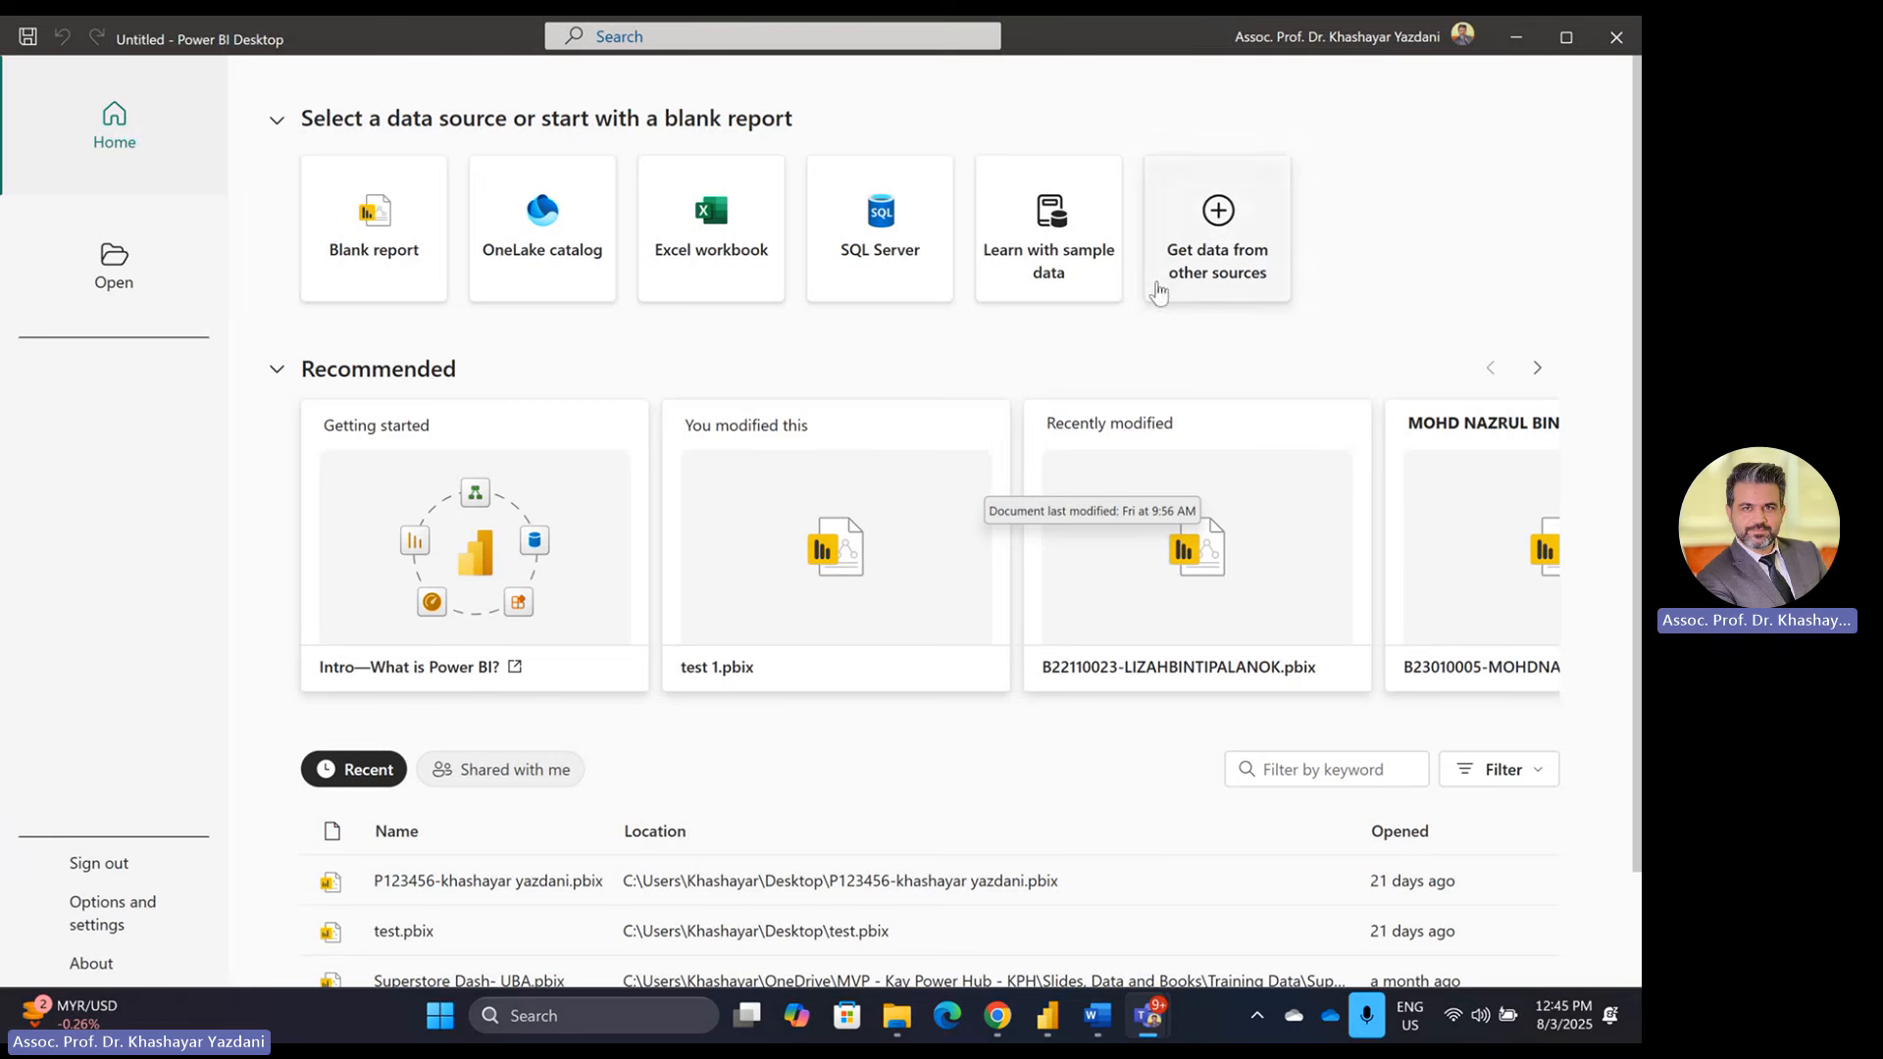
Step: Bring the Word exam brief to the front
left_click(343, 53)
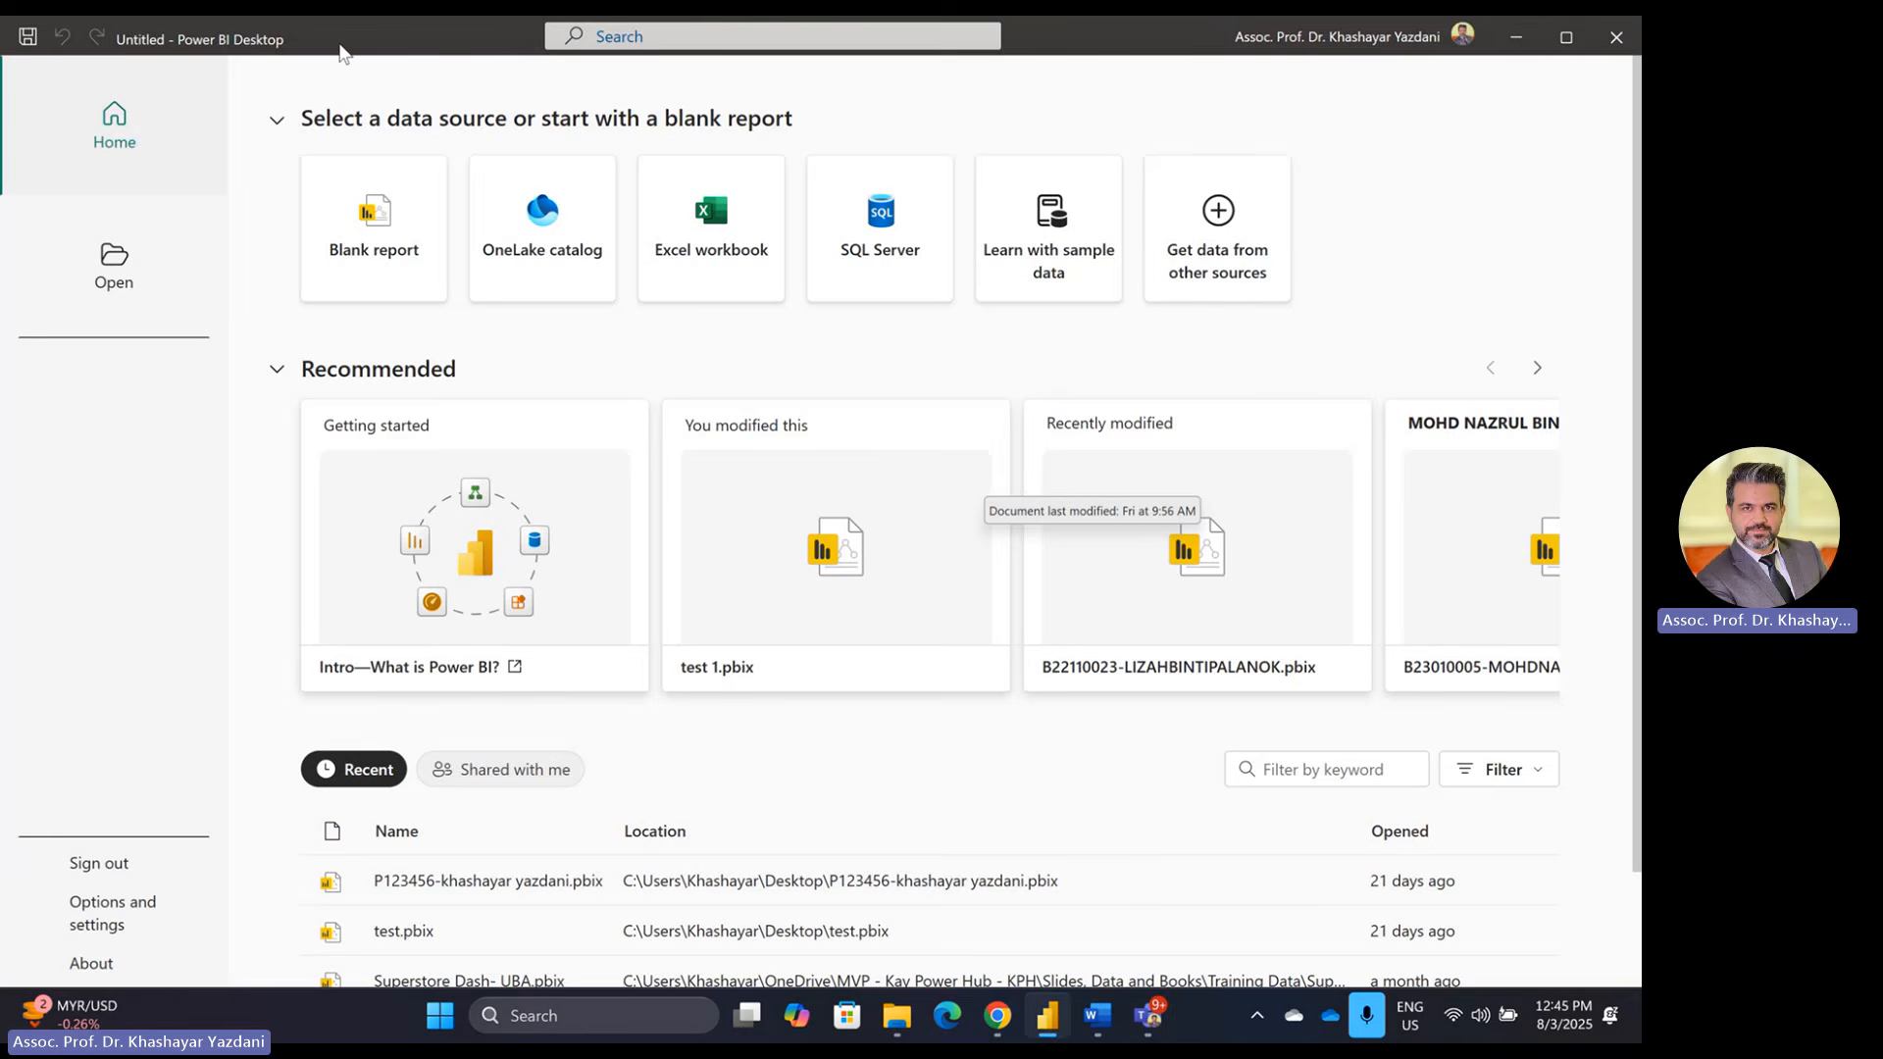
key("alt+Tab")
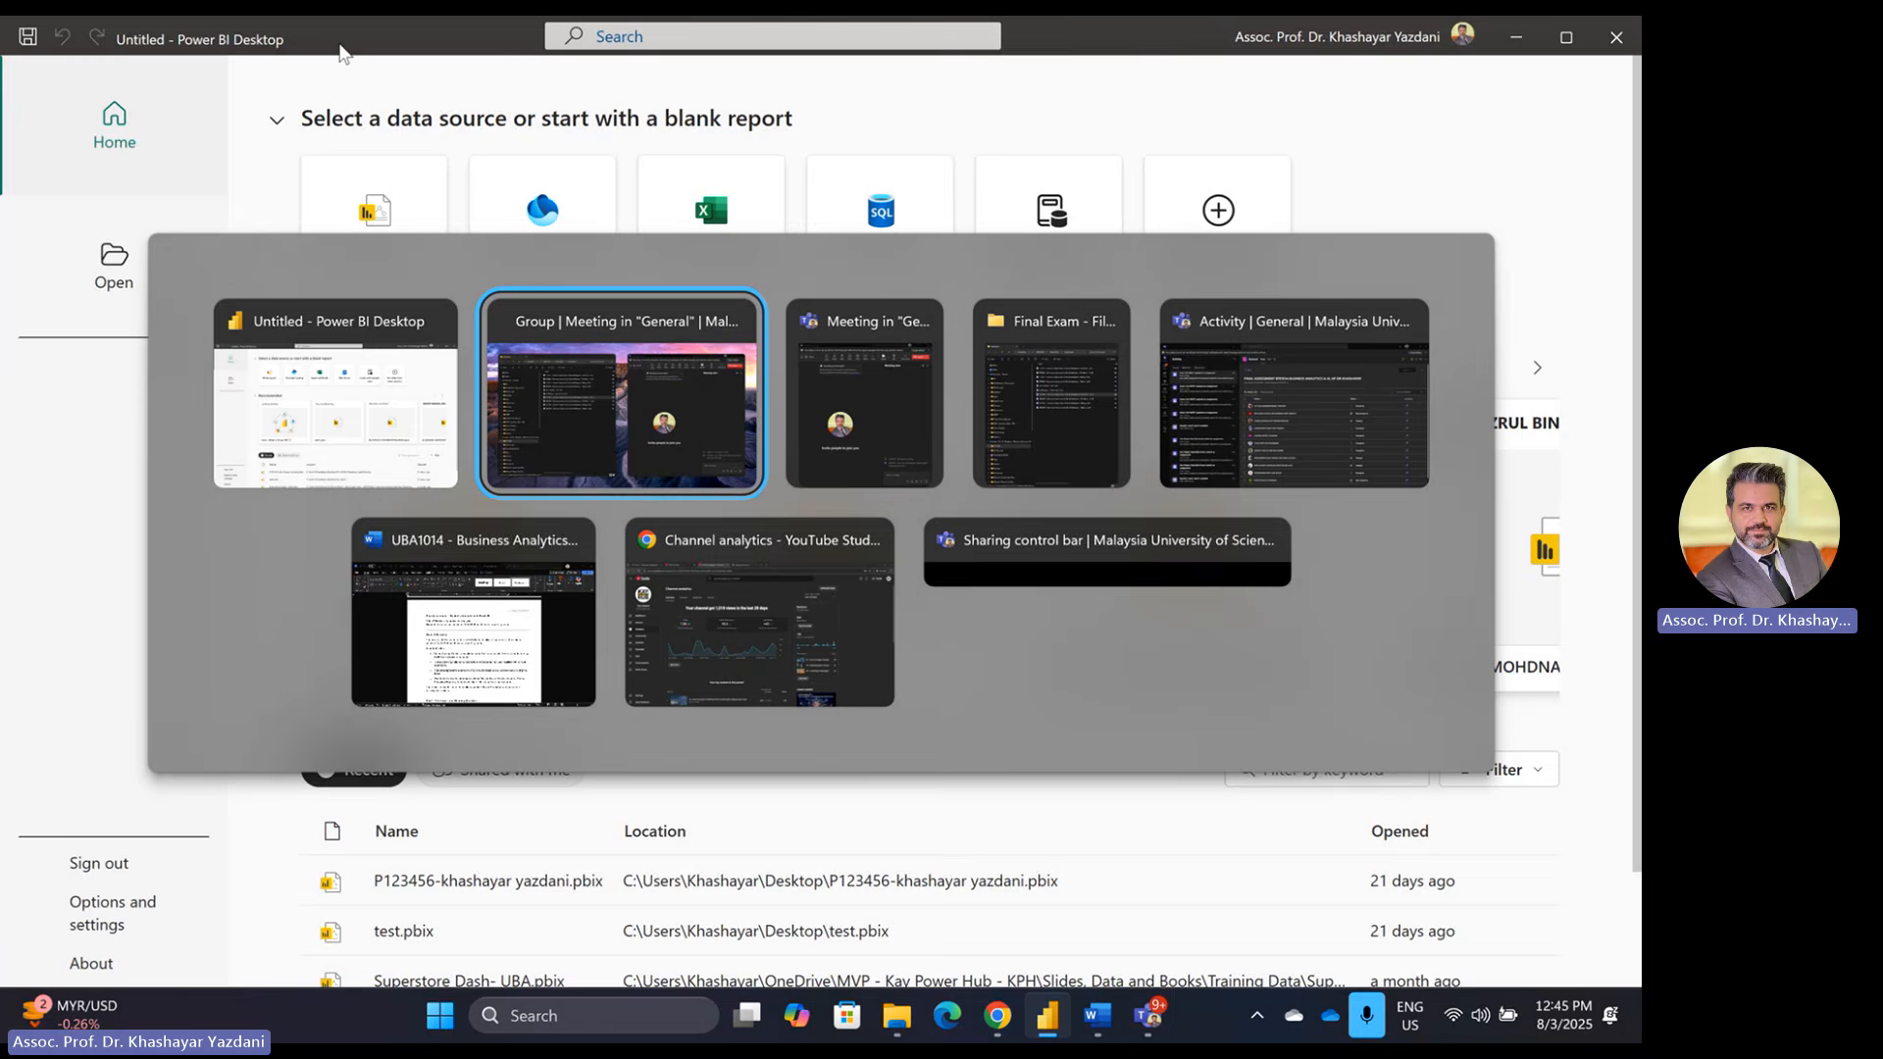
key("alt+Tab")
key("alt+Tab")
key("alt+Tab")
key("alt+Tab")
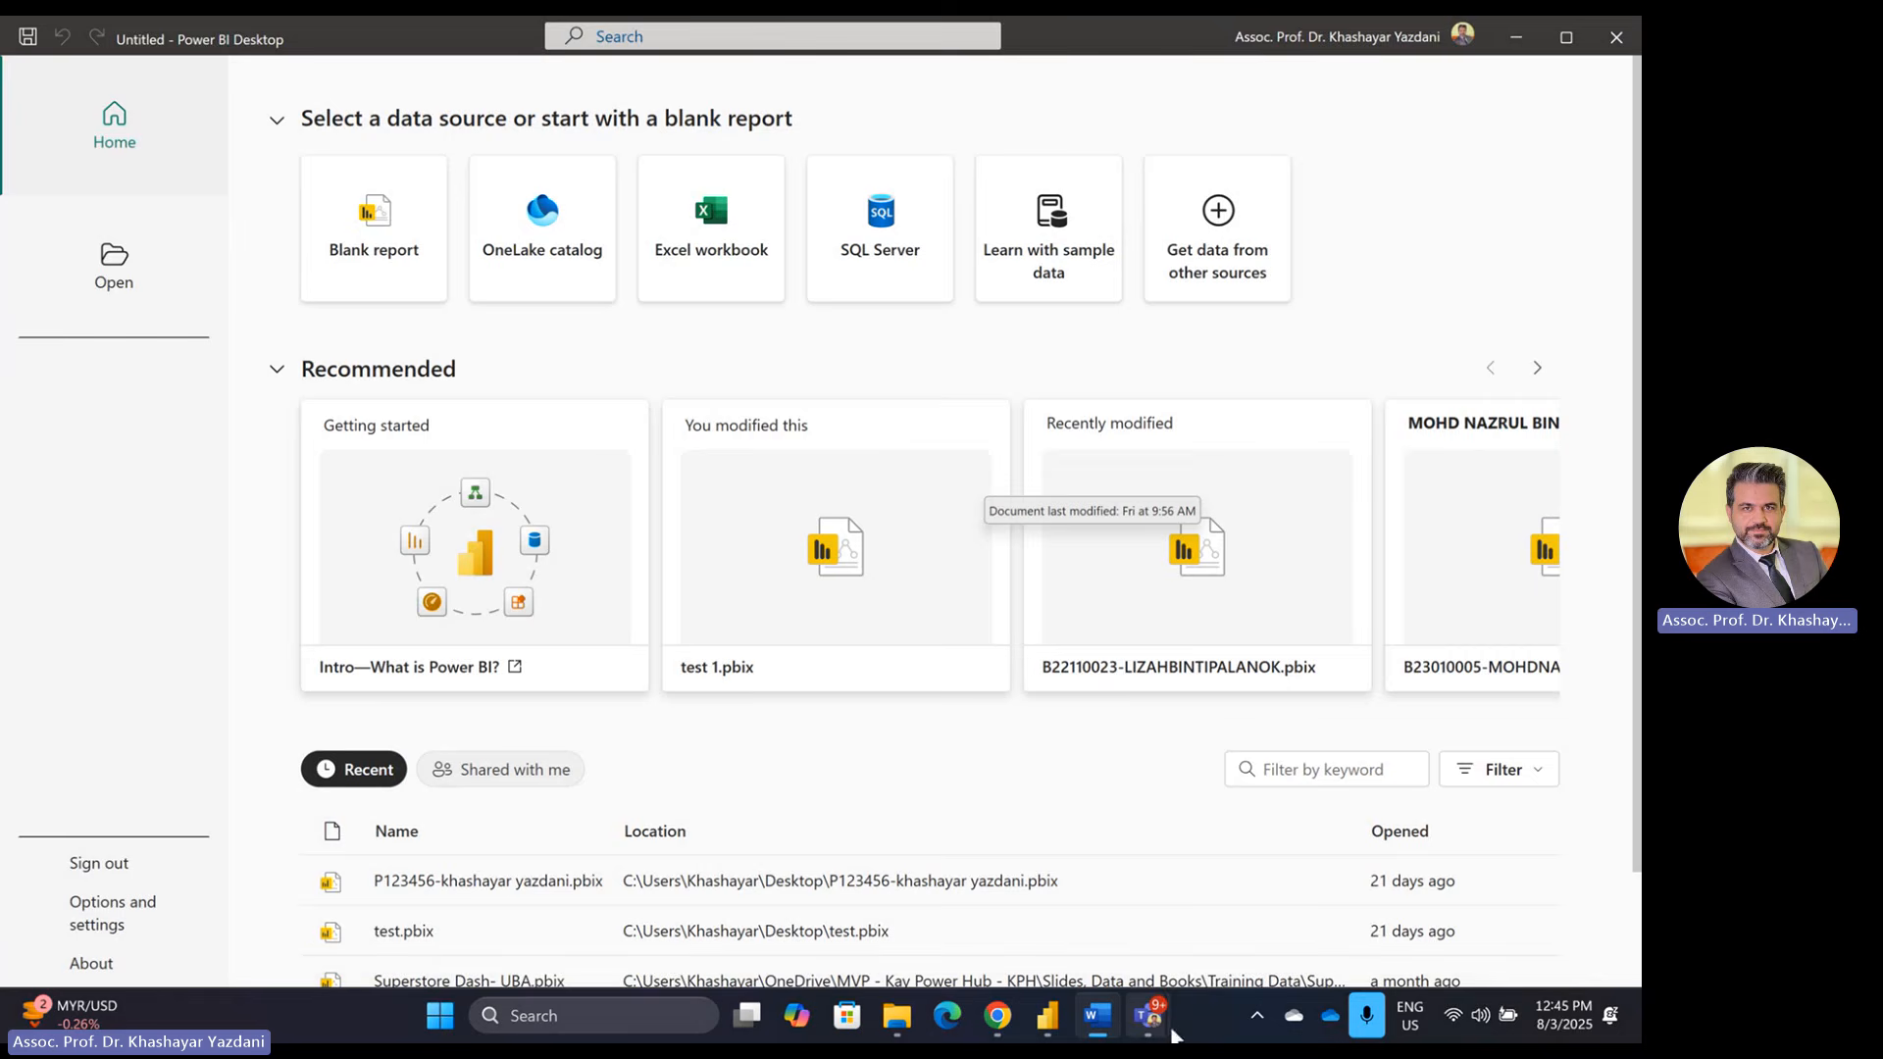
left_click(1105, 1026)
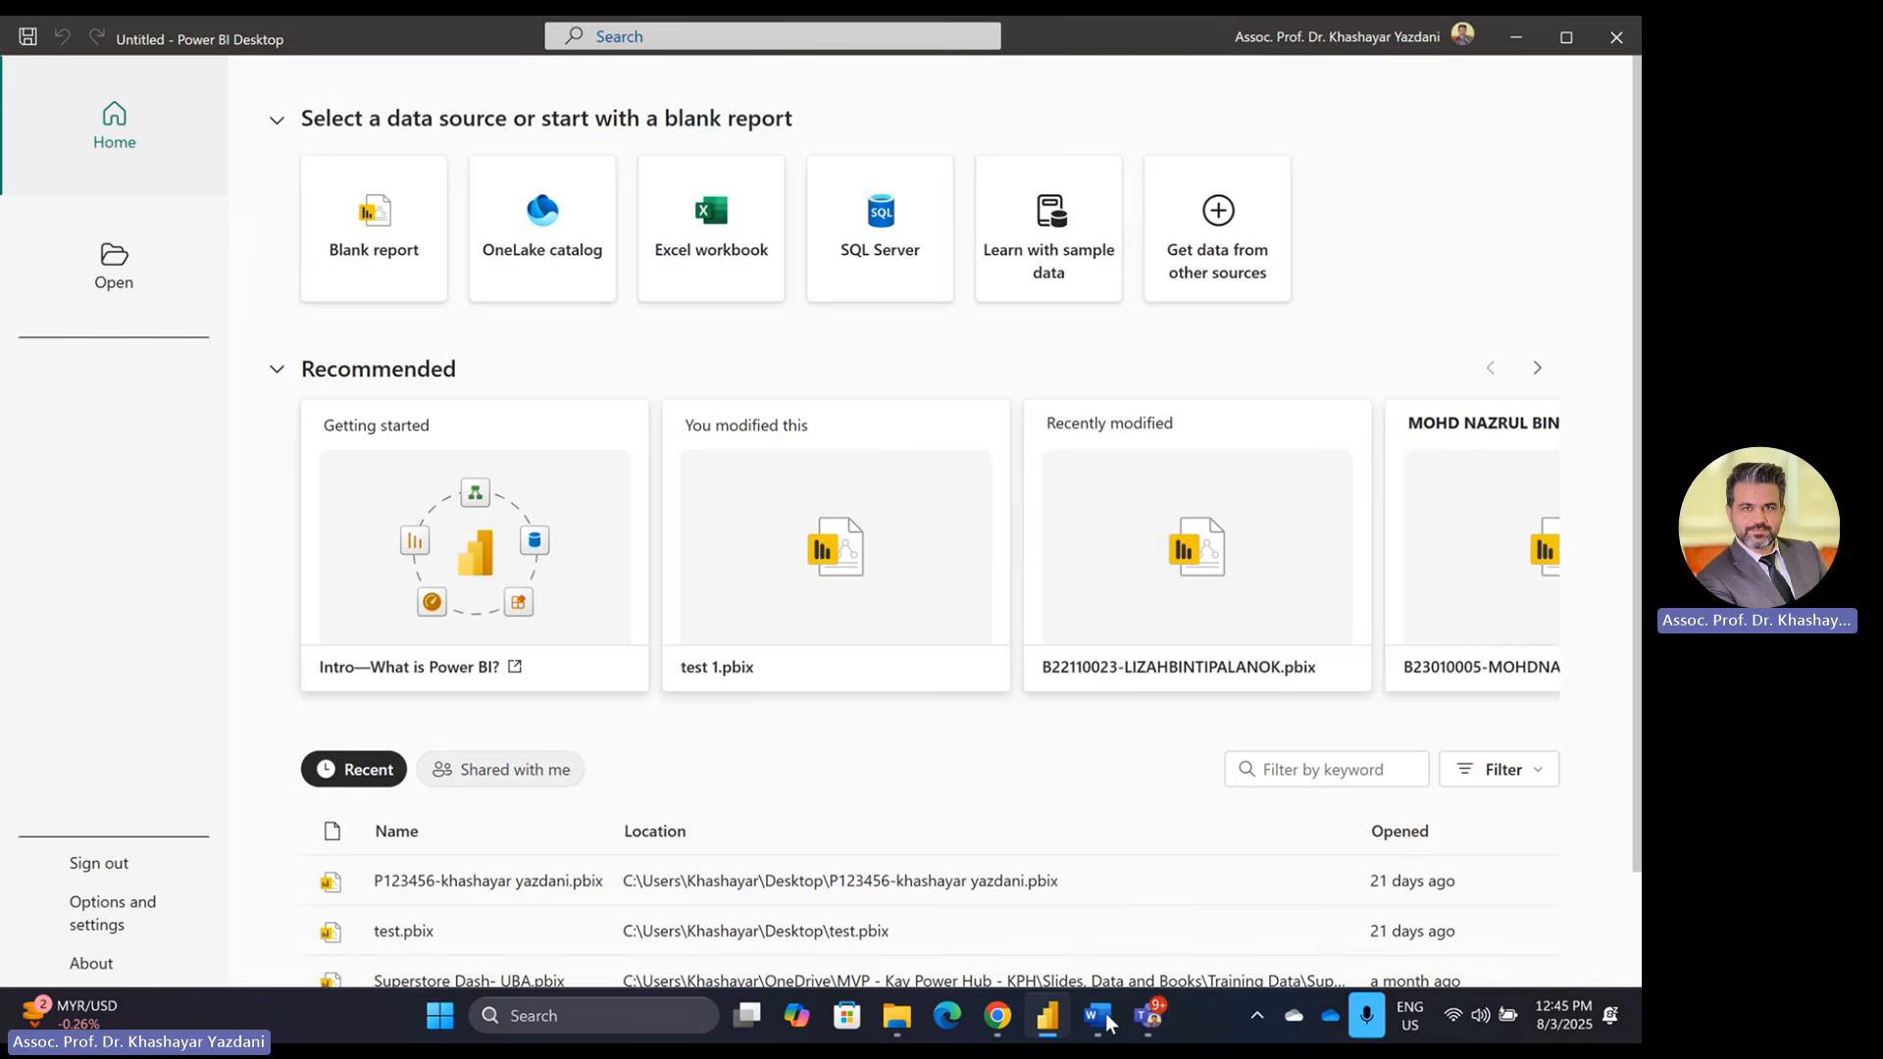
left_click(1107, 1025)
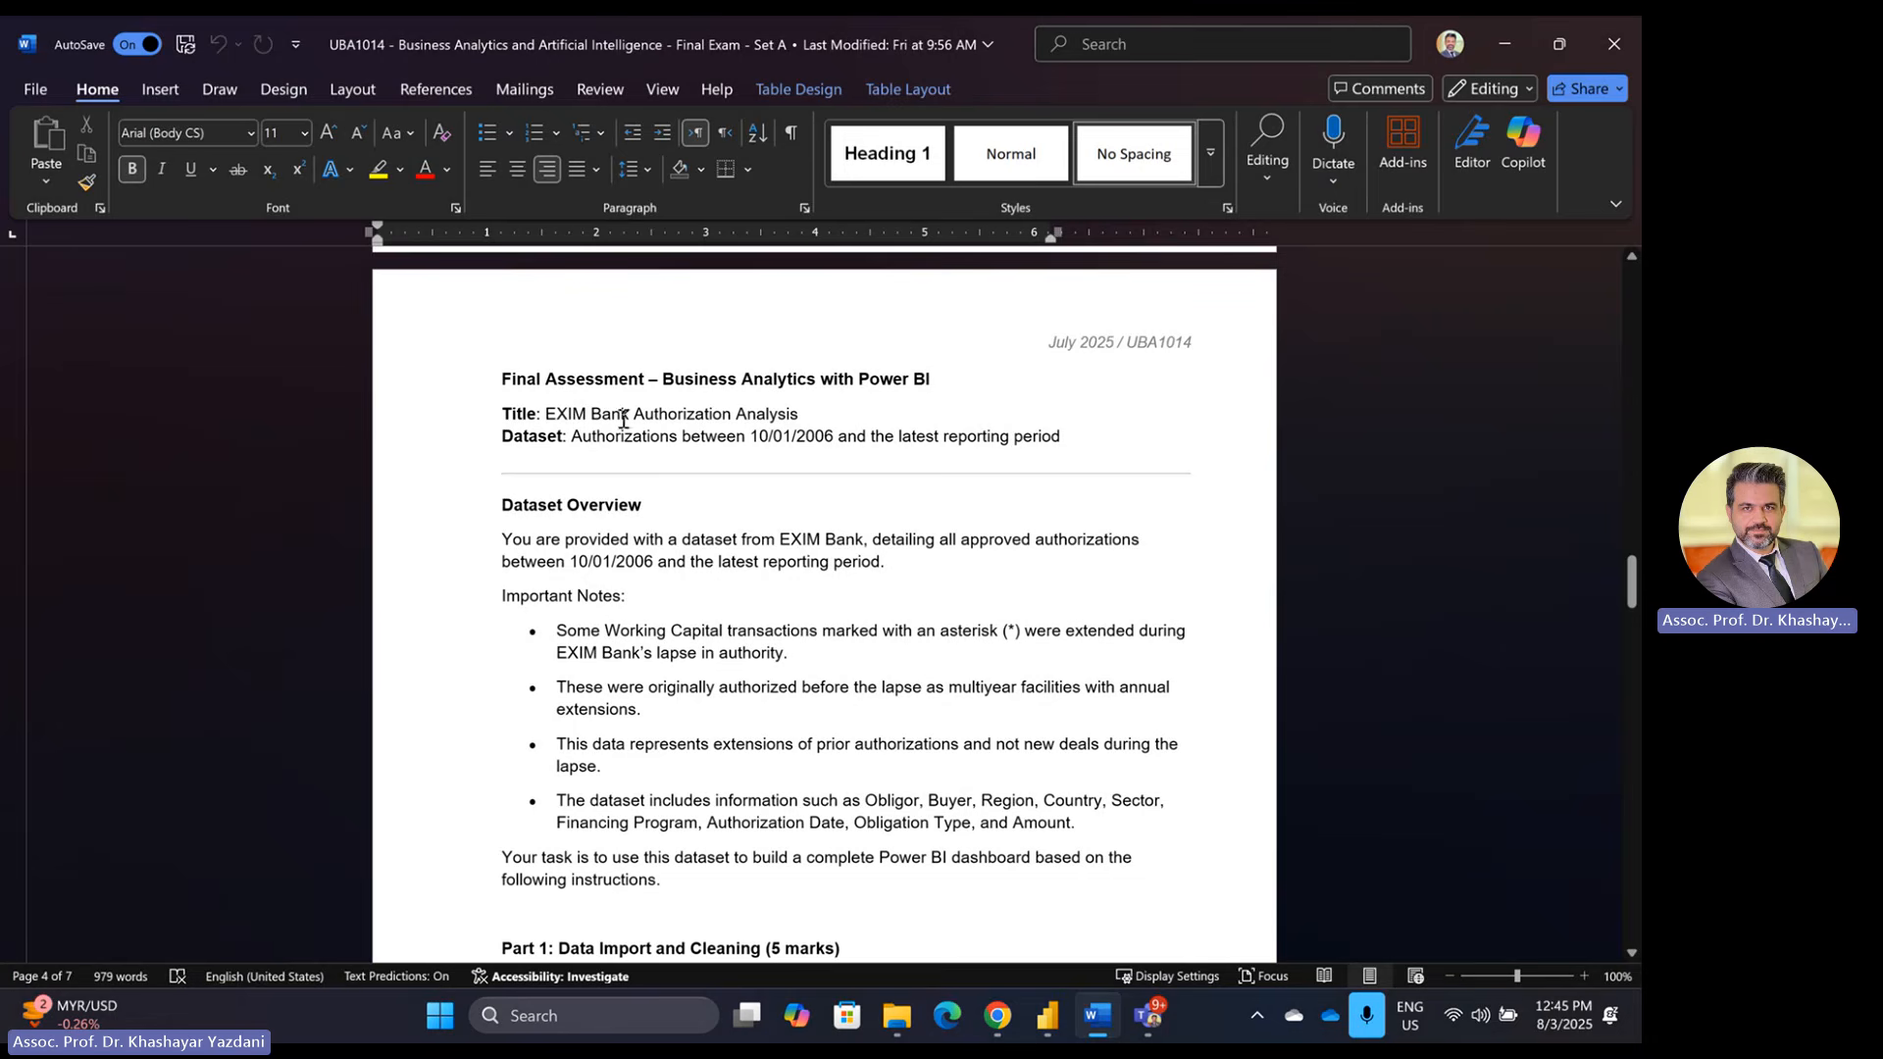
Step: Scroll to Part 1, highlight the dataset field list, then return to Power BI
scroll(1027, 576, "down", 1)
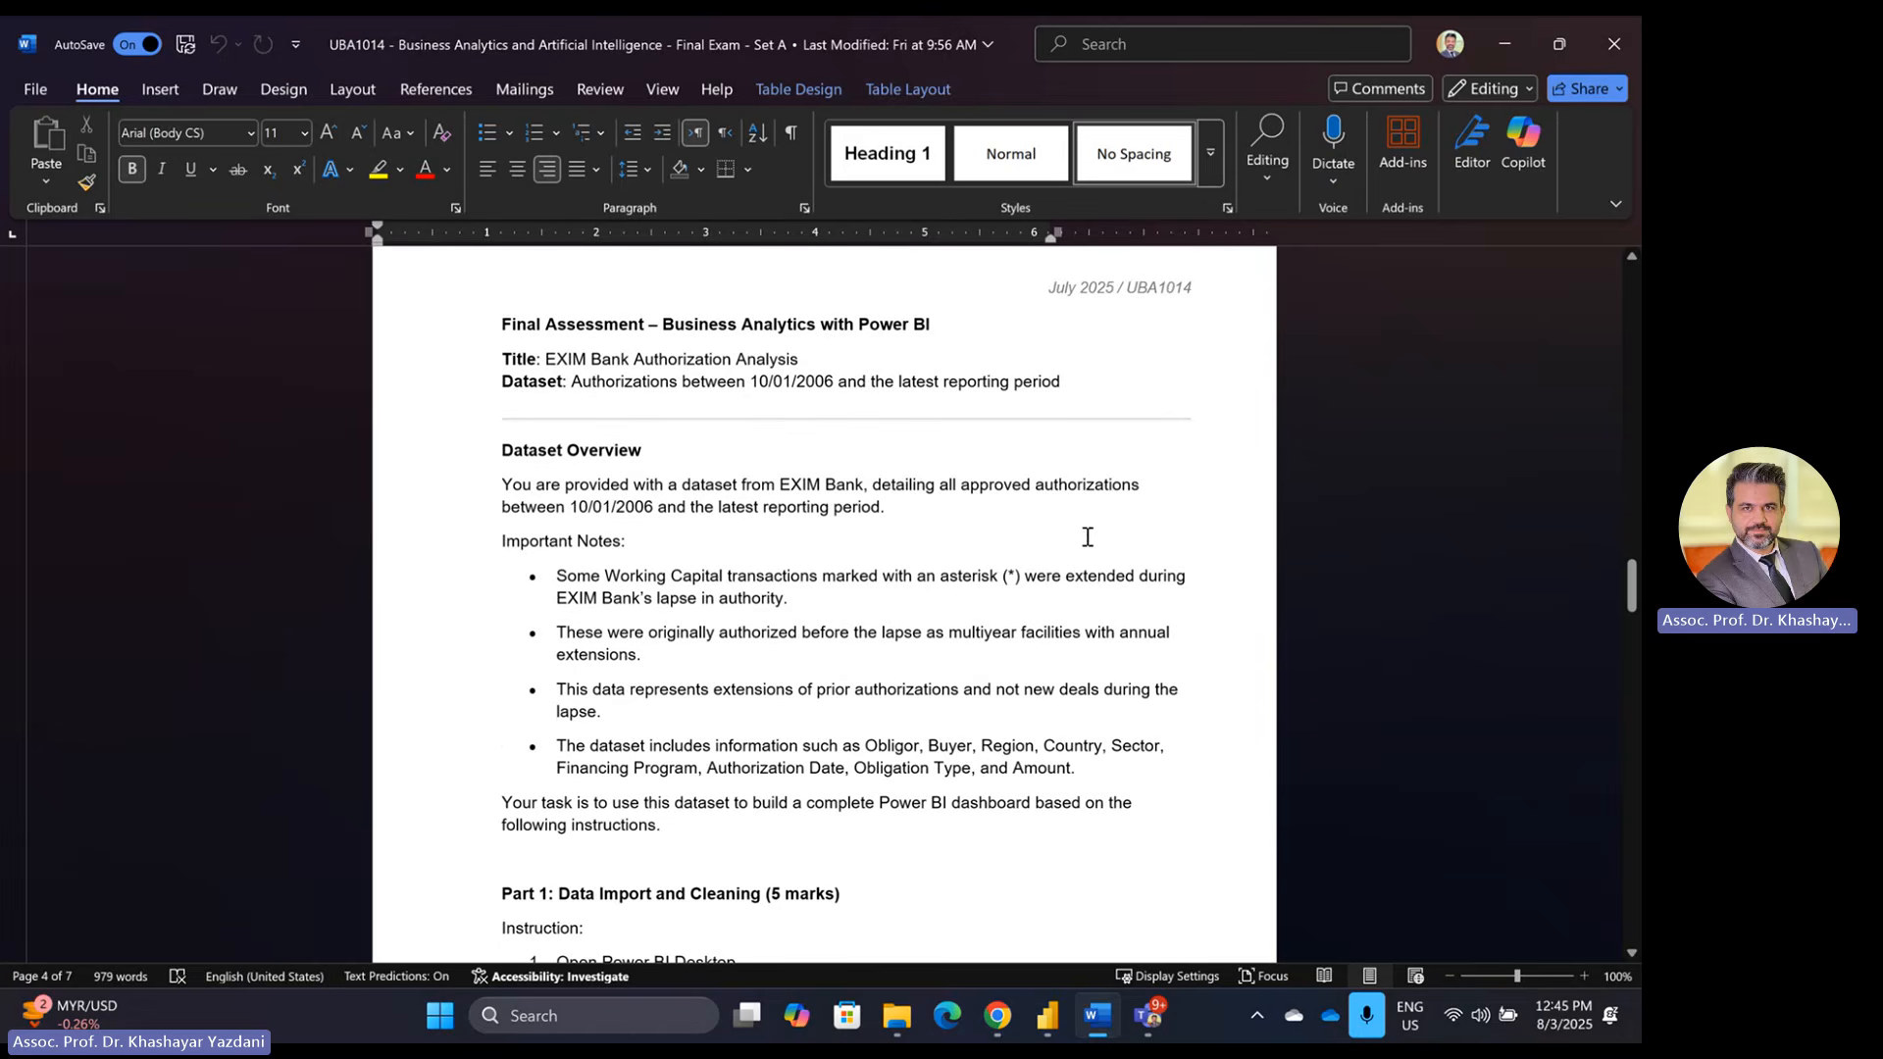
scroll(1087, 539, "down", 4)
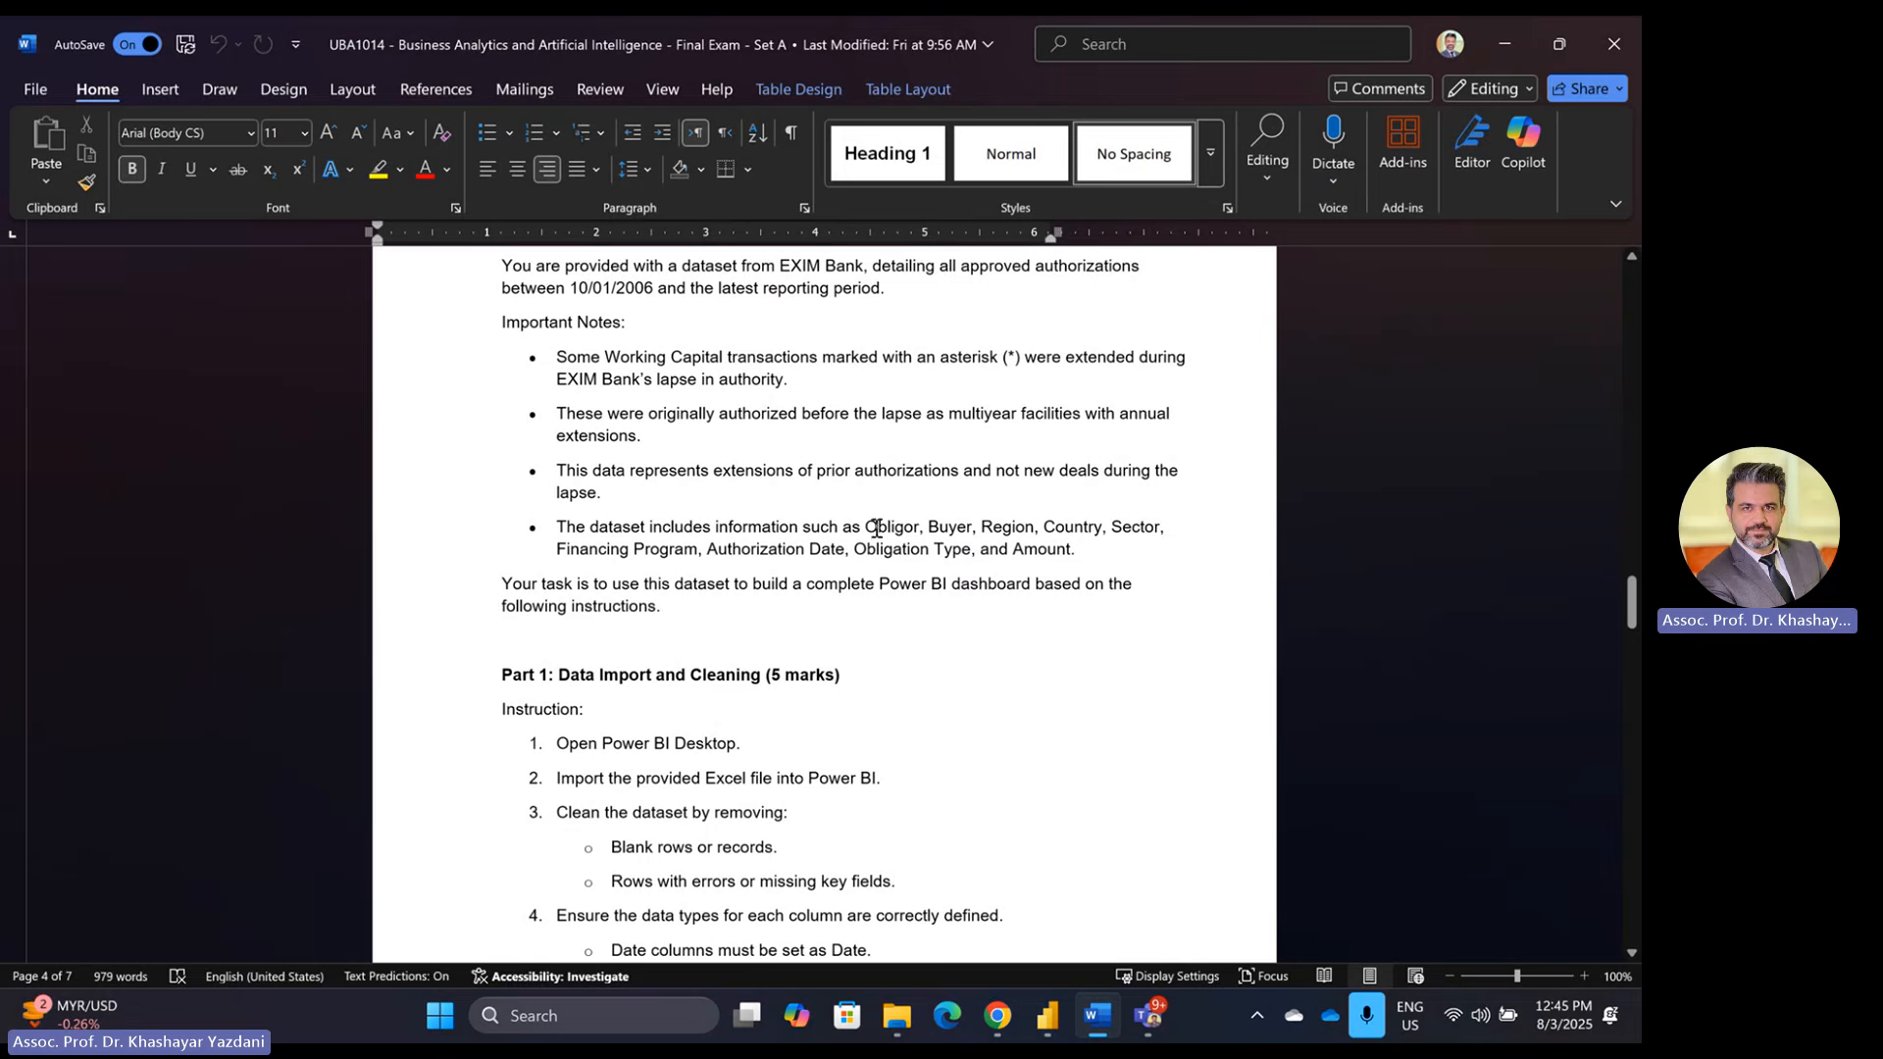
left_click_drag(867, 527, 1075, 547)
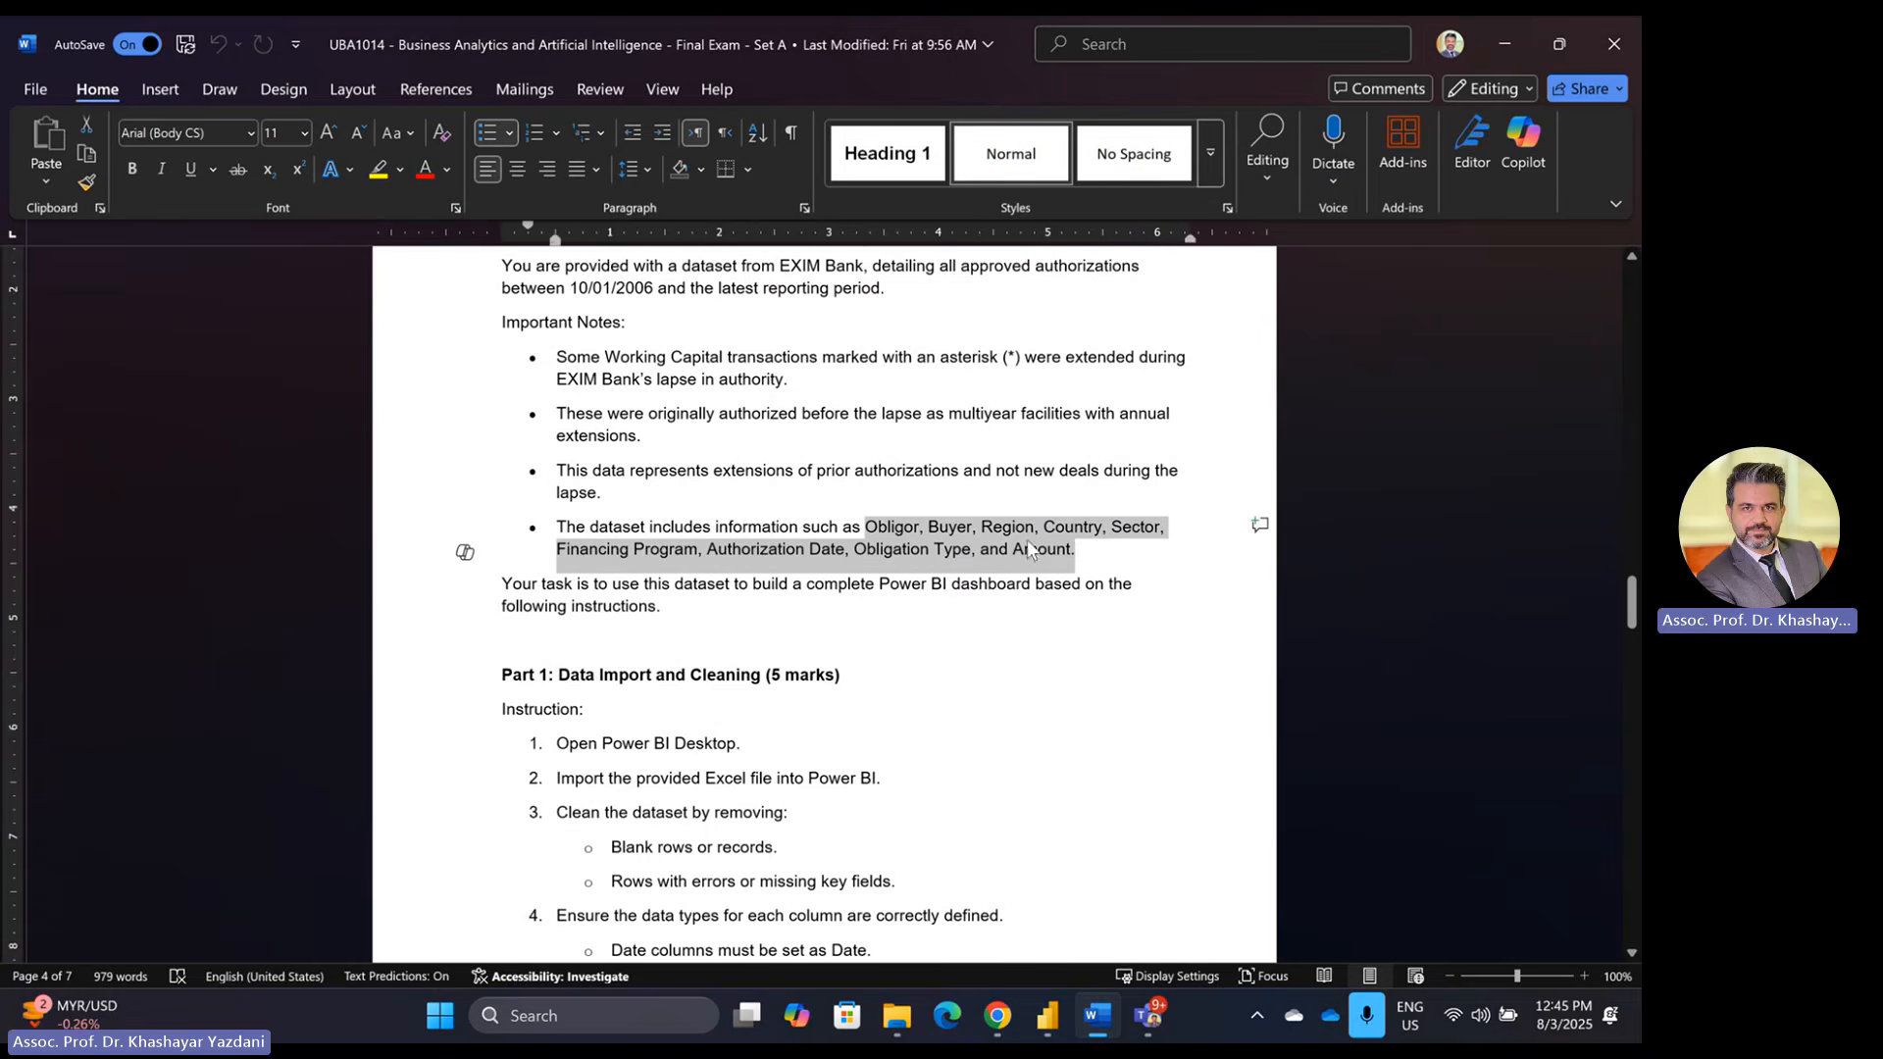
scroll(938, 558, "down", 3)
scroll(937, 558, "down", 5)
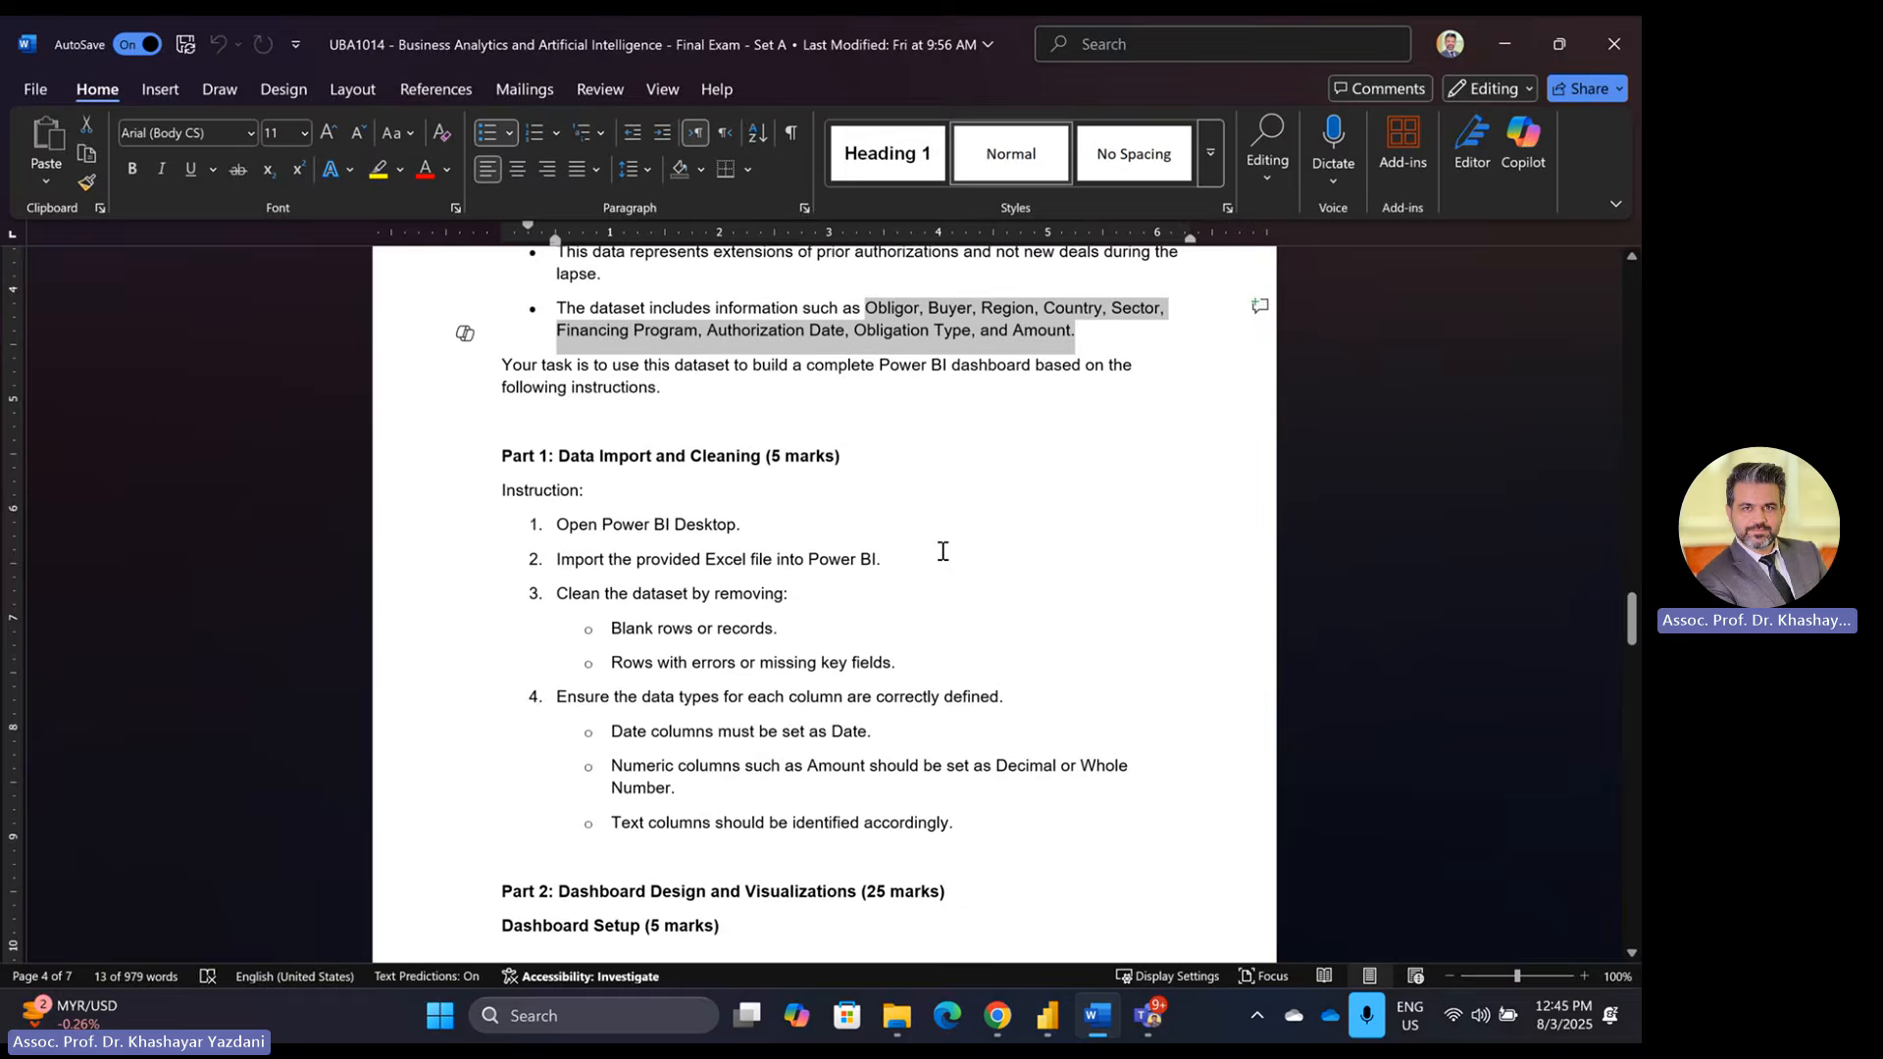
scroll(944, 544, "up", 1)
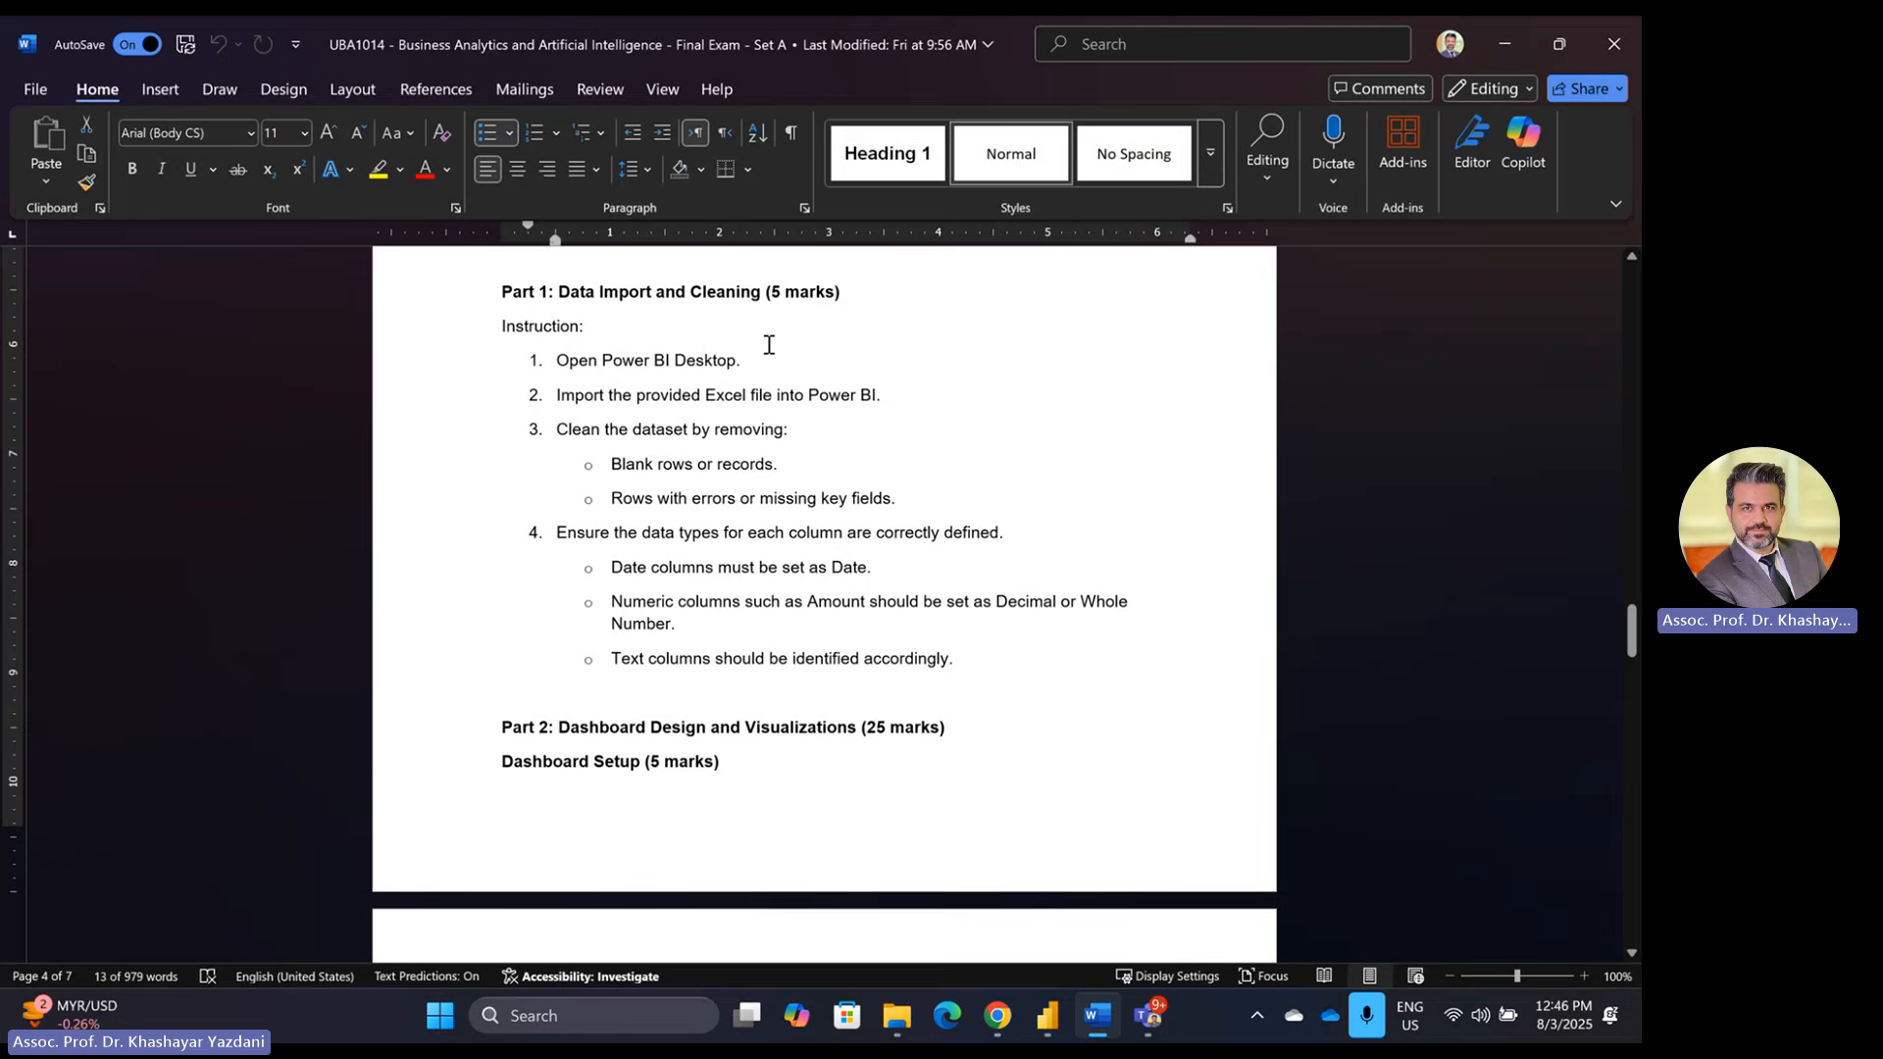
left_click(1047, 1015)
Step: Start a blank report and choose to import data from an Excel workbook
left_click(370, 241)
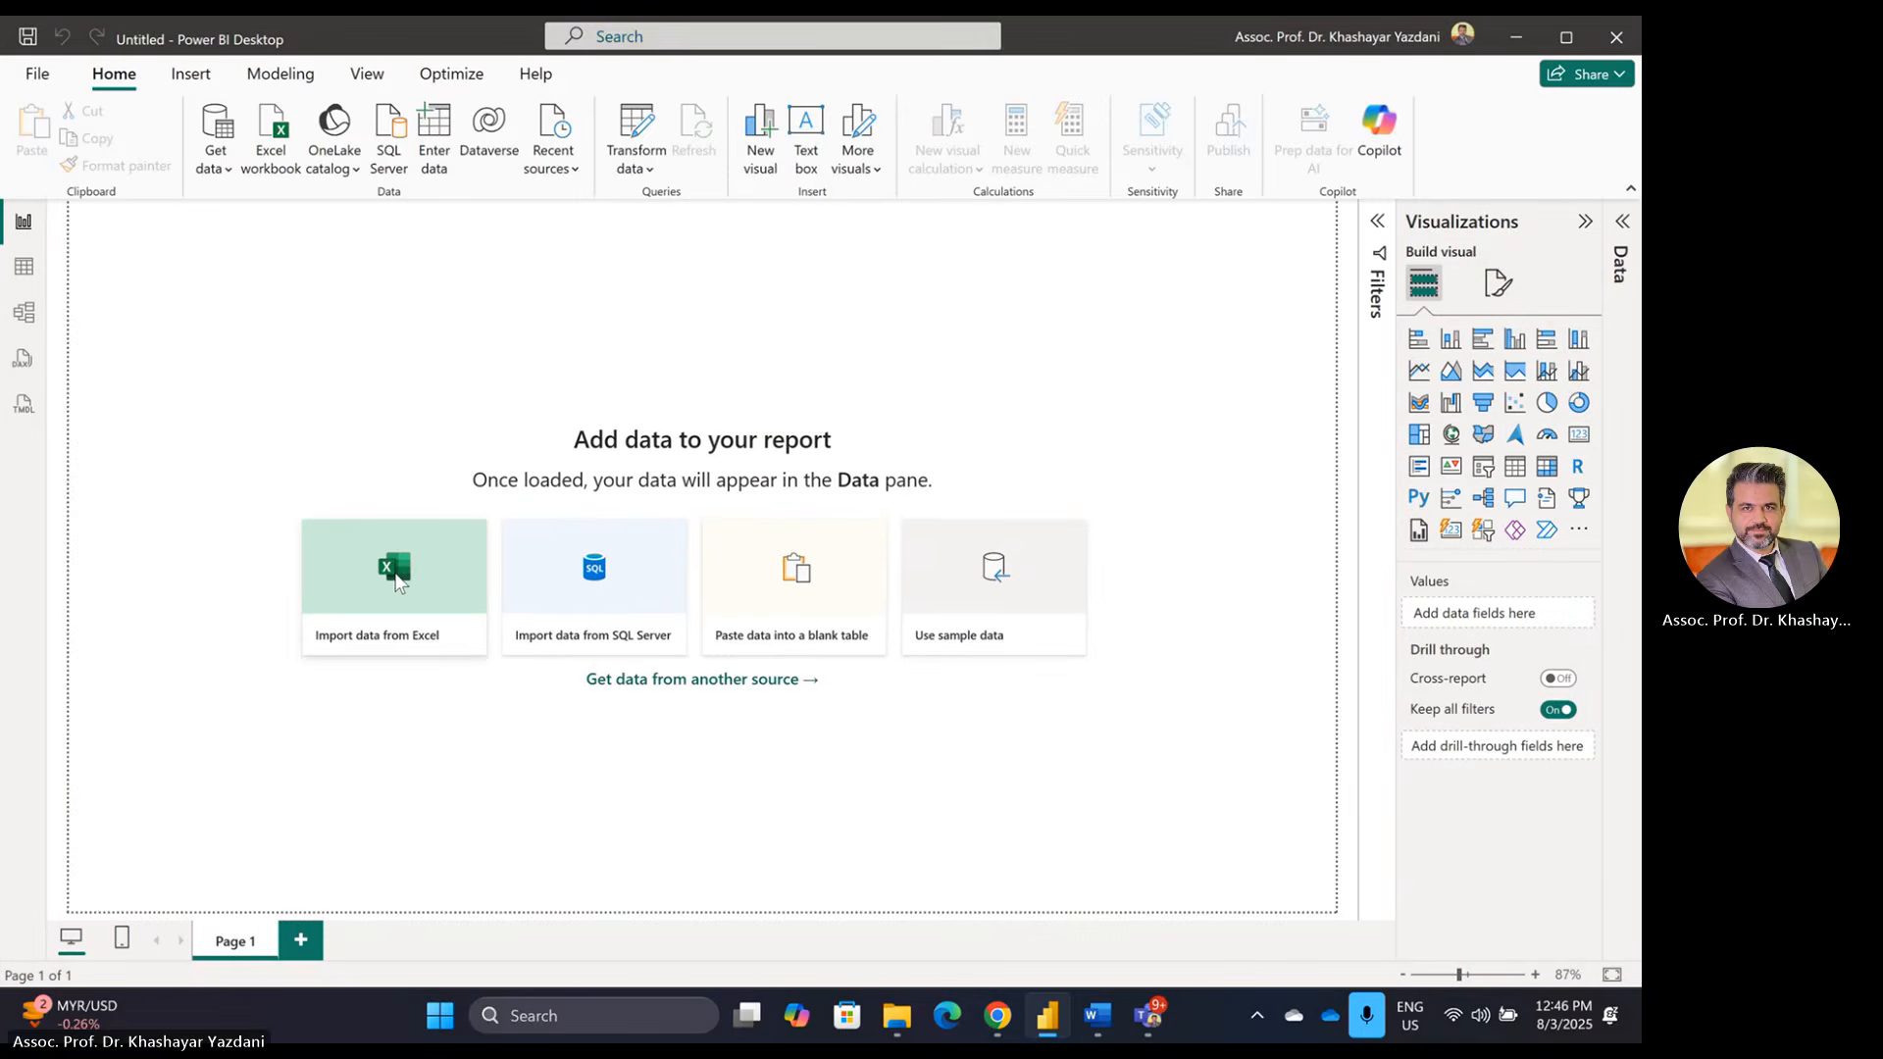
left_click(397, 582)
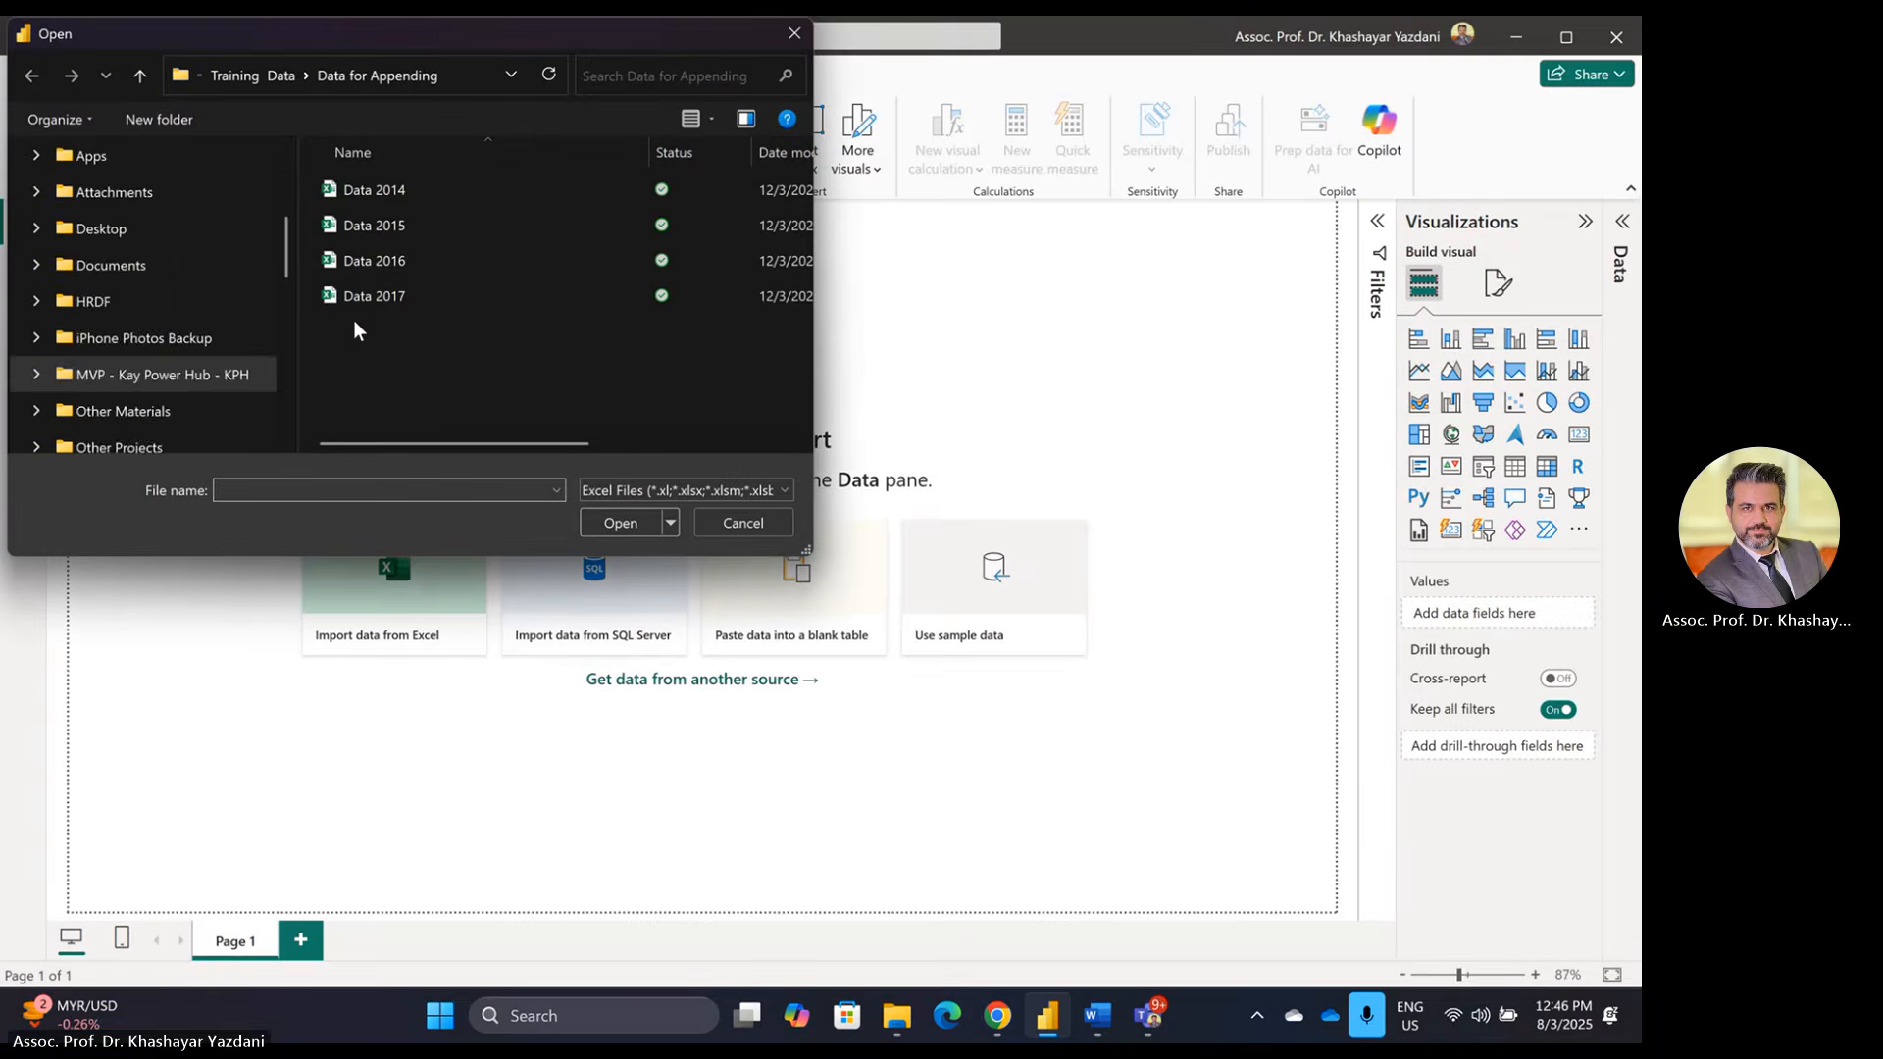
scroll(172, 365, "up", 3)
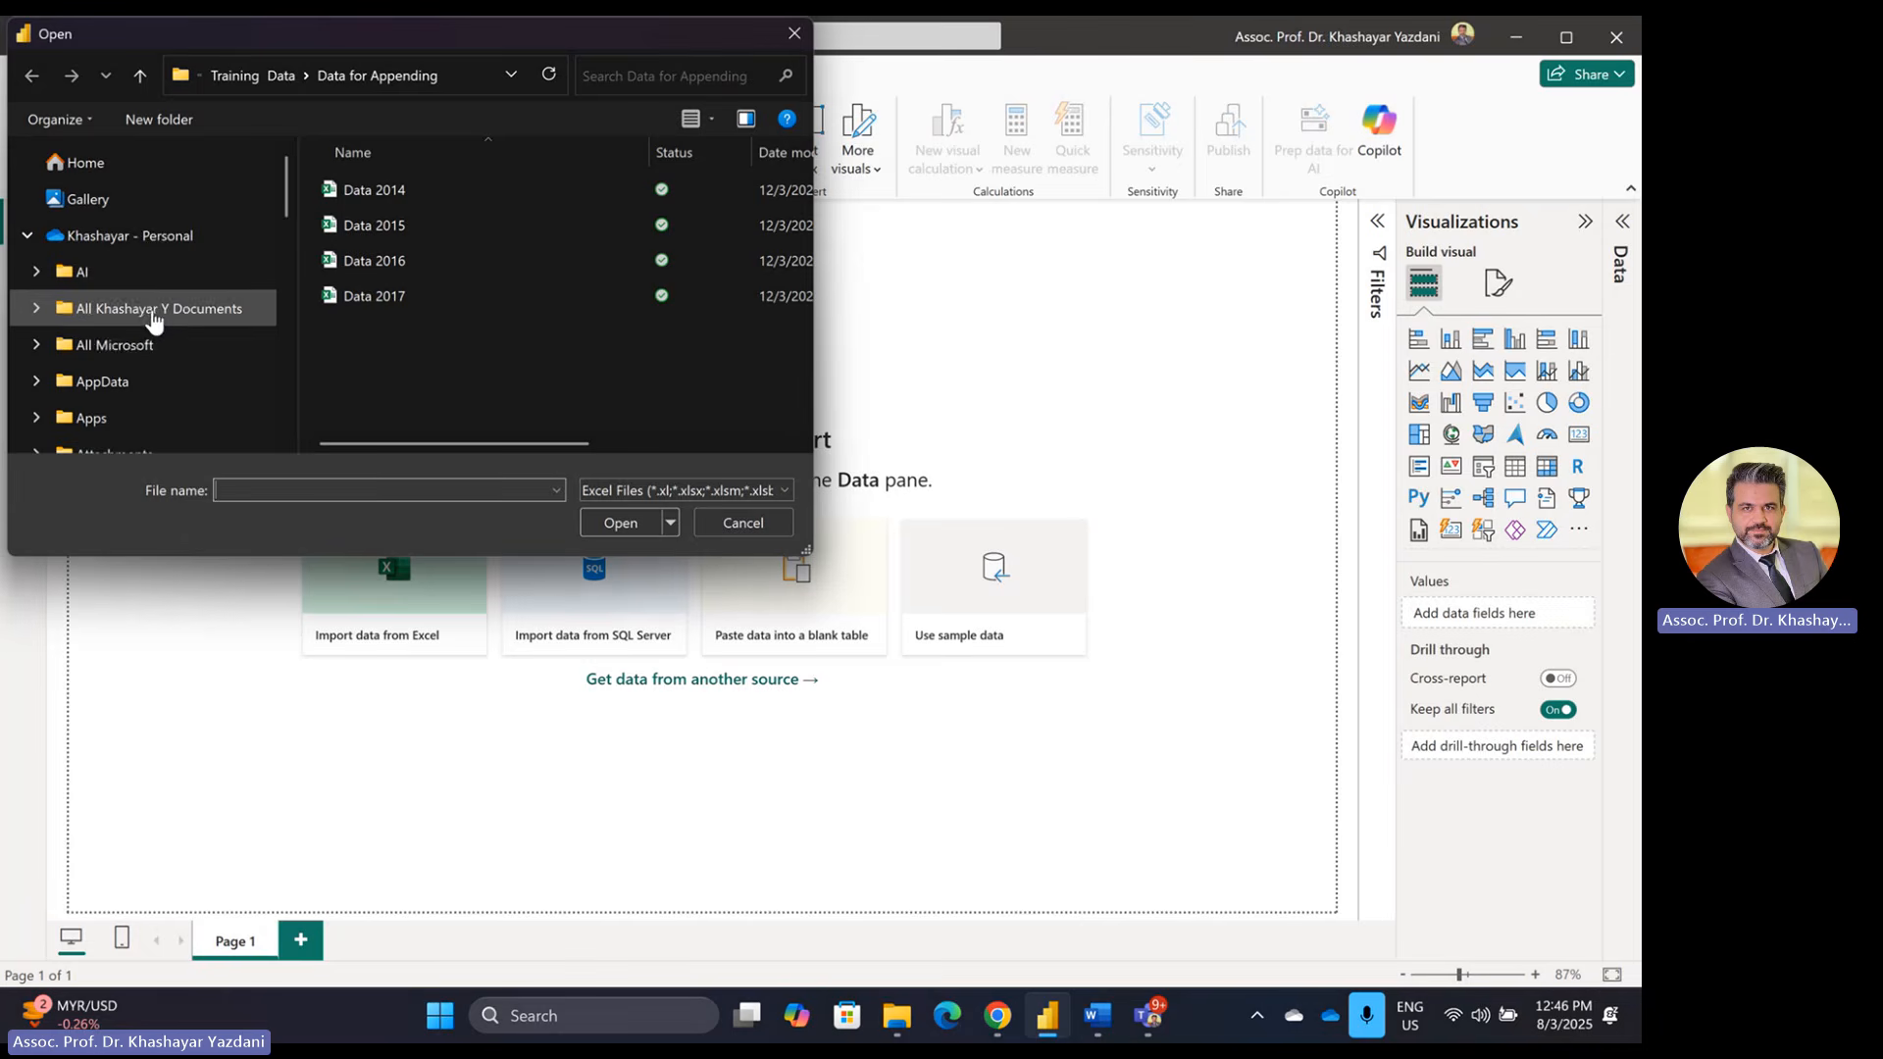
scroll(155, 316, "down", 7)
scroll(155, 299, "up", 2)
scroll(152, 290, "up", 15)
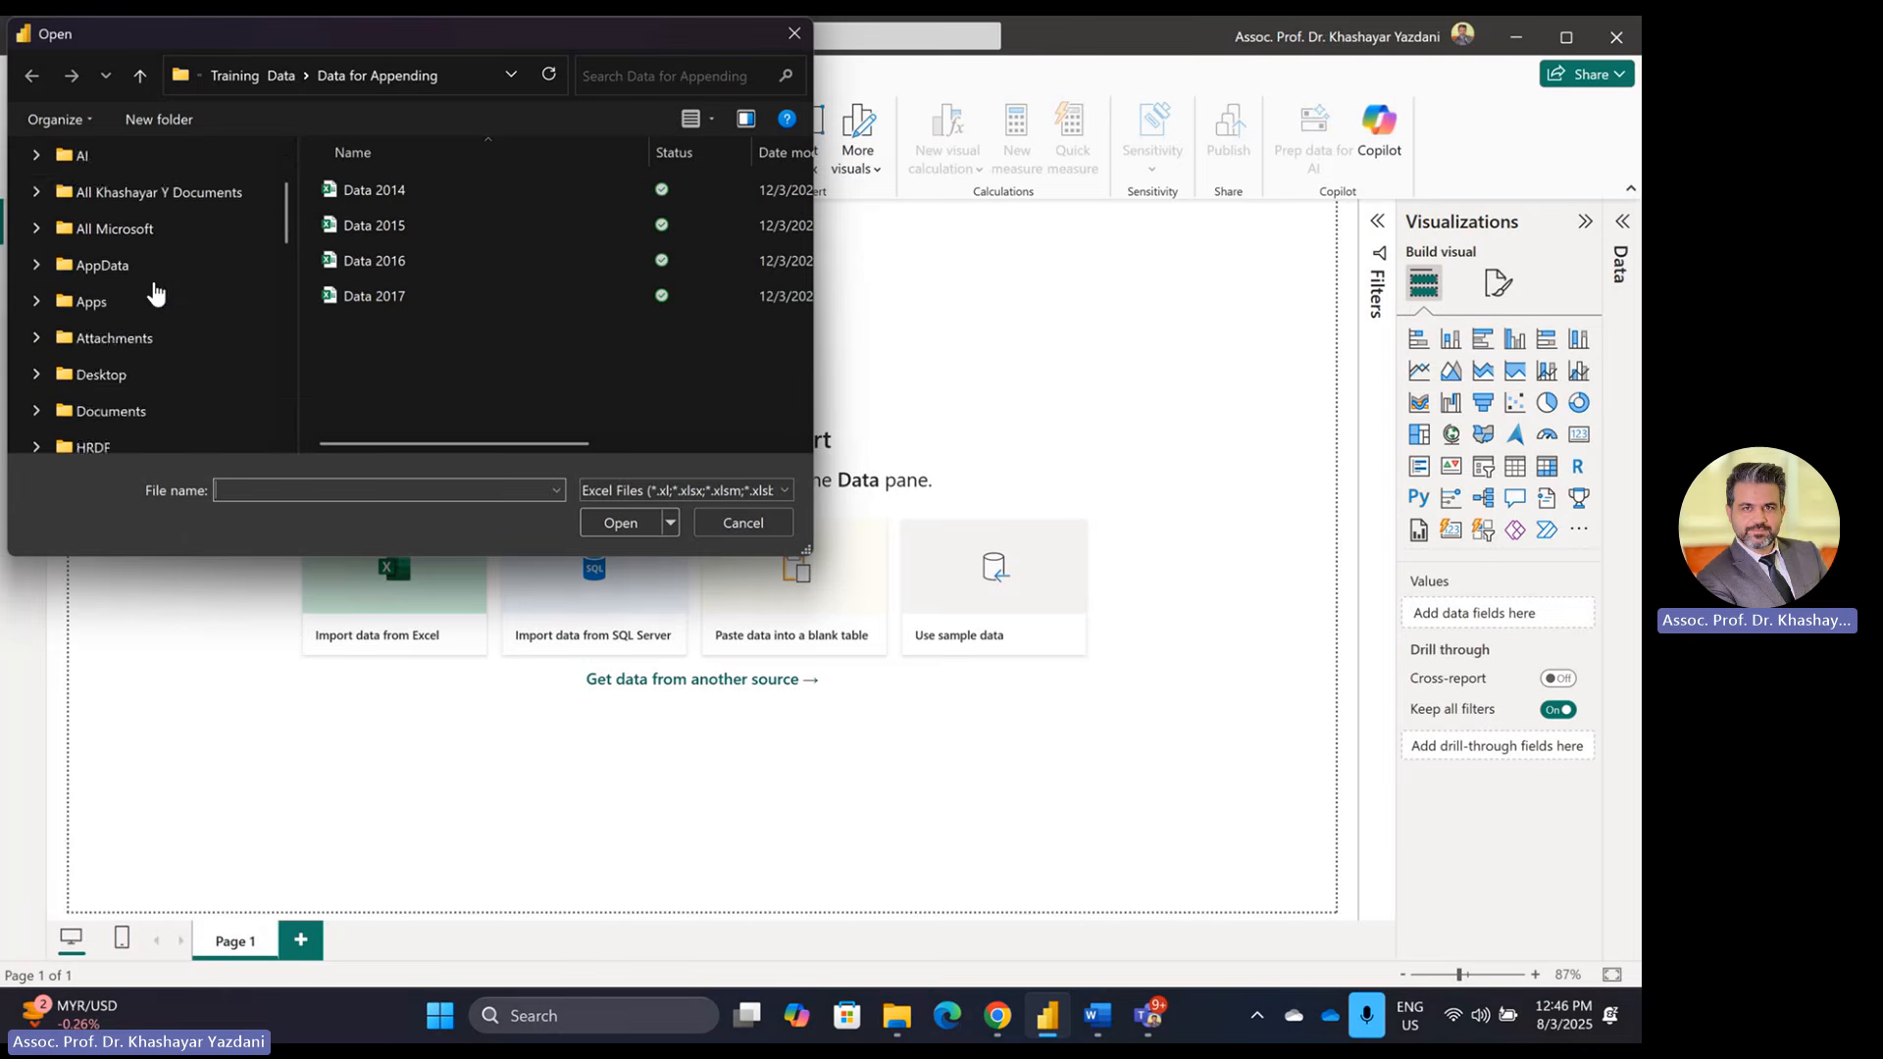
scroll(149, 278, "down", 4)
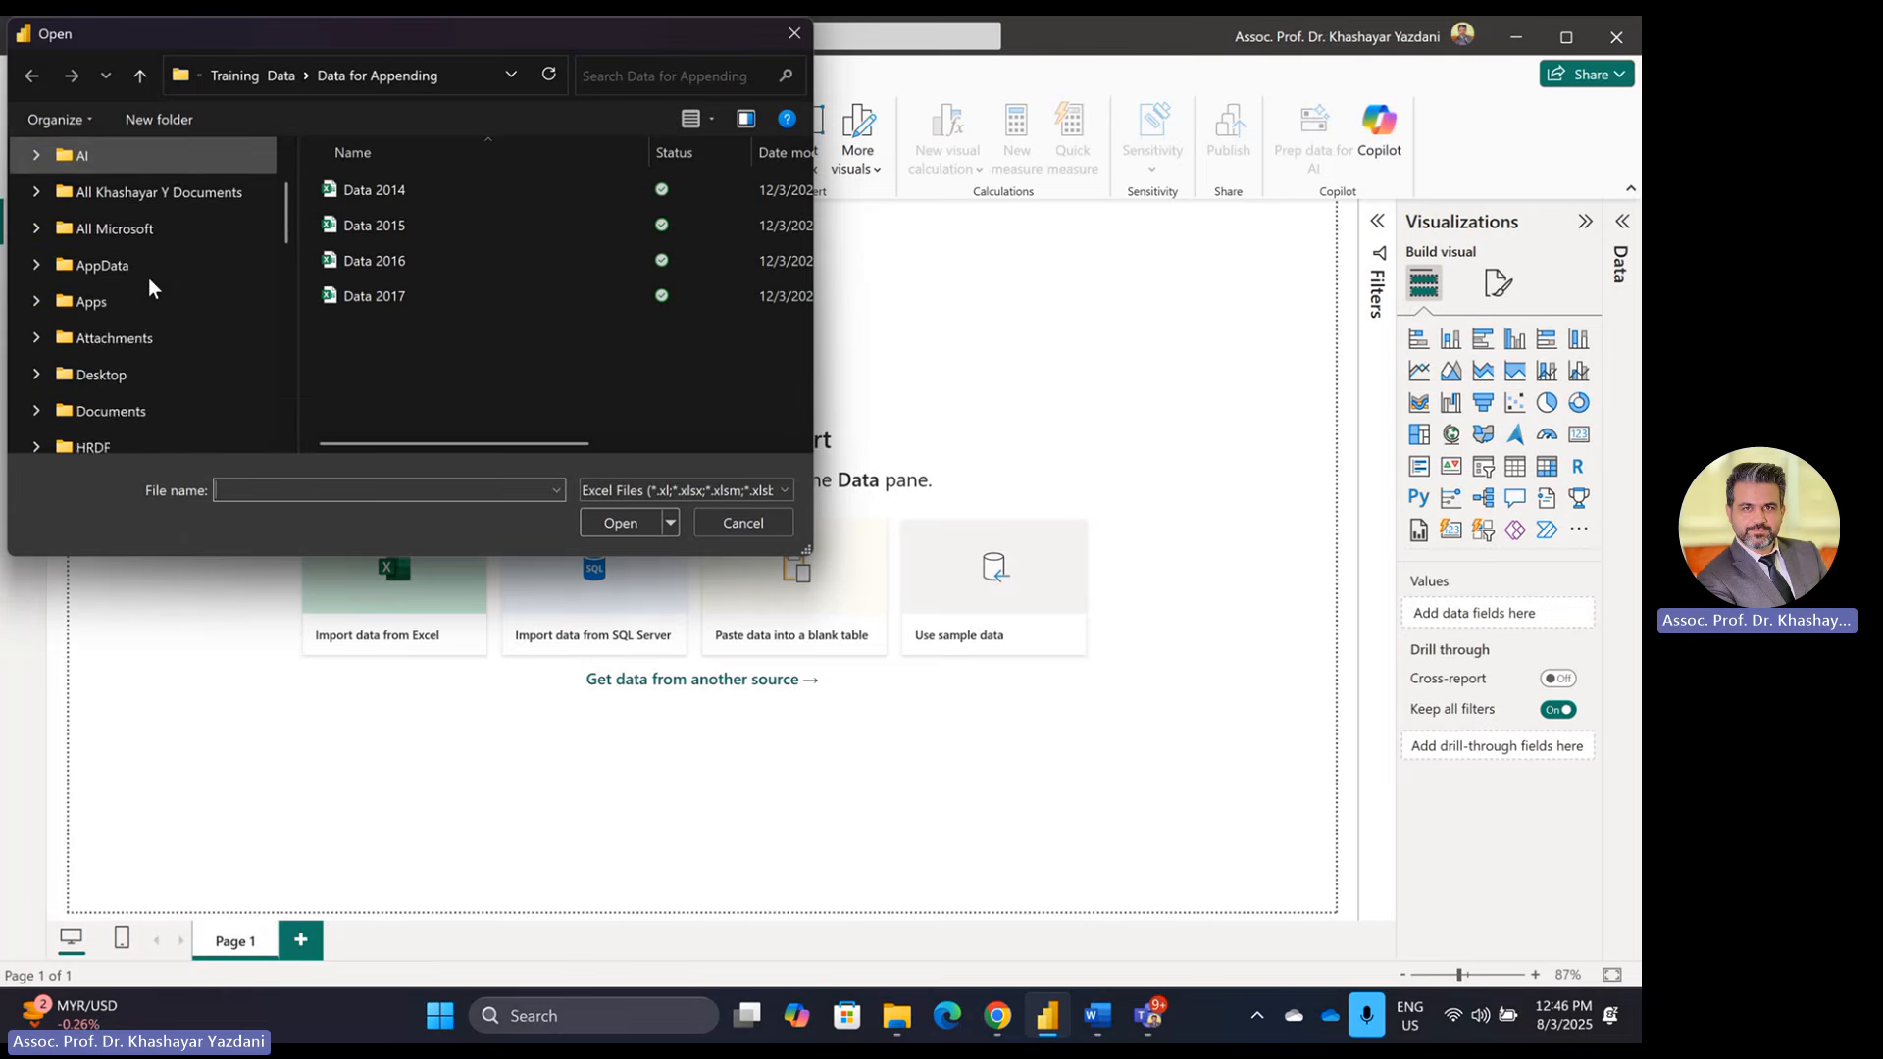
scroll(150, 282, "down", 1)
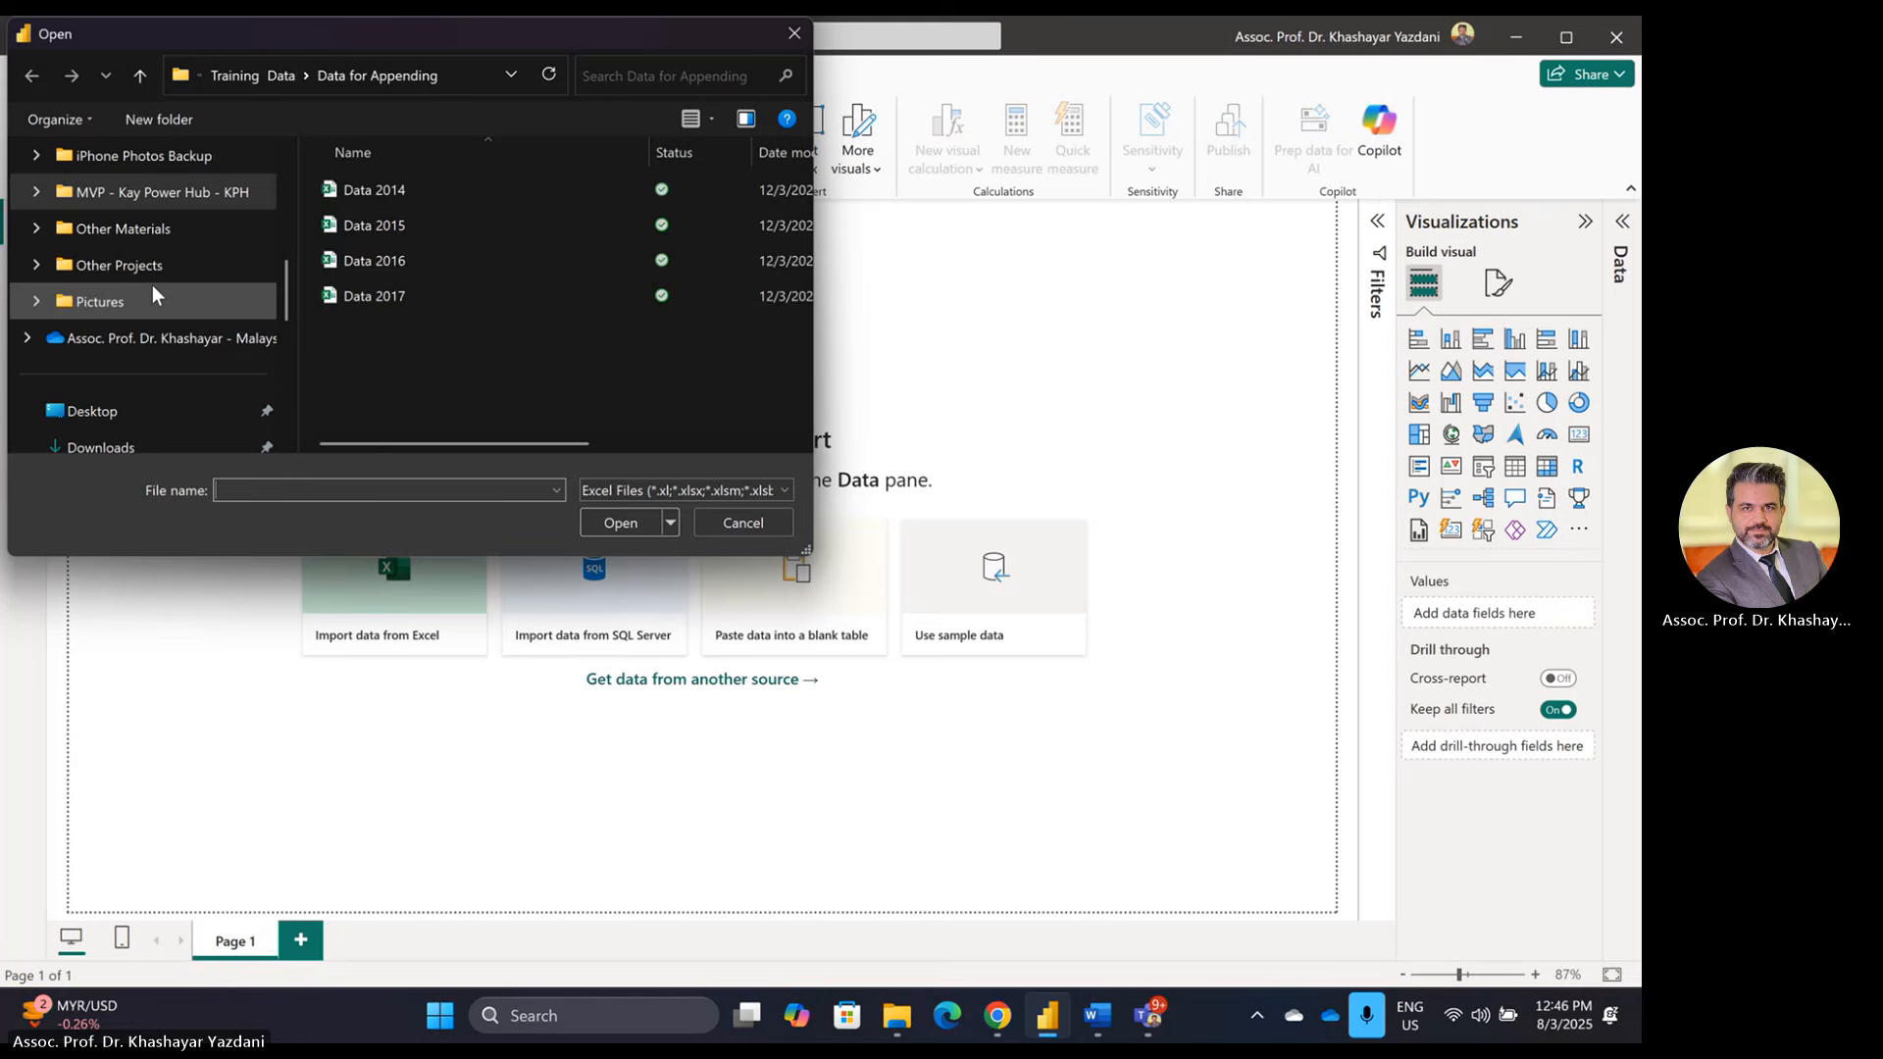
Step: Browse OneDrive to UBA1014 > April 2025 > Final Exam and select Set A Dataset - EXIM Bank
left_click(136, 337)
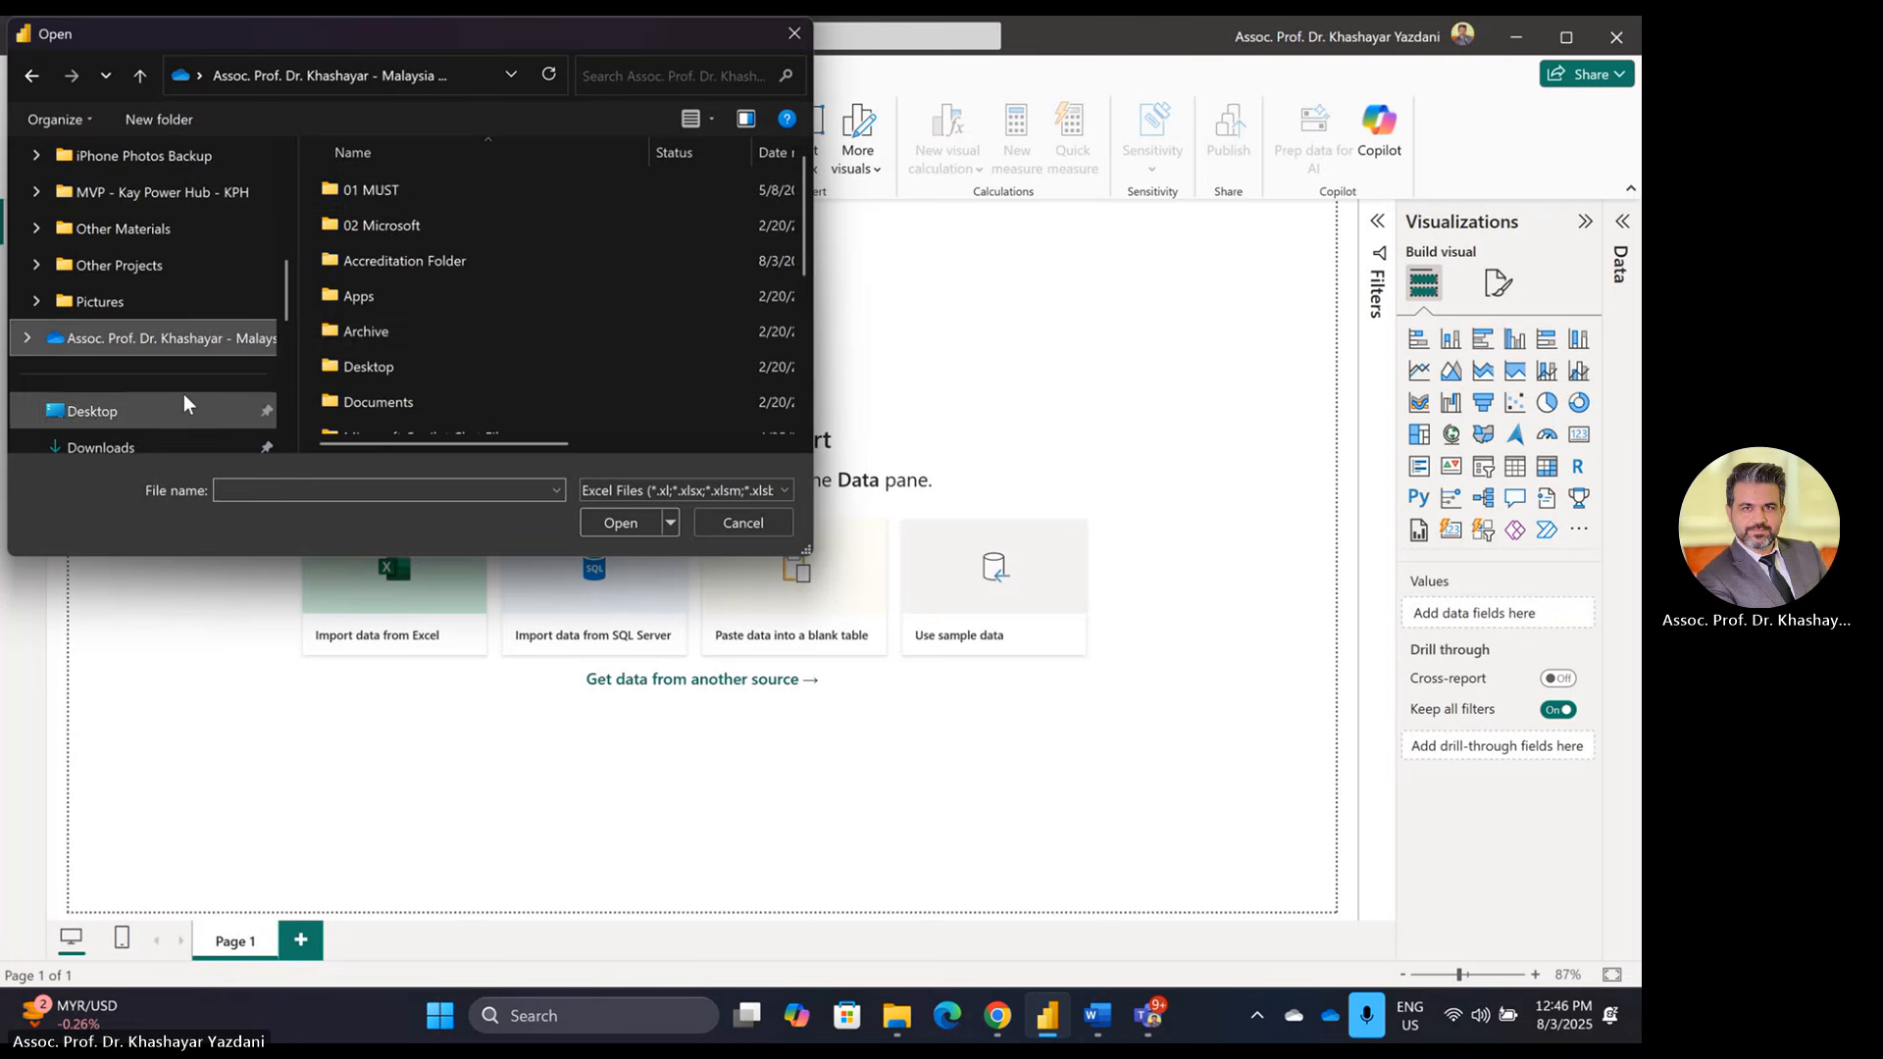
double_click(349, 187)
double_click(355, 190)
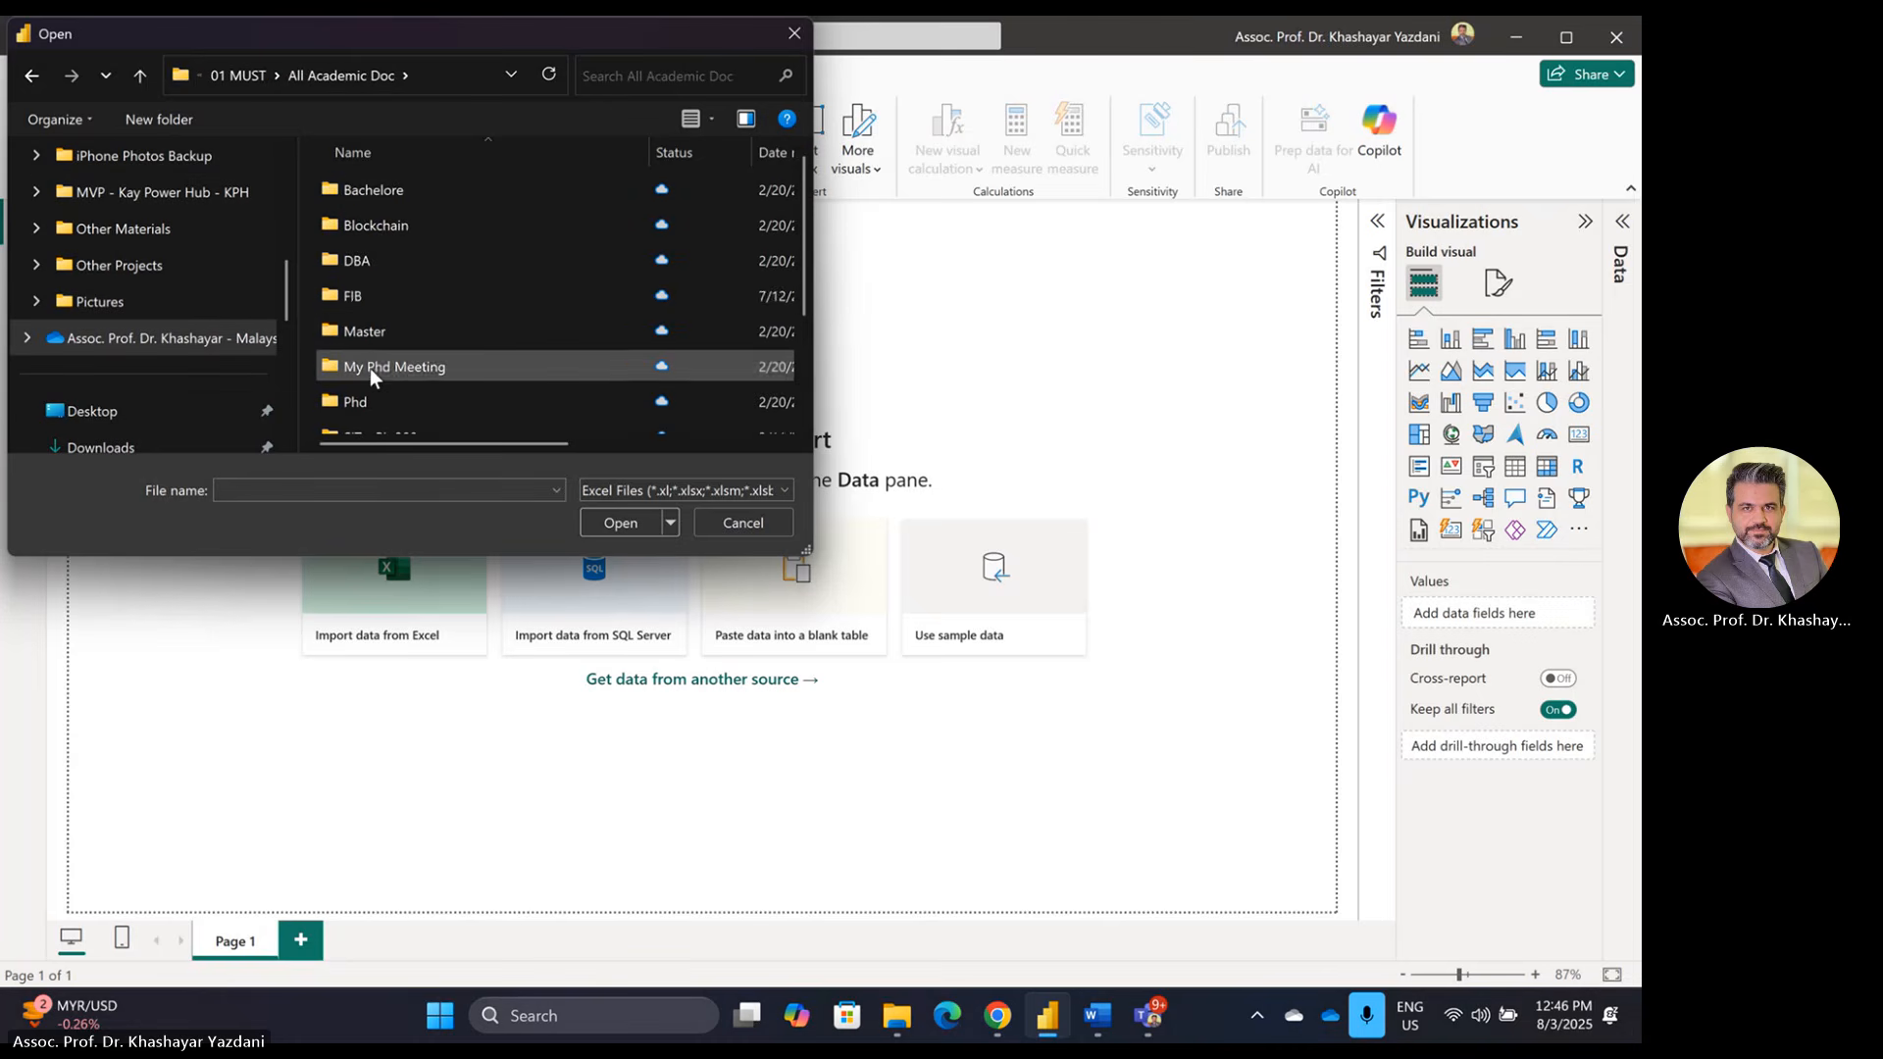
scroll(369, 368, "down", 1)
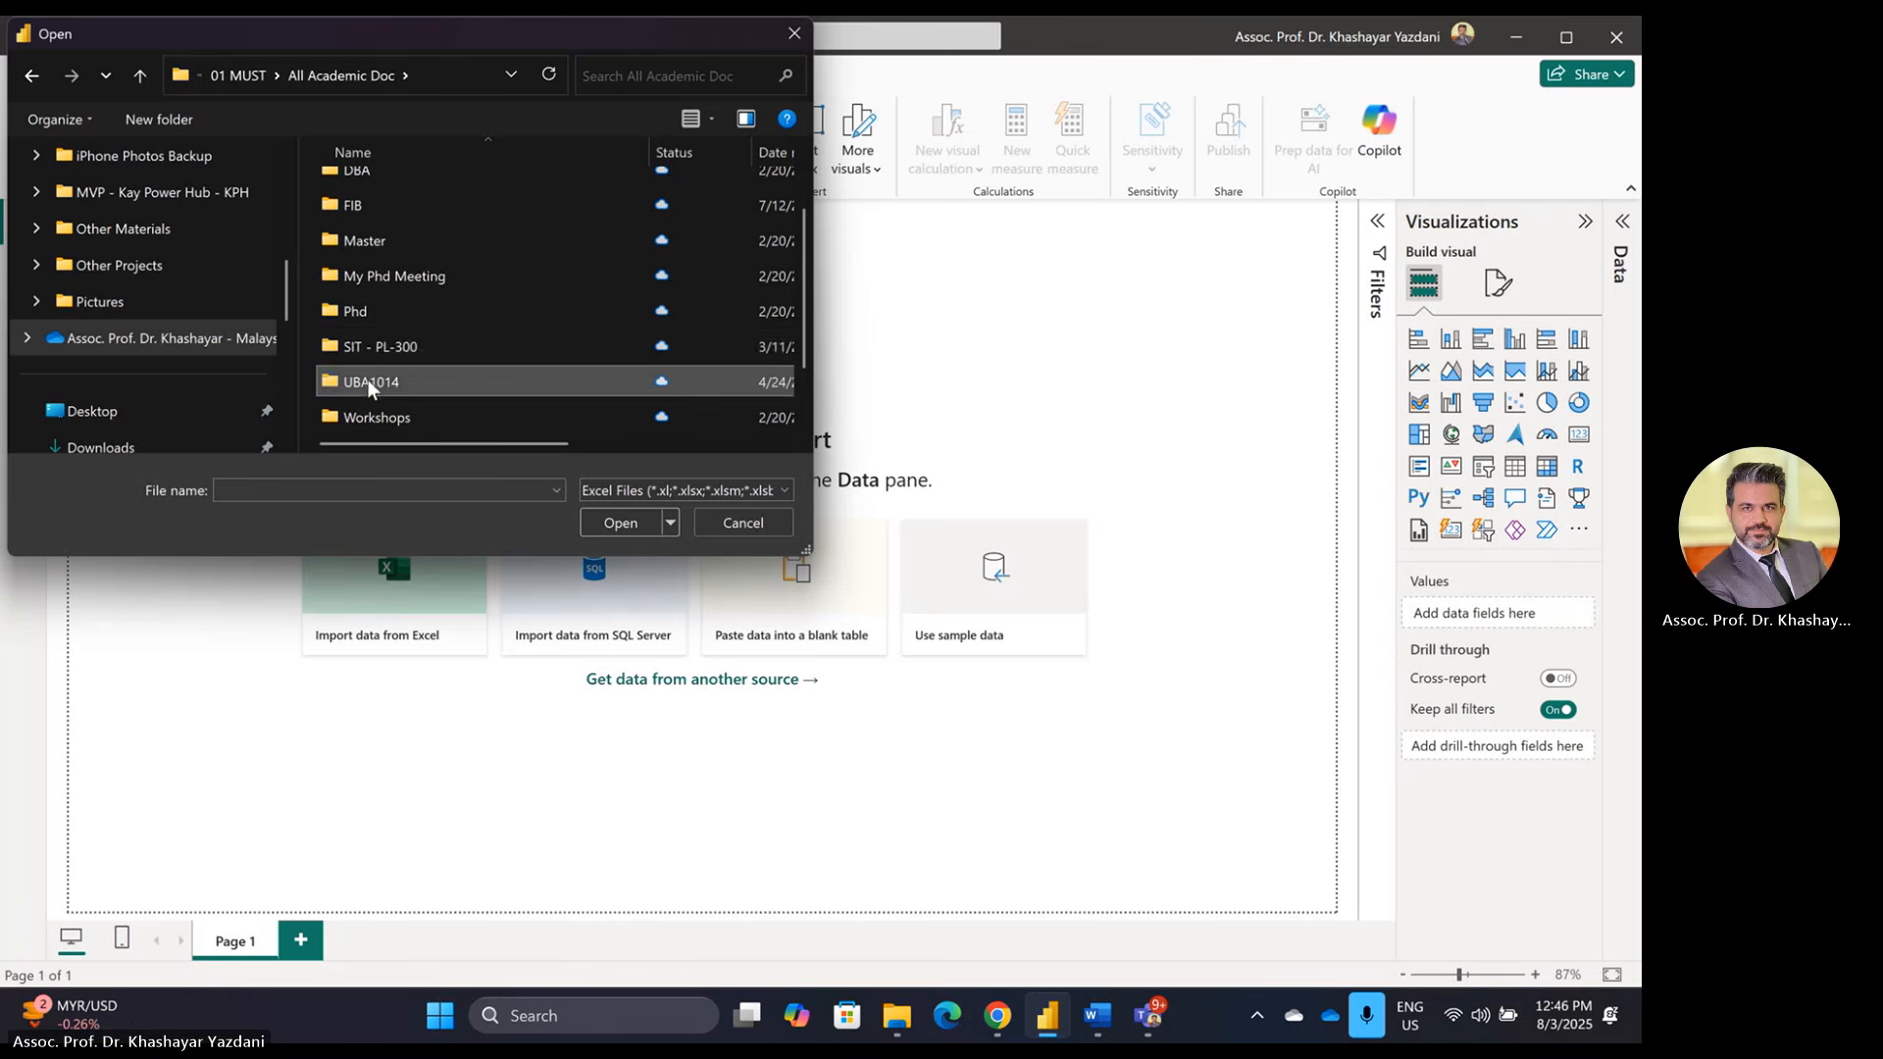
double_click(367, 380)
double_click(374, 193)
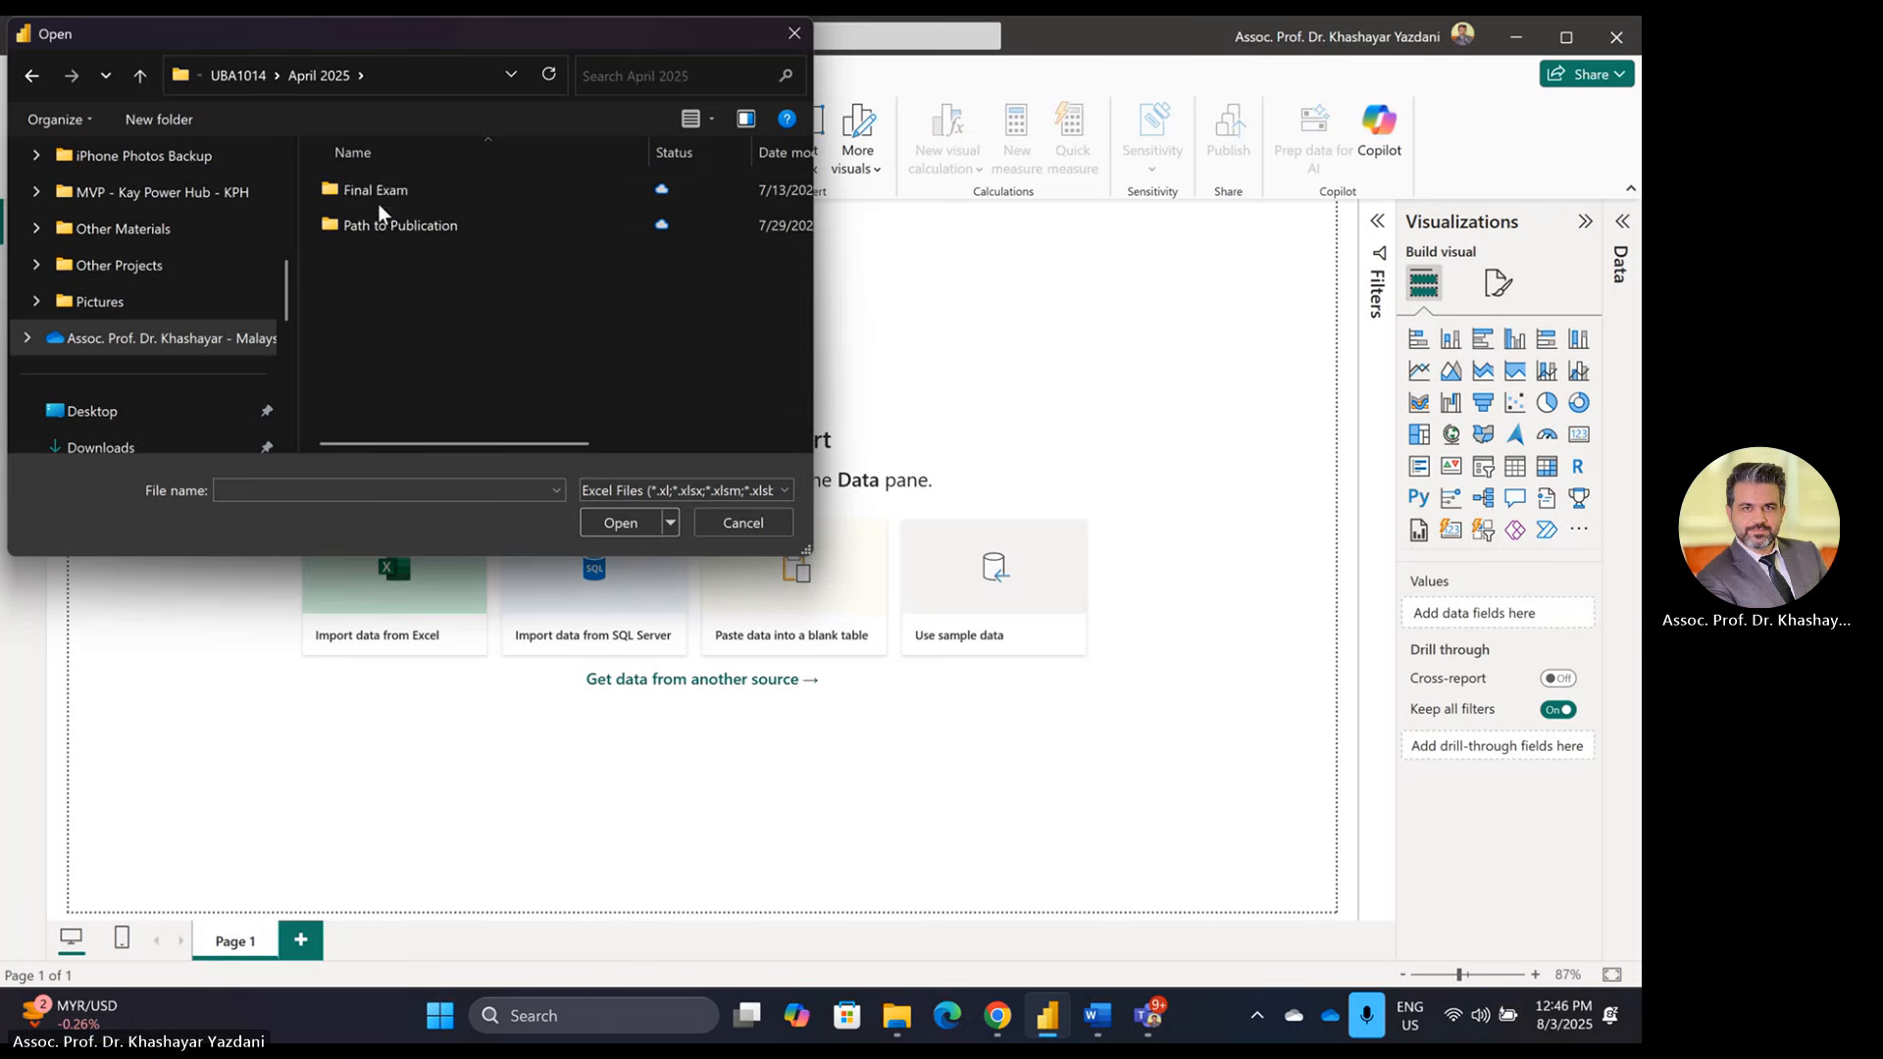
double_click(376, 193)
left_click(378, 196)
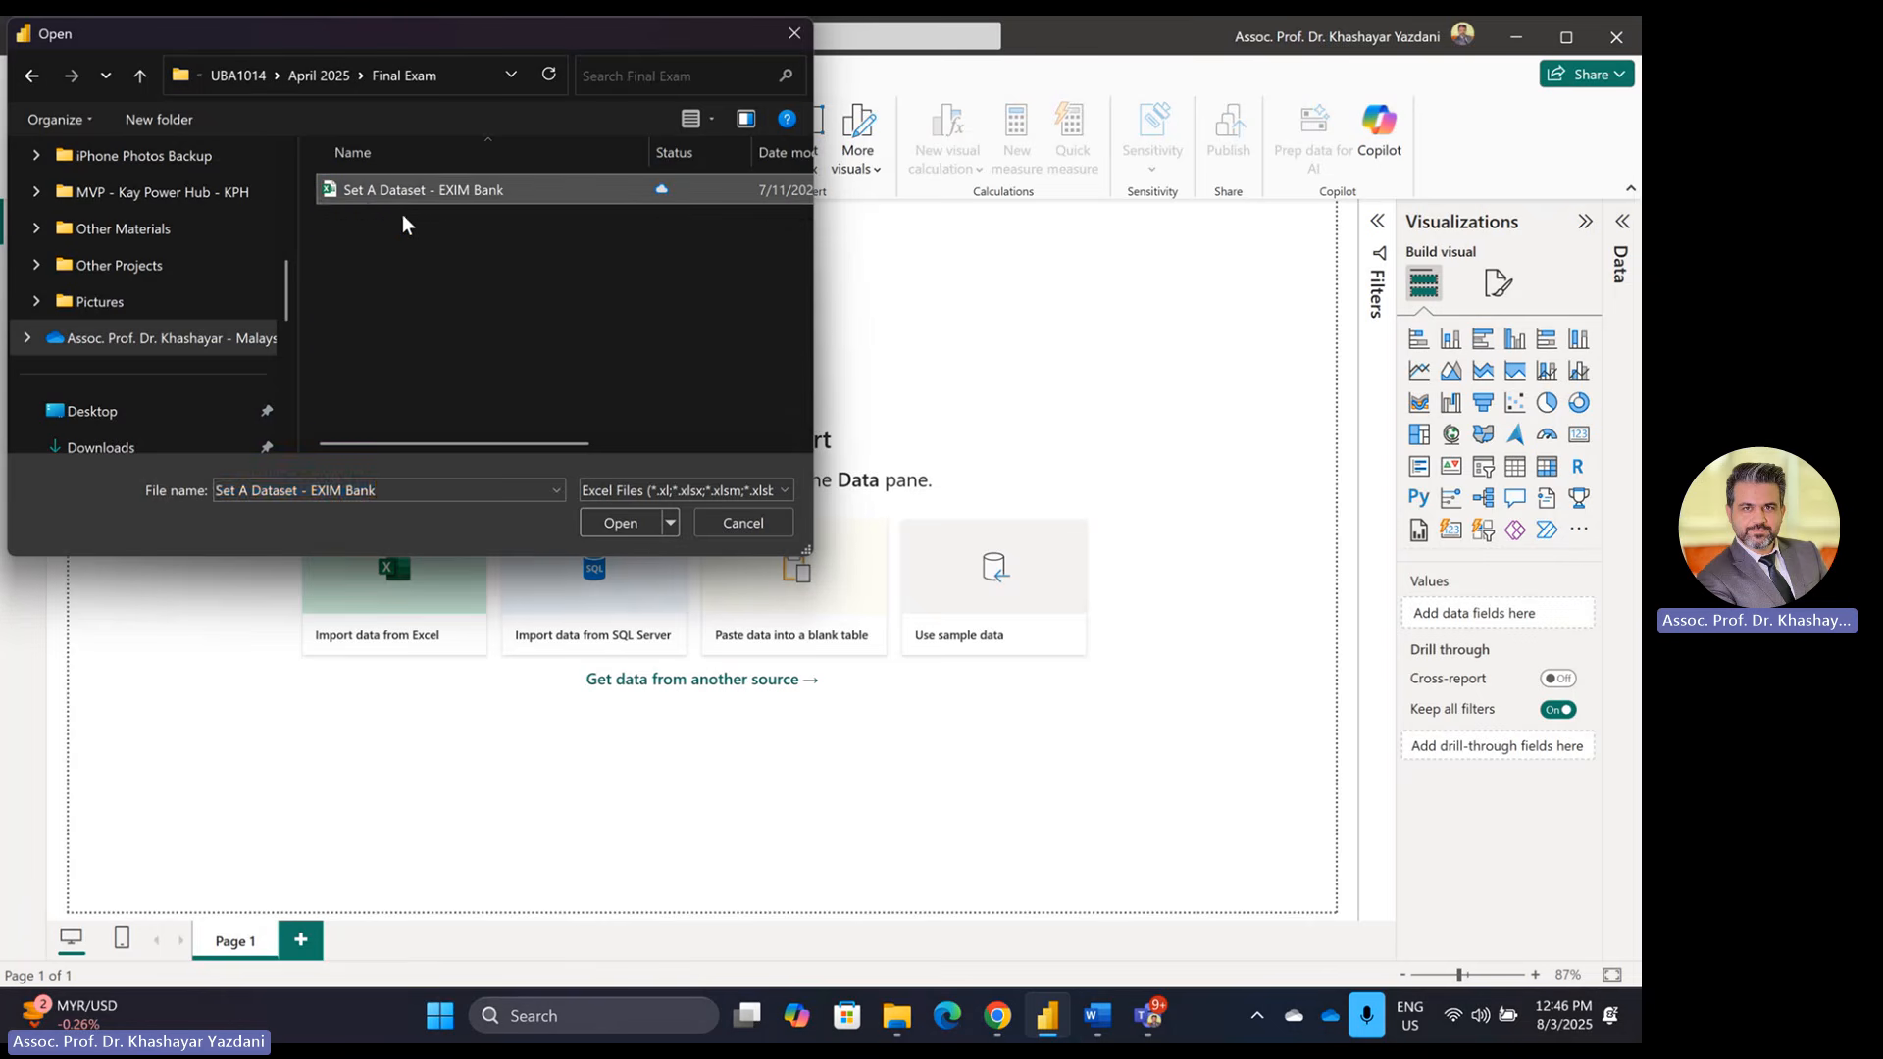
Step: Open the workbook, tick the Data.Gov+-+FY25+Q1 table, and send it to Transform Data
left_click(633, 528)
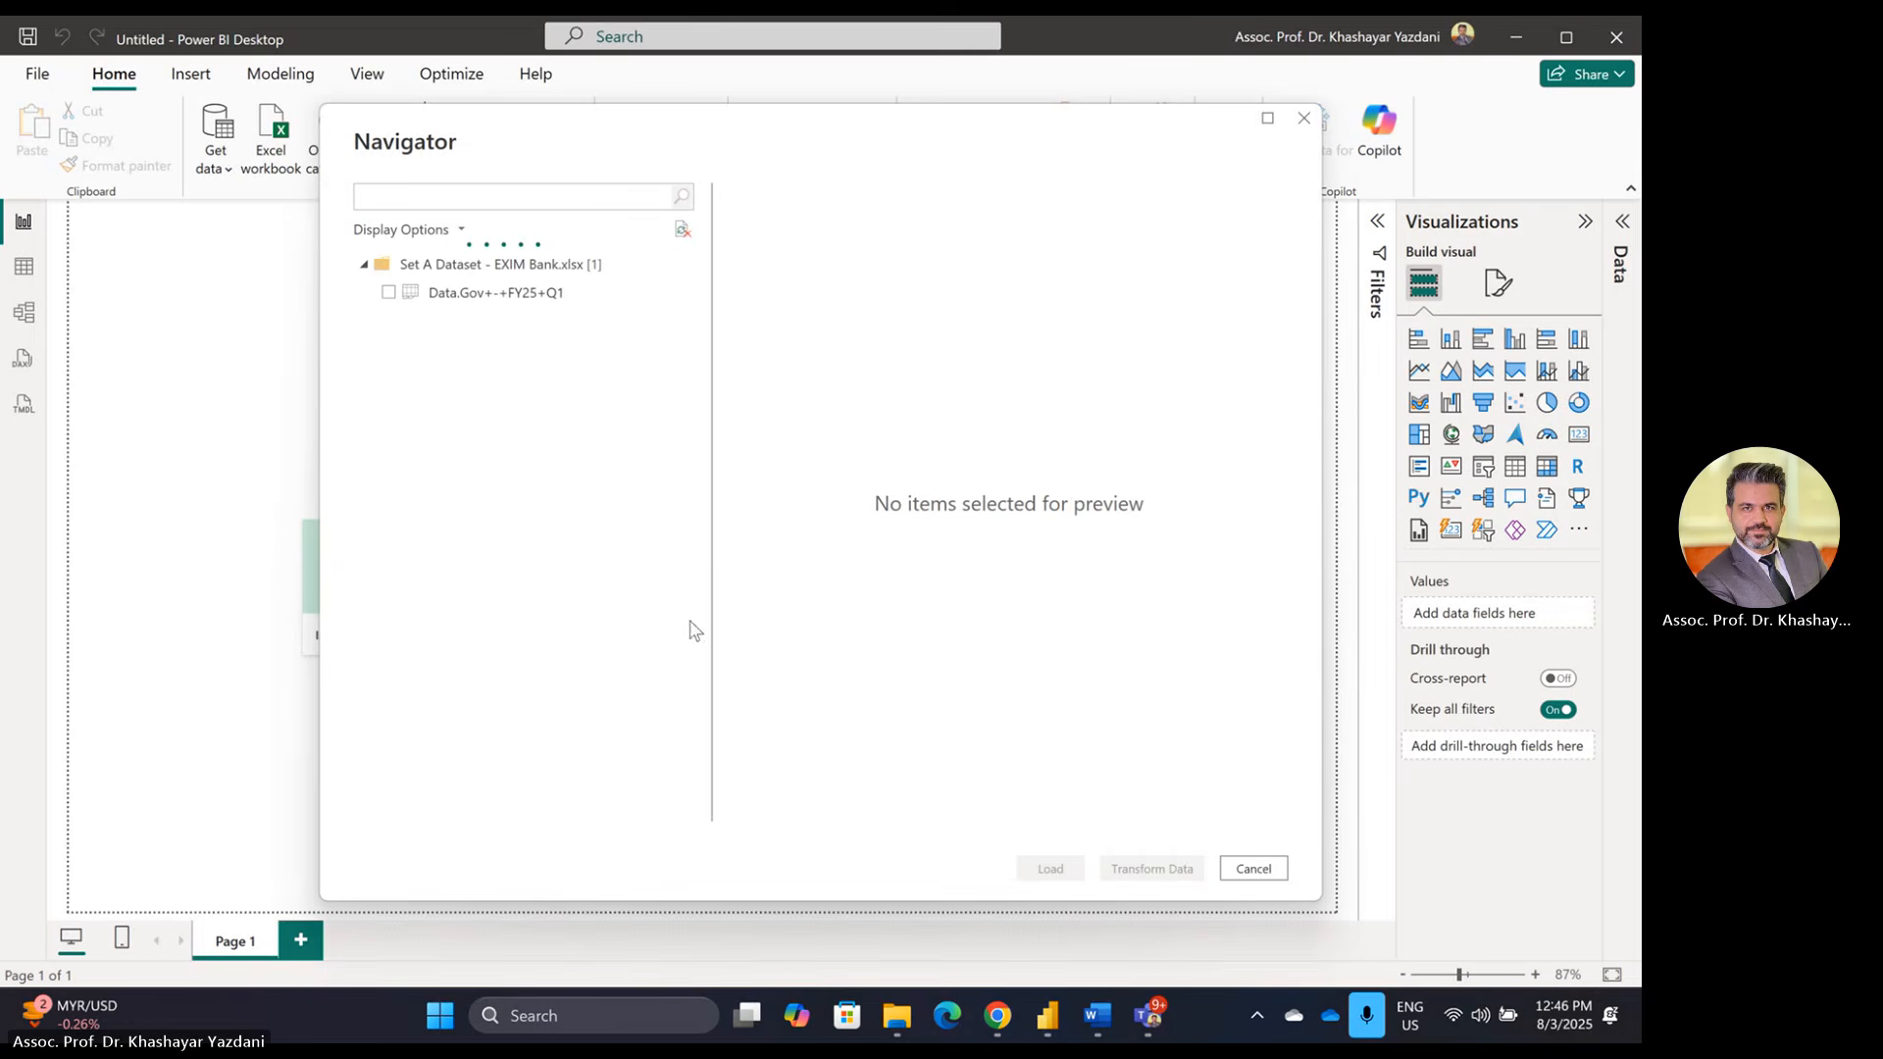
left_click(388, 293)
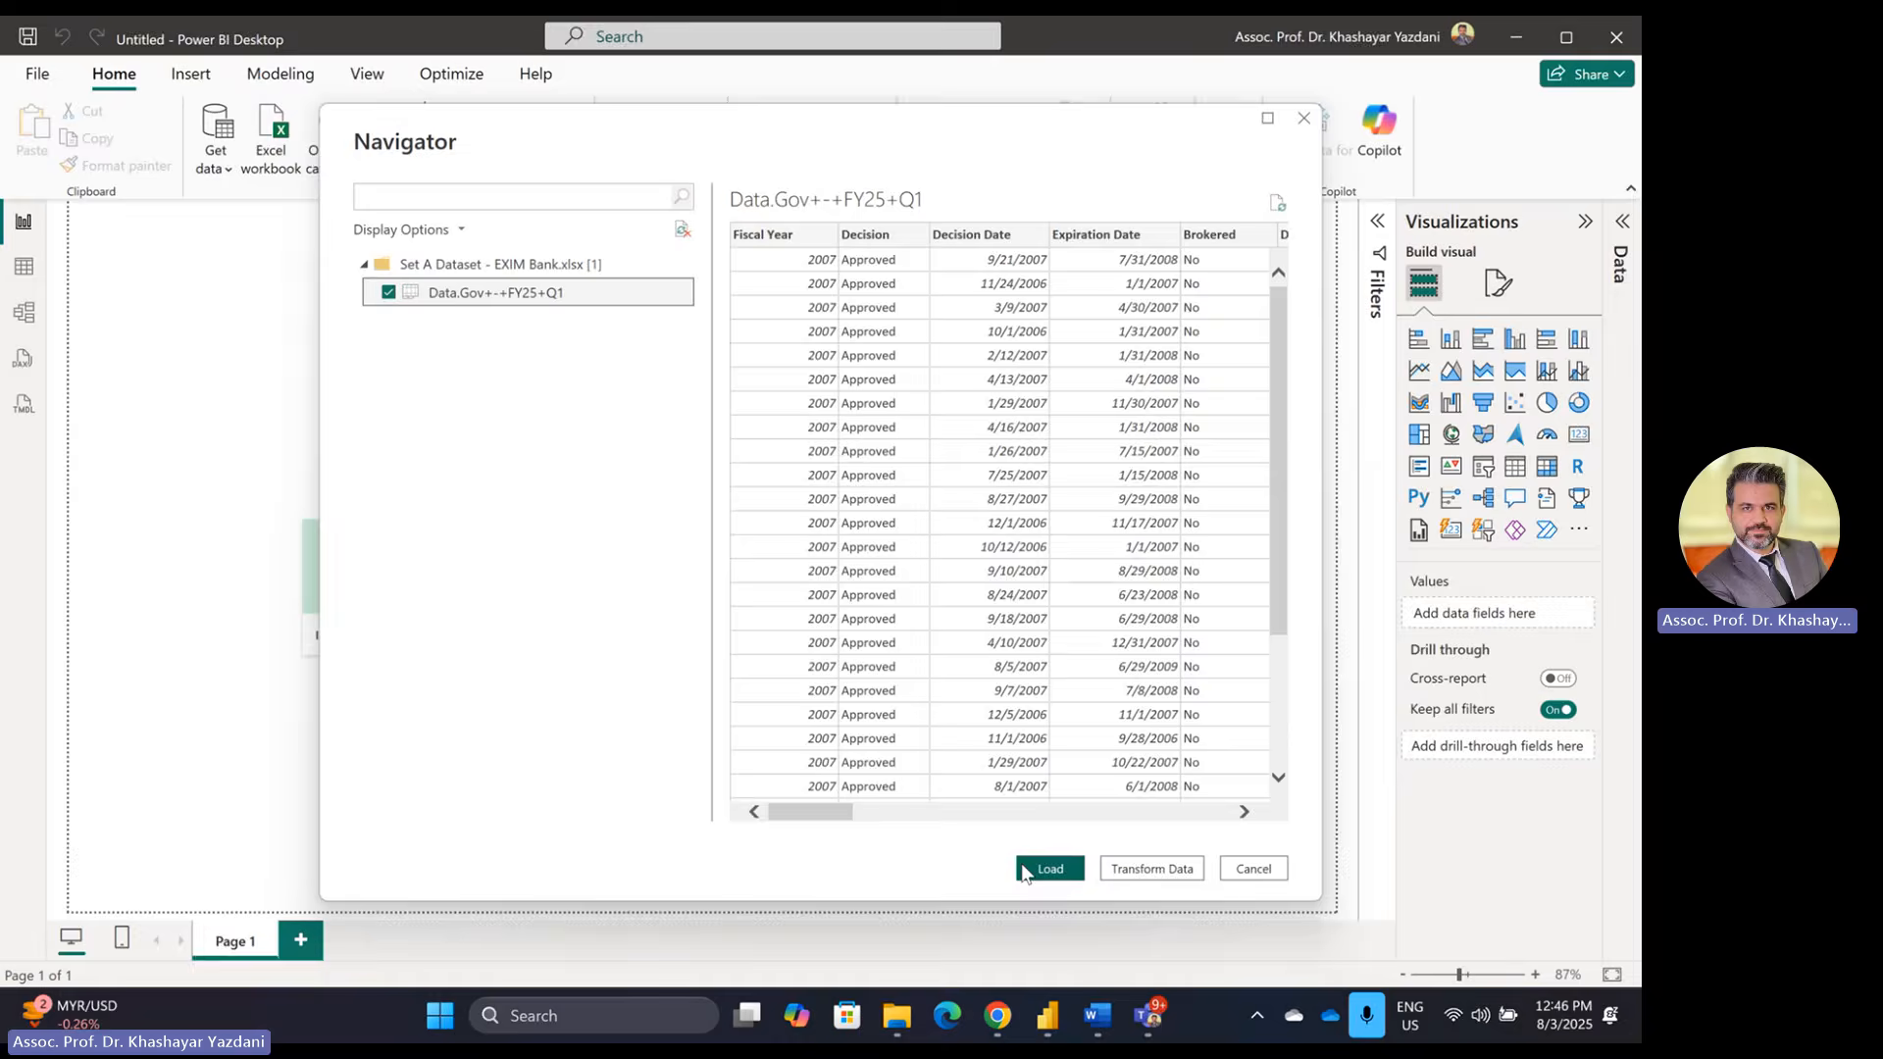
key("alt+Tab")
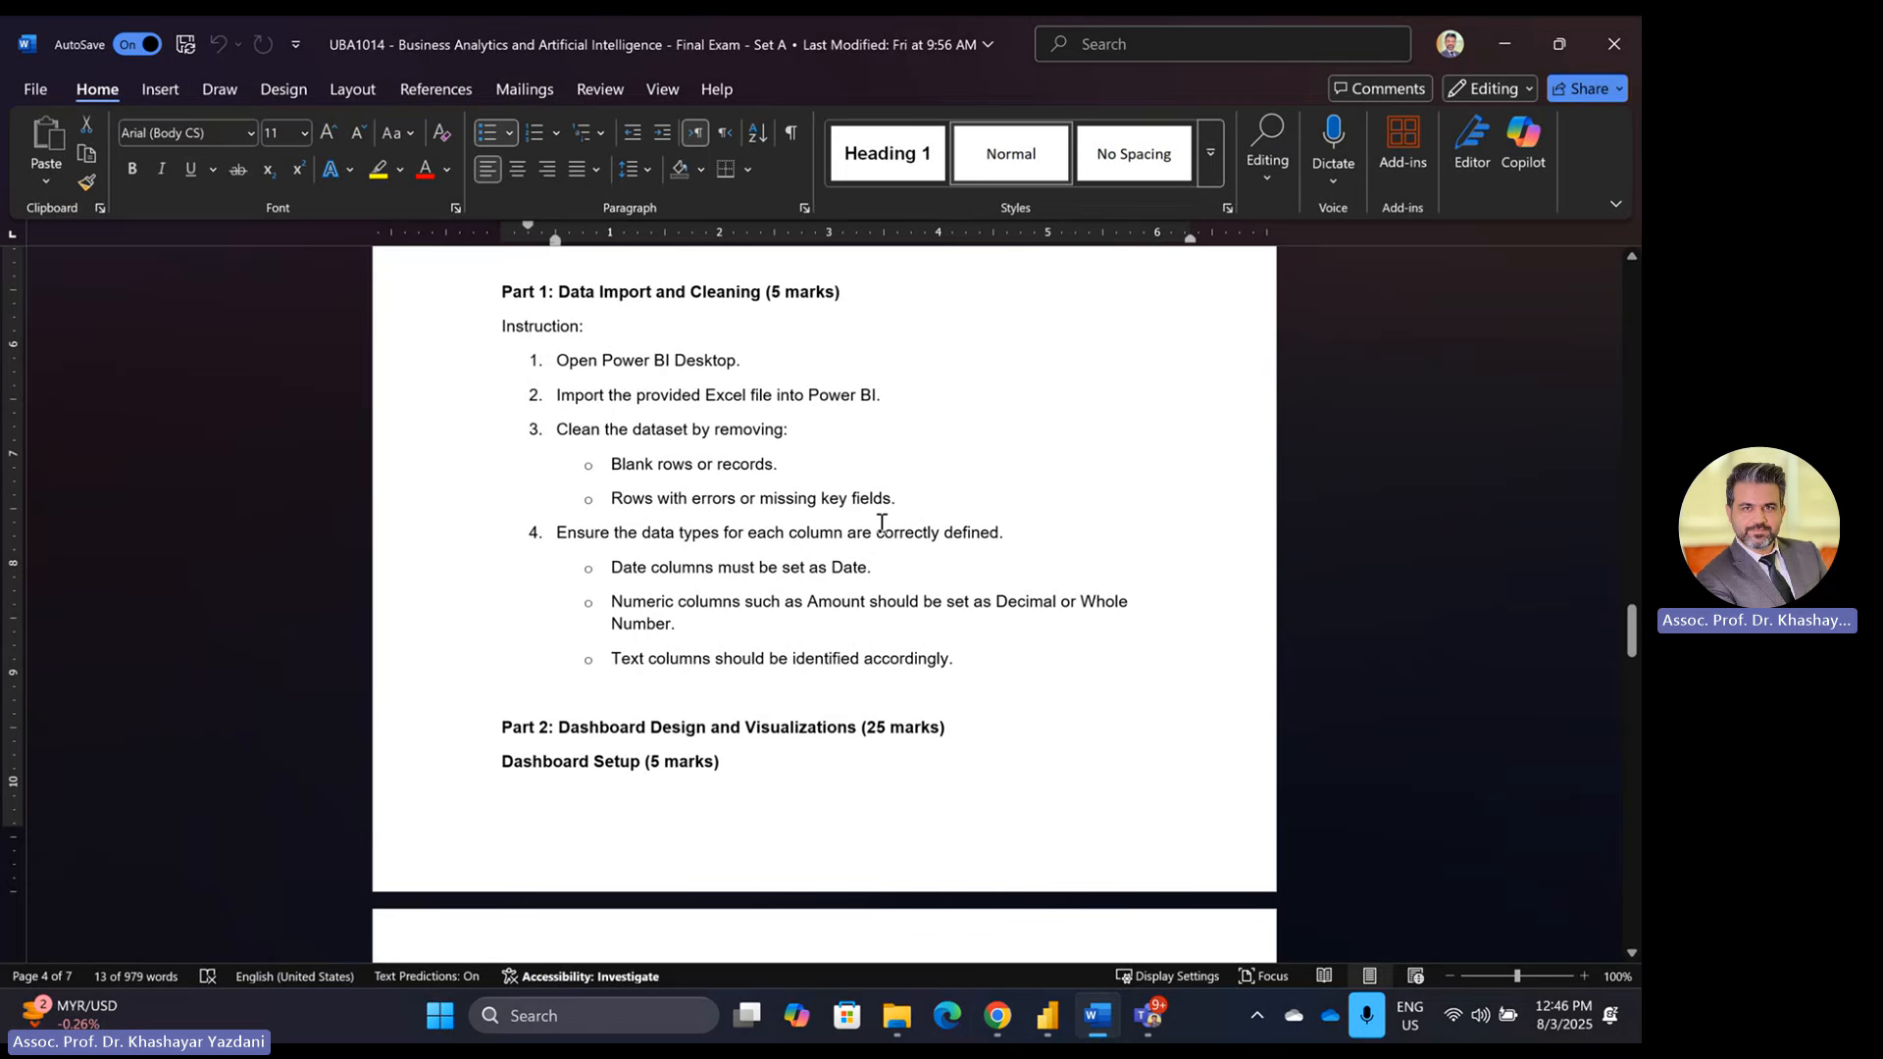
key("alt+Tab")
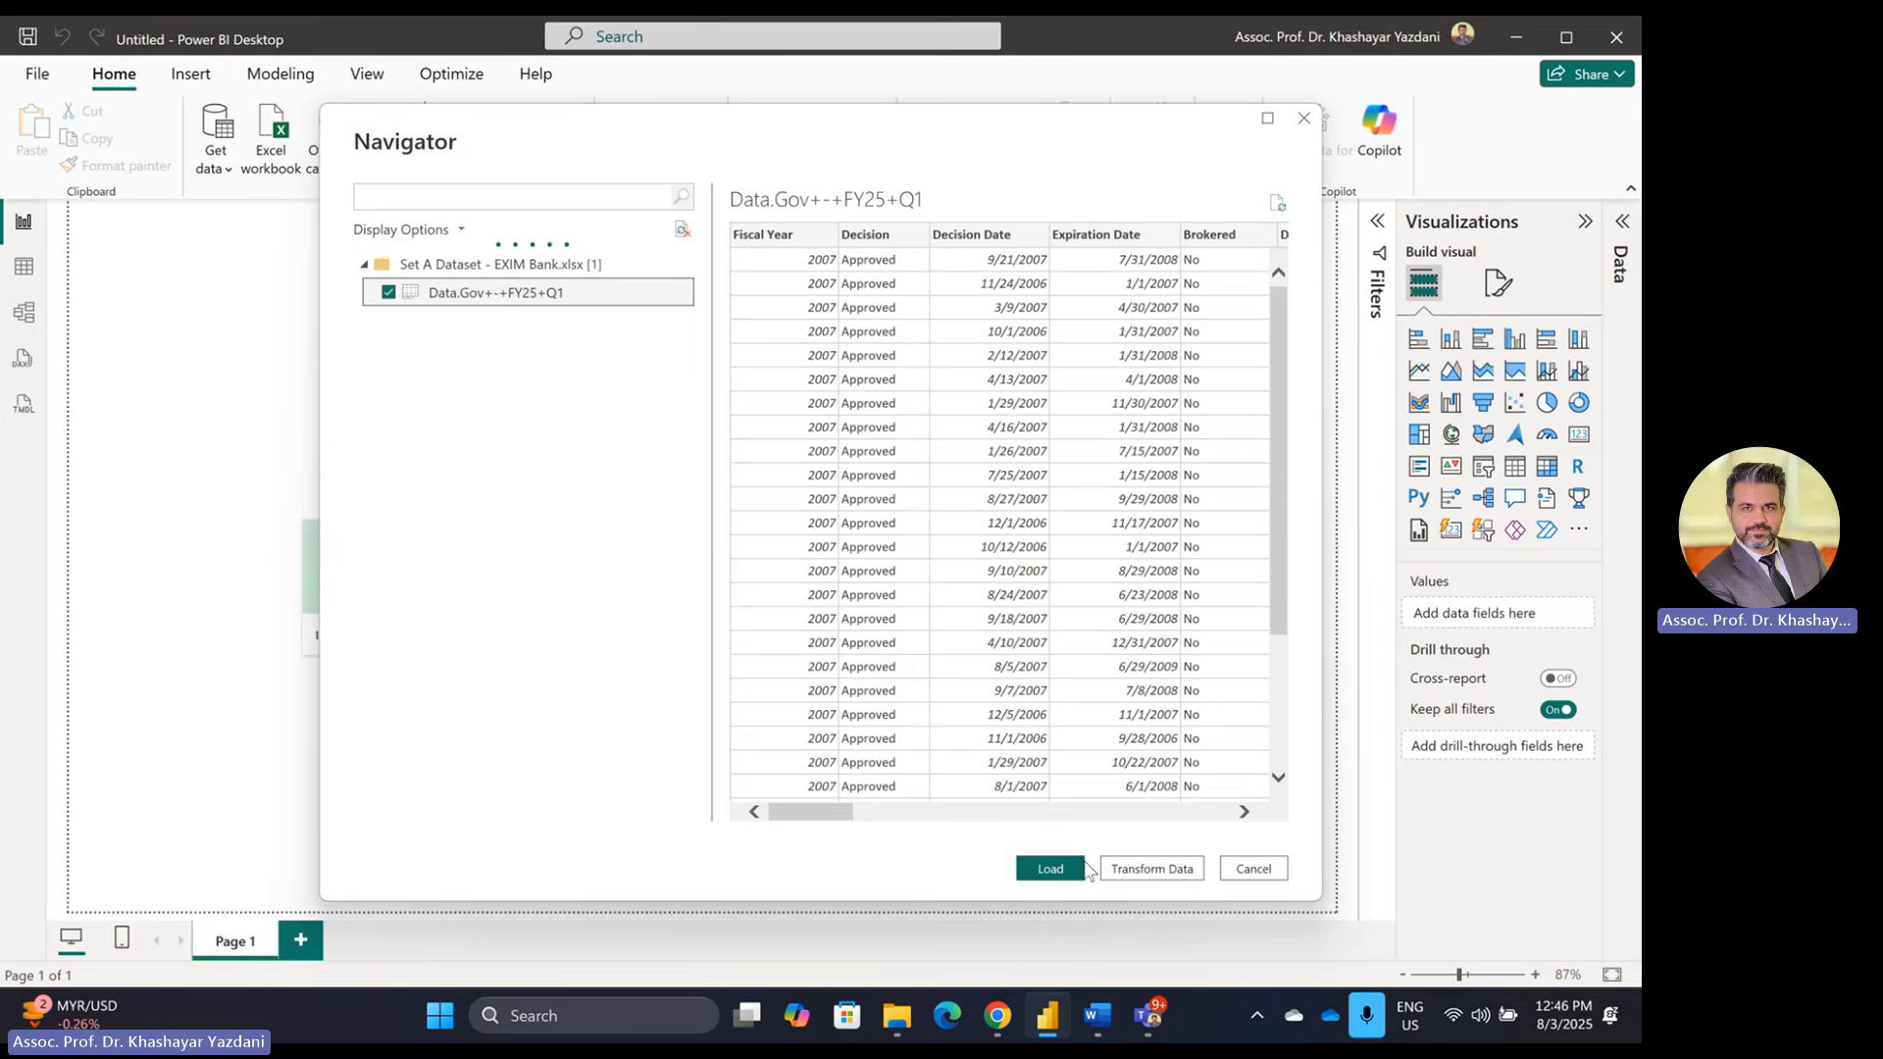
left_click(1154, 869)
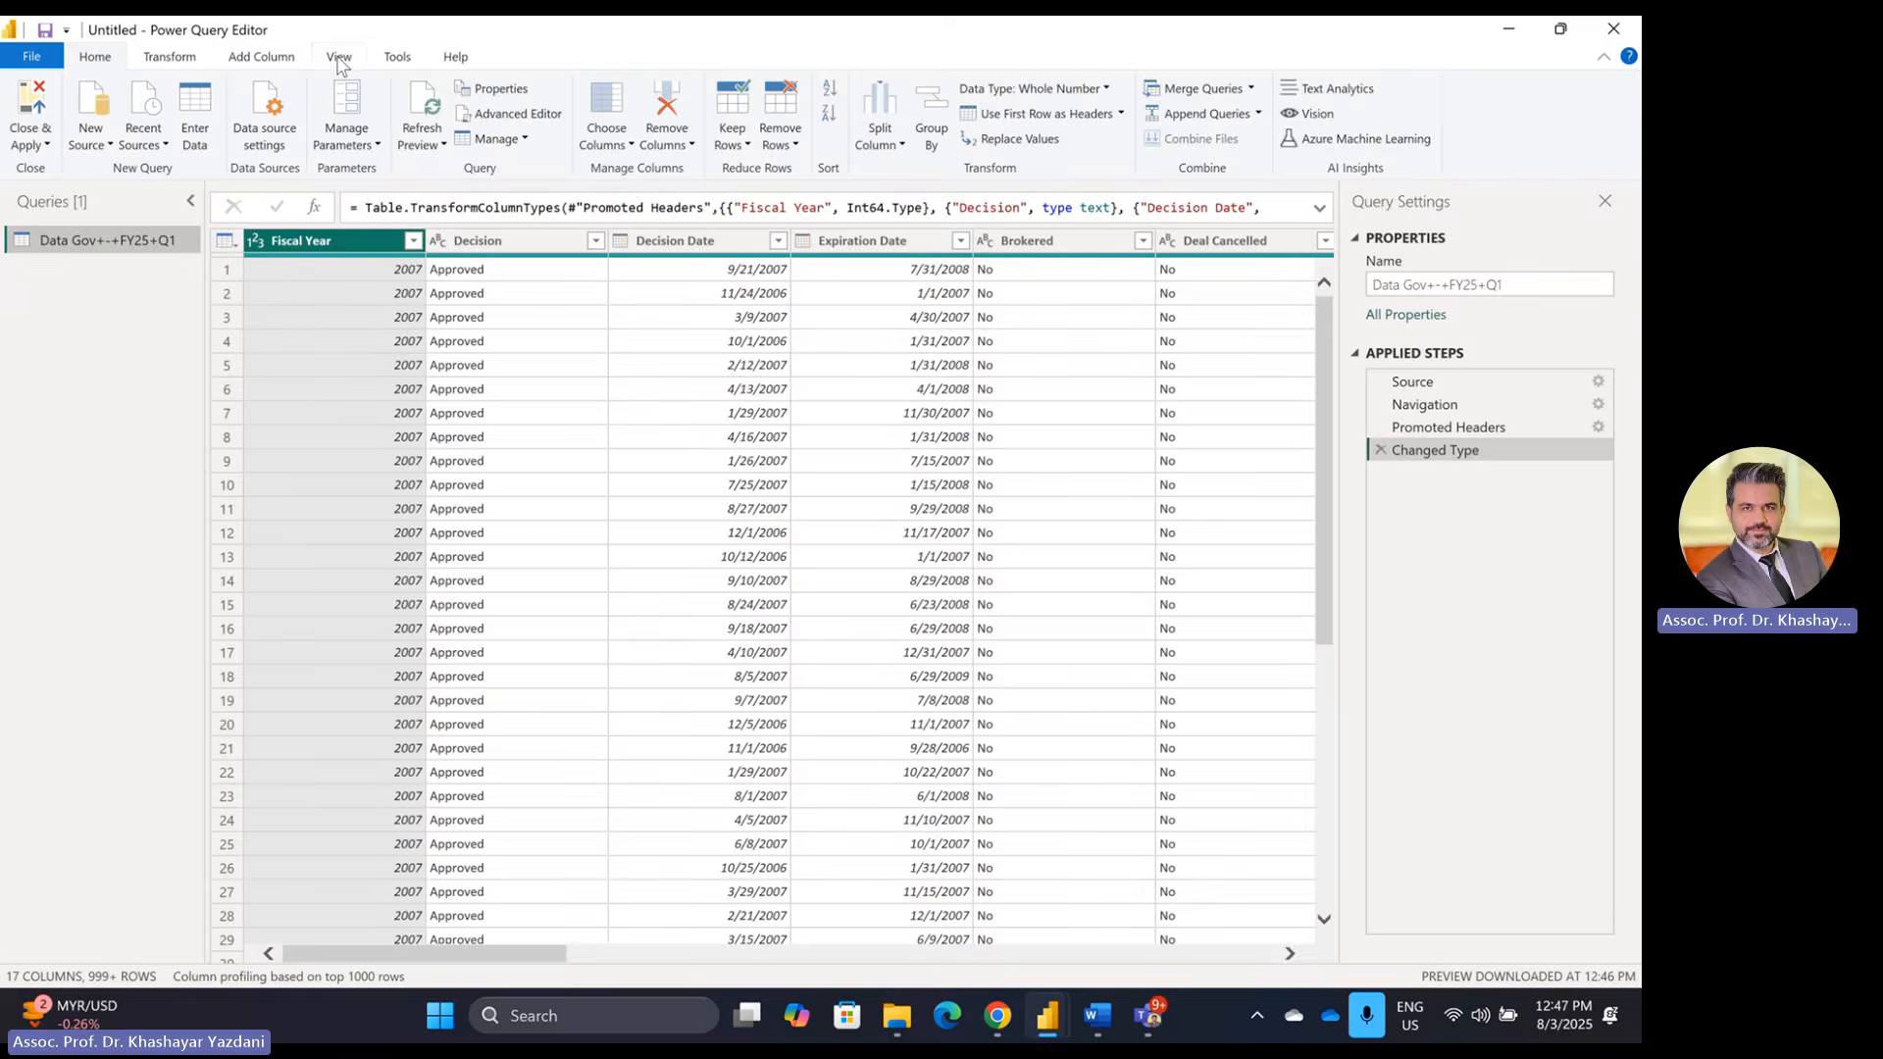
Step: Turn on column distribution, whitespace and column quality in Power Query's data preview
left_click(339, 57)
left_click(312, 90)
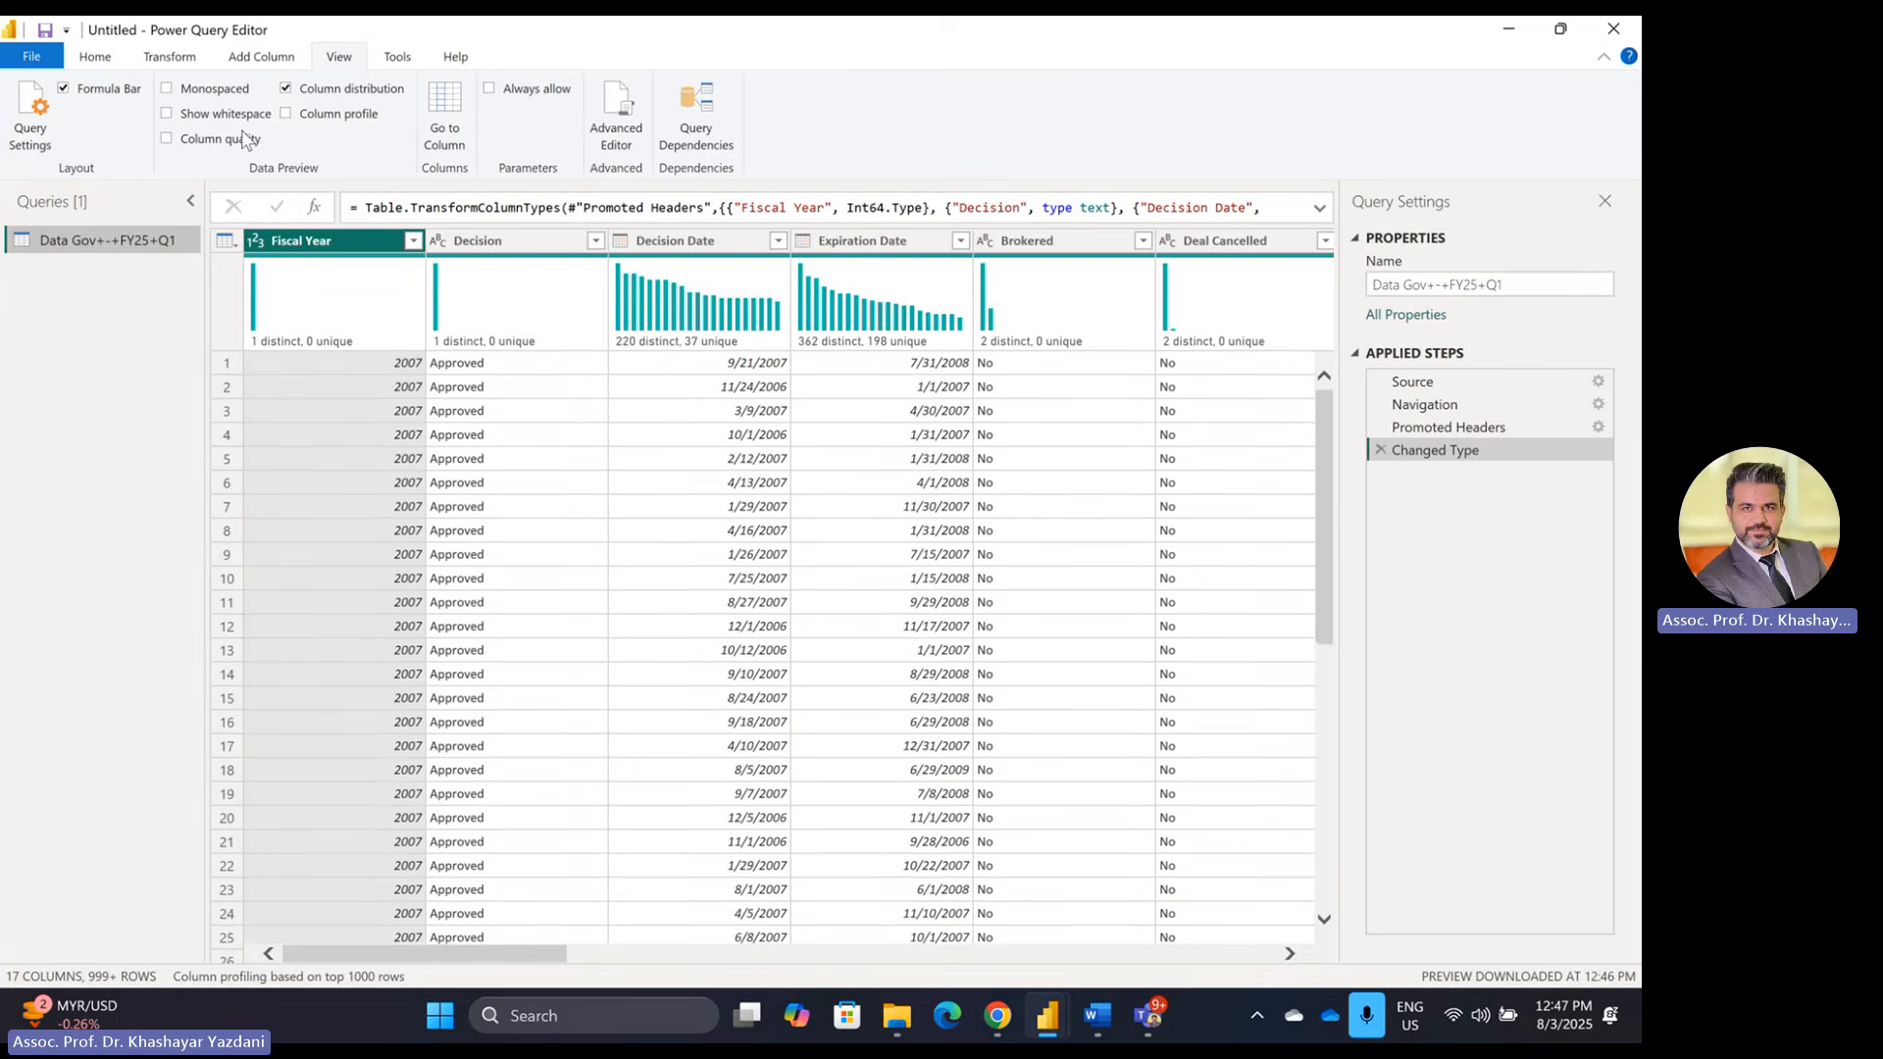
left_click(217, 116)
left_click(217, 137)
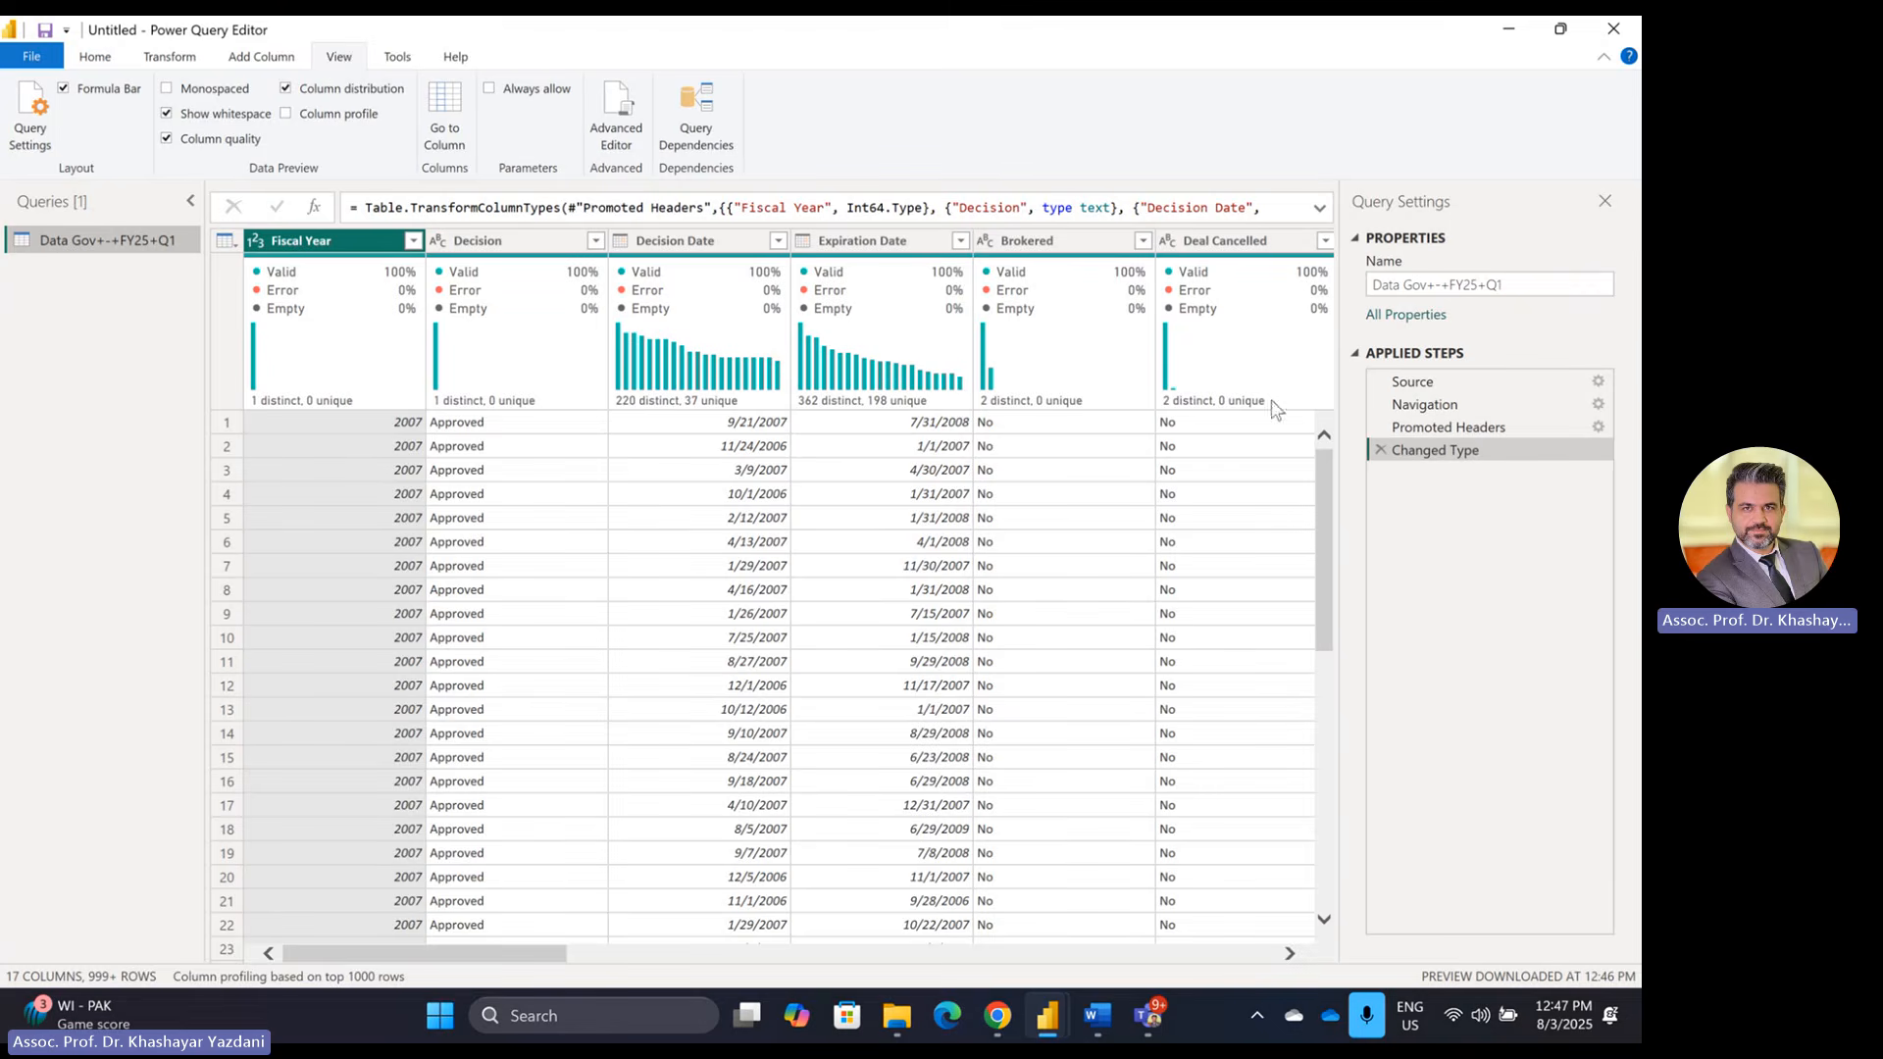
left_click_drag(460, 956, 373, 939)
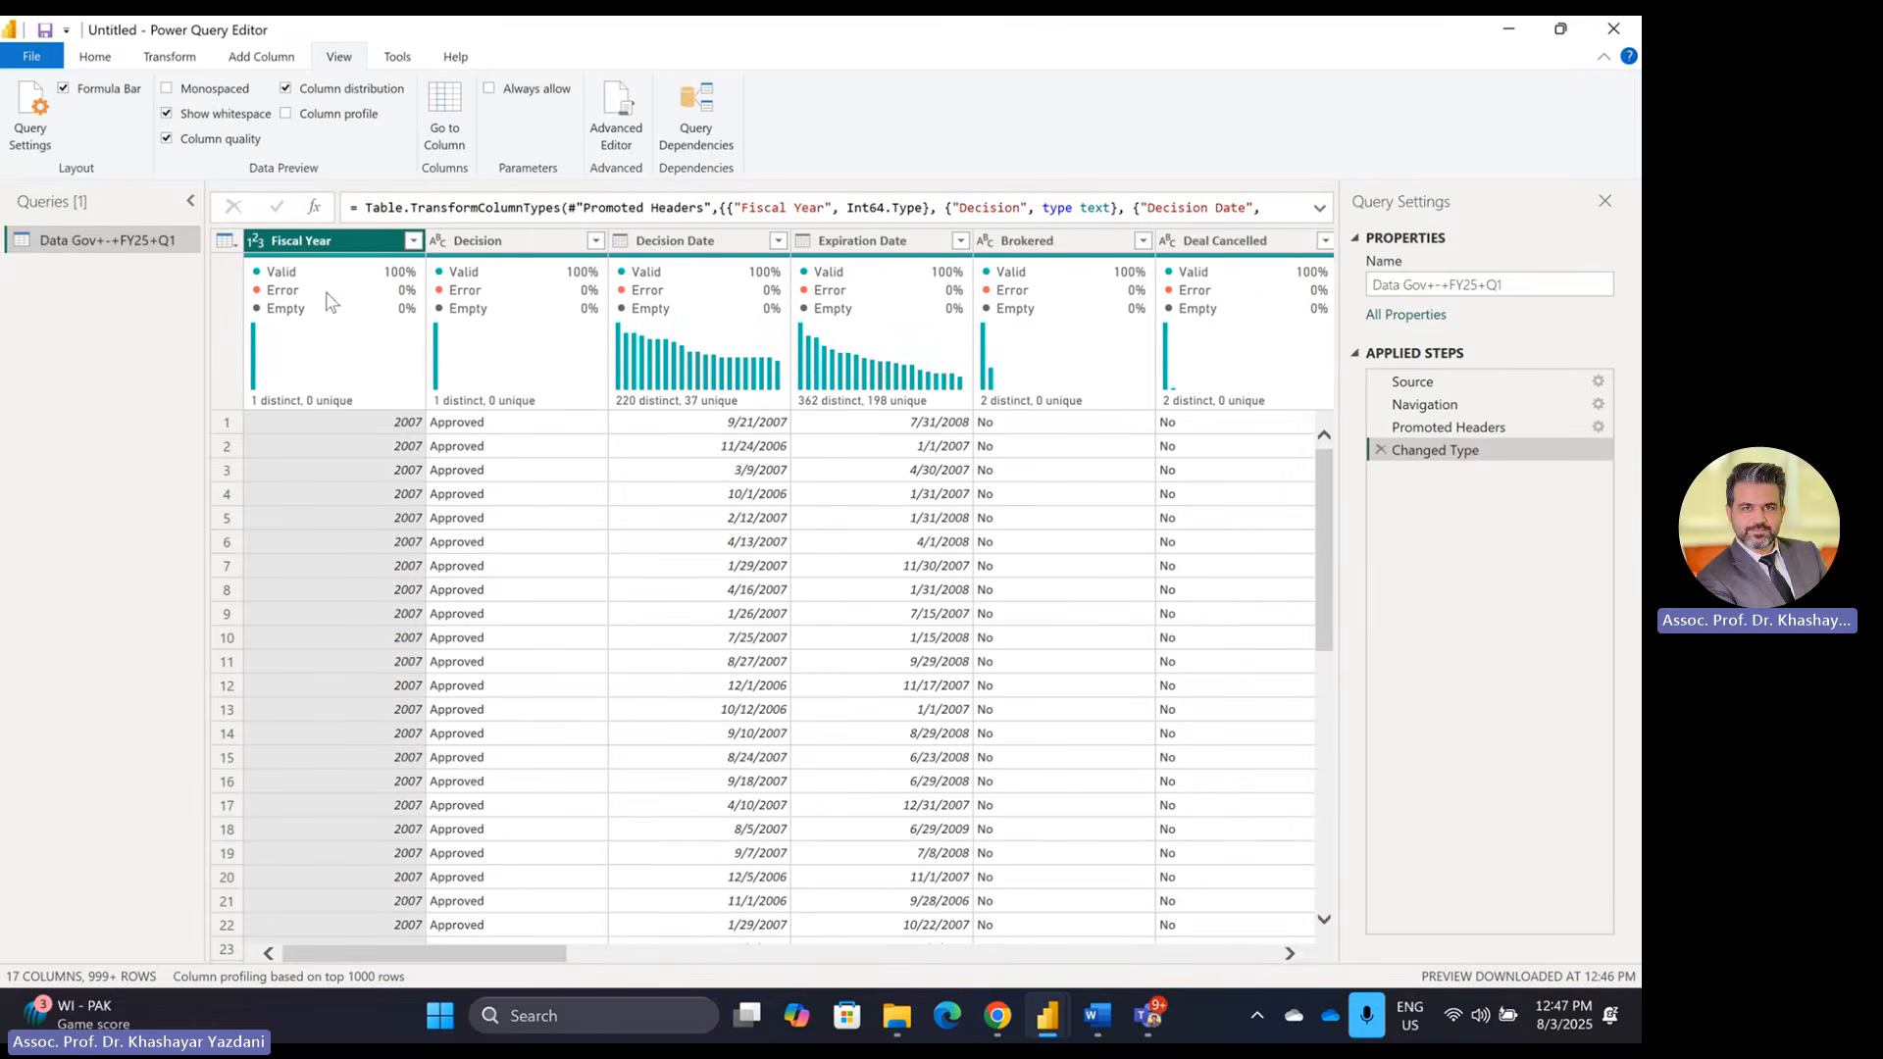
mouse_move(310, 324)
Step: Close & Apply the query and switch to the Word exam brief
left_click(93, 57)
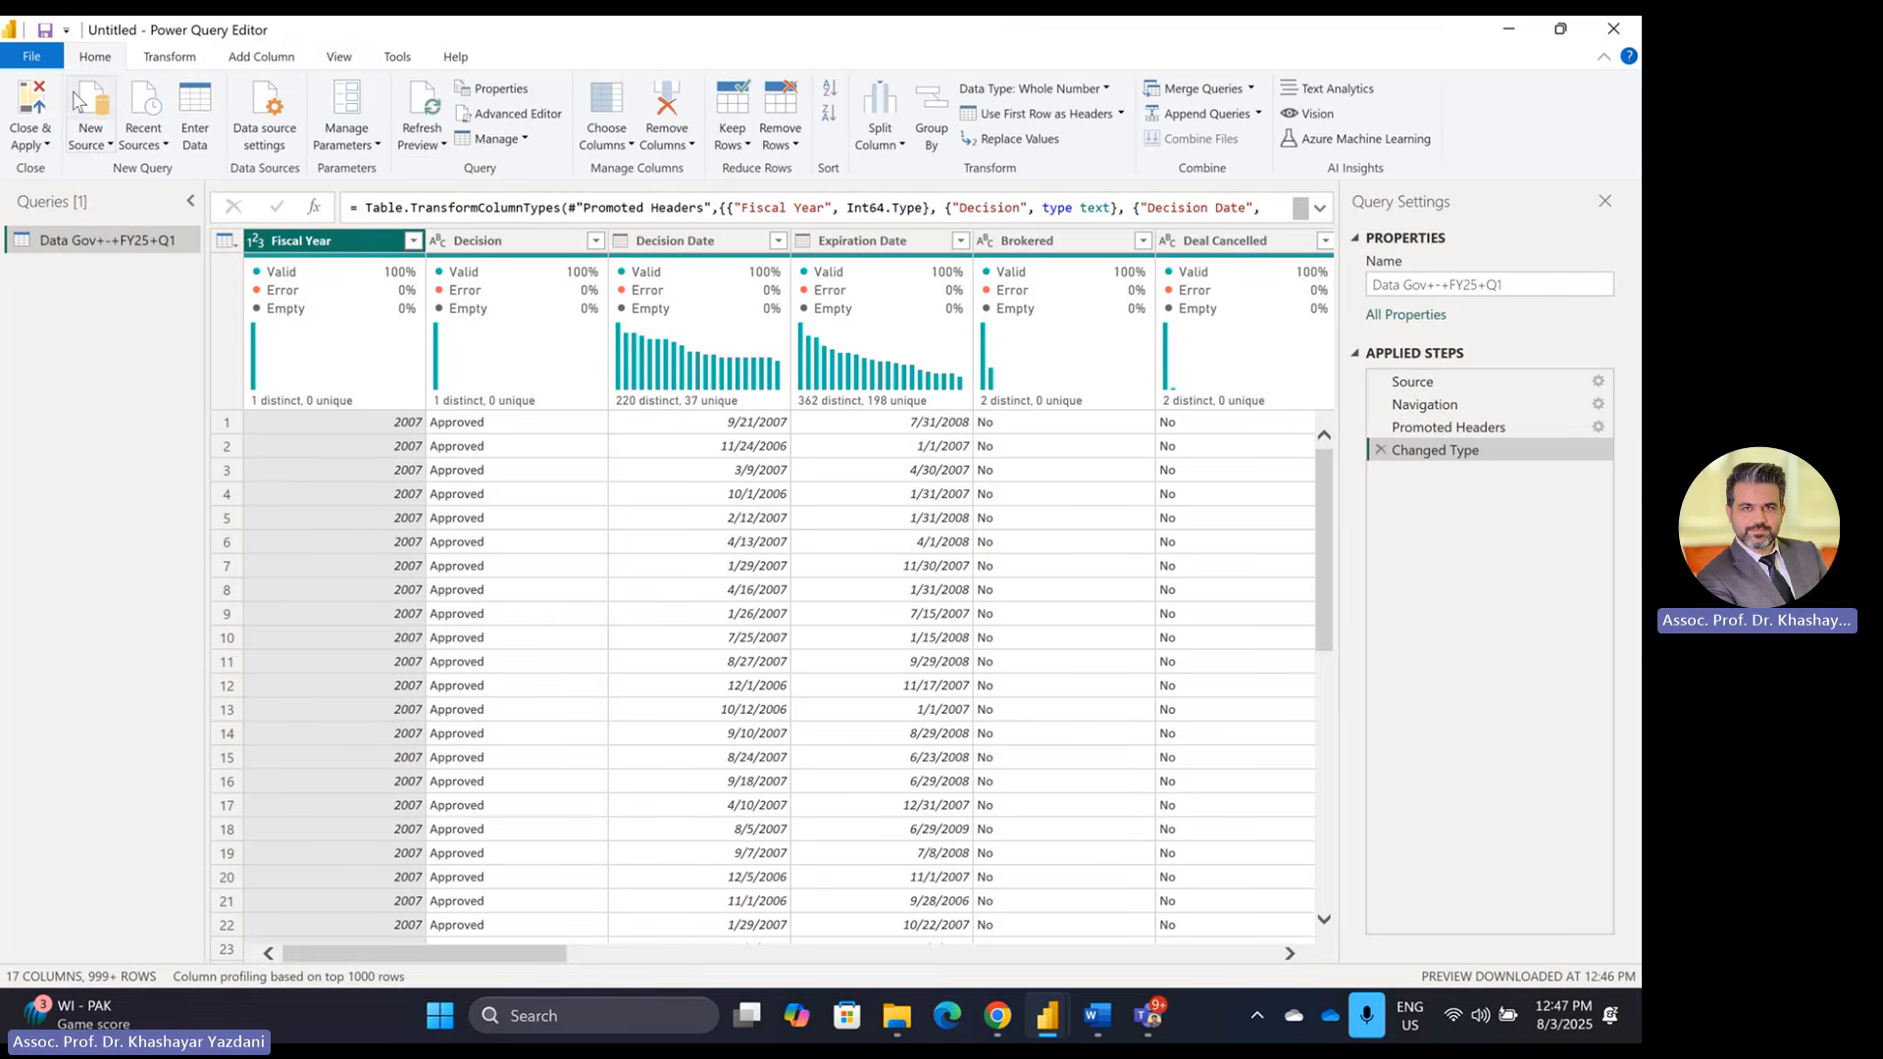
left_click(25, 110)
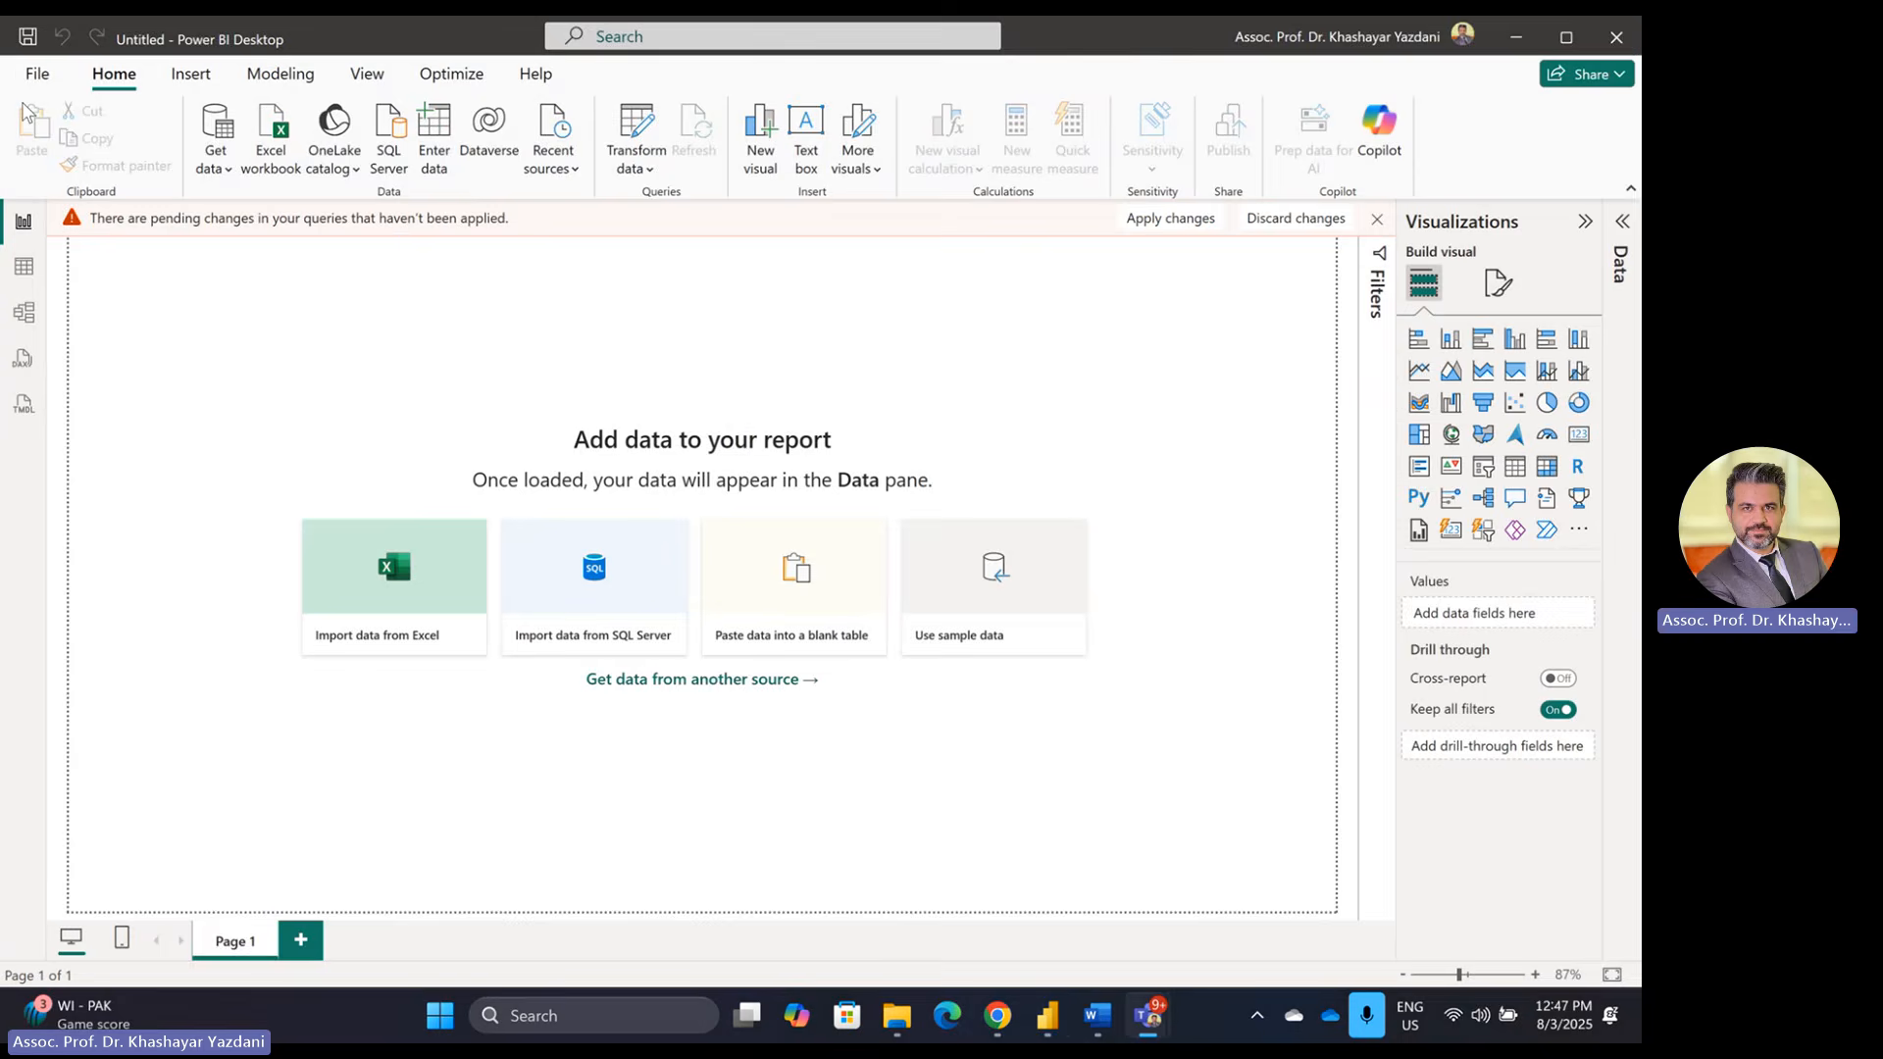
key("alt+Tab")
key("alt+Tab")
key("alt+Tab")
key("alt+Tab")
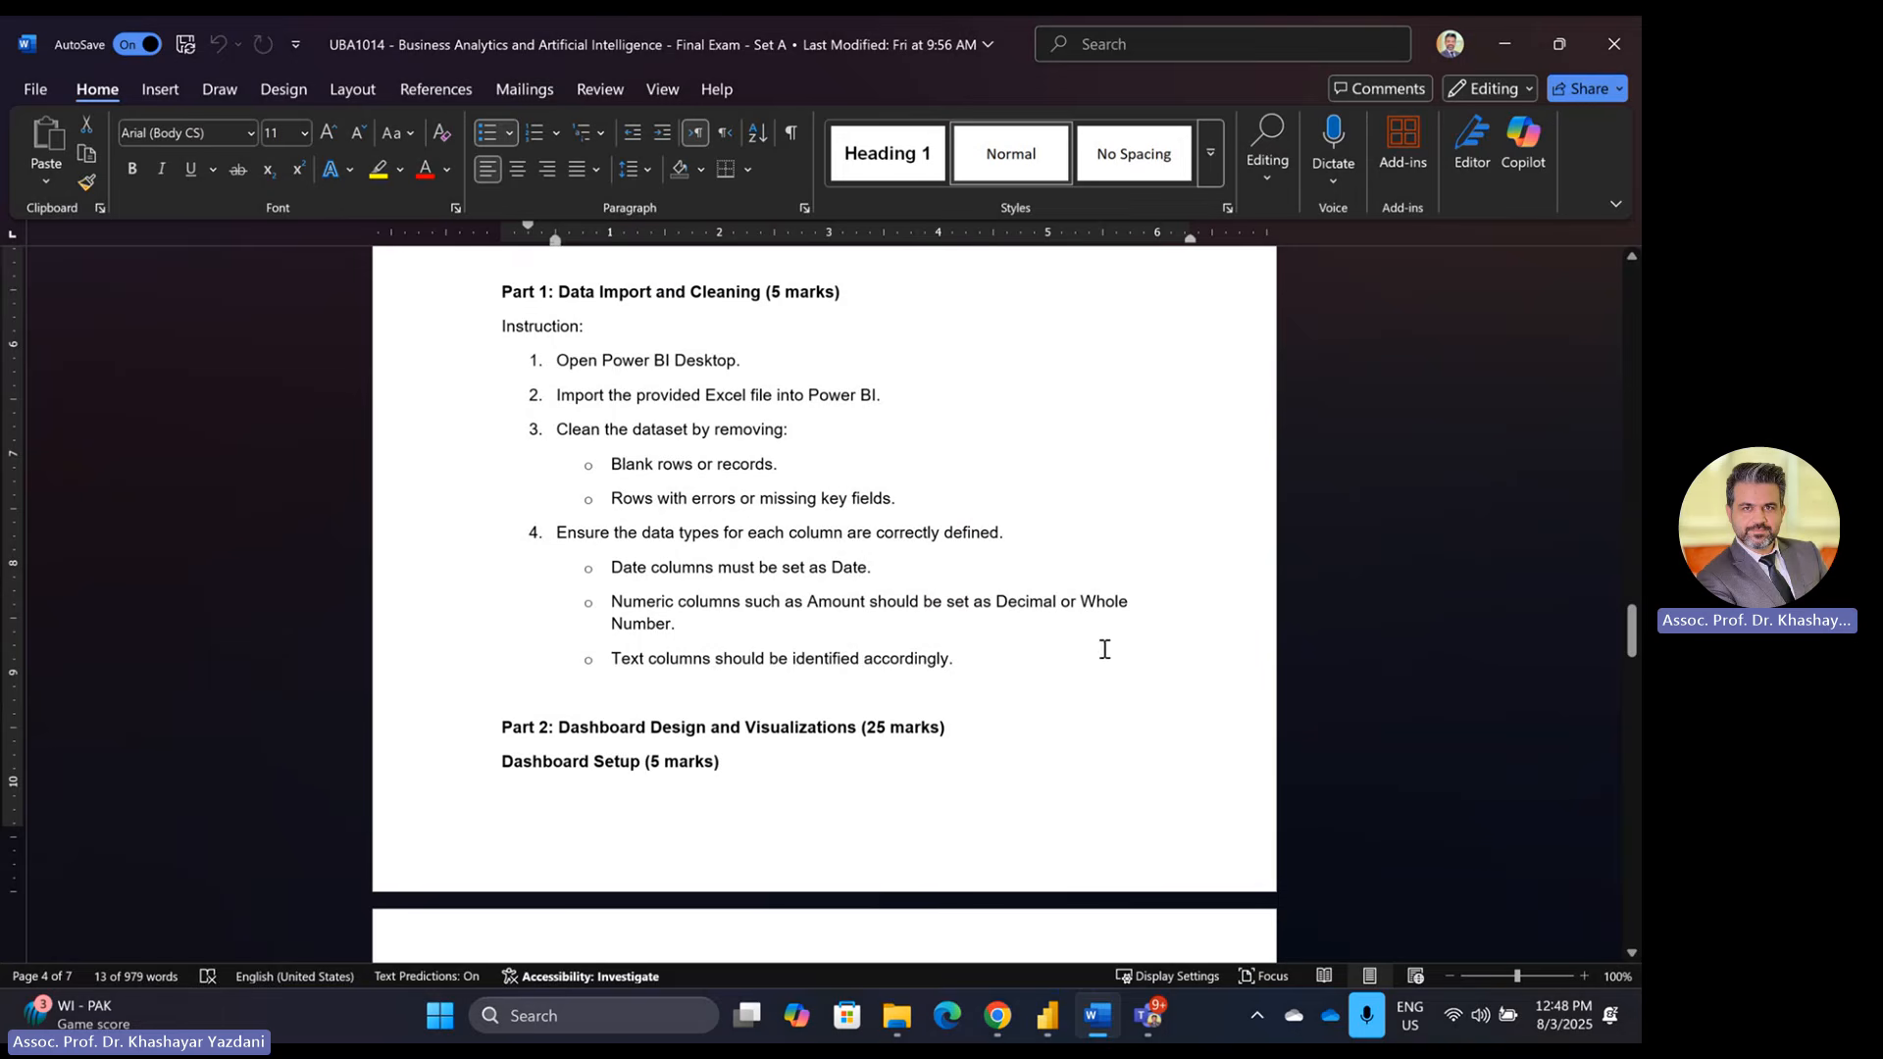
Step: Highlight the Part 1 data cleaning instructions and read further down the brief
scroll(714, 649, "down", 1)
scroll(751, 505, "up", 1)
left_click_drag(501, 292, 1037, 663)
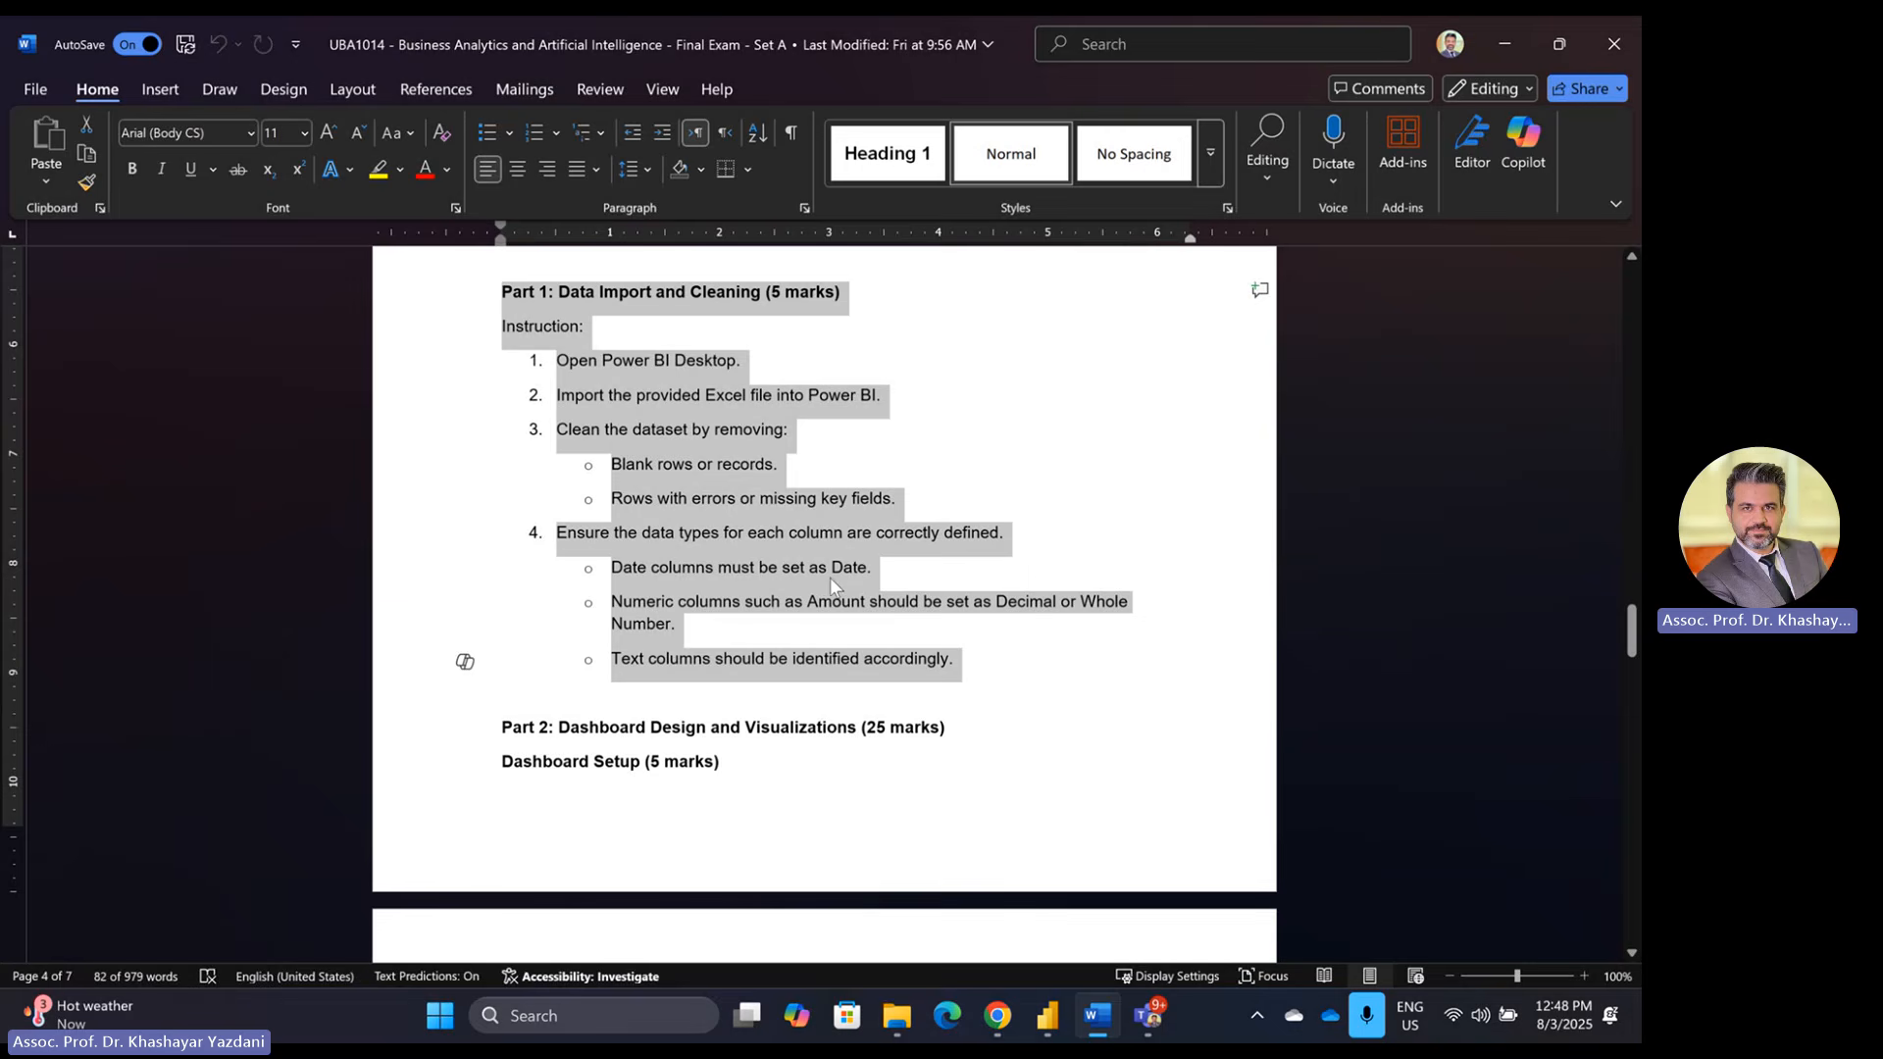
scroll(835, 568, "down", 4)
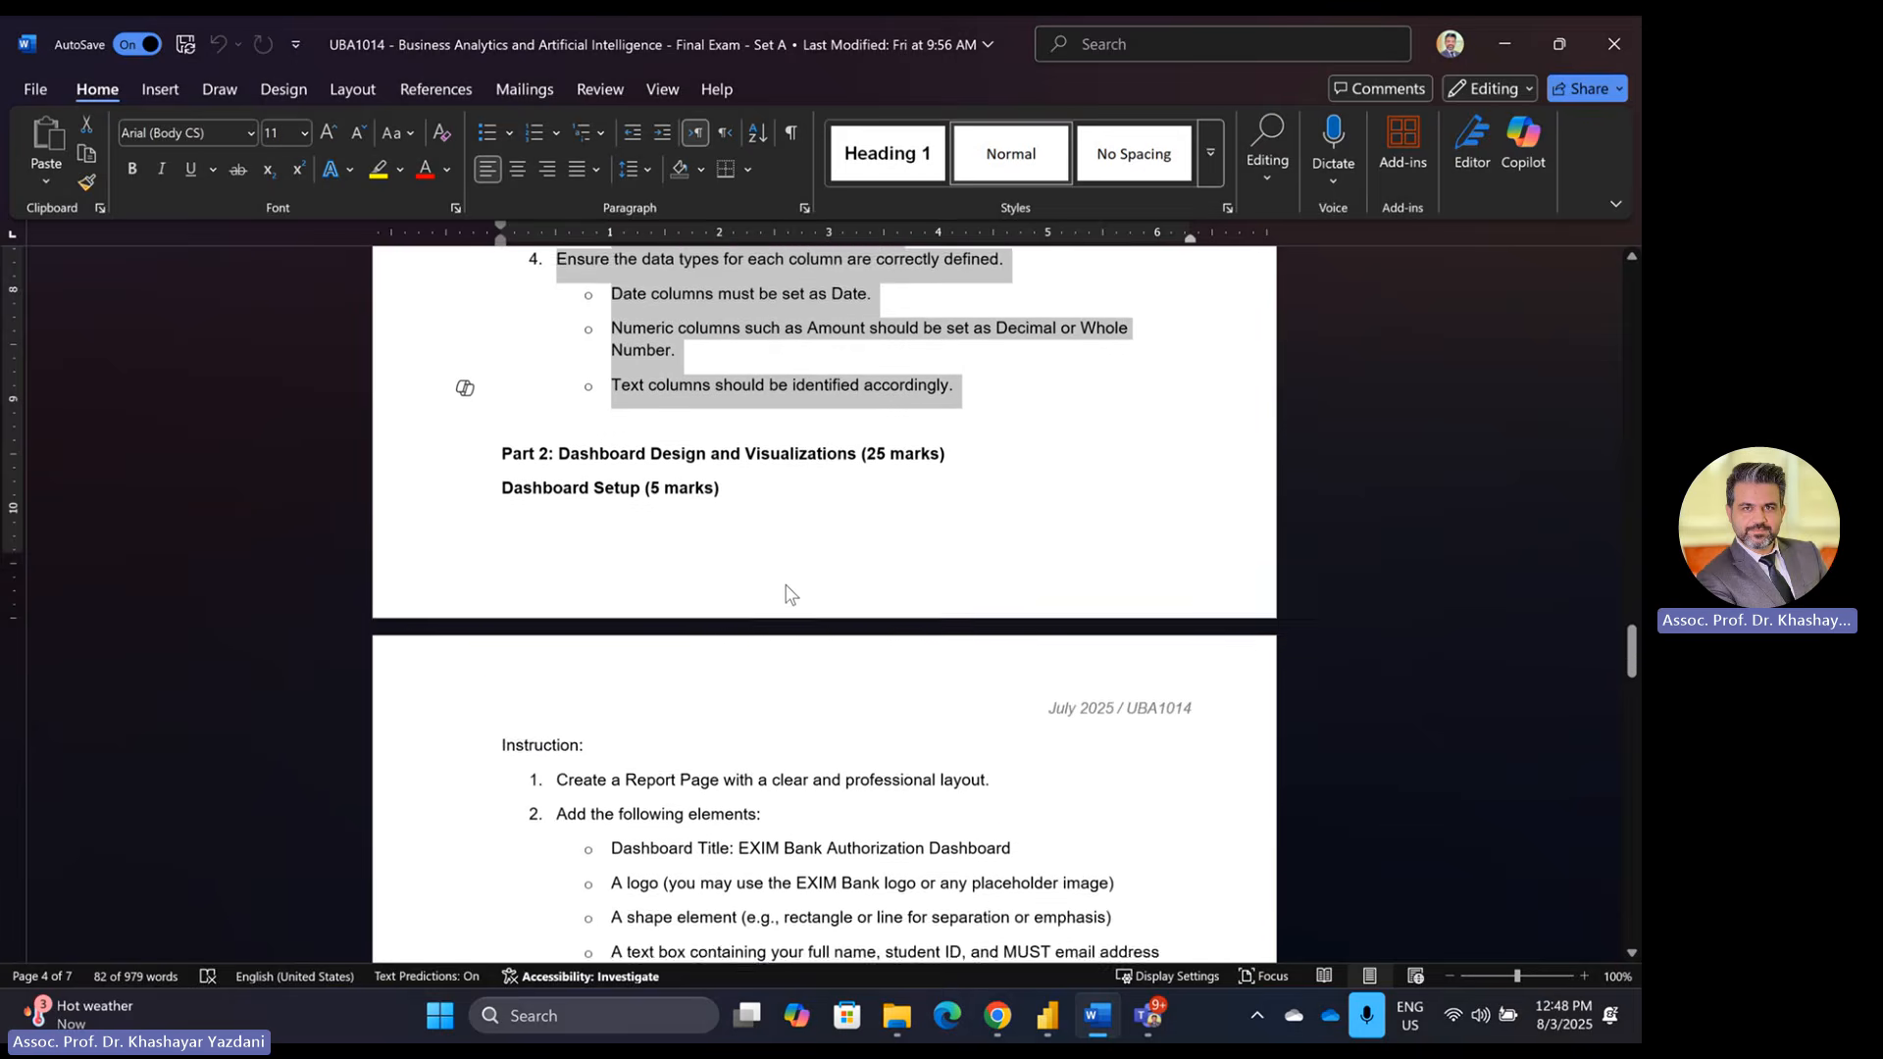
scroll(792, 598, "down", 1)
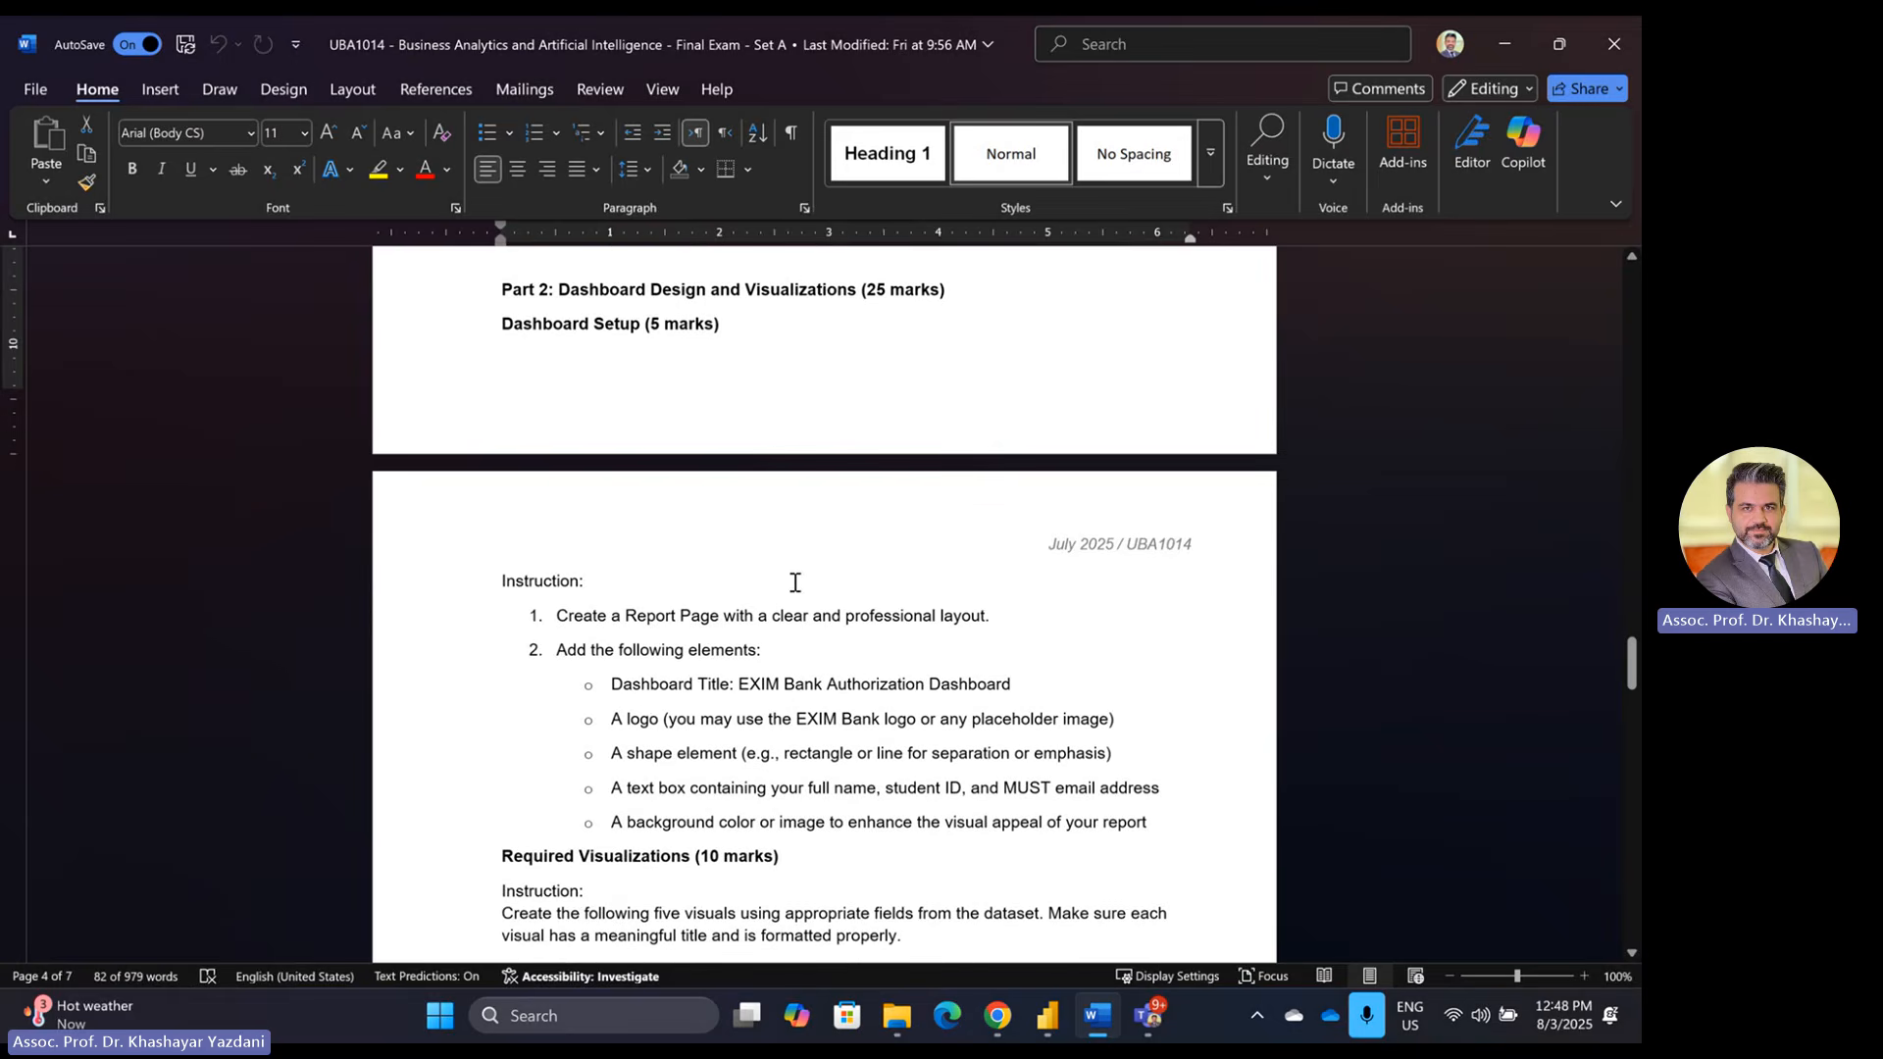
scroll(795, 534, "down", 1)
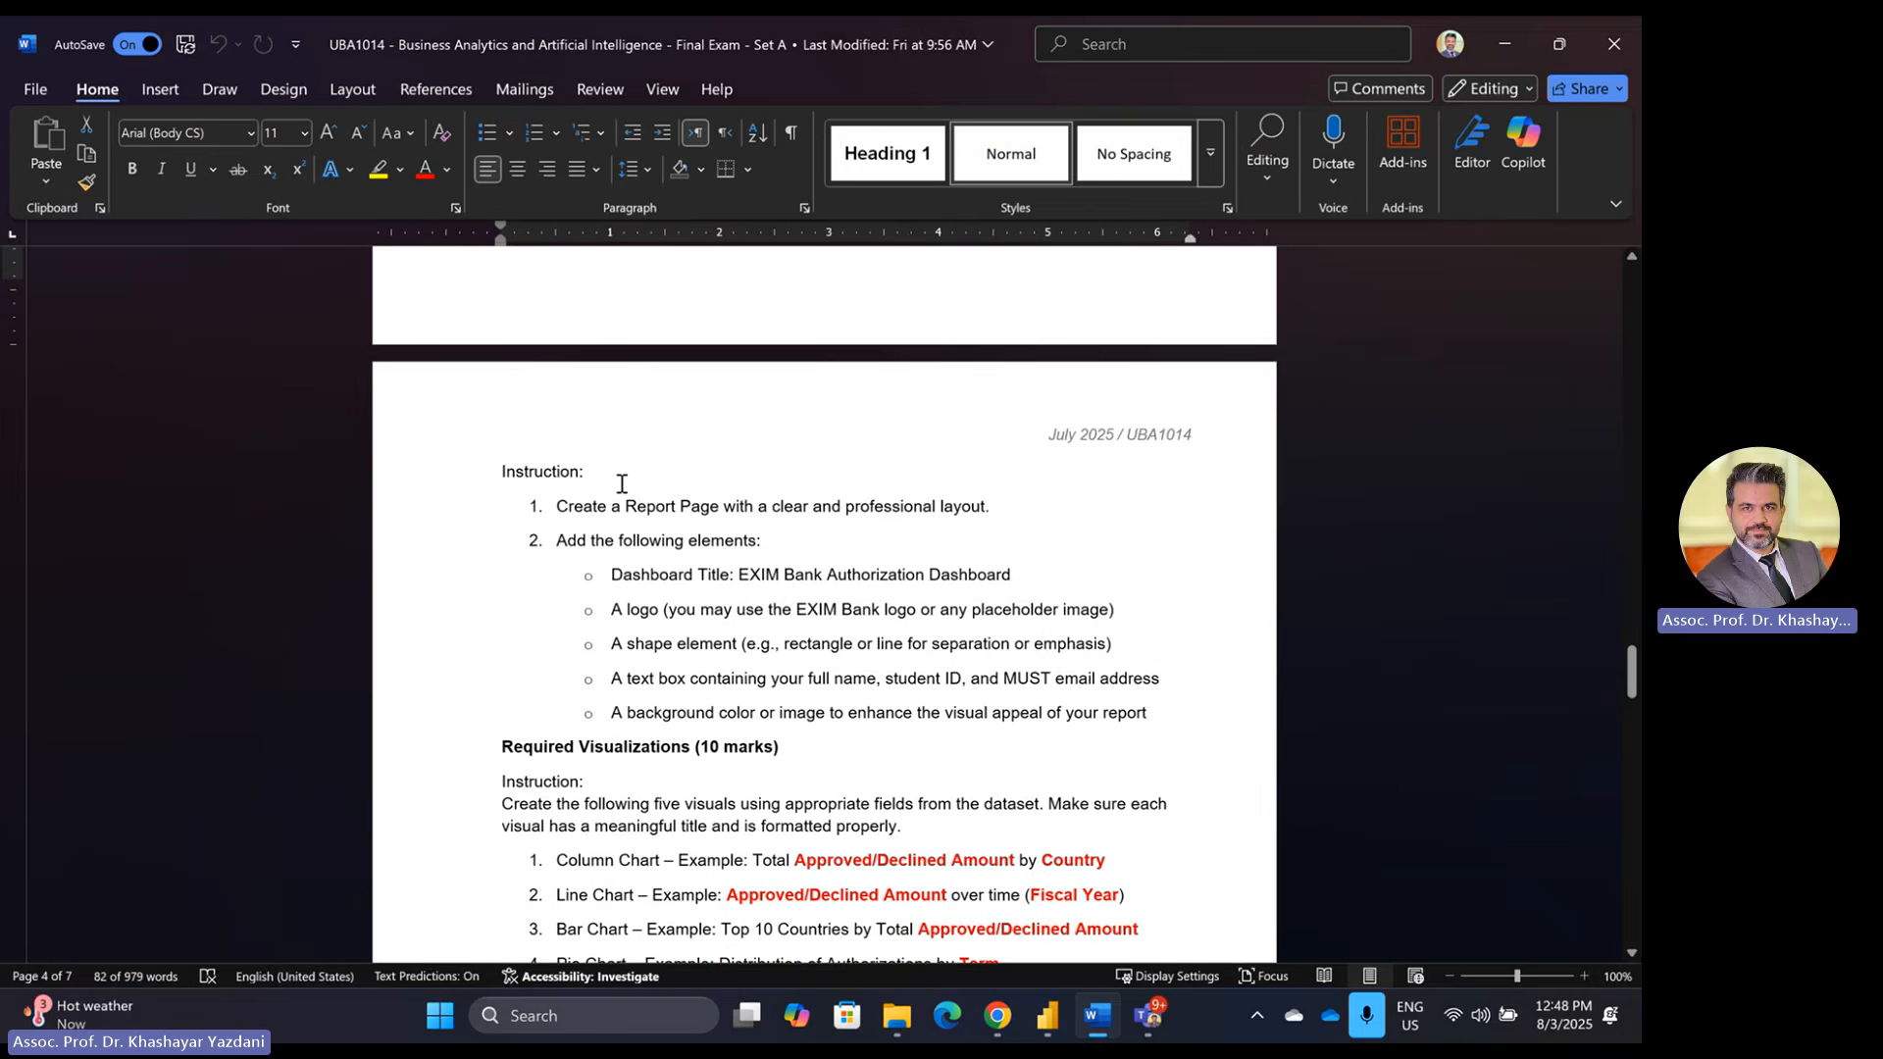
scroll(621, 487, "down", 1)
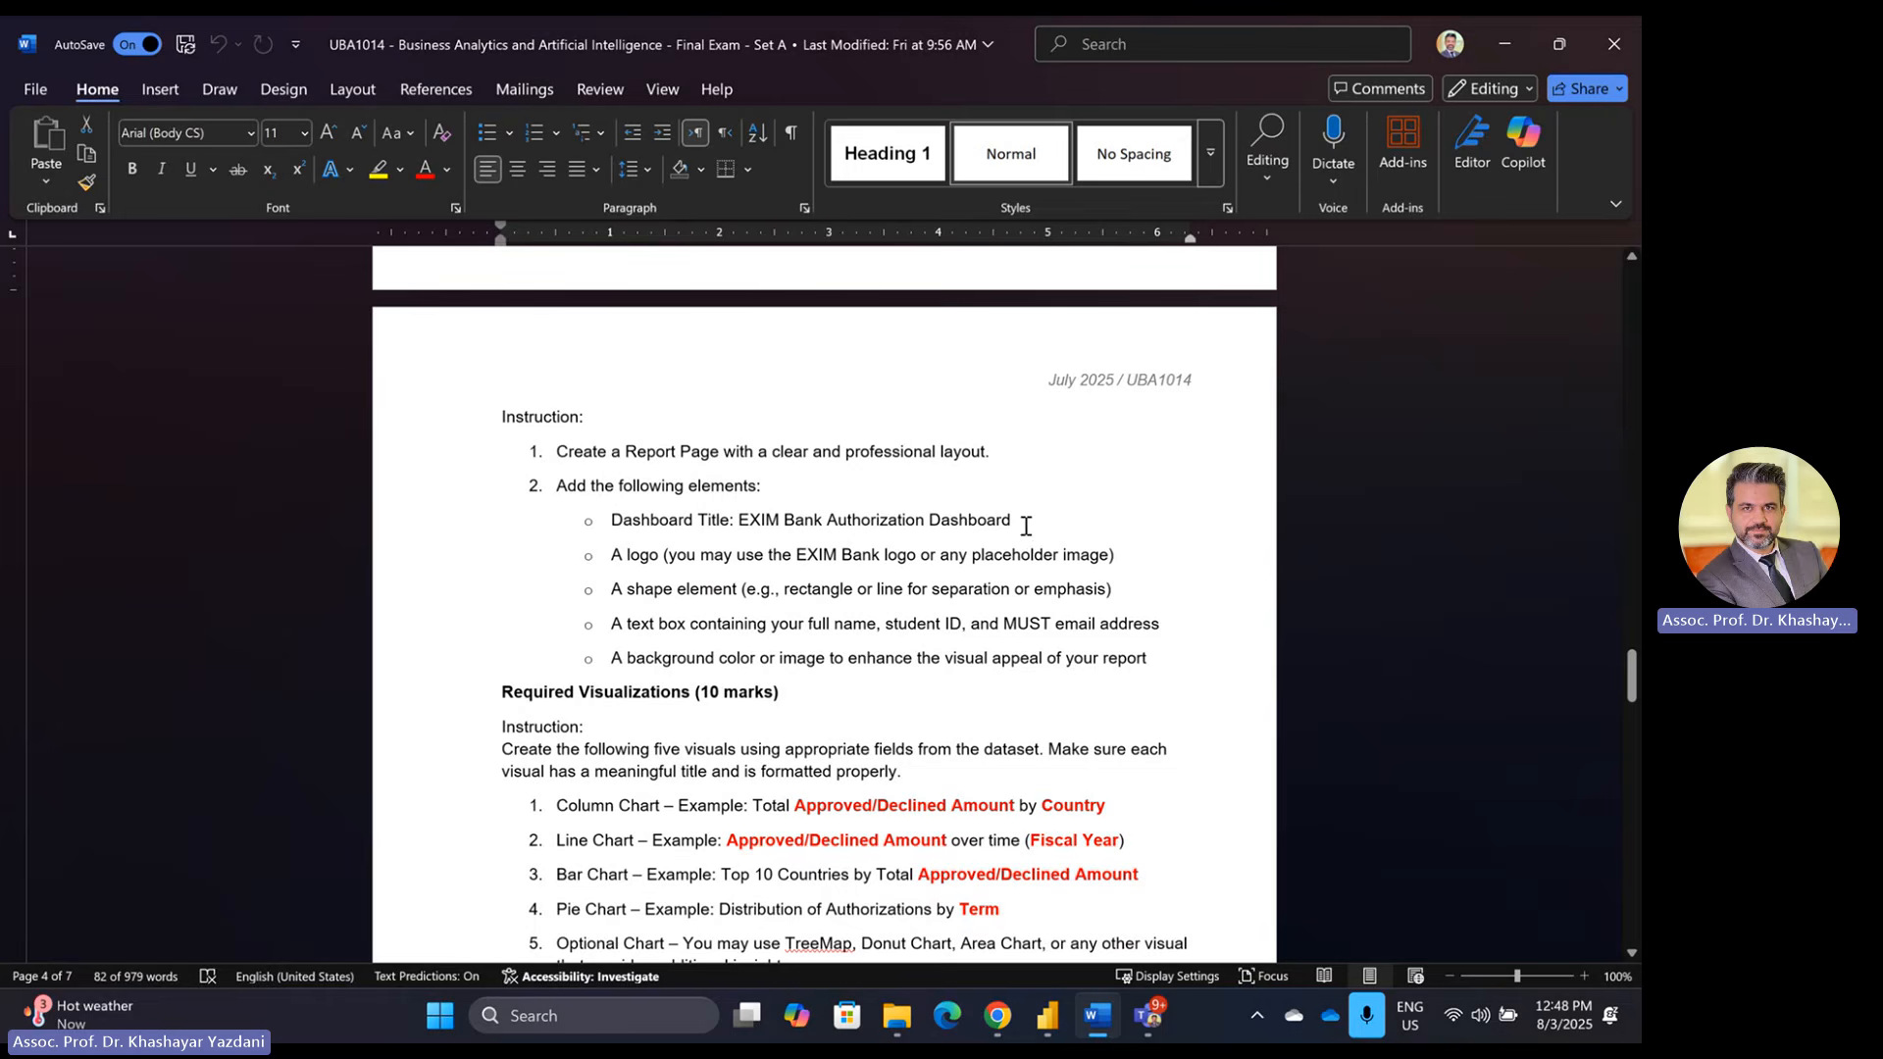
Step: Select the title text 'EXIM Bank Authorization Dashboard' and return to Power BI
key("alt+Tab")
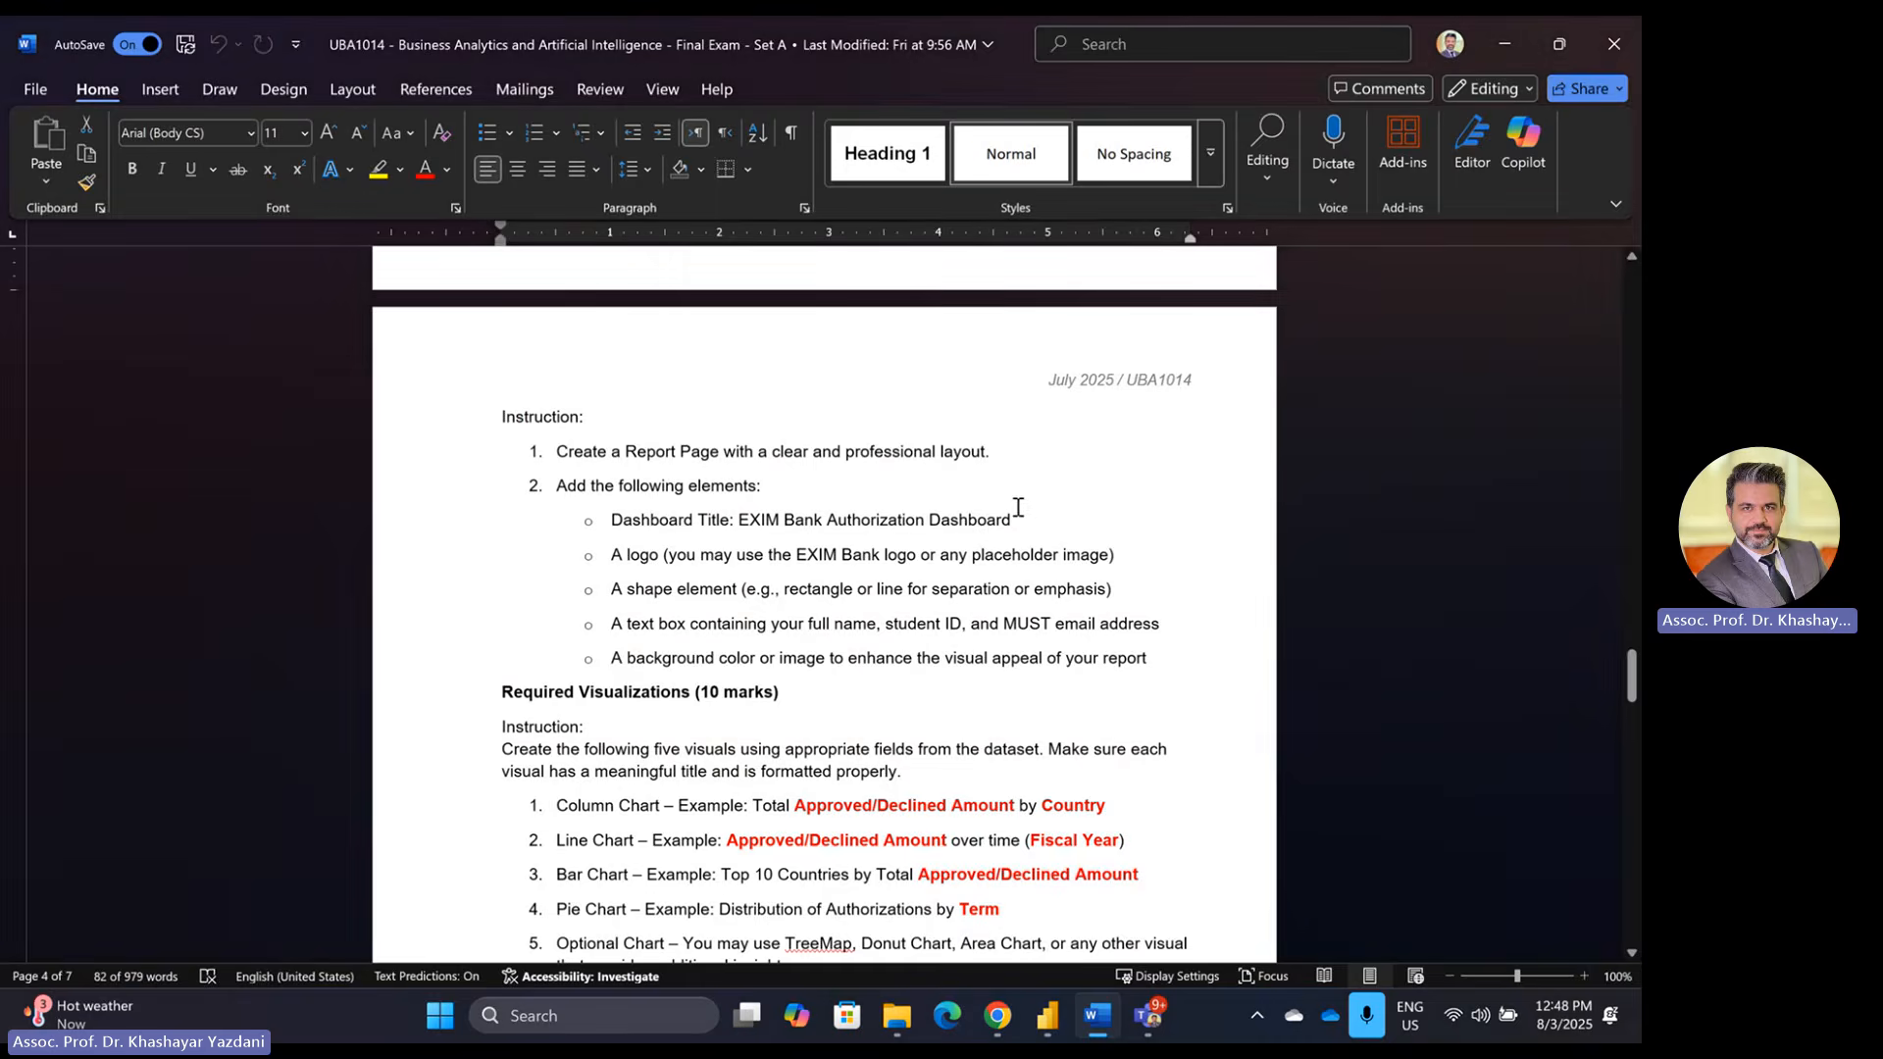
mouse_move(1017, 504)
left_mouse_down()
mouse_move(988, 526)
mouse_move(845, 528)
mouse_move(987, 519)
left_mouse_up()
key("ctrl+c")
left_click(845, 528)
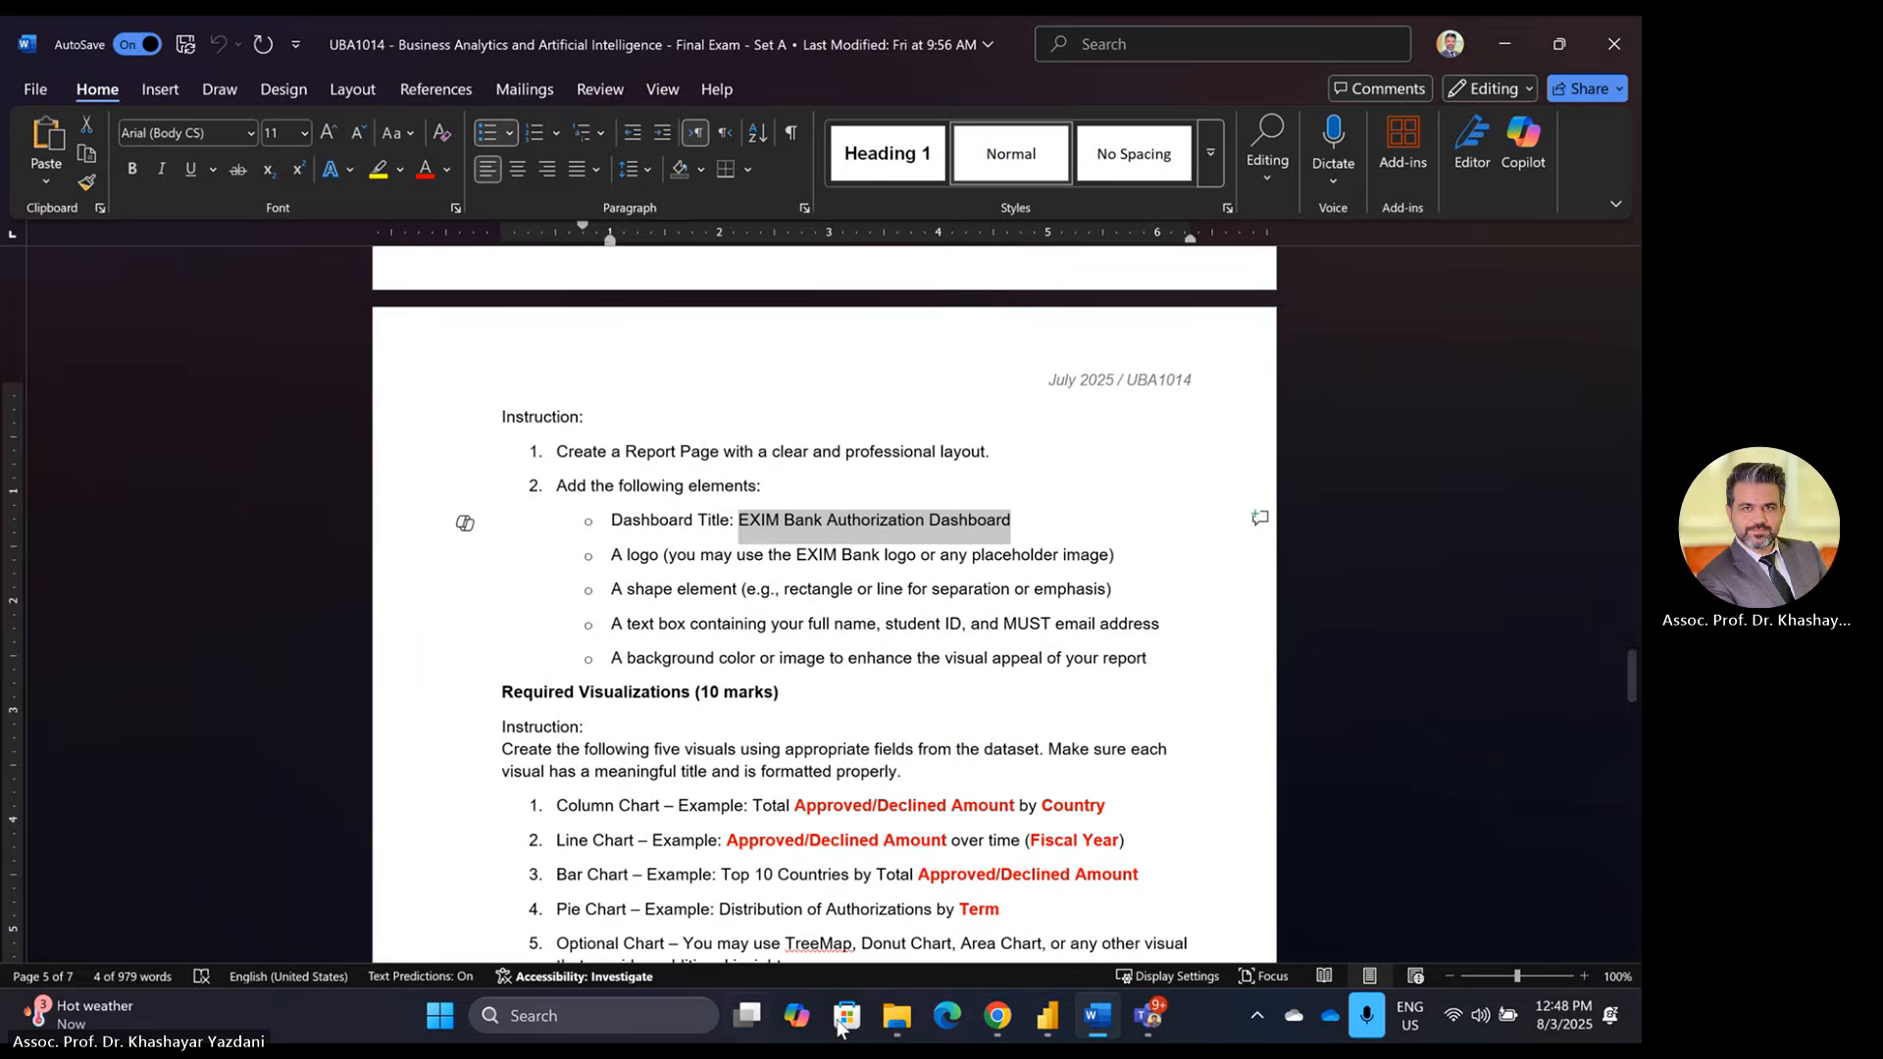
left_click(1047, 1017)
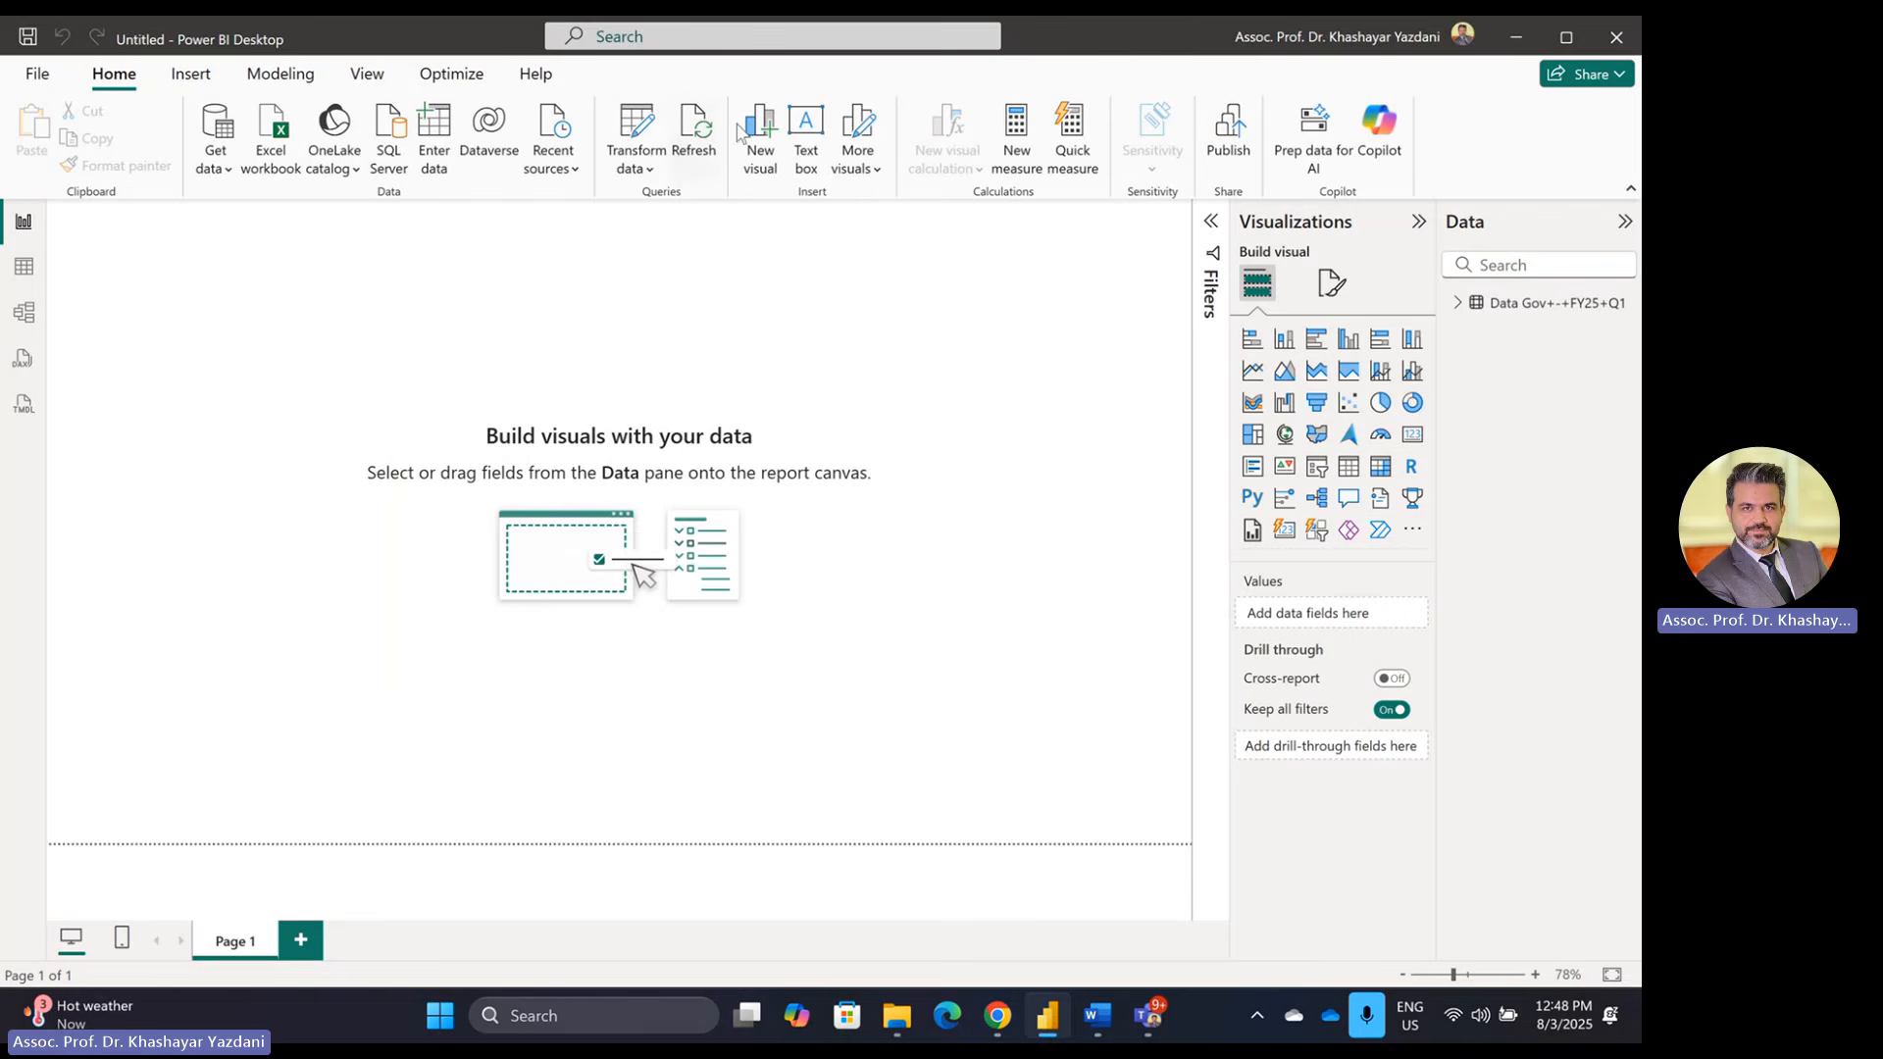
Step: Add a text box with the pasted title, resize it, and set the font to 32 pt
left_click(817, 116)
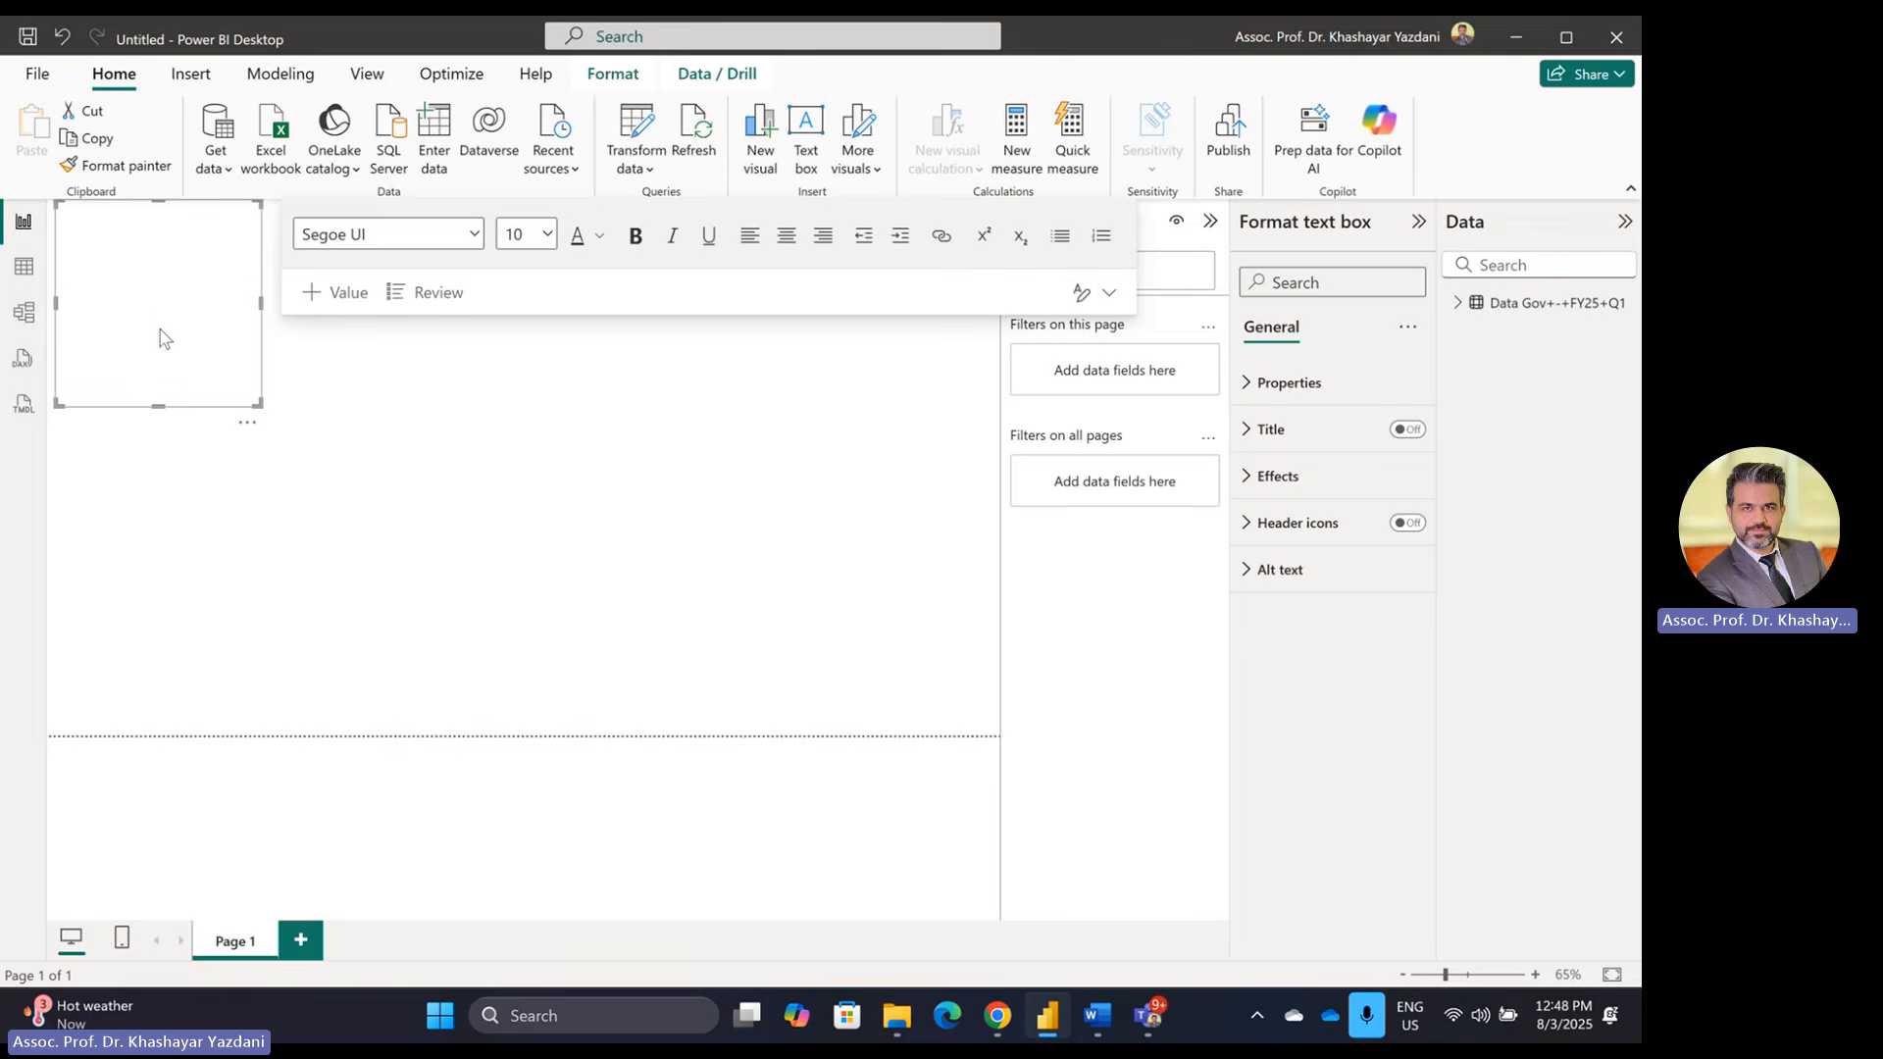
key("ctrl+v")
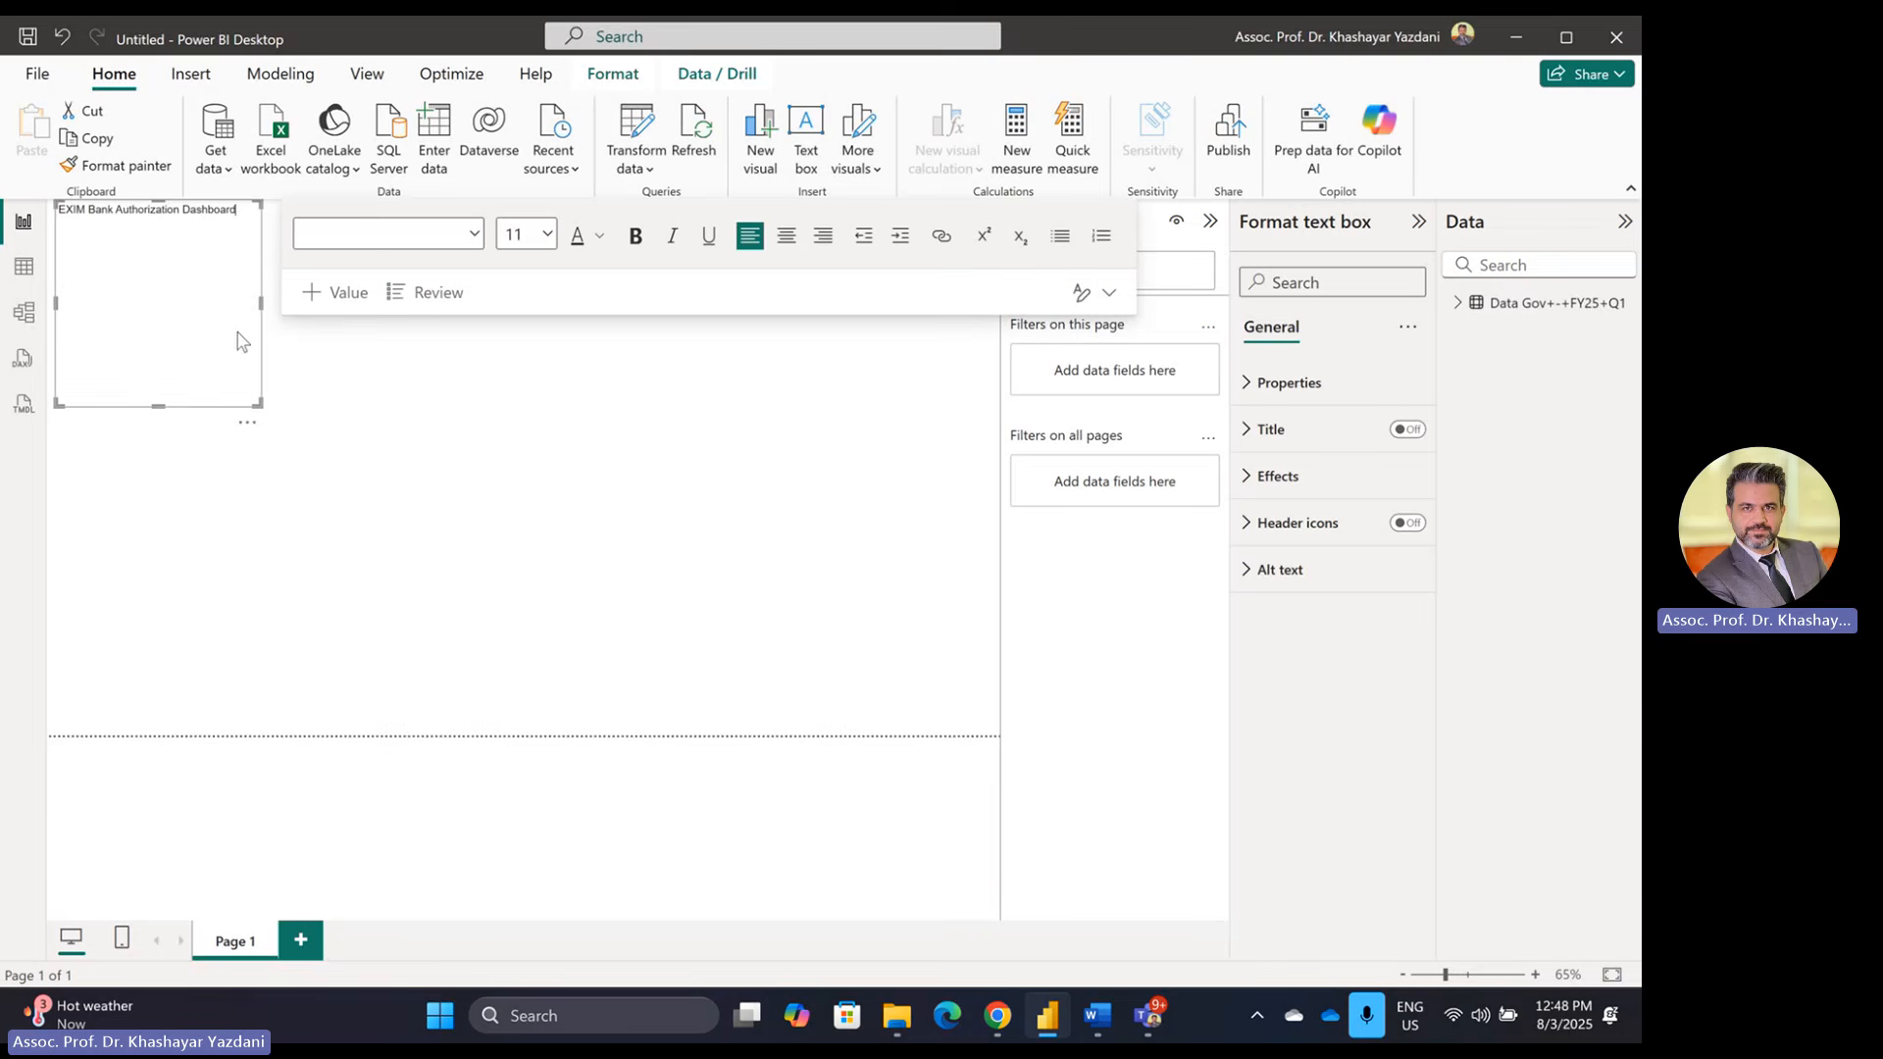
left_click_drag(261, 334, 755, 266)
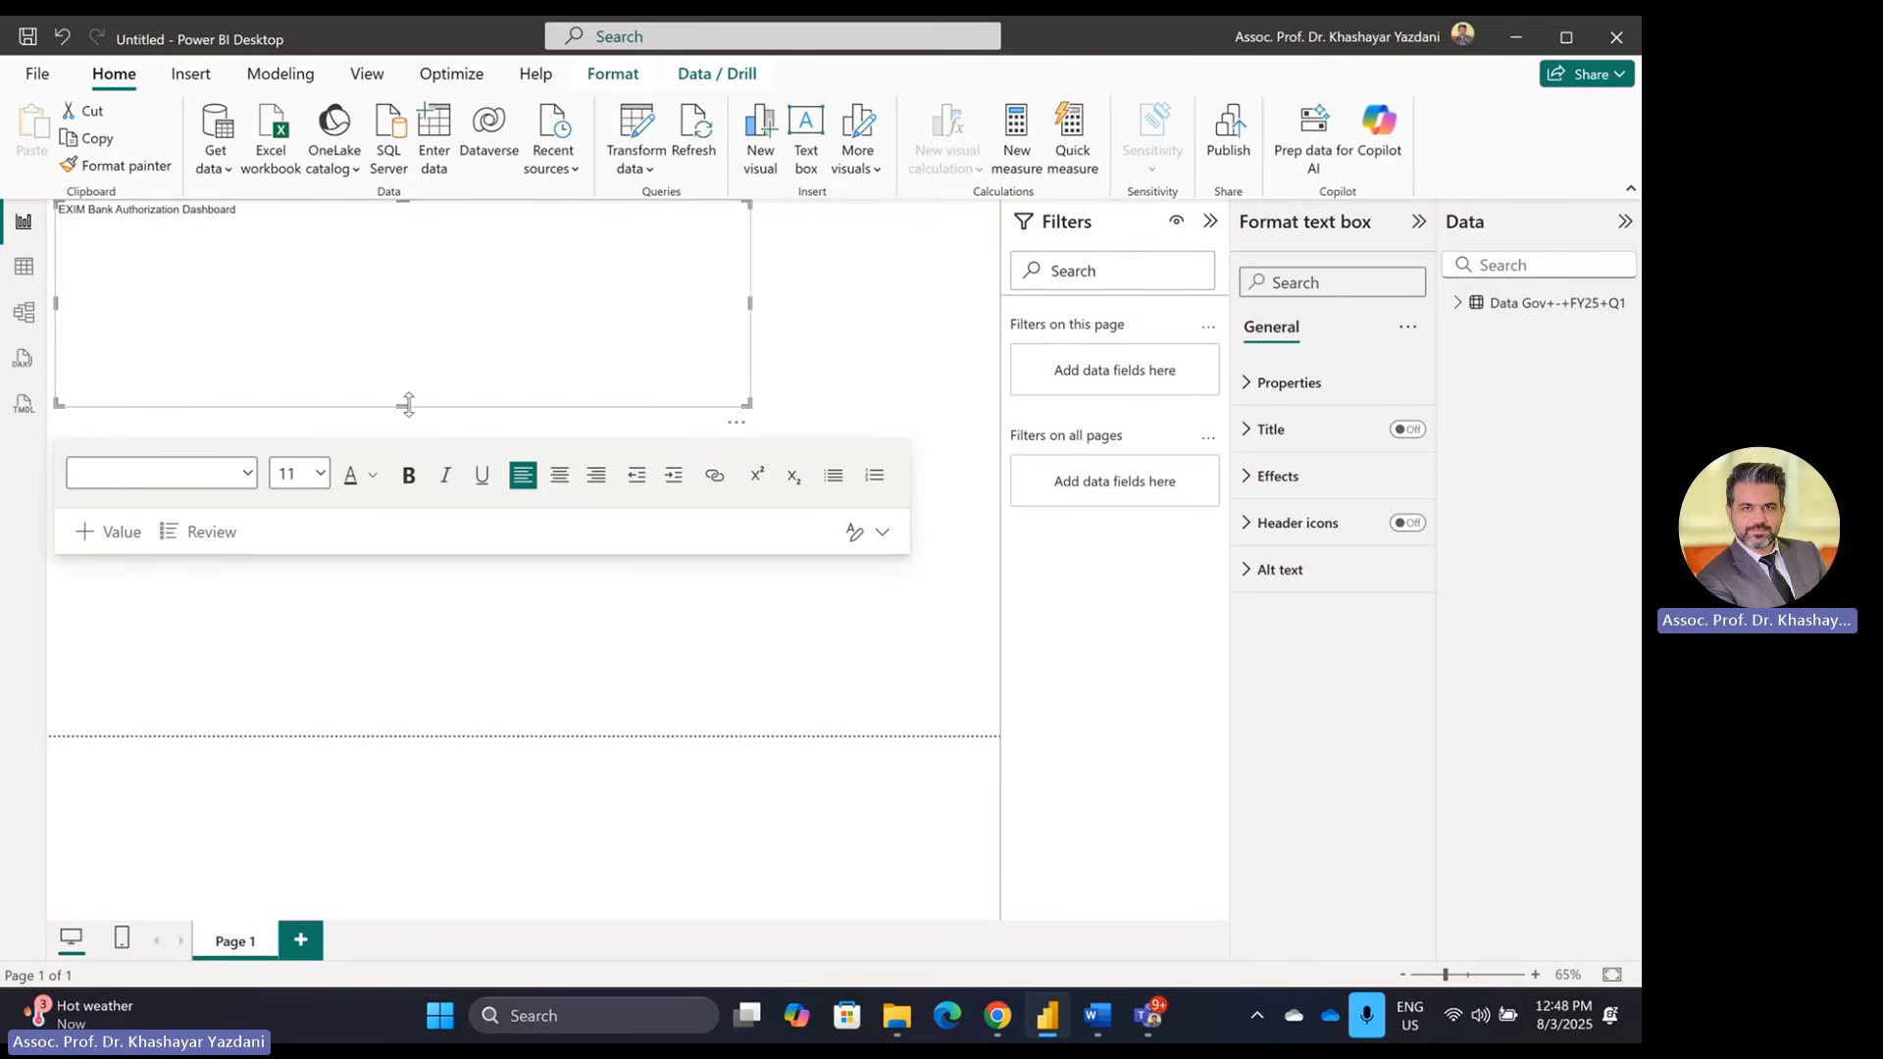
left_click_drag(407, 402, 384, 255)
key("ctrl+a")
left_click(314, 323)
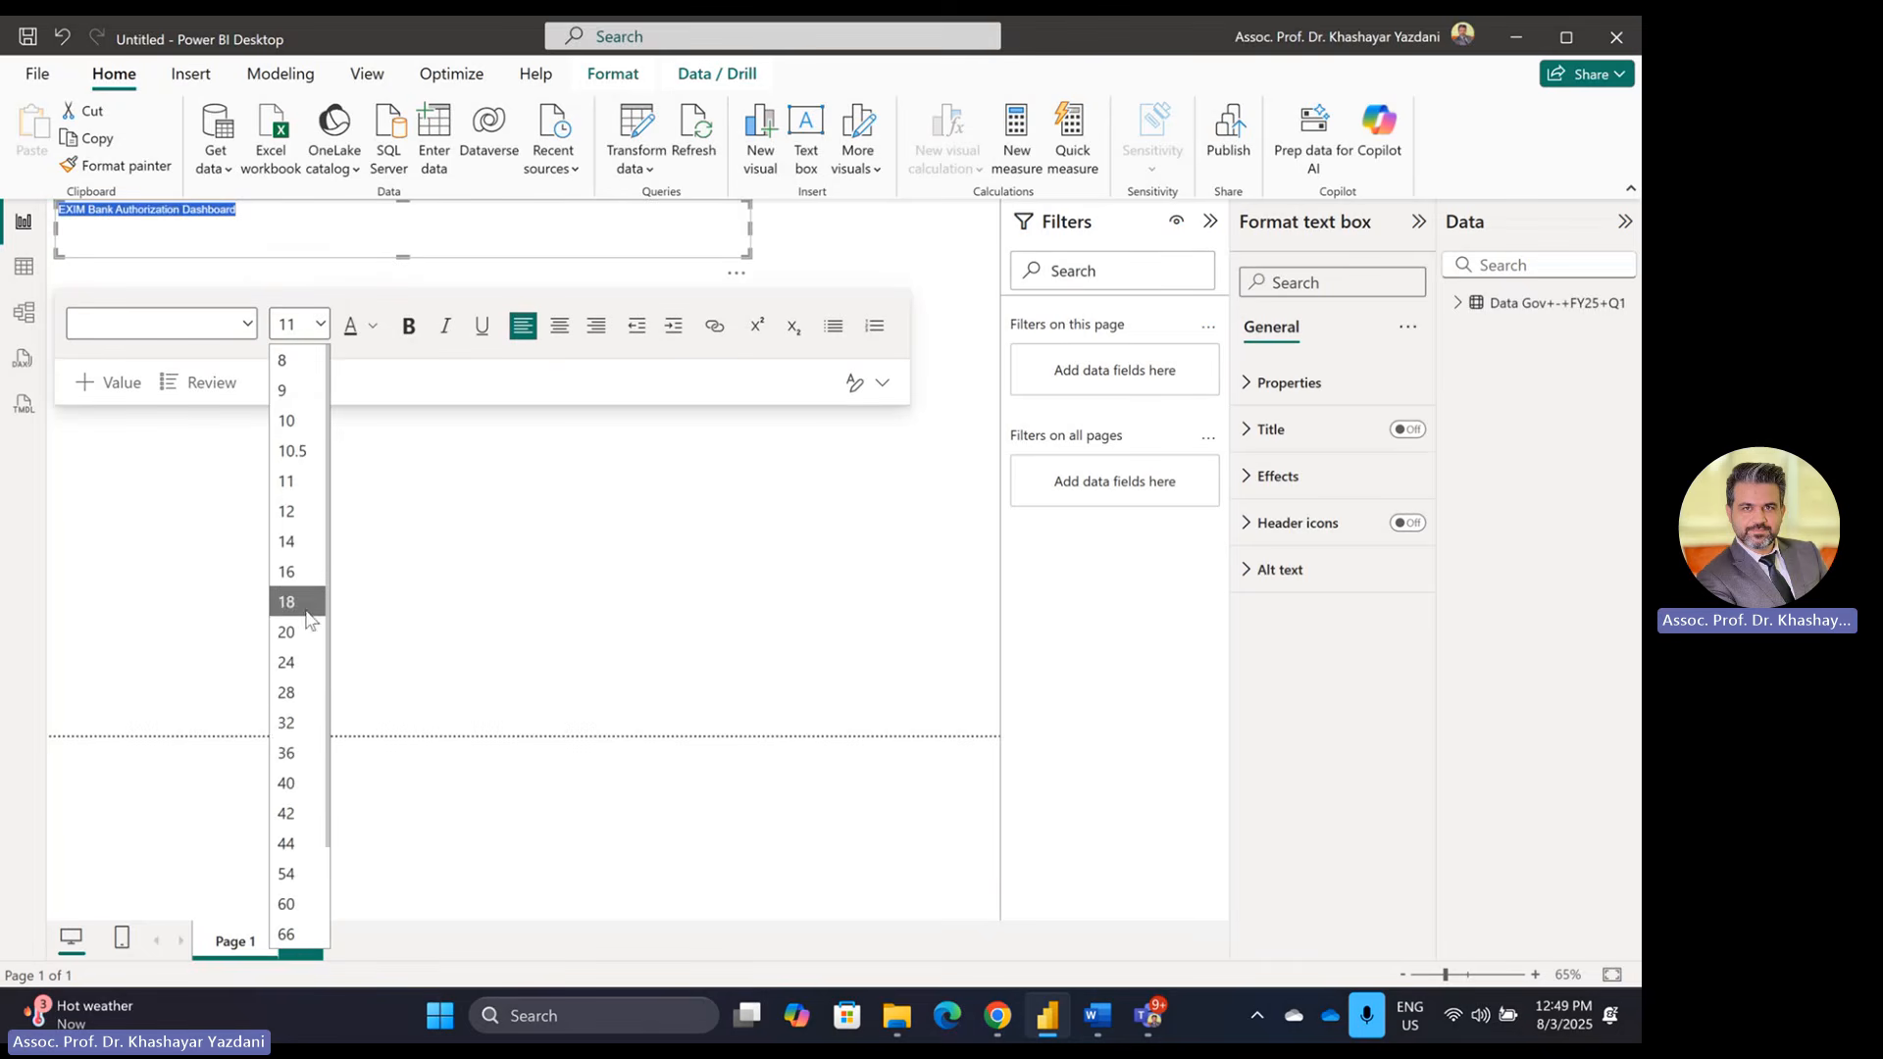
left_click(290, 723)
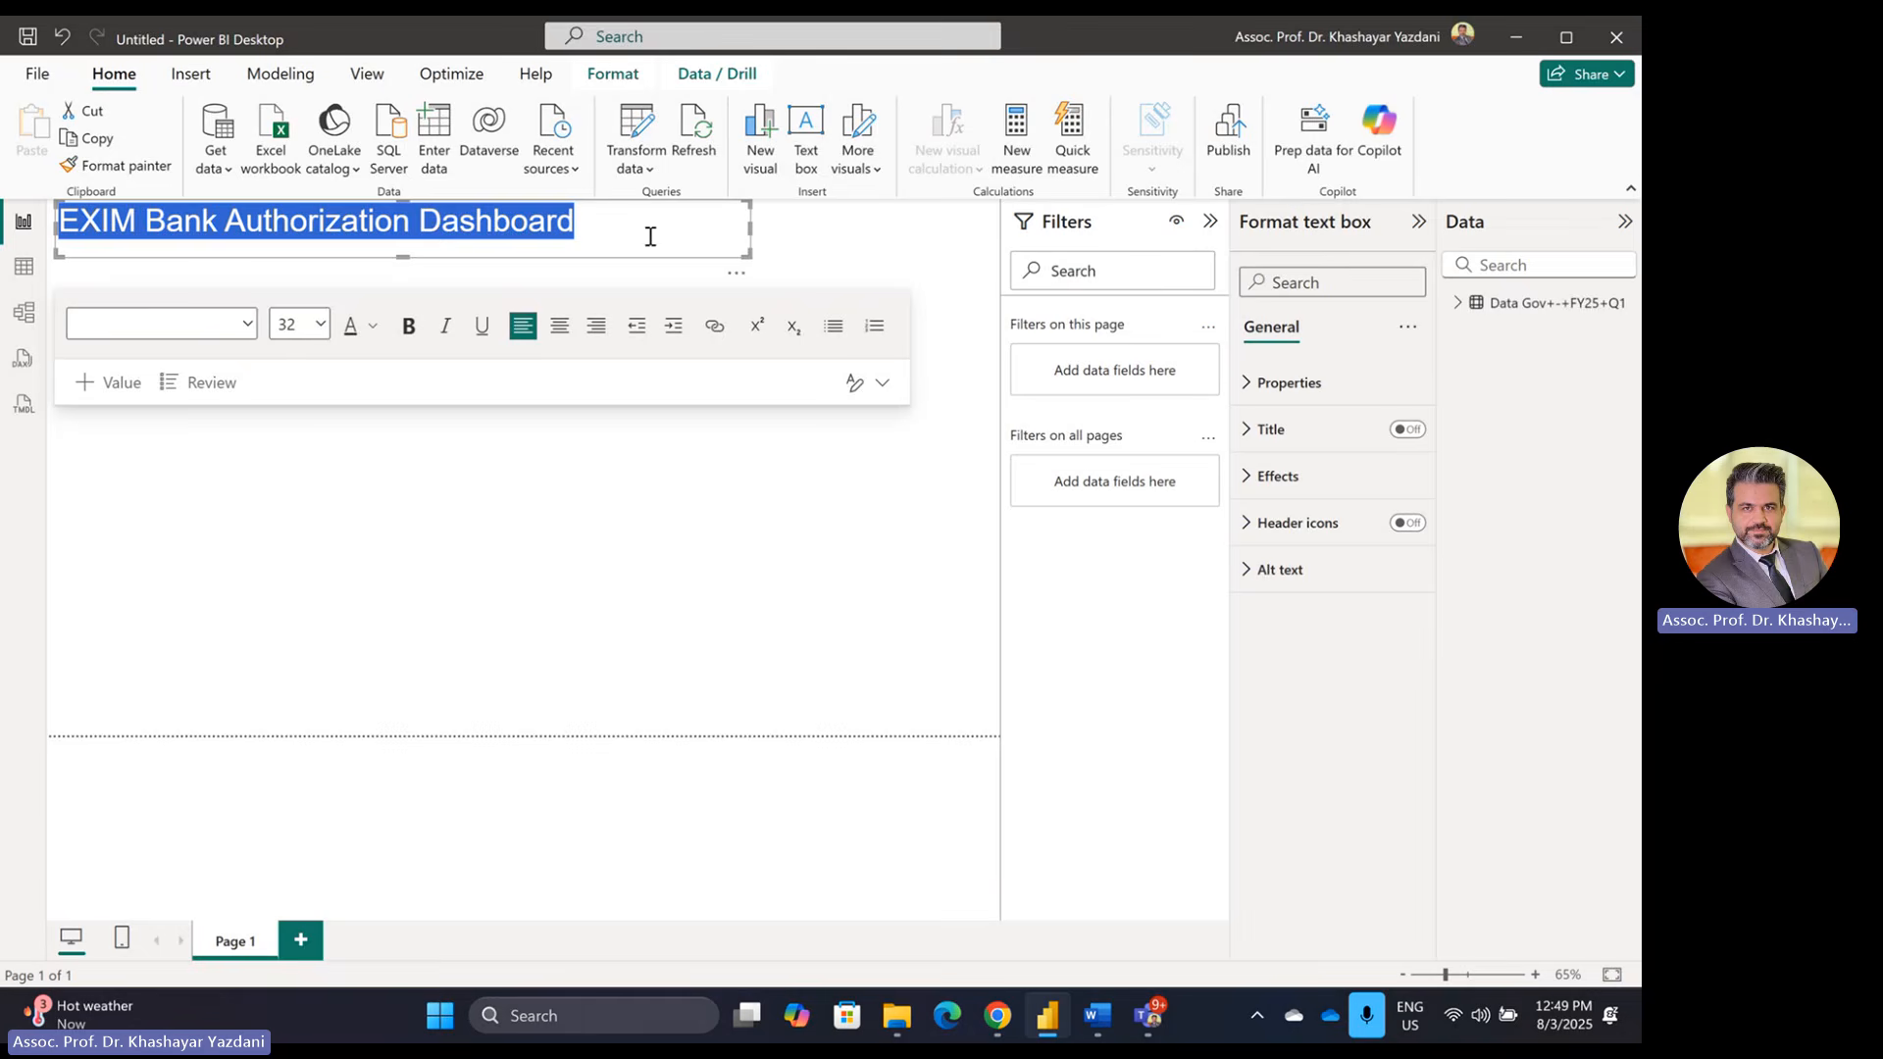
Step: Move the title box right toward the centre and collapse the Filters pane
left_click_drag(670, 265, 773, 277)
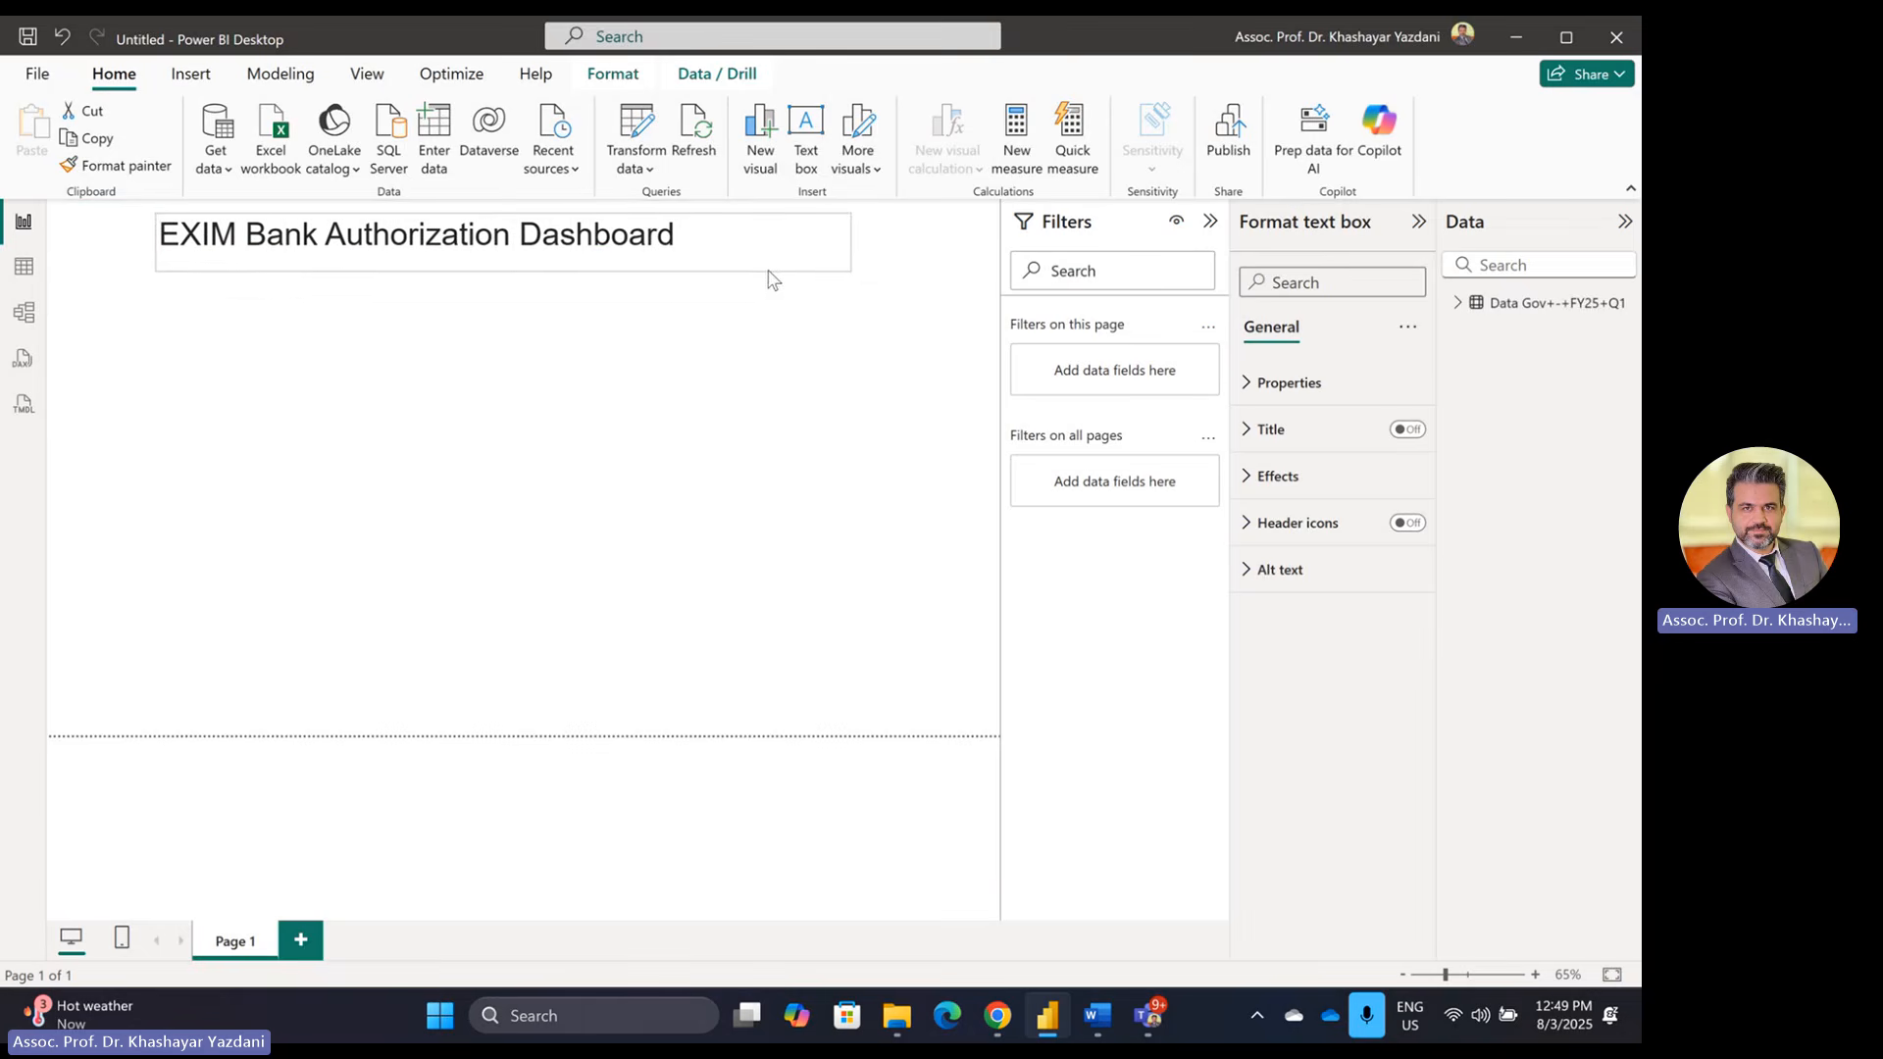
left_click(407, 515)
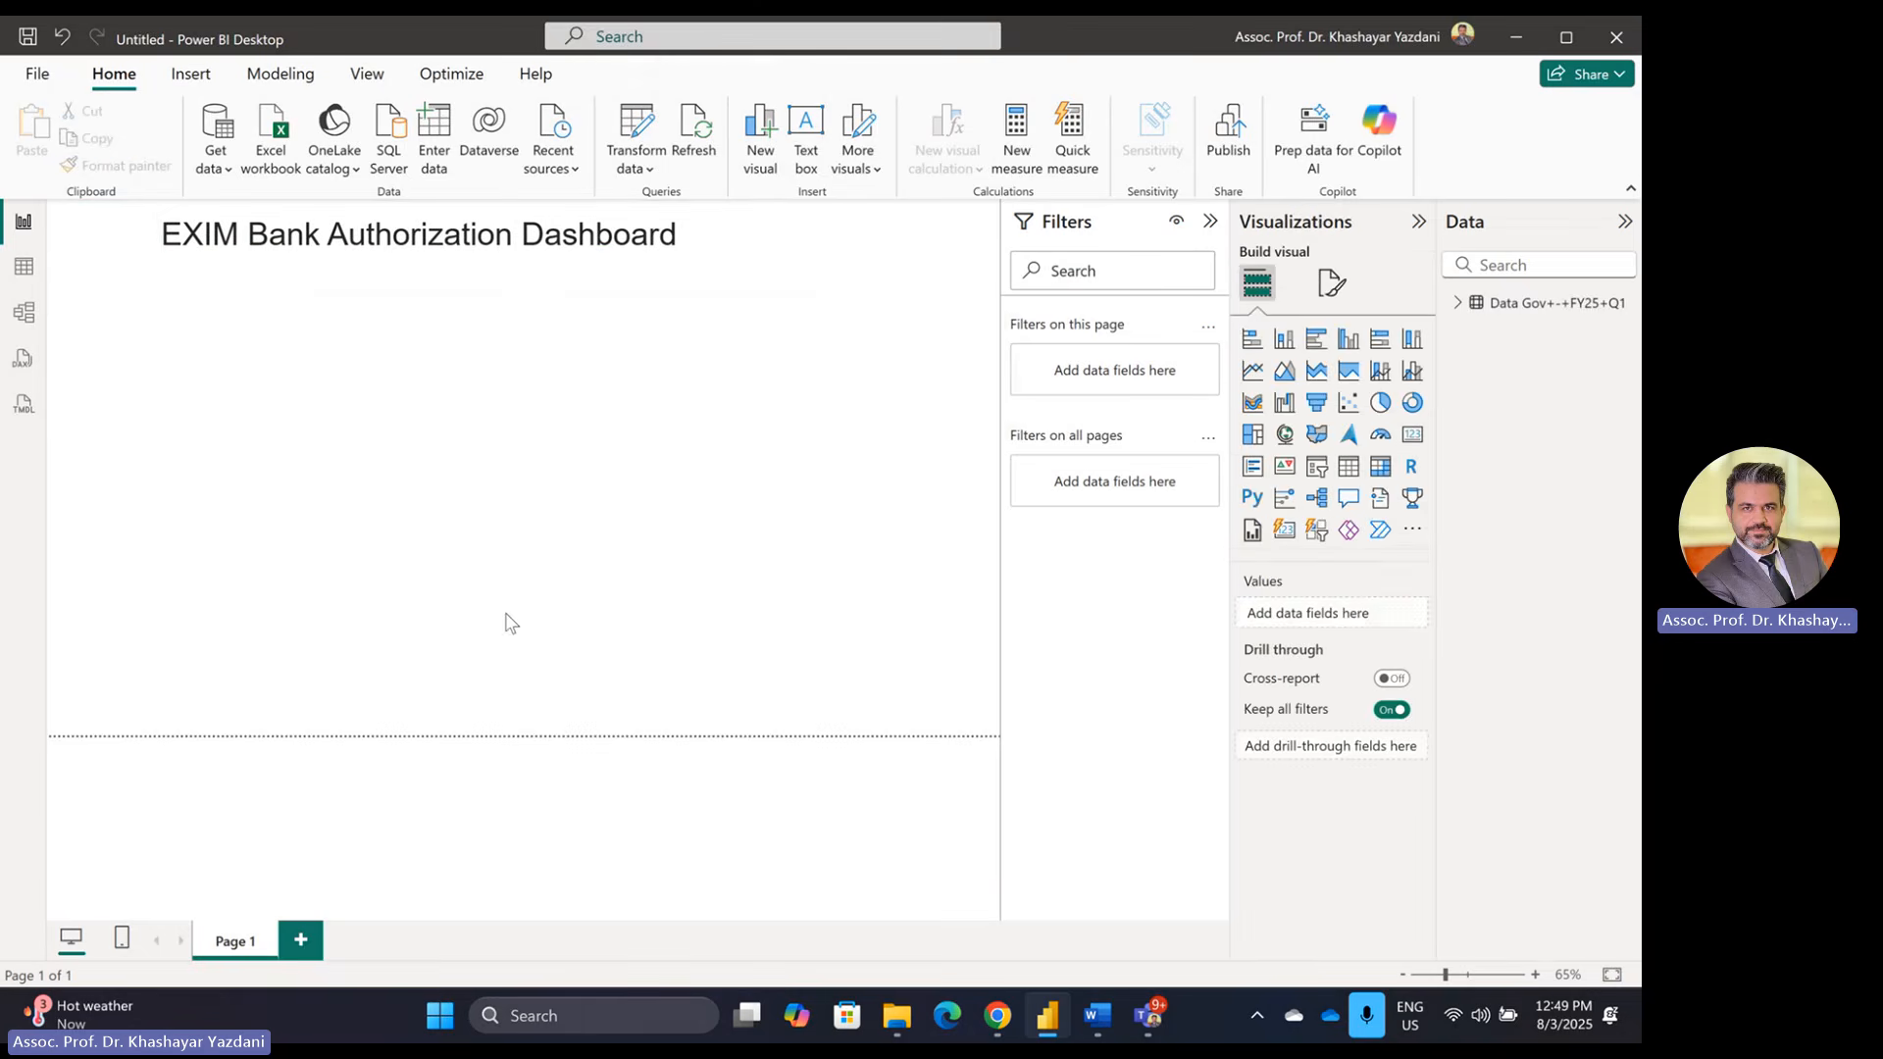
left_click(1210, 221)
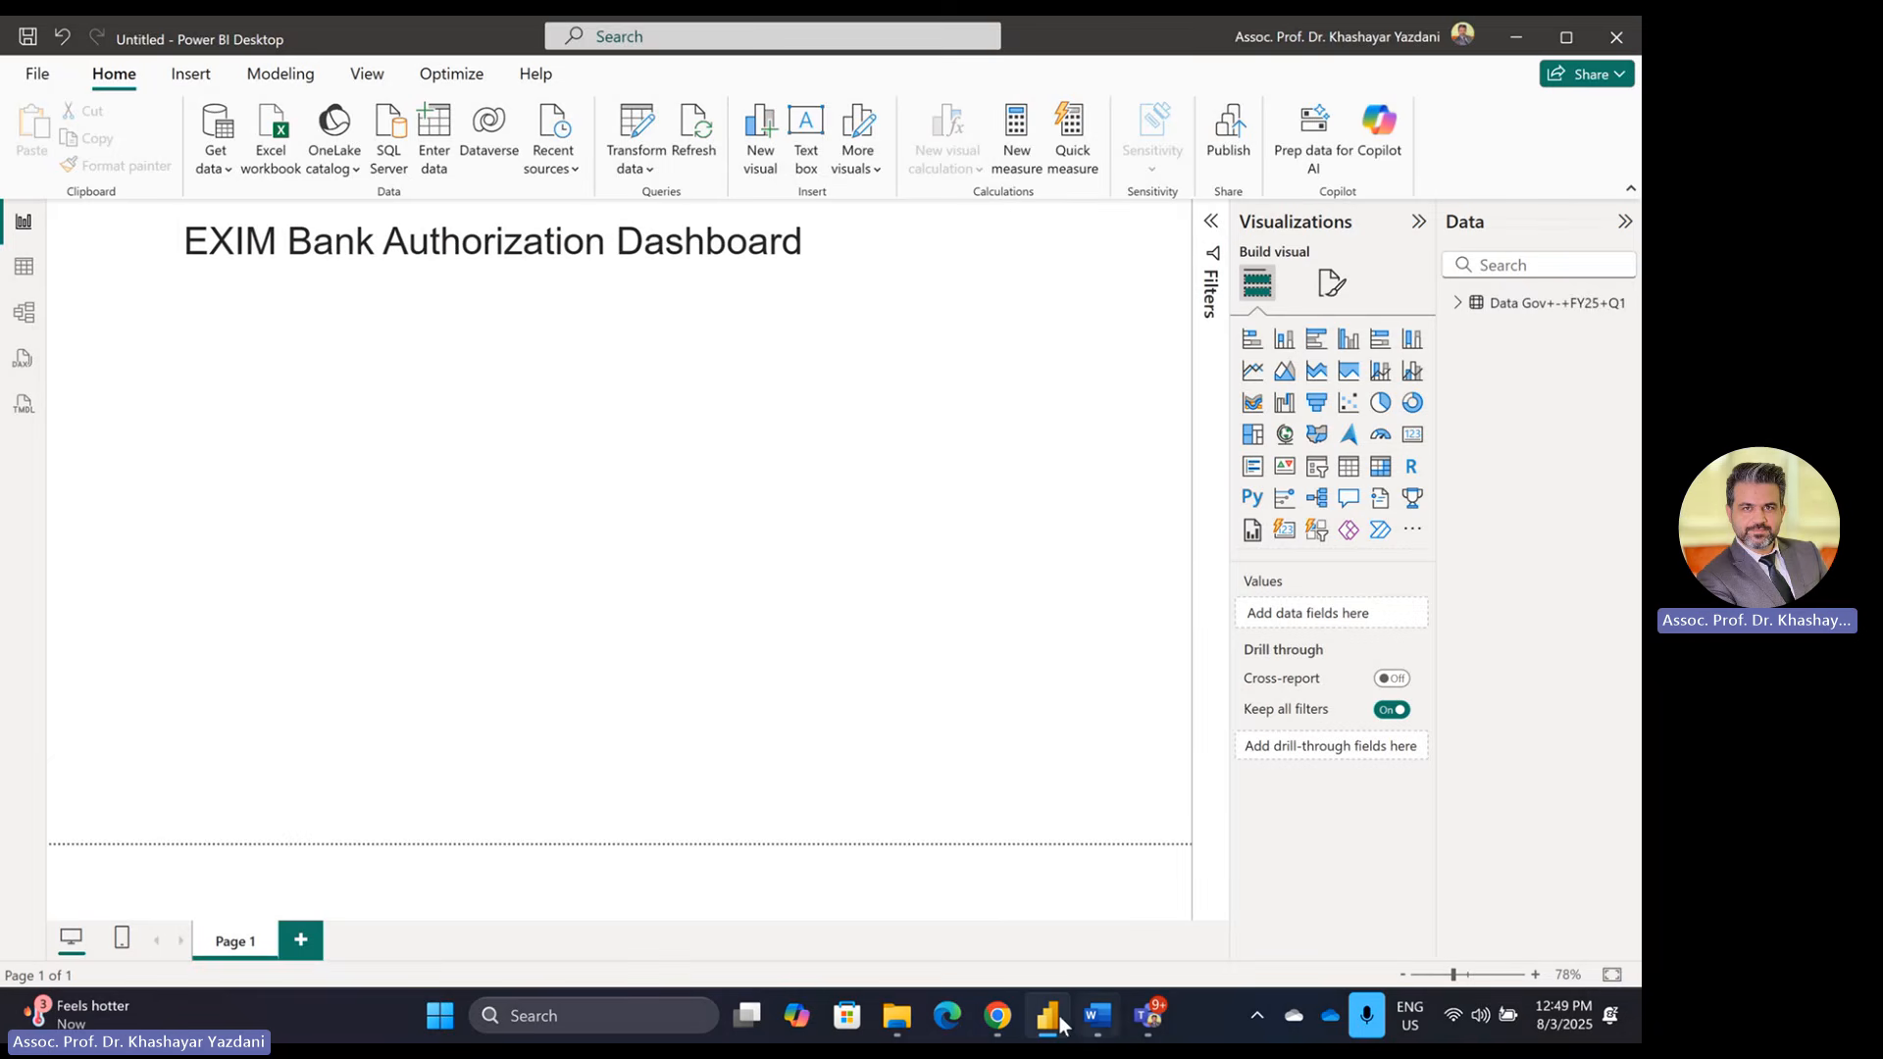
mouse_move(1004, 1027)
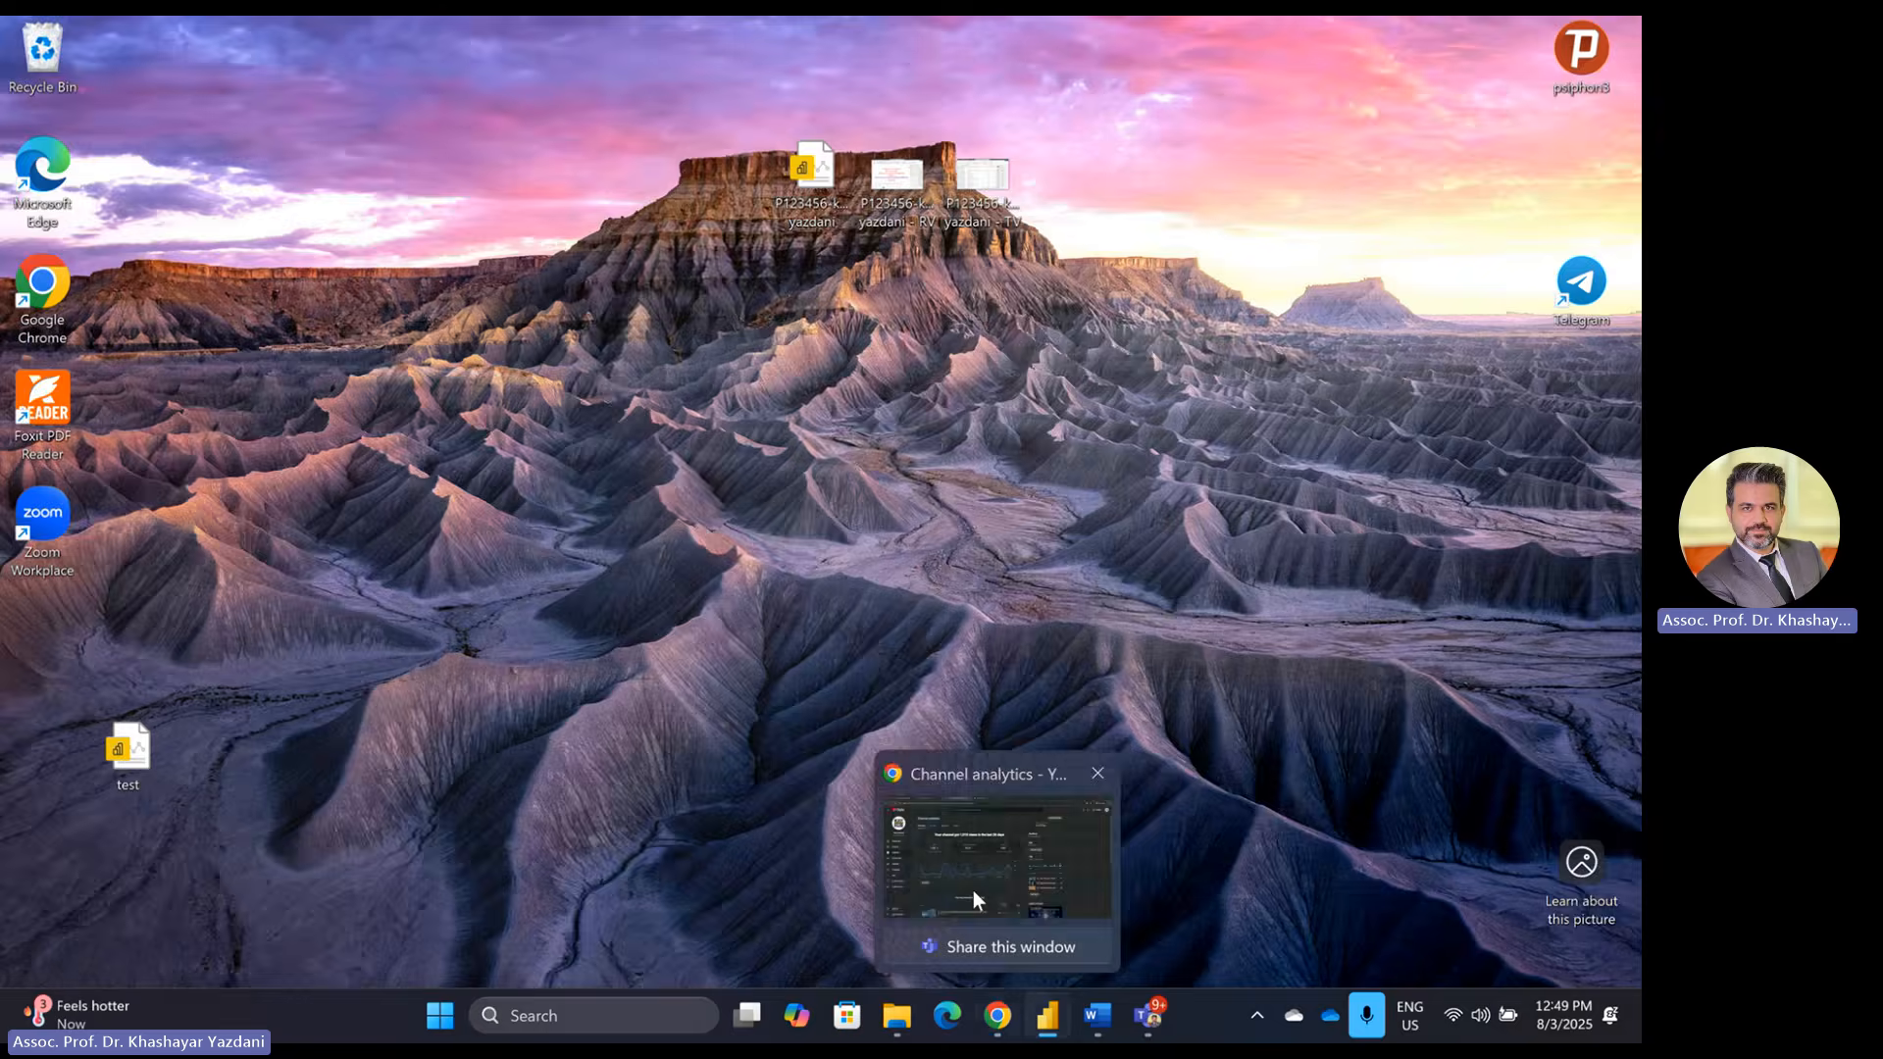
left_click(973, 890)
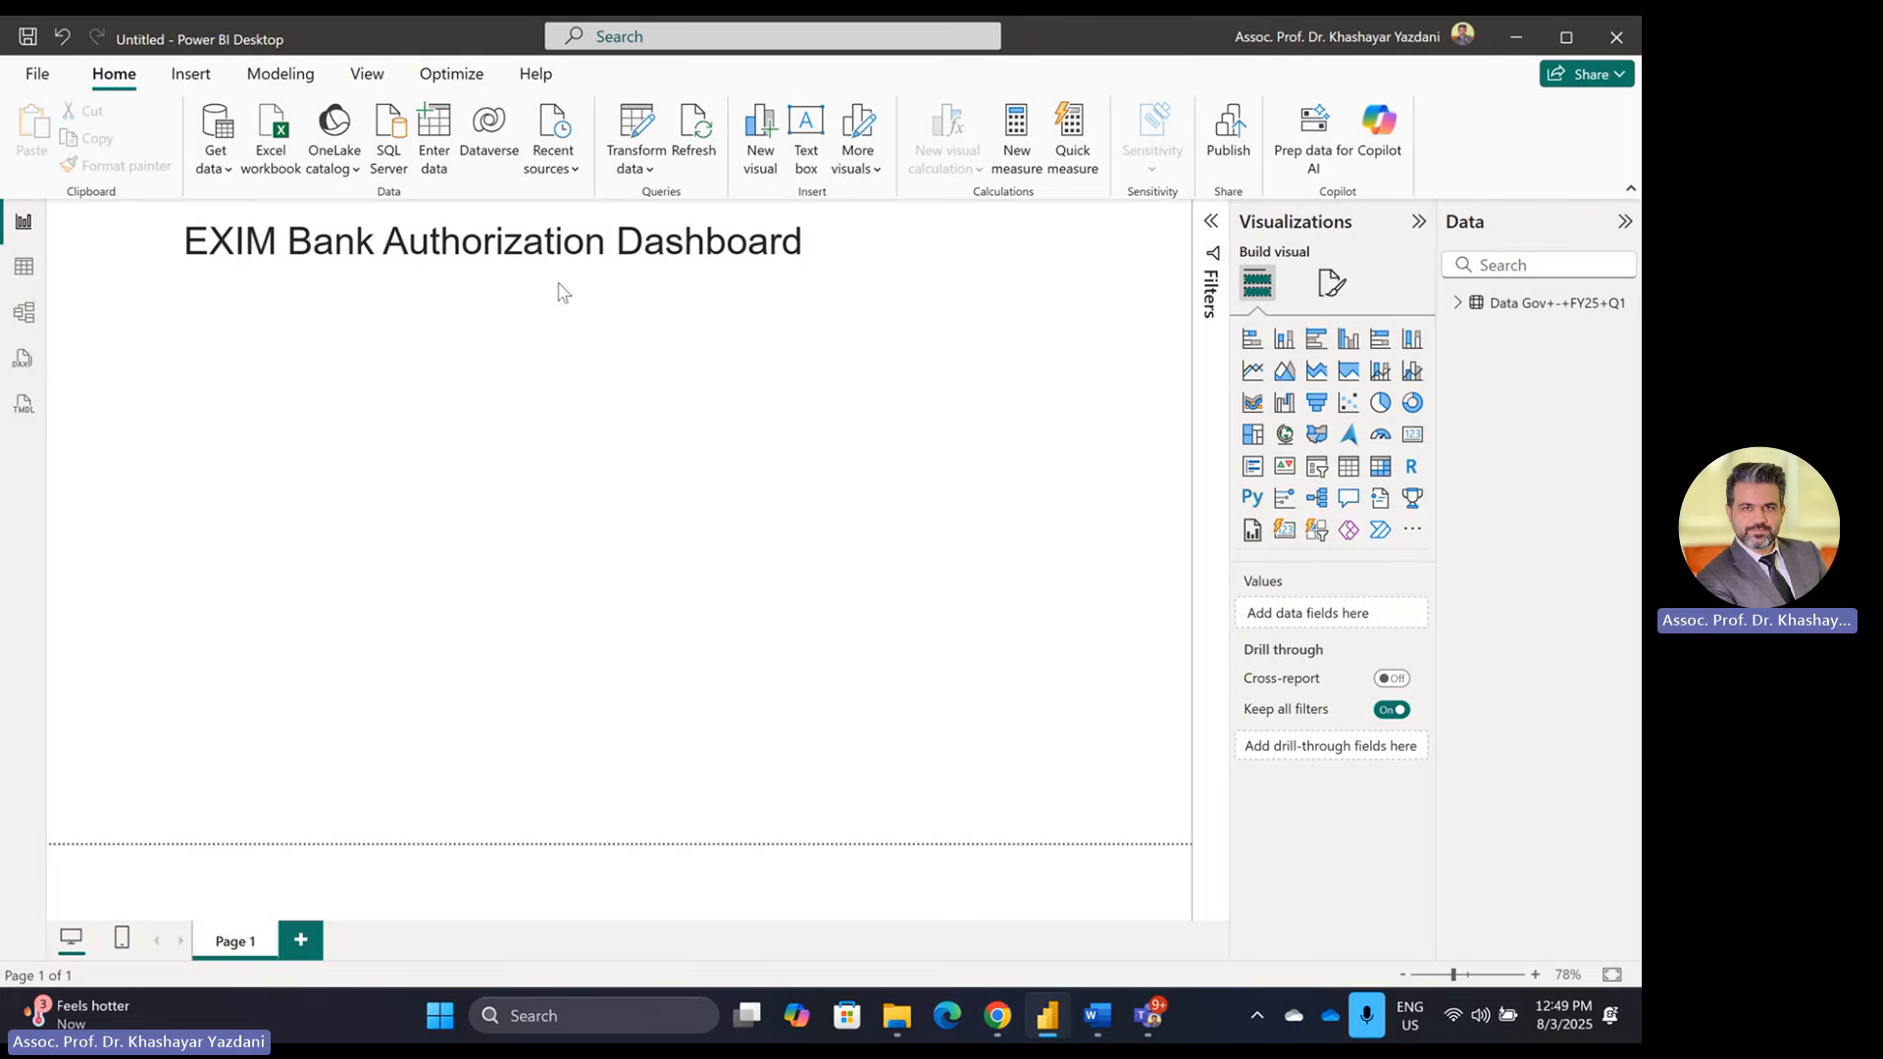
Step: Insert logo.png from Downloads, shrink it into the top-left corner, and move the title lower
left_click(196, 78)
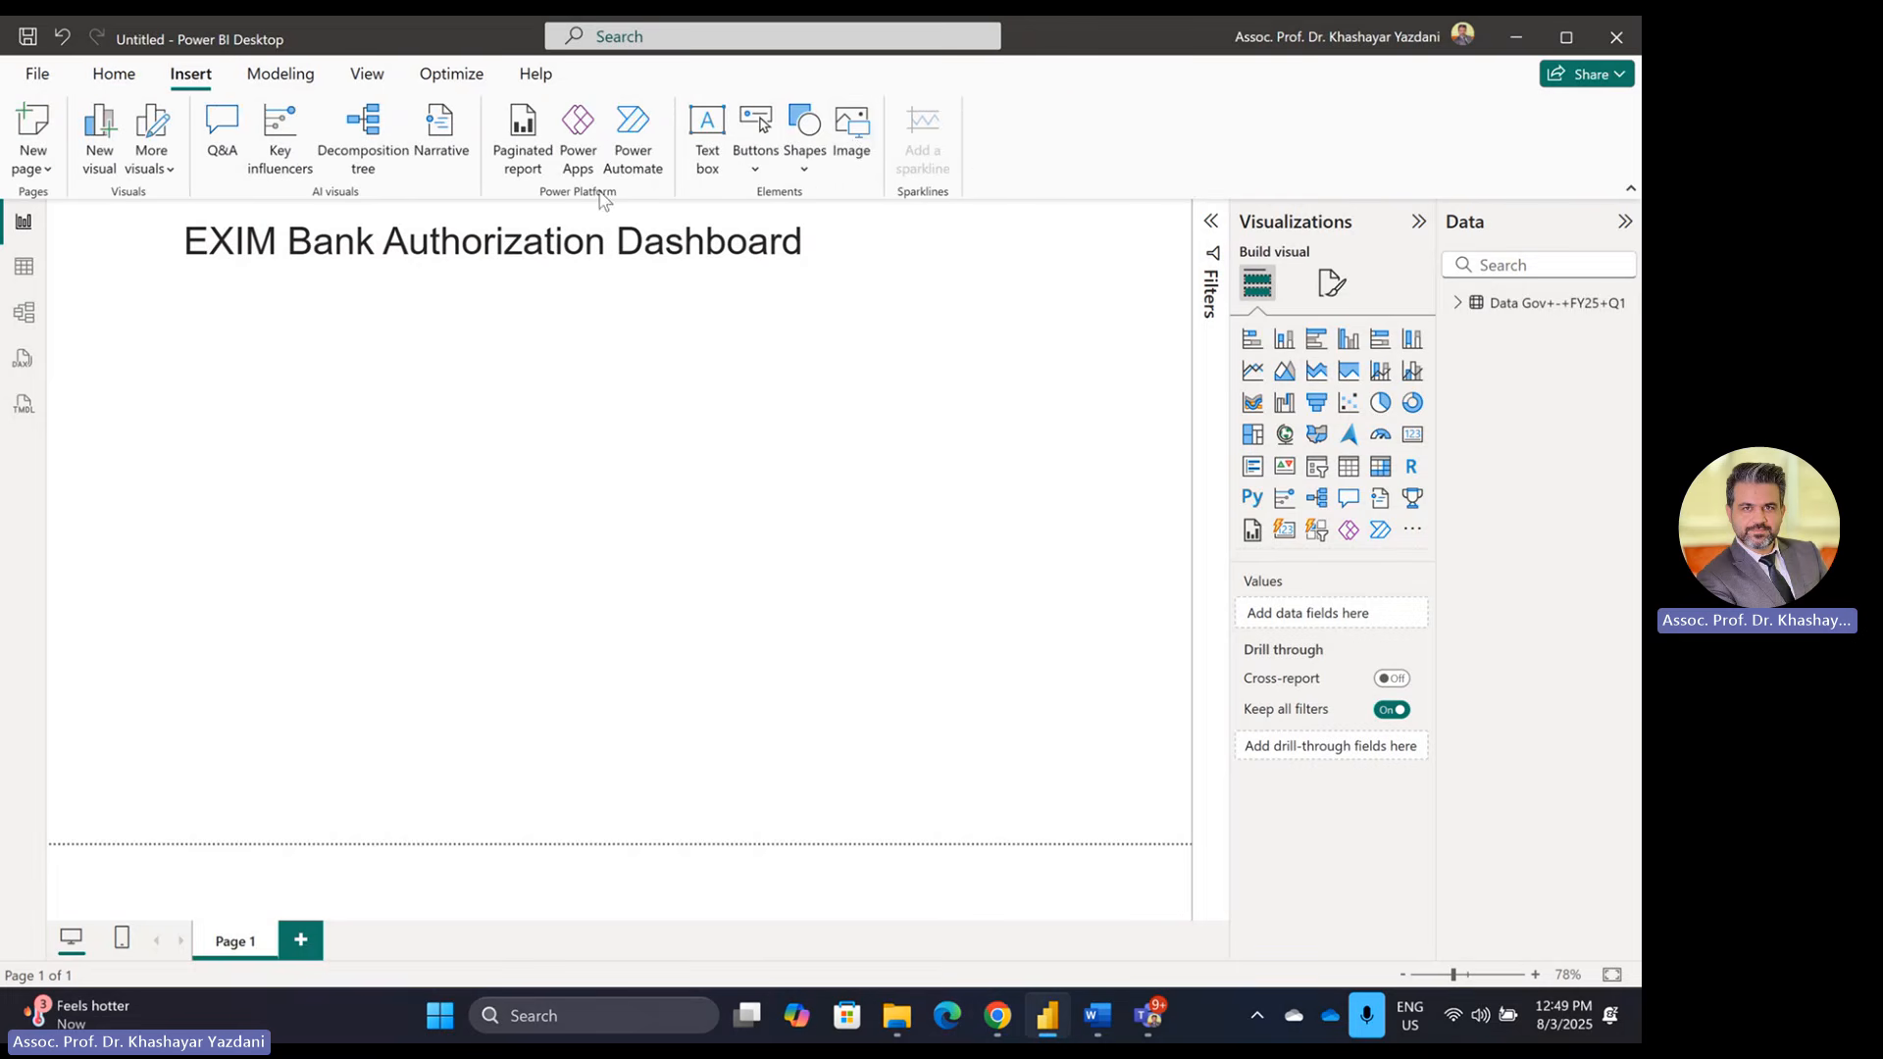
left_click(838, 155)
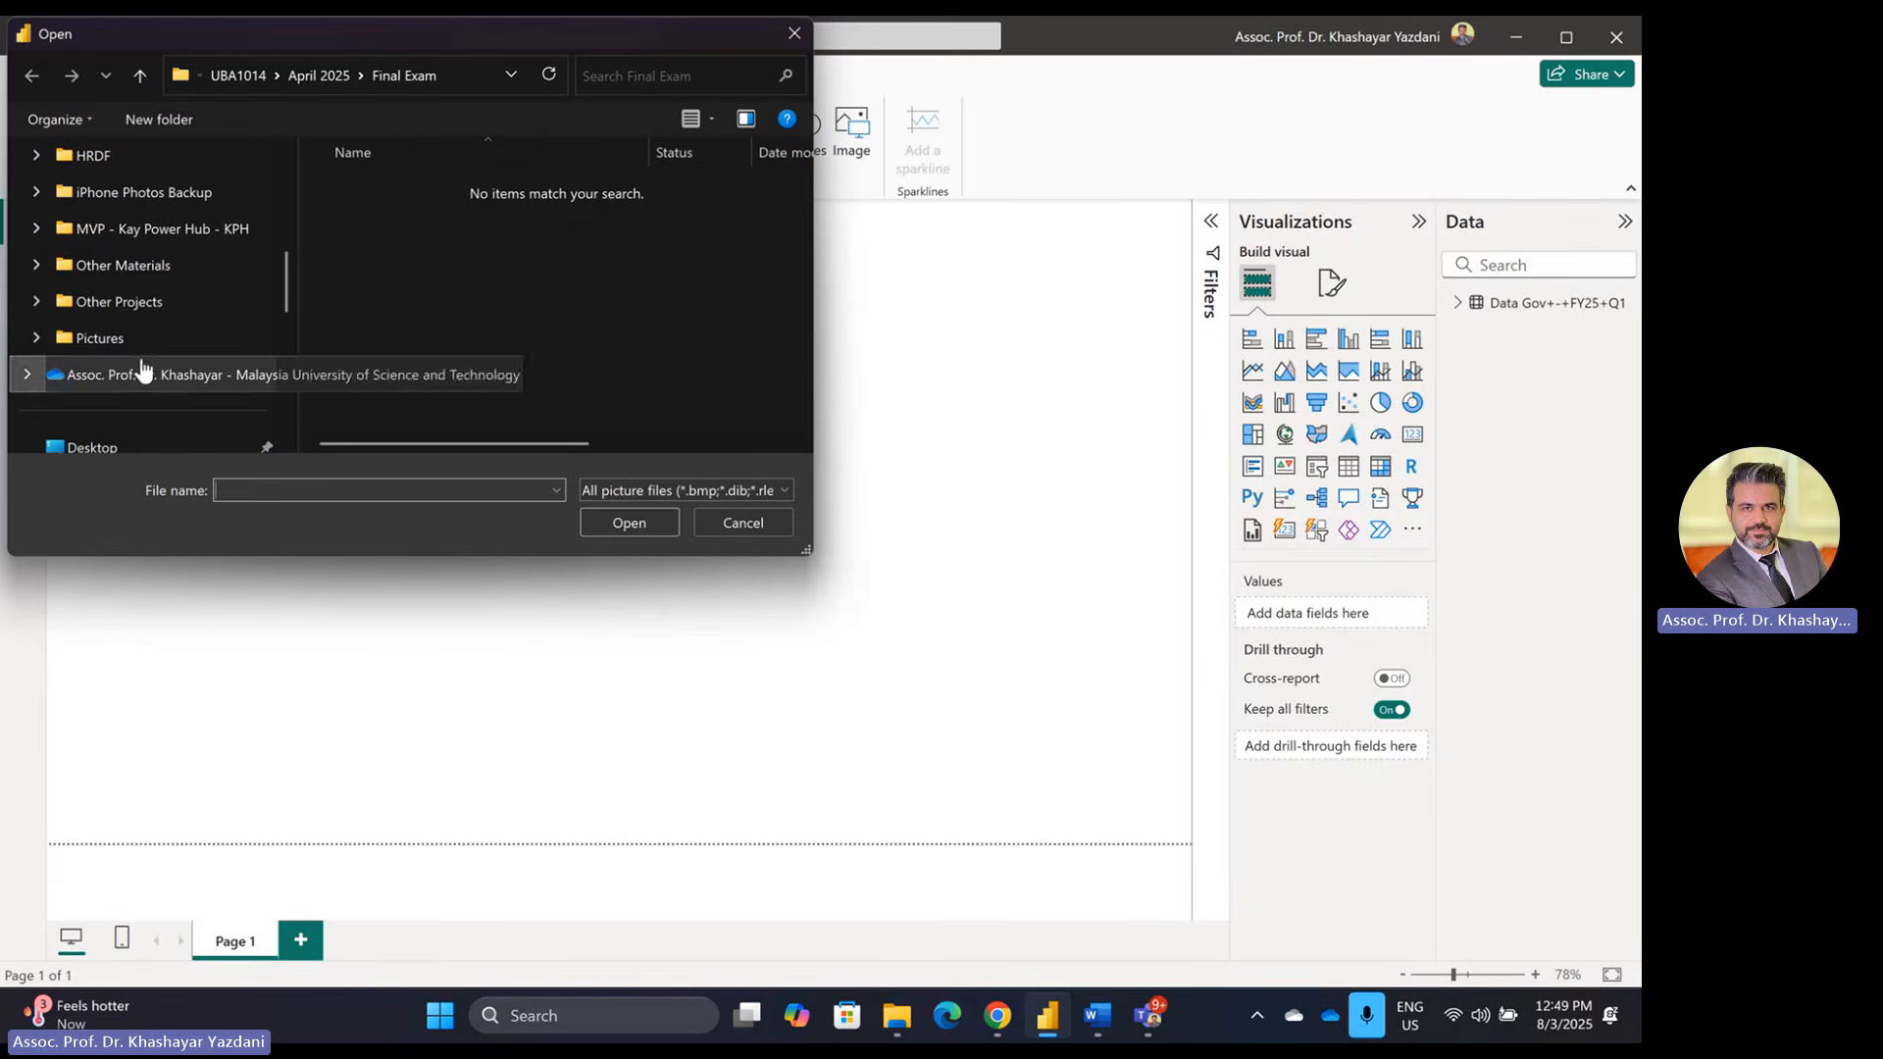
scroll(232, 343, "down", 2)
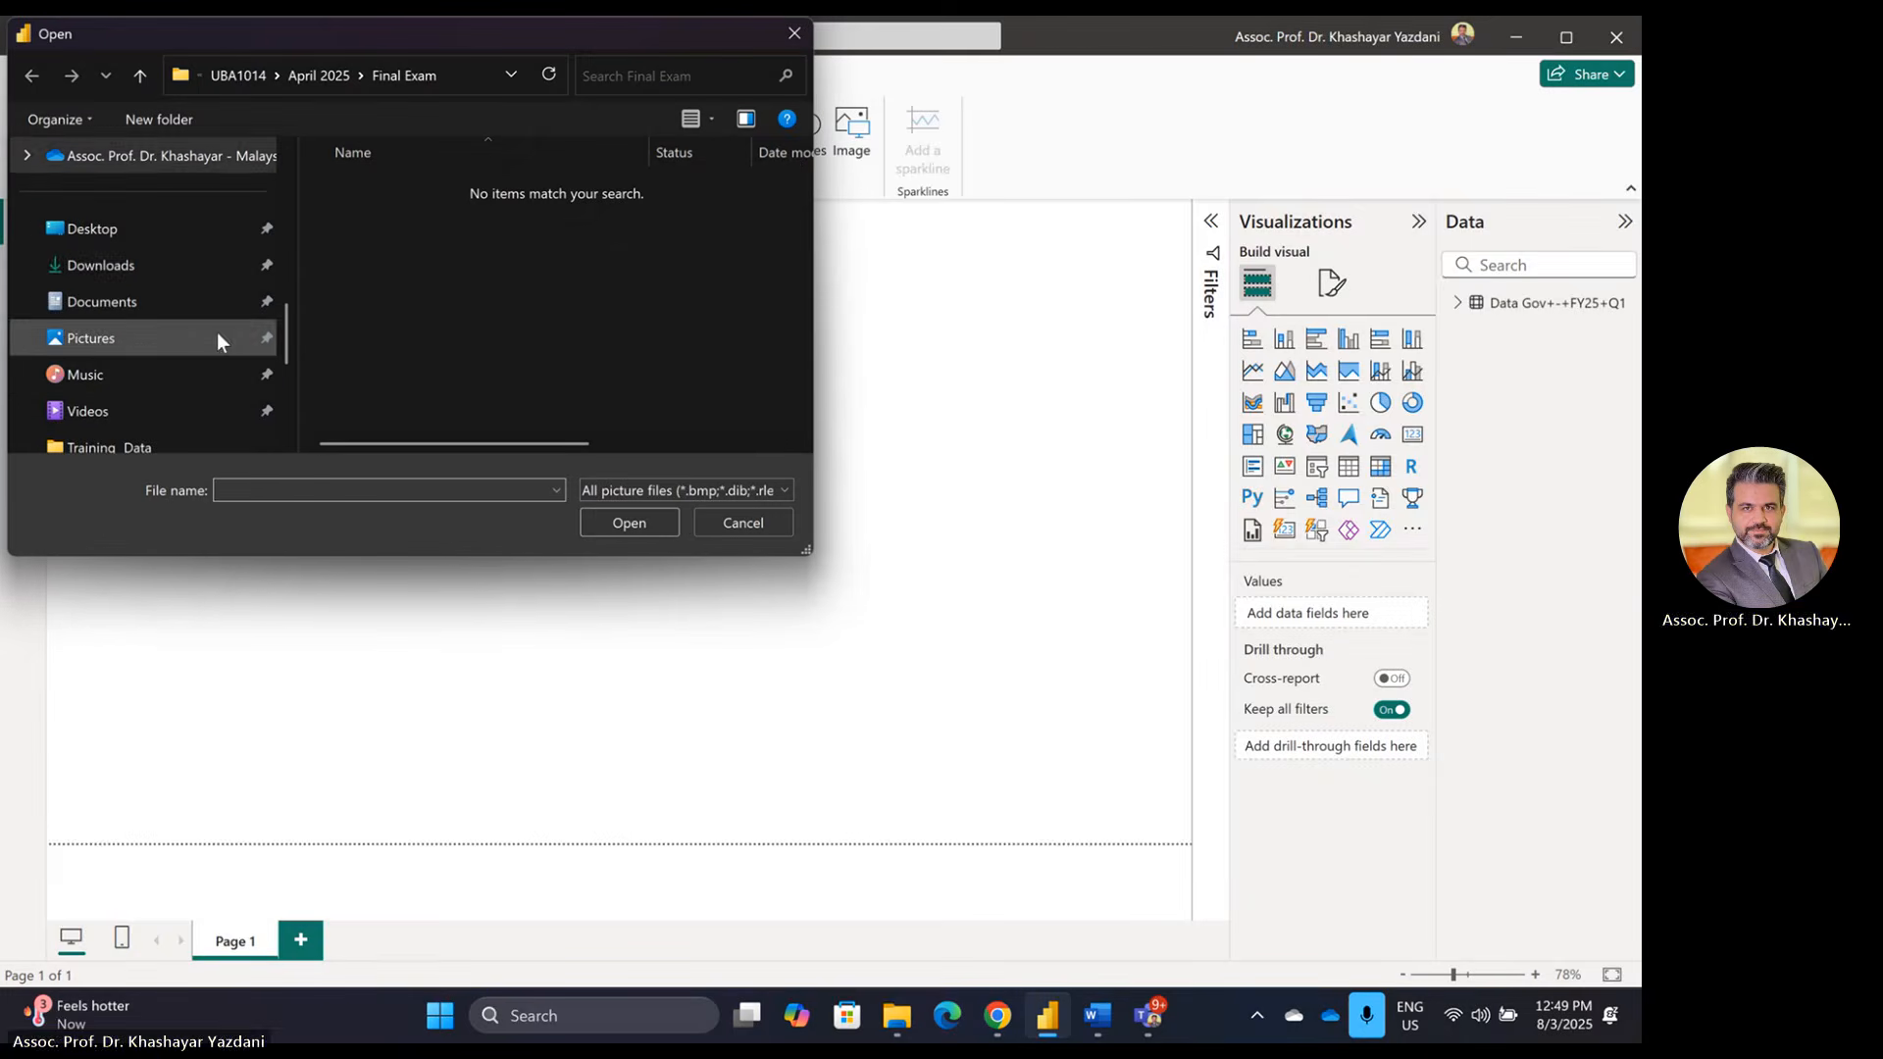
left_click(143, 265)
left_click(361, 208)
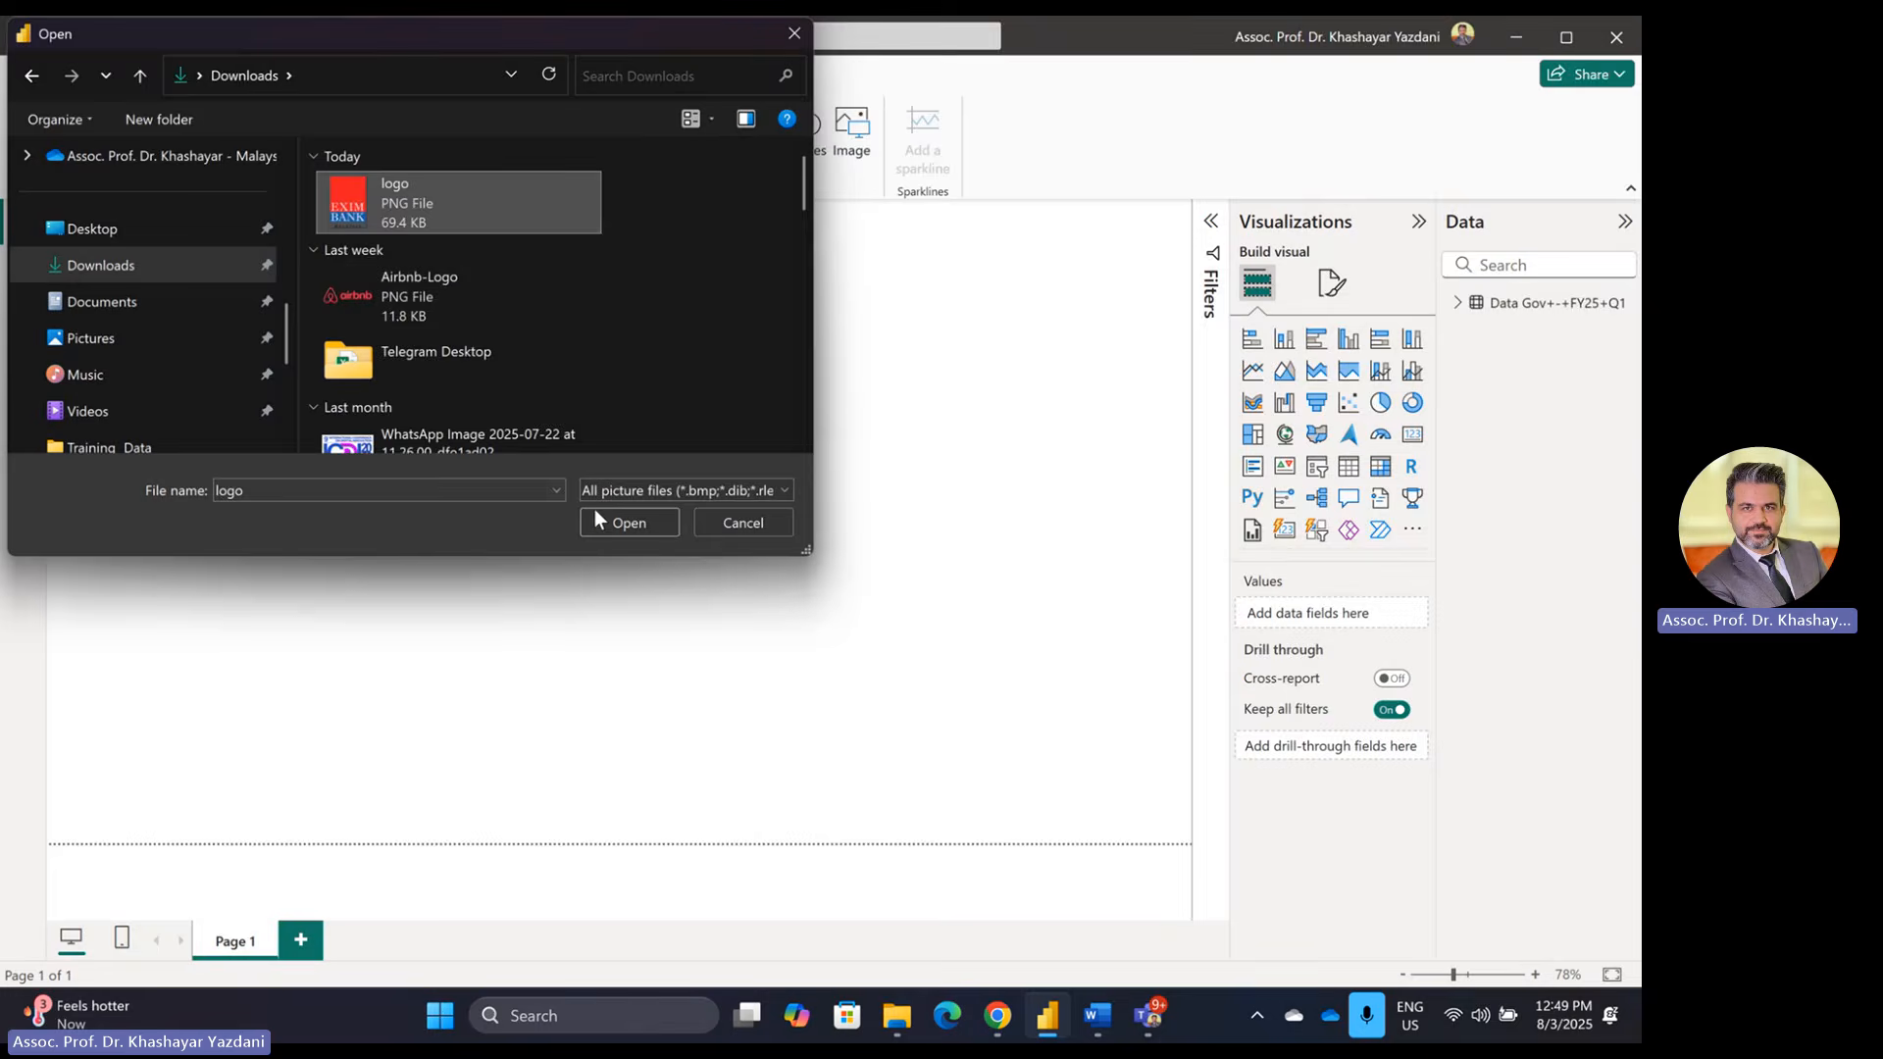
left_click(637, 516)
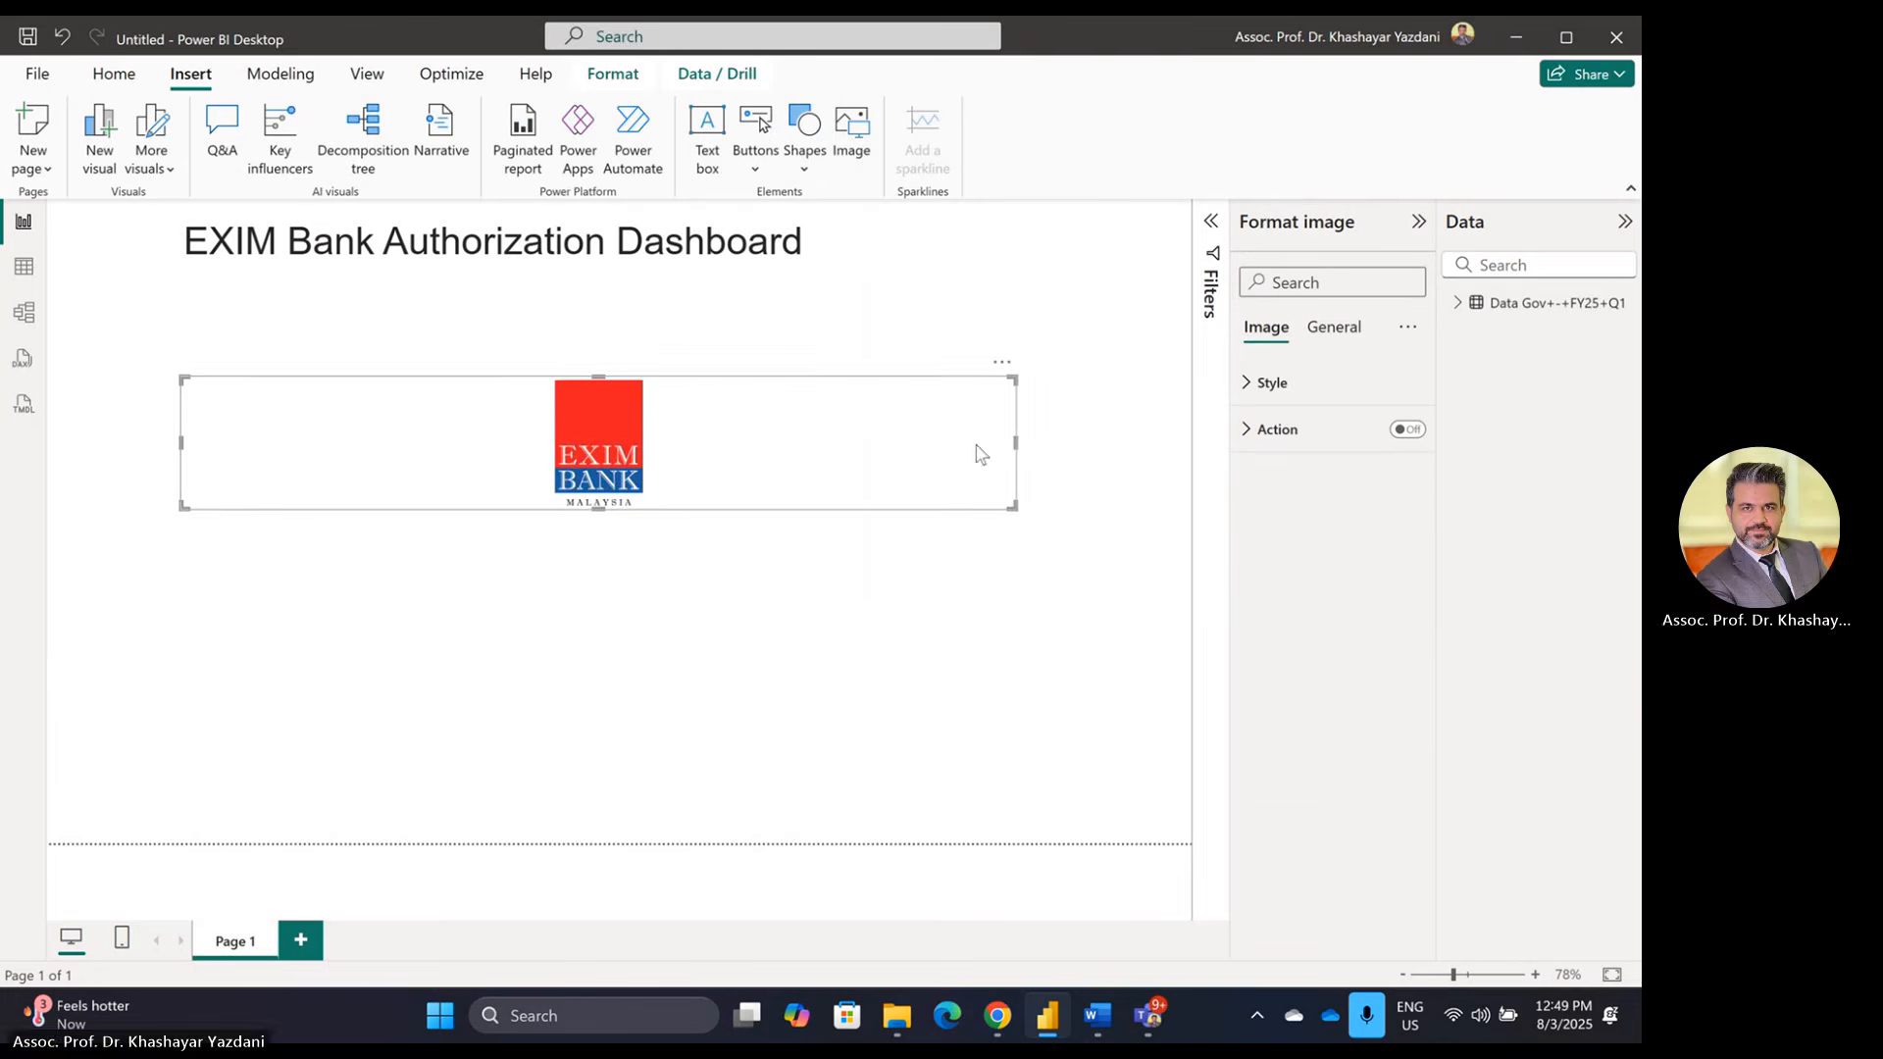
left_click_drag(1015, 441, 112, 247)
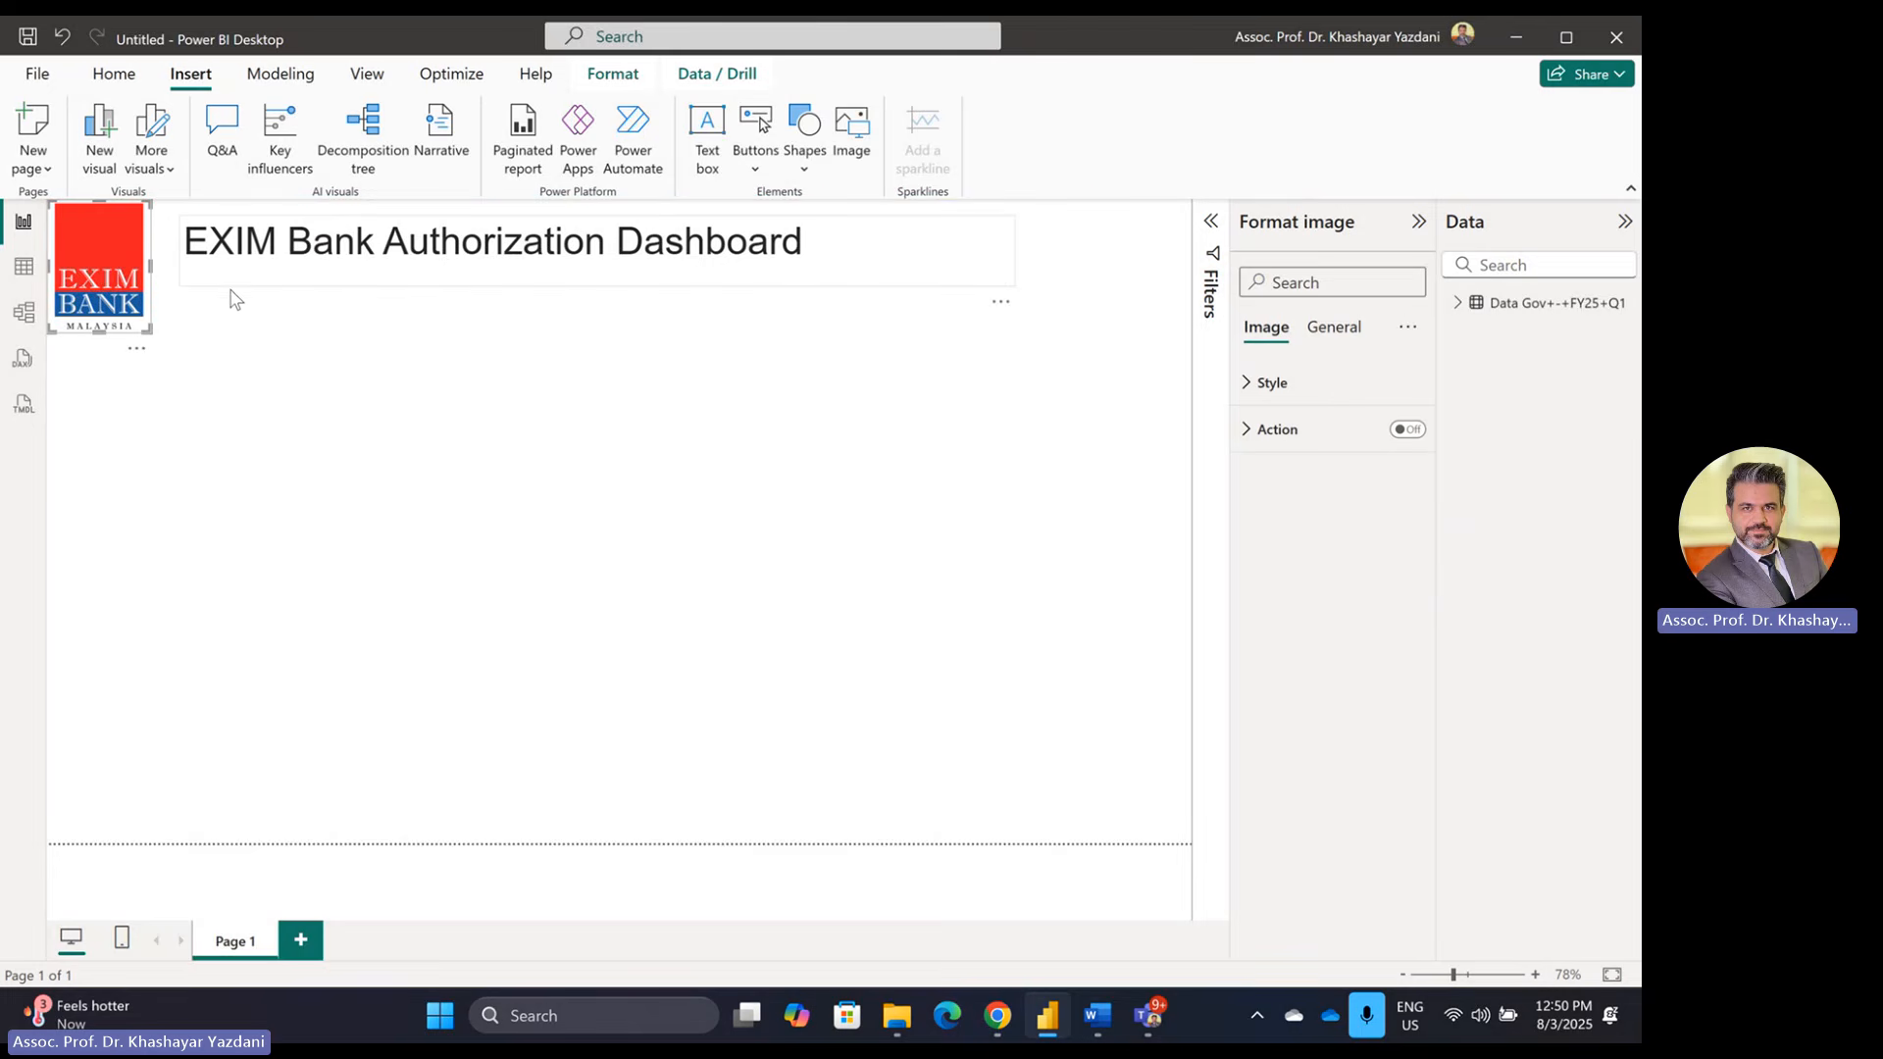
left_click_drag(235, 299, 278, 522)
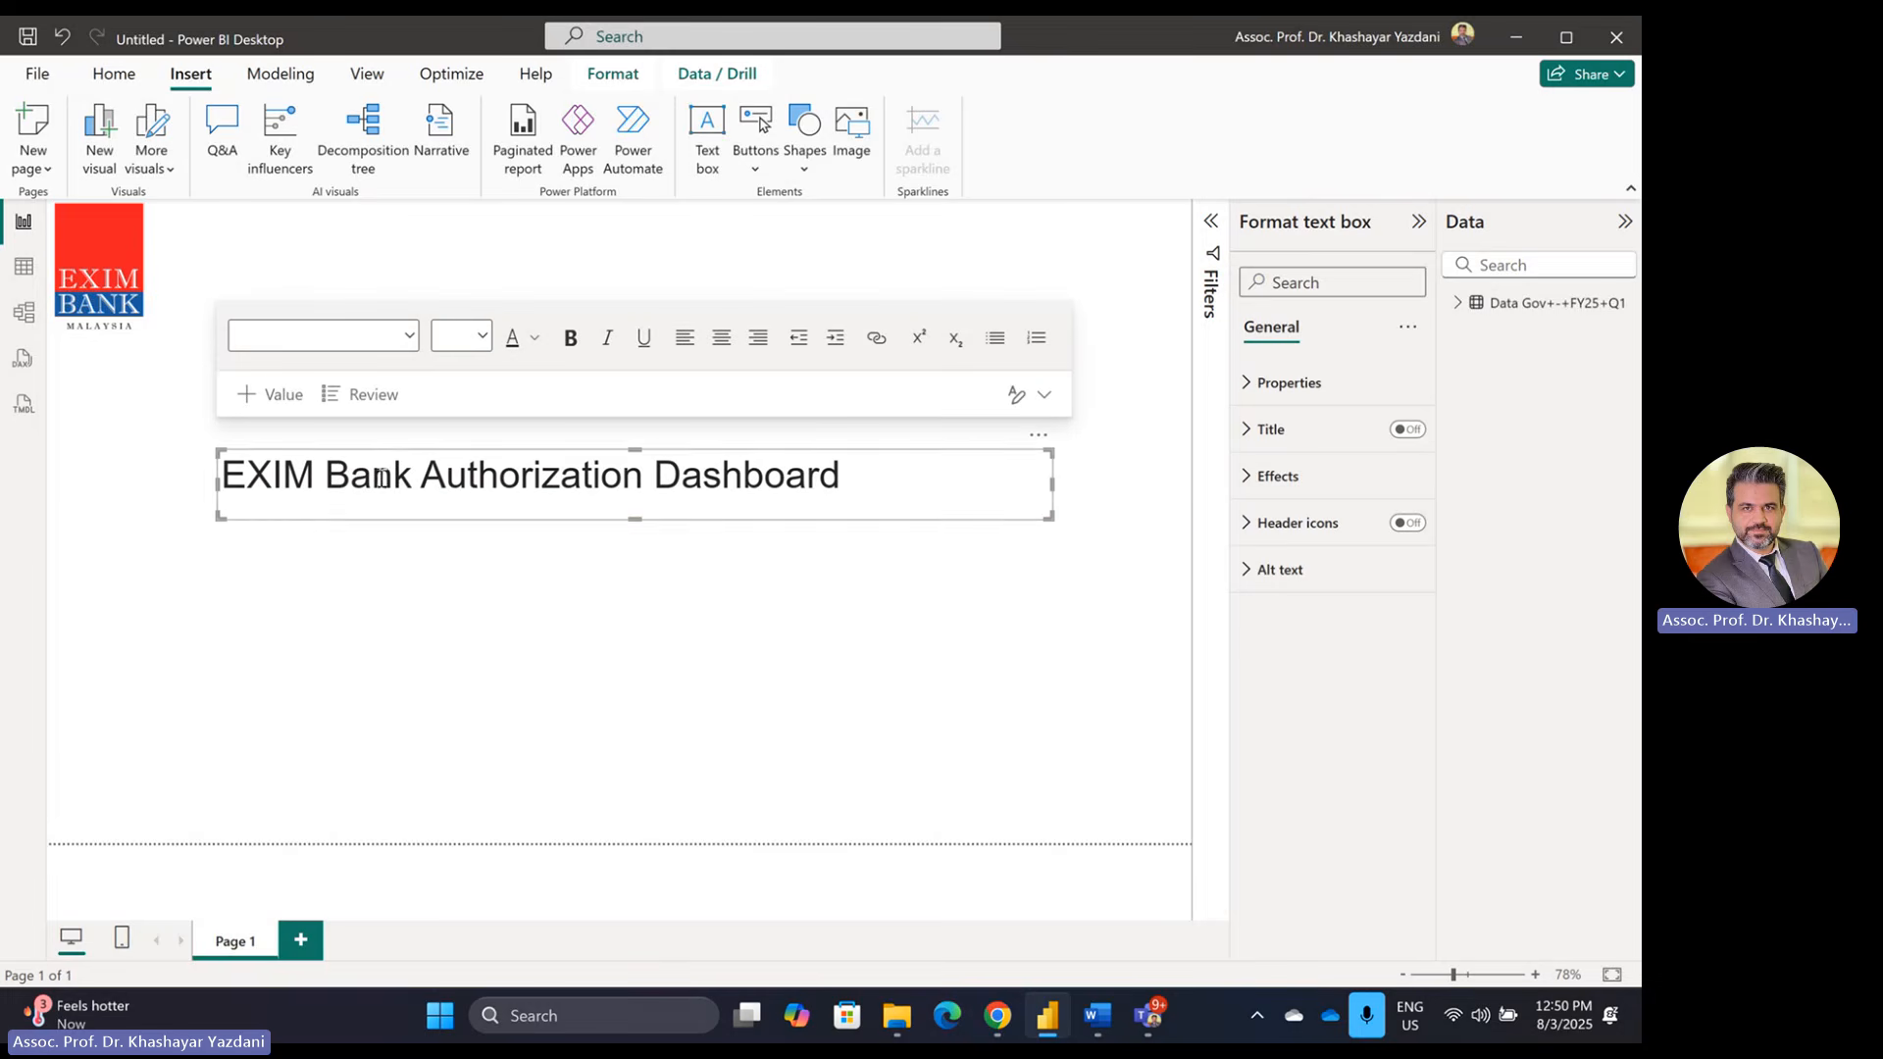
left_click(322, 270)
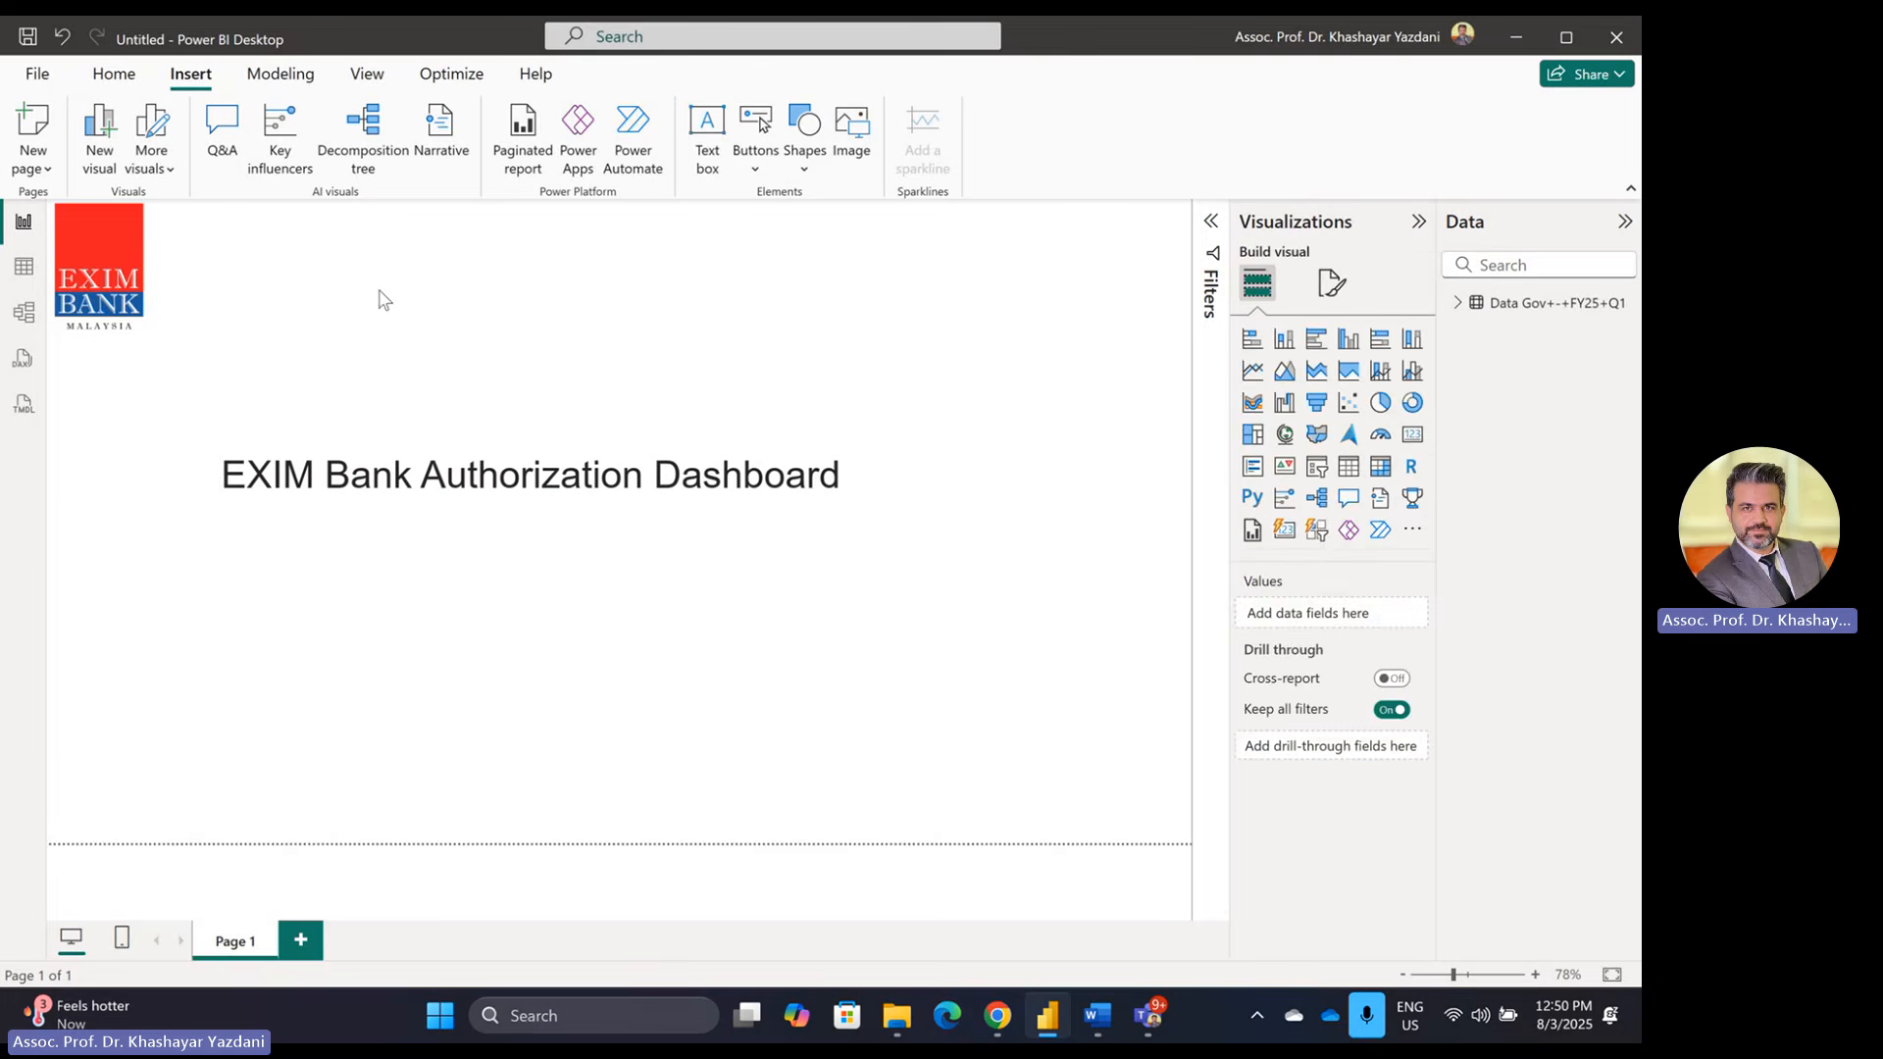
Step: Check the Word instructions for the required dashboard elements, then return to Power BI
key("alt+Tab")
key("alt+Tab")
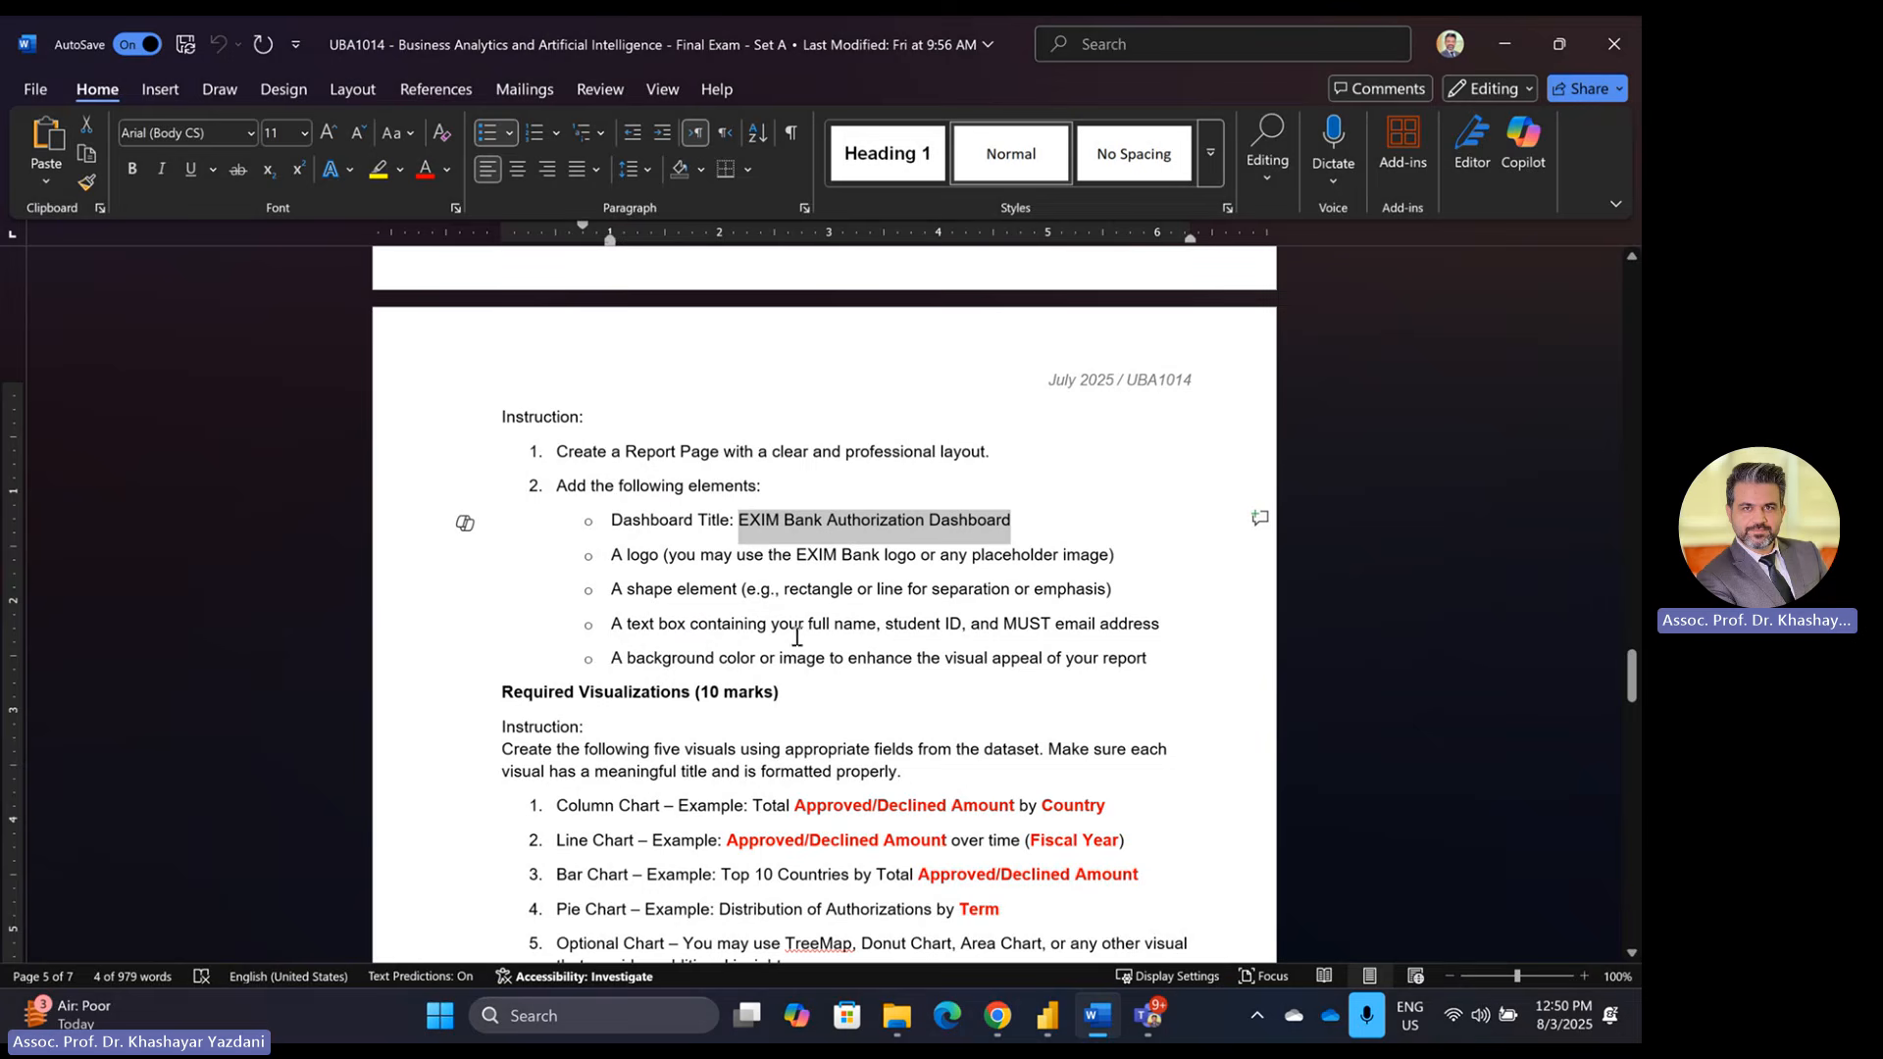
key("alt+Tab")
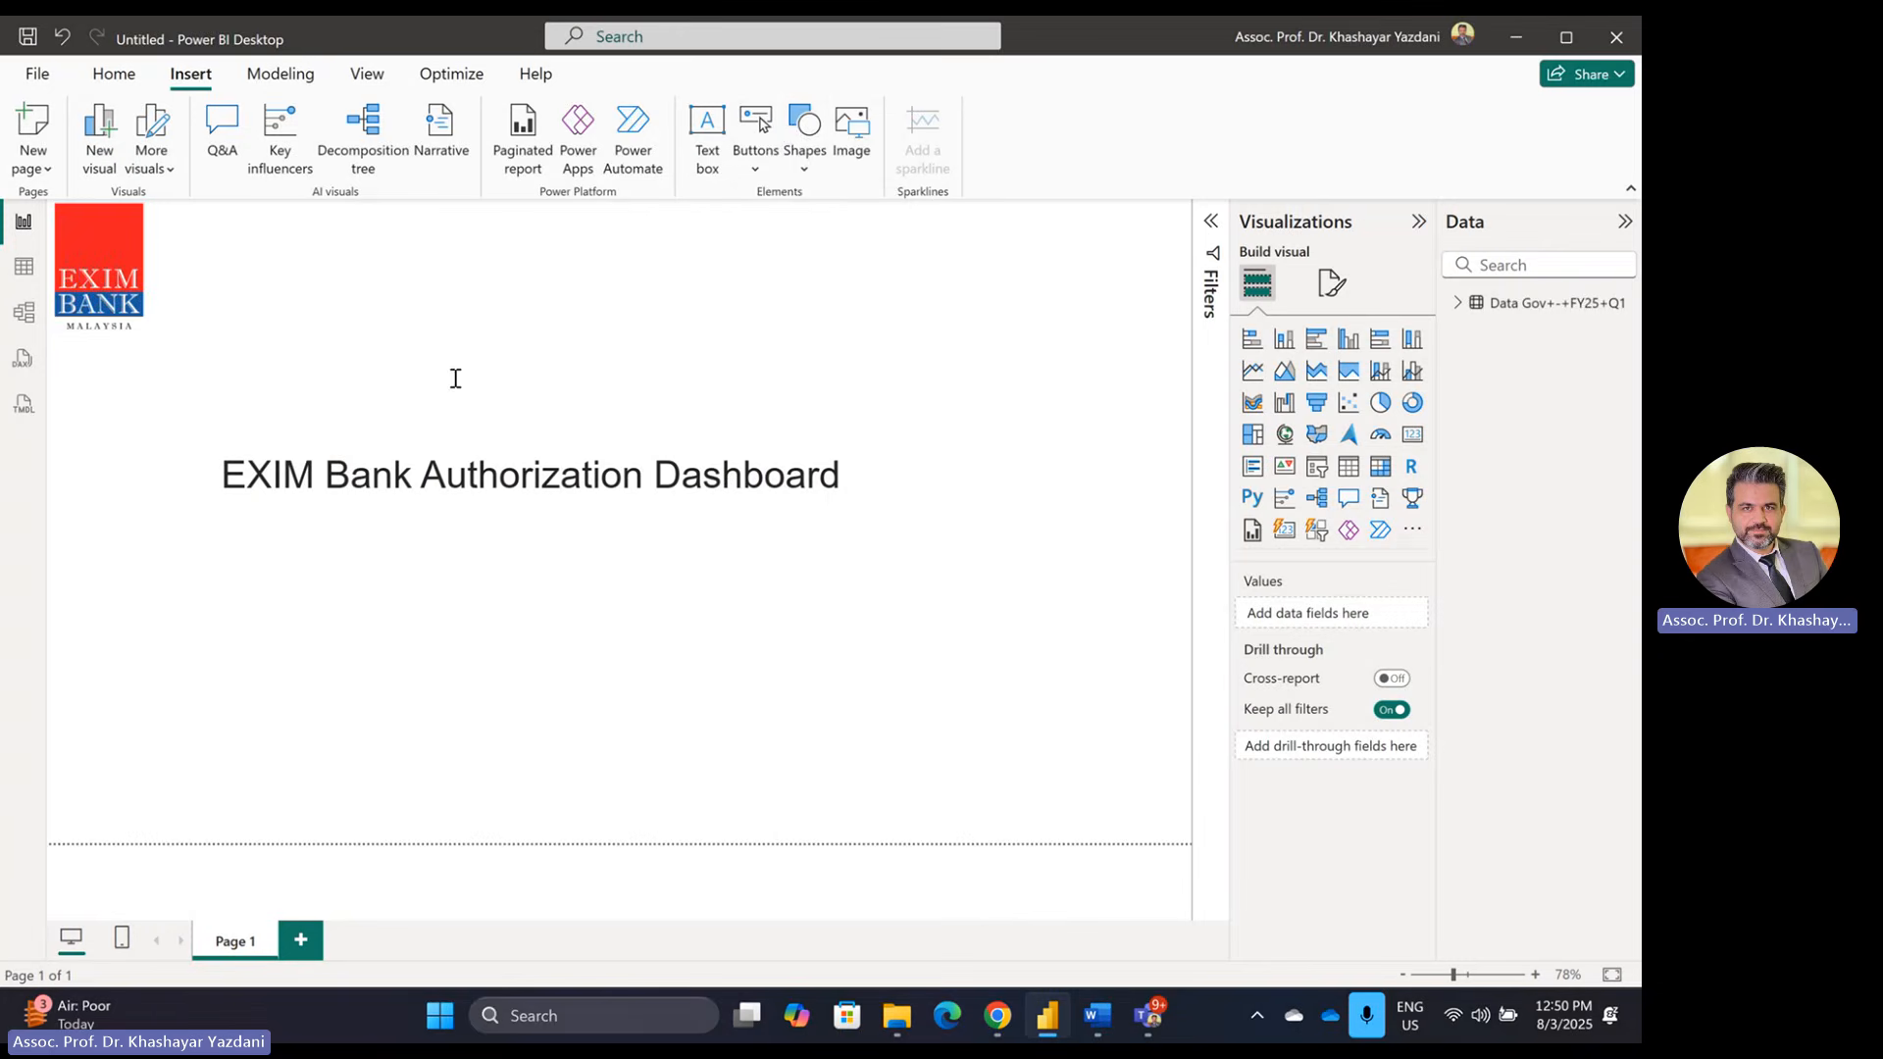
Step: Insert a rectangle shape and make it shorter
left_click(804, 147)
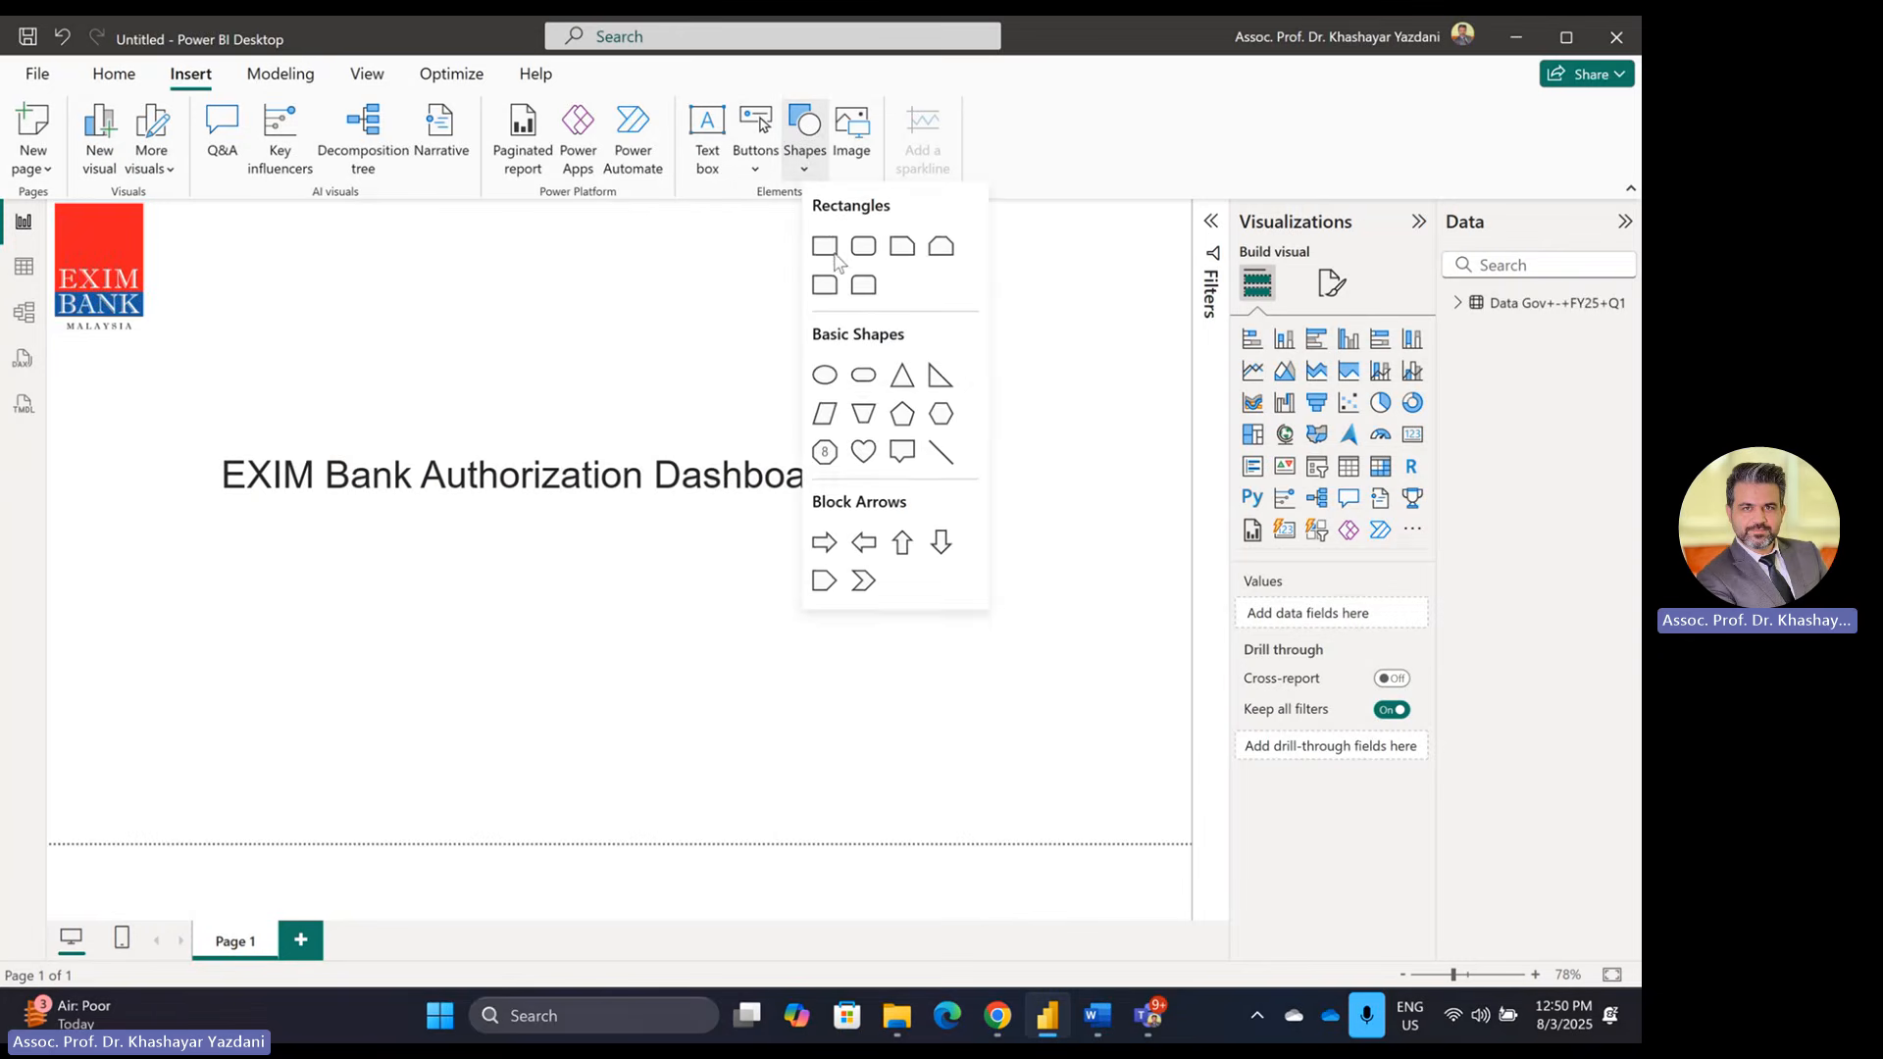
left_click(826, 253)
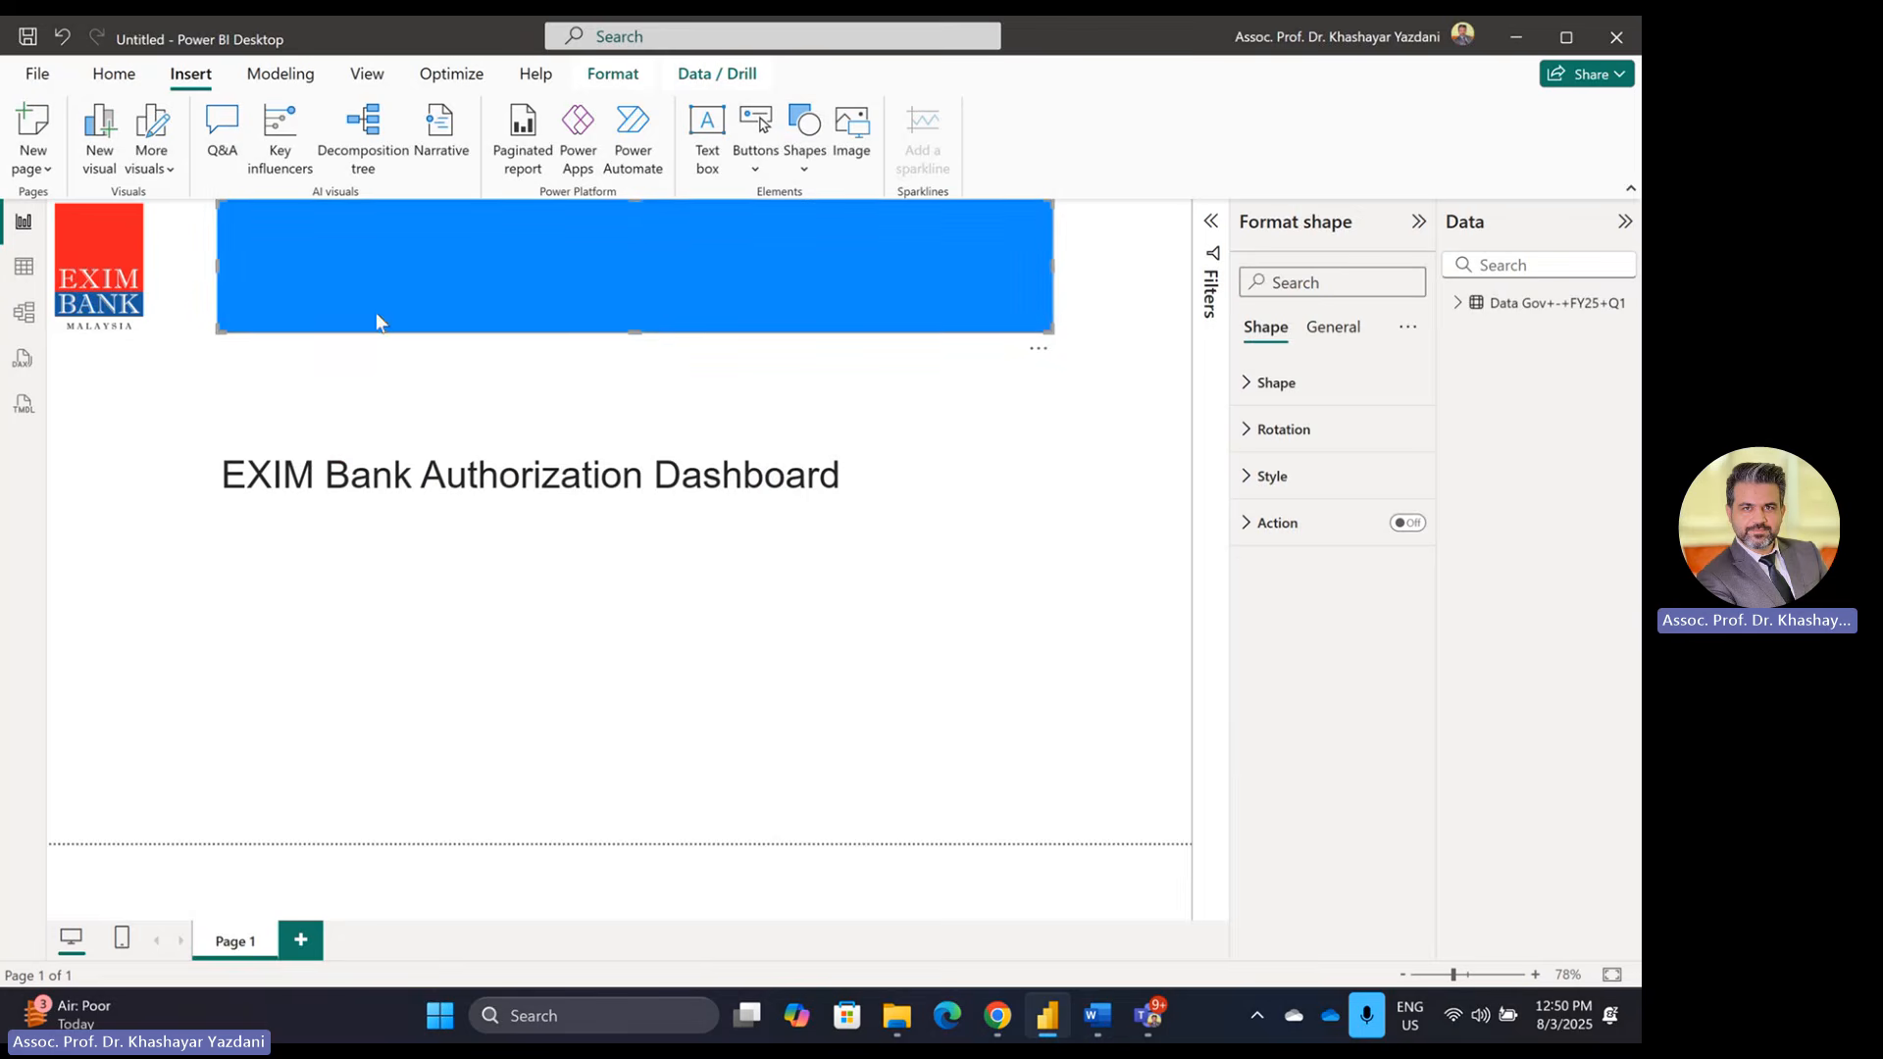
left_click_drag(634, 334, 516, 244)
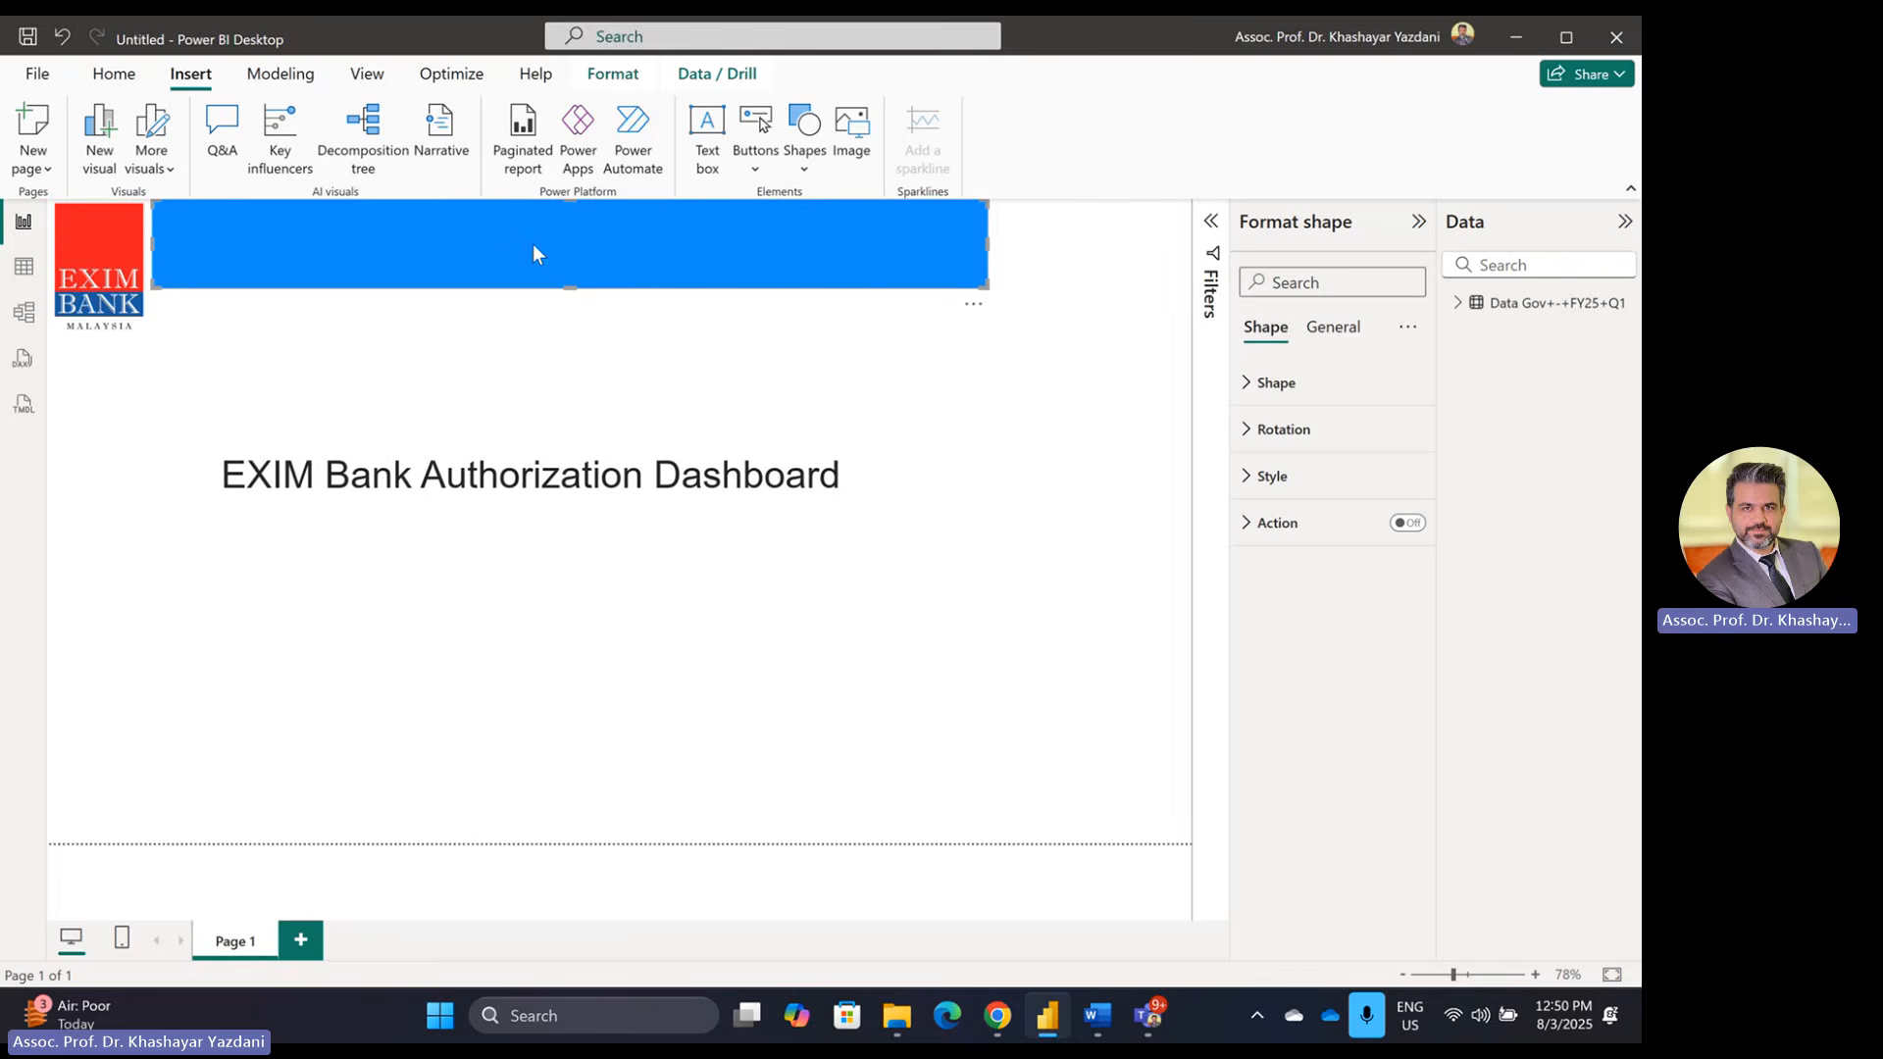
Step: Nudge the rectangle beside the logo and stretch it to the page's right edge
key("Tab")
key("Tab")
key("Tab")
key("Tab")
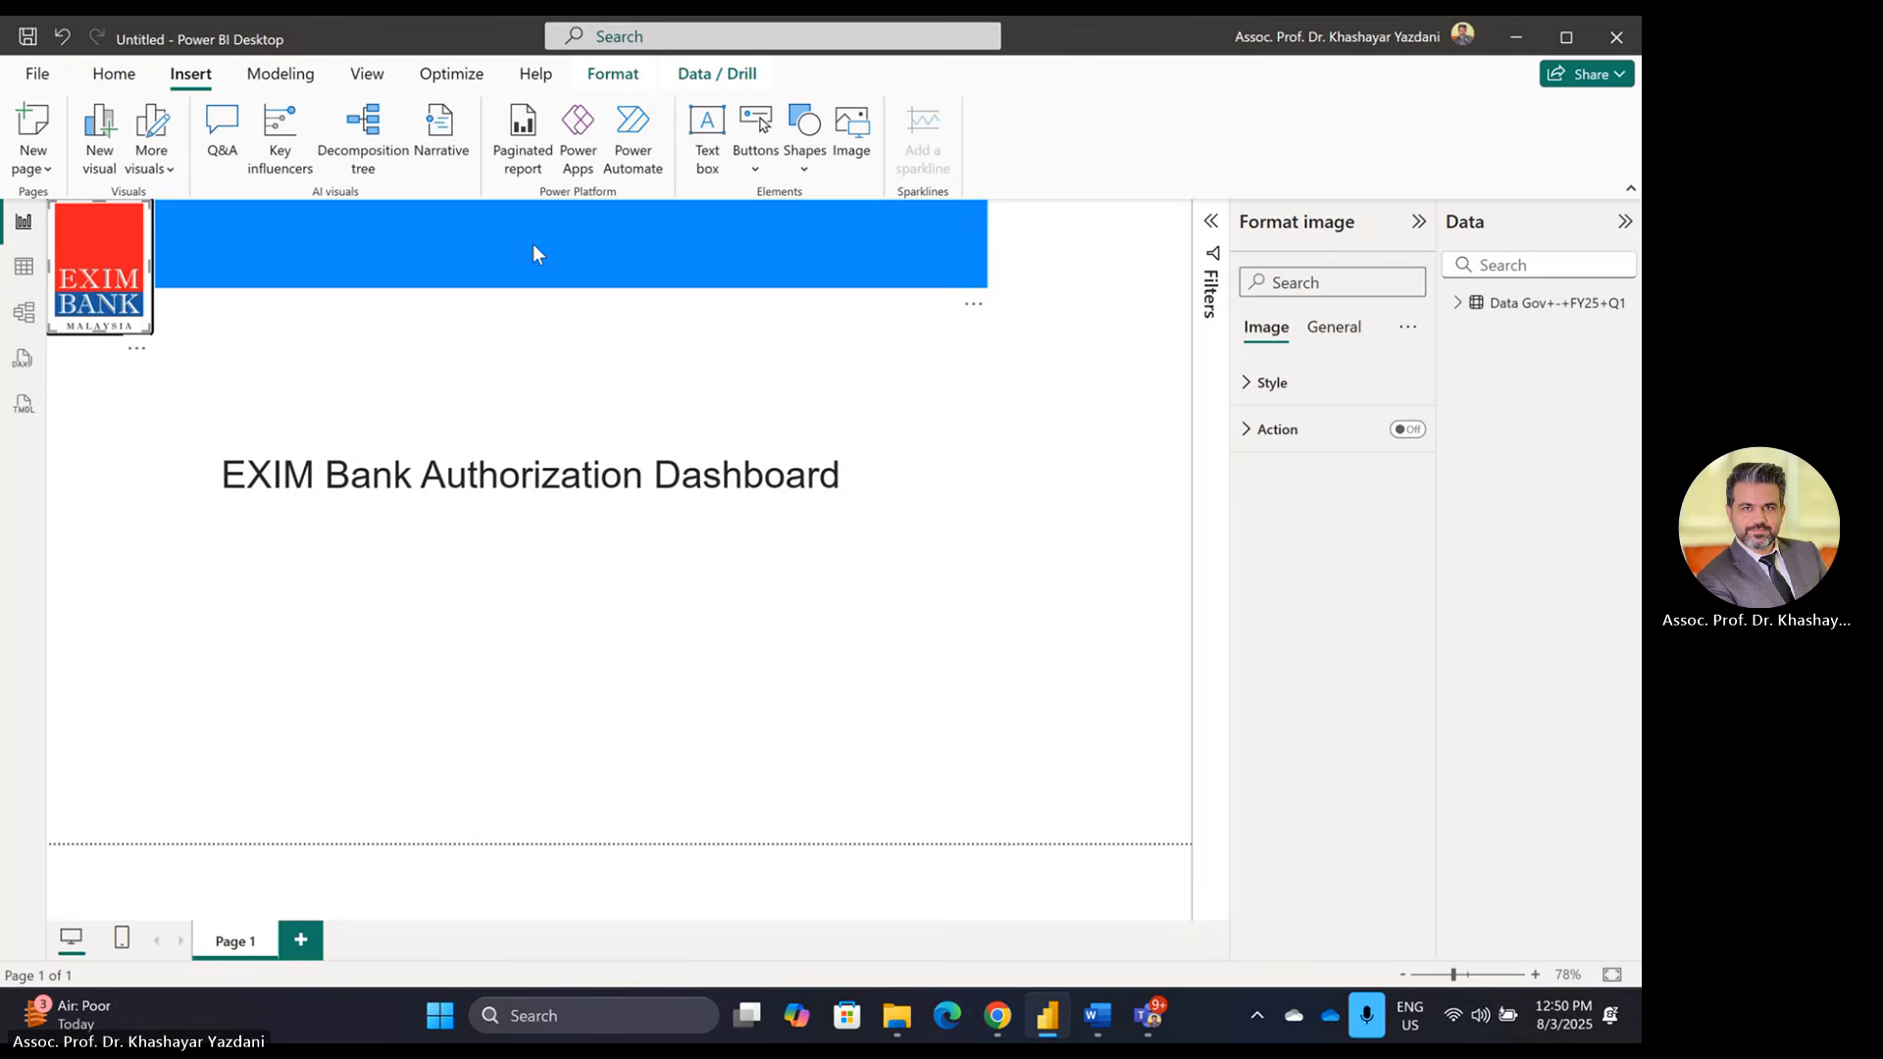
left_click(533, 243)
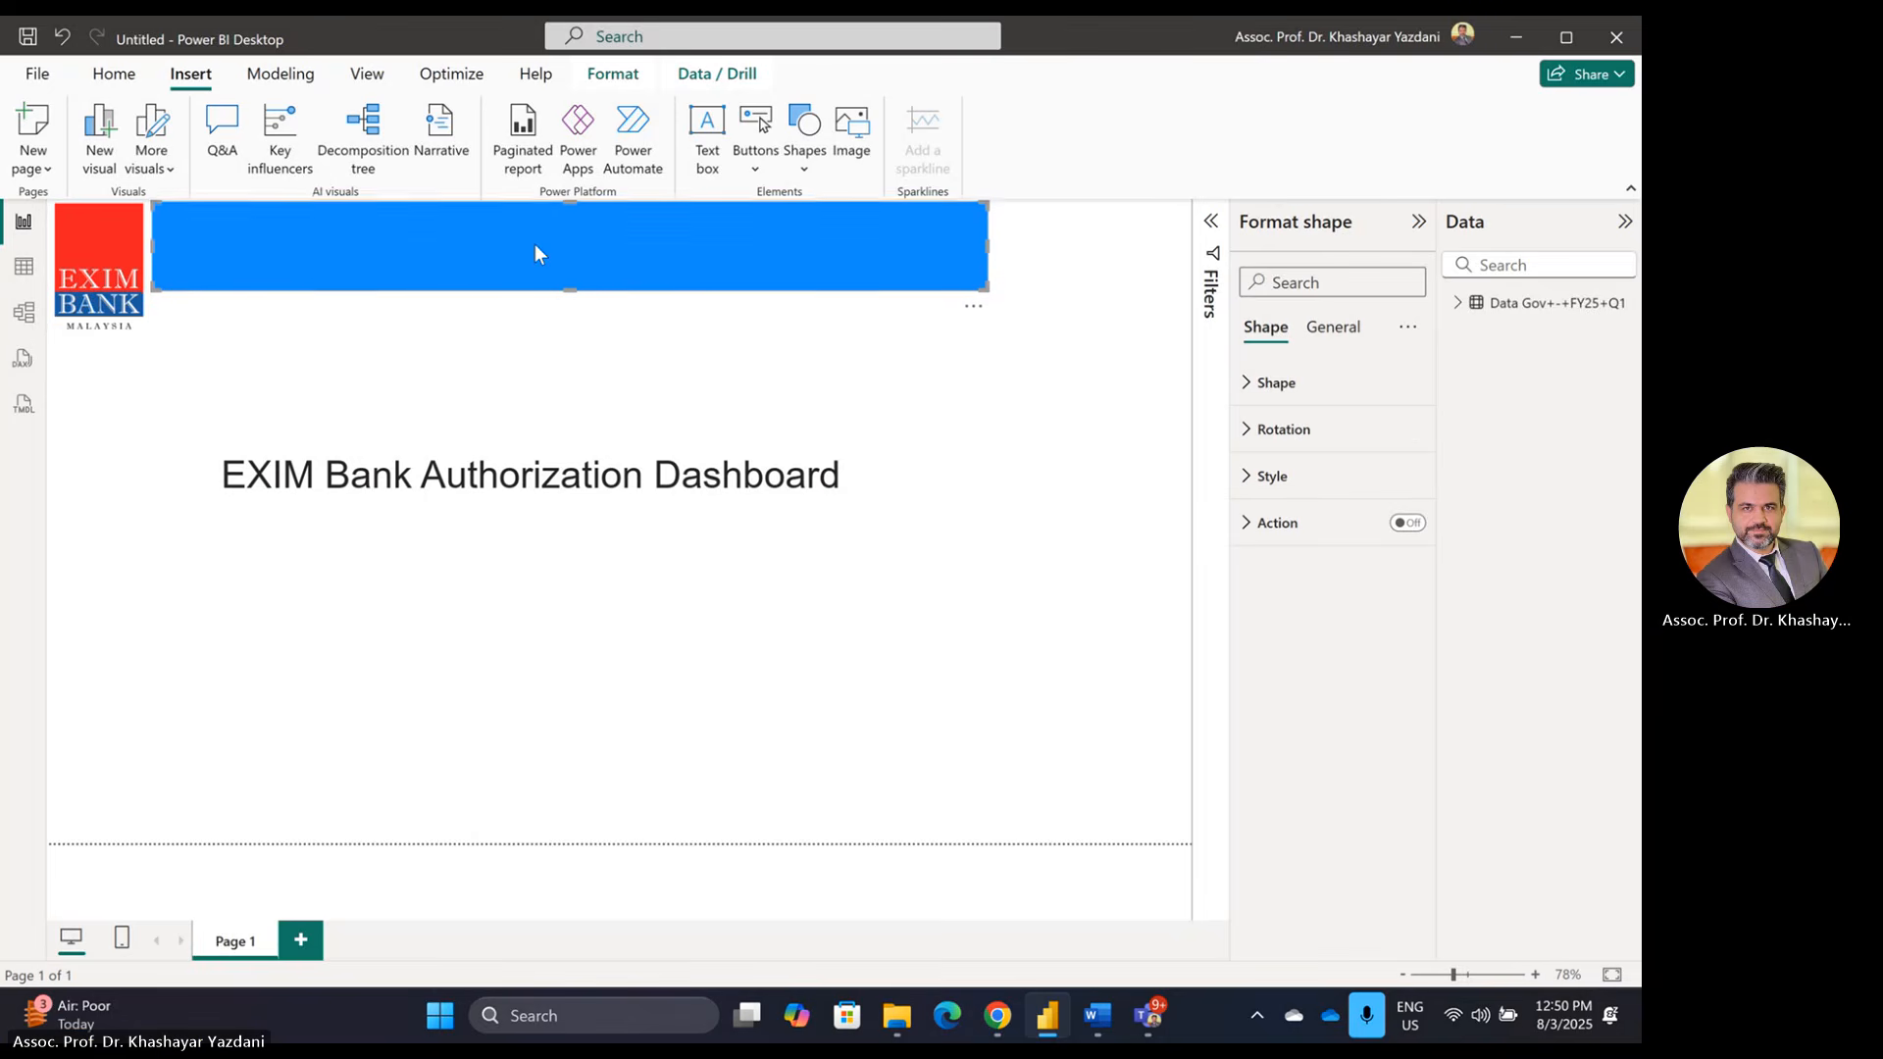
key("Left")
key("Left")
key("Left")
key("Left")
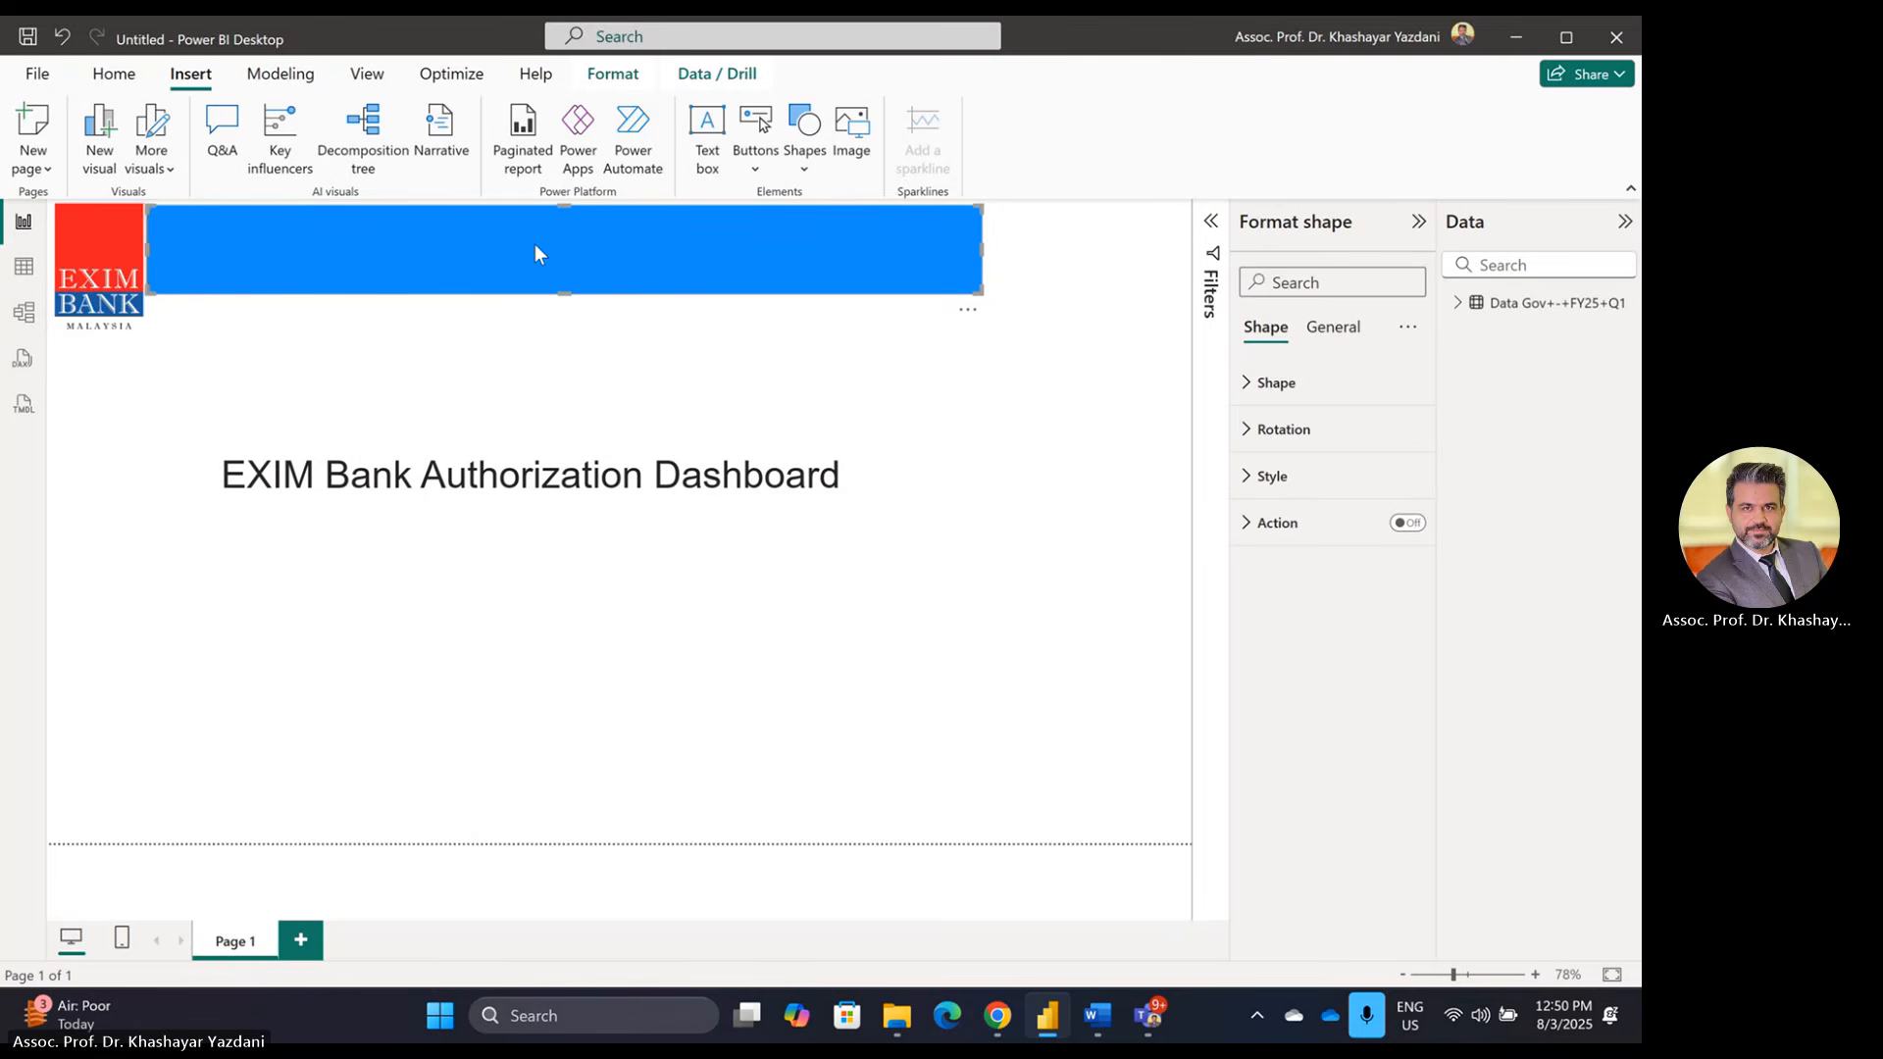
key("Left")
key("Right")
key("Right")
key("Right")
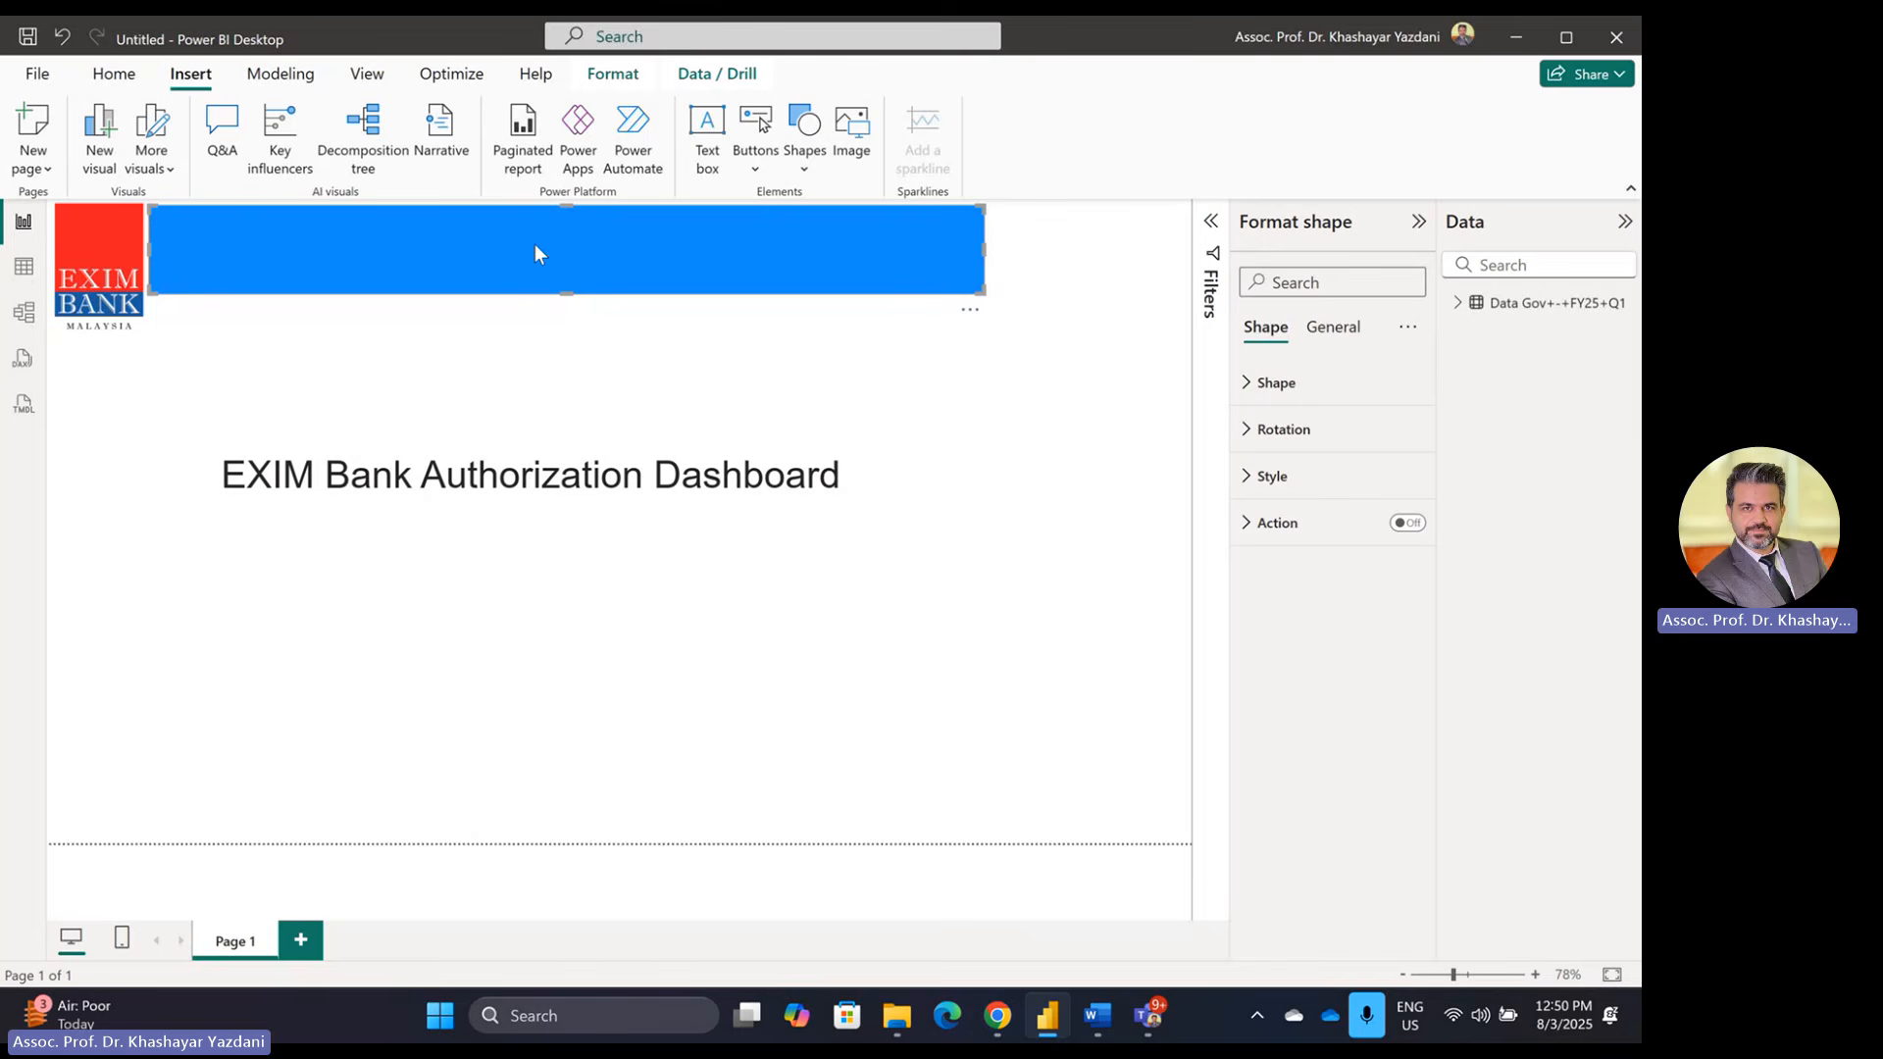
left_click(987, 251)
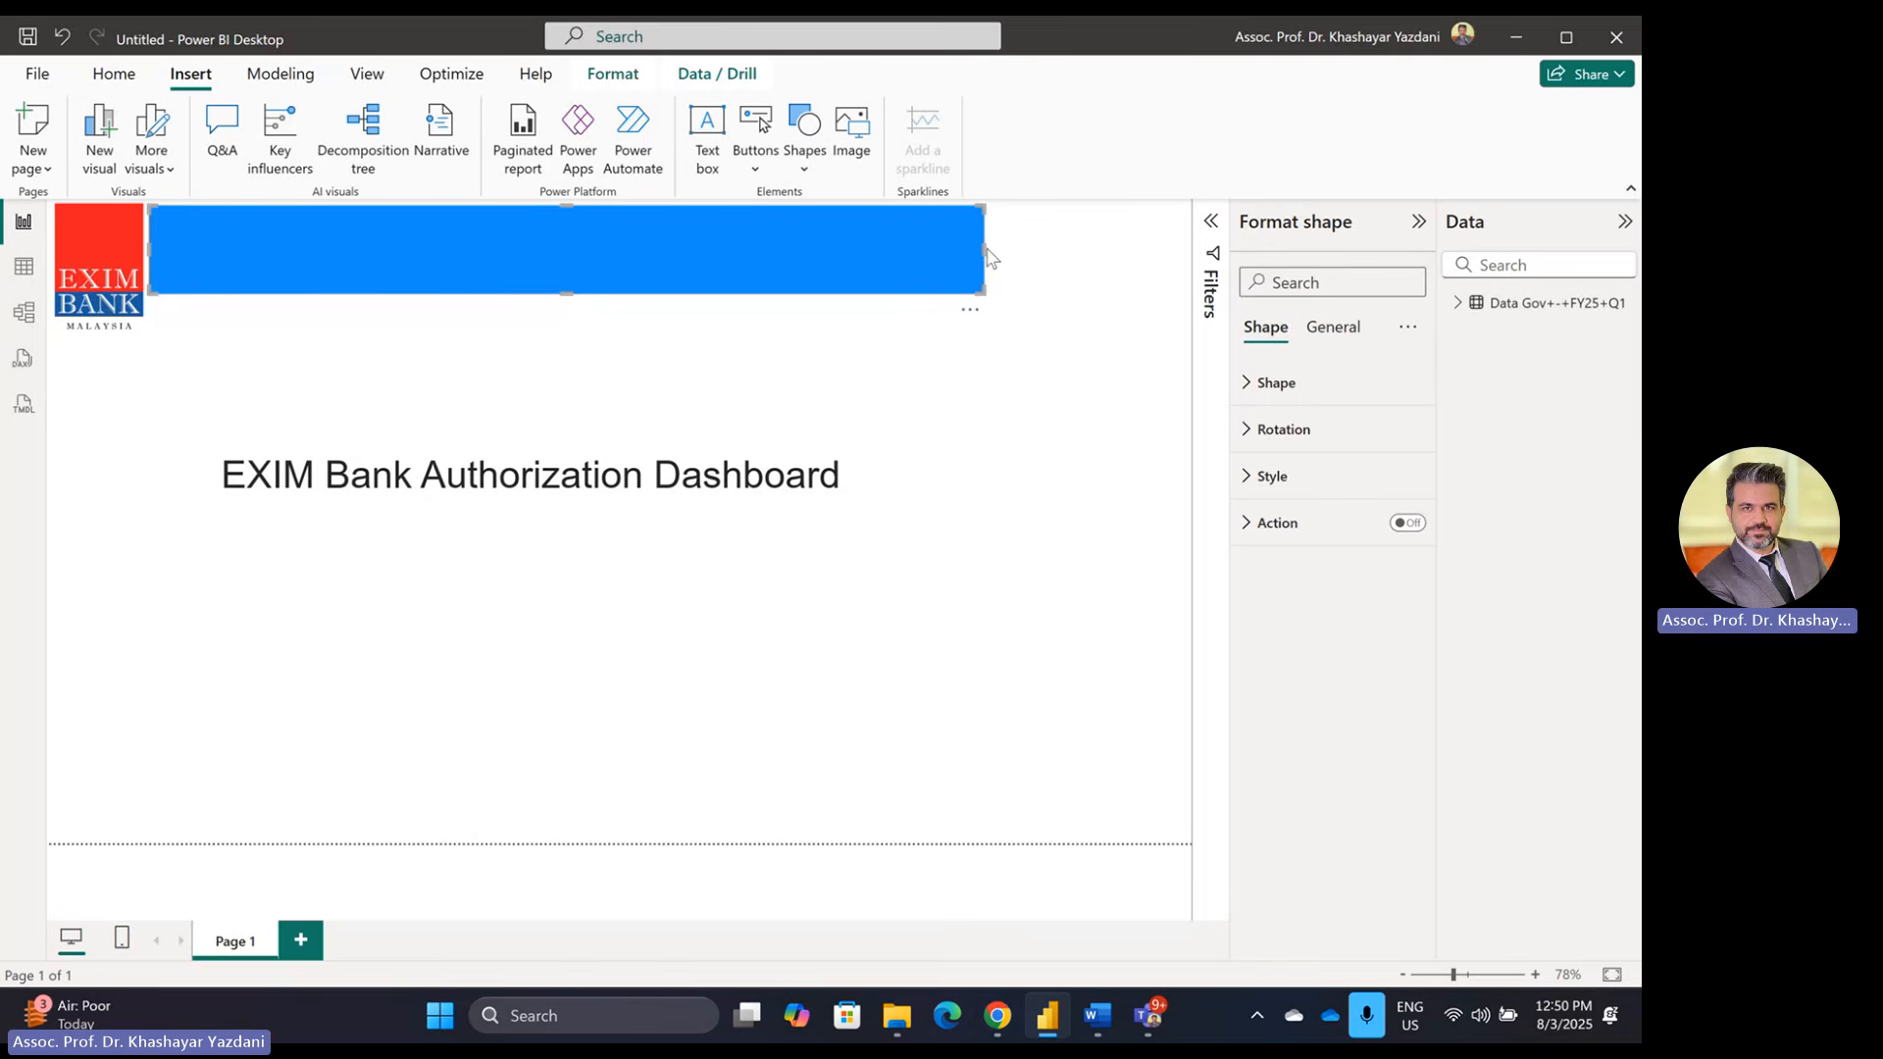
left_click(975, 248)
left_click_drag(983, 248, 1189, 251)
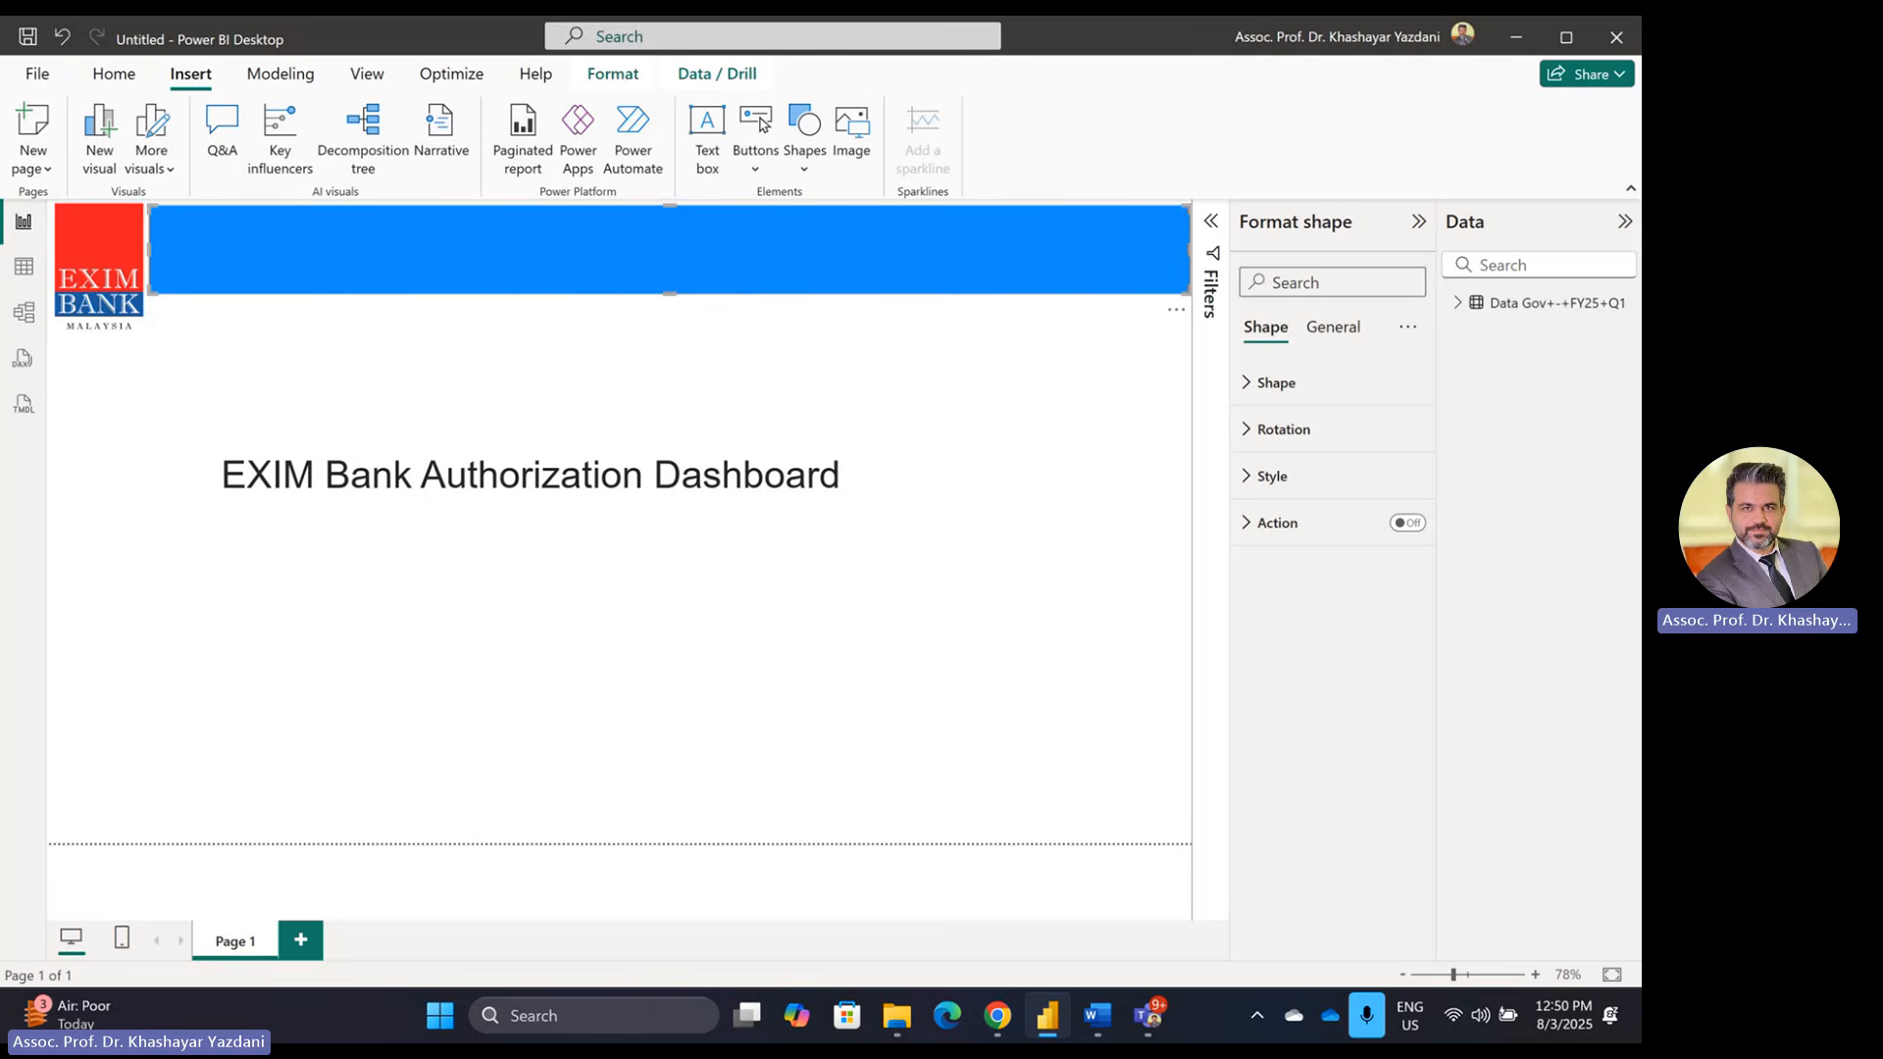
key("alt+Tab")
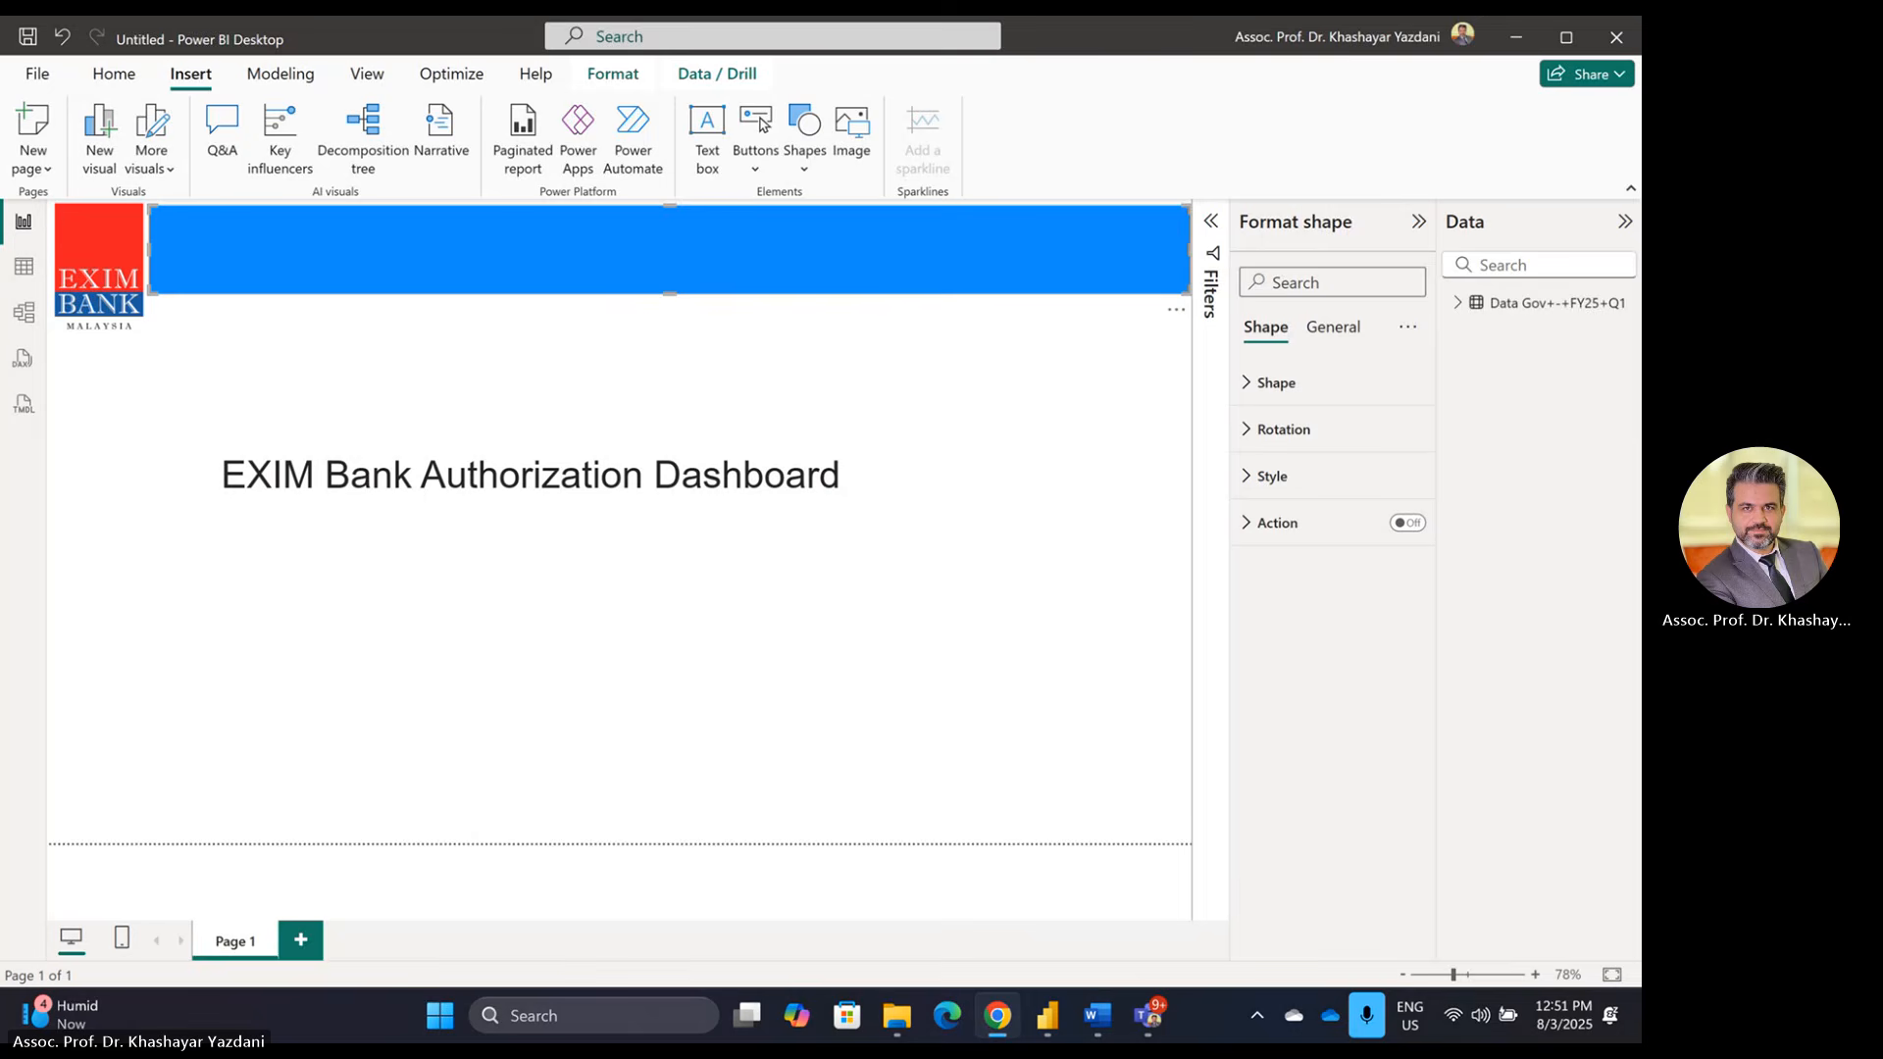
Step: Maximize the imagecolorpicker.com browser window on its pick-from-image page
left_click_drag(500, 16, 594, 216)
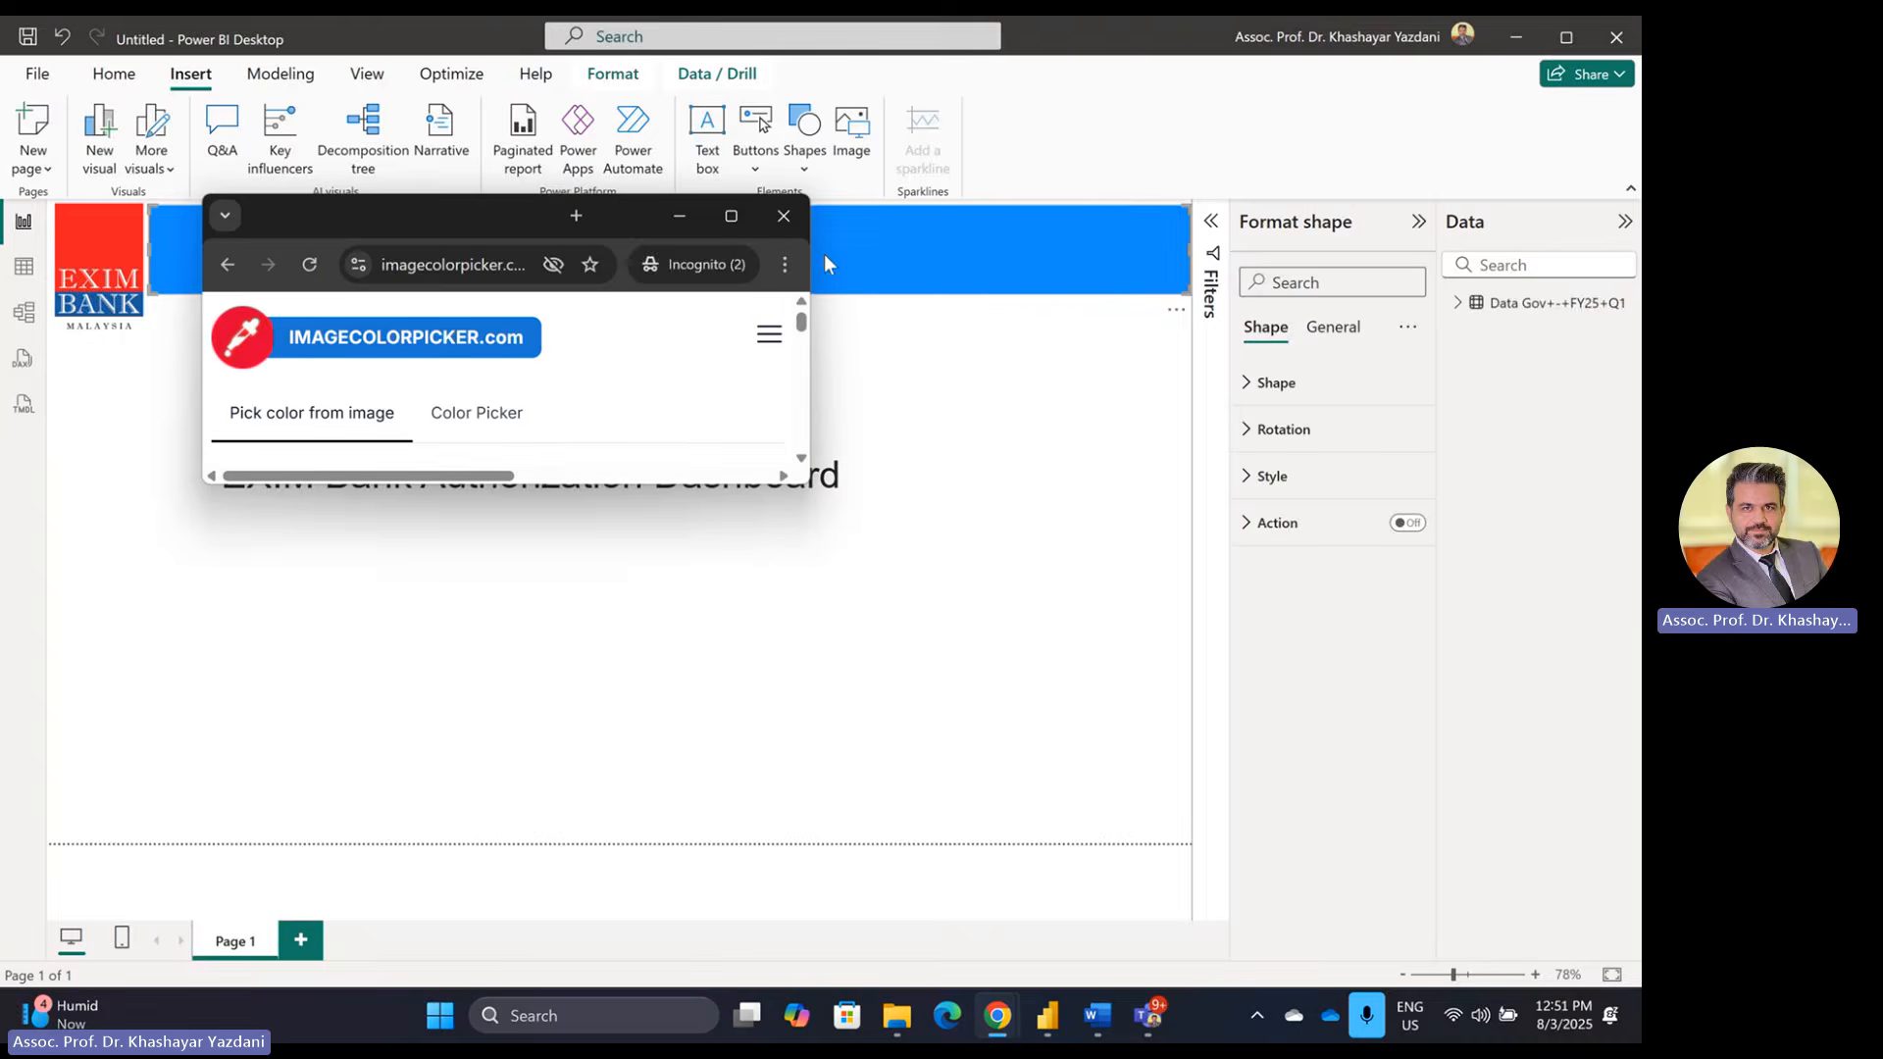
left_click(730, 217)
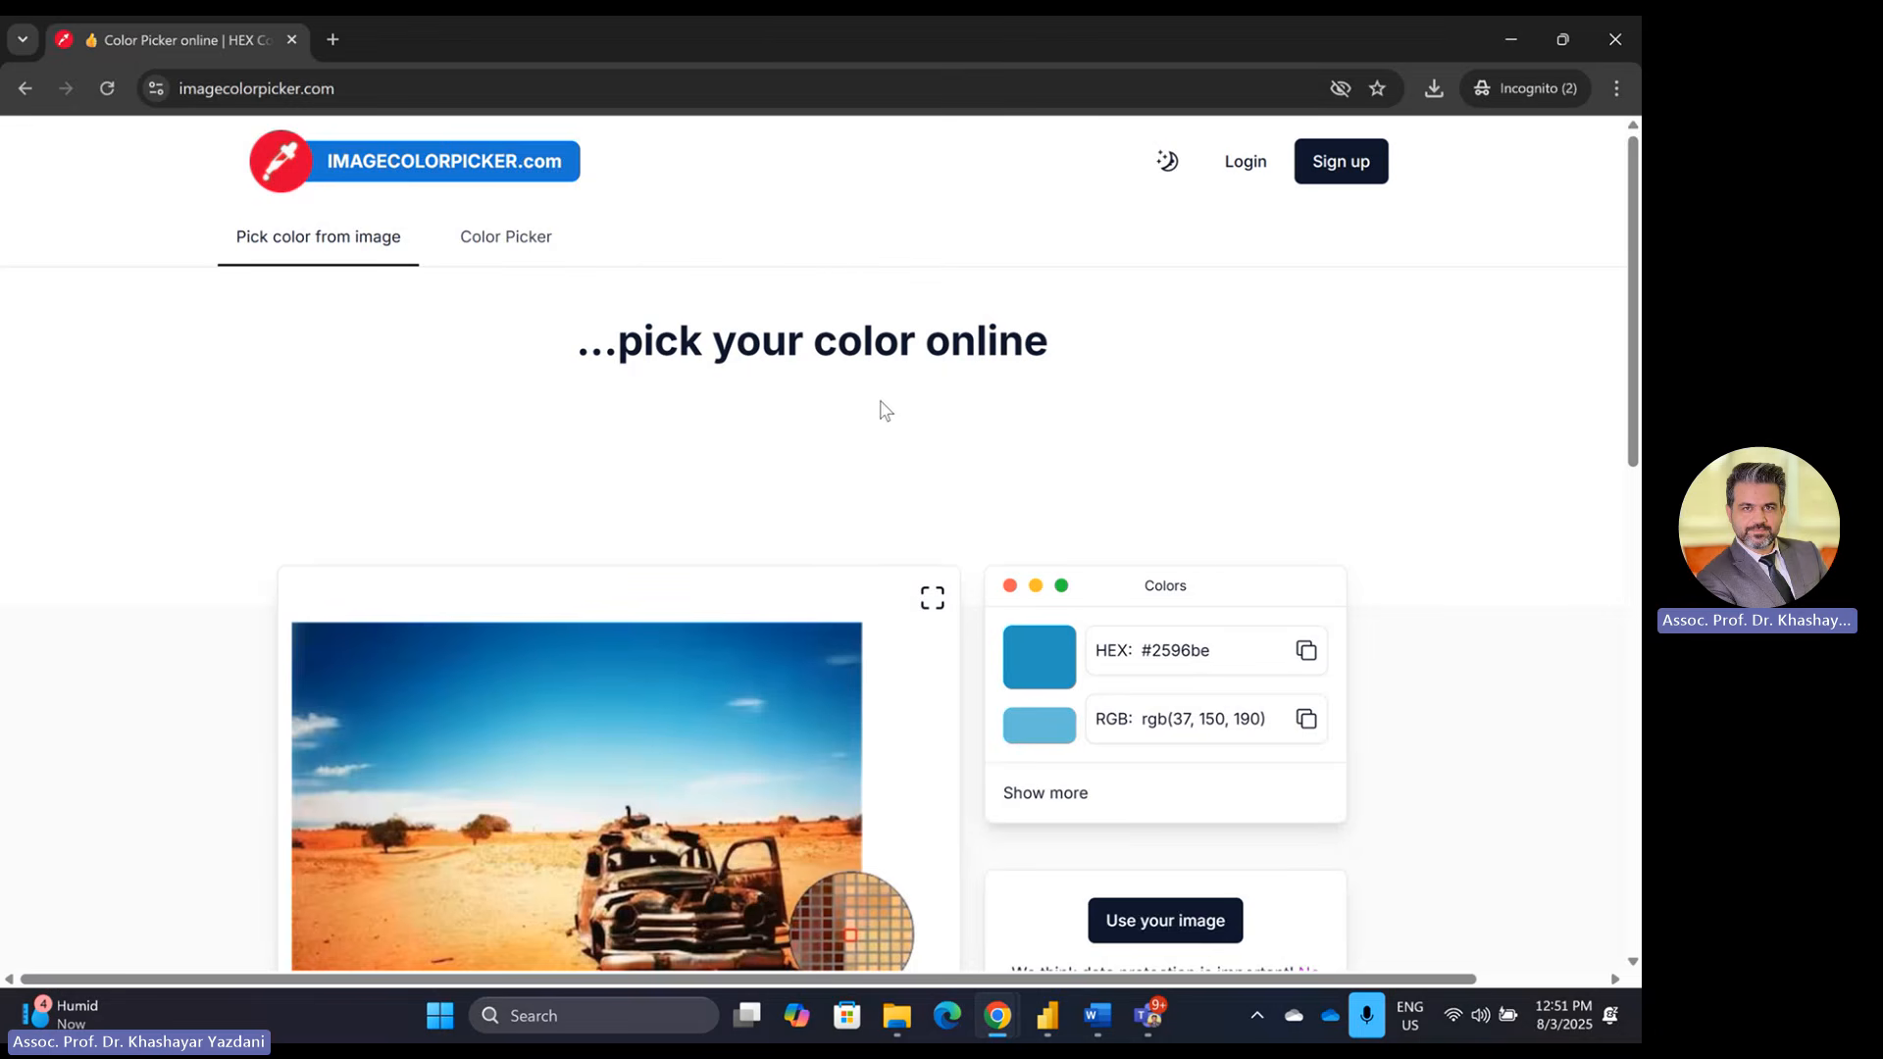
scroll(1010, 403, "down", 3)
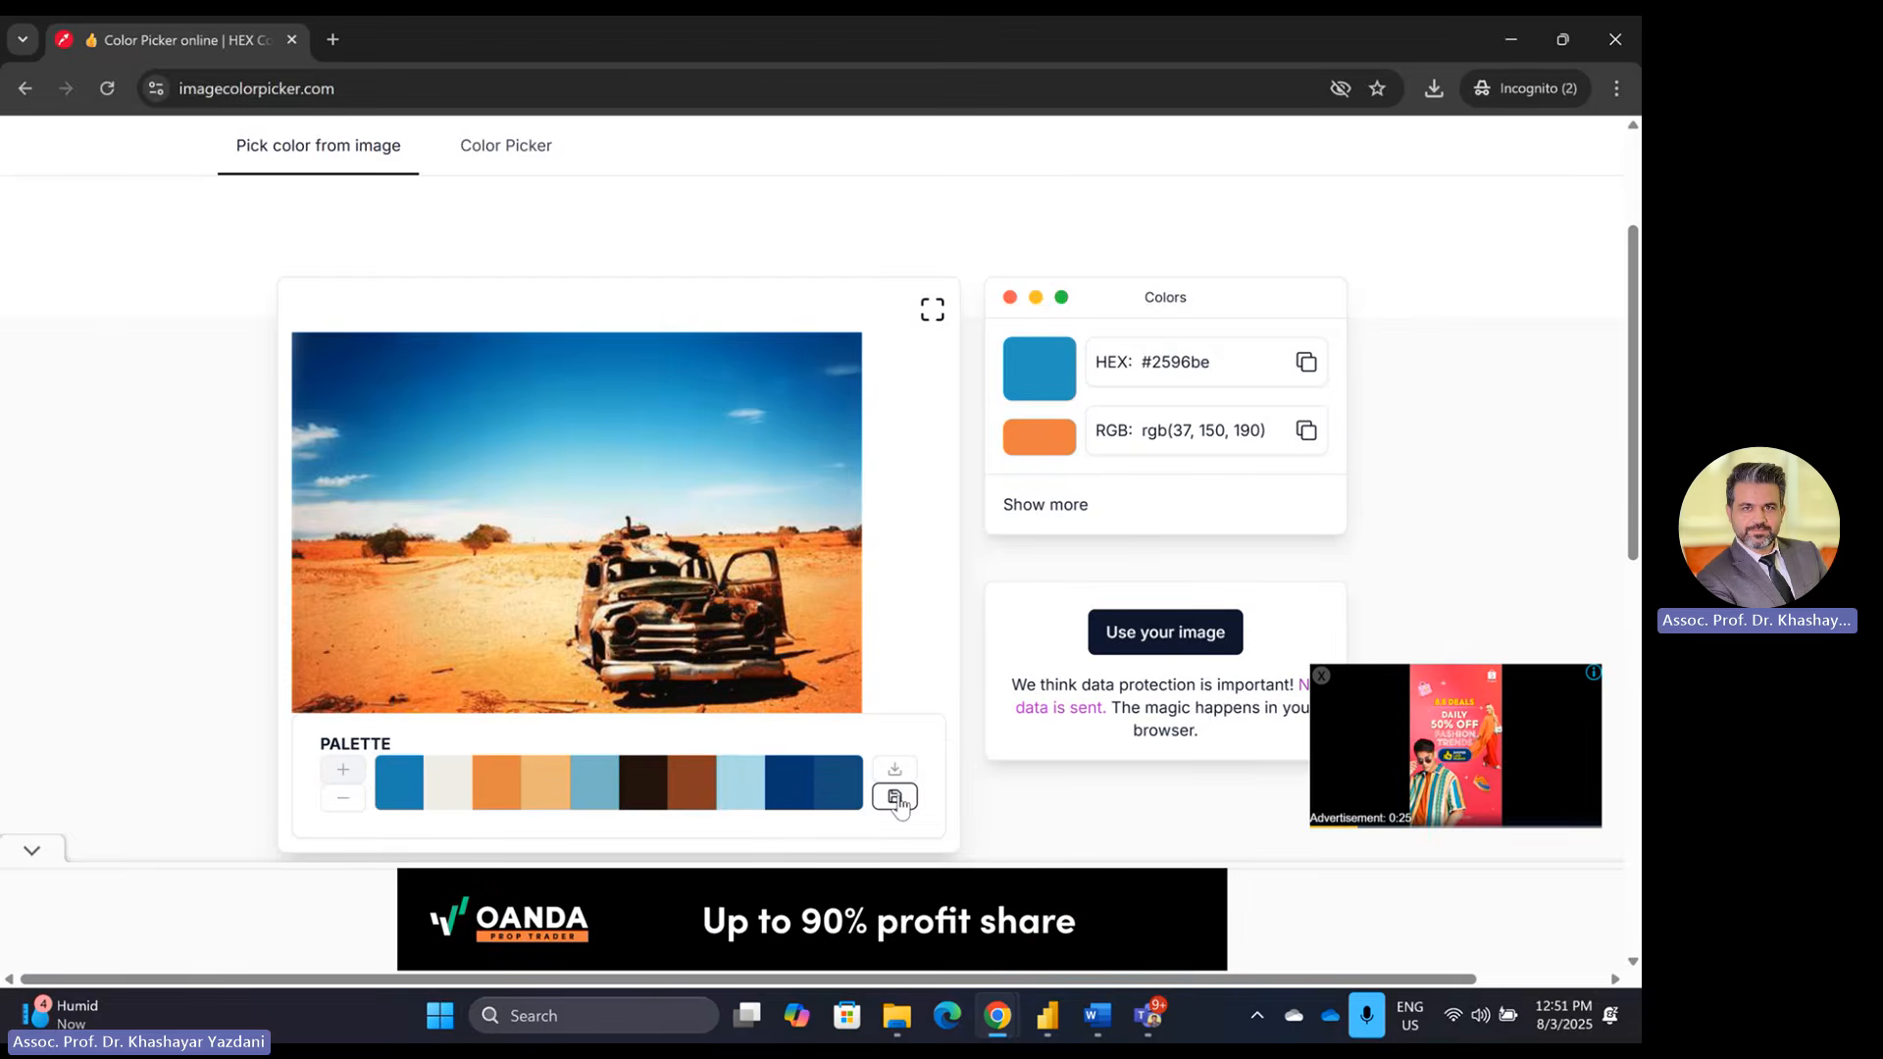
scroll(720, 464, "up", 3)
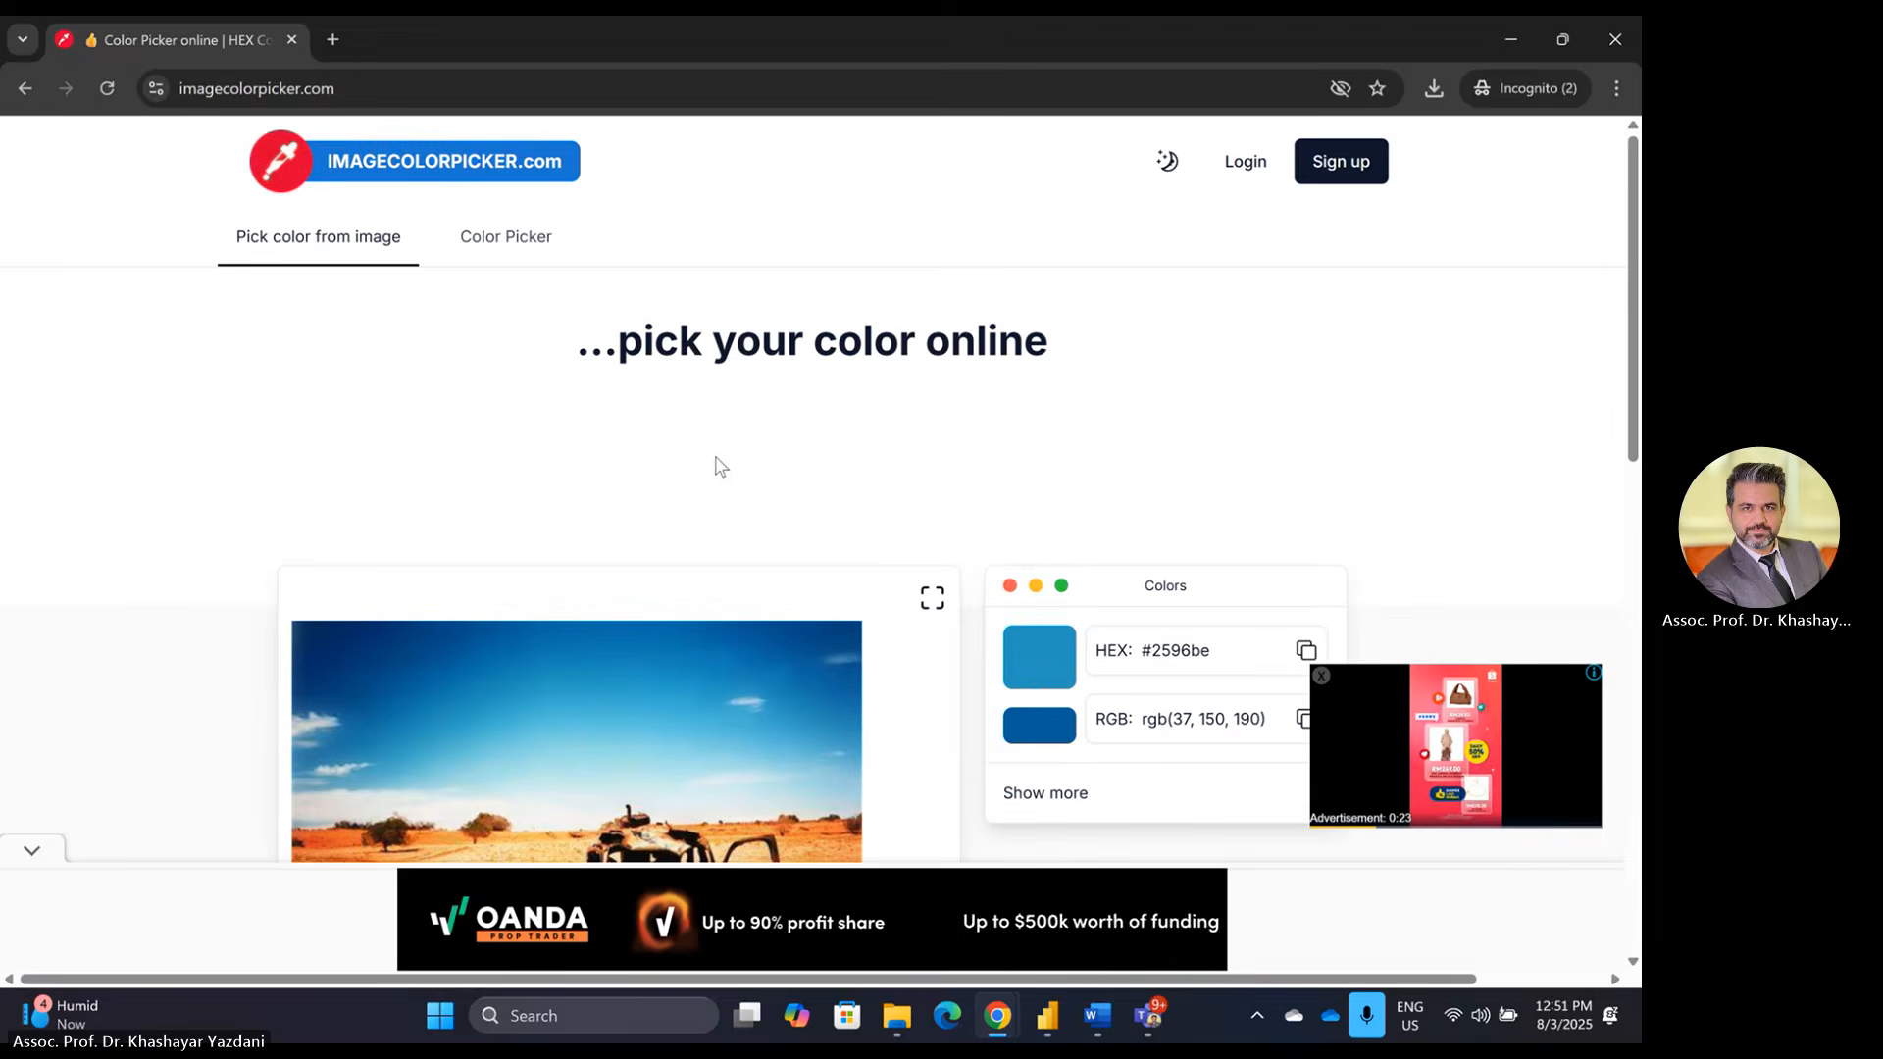
left_click(492, 245)
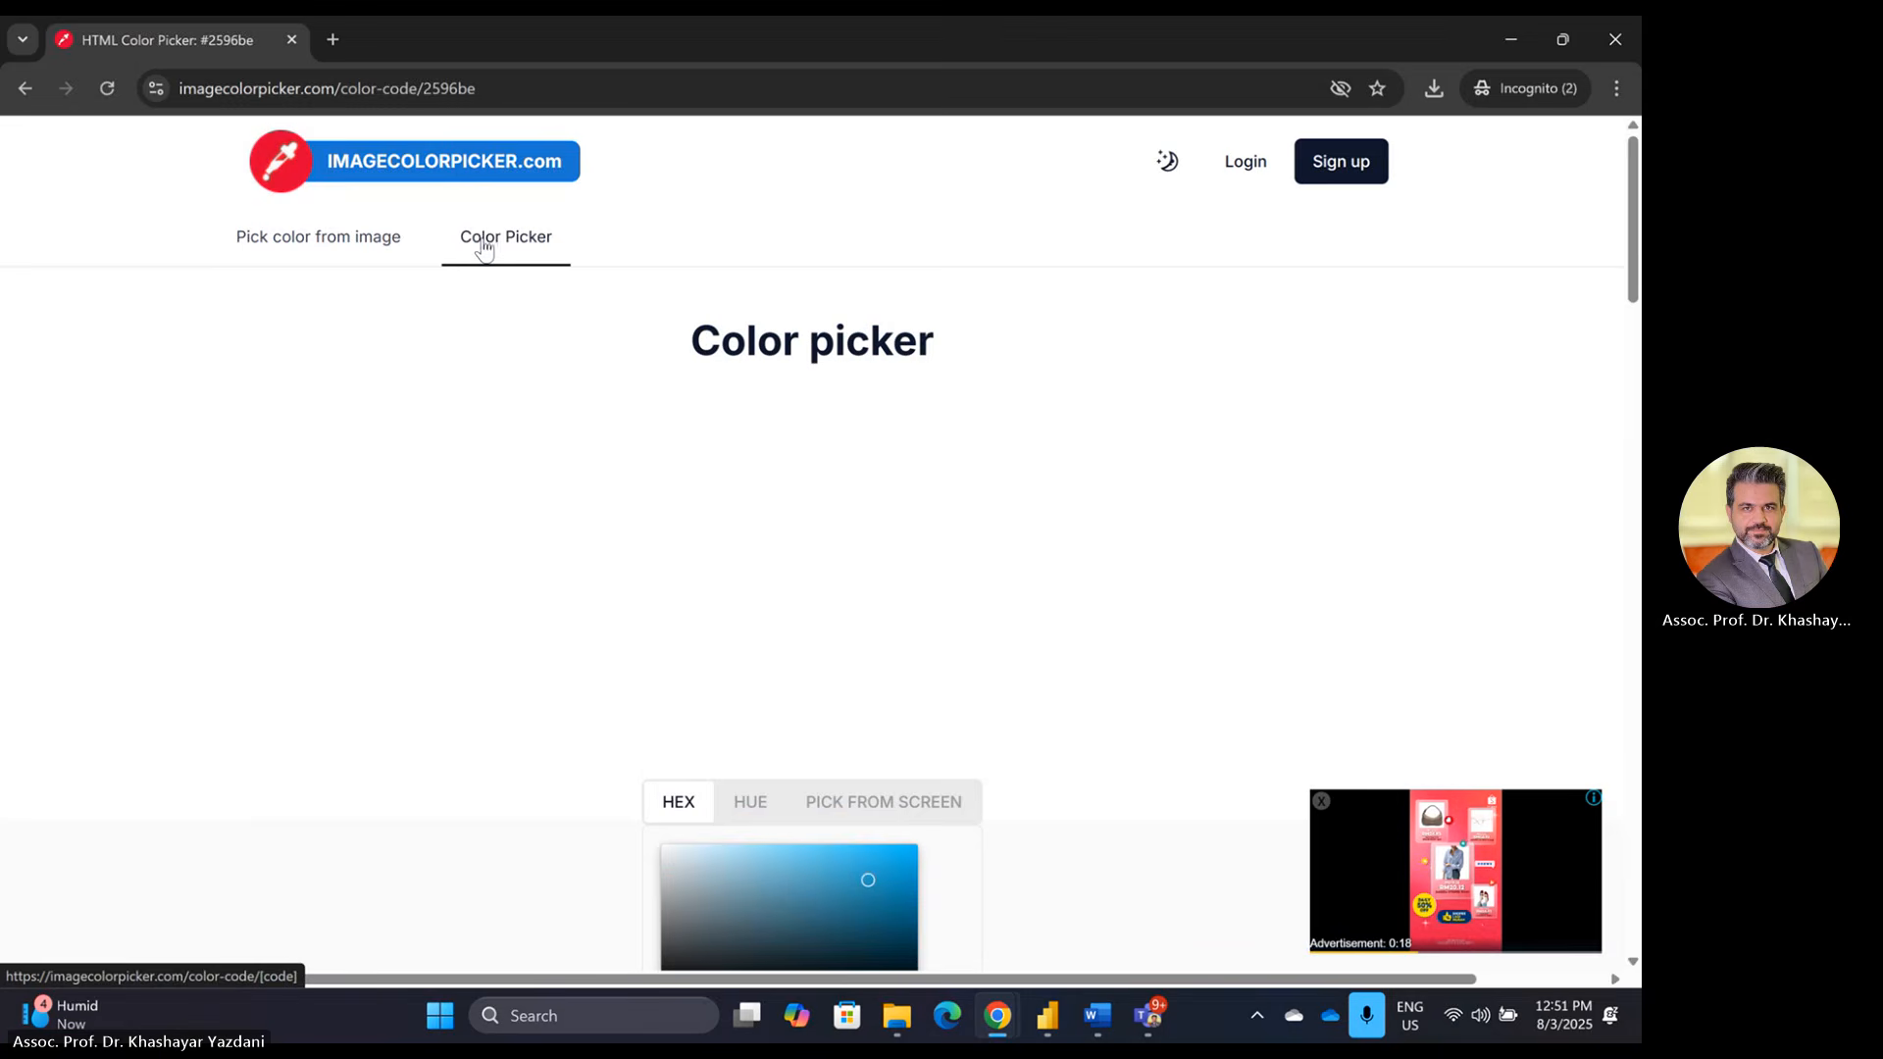
left_click(355, 251)
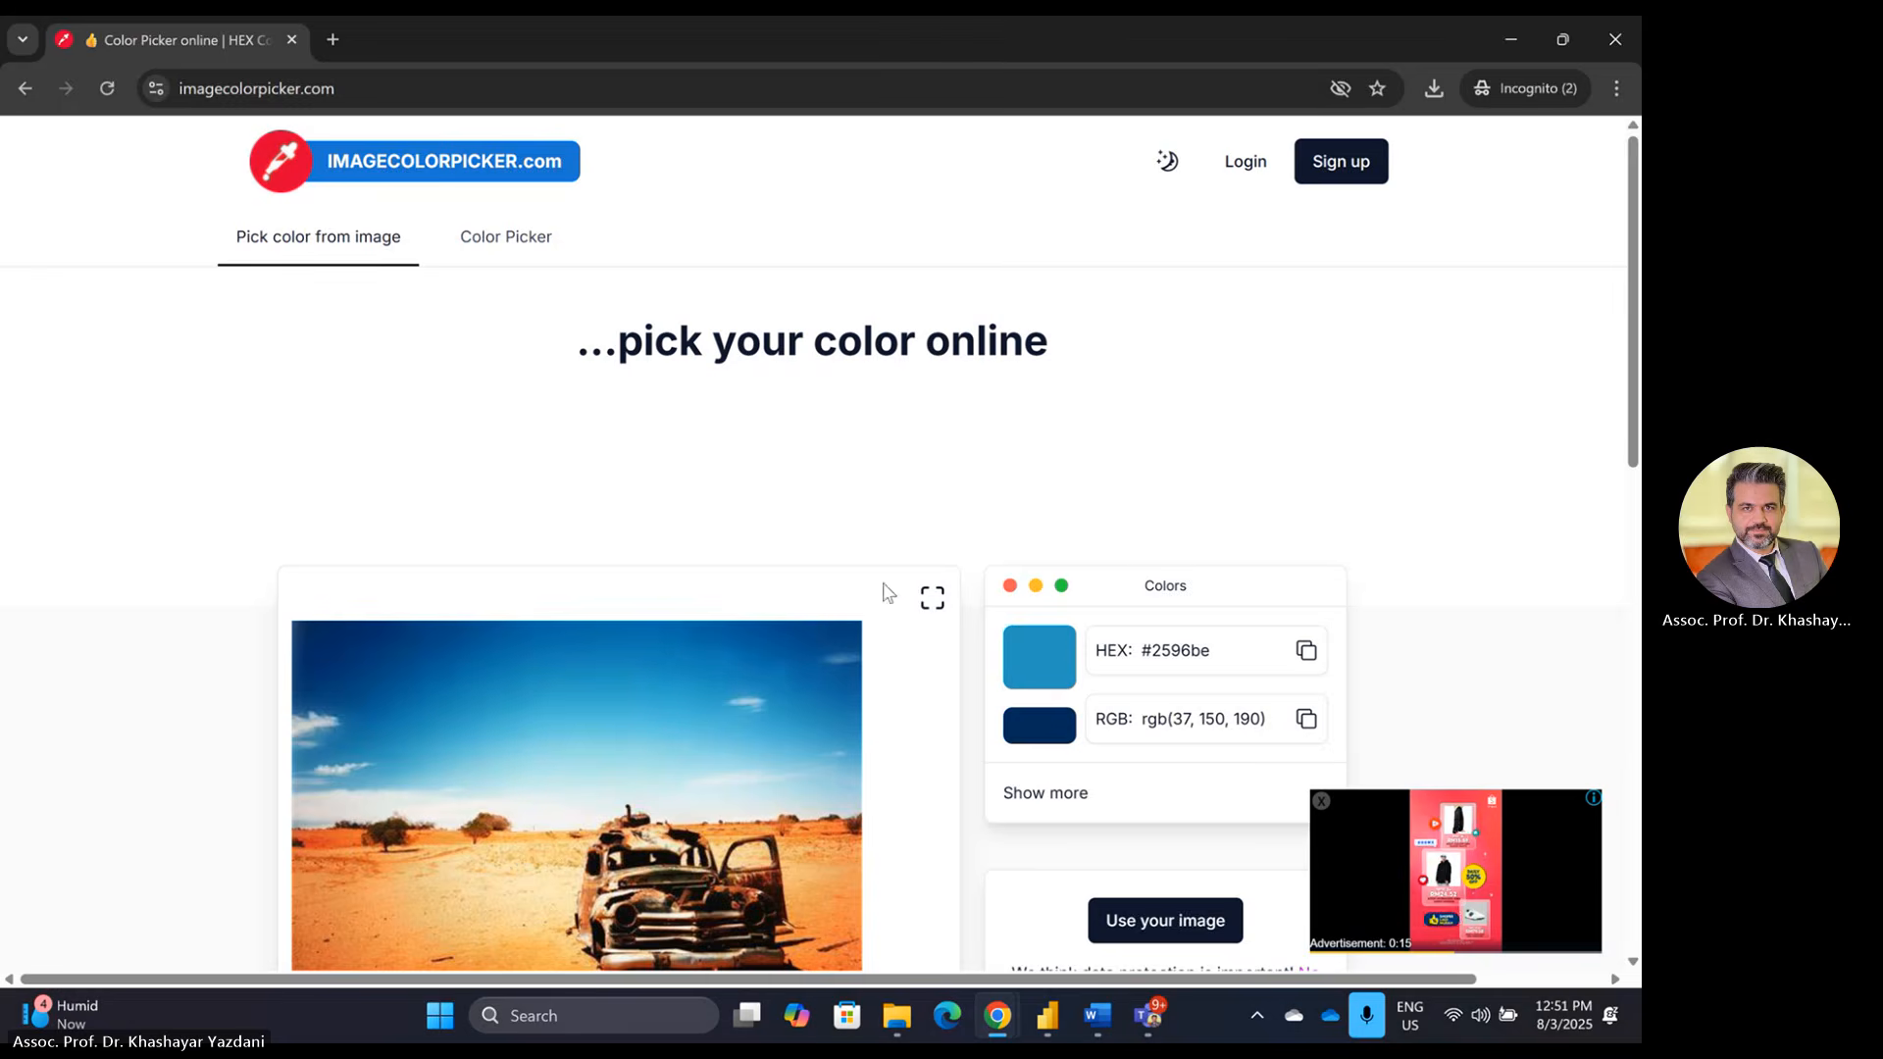
scroll(1275, 525, "down", 2)
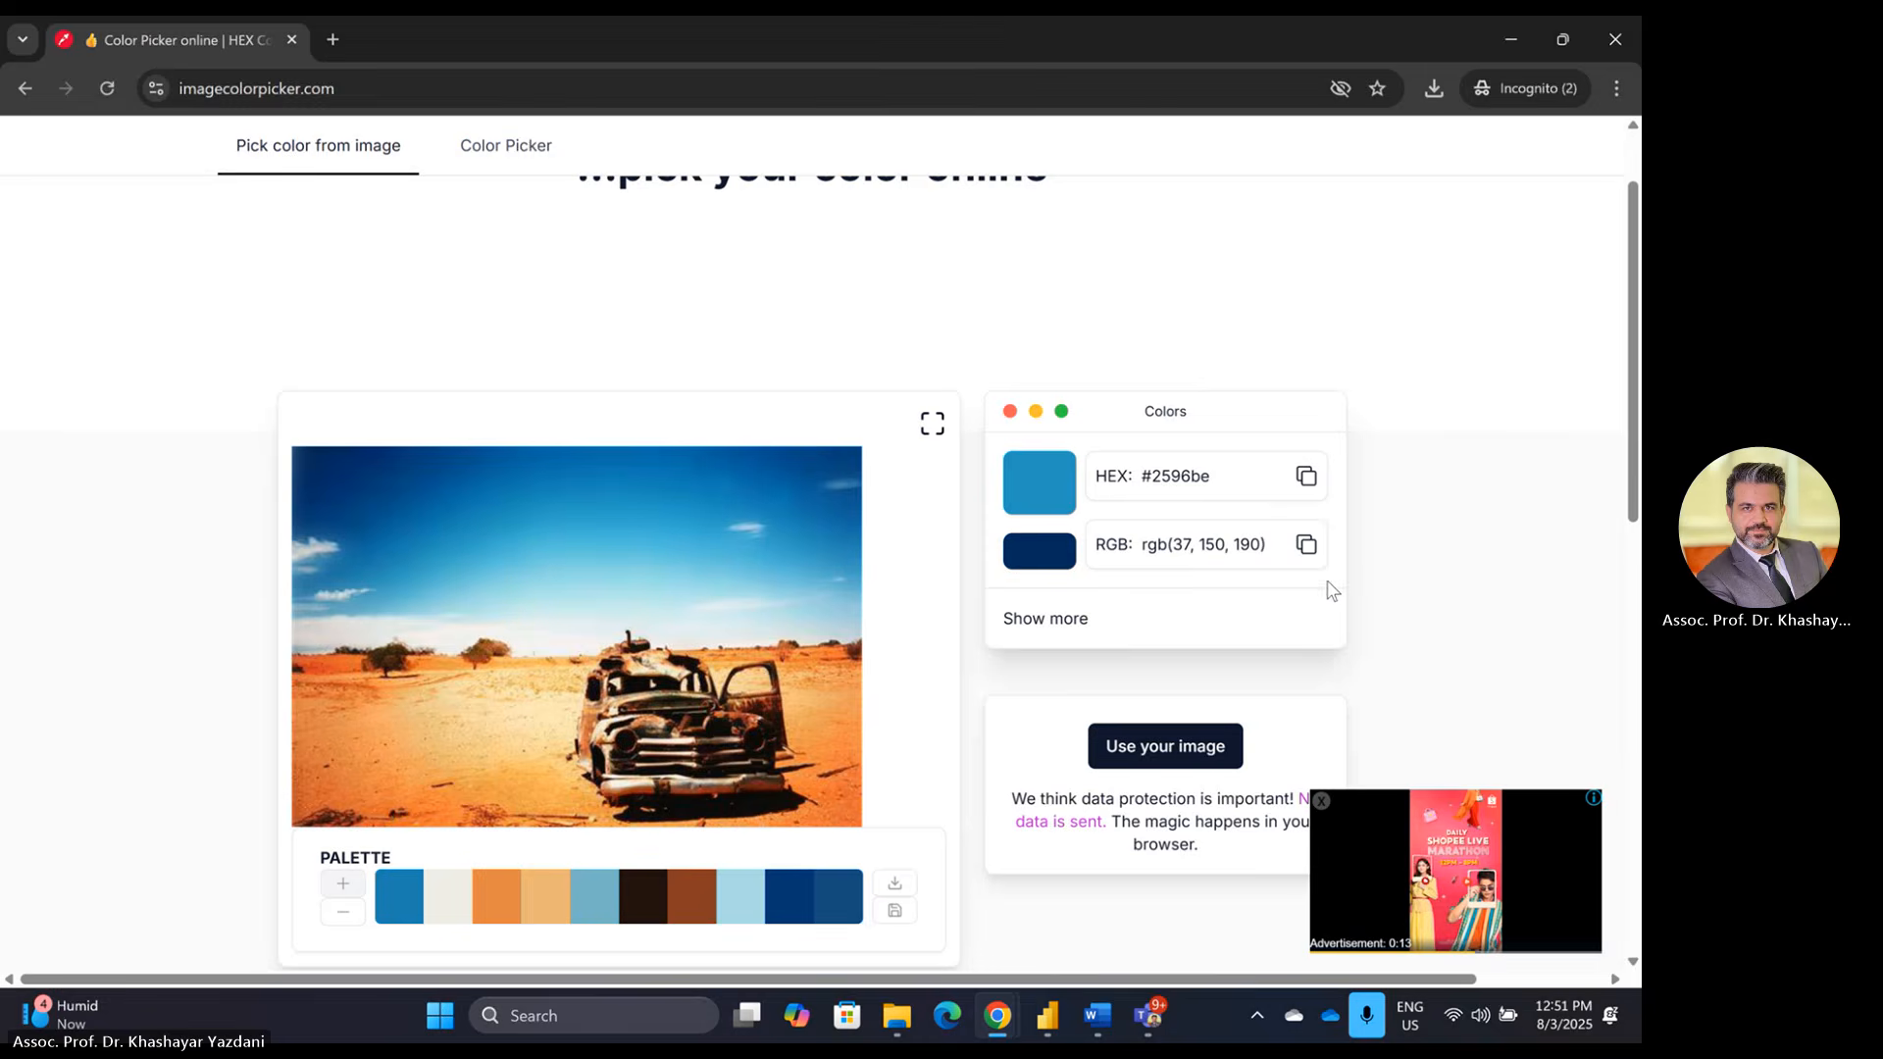
Step: Upload the logo, sample its red, and select the HEX code #ed1c24
left_click(1194, 760)
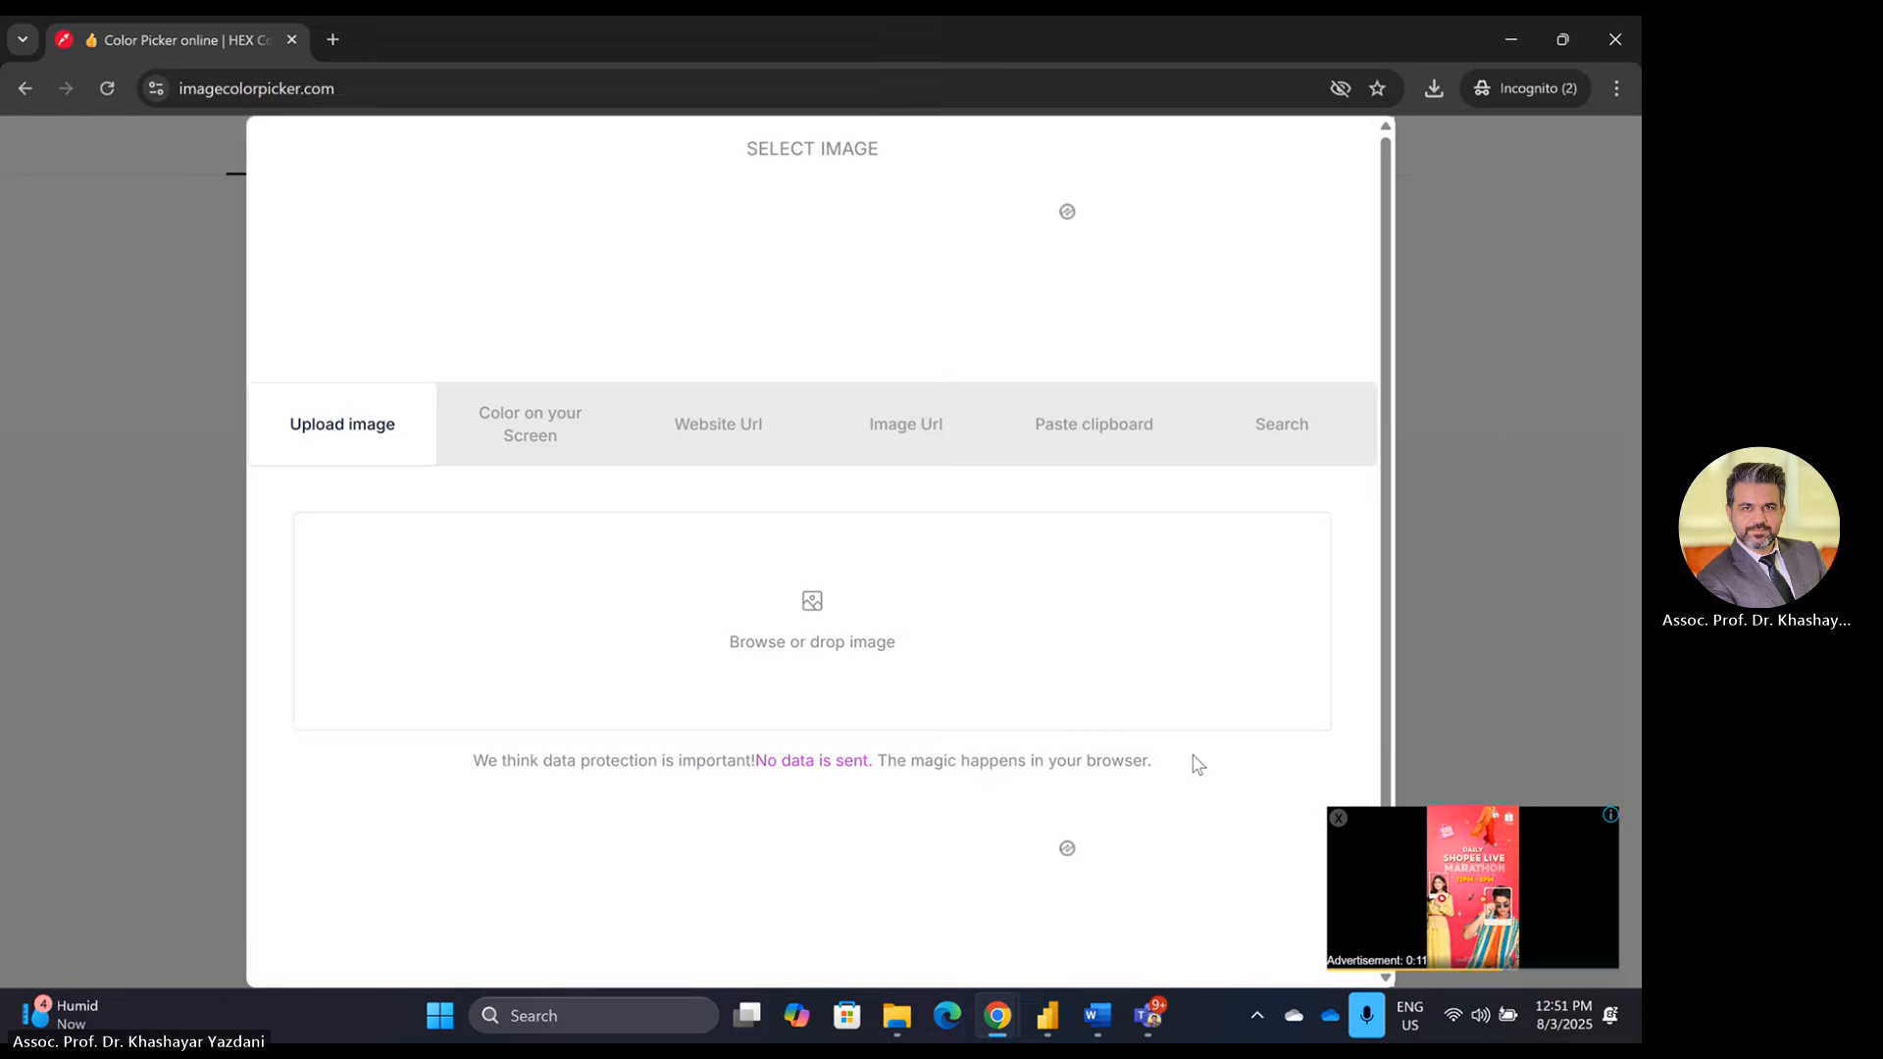
left_click(812, 606)
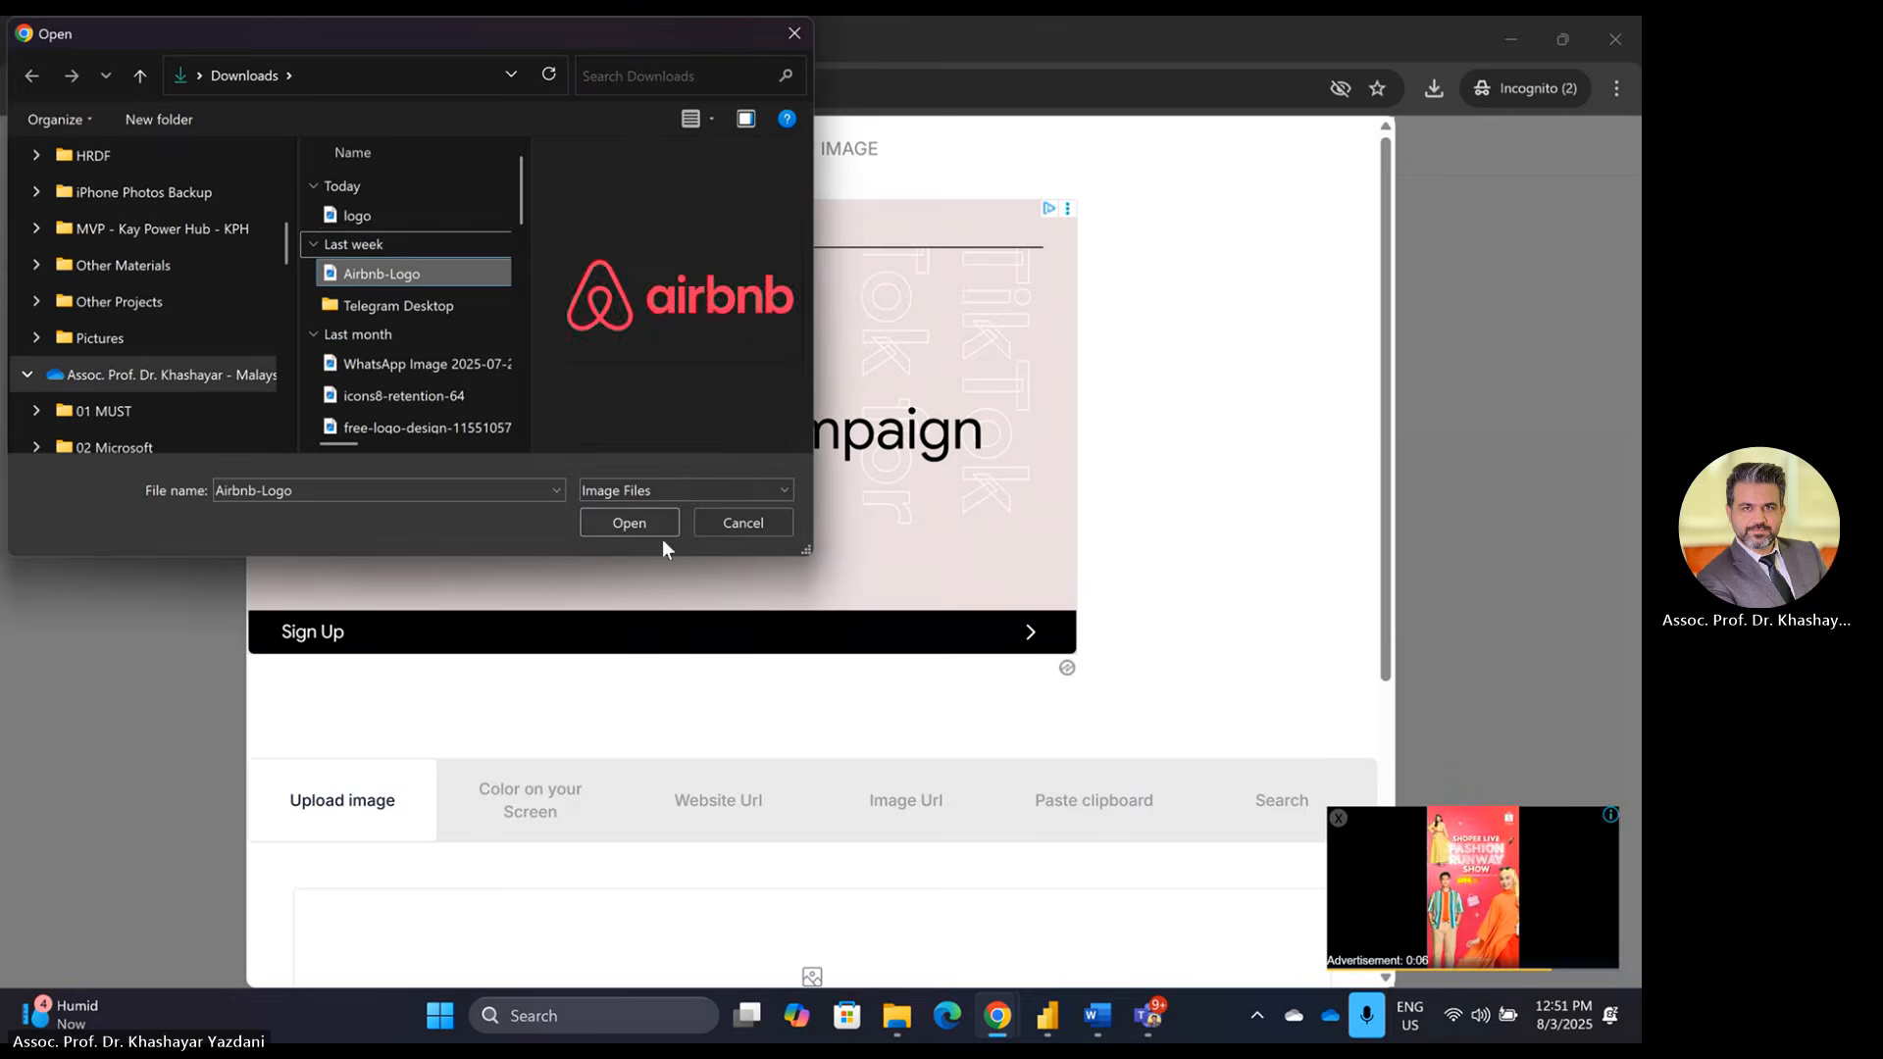
left_click(361, 215)
left_click(635, 531)
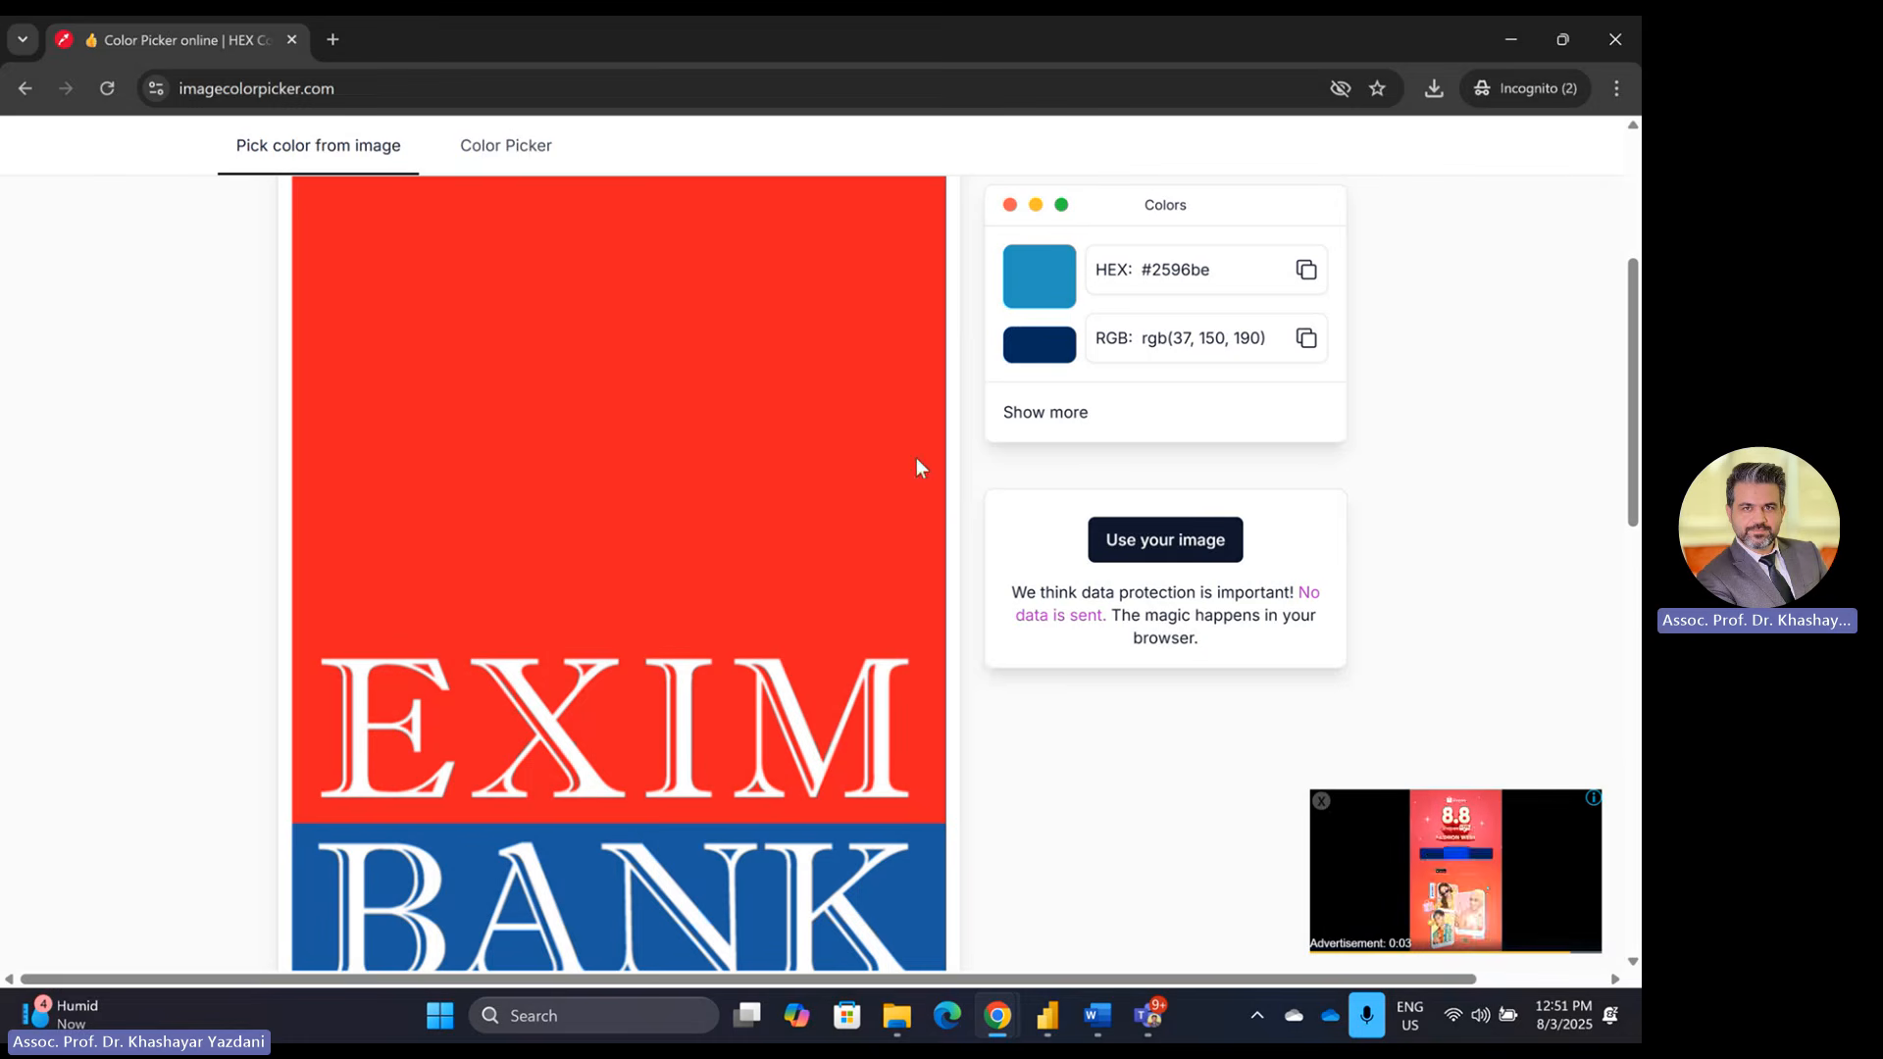
left_click(692, 448)
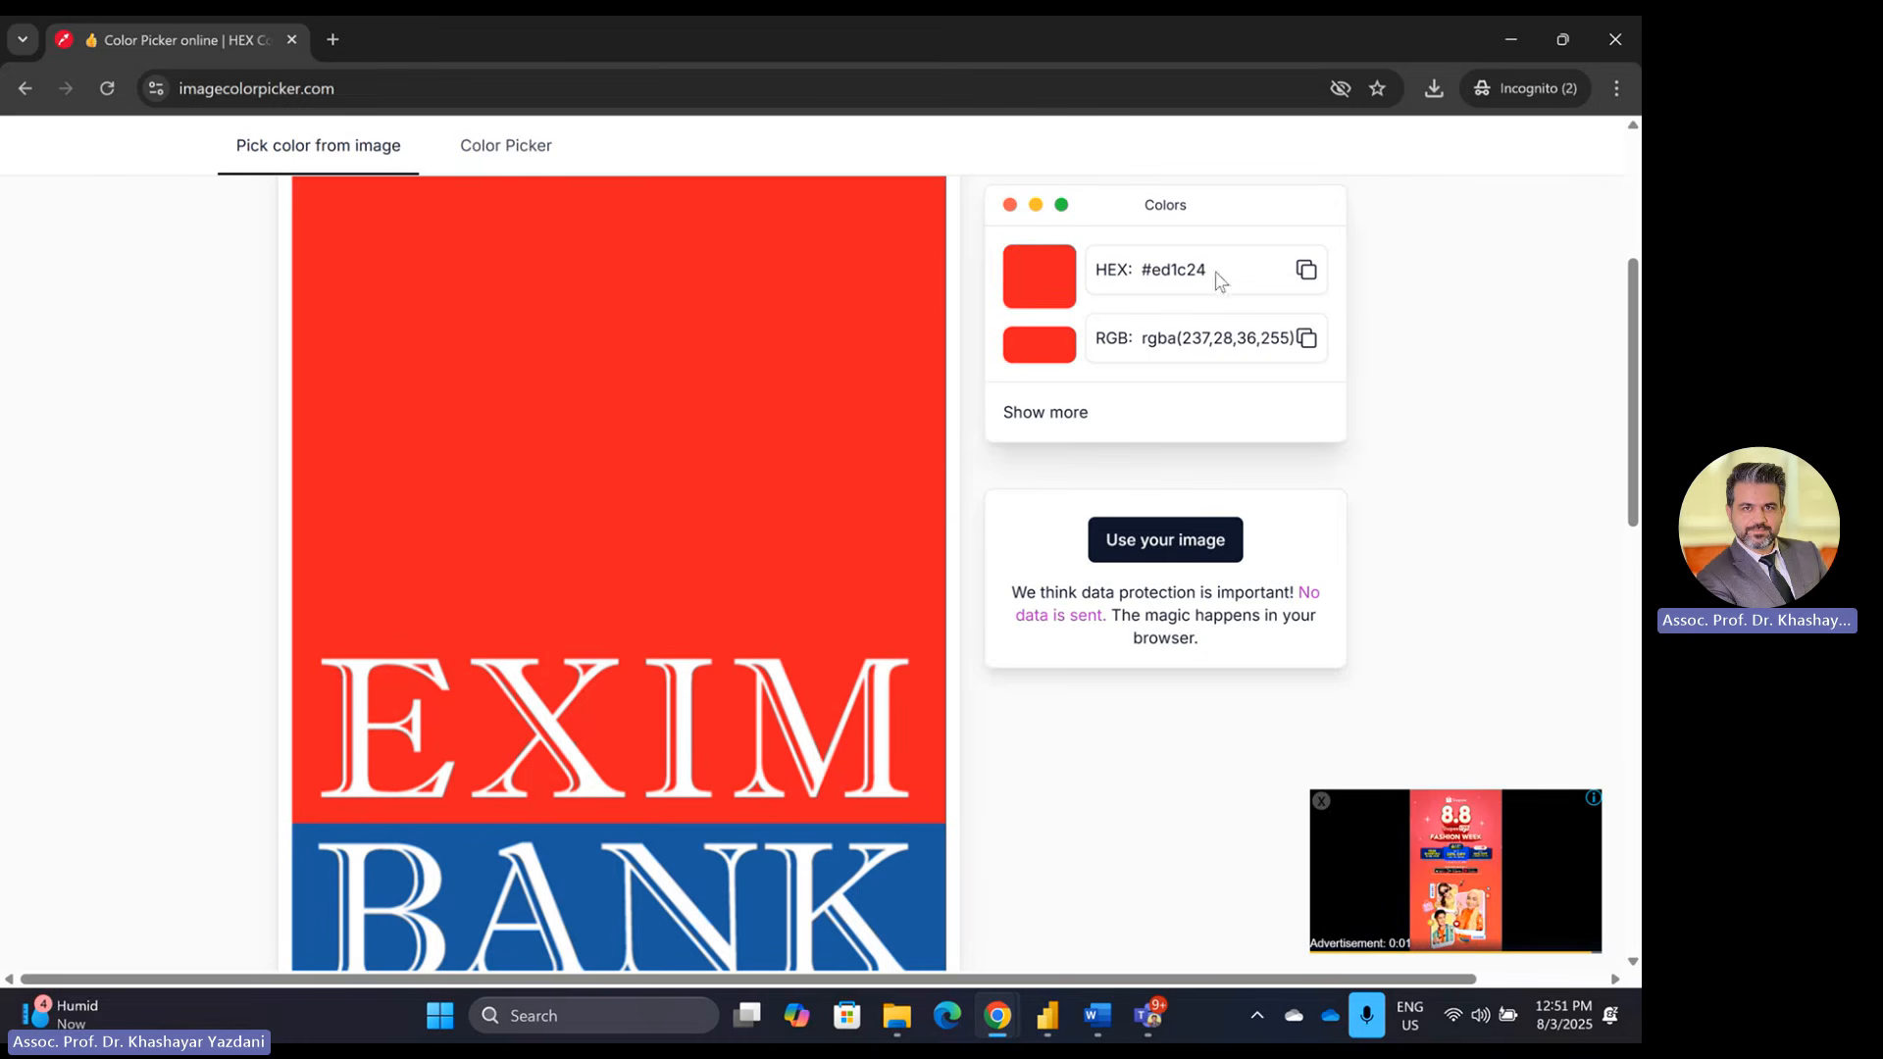
left_click_drag(1206, 265, 1142, 277)
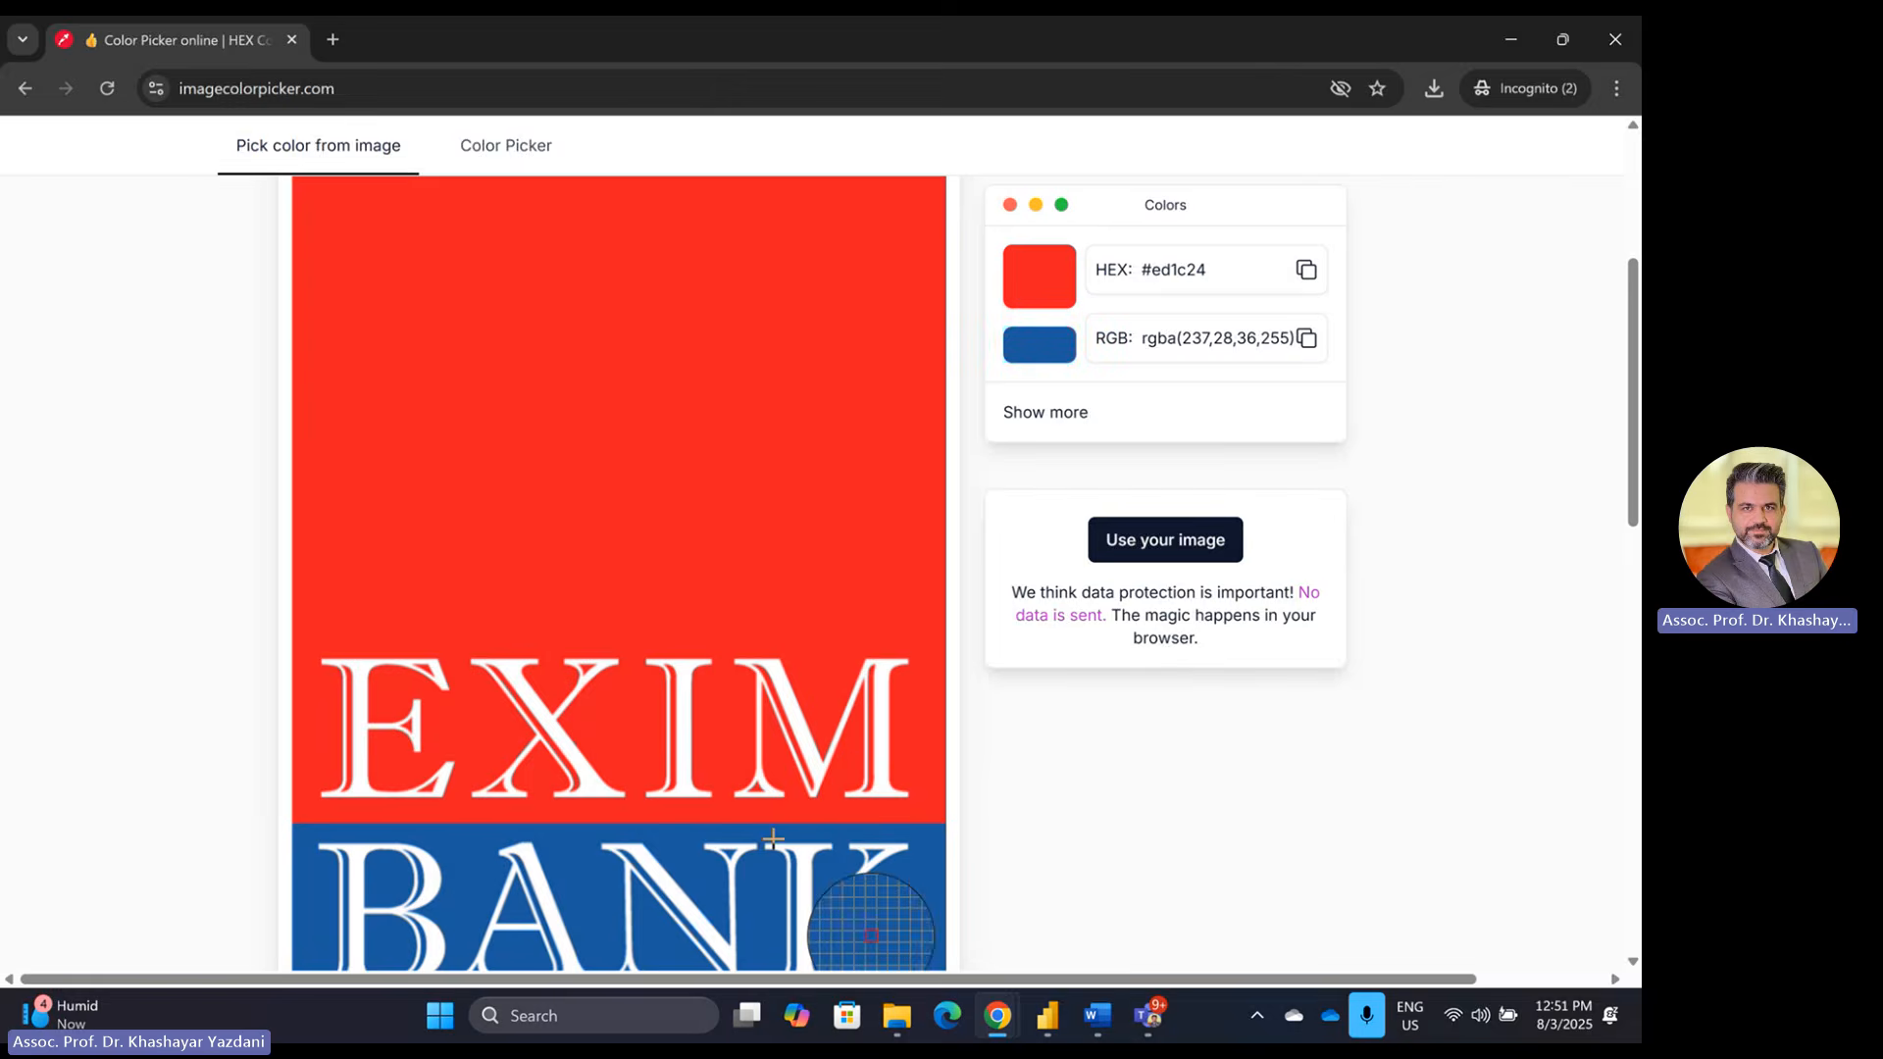
key("alt+Tab")
key("alt+Tab")
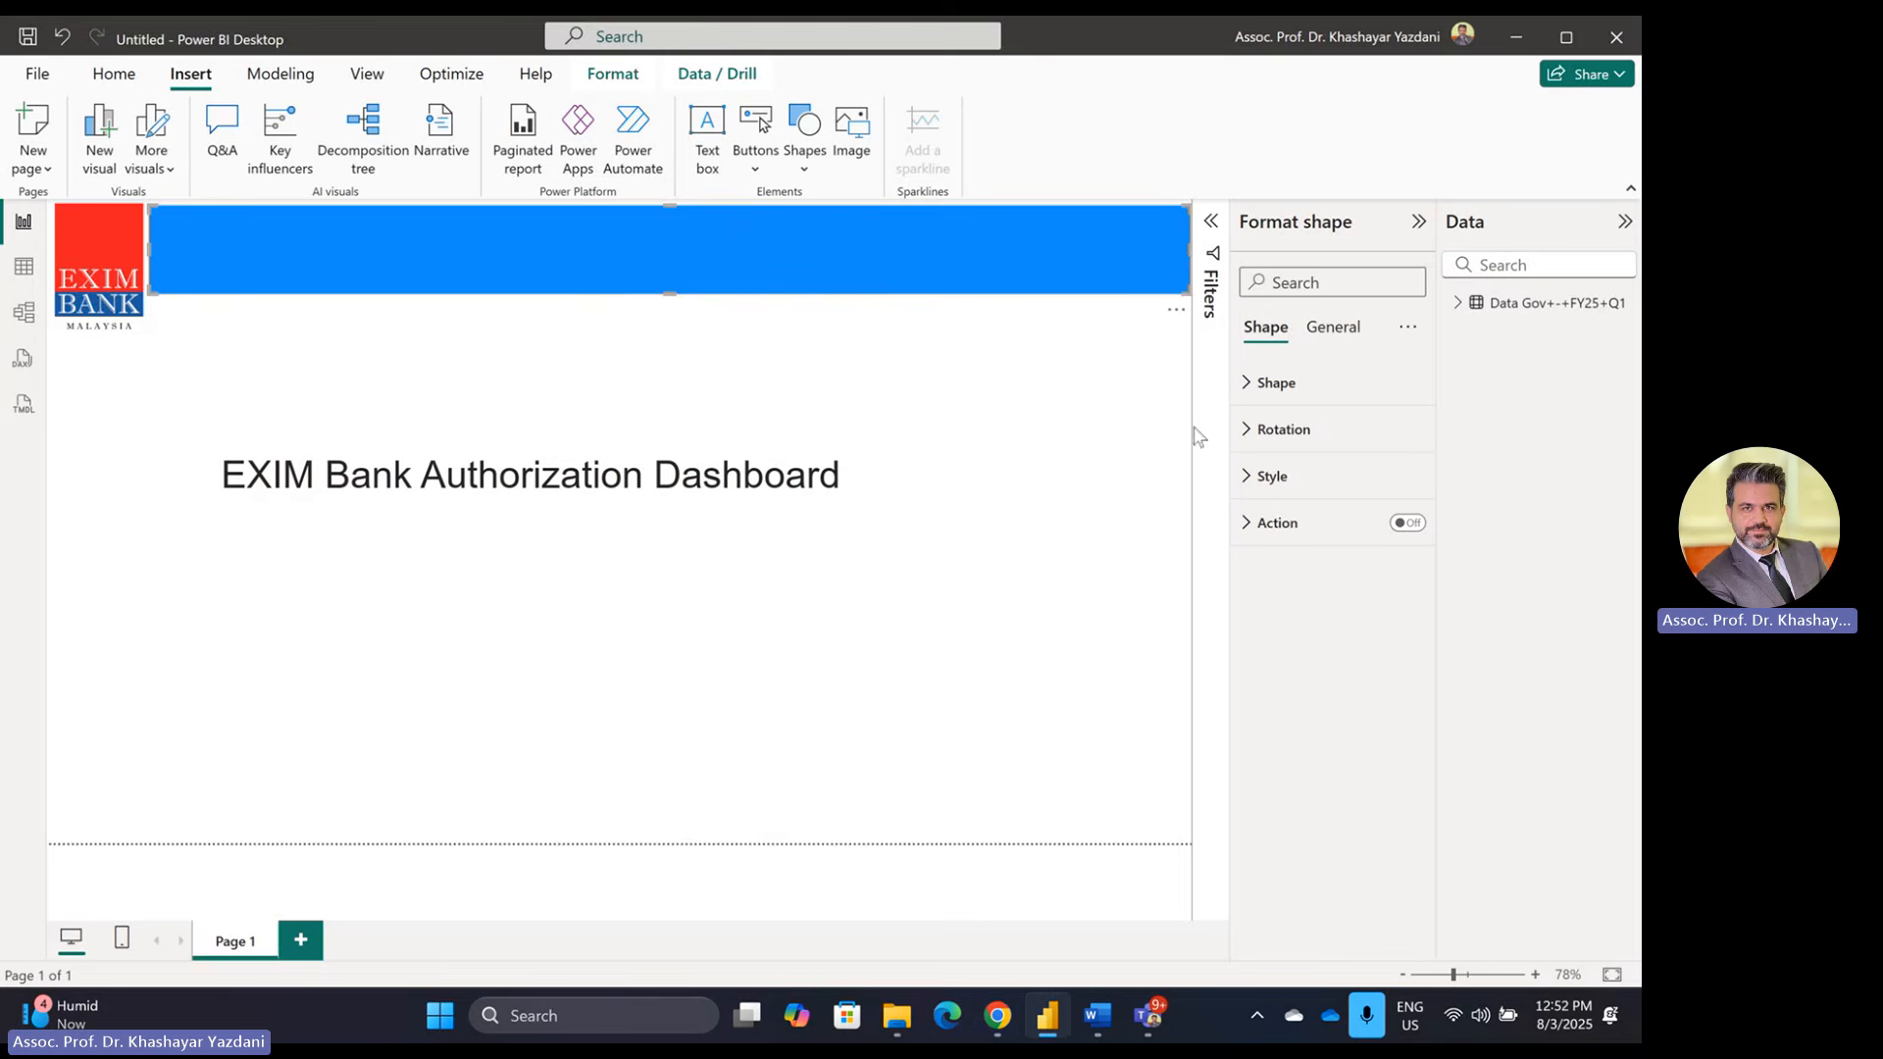
Step: Fill the top header banner with red #ED1C24
left_click(1272, 390)
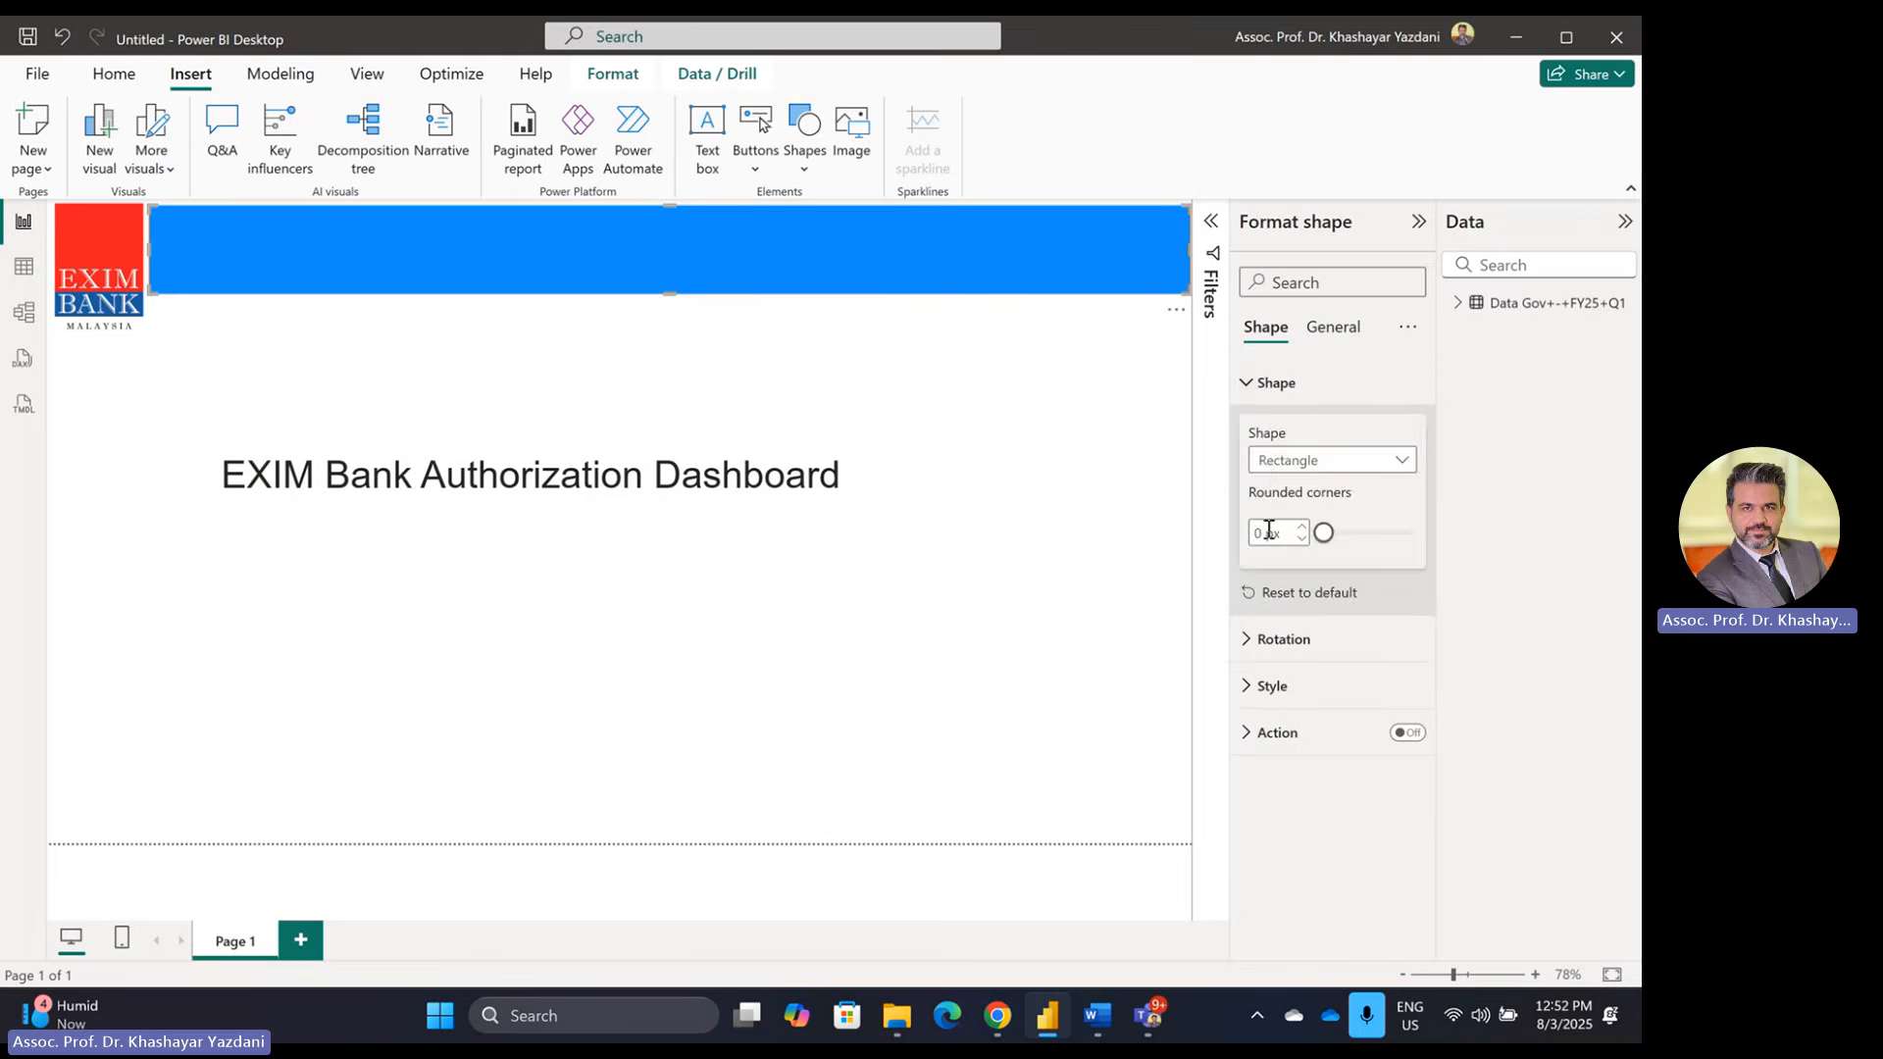
left_click(1263, 384)
left_click(1267, 478)
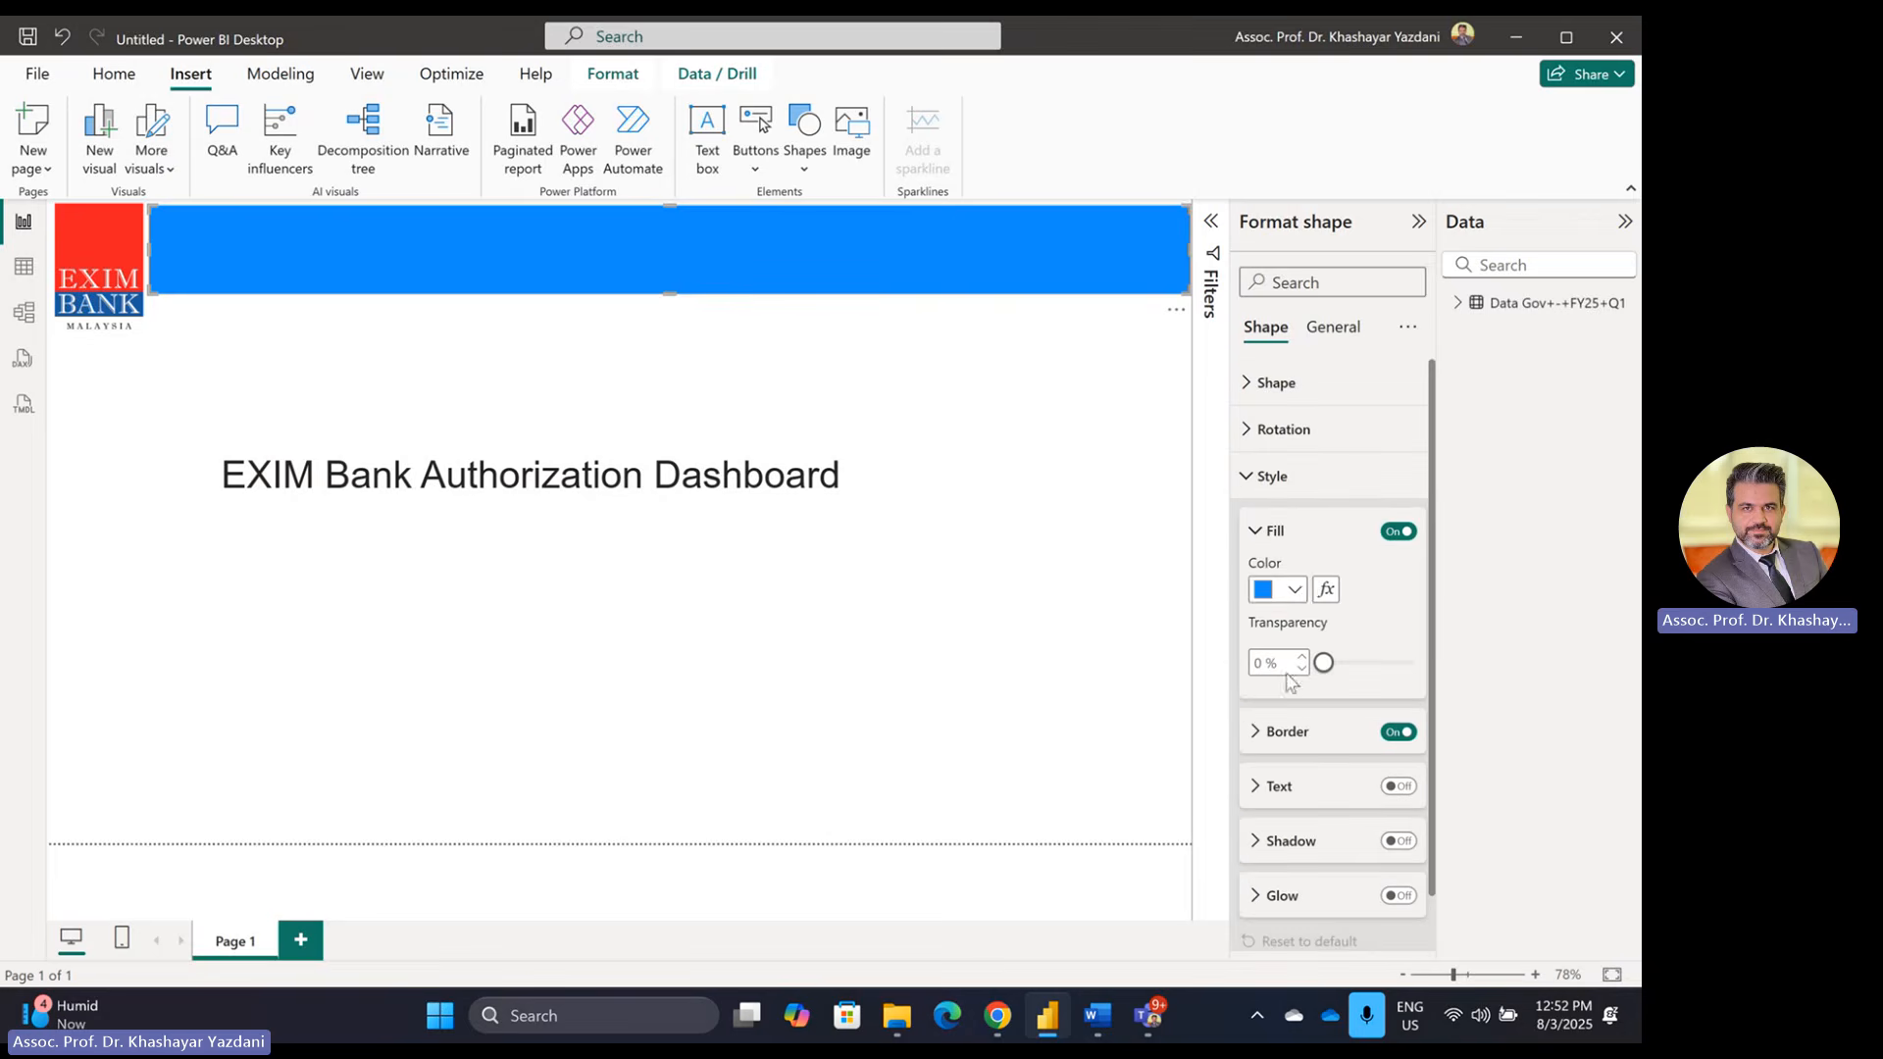
left_click(1294, 589)
left_click(1343, 539)
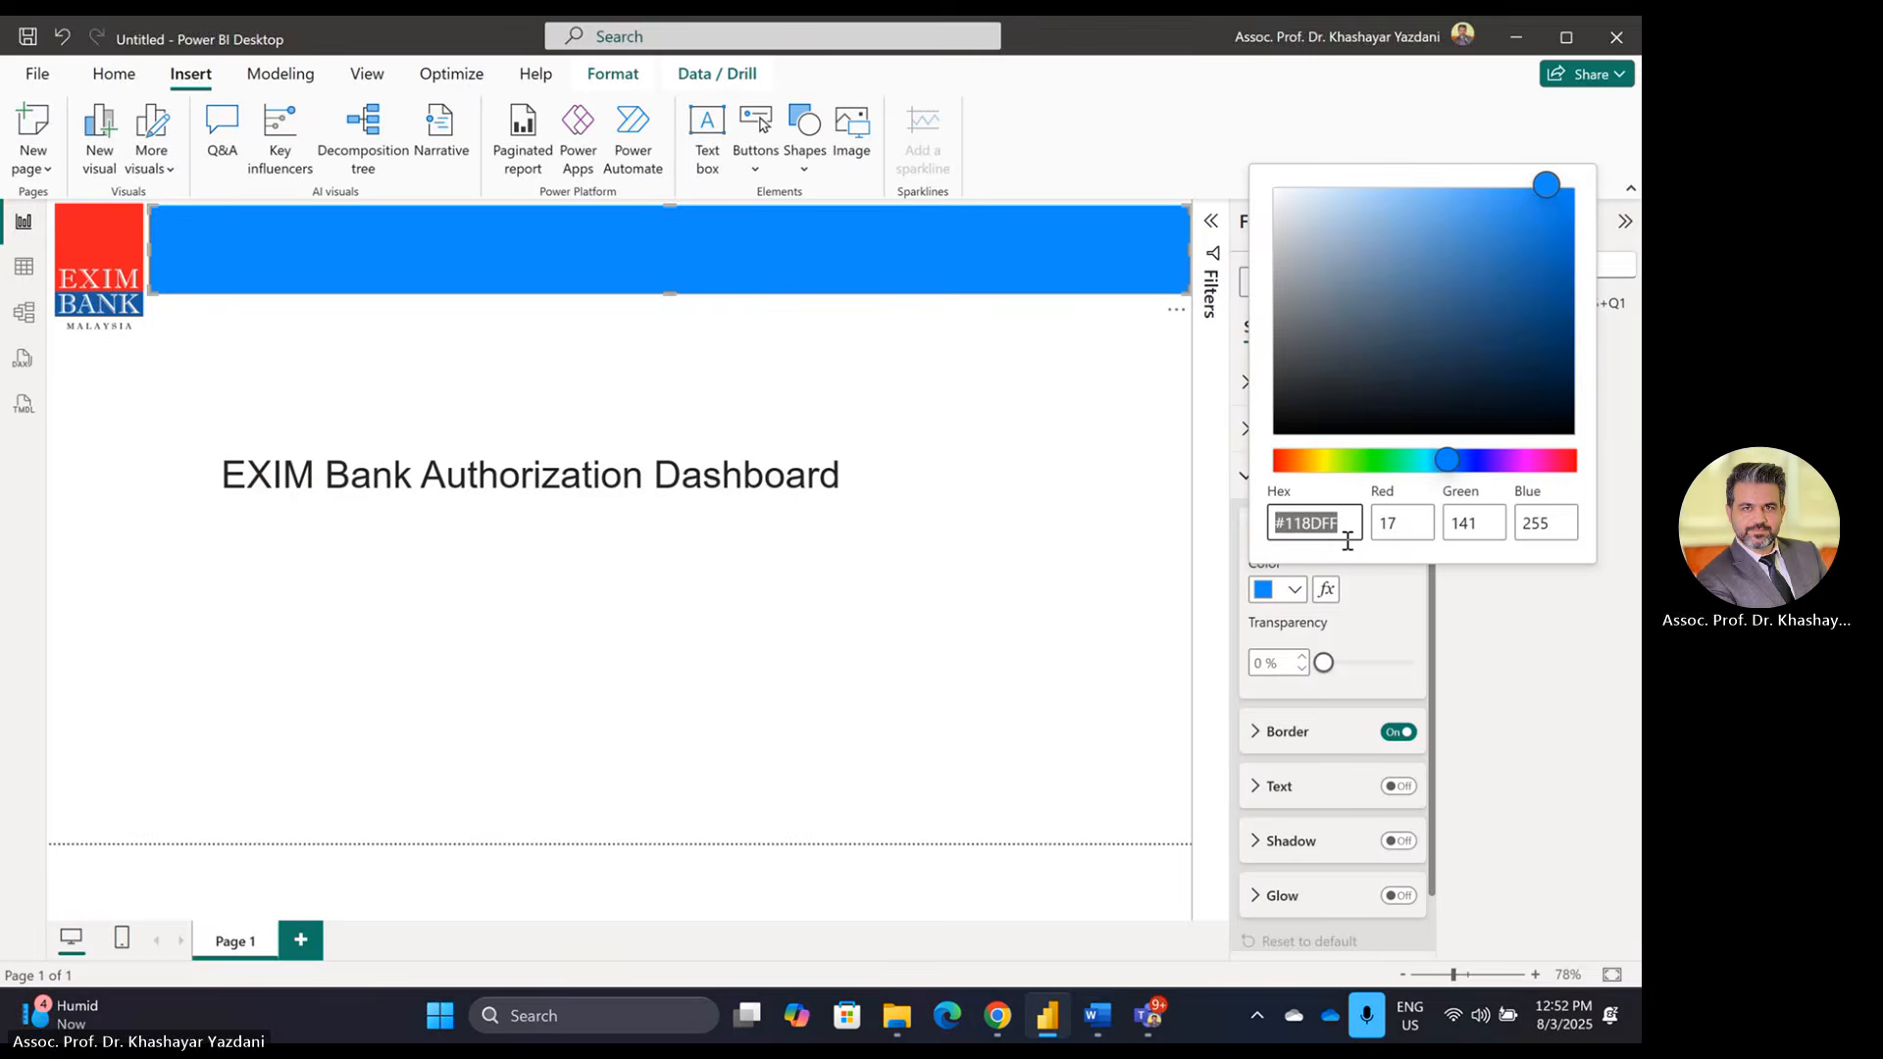
type("#ED1C24")
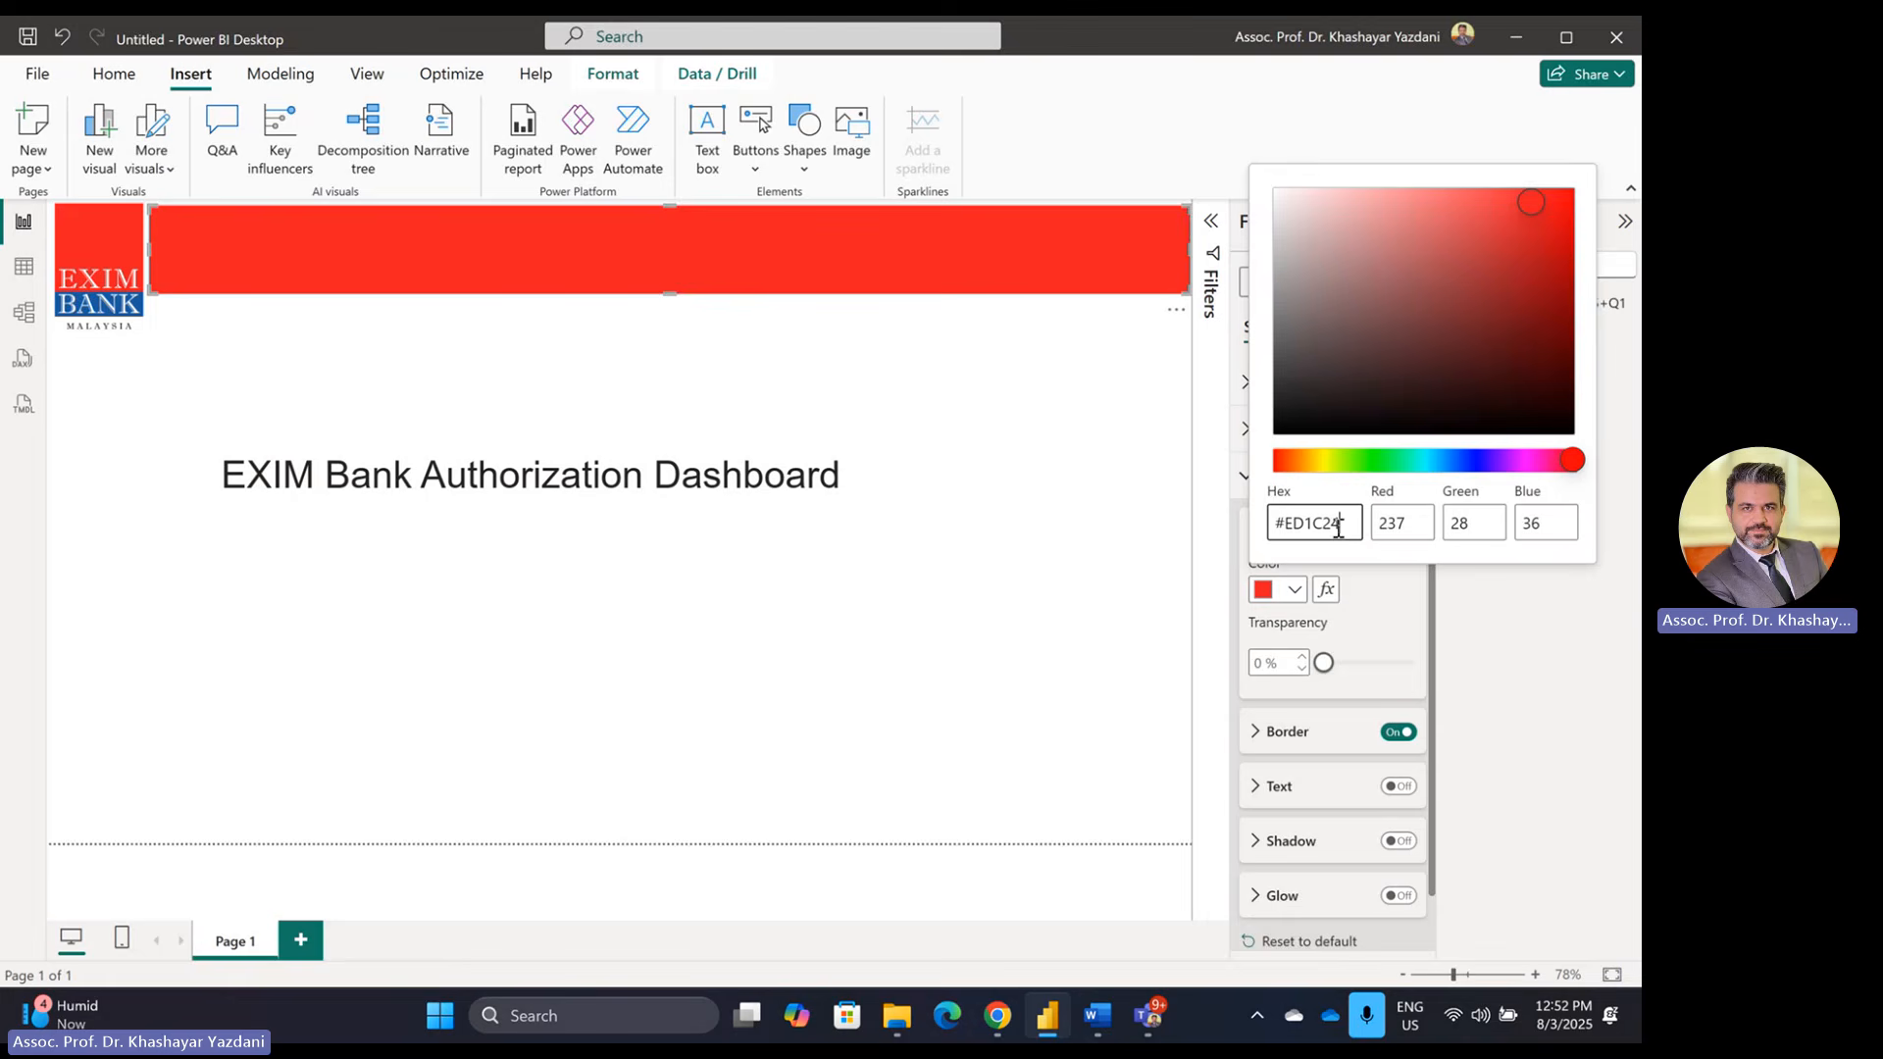
left_click(732, 473)
Step: Duplicate the red banner and place a shorter copy directly beneath it
left_click(640, 339)
left_click(672, 238)
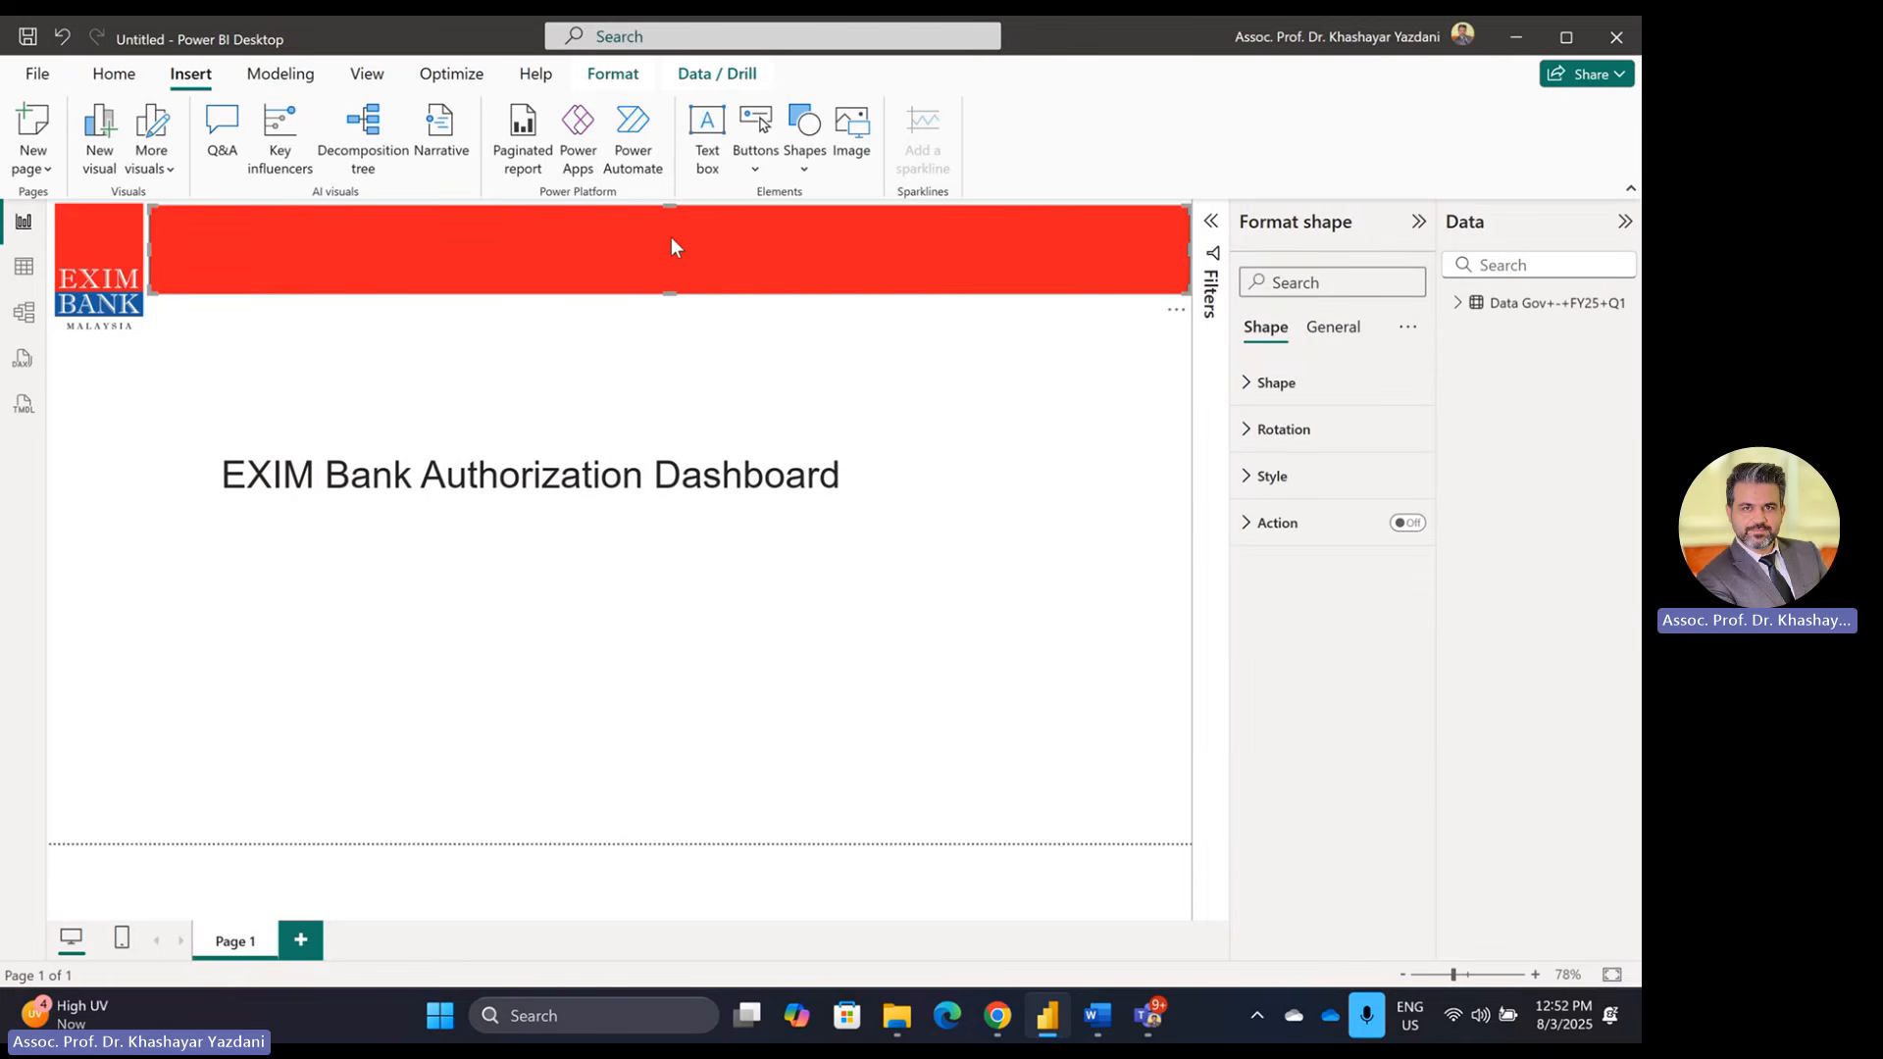
key("ctrl+c")
key("ctrl+v")
left_click_drag(668, 261, 677, 336)
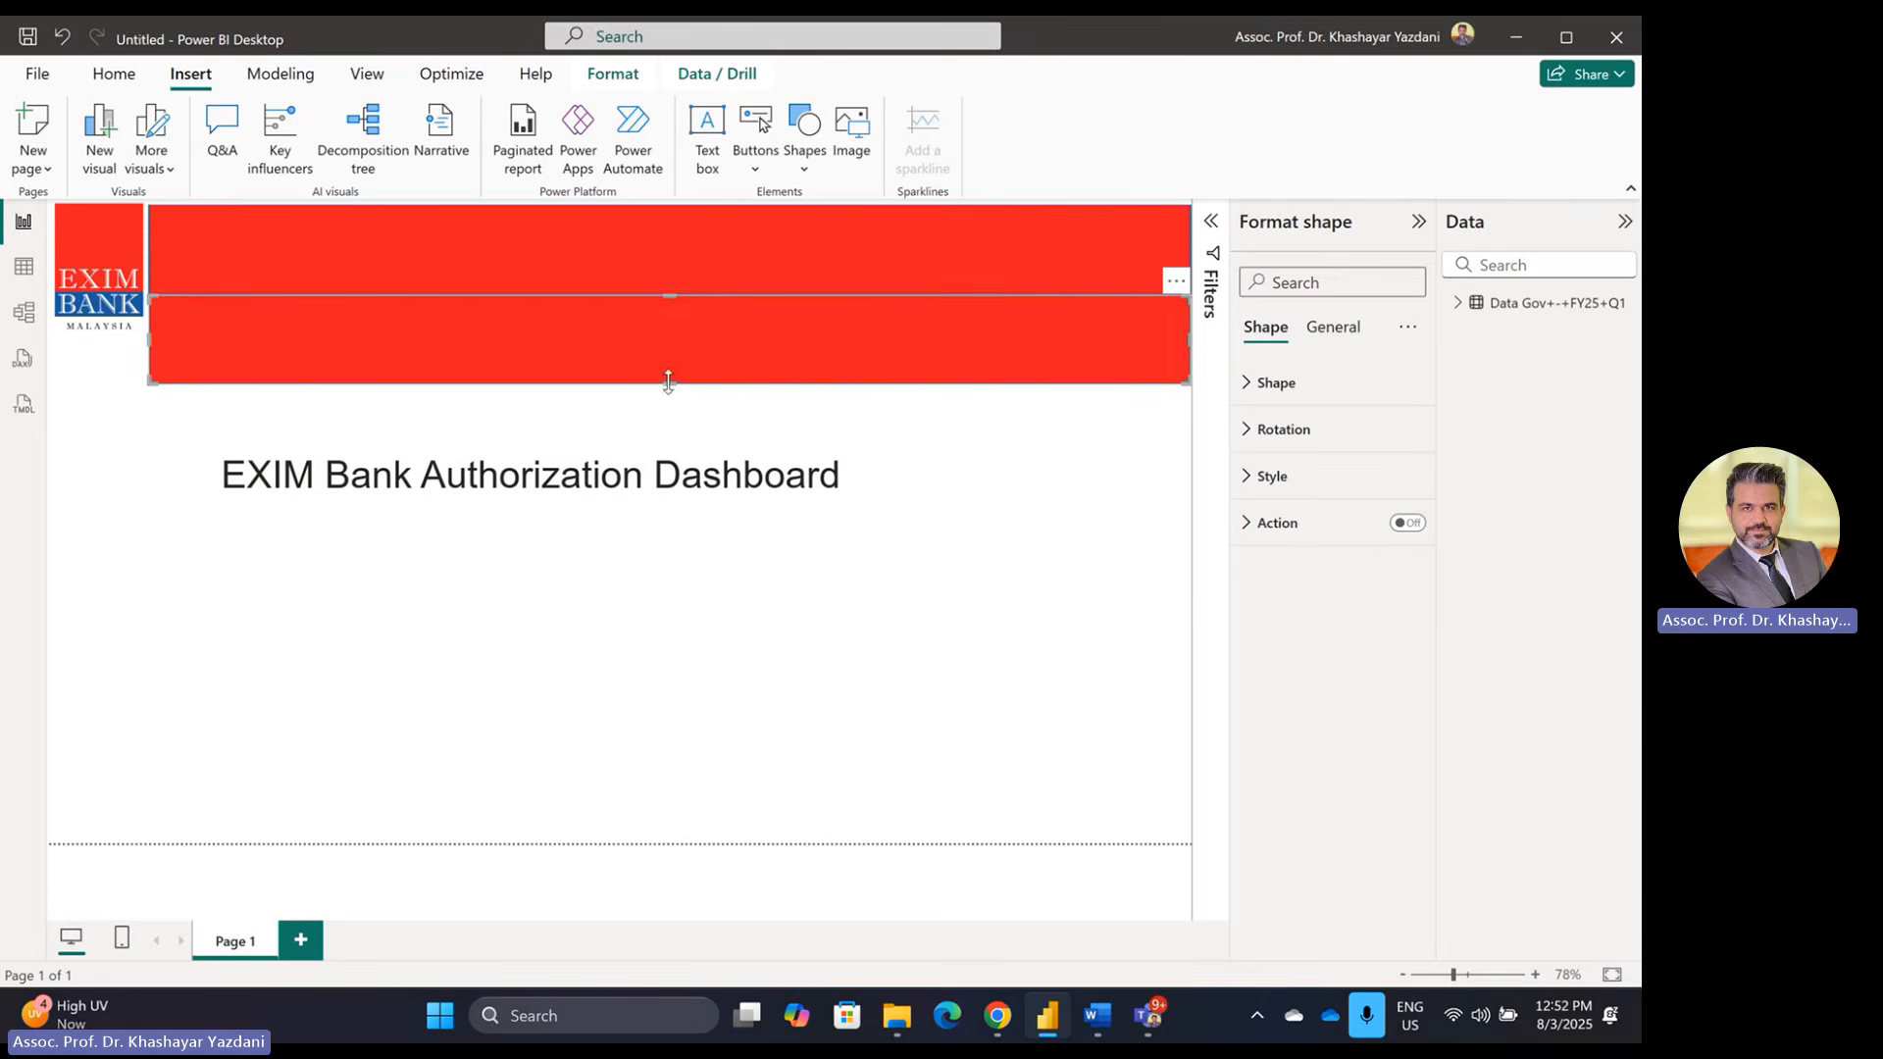
left_click_drag(668, 383, 676, 318)
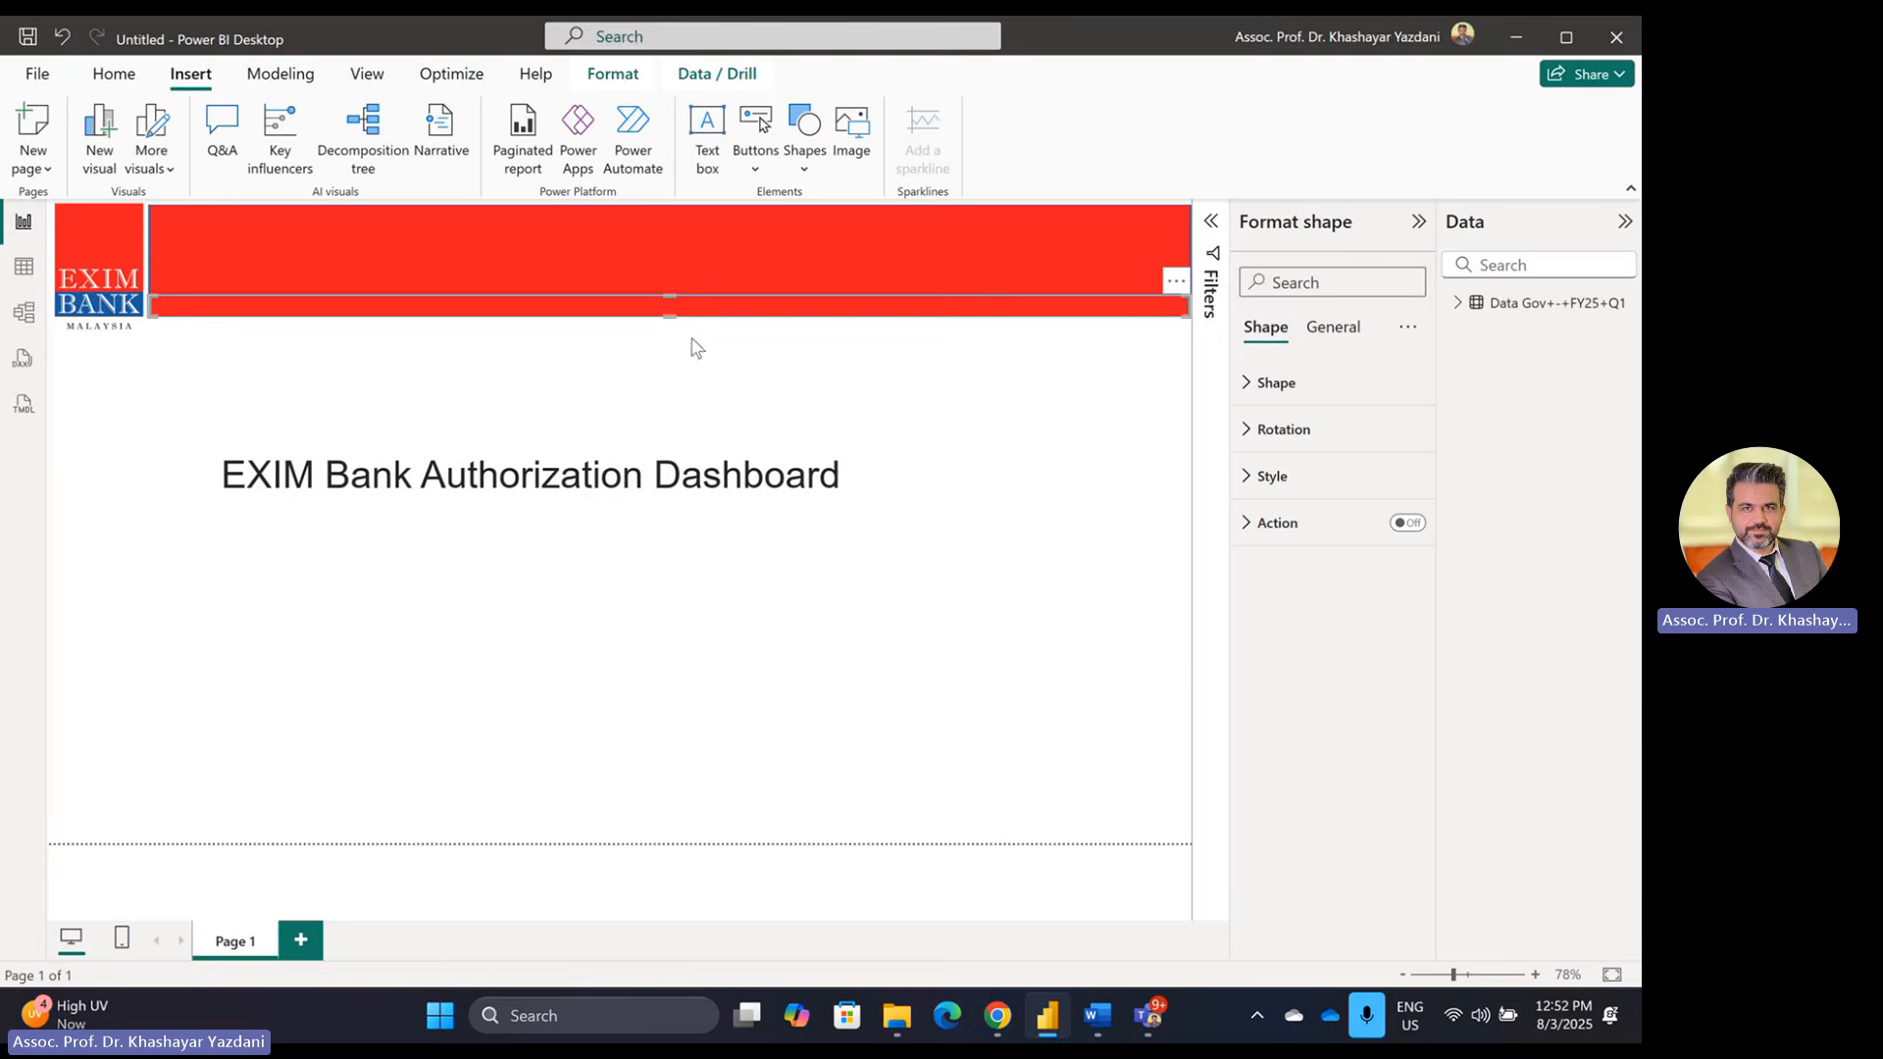
Step: Sample the logo's blue from its BANK area in the colour picker and copy hex #1a5b9e
mouse_move(1052, 1027)
key("alt+Tab")
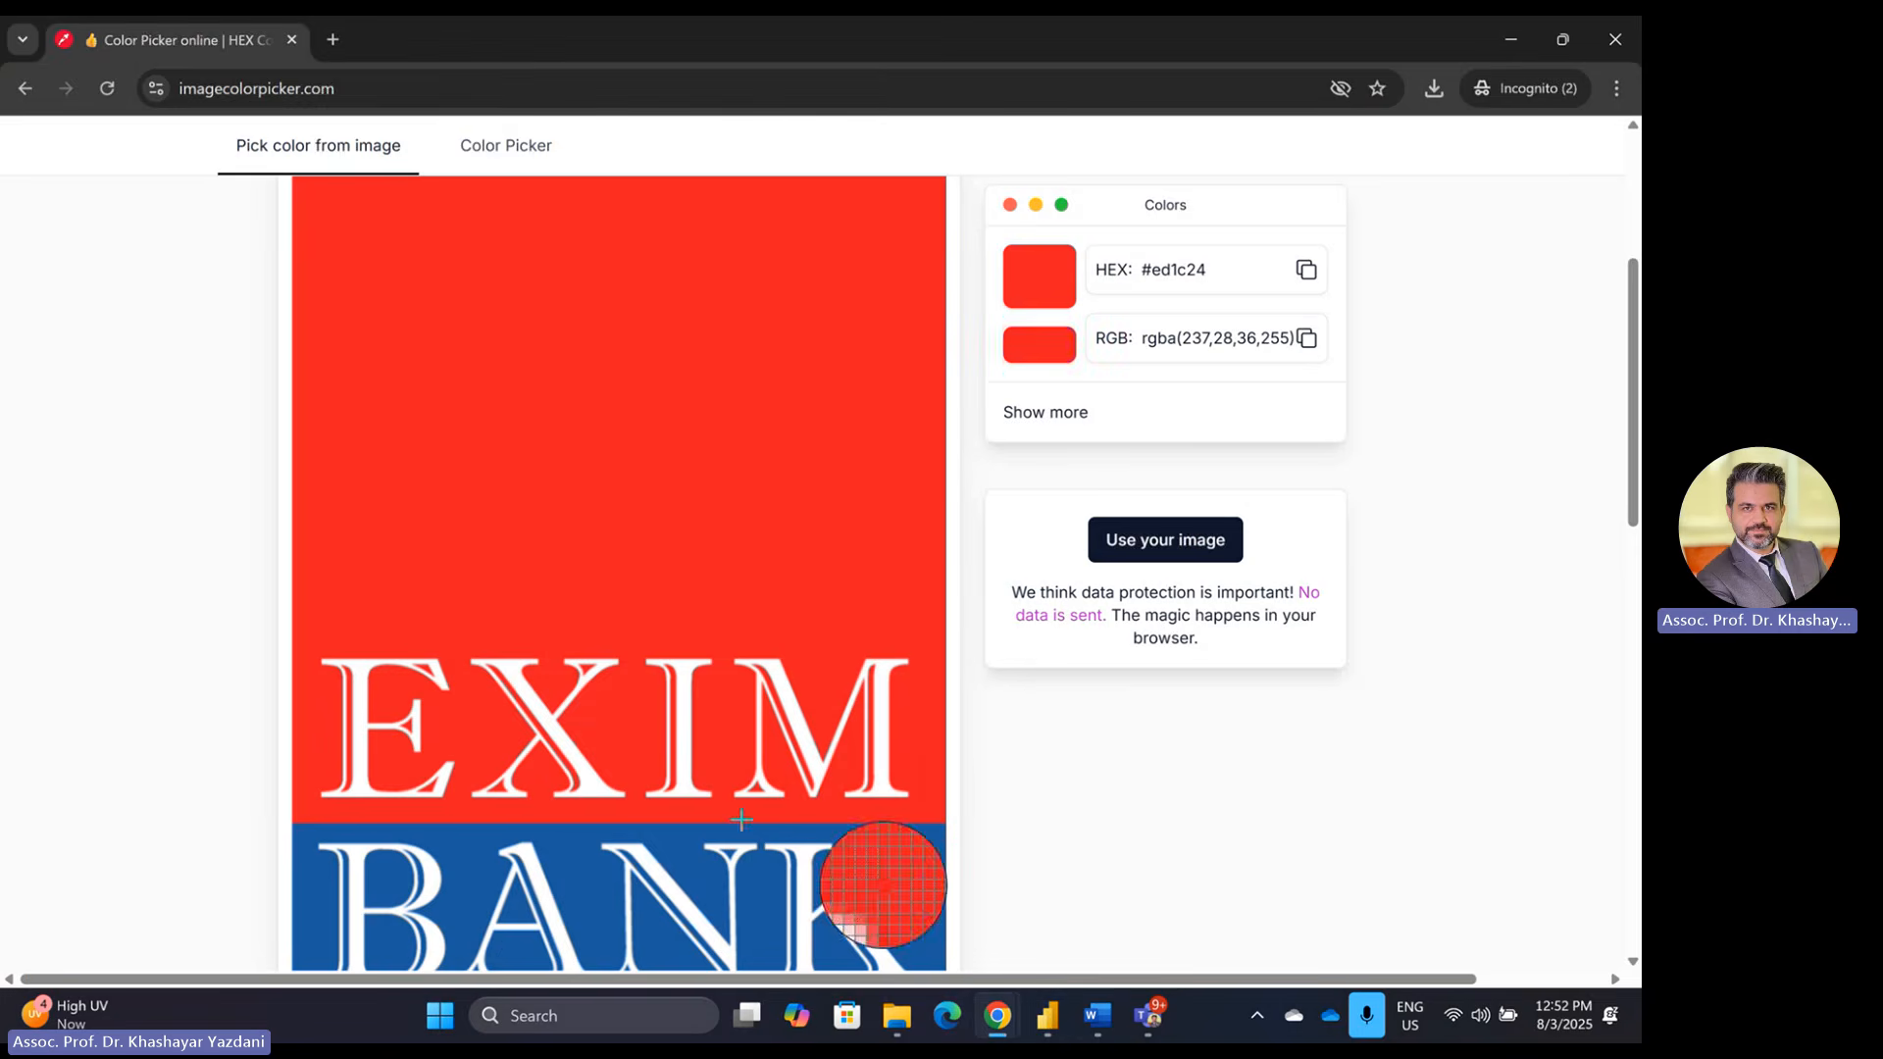
left_click(673, 845)
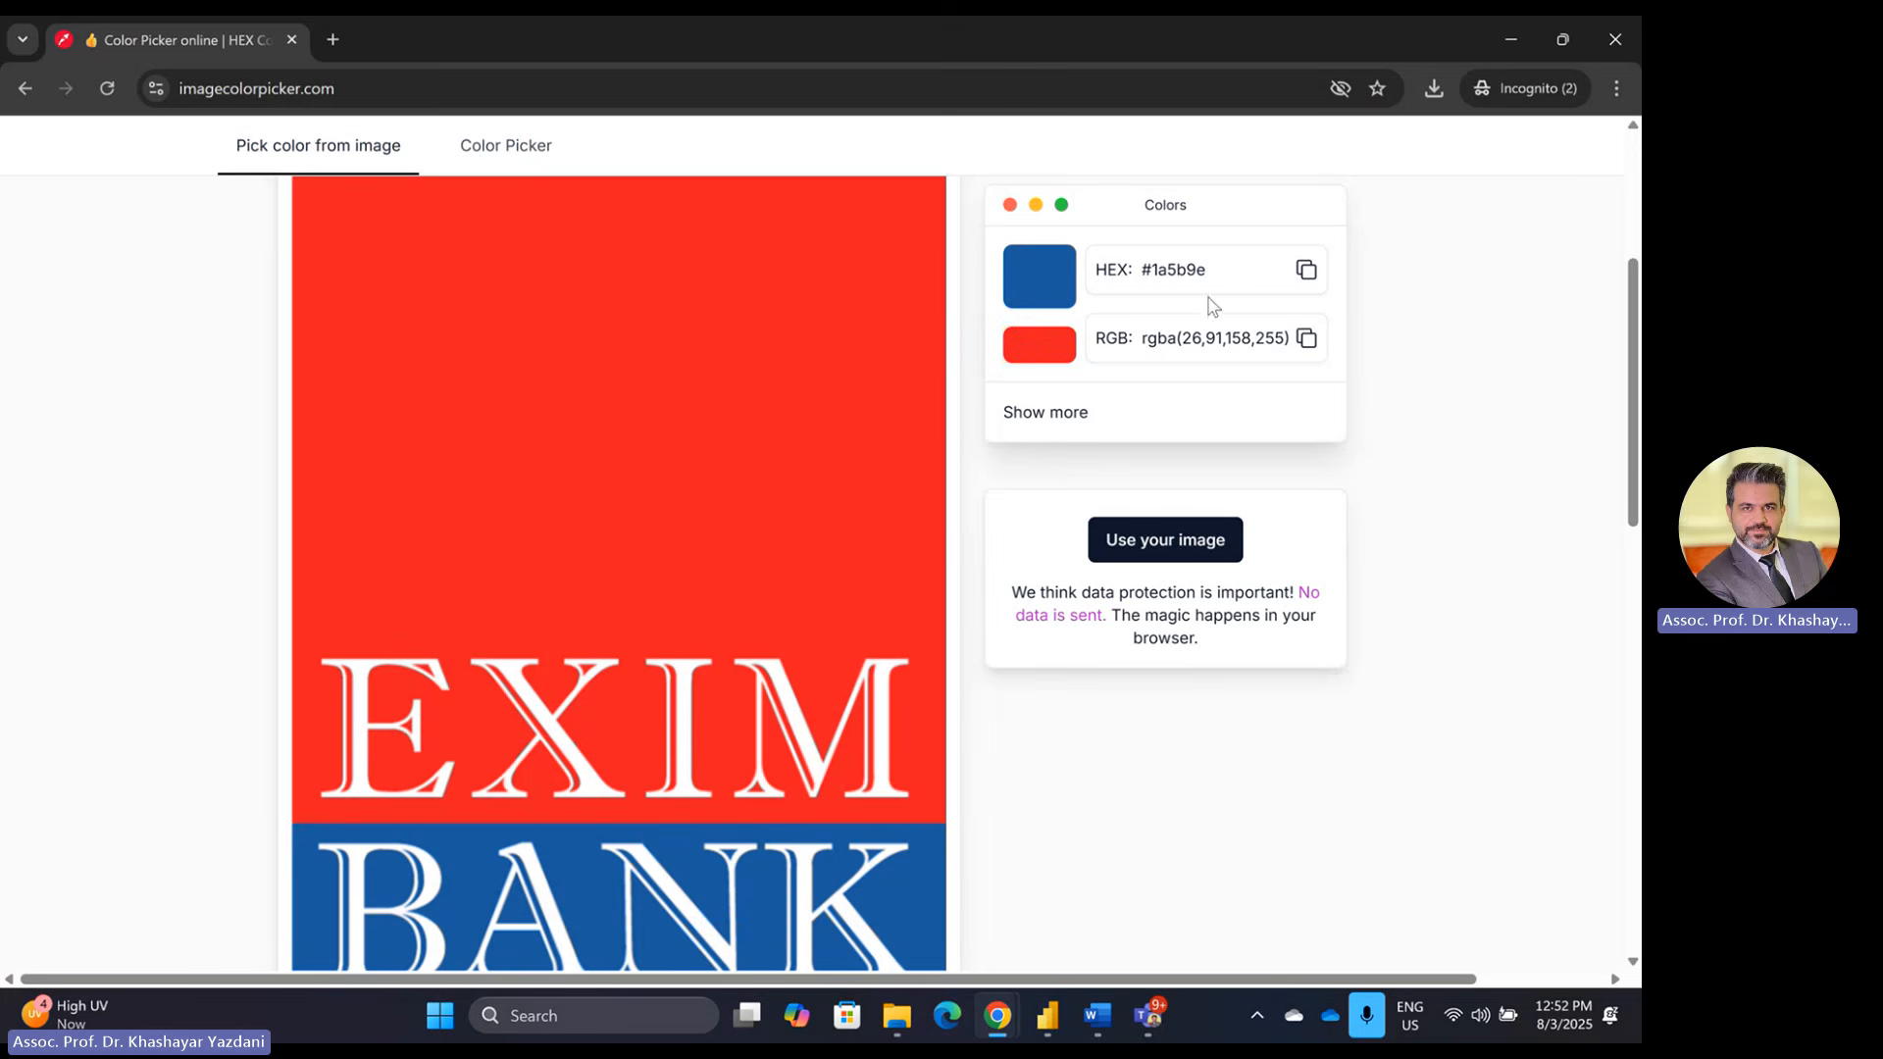
left_click_drag(1226, 274, 1137, 271)
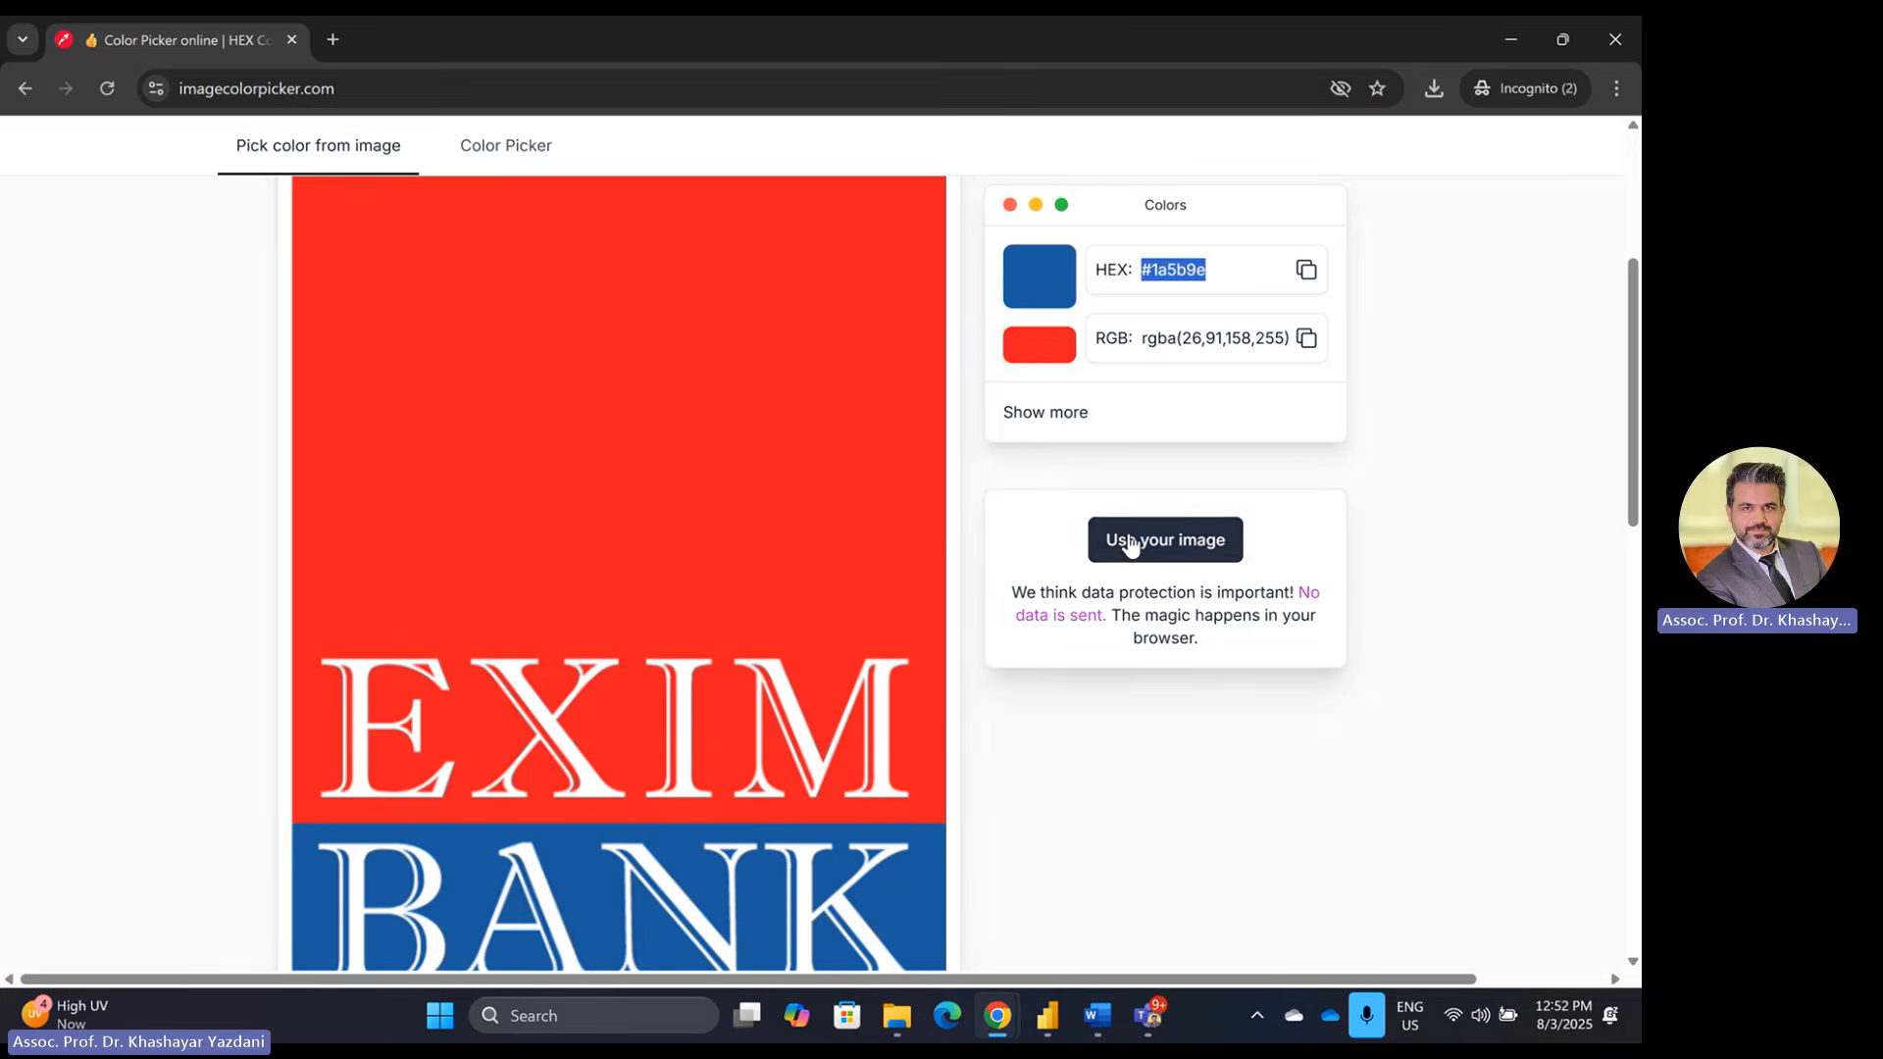
left_click(1126, 538)
Step: Fill the thin lower header bar with the logo blue #1A5B9E
left_click(1047, 1015)
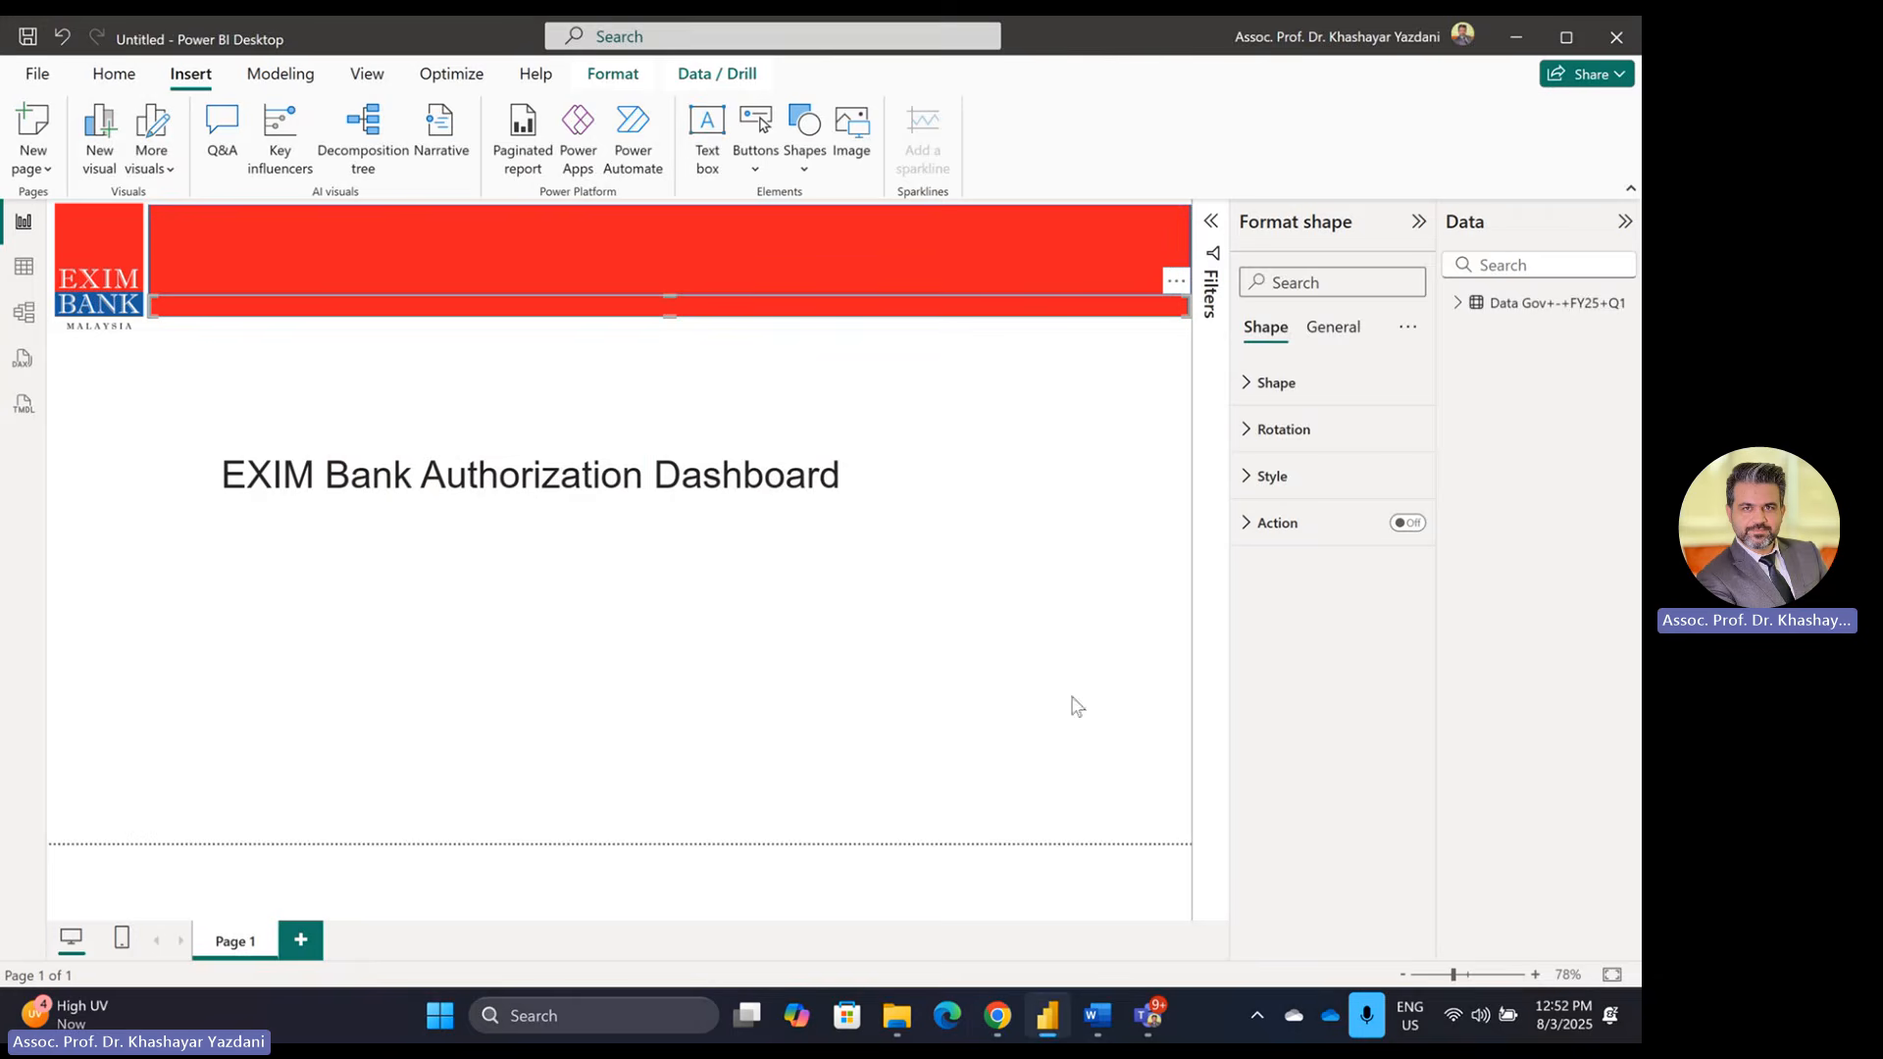
left_click(1272, 475)
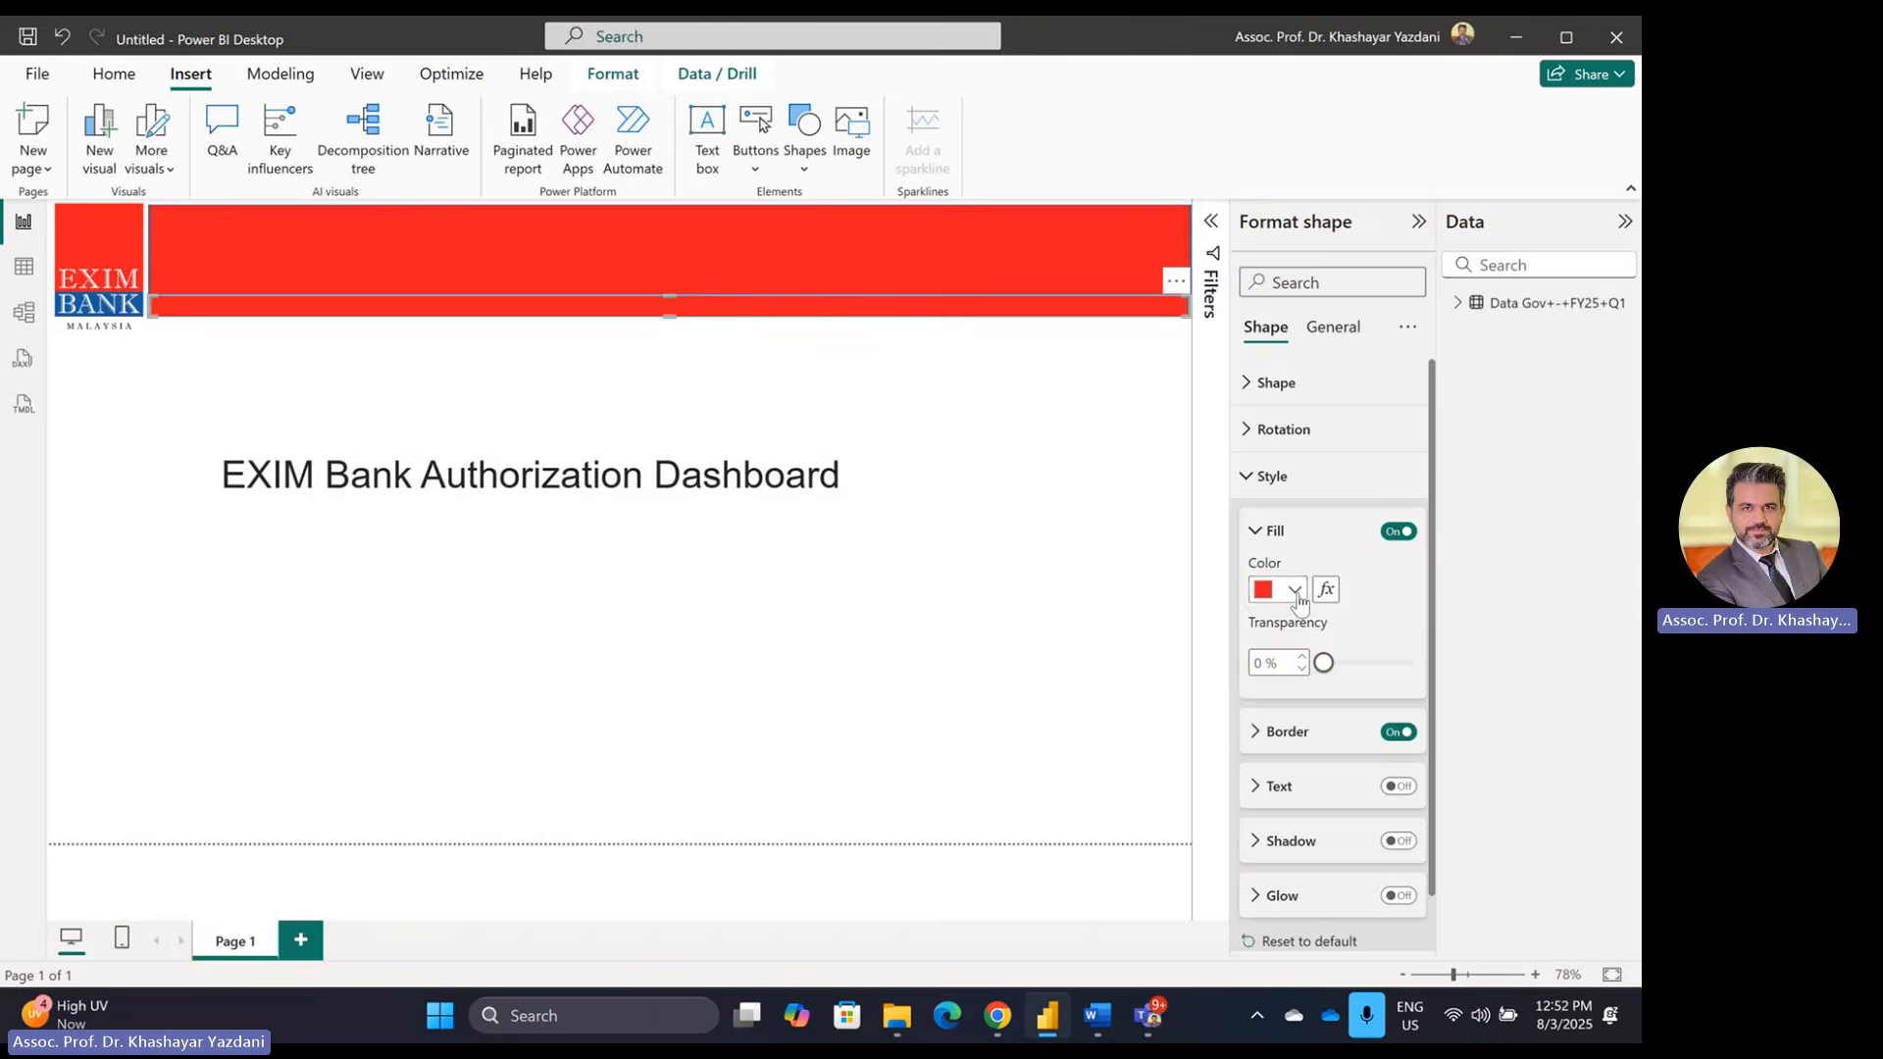
left_click(1292, 591)
left_click(1322, 538)
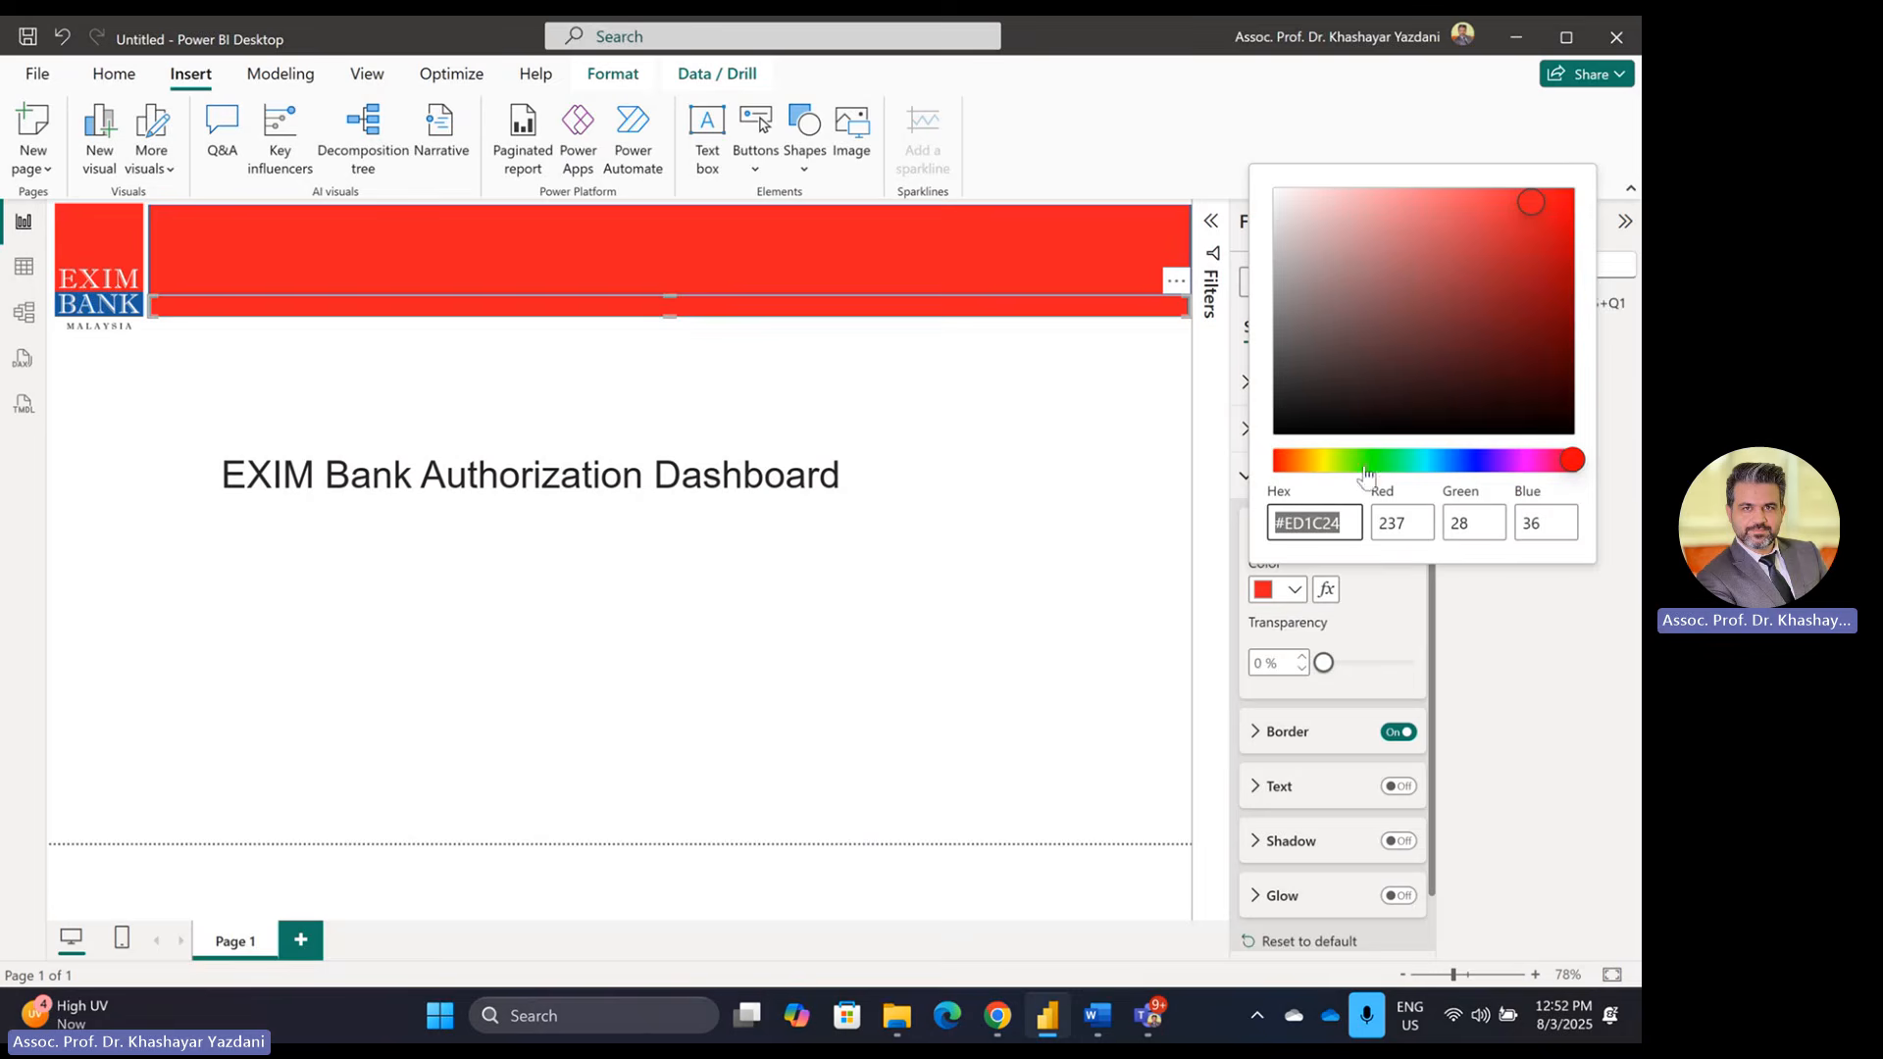
key("ctrl+v")
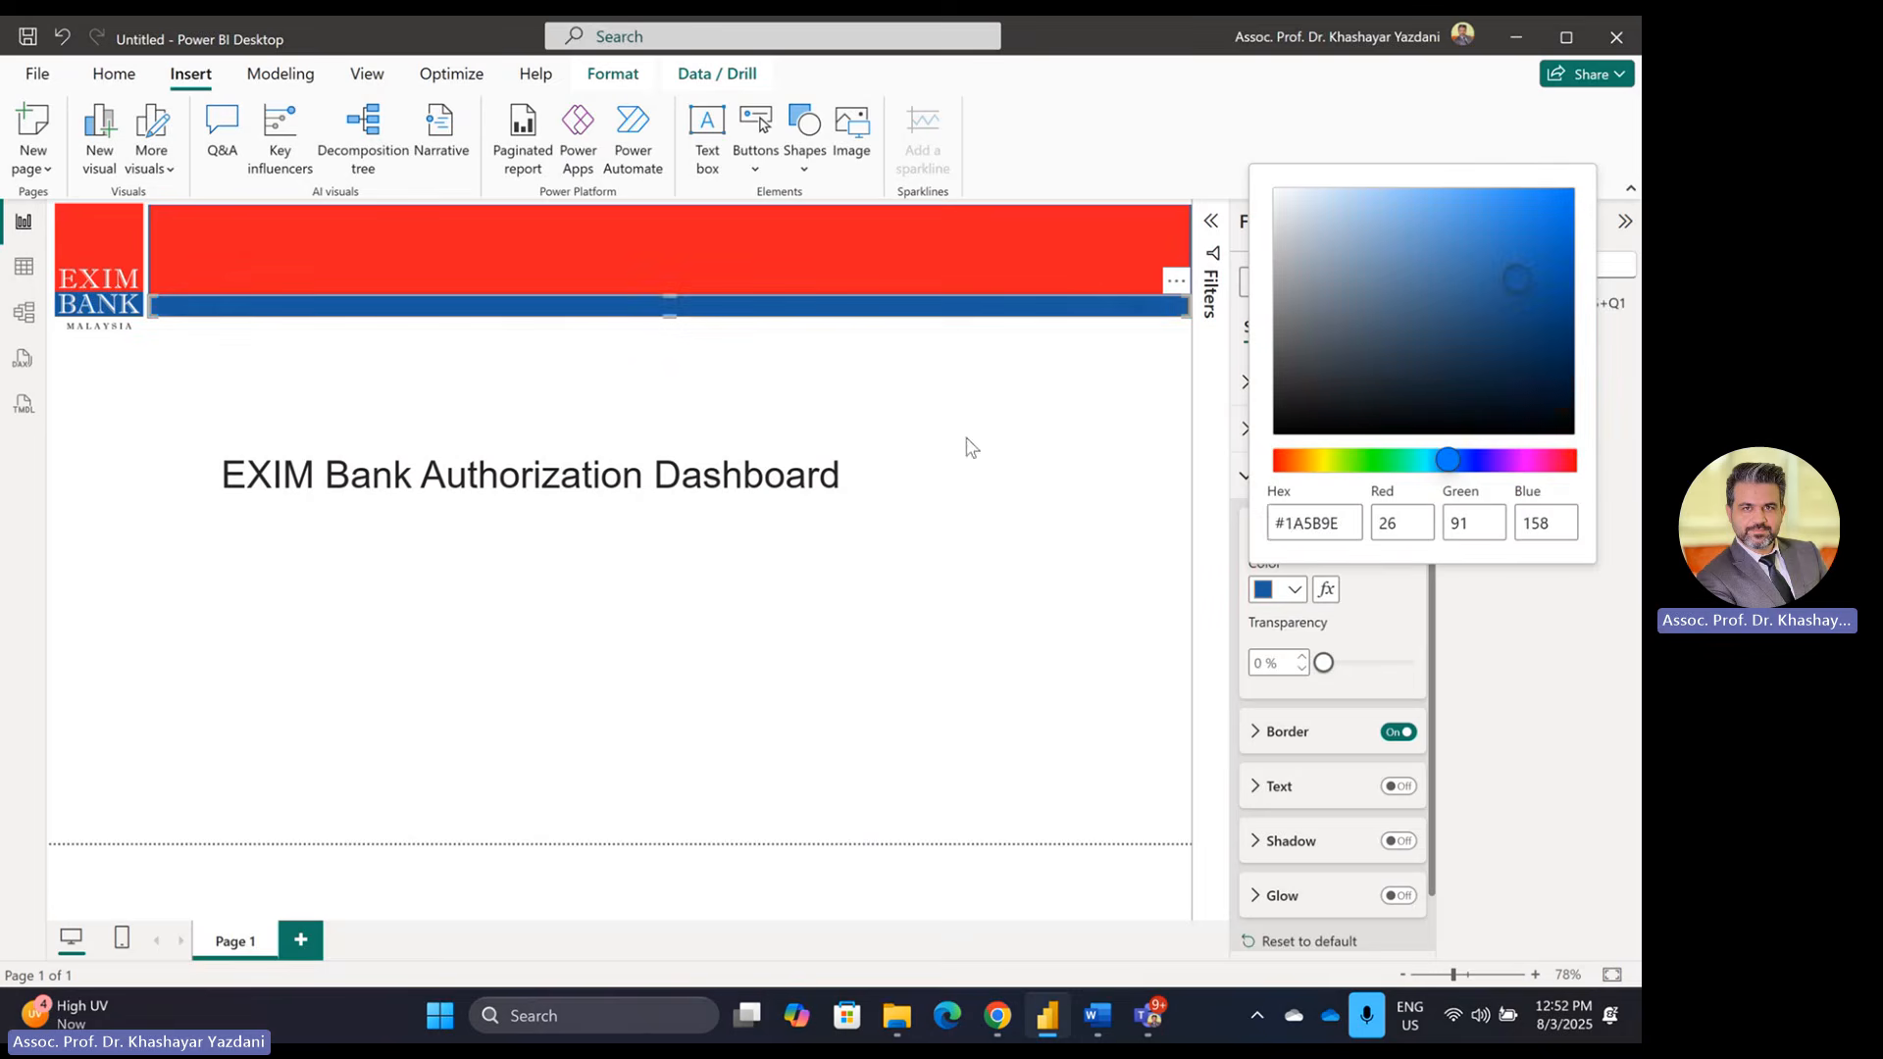
left_click(968, 439)
Step: Move the dashboard title up into the red header band
left_click(639, 473)
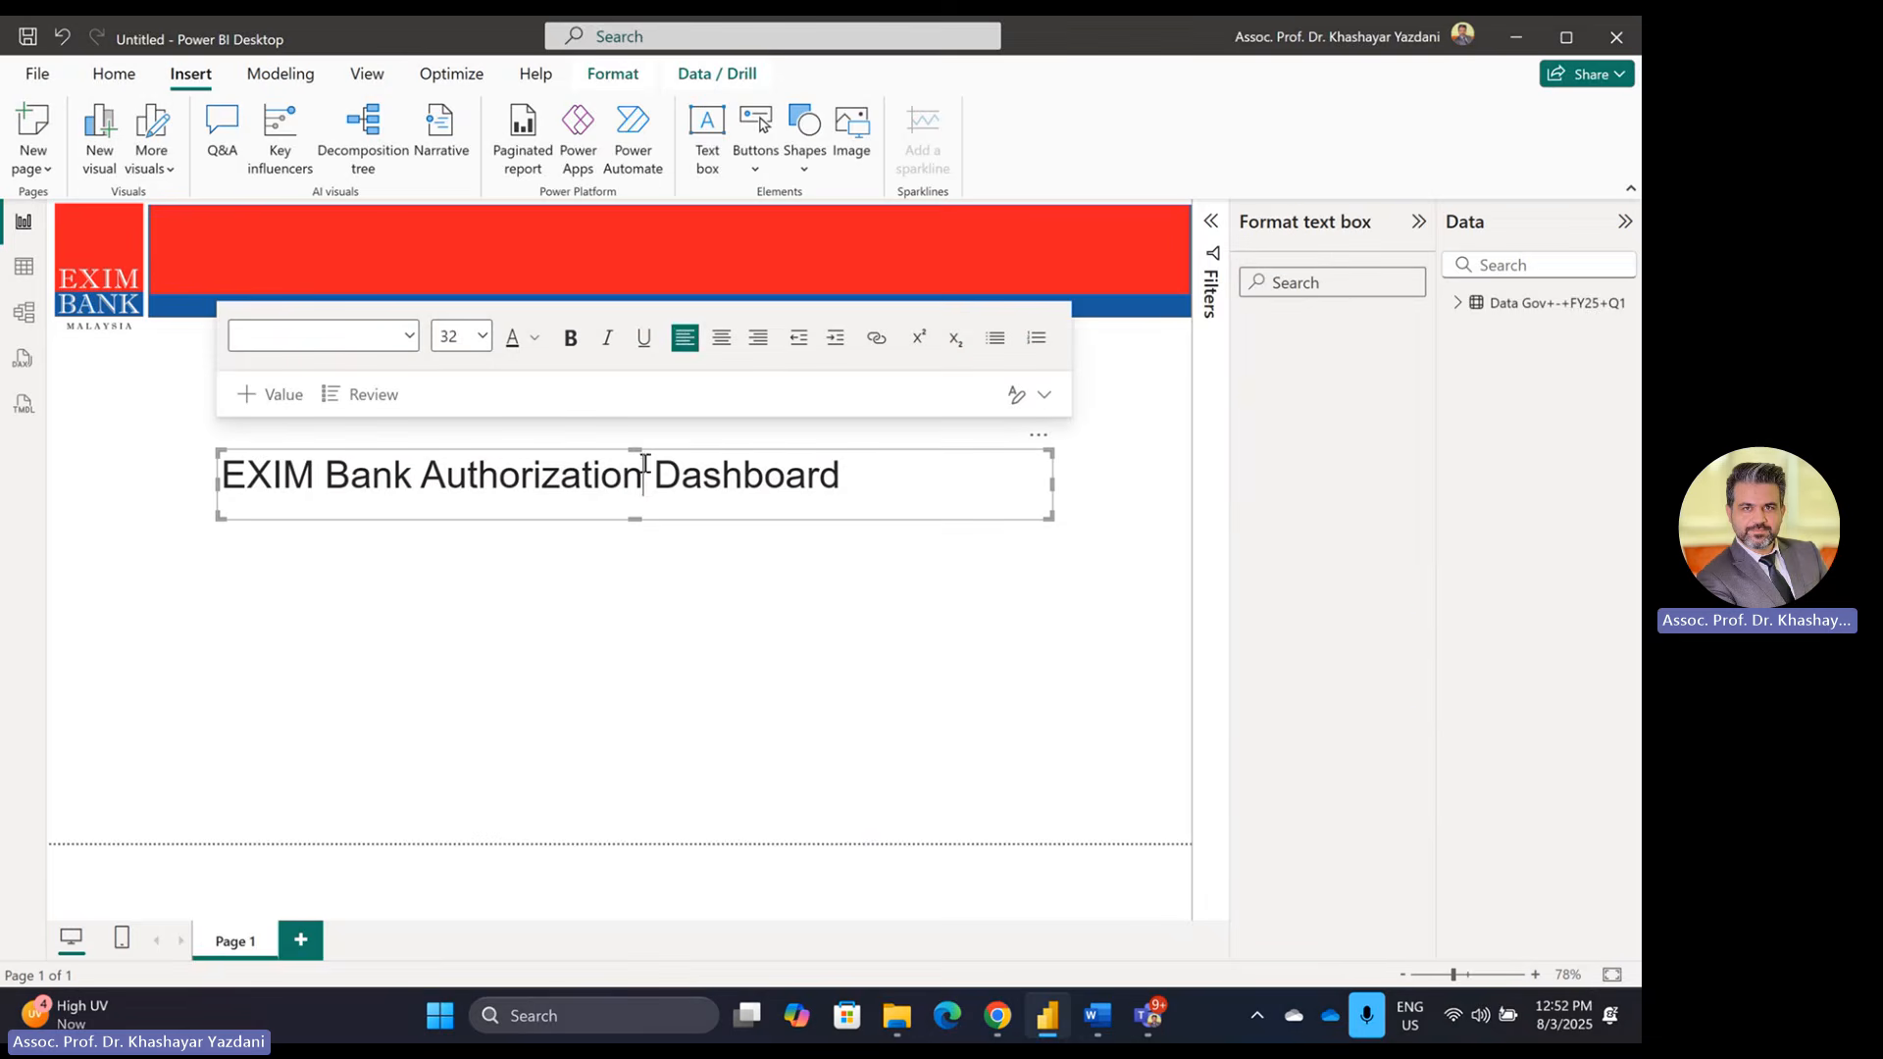
left_click_drag(655, 453, 596, 250)
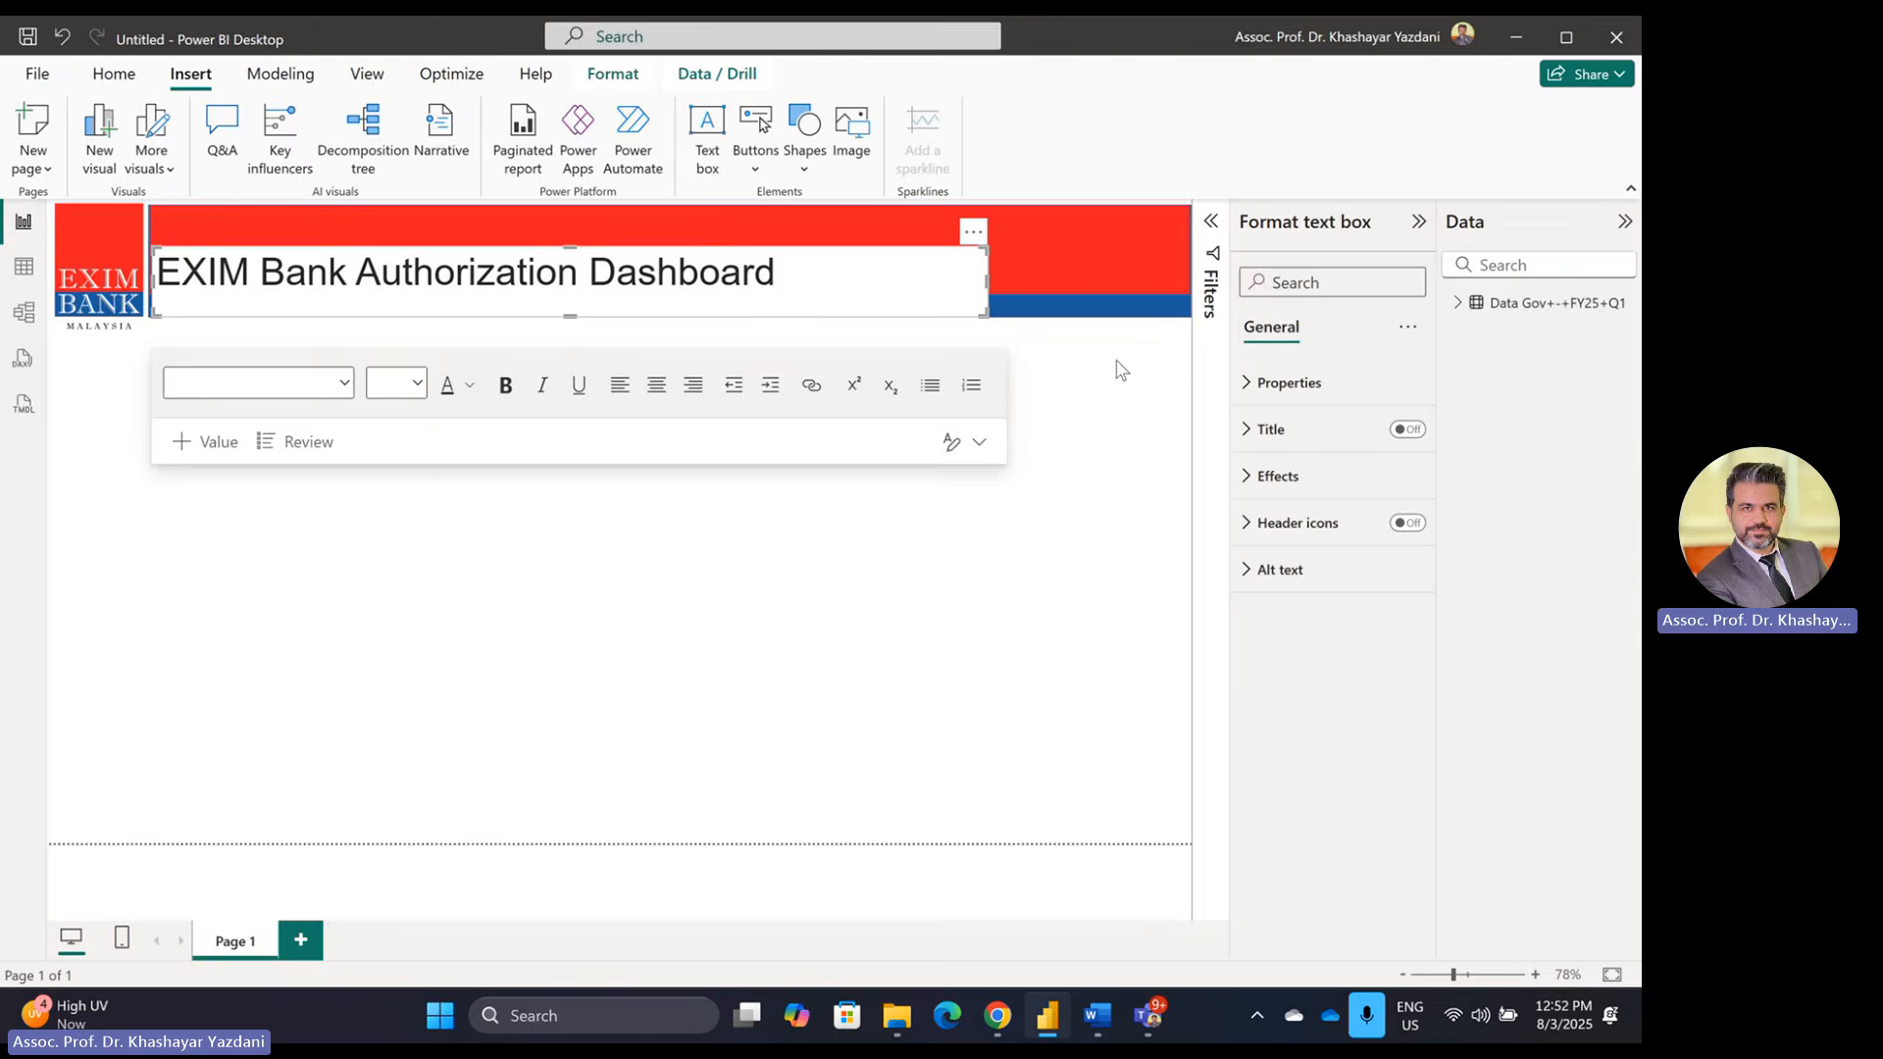
left_click(1065, 654)
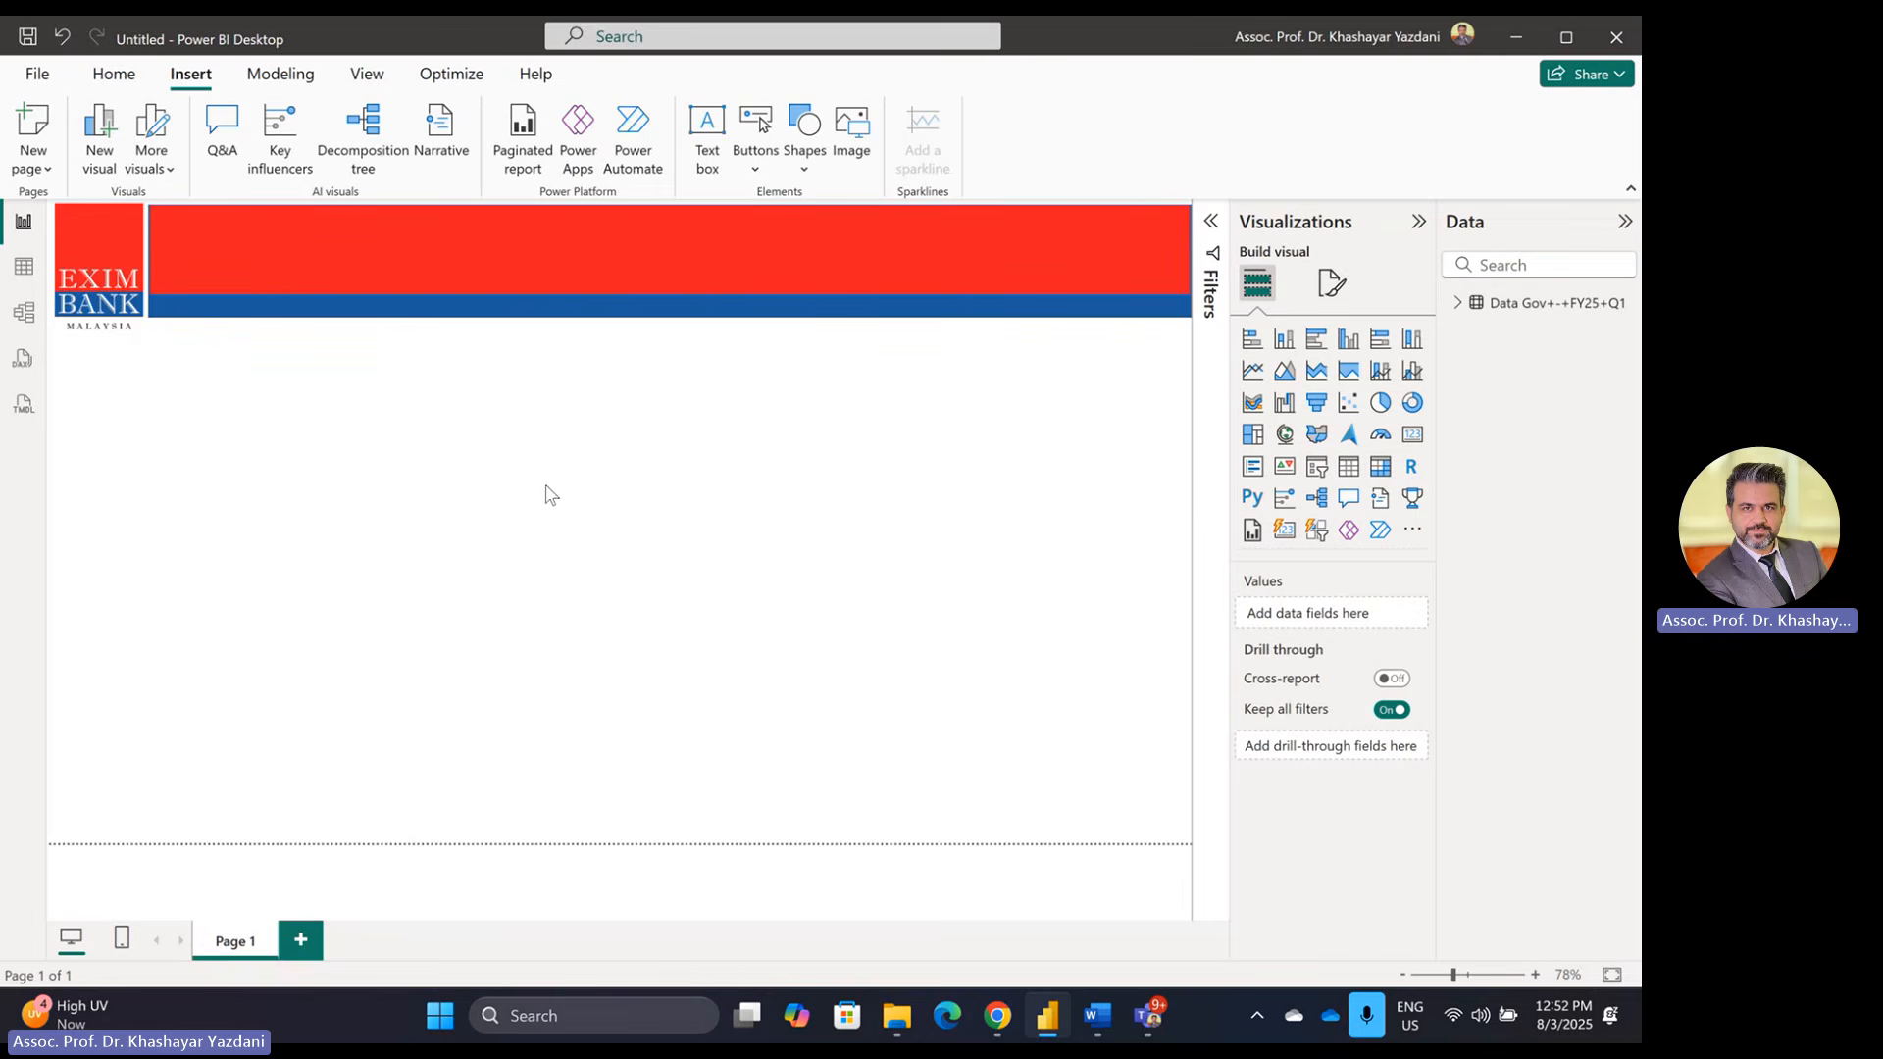
left_click_drag(870, 500, 126, 174)
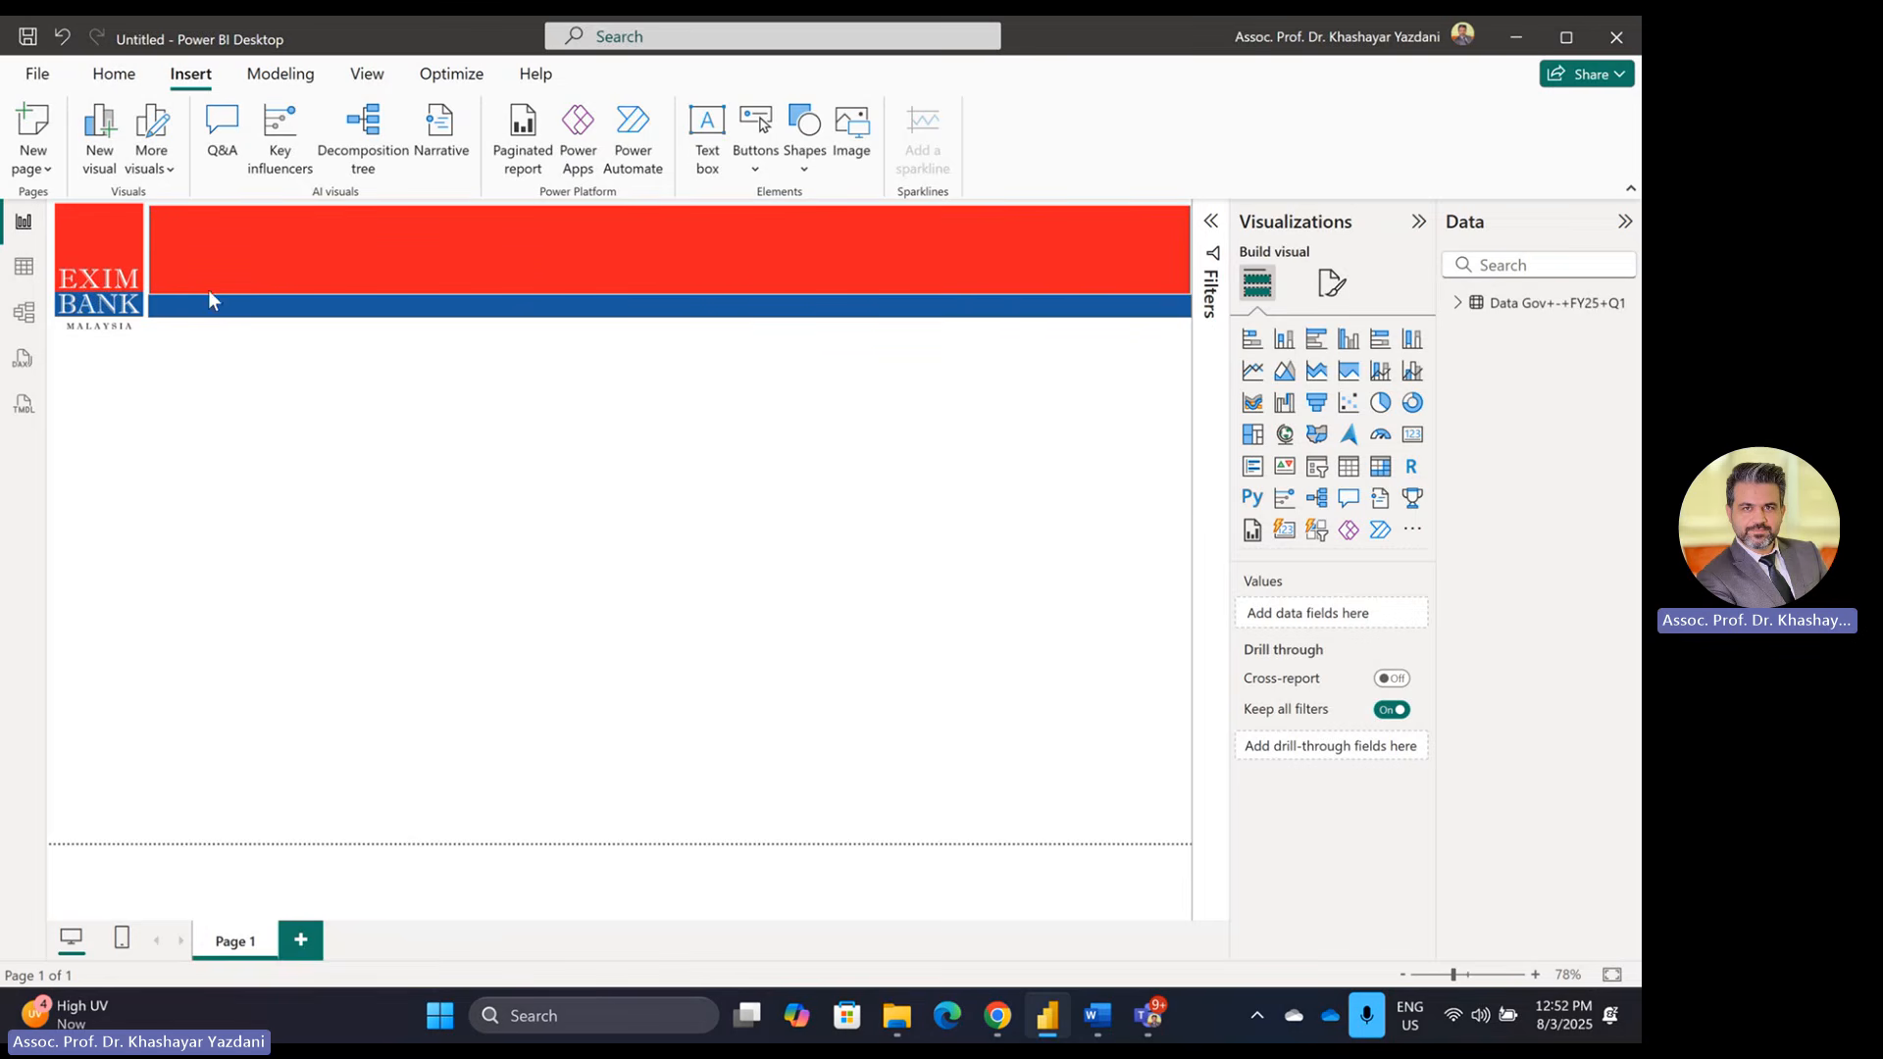
Step: Send the red header shape backward so the title shows in front of it
left_click(192, 262)
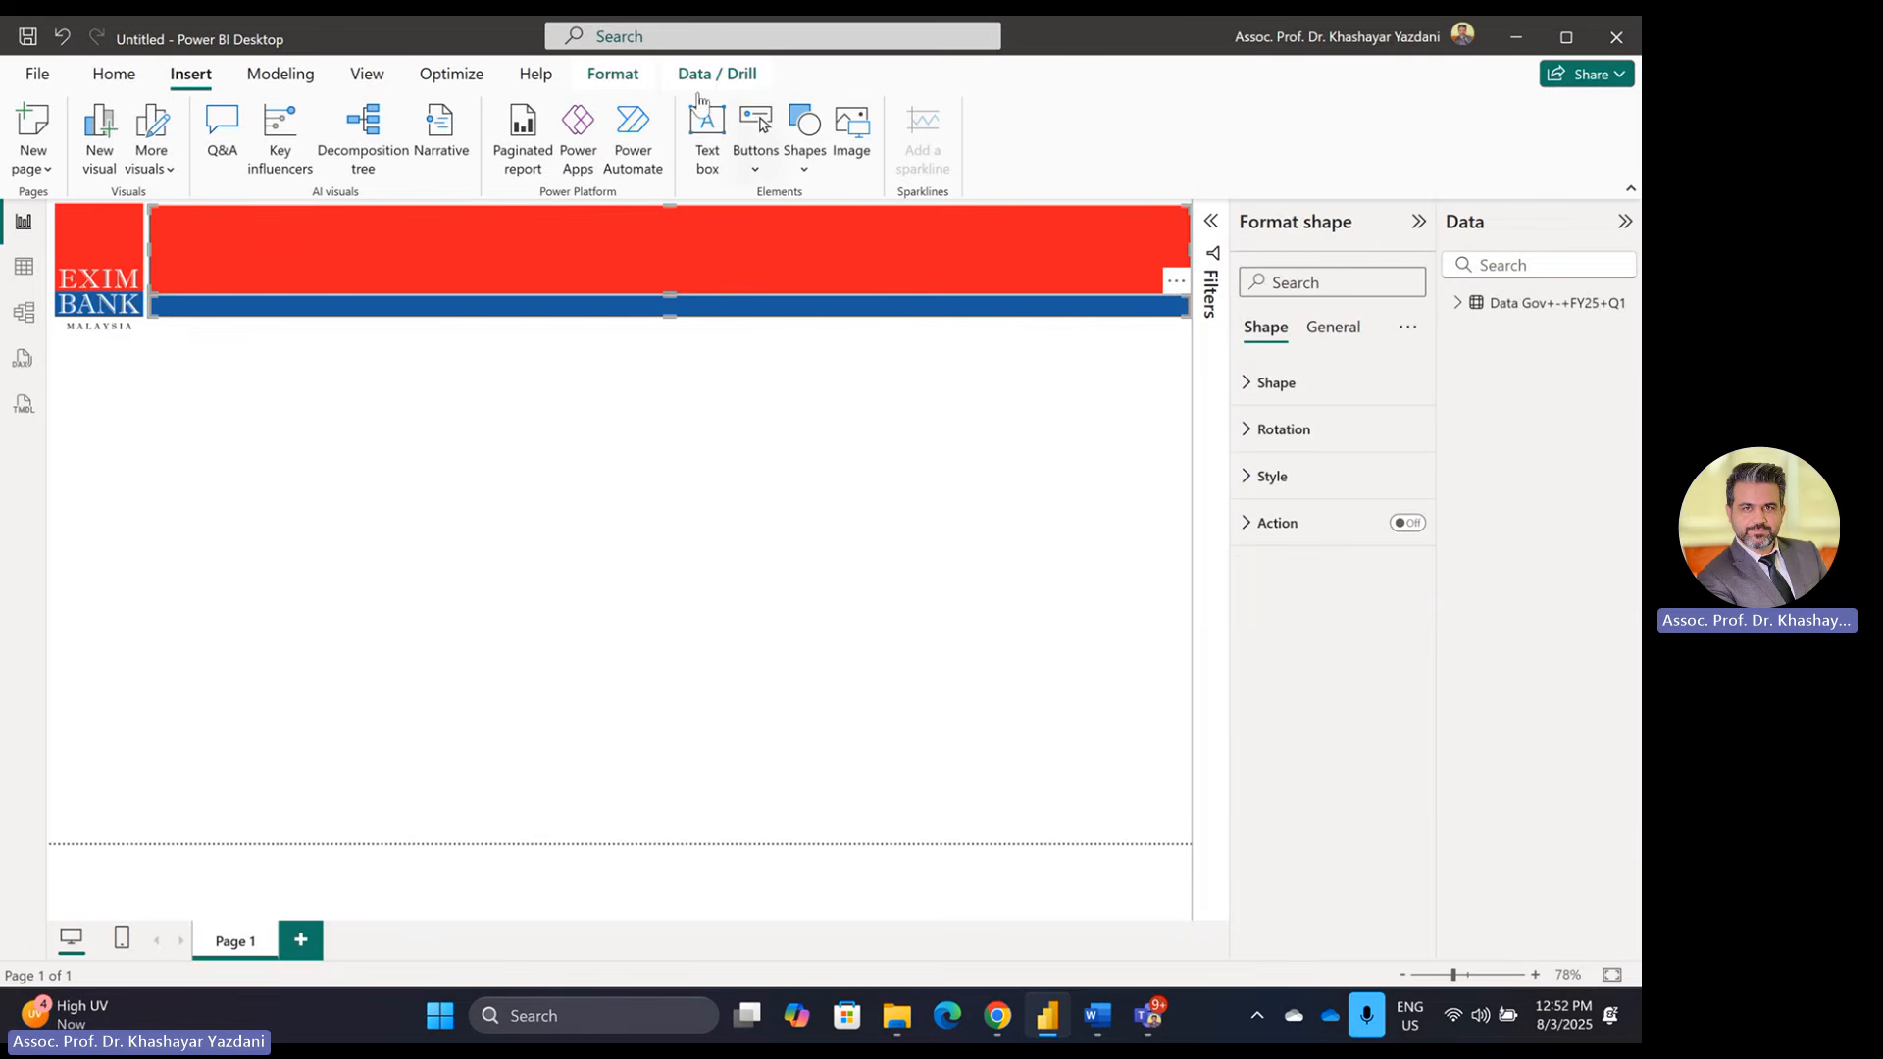
left_click(622, 82)
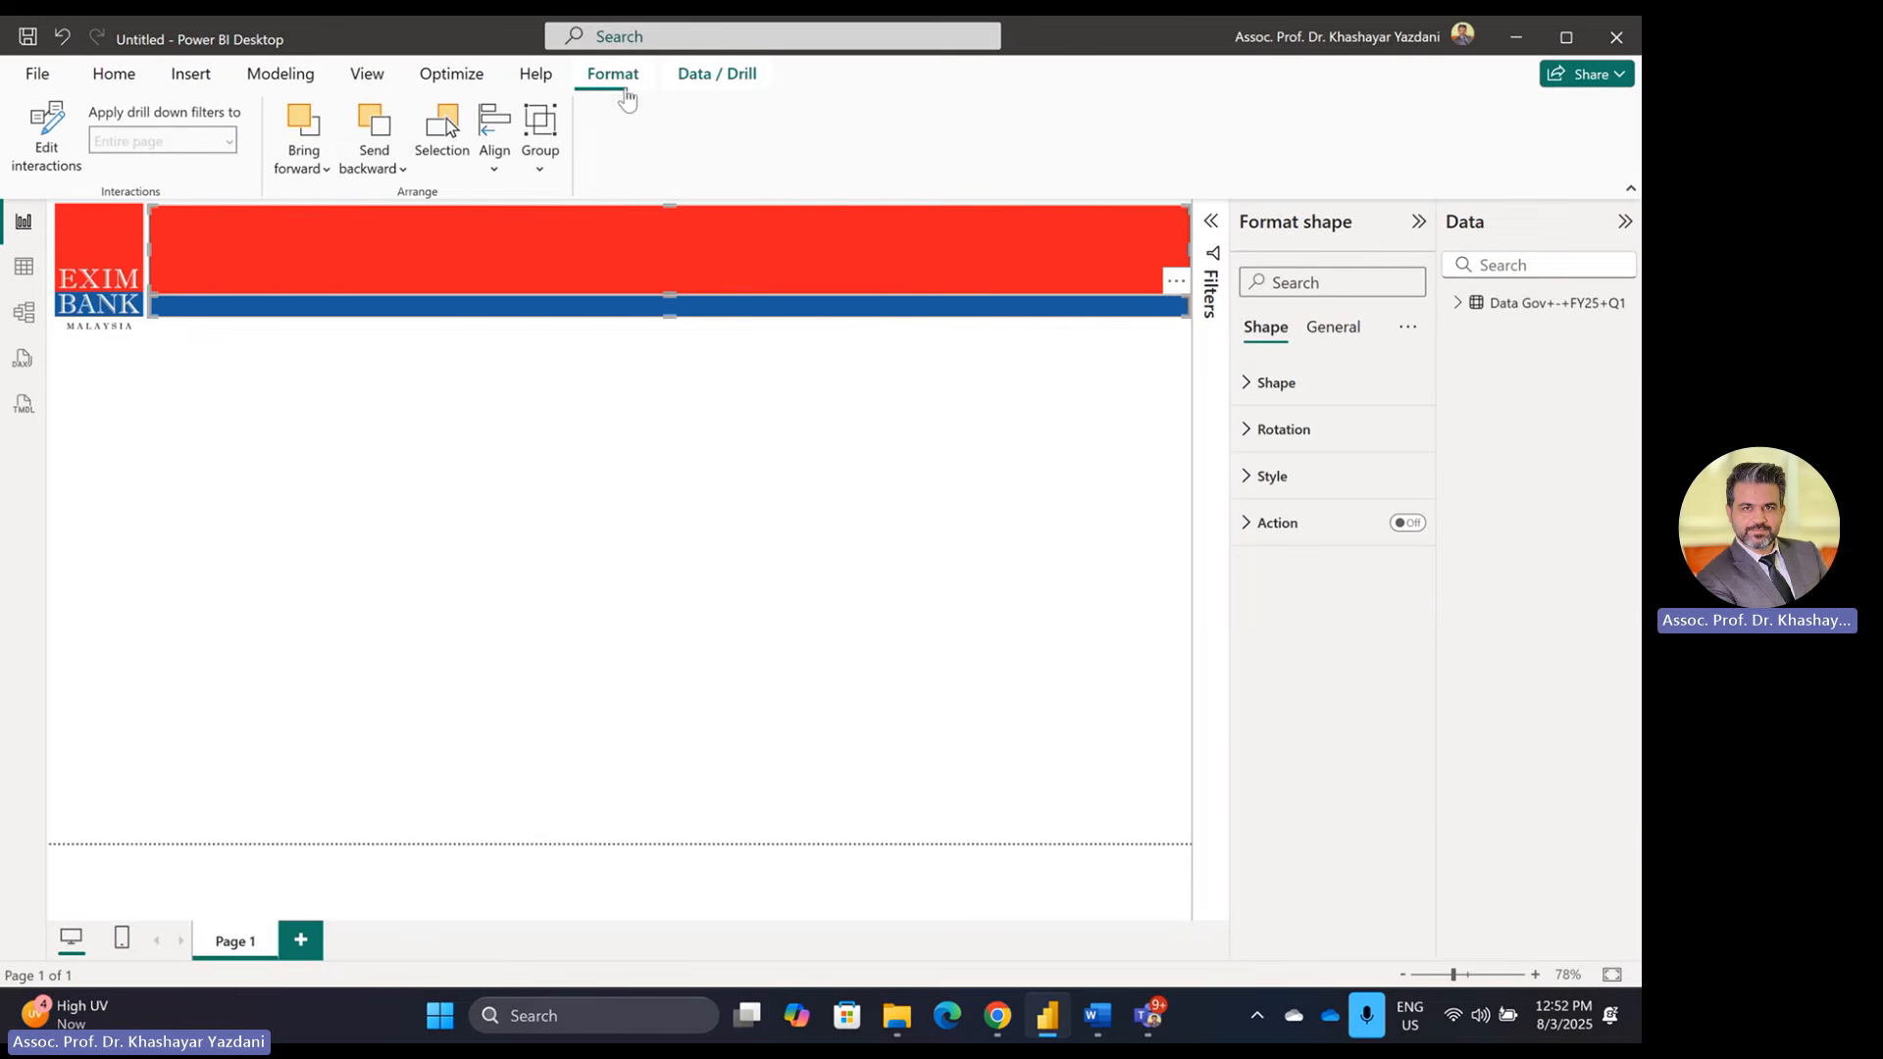
left_click(382, 135)
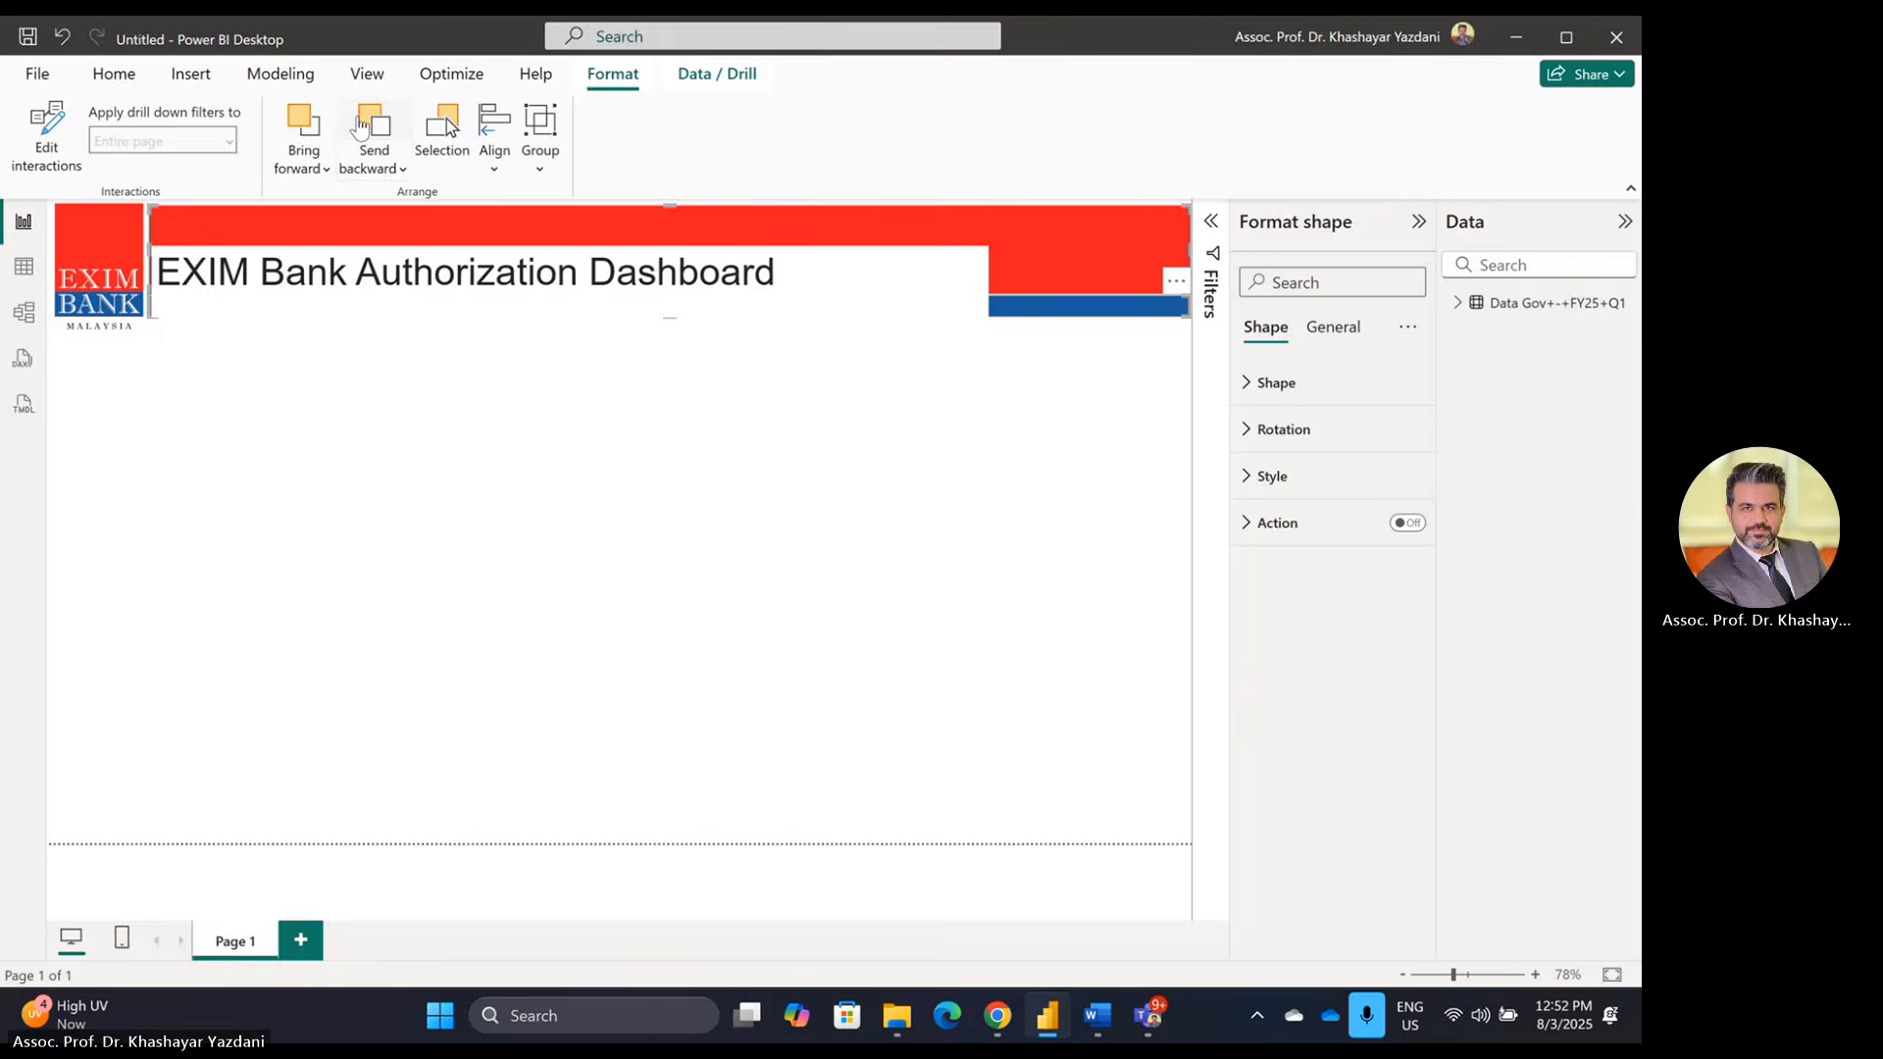
left_click(647, 602)
left_click(920, 279)
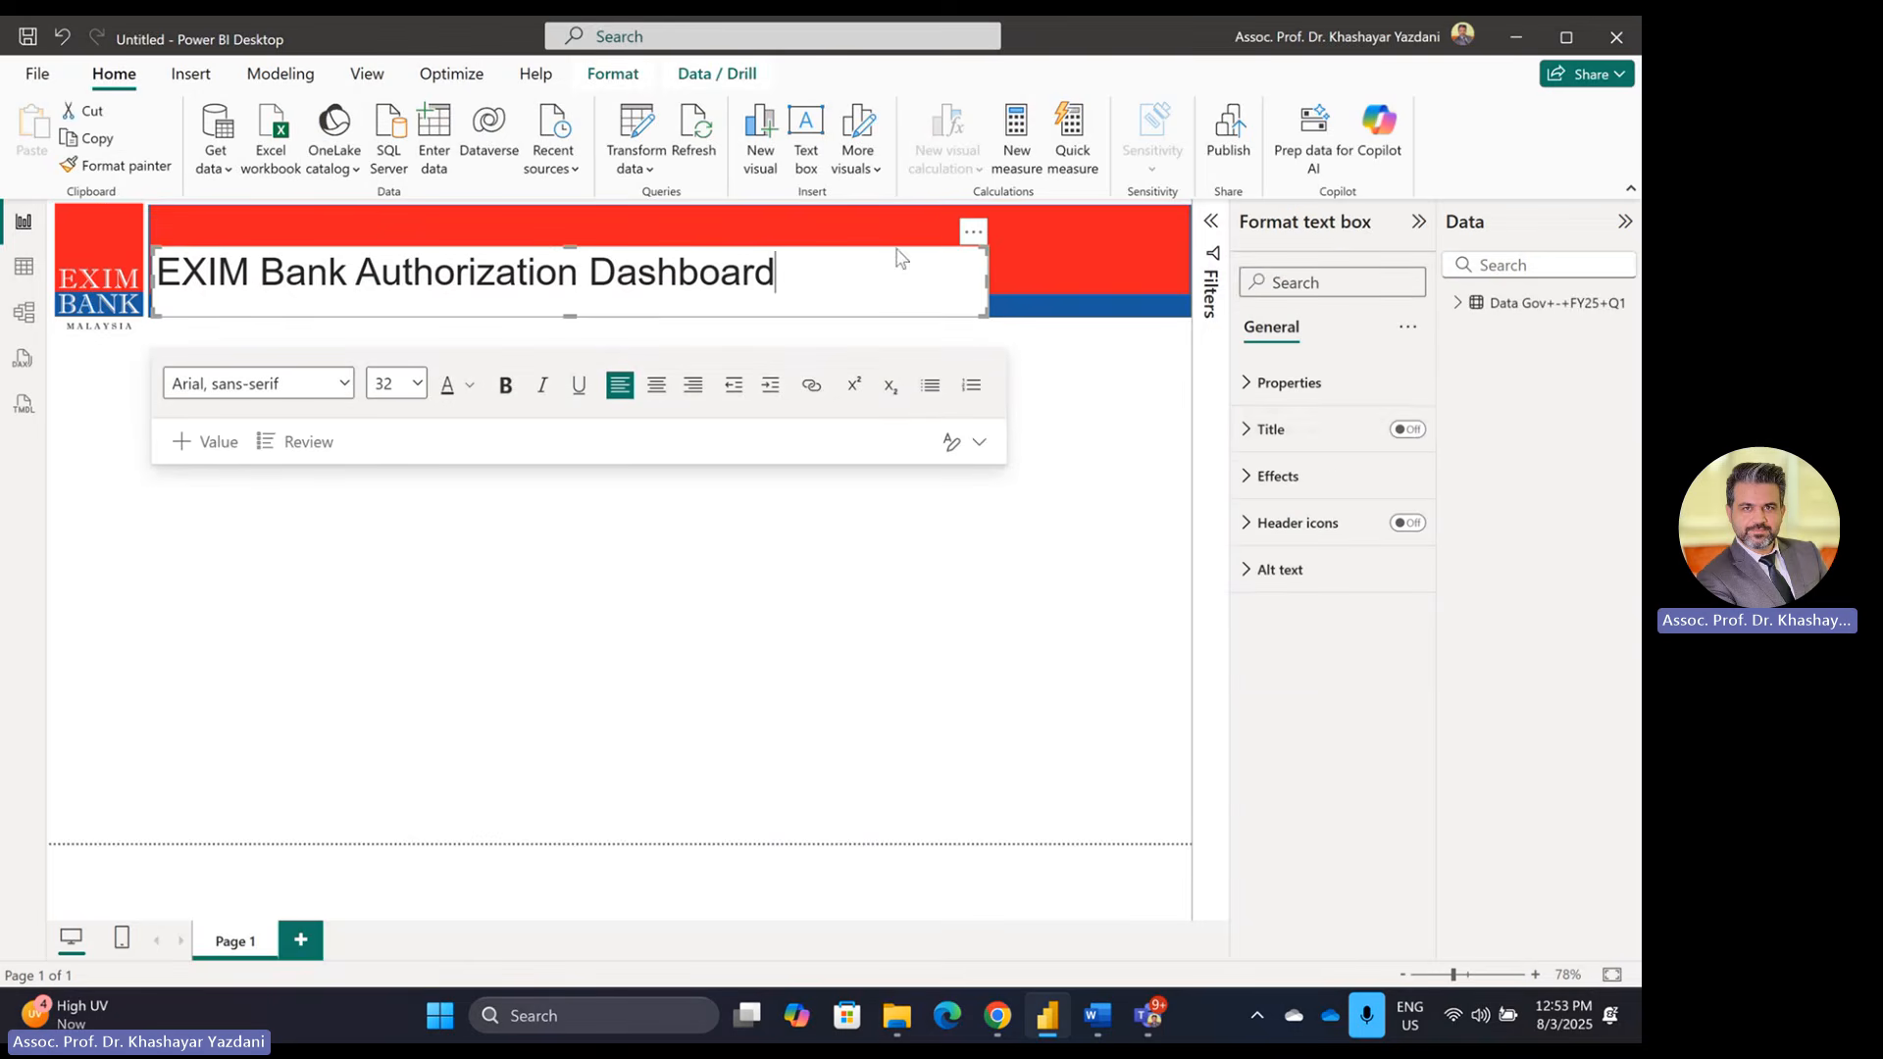
Step: Remove the title box's white background and make the title text white
left_click(1304, 478)
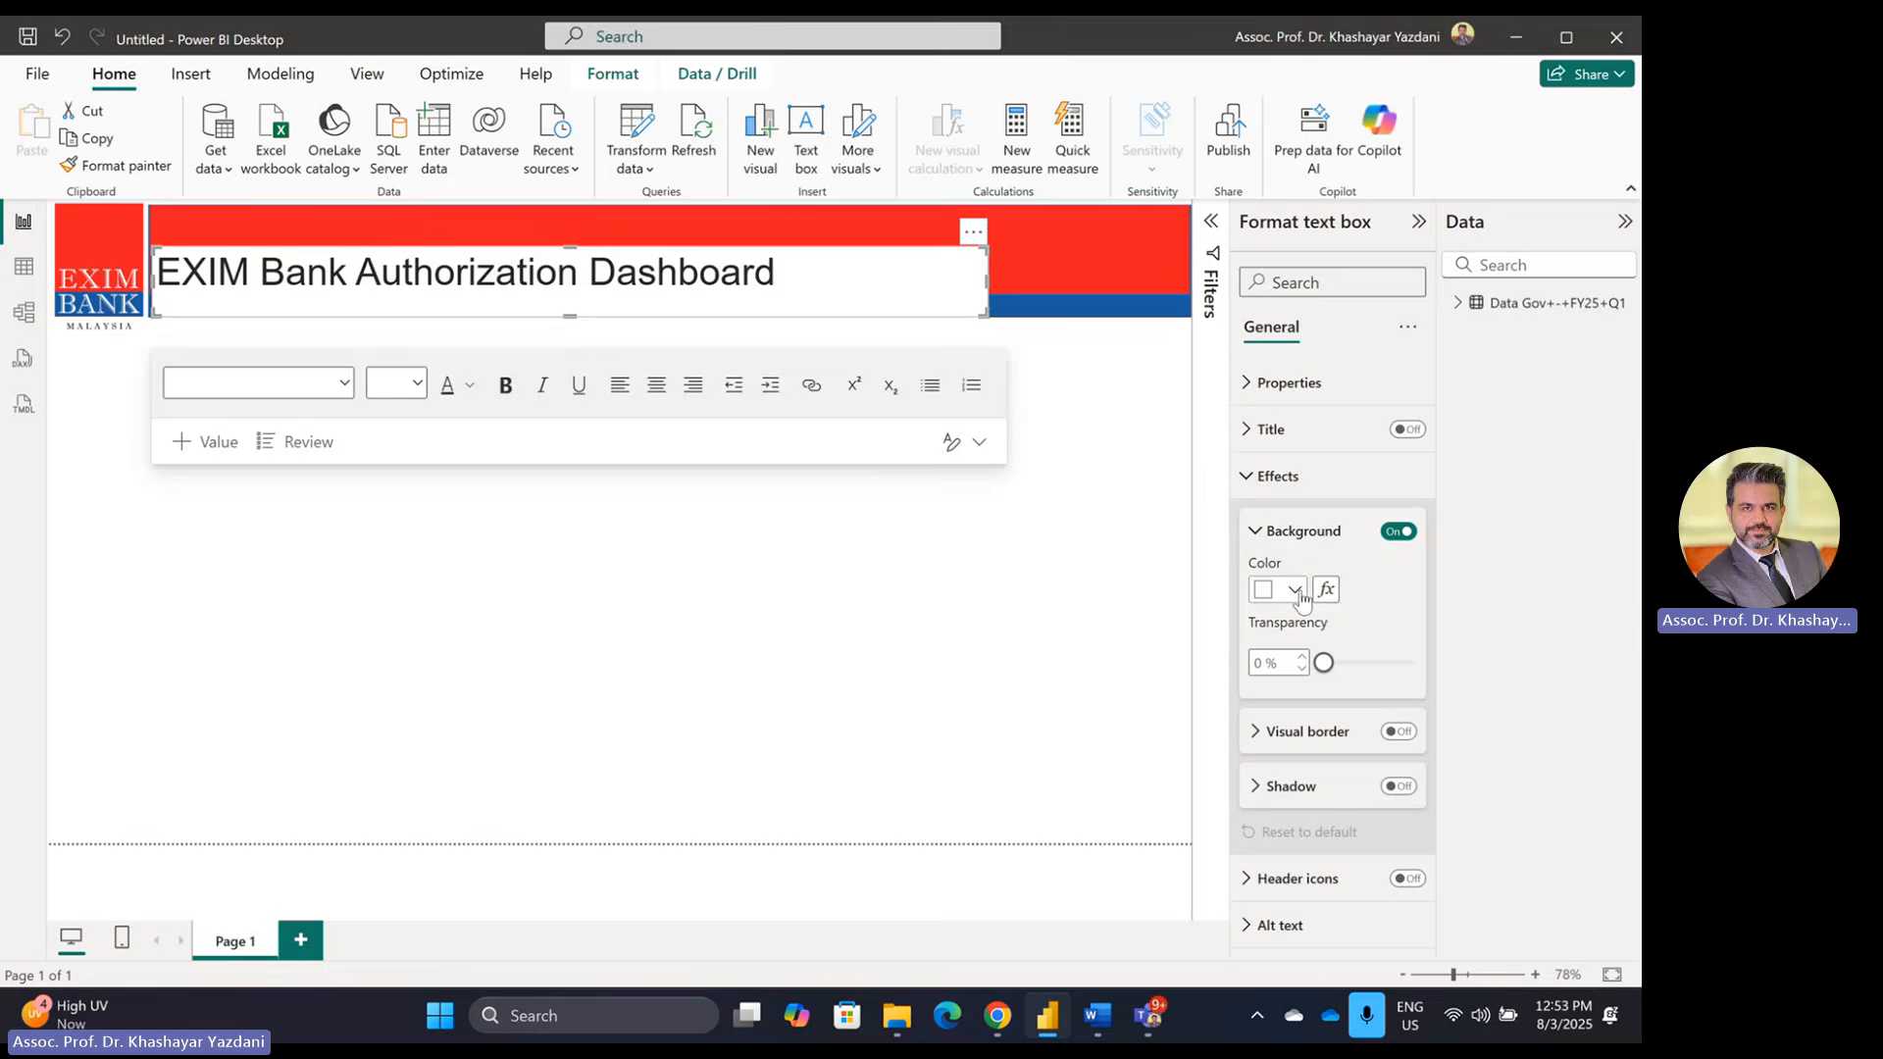
left_click(1399, 532)
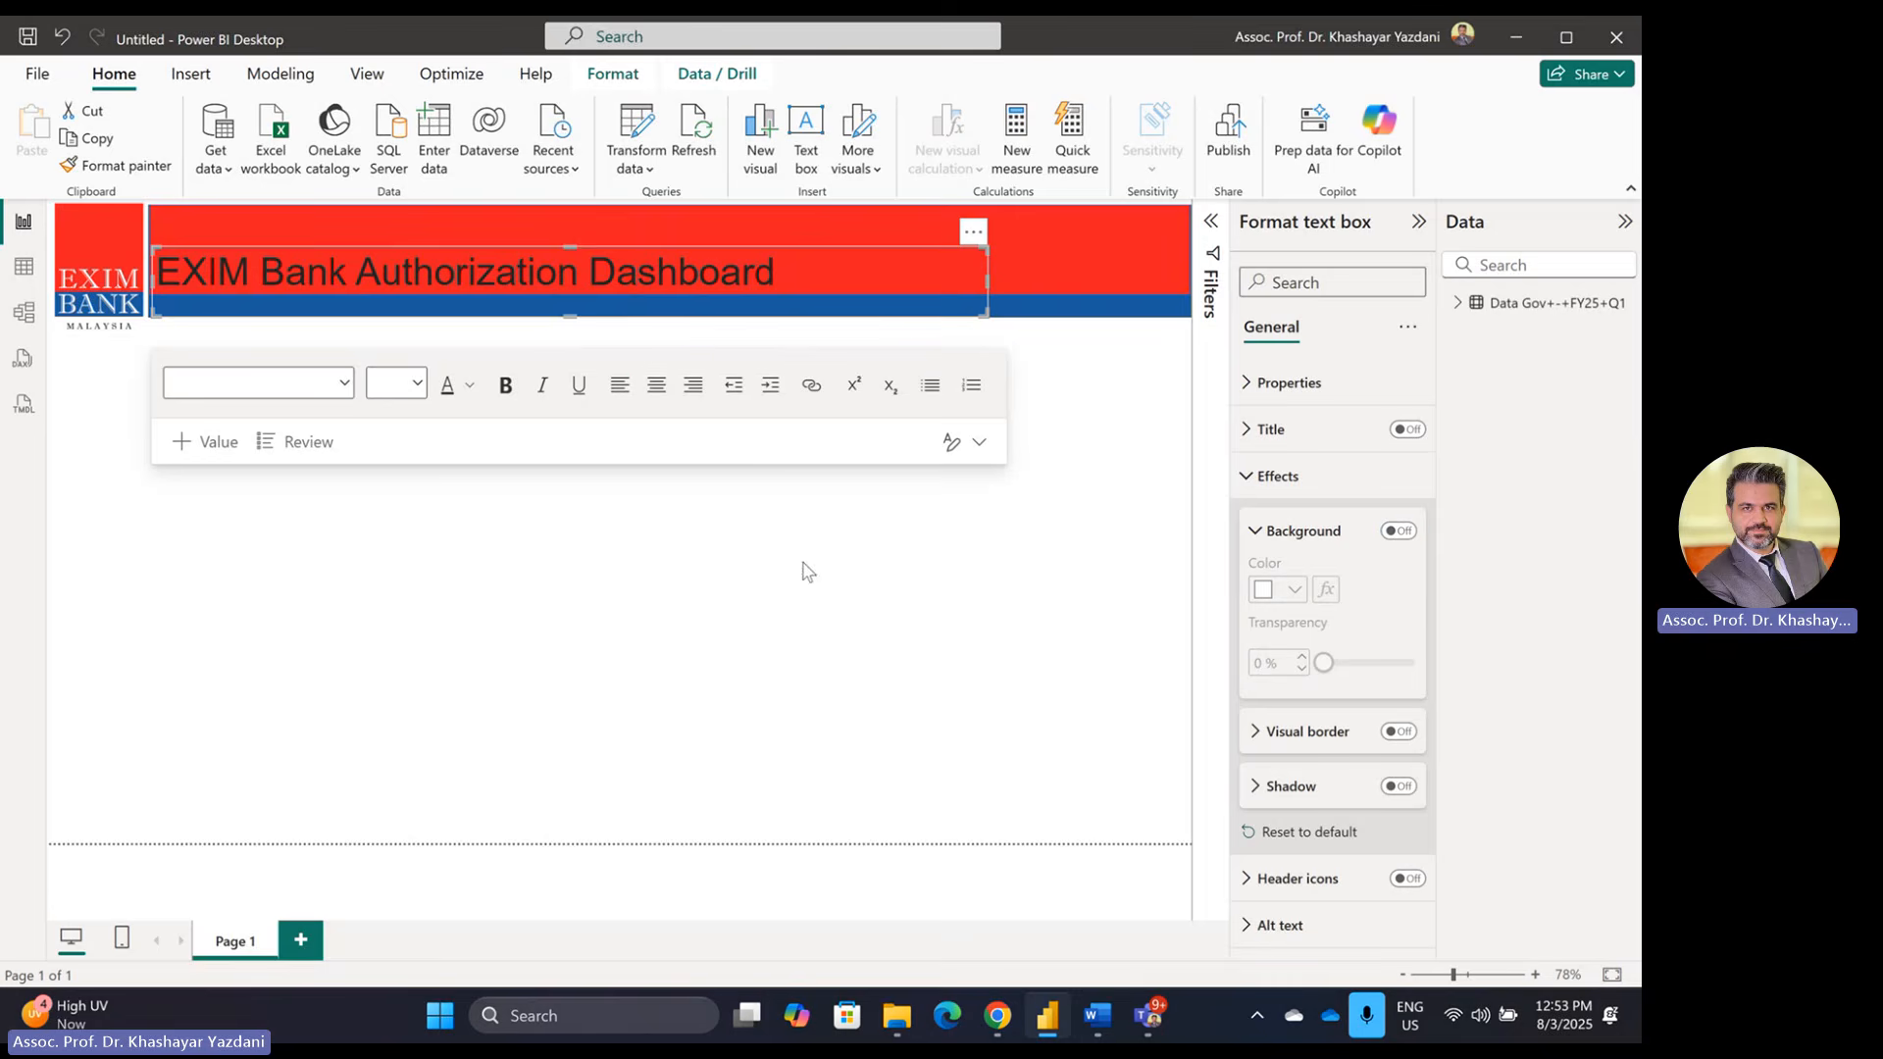
triple_click(510, 262)
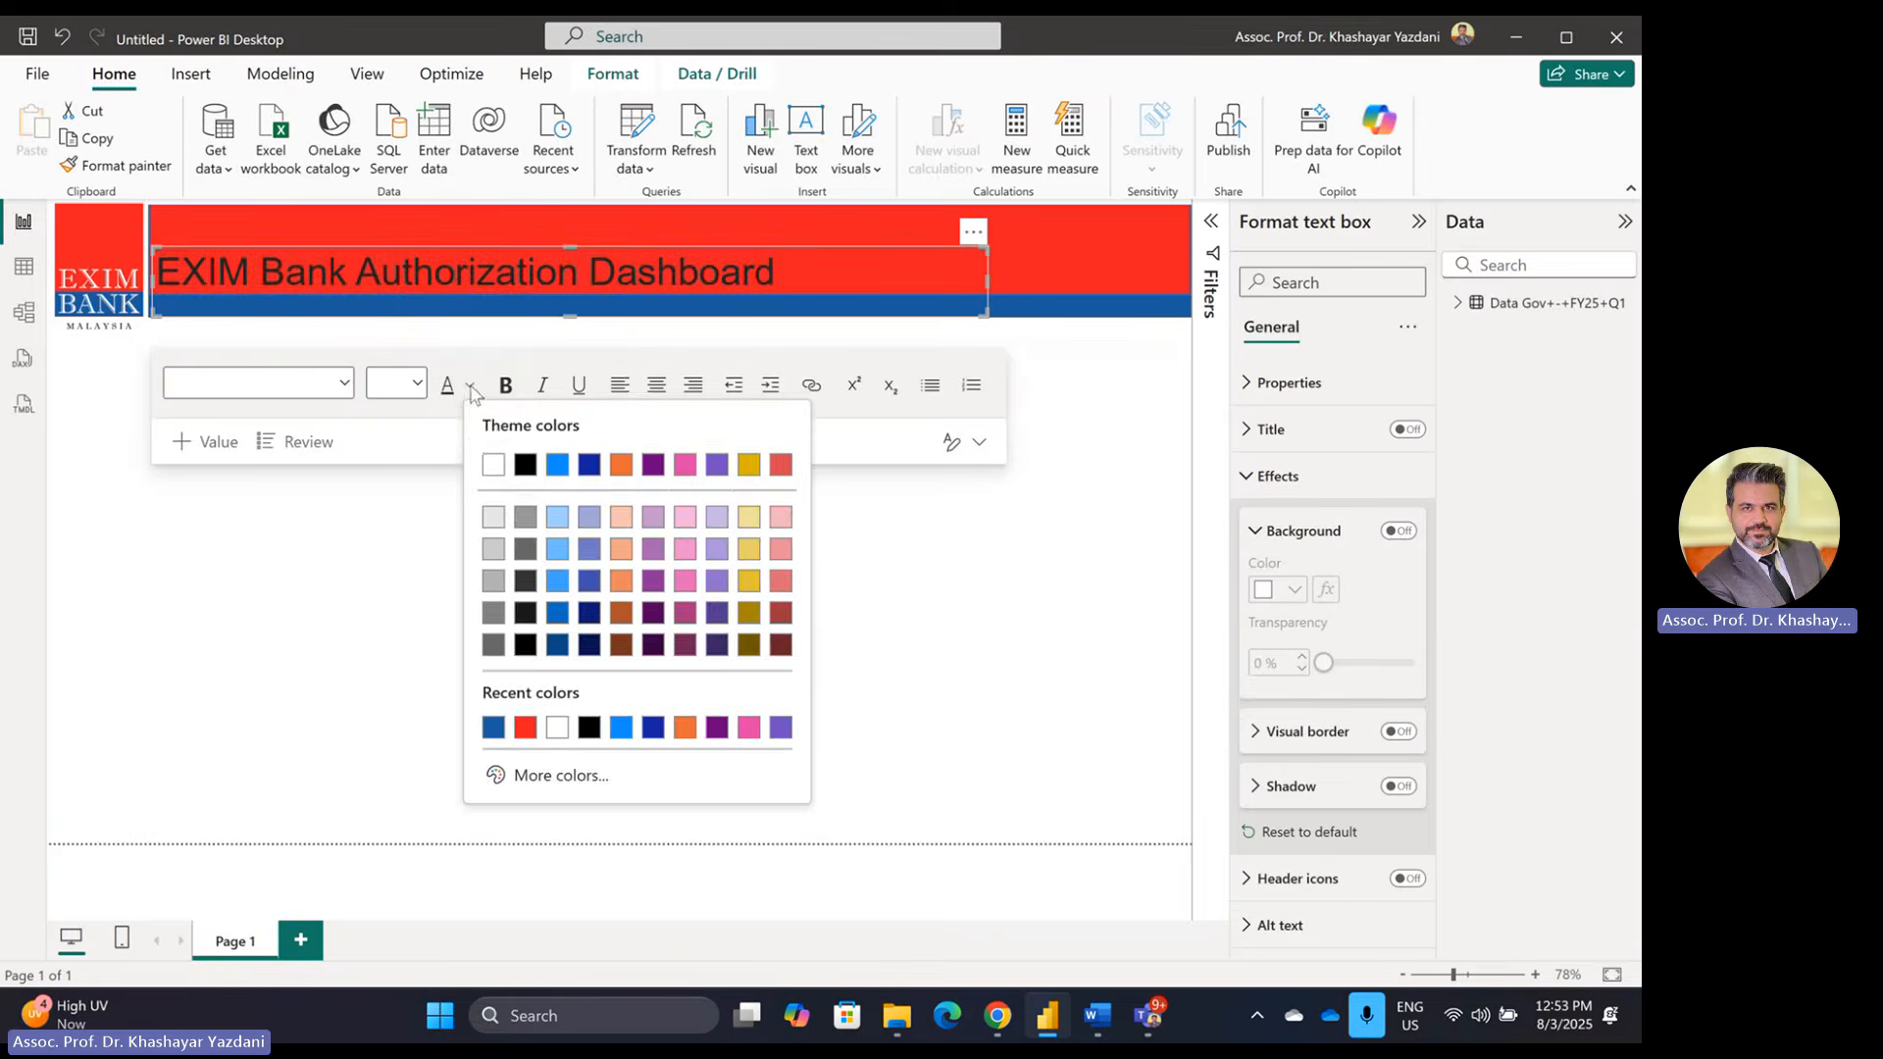
left_click(470, 386)
left_click(494, 465)
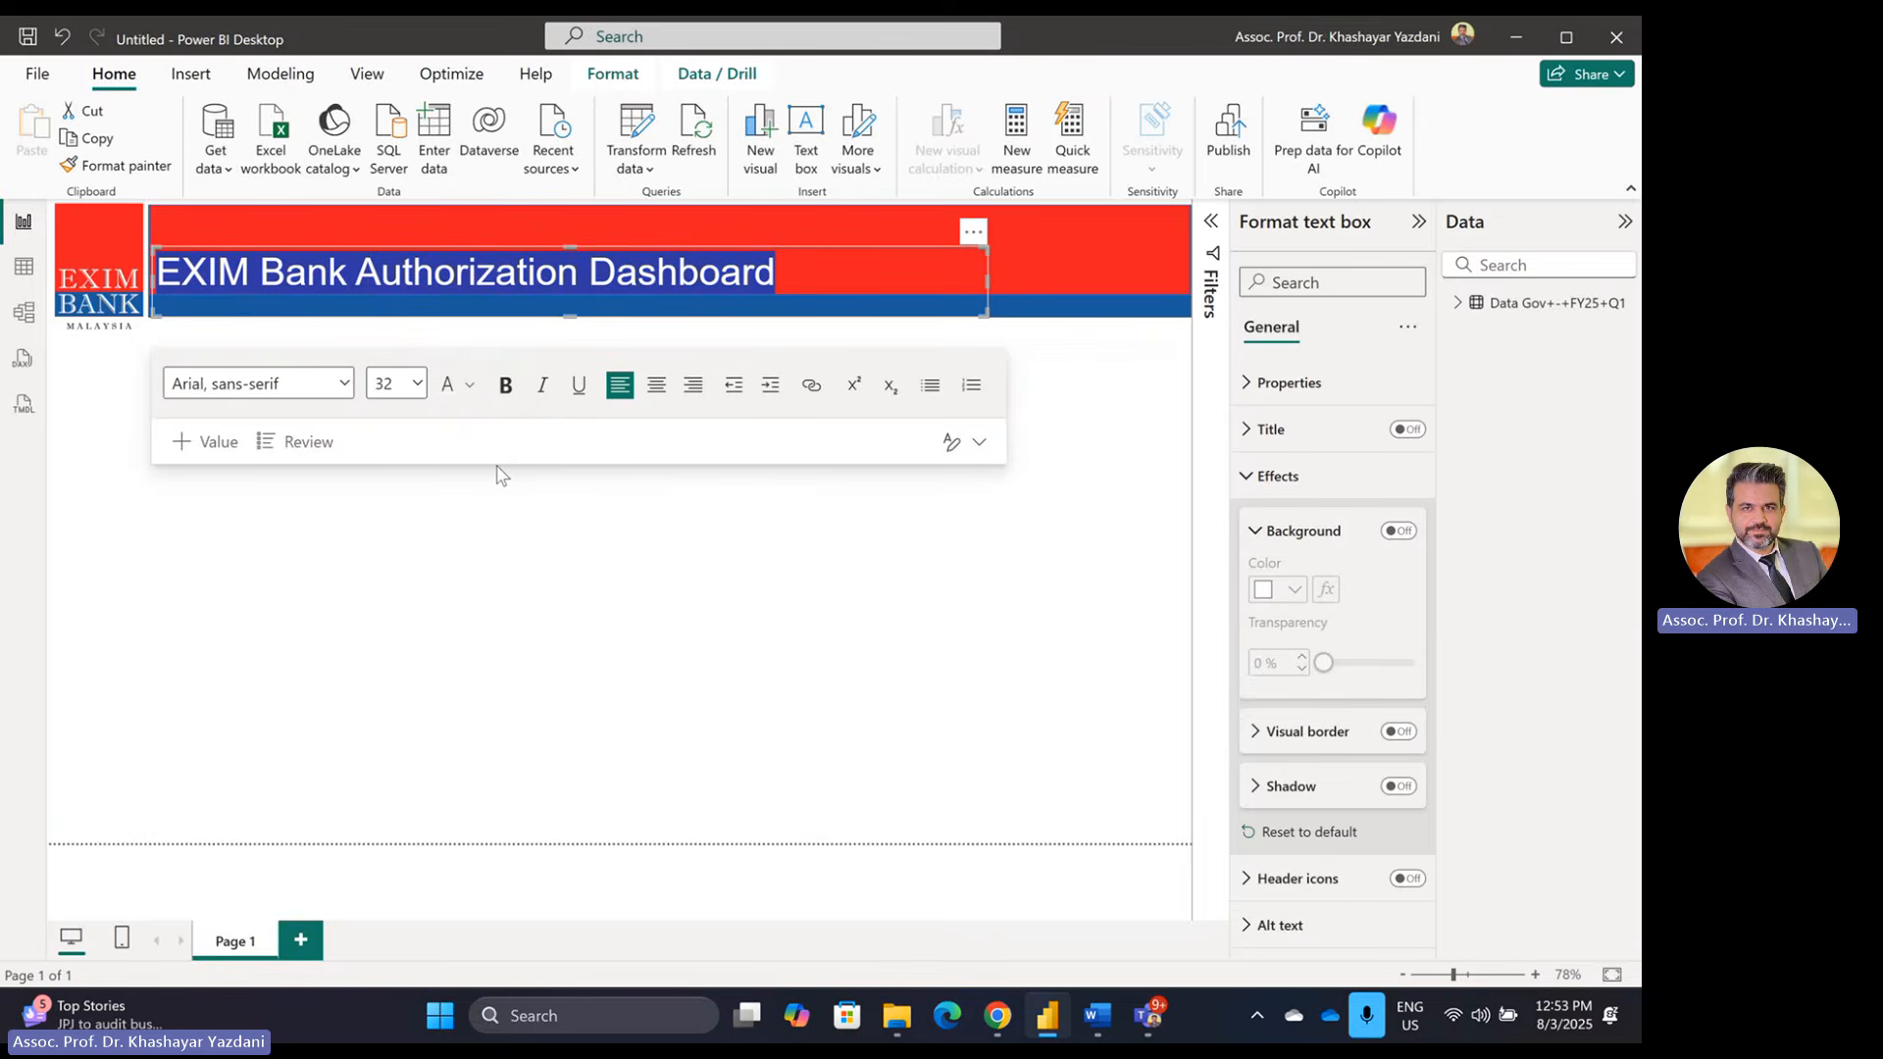
Step: Try Trebuchet MS, Calibri and Comic Sans MS on the title, returning to Trebuchet MS
left_click(294, 384)
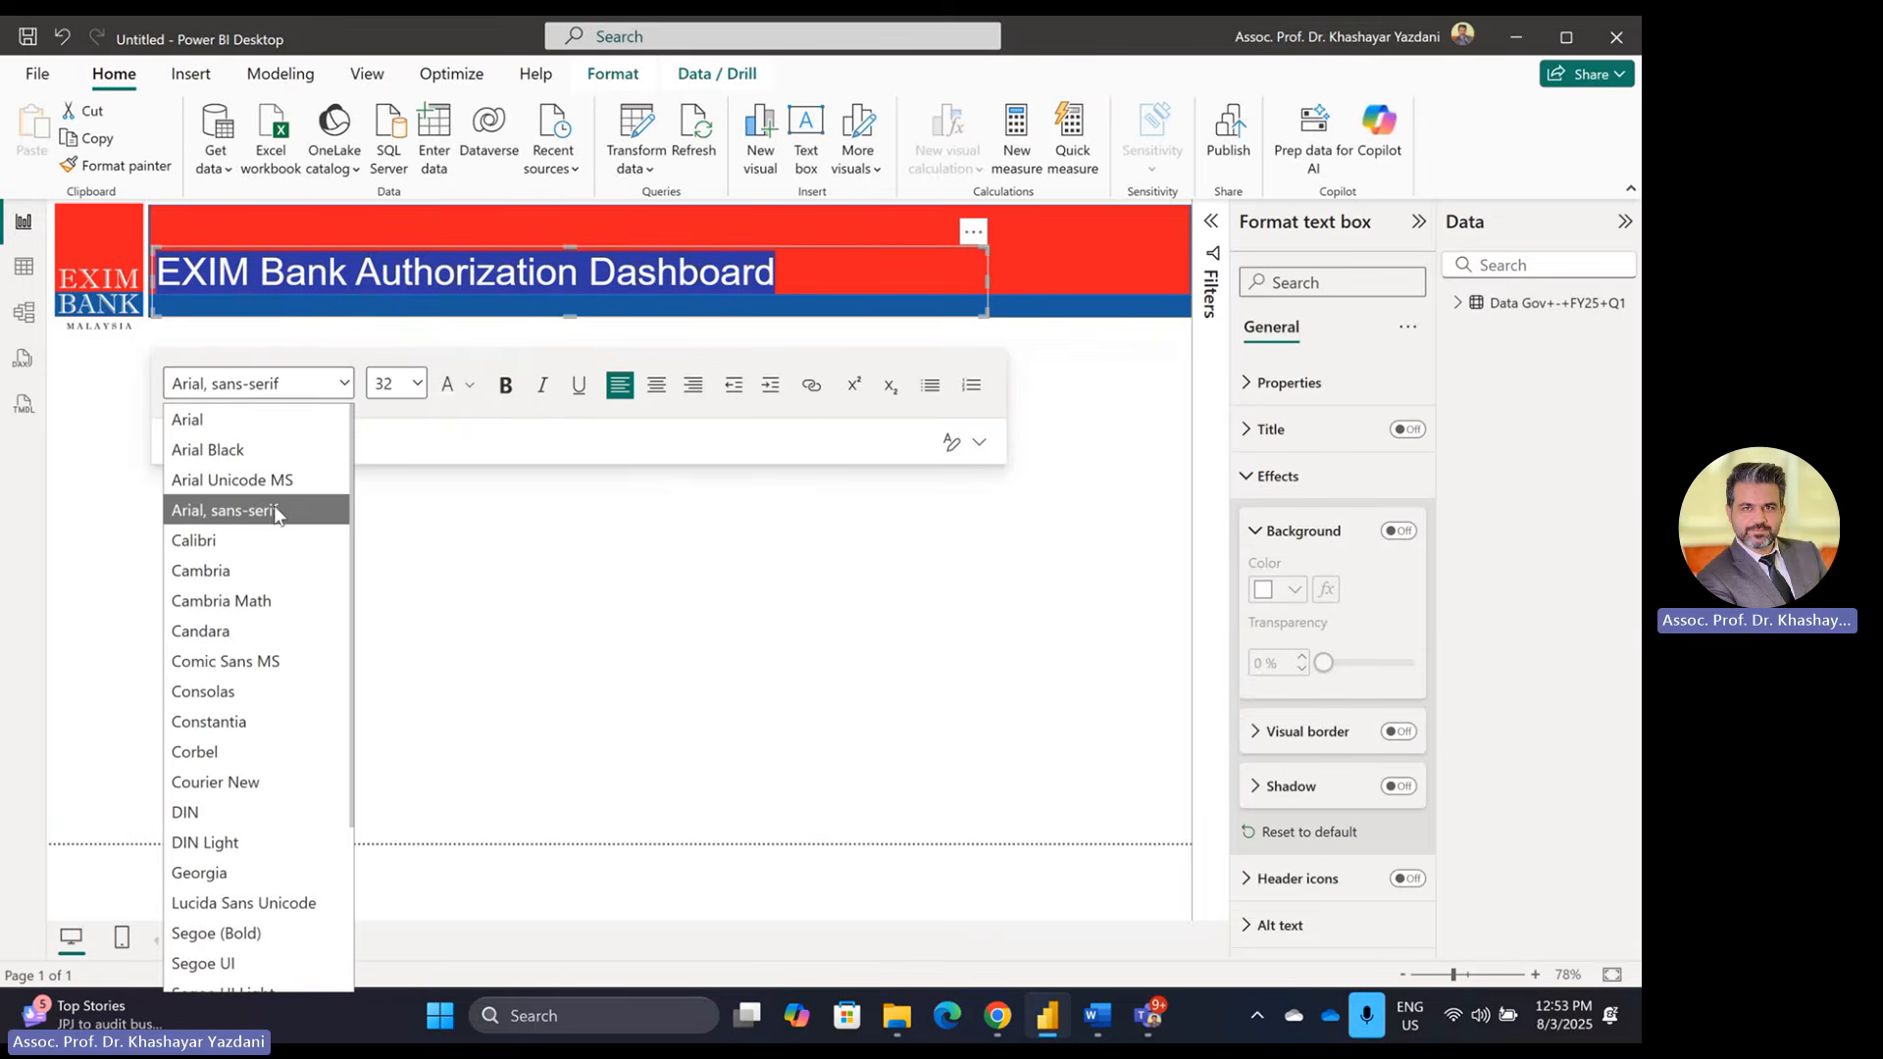
scroll(294, 726, "down", 3)
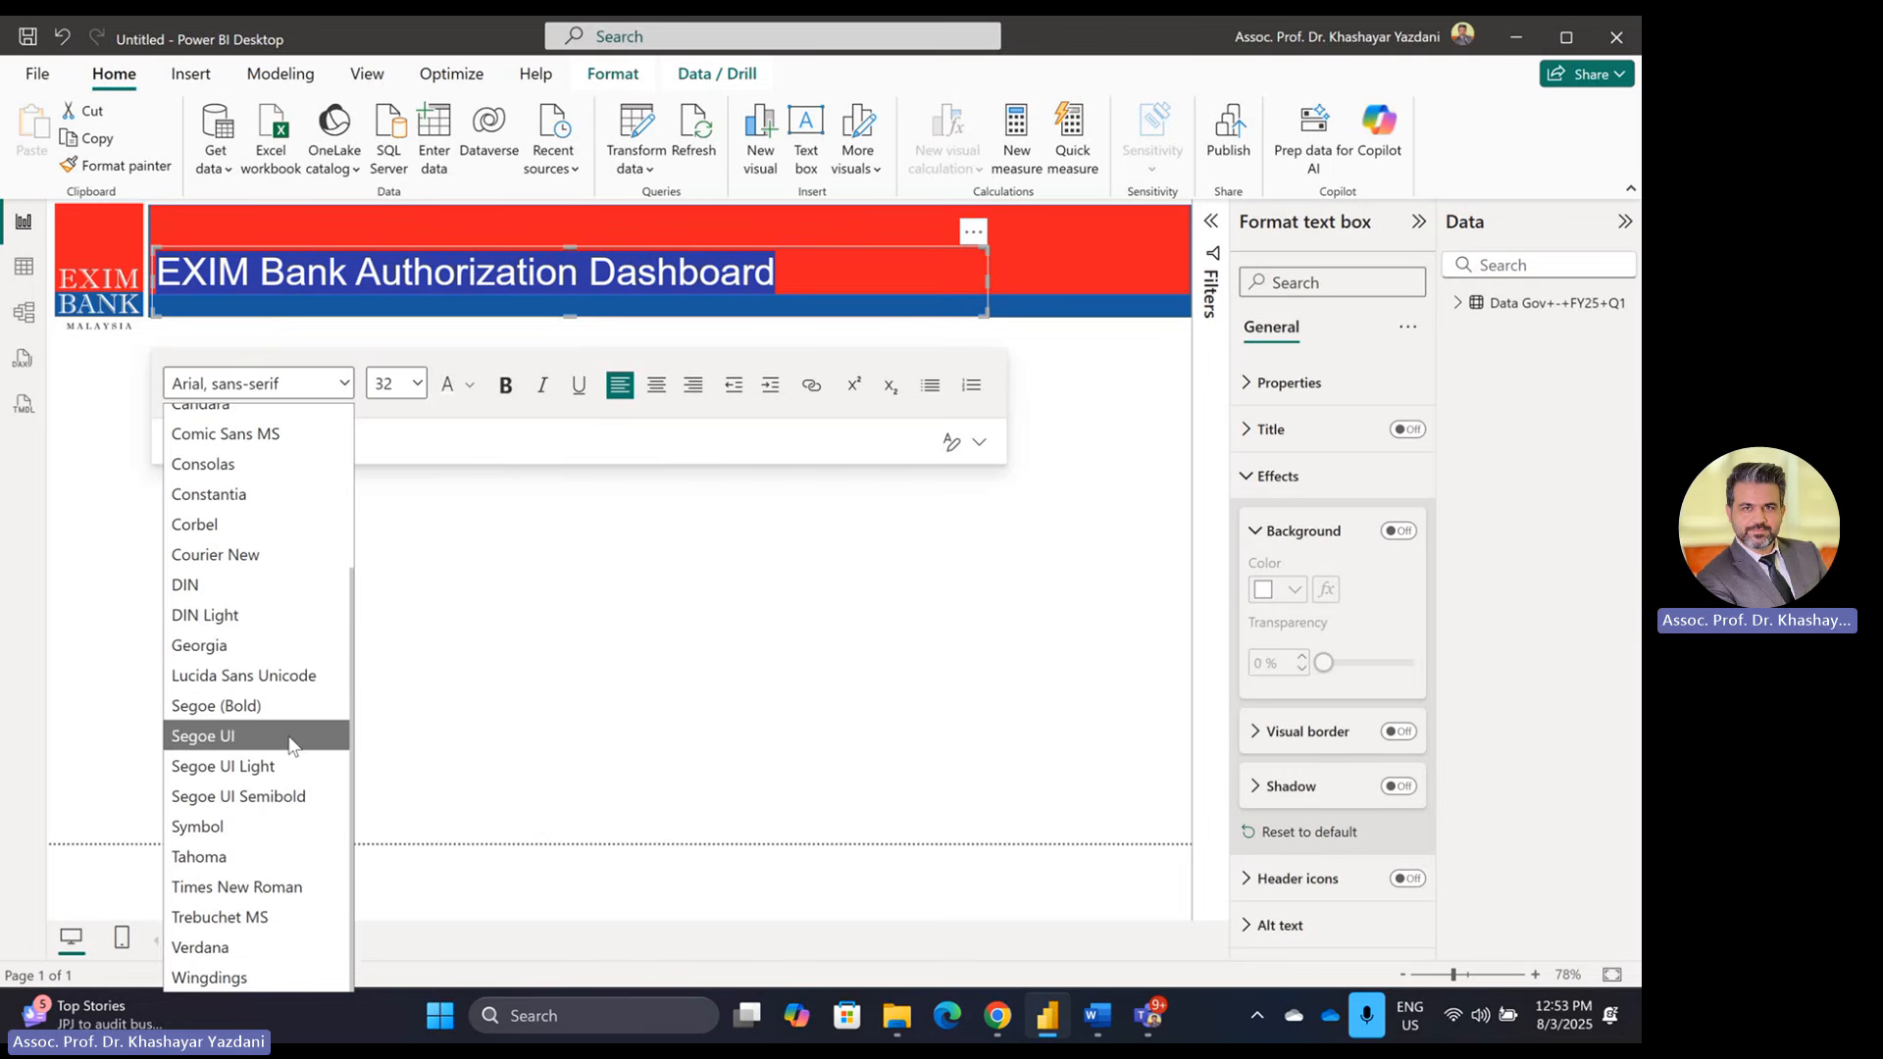
left_click(273, 915)
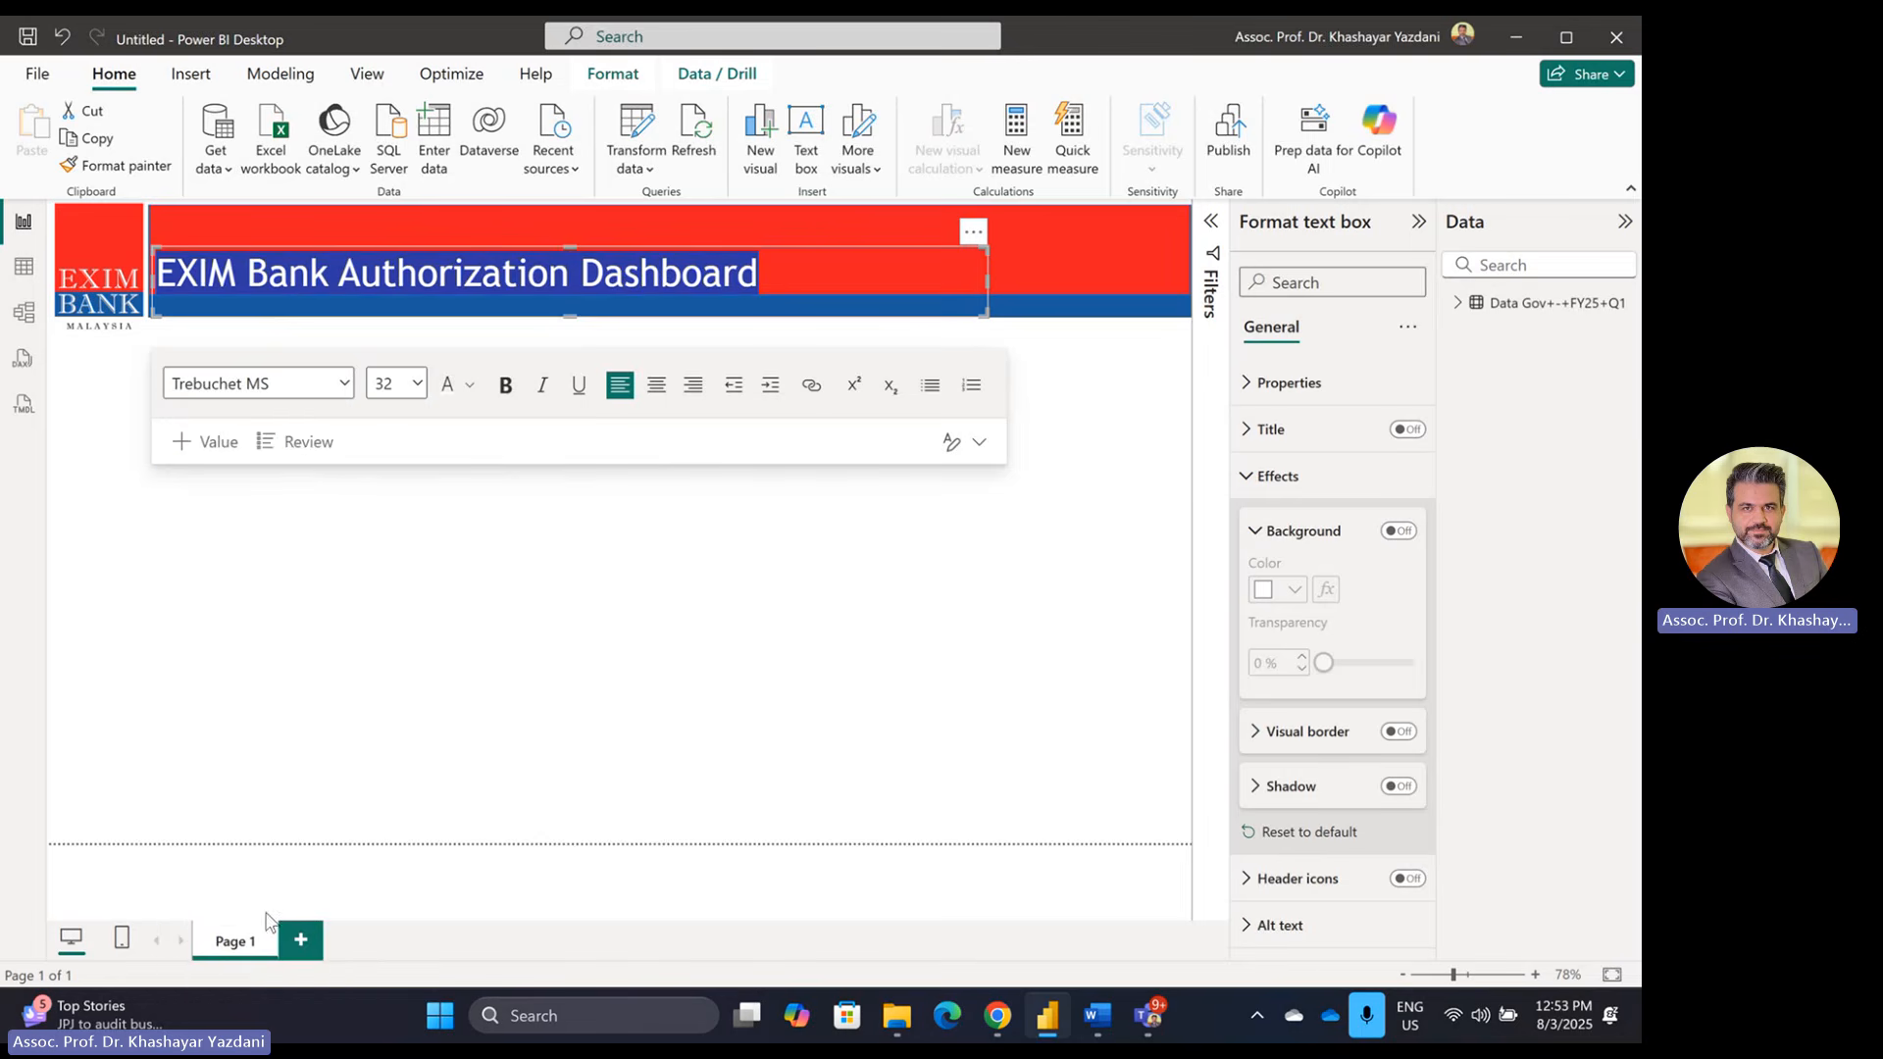
left_click(342, 382)
scroll(263, 790, "up", 2)
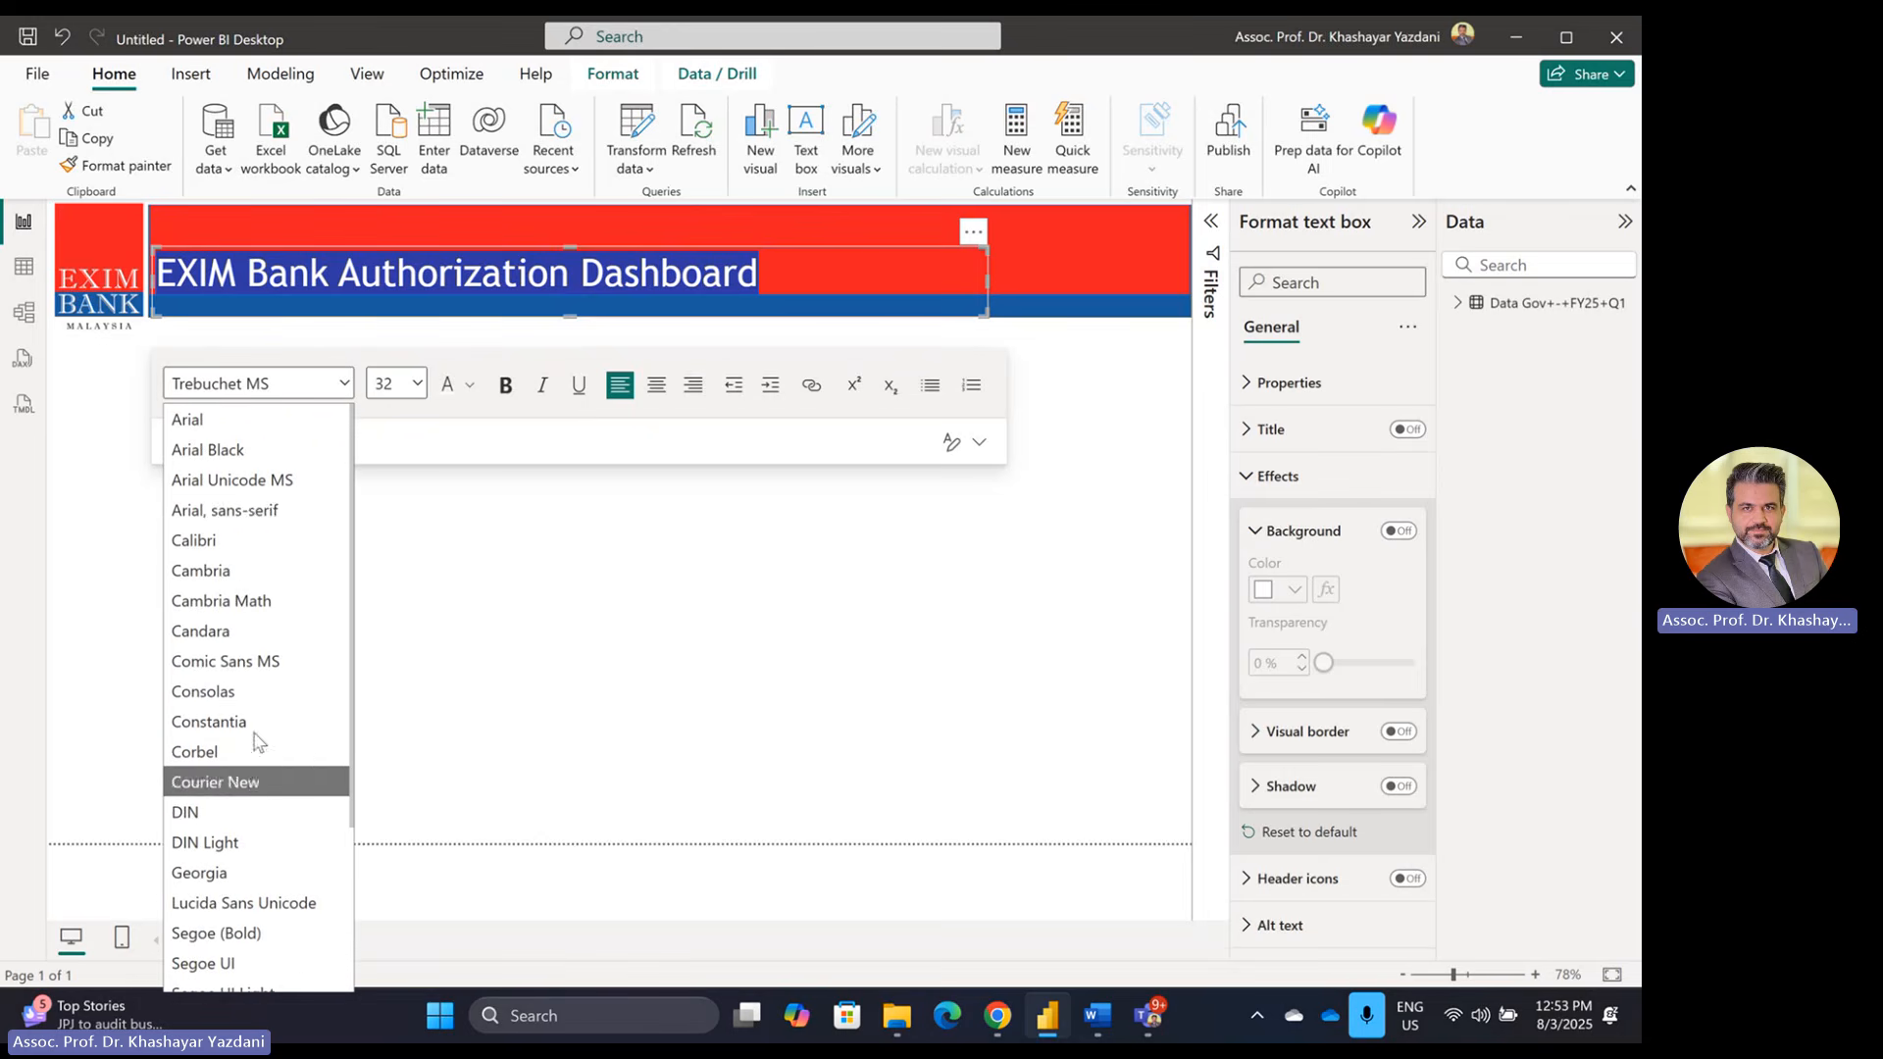
left_click(208, 538)
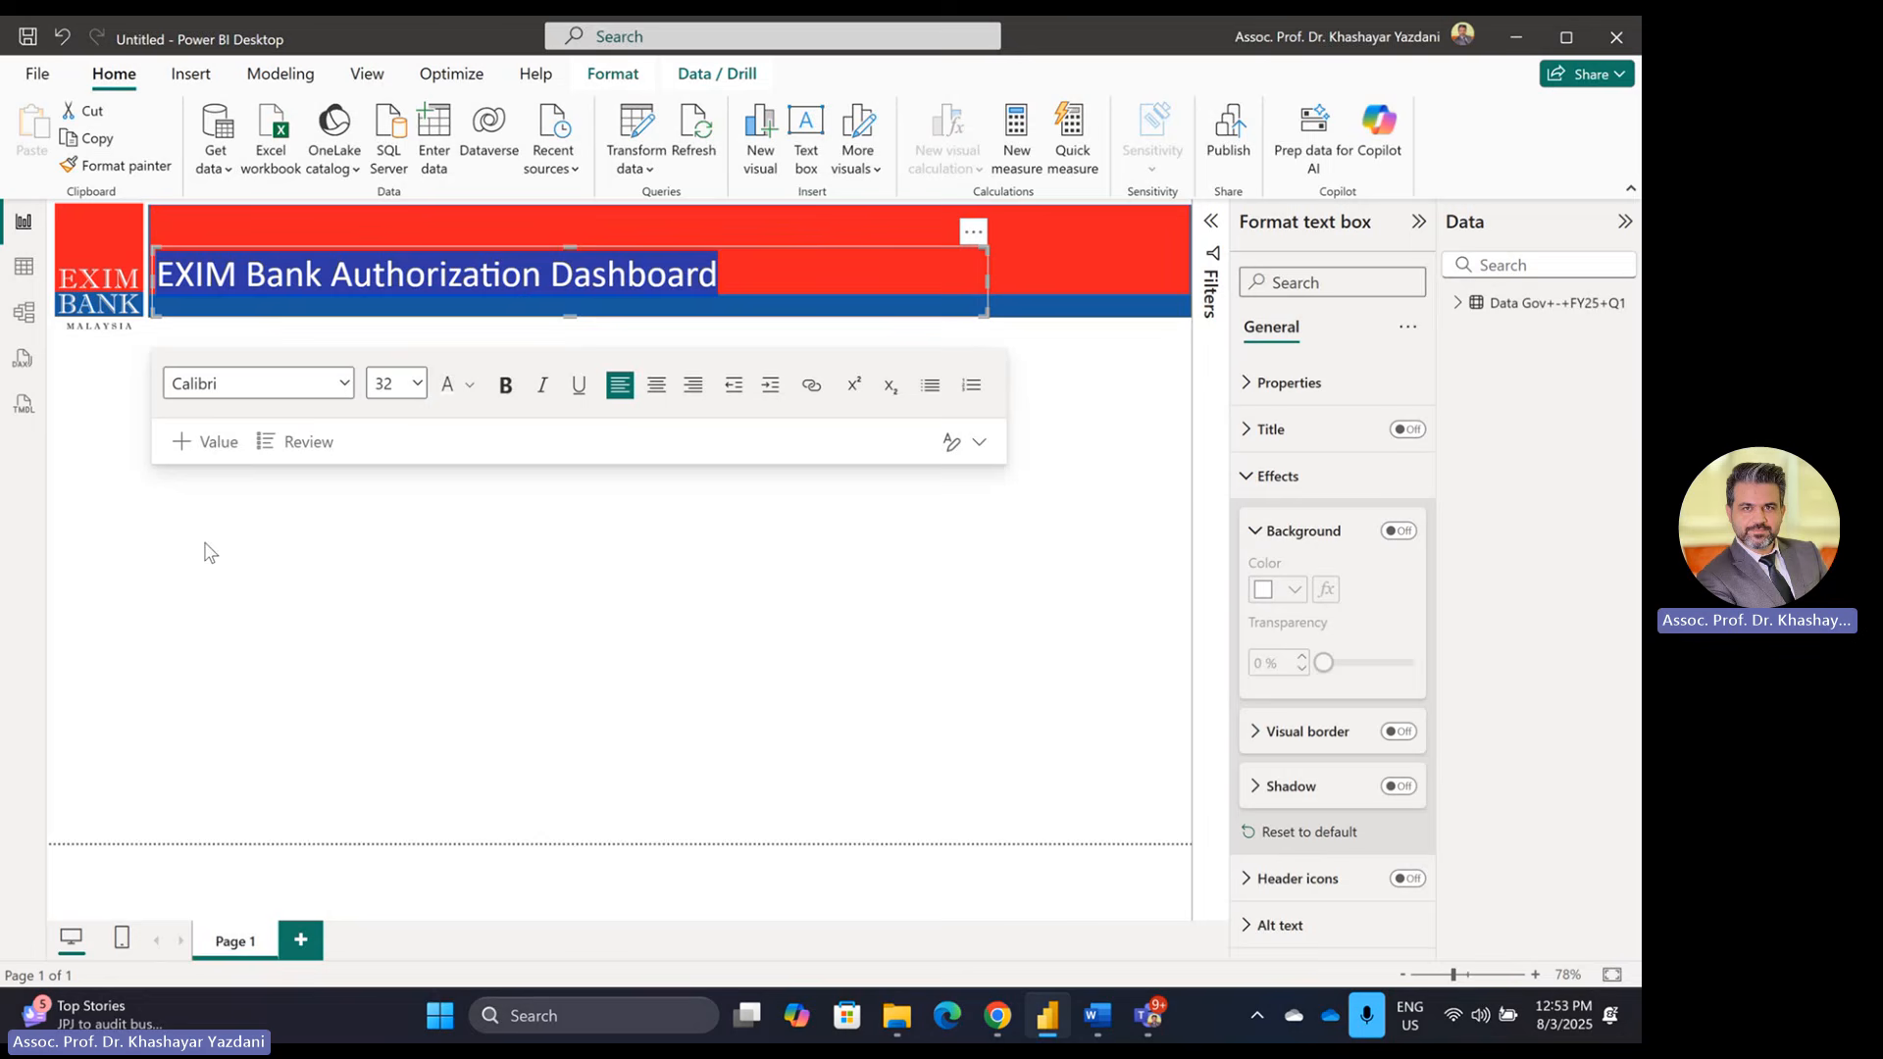
left_click(220, 391)
key("Down")
key("Down")
key("Down")
key("Down")
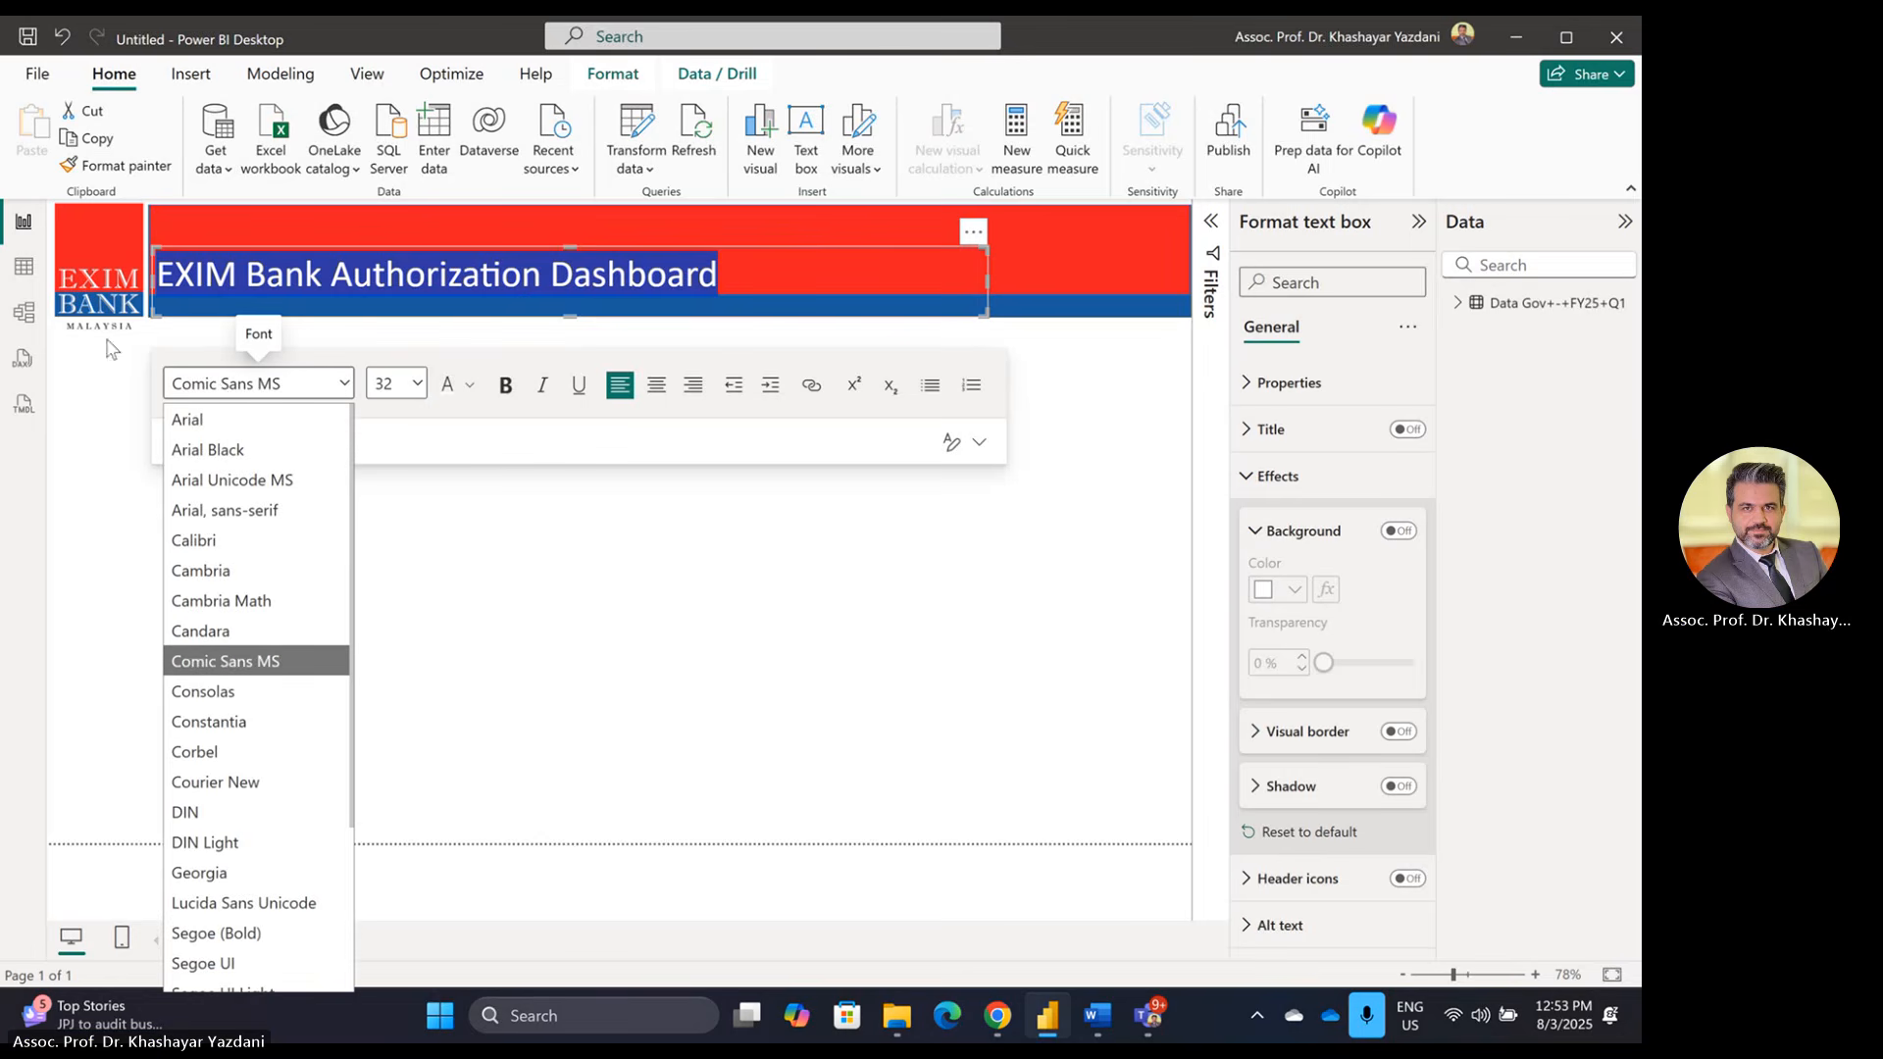
scroll(235, 873, "down", 3)
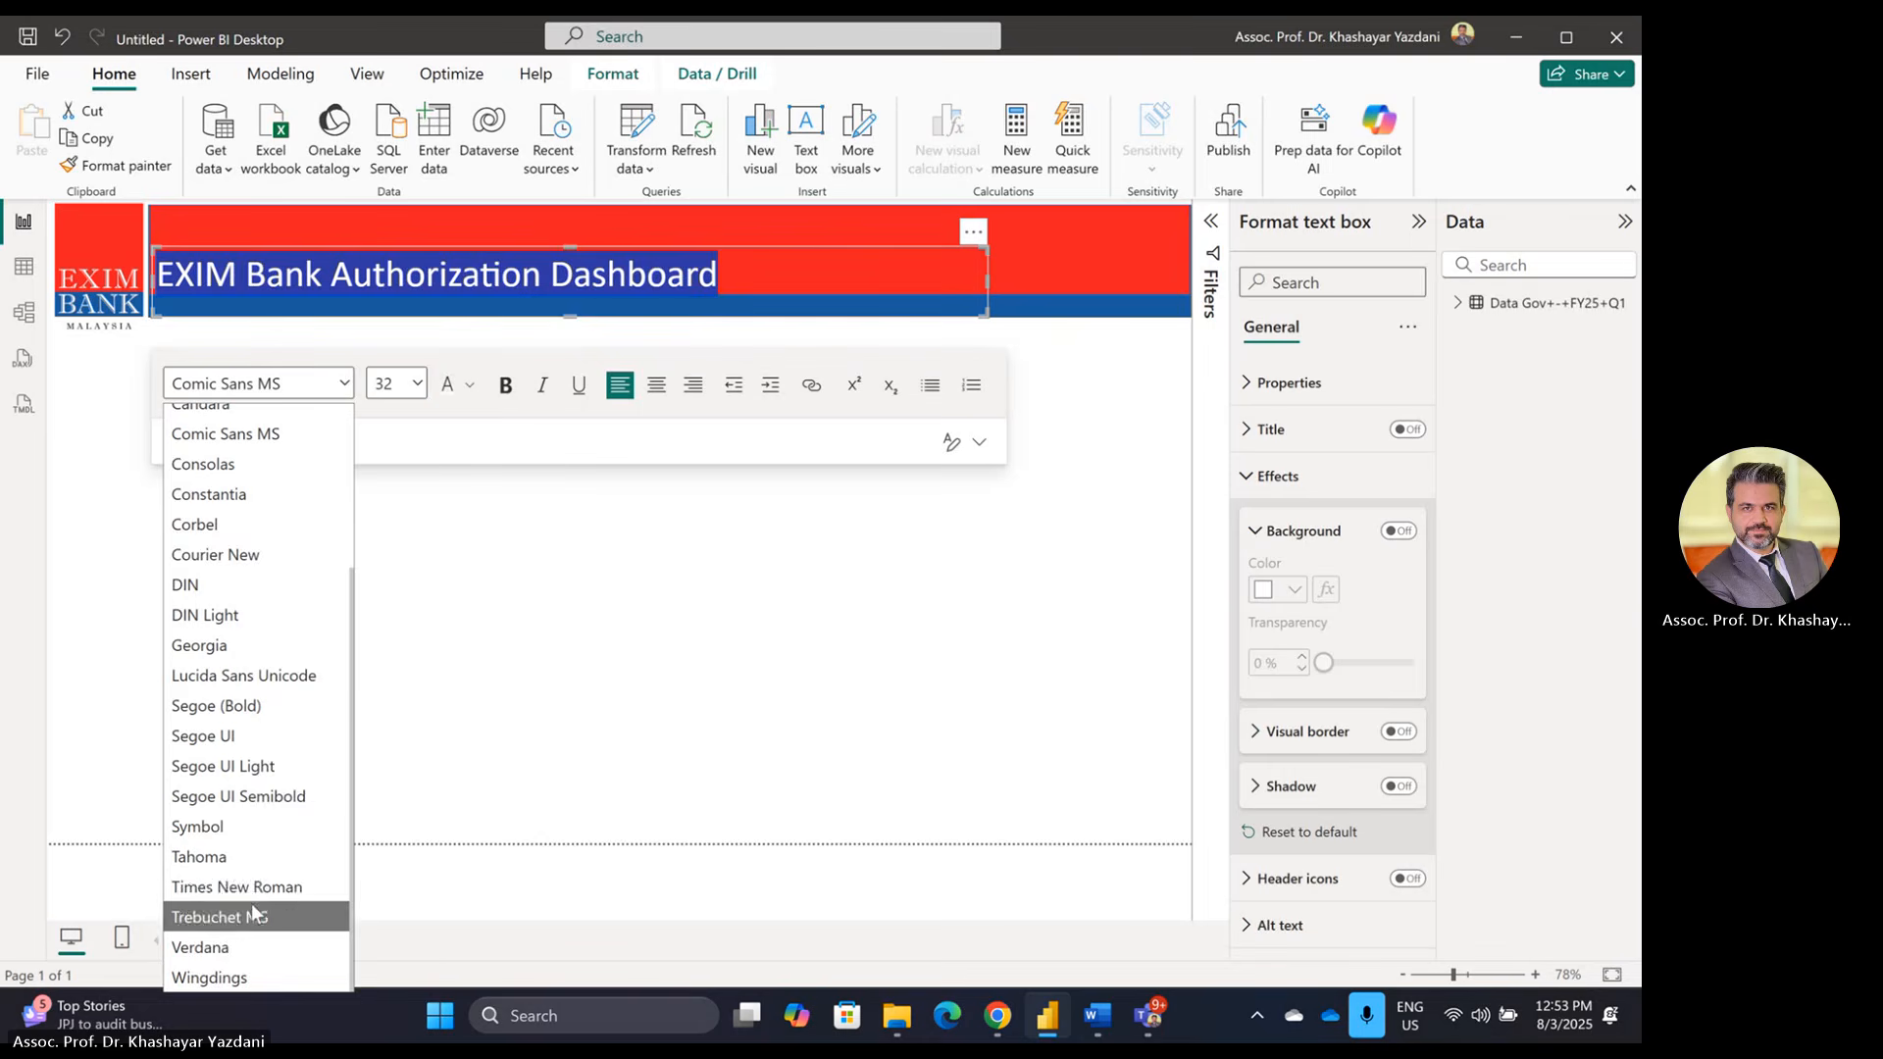
left_click(253, 913)
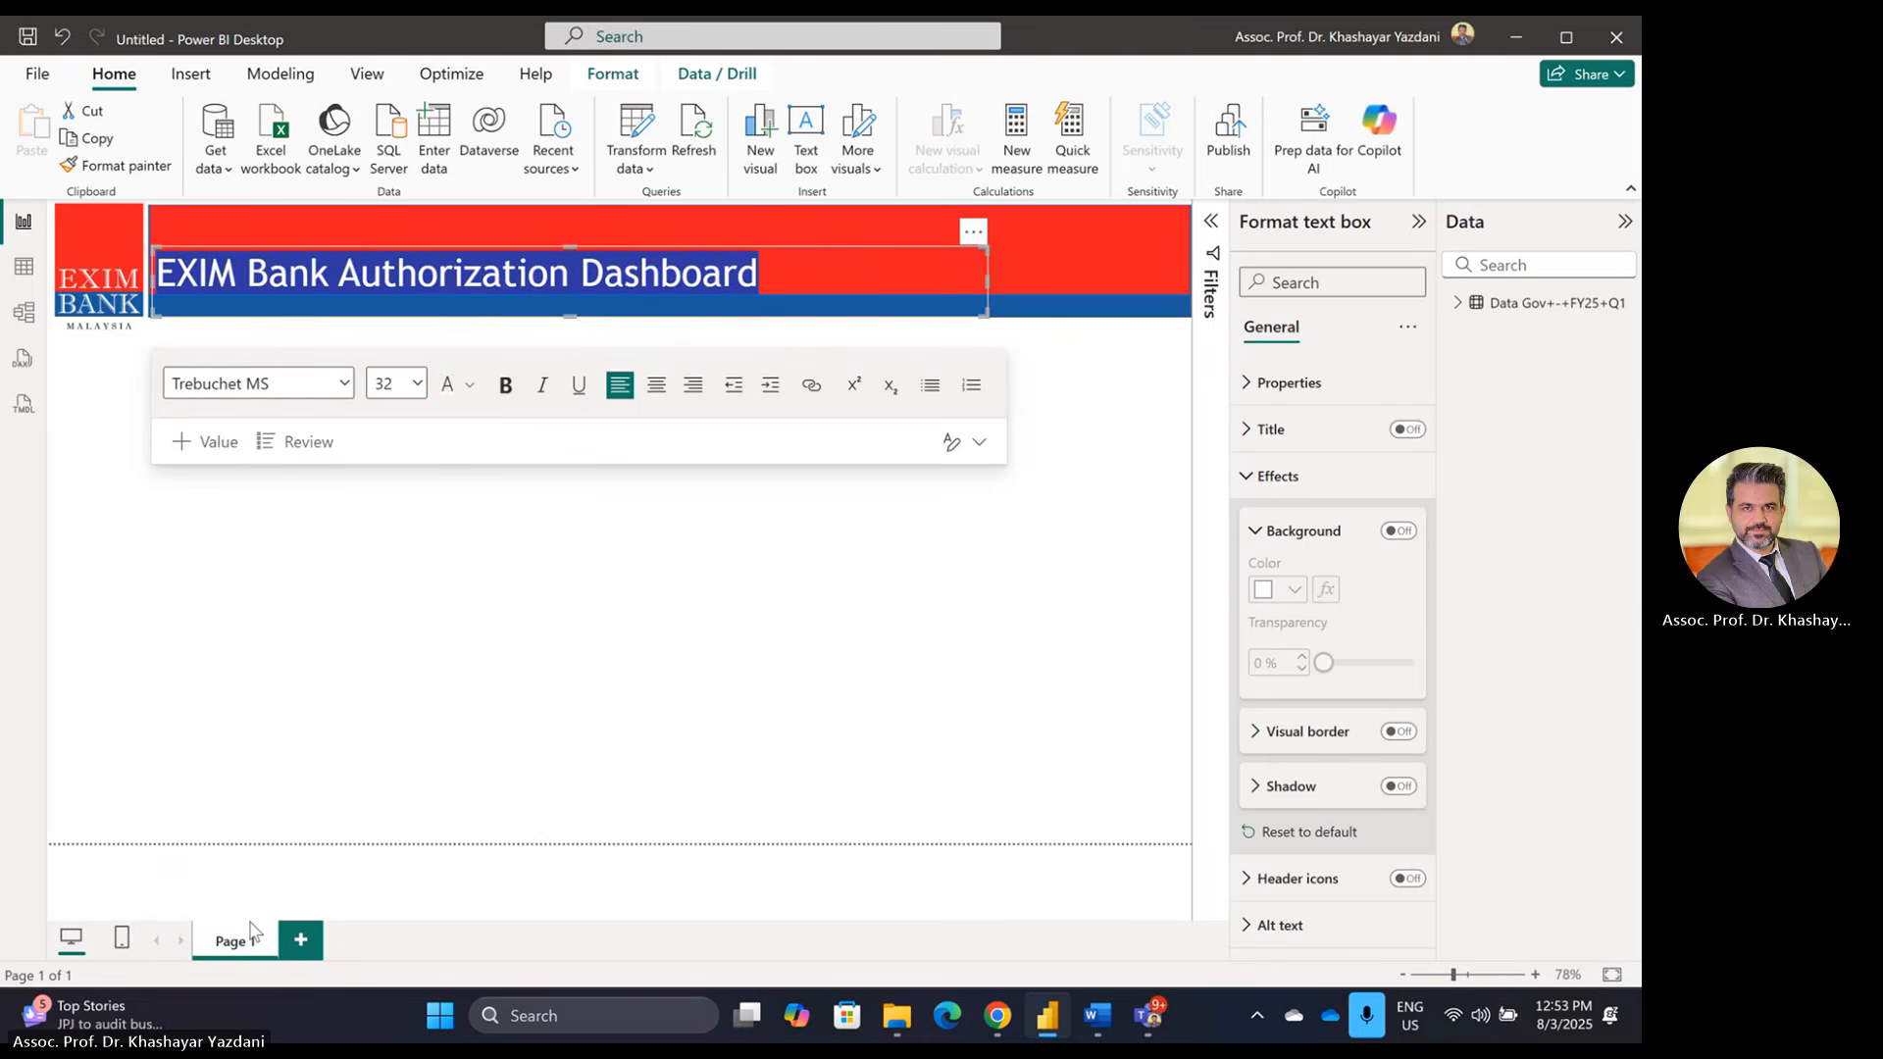
Step: Try Wingdings on the title, then set its font to Verdana
left_click(299, 388)
triple_click(315, 280)
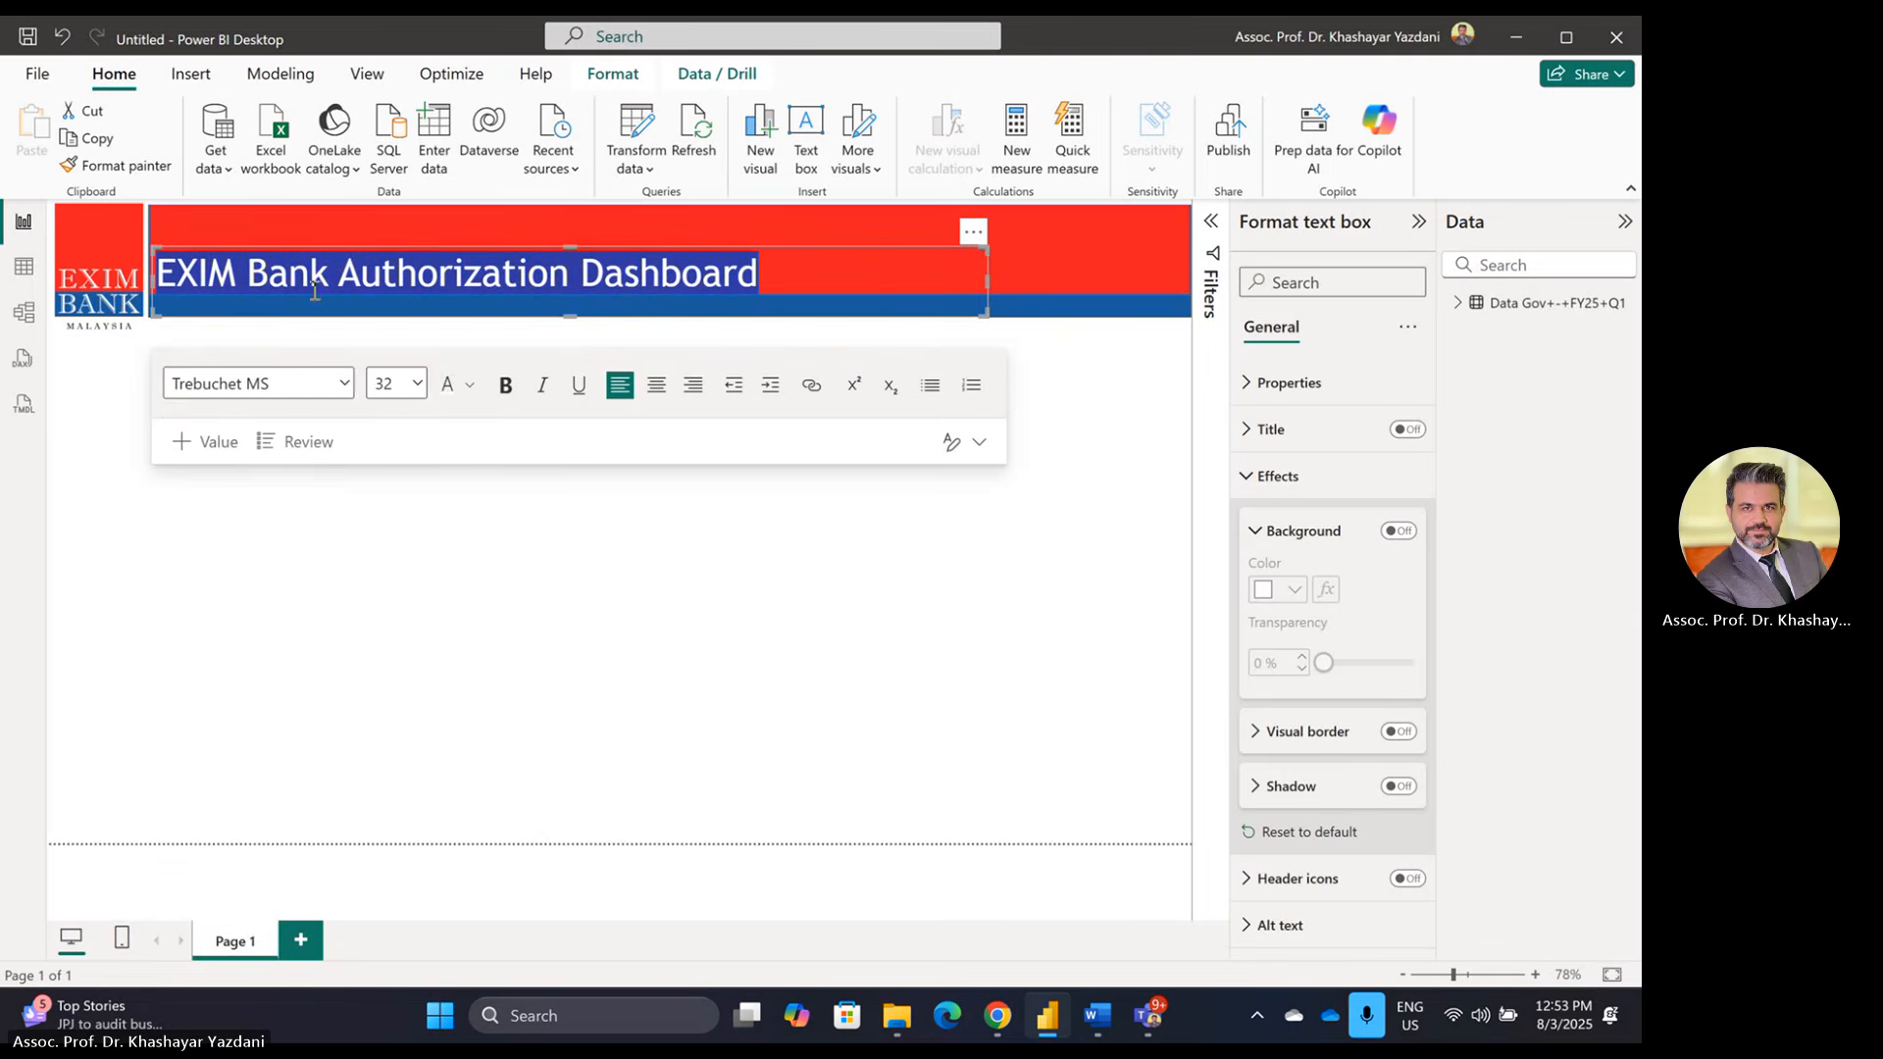
left_click(349, 389)
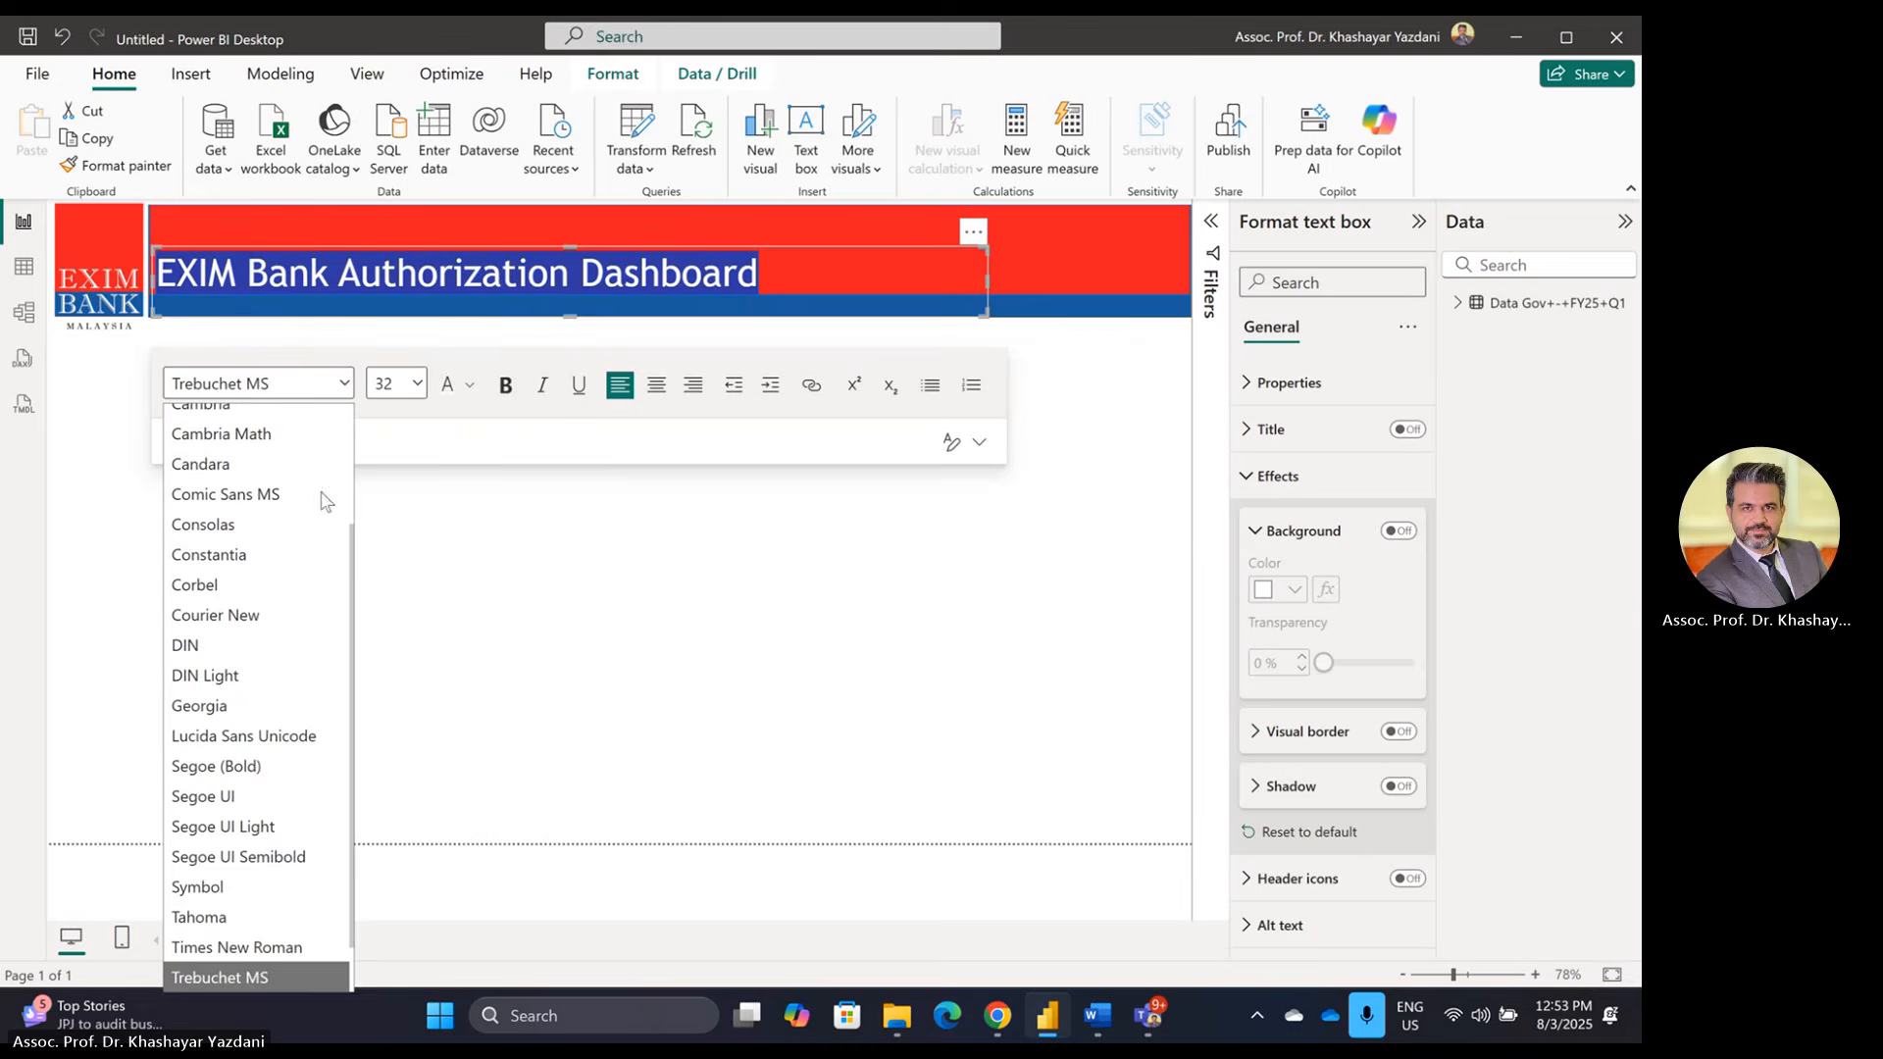
scroll(235, 824, "down", 2)
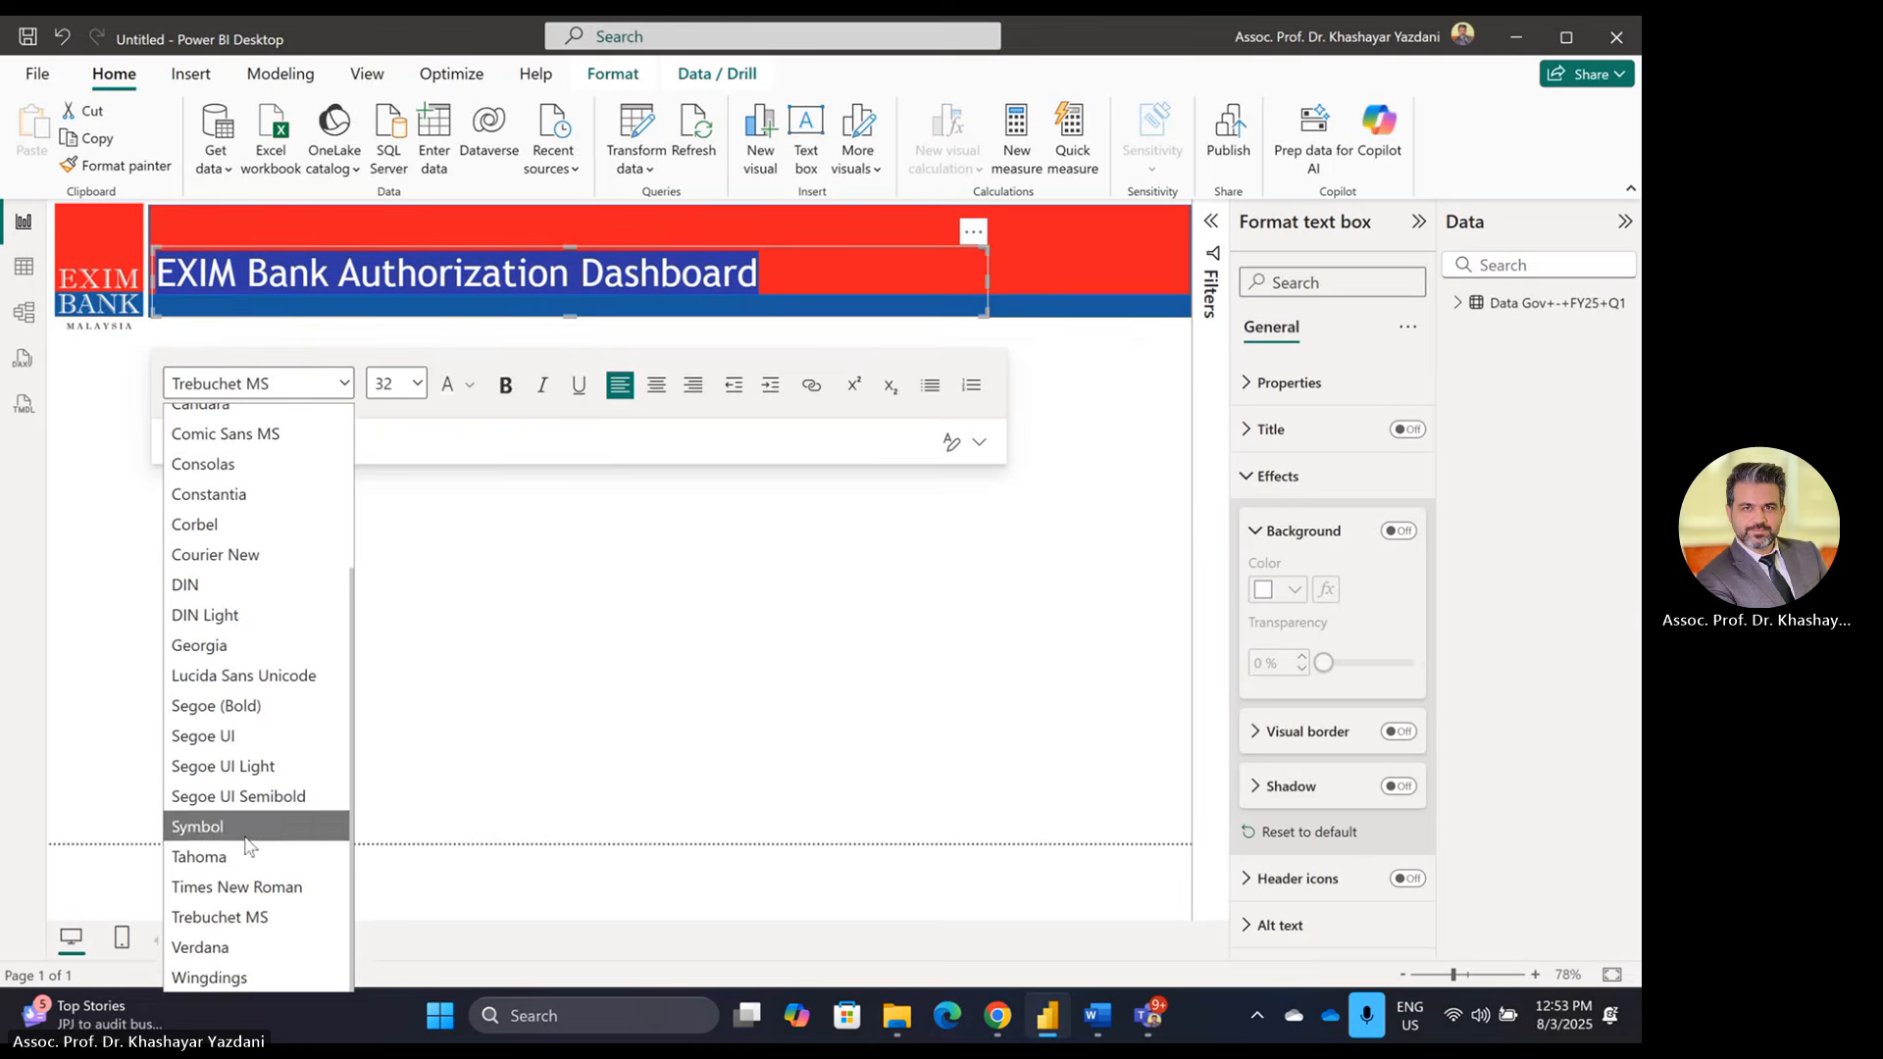
left_click(237, 979)
left_click(341, 383)
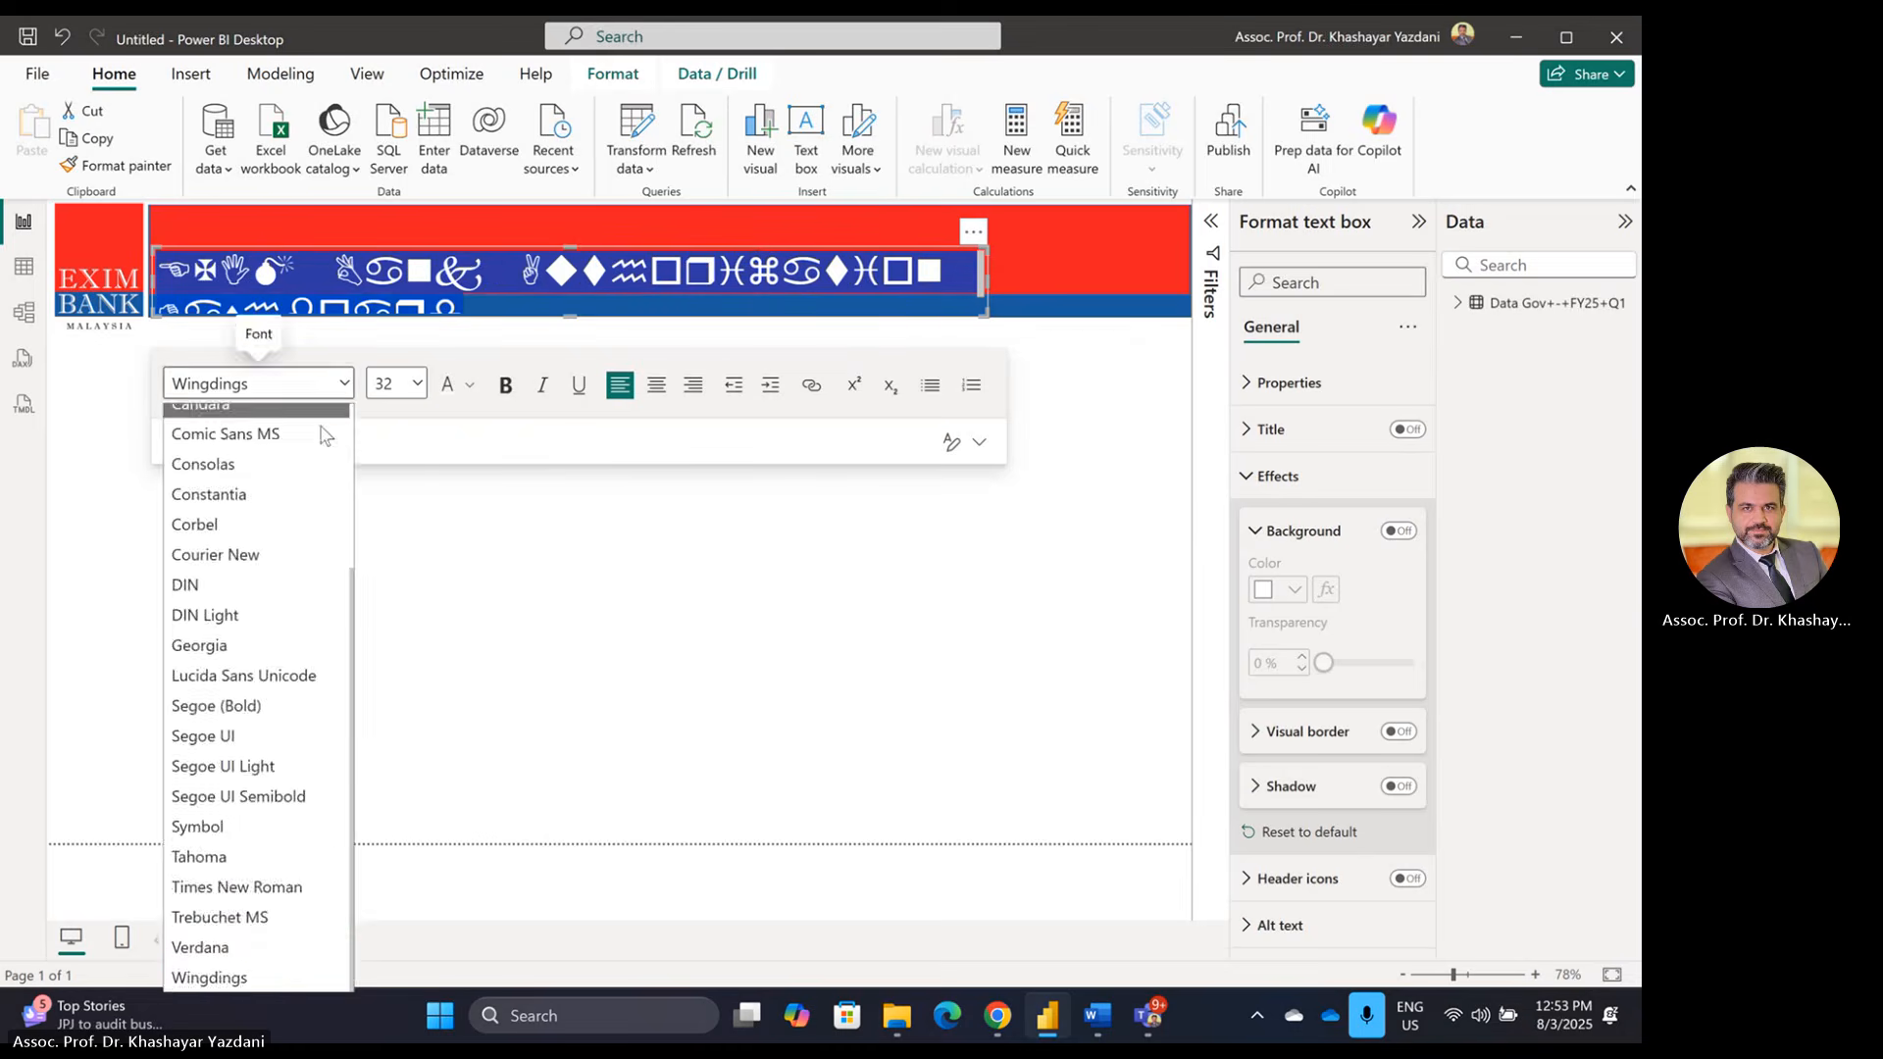
left_click(238, 958)
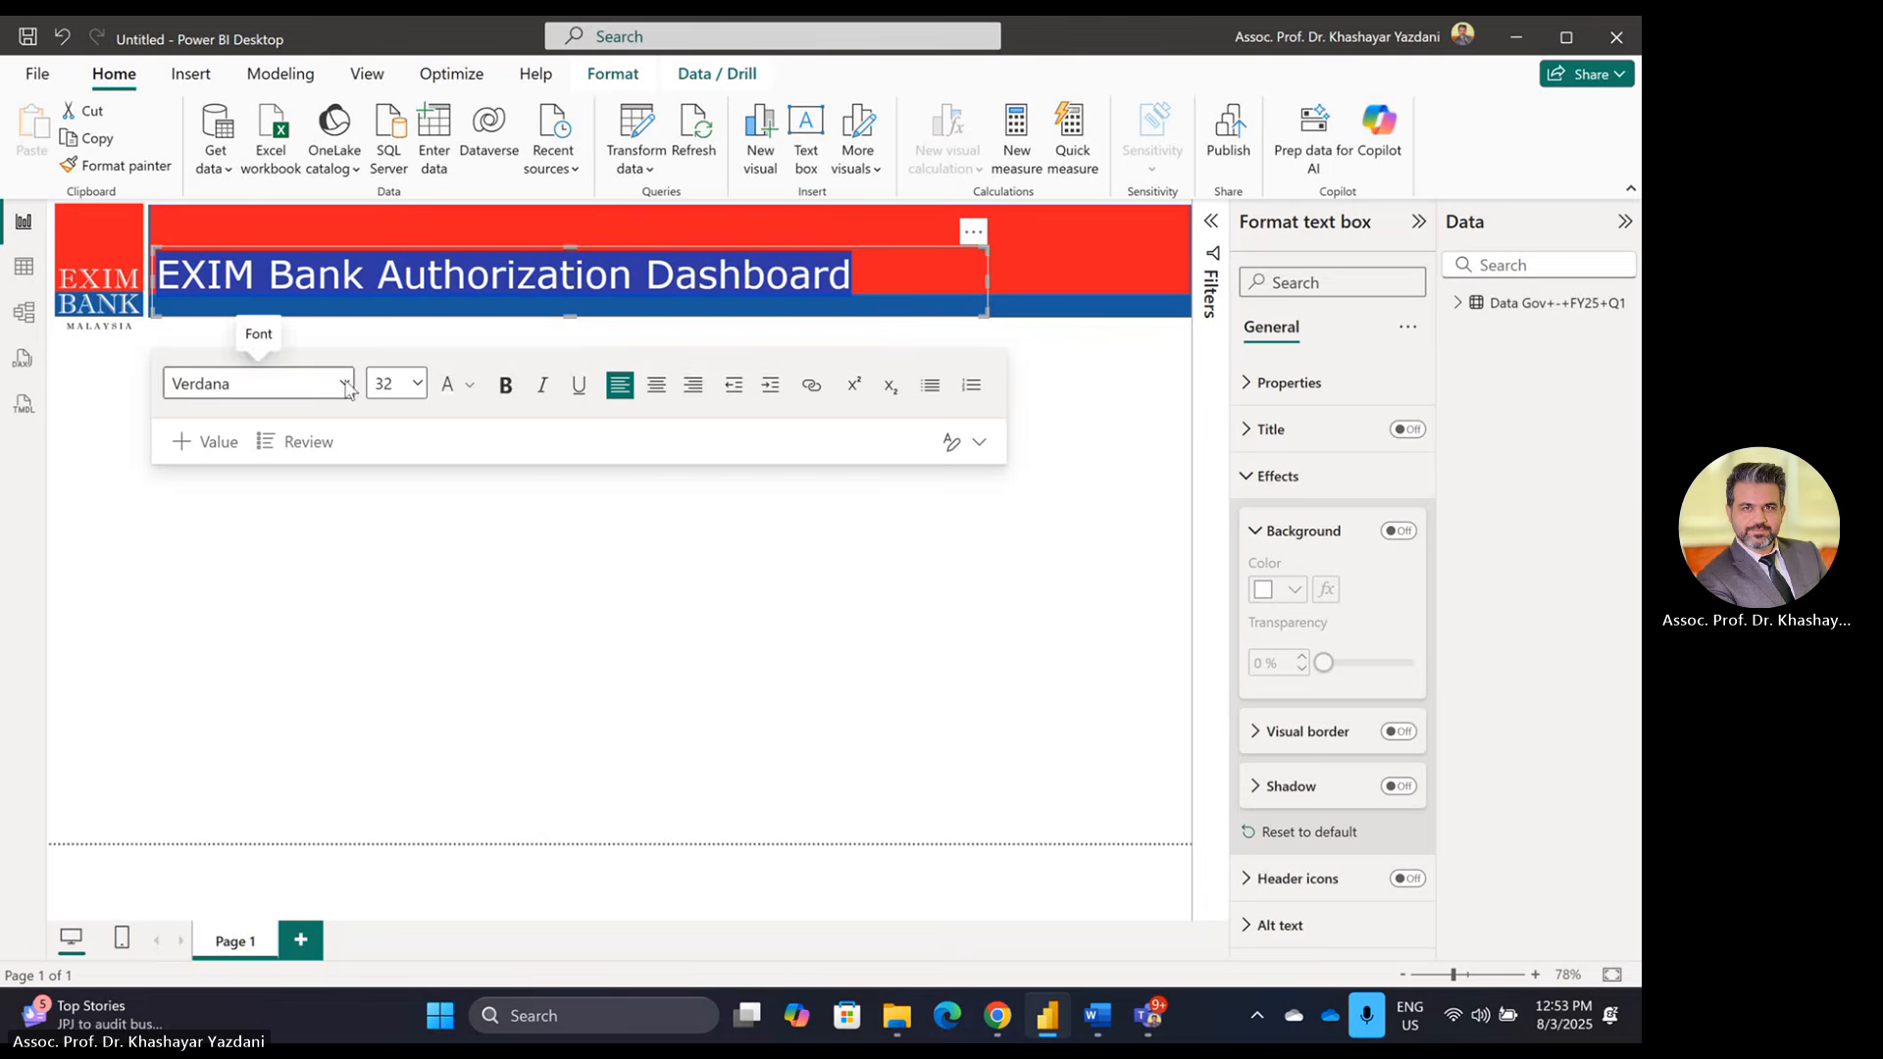
left_click(486, 677)
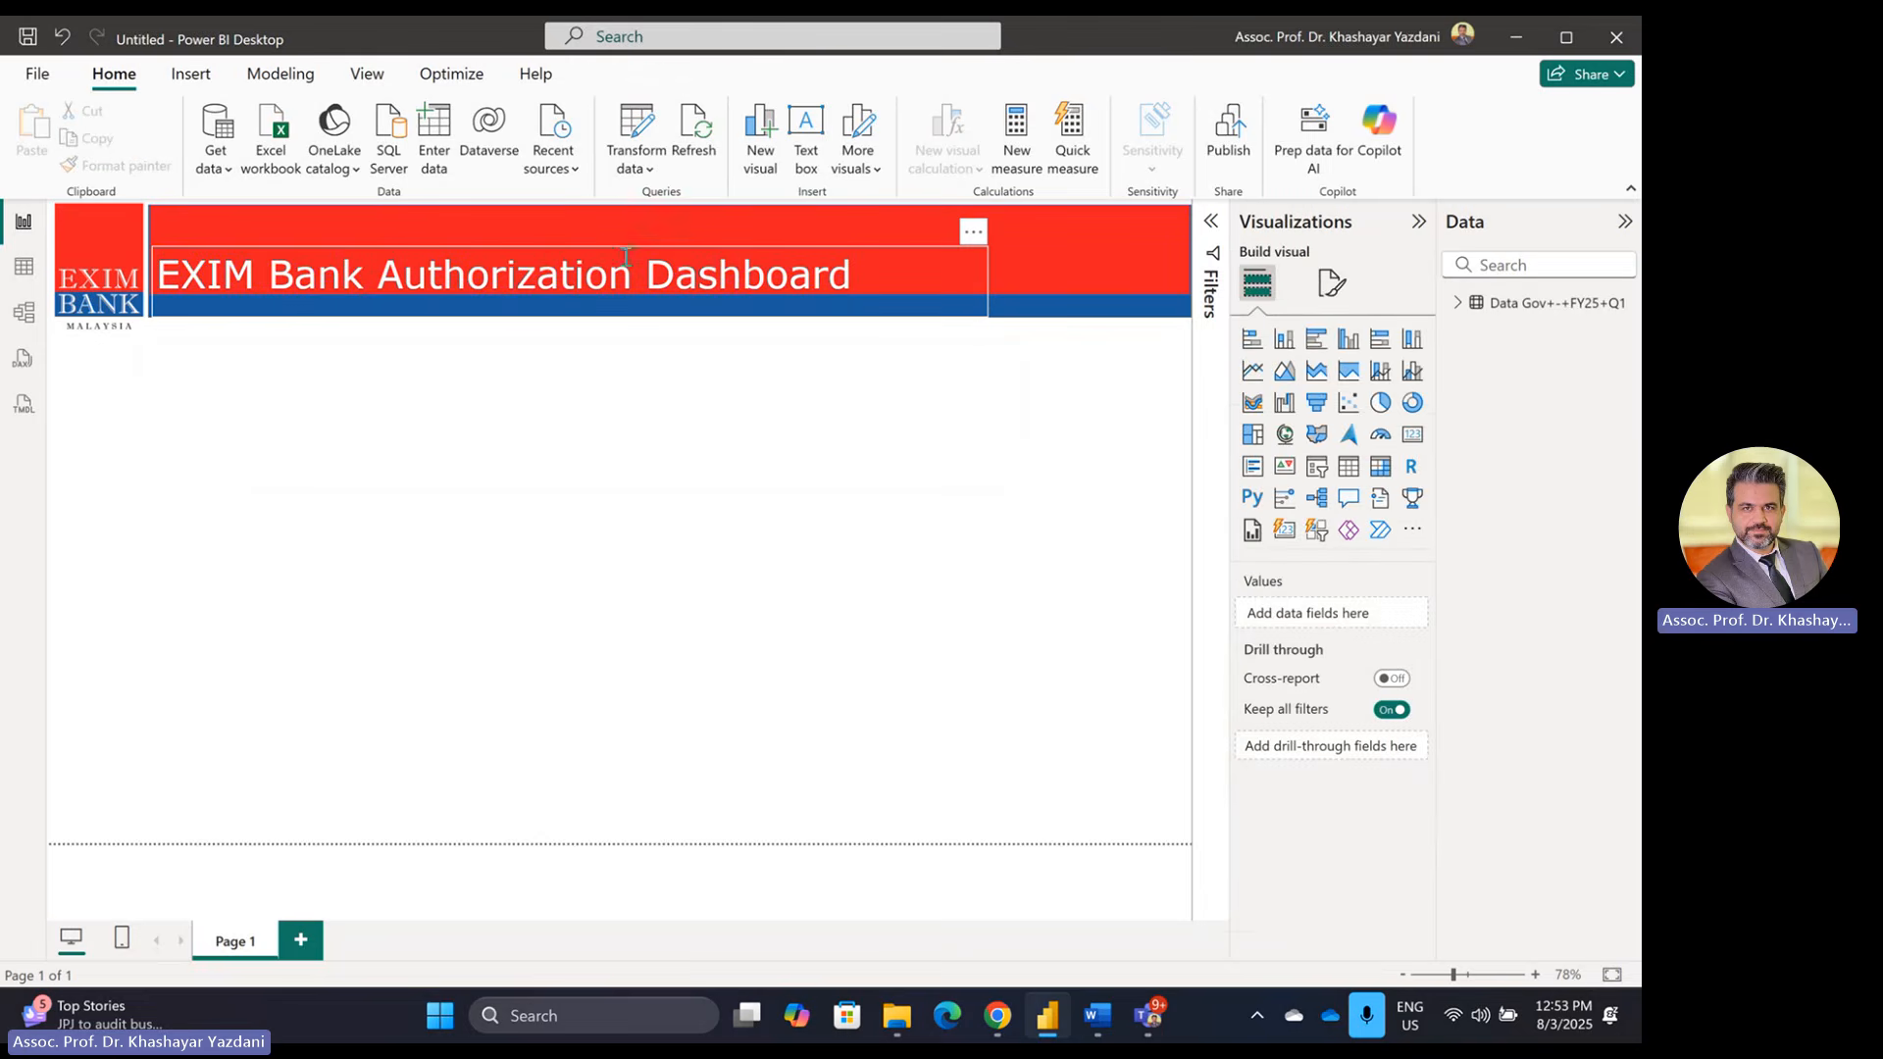
Step: Break the title after 'EXIM Bank' and set the Authorization Dashboard line to size 20
left_click_drag(626, 244, 624, 210)
left_click(379, 238)
key("Return")
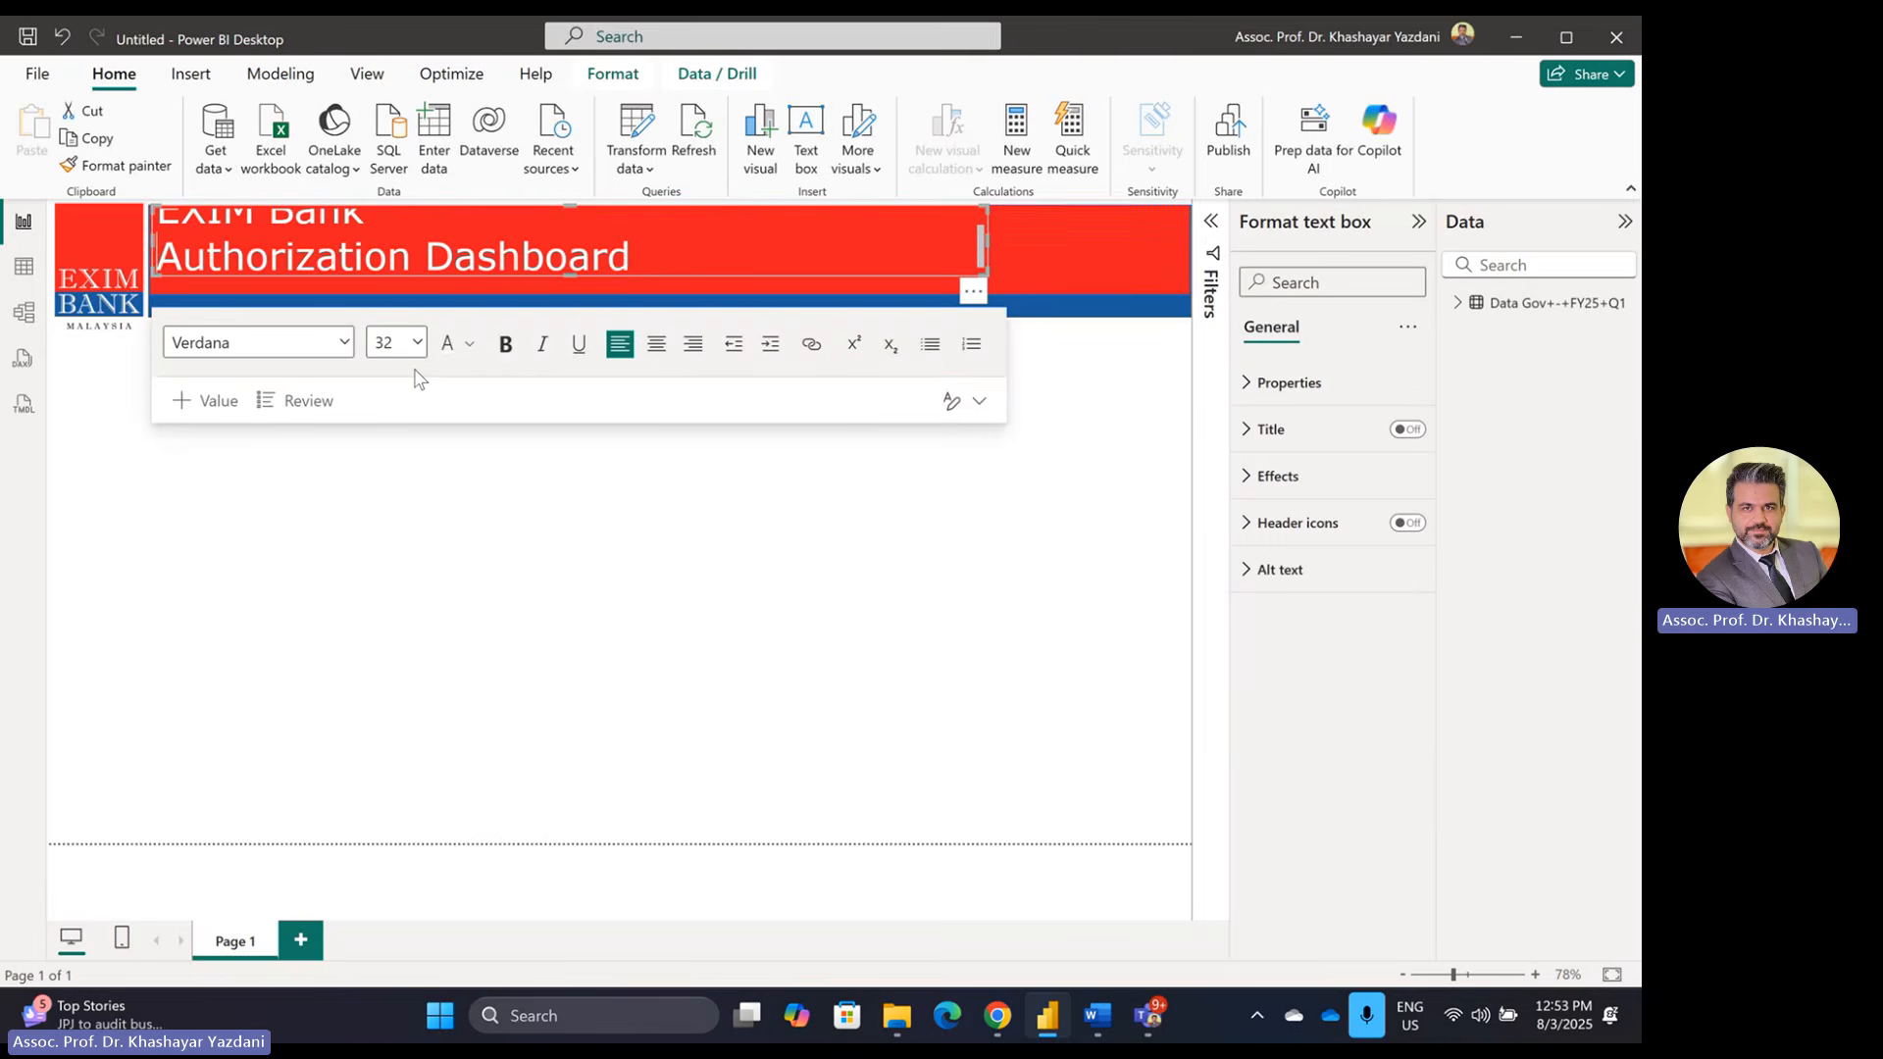
left_click_drag(636, 253, 152, 257)
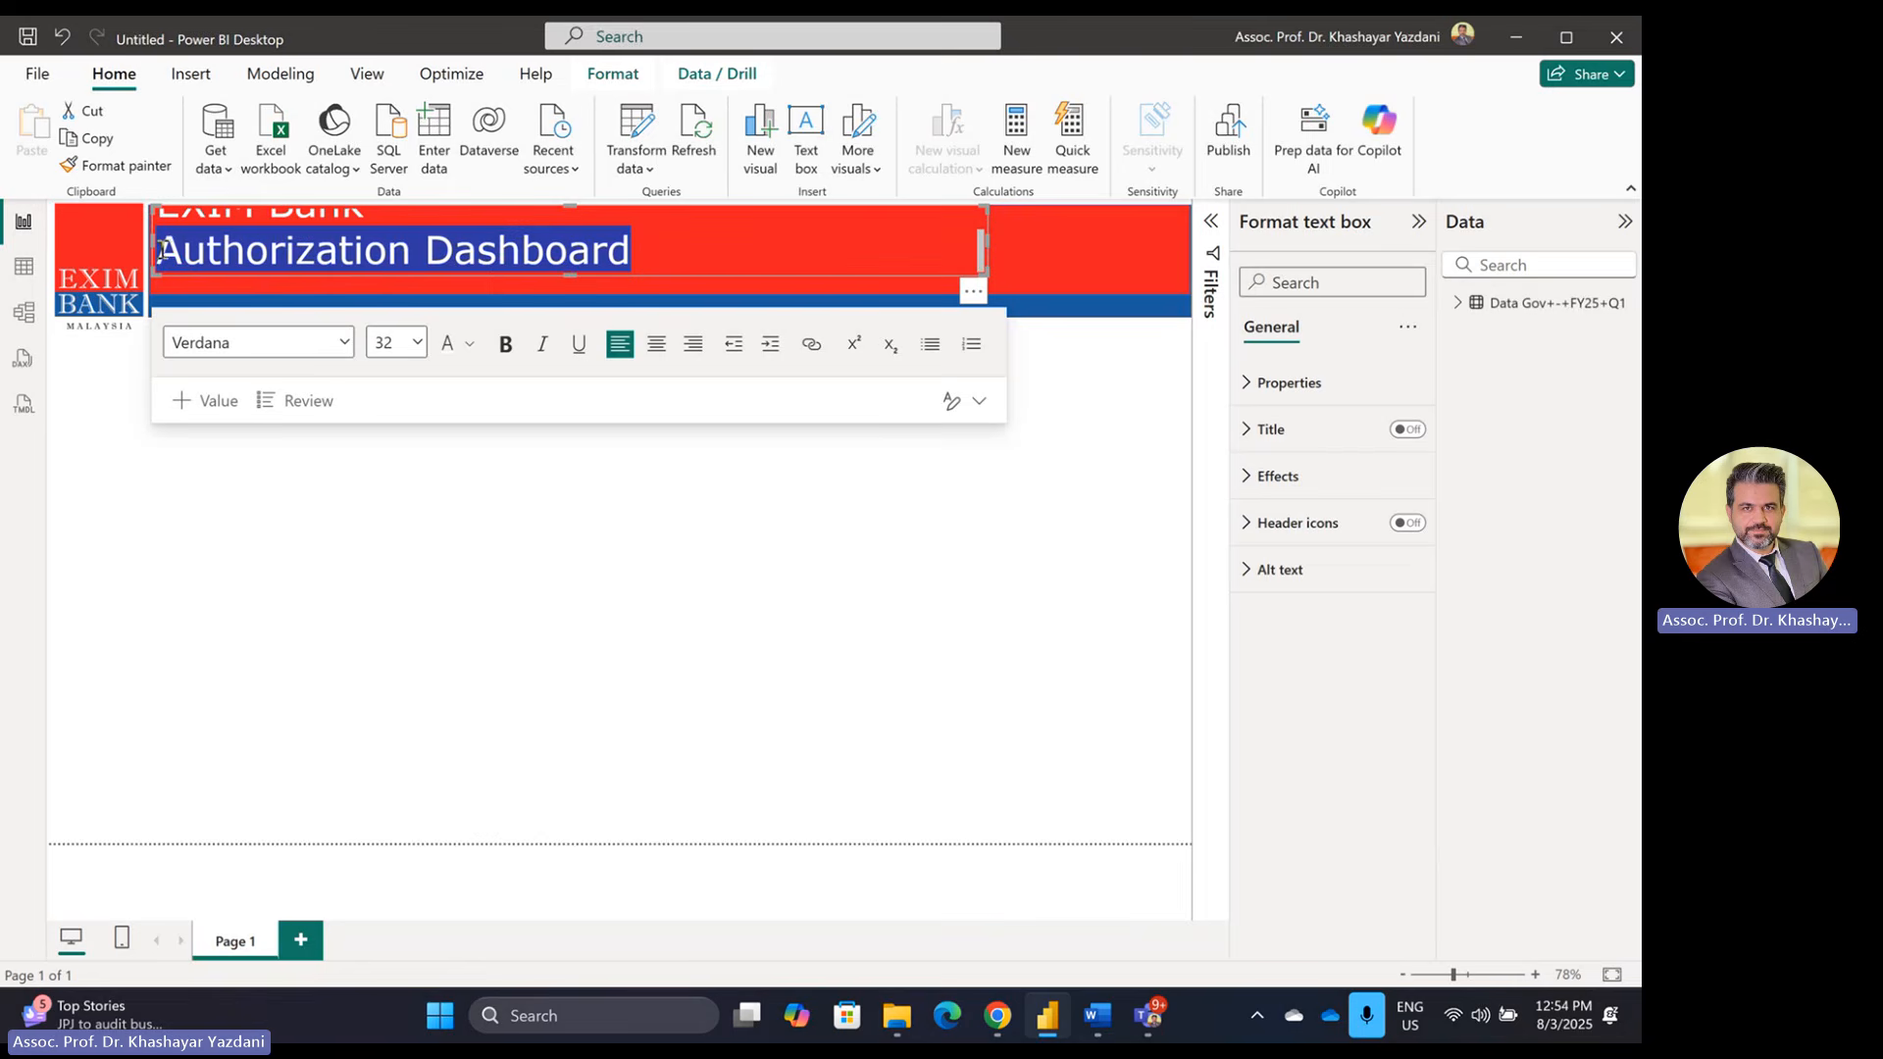
left_click(418, 343)
left_click(384, 651)
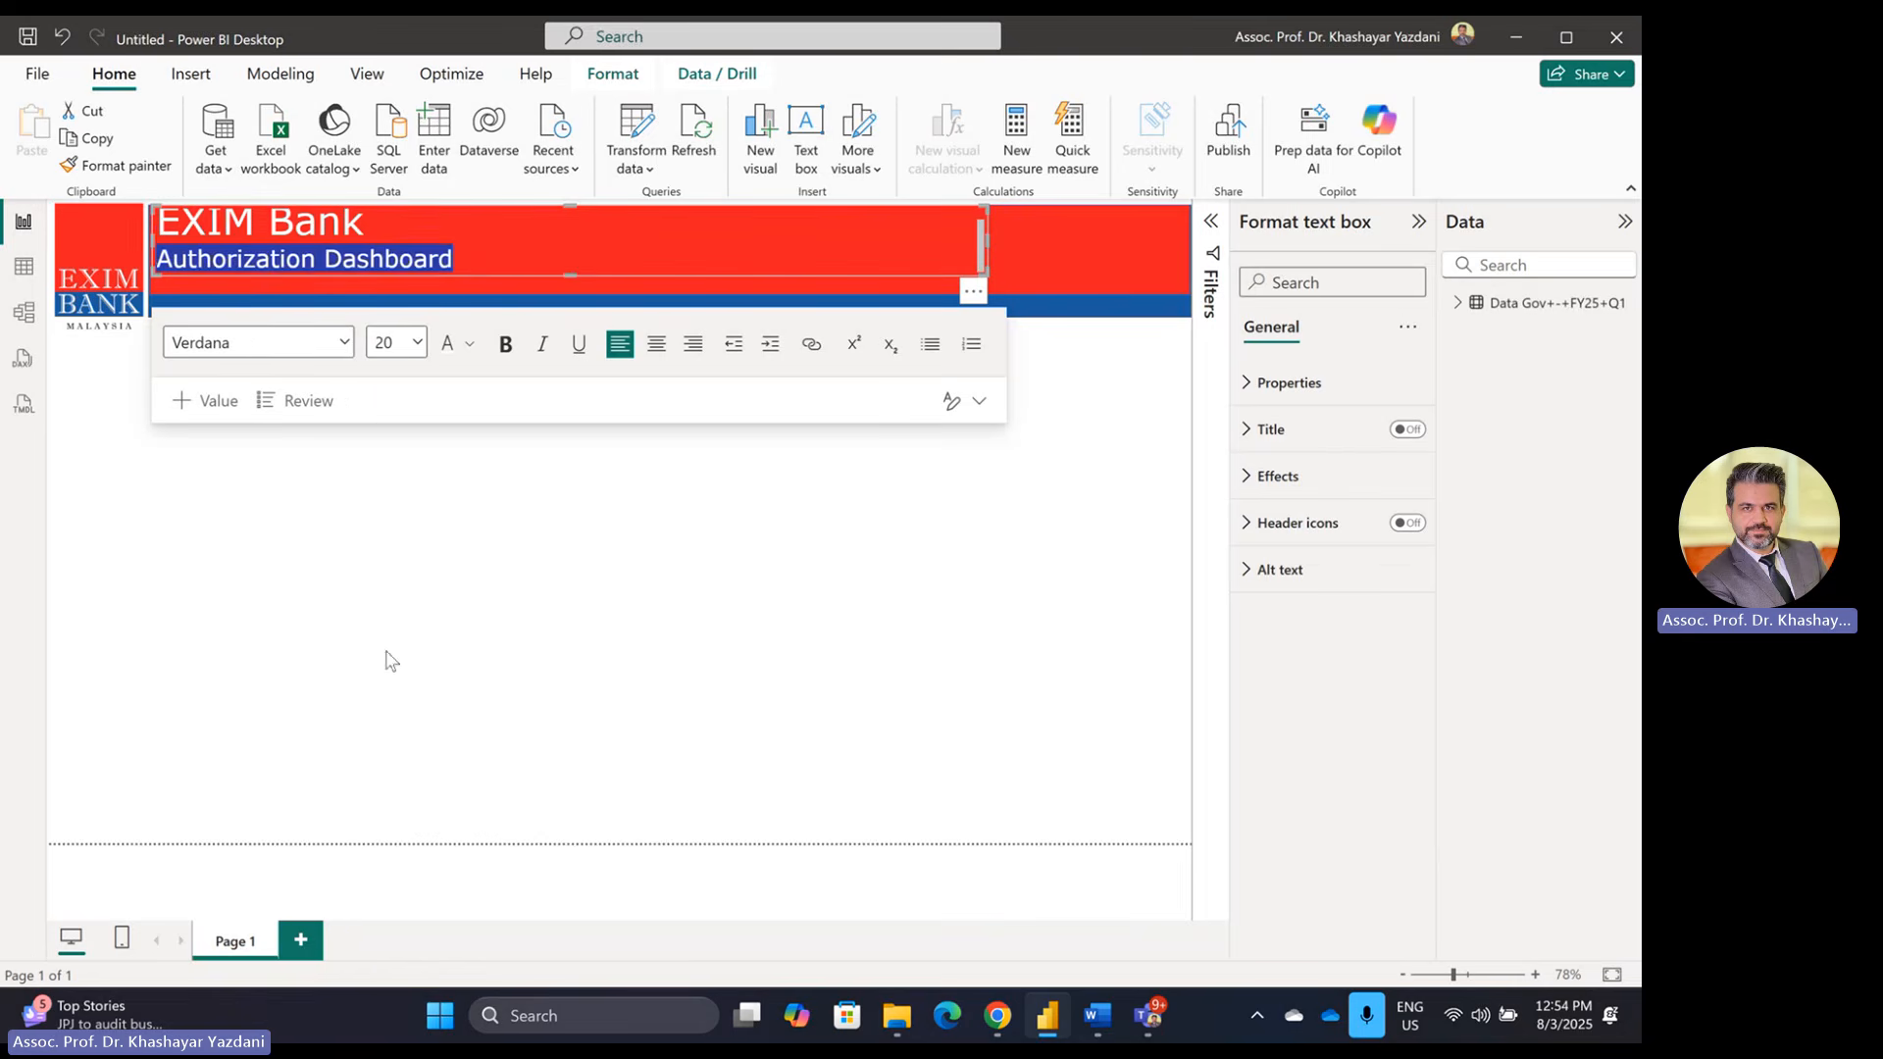
left_click(520, 276)
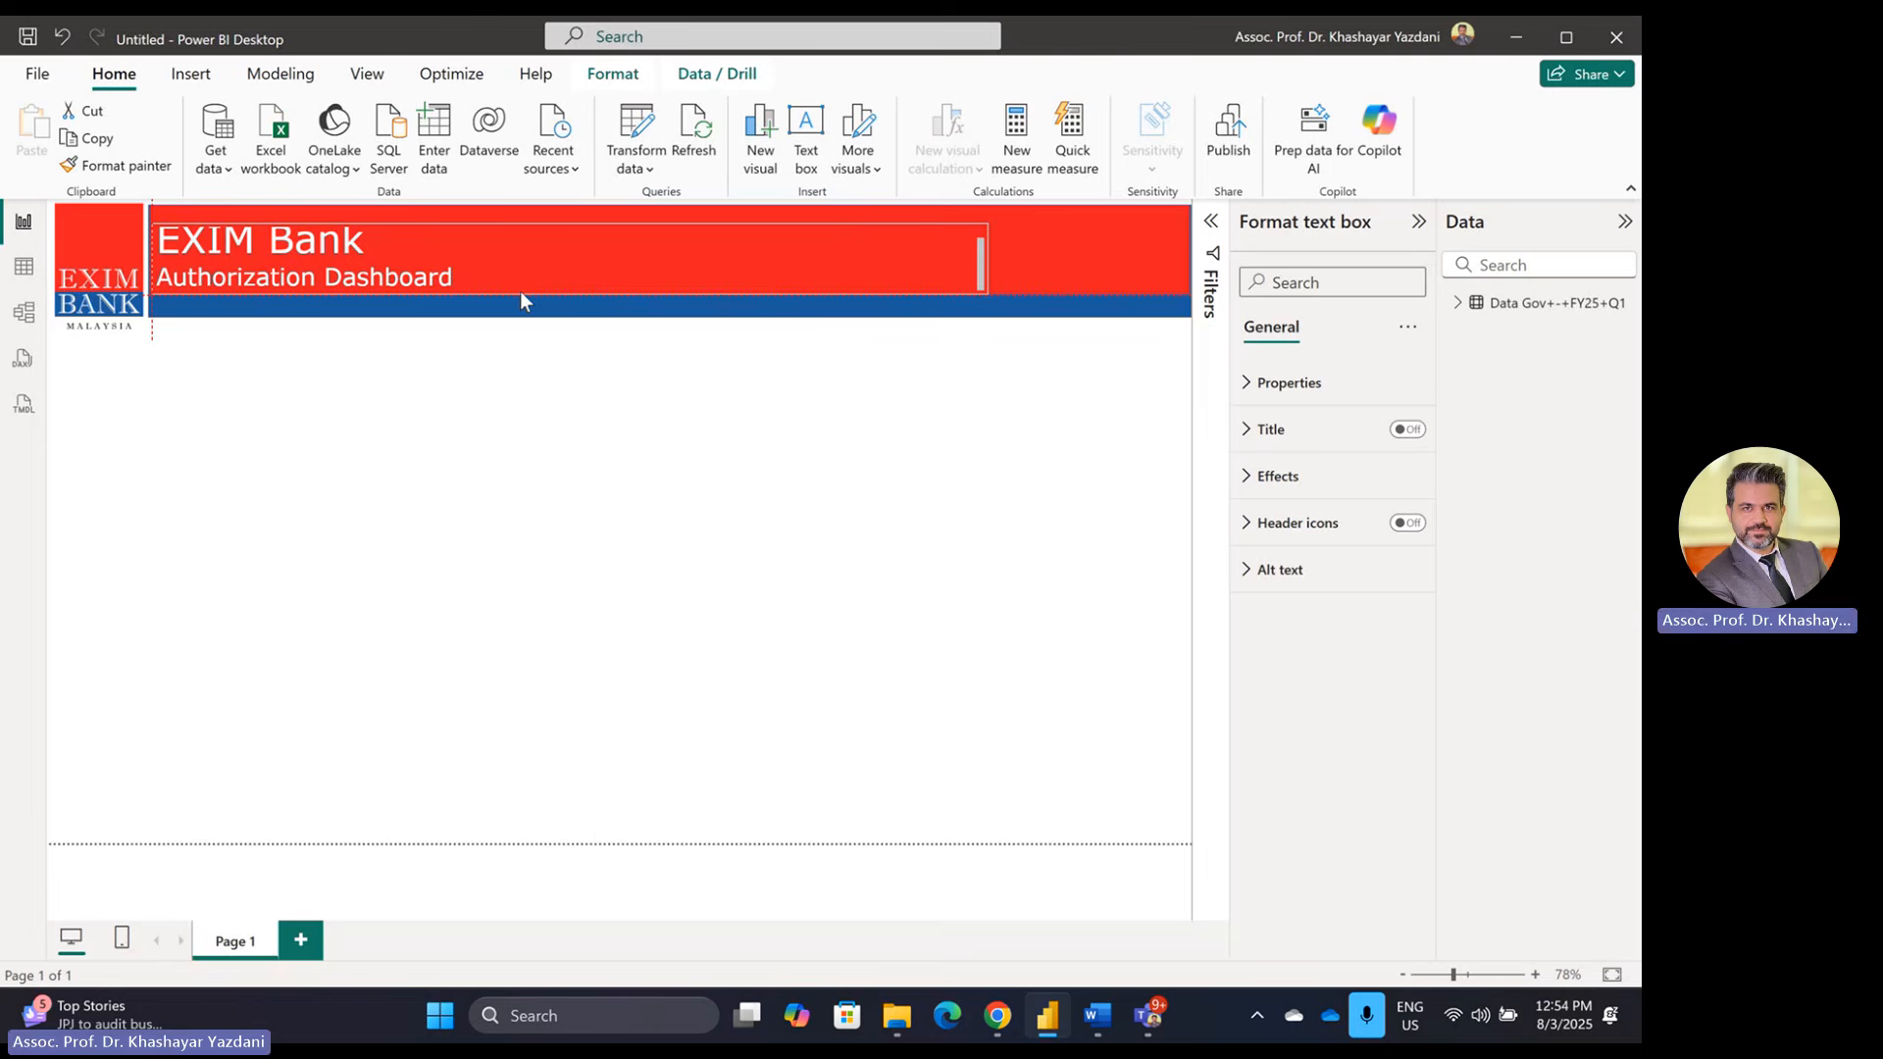
Step: Enlarge the title text box at the top and bottom to fit both lines
left_click(517, 281)
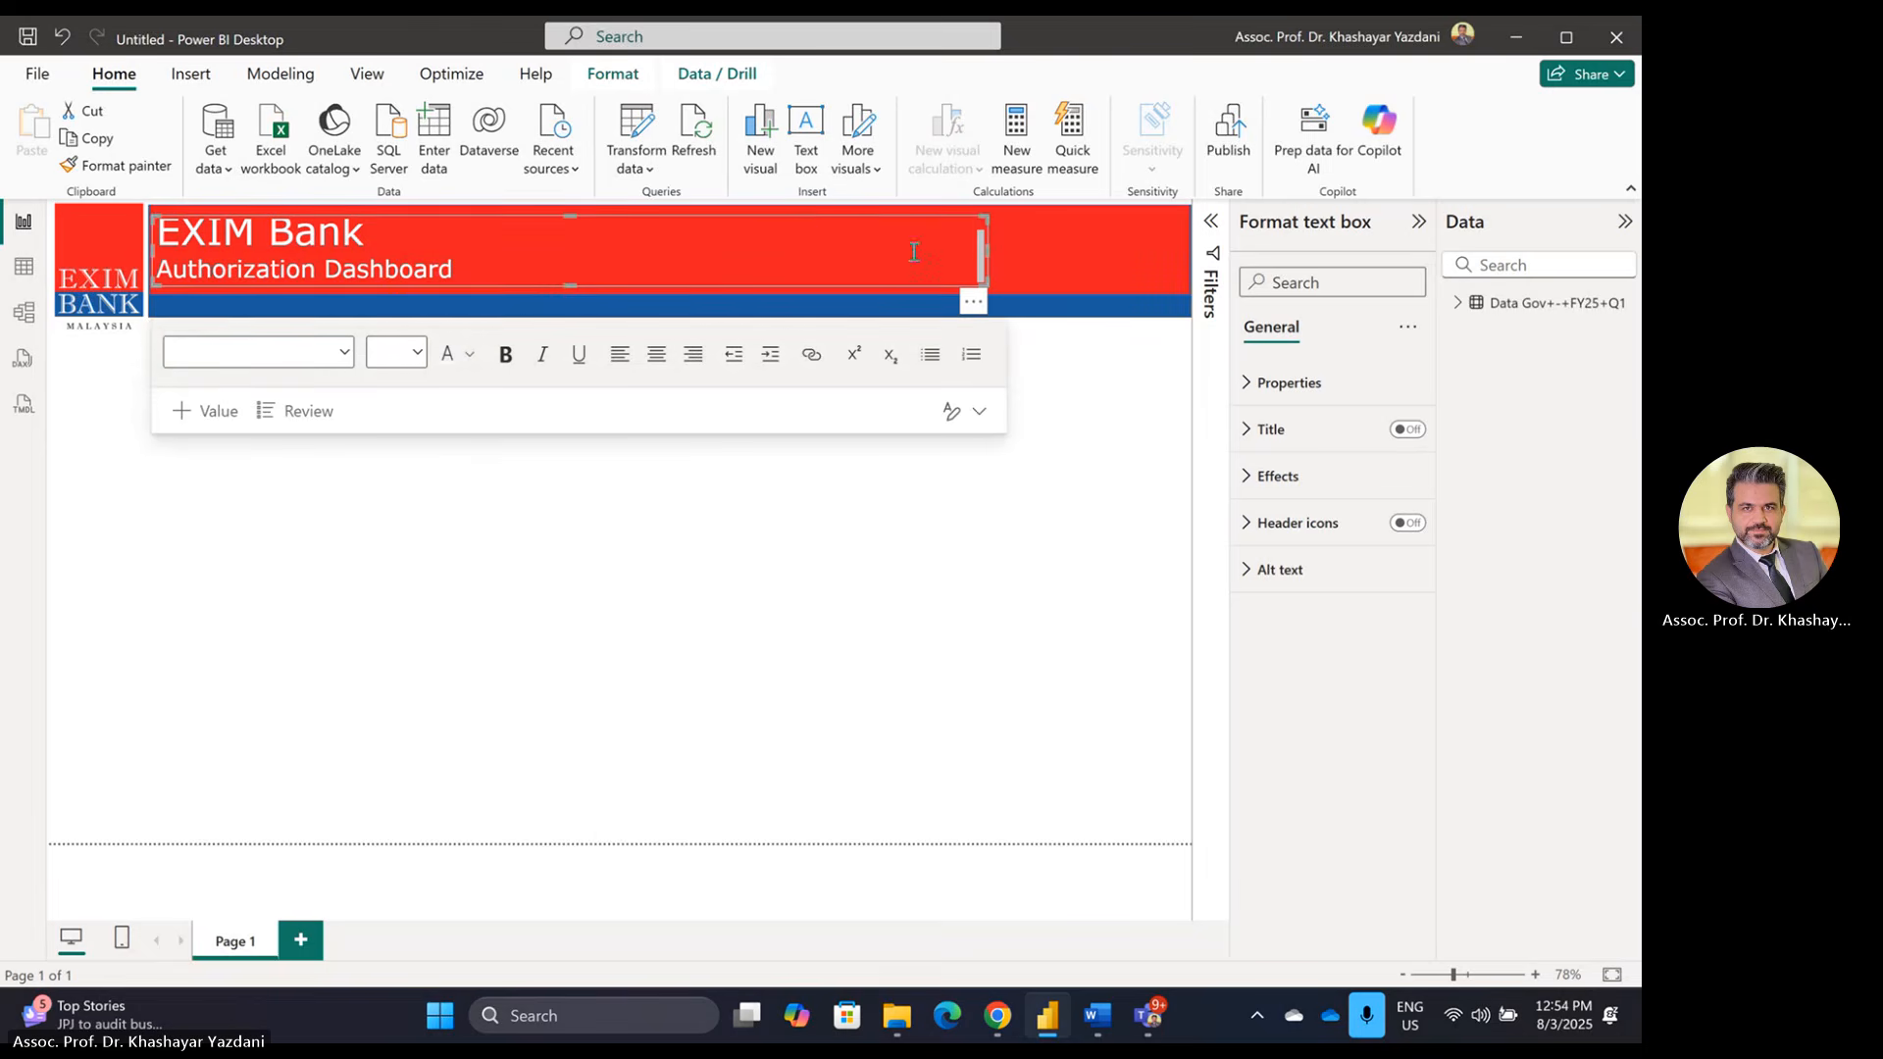
left_click_drag(570, 217, 569, 203)
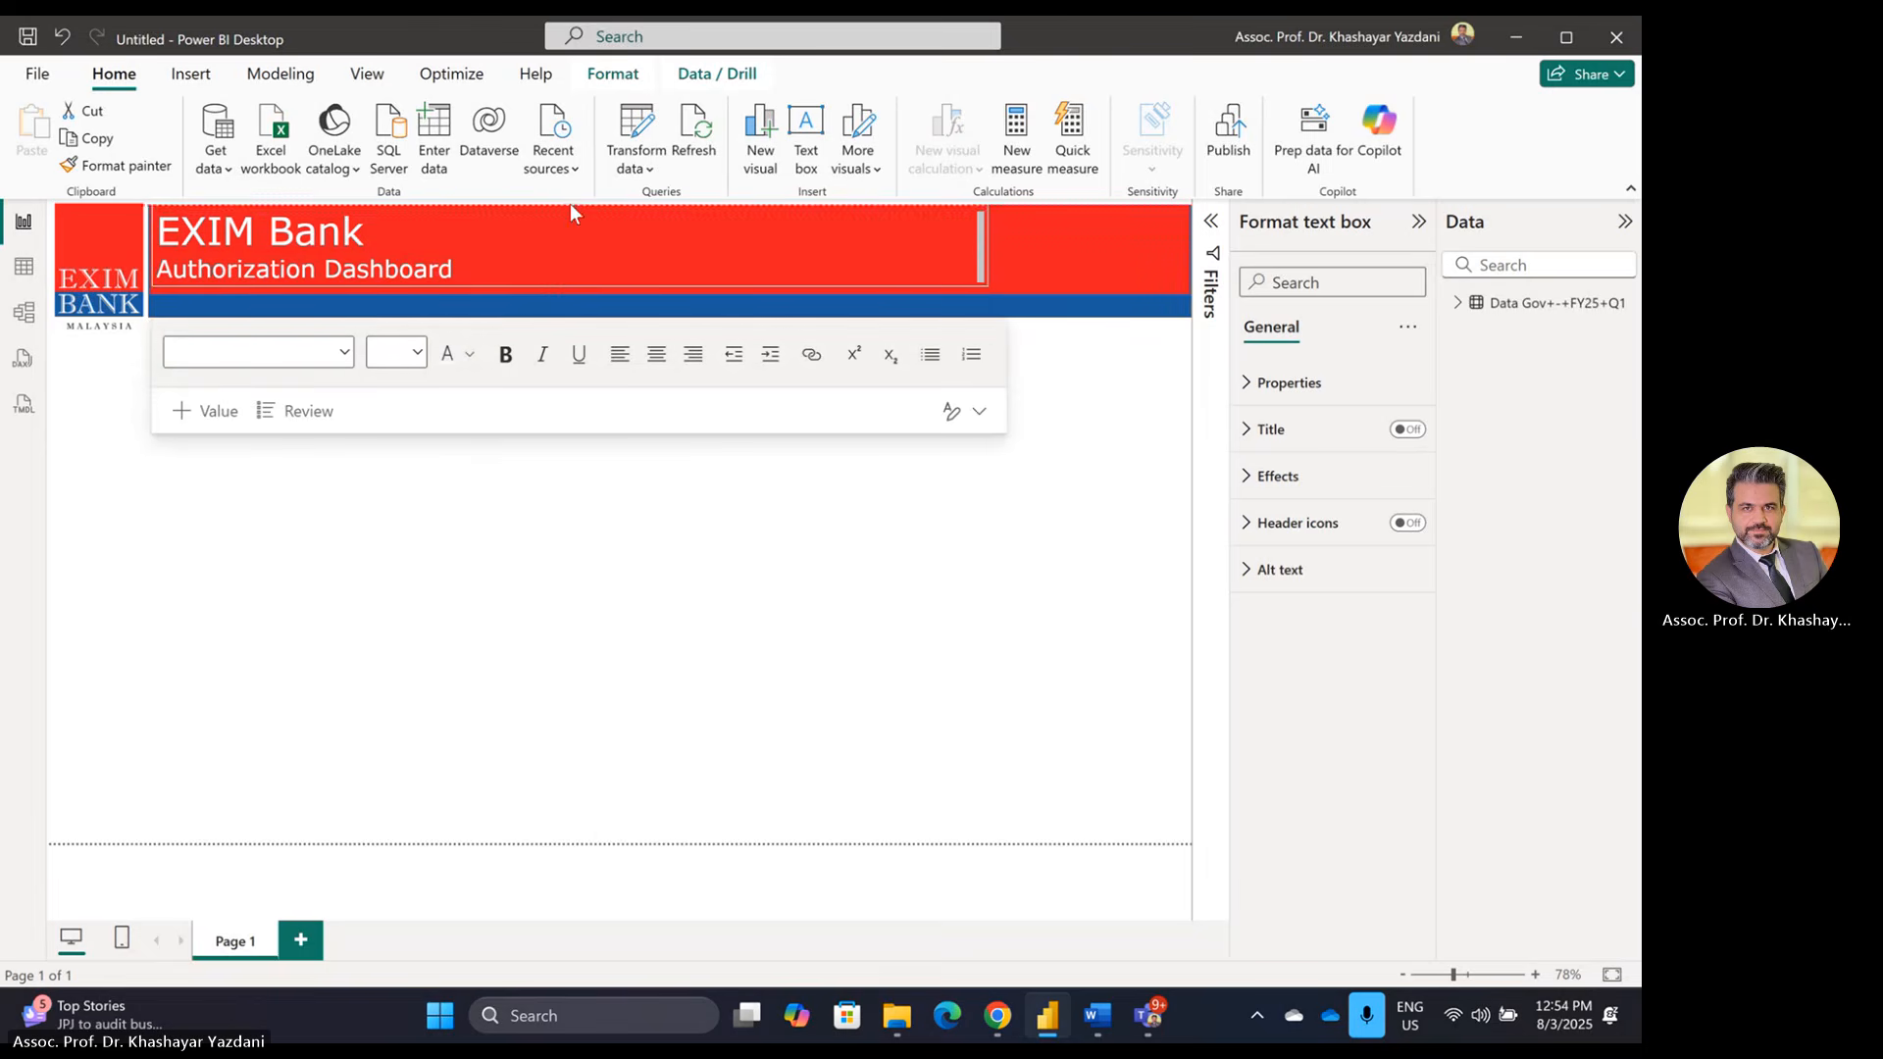
left_click(644, 652)
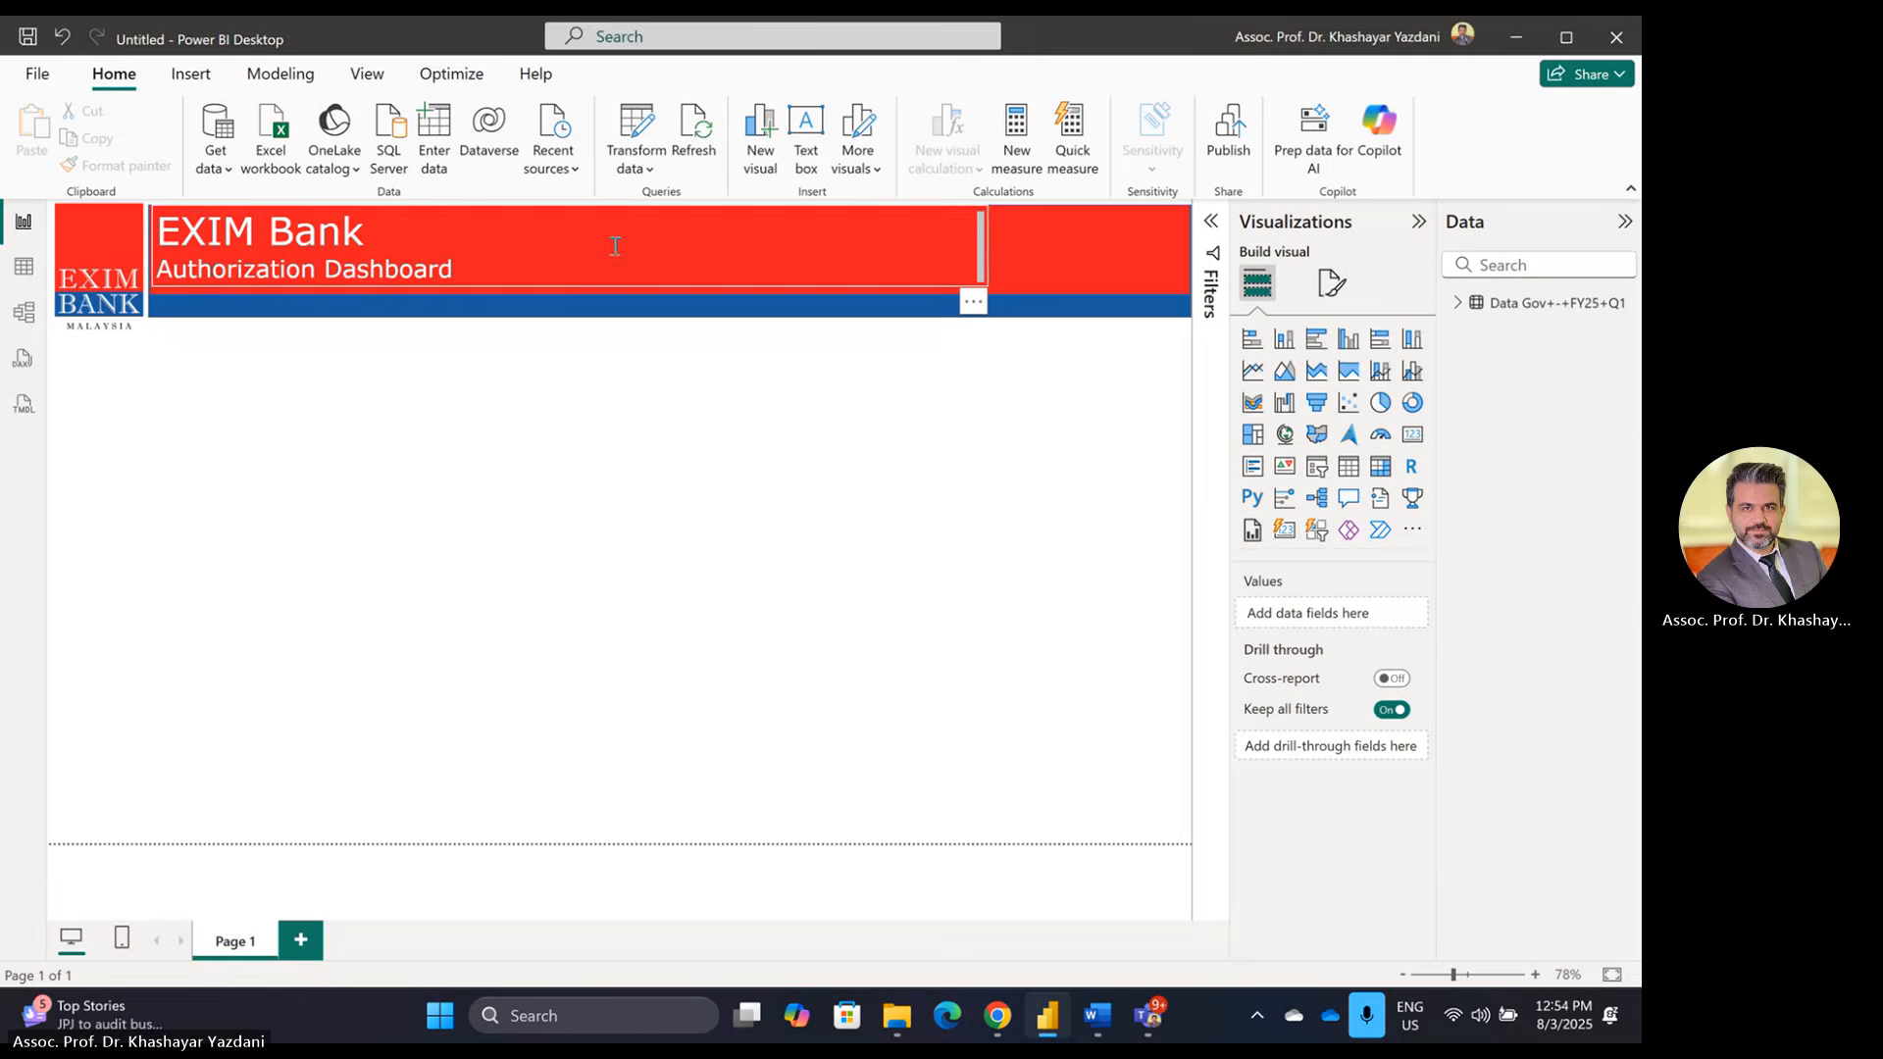
left_click(606, 290)
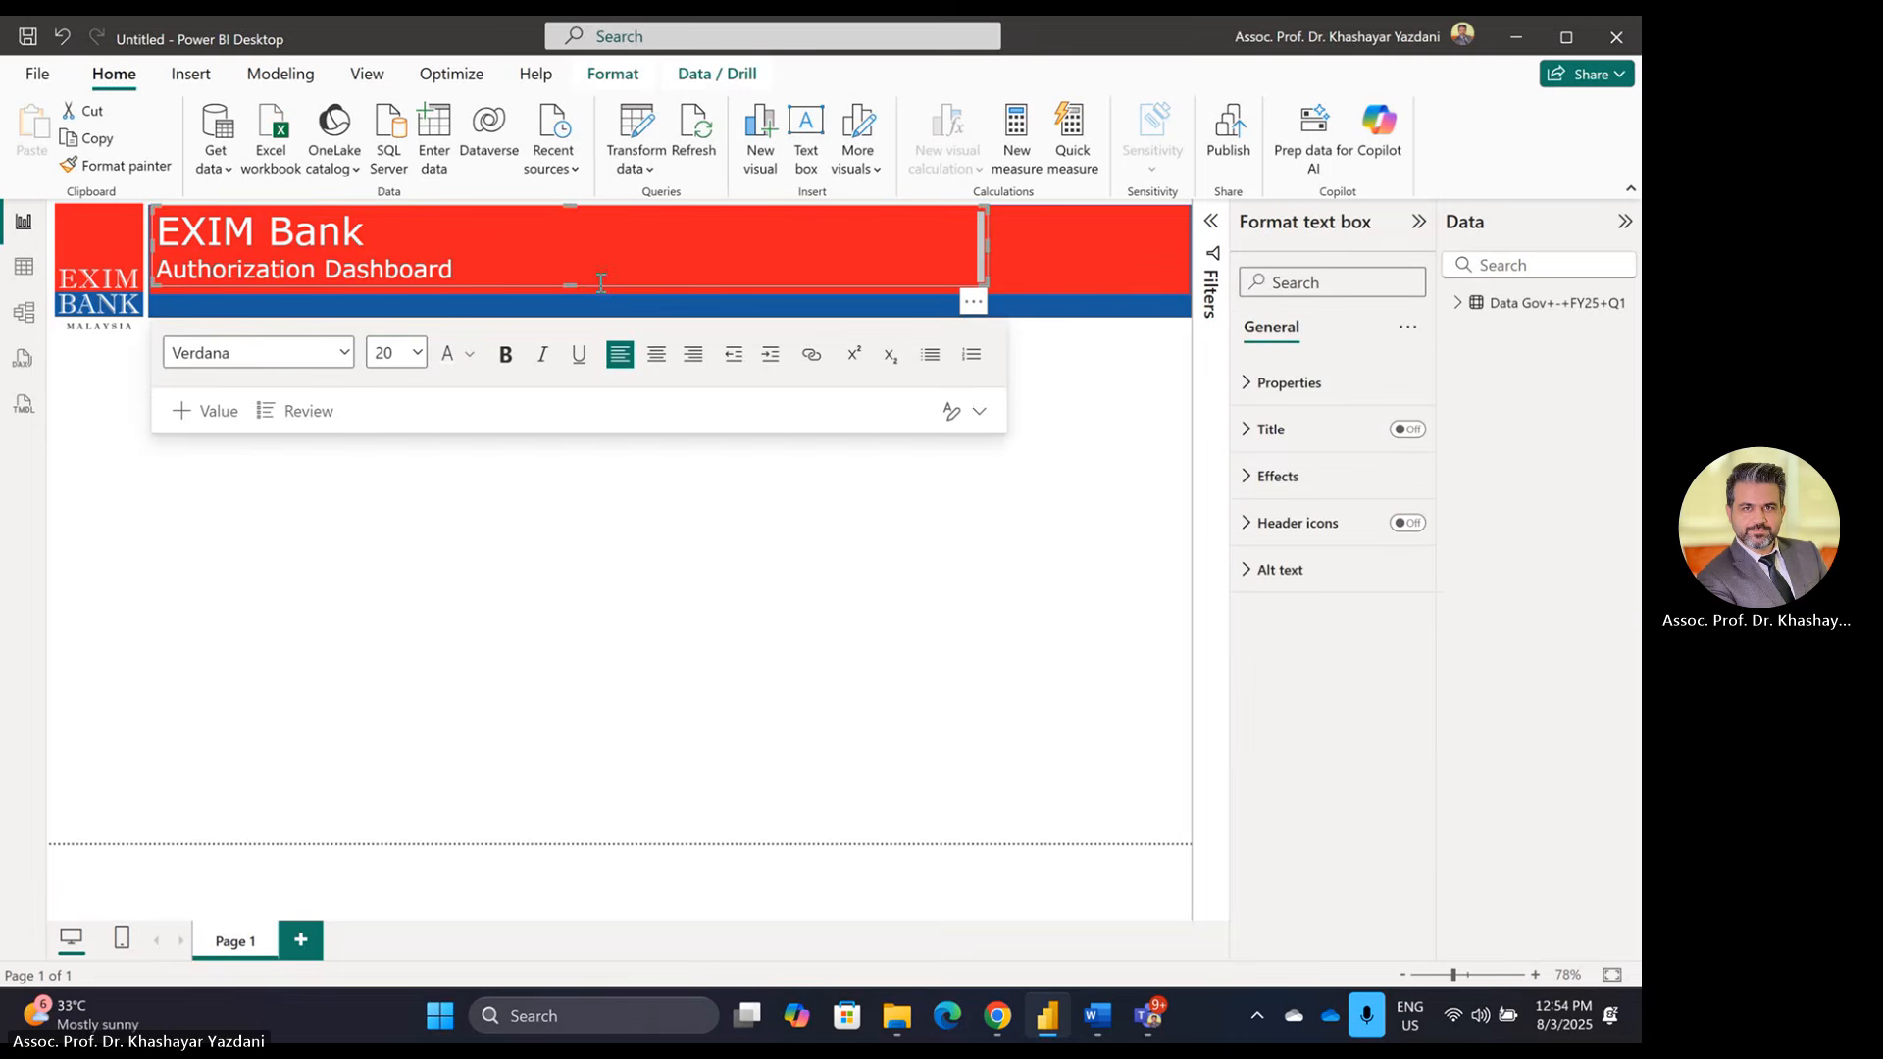
left_click_drag(569, 285, 572, 311)
left_click(520, 681)
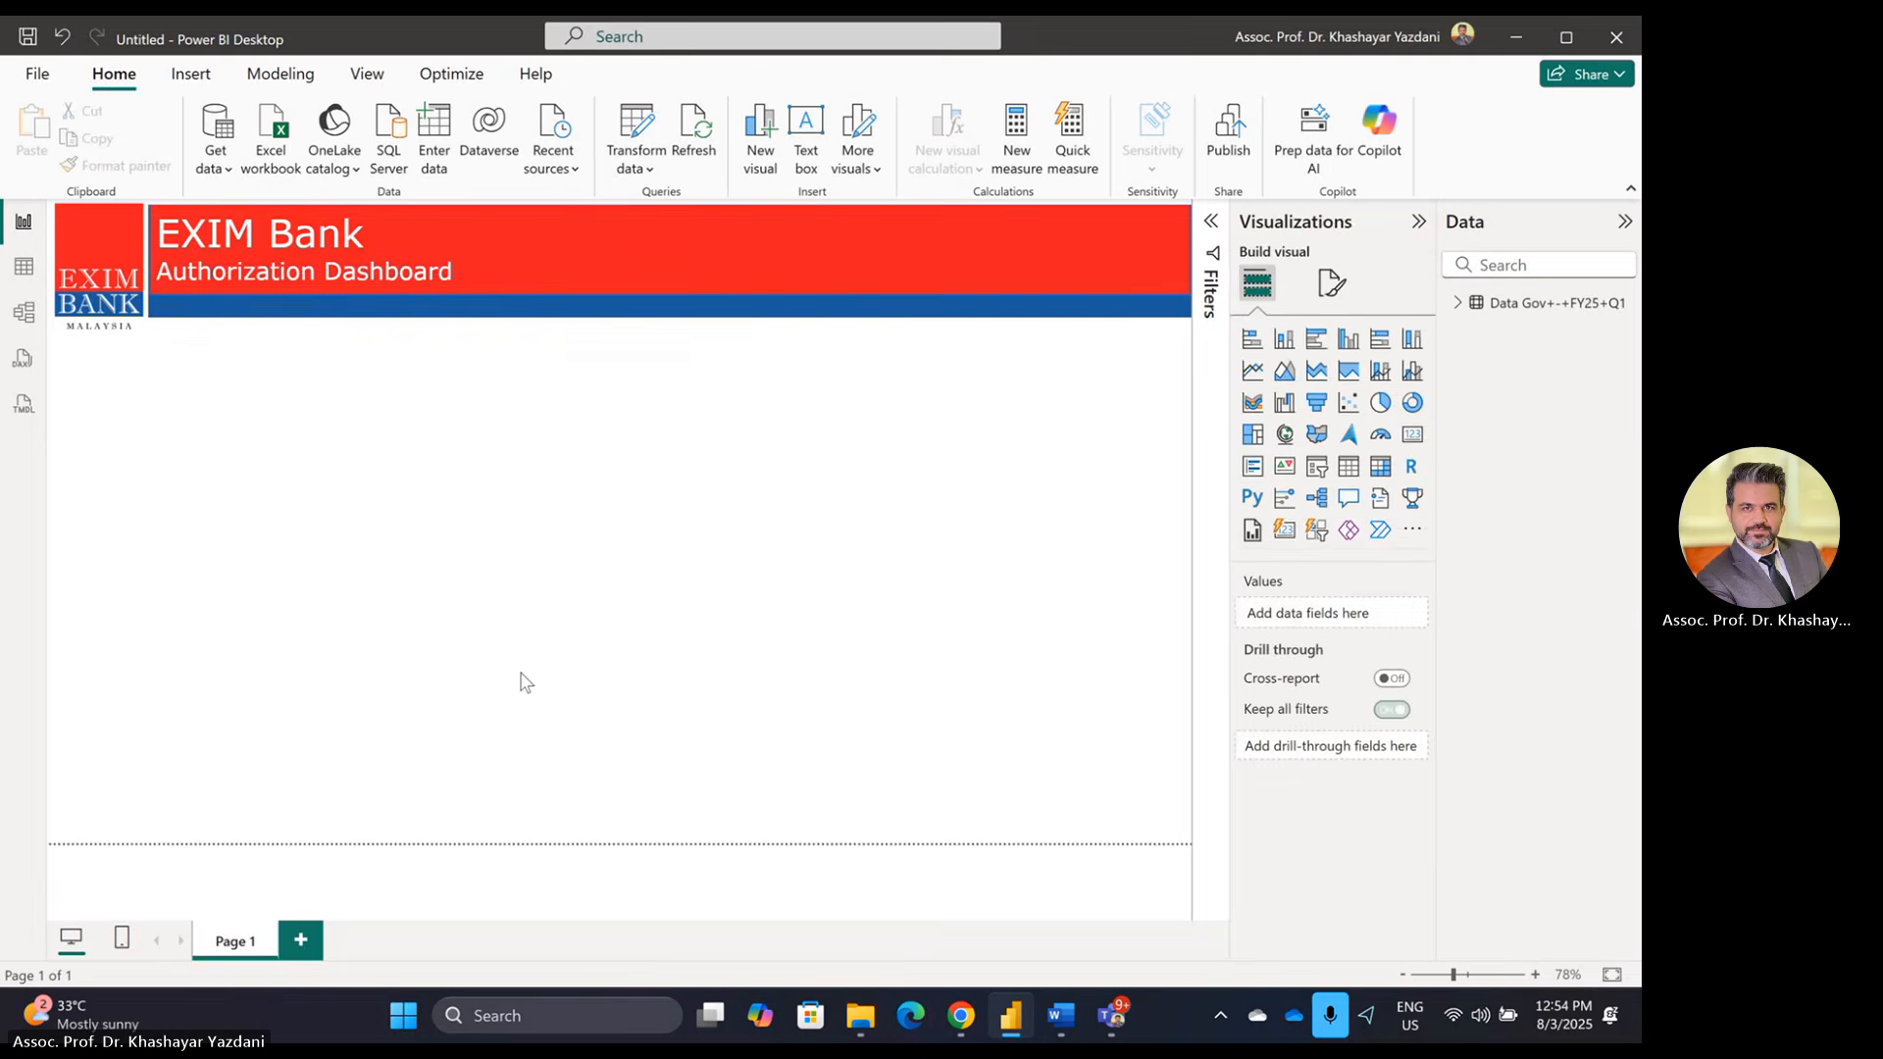
left_click(618, 239)
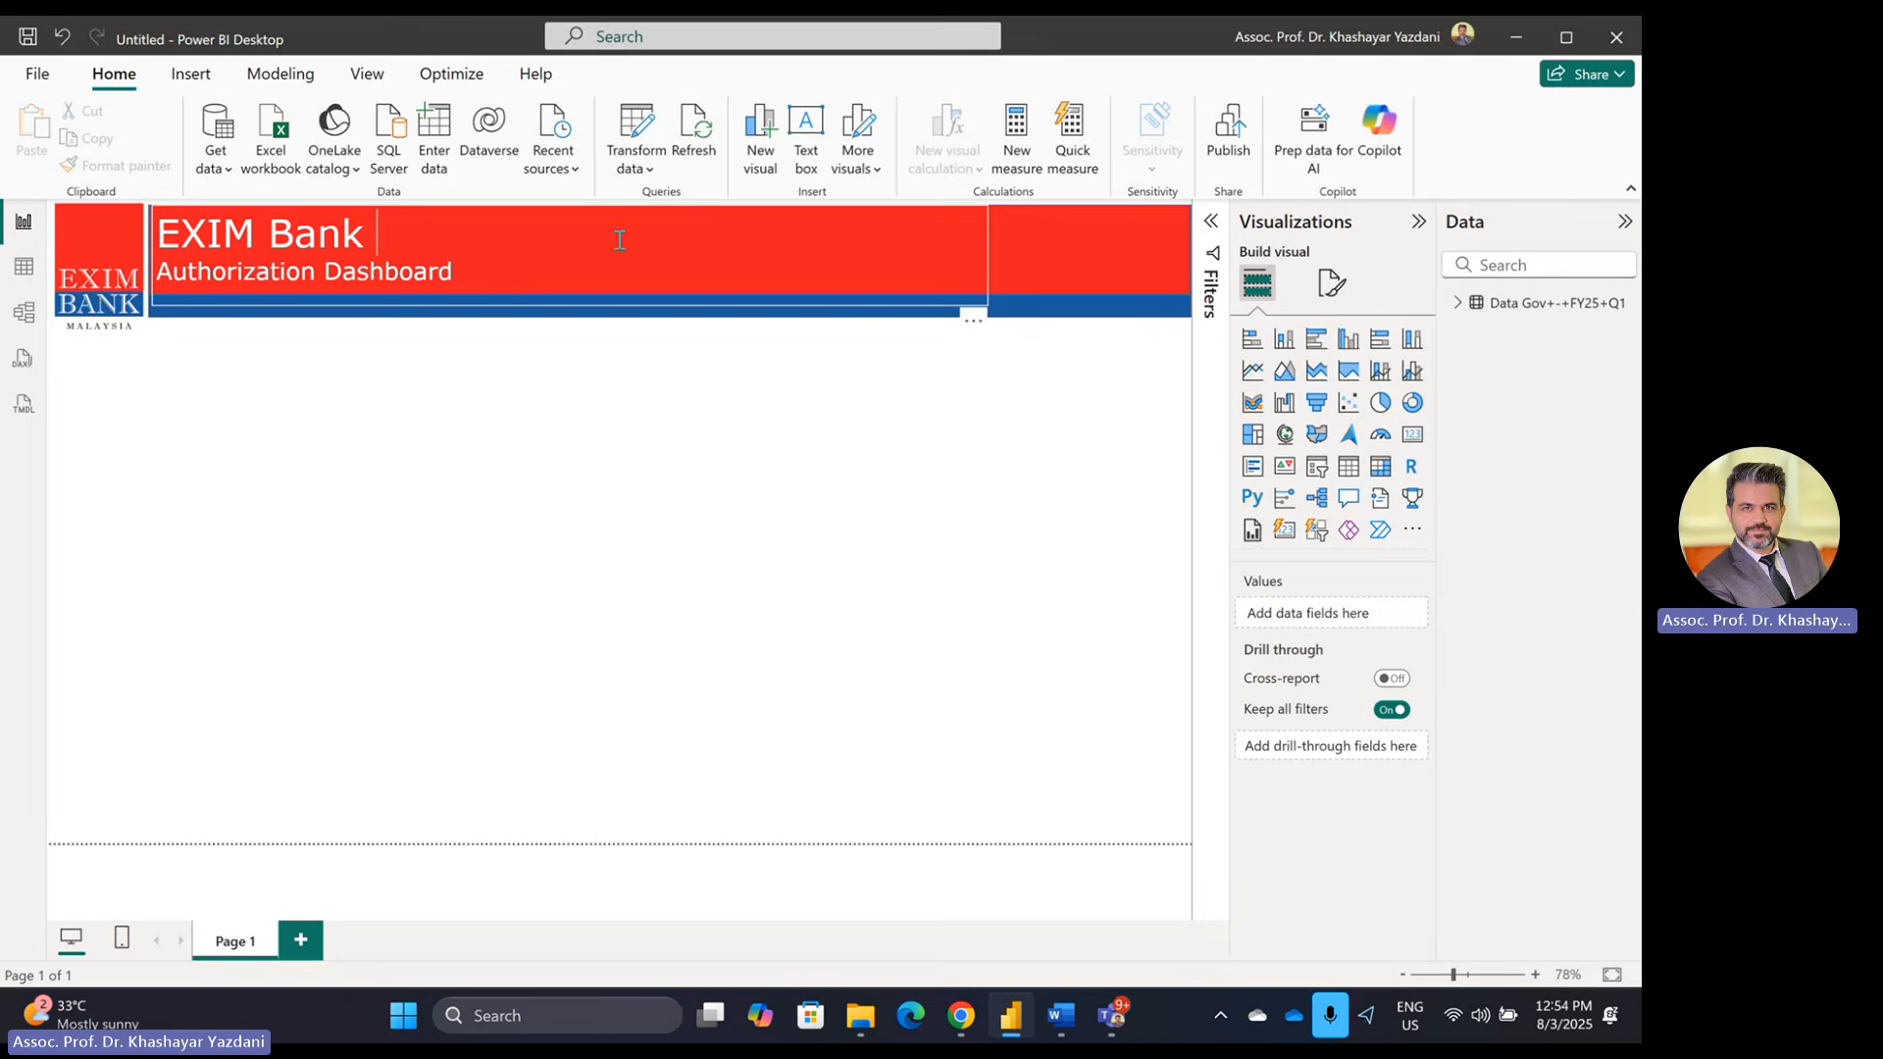
Step: Inspect the red banner shape's Style fill settings
left_click(994, 234)
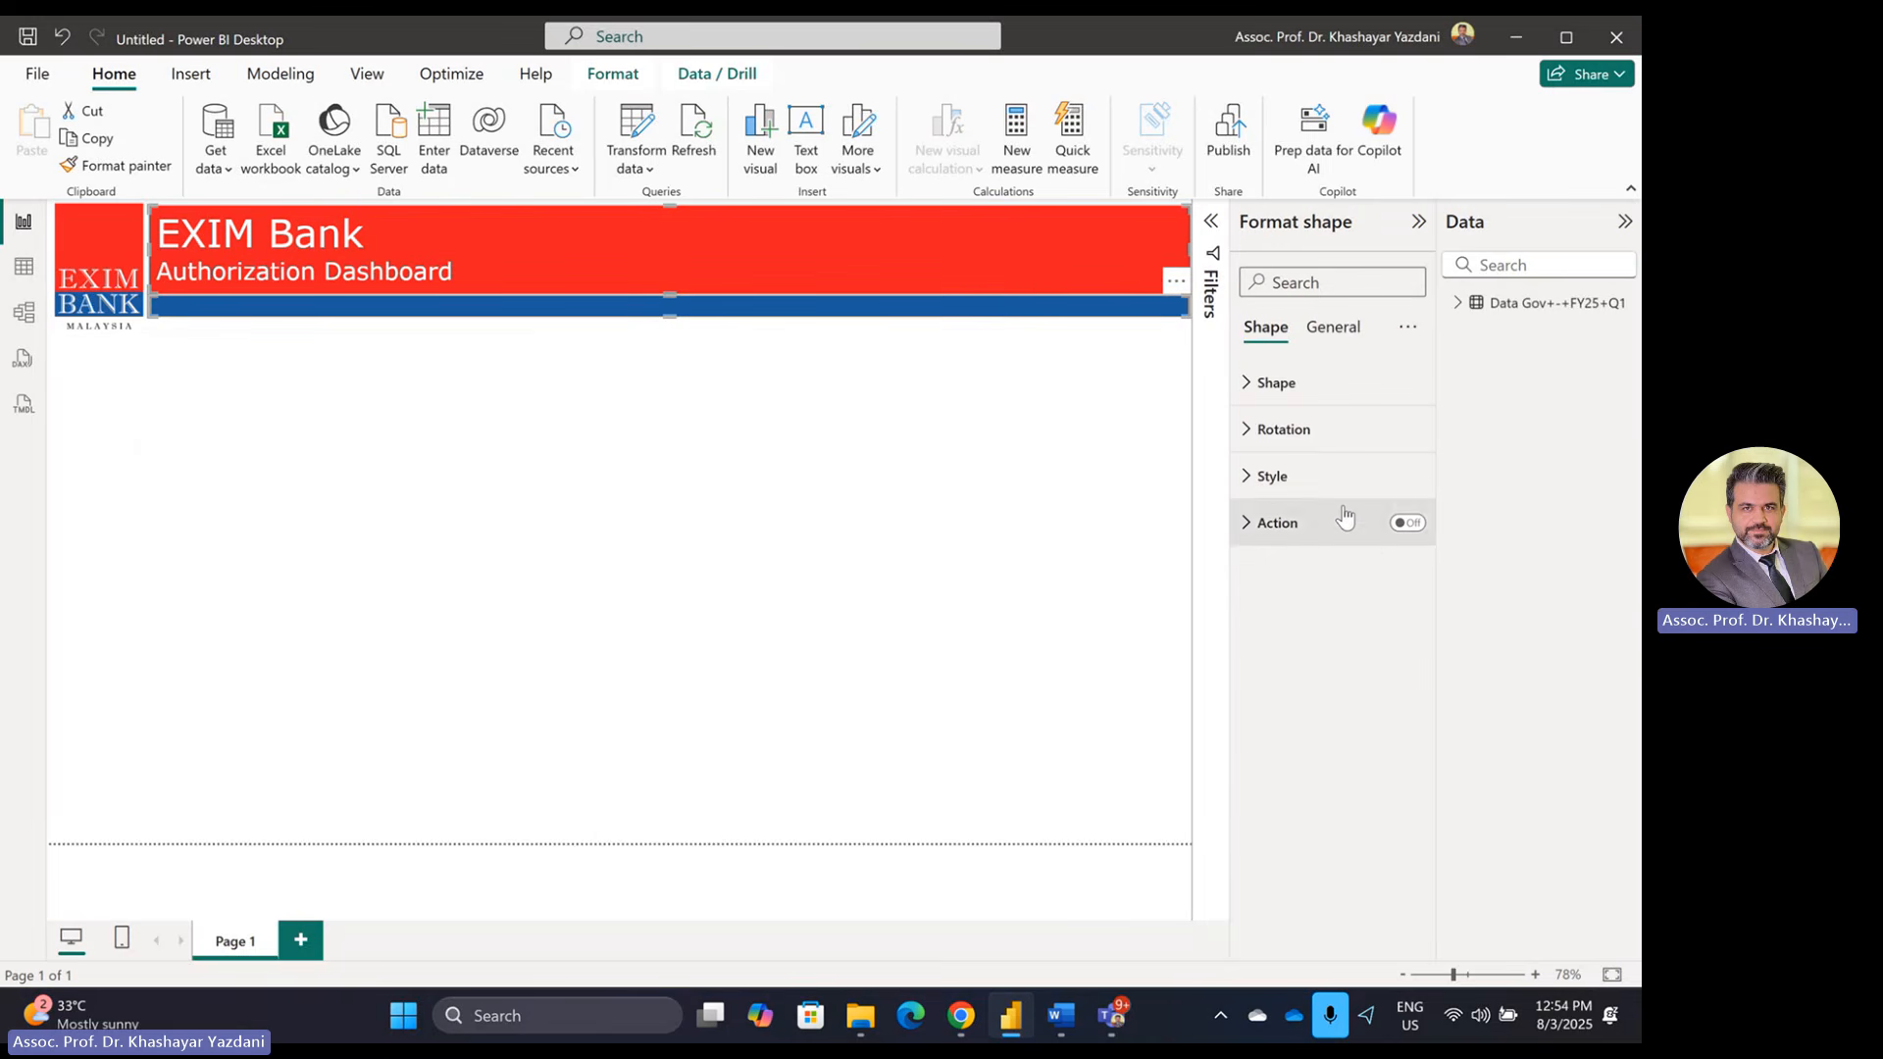
left_click(1314, 479)
left_click(1315, 481)
left_click(1315, 480)
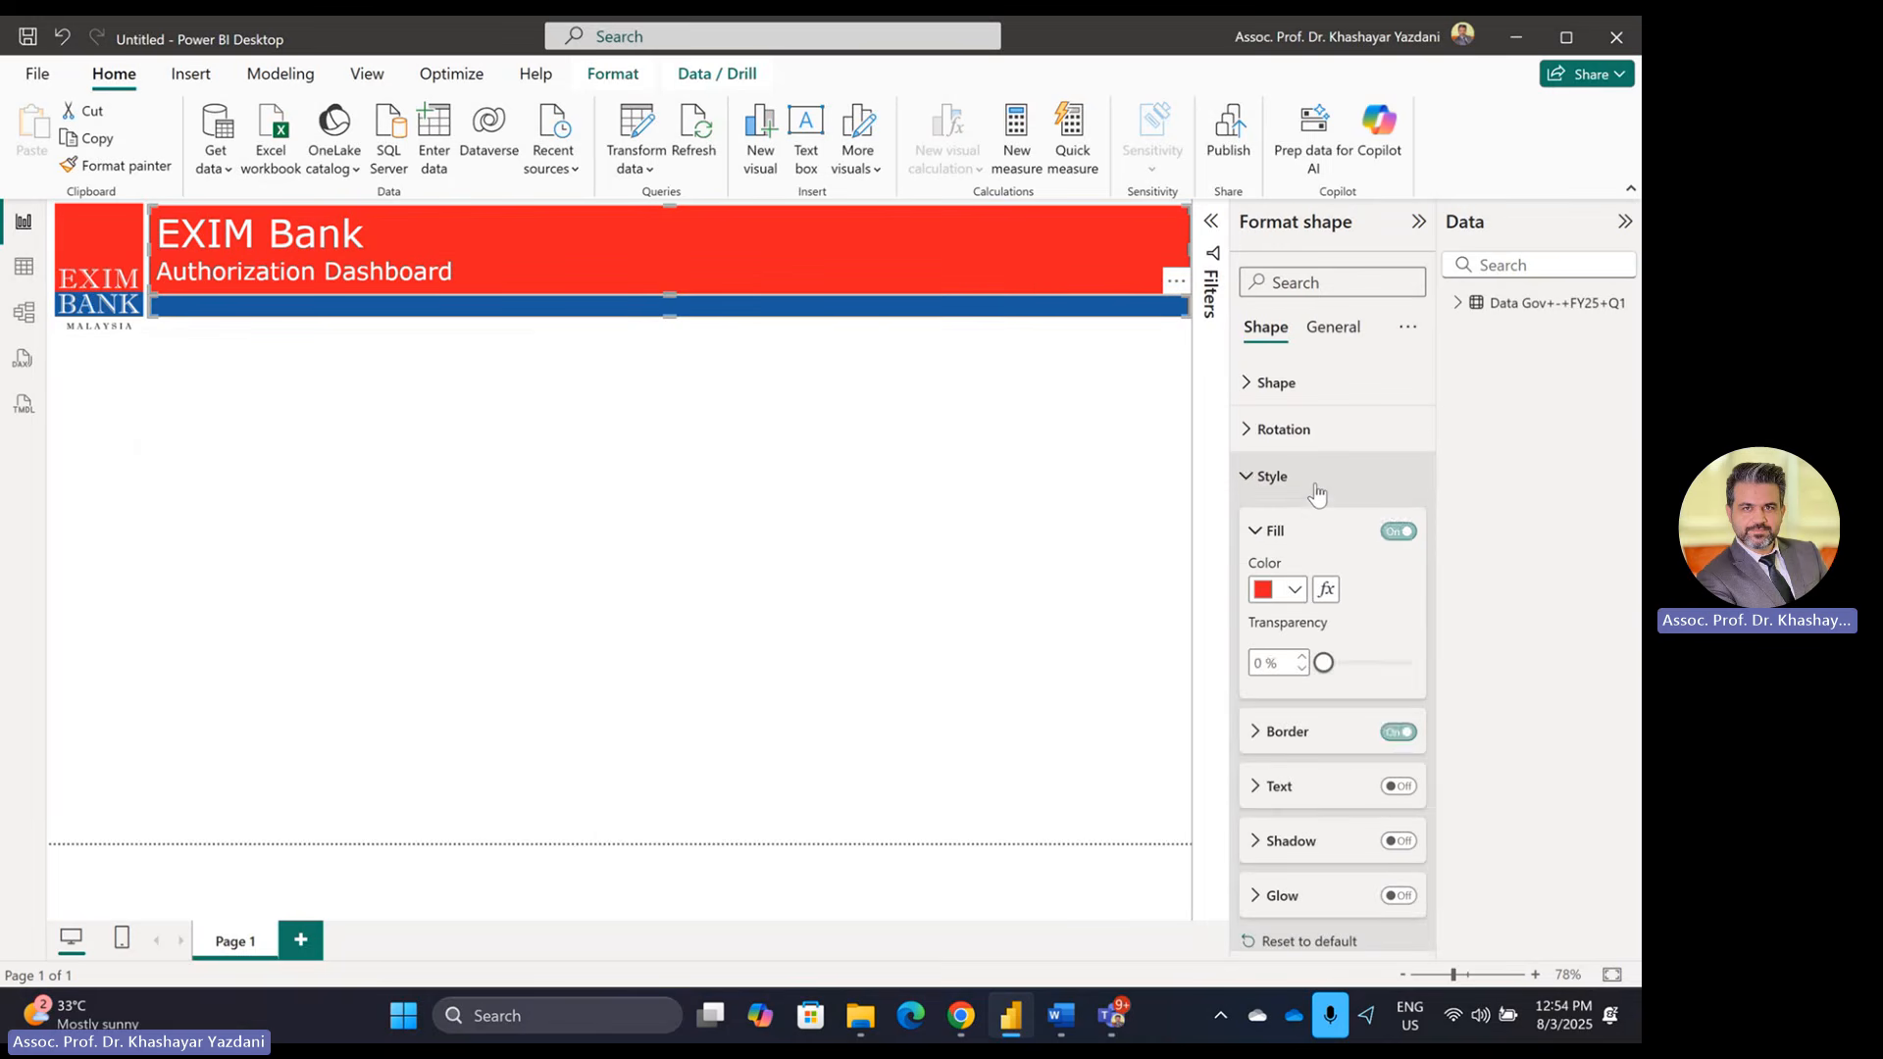
left_click(791, 585)
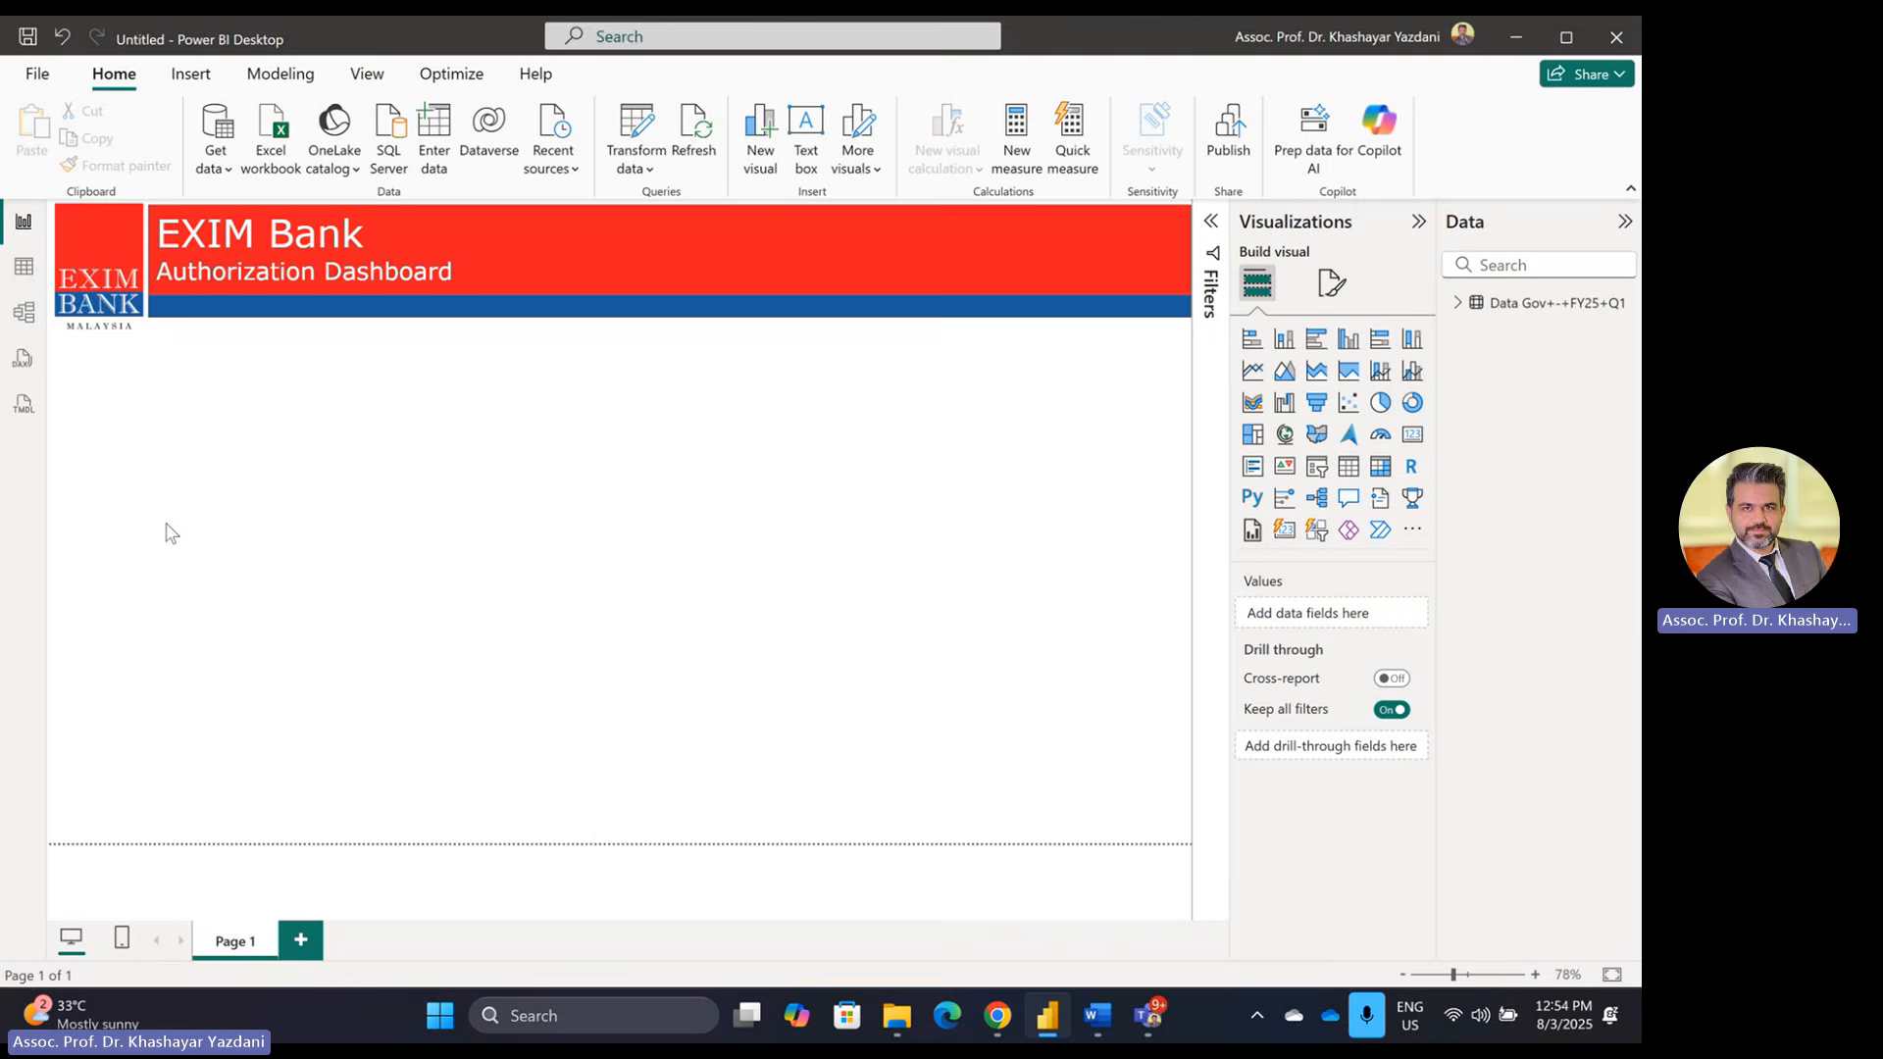
Step: Bring the Word exam instructions document to the front
key("super+Tab")
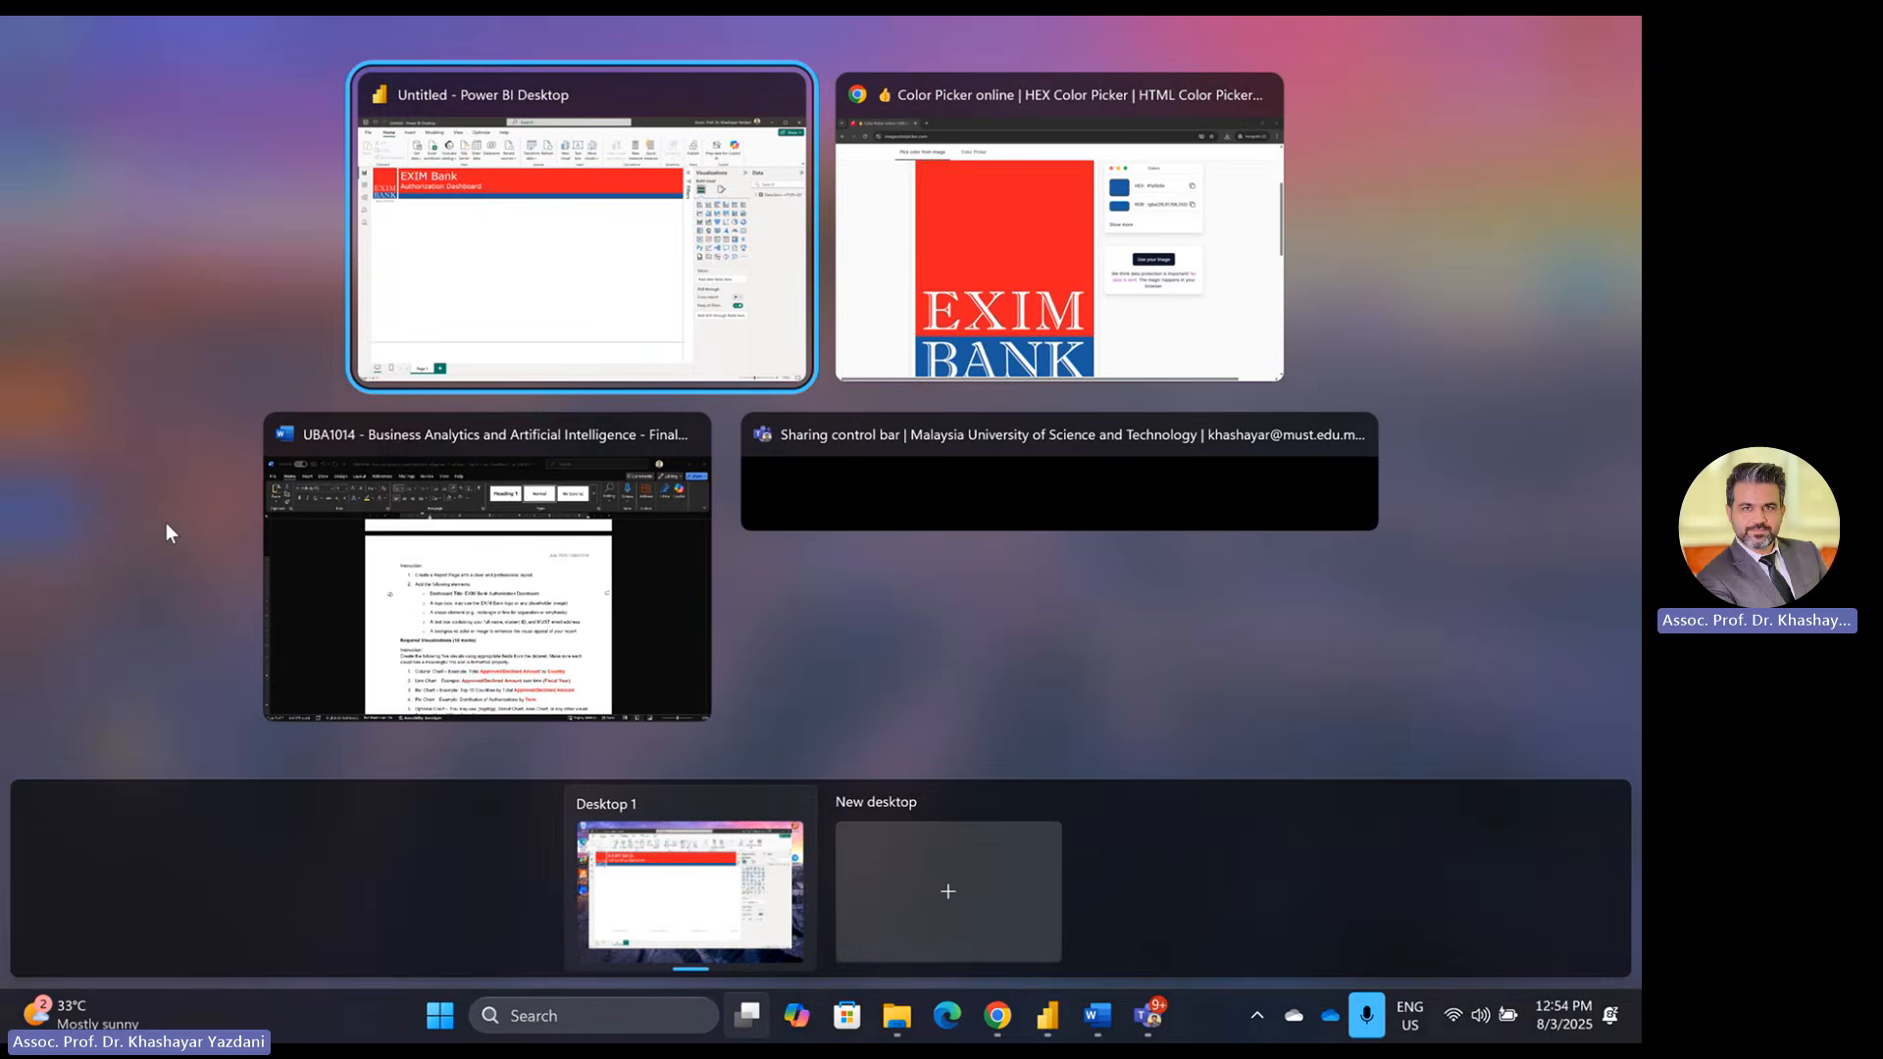
key("Escape")
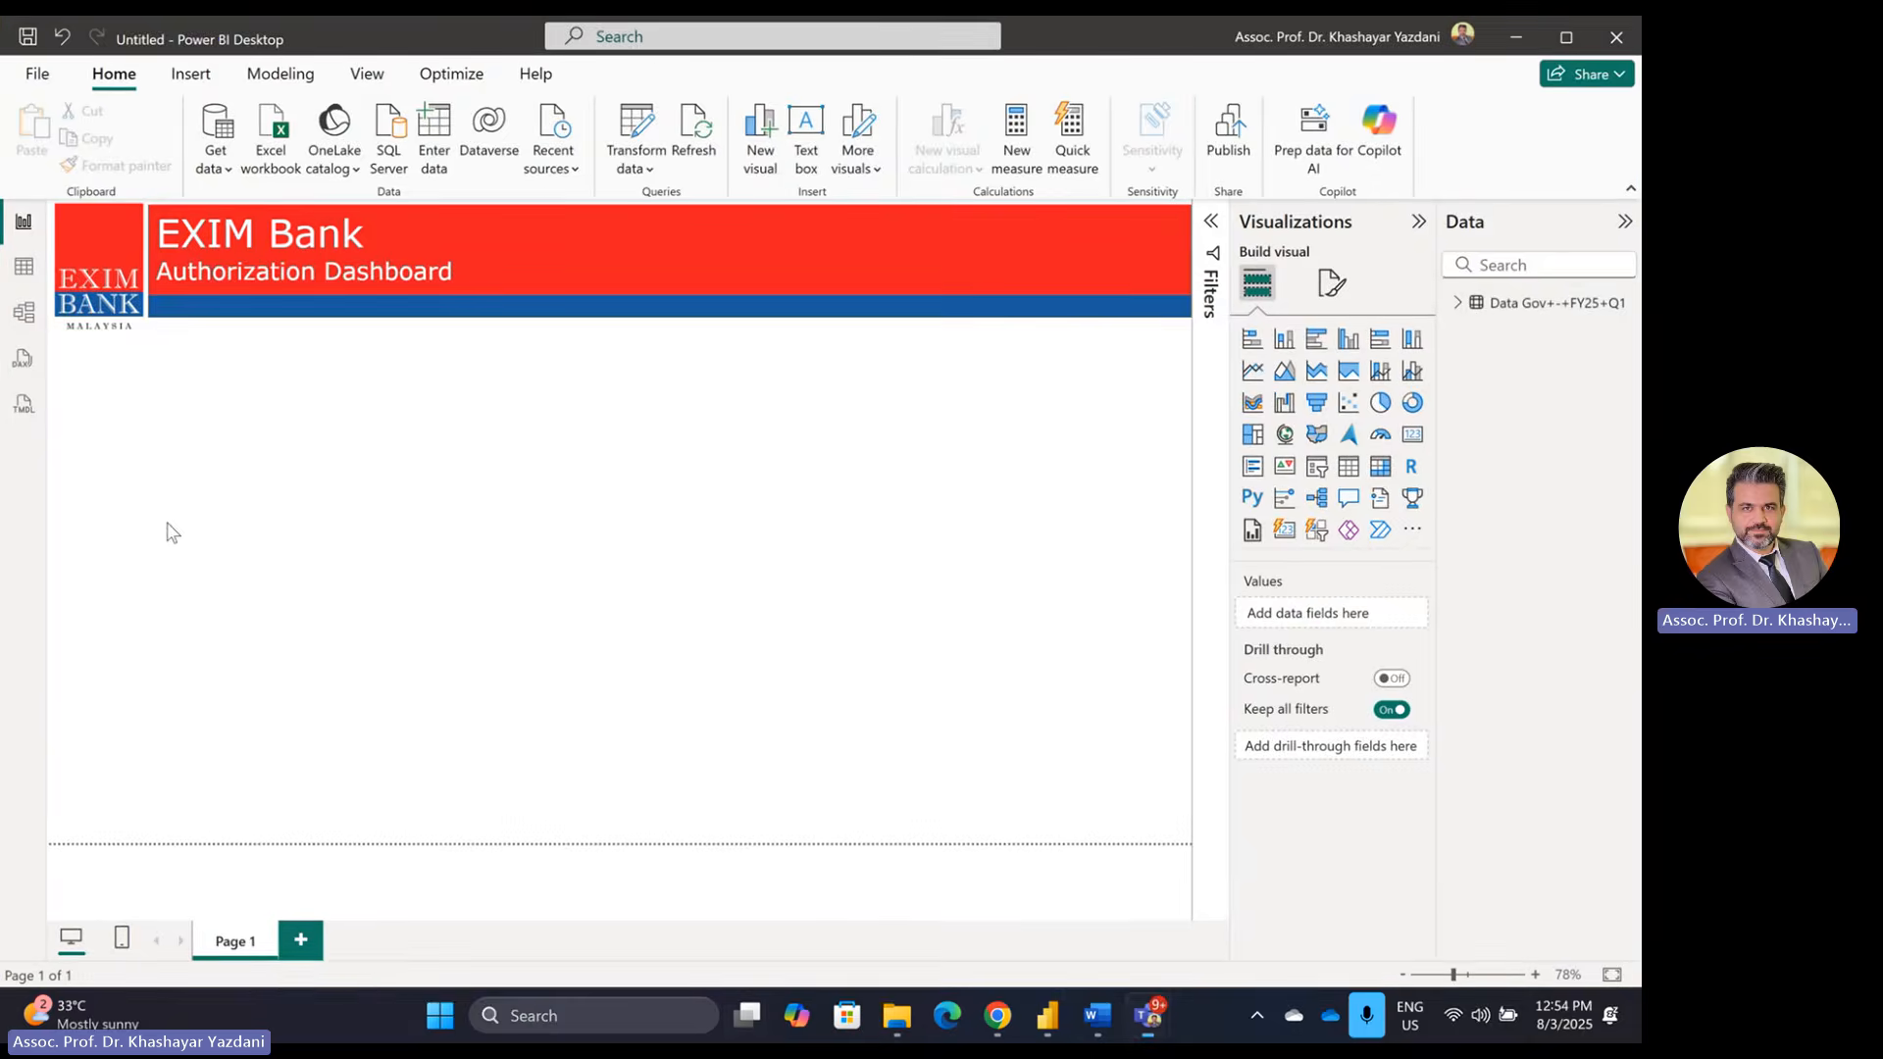
left_click(1097, 1016)
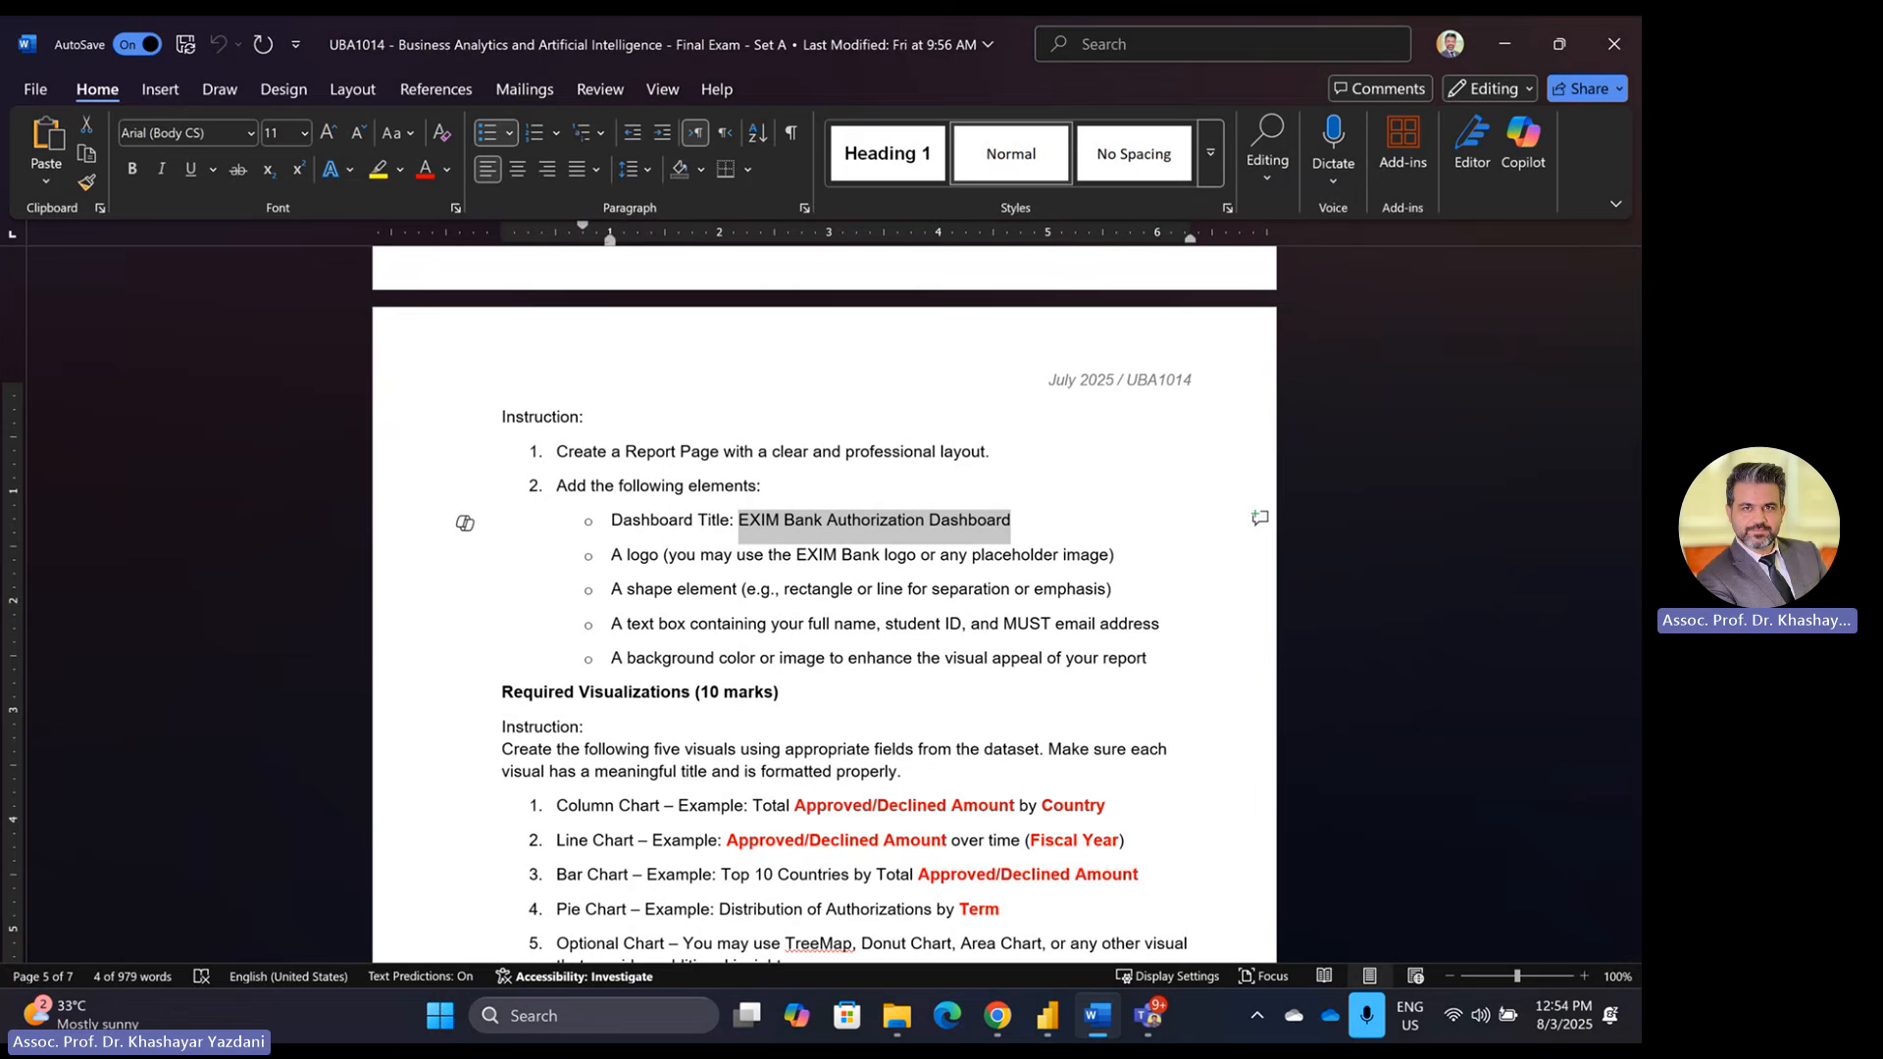
Step: Review the Word dashboard requirements, then return to the Power BI report
key("alt+Tab")
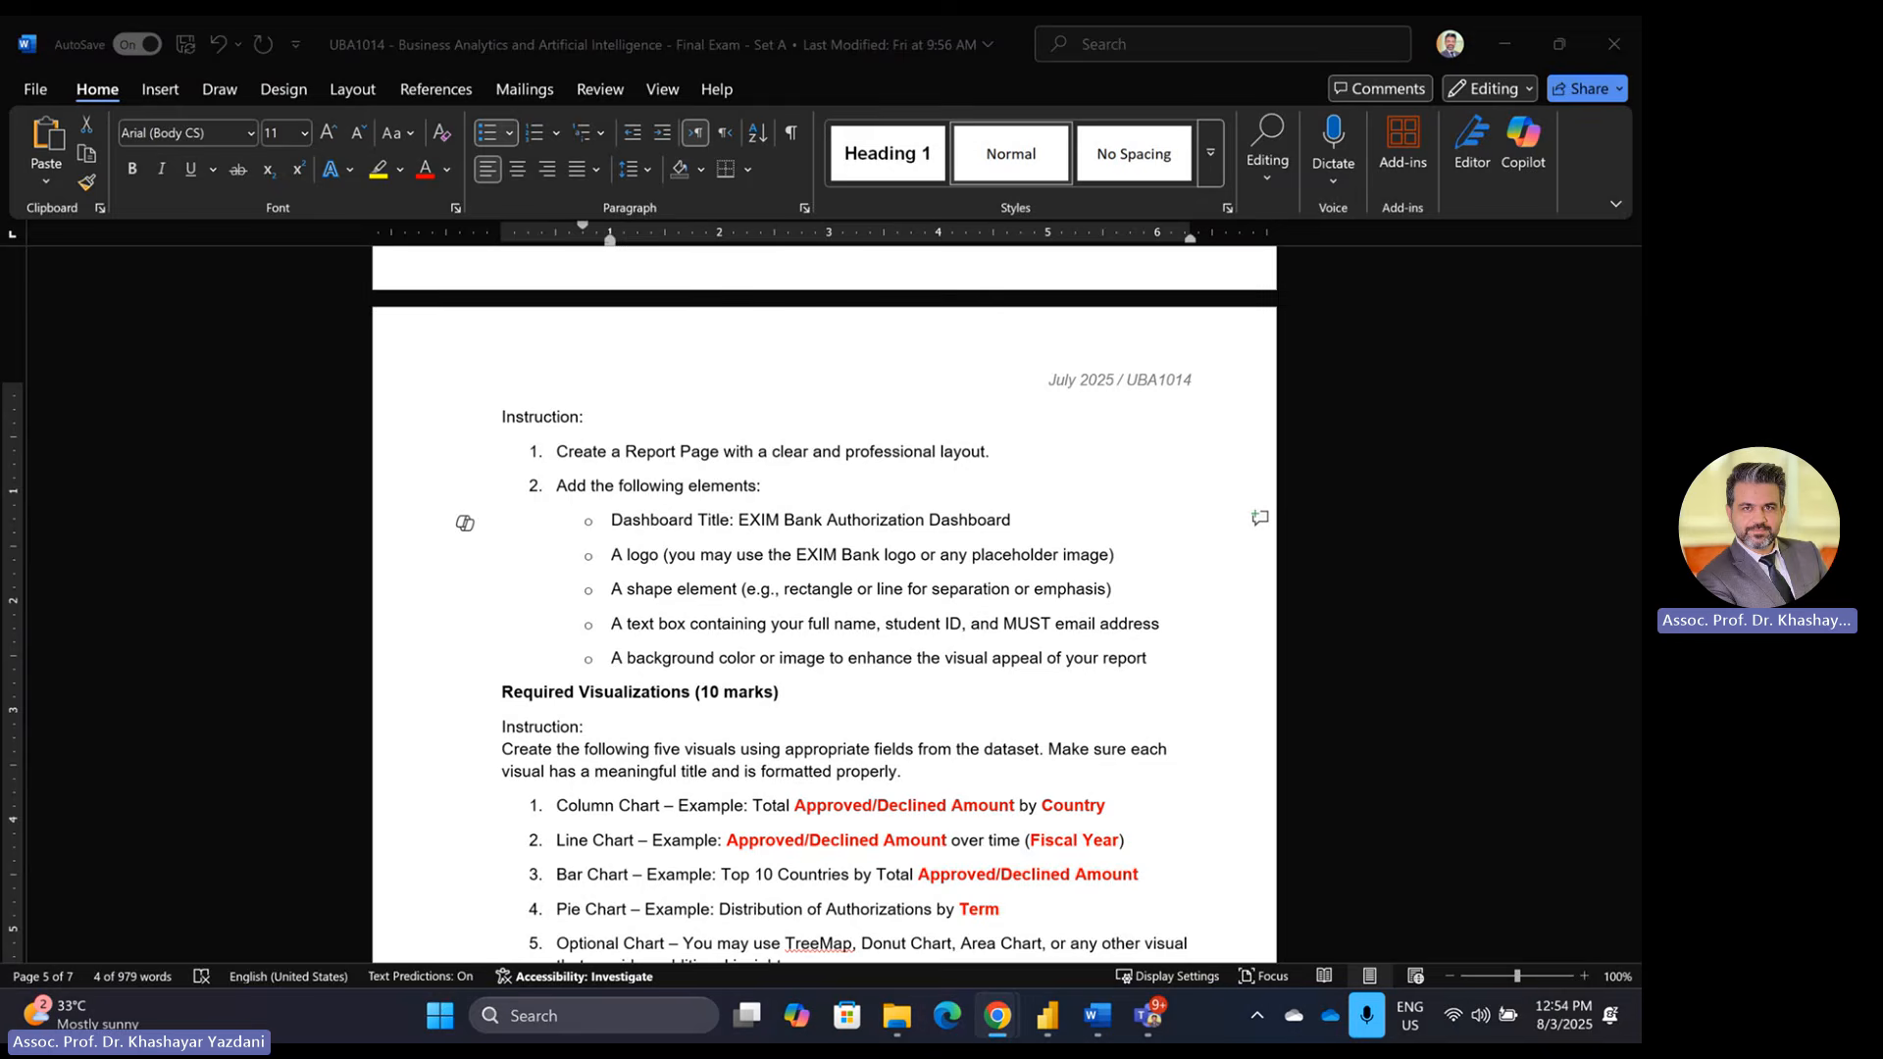
left_click(1057, 1026)
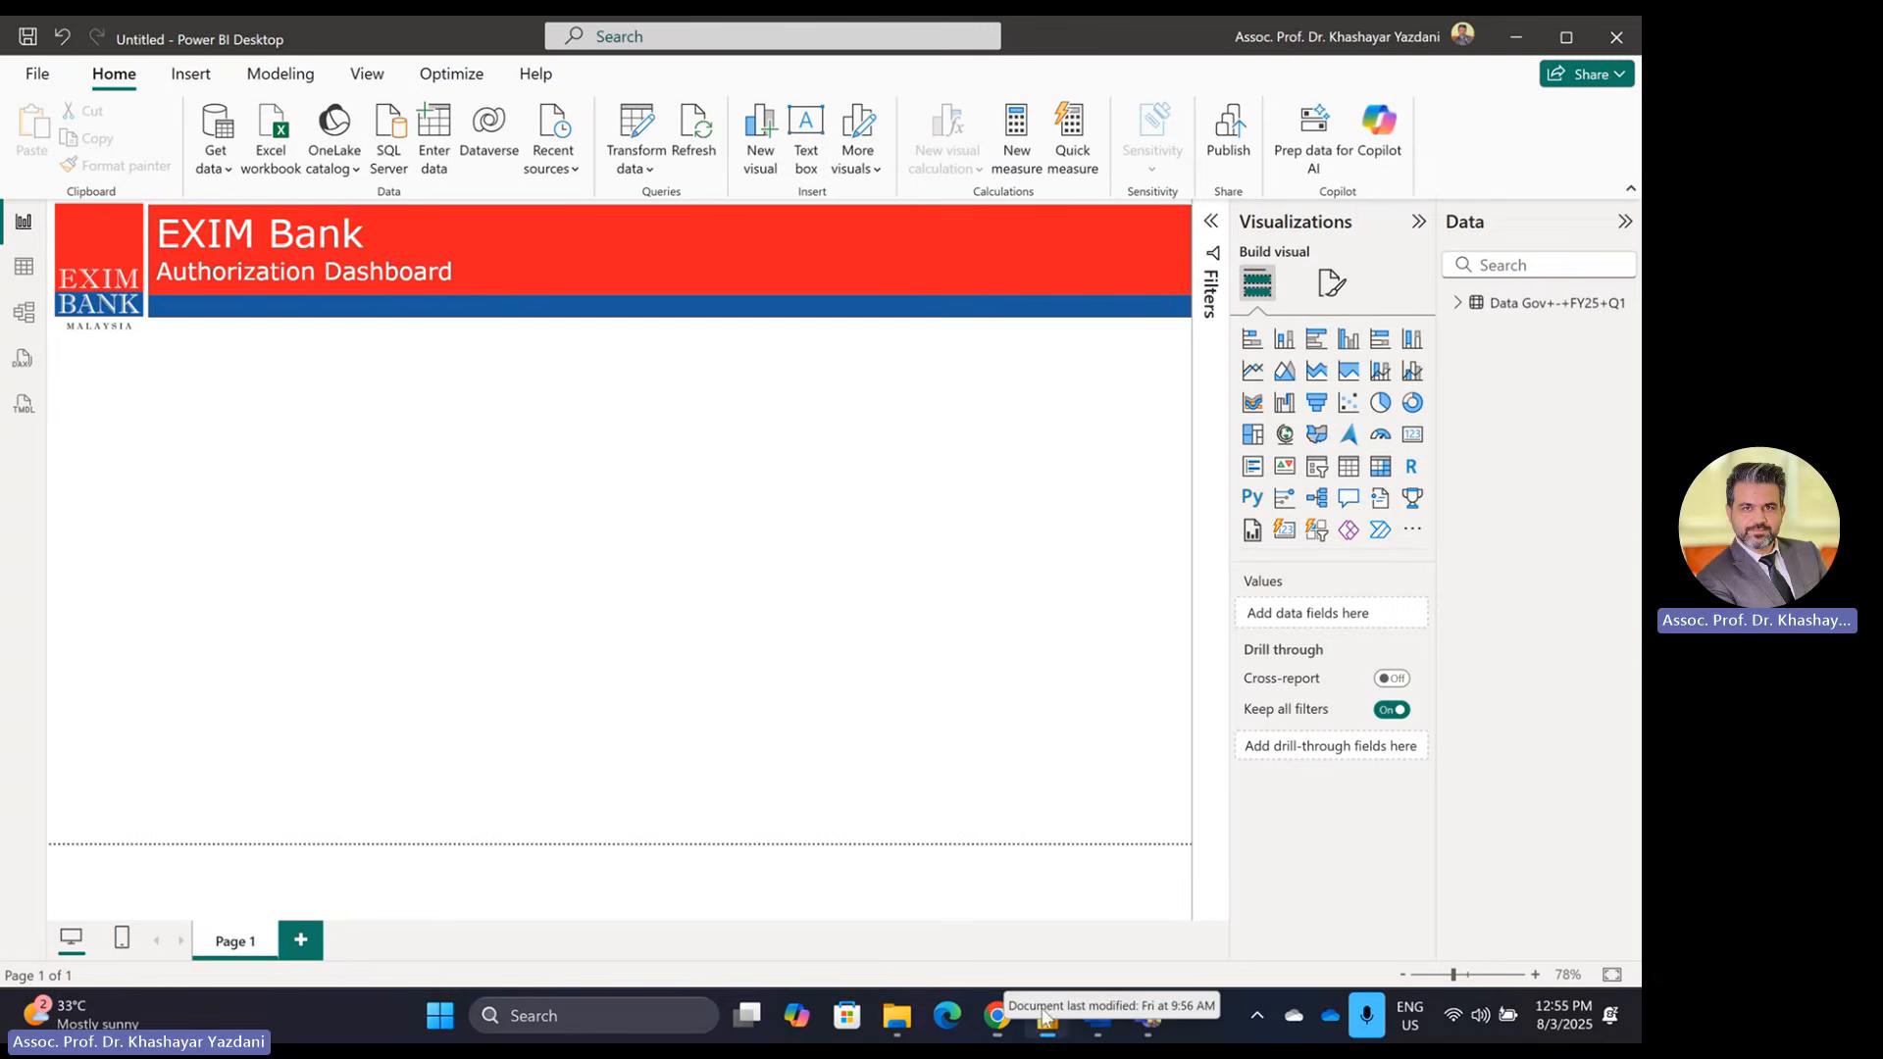
Step: Set the canvas background to the Exim-Bank-2 building photo, image fit Fit, 90% transparency
left_click(1332, 283)
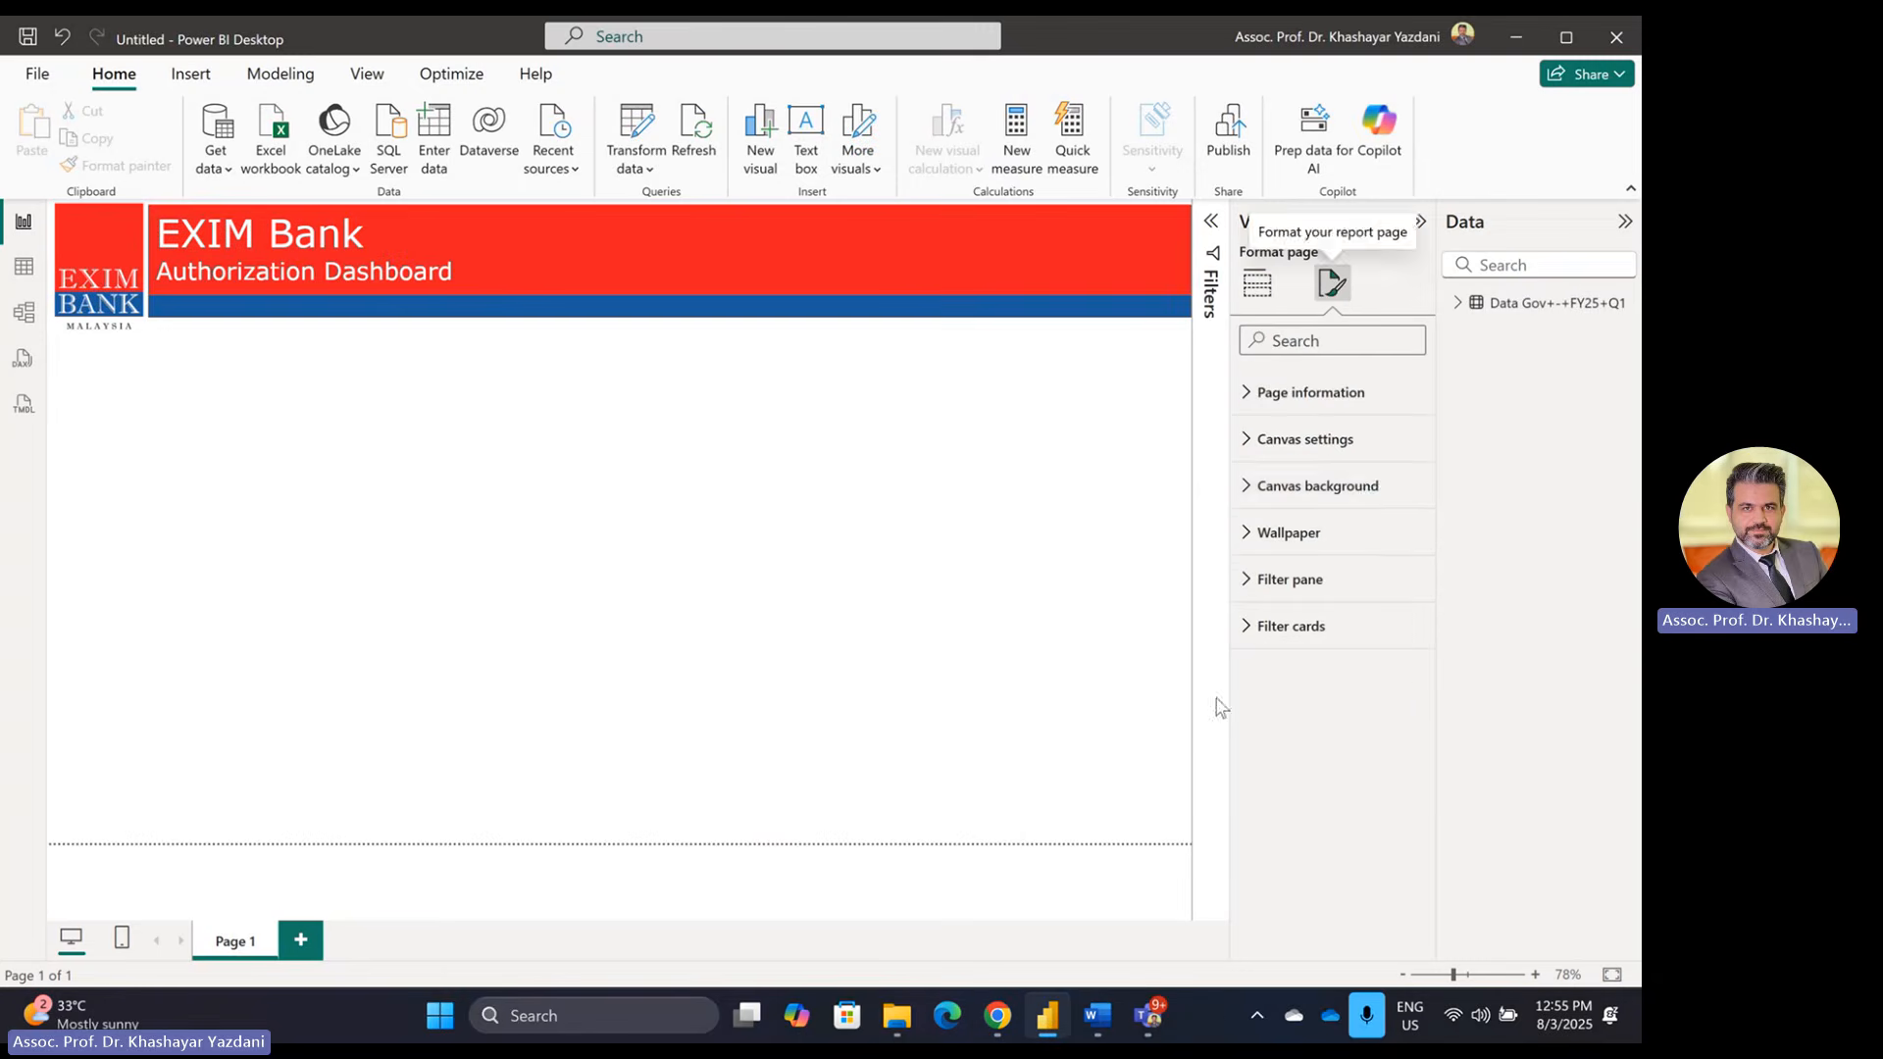
left_click(1365, 486)
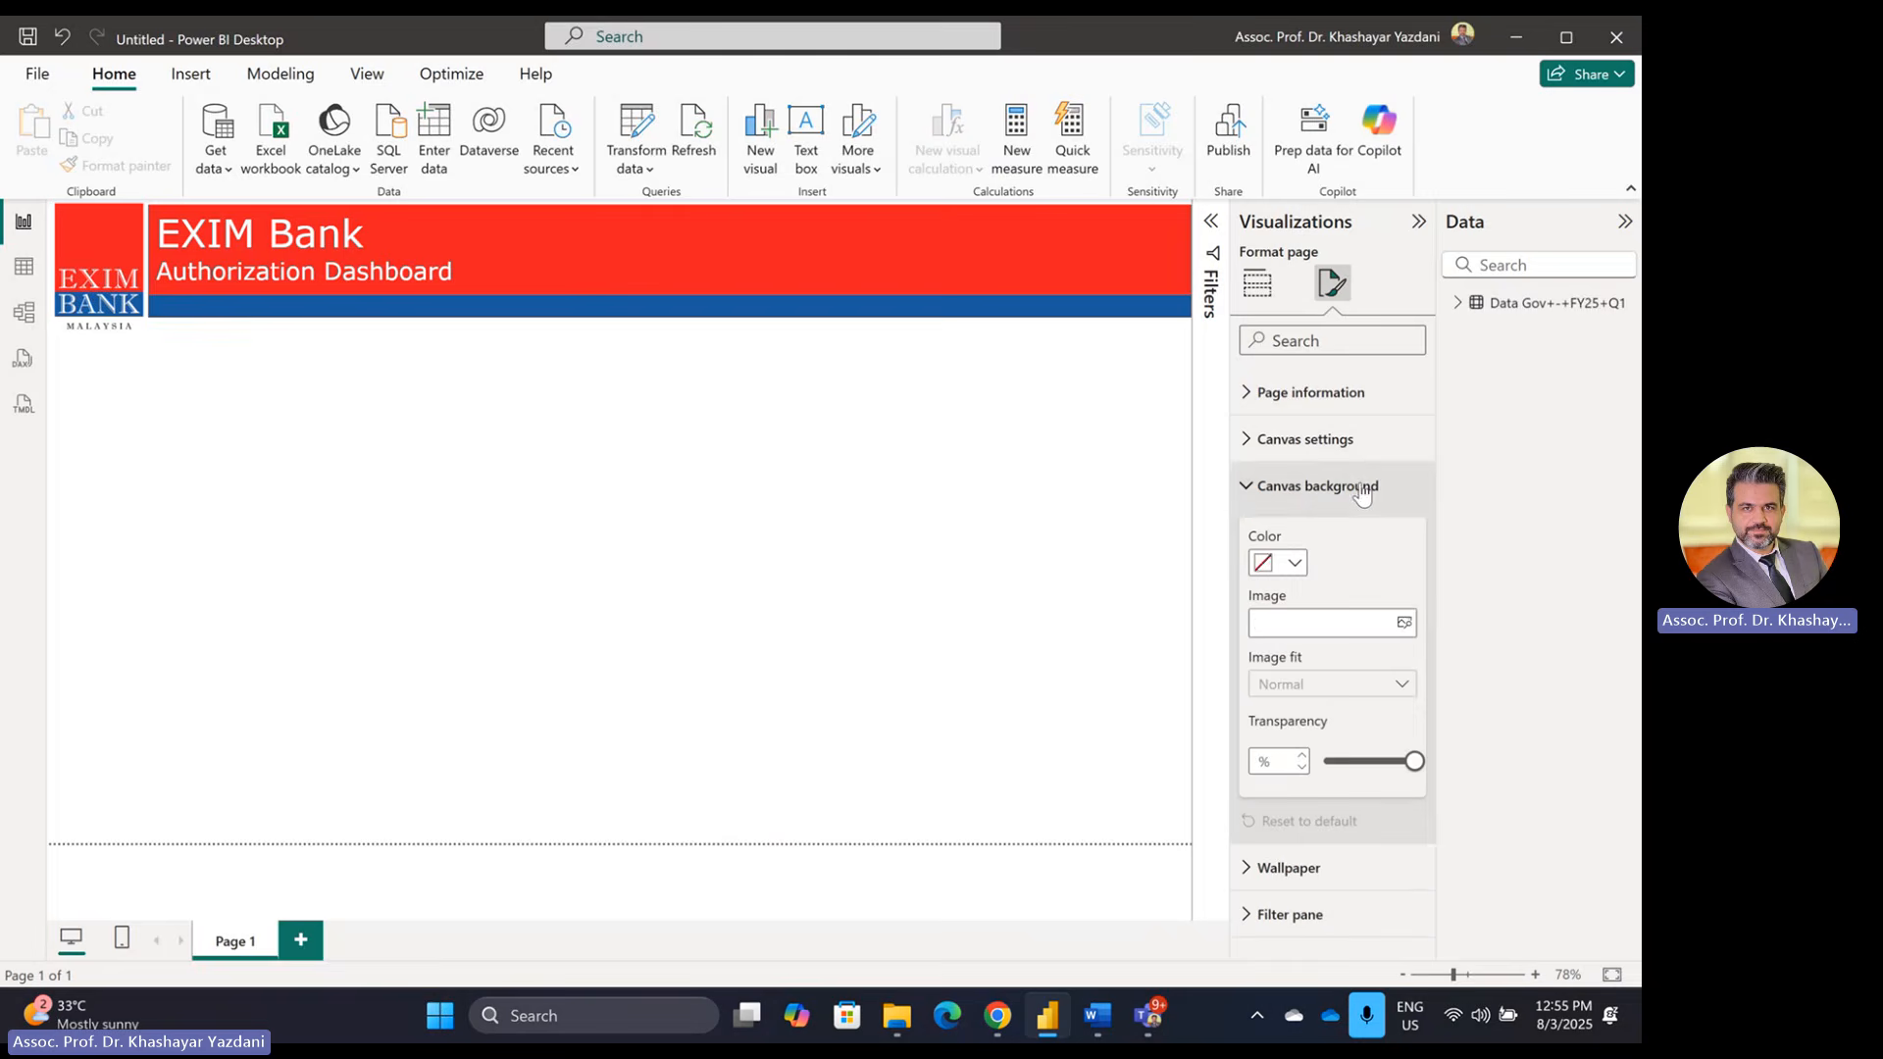
left_click(1311, 625)
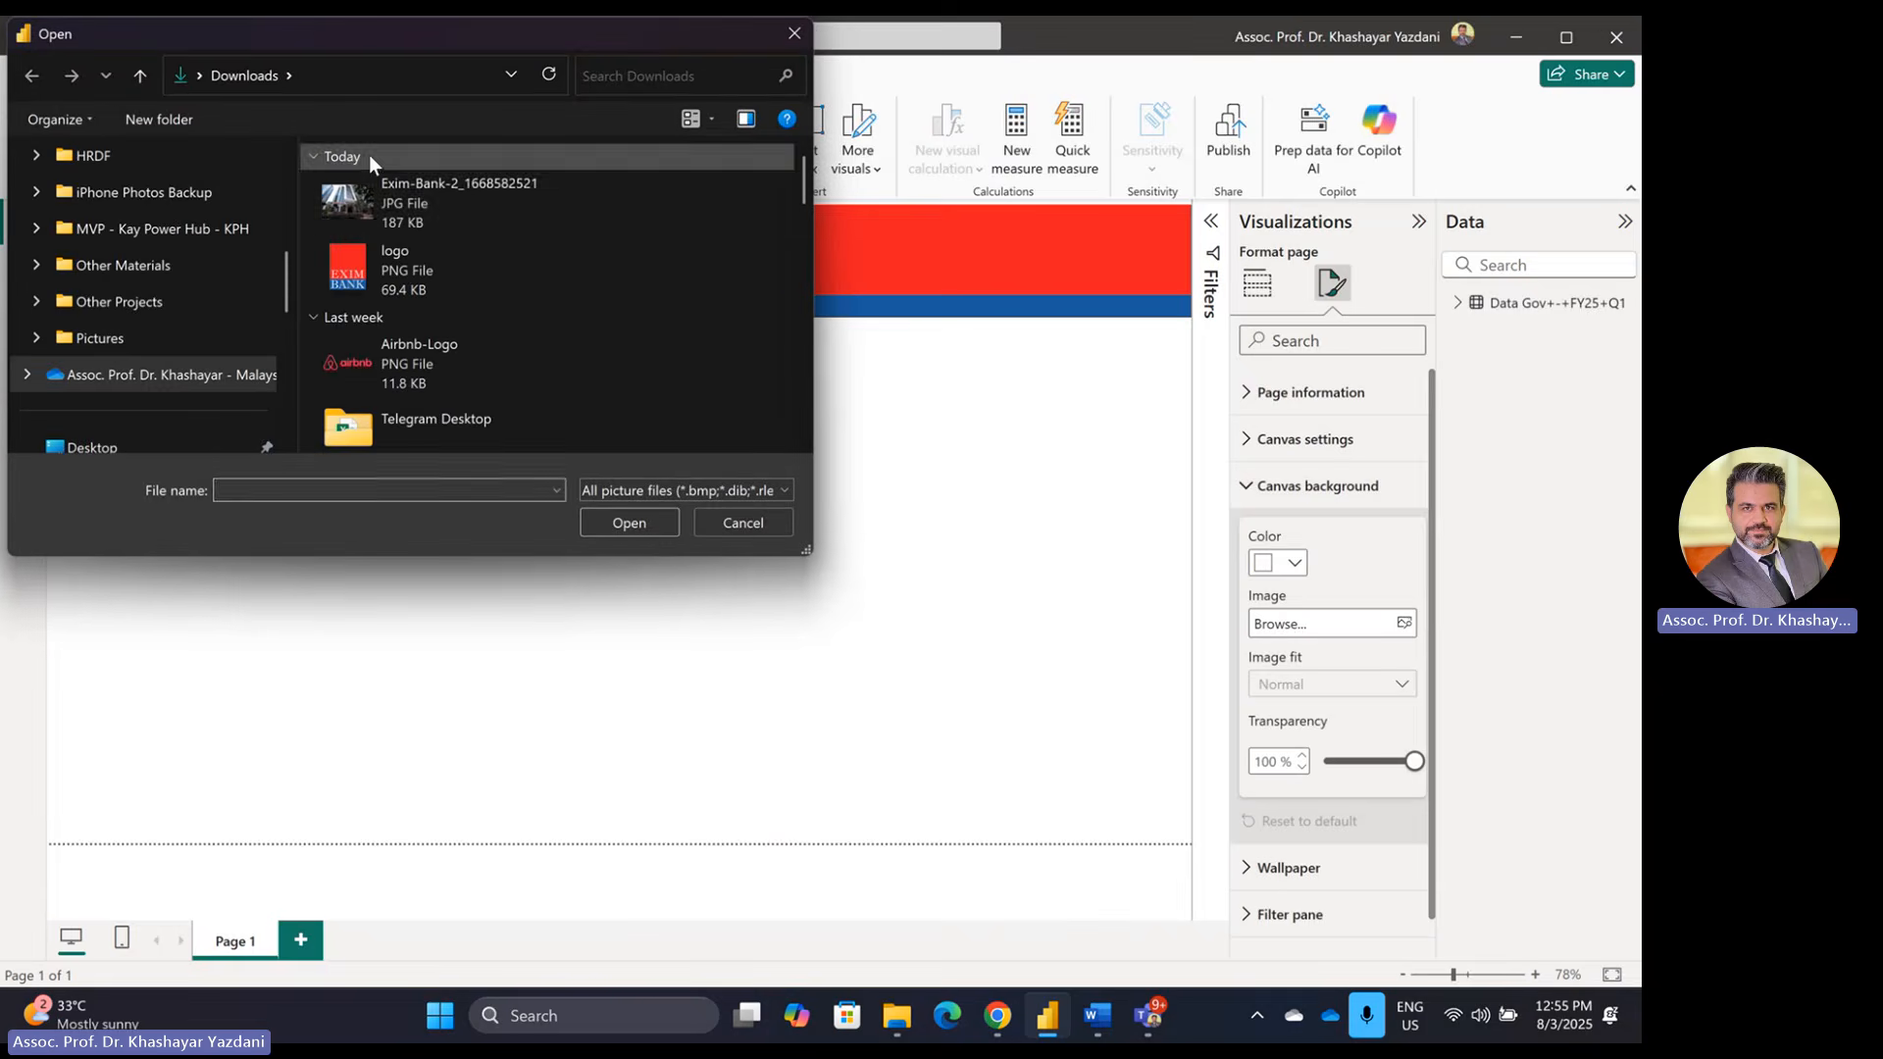
left_click(419, 211)
left_click(638, 530)
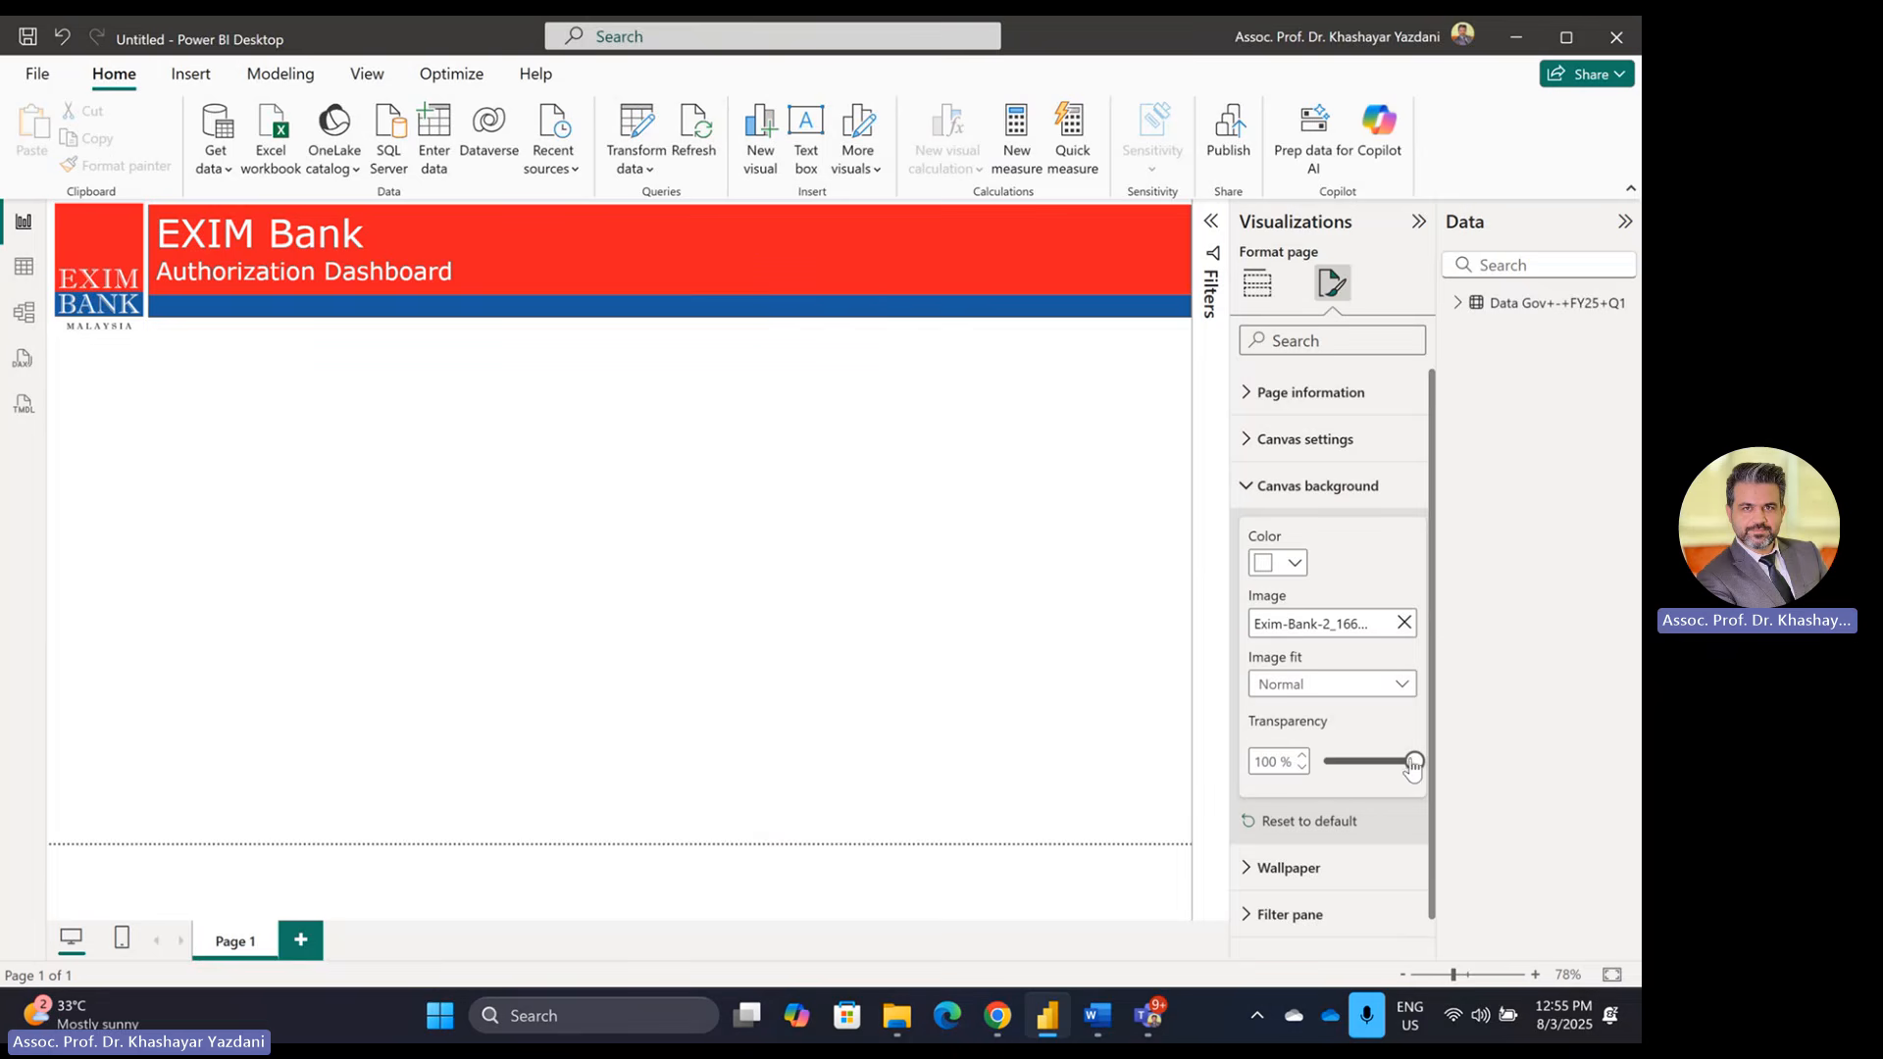
mouse_move(1413, 761)
left_mouse_down()
mouse_move(1339, 767)
mouse_move(1376, 762)
left_mouse_up()
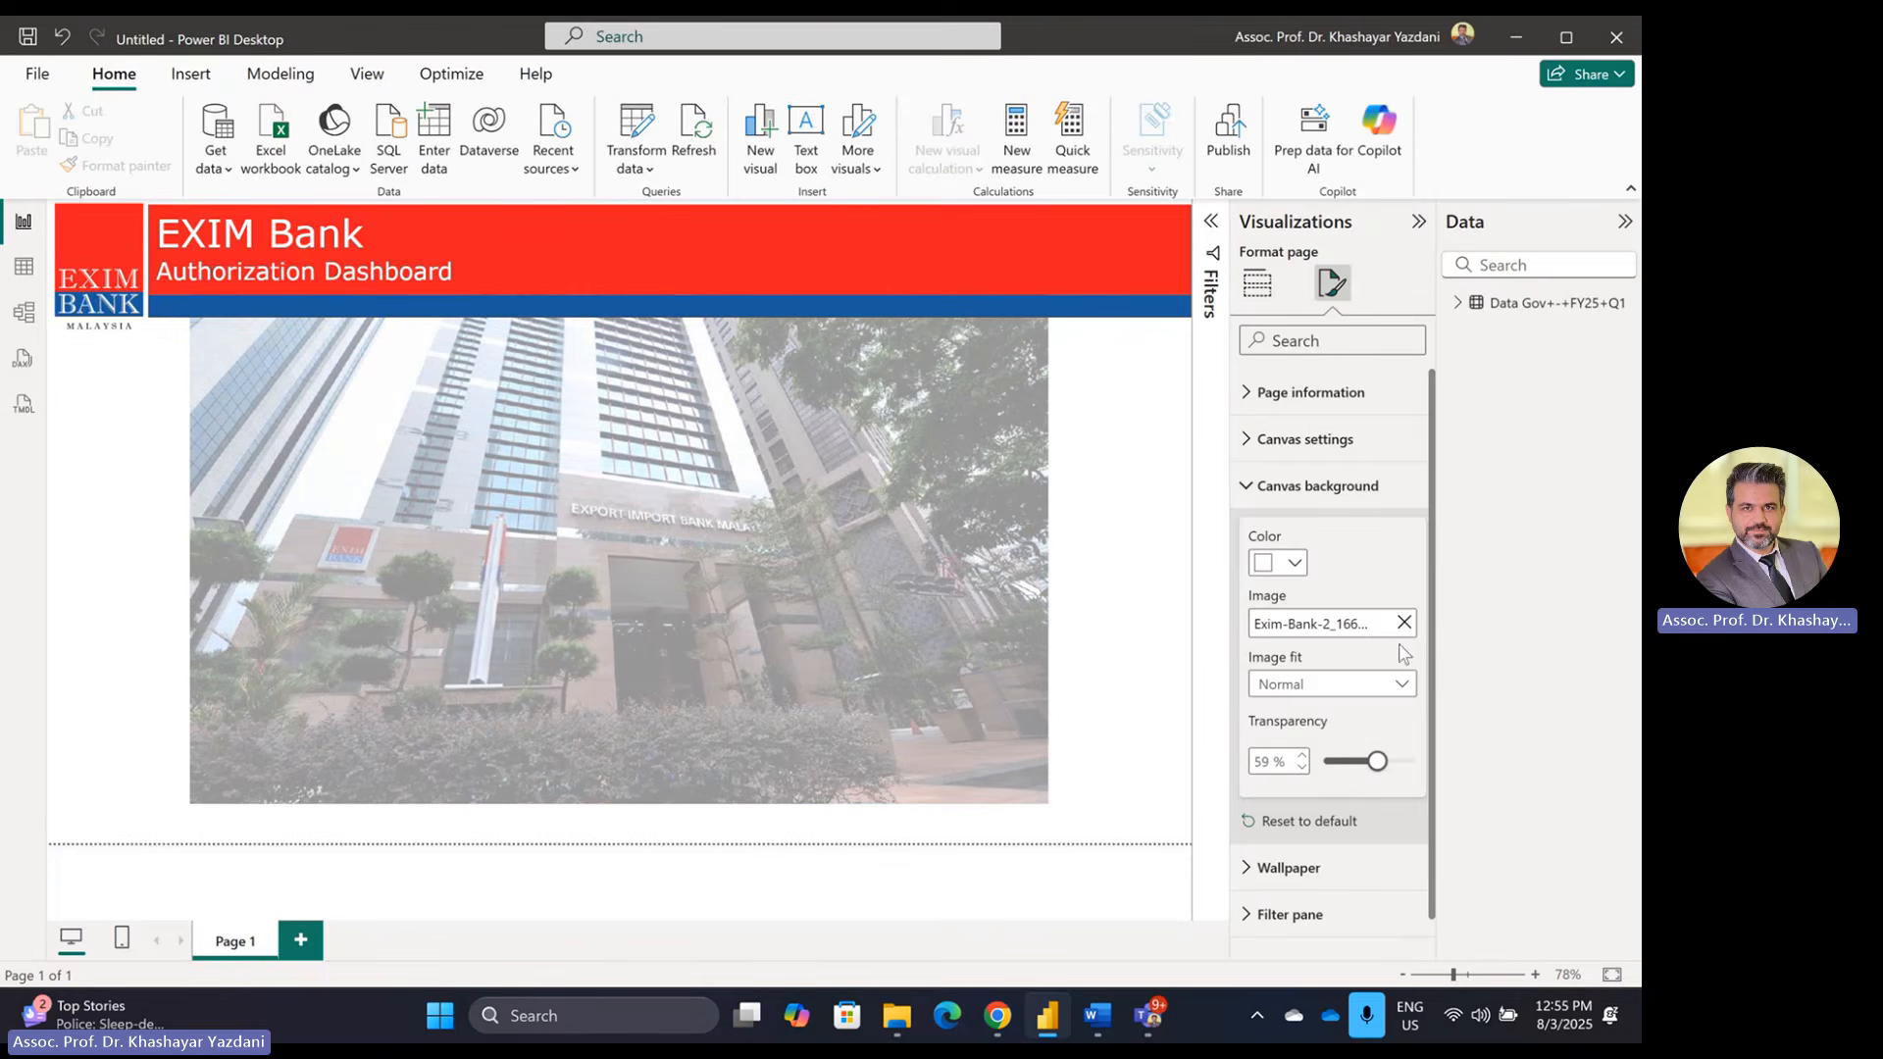
left_click(1400, 686)
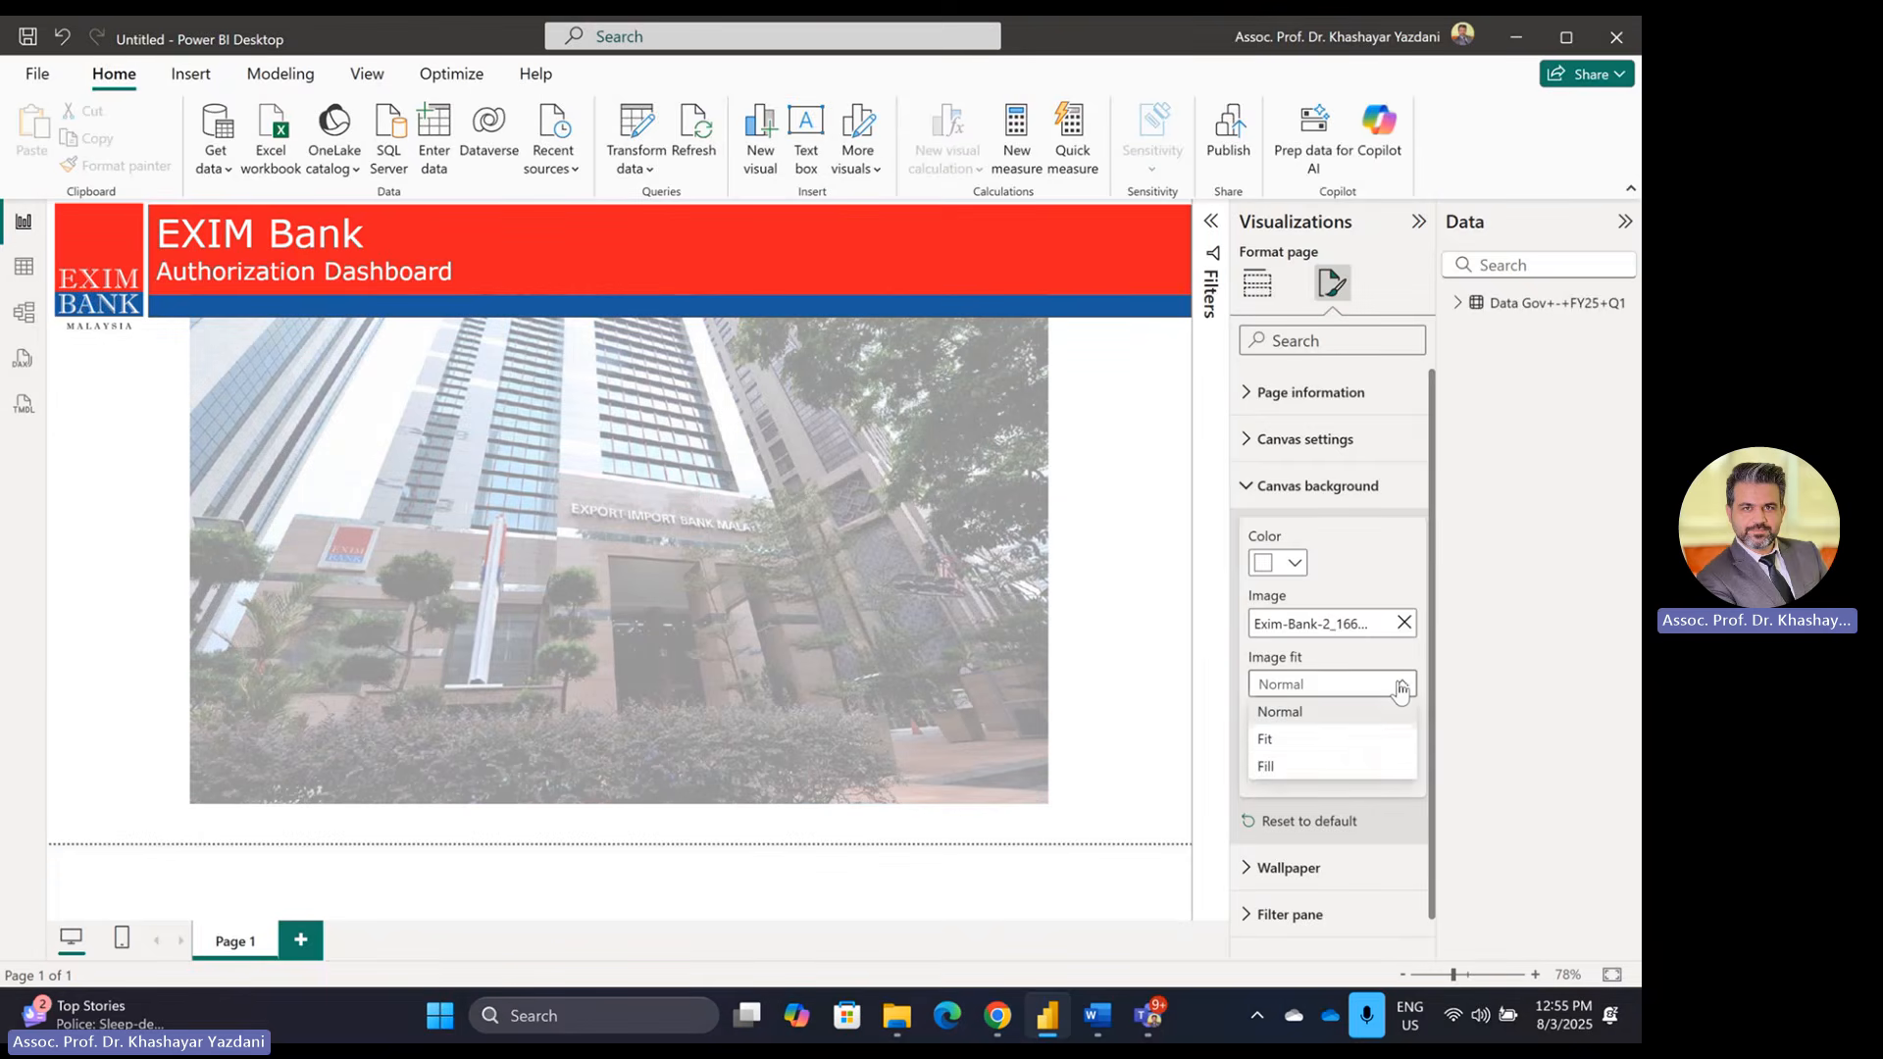
left_click(1329, 739)
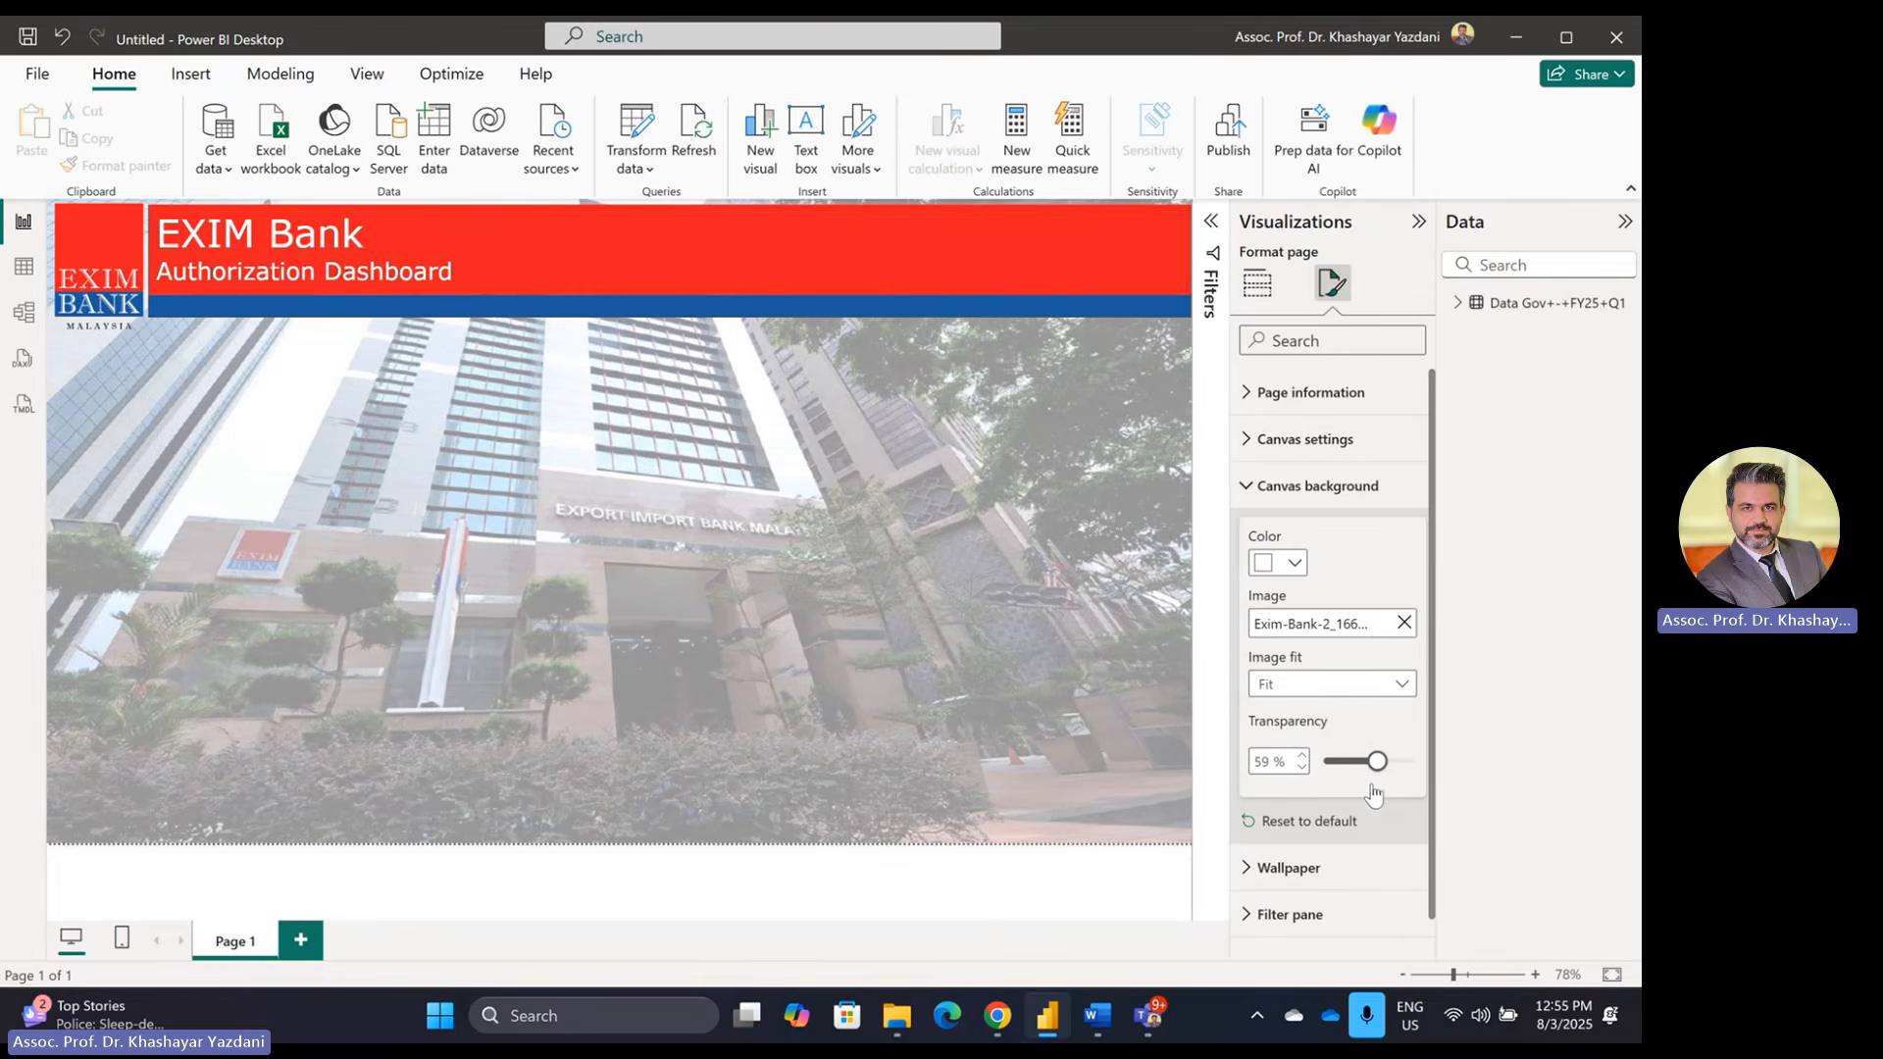
left_click_drag(1377, 772, 1407, 780)
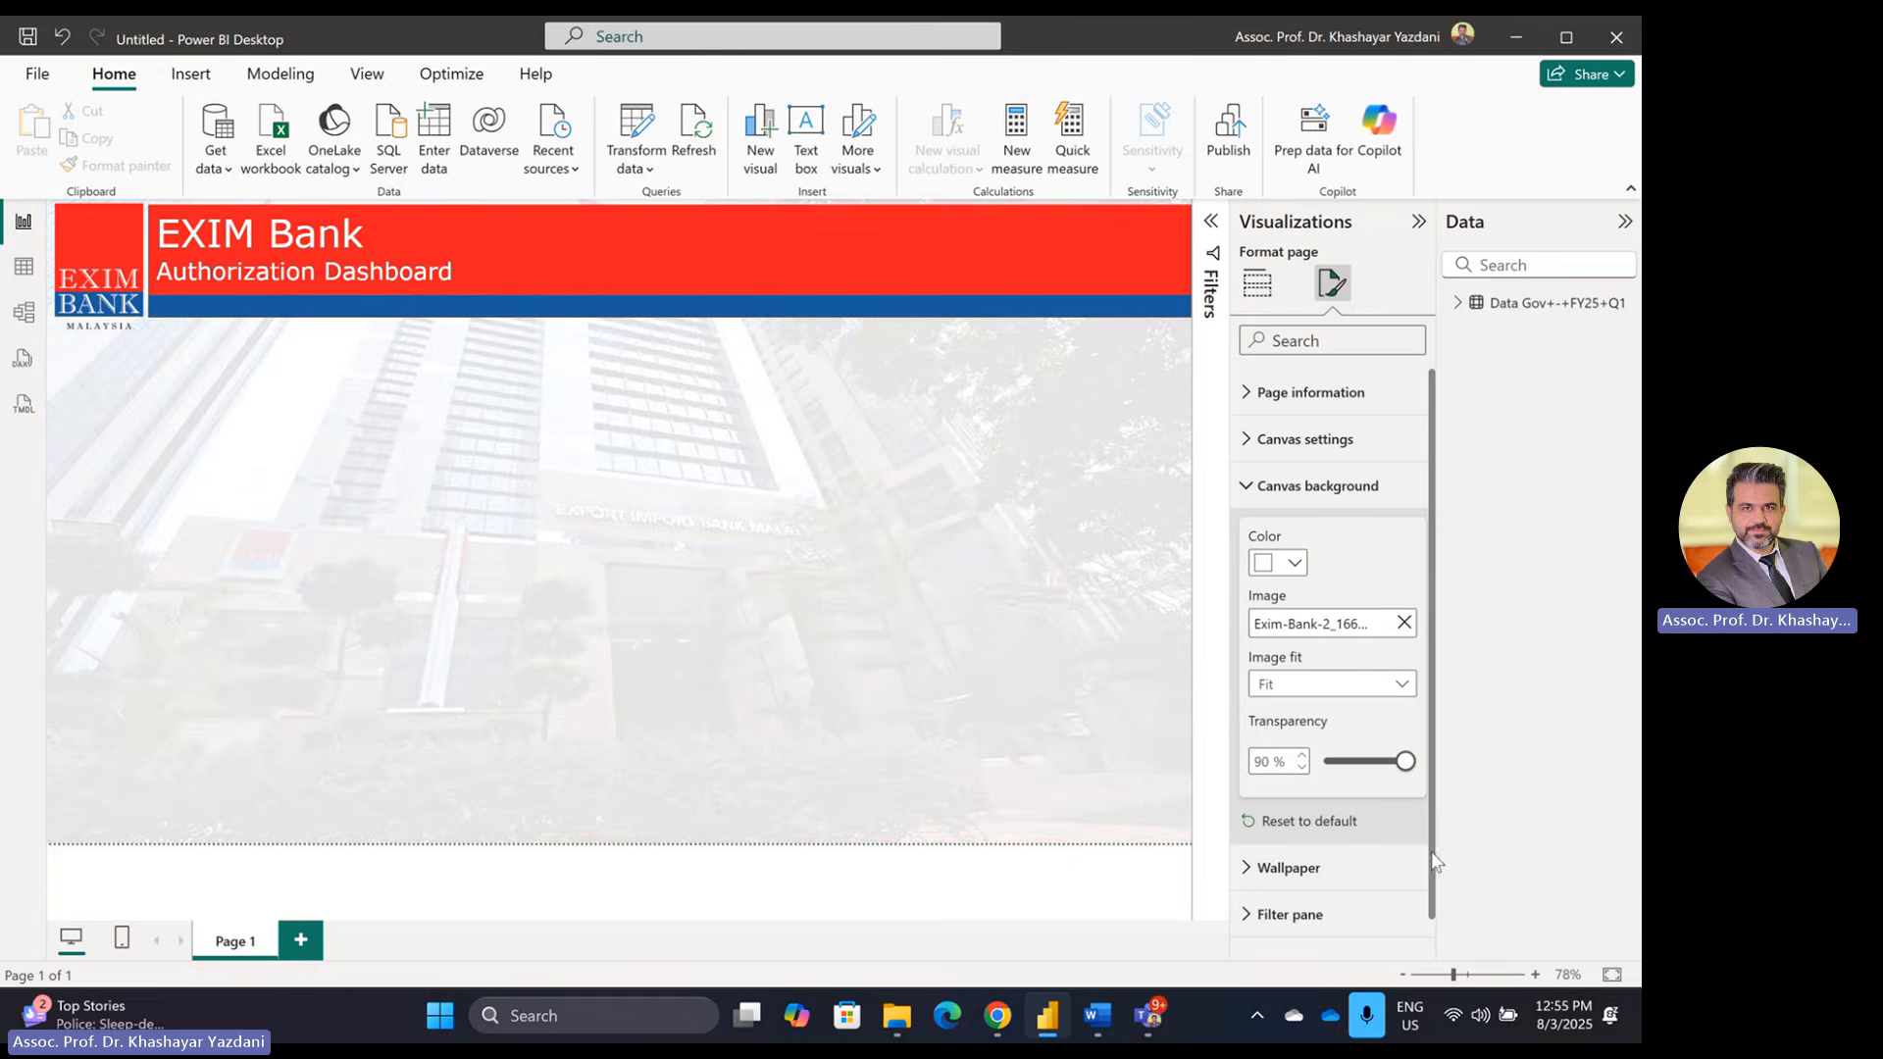
left_click(850, 898)
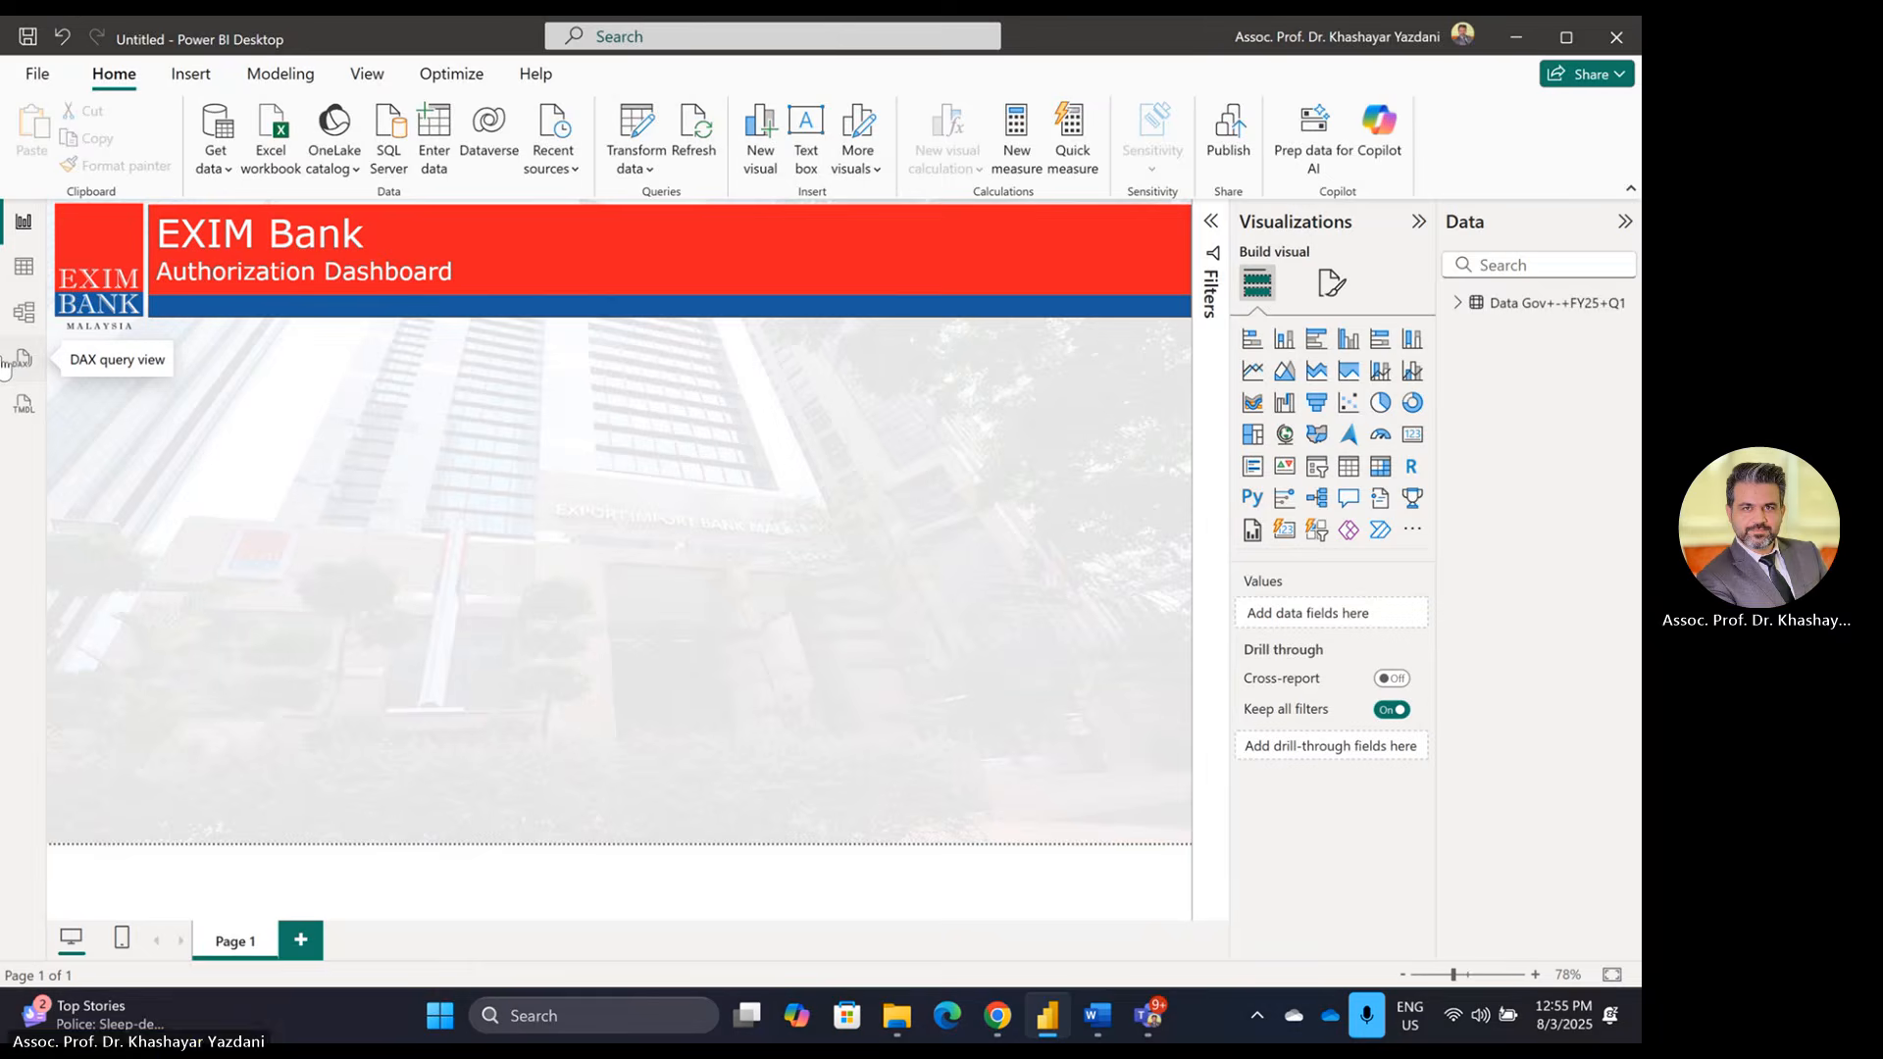
key("alt+Tab")
key("alt+Tab")
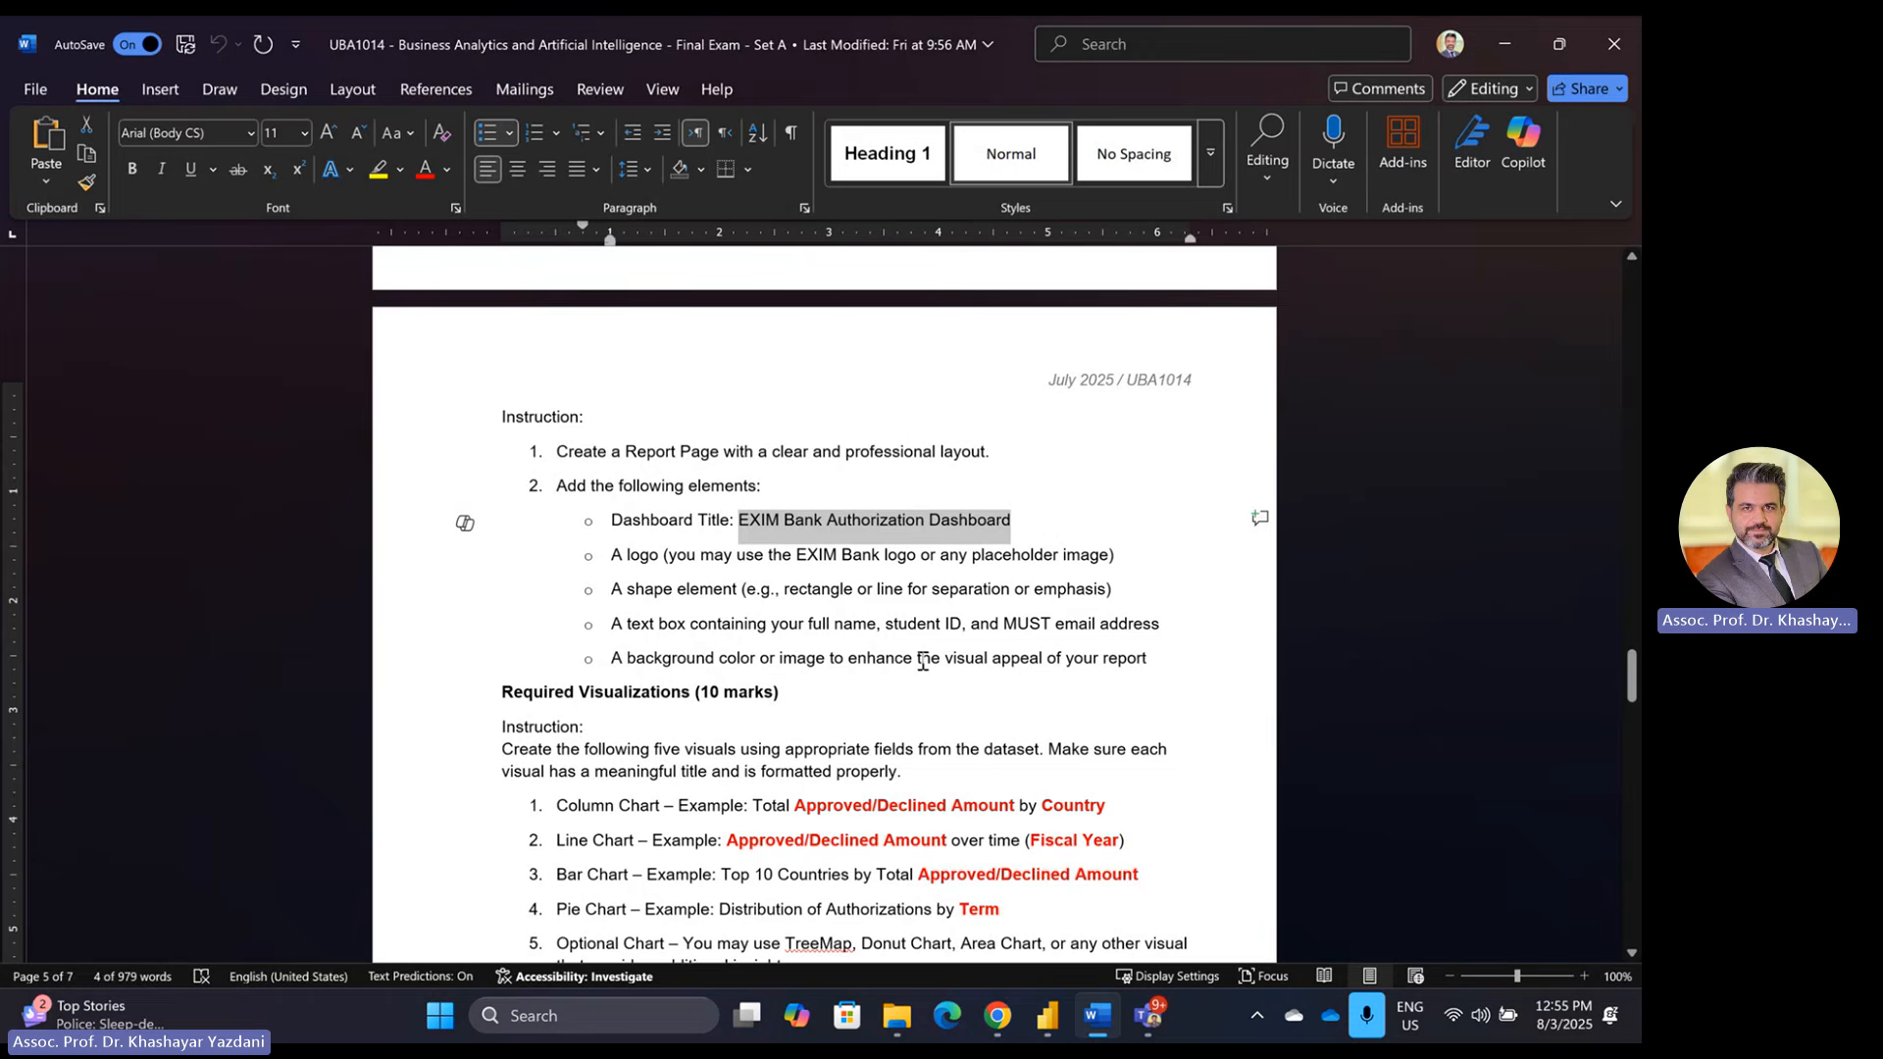
scroll(921, 660, "down", 3)
scroll(922, 662, "down", 2)
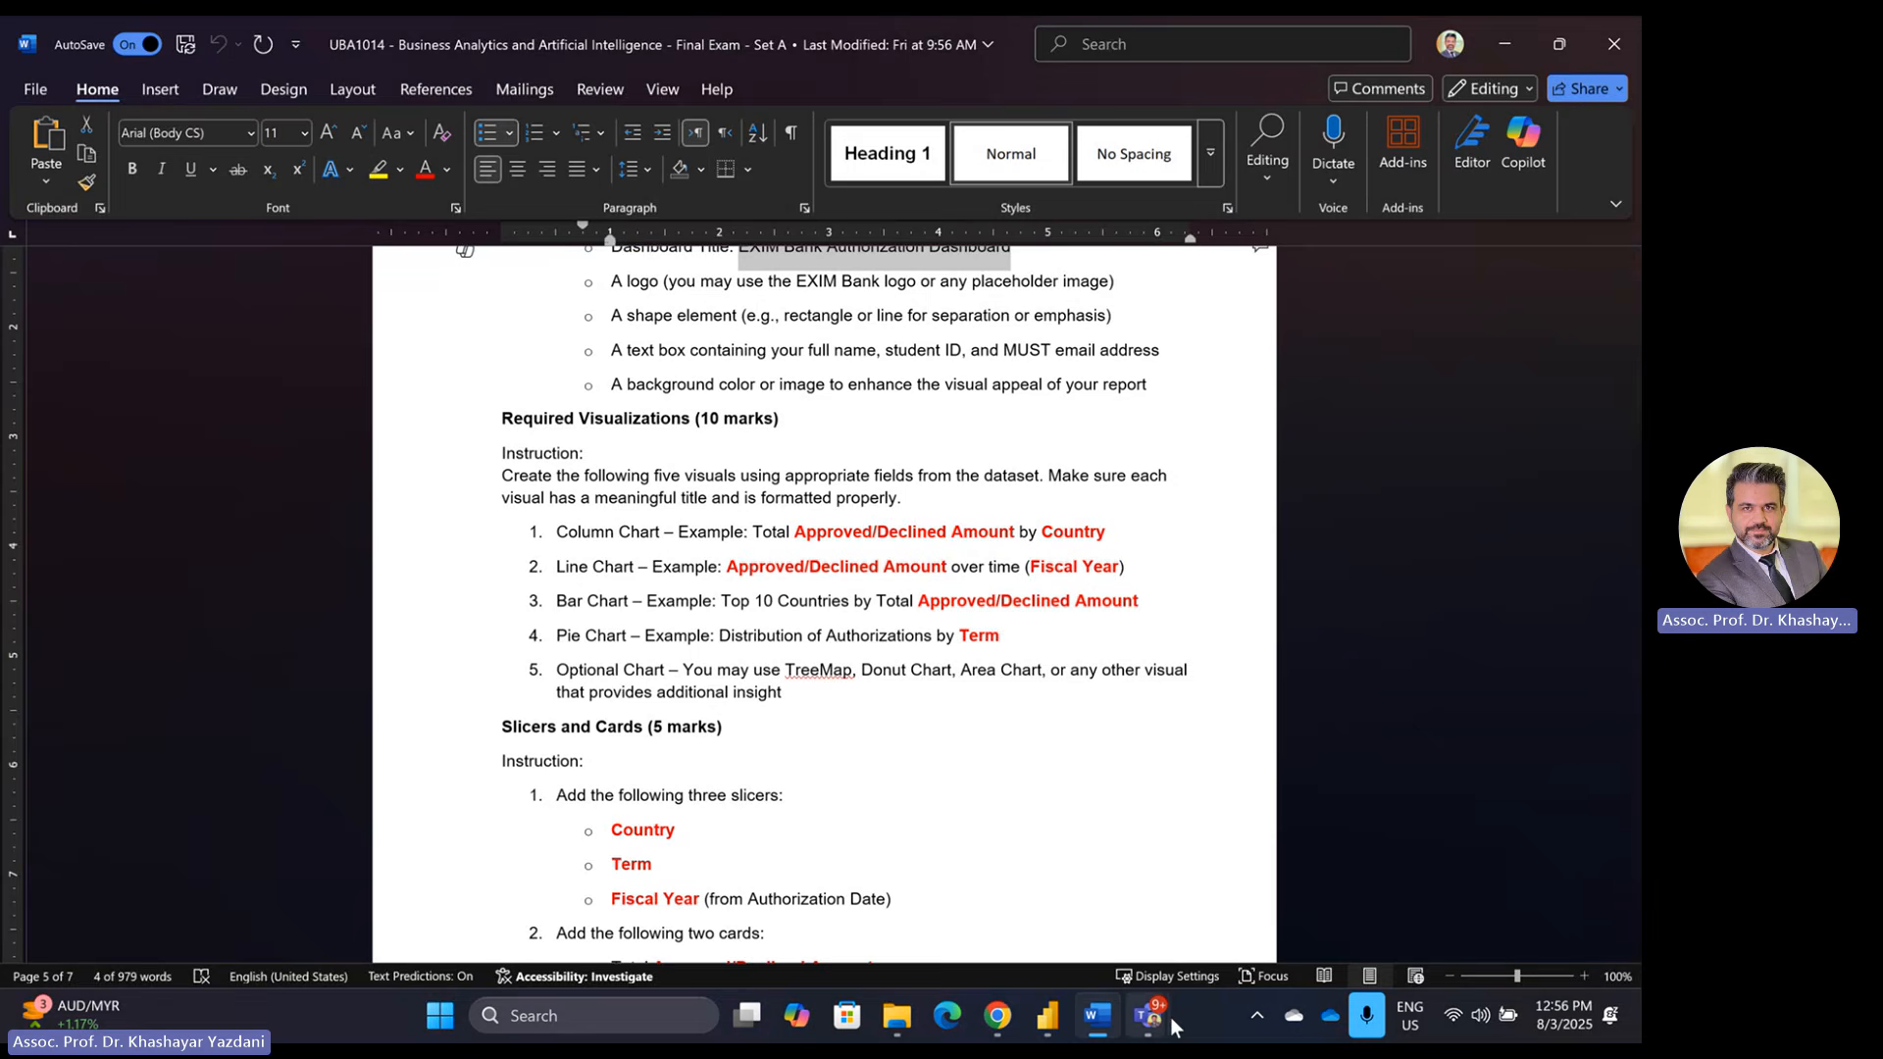
mouse_move(1152, 1029)
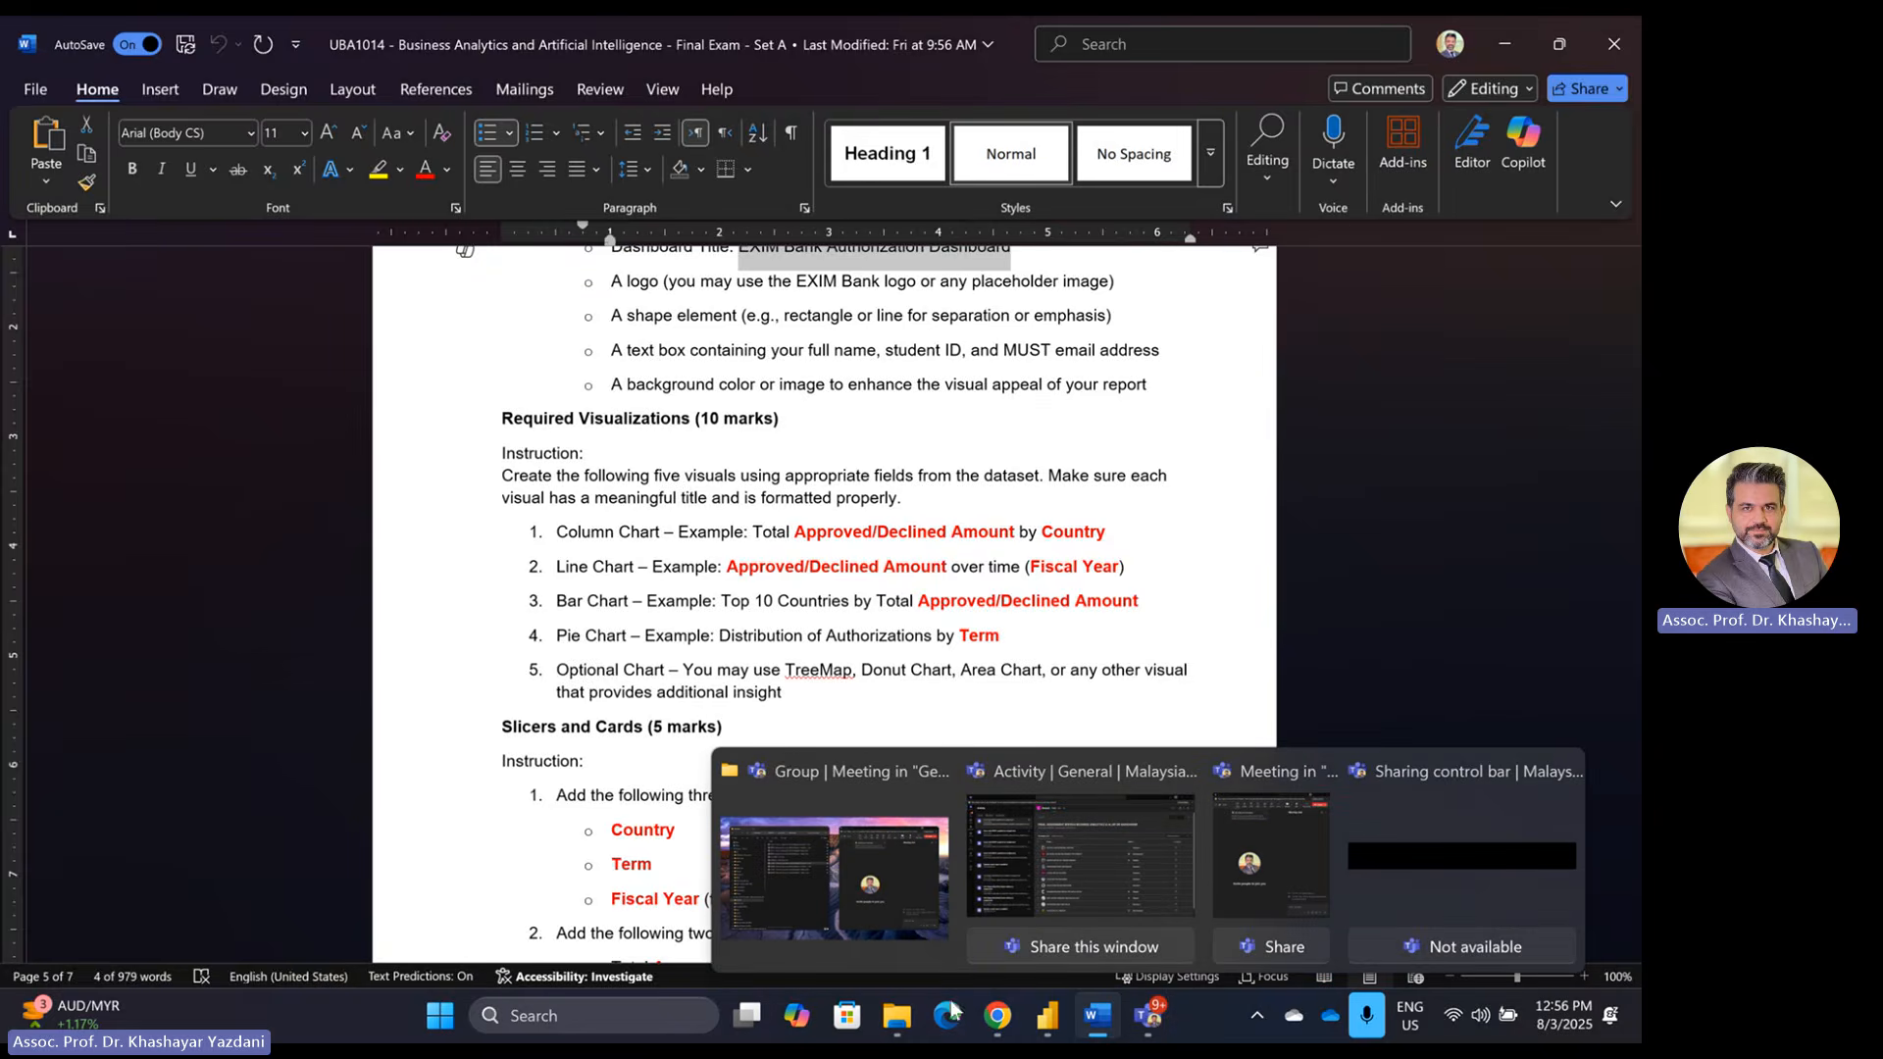
left_click(1047, 1015)
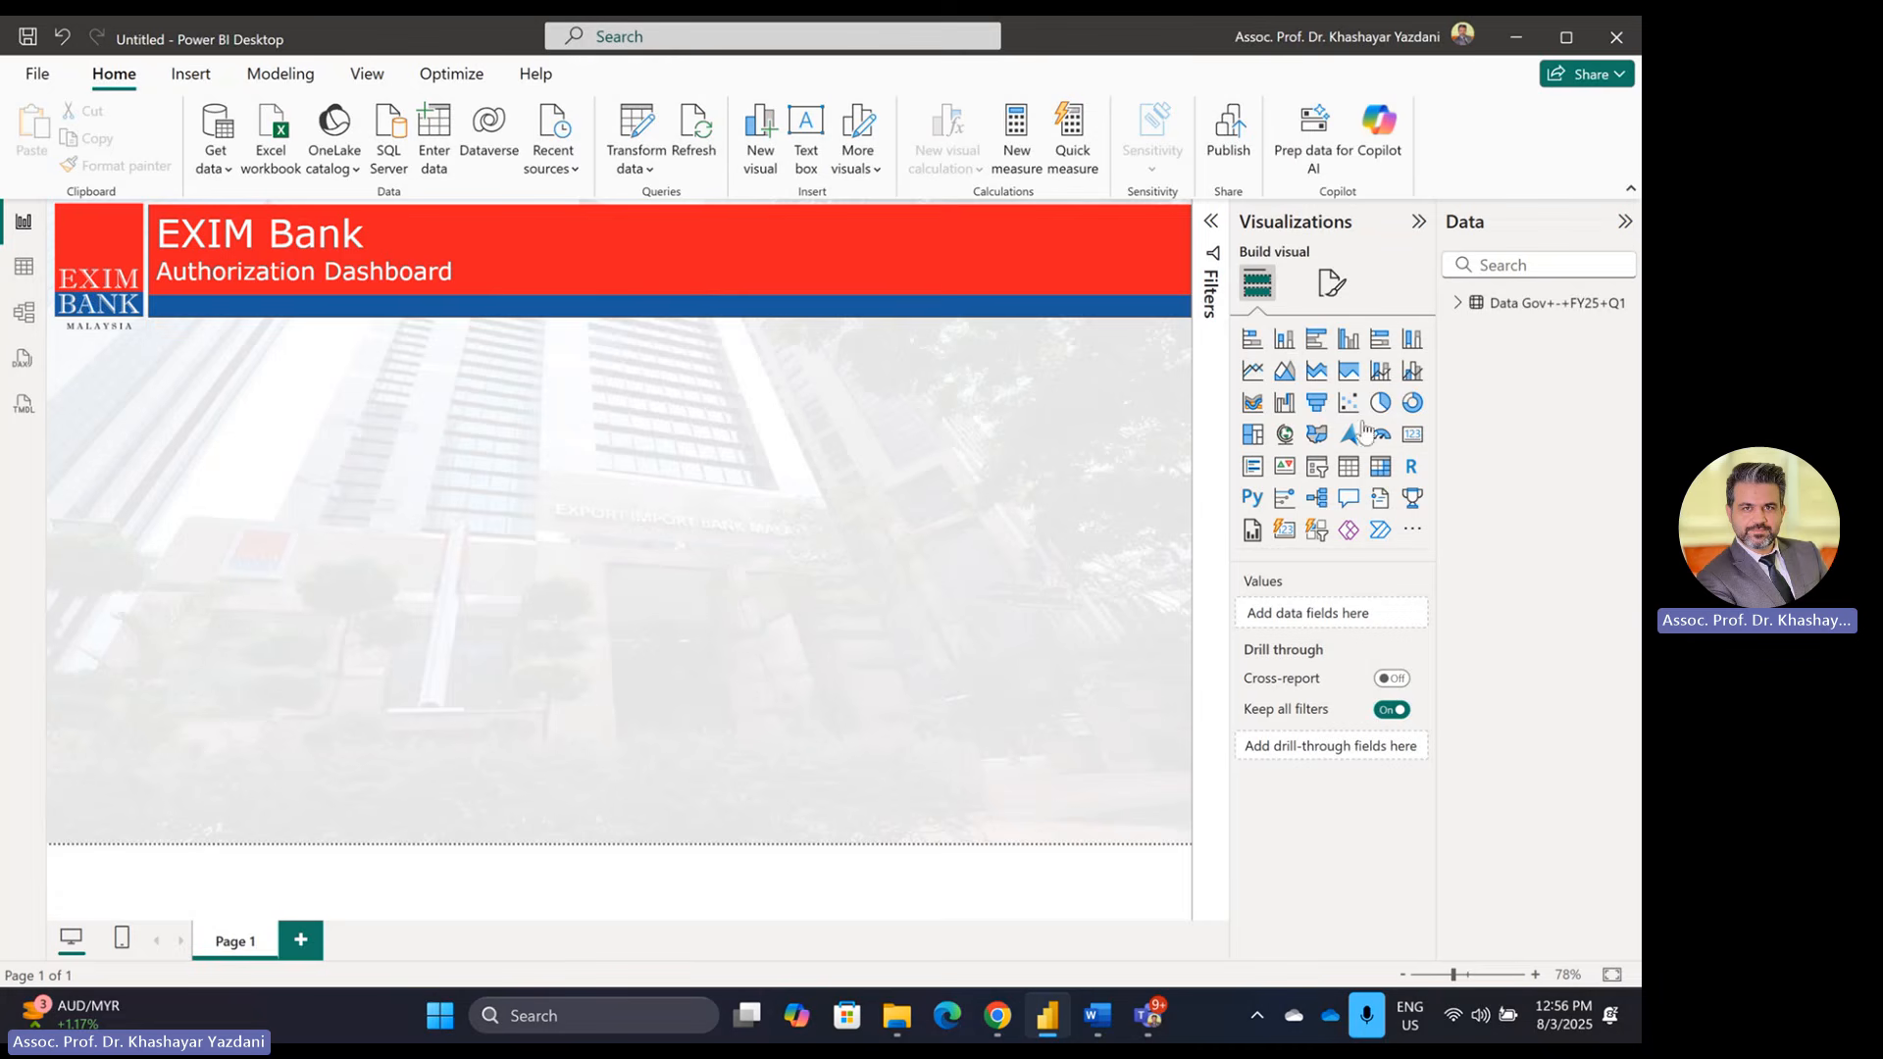
Step: Add a tall clustered column chart of Approved/Declined Amount by Country below the banner
left_click(1284, 339)
left_click(1458, 304)
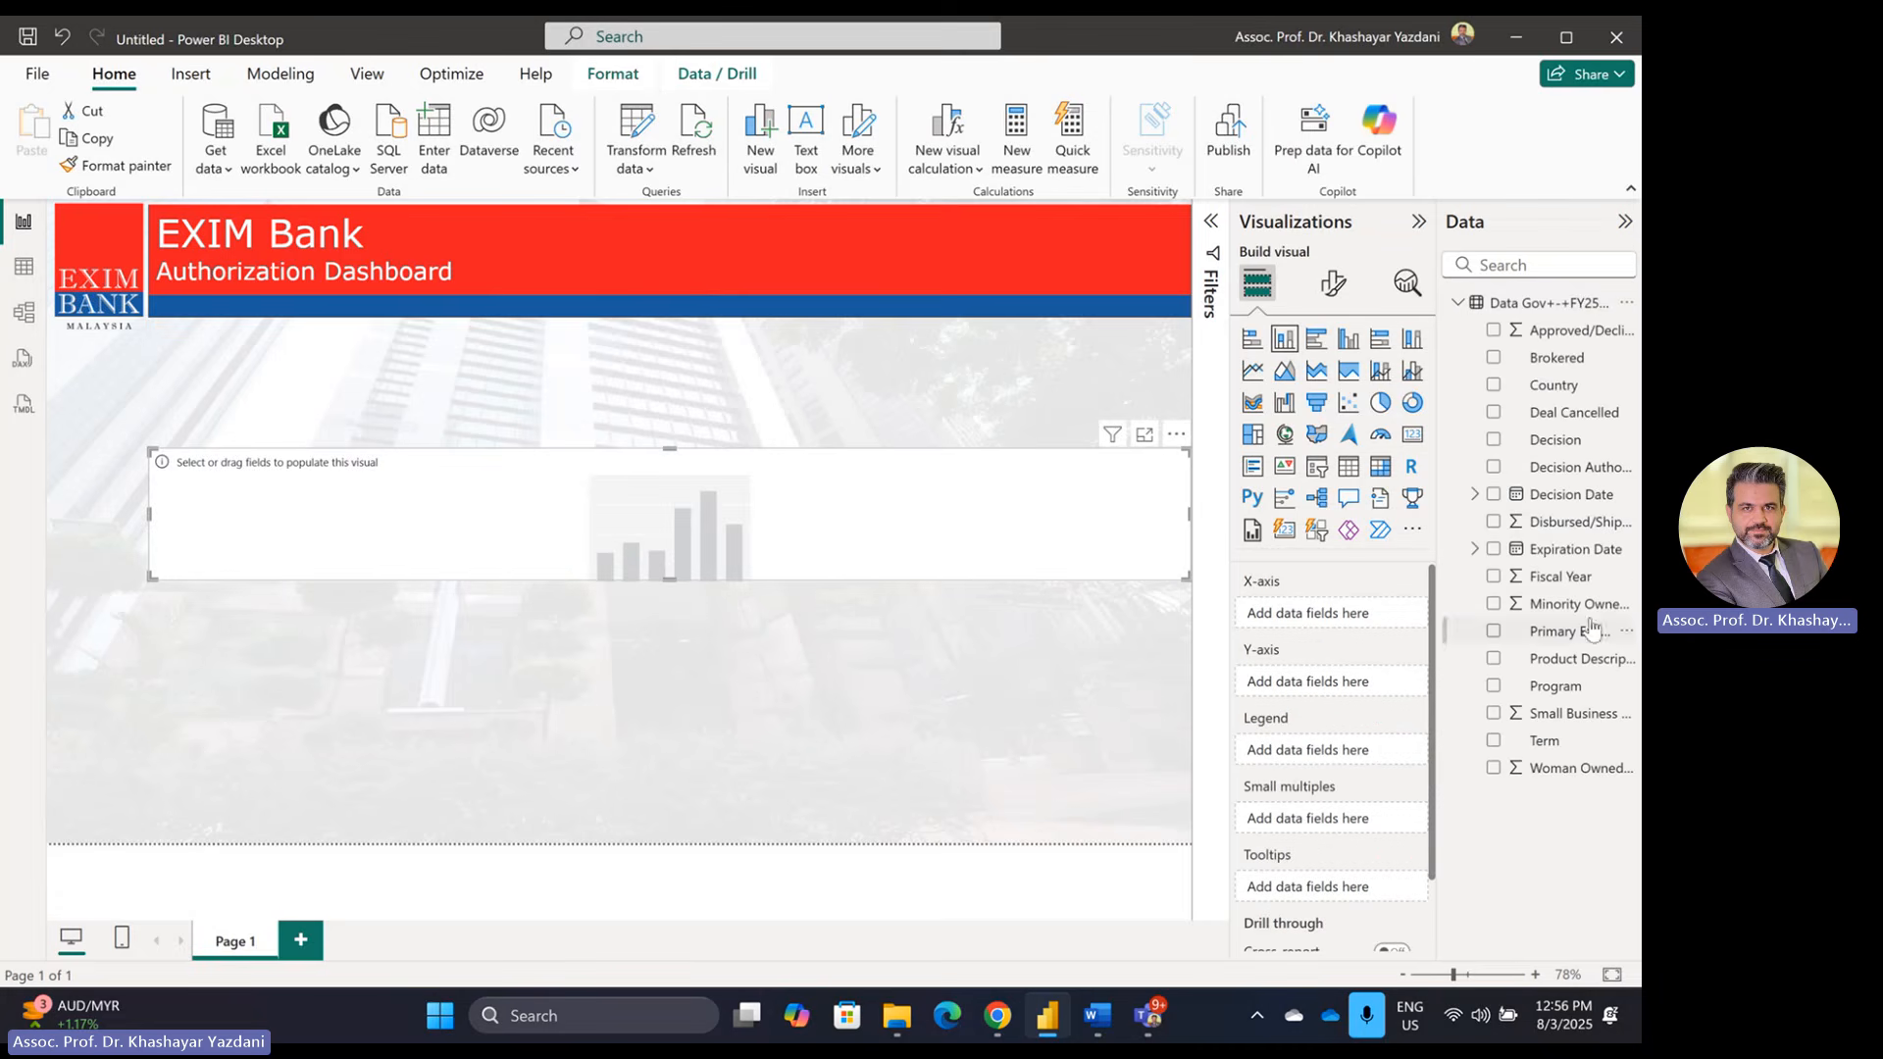
left_click_drag(668, 446, 669, 346)
left_click_drag(669, 575, 669, 742)
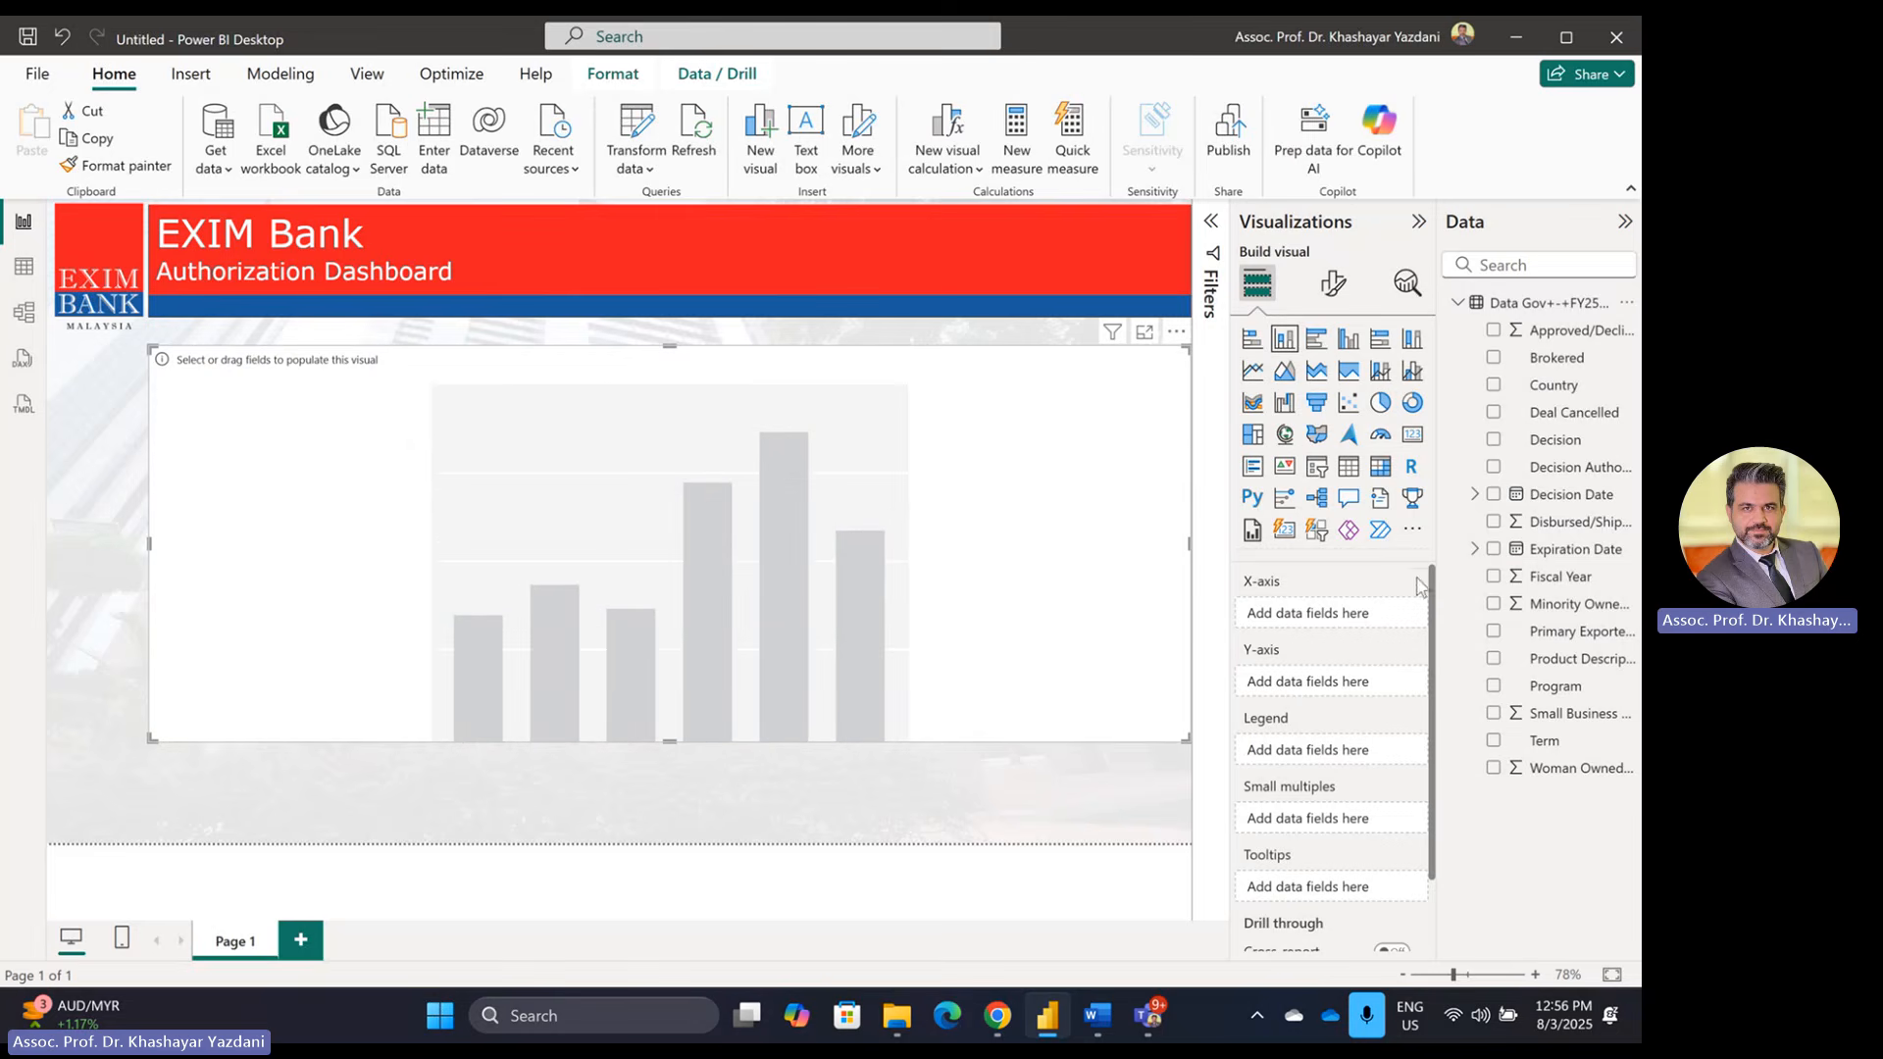
left_click_drag(1567, 397, 1336, 616)
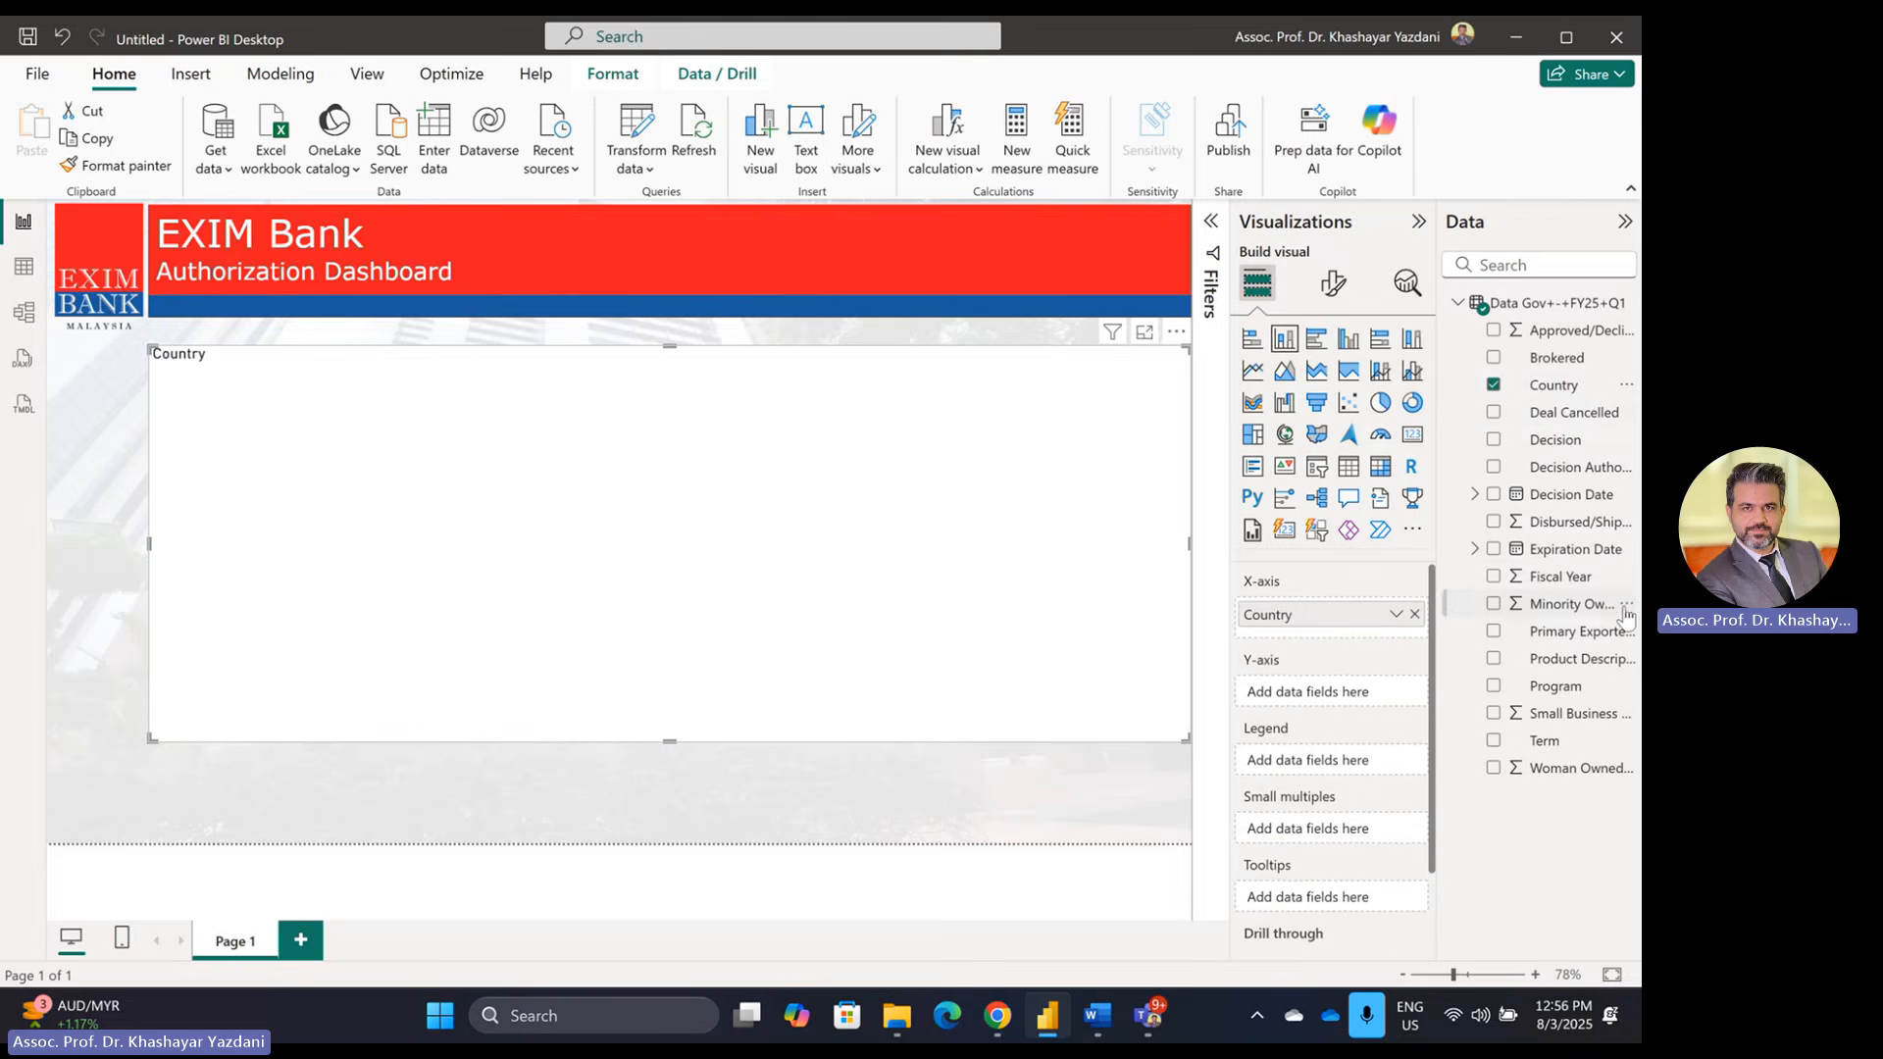
left_click_drag(1603, 338, 1354, 703)
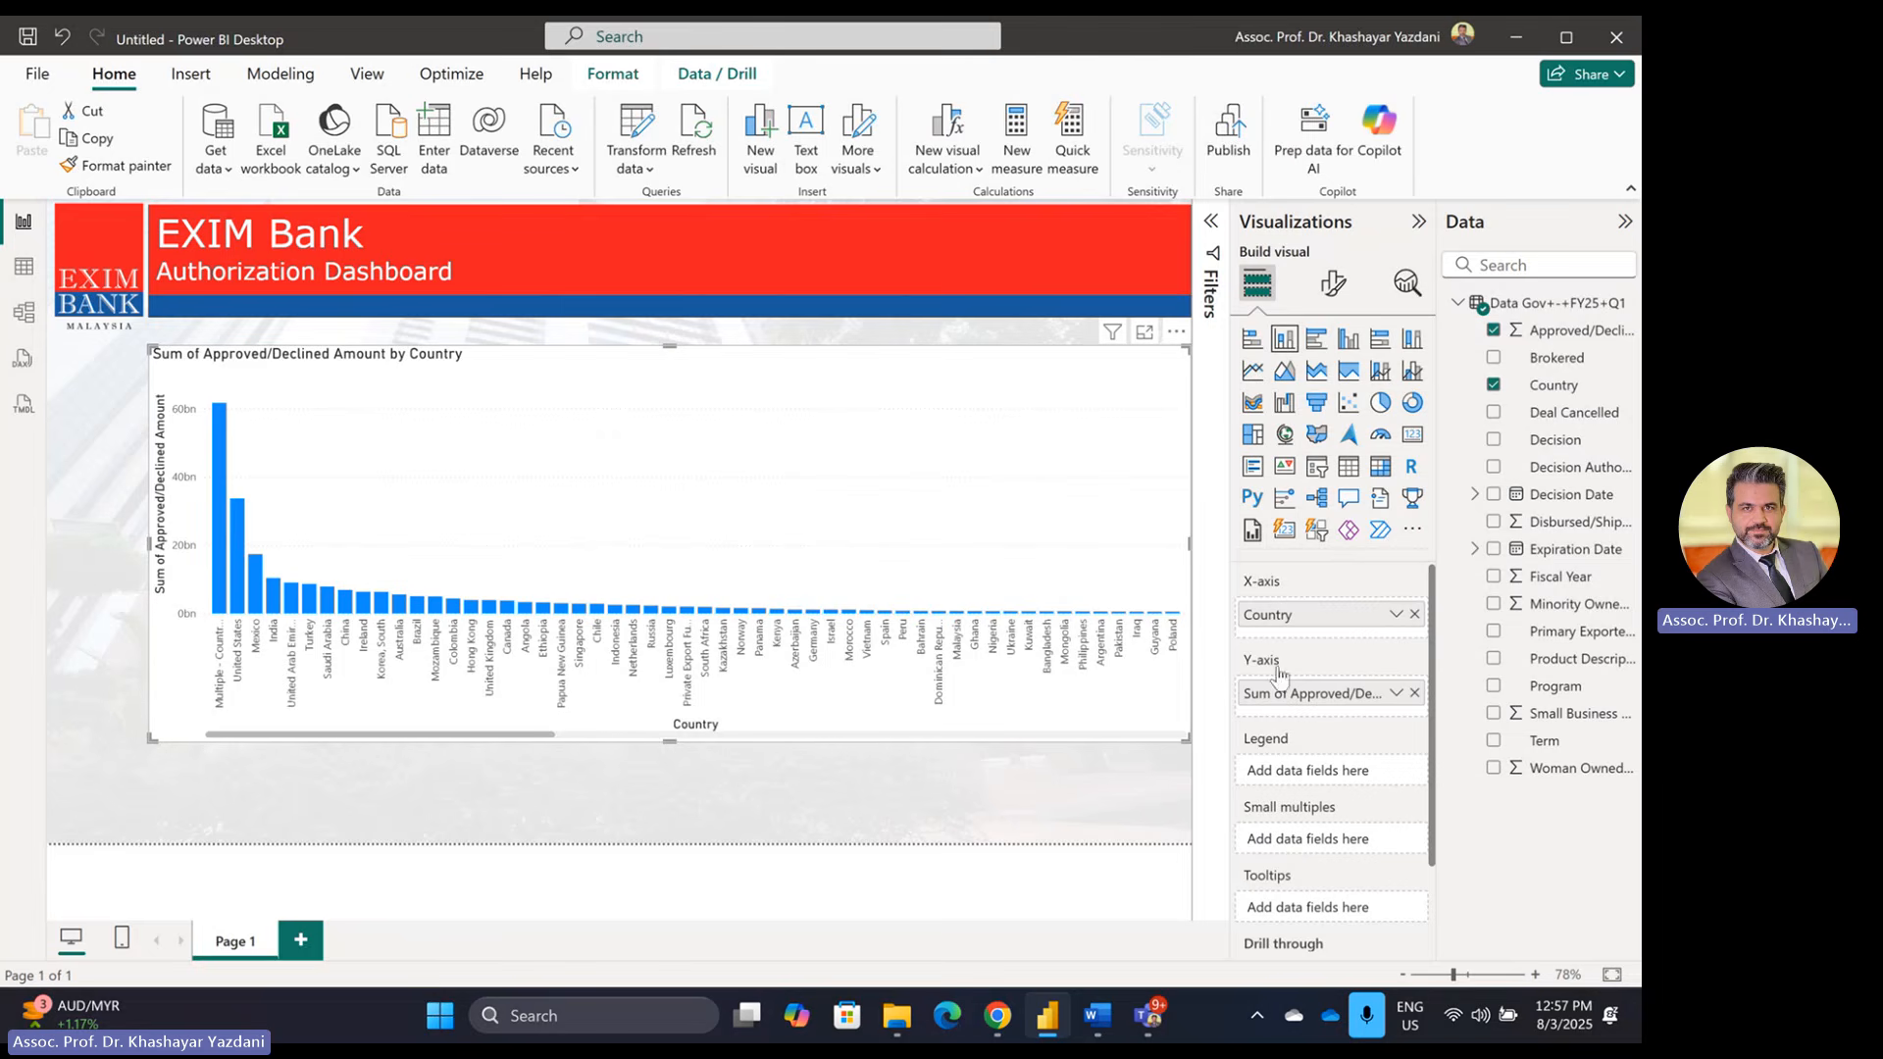
left_click(1213, 227)
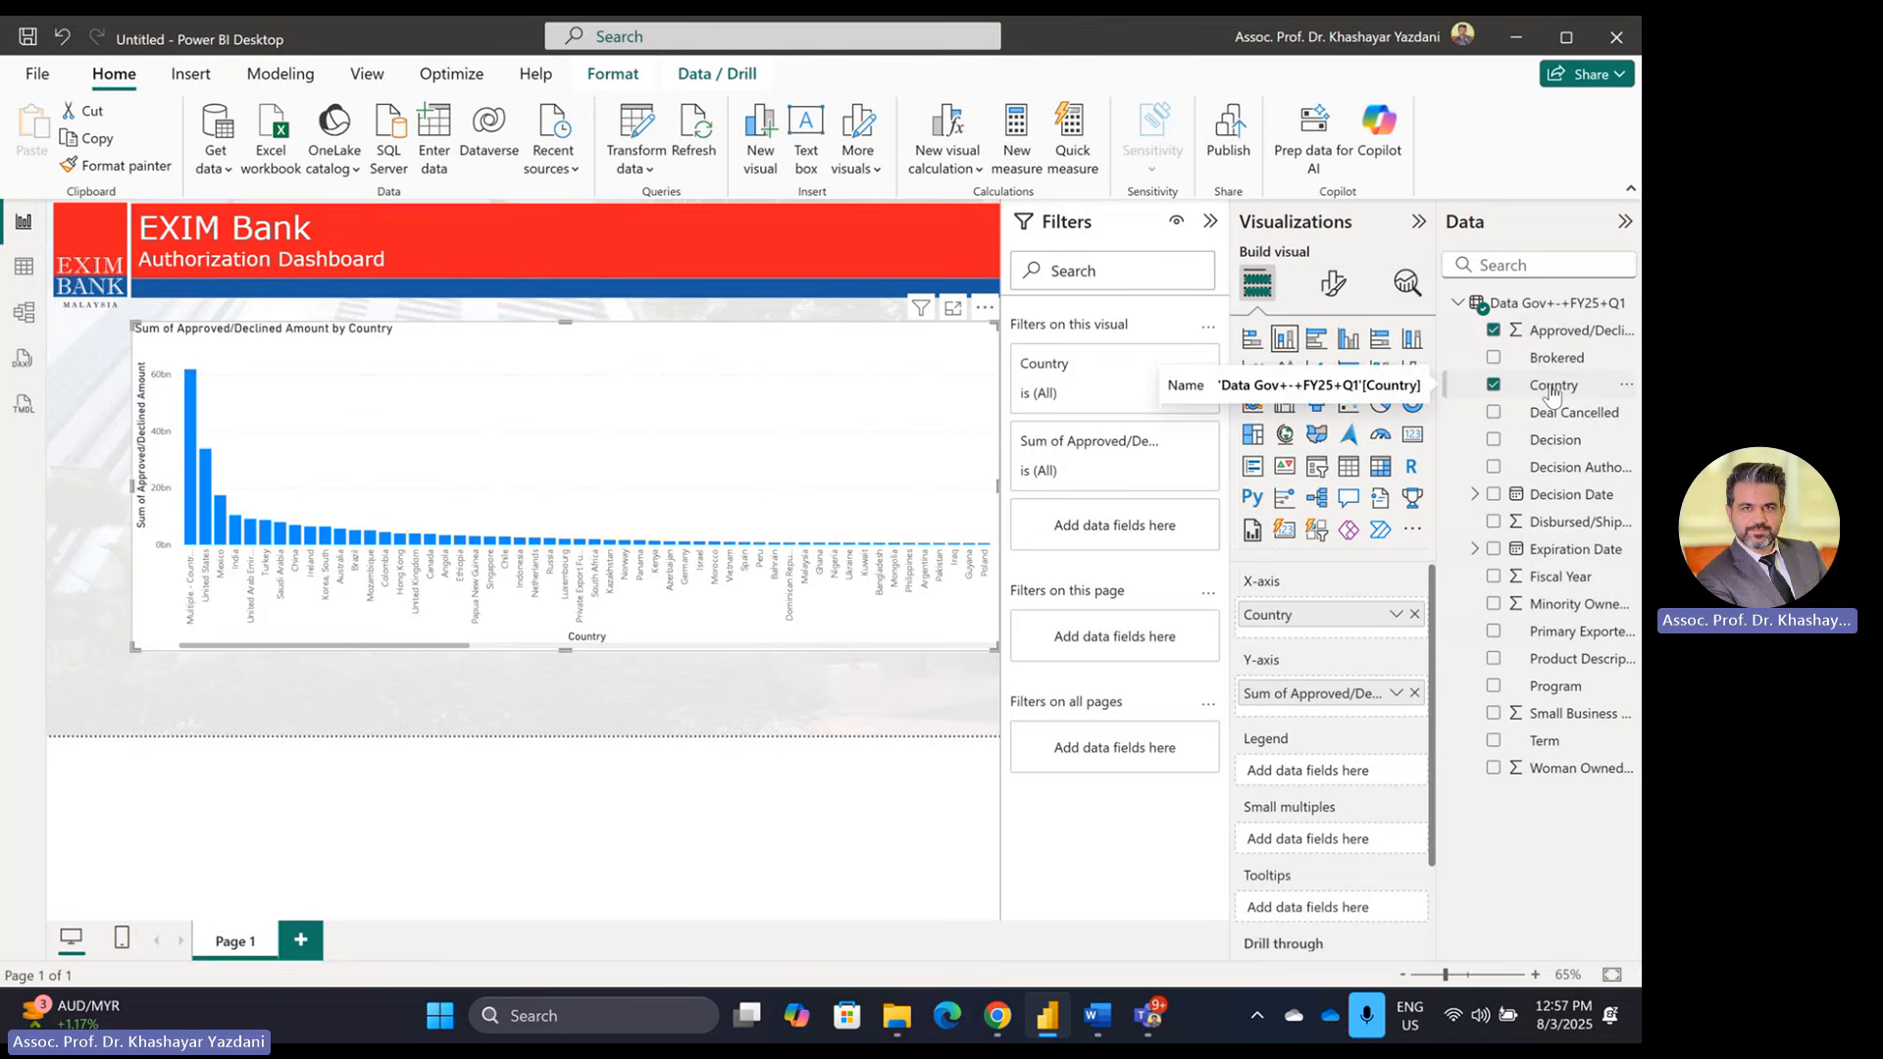
Step: Limit the Country chart to the Top 6 countries by Sum of Approved/Declined Amount
left_click_drag(1550, 394, 1118, 529)
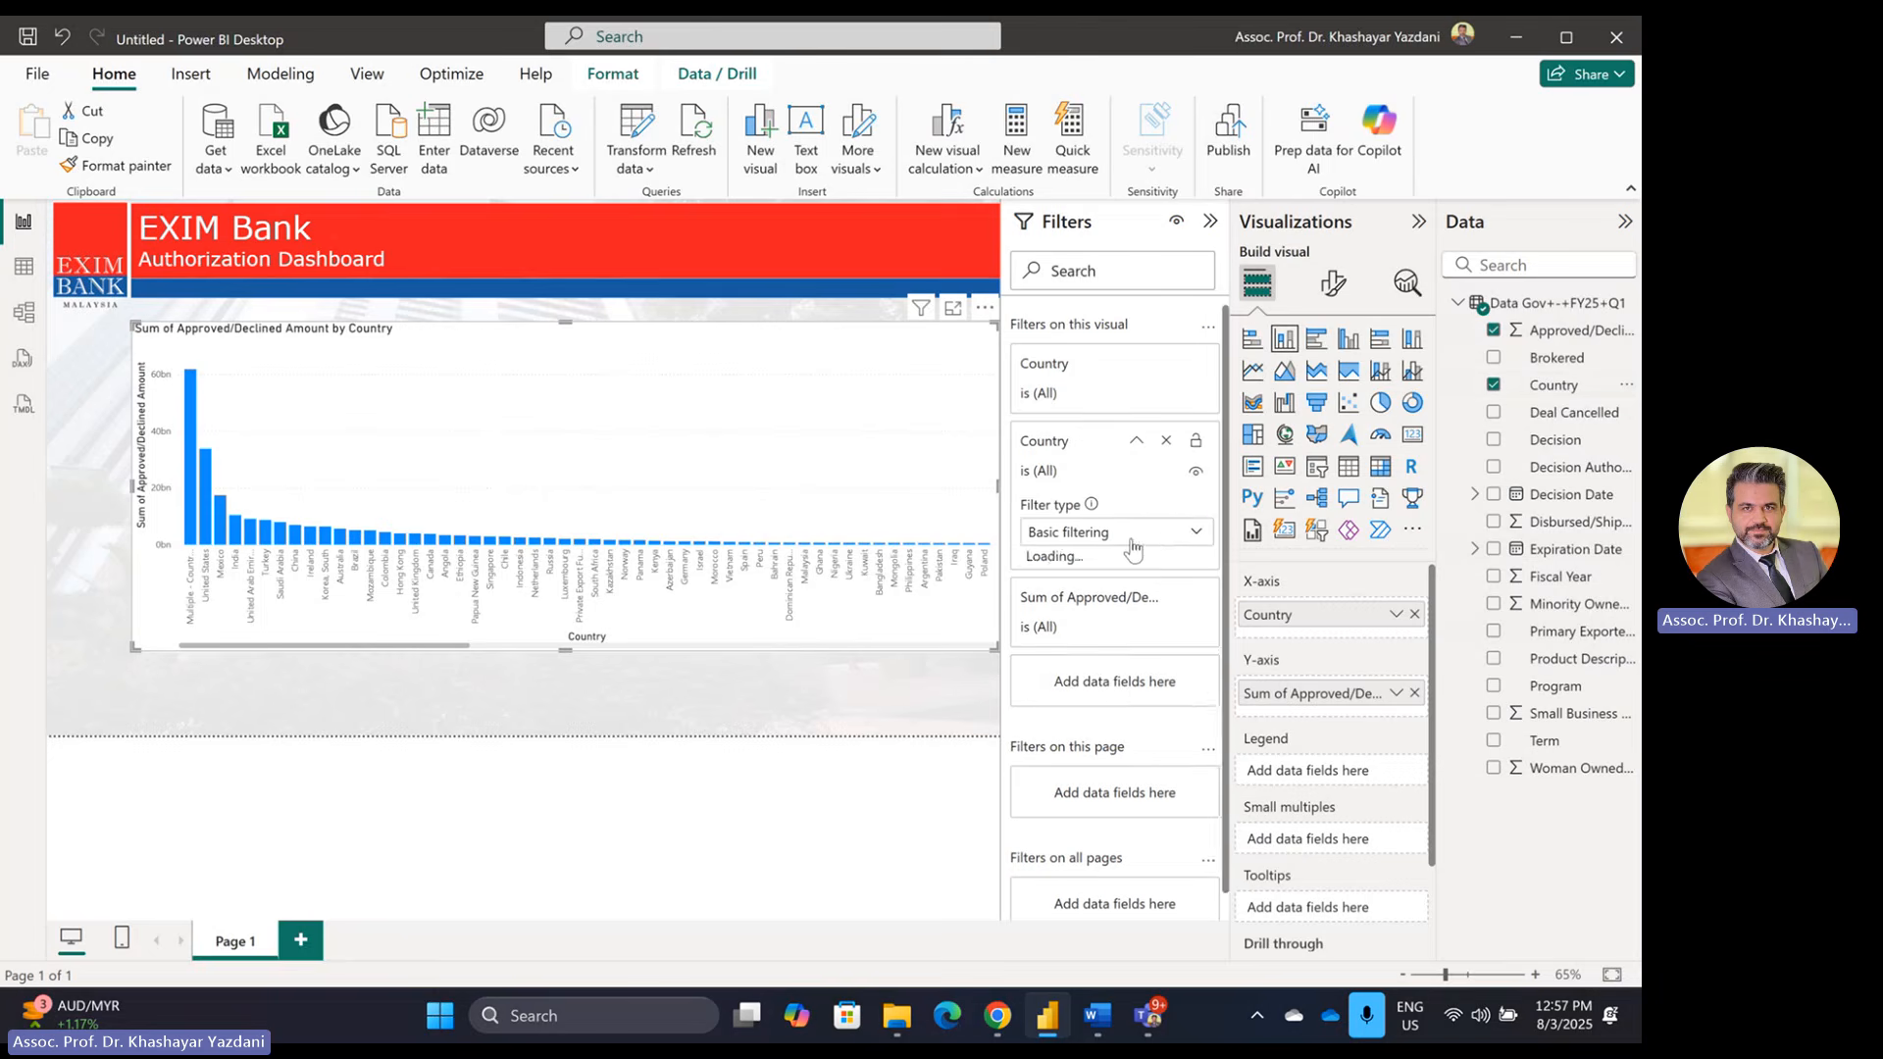
left_click(1154, 535)
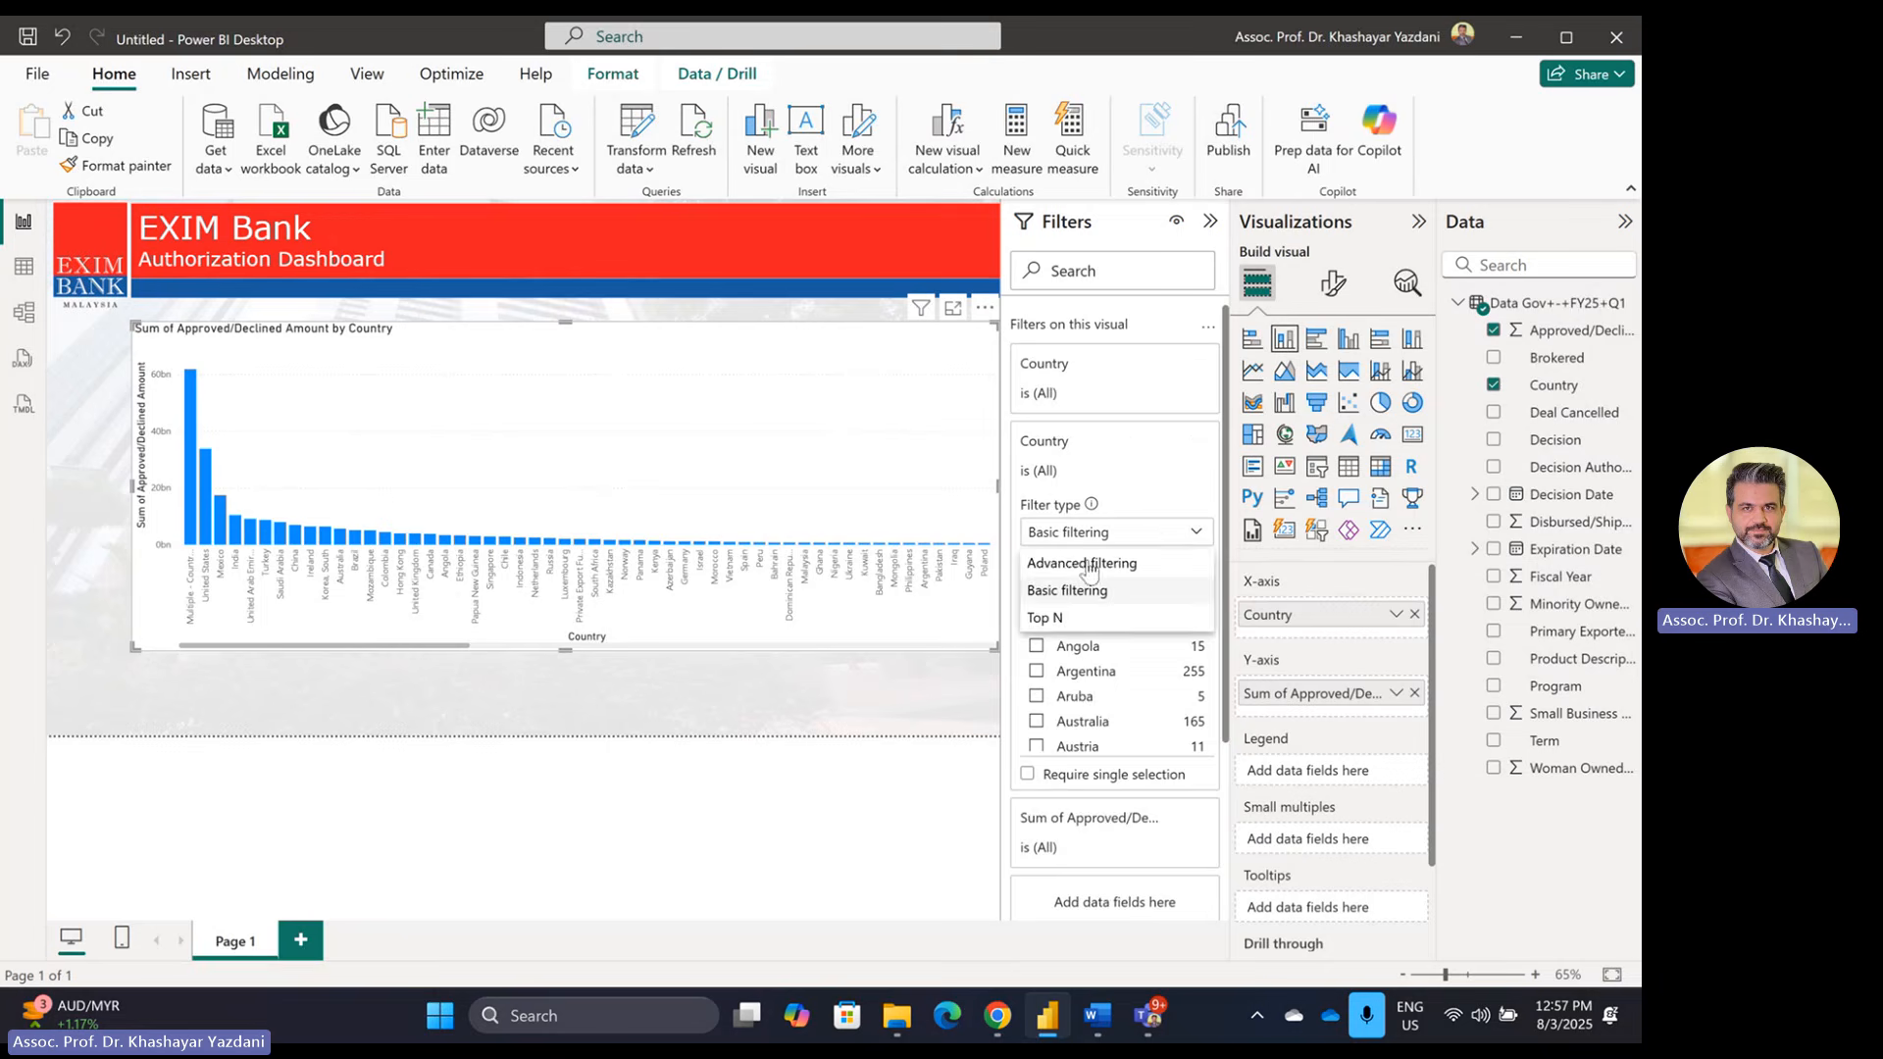
left_click(1068, 618)
left_click(1157, 582)
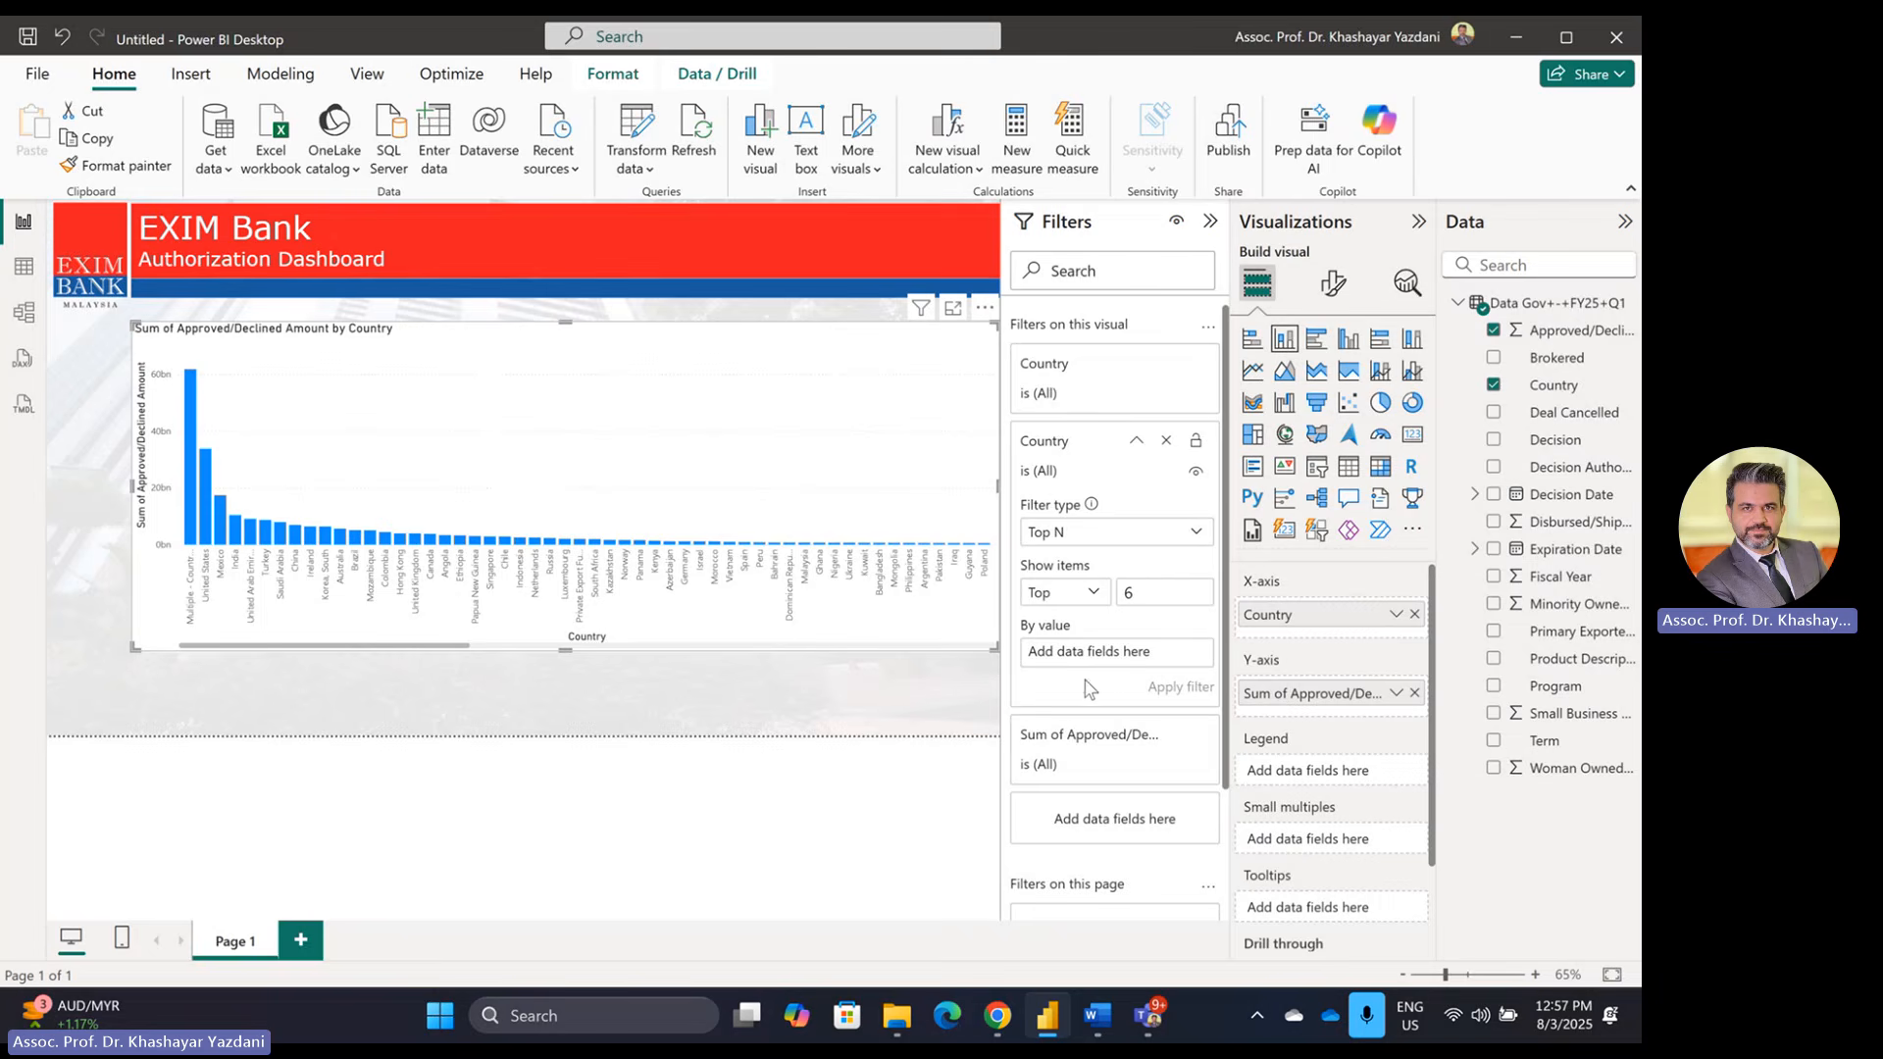
left_click_drag(1559, 332, 1128, 652)
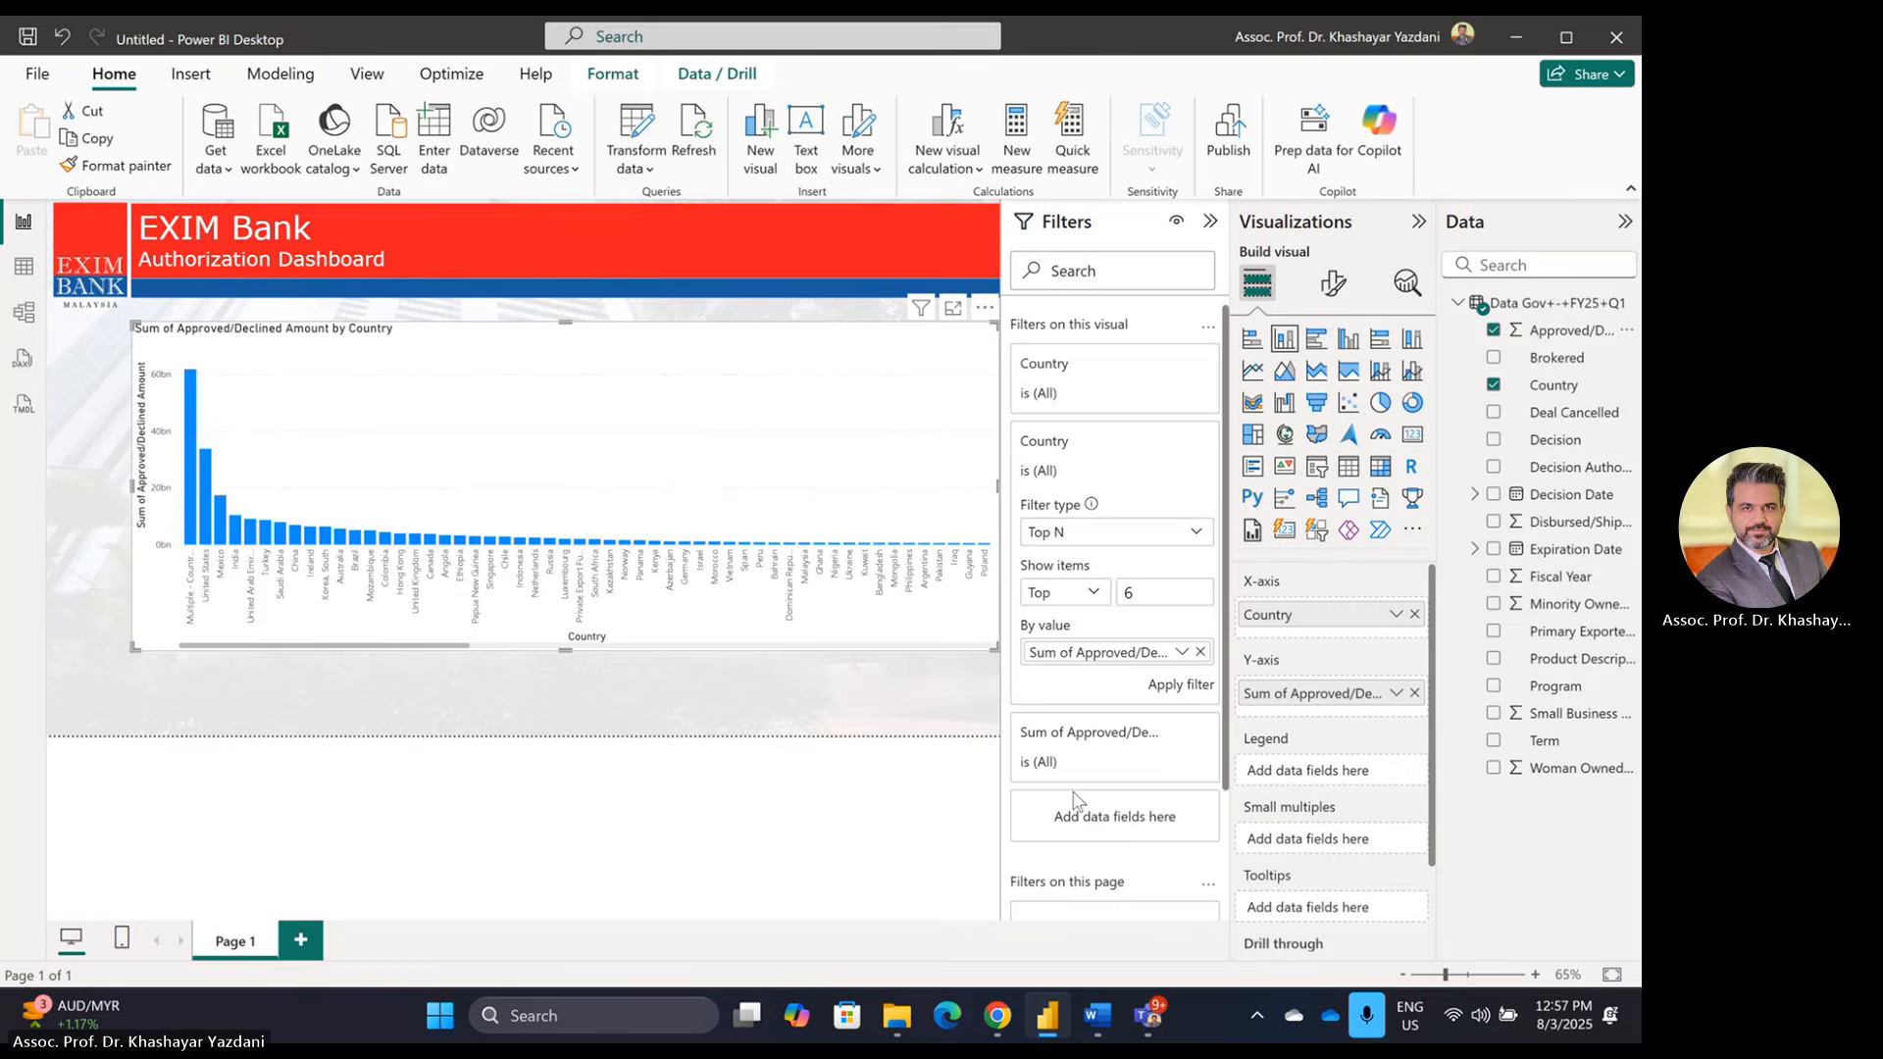
left_click(1181, 684)
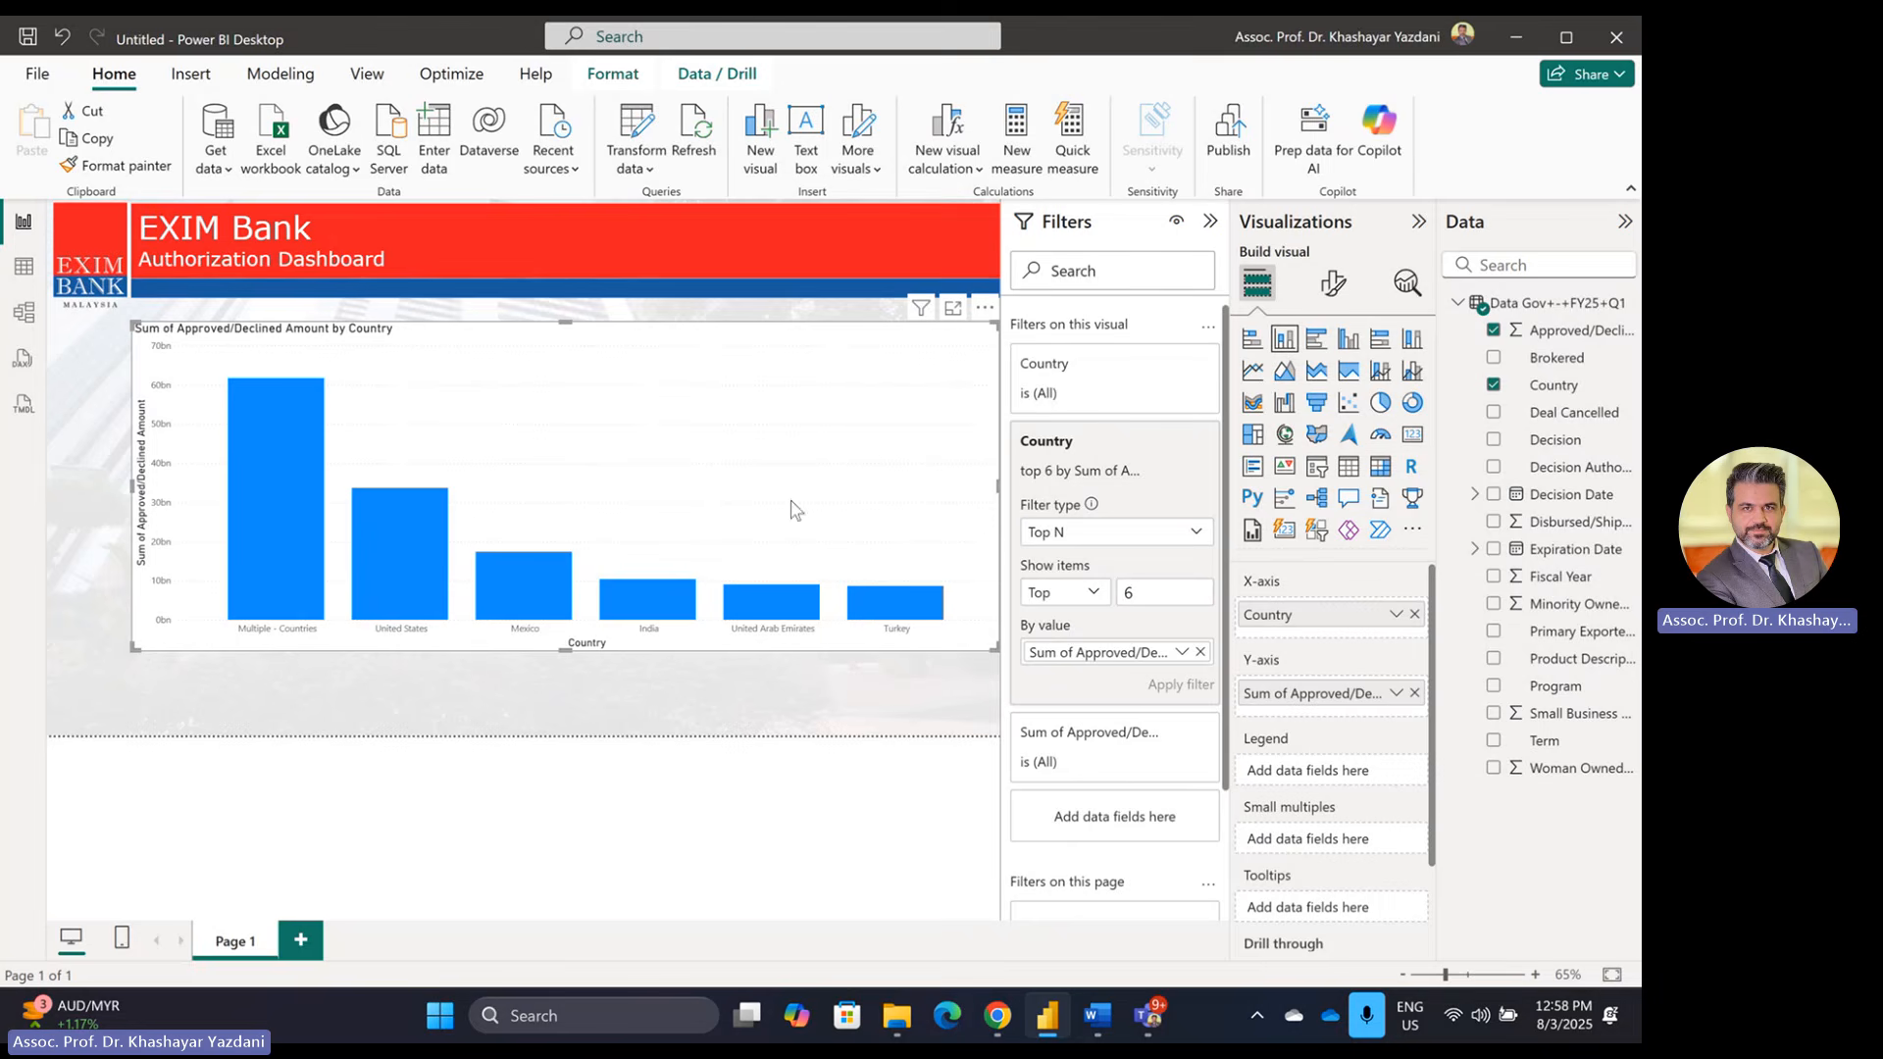
Step: Colour the country chart's columns with hex #1A5B9E after briefly trying red
left_click(1210, 220)
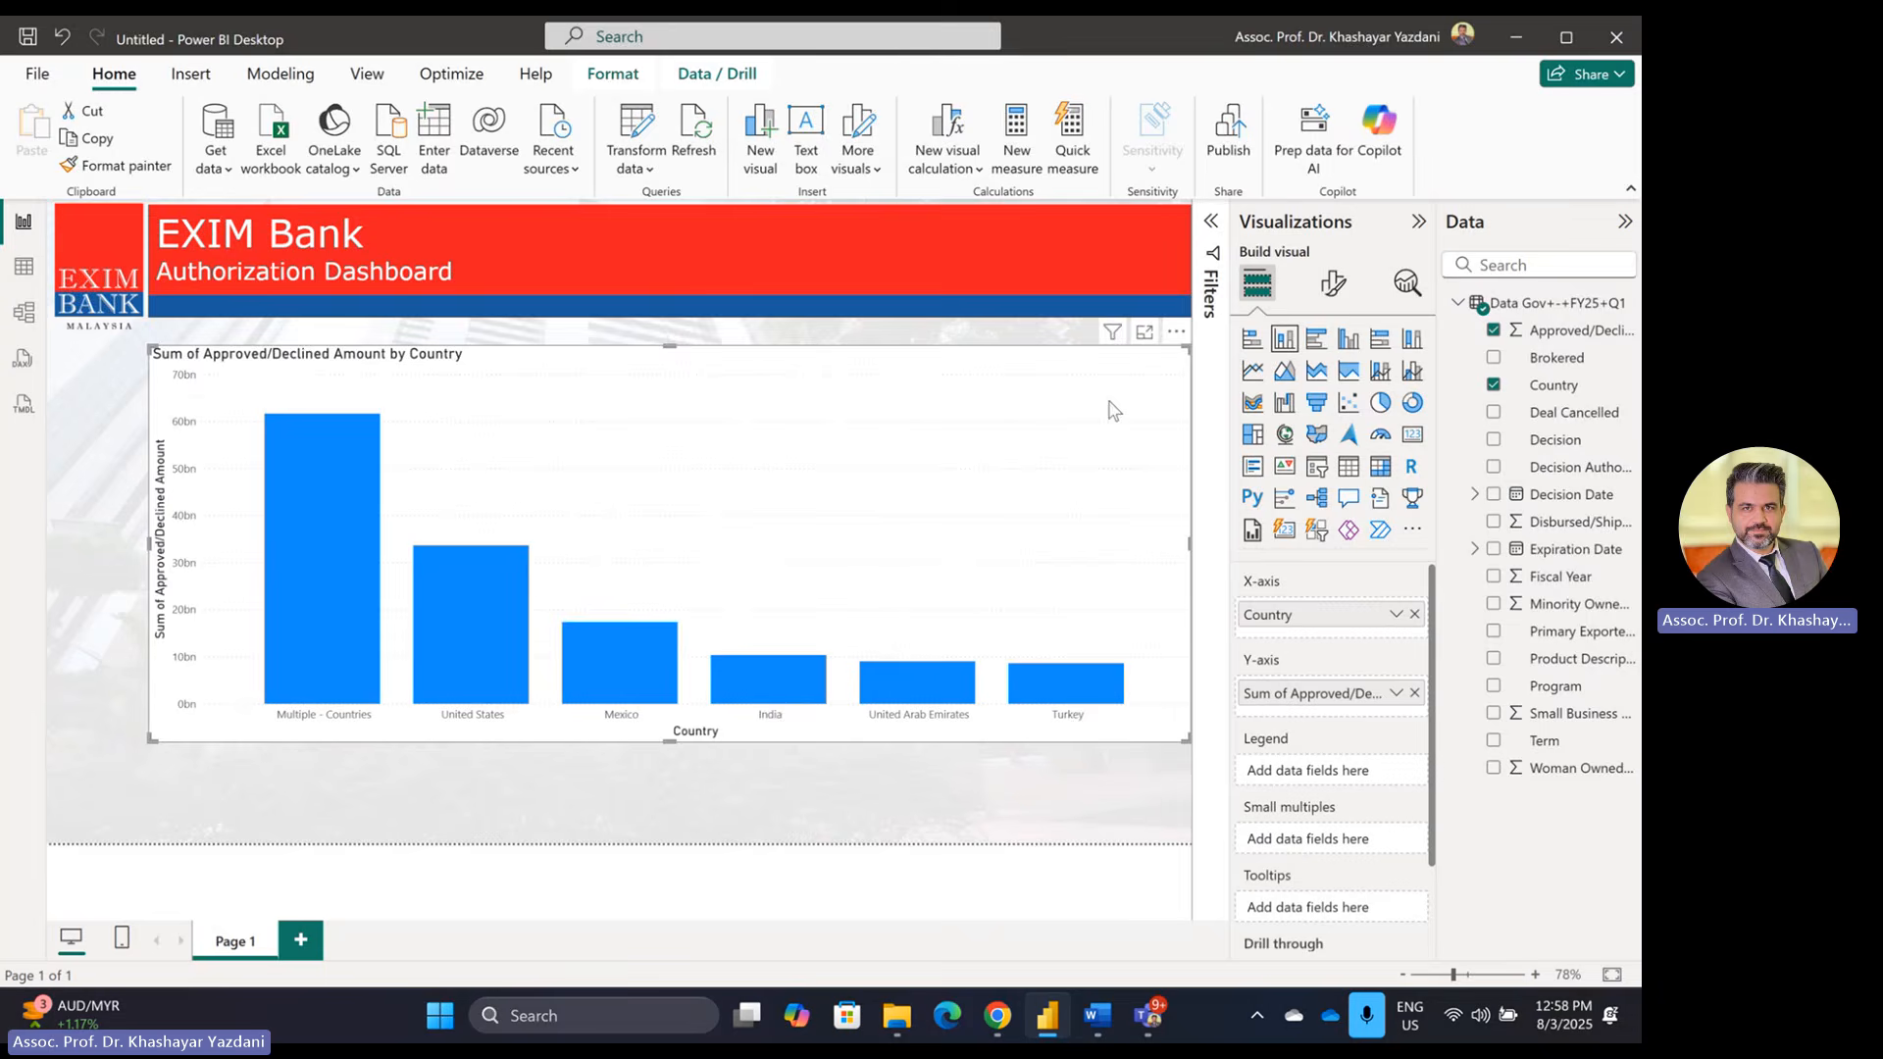
left_click(1332, 283)
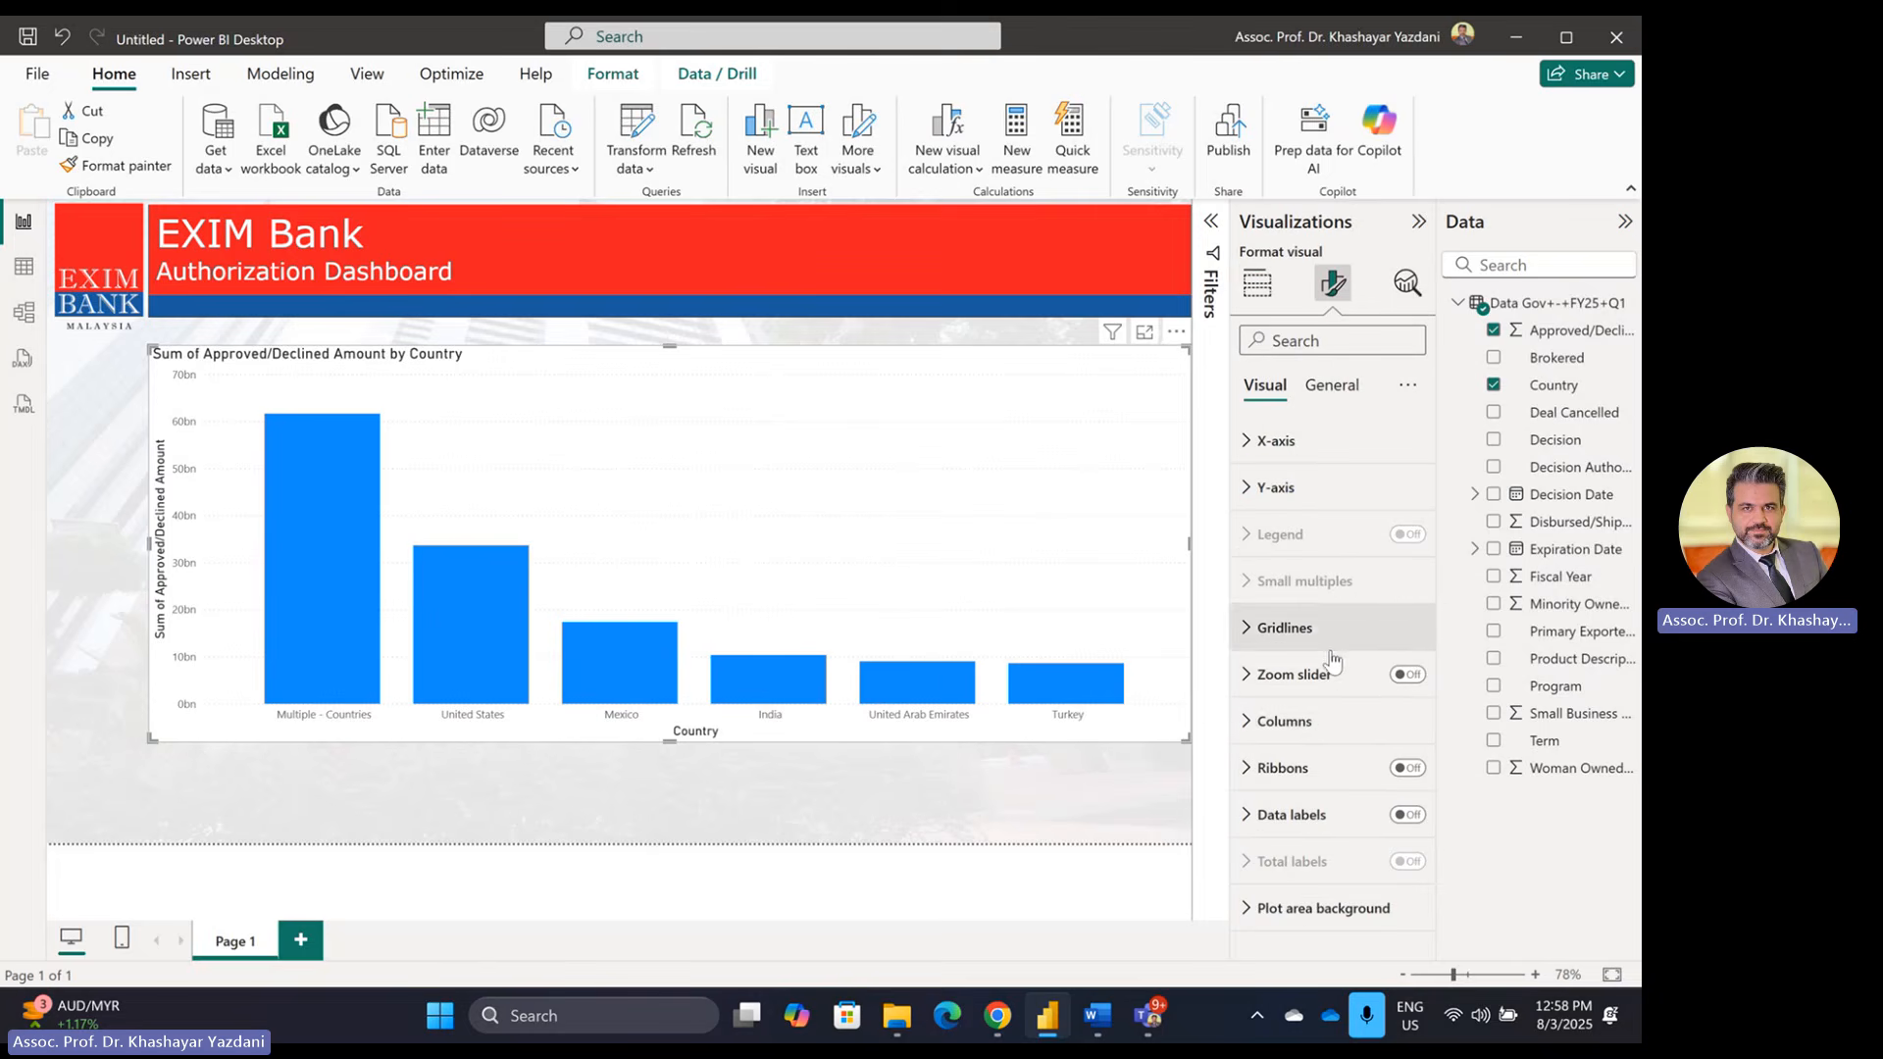
left_click(1299, 732)
scroll(1301, 845, "down", 2)
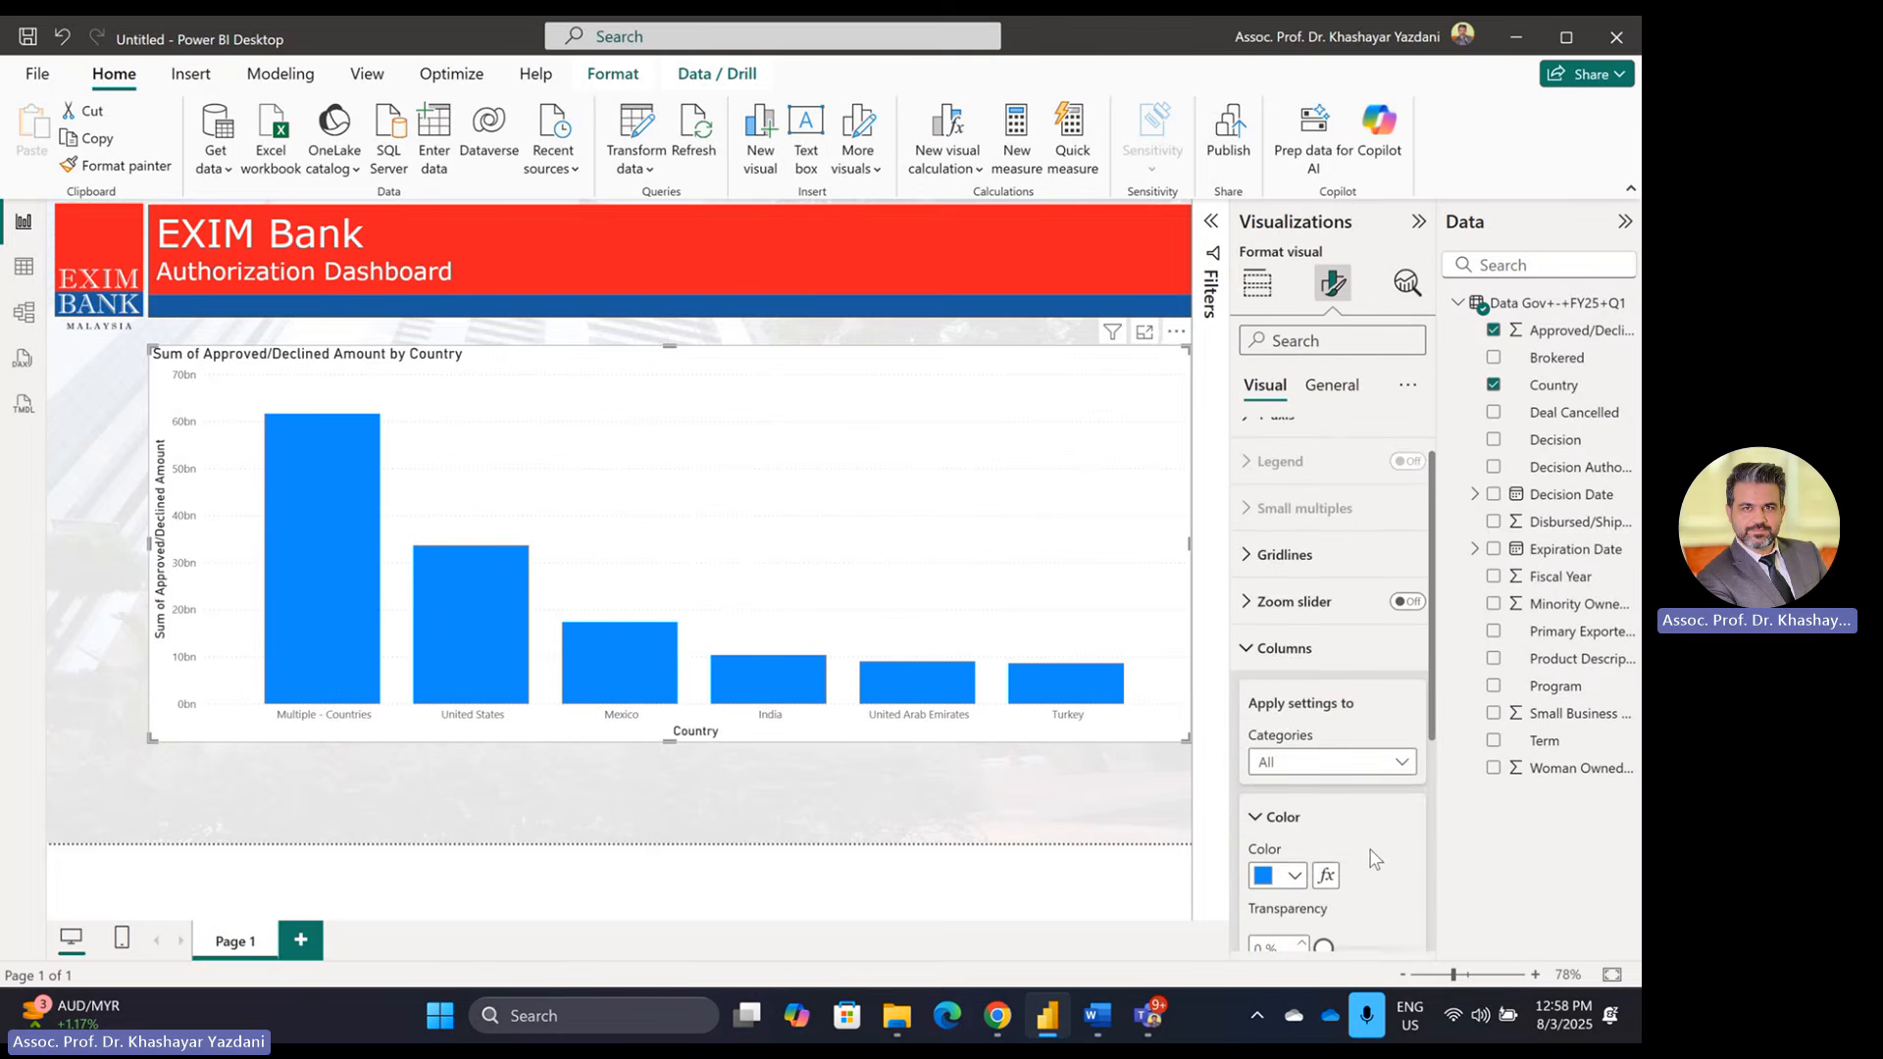
left_click(1295, 835)
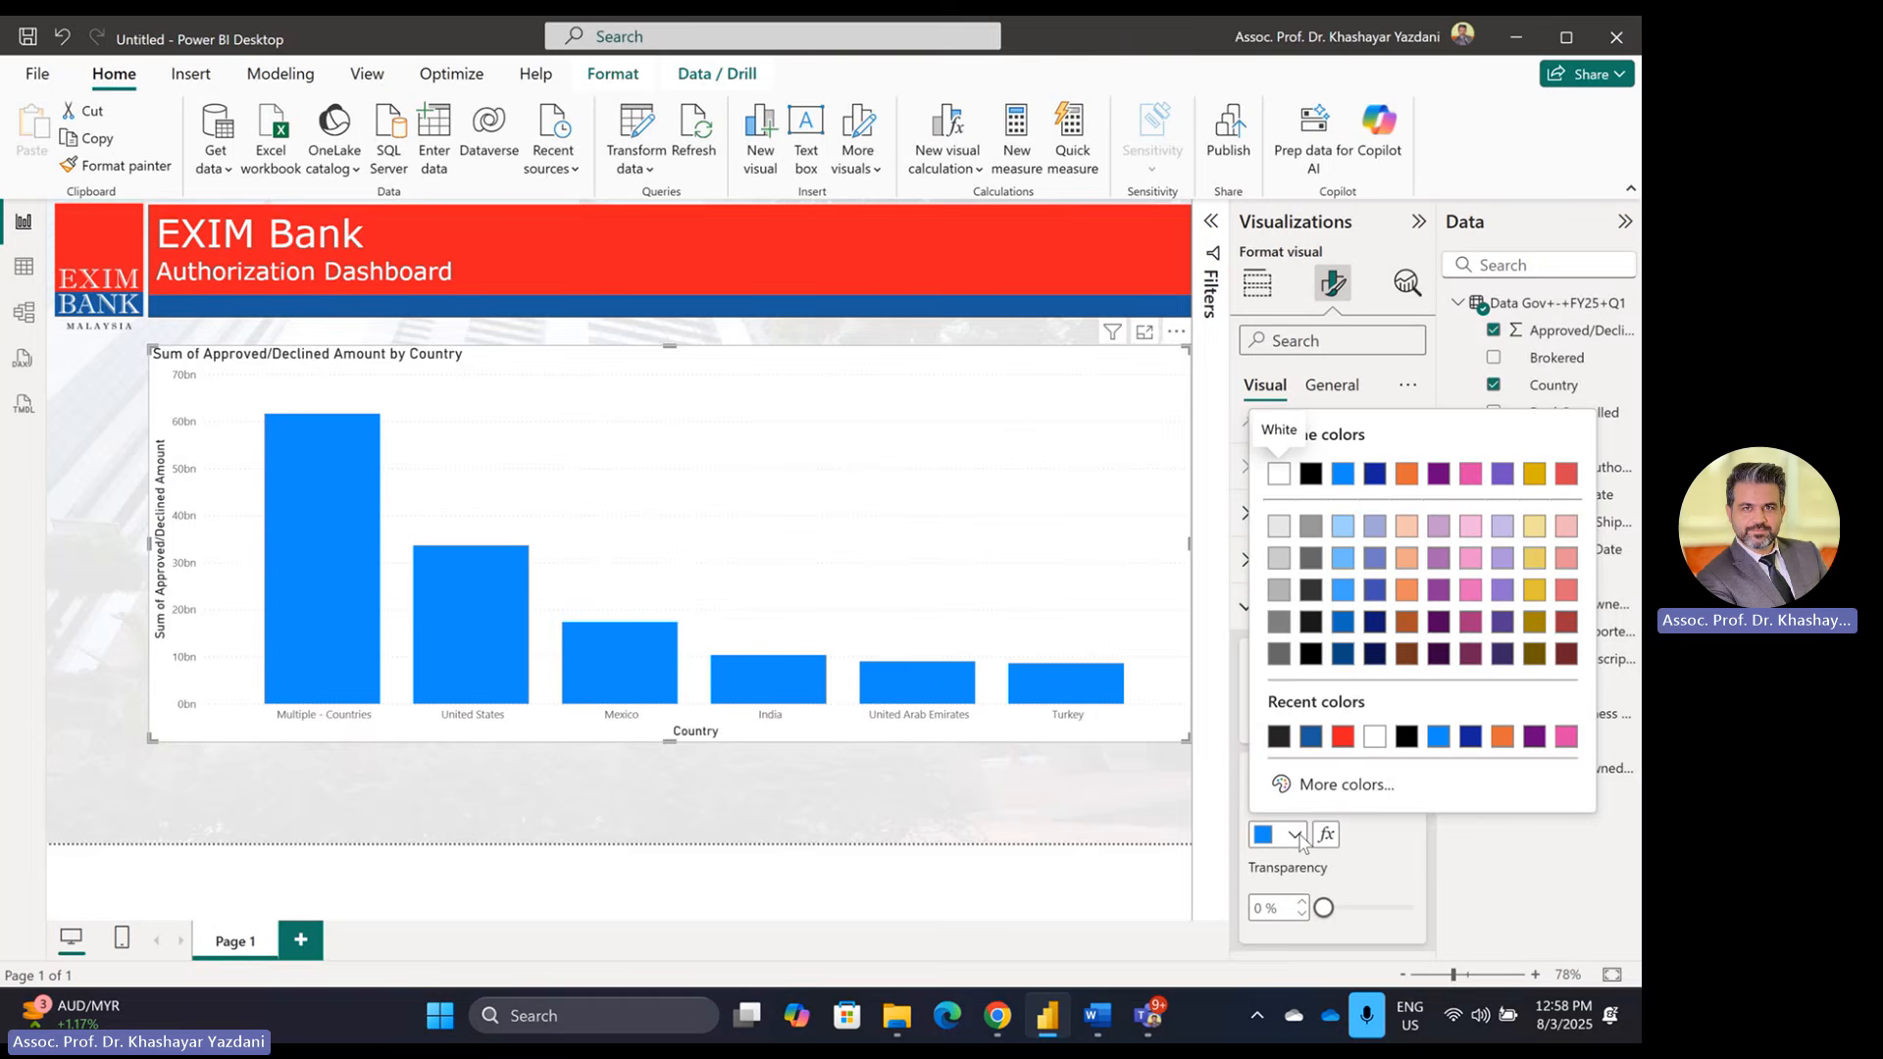
left_click(1342, 735)
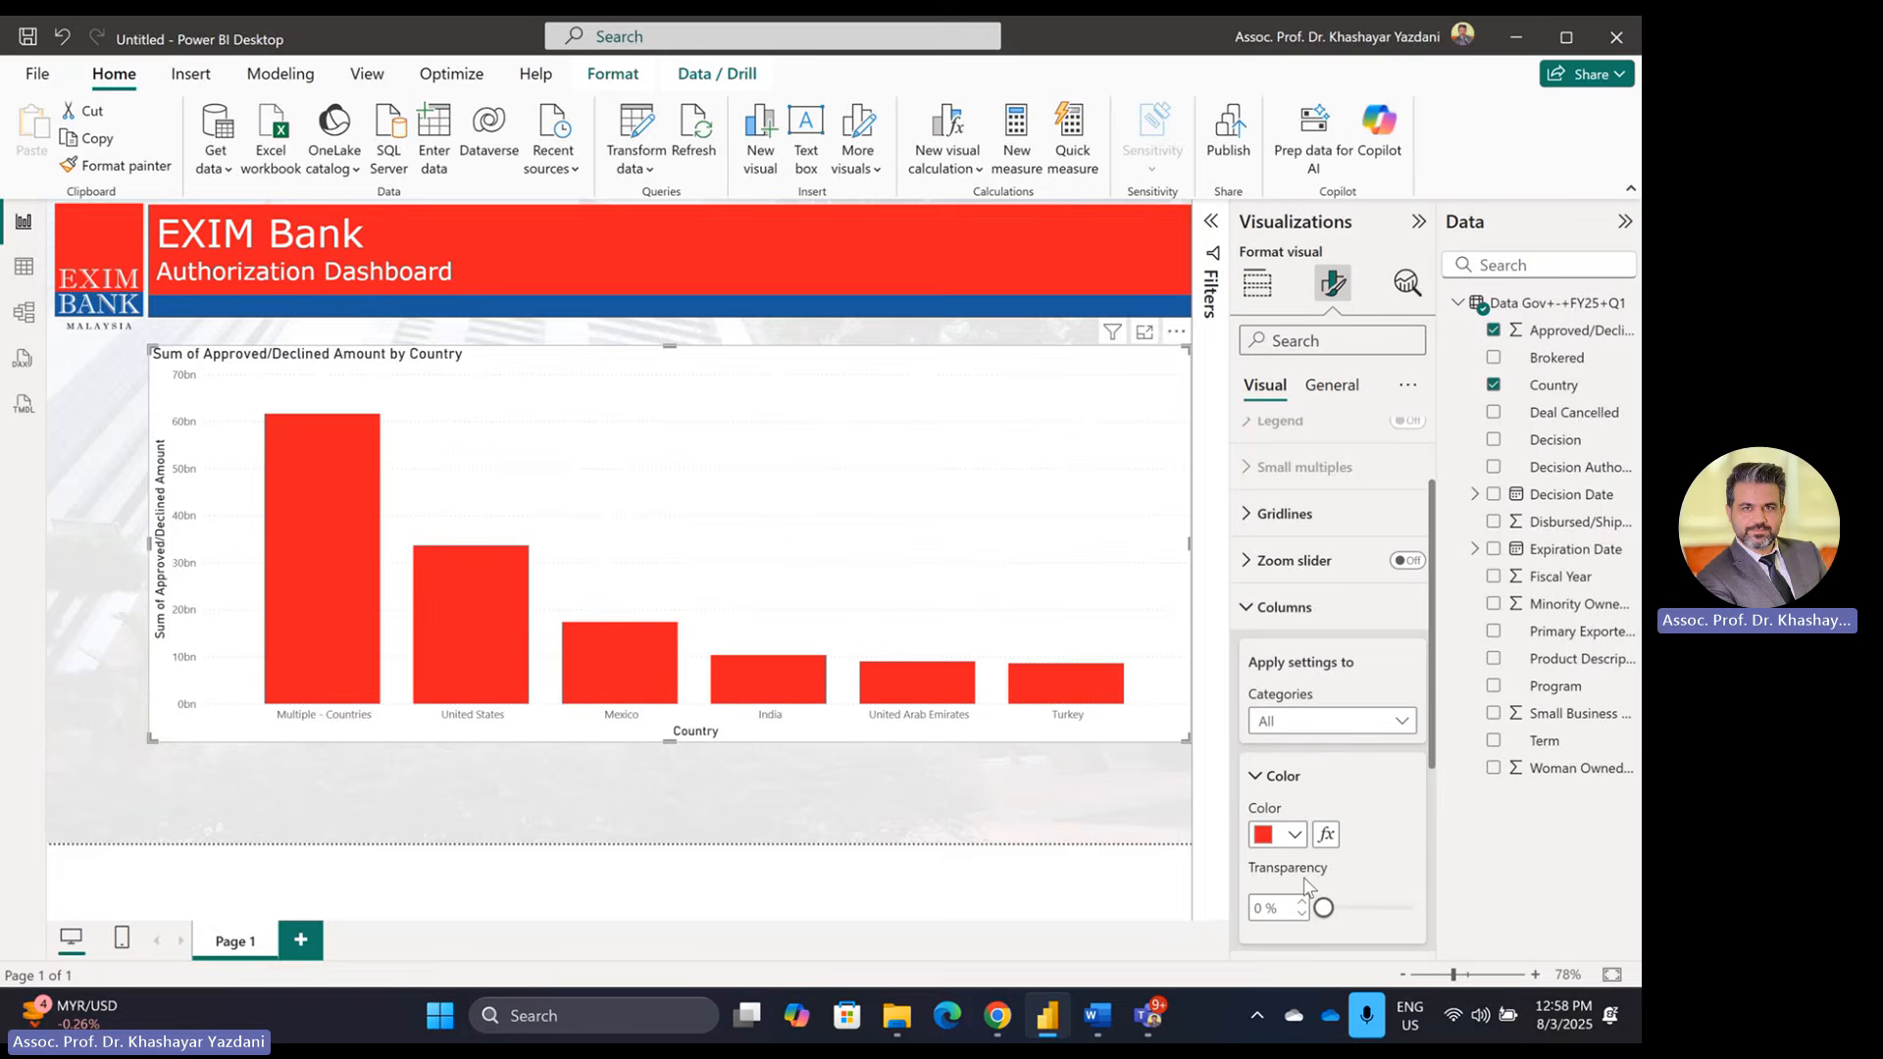
left_click(1292, 834)
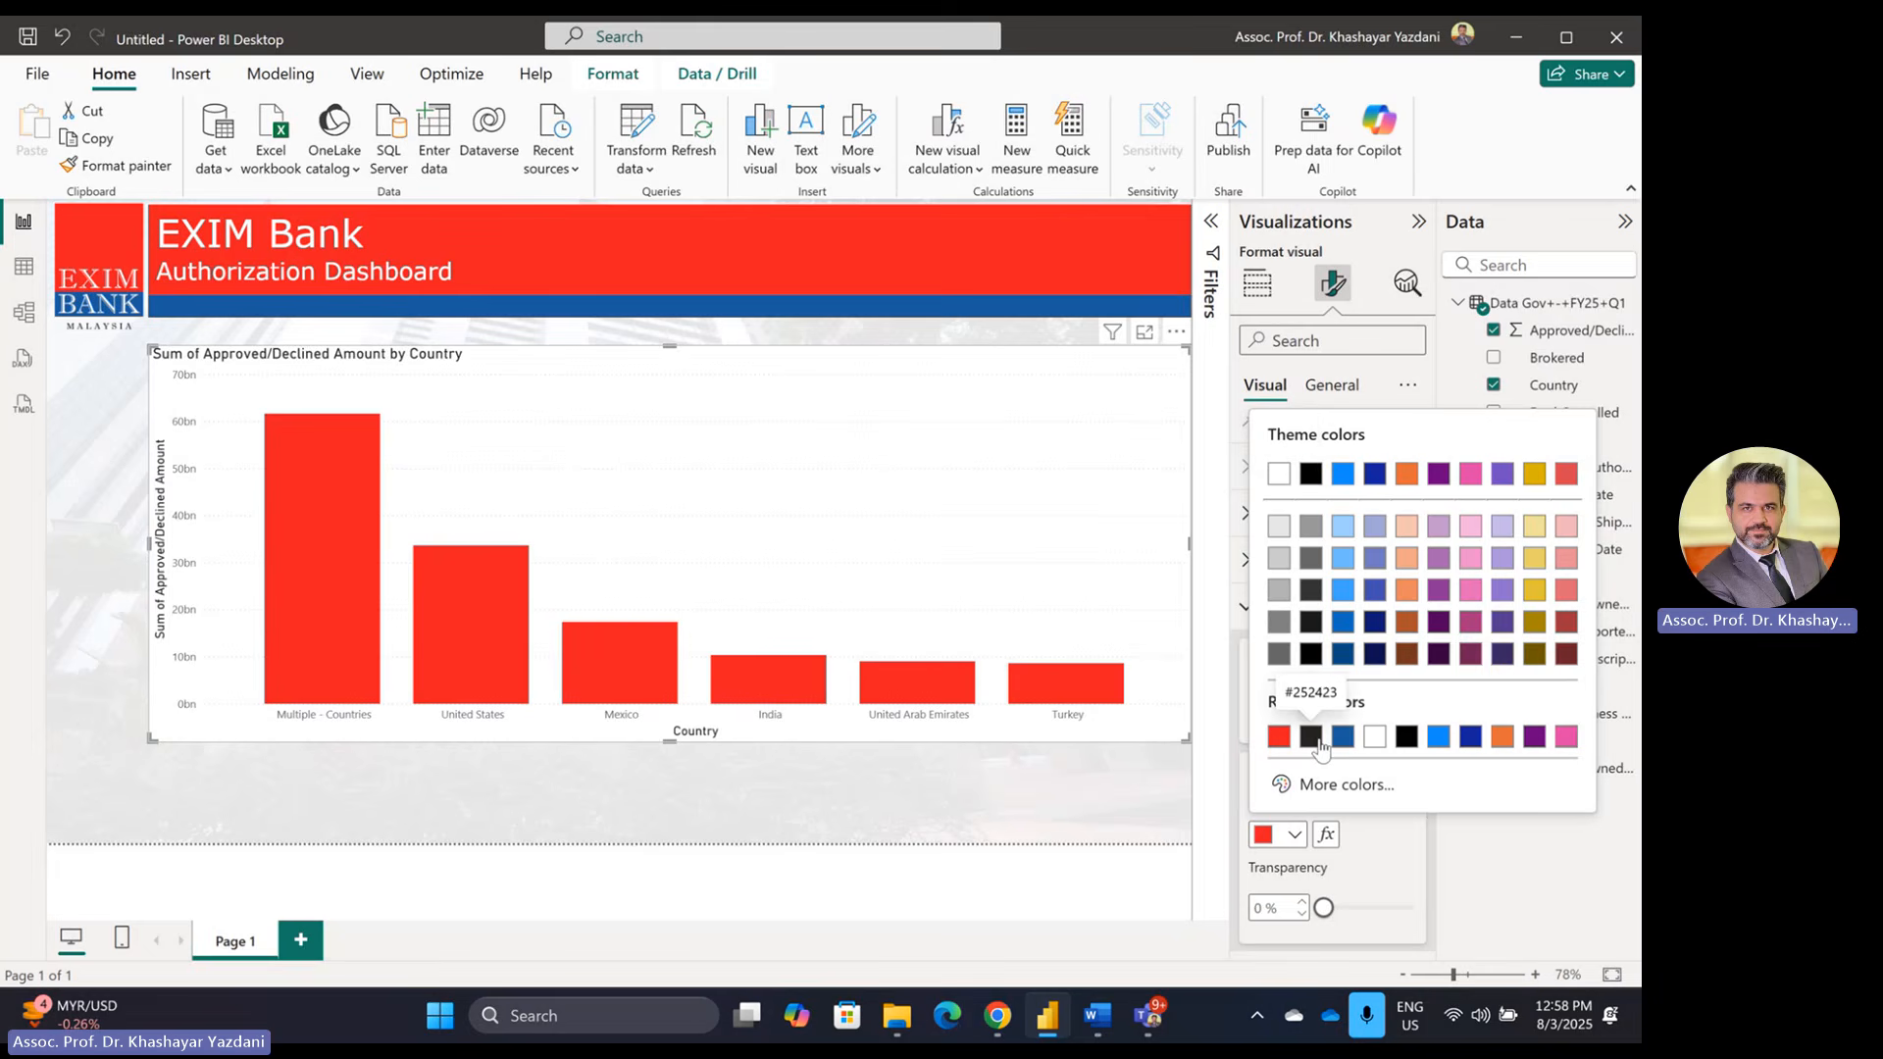
left_click(1373, 783)
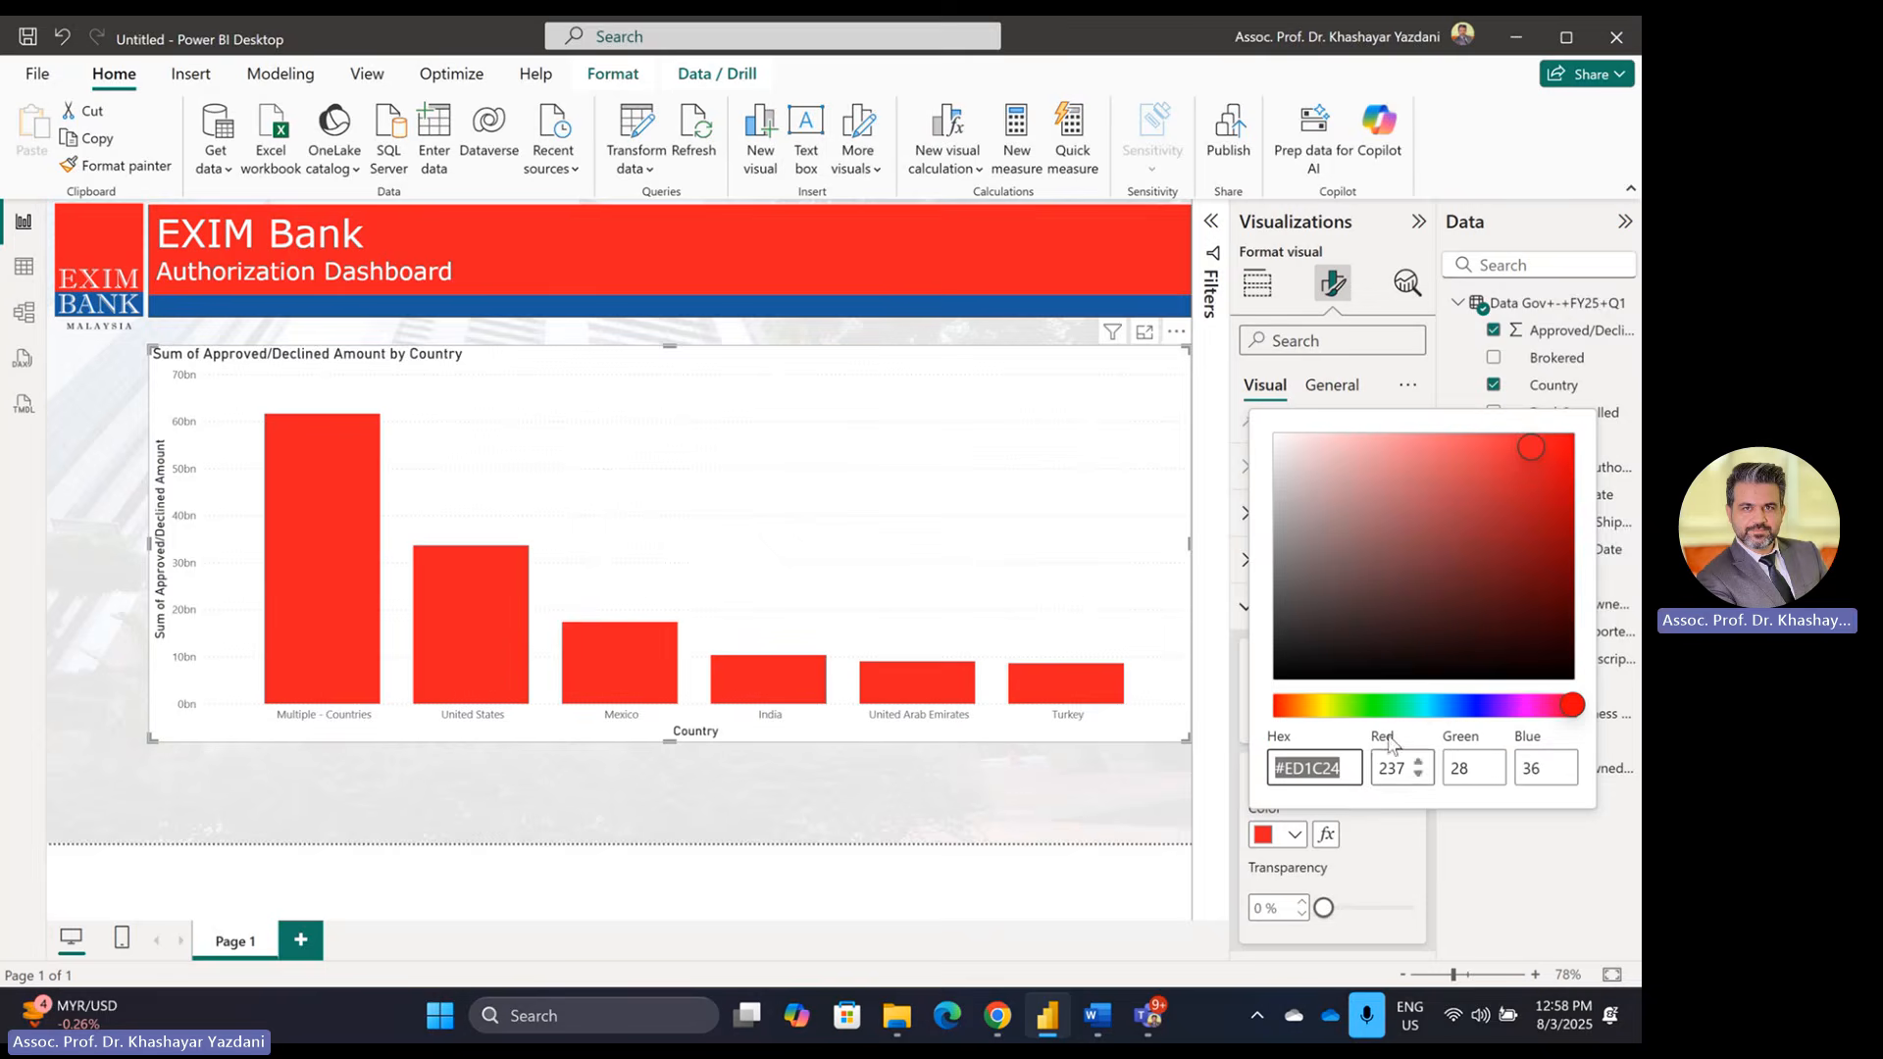
left_click(1332, 760)
type("#1A5B9E")
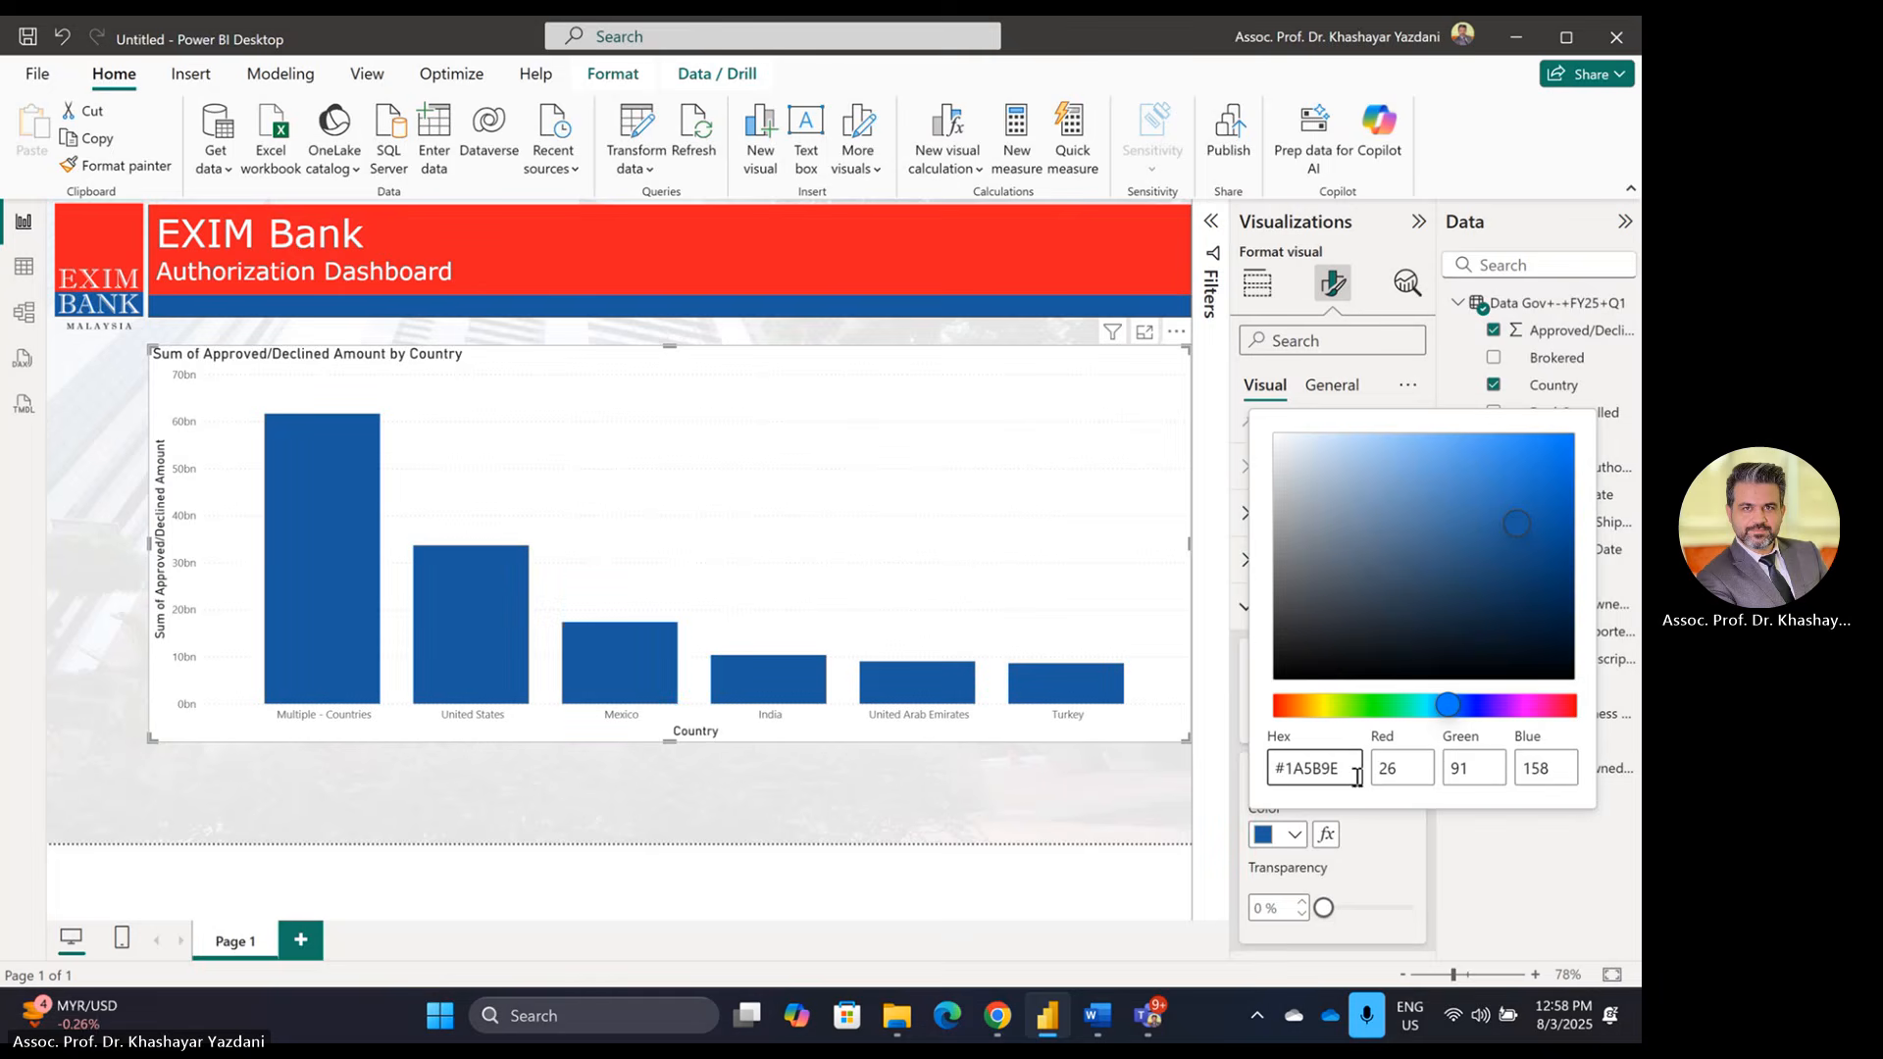
left_click(1111, 476)
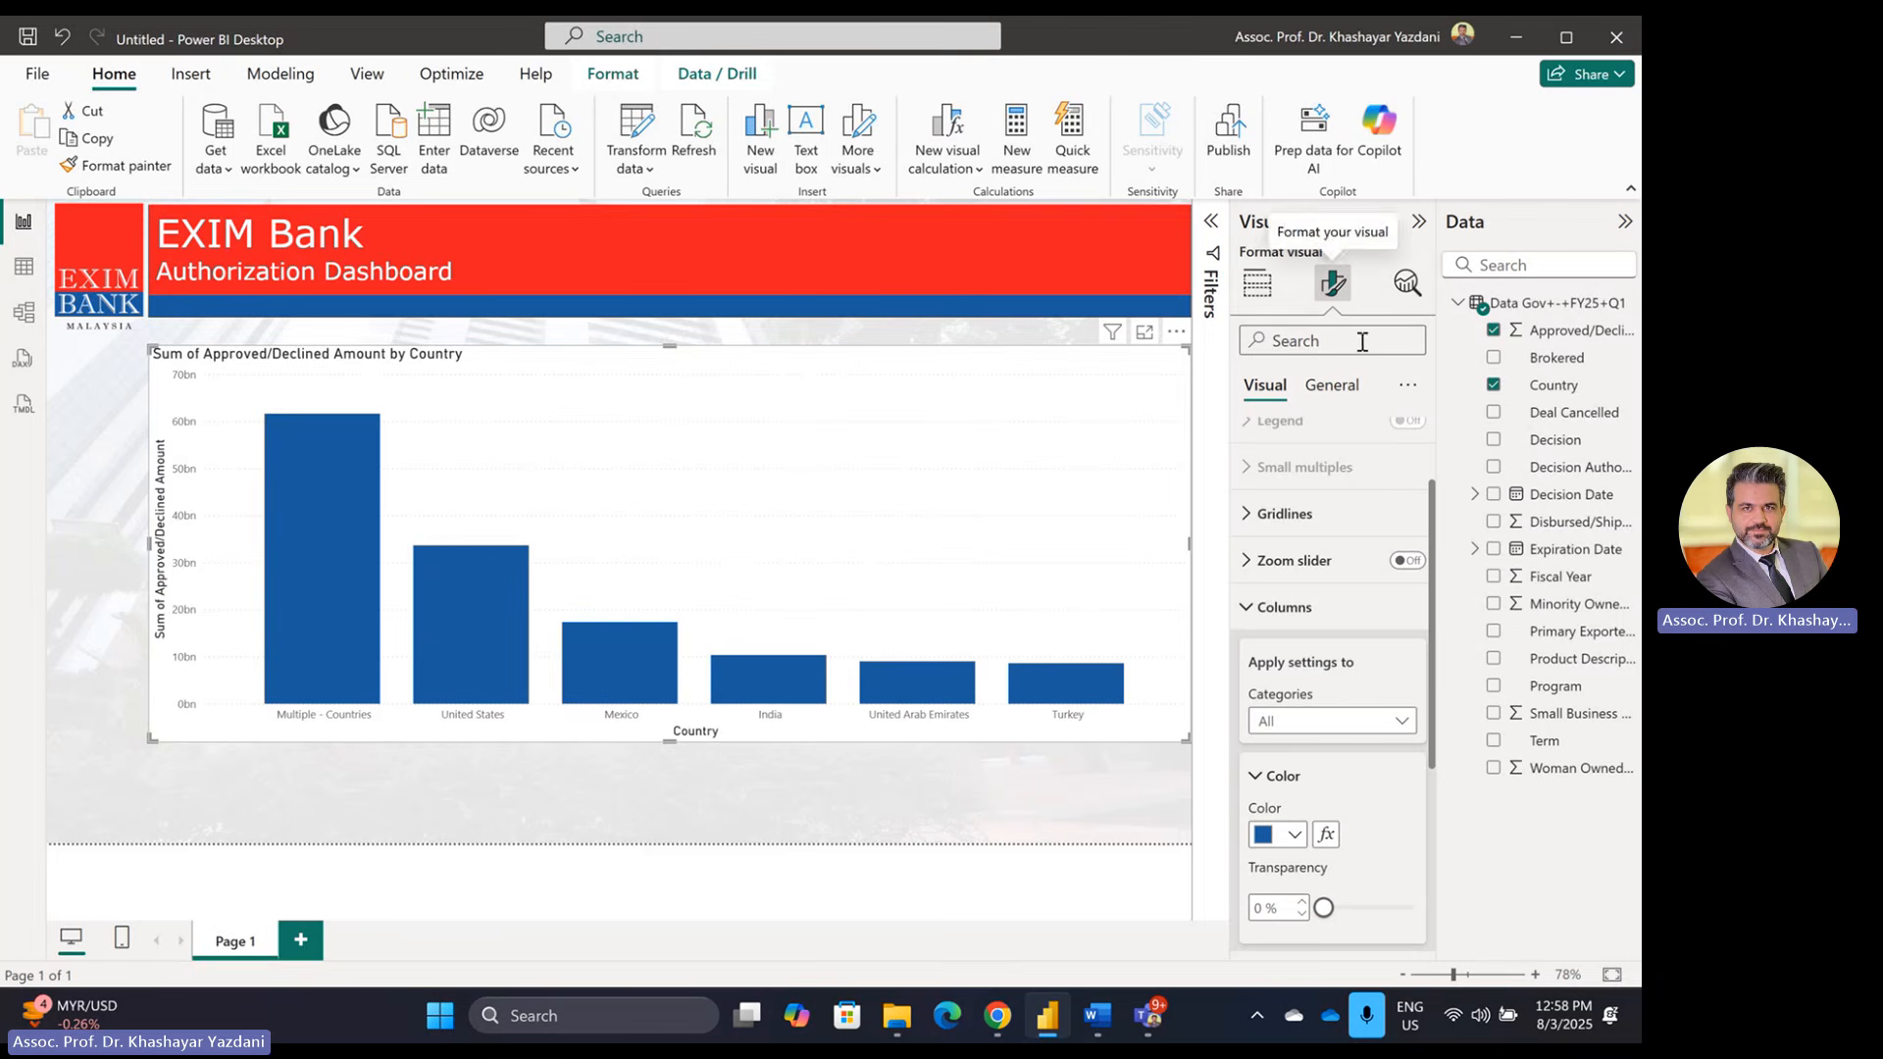
left_click(1257, 284)
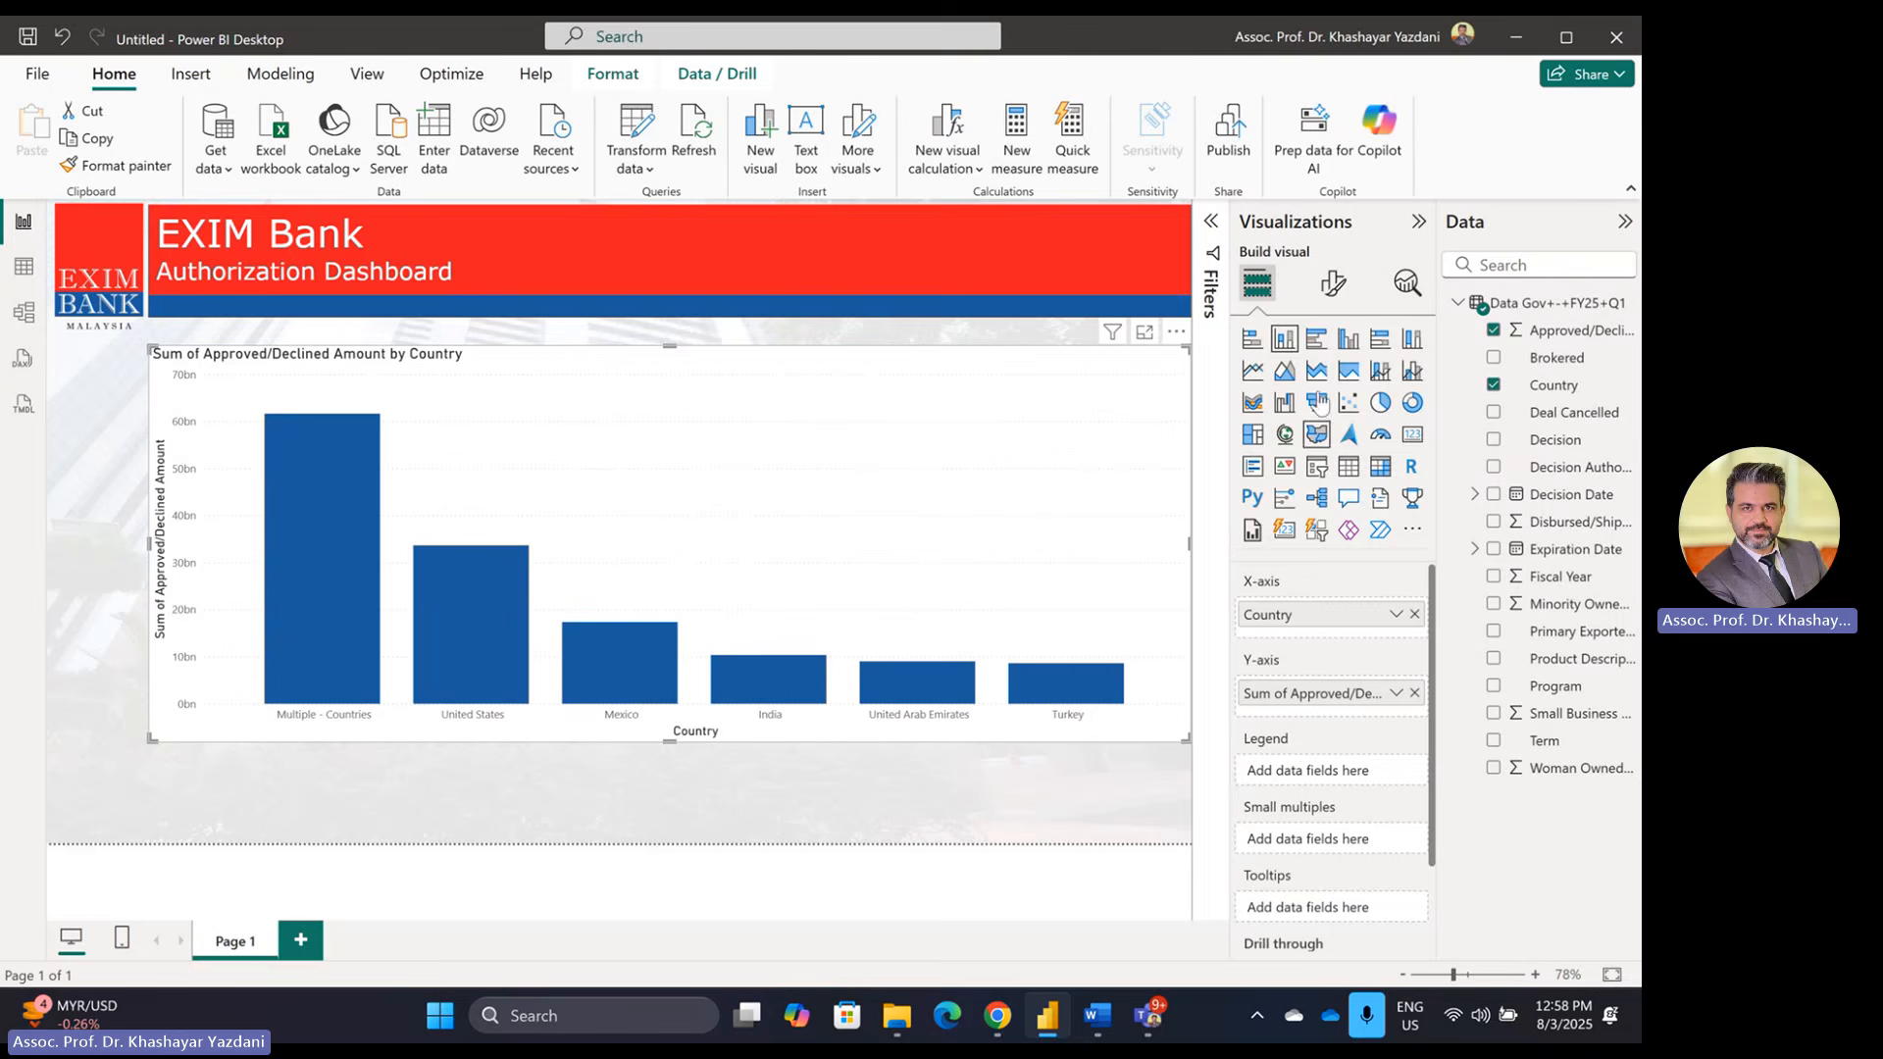
Step: Make the country column chart's background transparent and remove its title
left_click(1332, 283)
left_click(1331, 384)
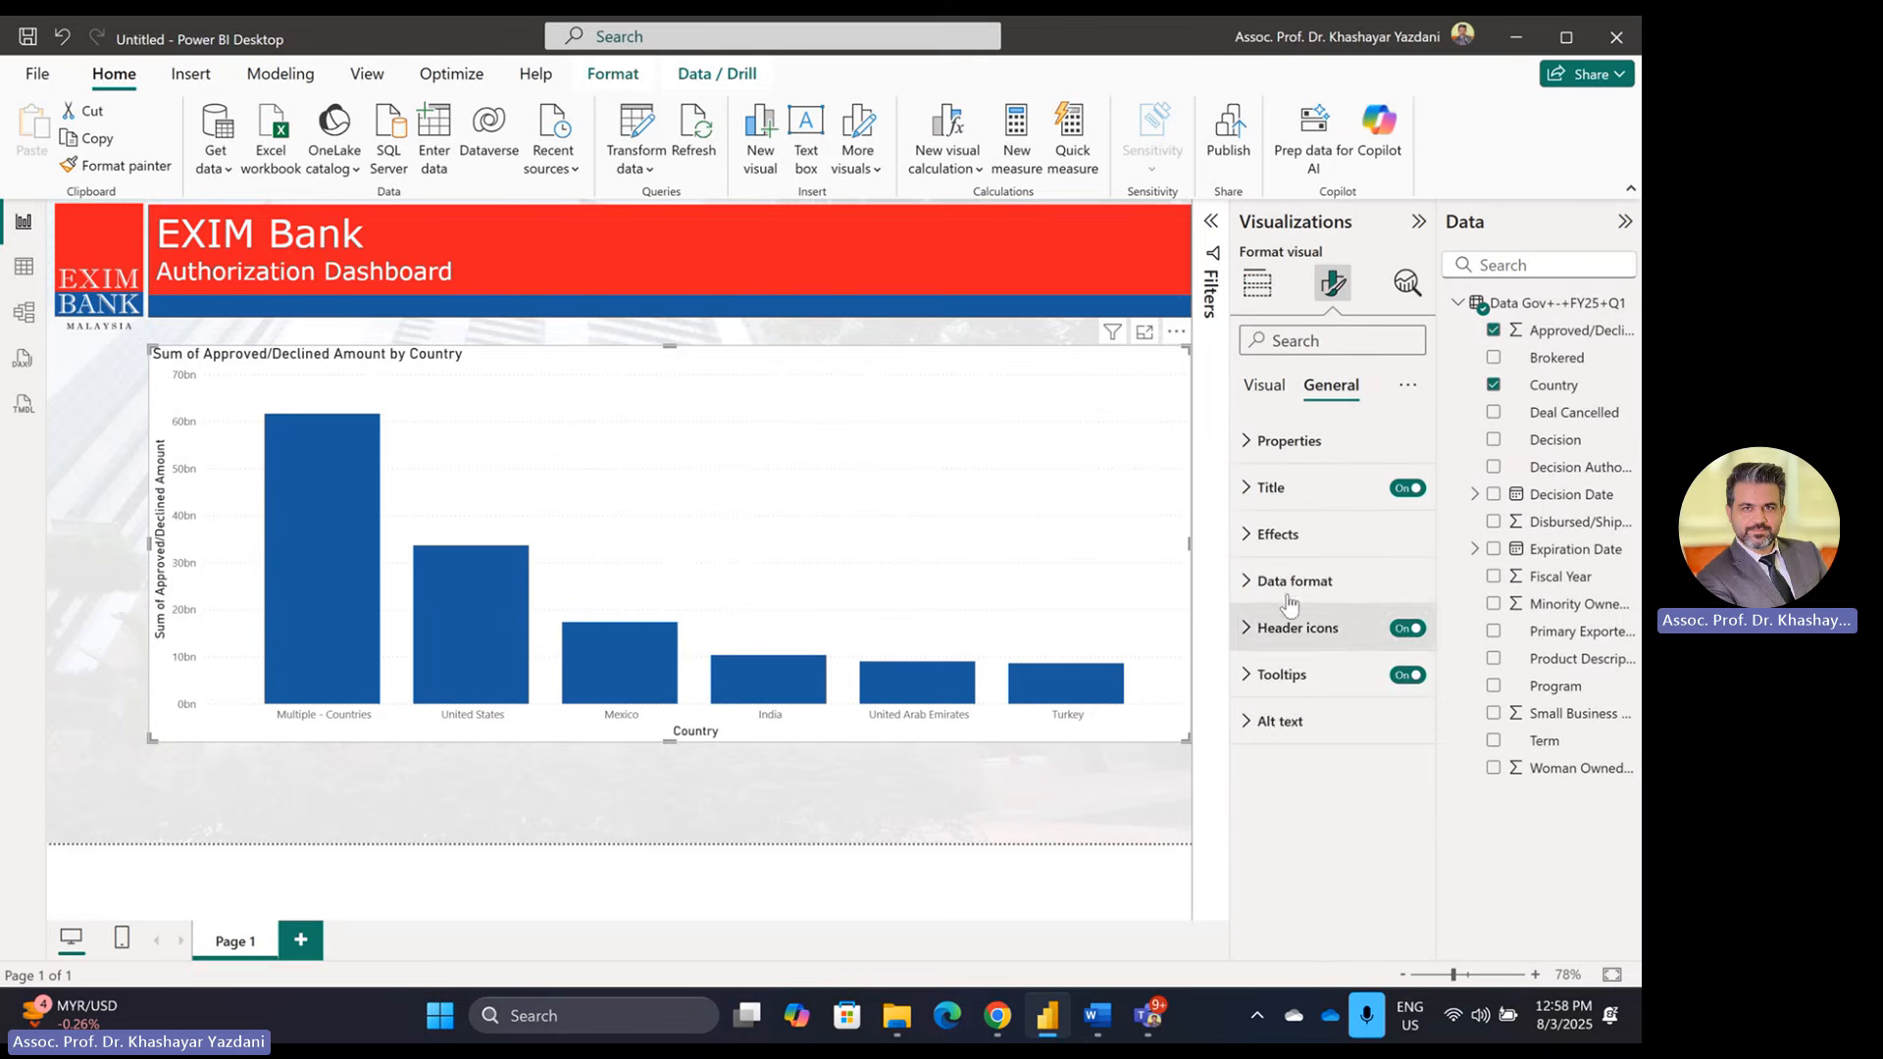
left_click(1278, 533)
left_click(1398, 589)
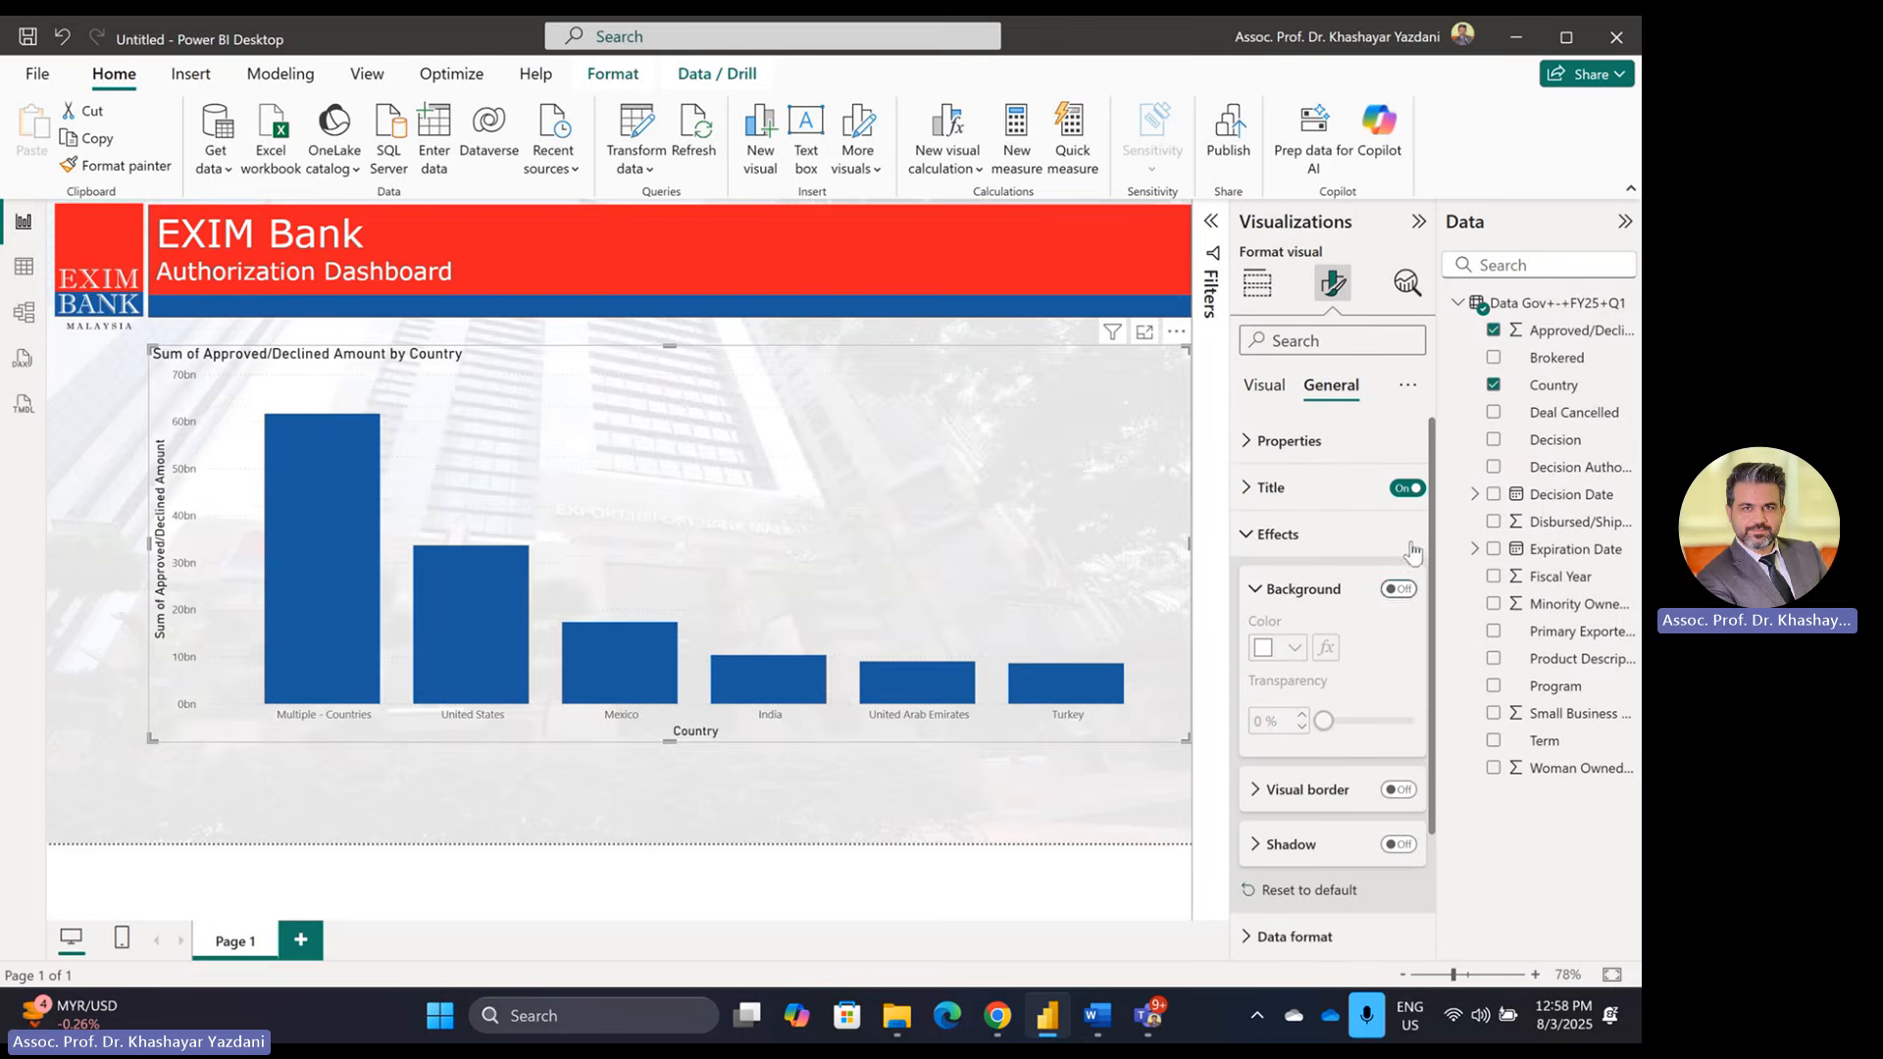
left_click(1406, 488)
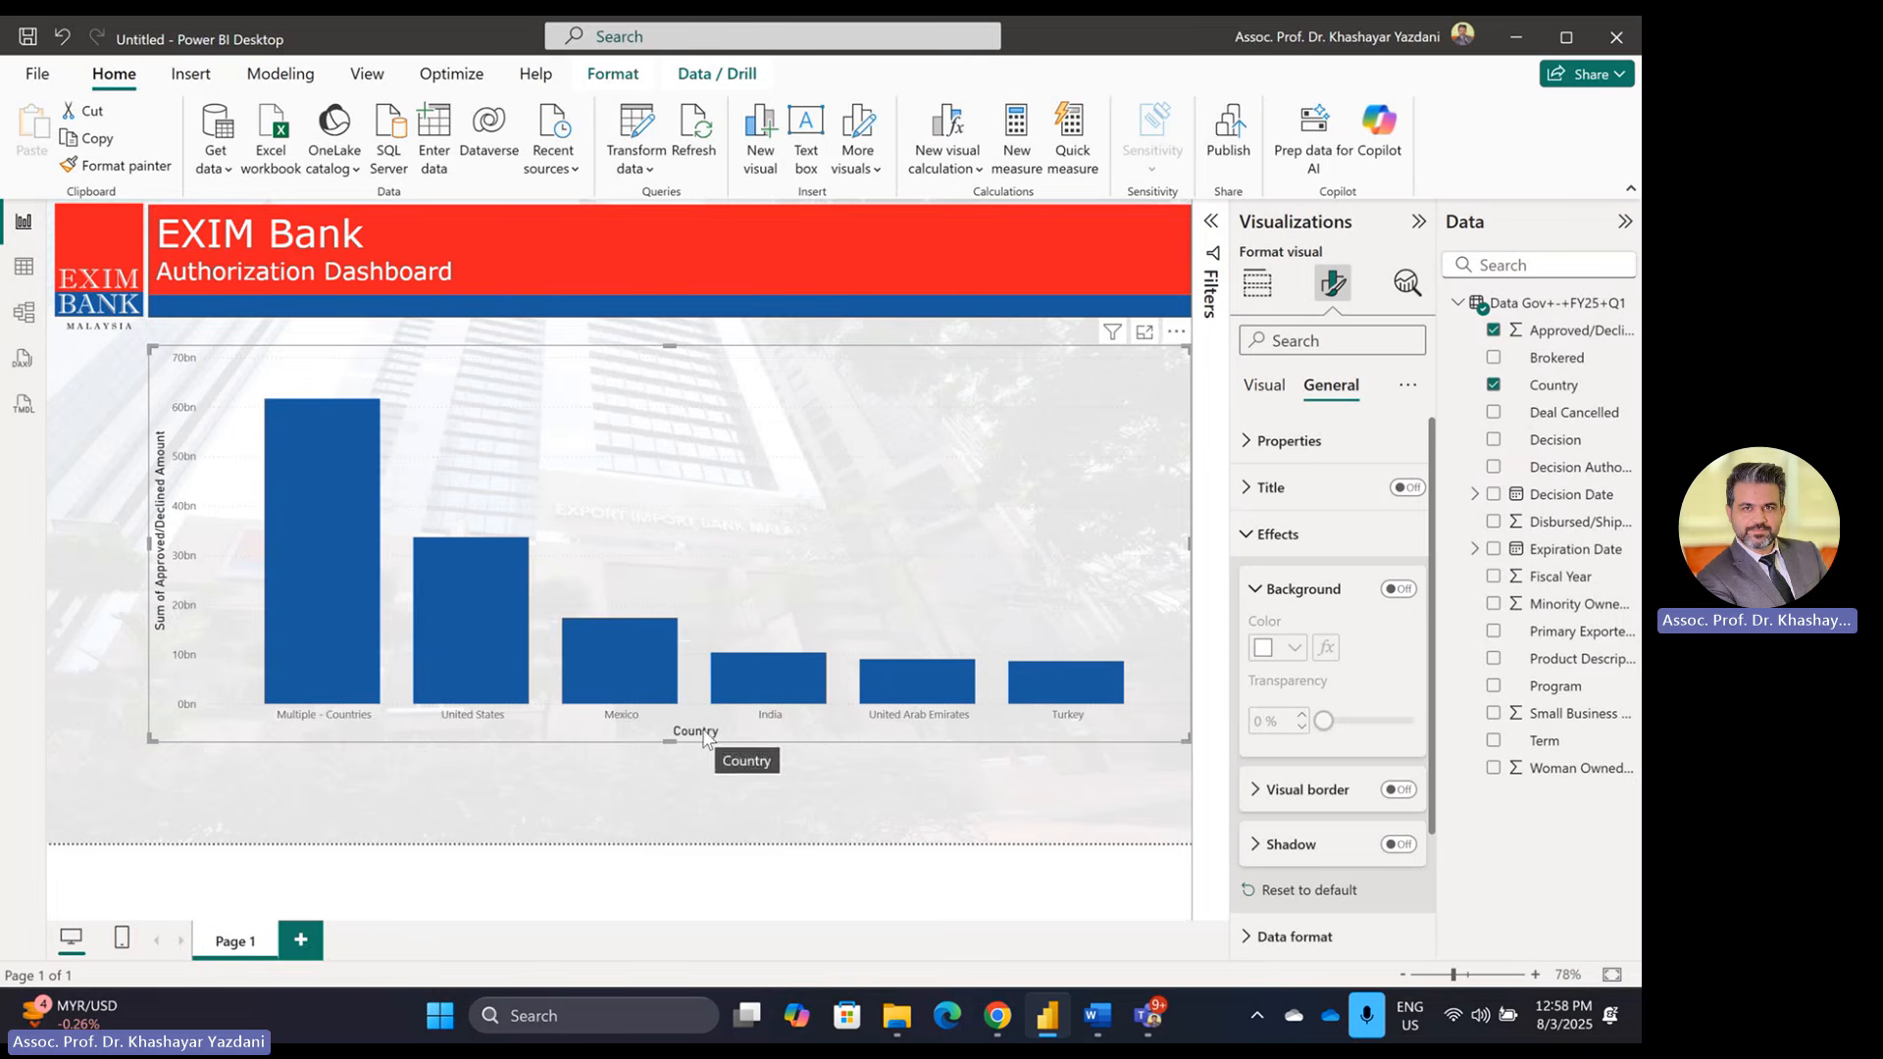
Step: Hide the country name labels along the column chart's x-axis
left_click(1265, 386)
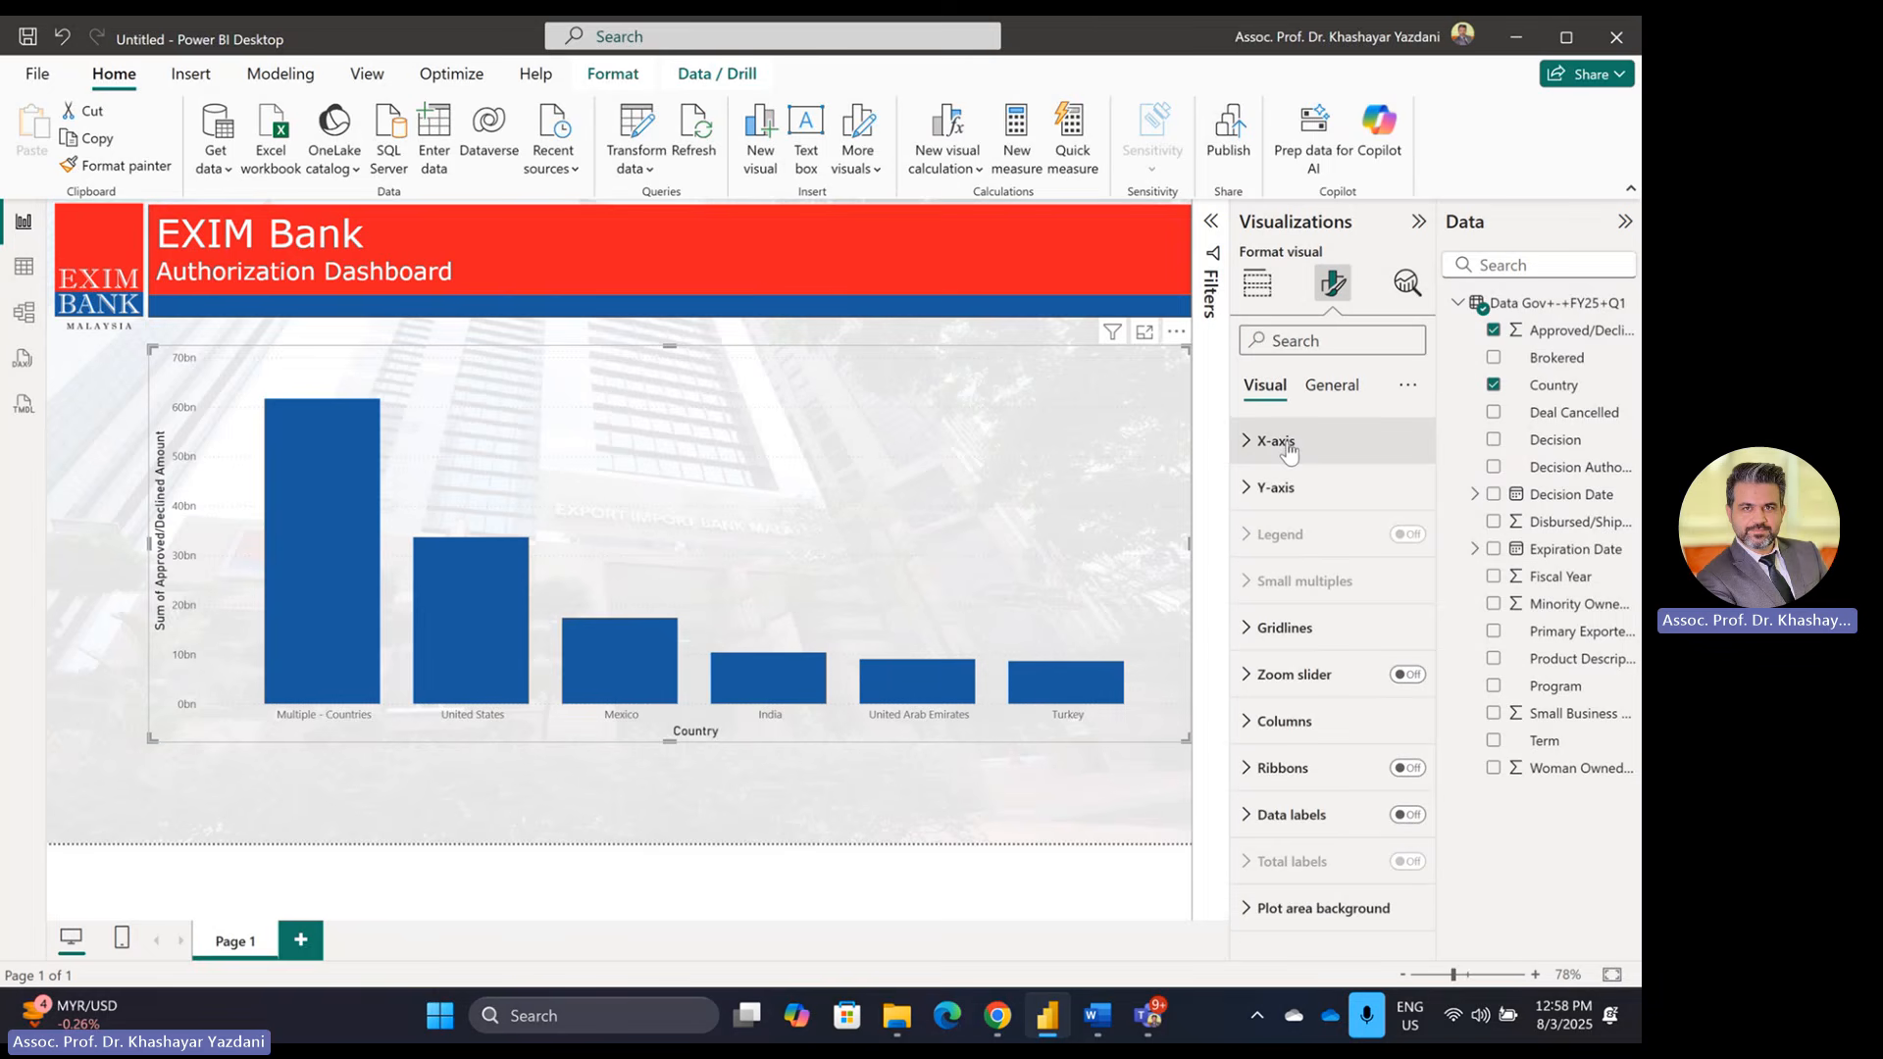
left_click(1288, 446)
left_click(1399, 495)
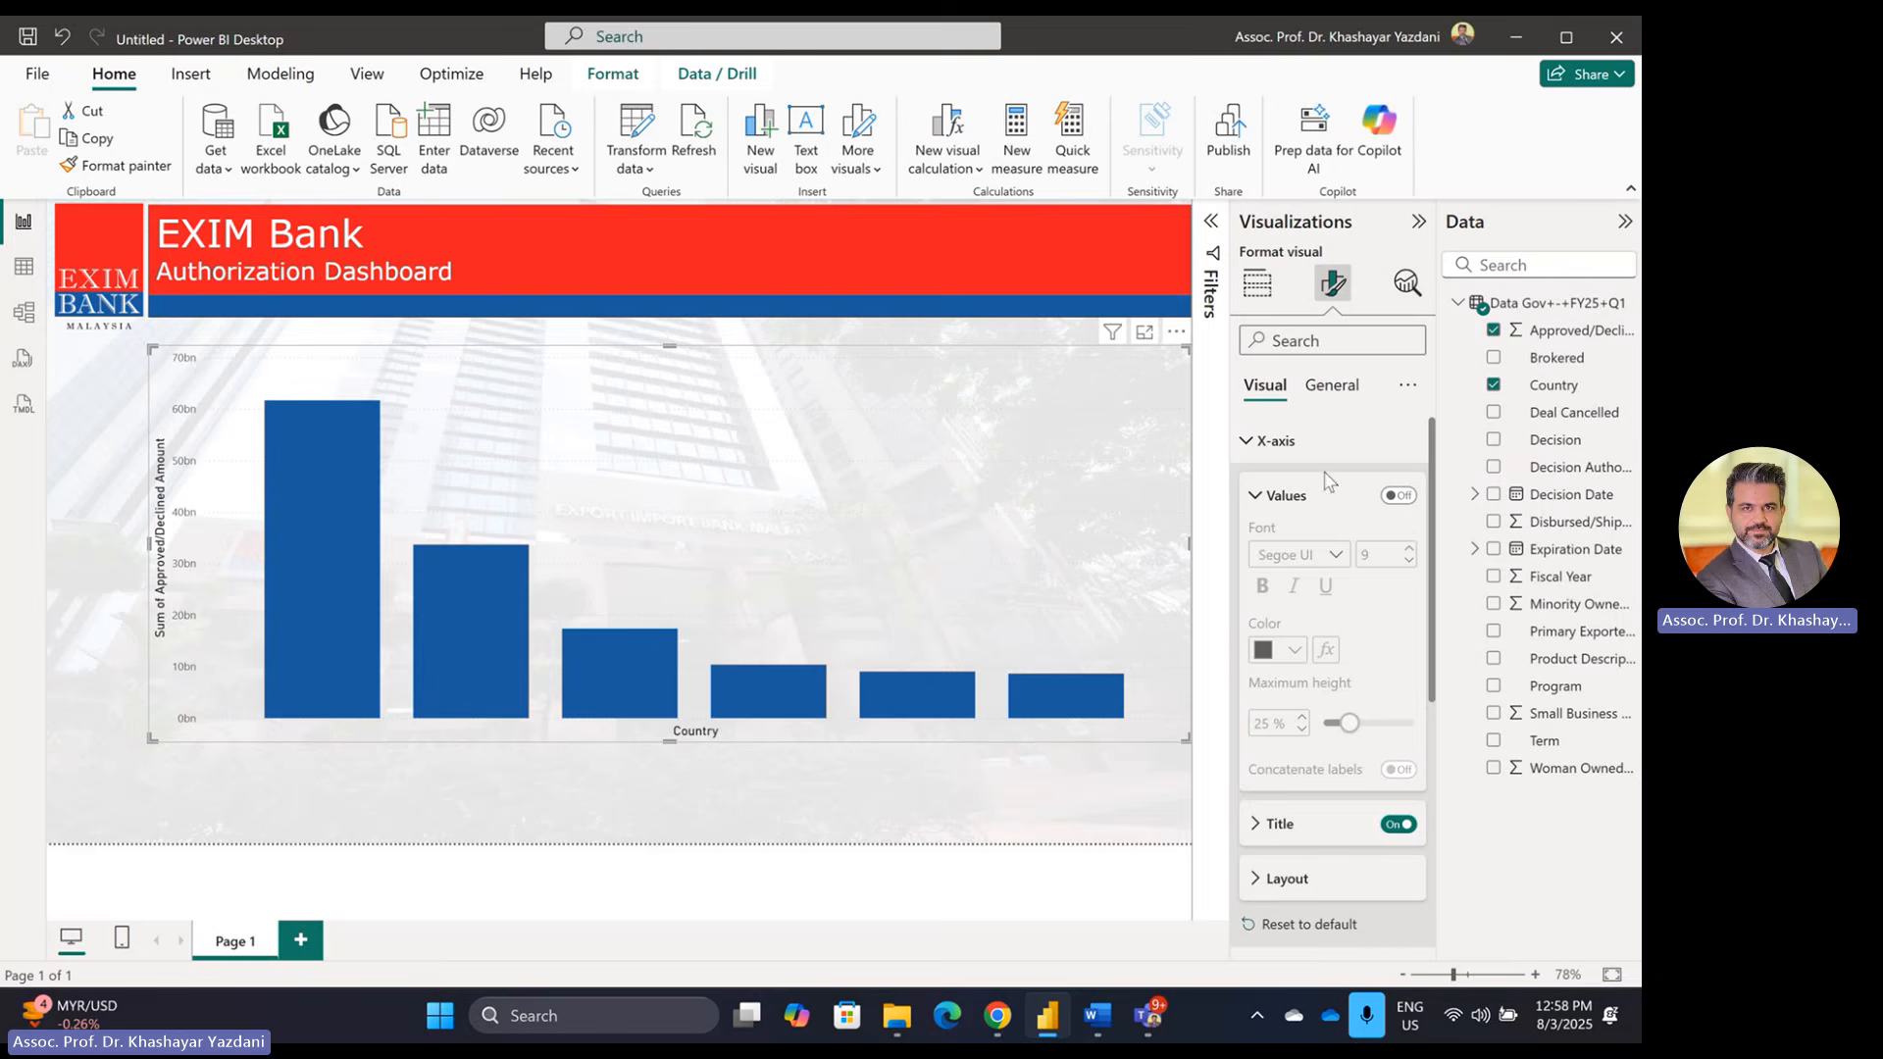
Step: Restore country labels, hide the Country axis title, and resize the chart narrow and tall at left
left_click(1399, 495)
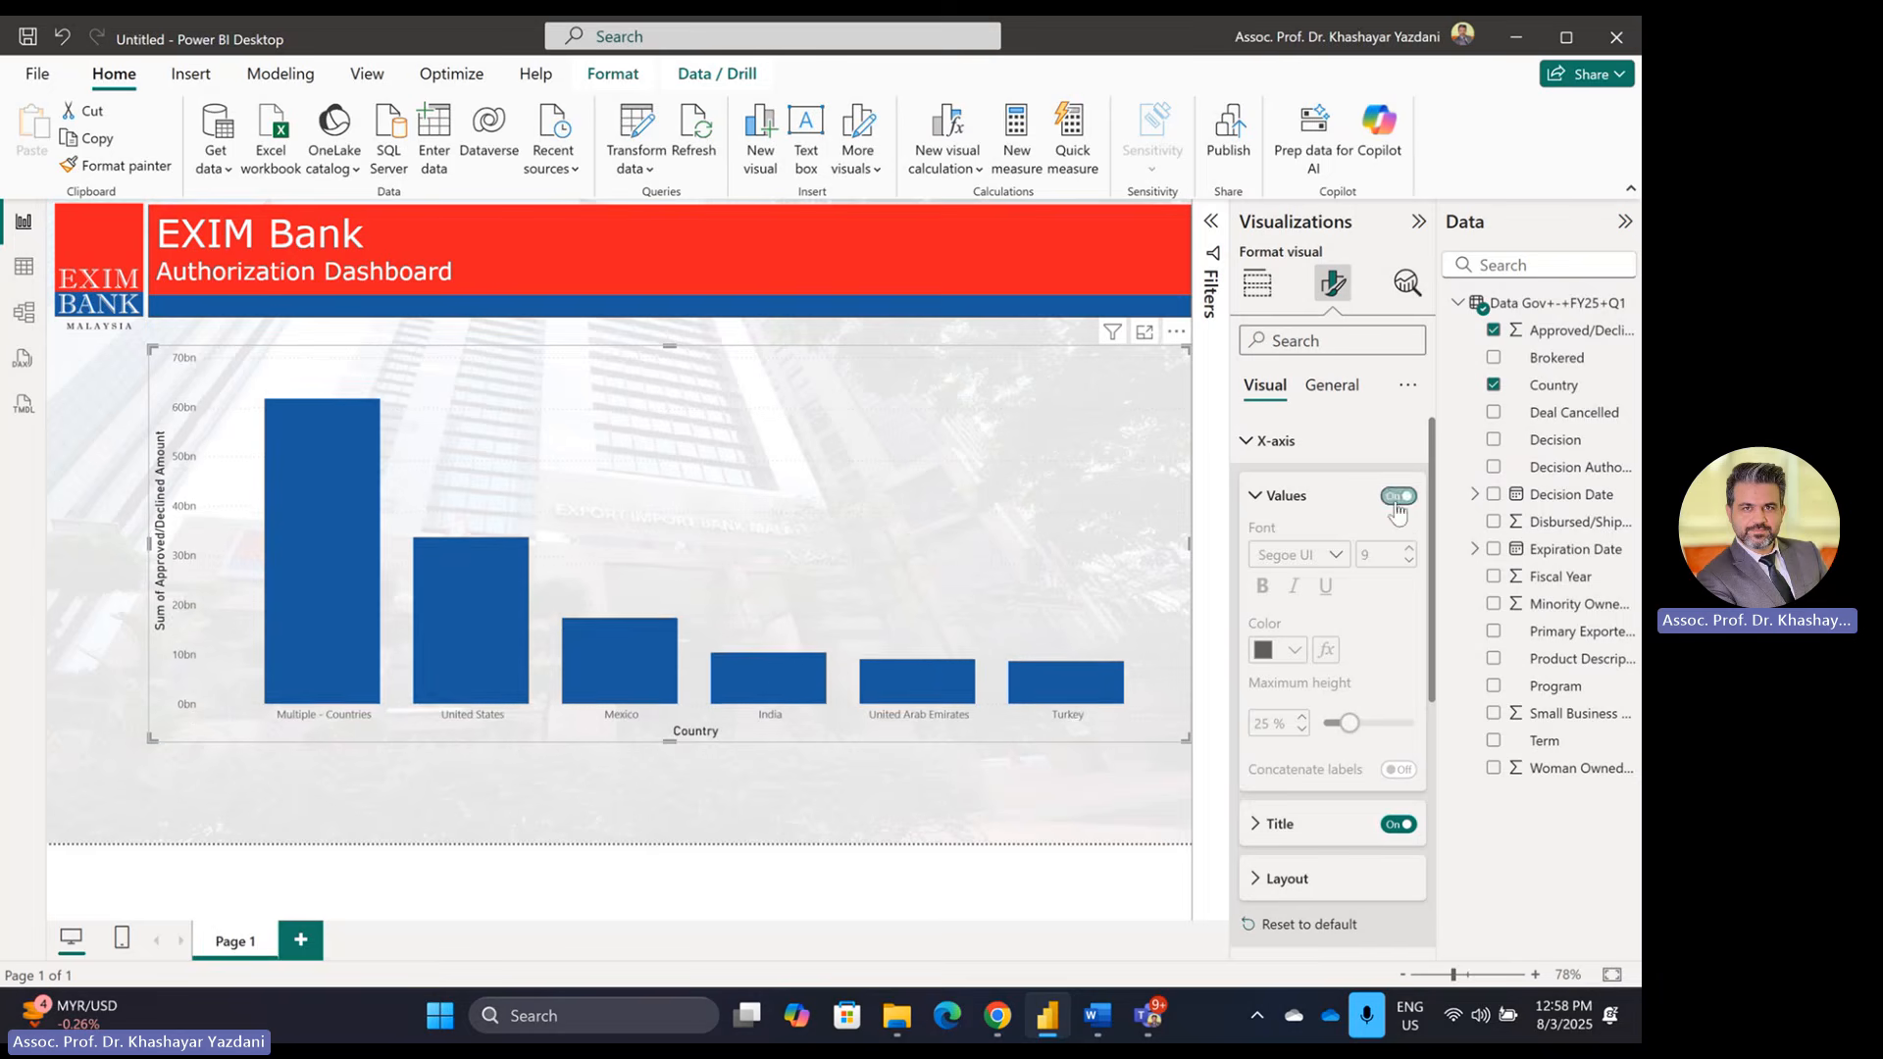
left_click(1399, 824)
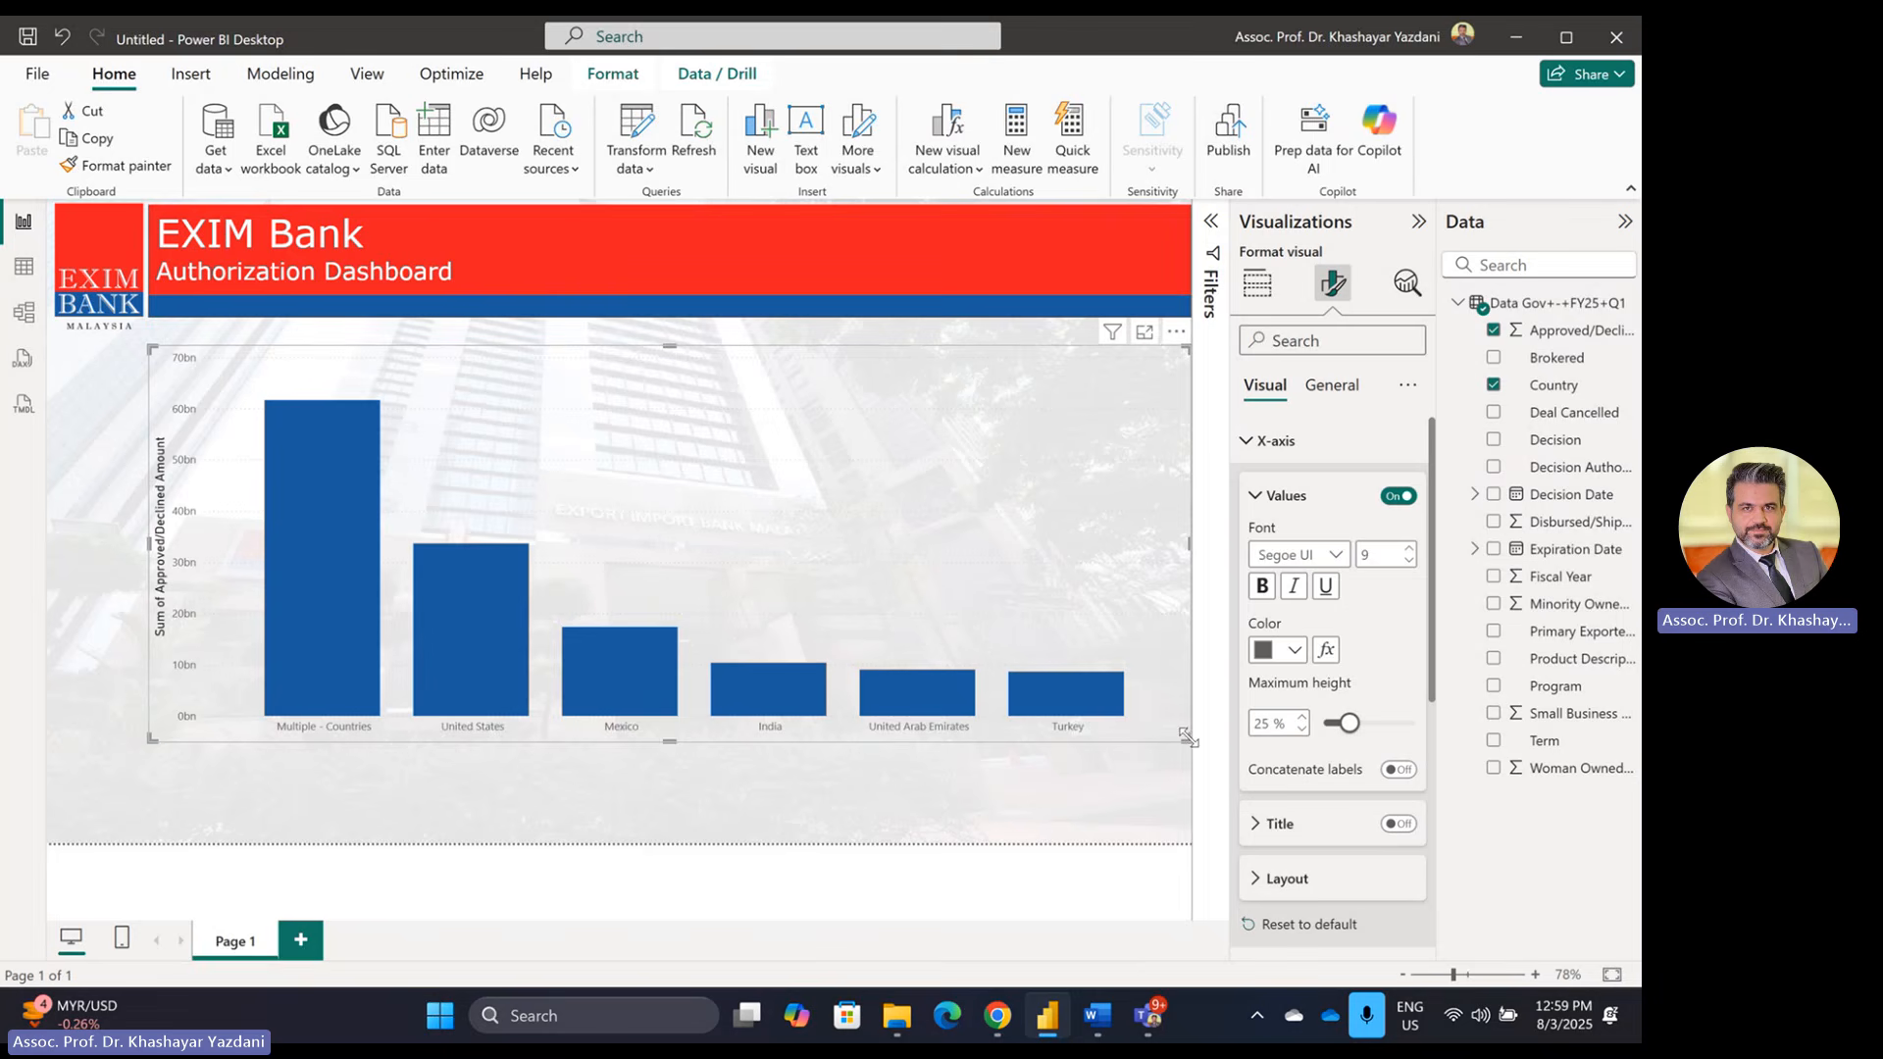
left_click_drag(1186, 736, 400, 820)
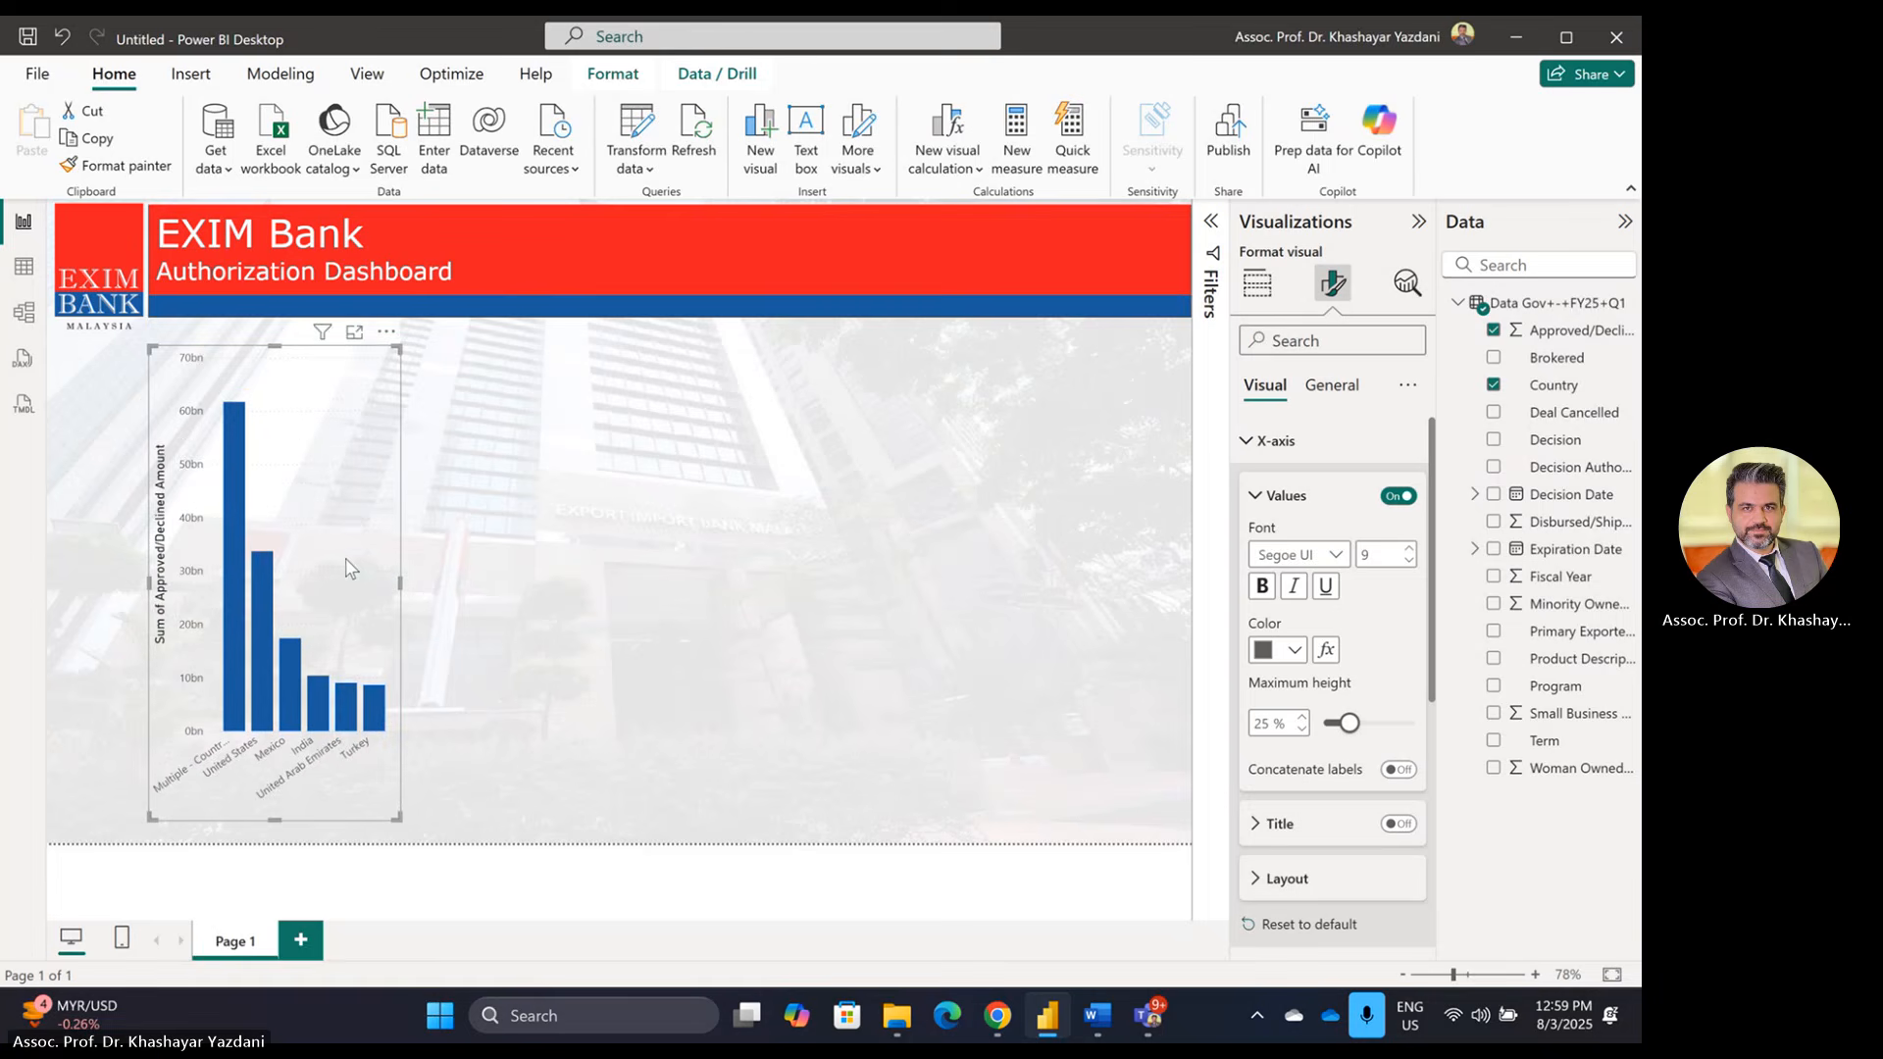
left_click_drag(350, 567, 352, 551)
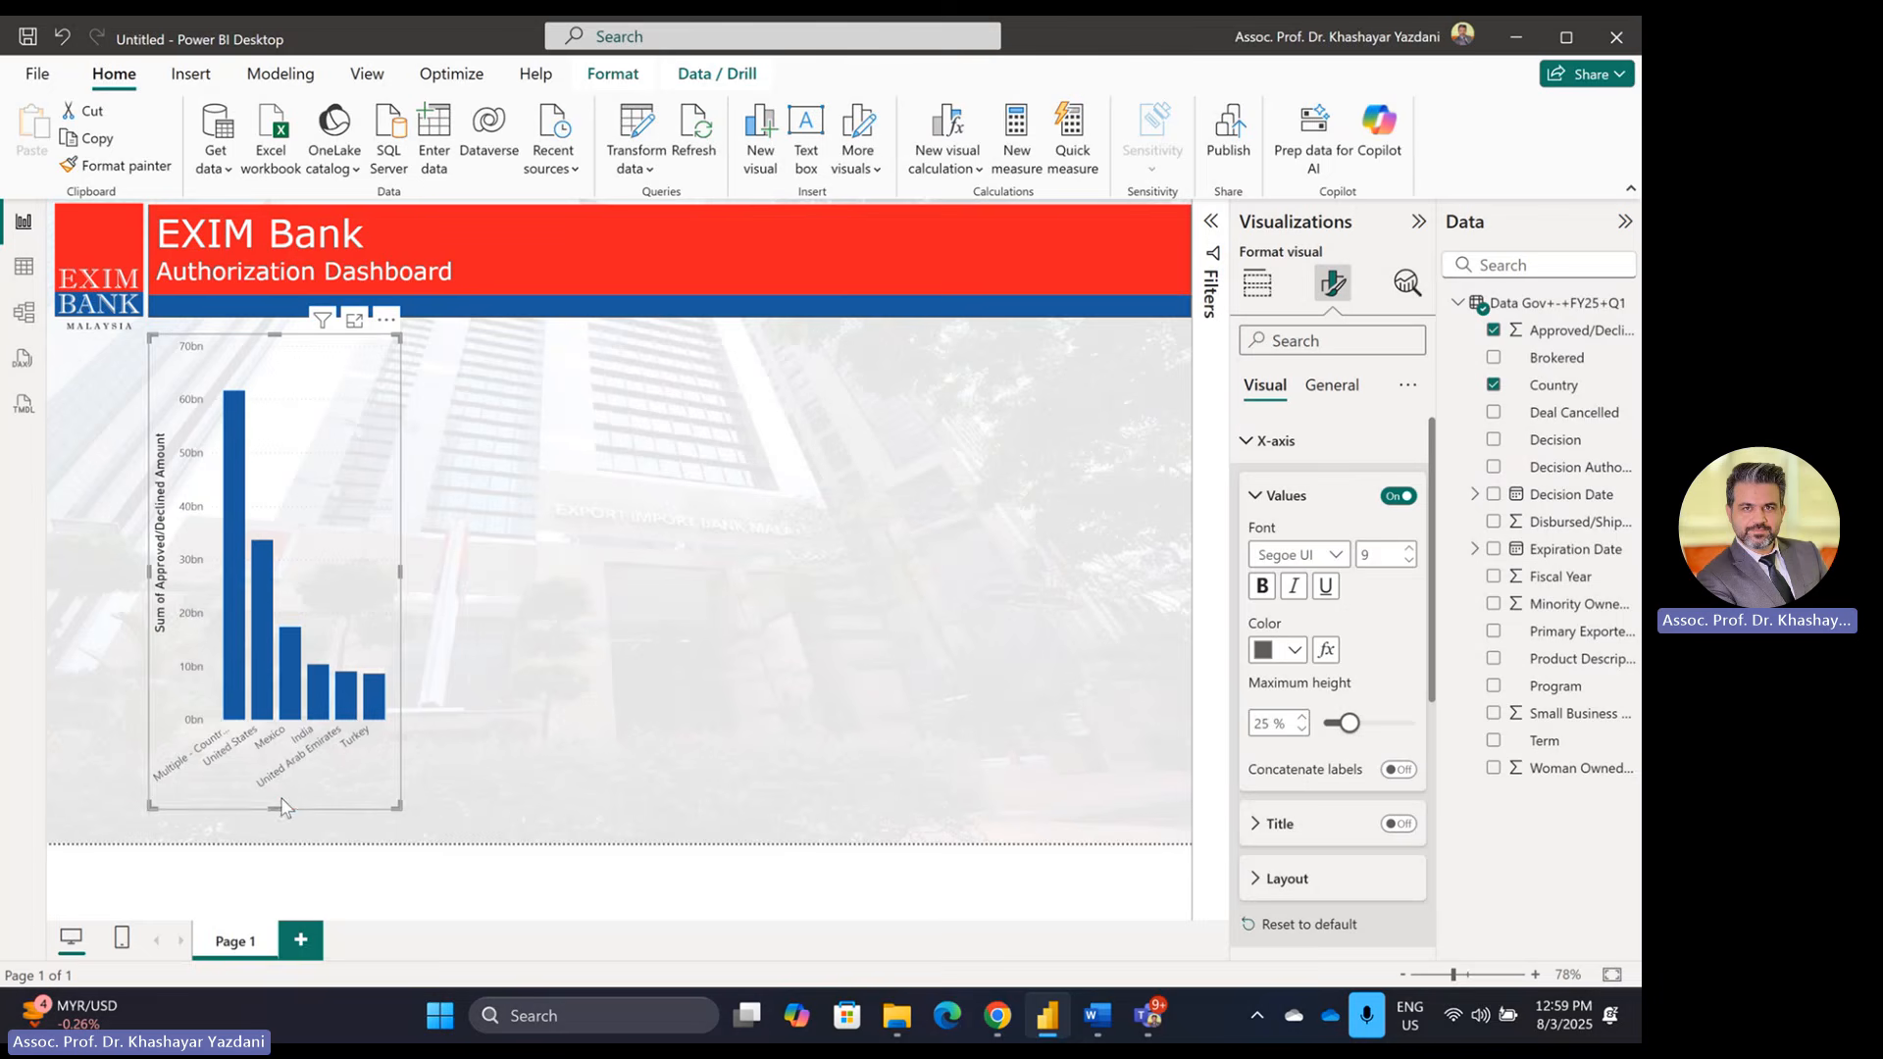
left_click_drag(276, 804, 277, 842)
left_click(673, 694)
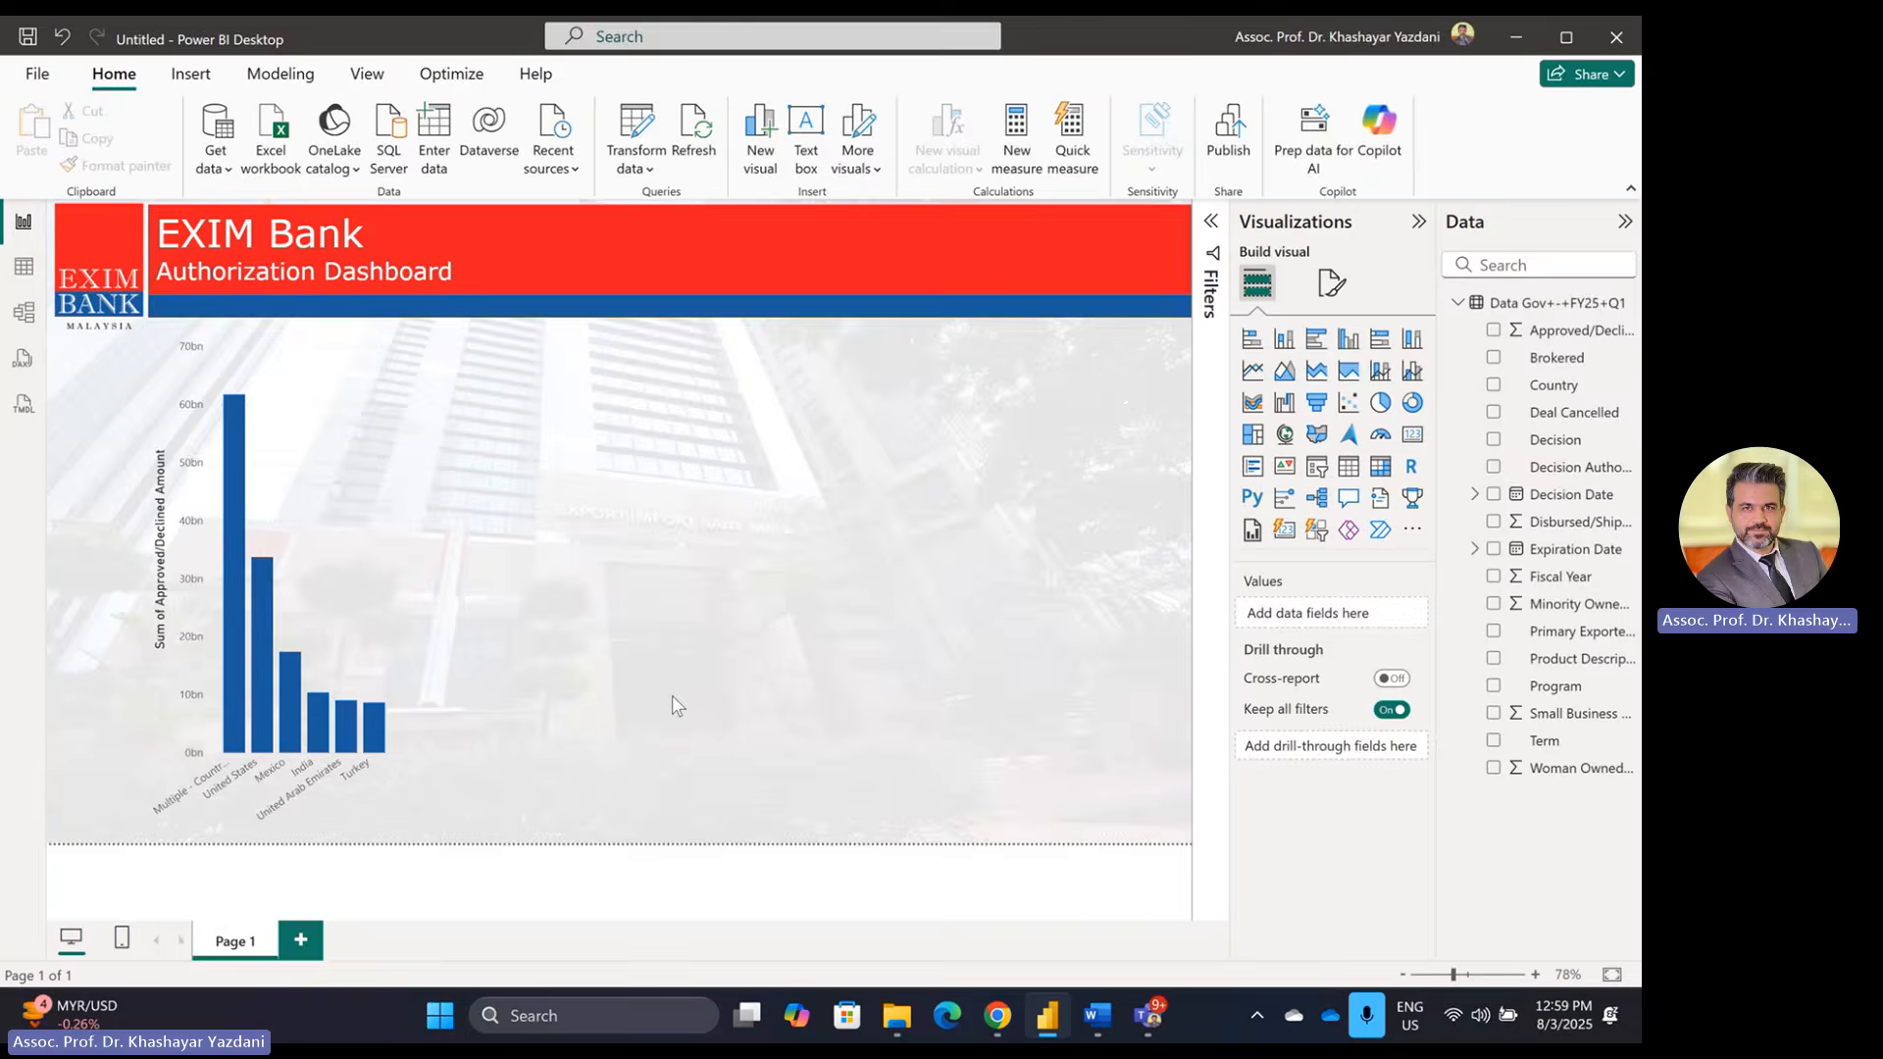
key("alt+Tab")
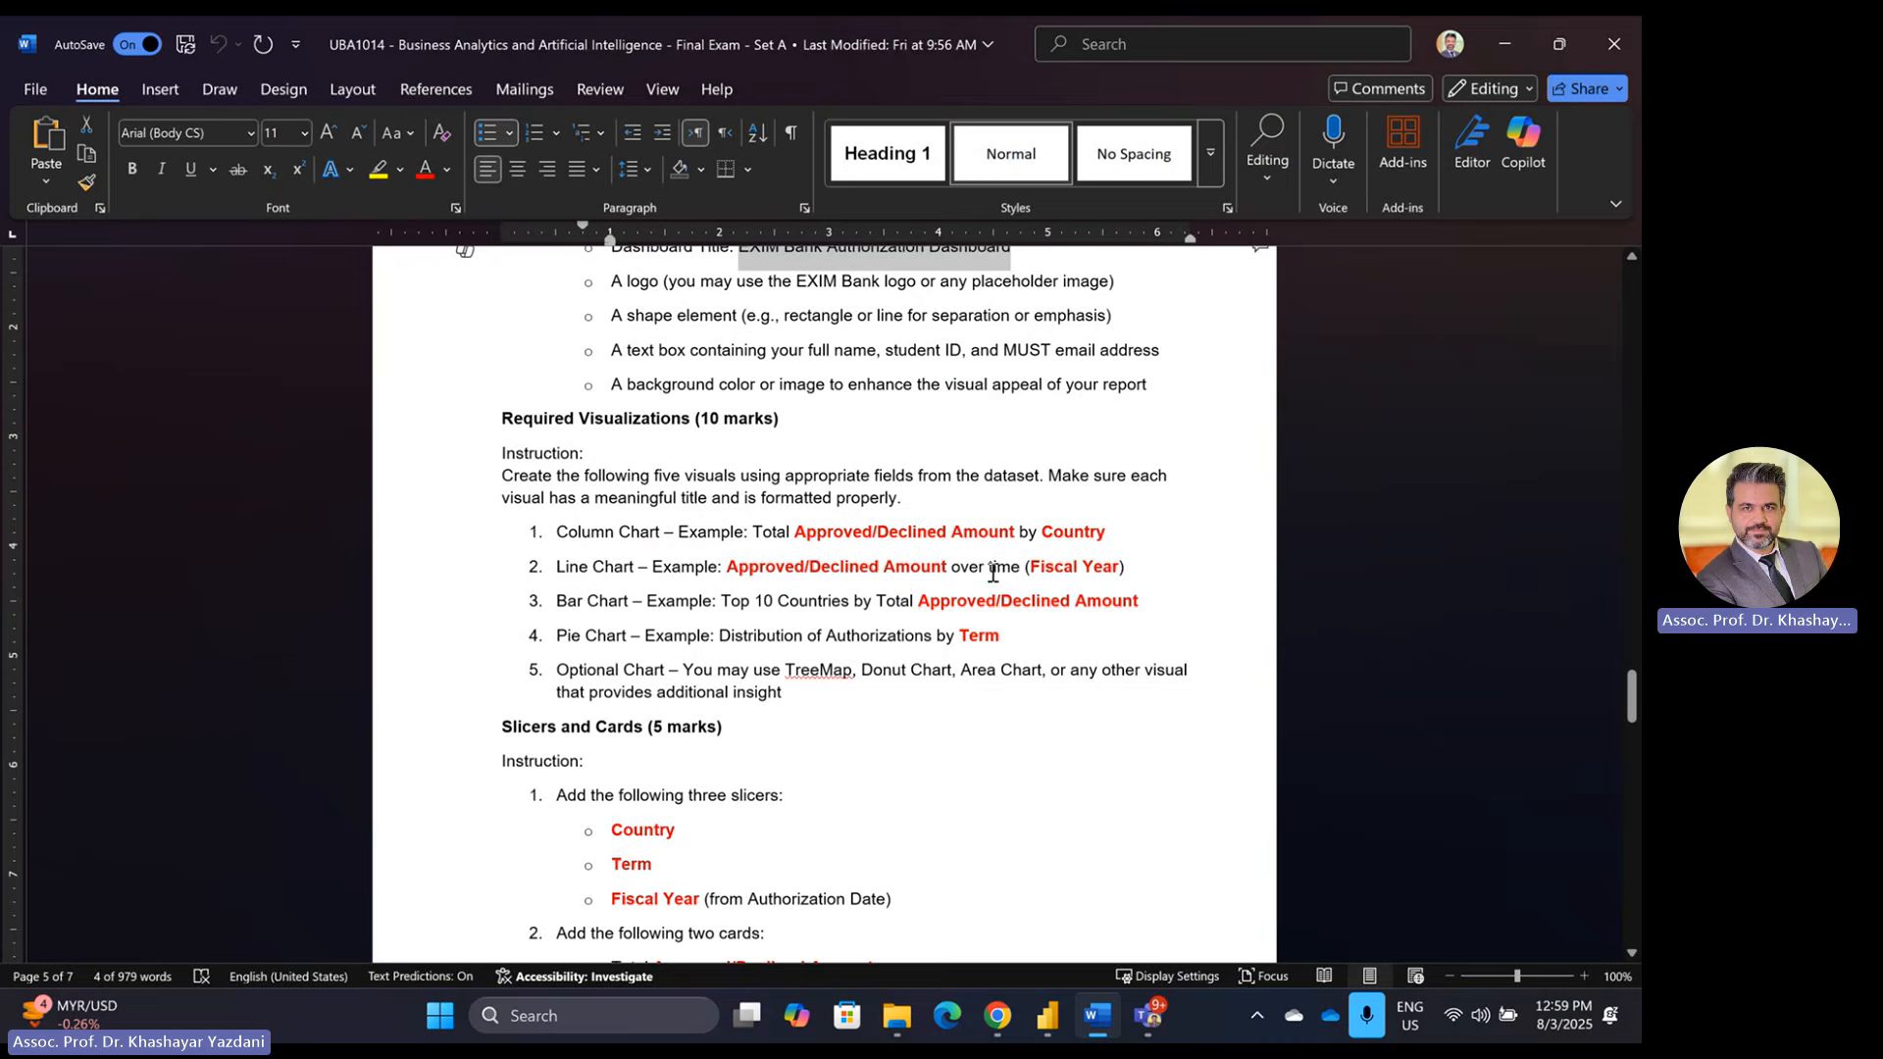
key("alt+Tab")
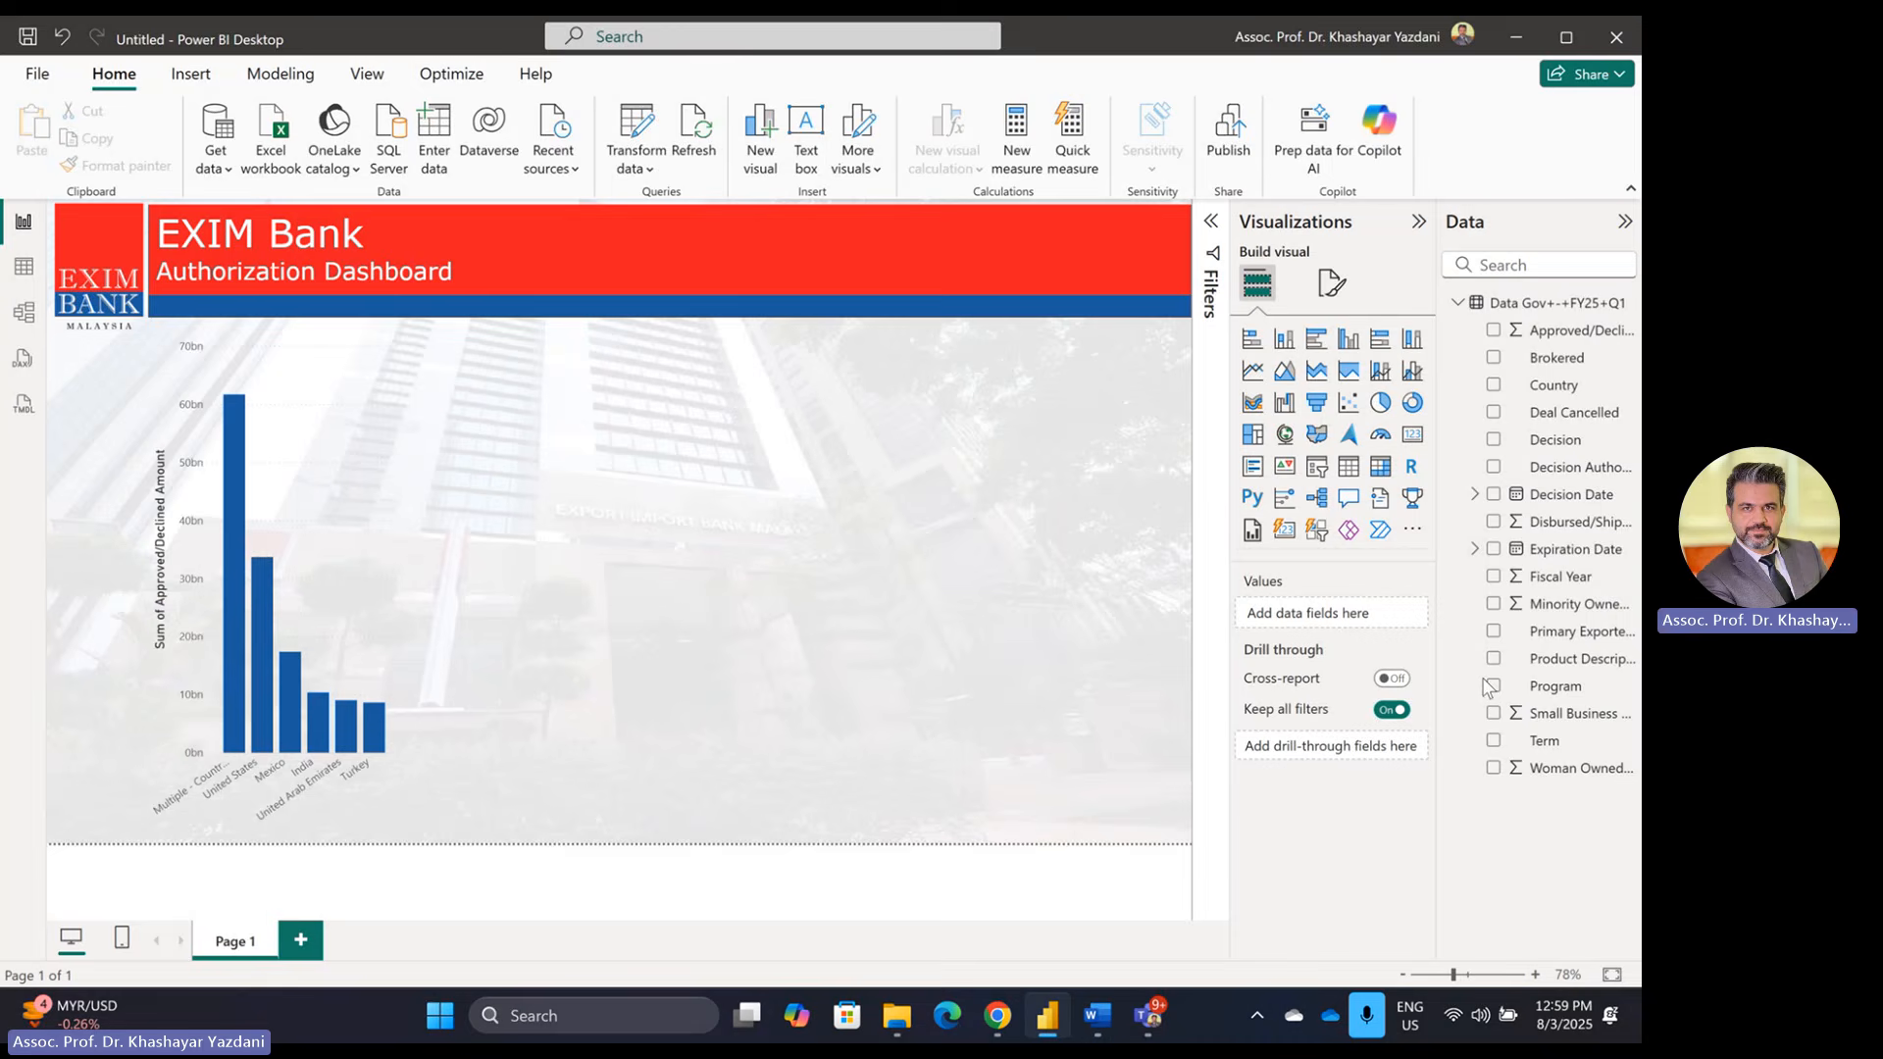
Step: Add a line chart of Sum of Approved/Declined Amount by Fiscal Year
left_click(1253, 371)
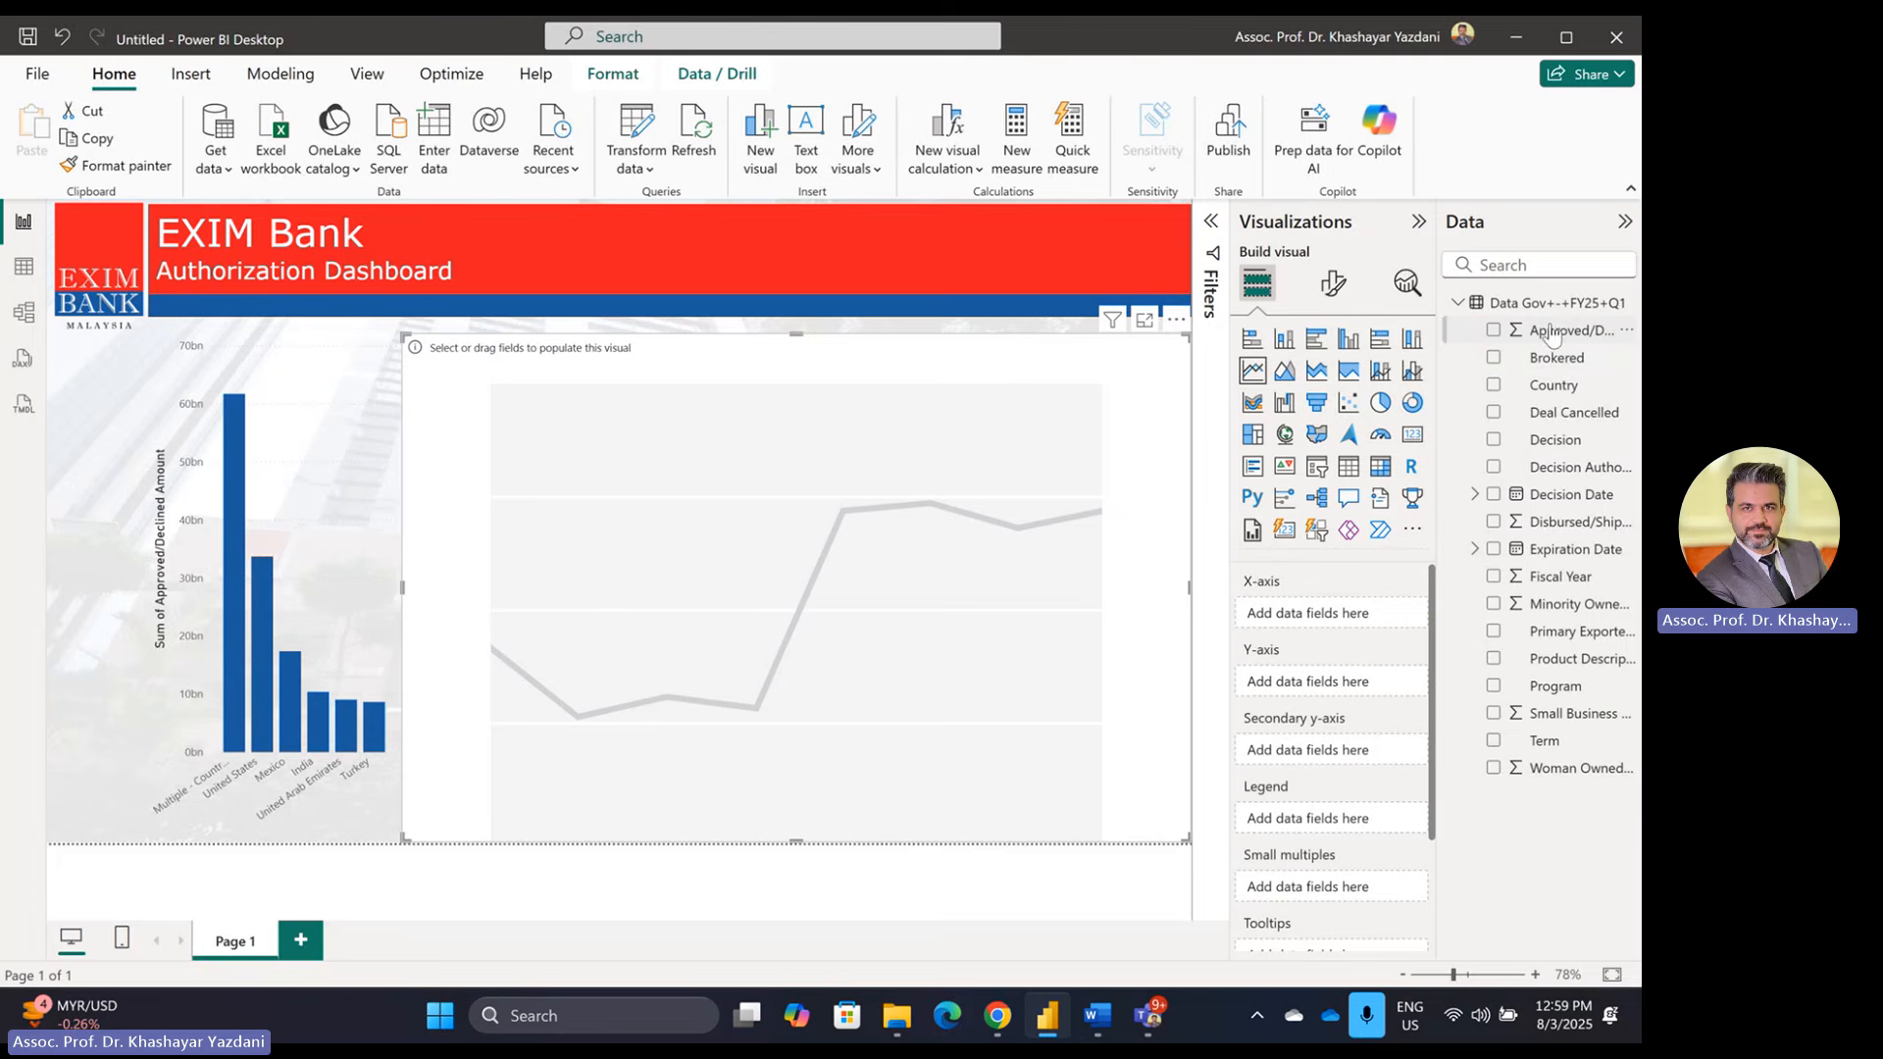
left_click_drag(1569, 331, 1309, 681)
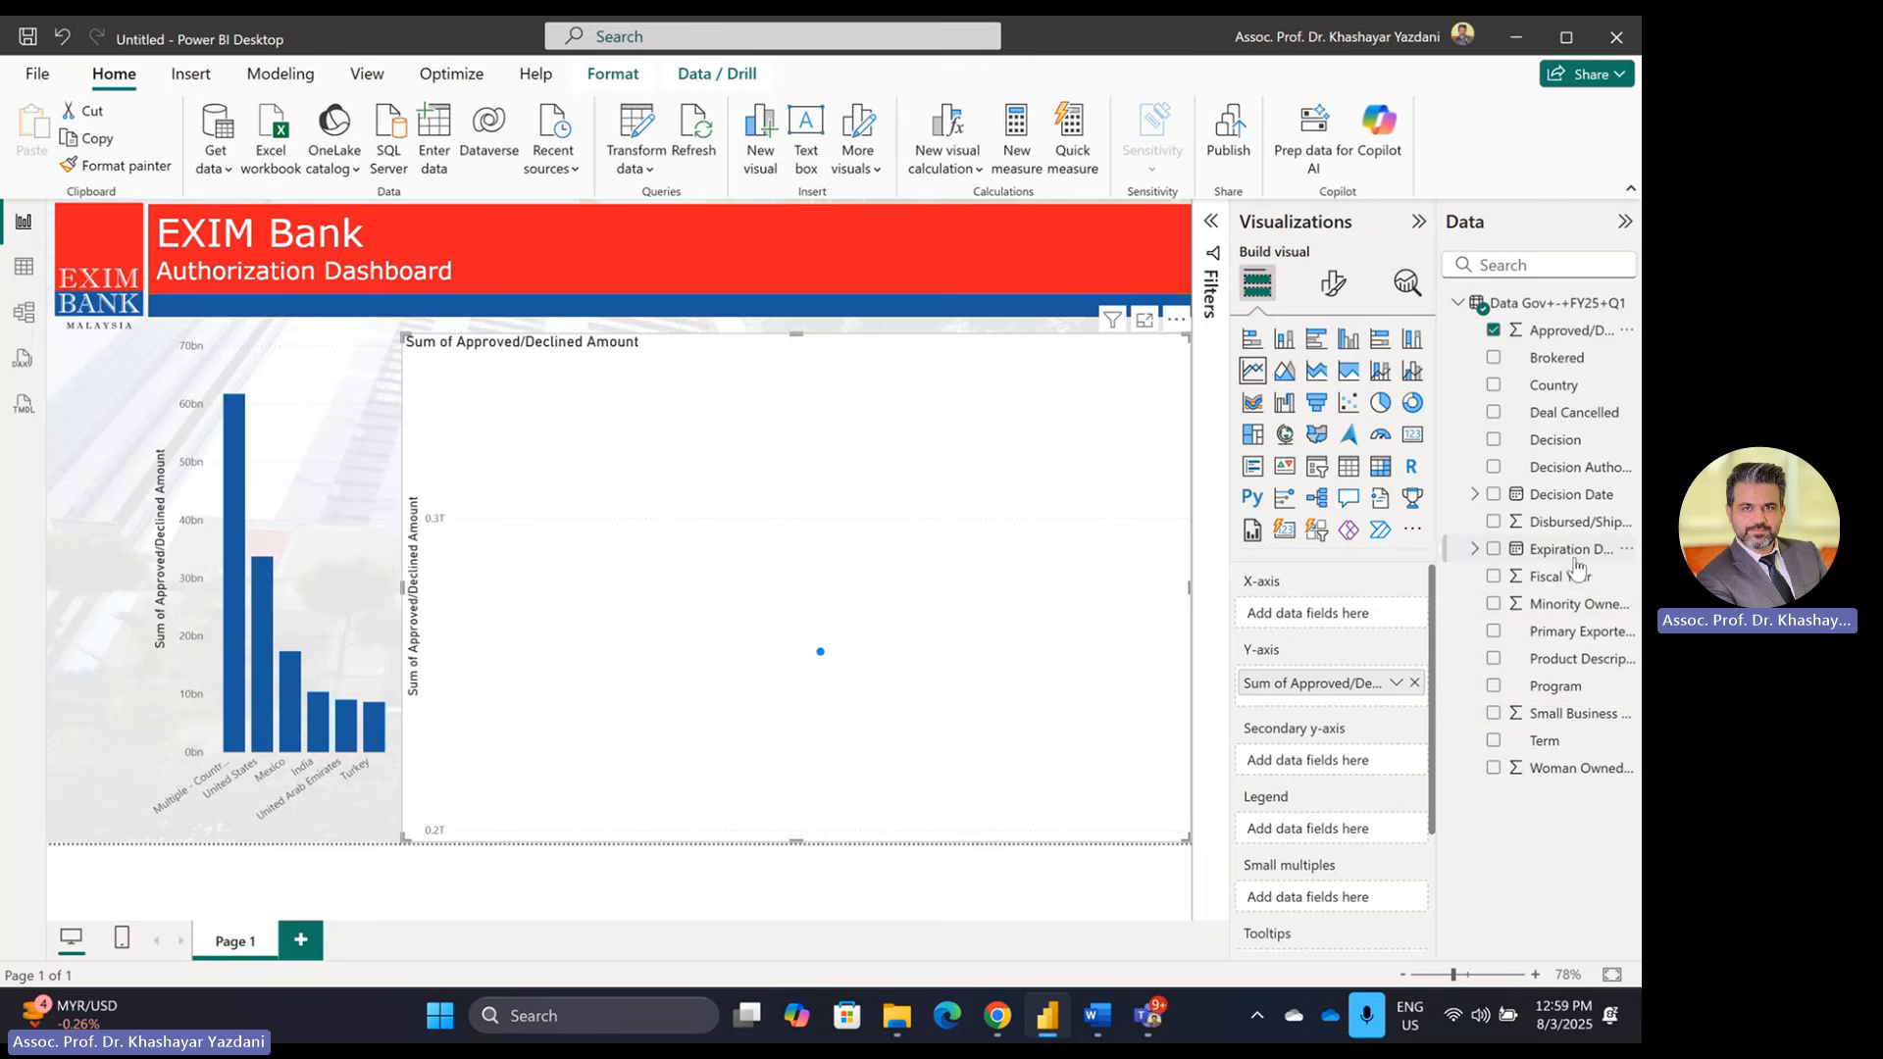
left_click_drag(1570, 579, 1326, 632)
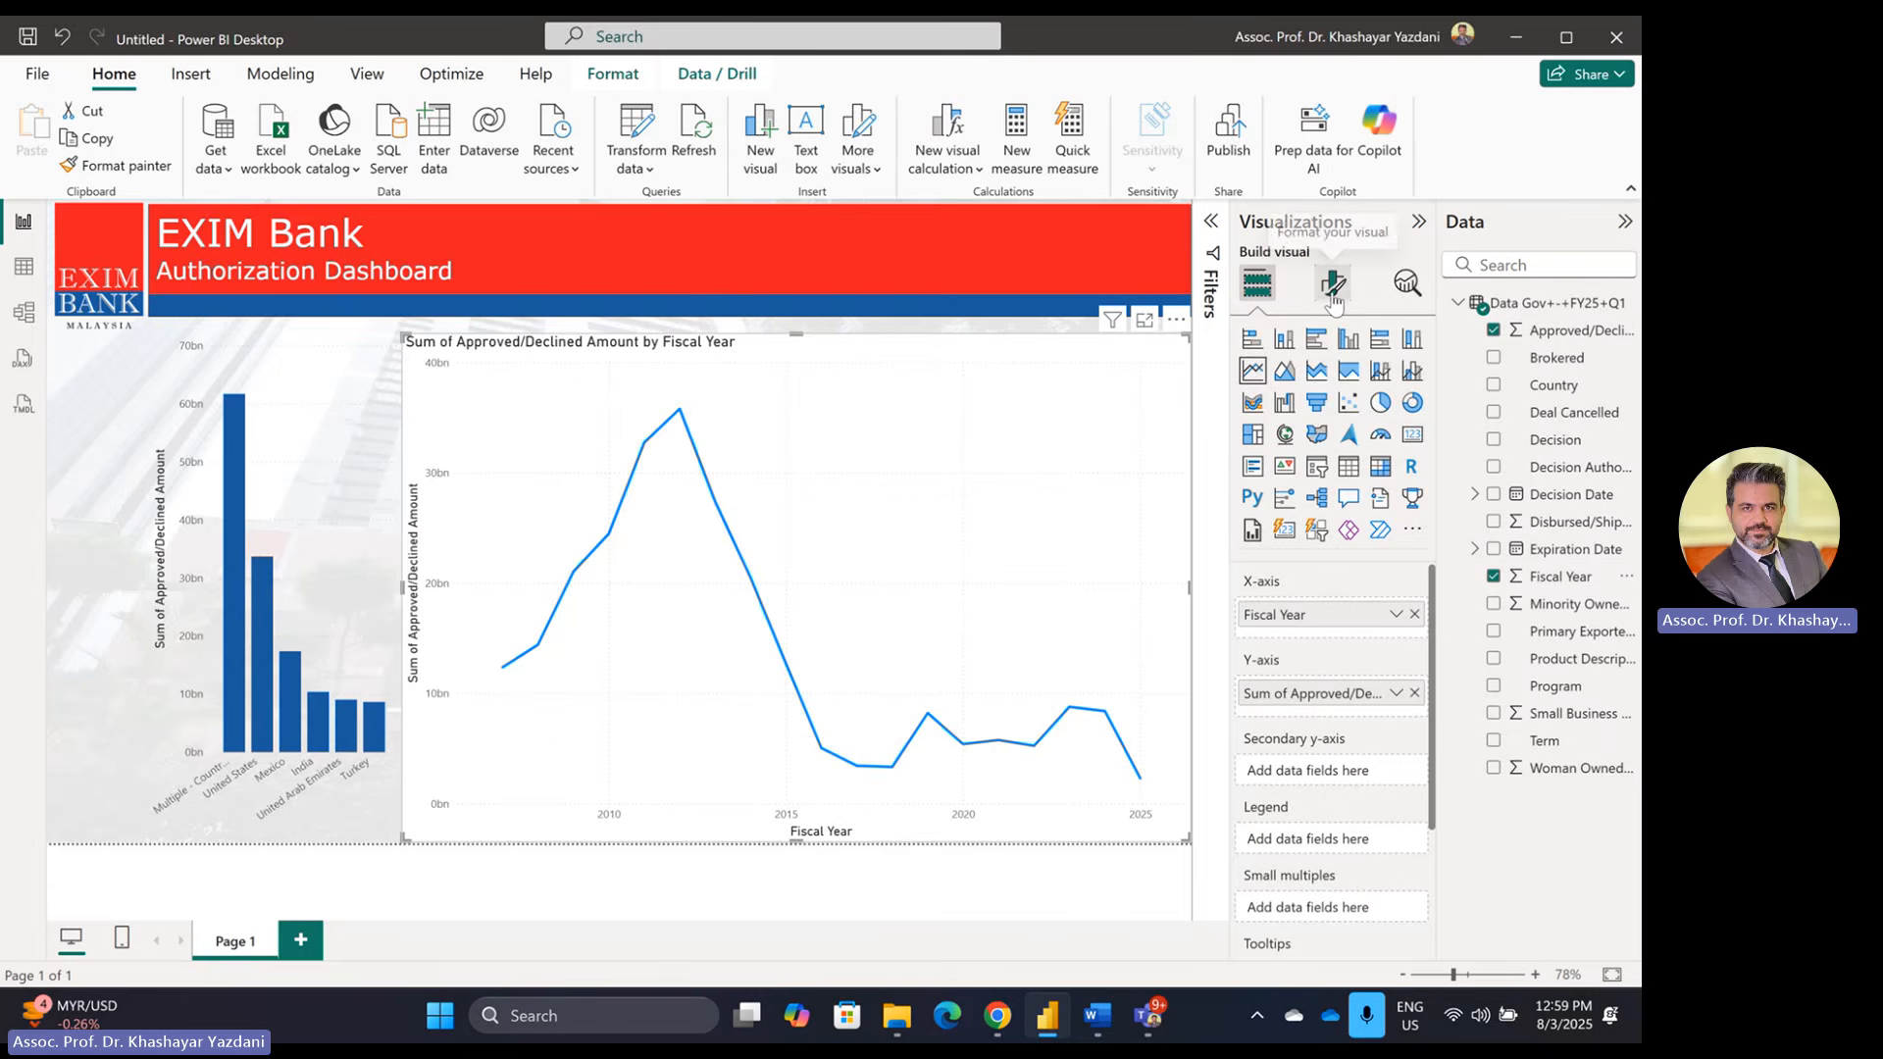
Step: Colour the line chart's line dark blue
left_click(1332, 286)
left_click(1284, 770)
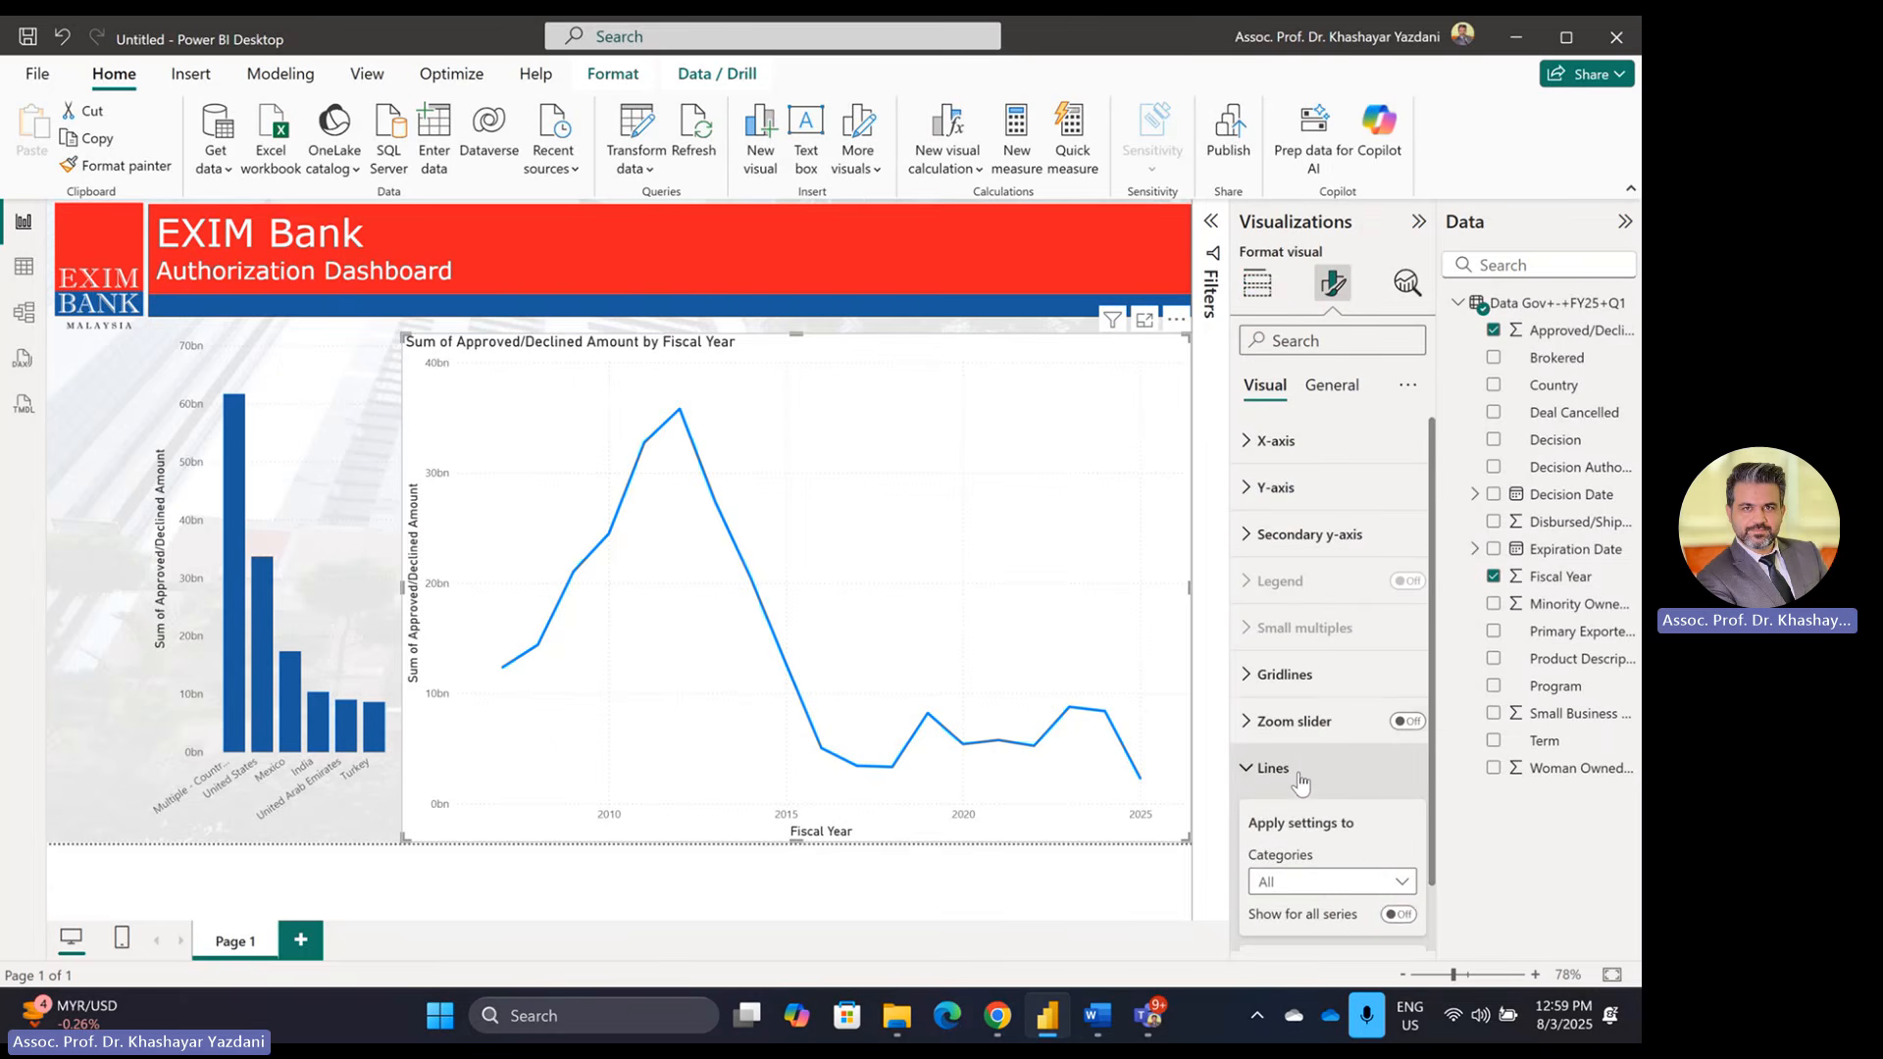
left_click(1290, 767)
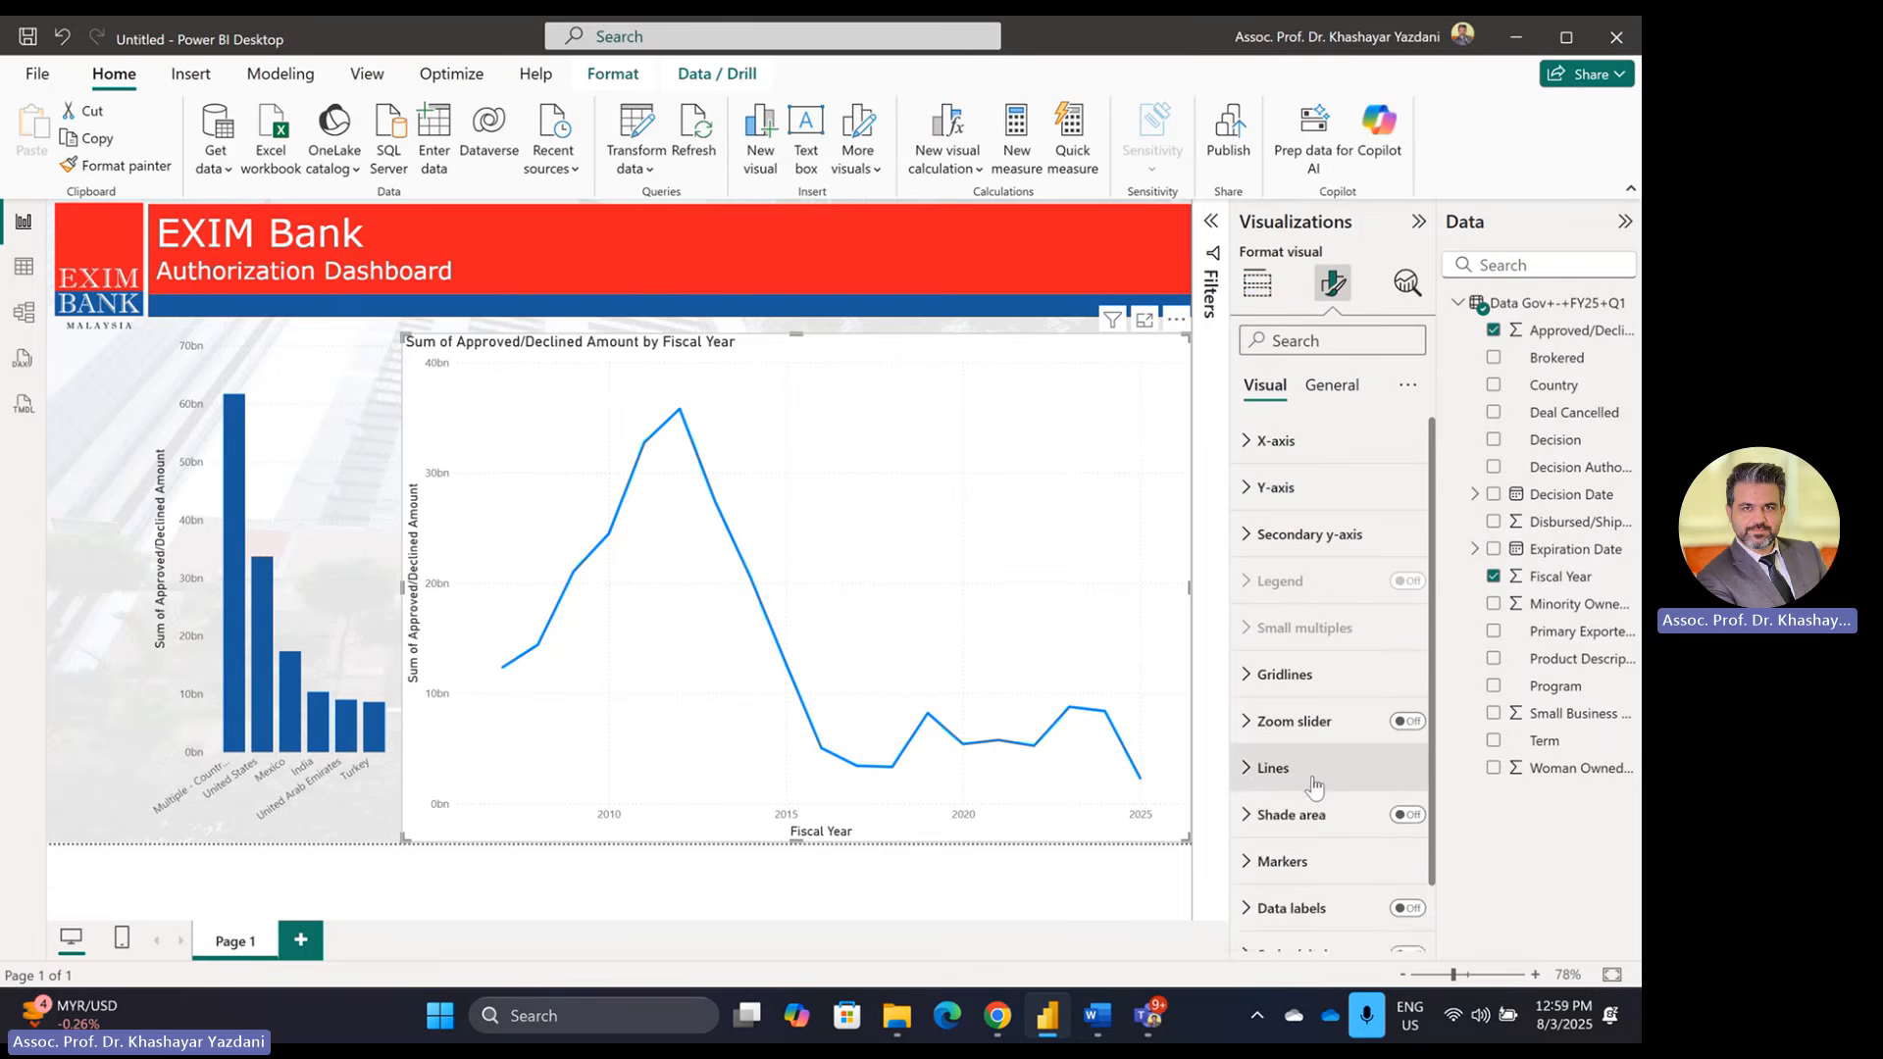
scroll(1309, 755, "down", 1)
left_click(1297, 694)
scroll(1334, 842, "down", 4)
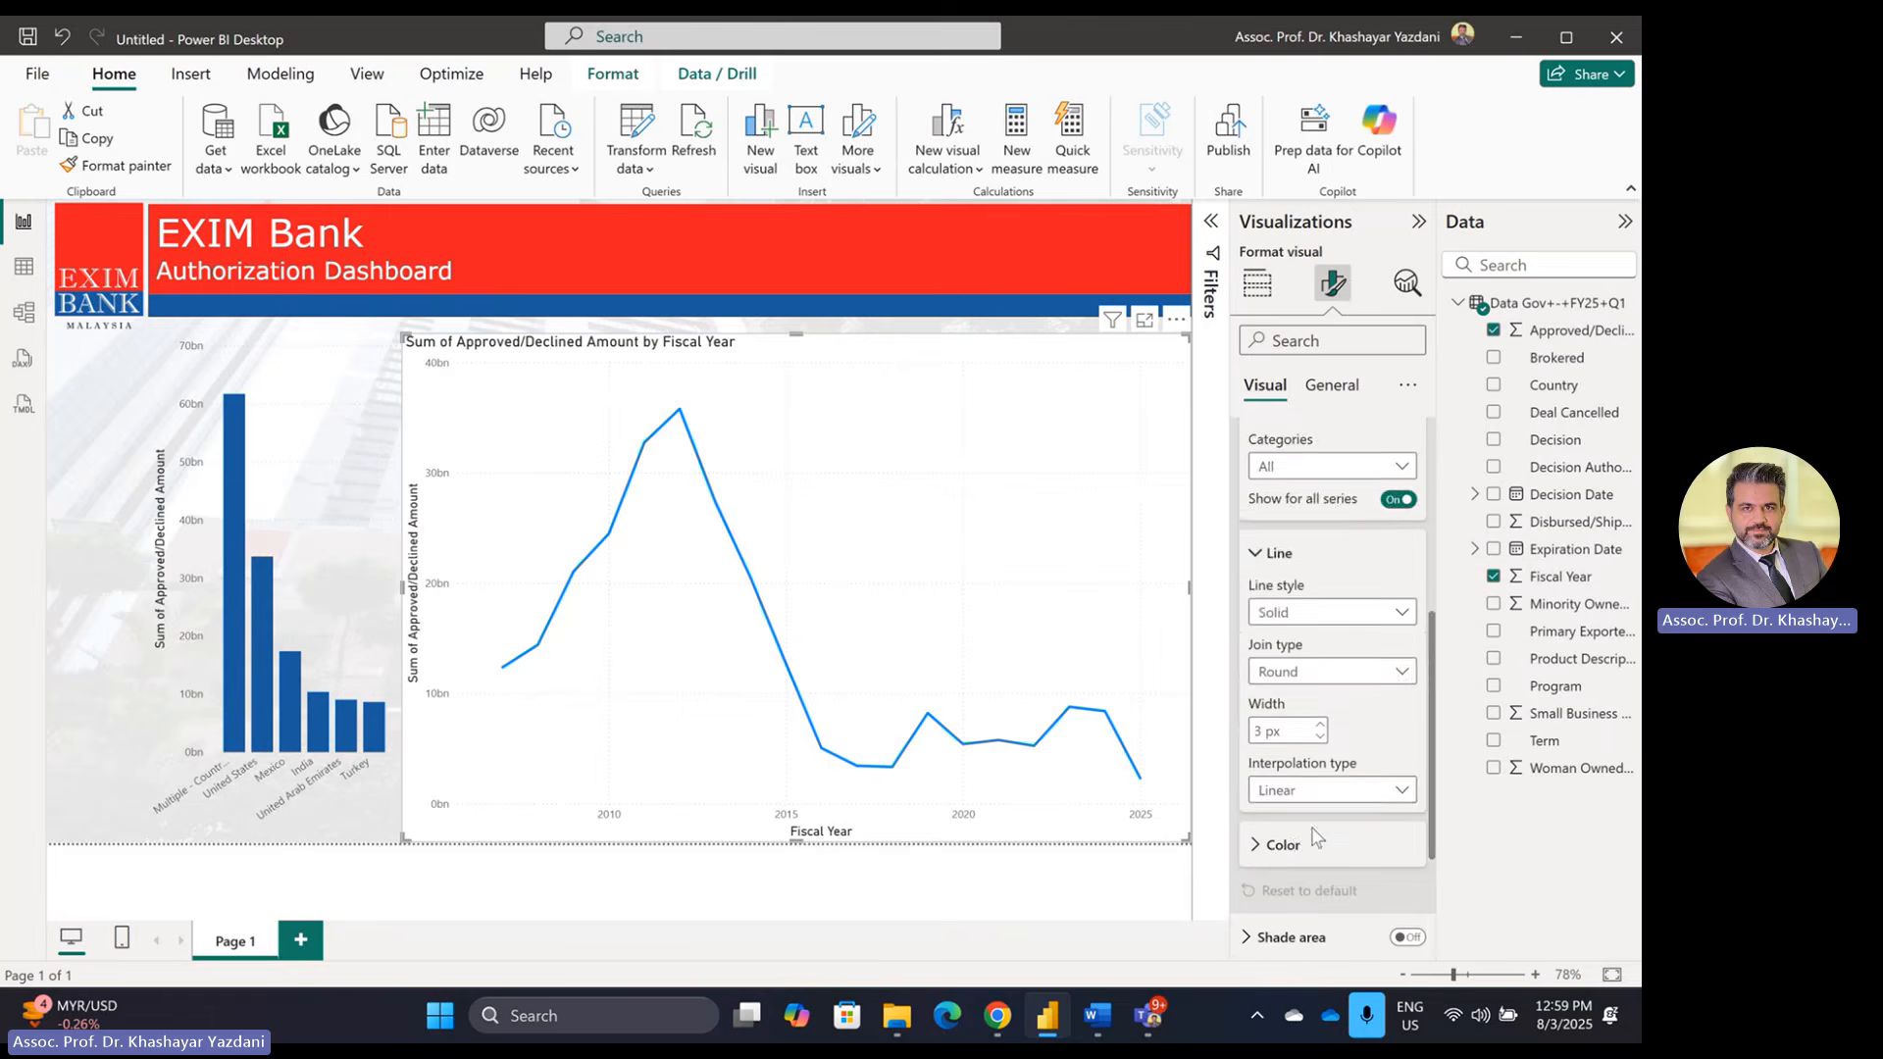
scroll(1317, 779, "down", 3)
left_click(1300, 659)
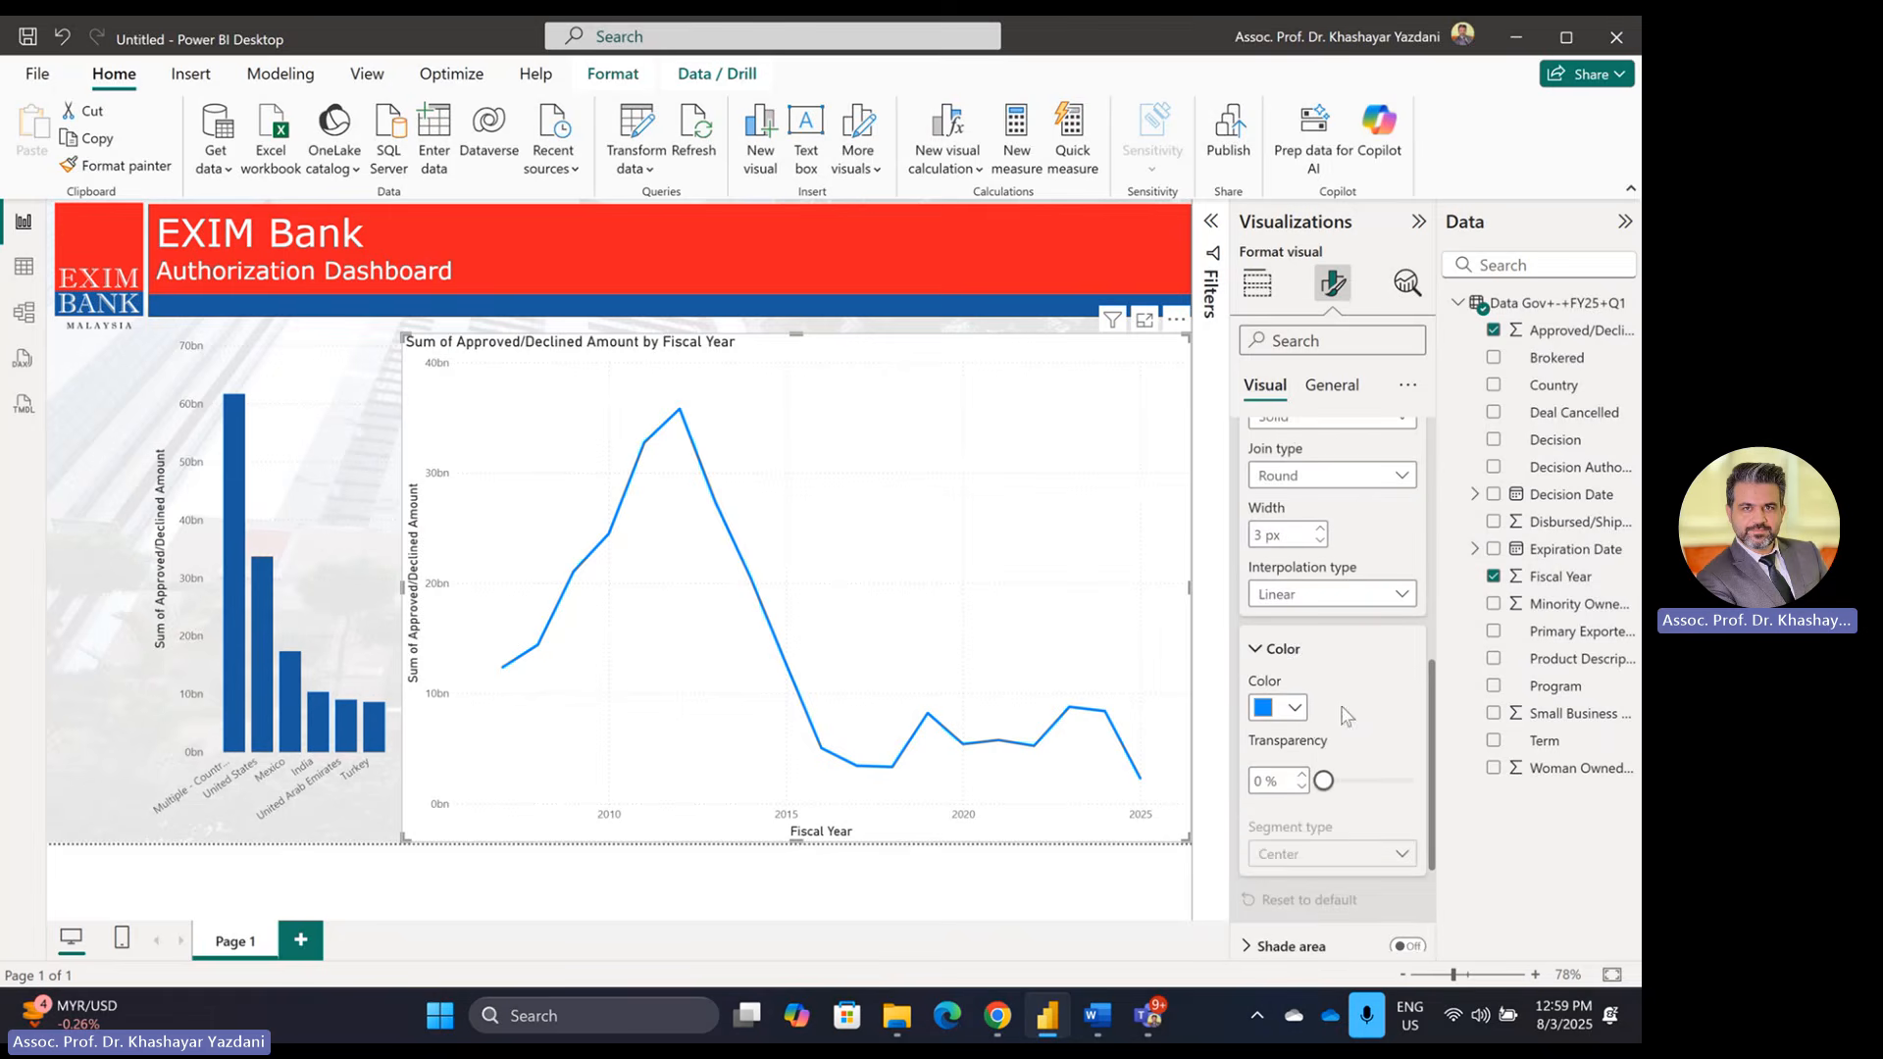
left_click(1292, 708)
left_click(1281, 620)
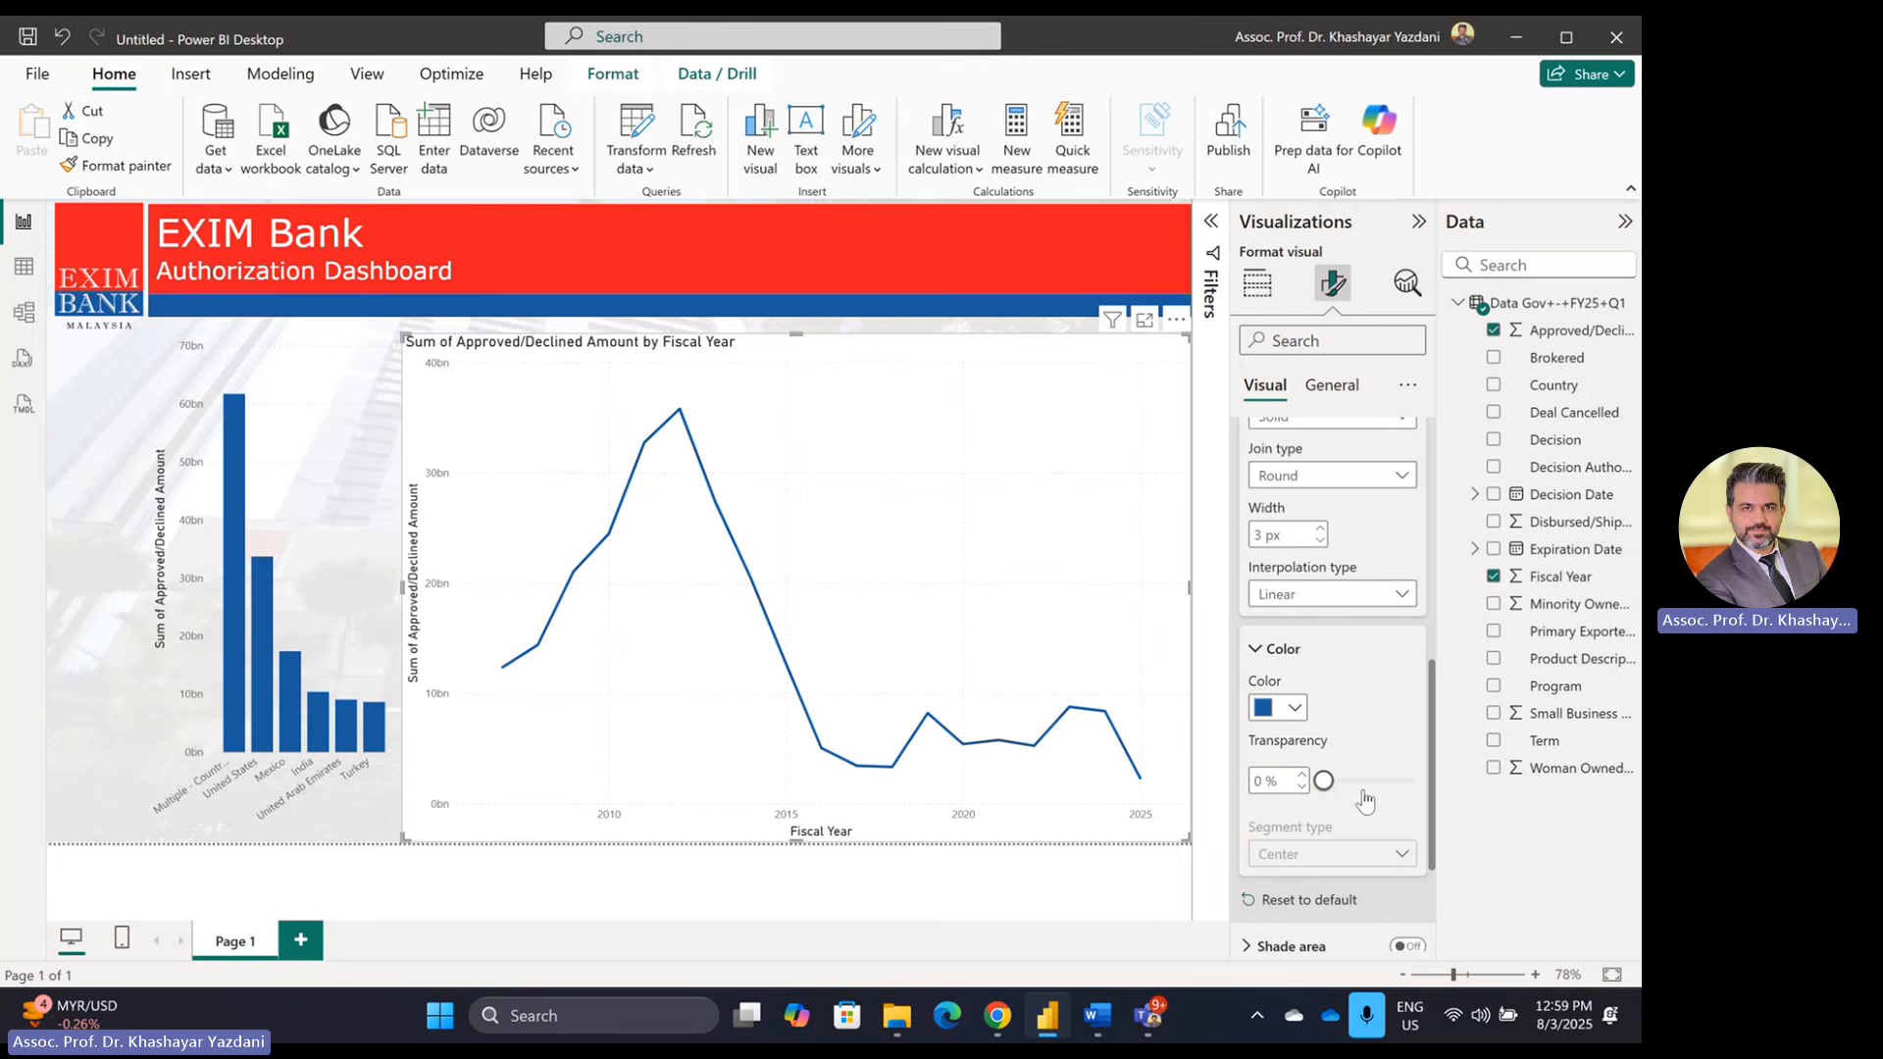
Step: Remove the line chart's title and Fiscal Year axis title, and make its background transparent
left_click(1331, 385)
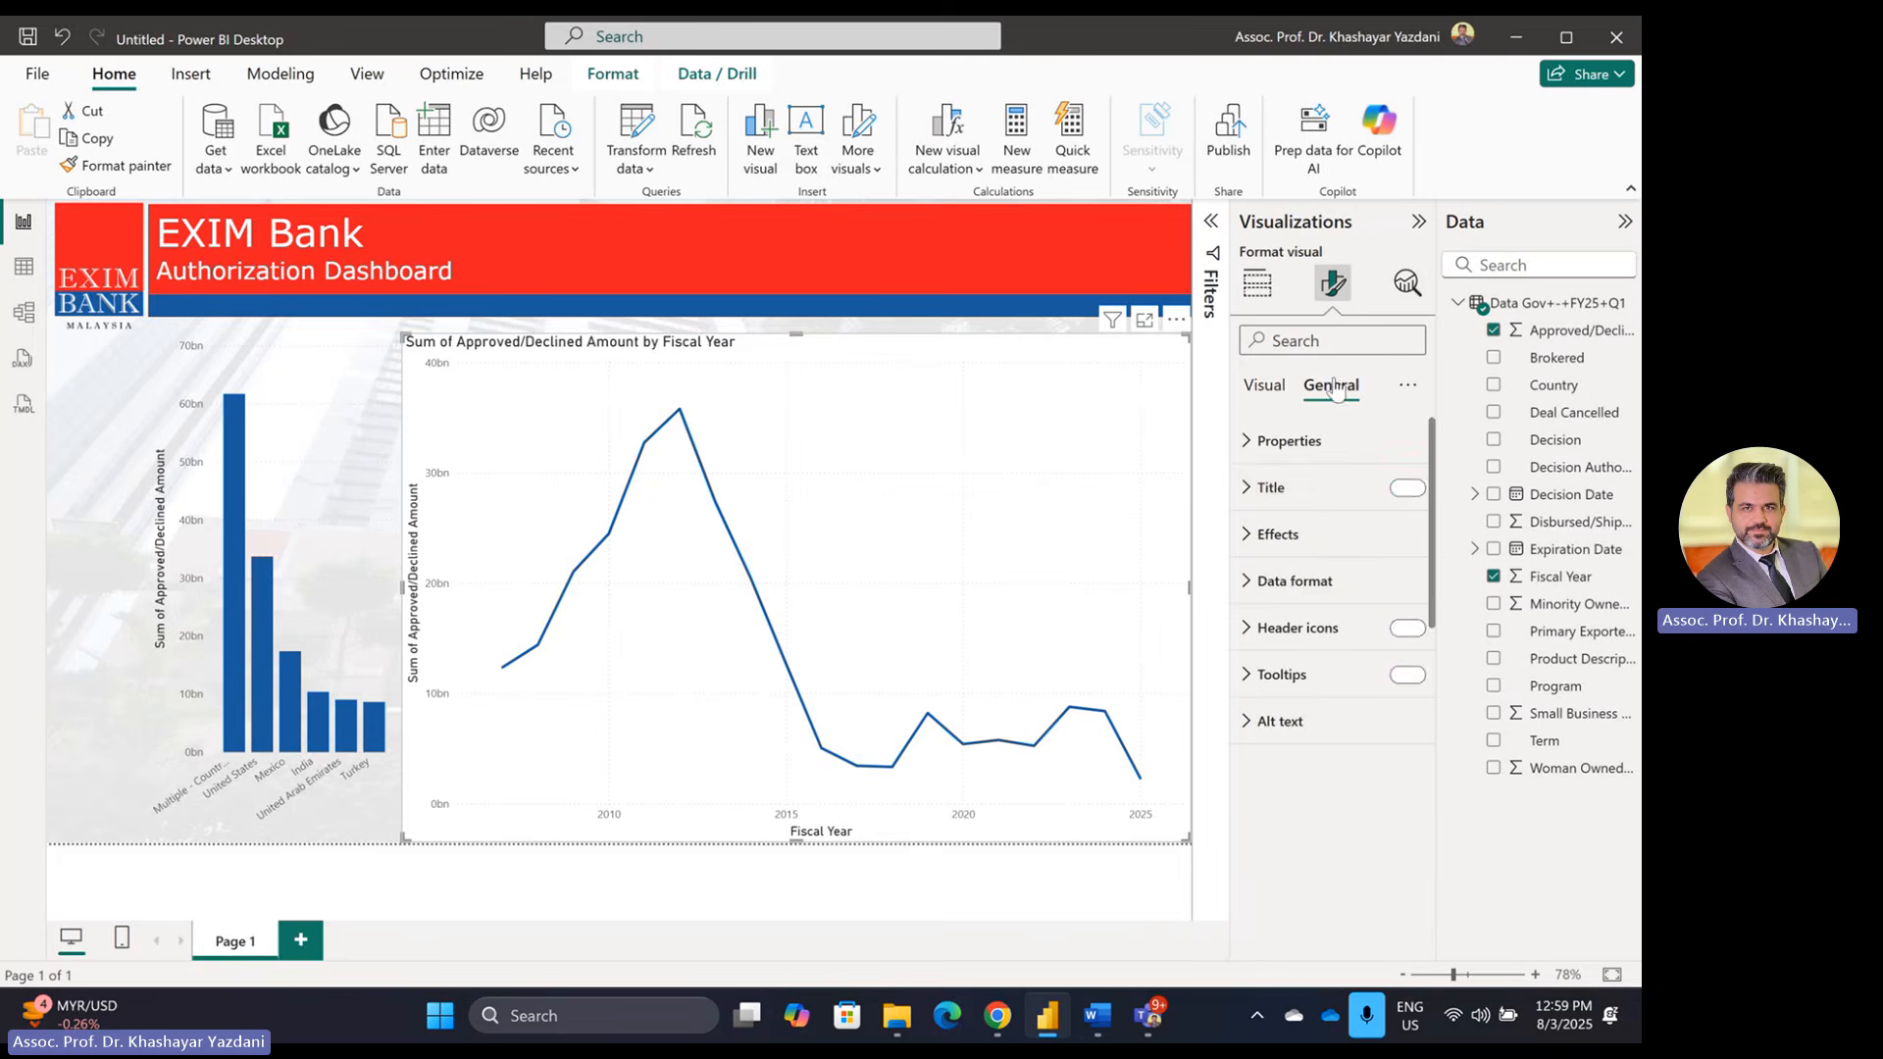
left_click(1408, 488)
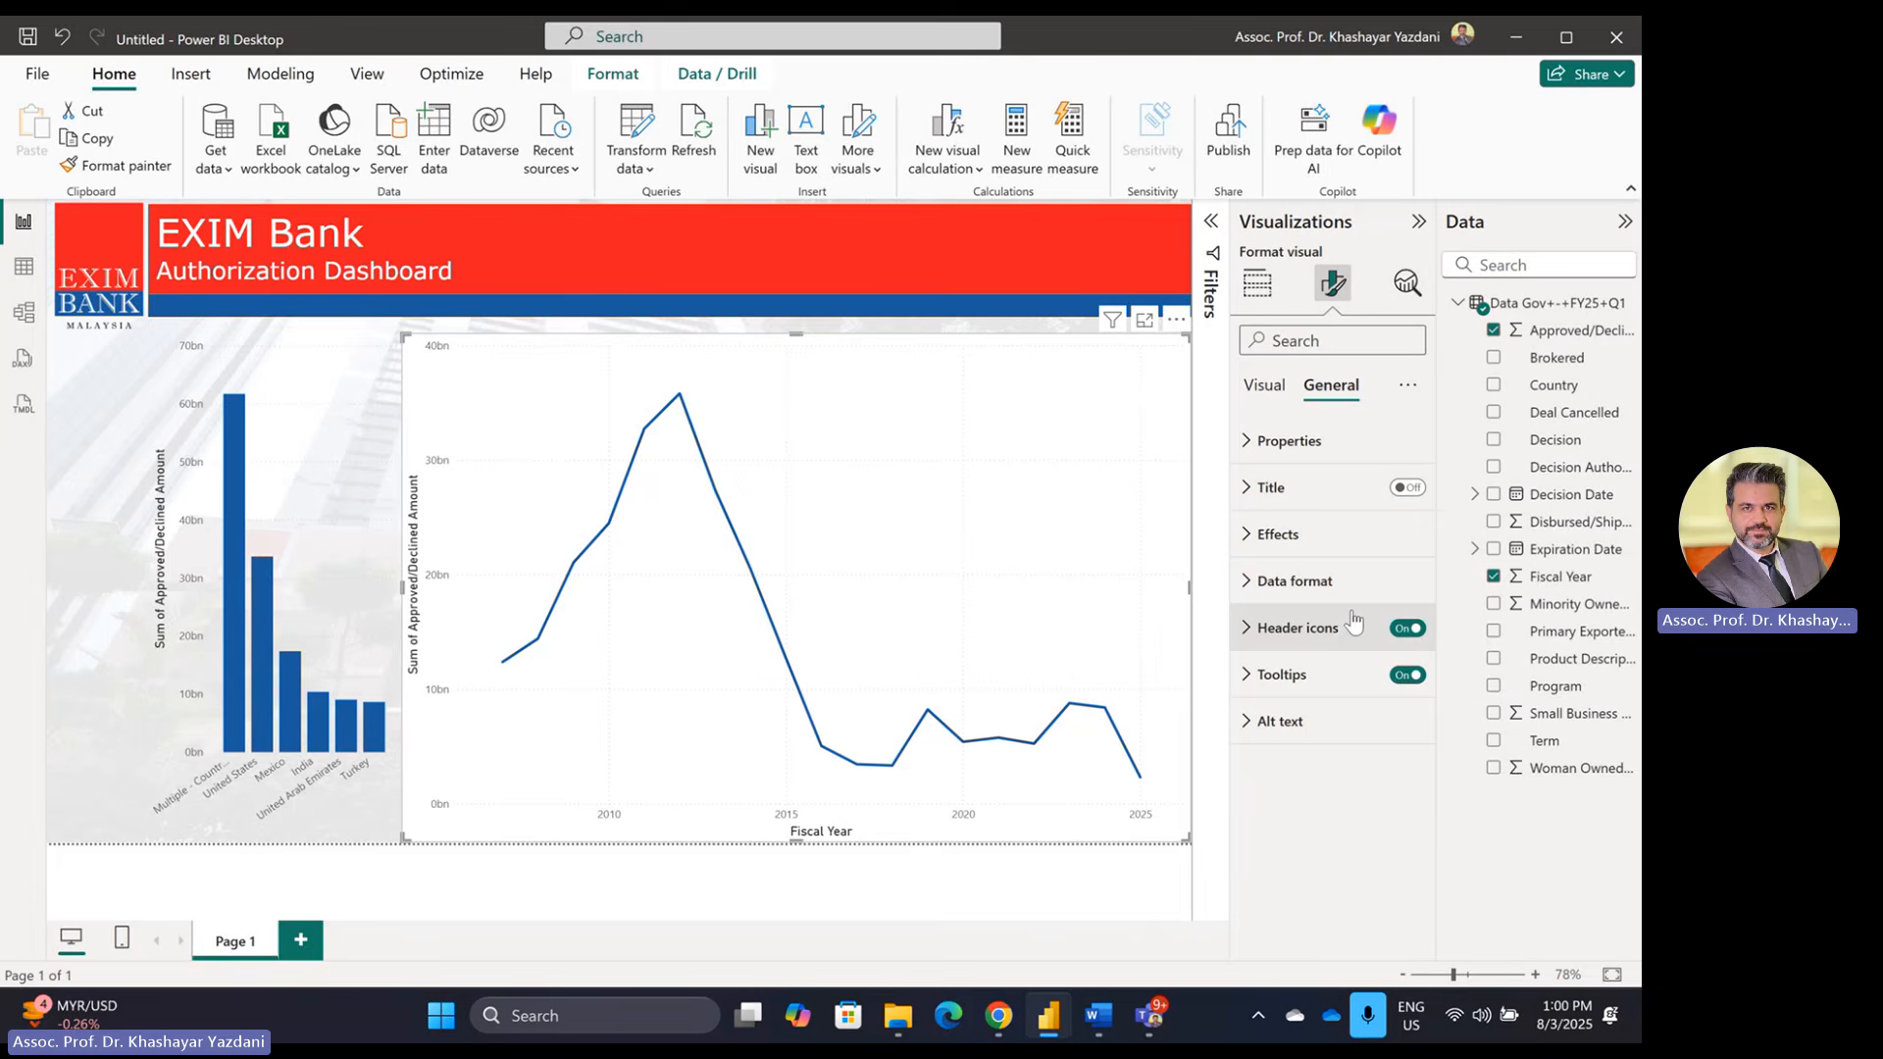
left_click(1264, 386)
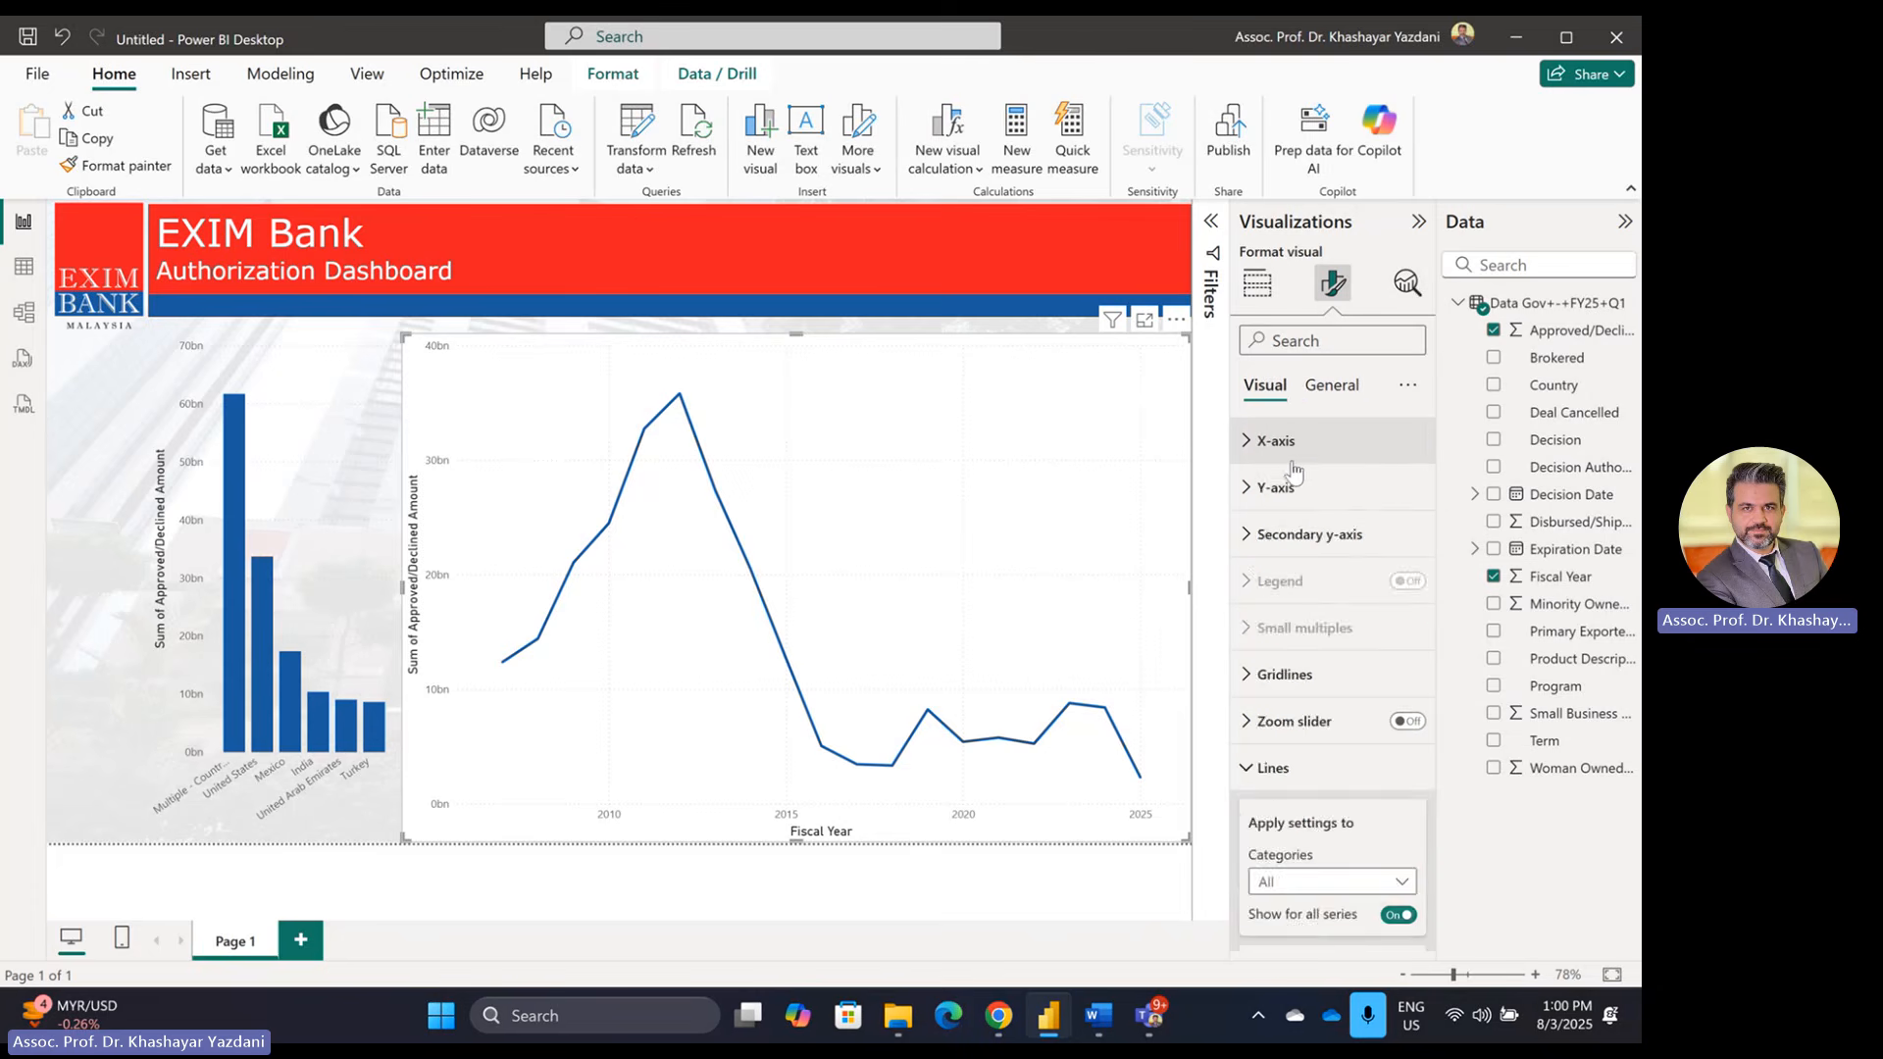
left_click(1289, 453)
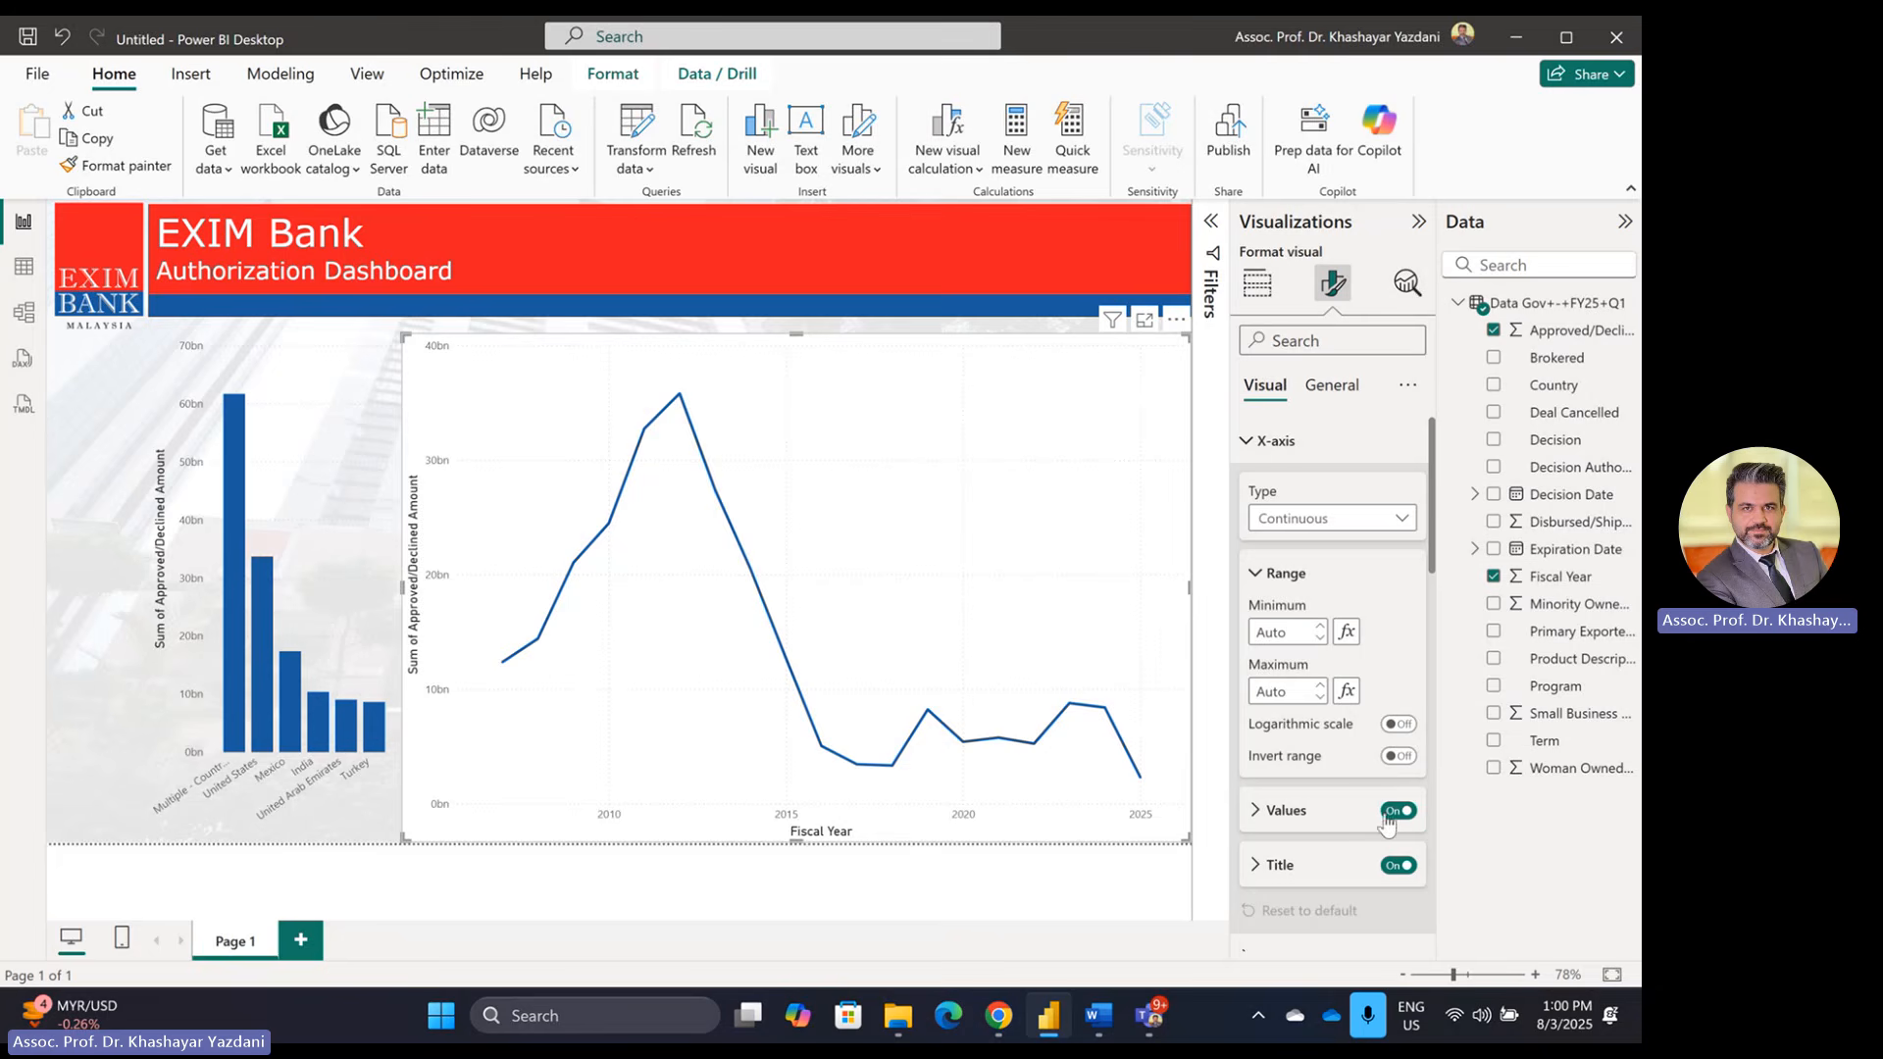
left_click(1398, 865)
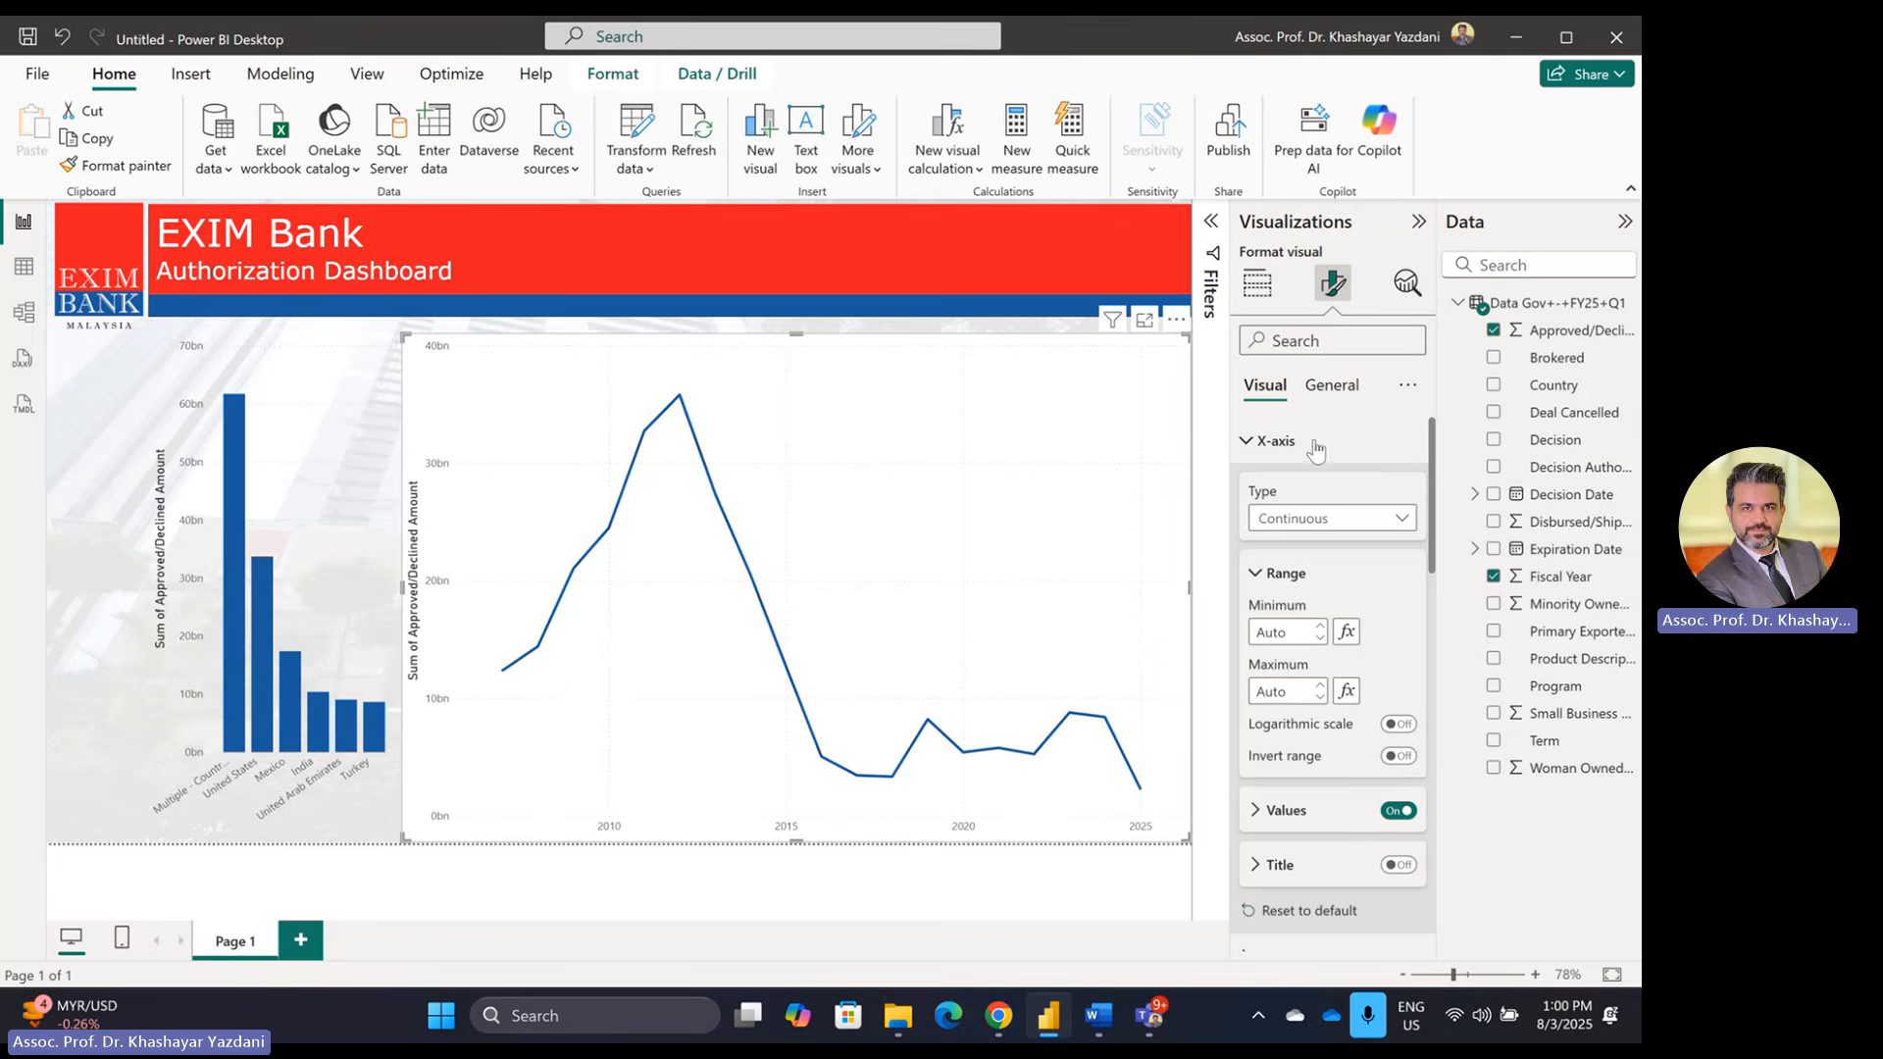
left_click(1331, 385)
left_click(1277, 533)
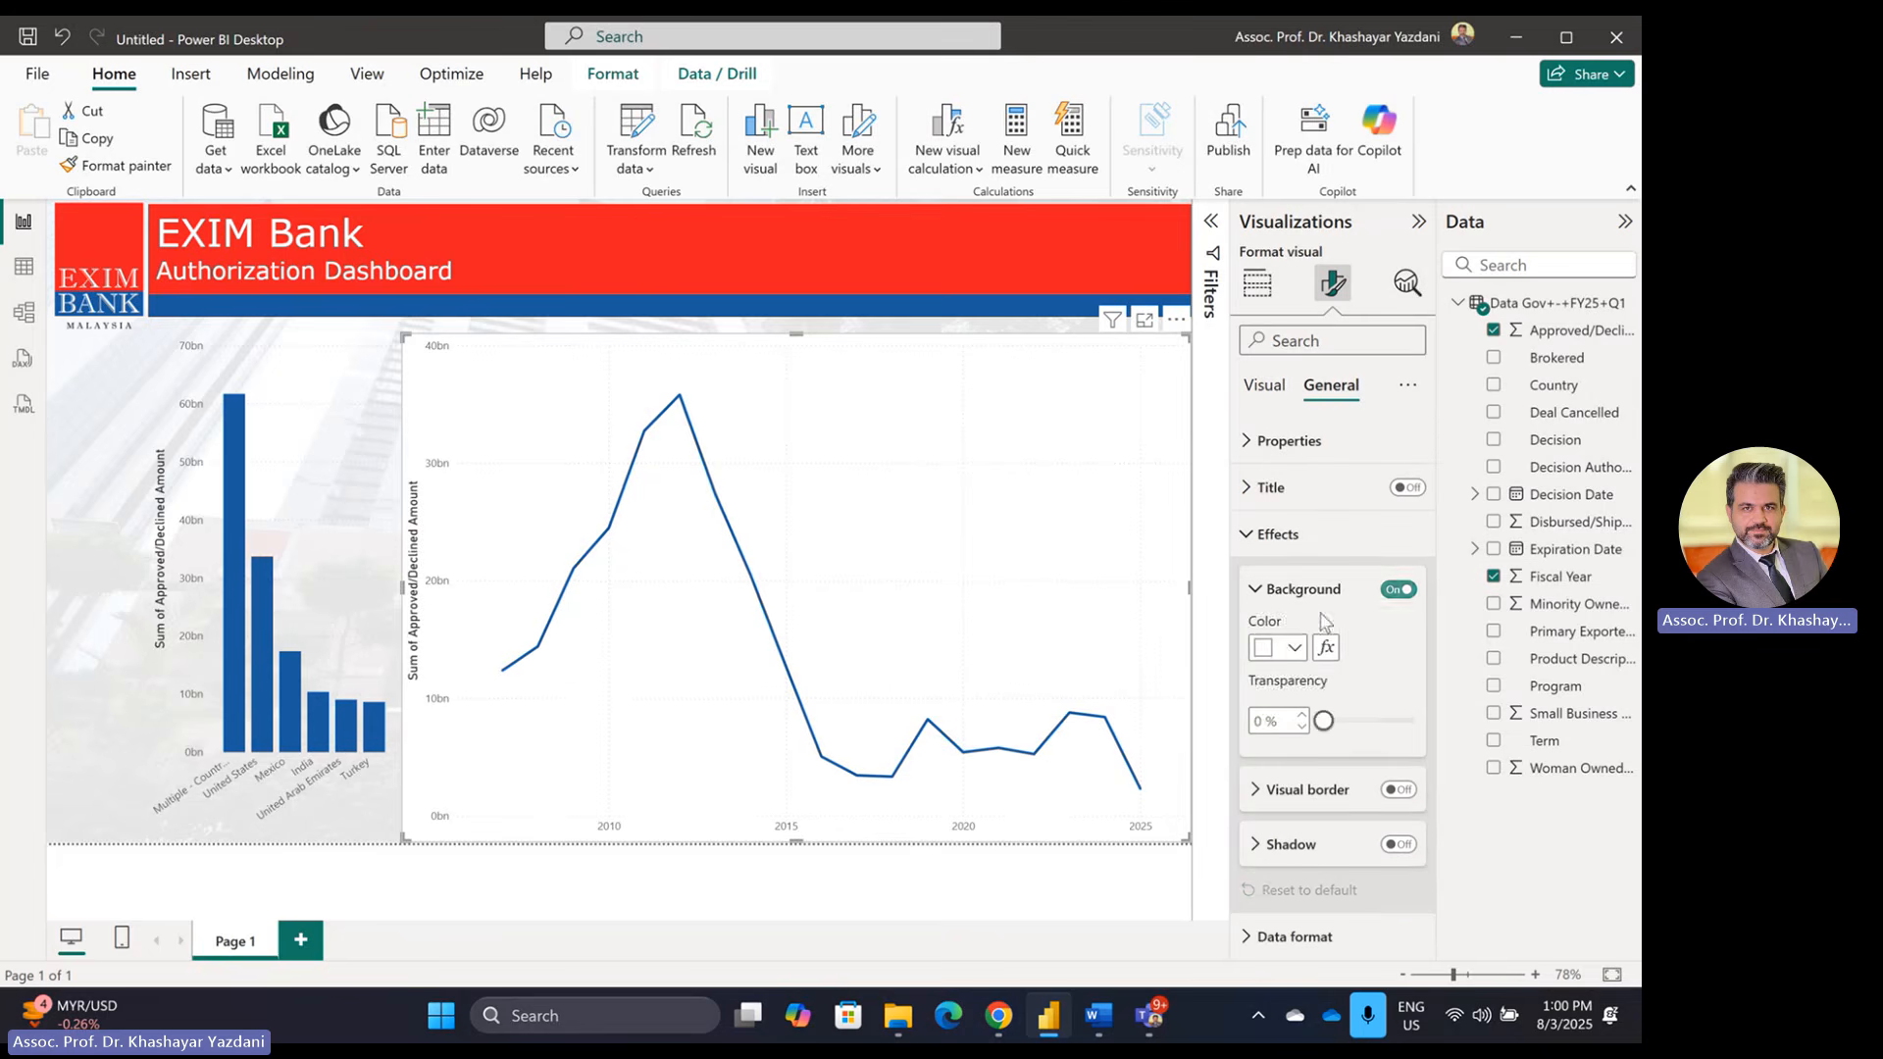
left_click(1398, 589)
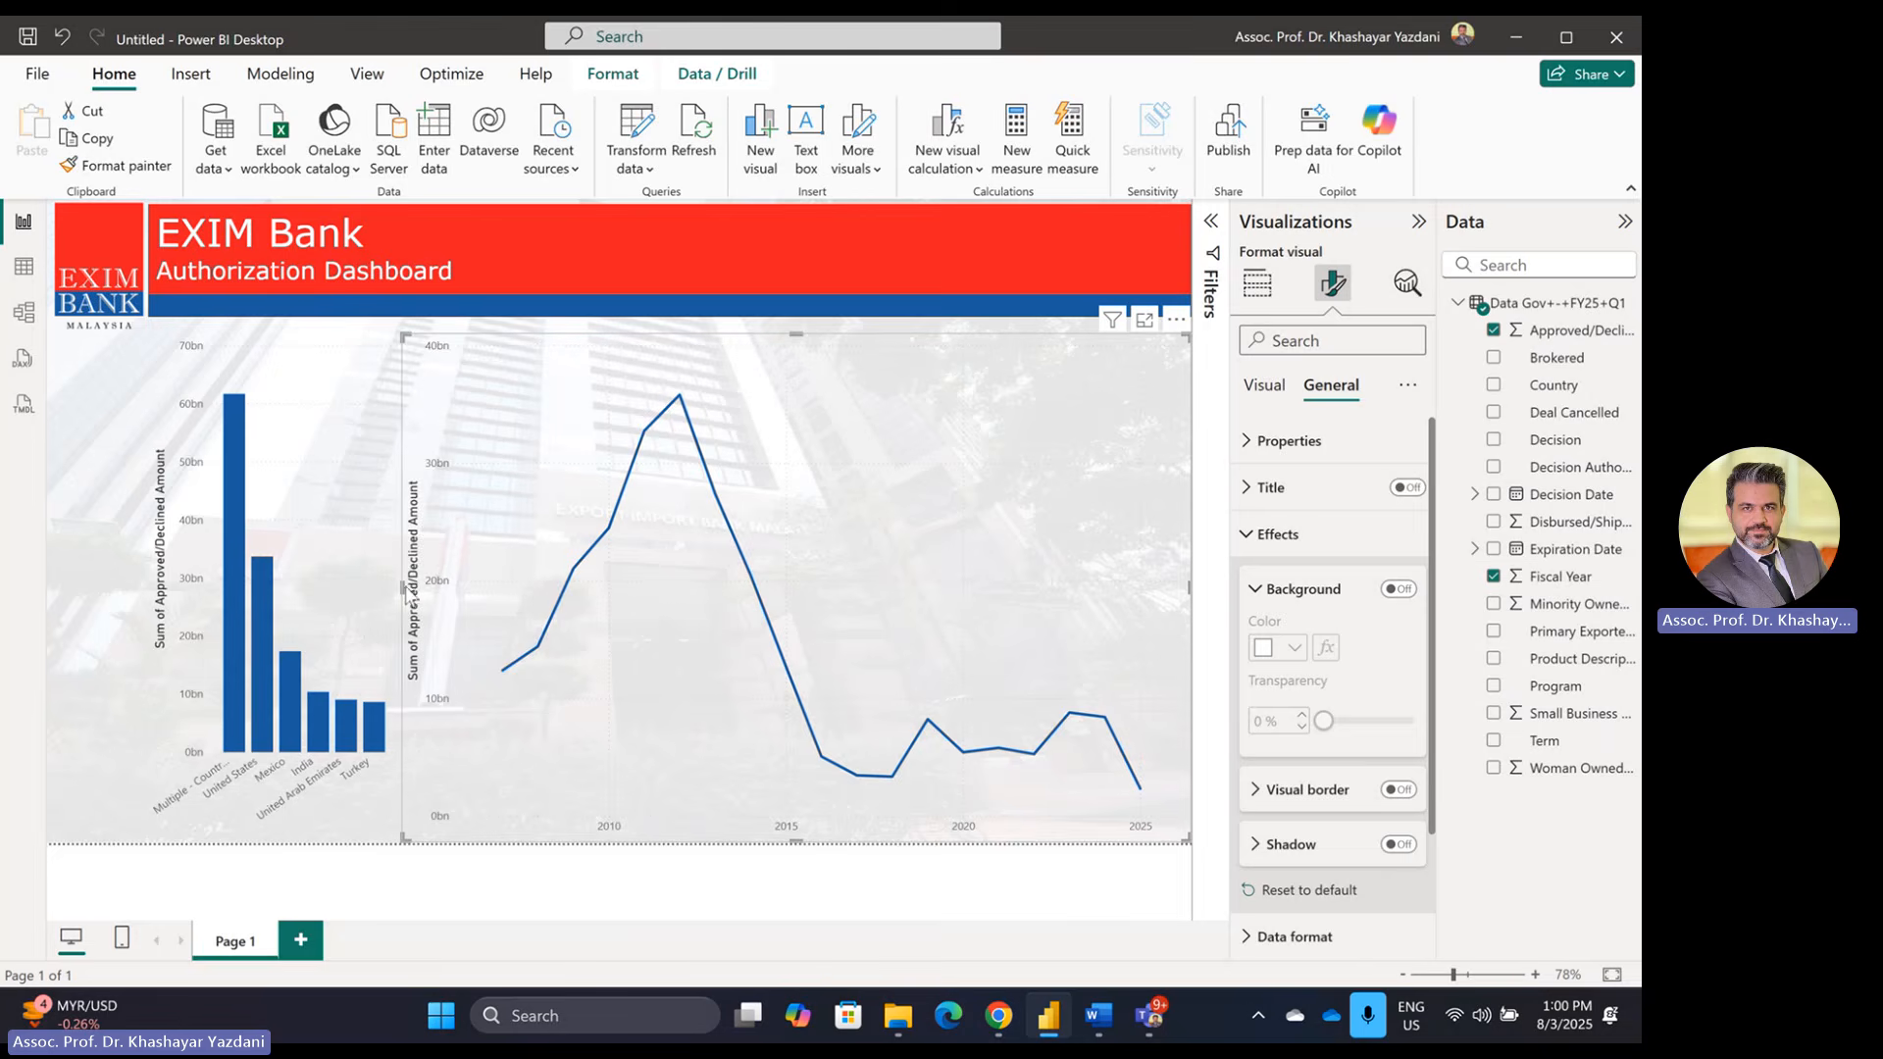
Step: Resize the line chart into a short, wide strip at the top right
left_click_drag(399, 586, 424, 585)
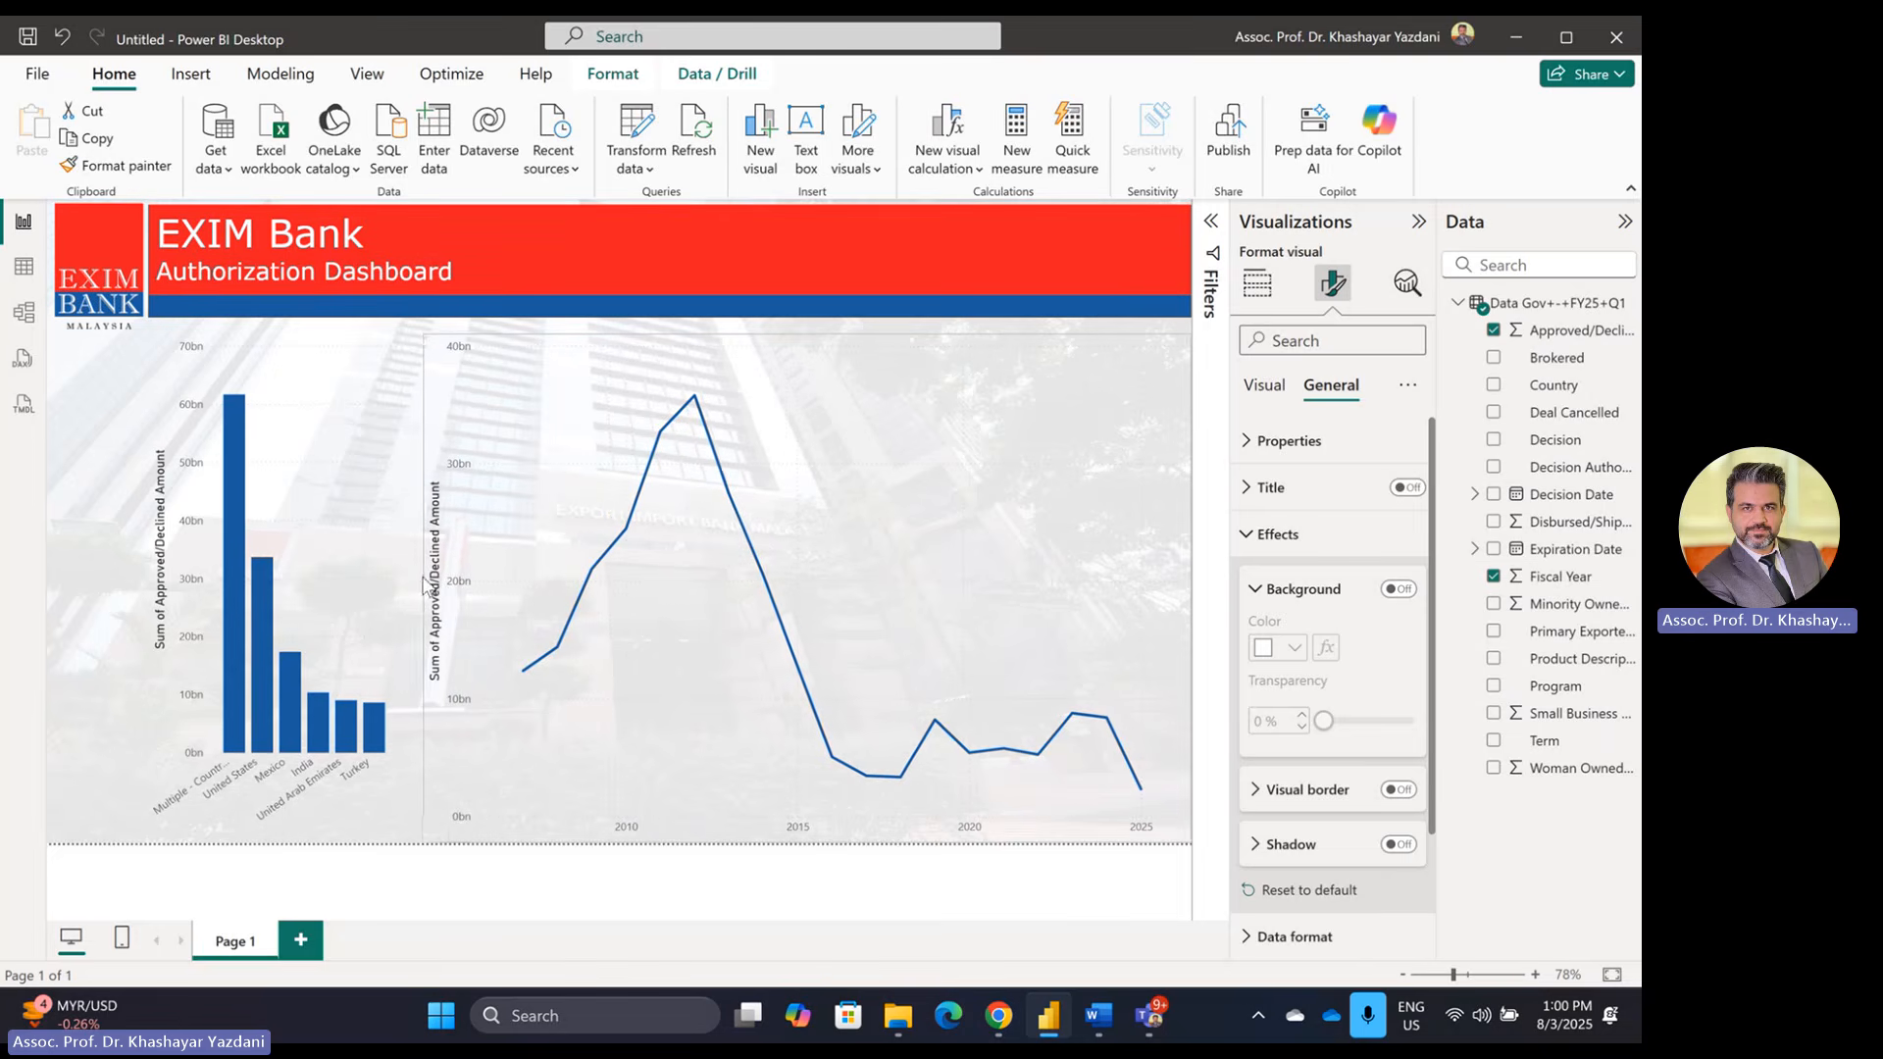
left_click_drag(806, 840, 810, 495)
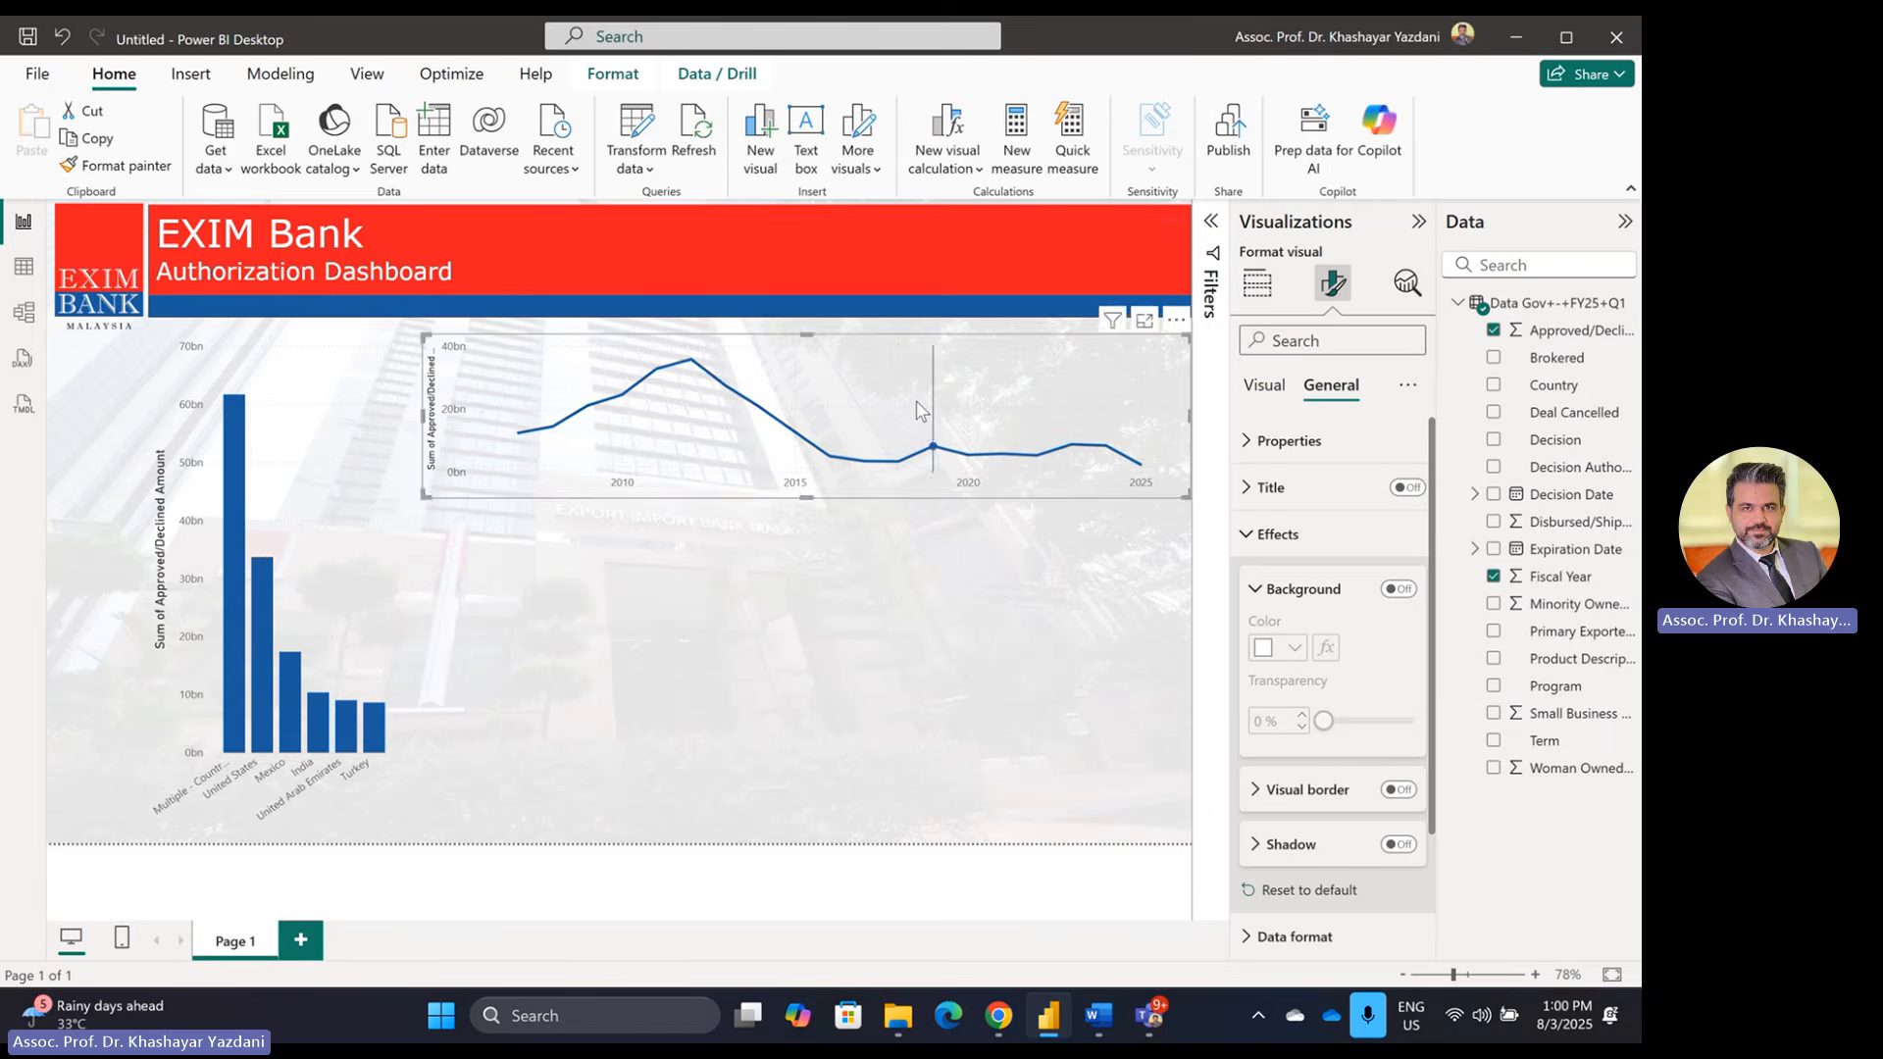
left_click_drag(915, 402, 922, 396)
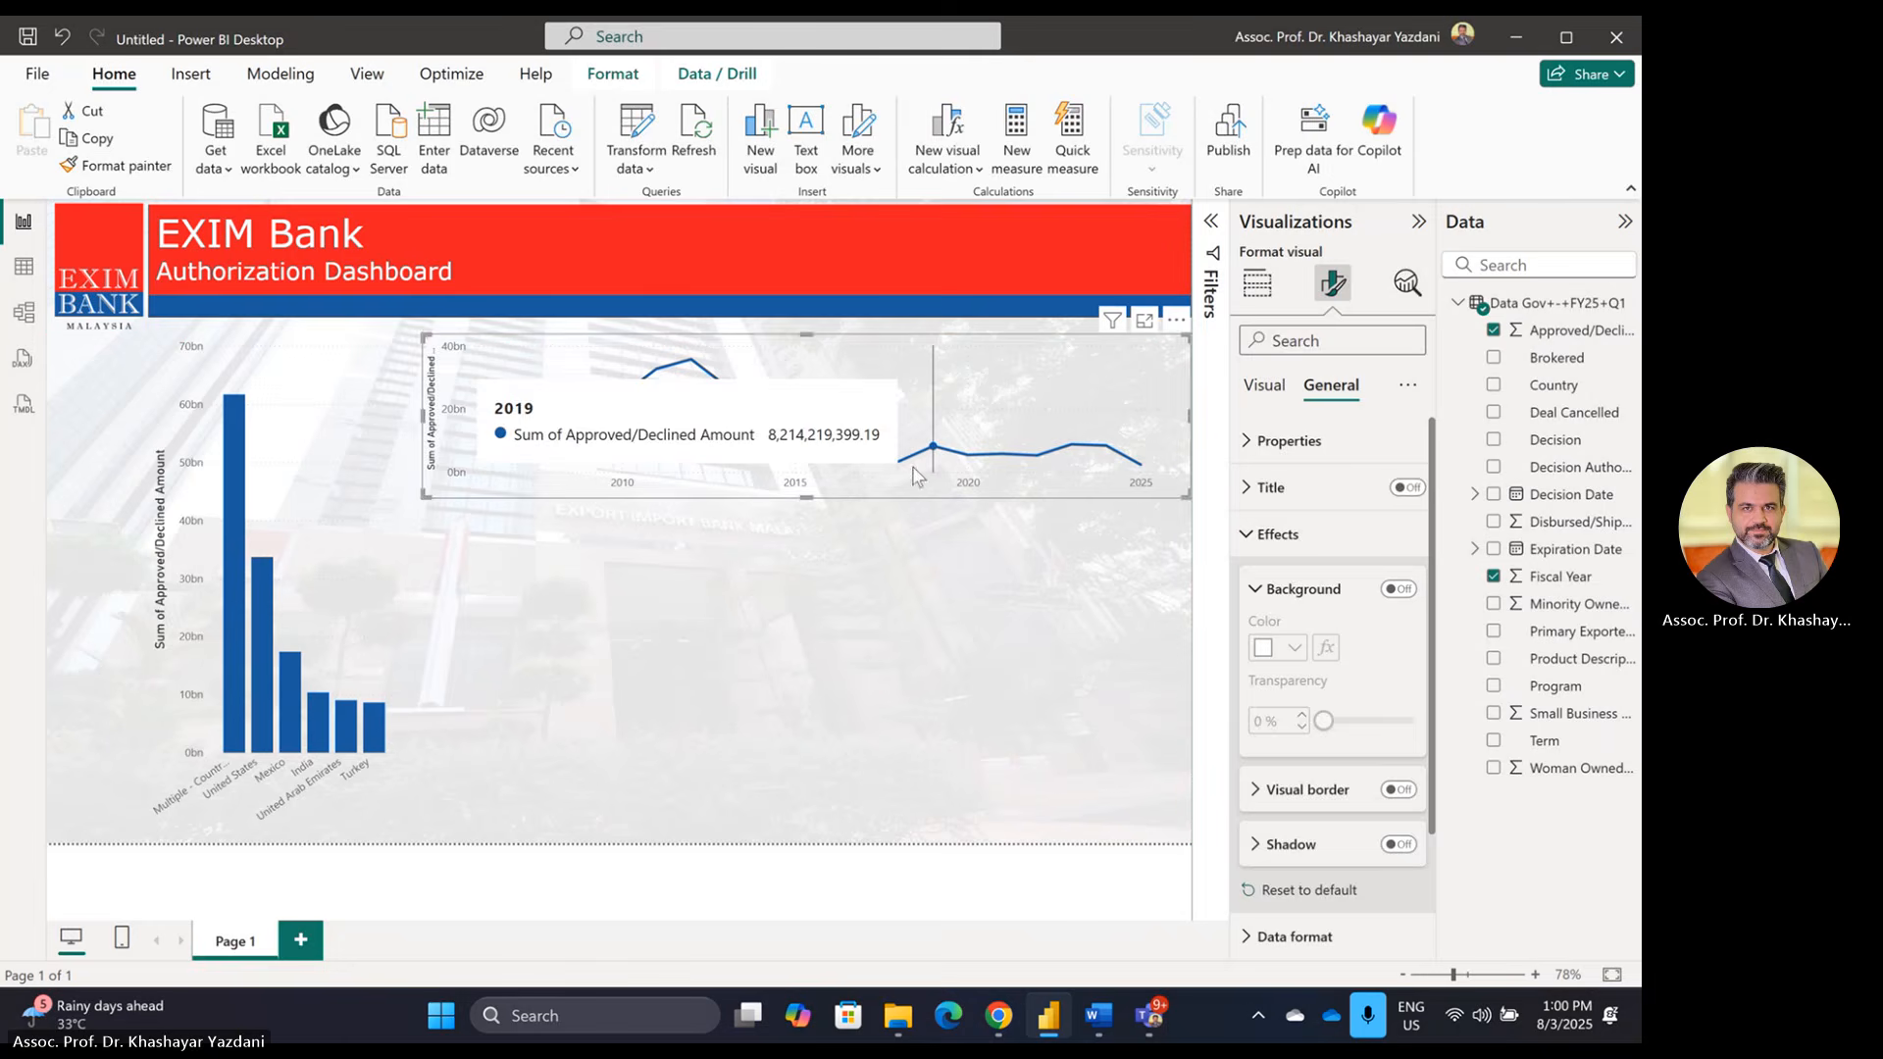
left_click(1044, 668)
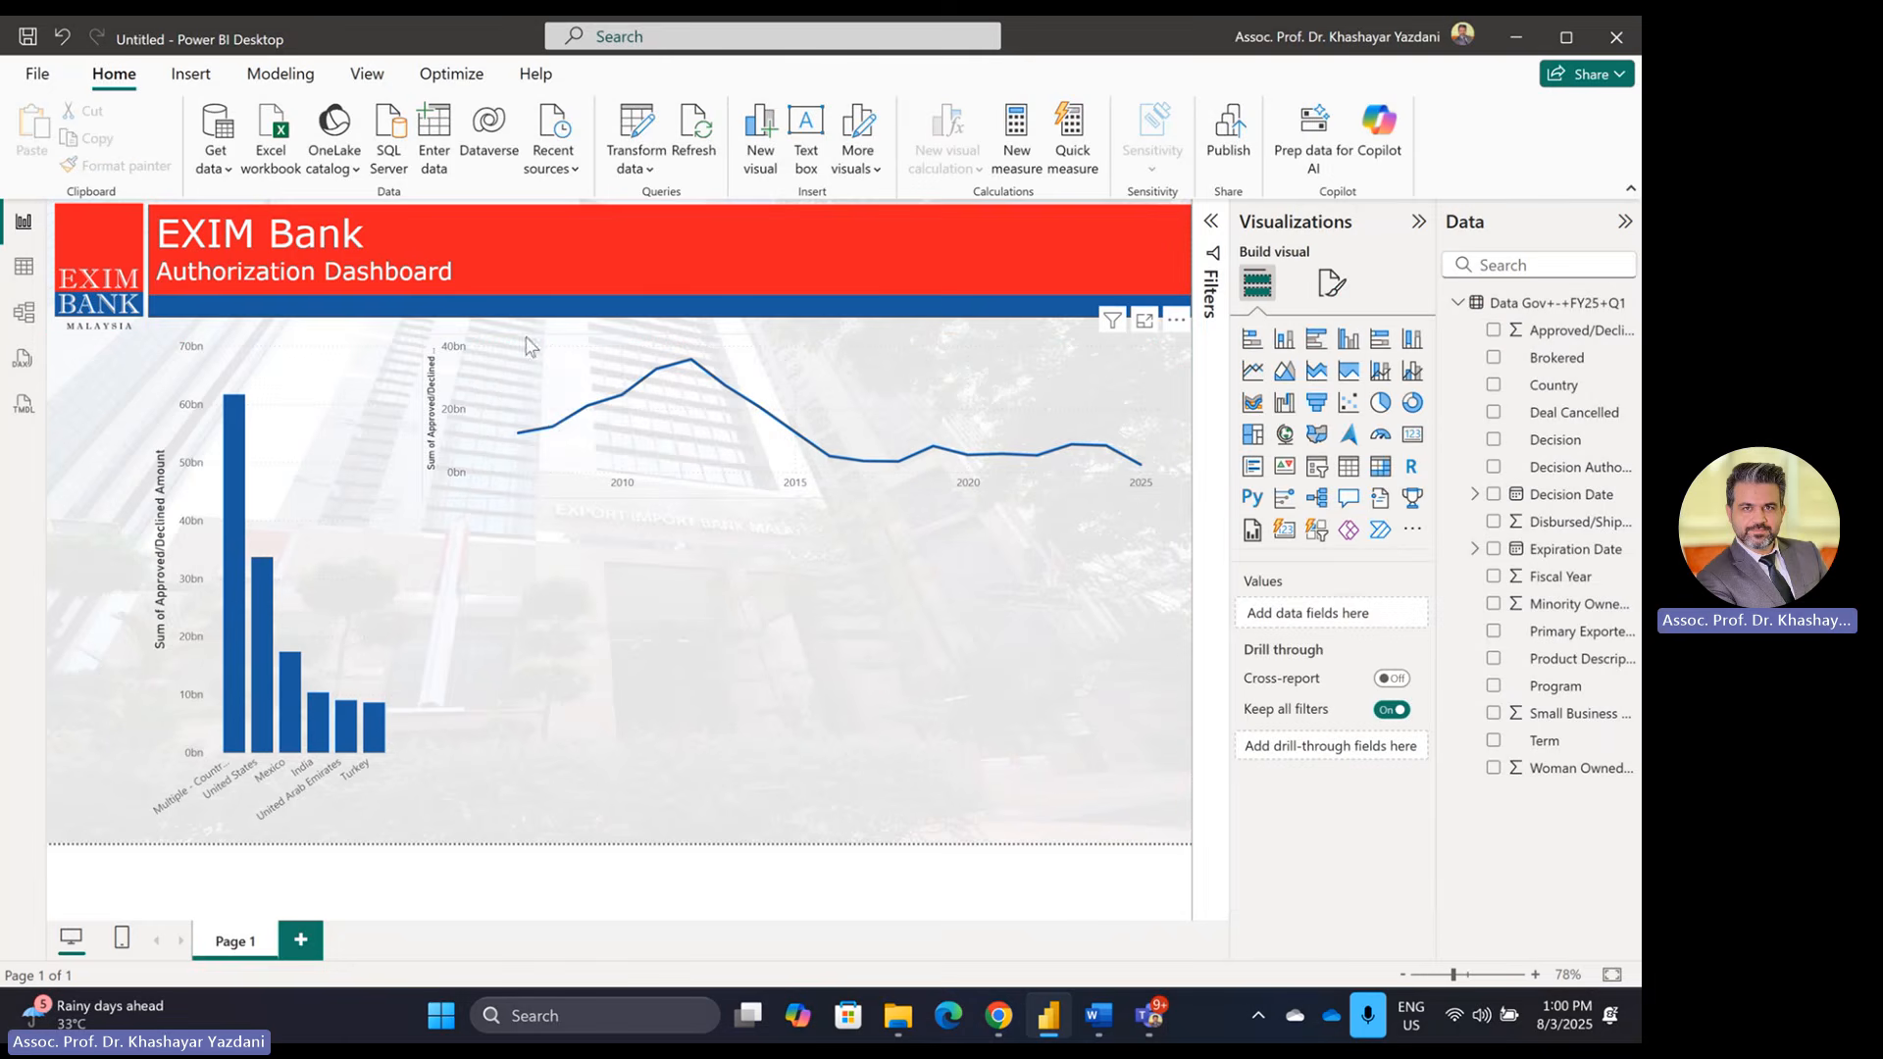
left_click(425, 409)
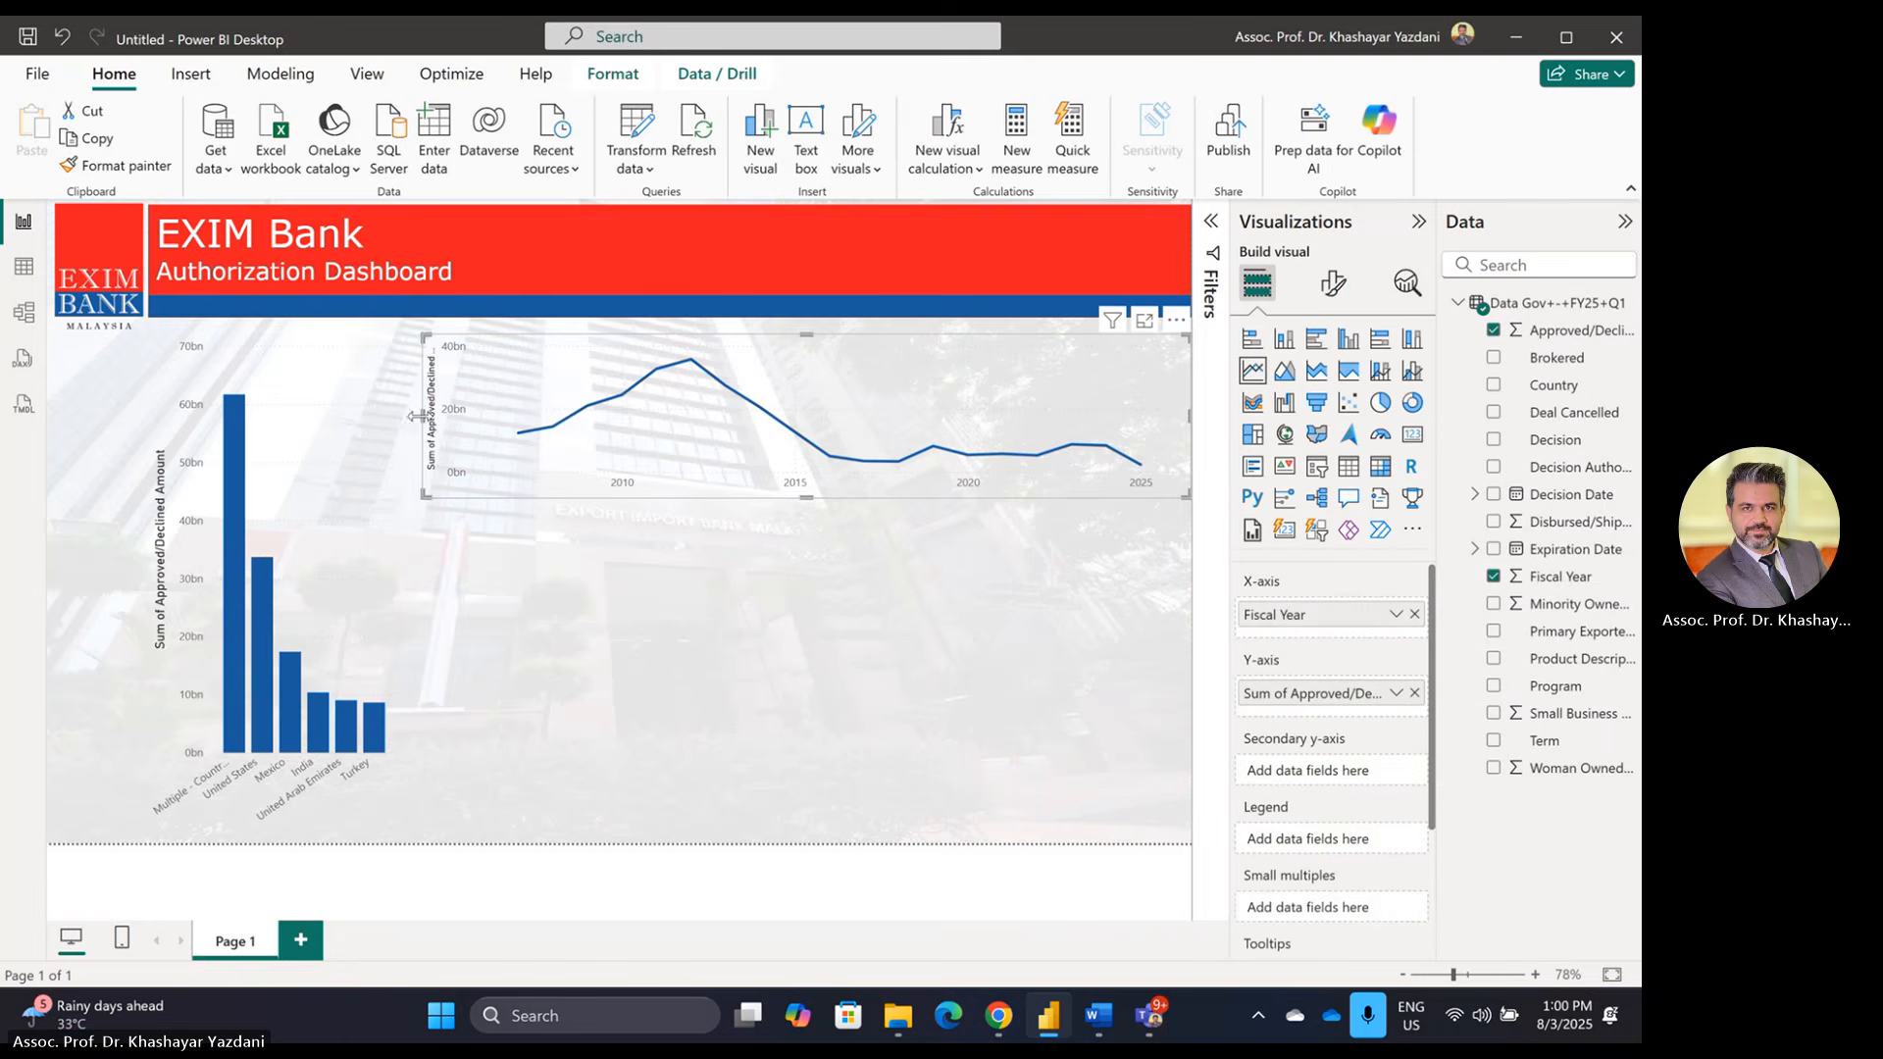
left_click_drag(420, 423, 401, 424)
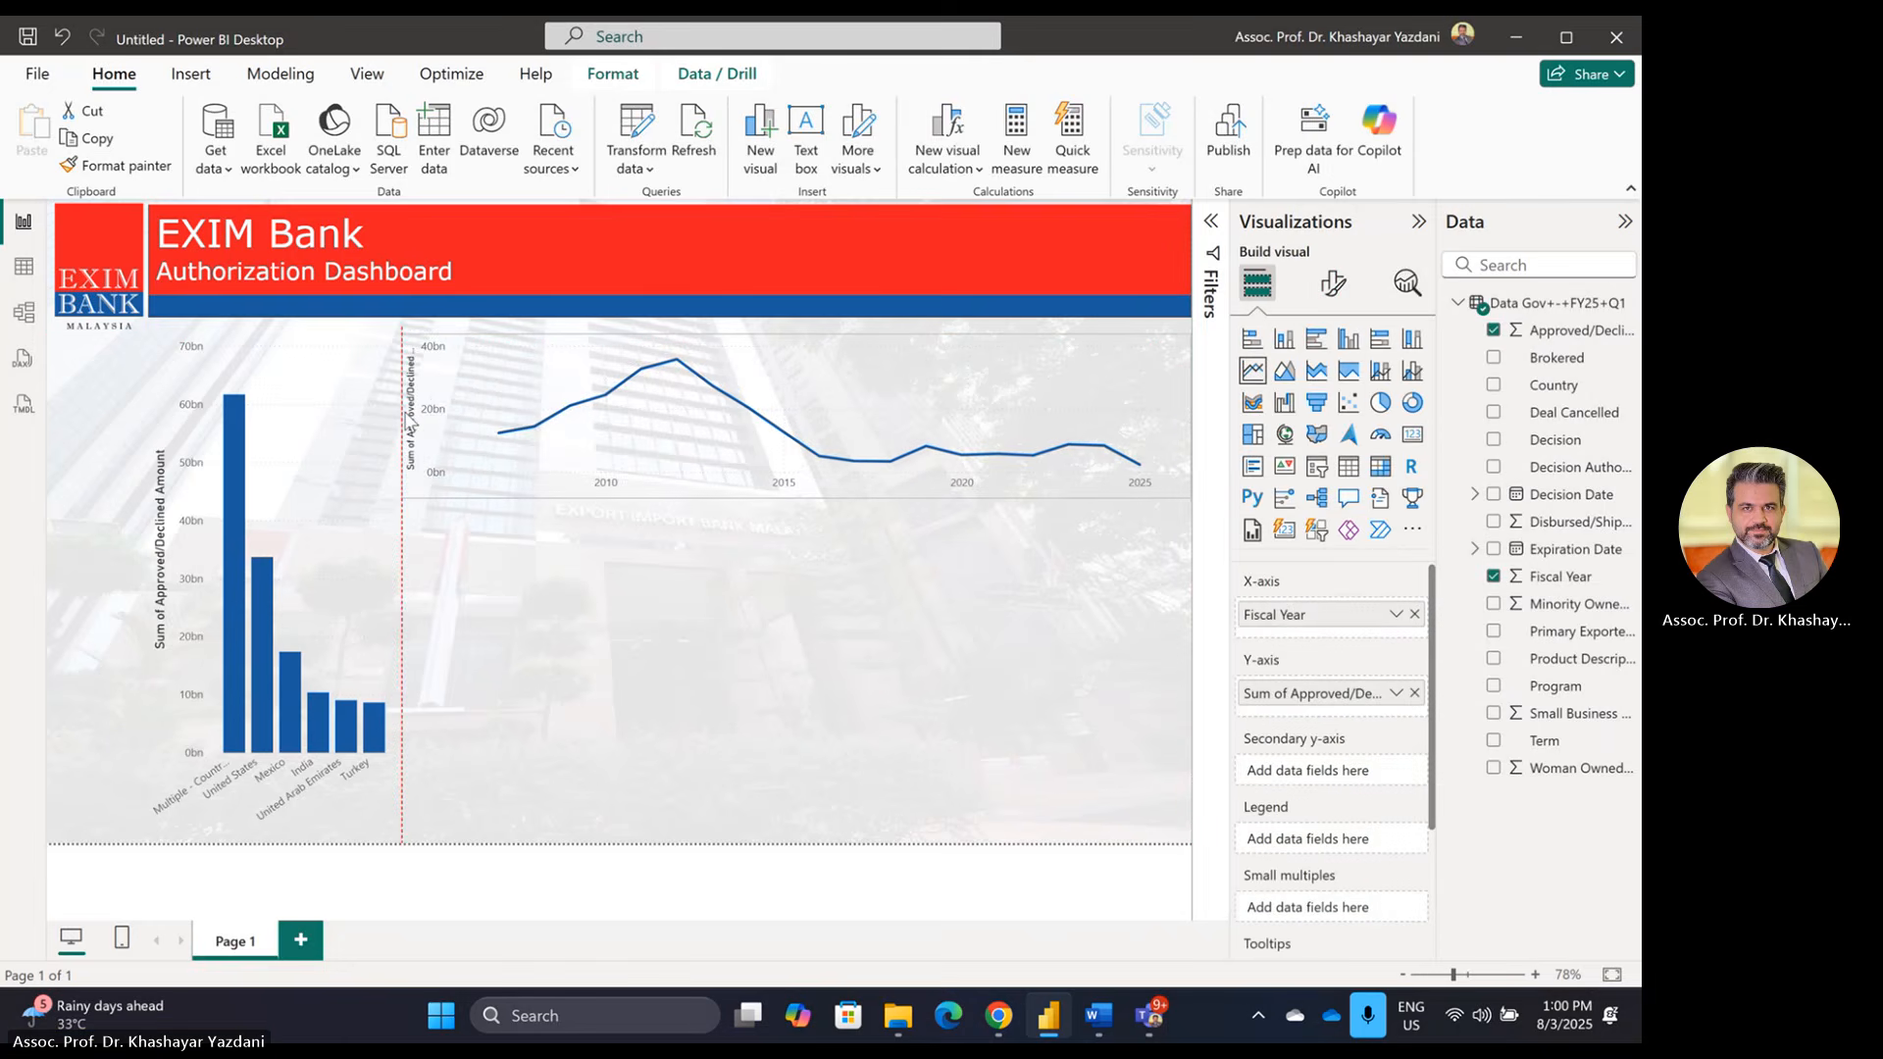
left_click(639, 607)
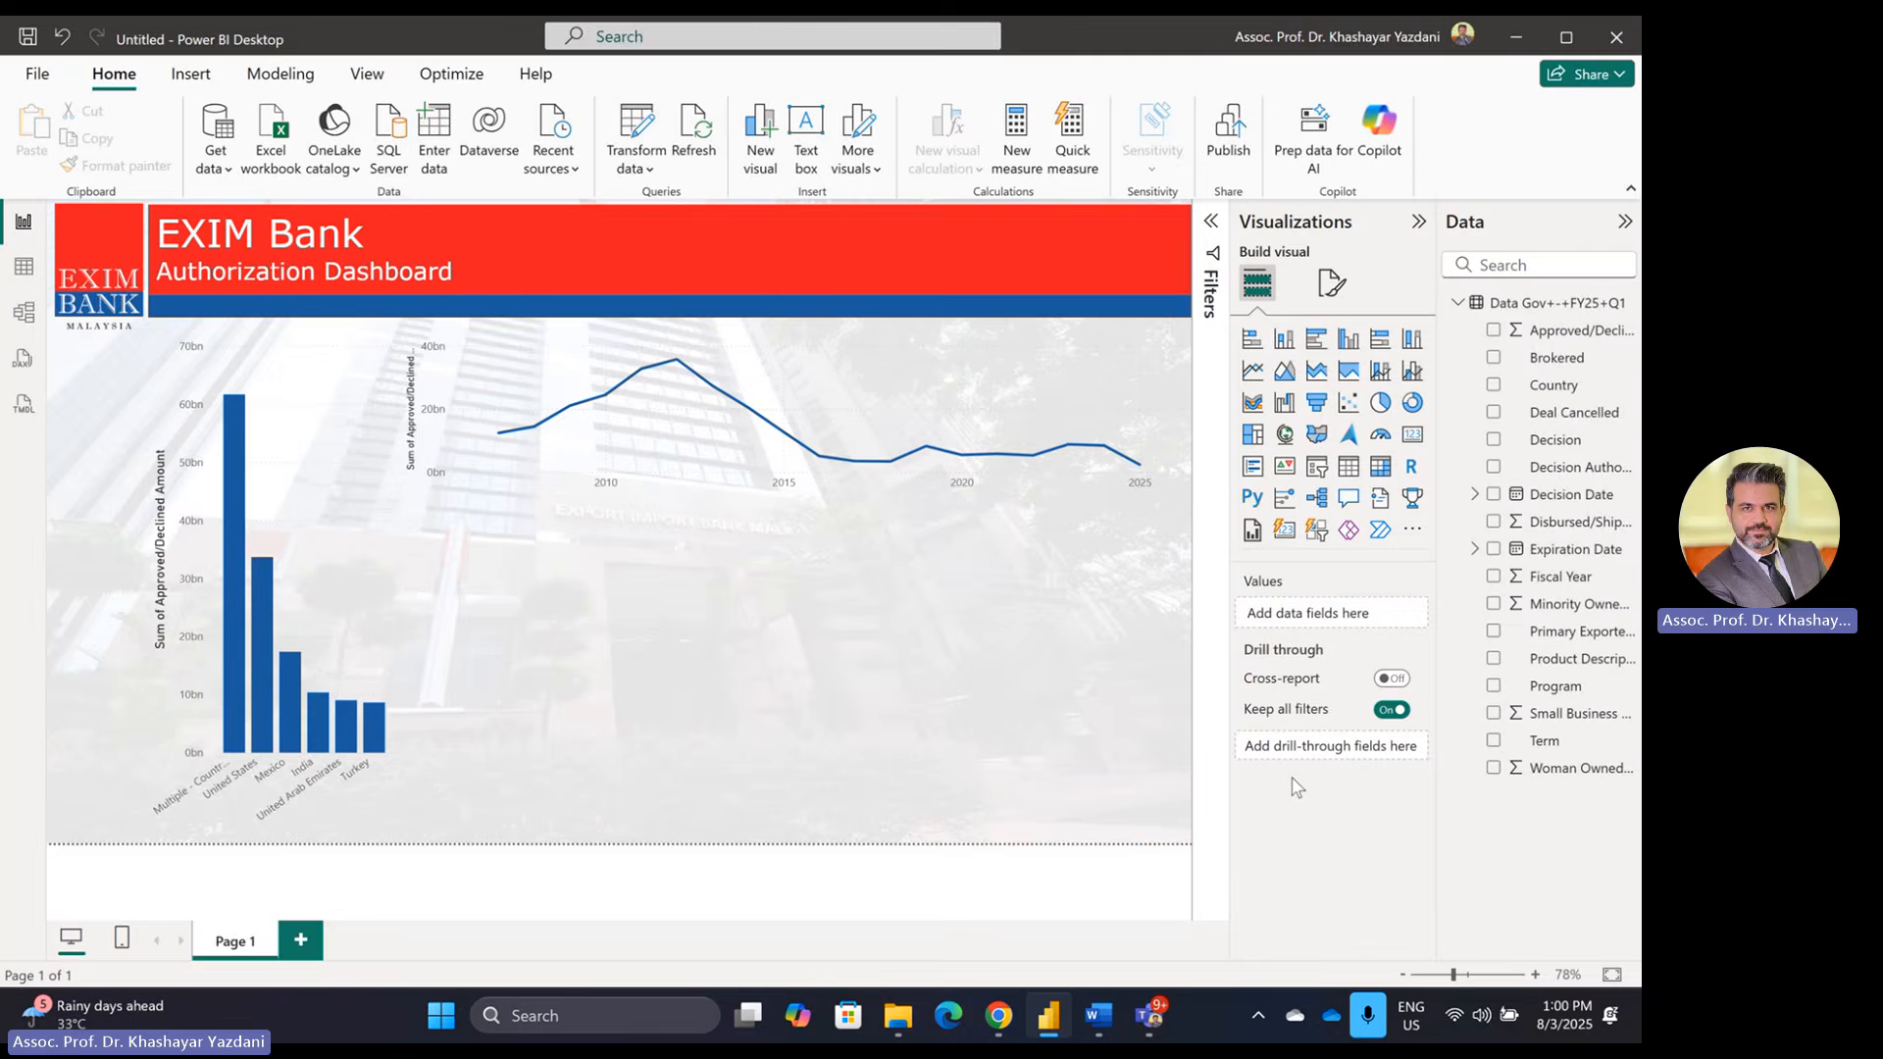
Step: Glance at the Word assignment instructions, then return to the Power BI report
key("alt+Tab")
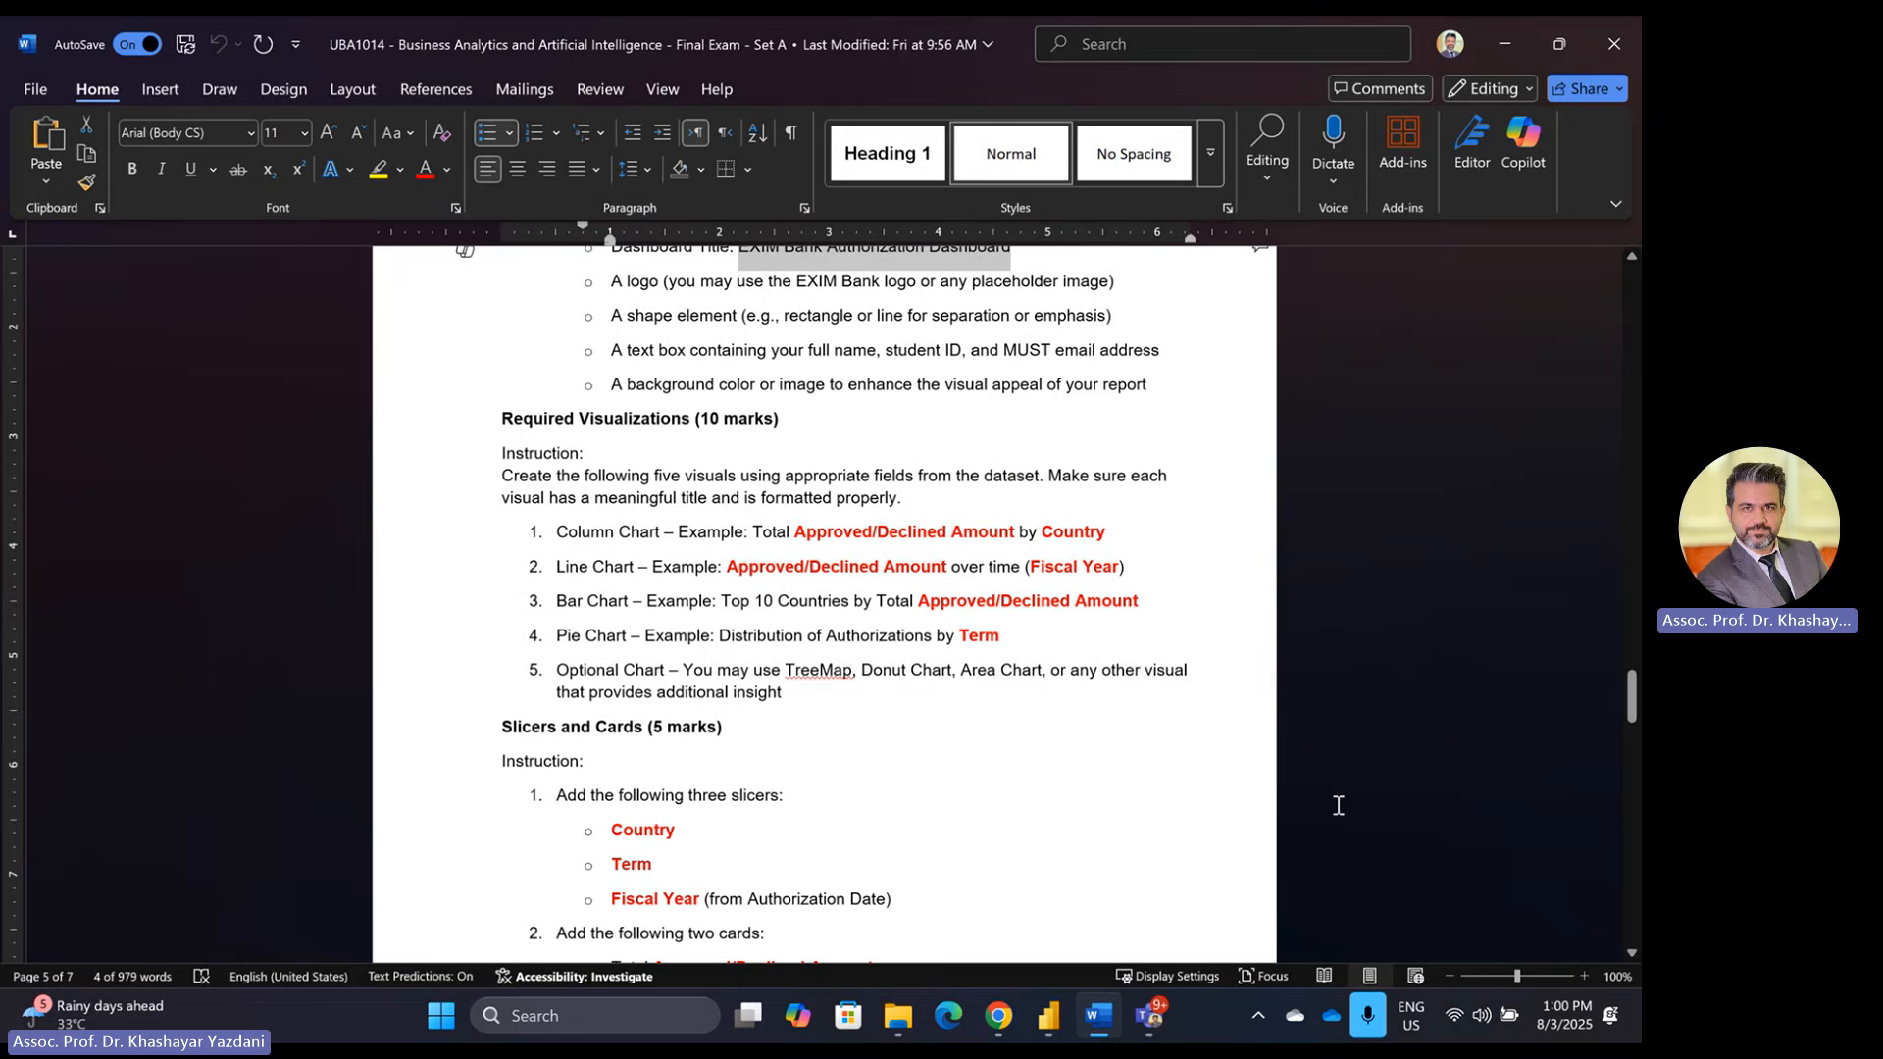
key("alt+Tab")
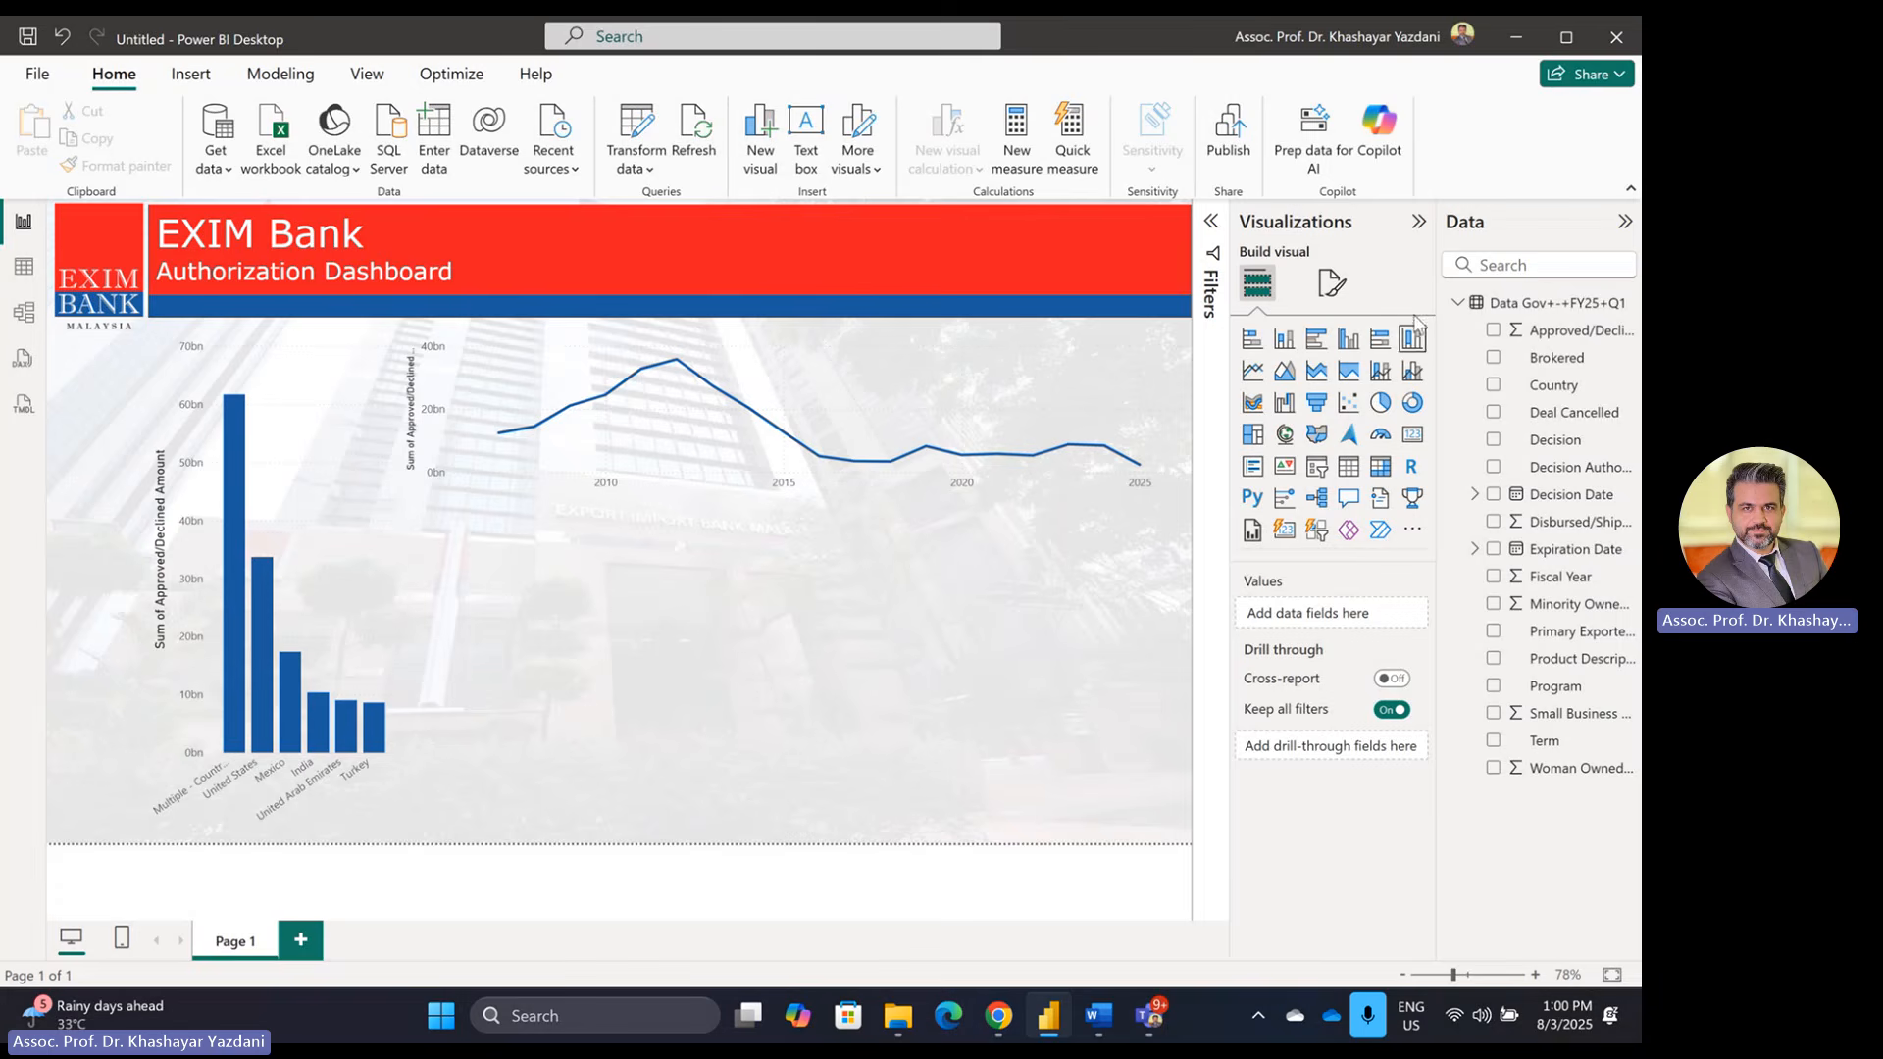
Step: Add a bar chart of Sum of Approved/Declined Amount by Country and expand the Filters pane
left_click(1251, 339)
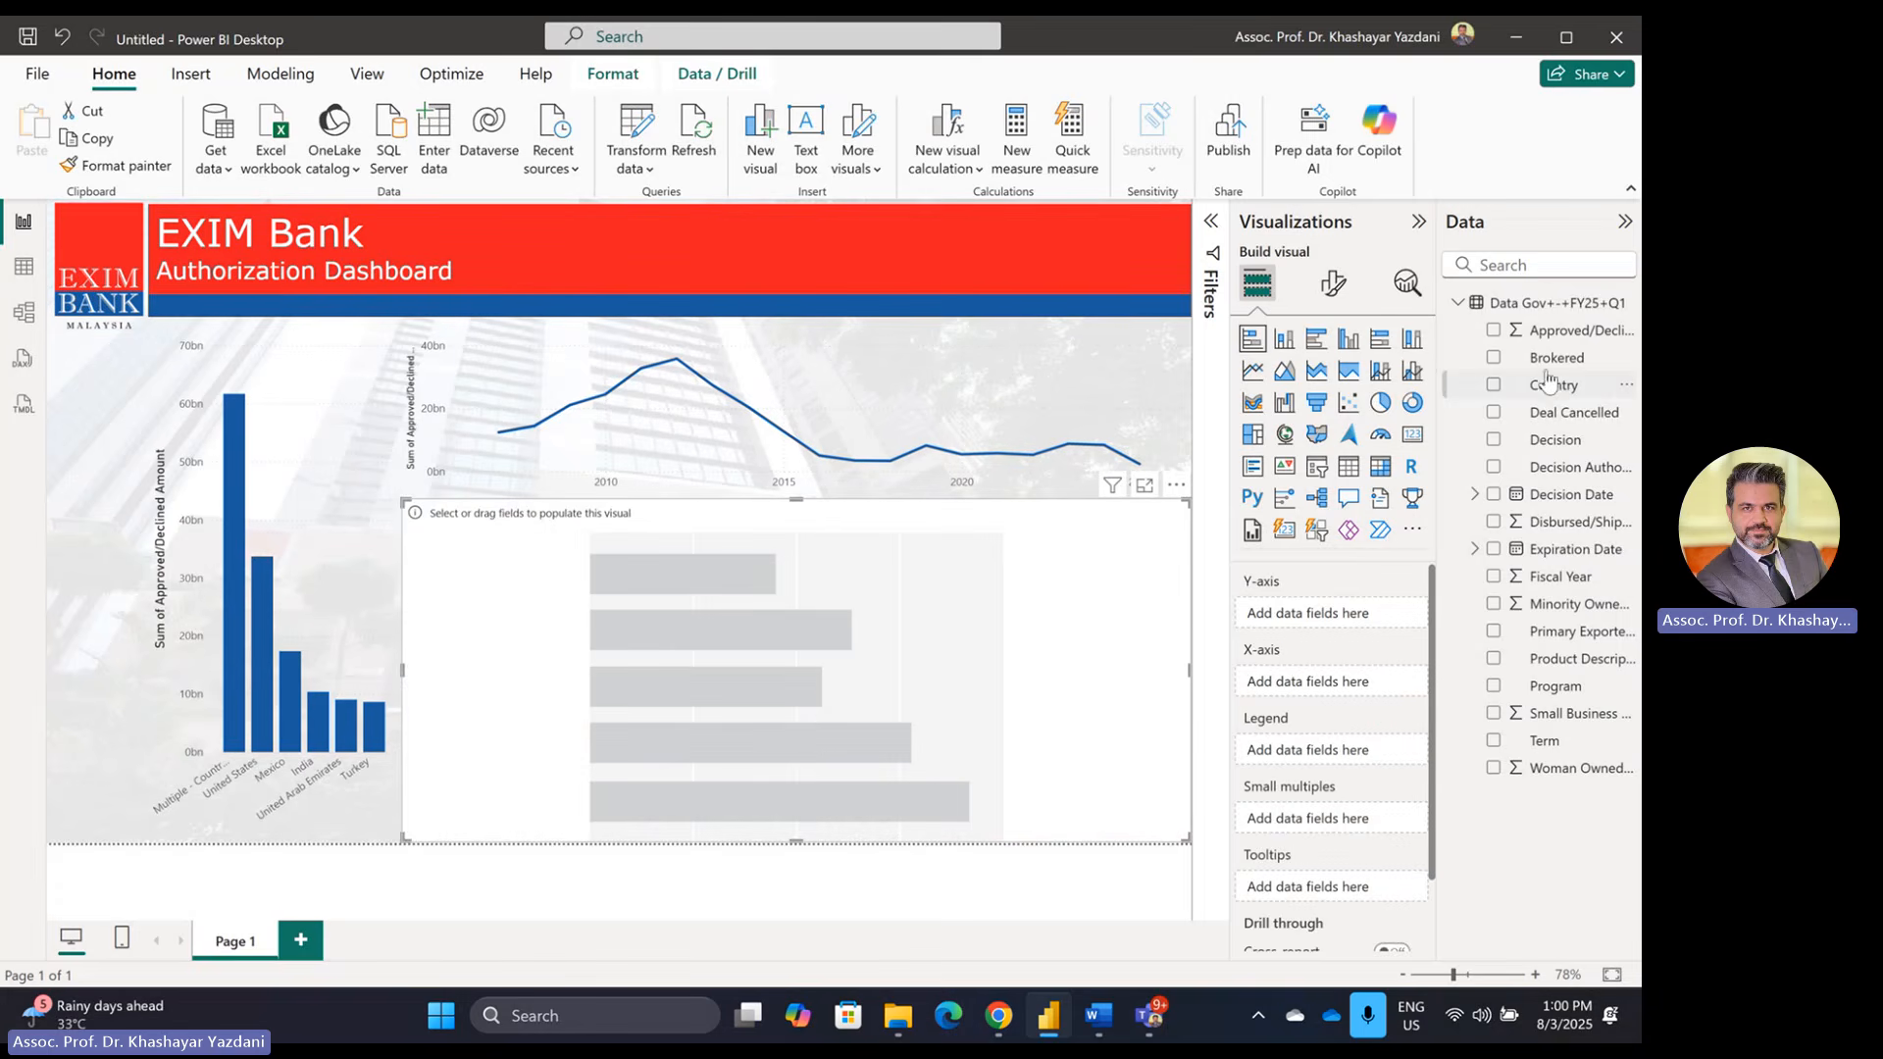
left_click_drag(1563, 392, 1340, 625)
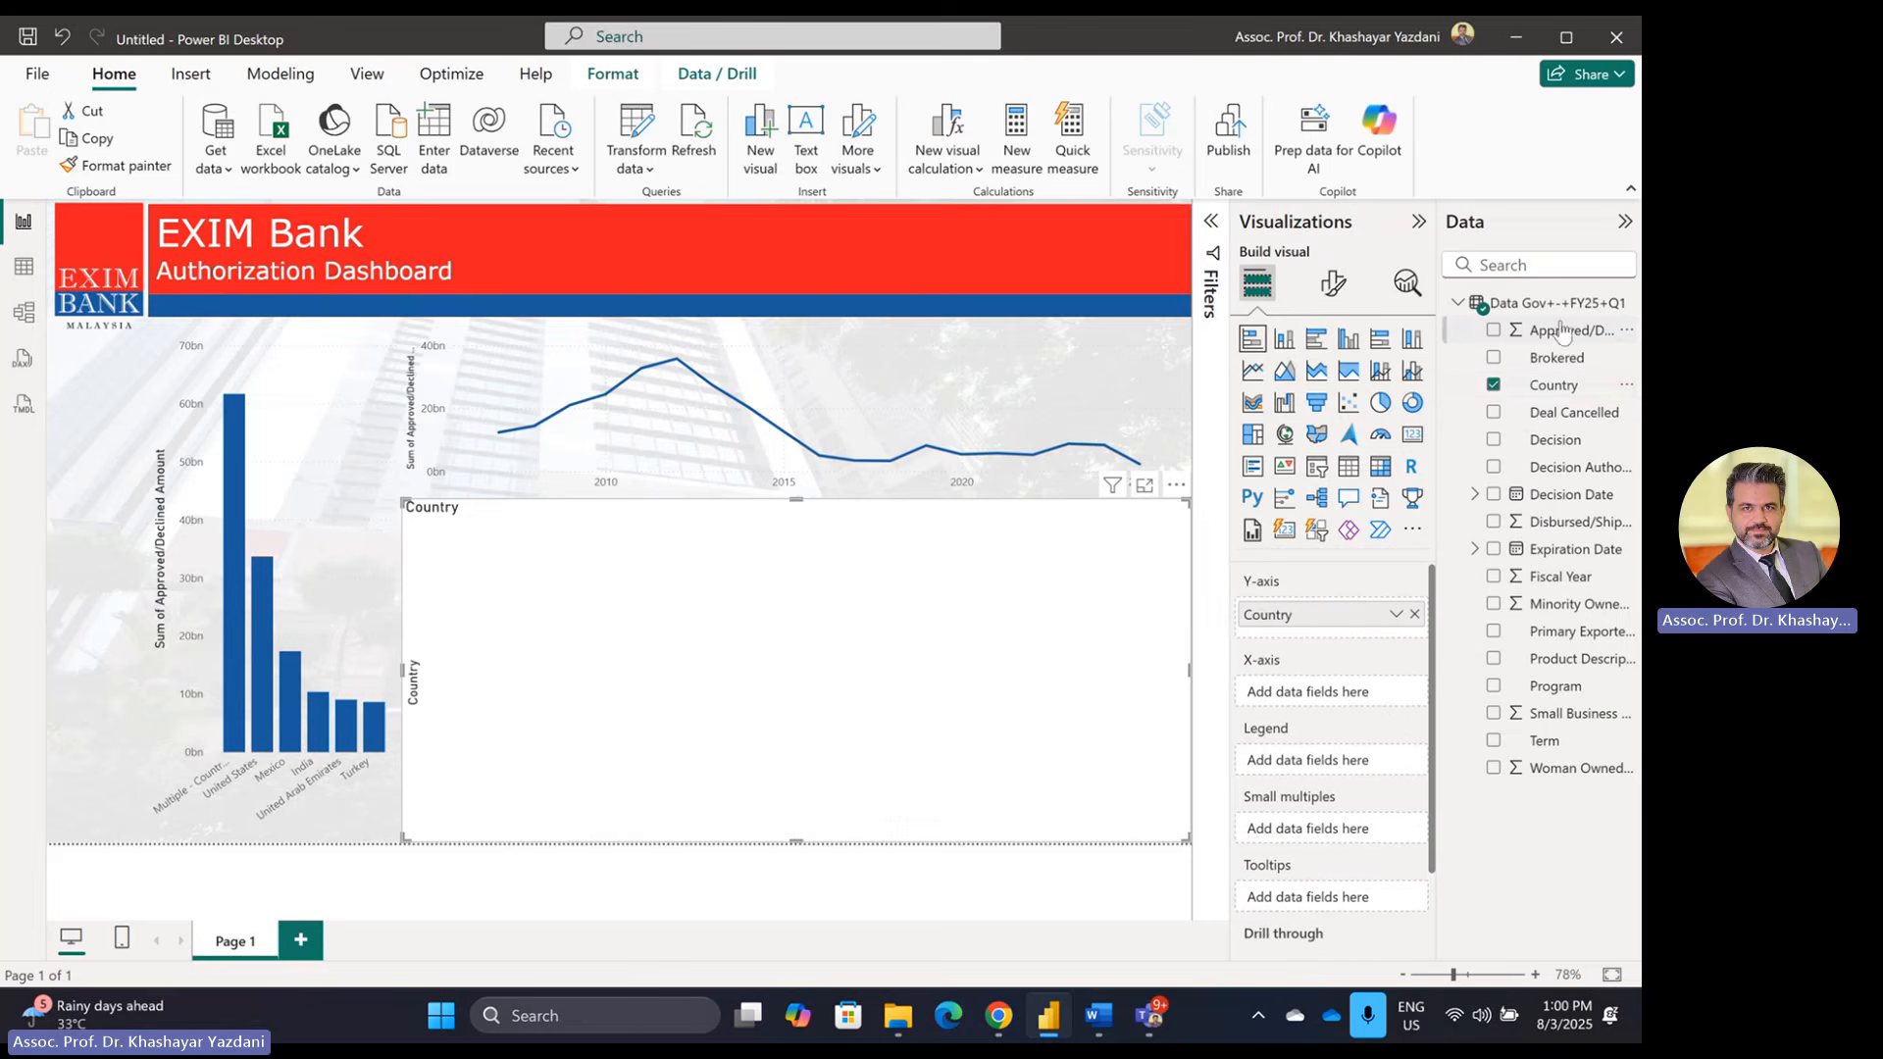
left_click_drag(1562, 333, 1334, 682)
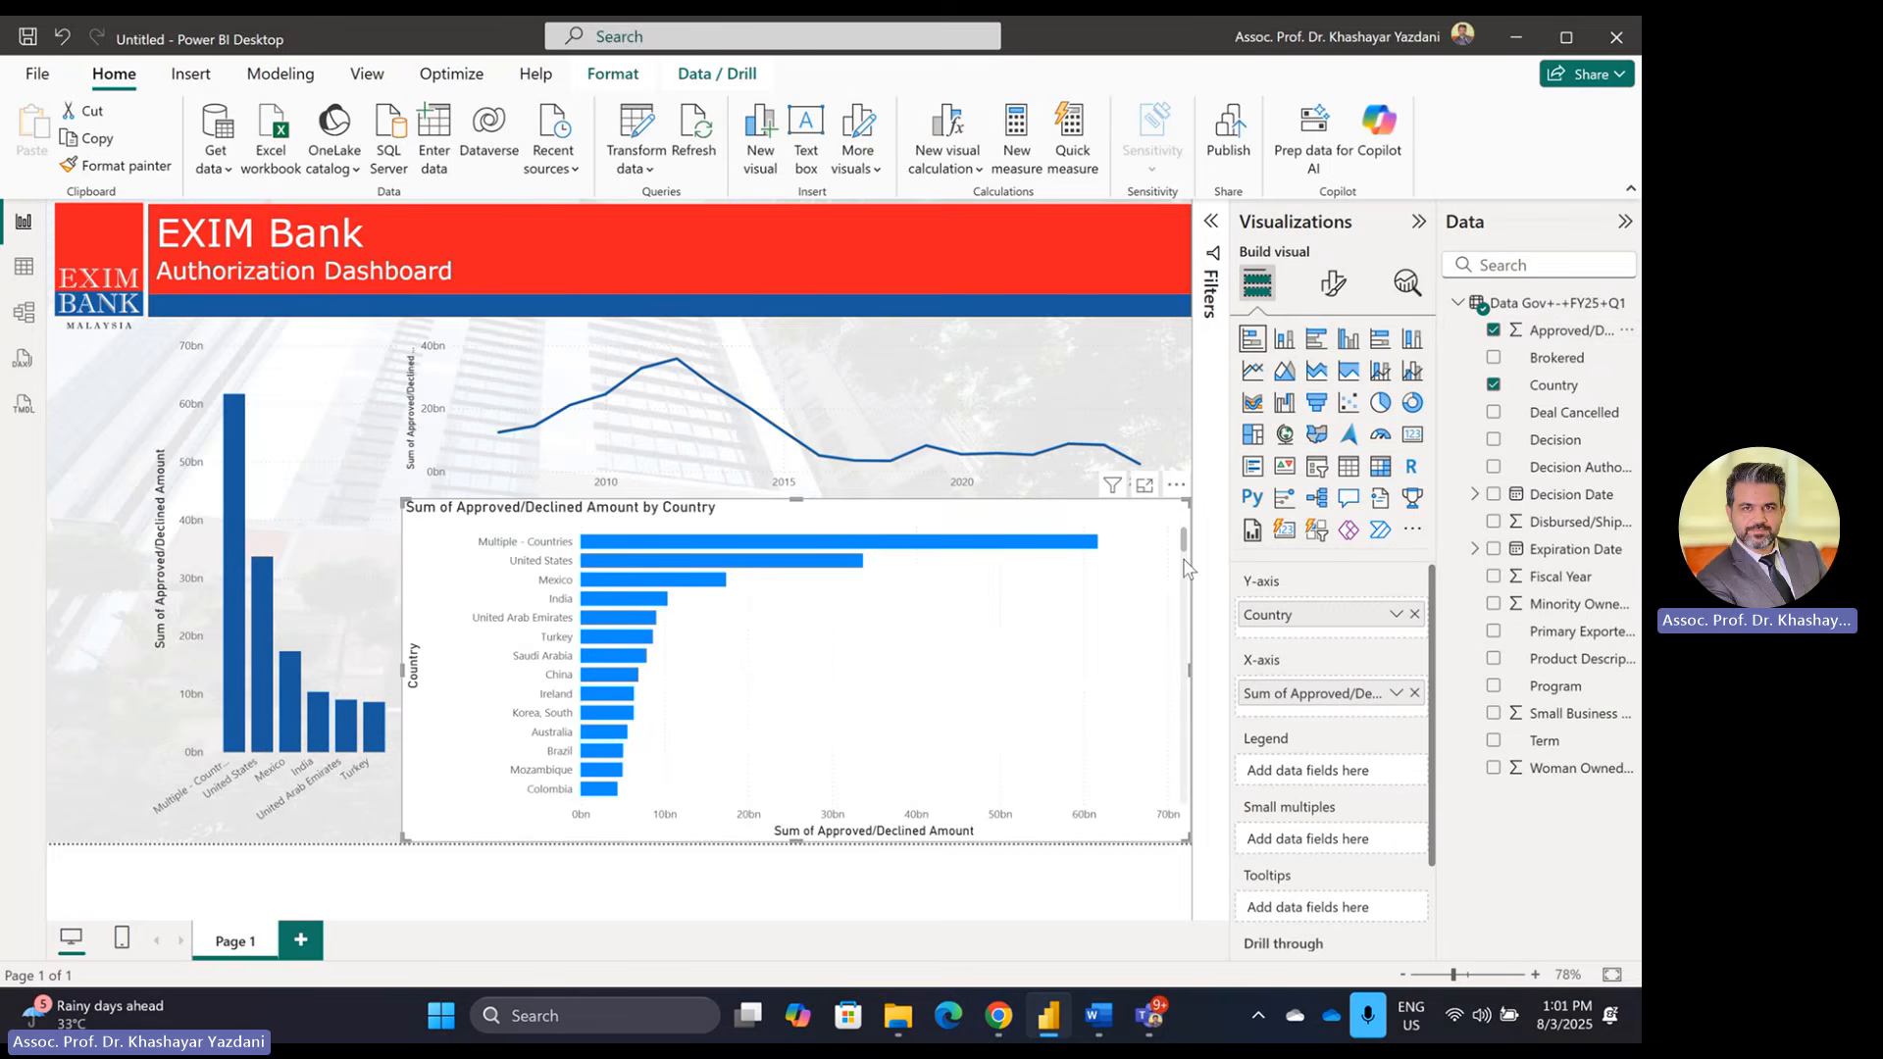
left_click_drag(1183, 546, 1173, 502)
left_click(1212, 222)
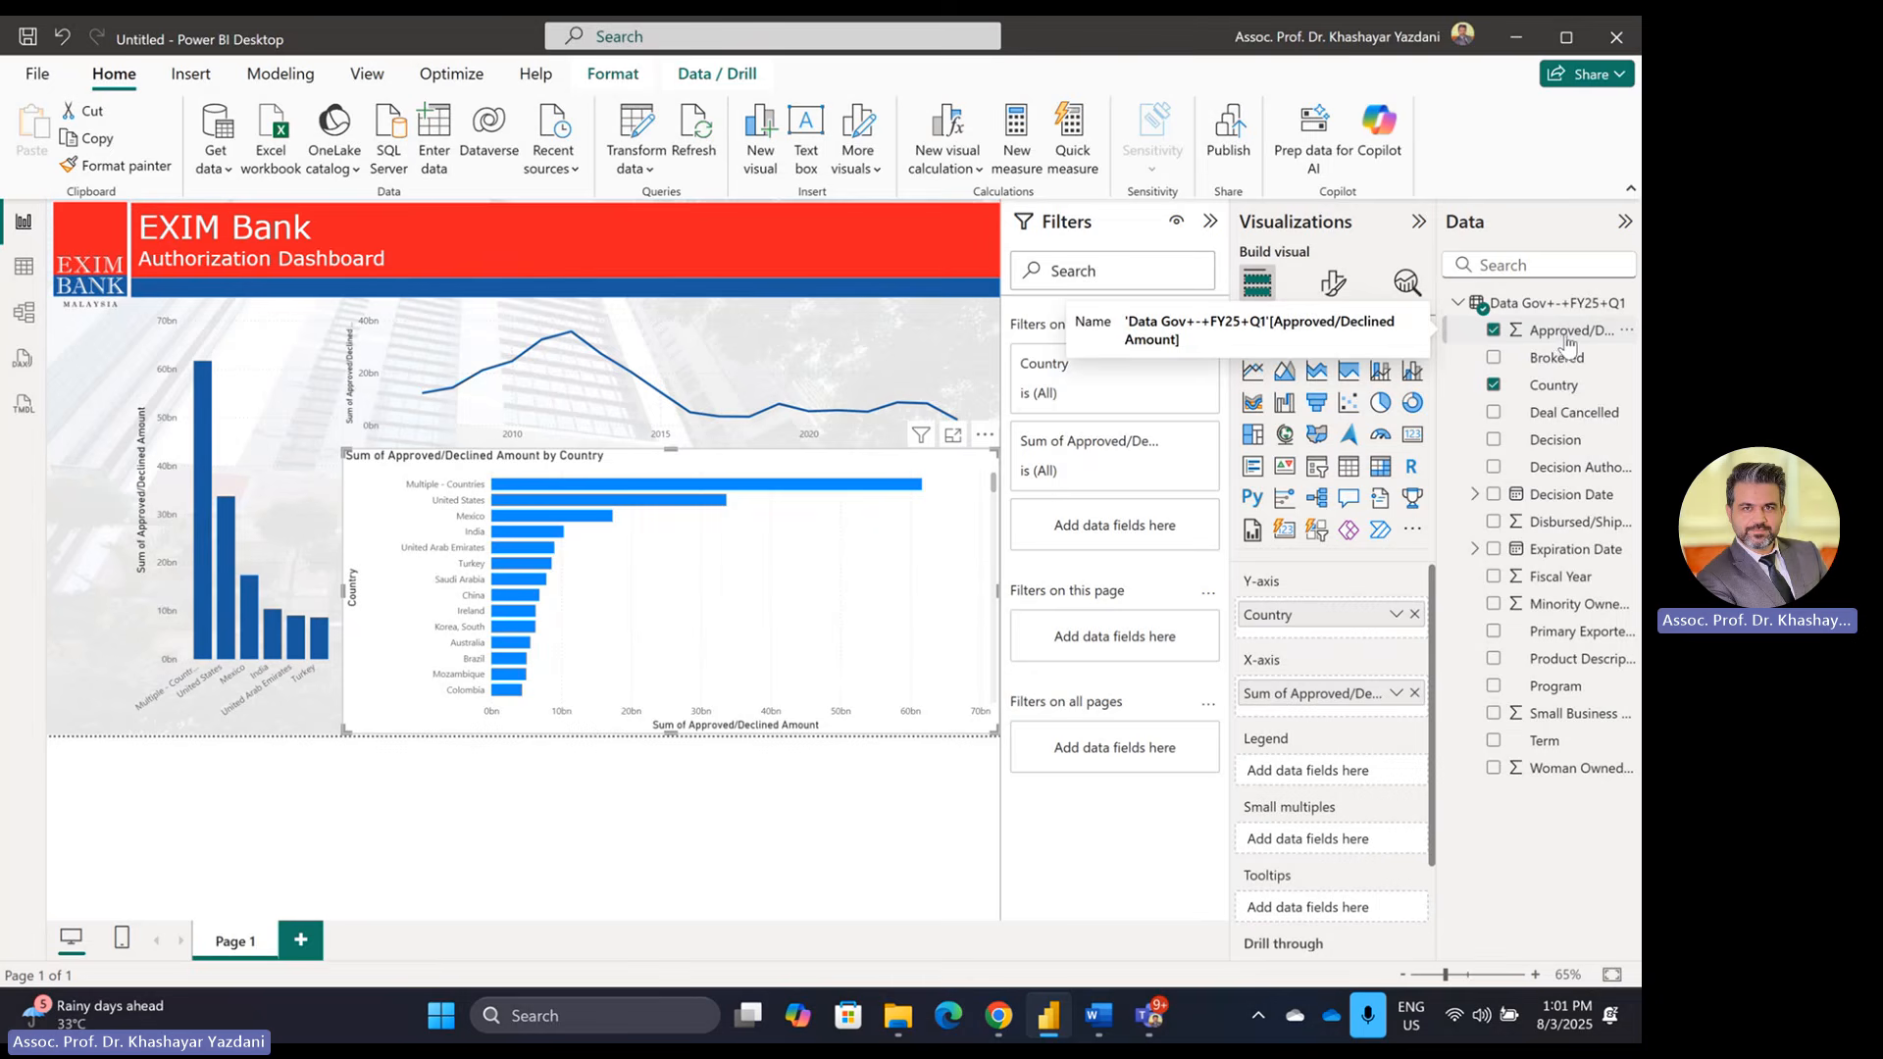
Step: Filter the bar chart to the top 5 countries by Sum of Approved/Declined Amount
left_click_drag(1554, 391, 1141, 542)
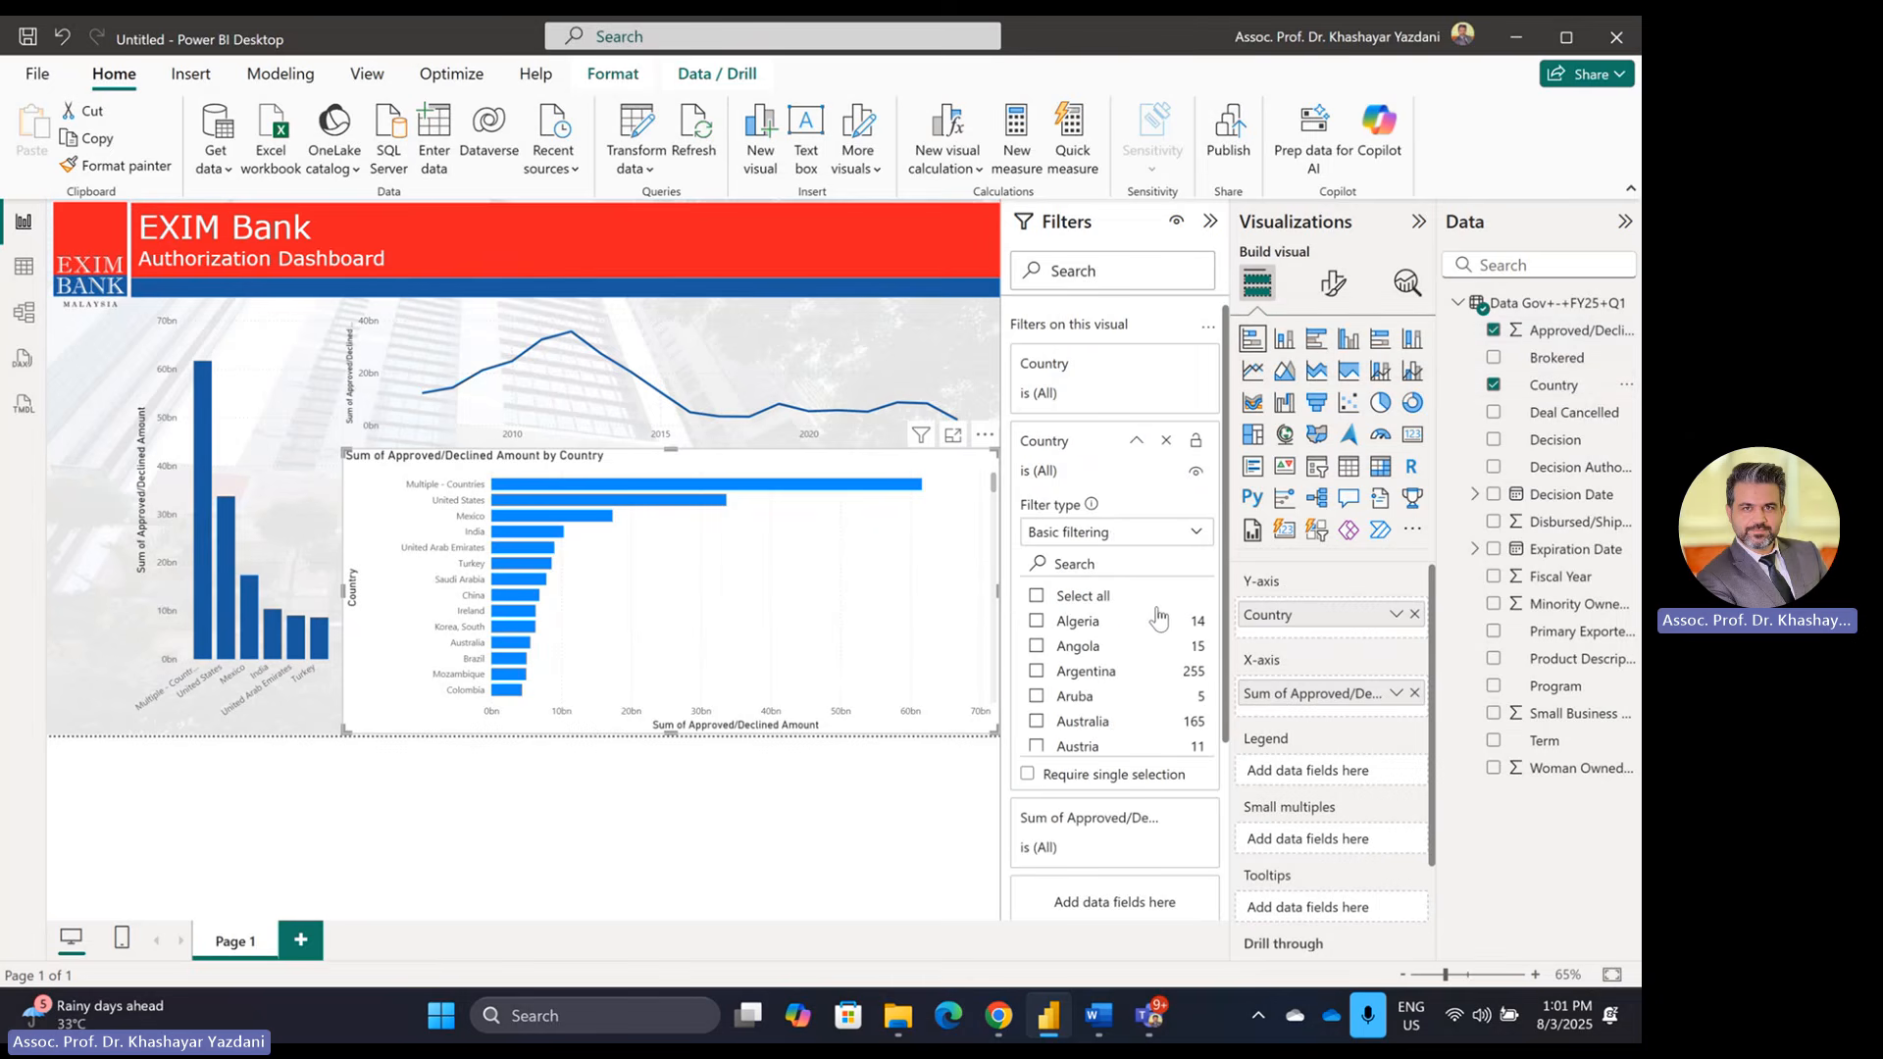
left_click(1126, 537)
left_click(1078, 626)
left_click(1134, 593)
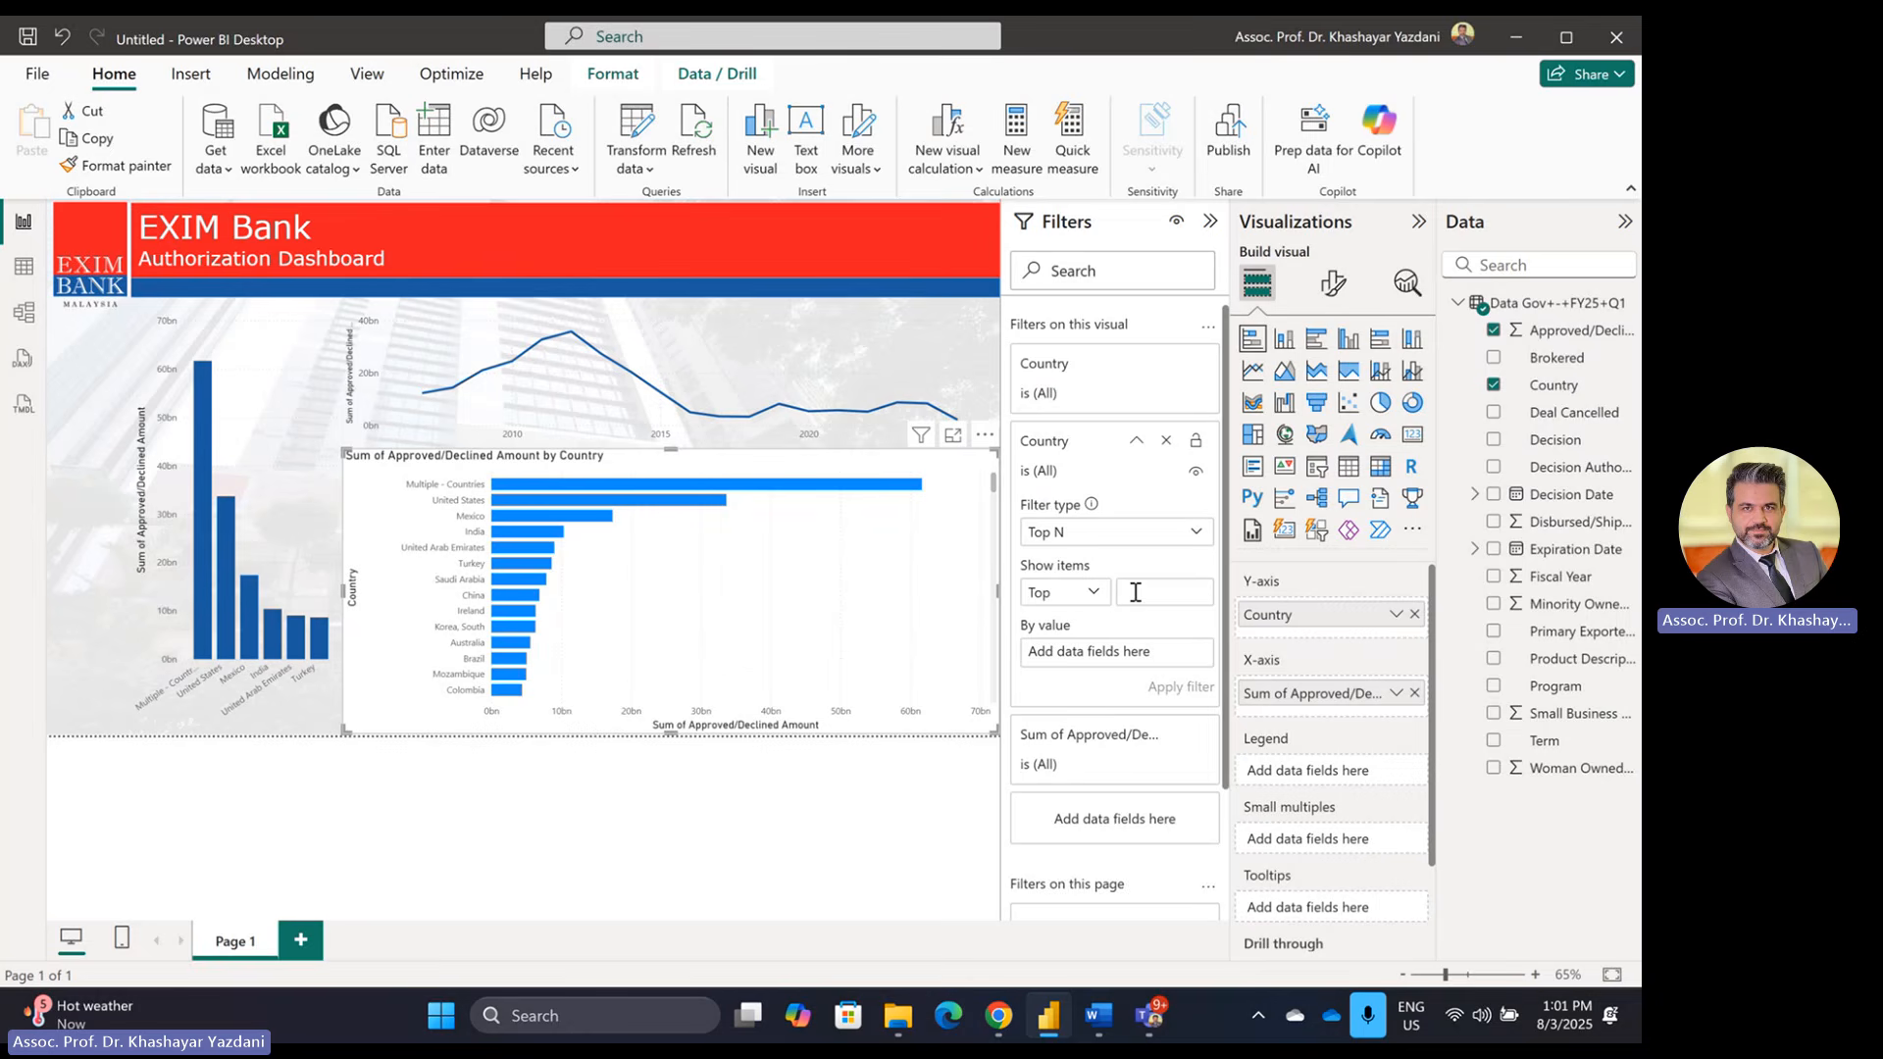
type("10")
left_click_drag(1577, 334, 1142, 651)
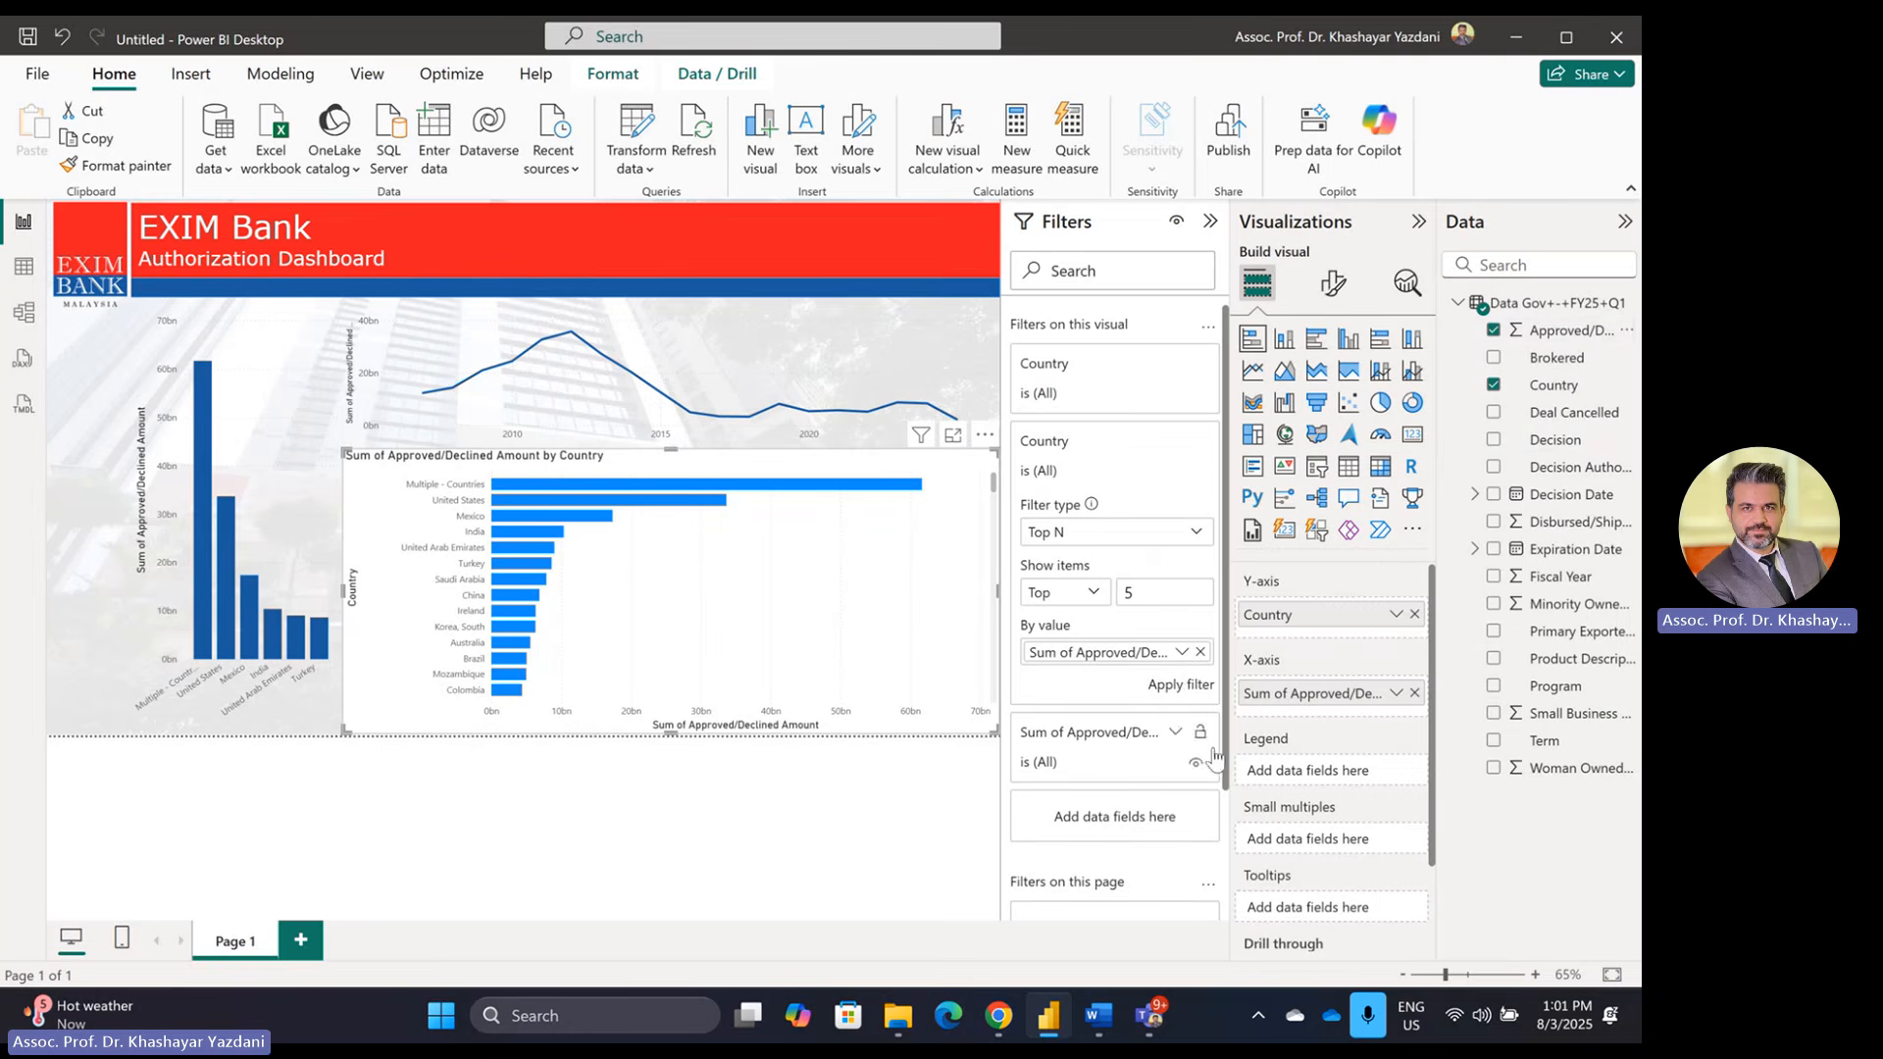
left_click(1179, 684)
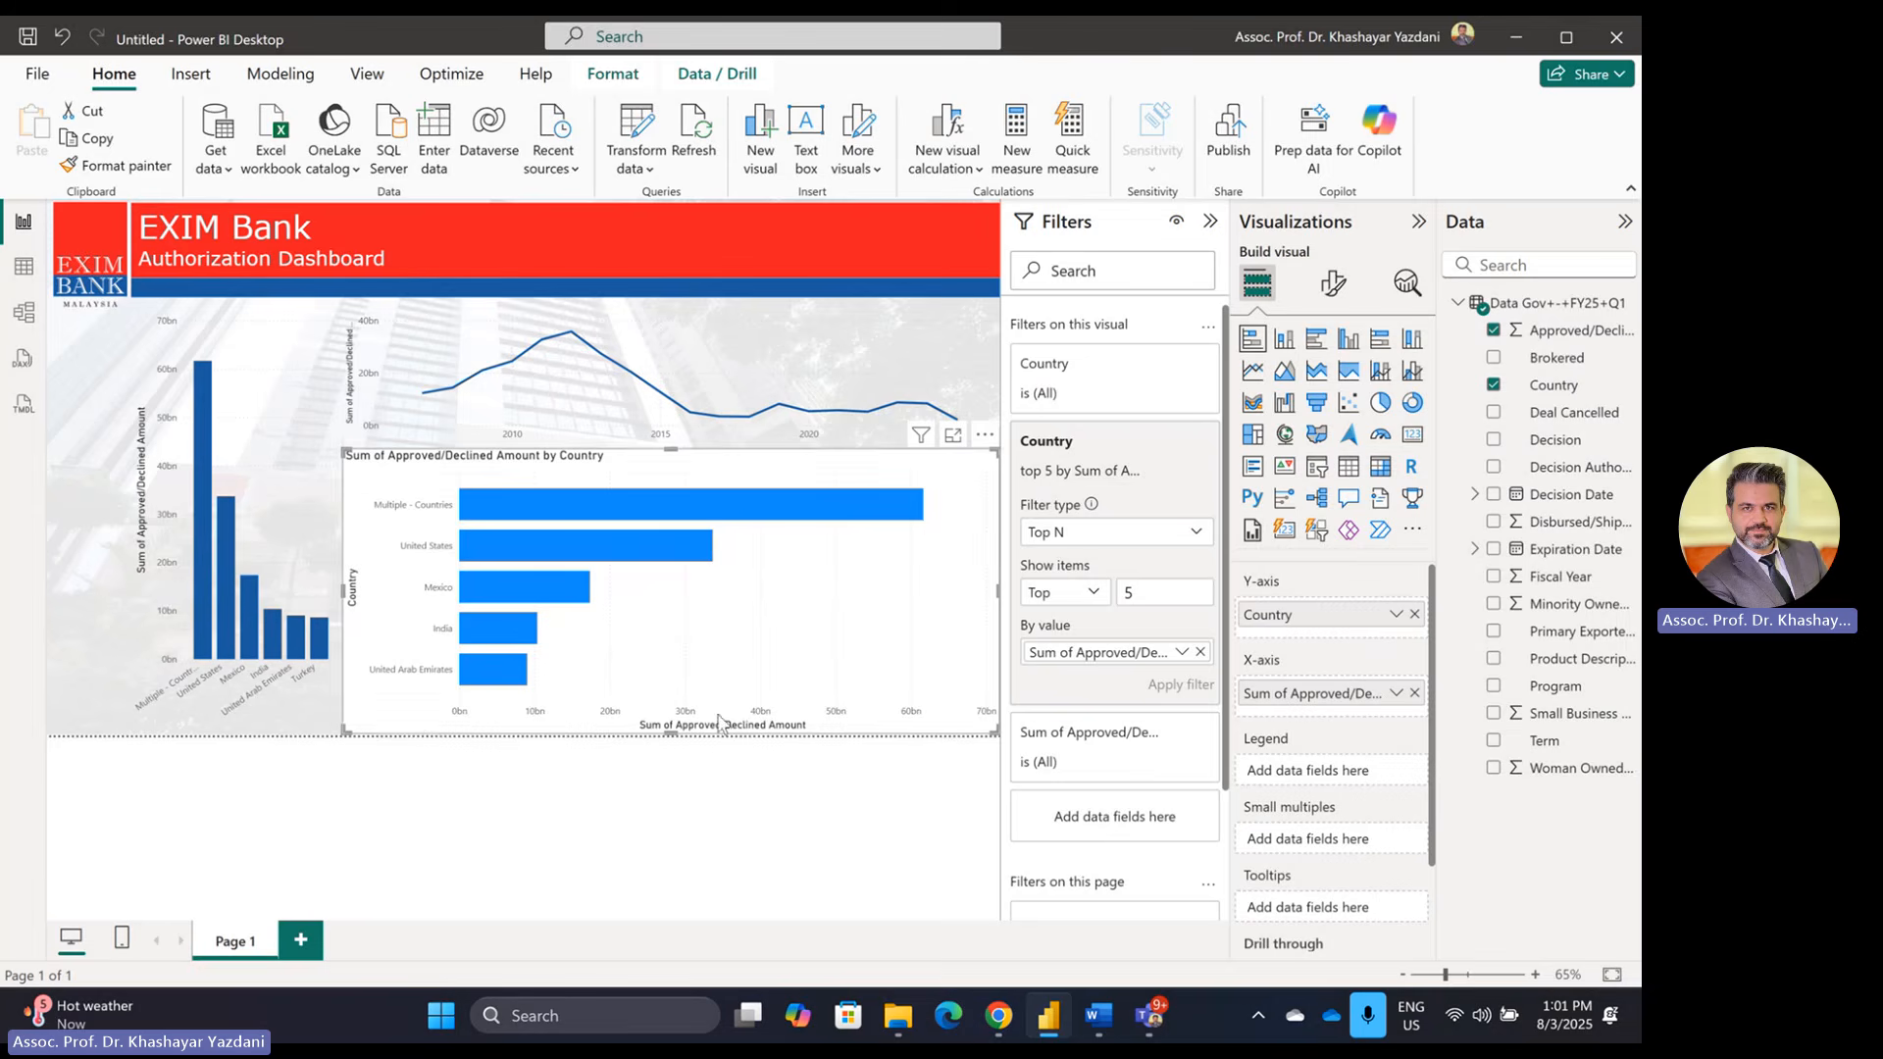
Step: Copy the column chart's formatting onto the bar chart and make it shorter
left_click(299, 345)
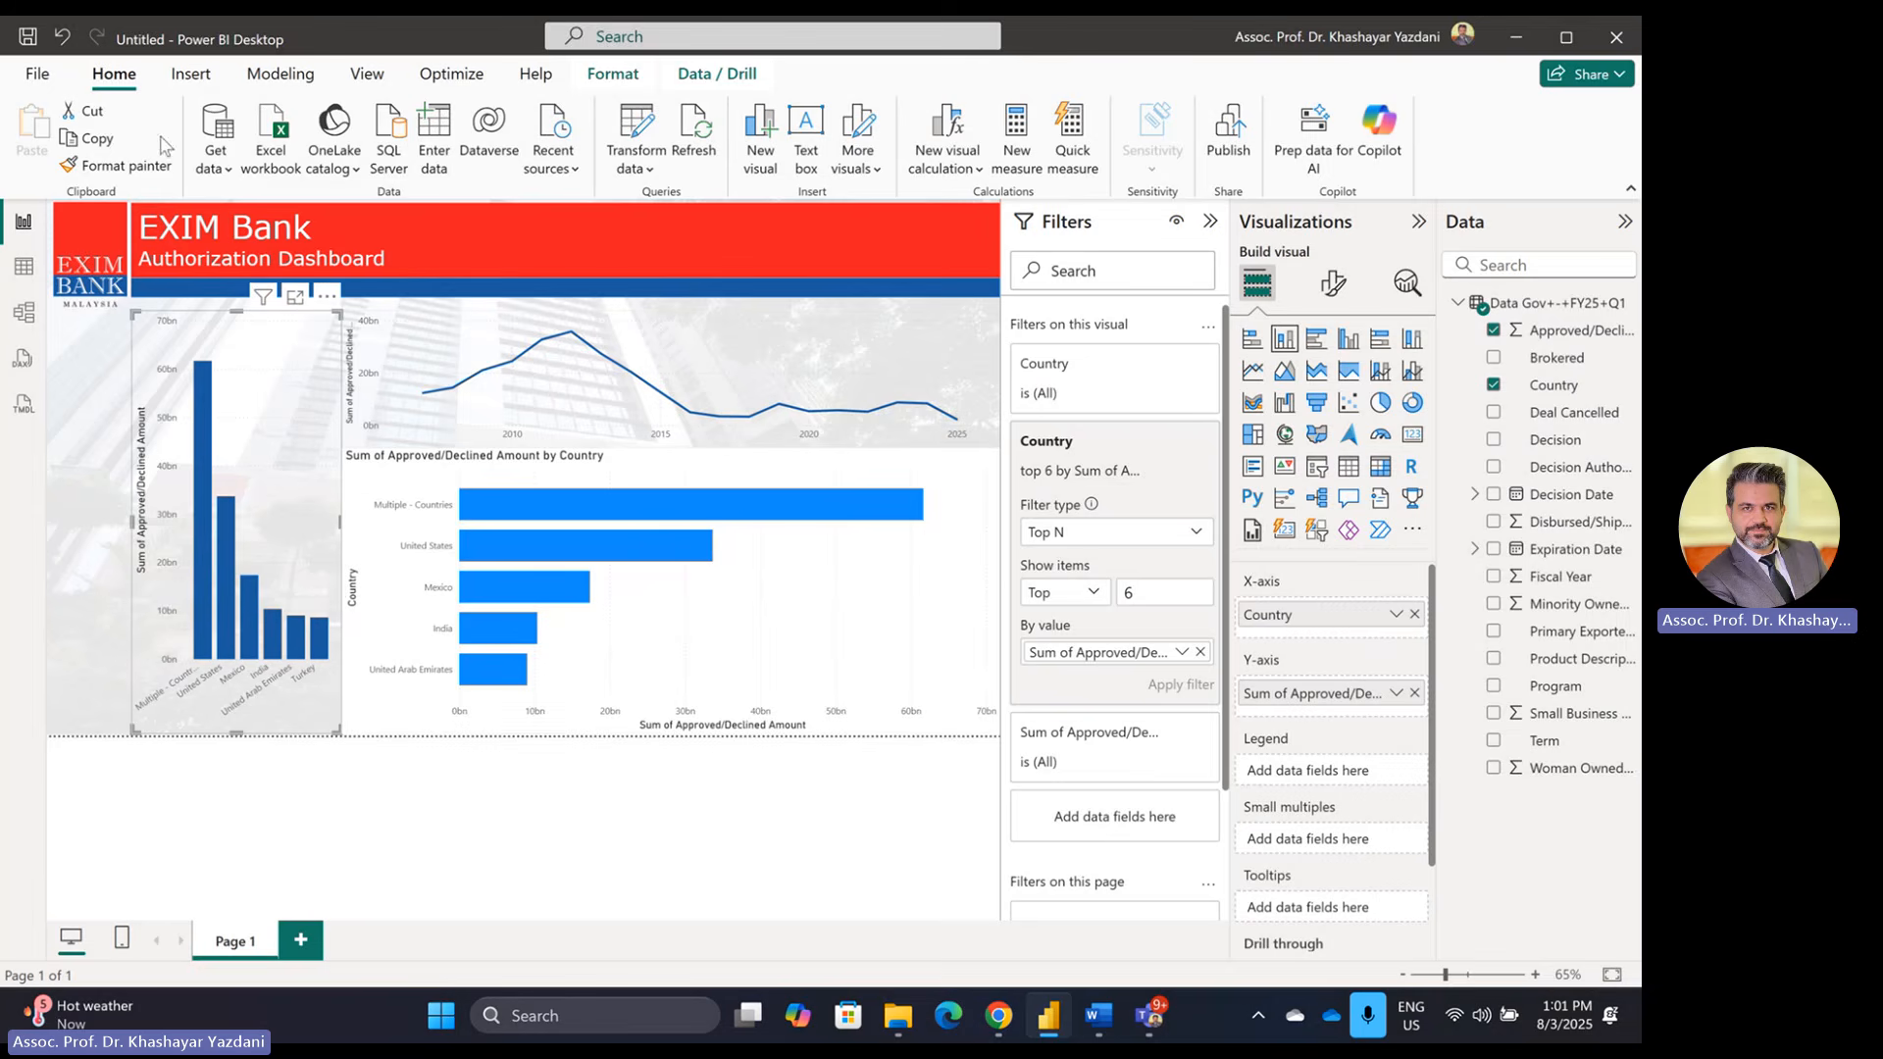
left_click(119, 172)
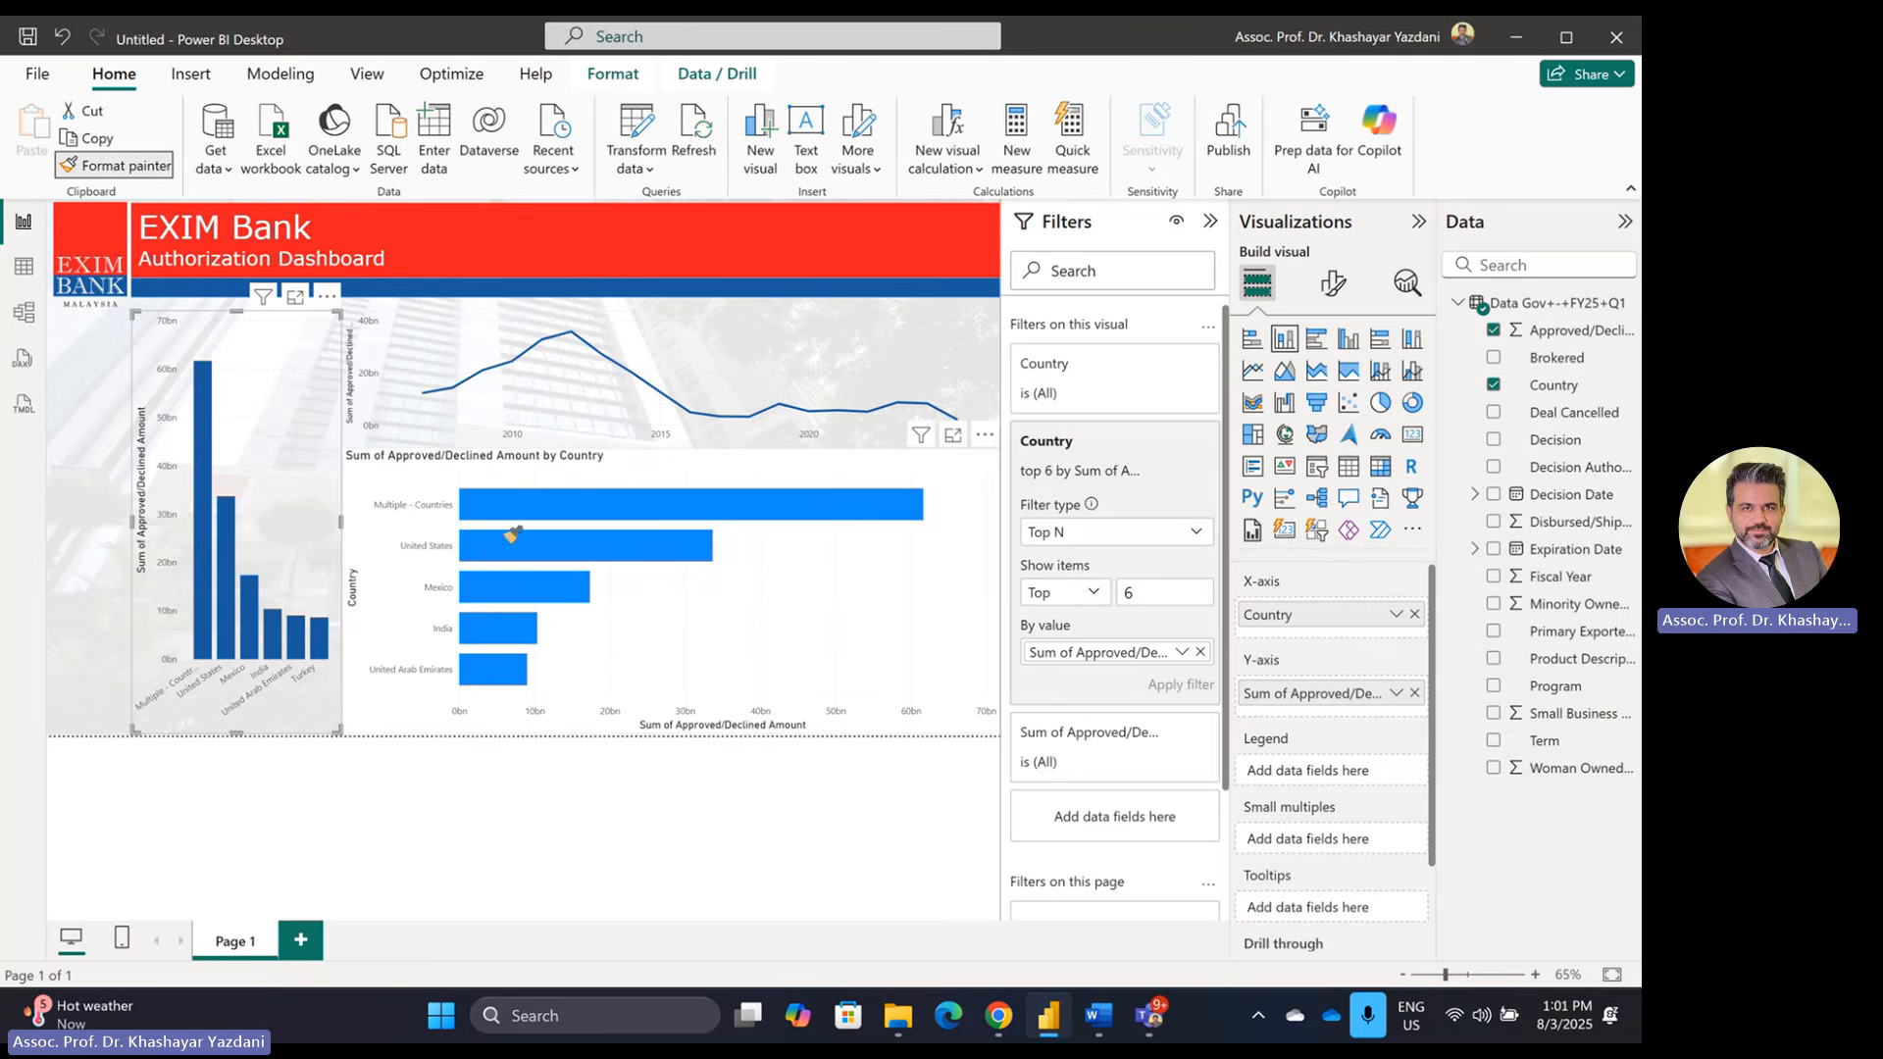
left_click(951, 509)
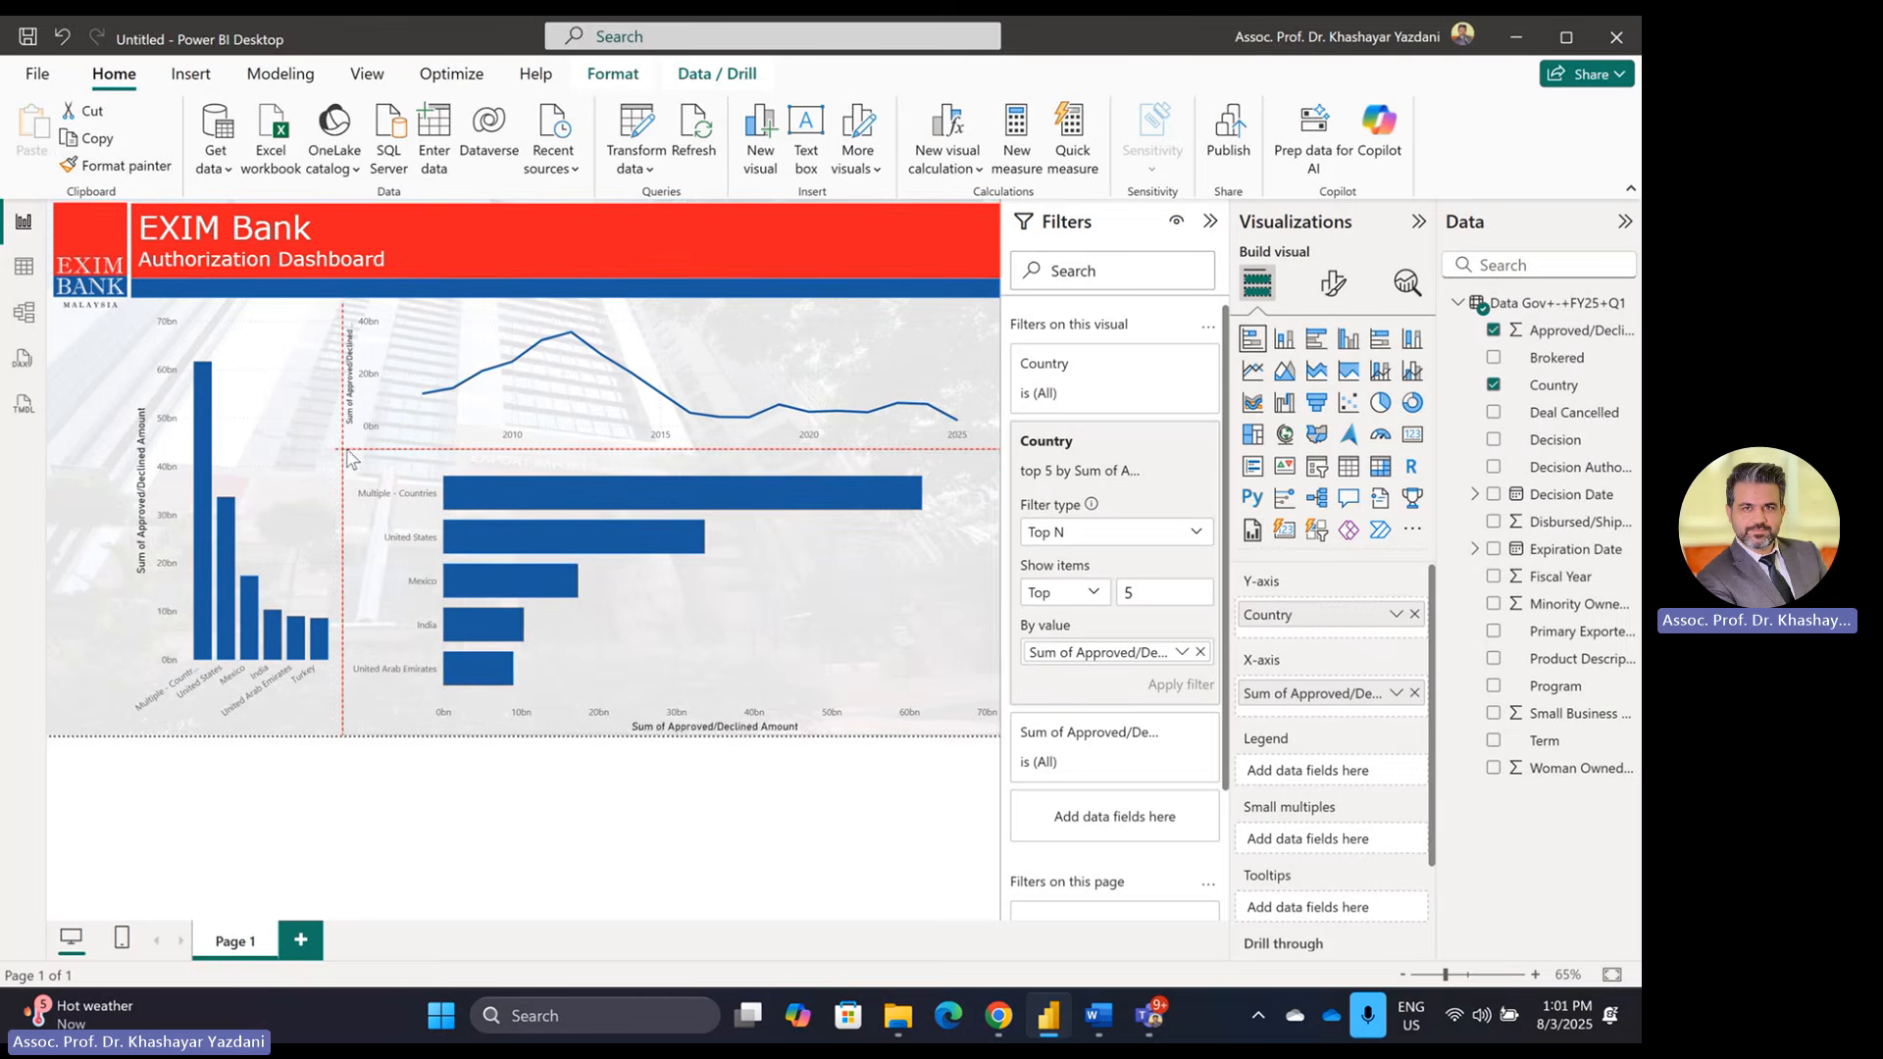
left_click_drag(671, 732, 692, 596)
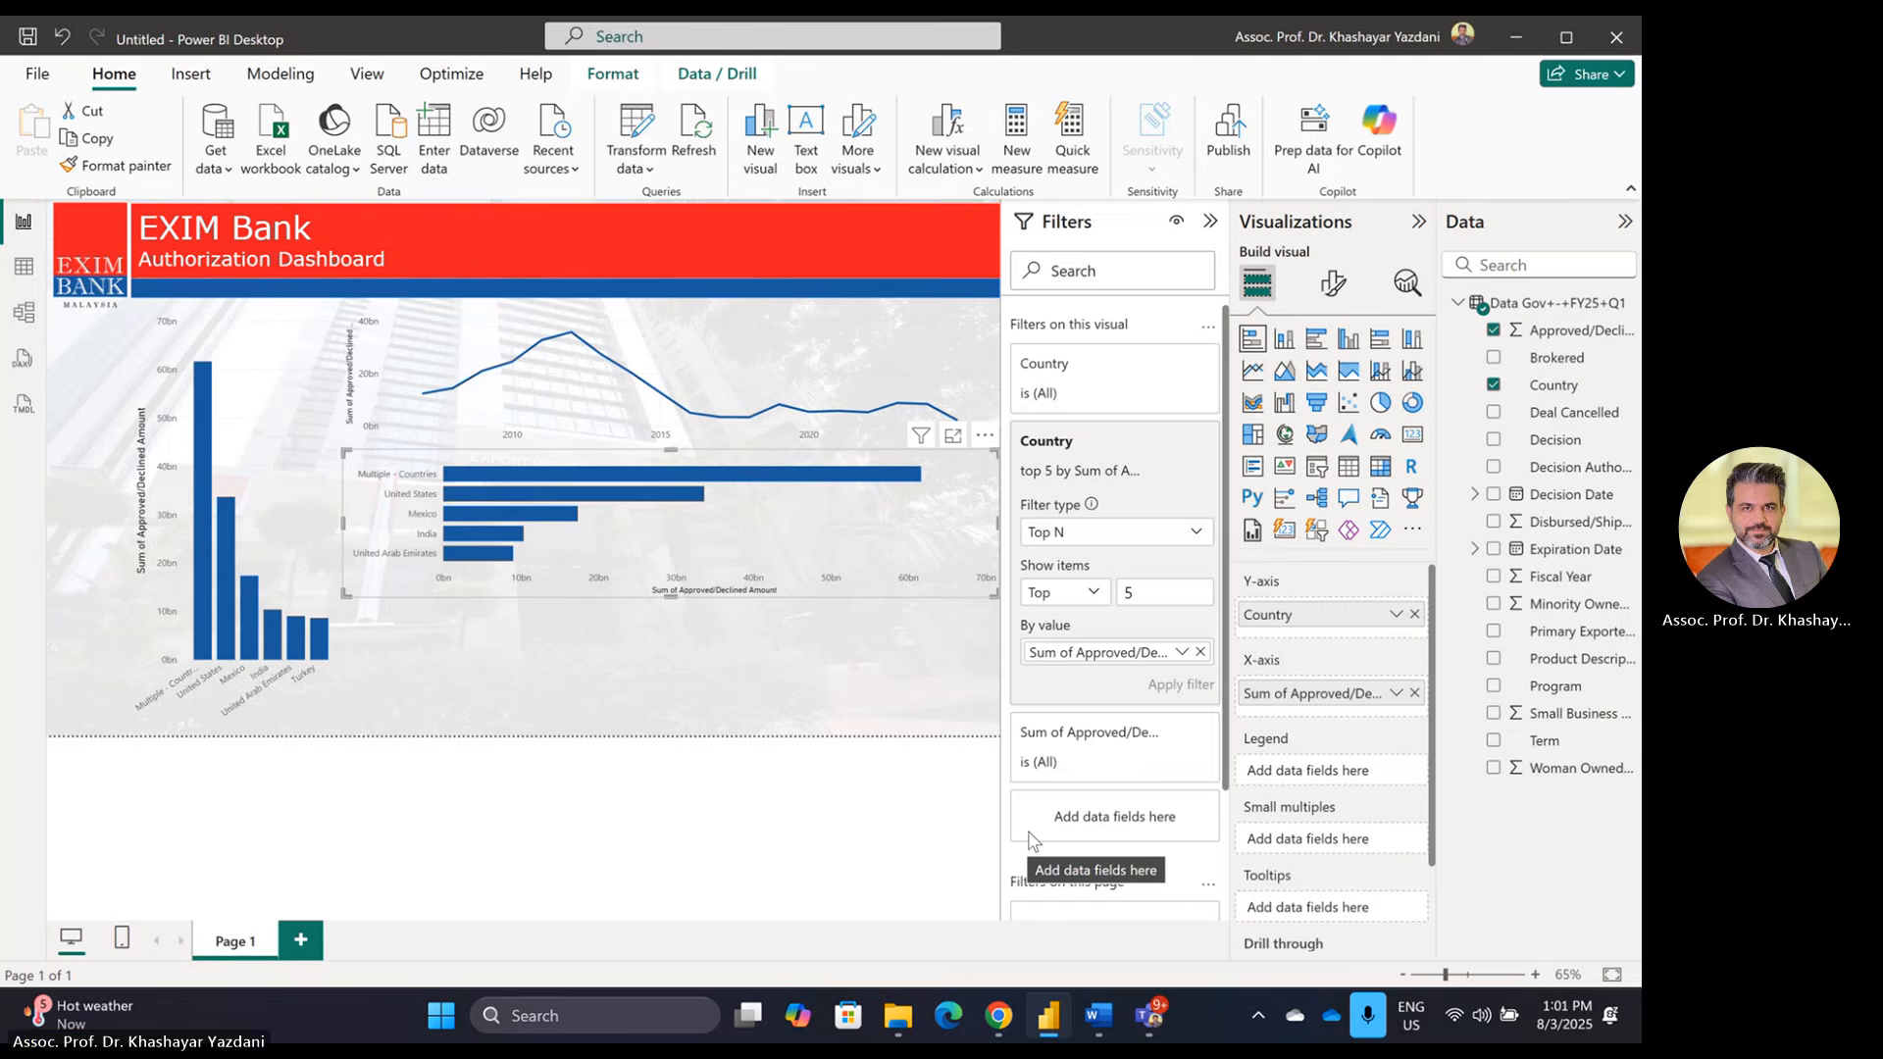
key("alt+Tab")
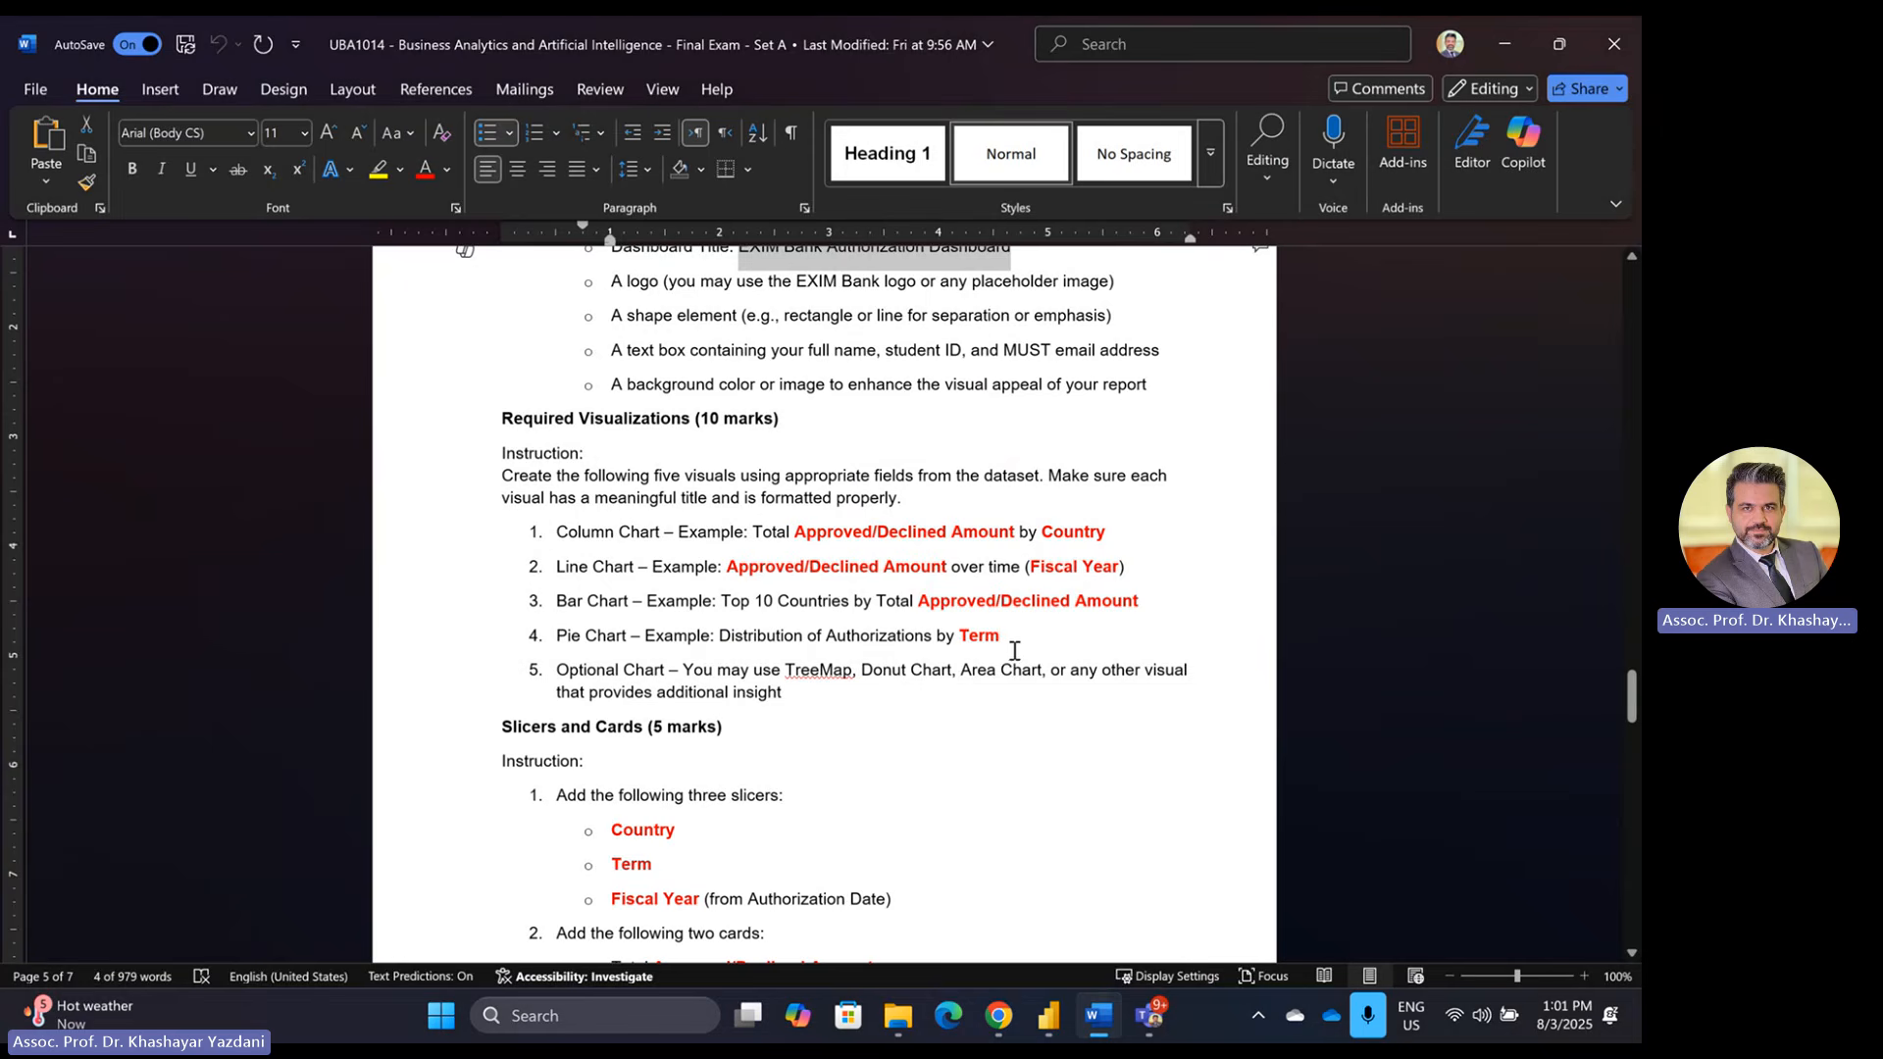
key("alt+Tab")
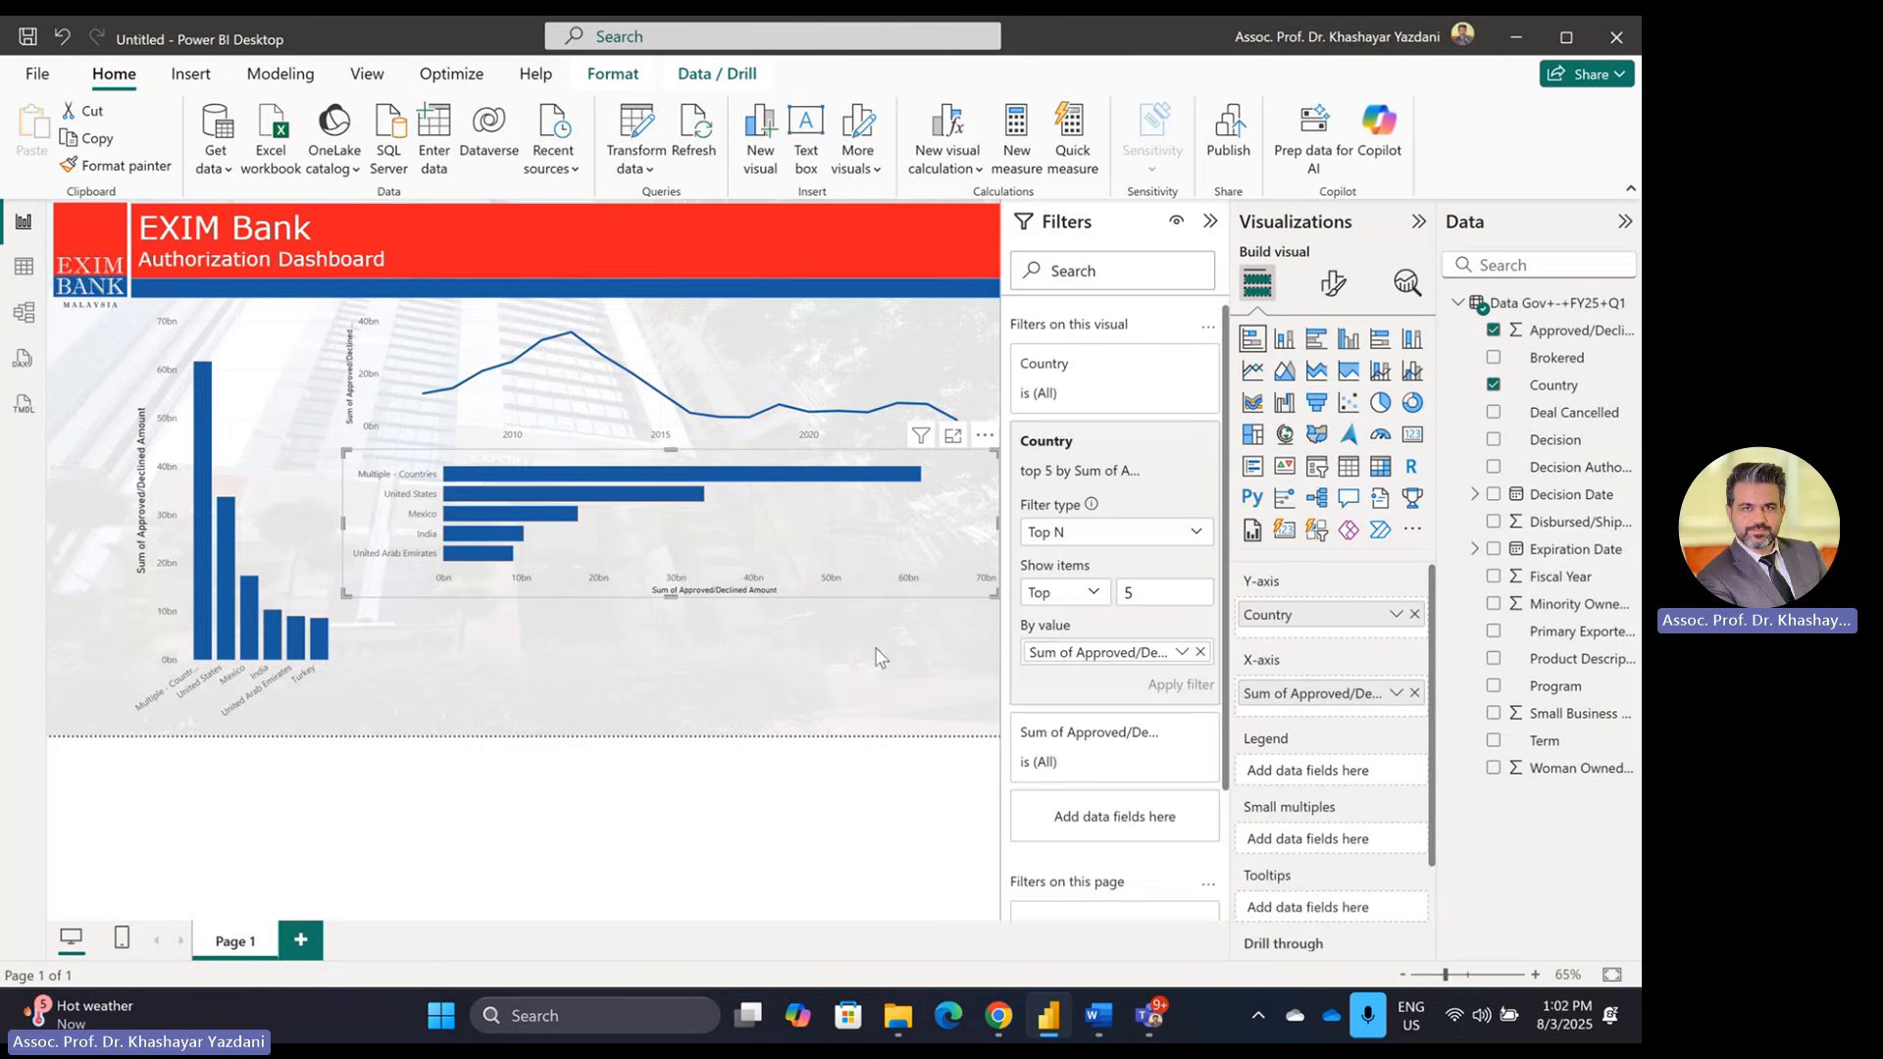
left_click(876, 655)
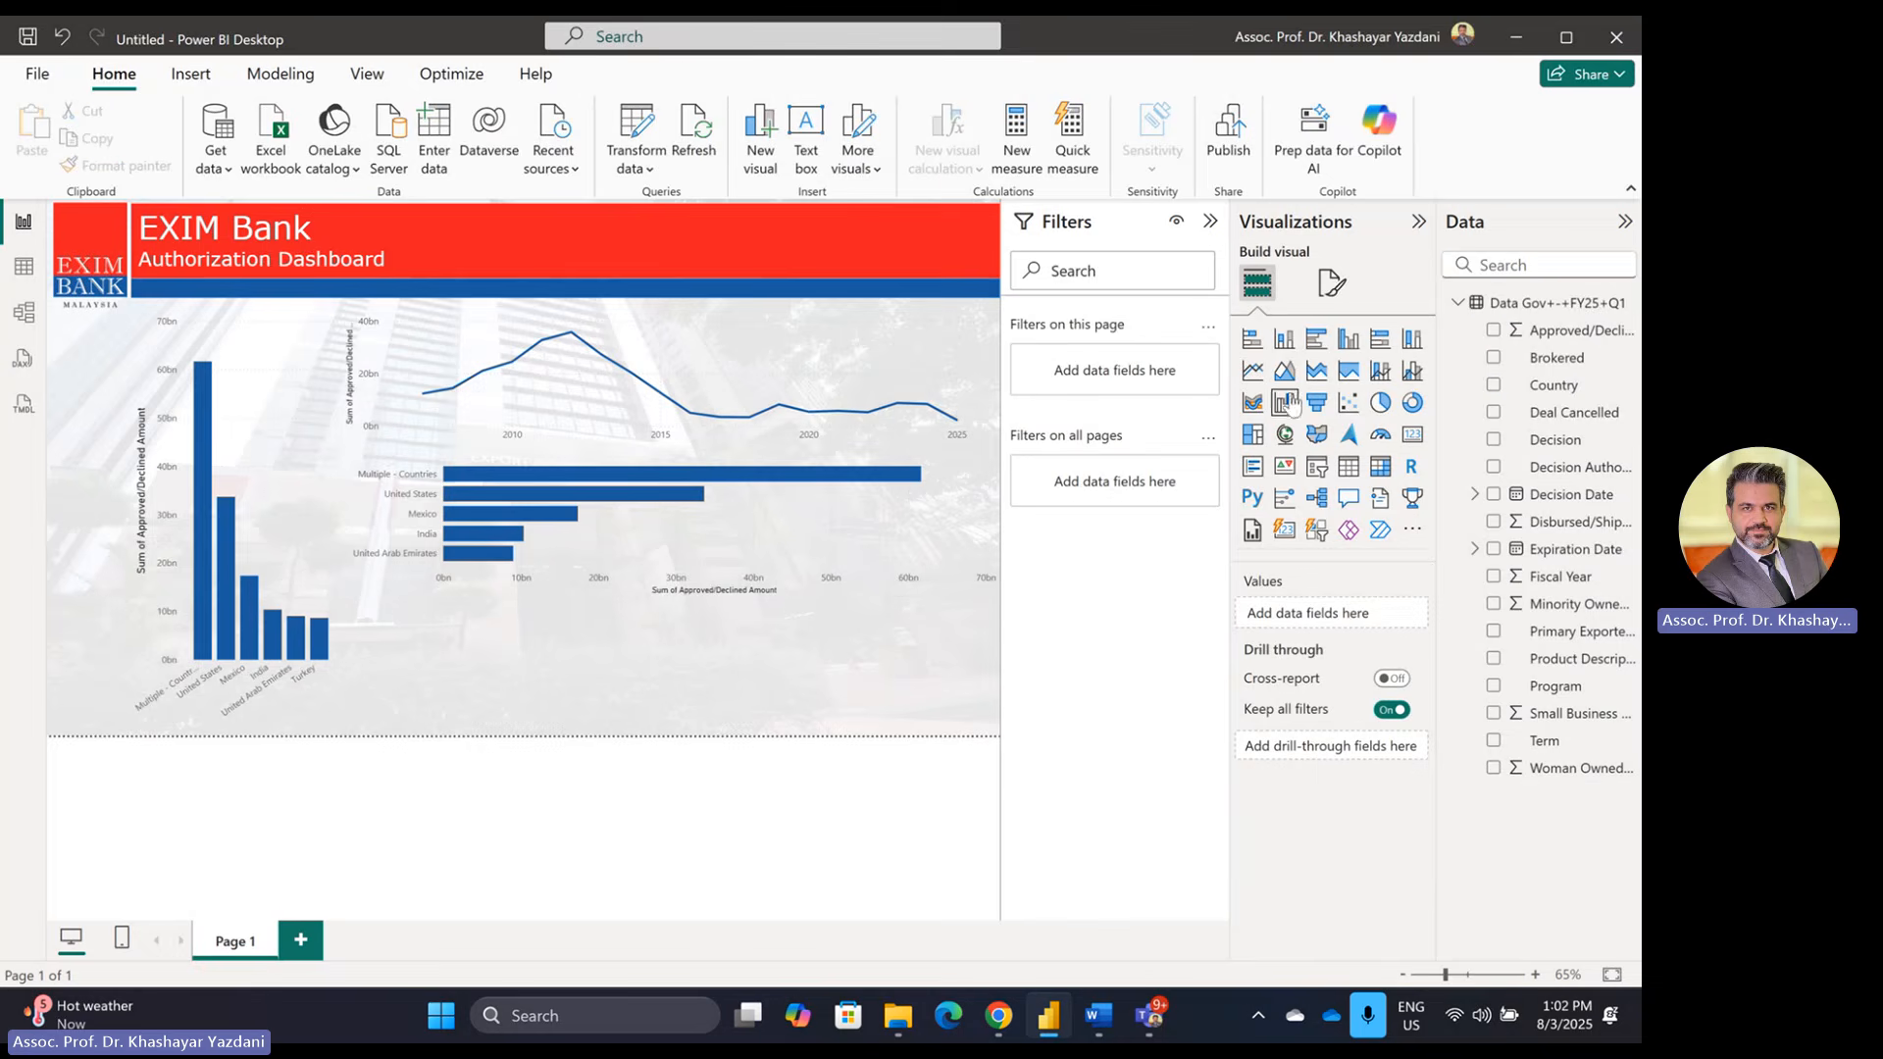
Step: Collapse Filters and add a pie chart of Approved/Declined Amount with Term as legend
left_click(1210, 222)
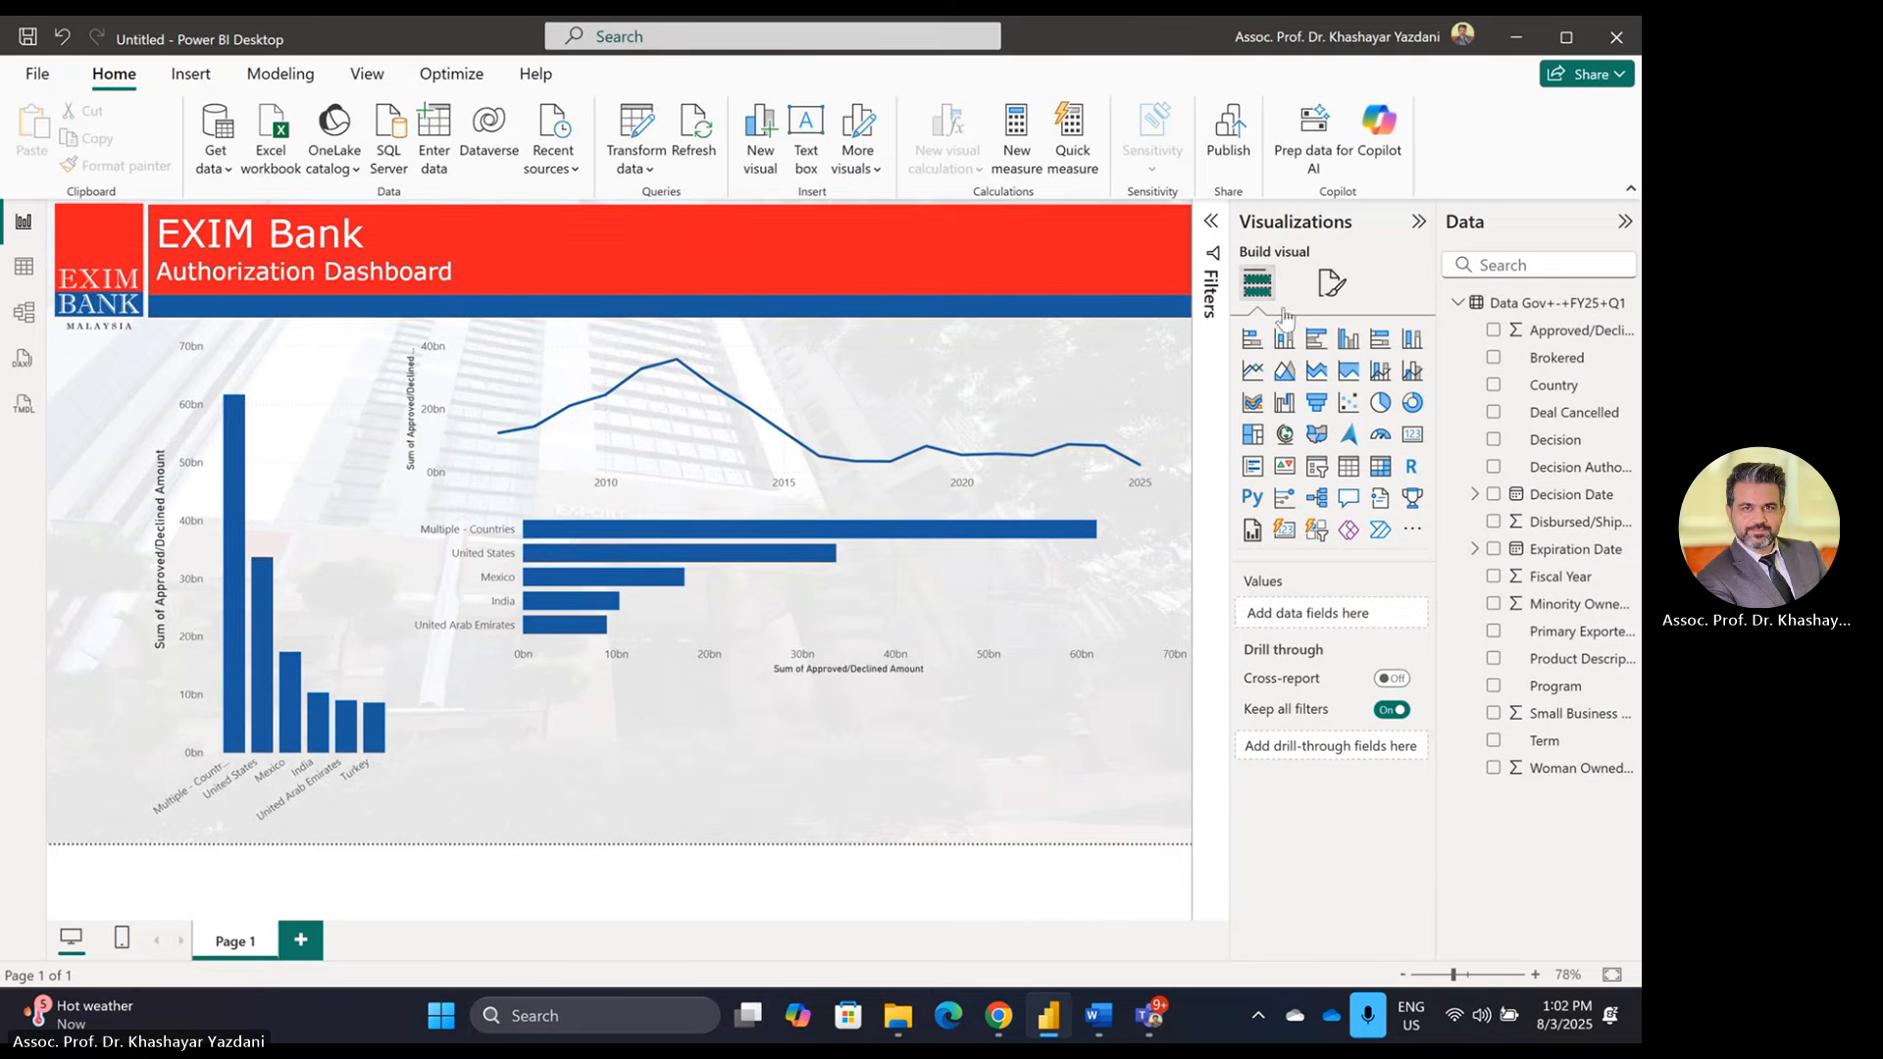
left_click(1380, 402)
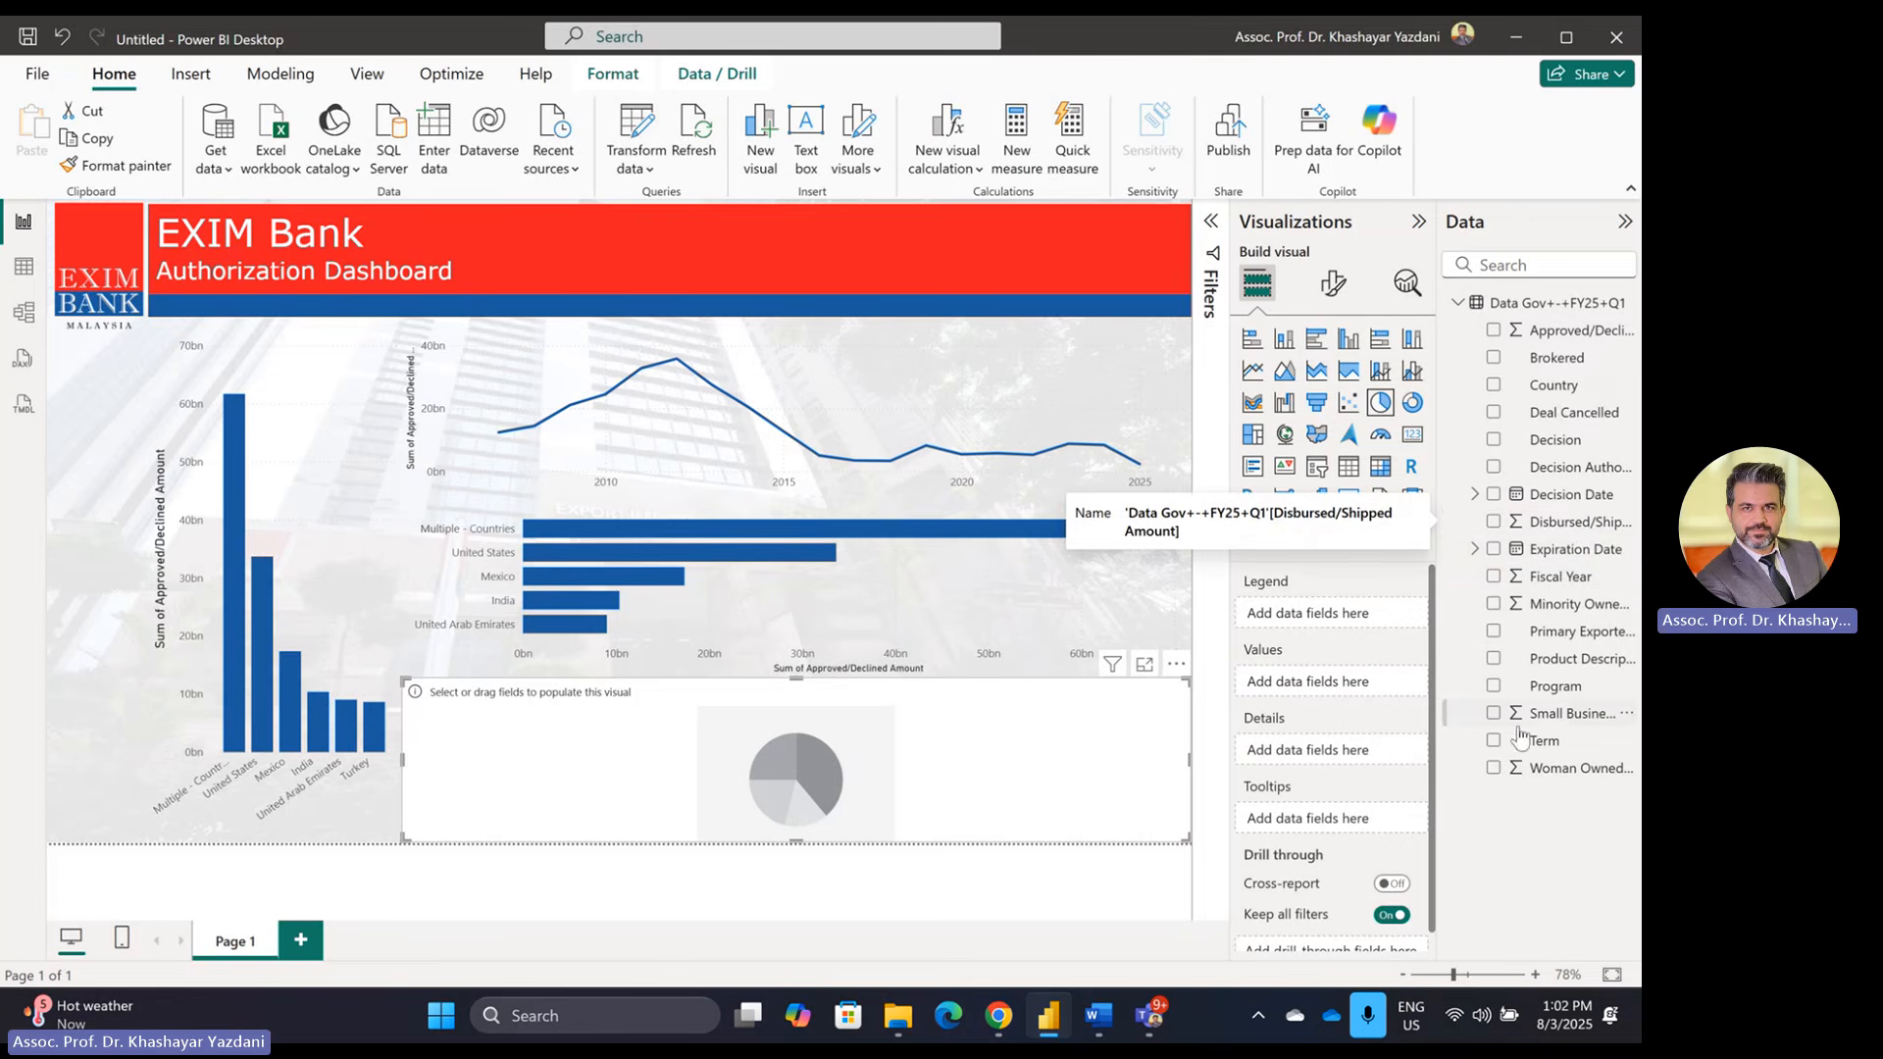
left_click_drag(1524, 742, 1319, 614)
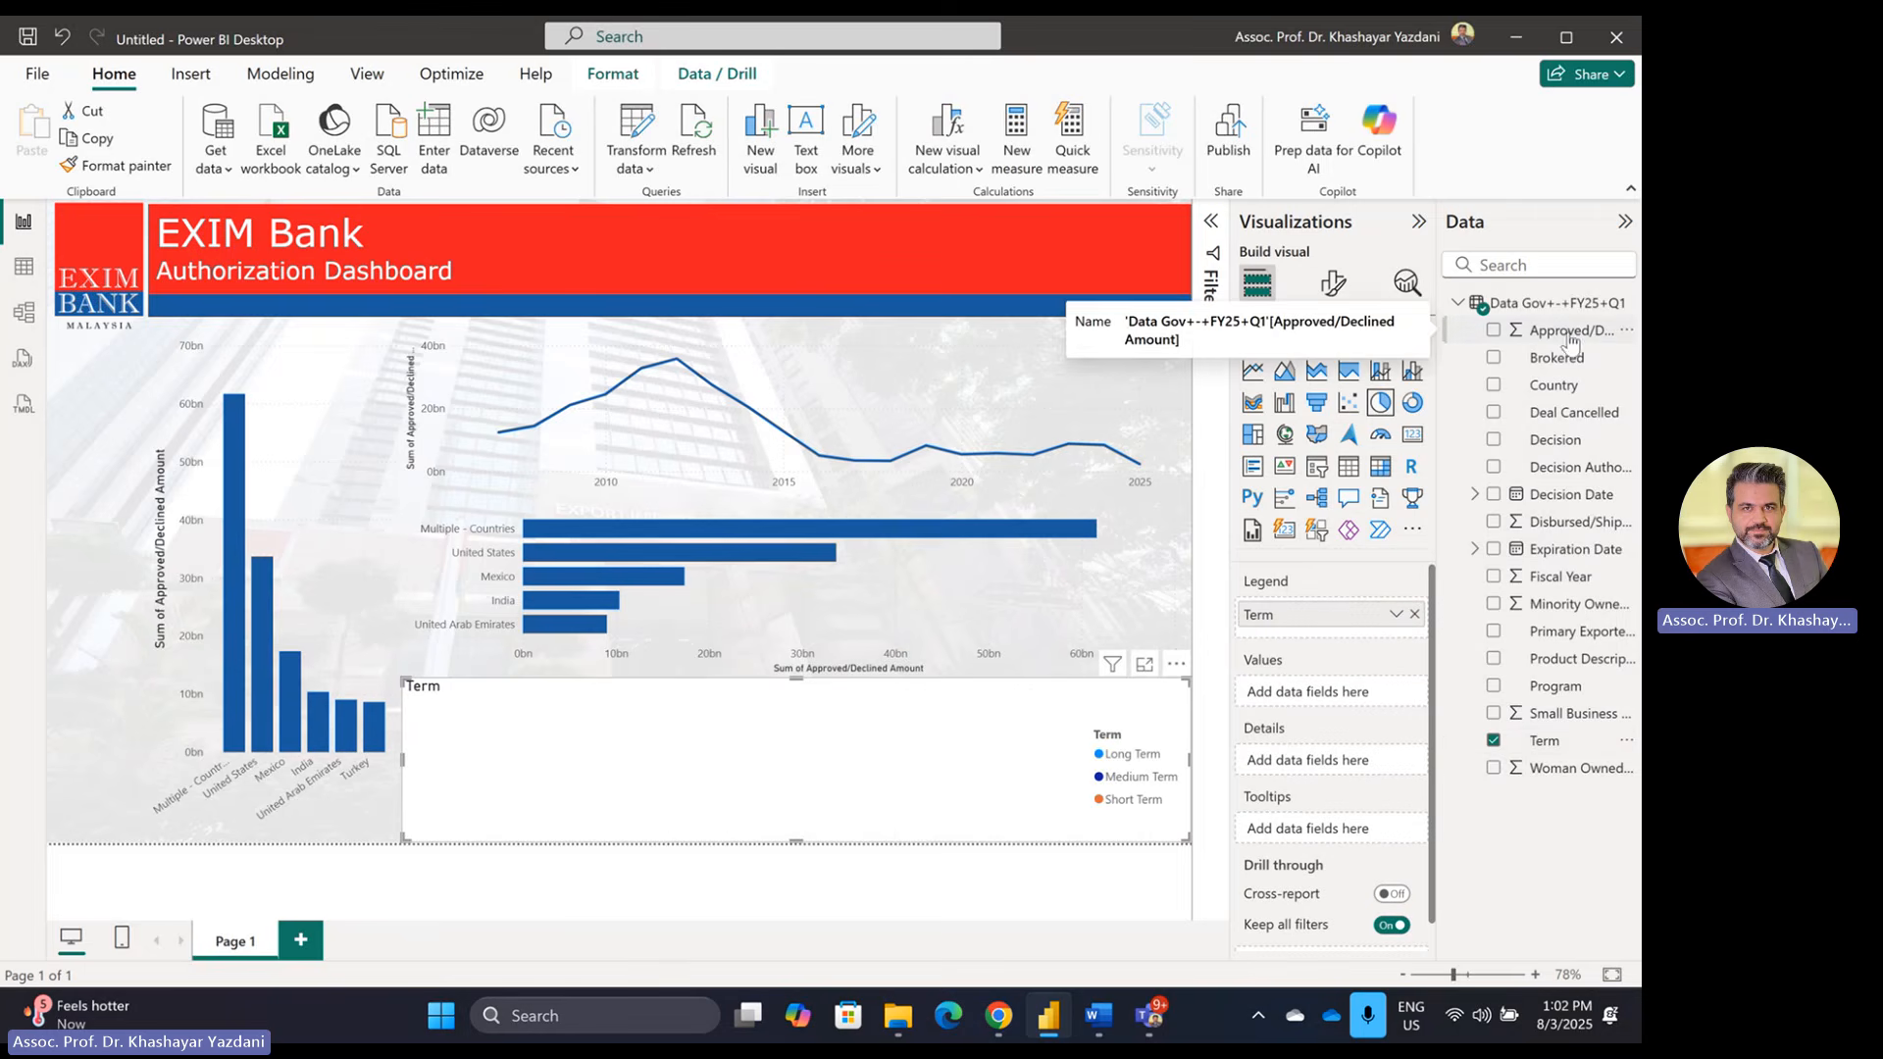
left_click_drag(1569, 334, 1321, 703)
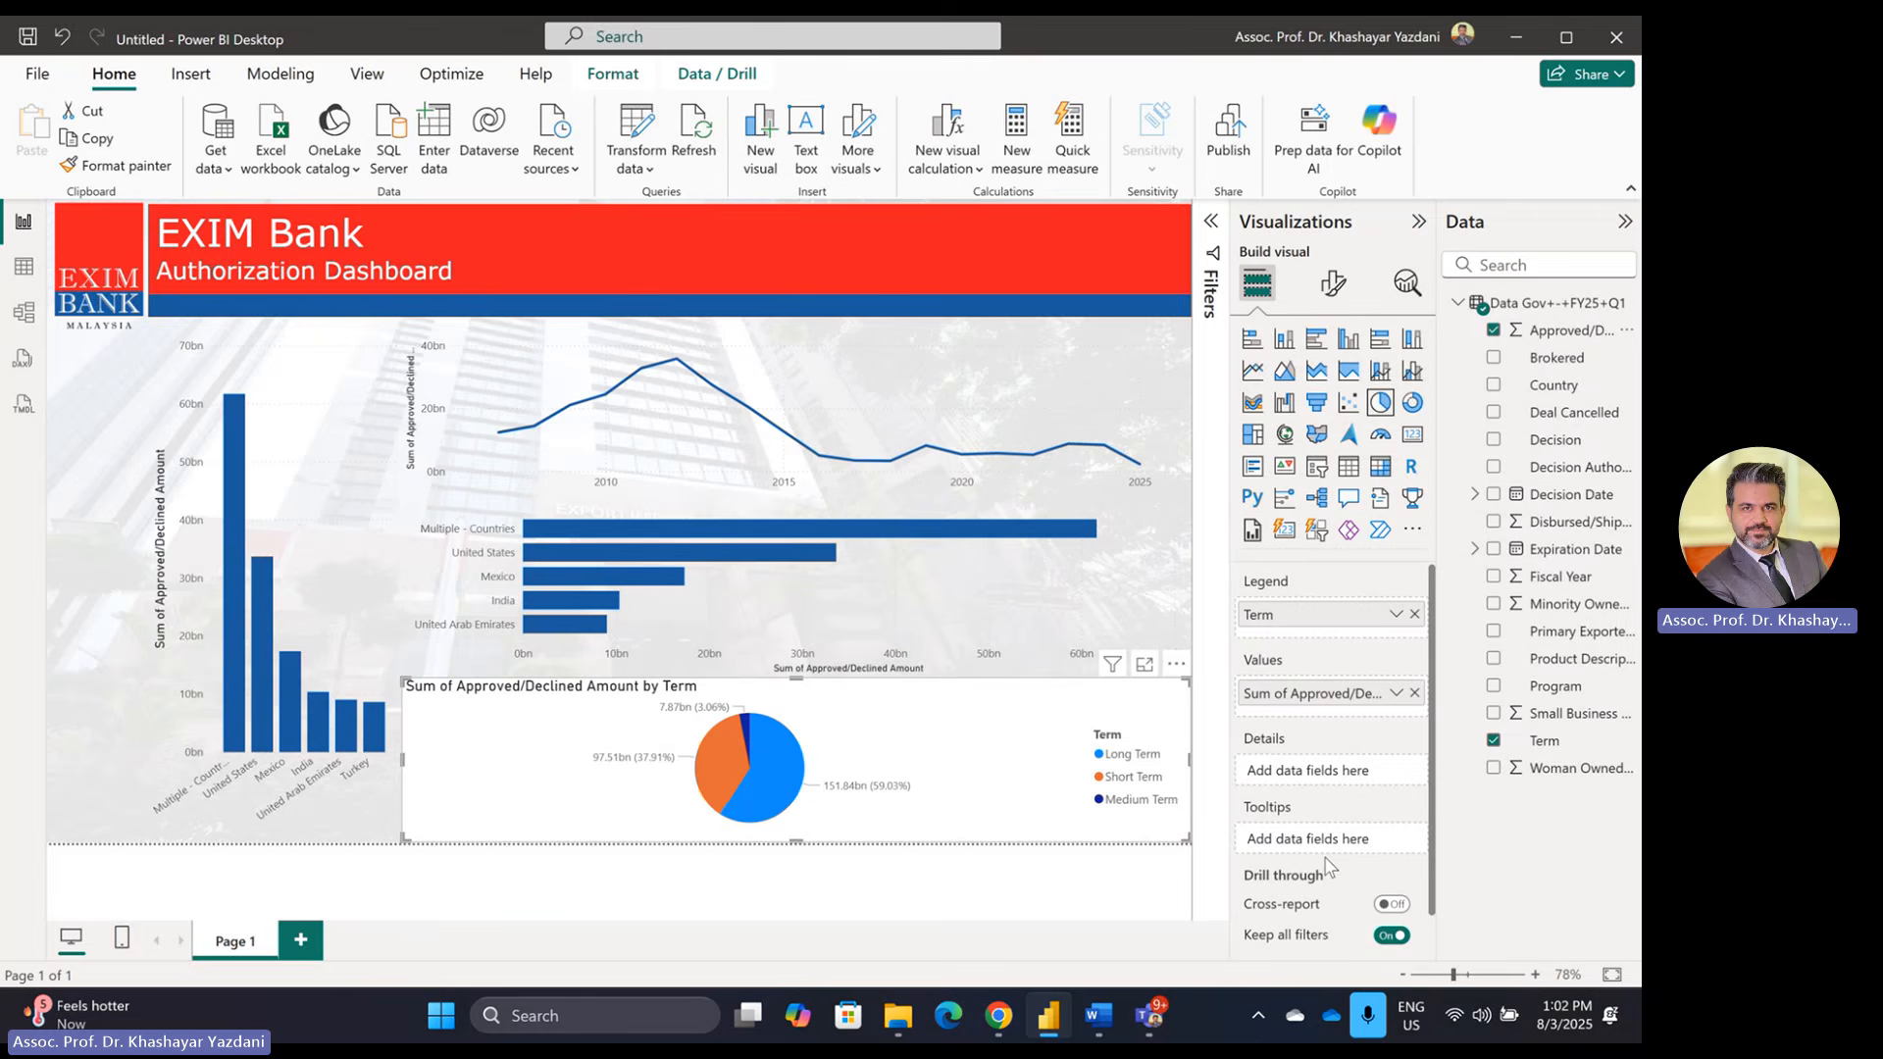
Step: Narrow the pie chart and copy the column chart's formatting onto it
left_click(1332, 284)
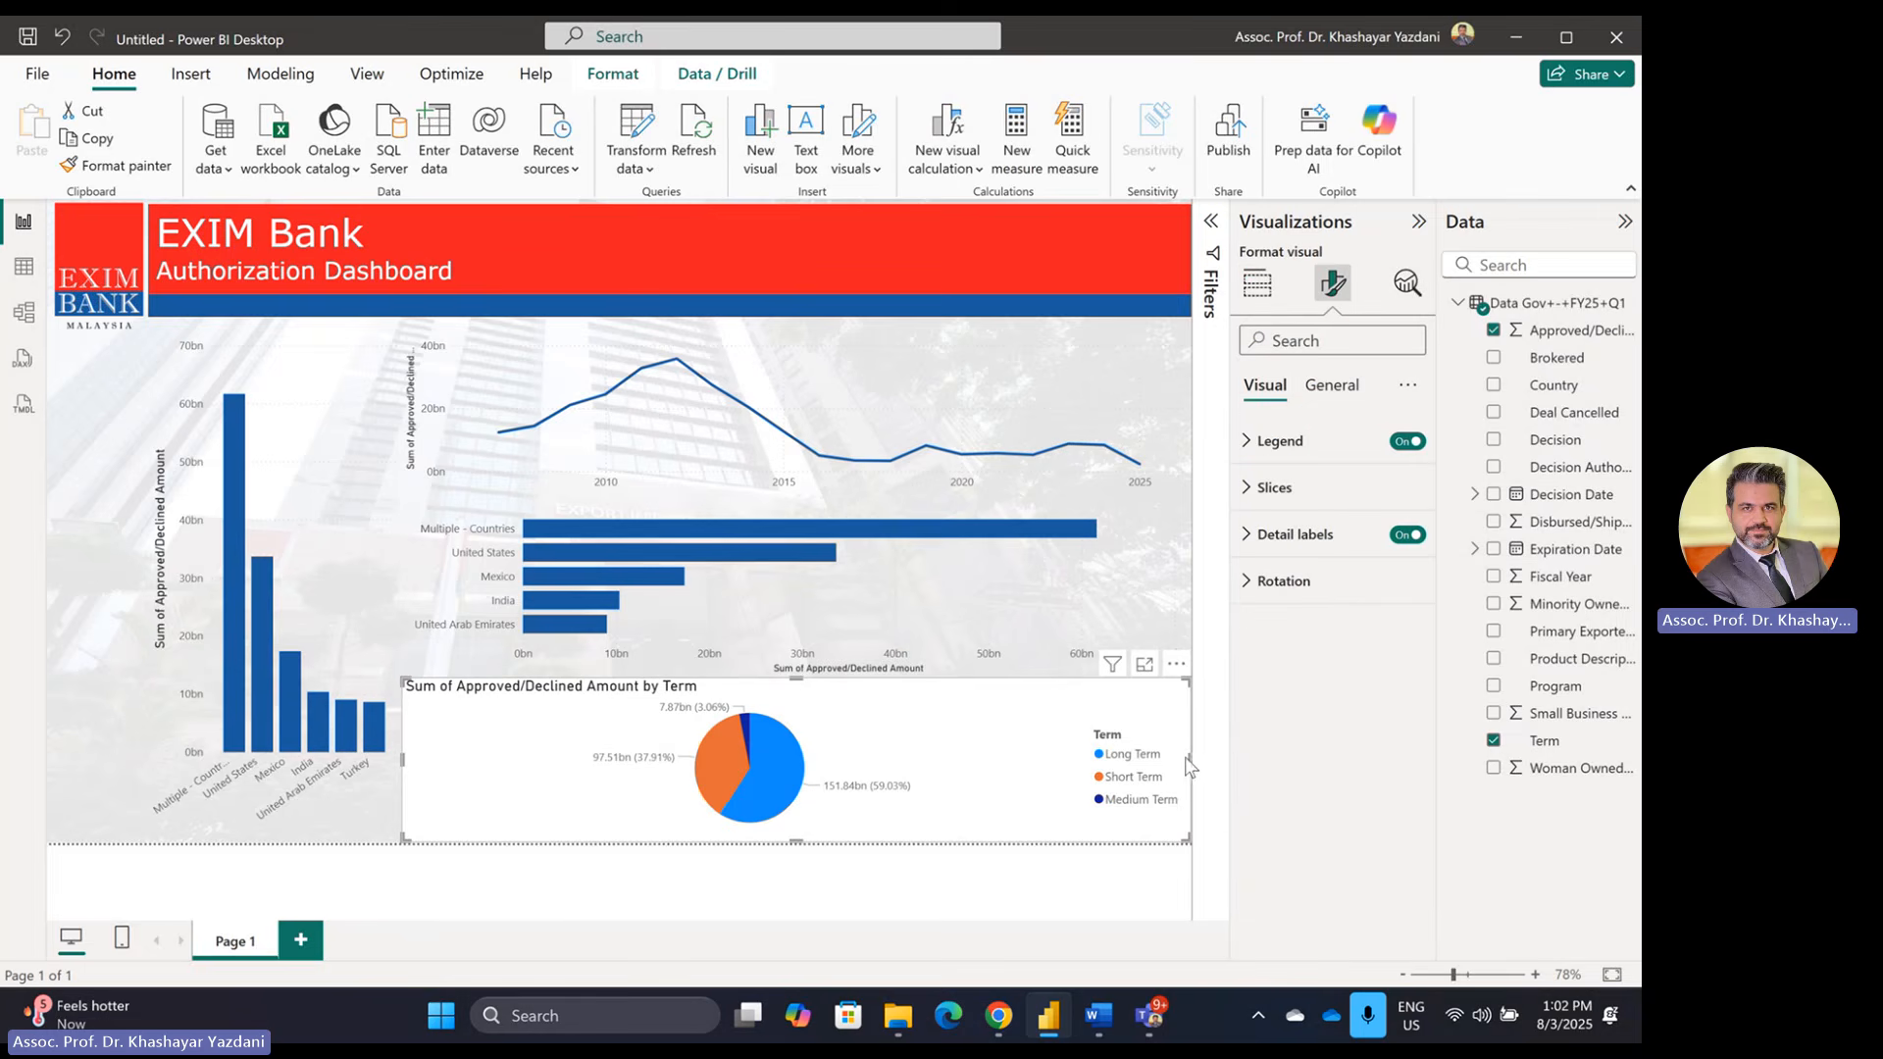
left_click_drag(1189, 758, 838, 763)
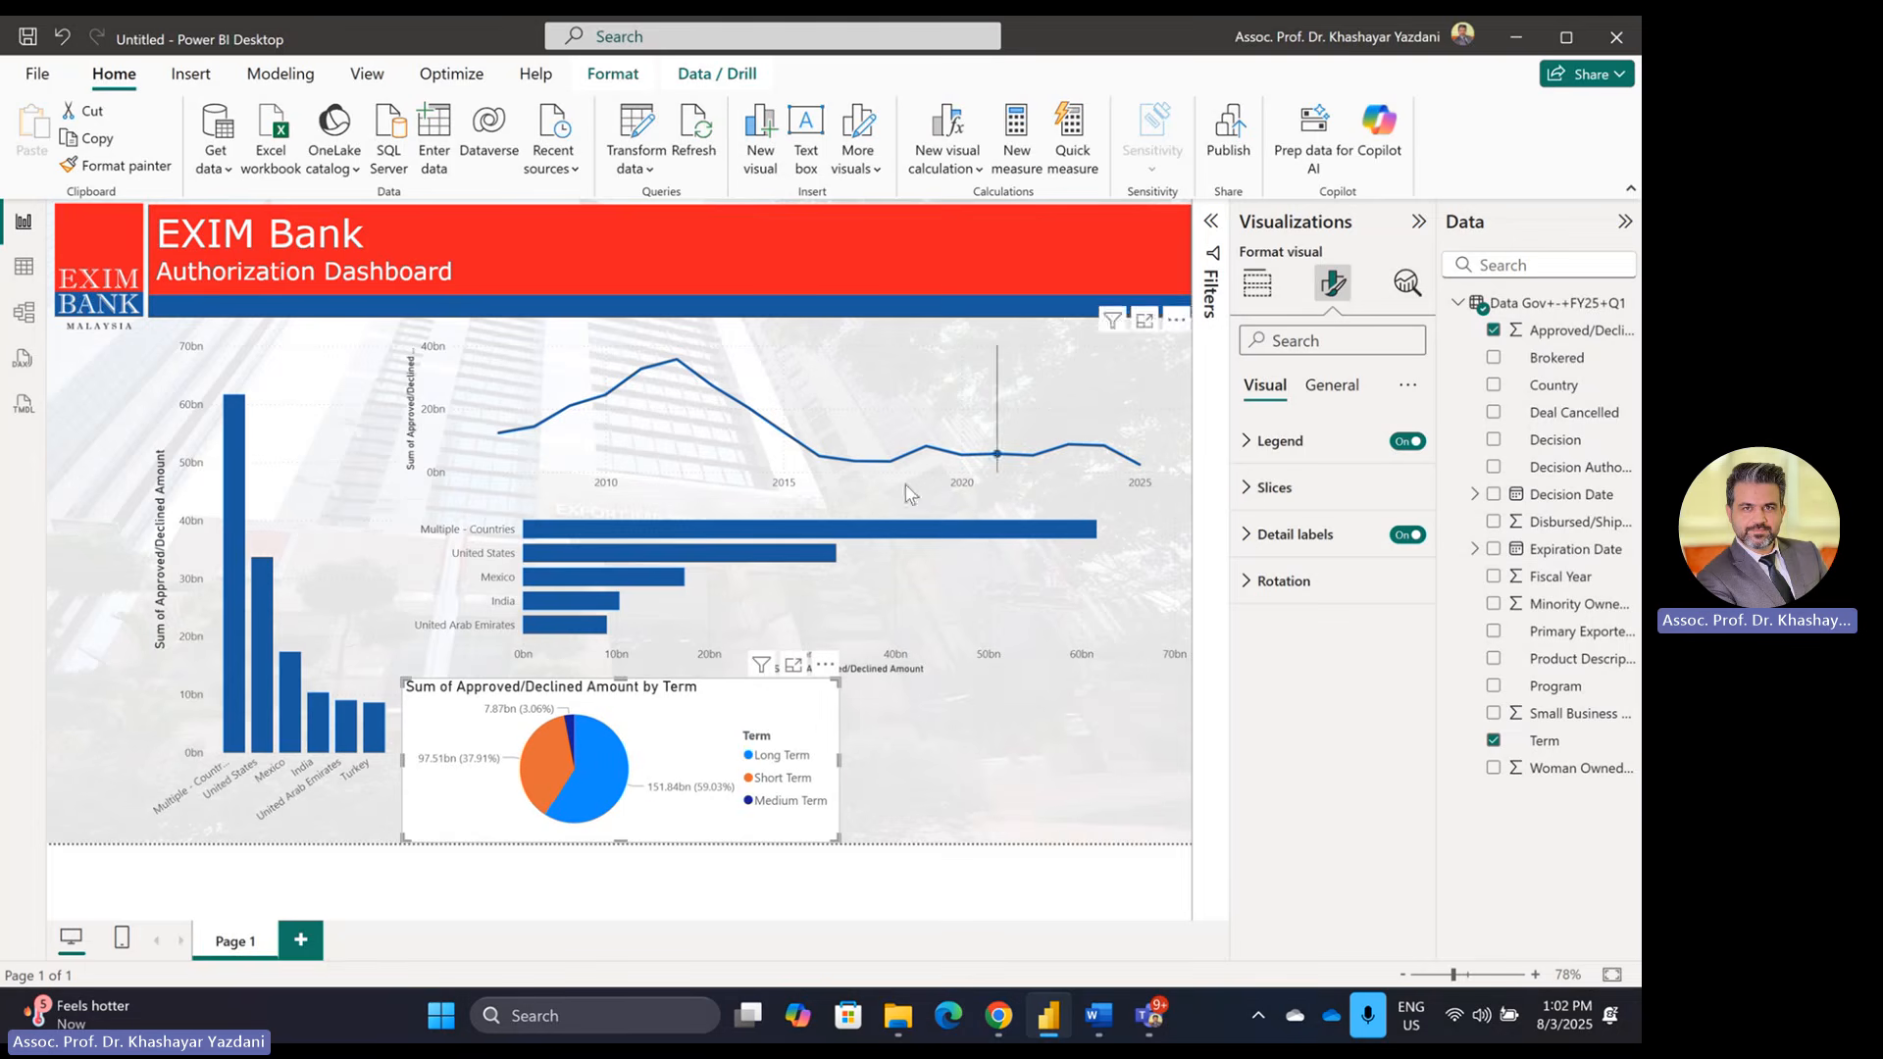
left_click(321, 348)
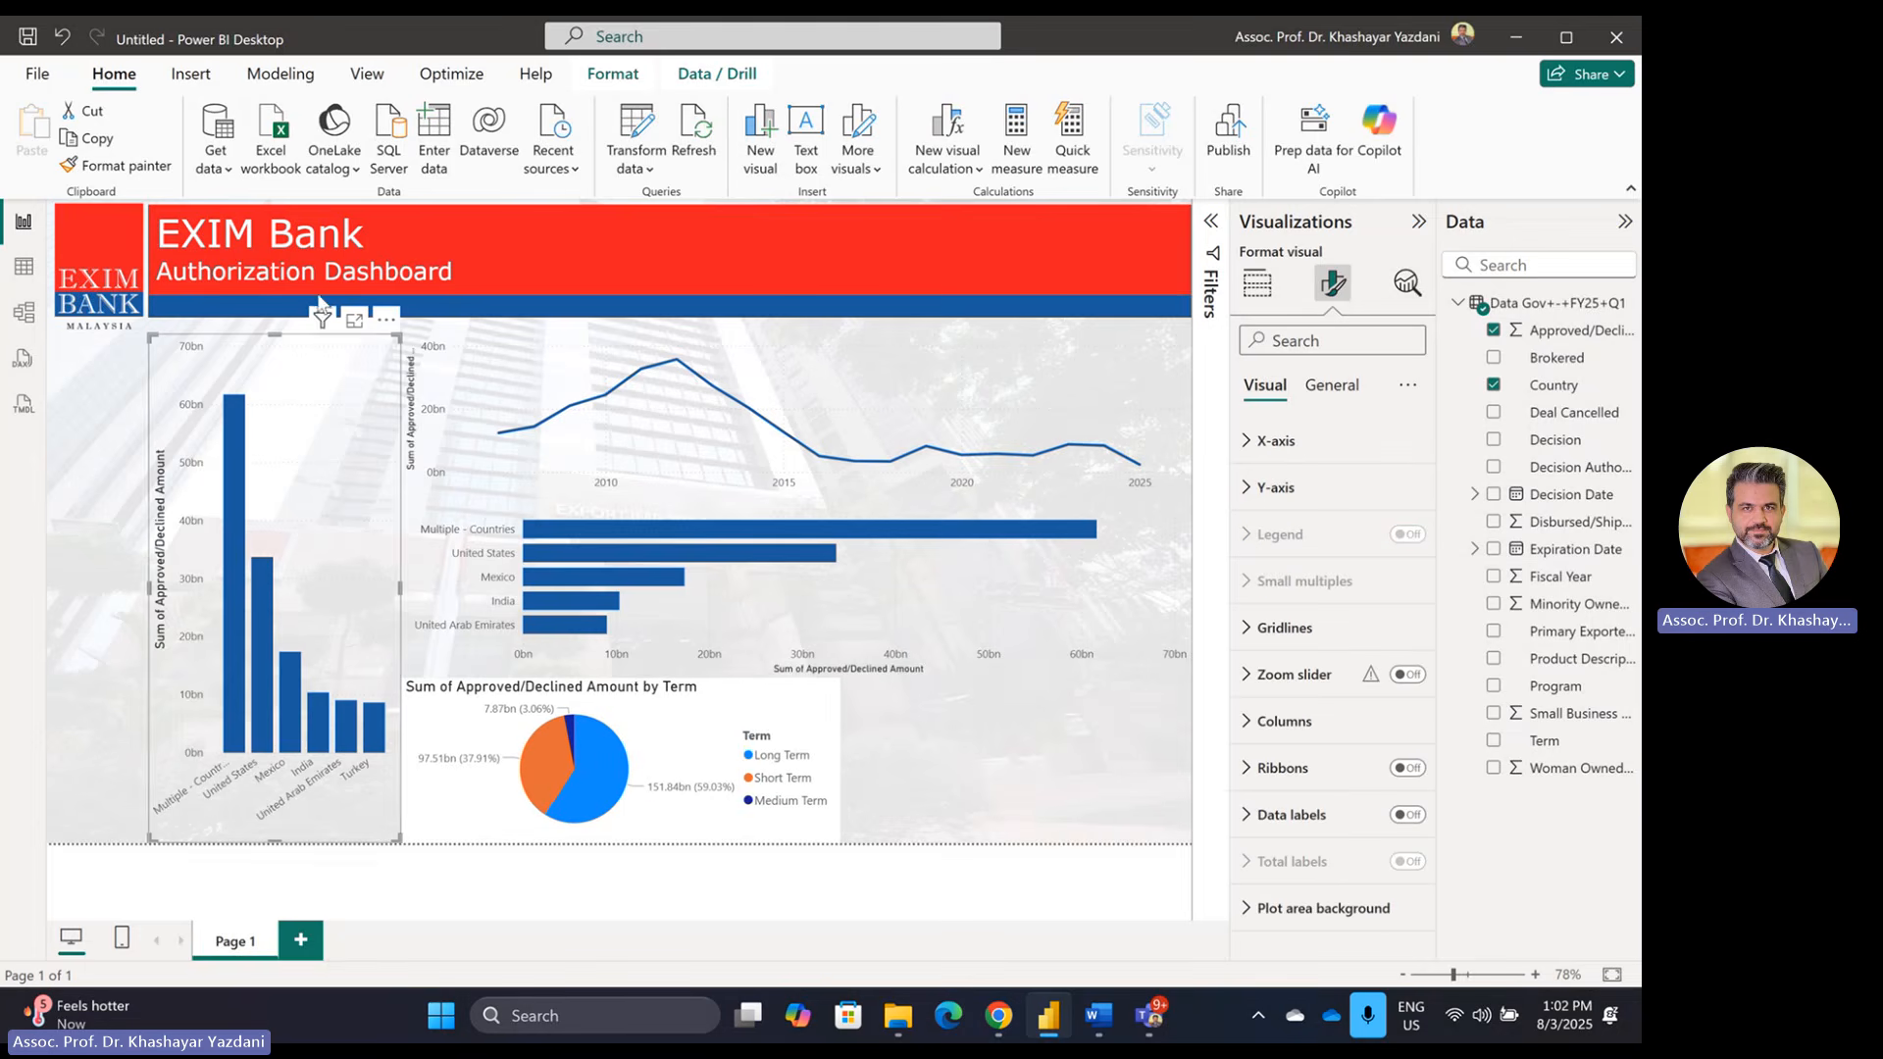
left_click(116, 166)
left_click(785, 706)
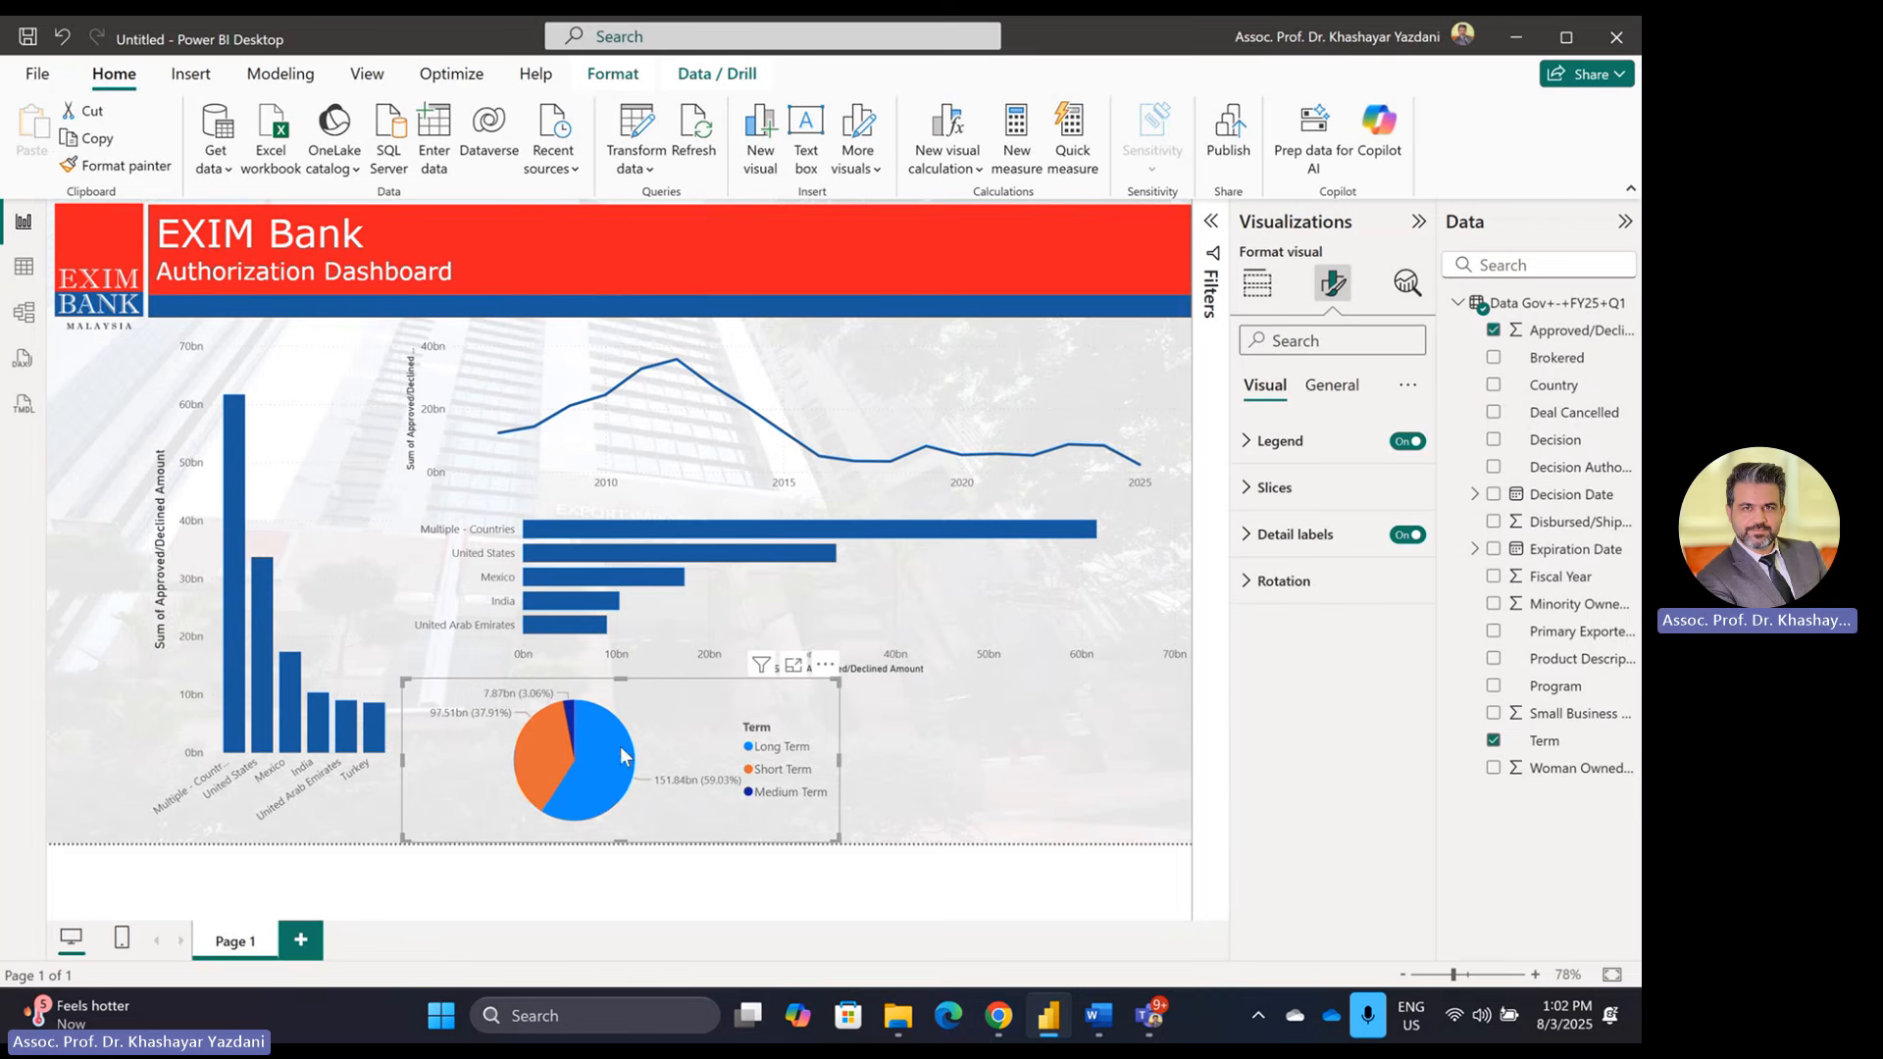
Step: Colour the Long Term pie slice dark blue
left_click(1327, 503)
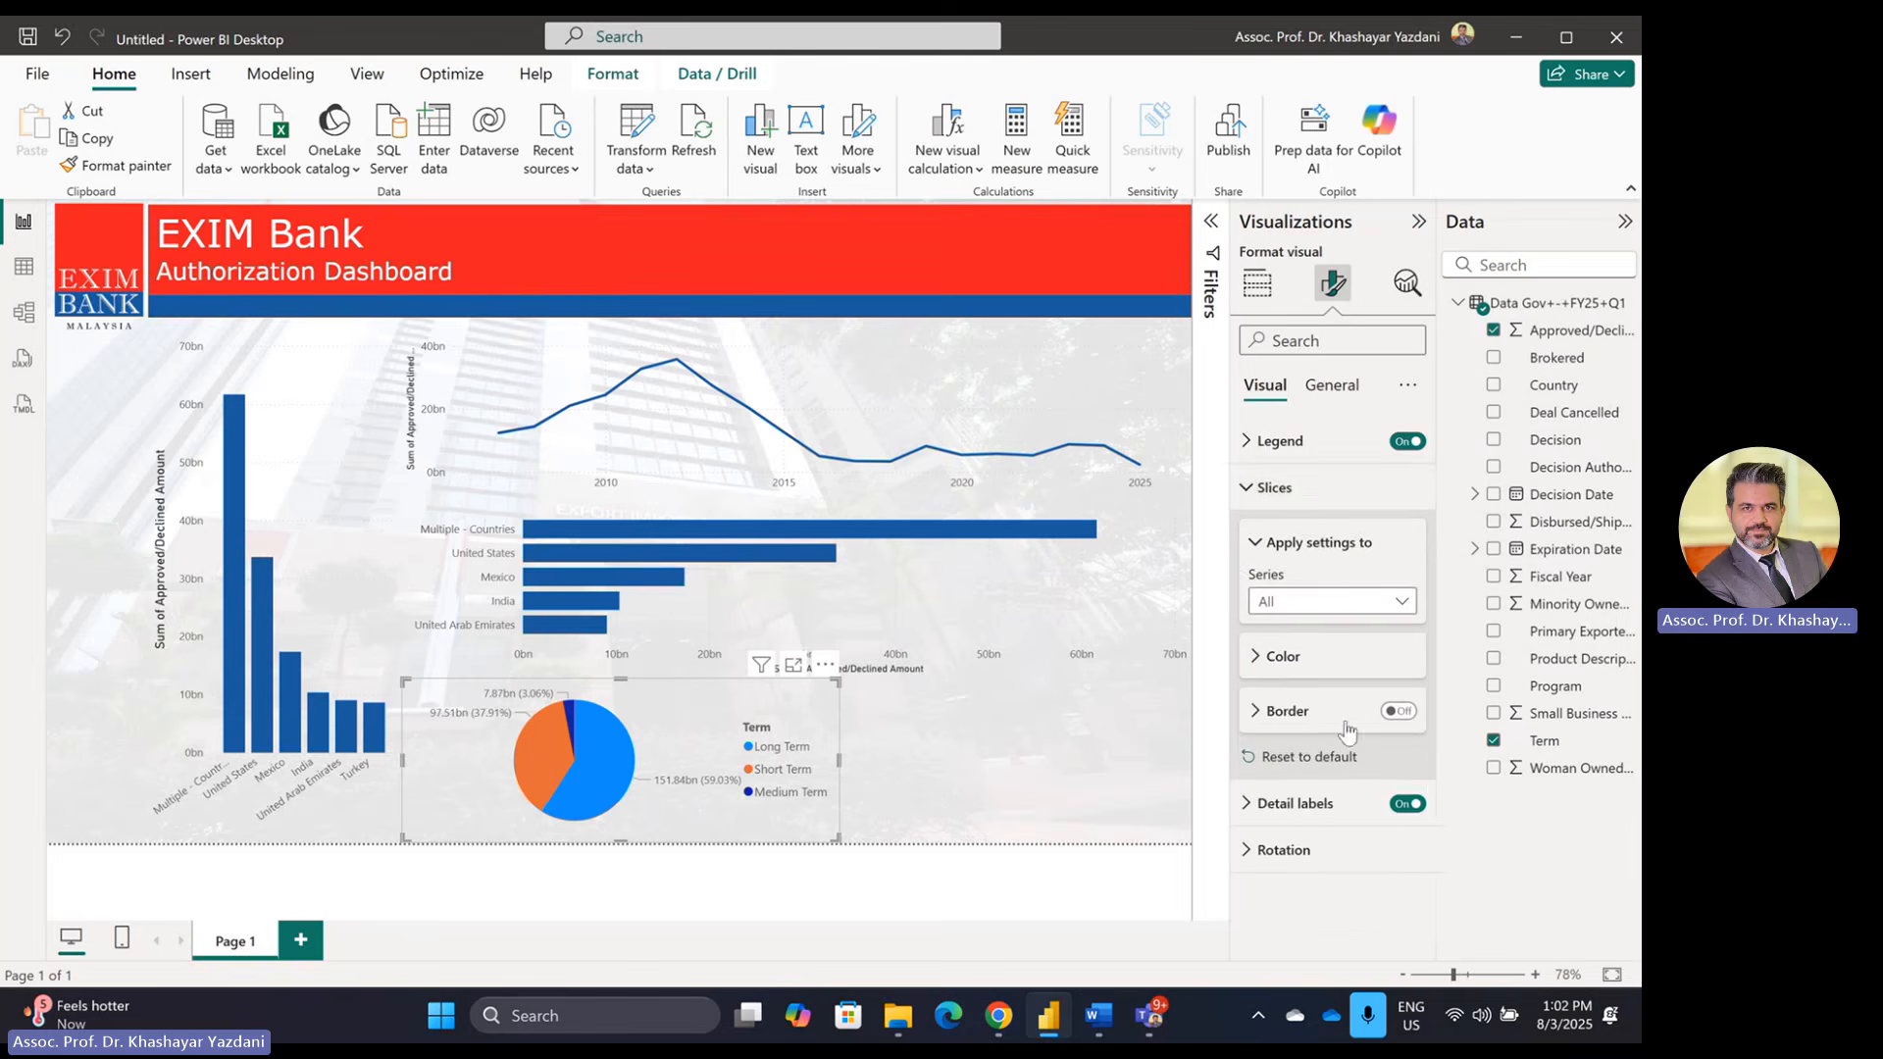
left_click(1299, 657)
scroll(1300, 686, "down", 1)
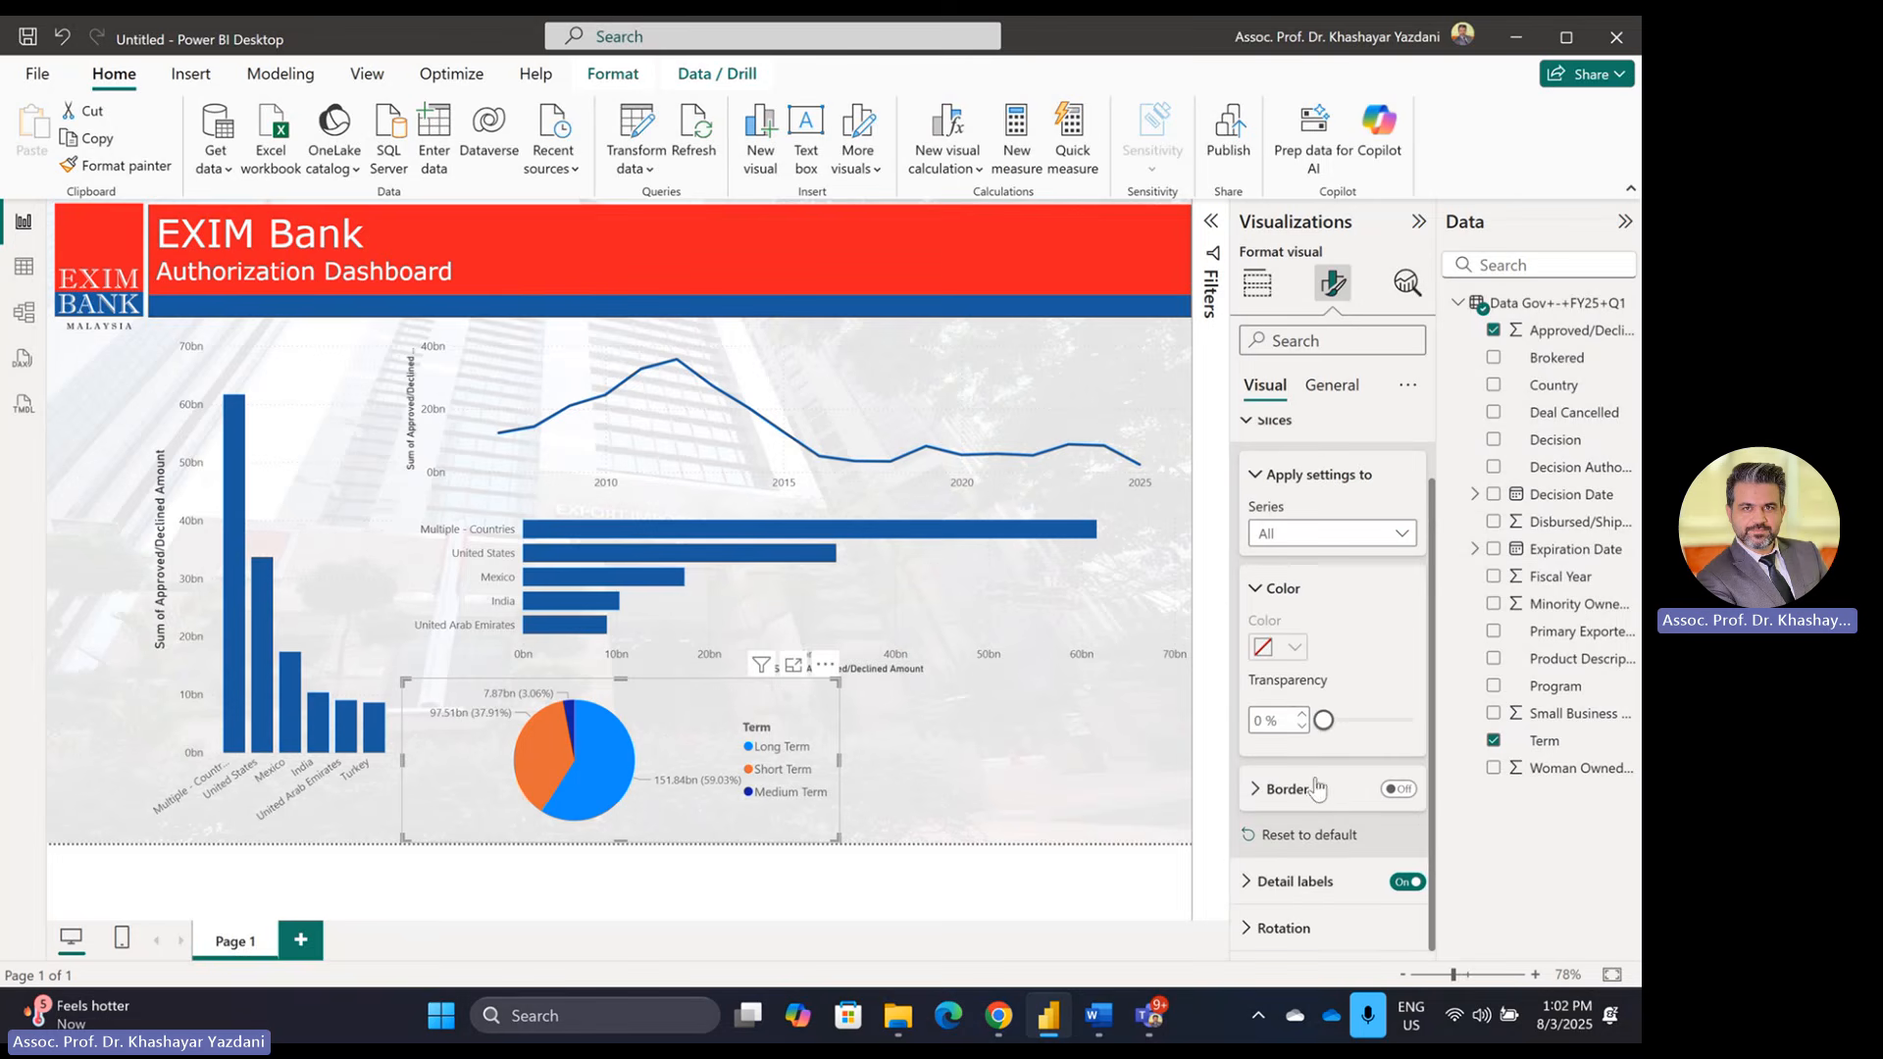
left_click(1411, 540)
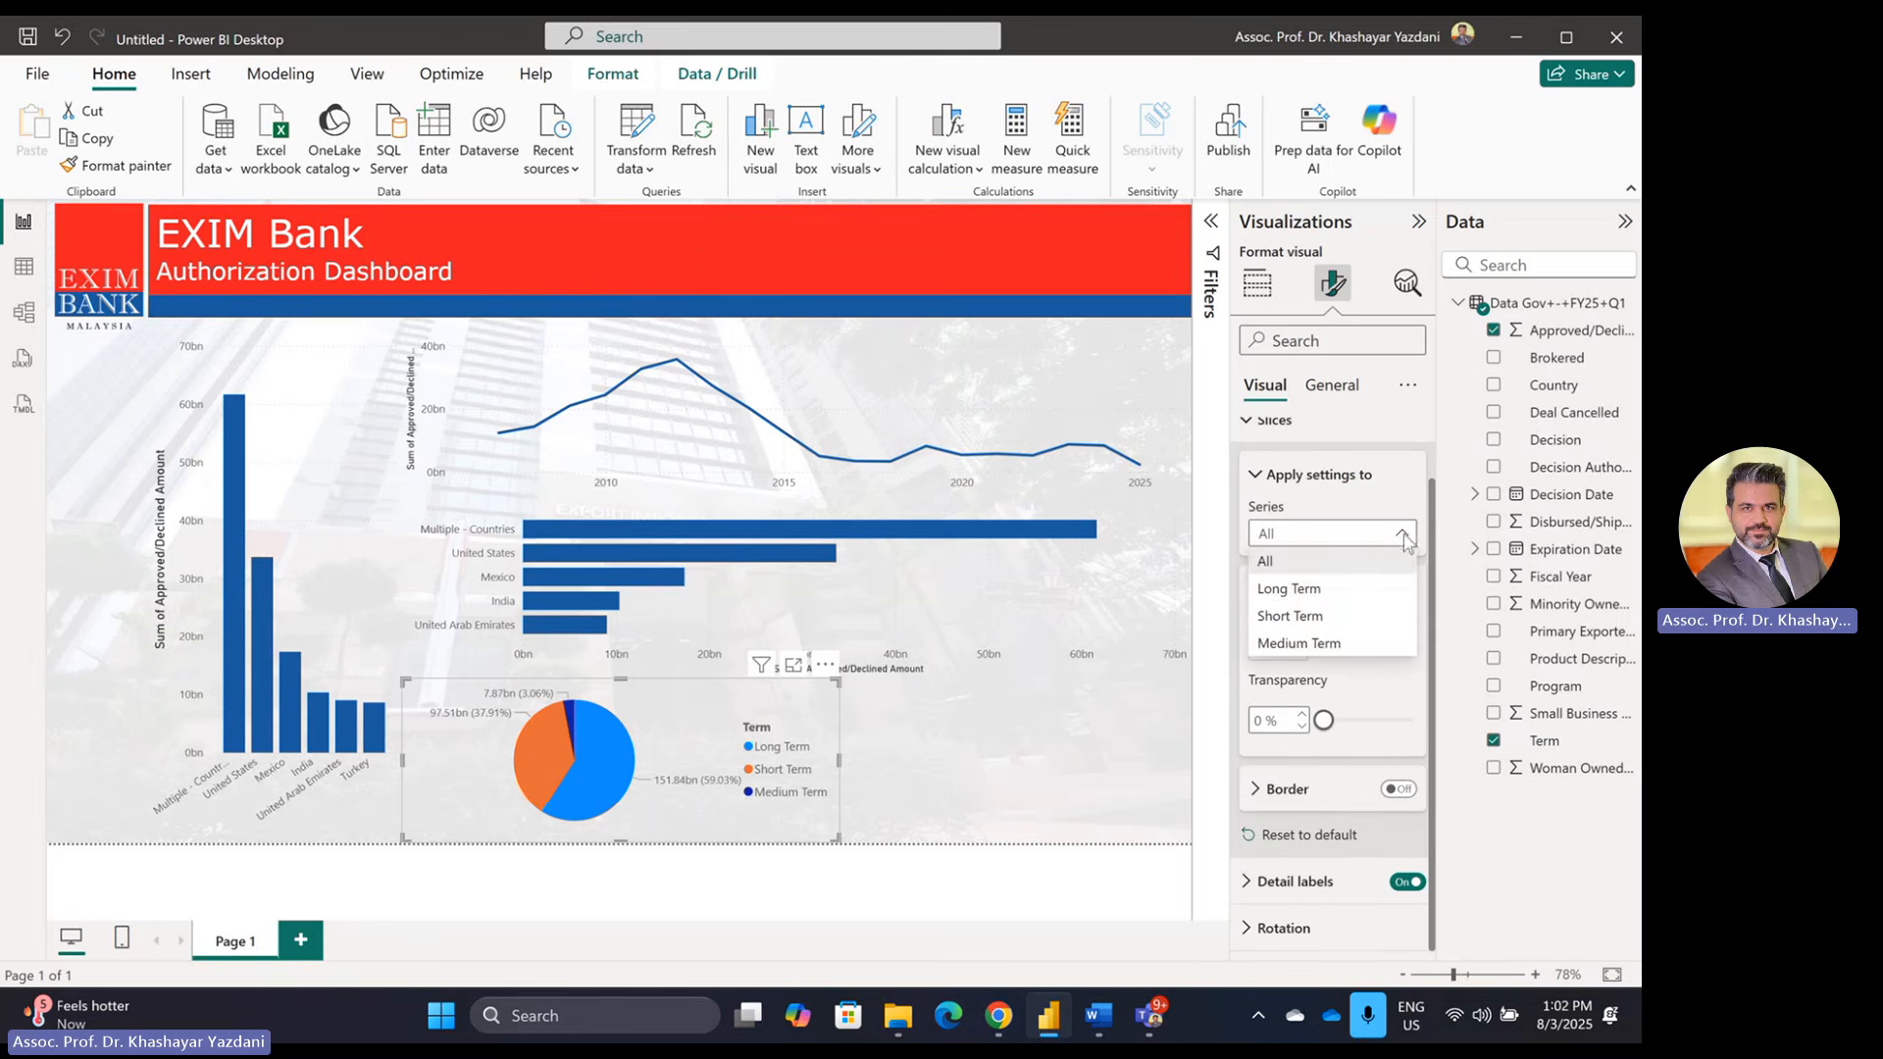
left_click(1305, 593)
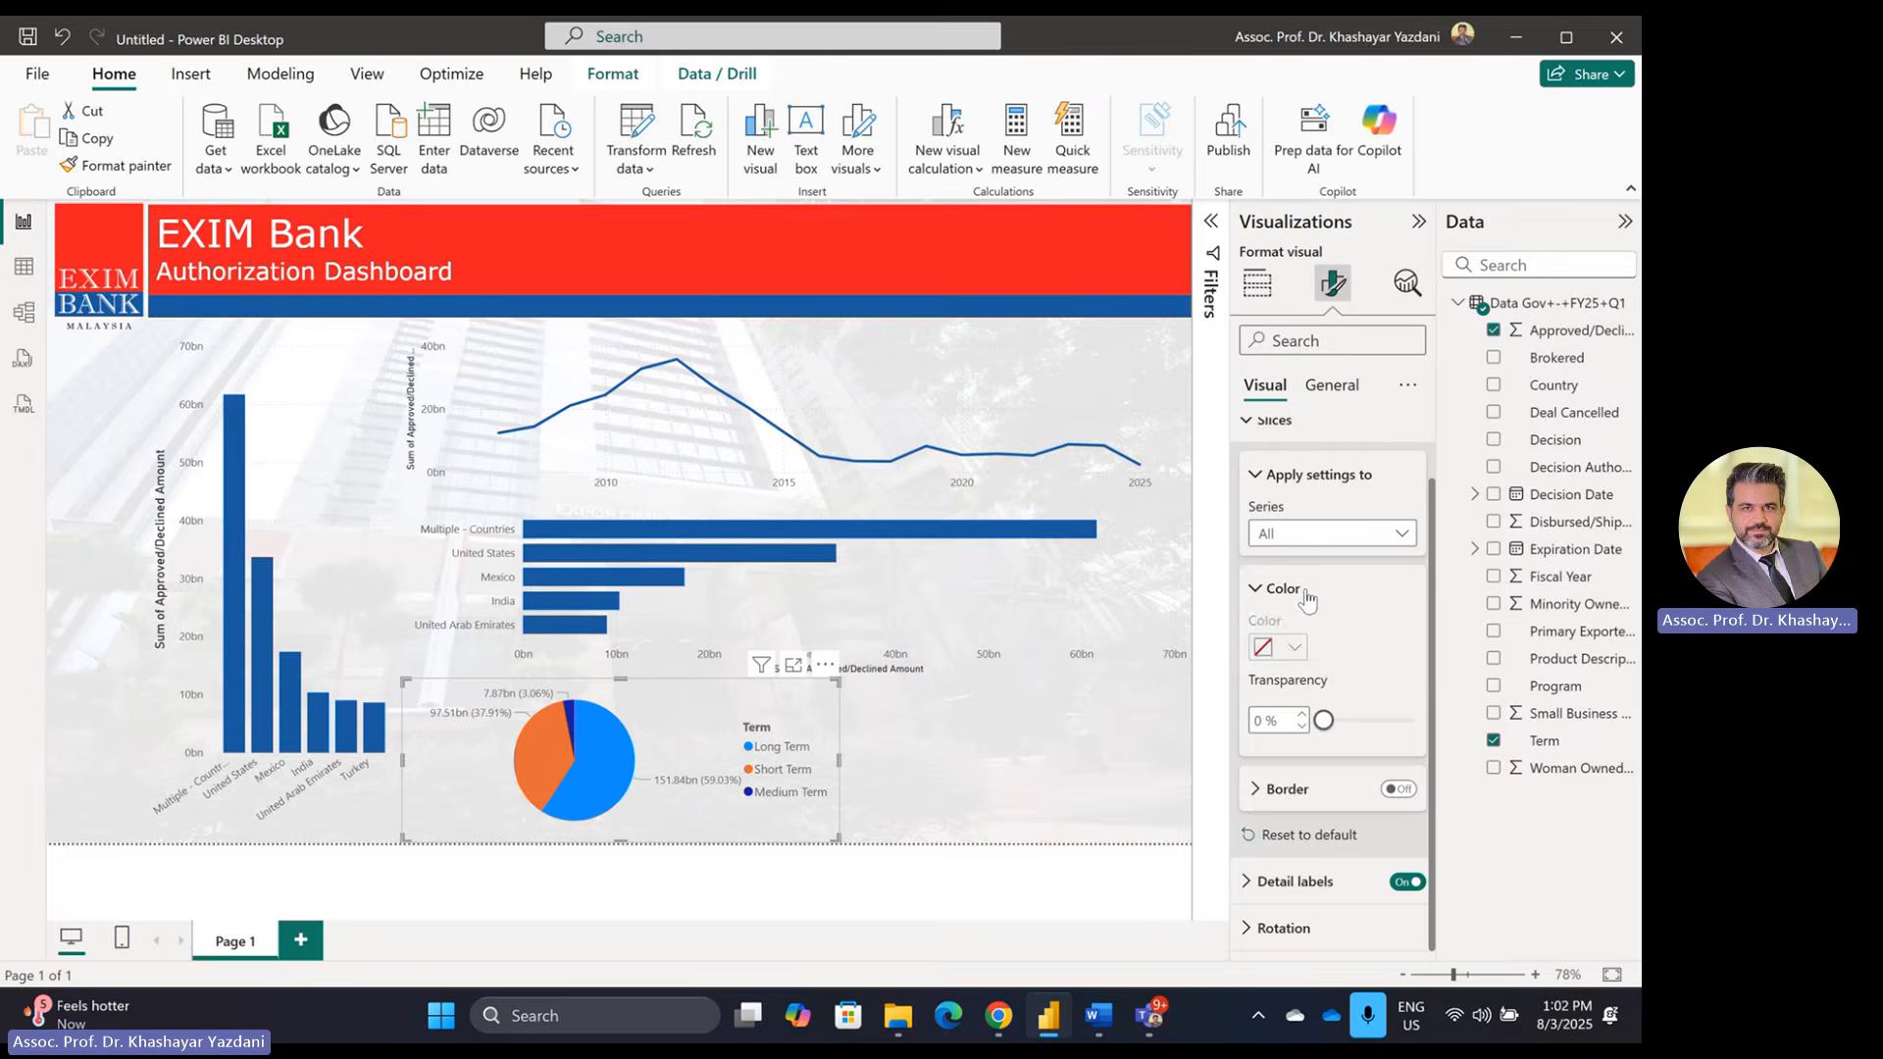
left_click(1292, 649)
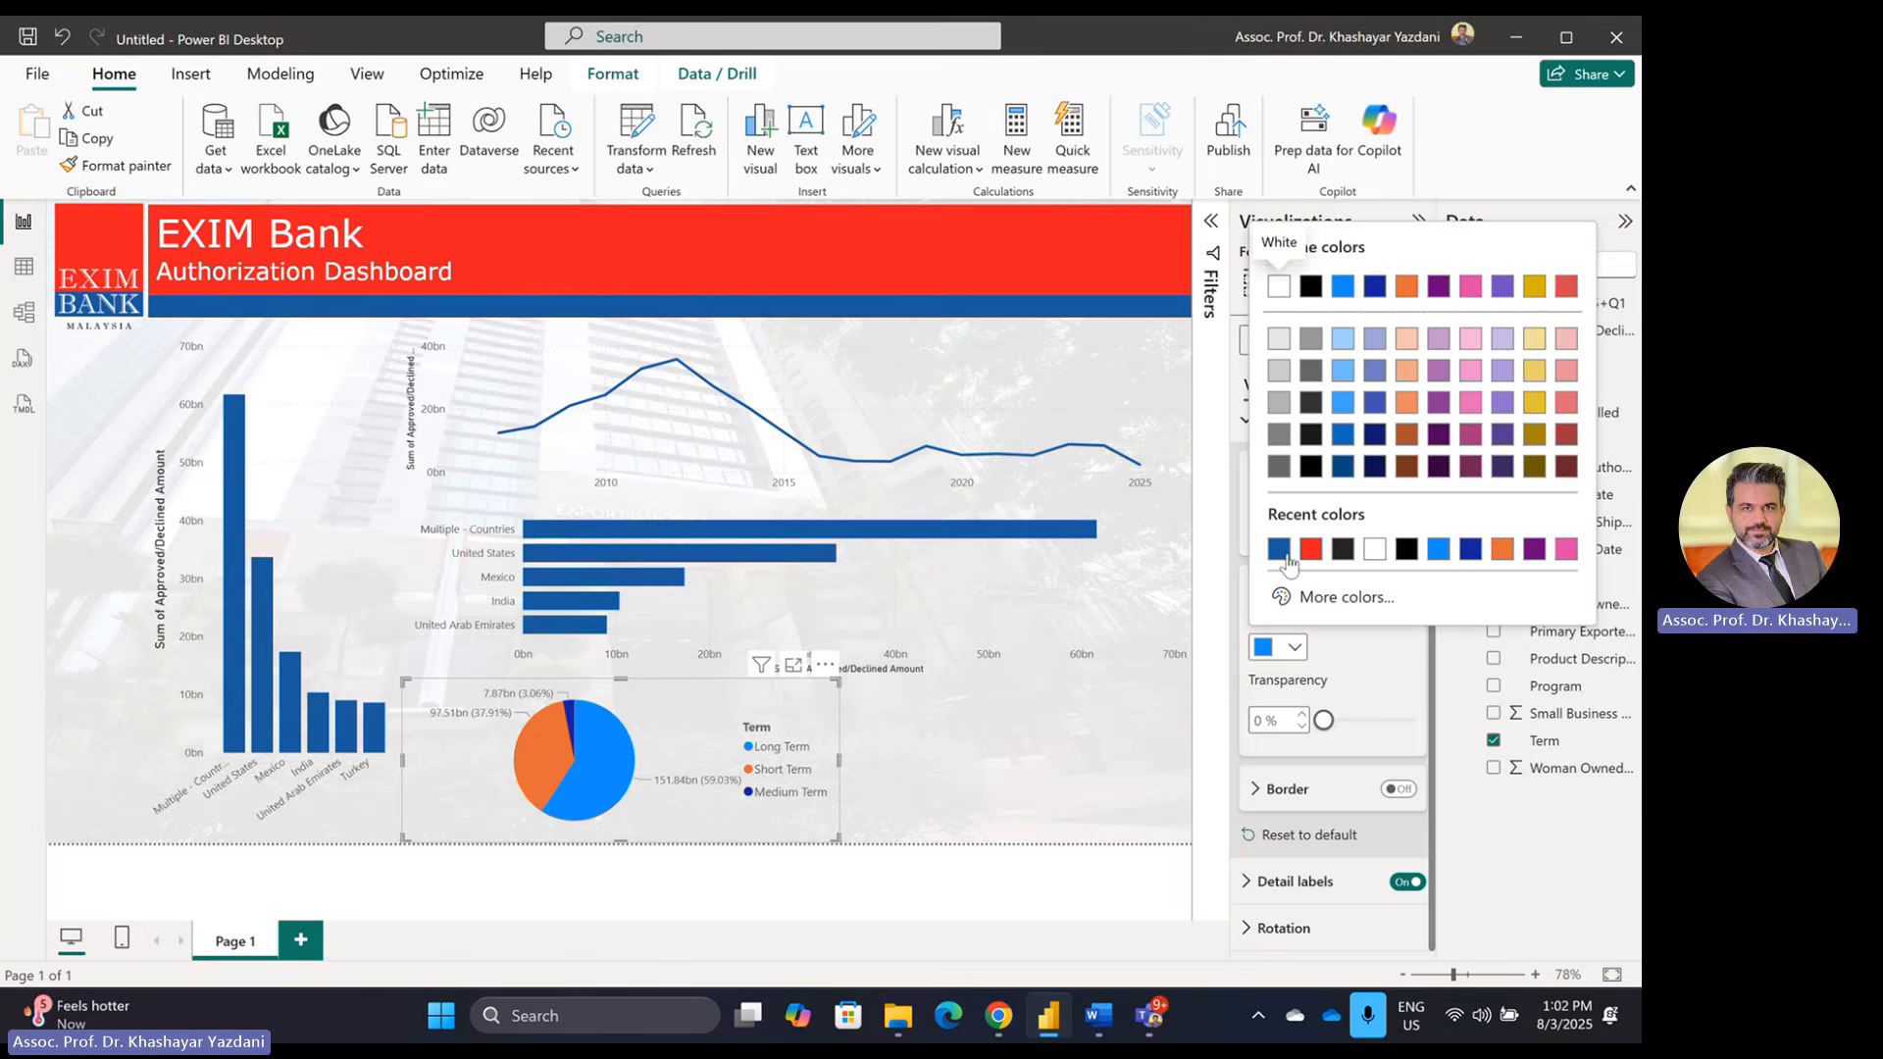
left_click(1279, 549)
Step: Colour the Short Term pie slice red
left_click(1407, 537)
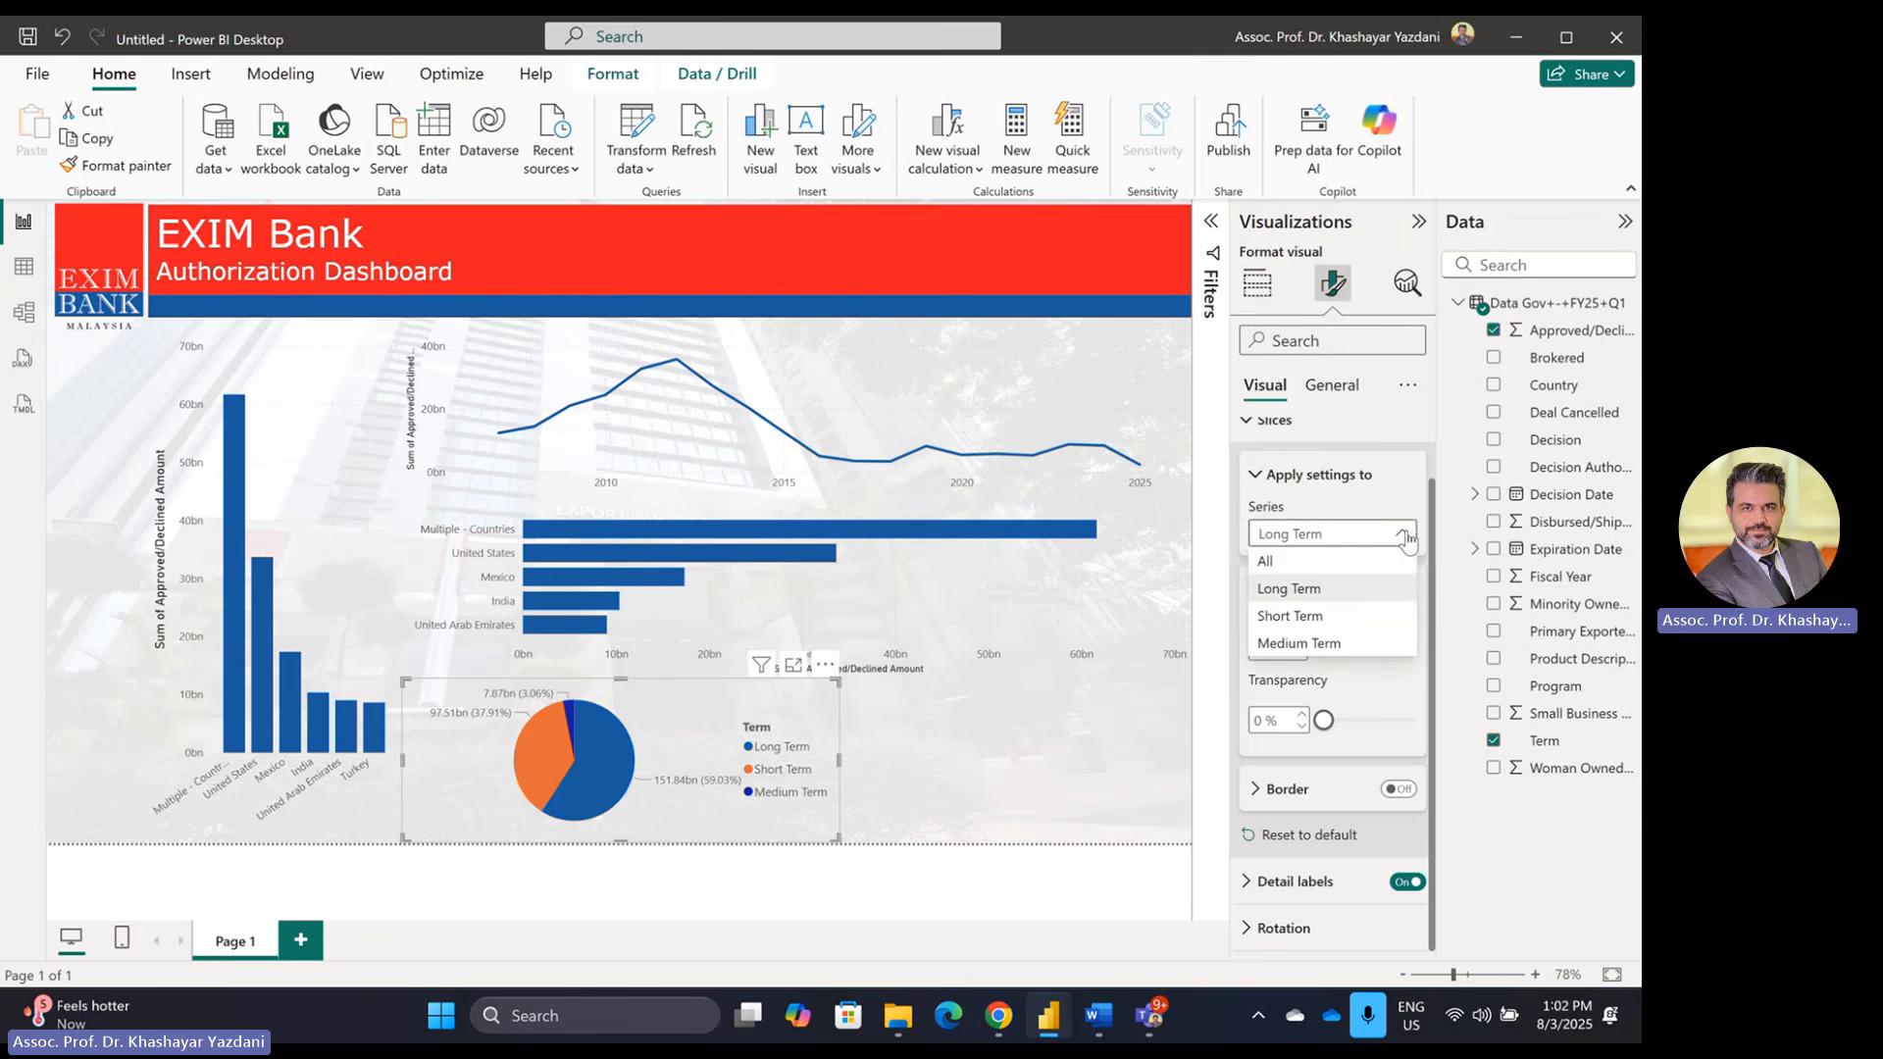
left_click(1332, 616)
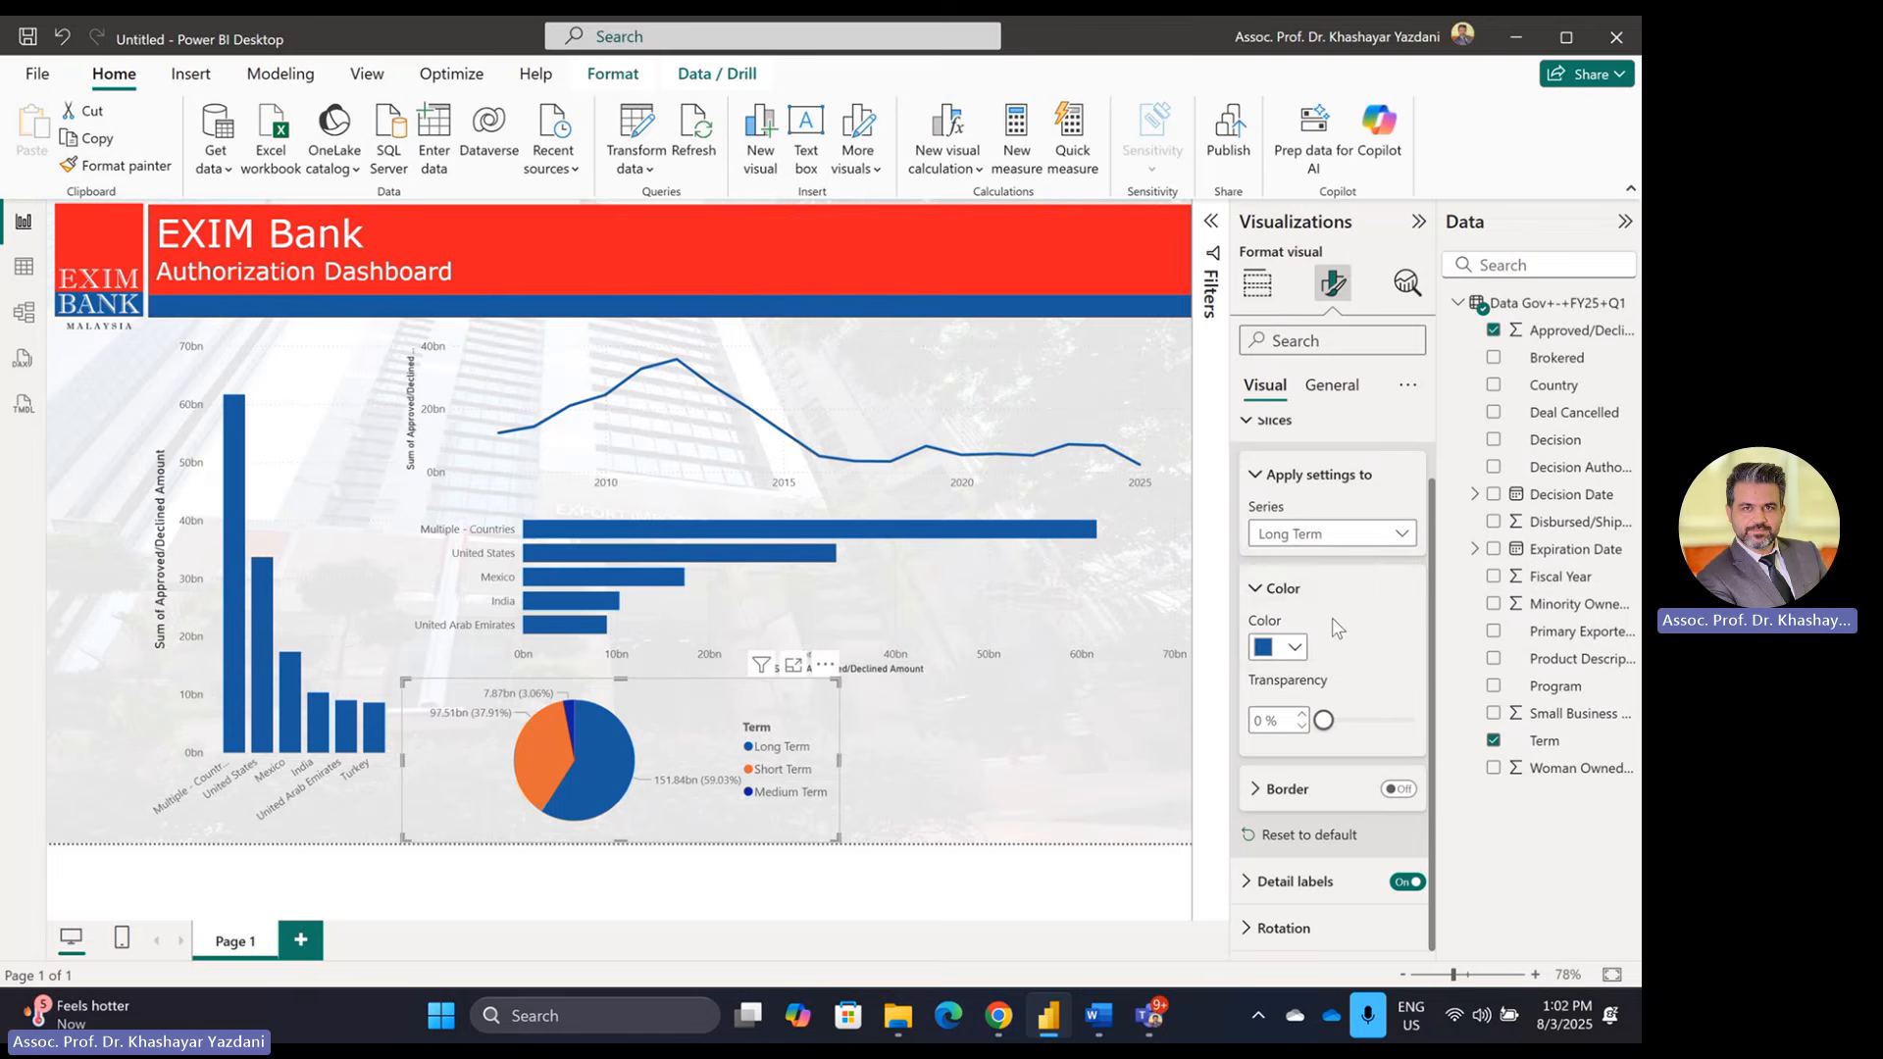
left_click(1276, 647)
left_click(1311, 549)
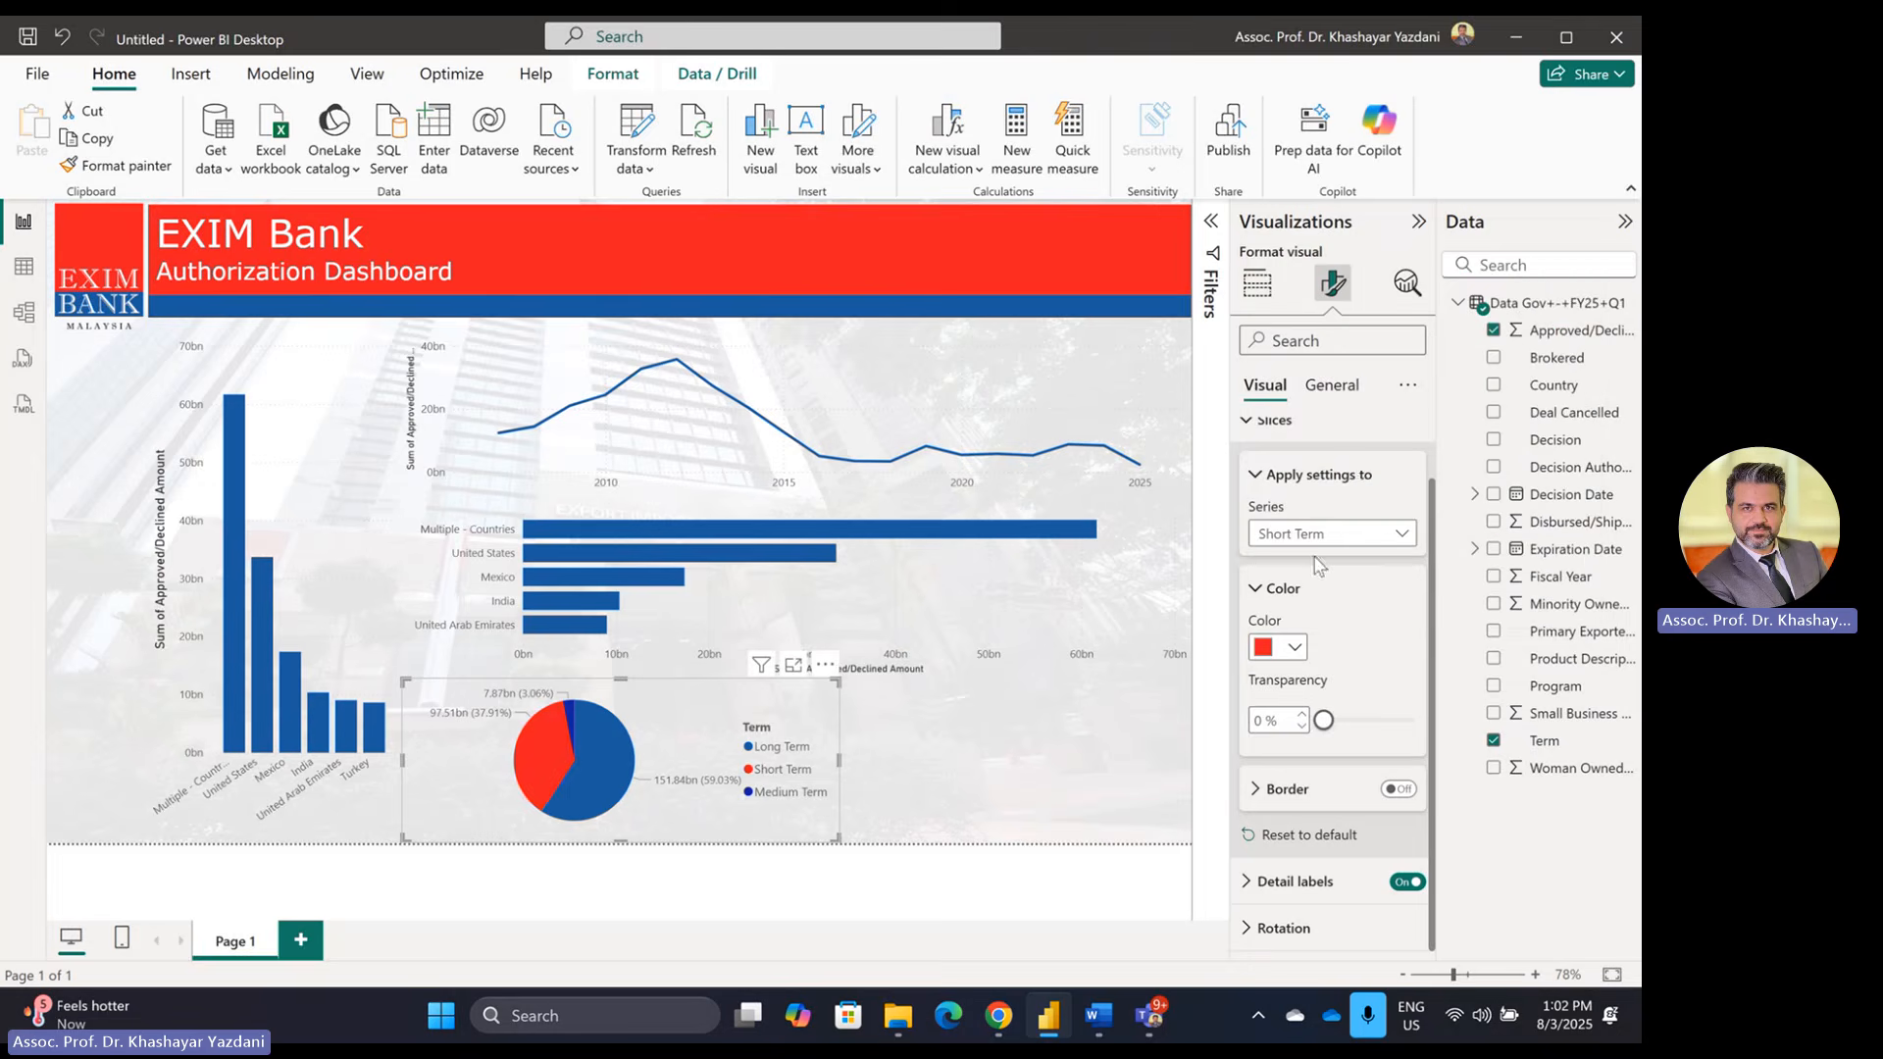
left_click(1296, 649)
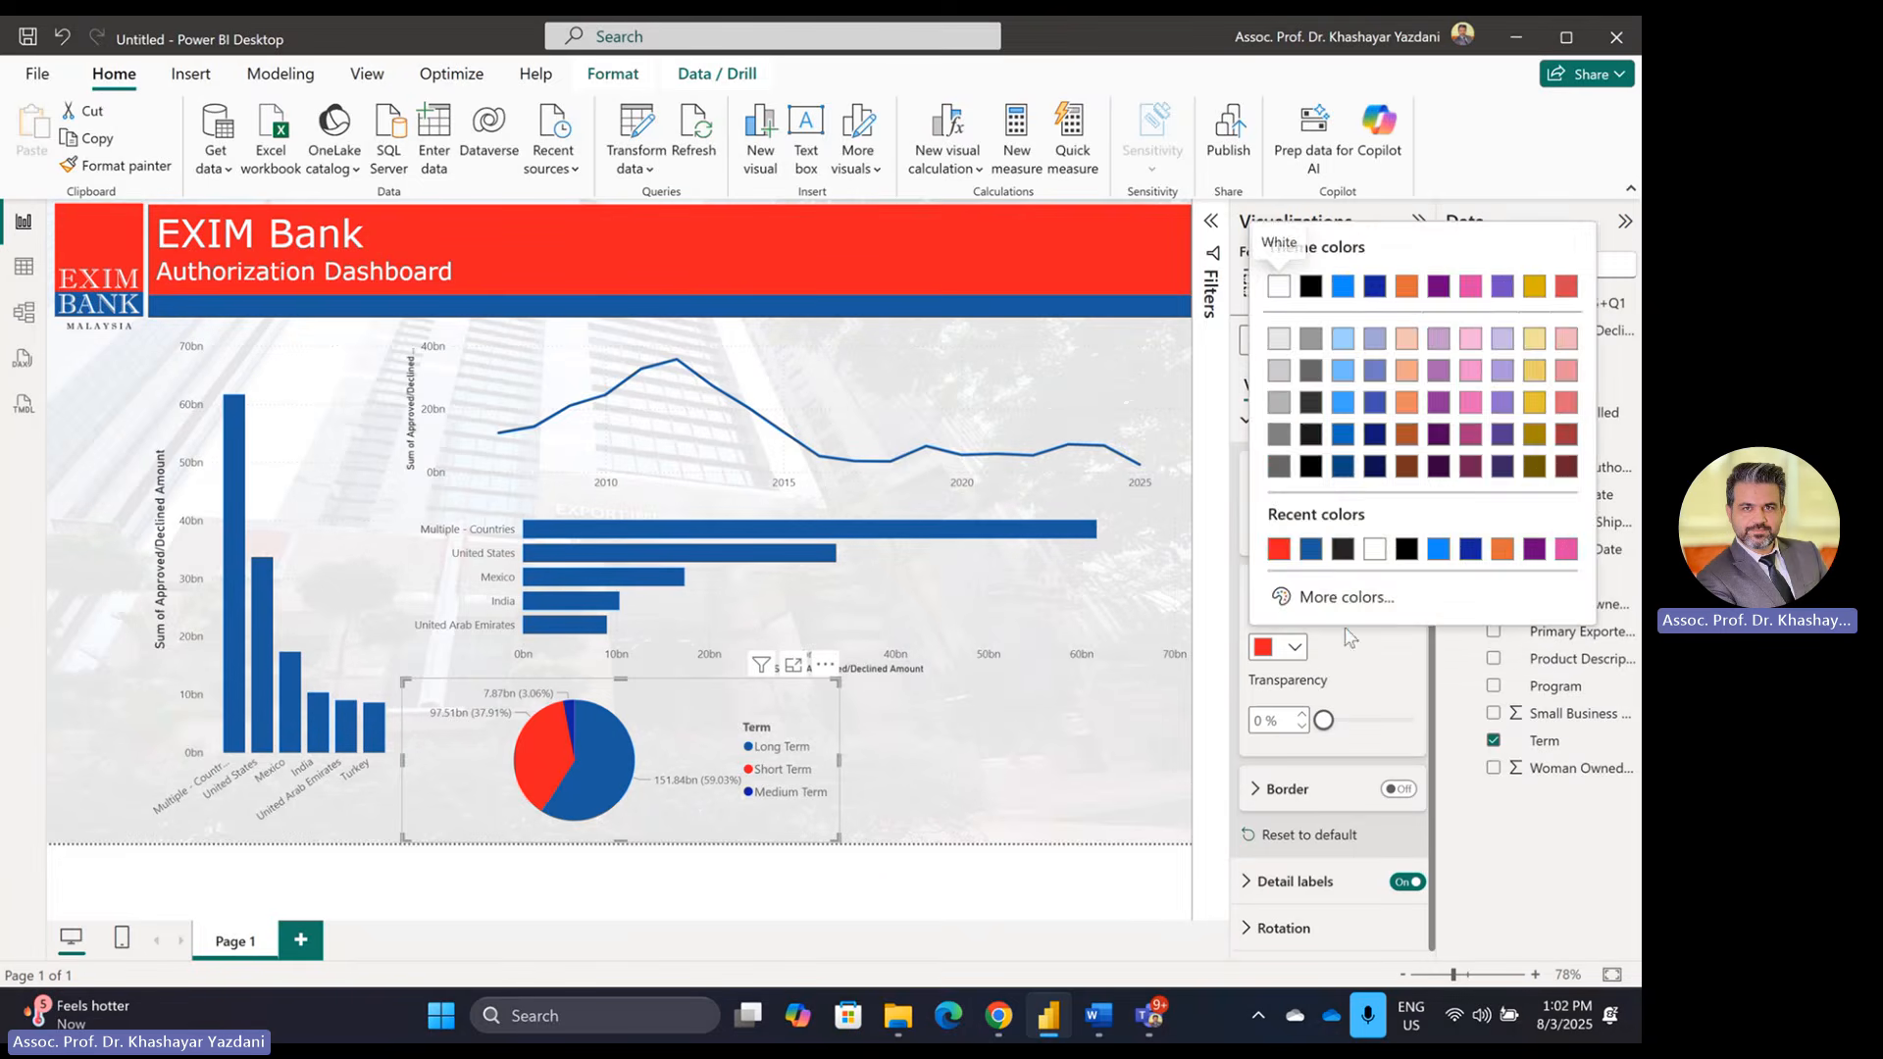
left_click(1380, 671)
Step: Colour the Medium Term slice light grey and narrow the pie visual from the right
left_click(1331, 533)
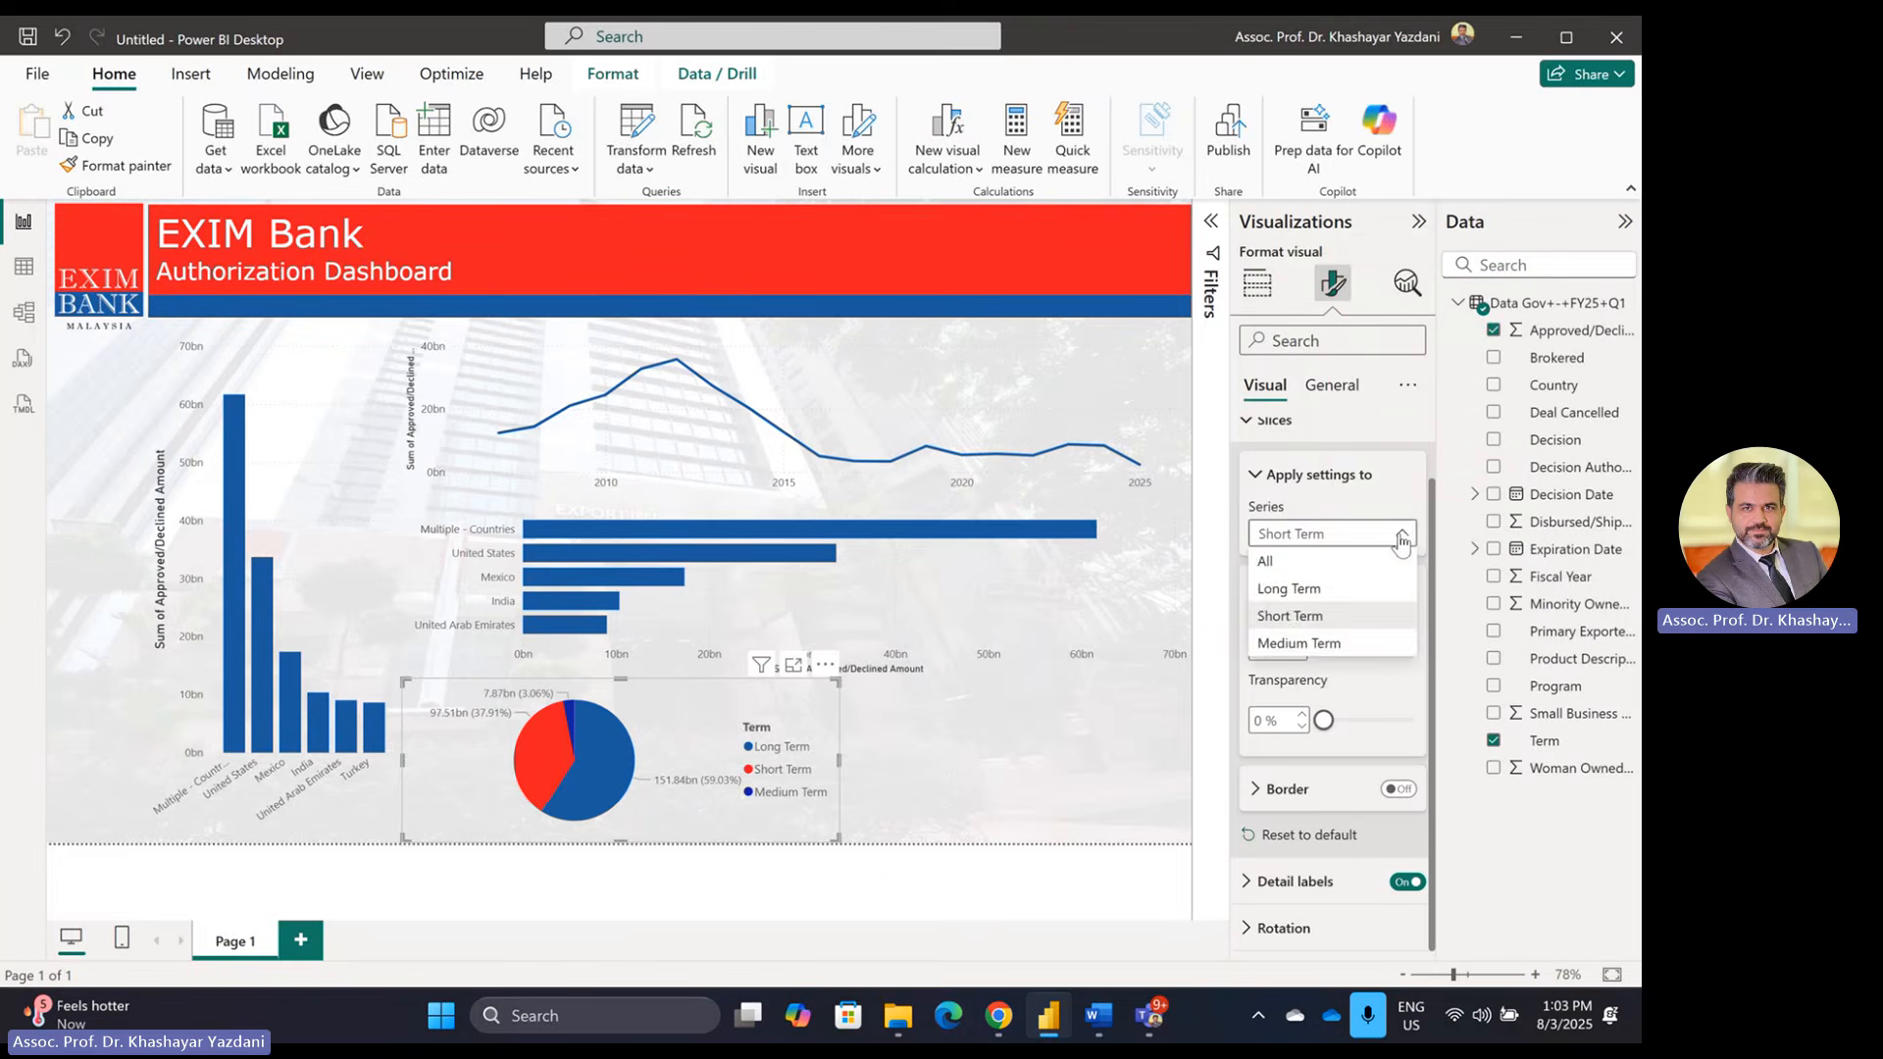
left_click(1300, 640)
left_click(1297, 648)
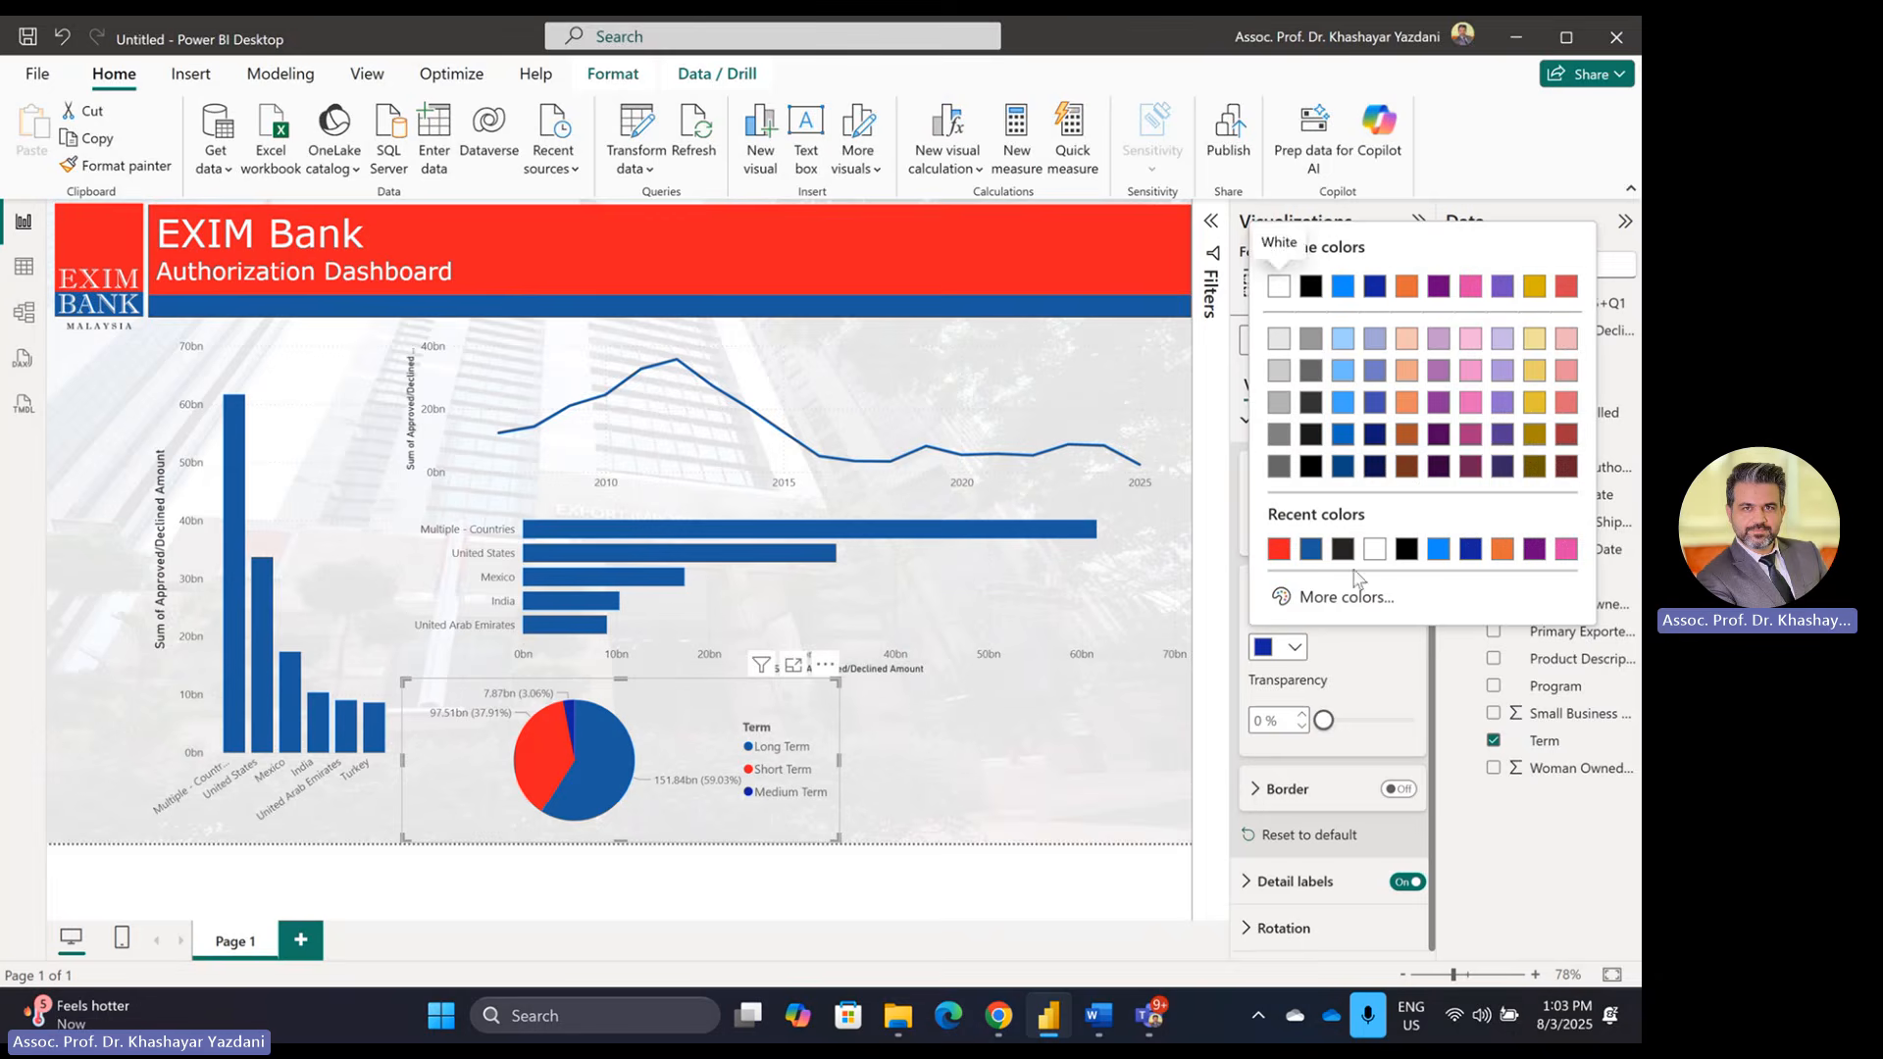
left_click(1279, 371)
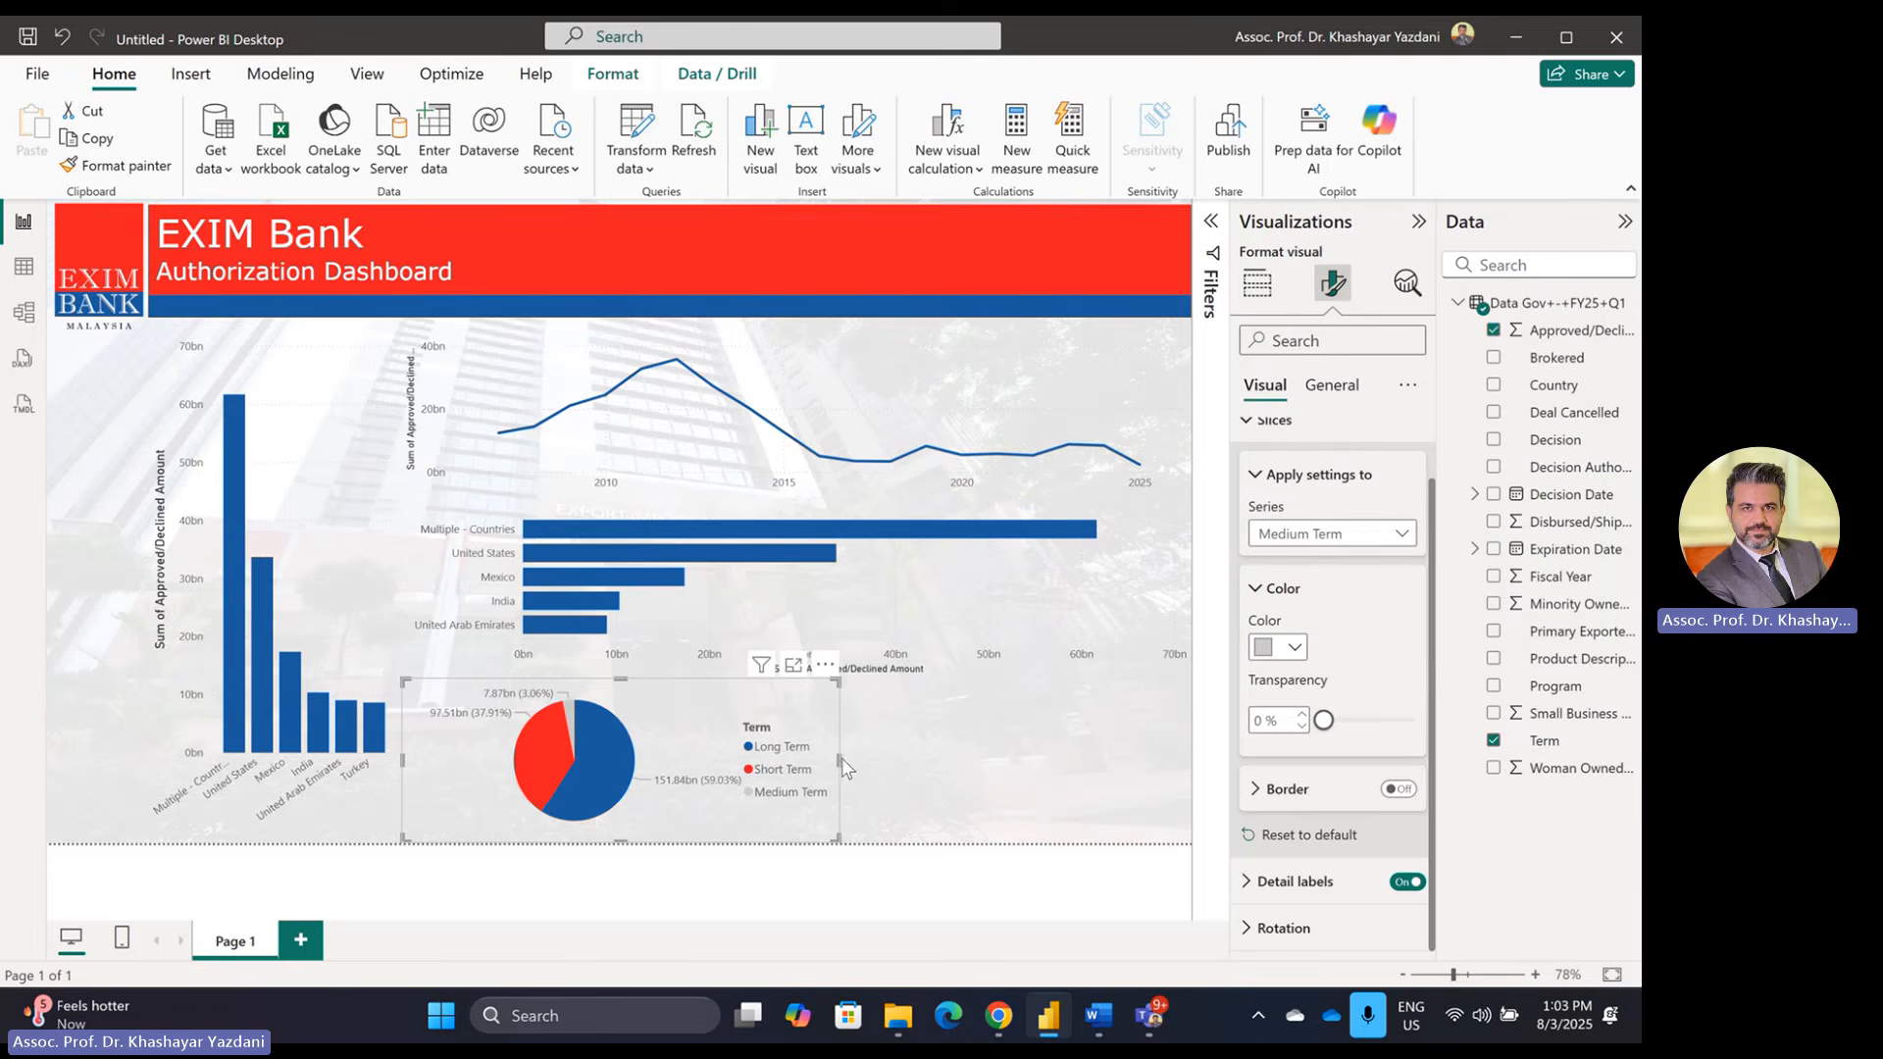
left_click_drag(838, 759, 797, 759)
left_click(1137, 851)
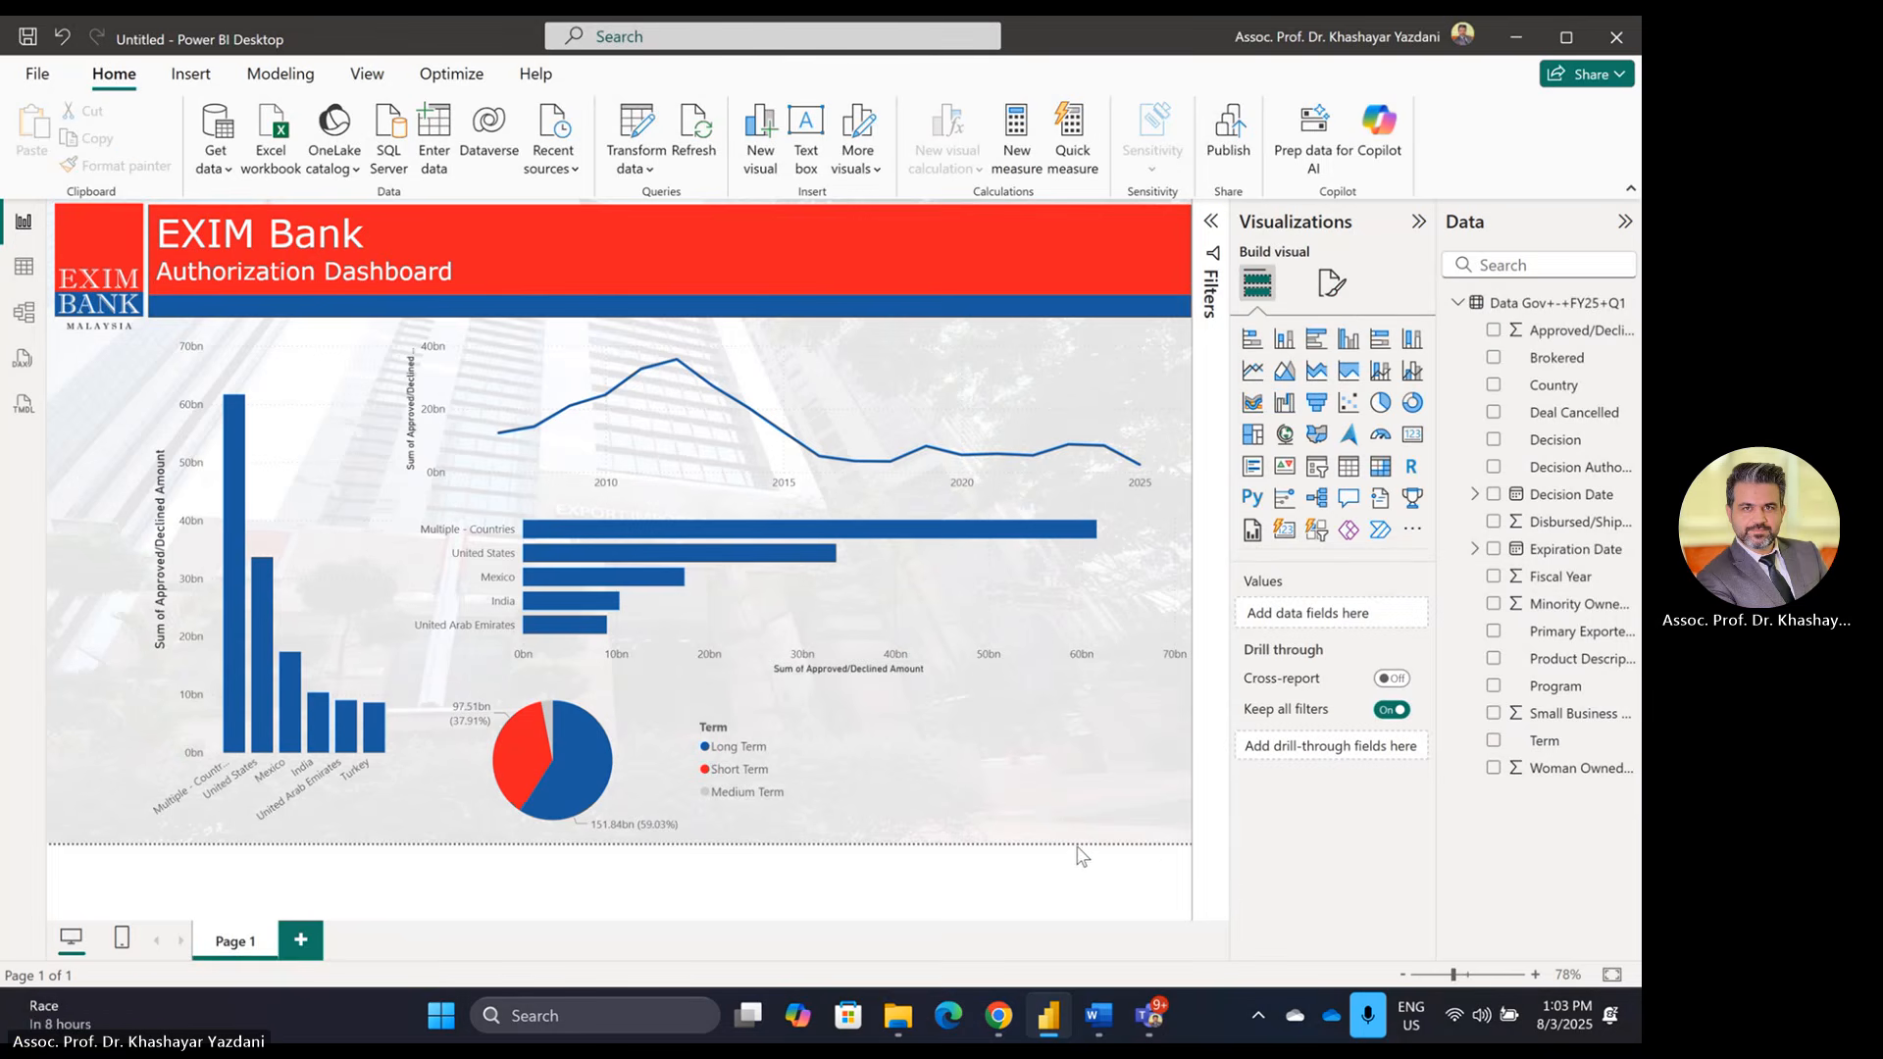
key("alt+Tab")
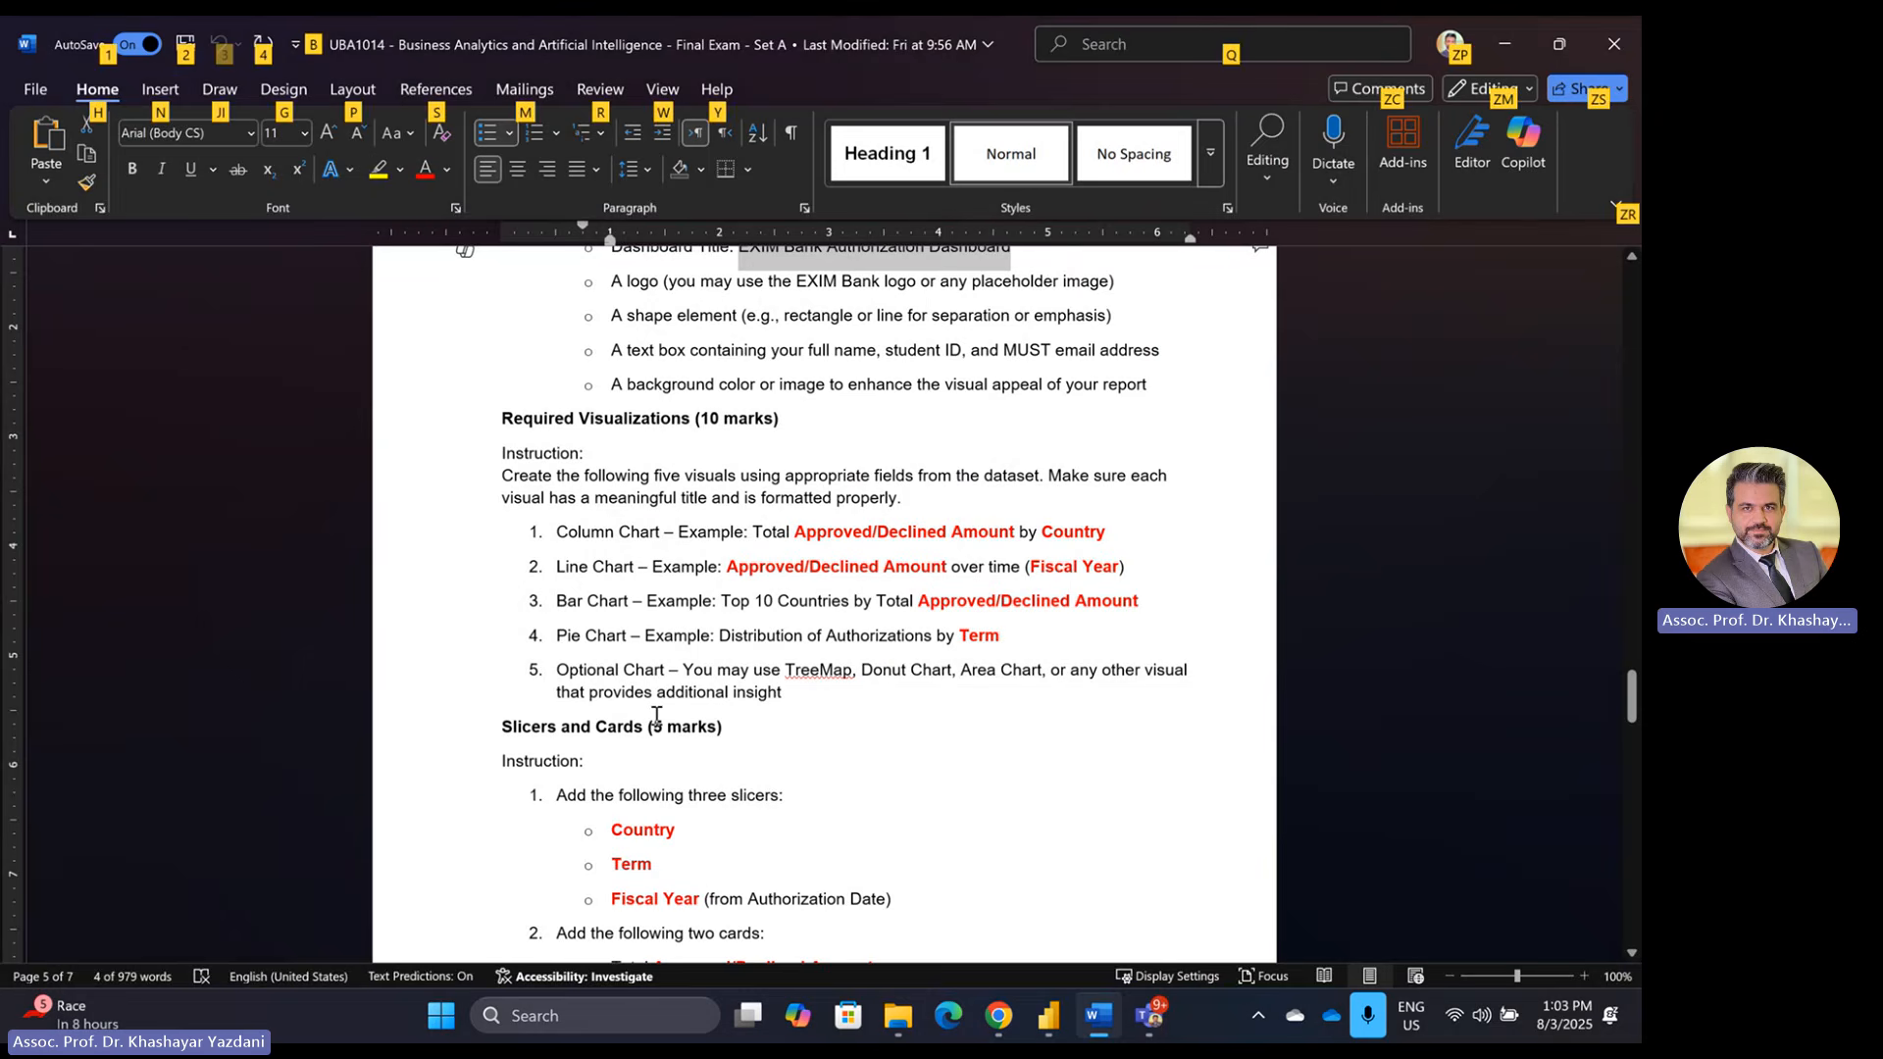
key("alt+Tab")
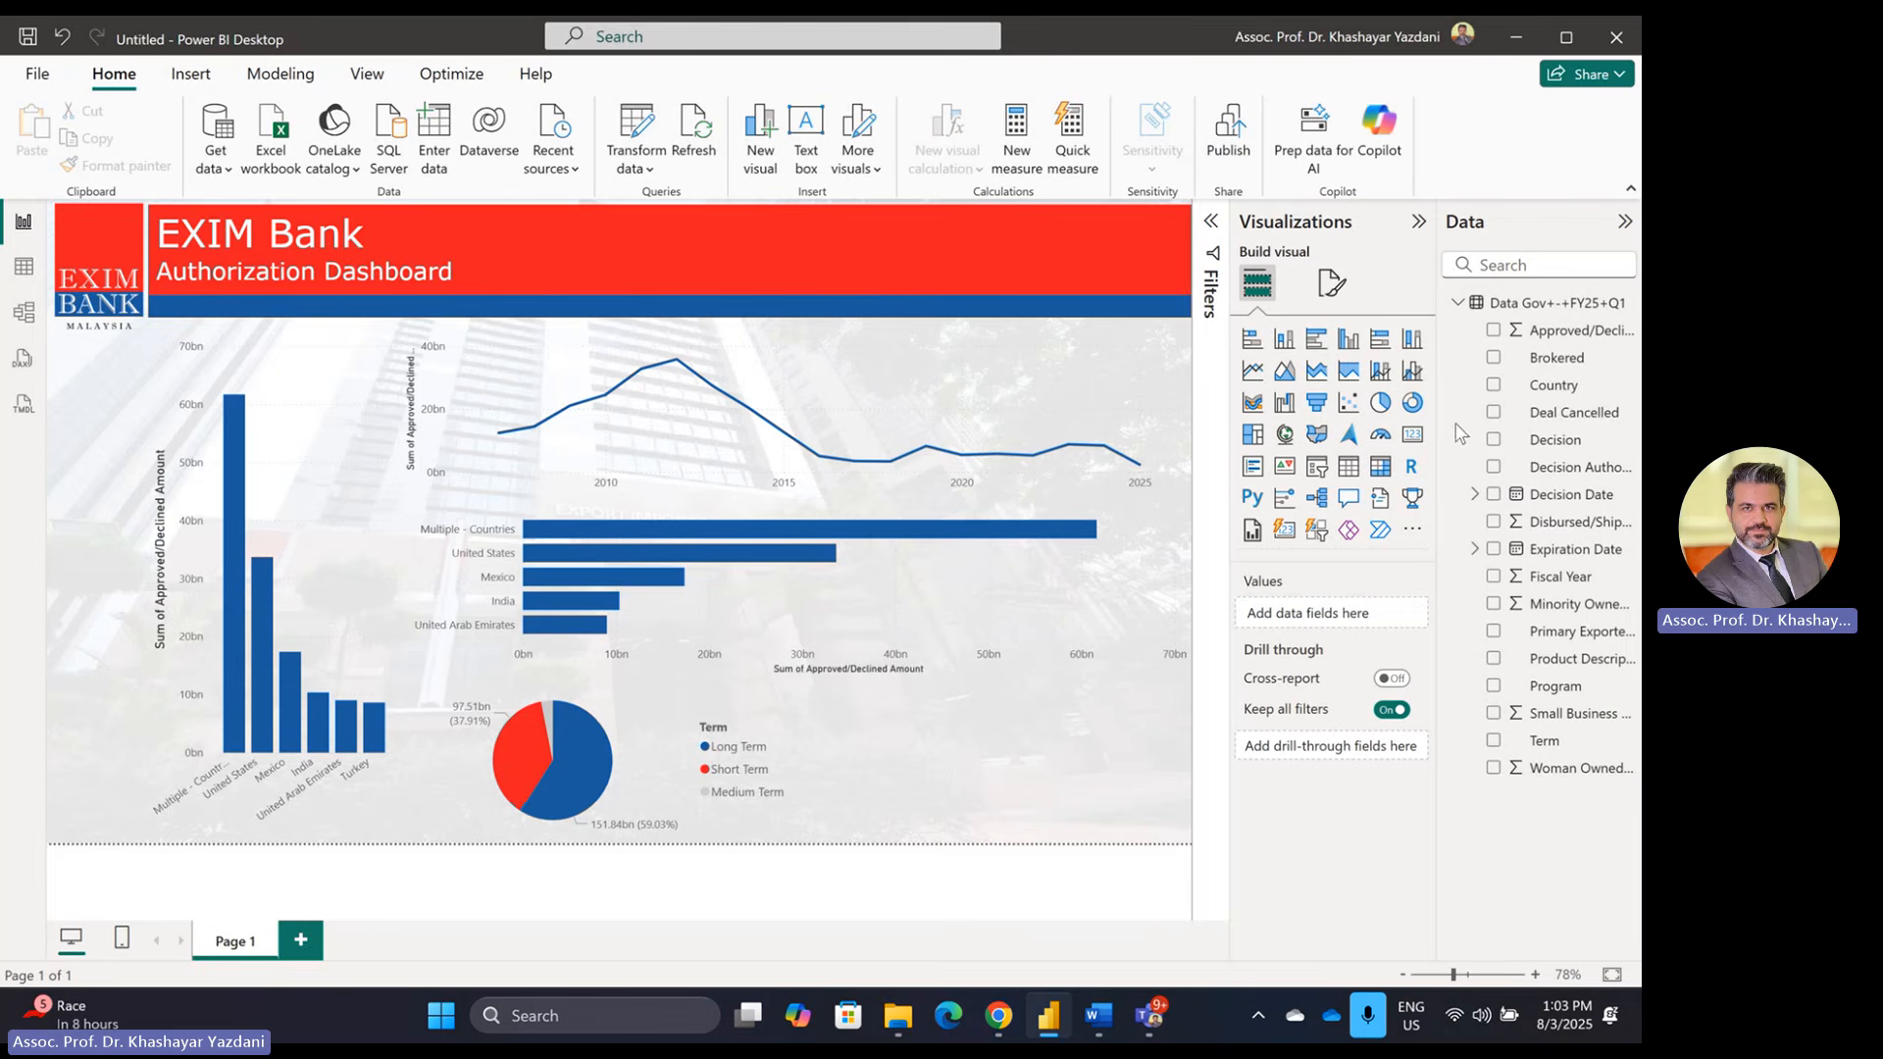
Step: Add a card showing total Approved/Declined Amount with callout display units set to None
left_click(1413, 439)
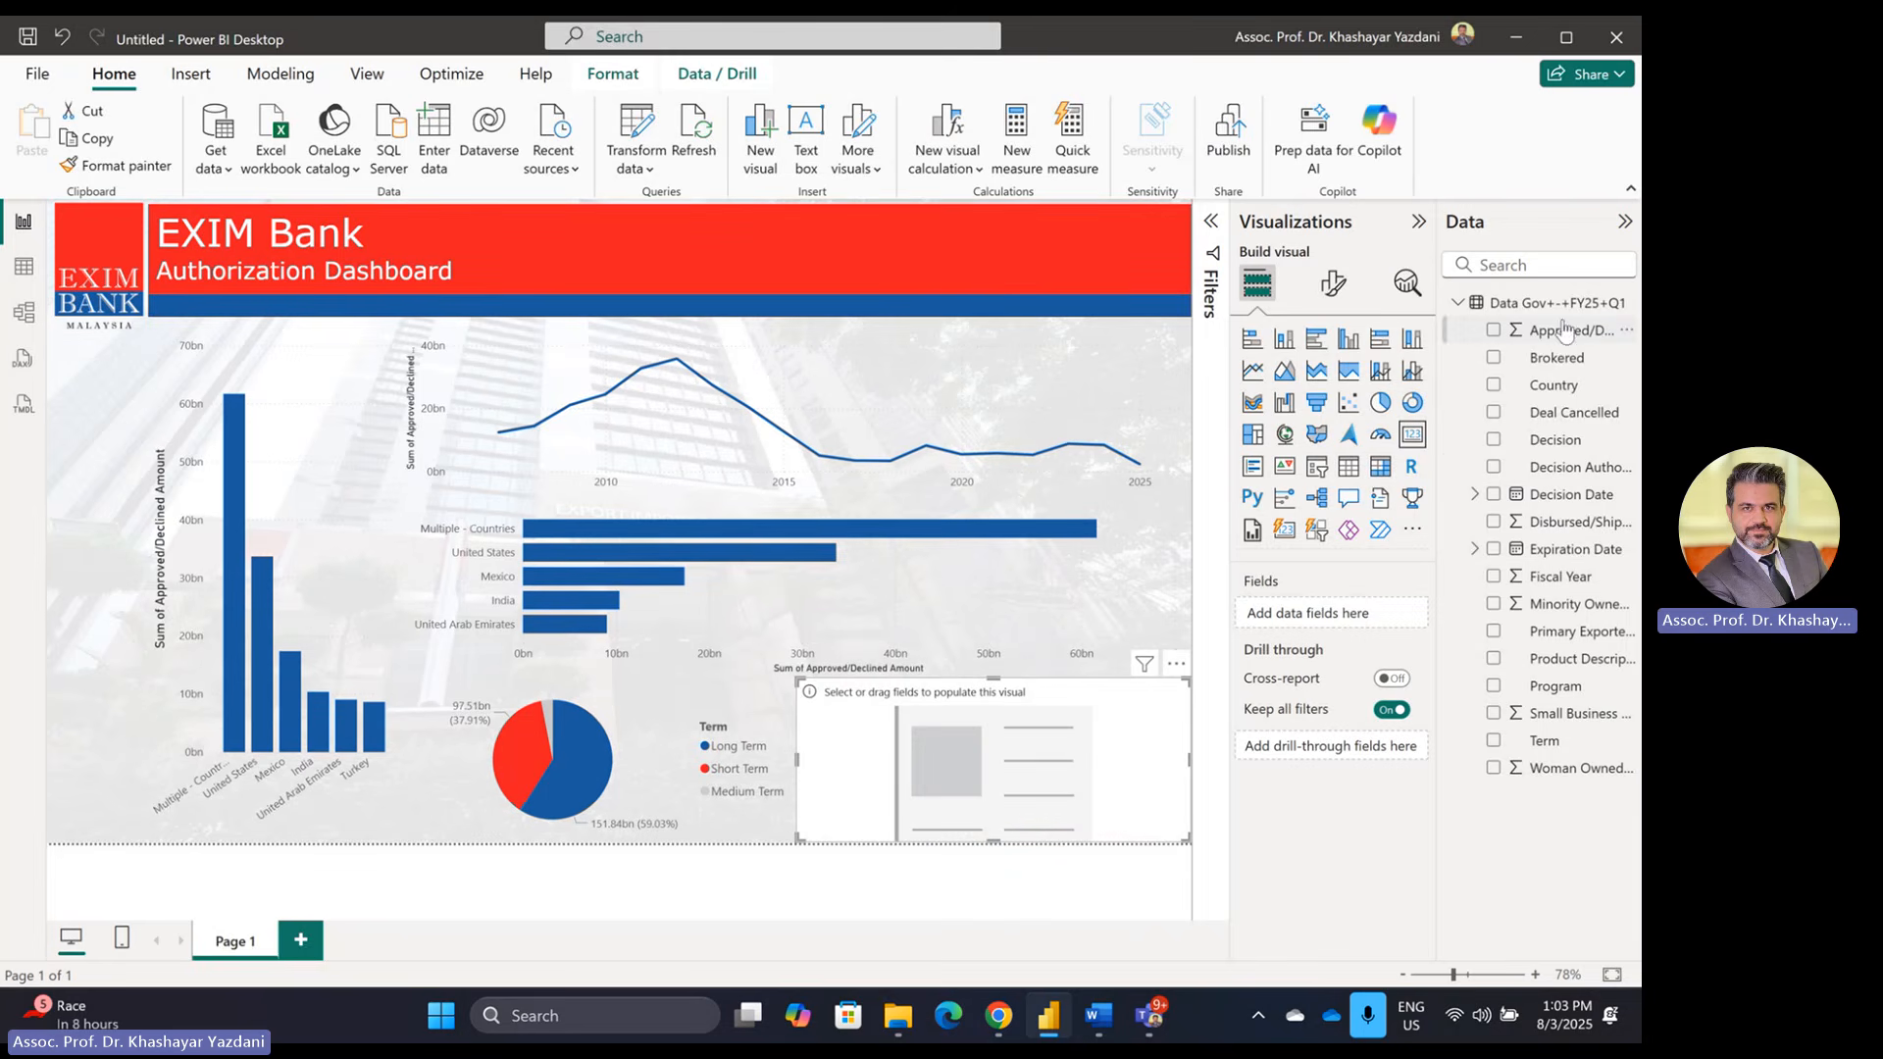
left_click_drag(1564, 331, 1323, 616)
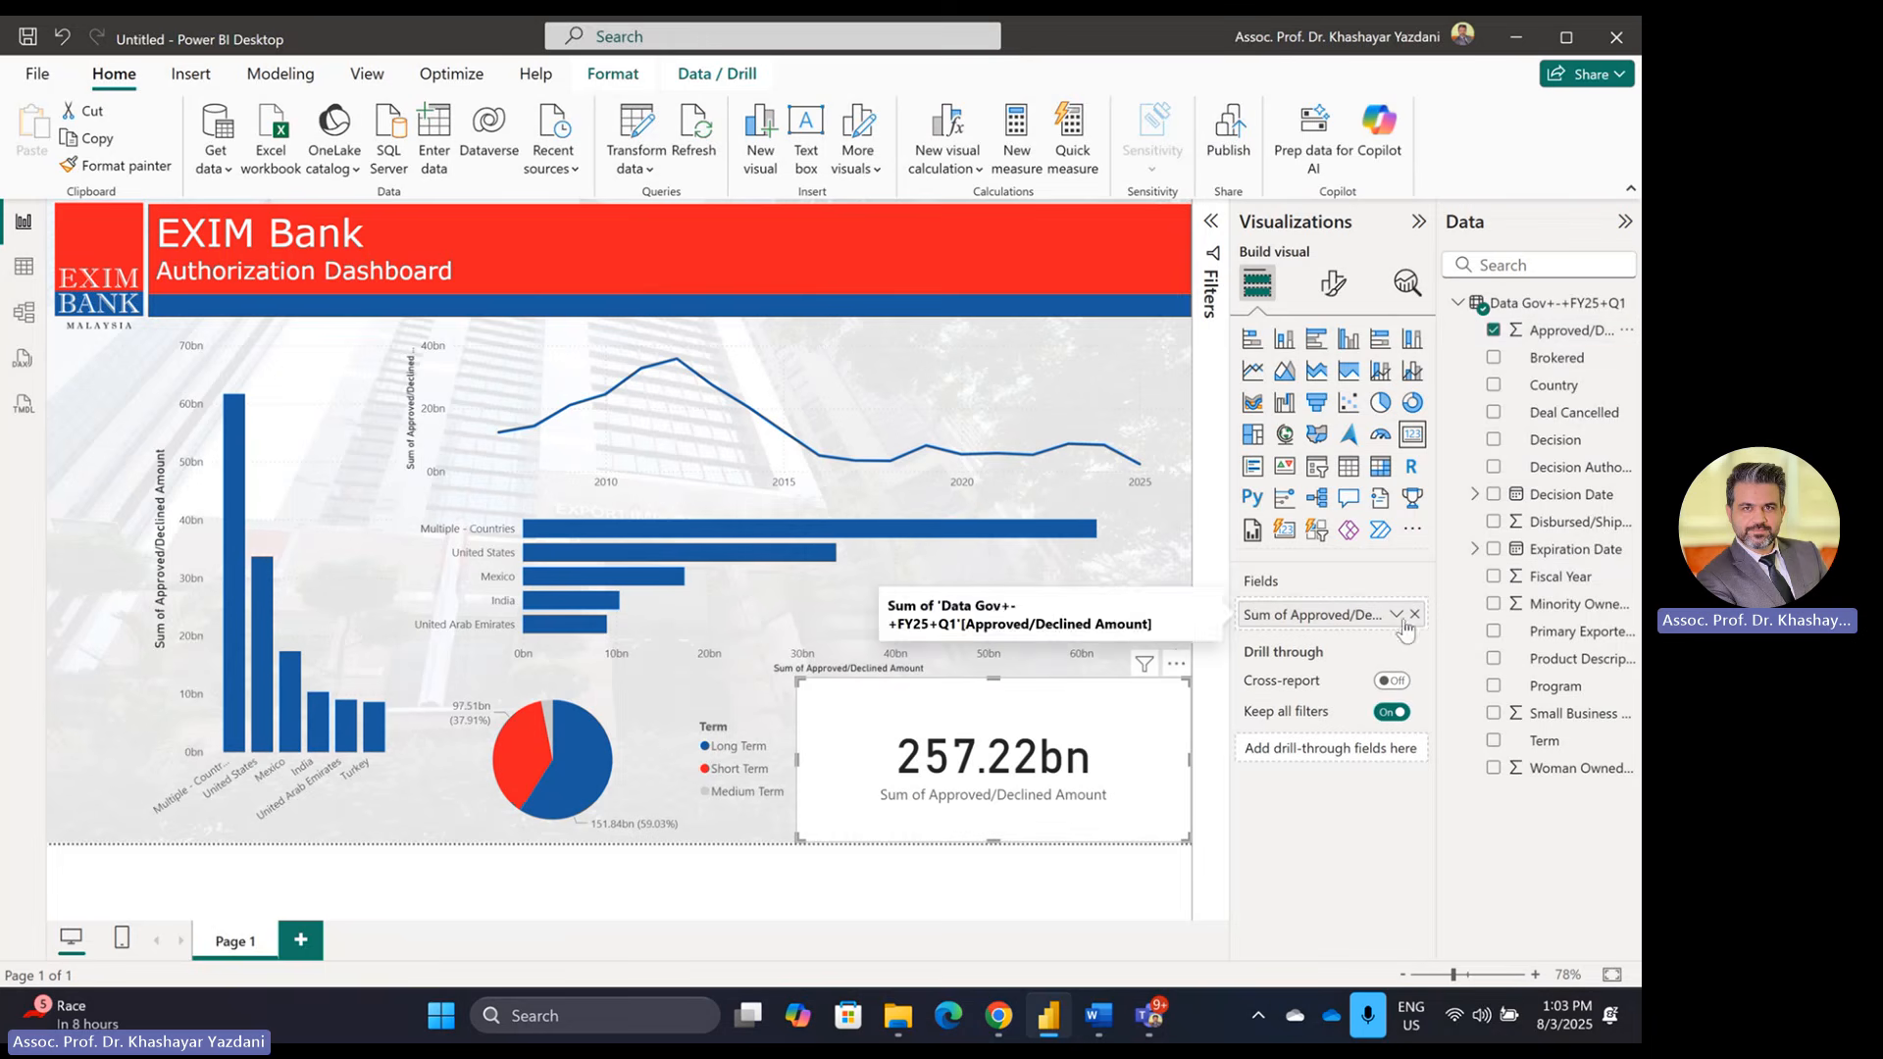
left_click(1333, 284)
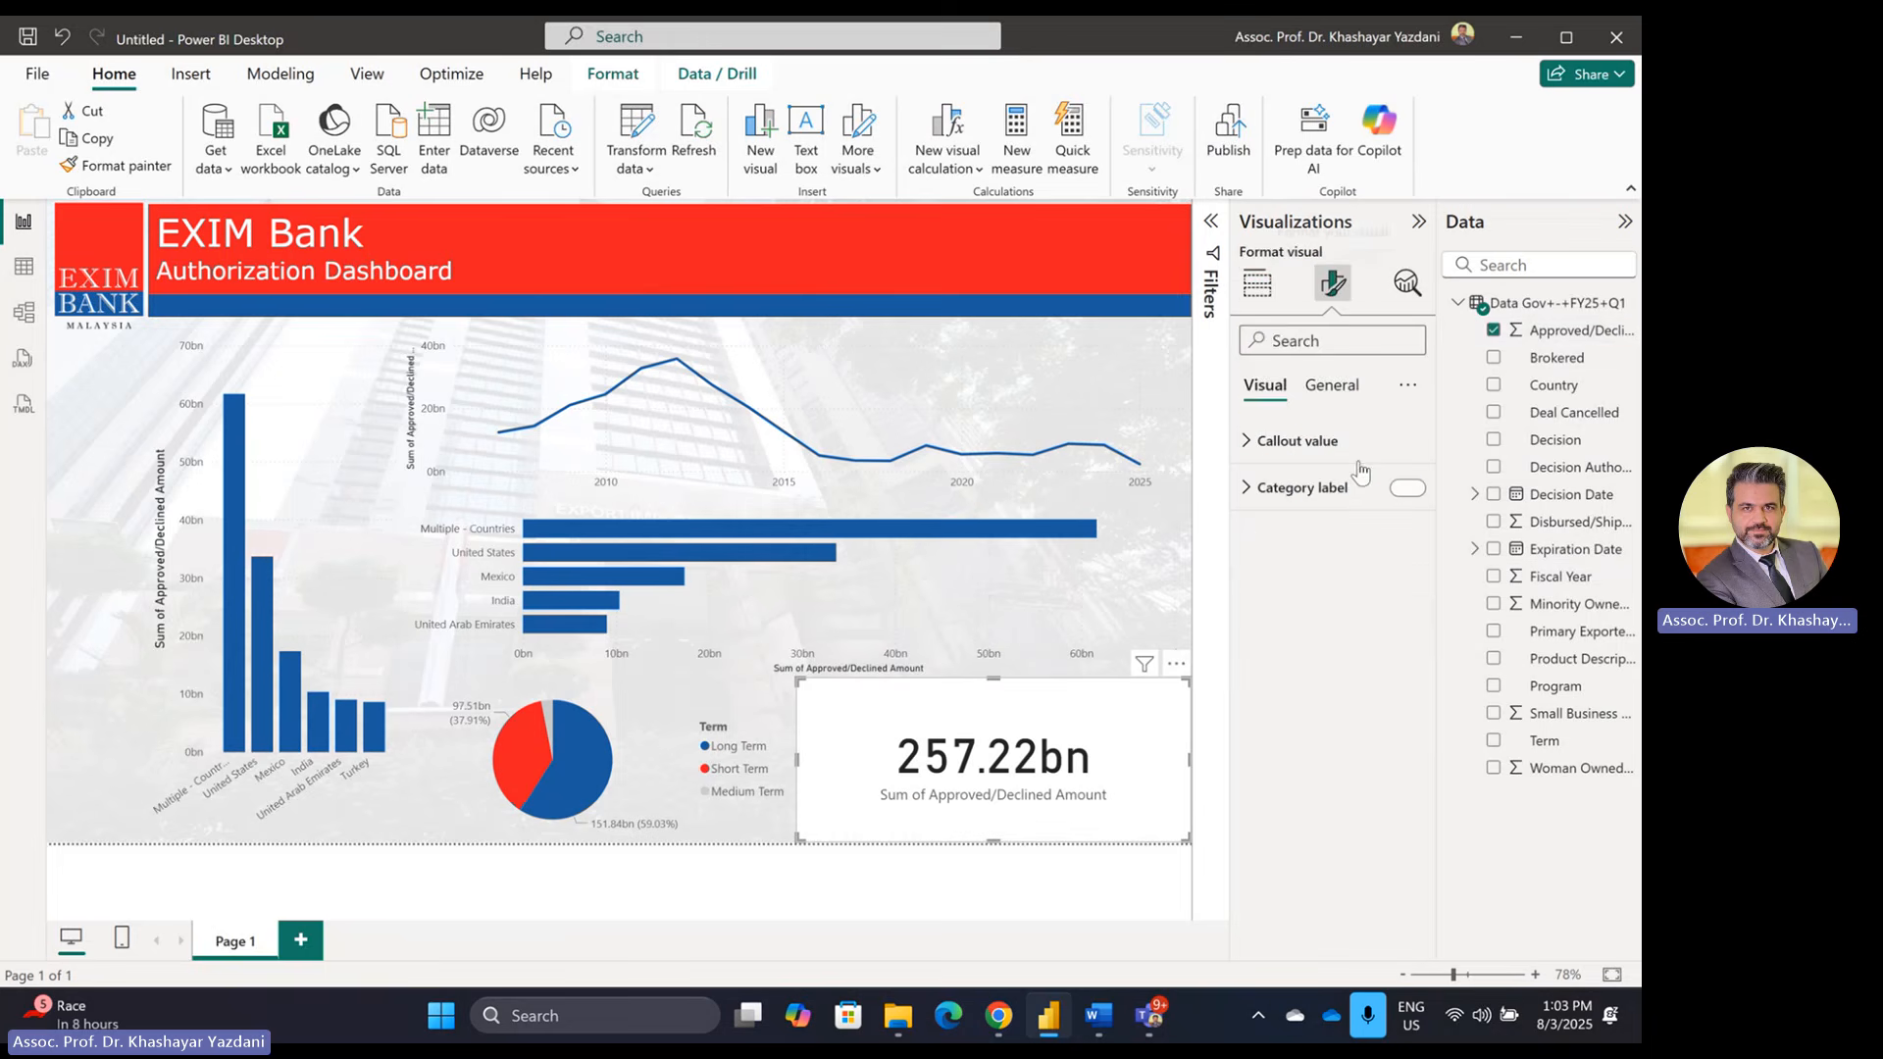
left_click(1301, 443)
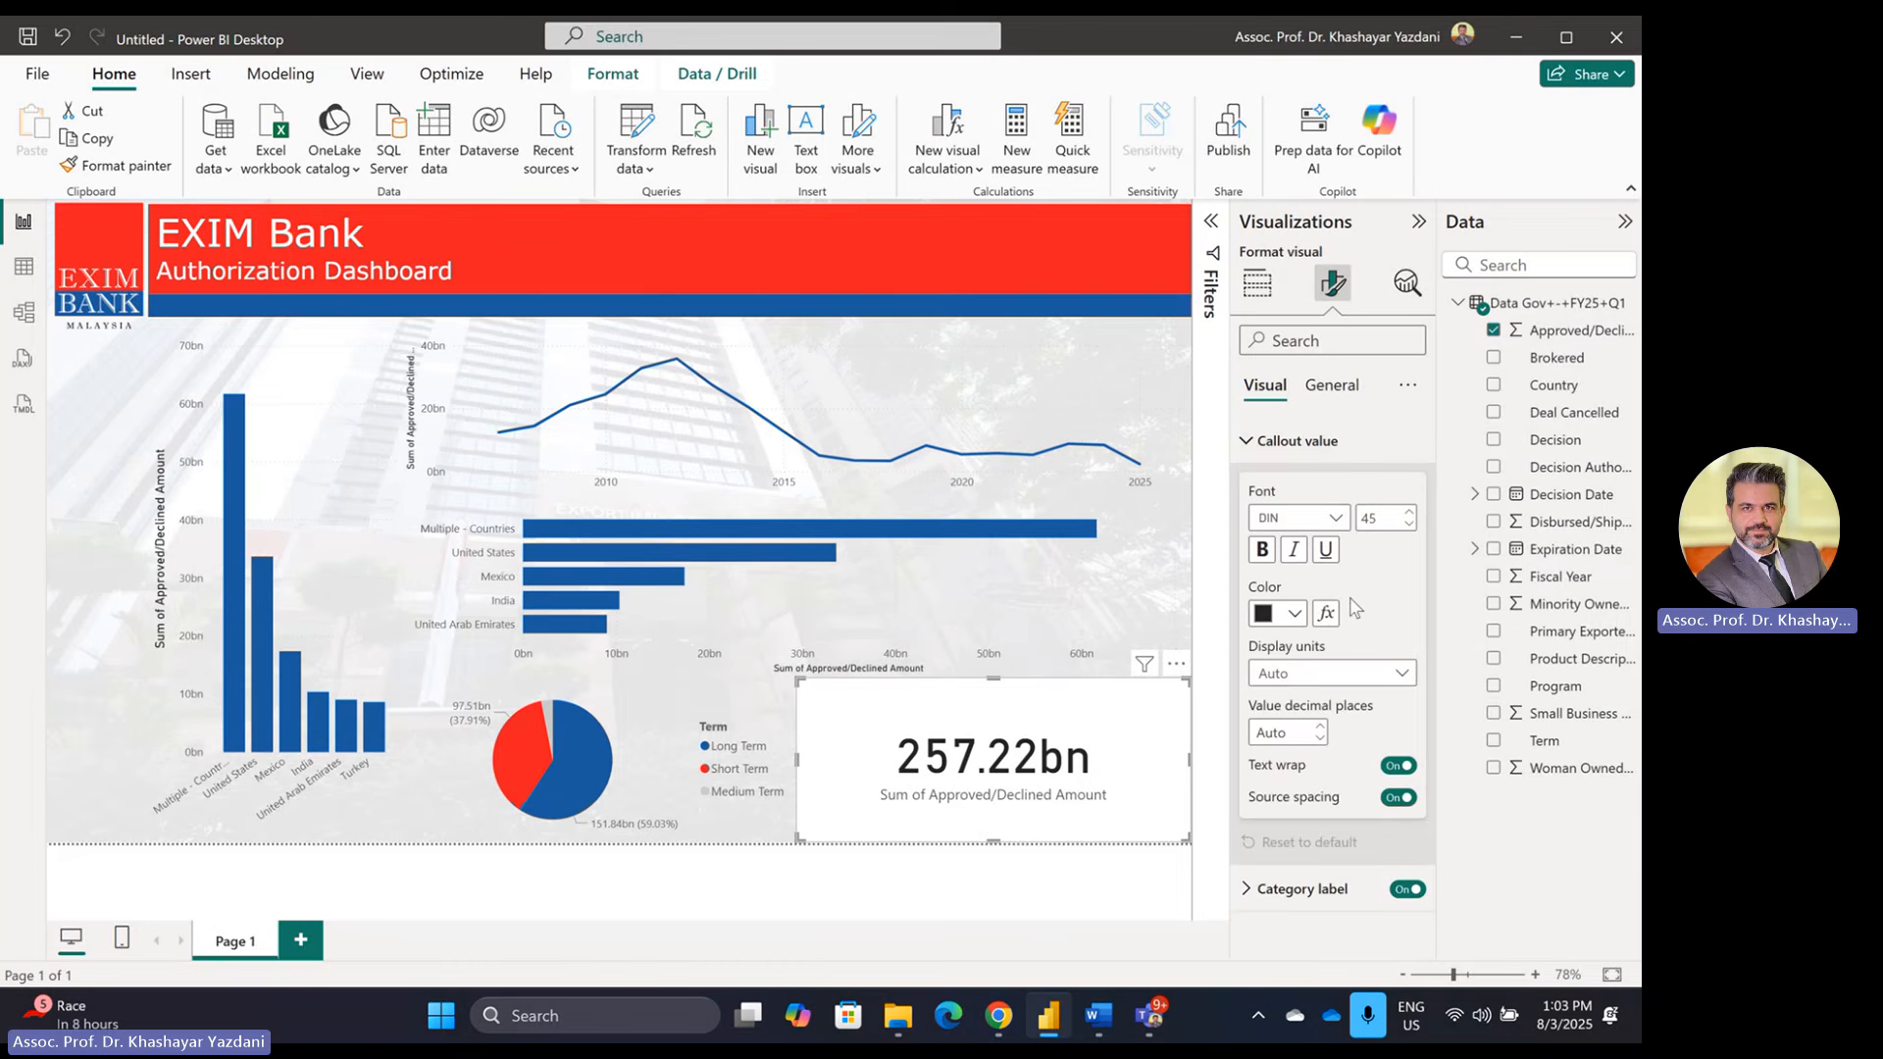
left_click(1345, 677)
left_click(1335, 726)
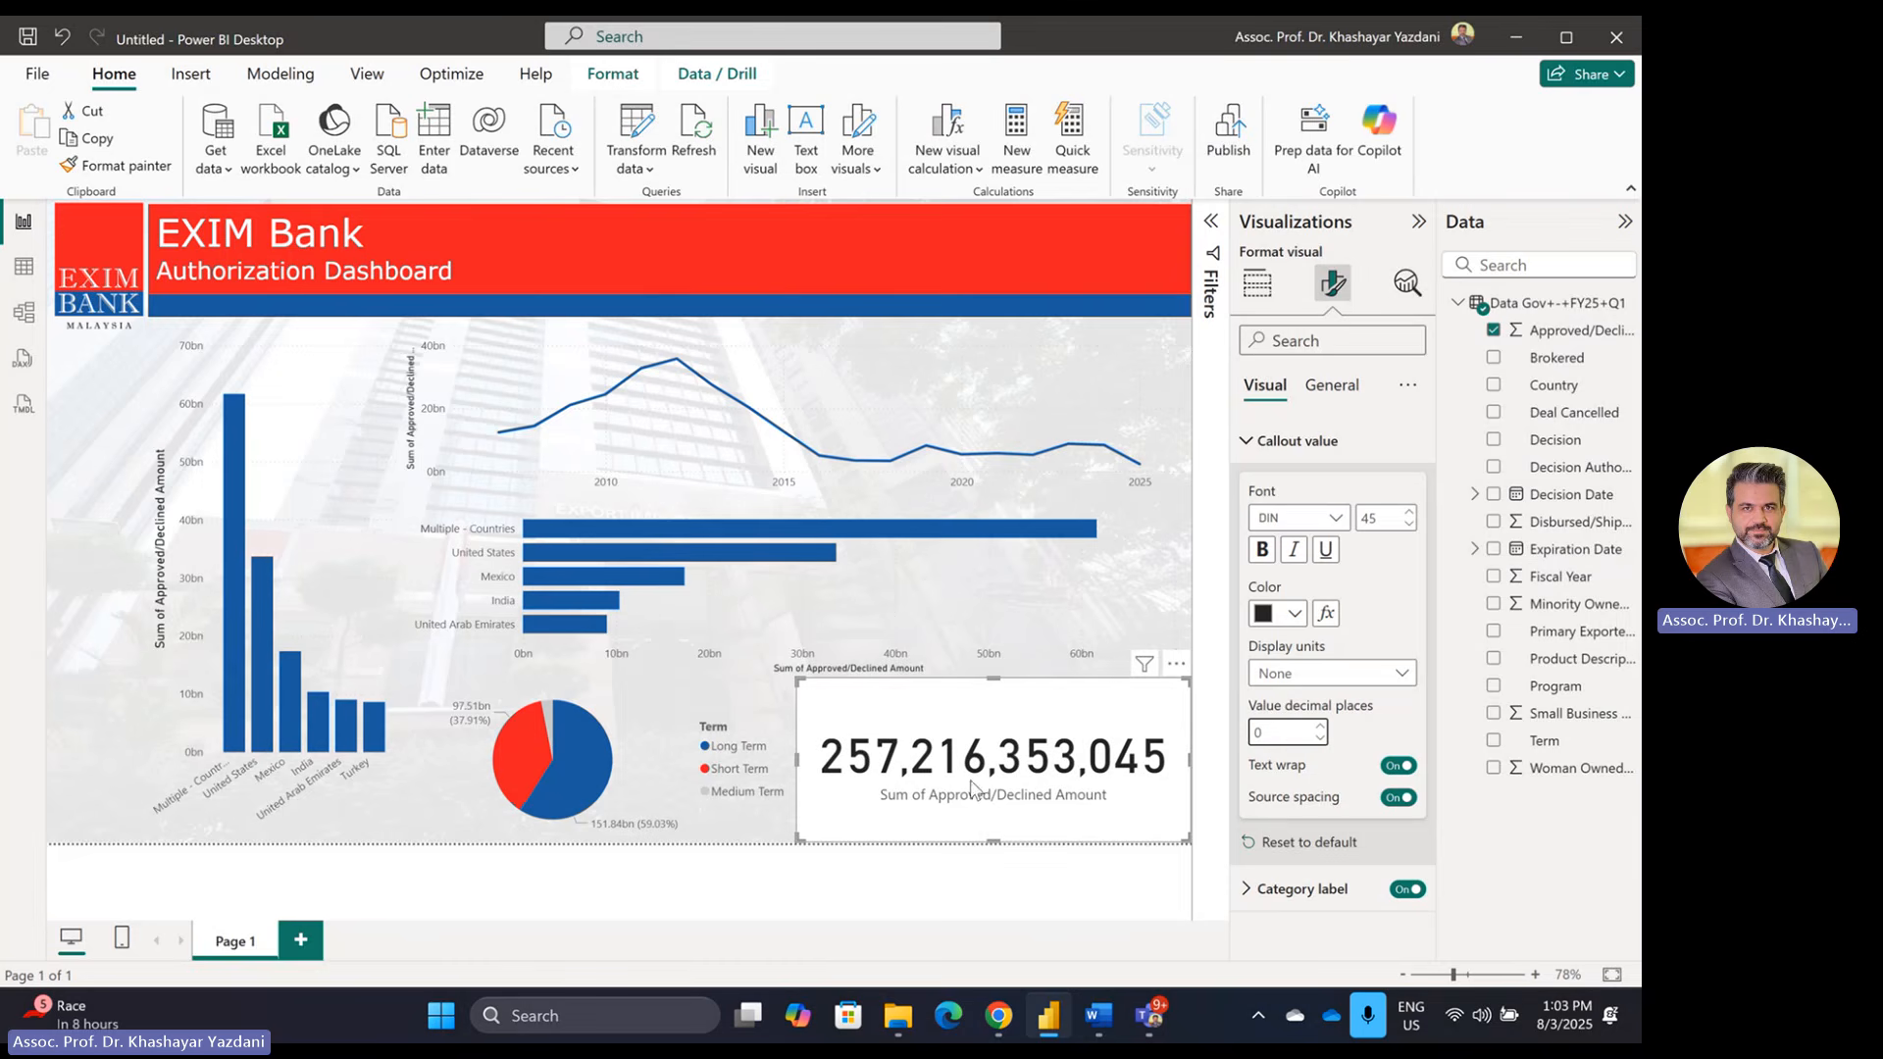
Step: Reduce the card's callout value font size to 32
left_click(1408, 524)
left_click(1408, 524)
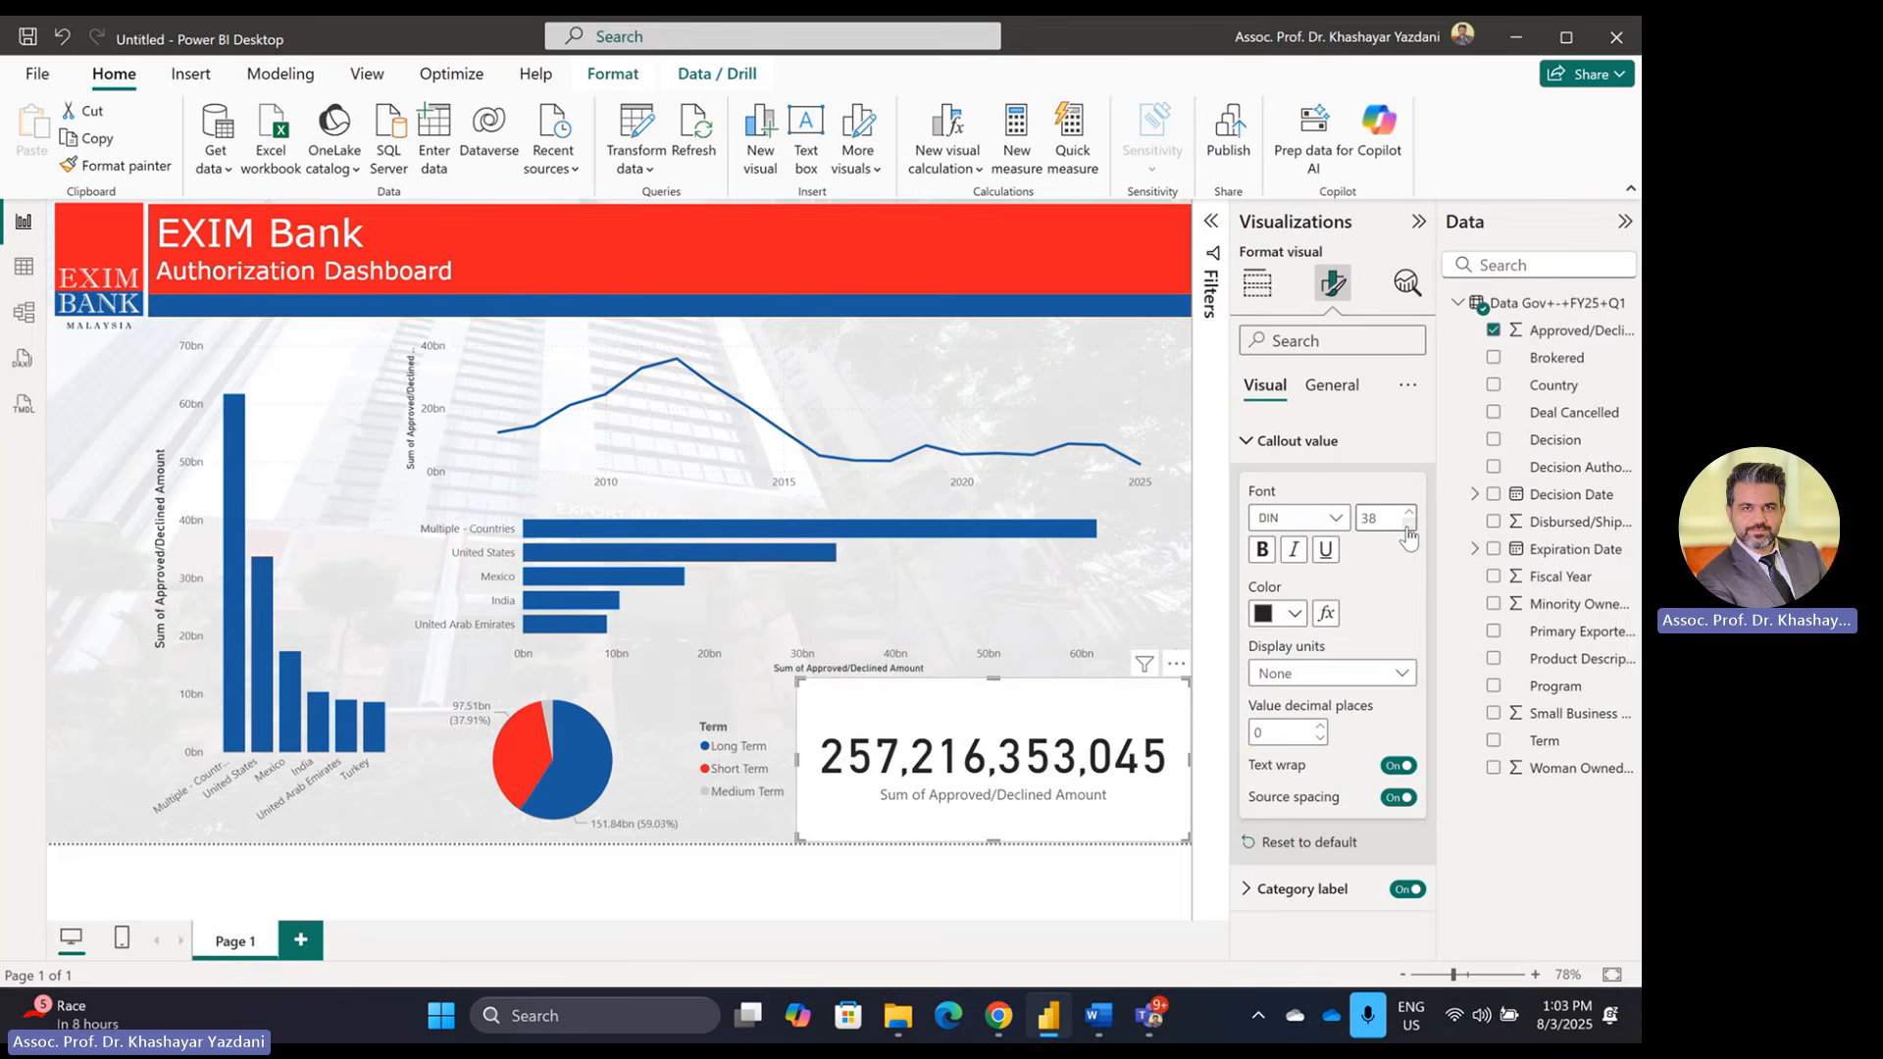
left_click(1409, 524)
left_click(1408, 524)
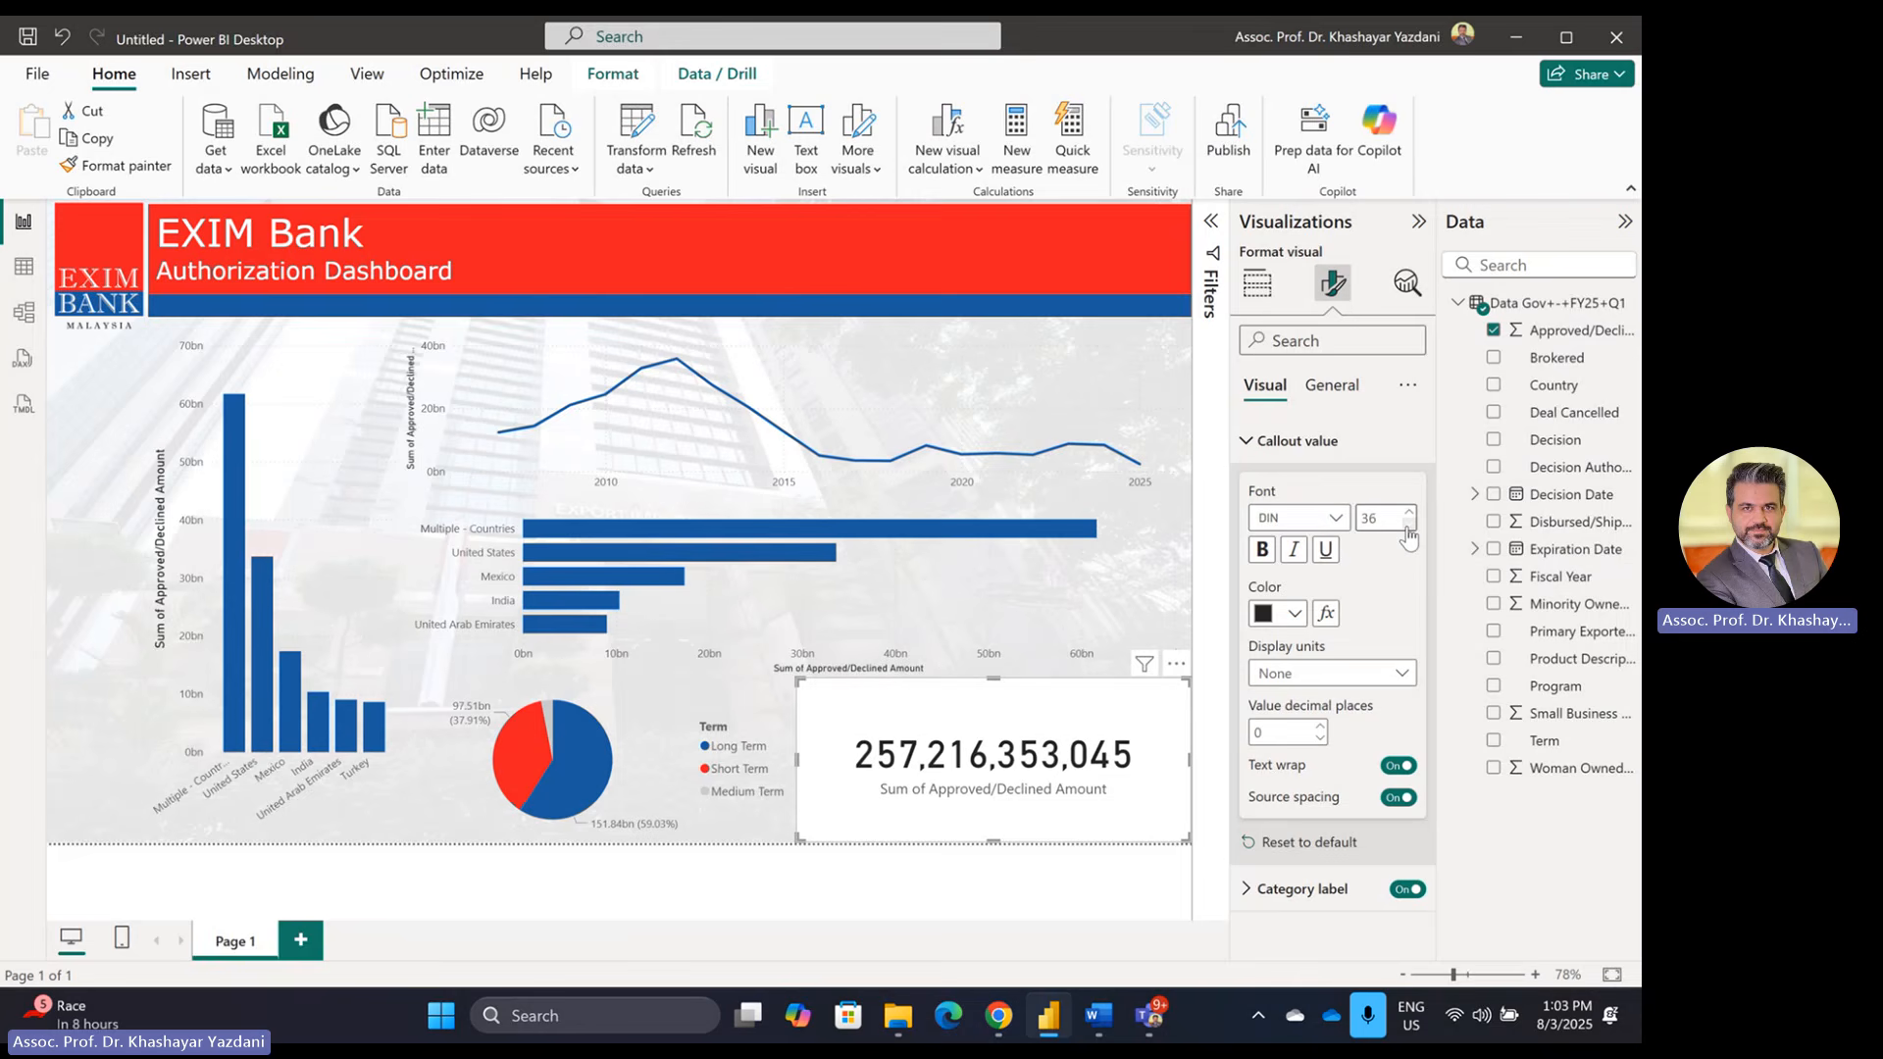
left_click(1408, 523)
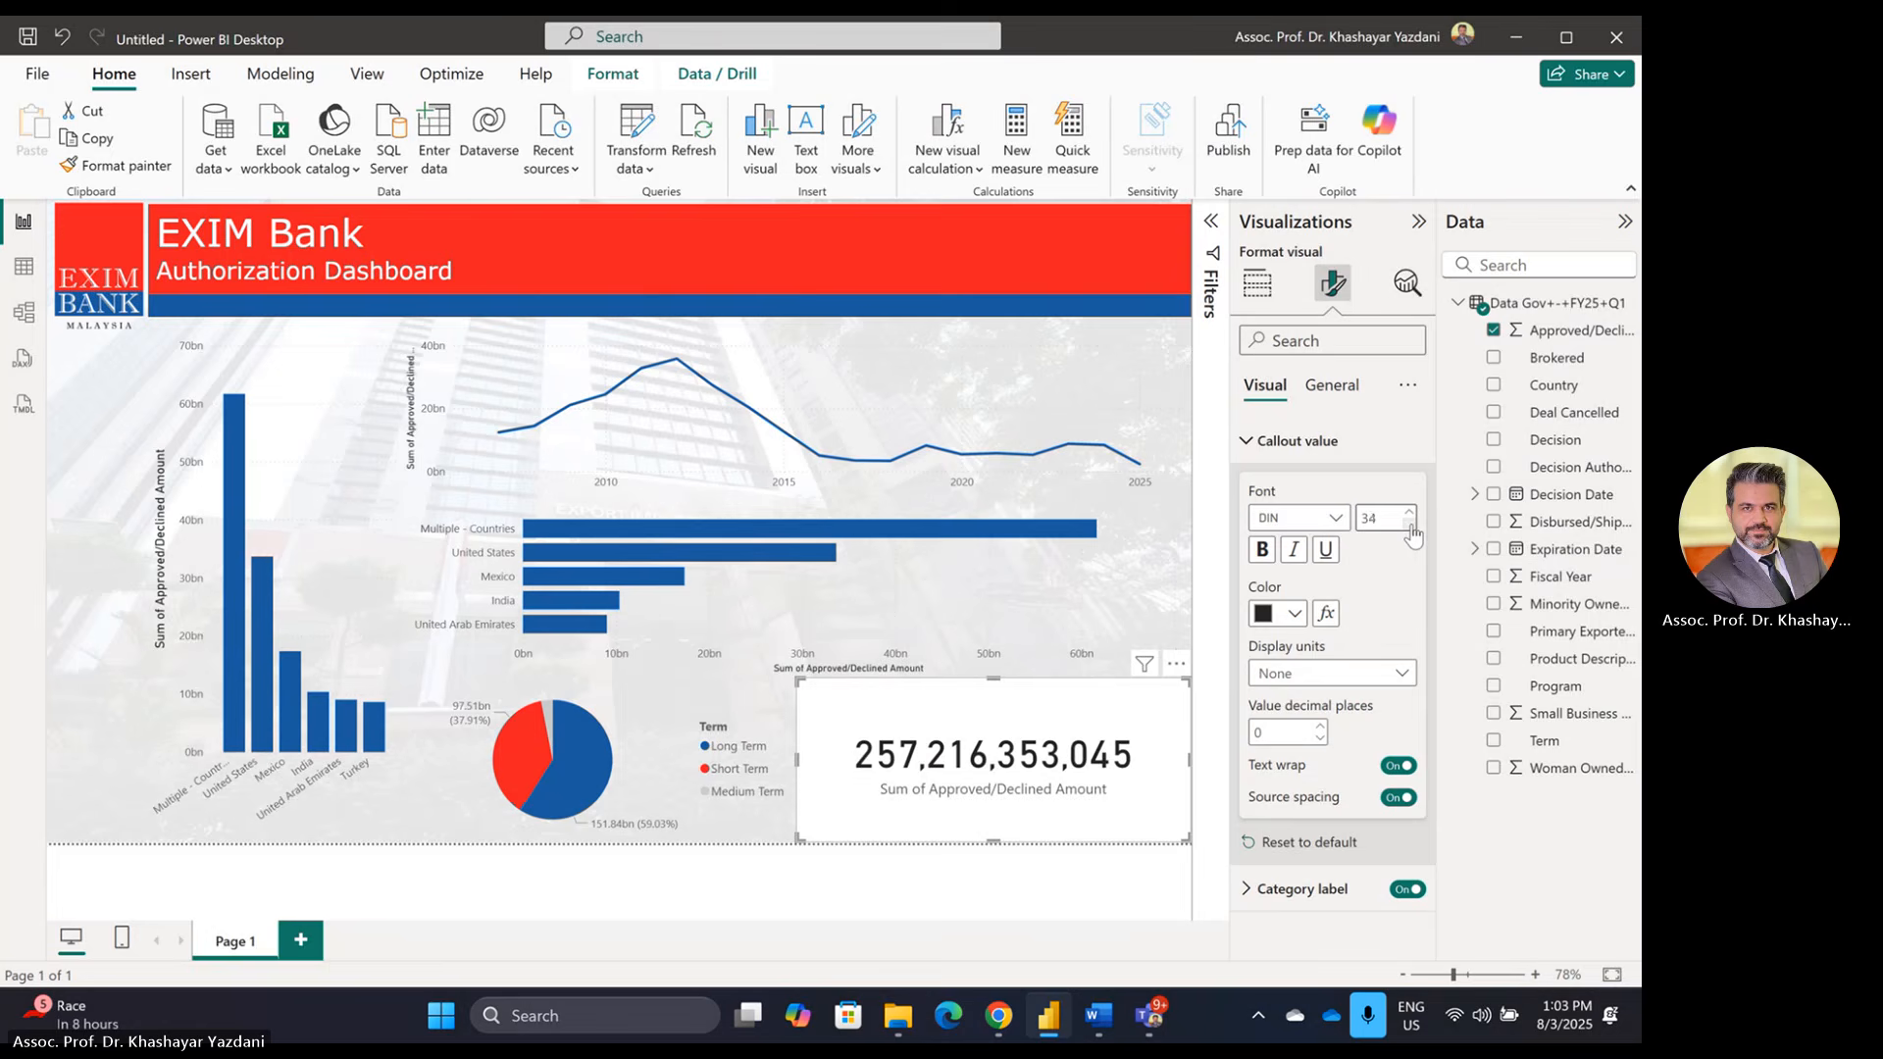
left_click(1408, 523)
left_click(1408, 523)
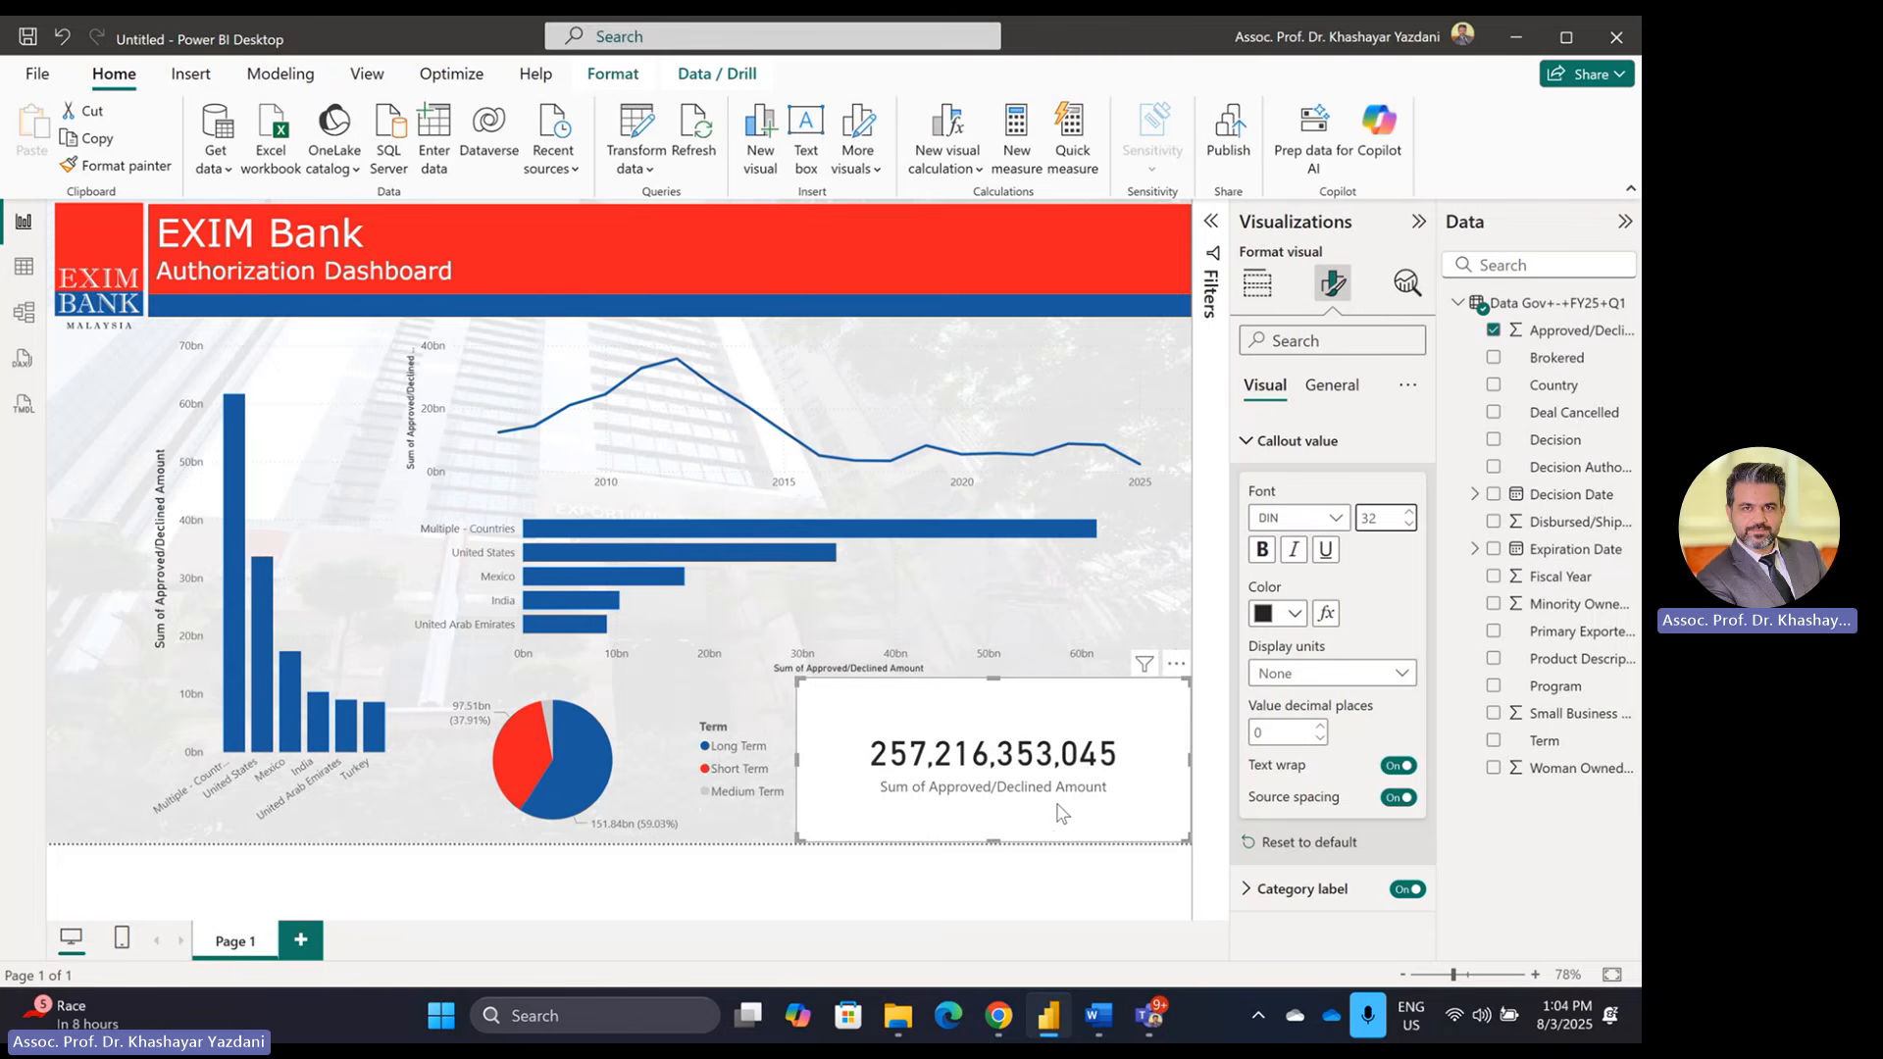
Step: Shorten the total-amount card and turn off its General > Effects background
left_click_drag(987, 693, 1077, 690)
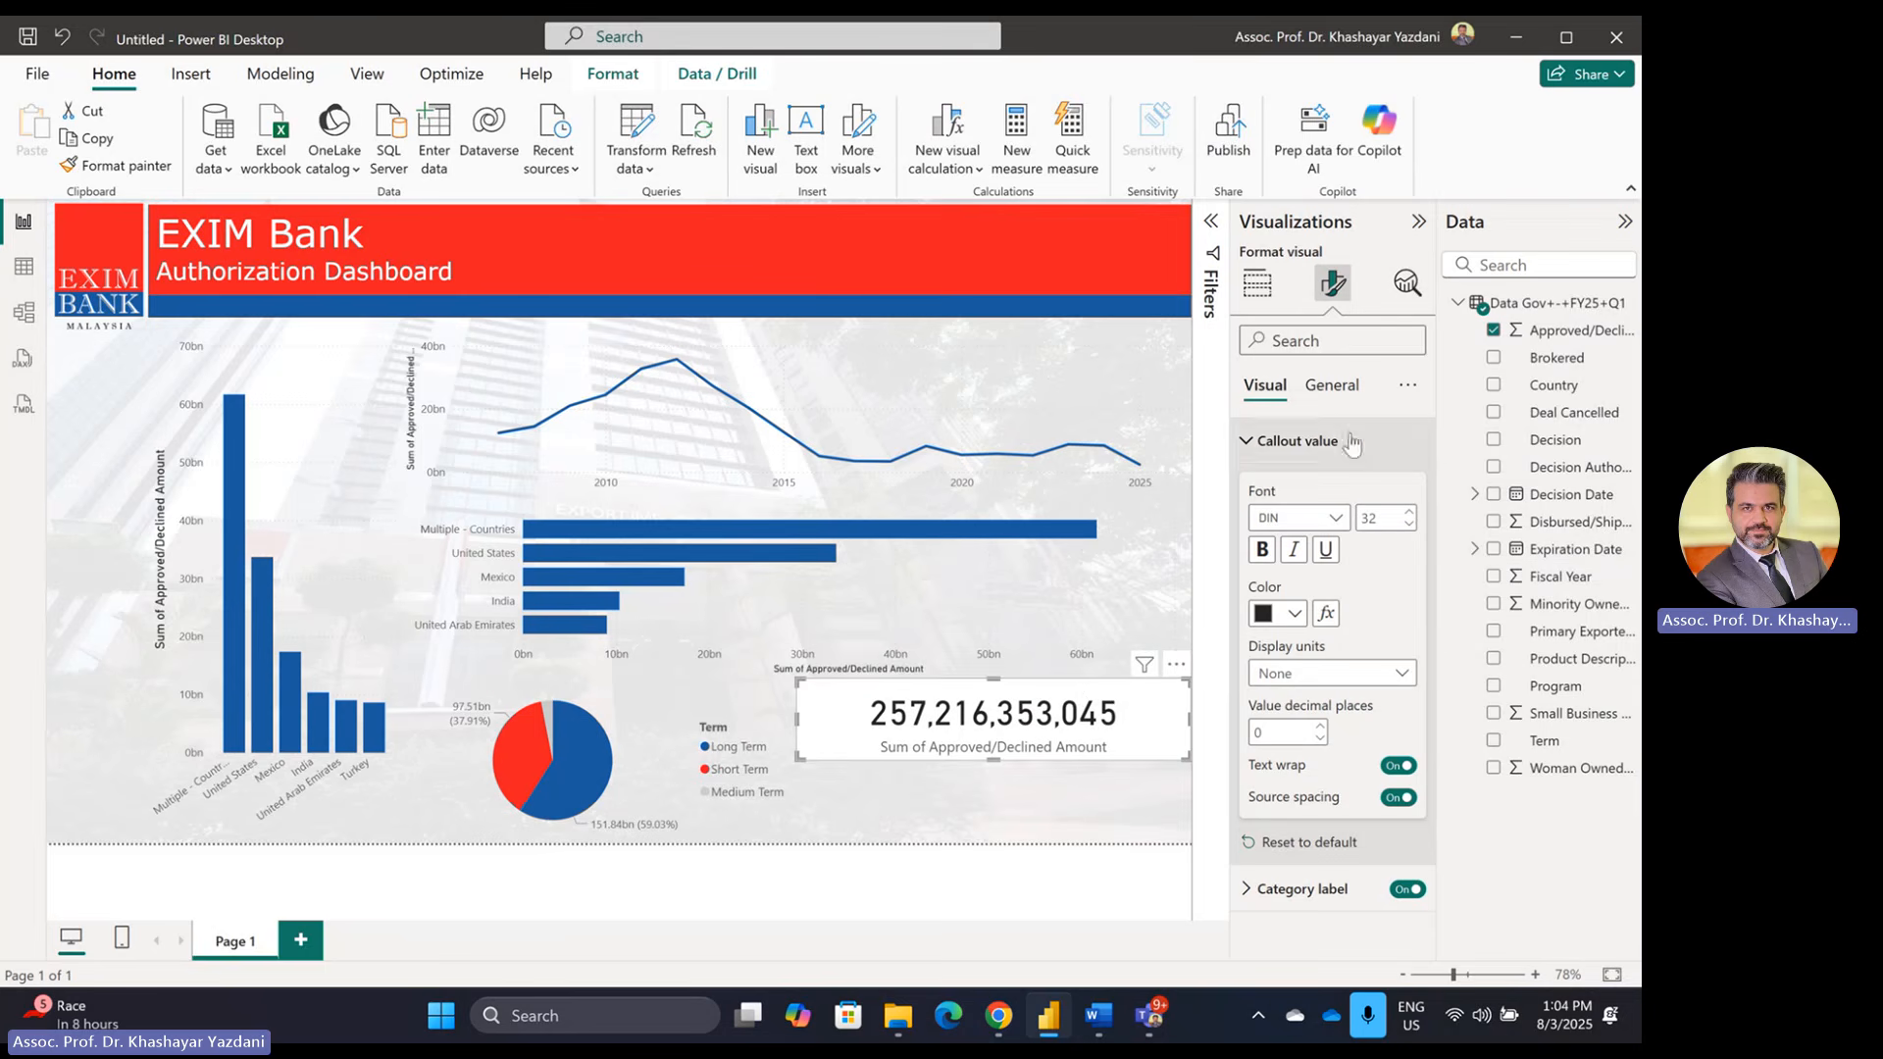
left_click(1331, 384)
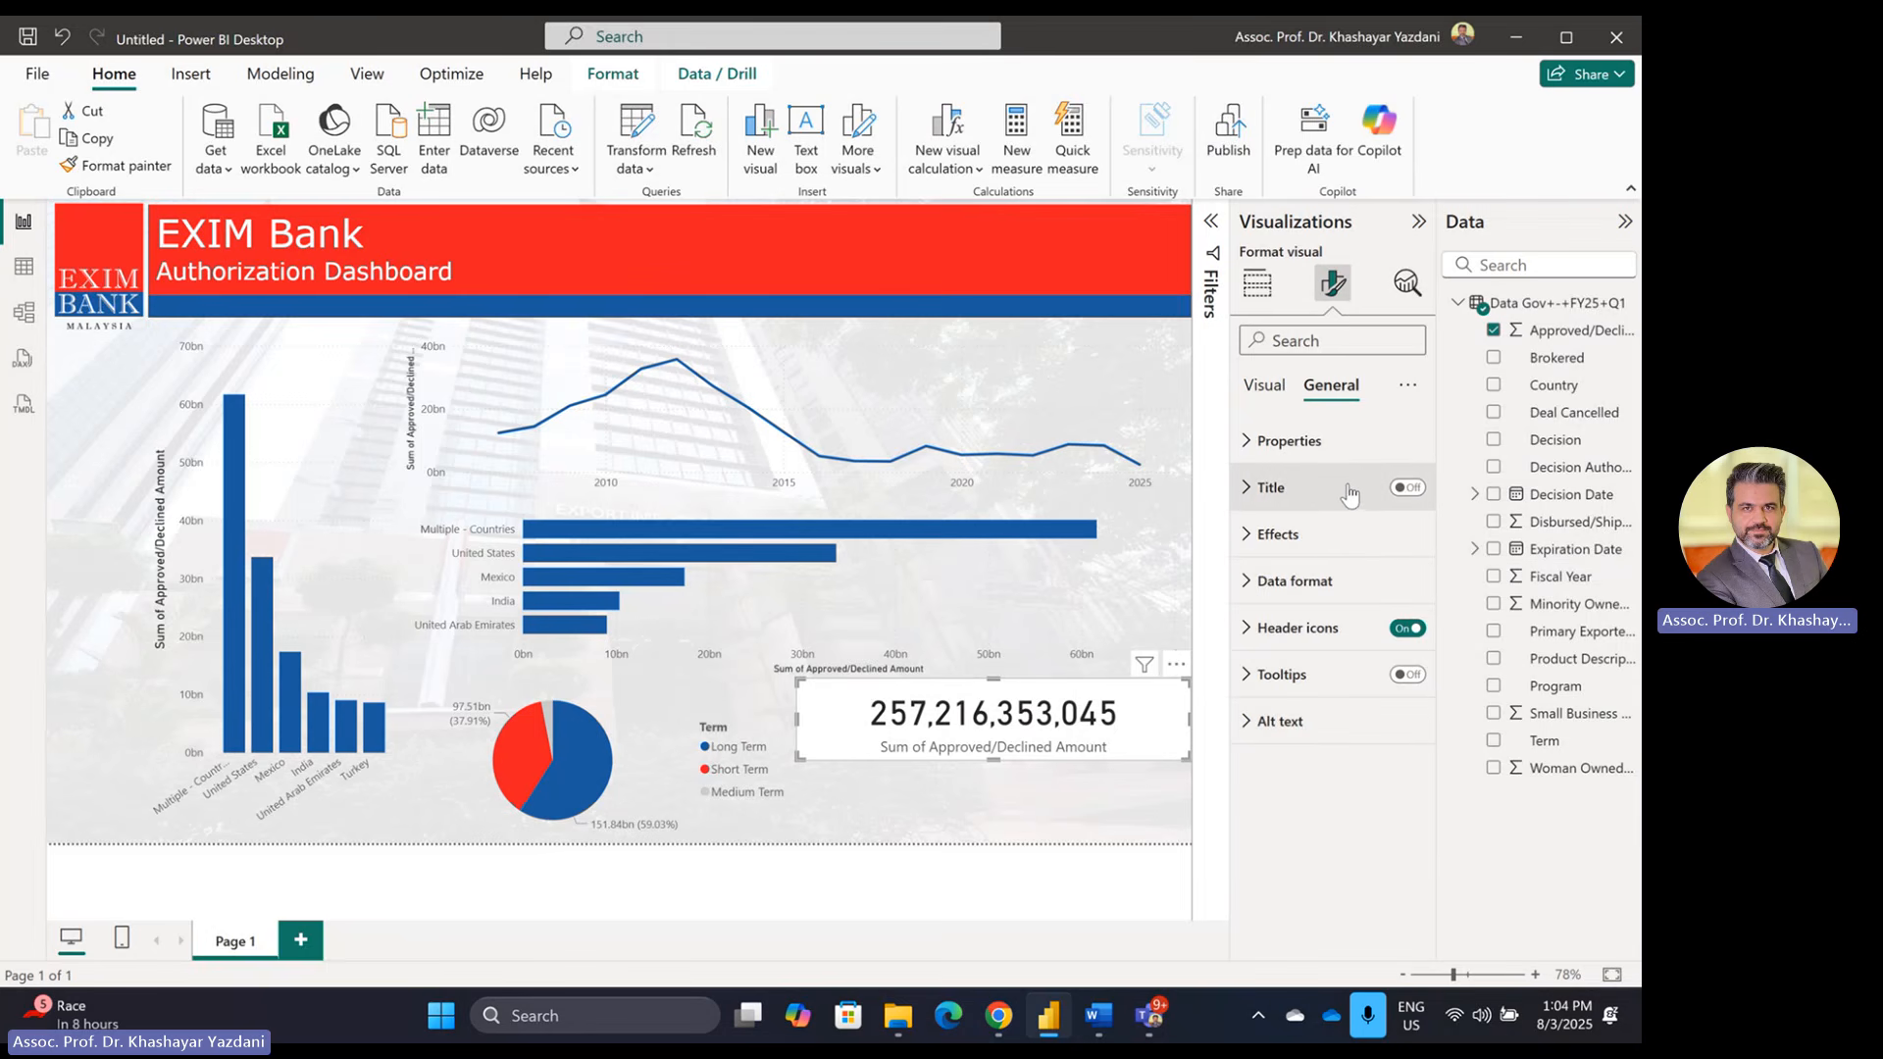
left_click(1320, 540)
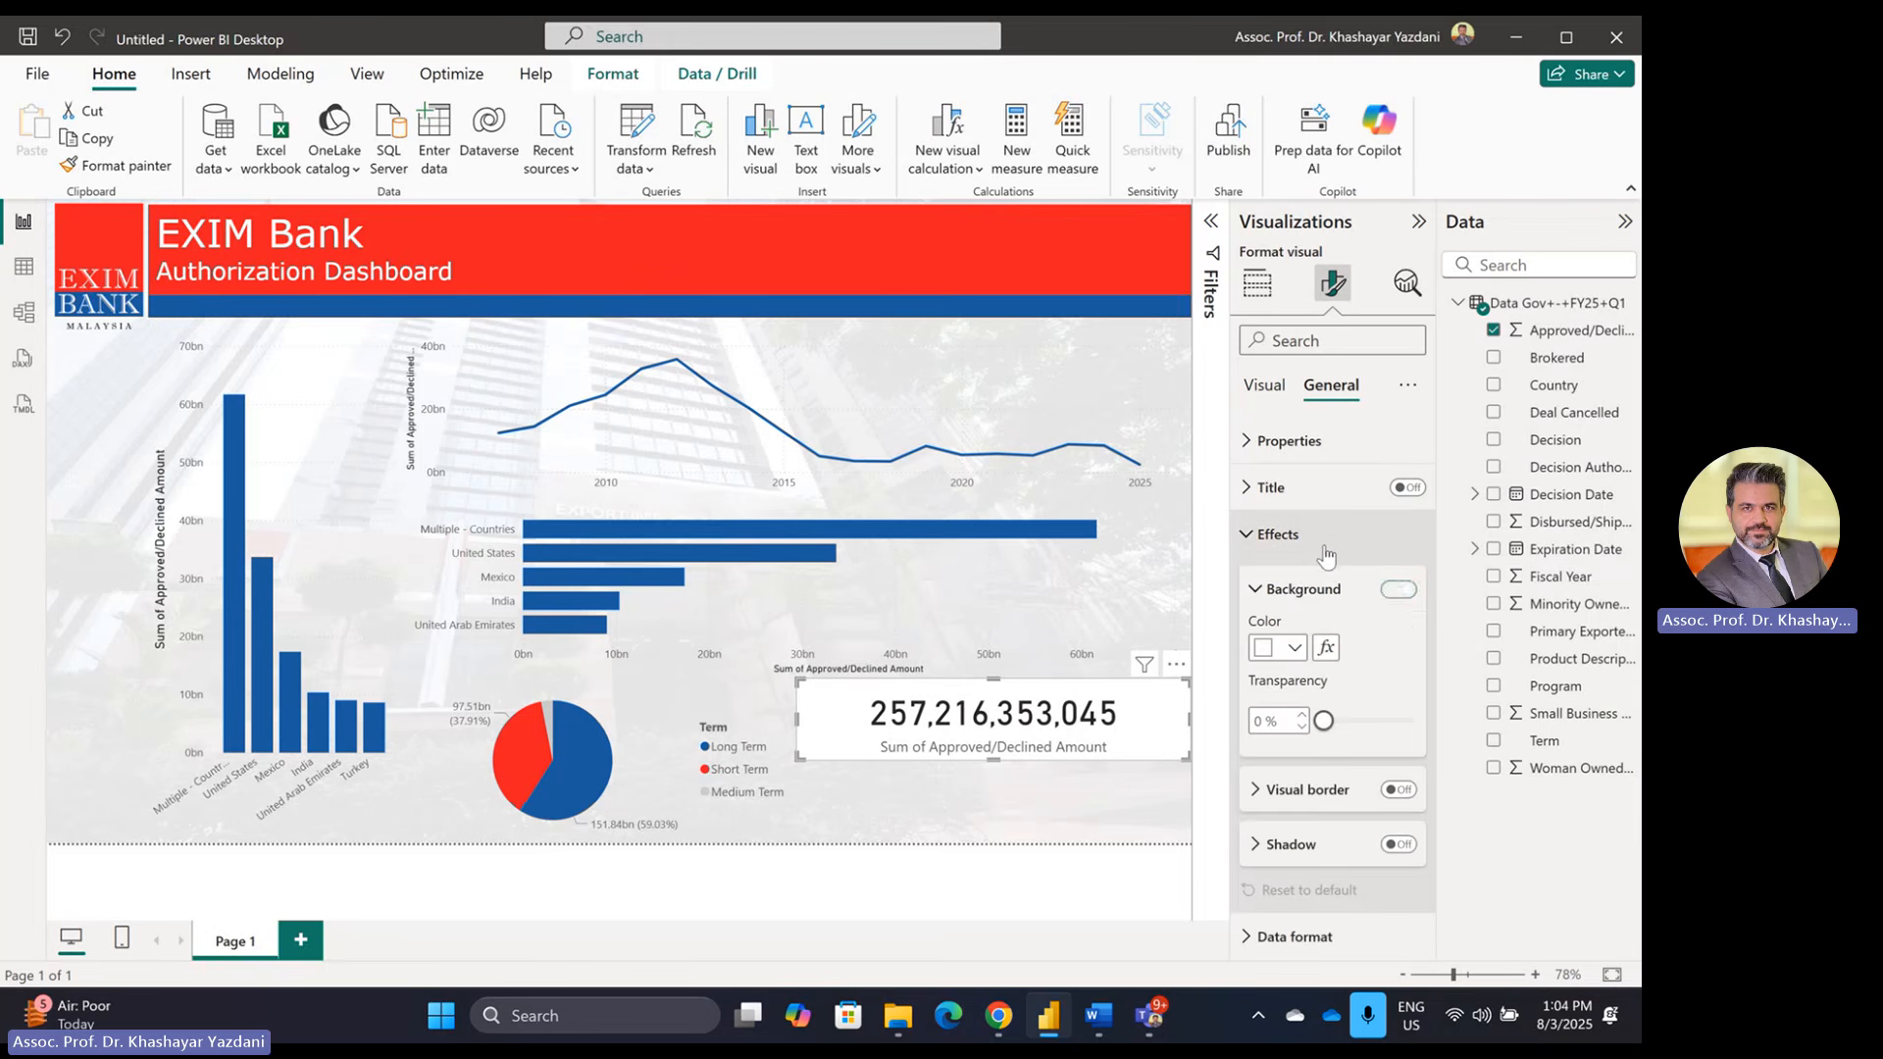
left_click(1398, 589)
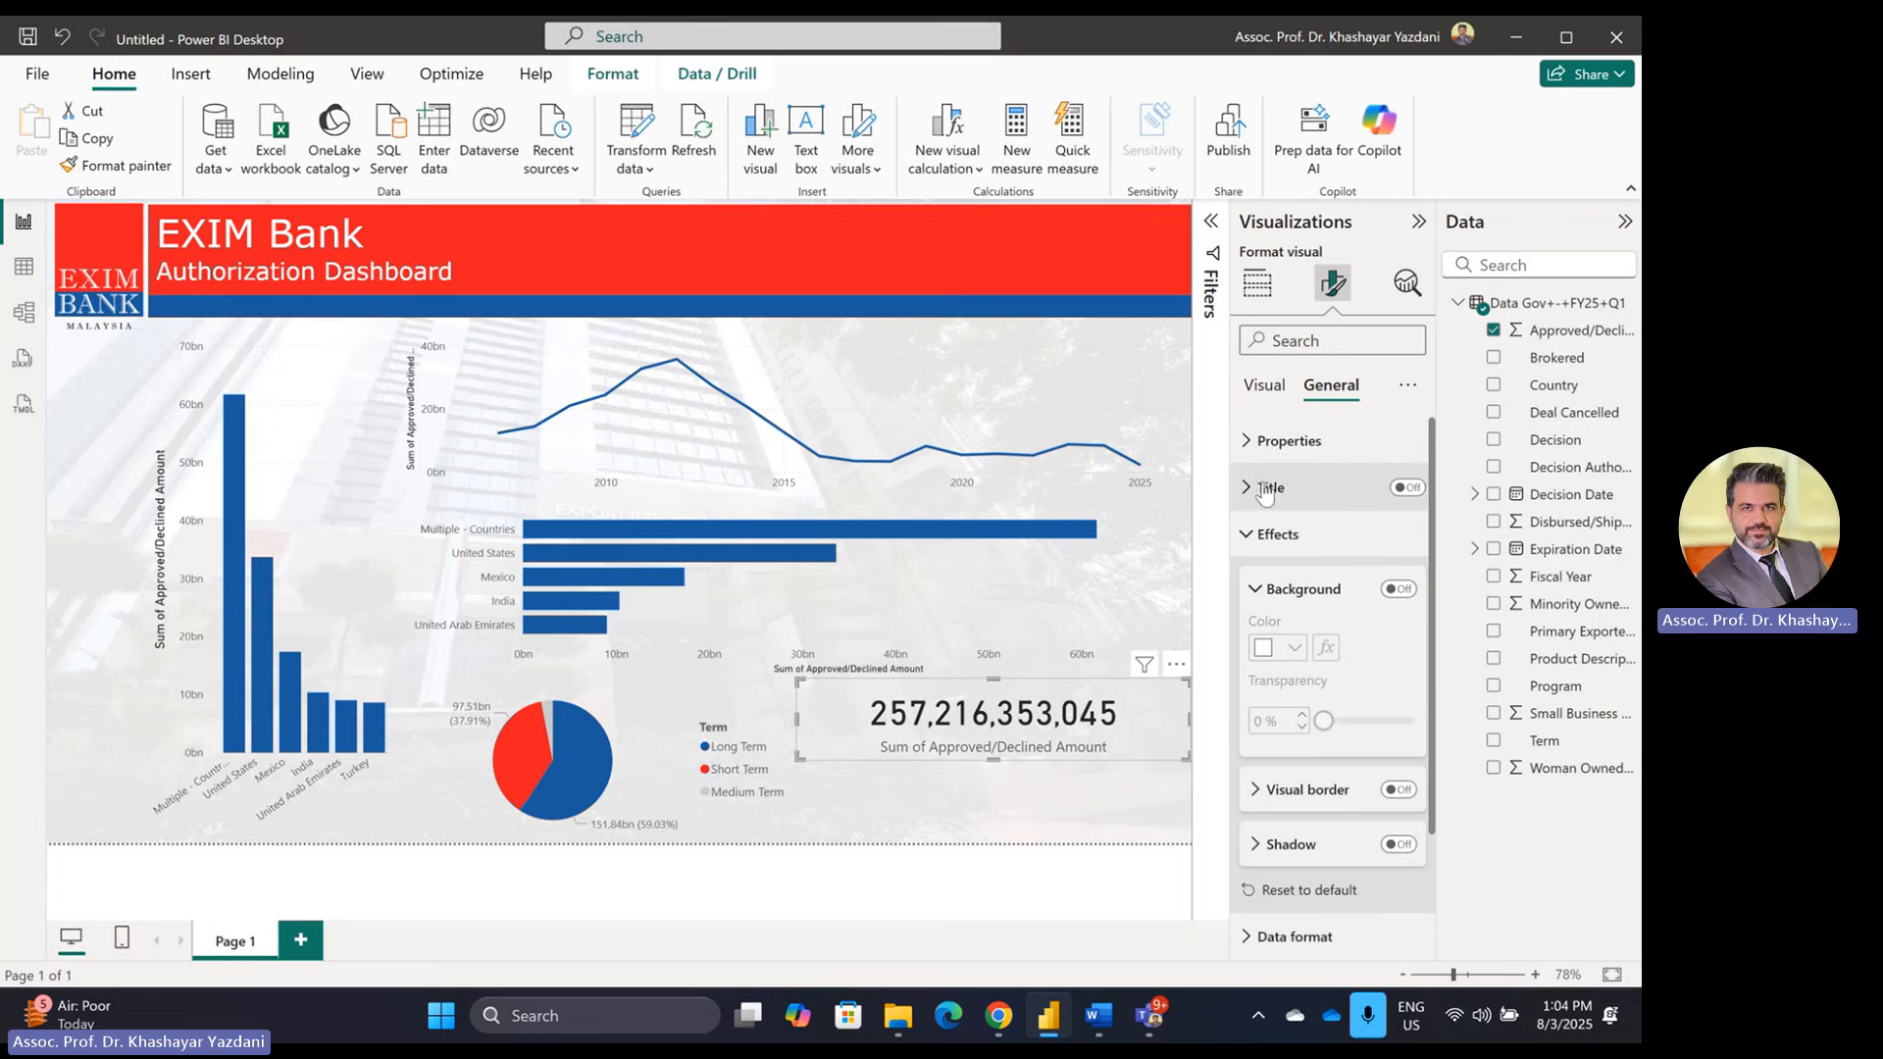
Step: Set the card's callout value colour to red
left_click(1266, 388)
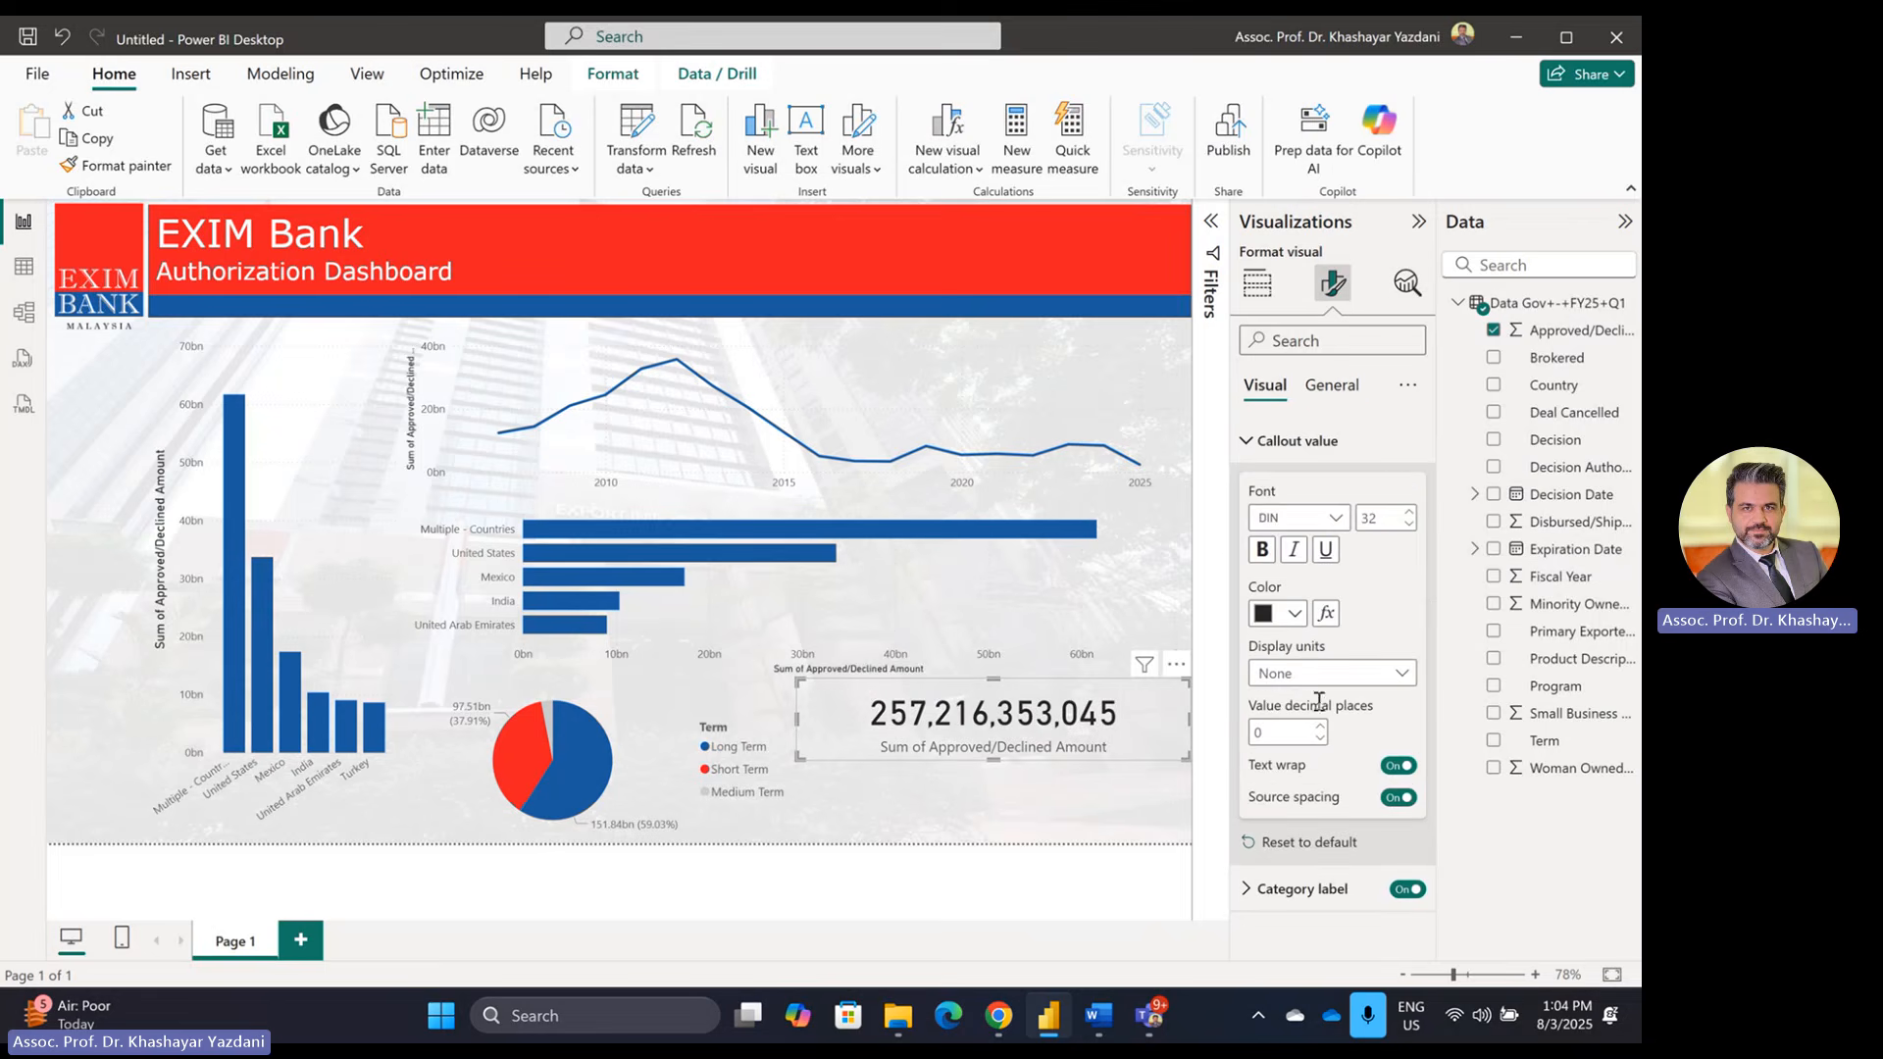
left_click(1294, 613)
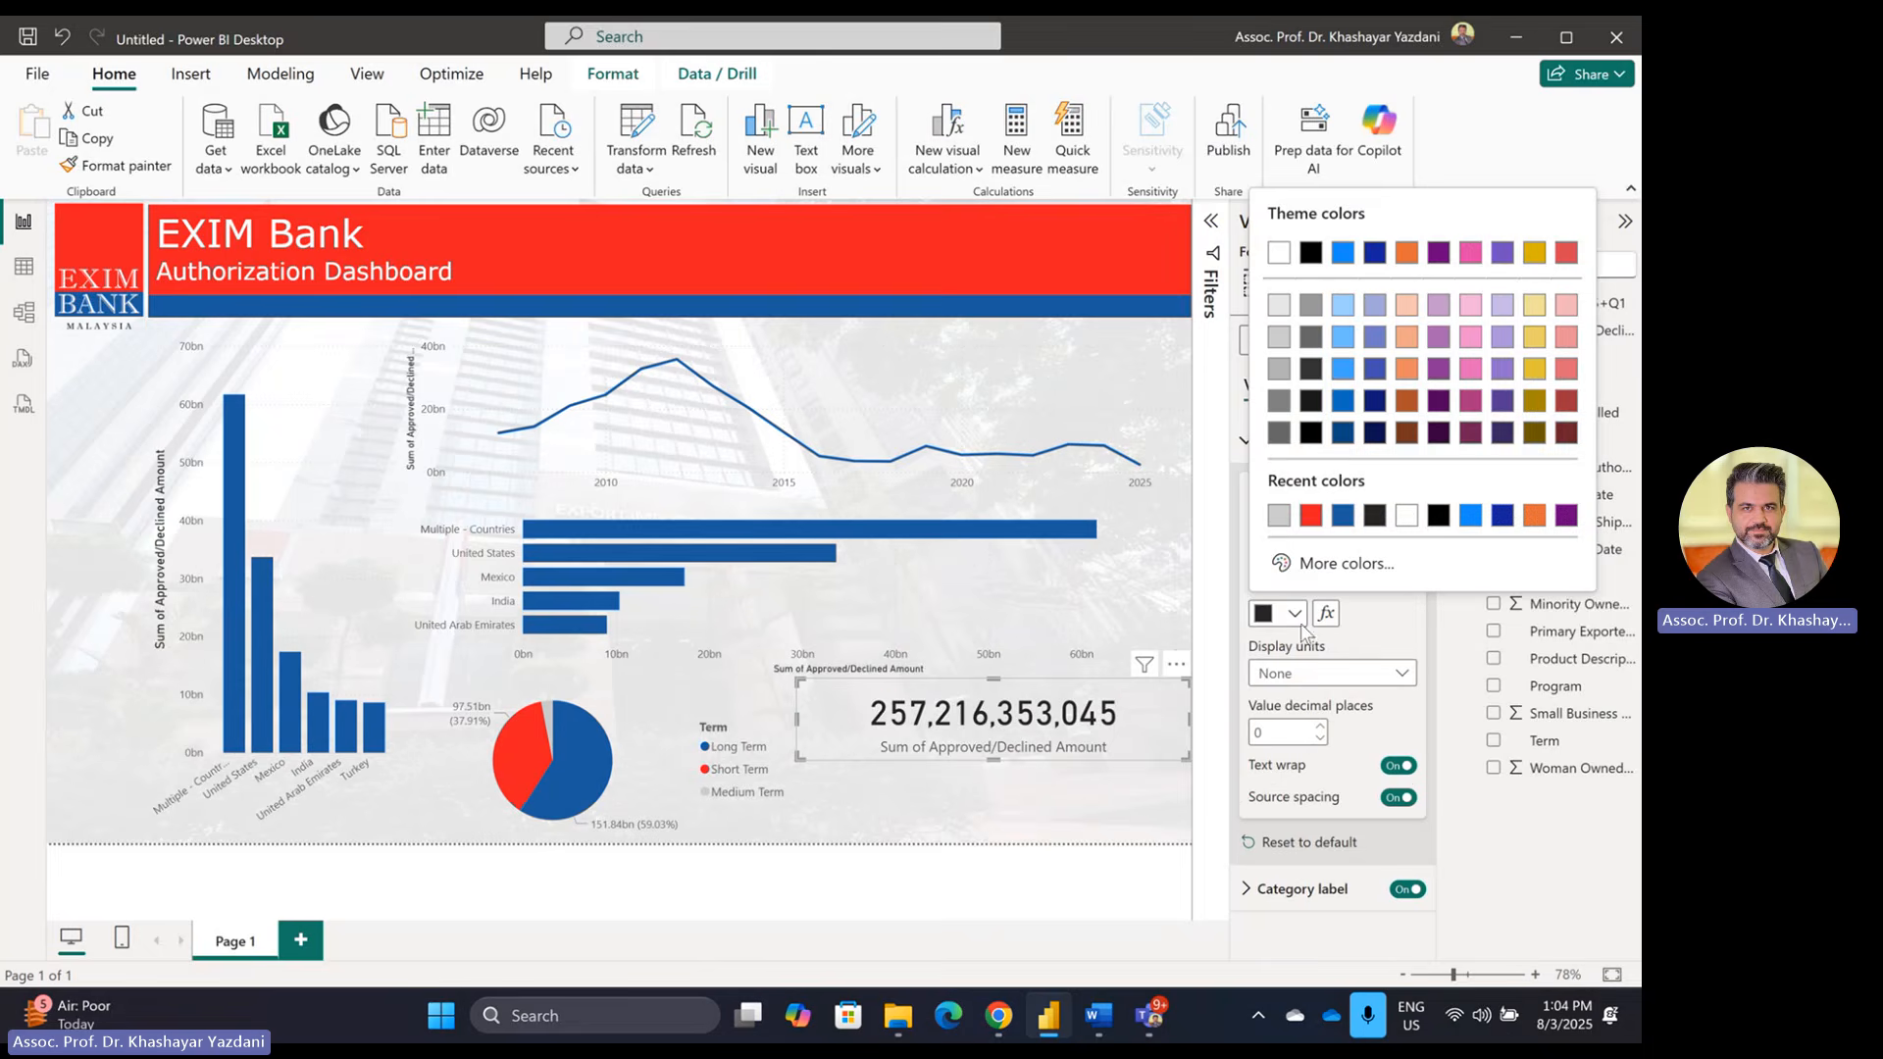
left_click(1310, 517)
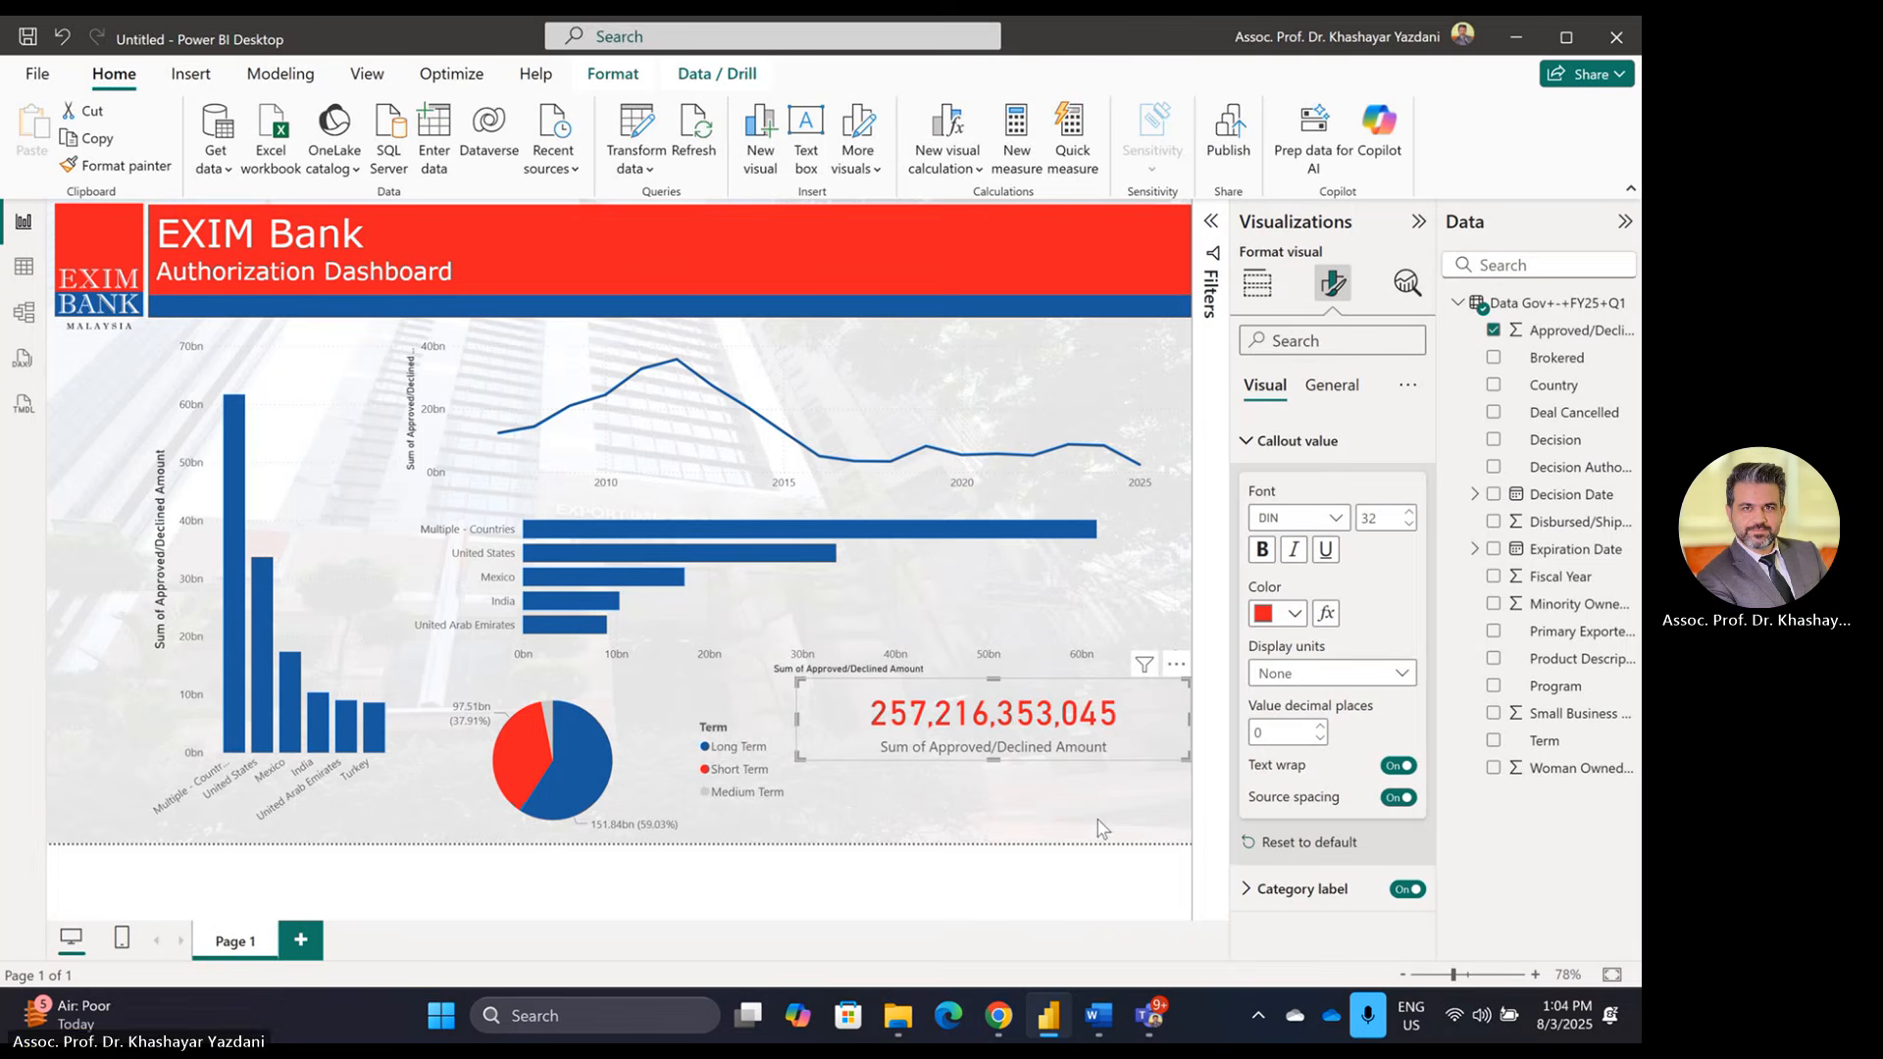
left_click(1108, 917)
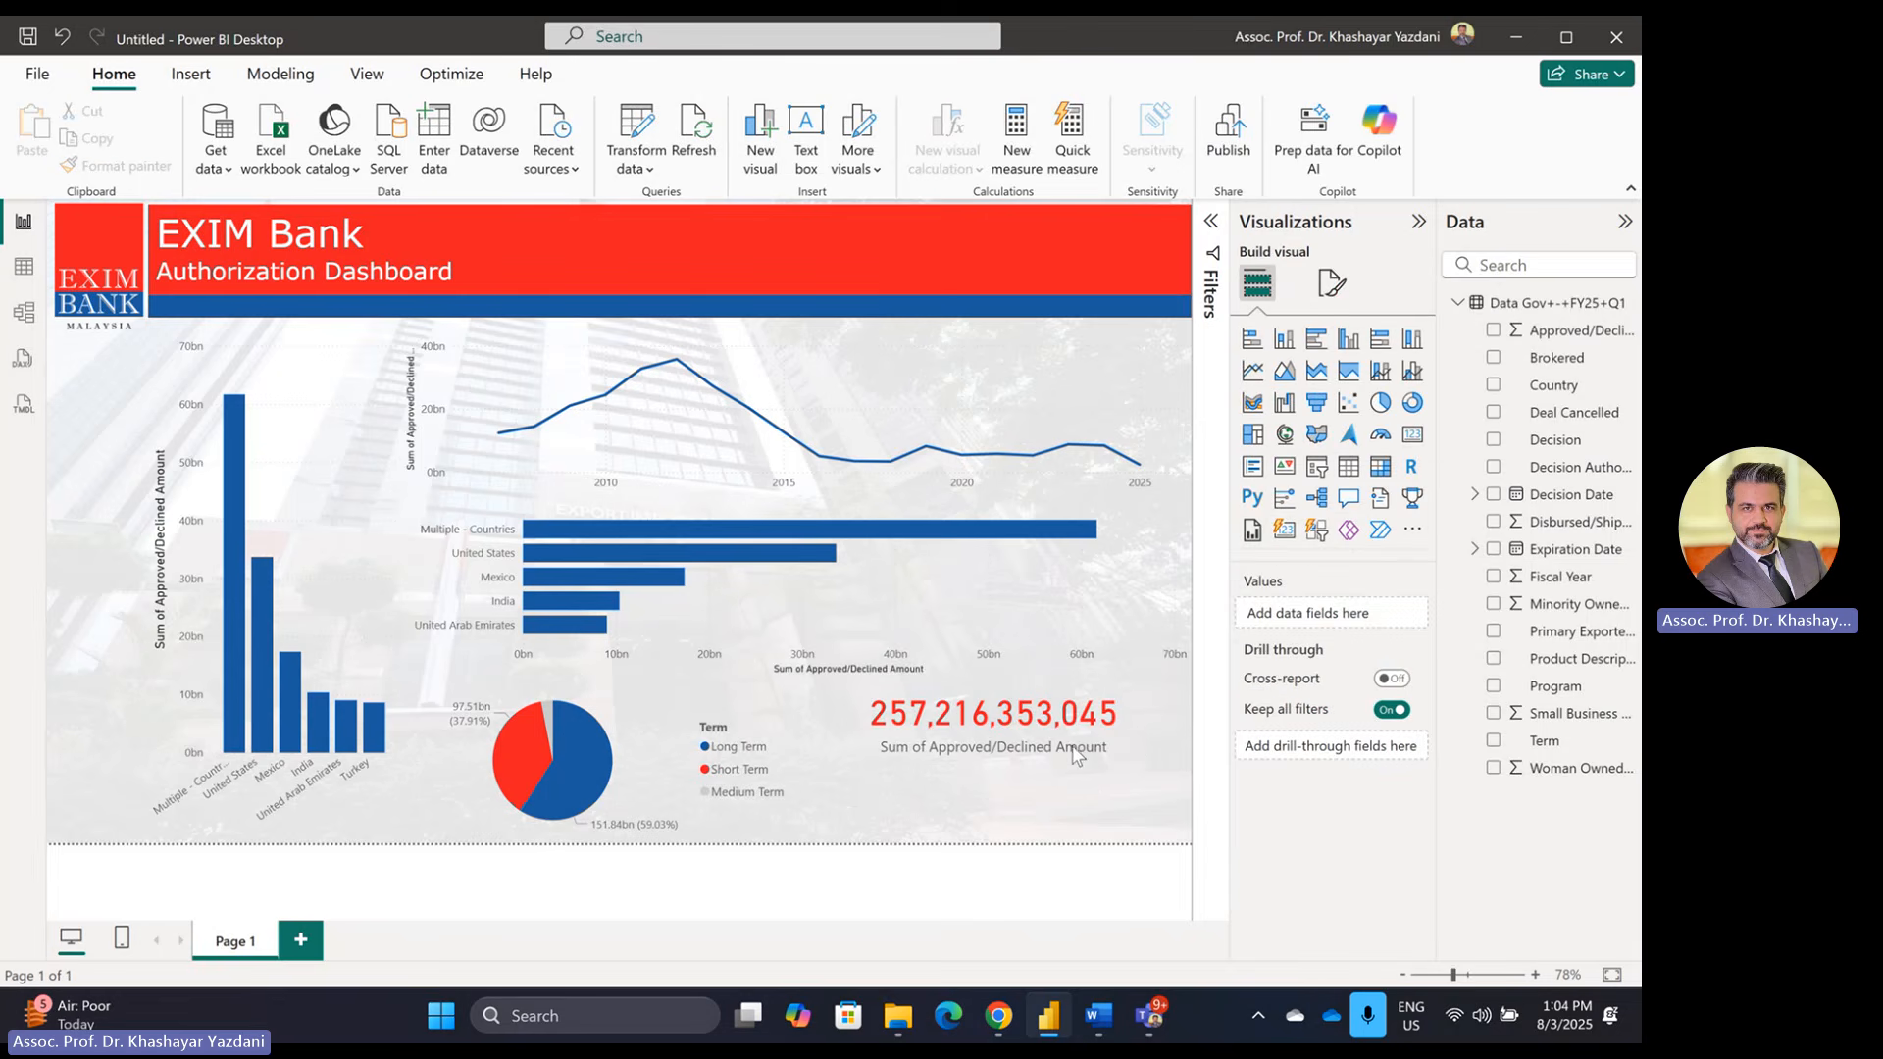
Step: Move the card slightly lower, then return to the Word exam brief's Slicers and Cards section
mouse_move(1138, 696)
left_mouse_down()
mouse_move(1147, 798)
mouse_move(1147, 720)
left_mouse_up()
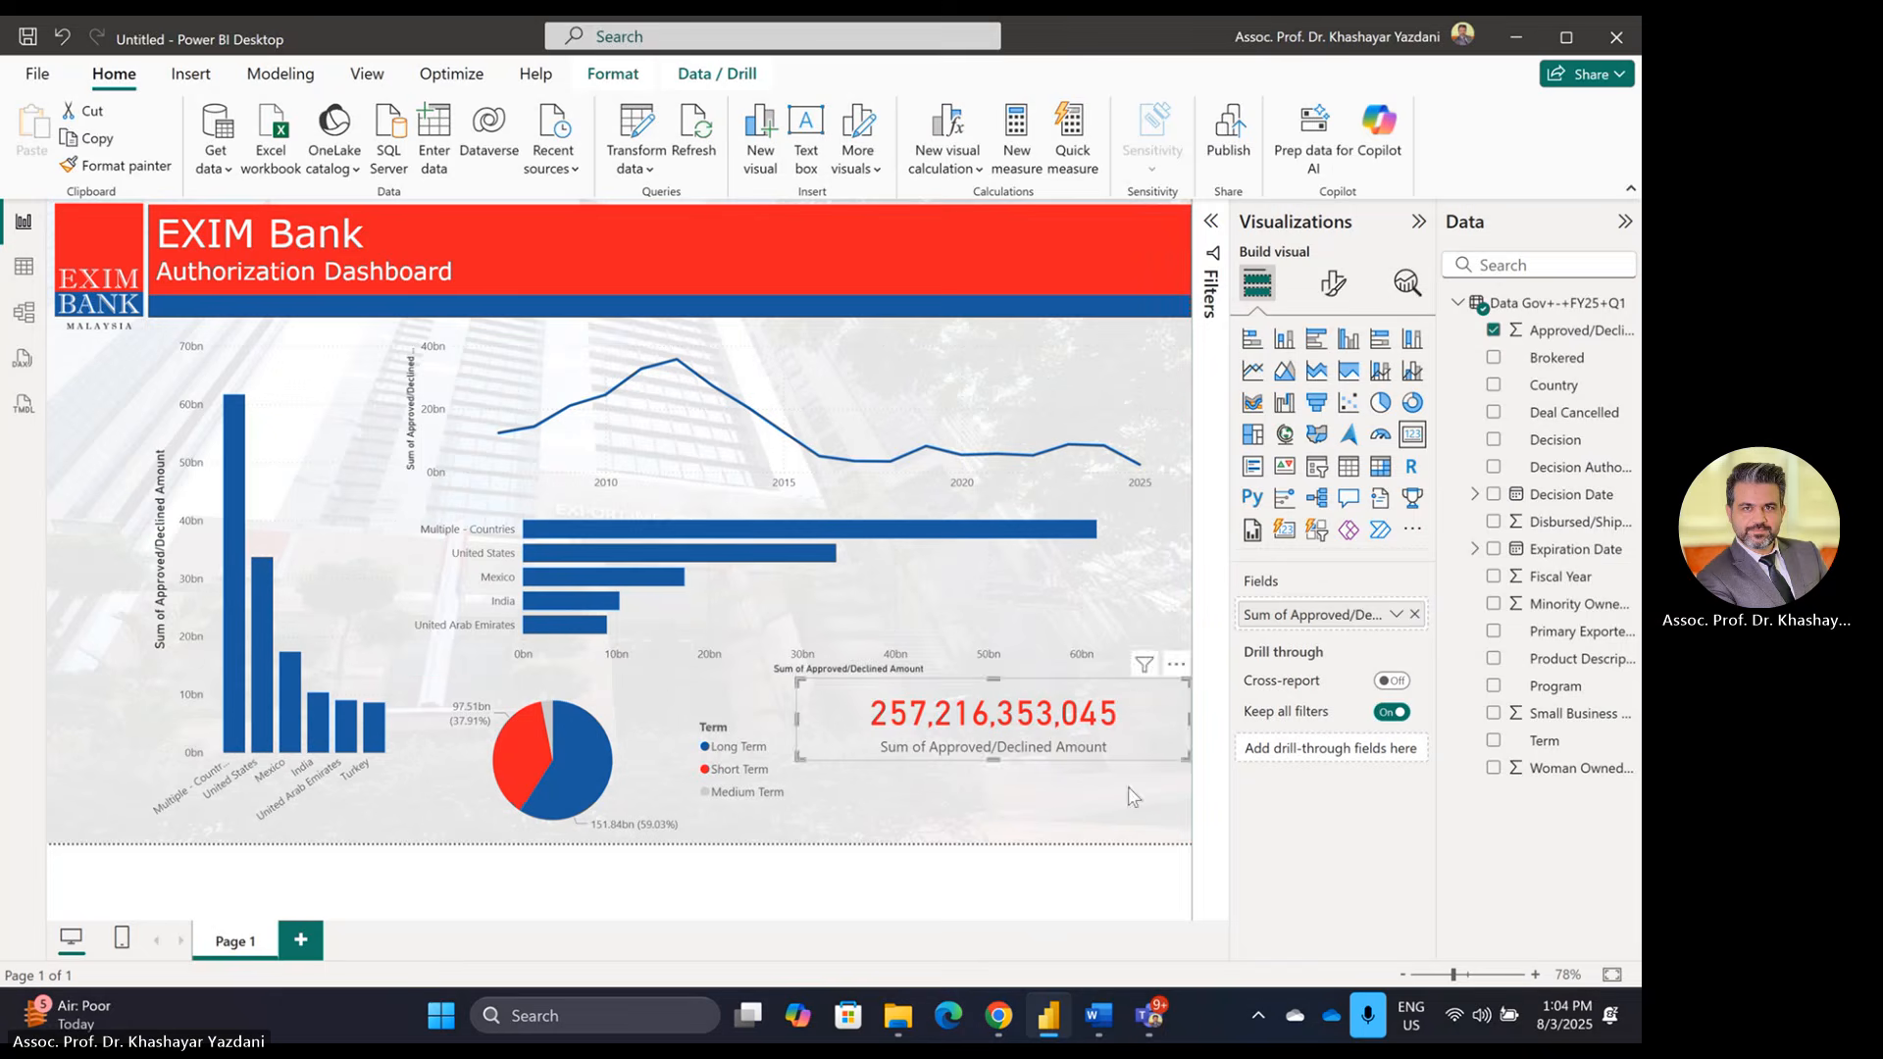
left_click(1088, 896)
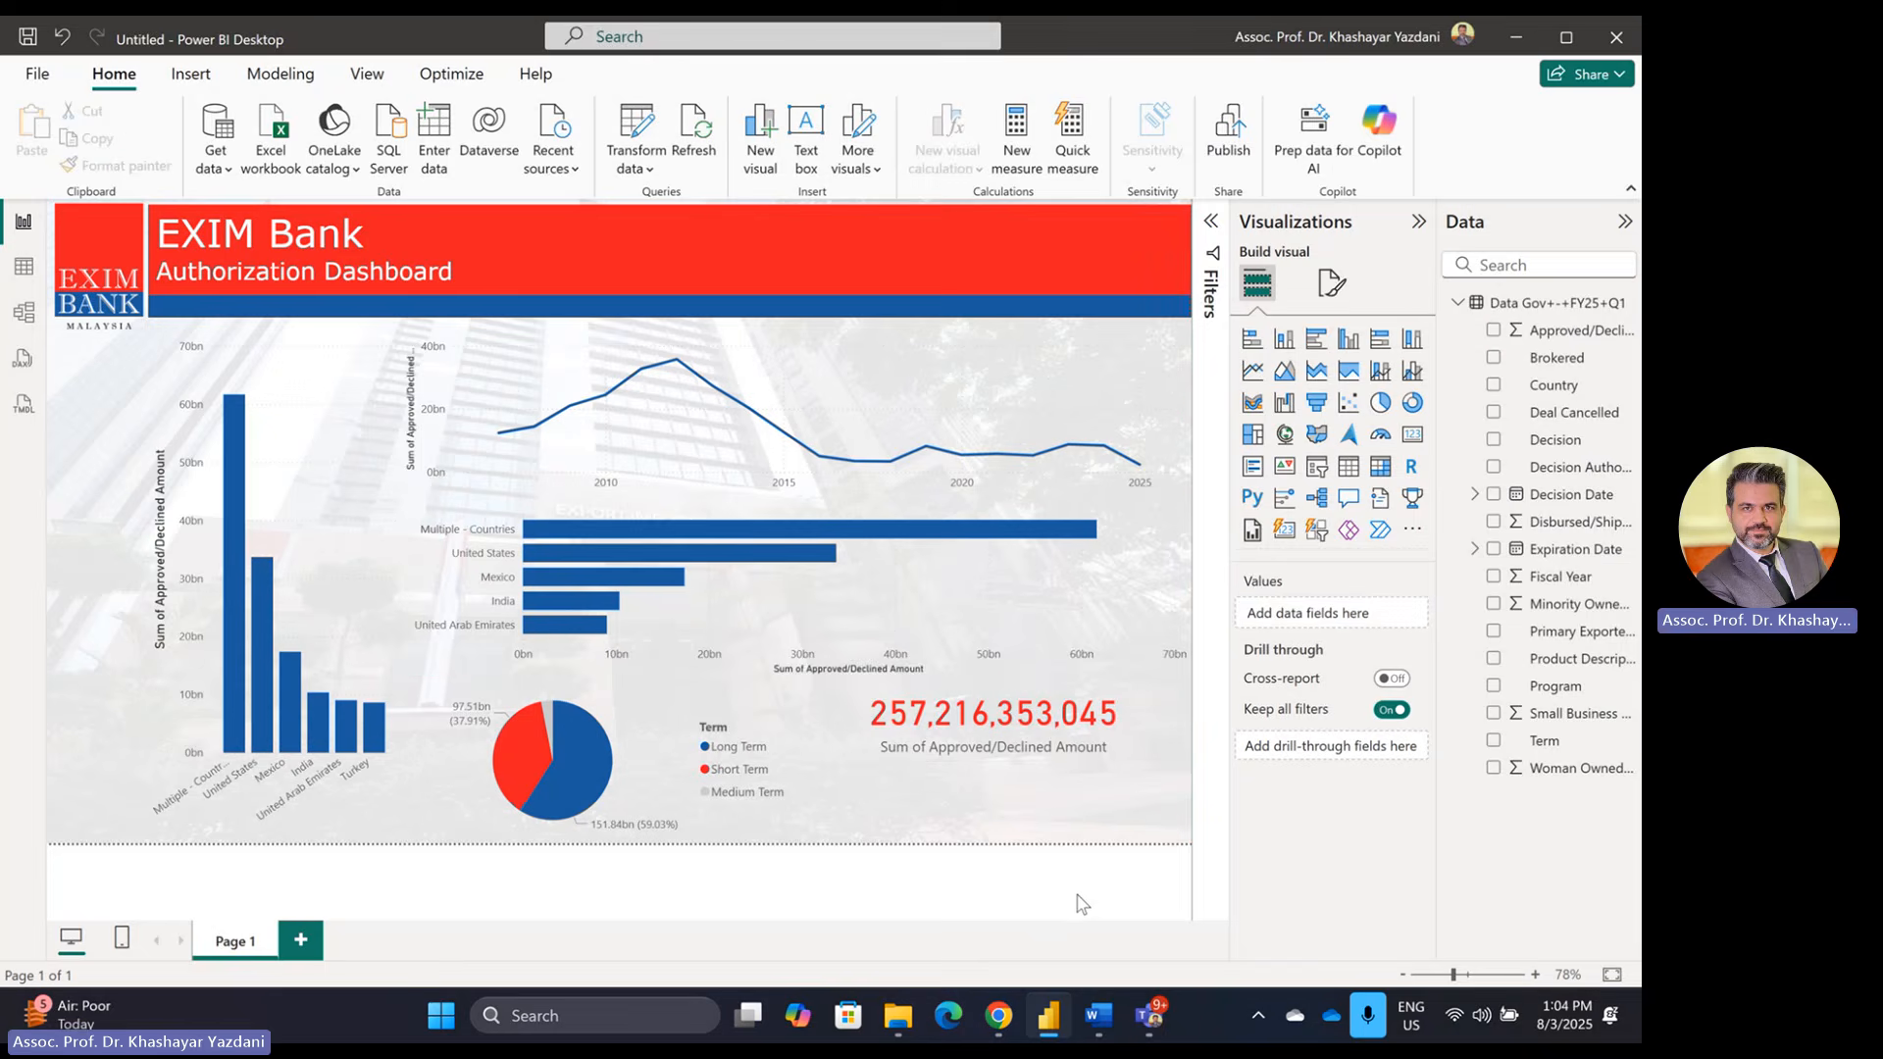
key("alt+Tab")
scroll(922, 682, "down", 5)
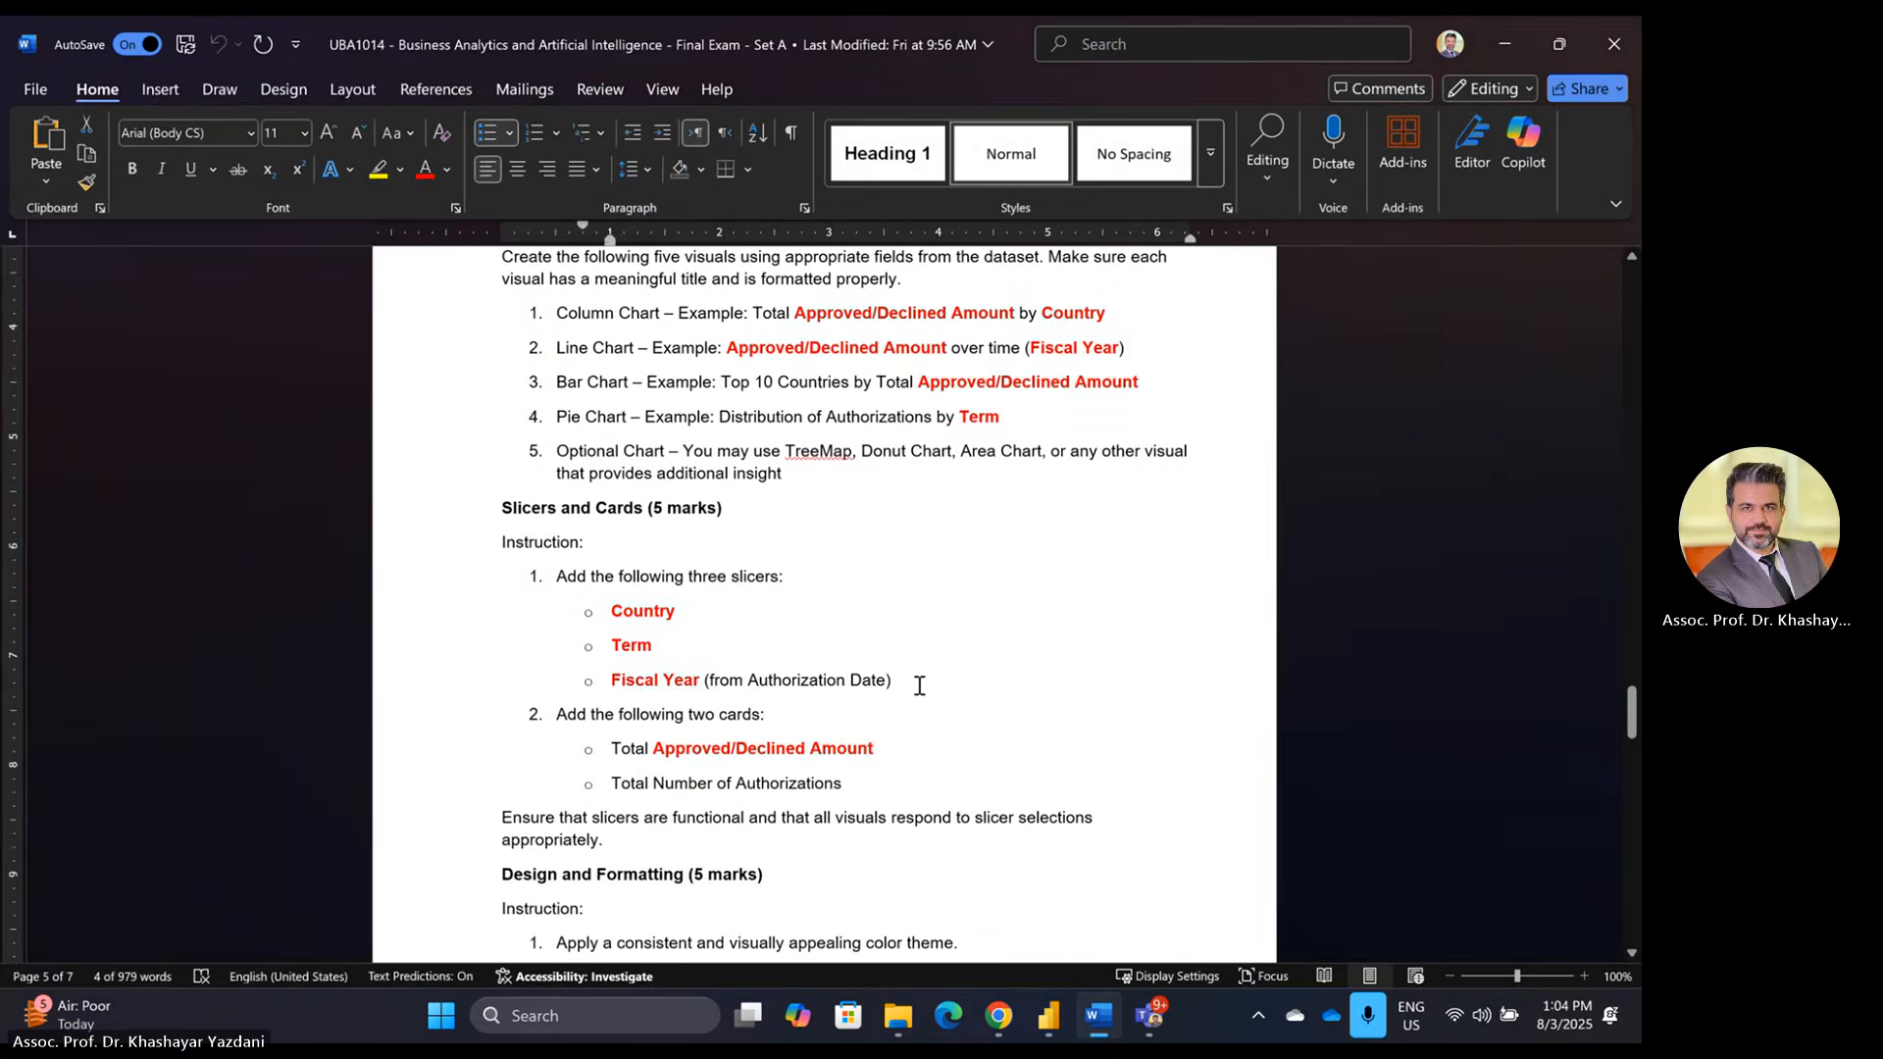
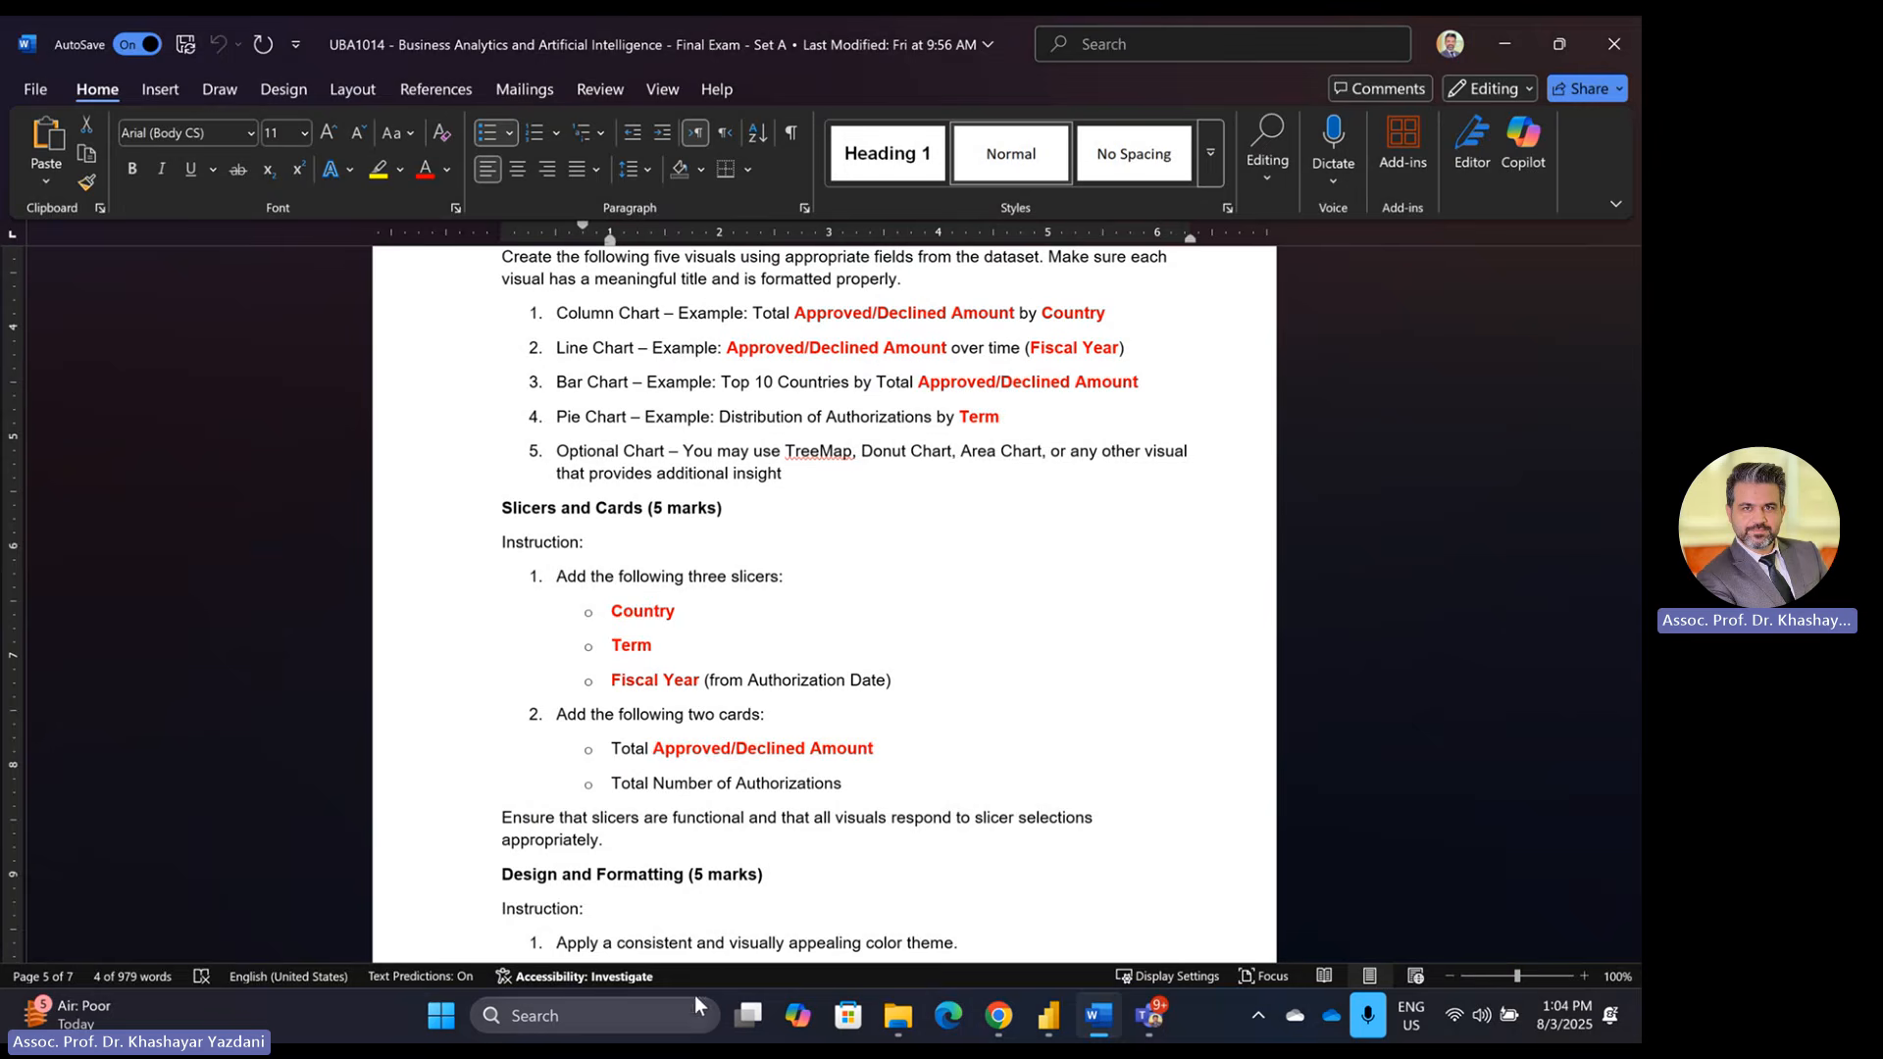
Step: Switch from the Word exam brief back to the EXIM Bank dashboard in Power BI Desktop
key("alt+Tab")
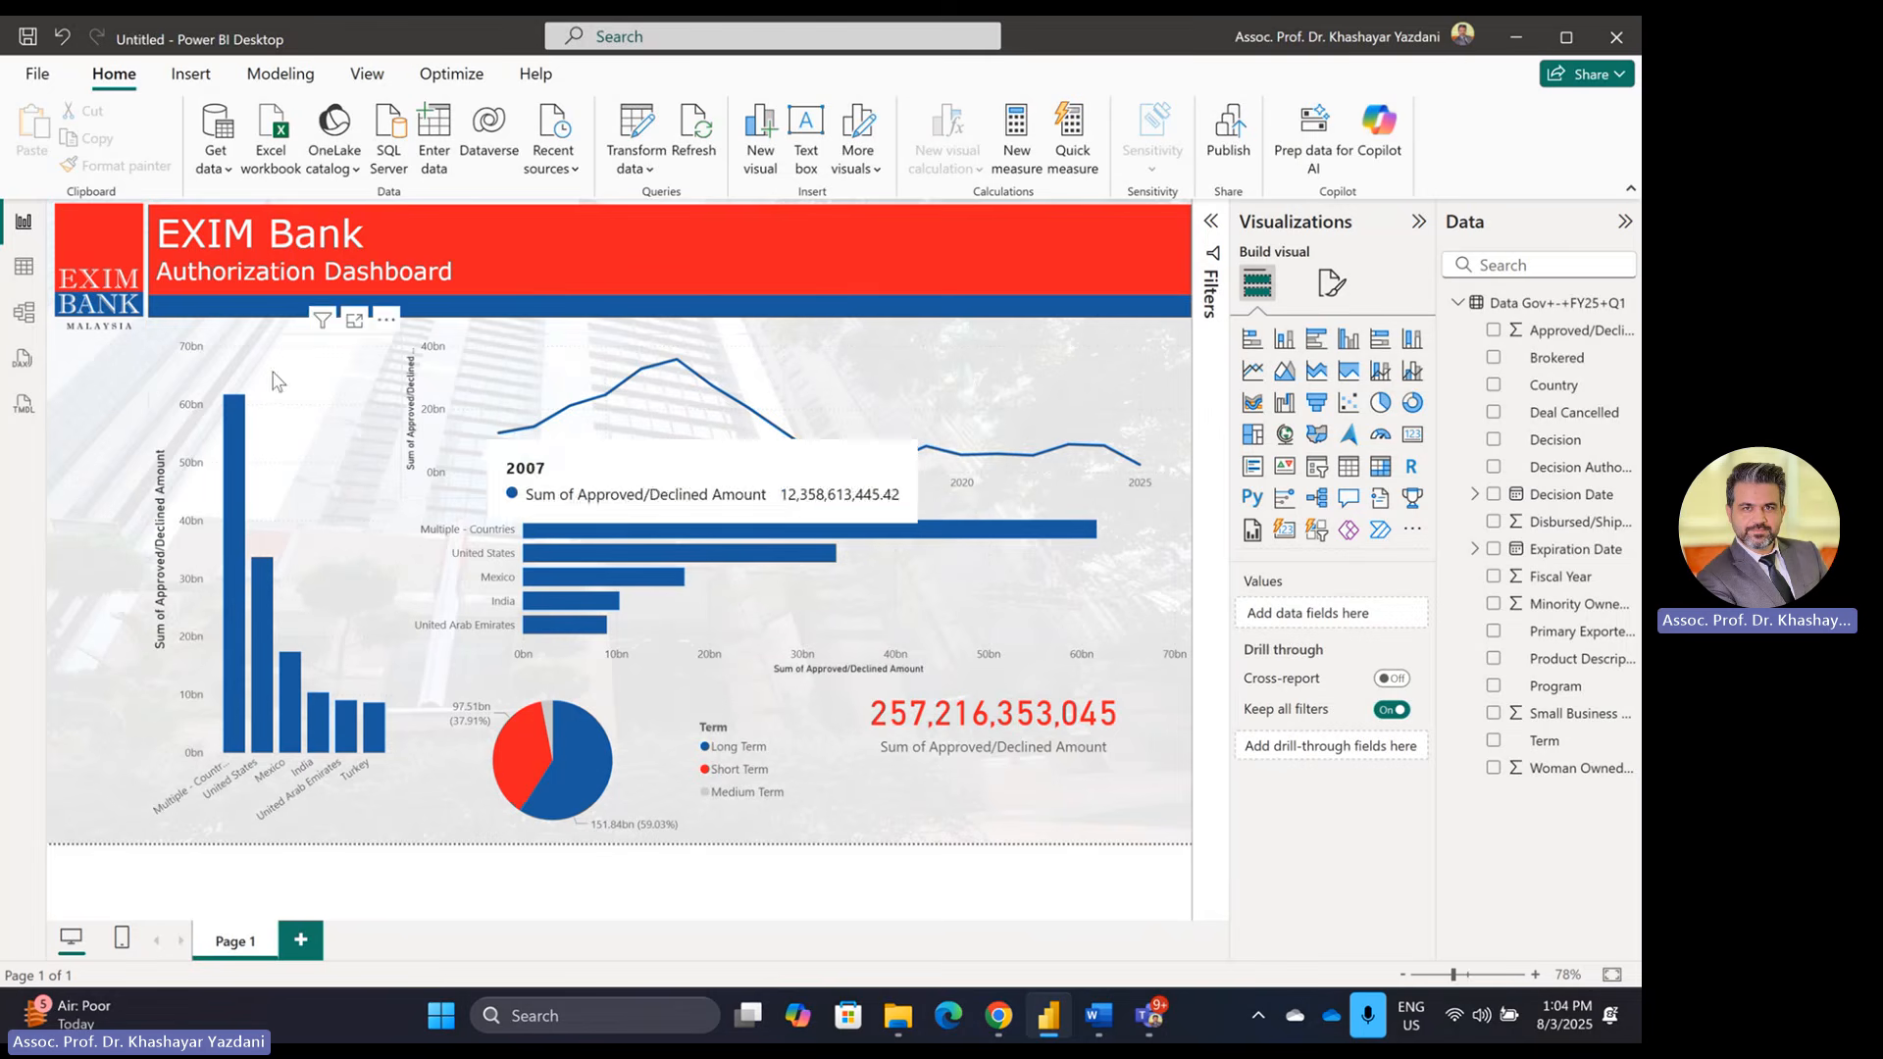
Step: Shift the column, line, bar and pie charts and total card left, narrowing the line chart
left_click(328, 387)
left_click_drag(311, 400, 226, 405)
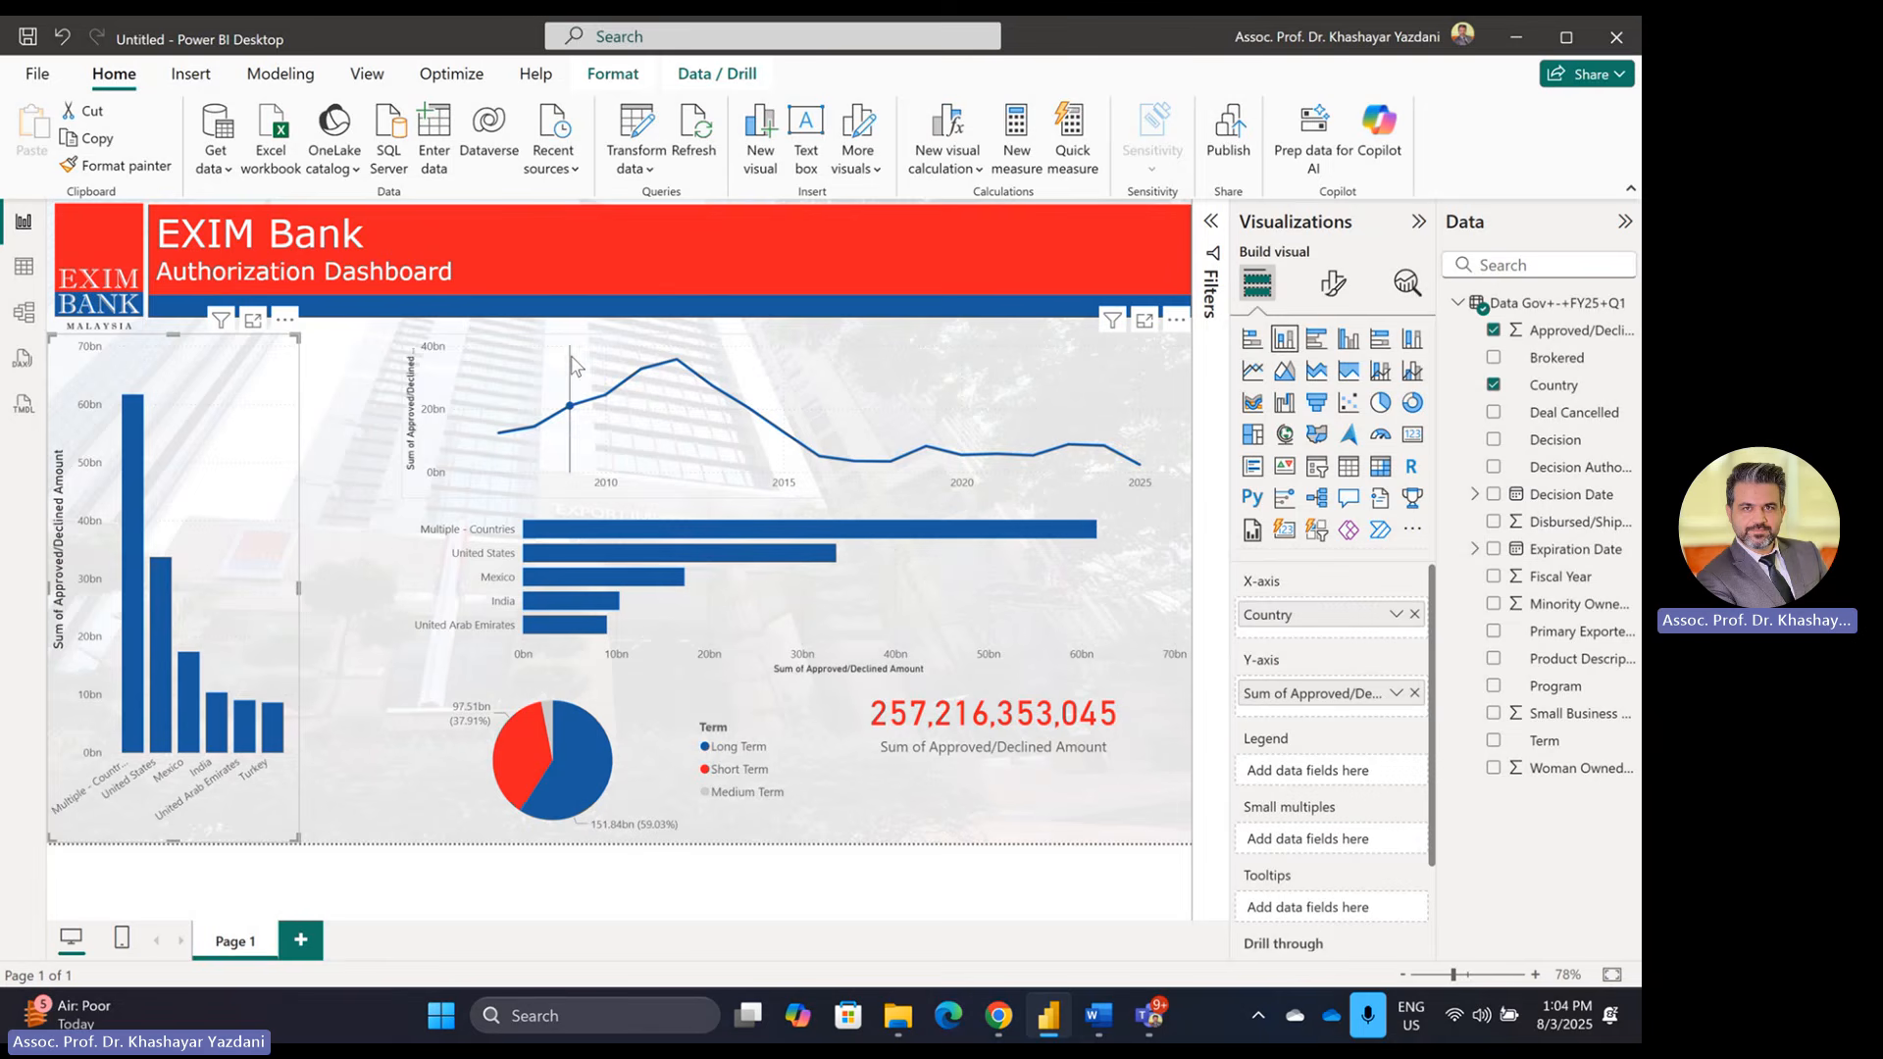
left_click_drag(575, 364, 474, 366)
left_click_drag(1086, 402, 987, 432)
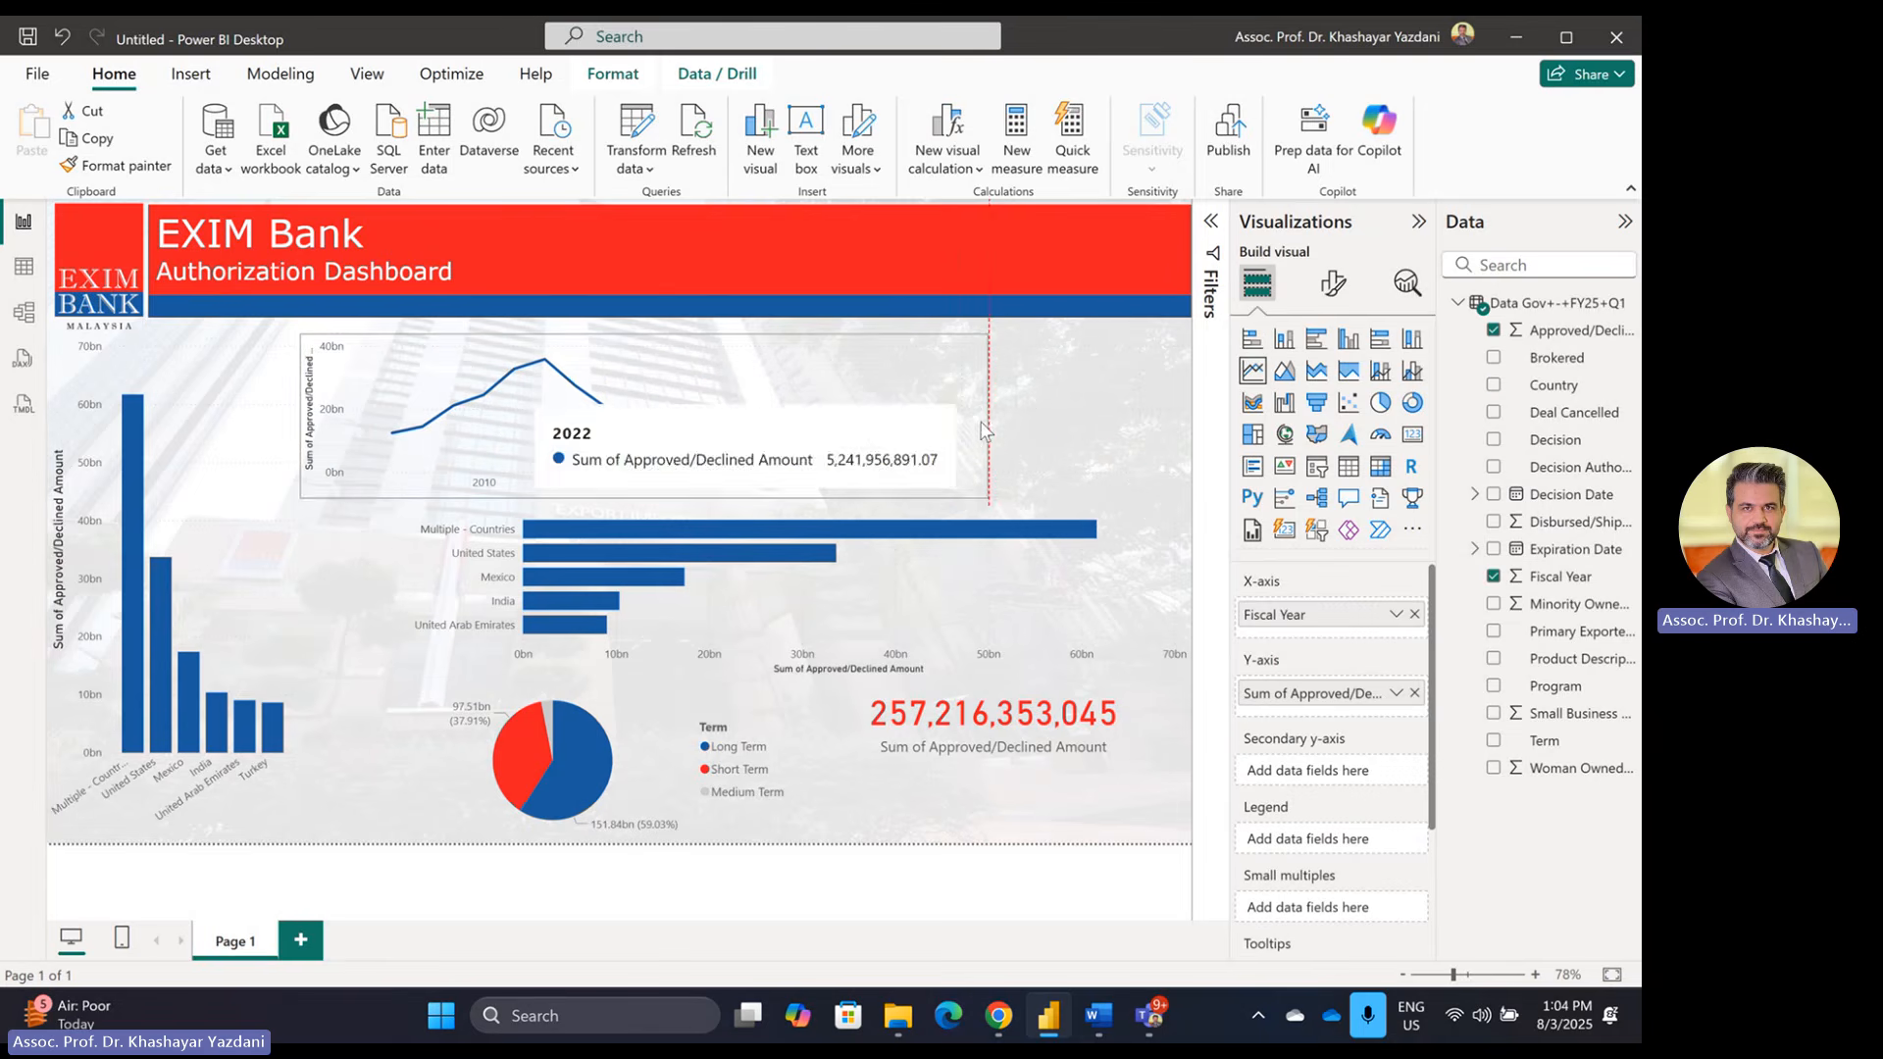
left_click_drag(1044, 595, 939, 596)
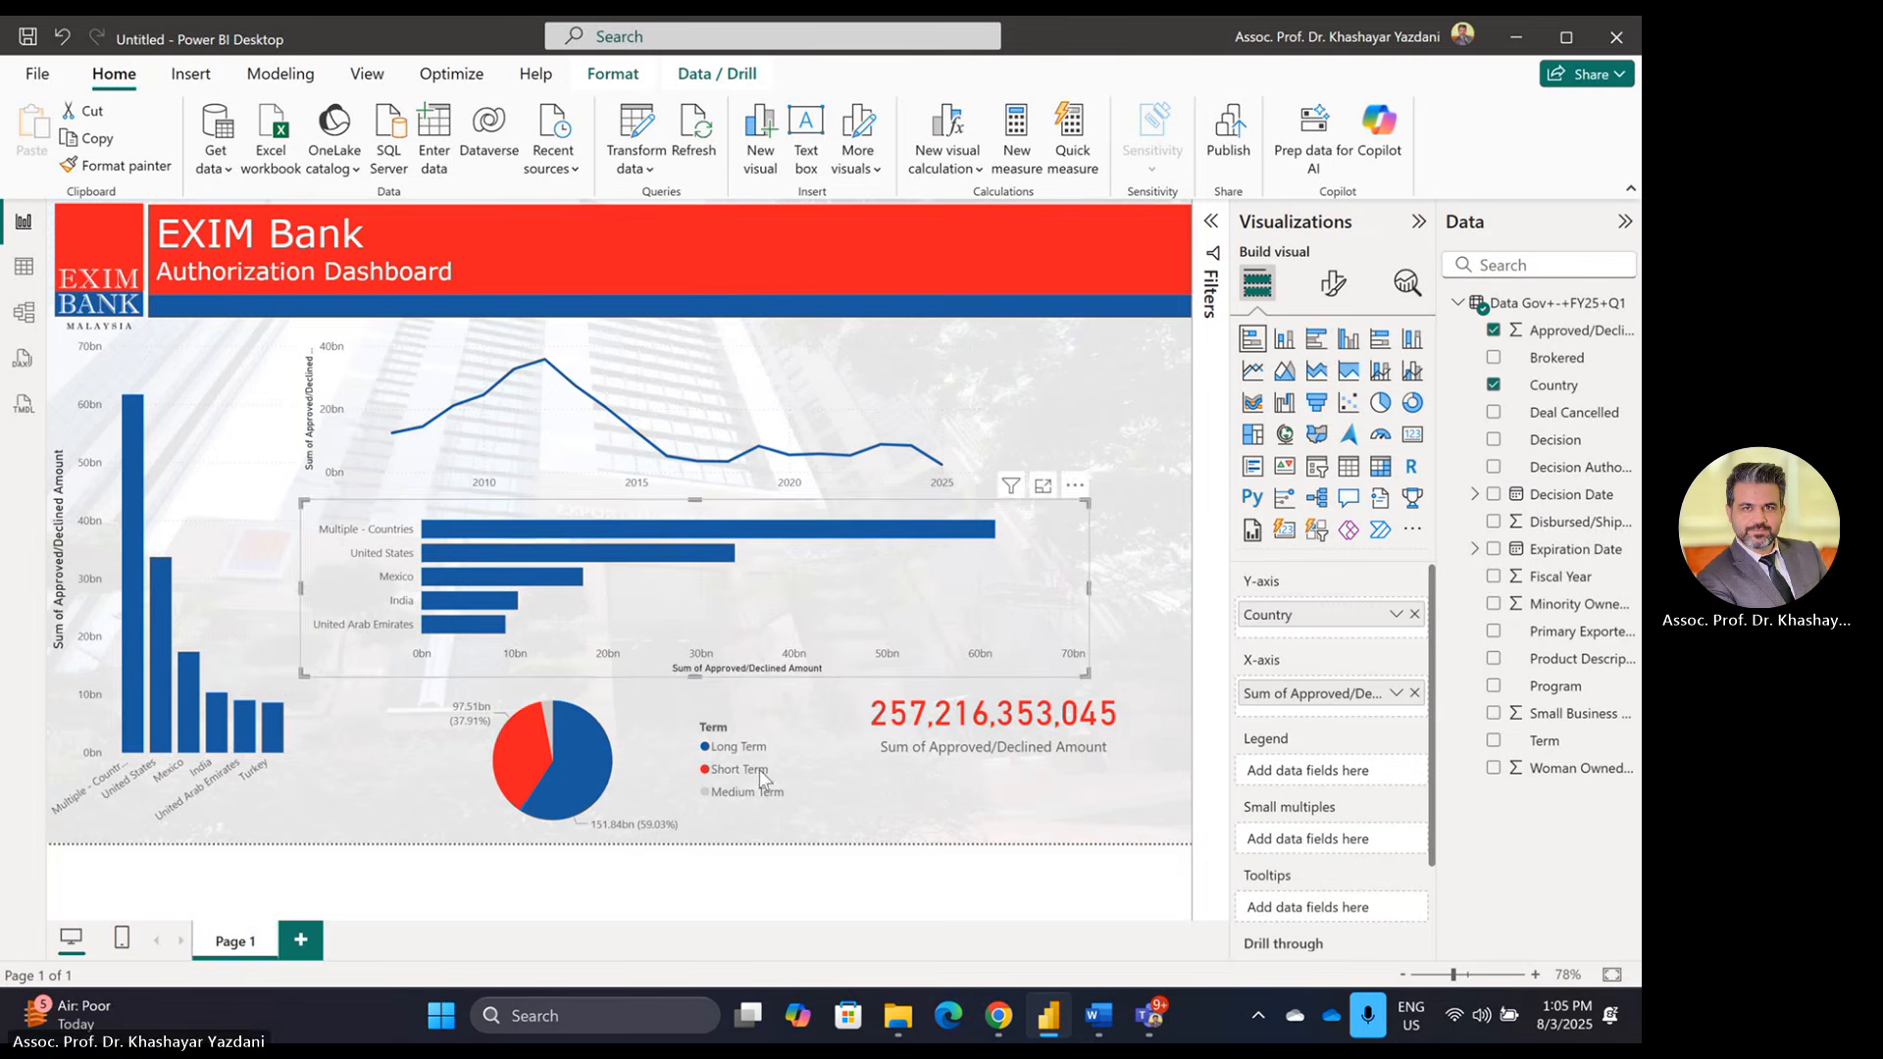
left_click_drag(603, 732, 502, 733)
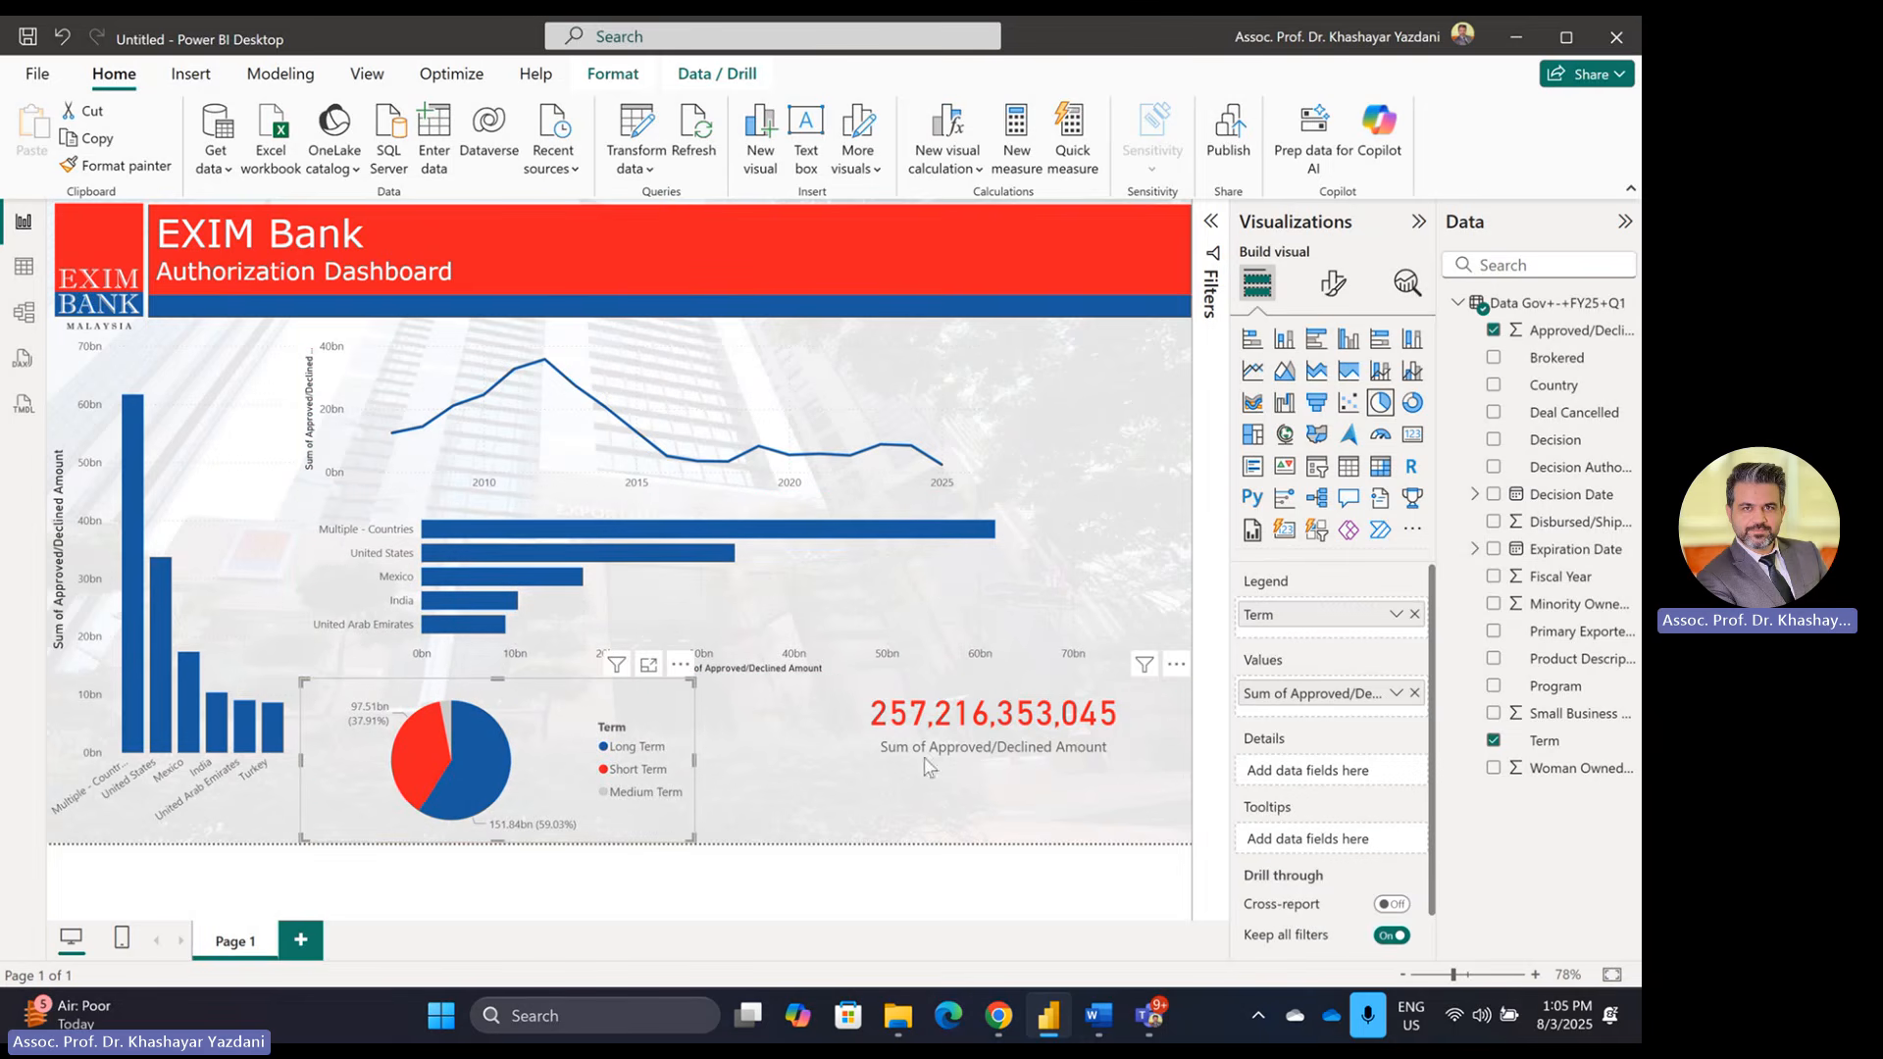
left_click_drag(904, 750, 881, 691)
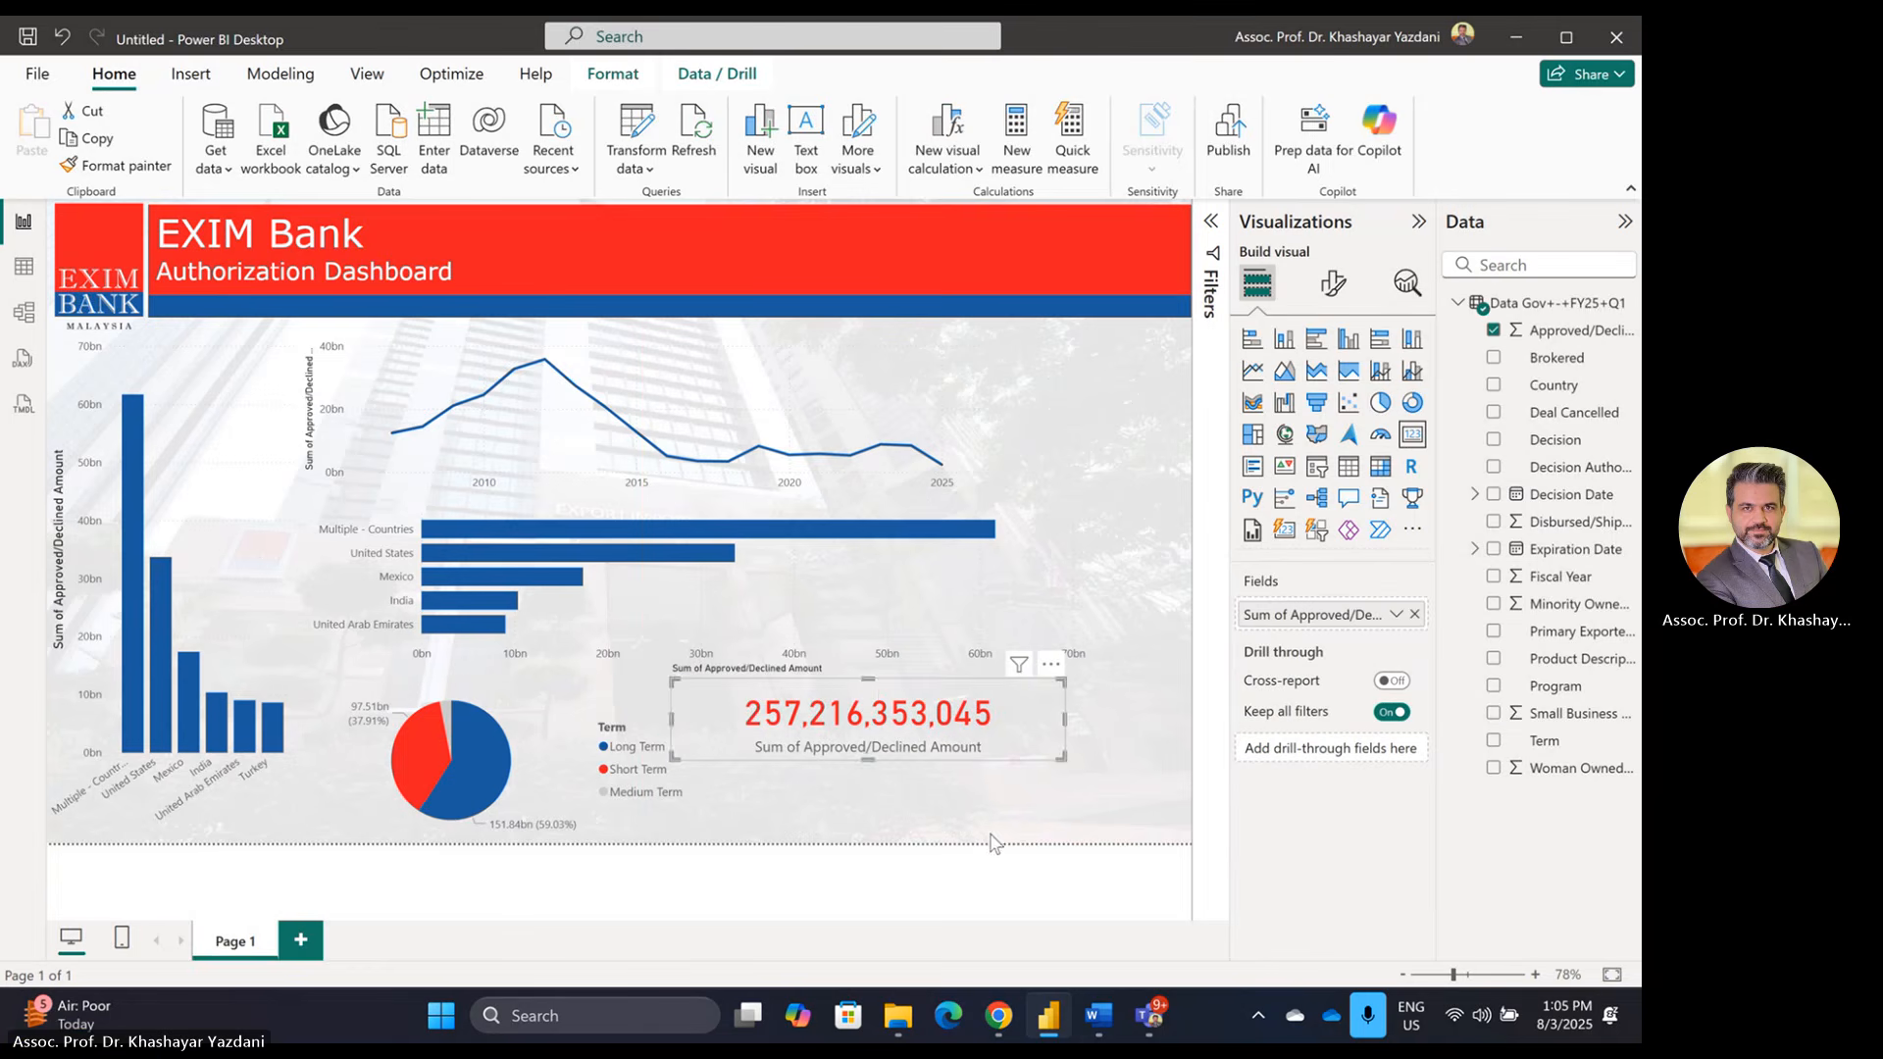
Step: Narrow the total amount card and the bar chart to free space on the right
left_click(1050, 829)
left_click(1043, 716)
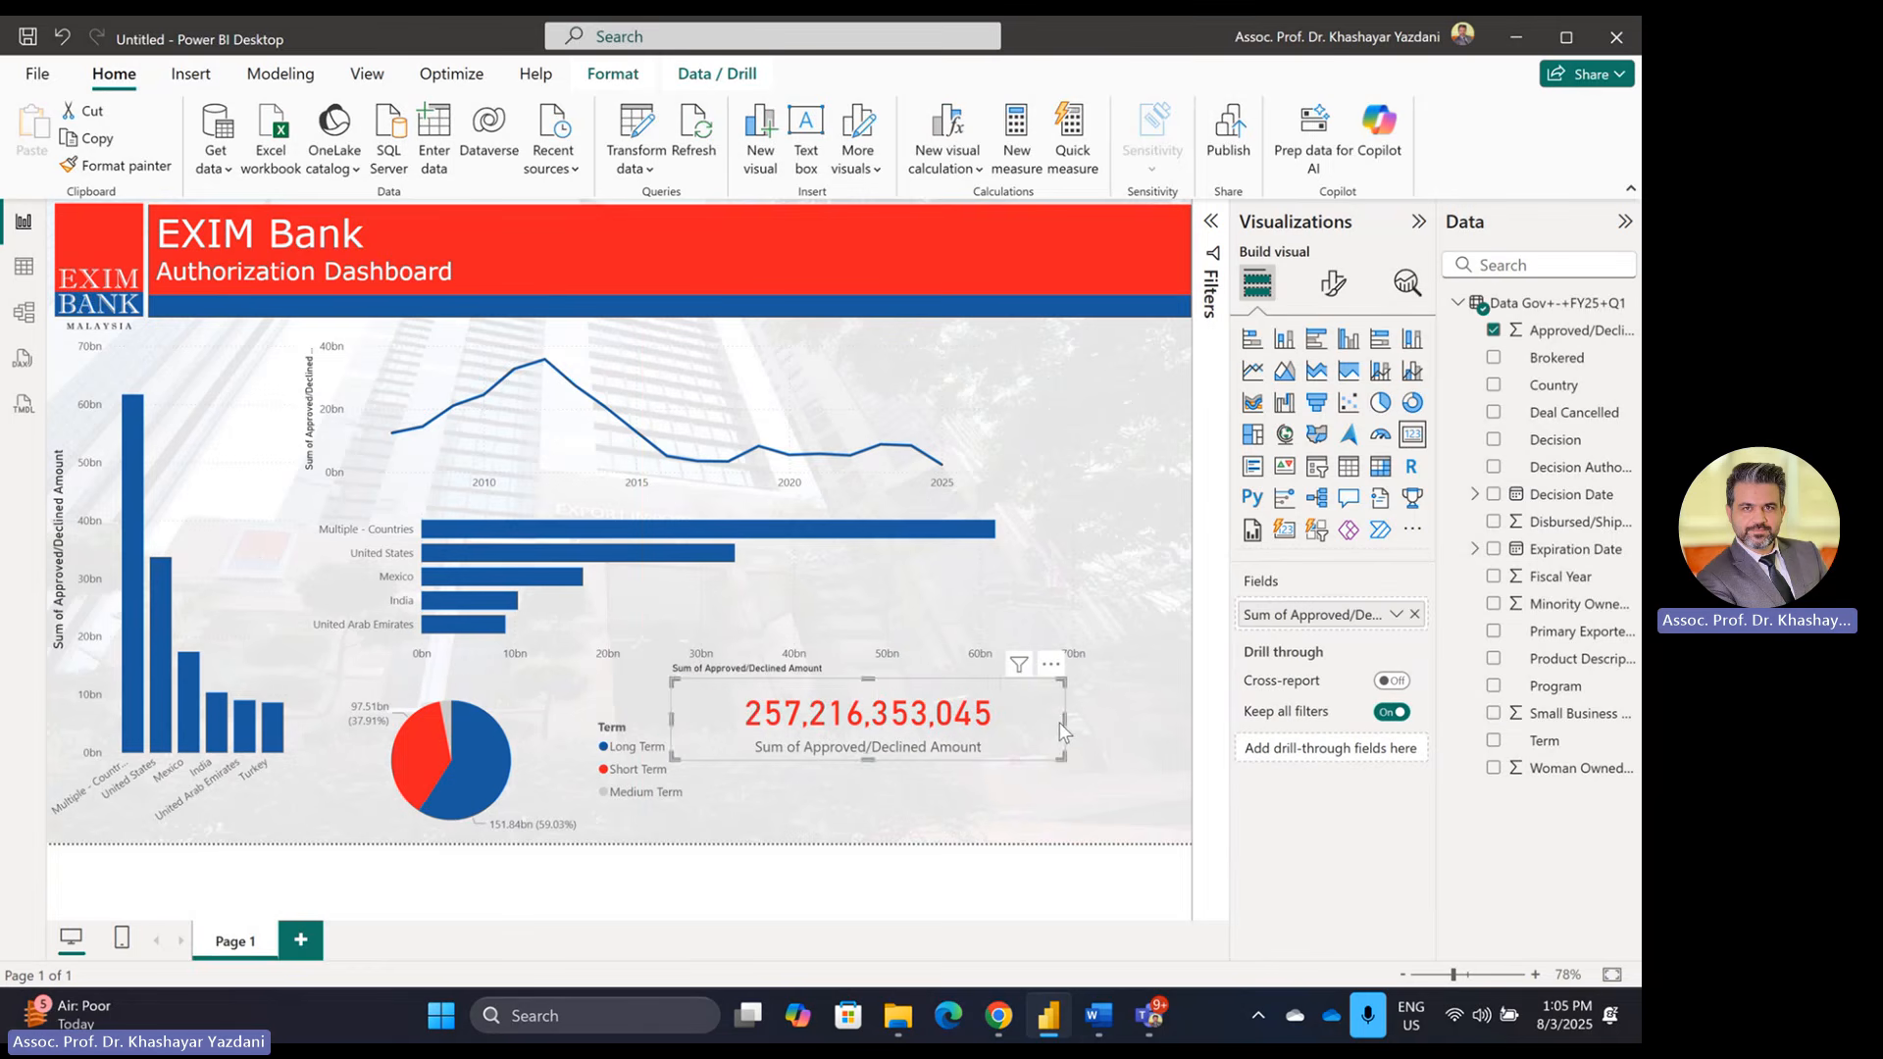
left_click_drag(1063, 716, 986, 716)
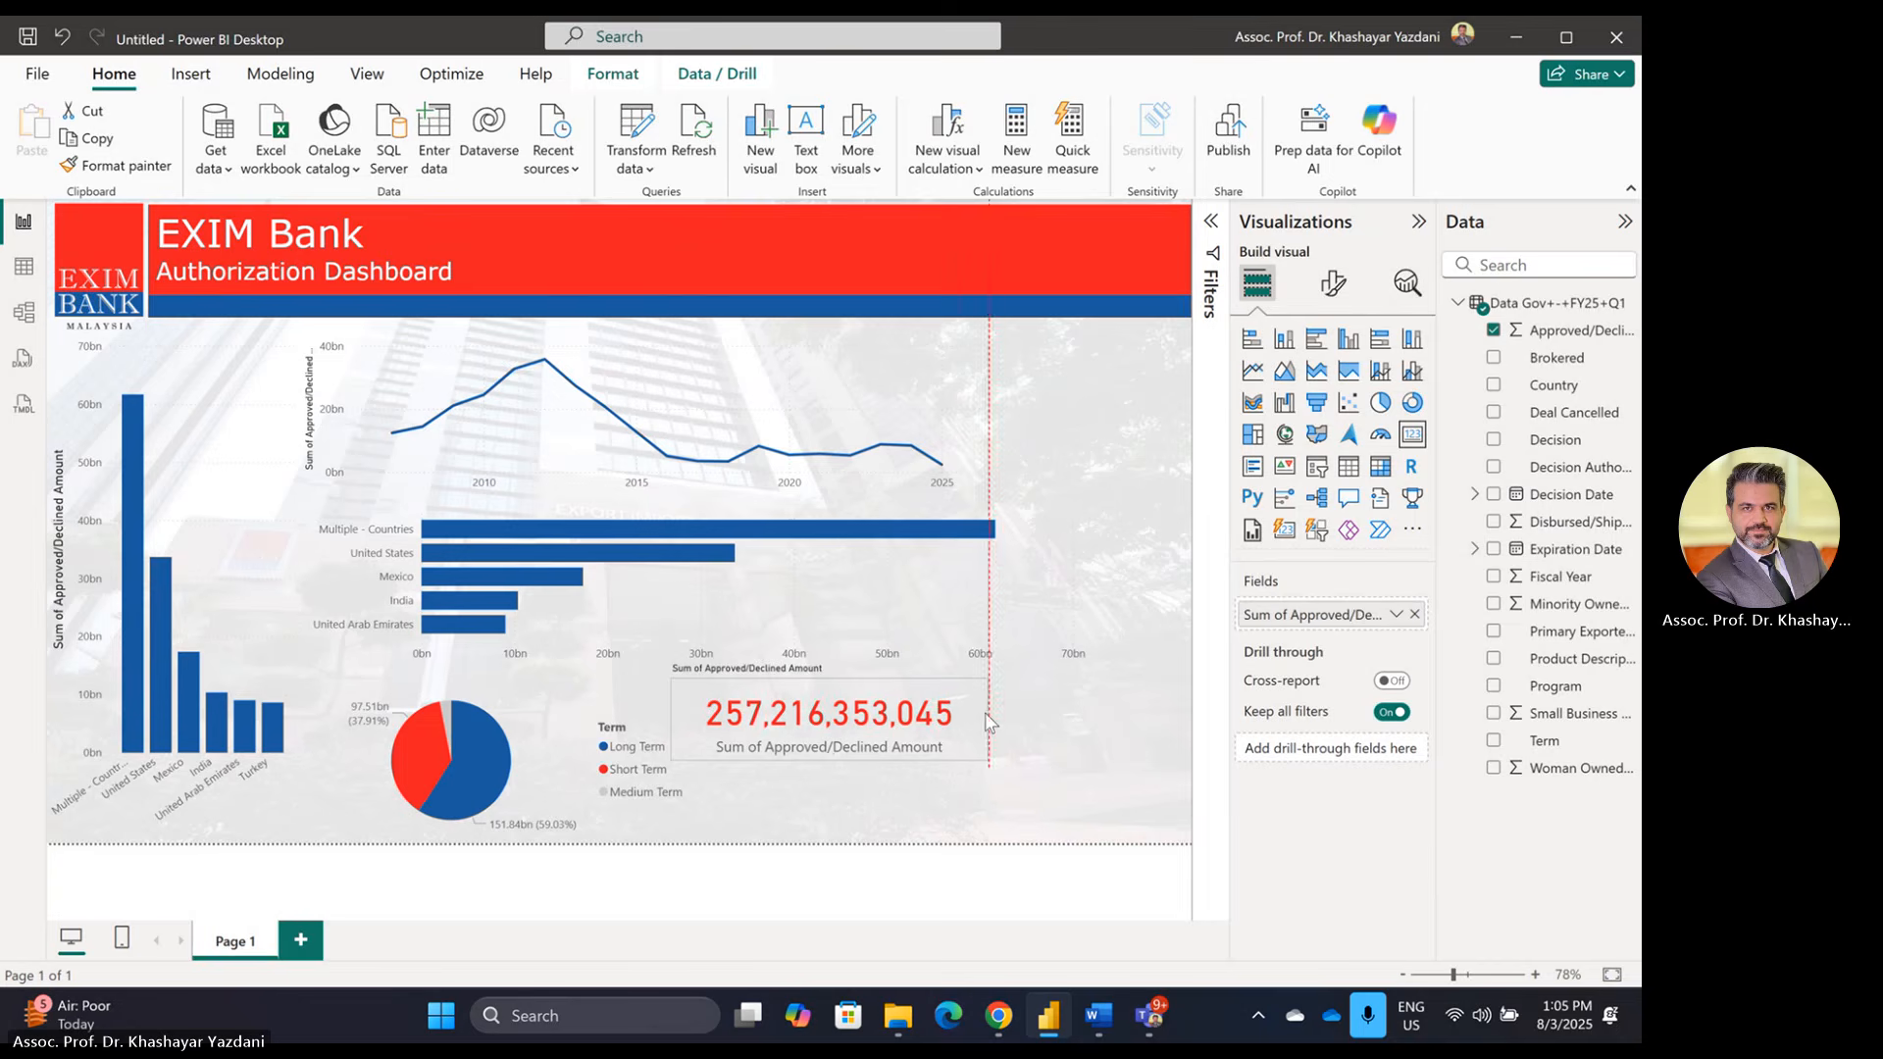
left_click(1015, 610)
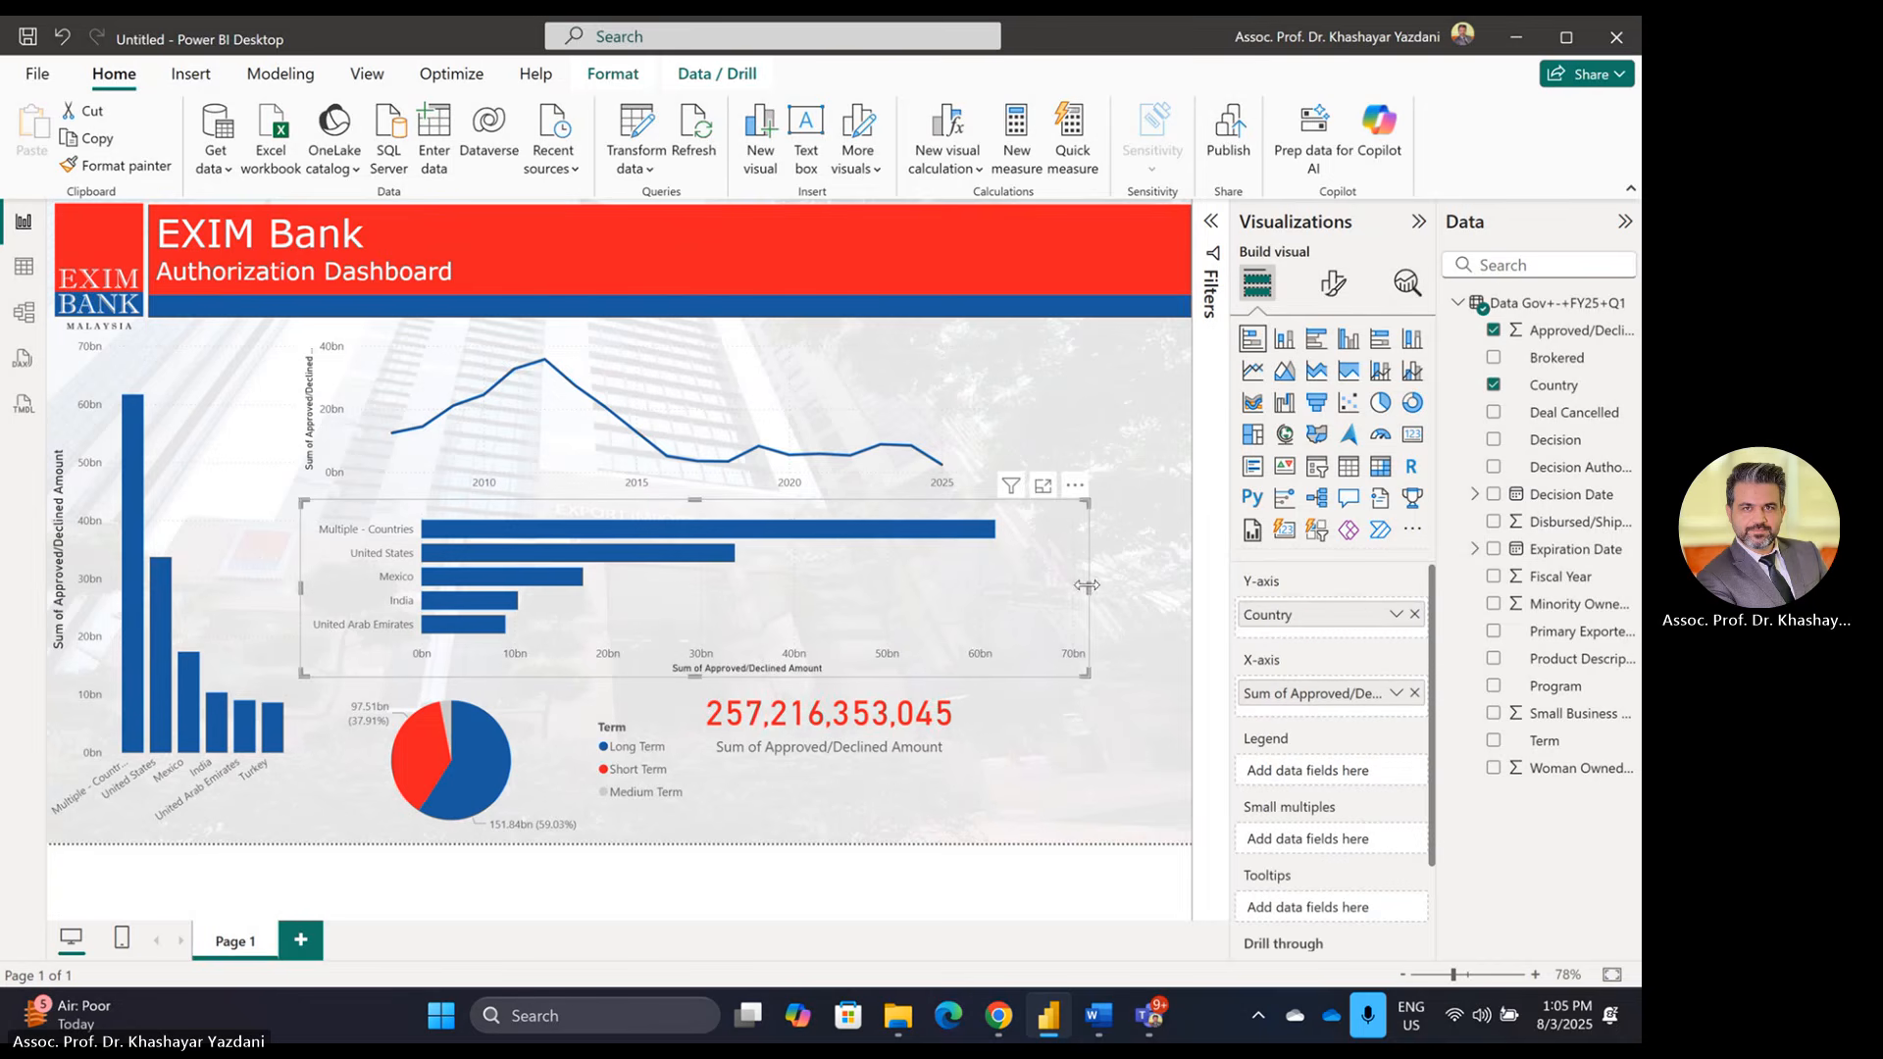
left_click_drag(1088, 588, 987, 588)
left_click(1052, 561)
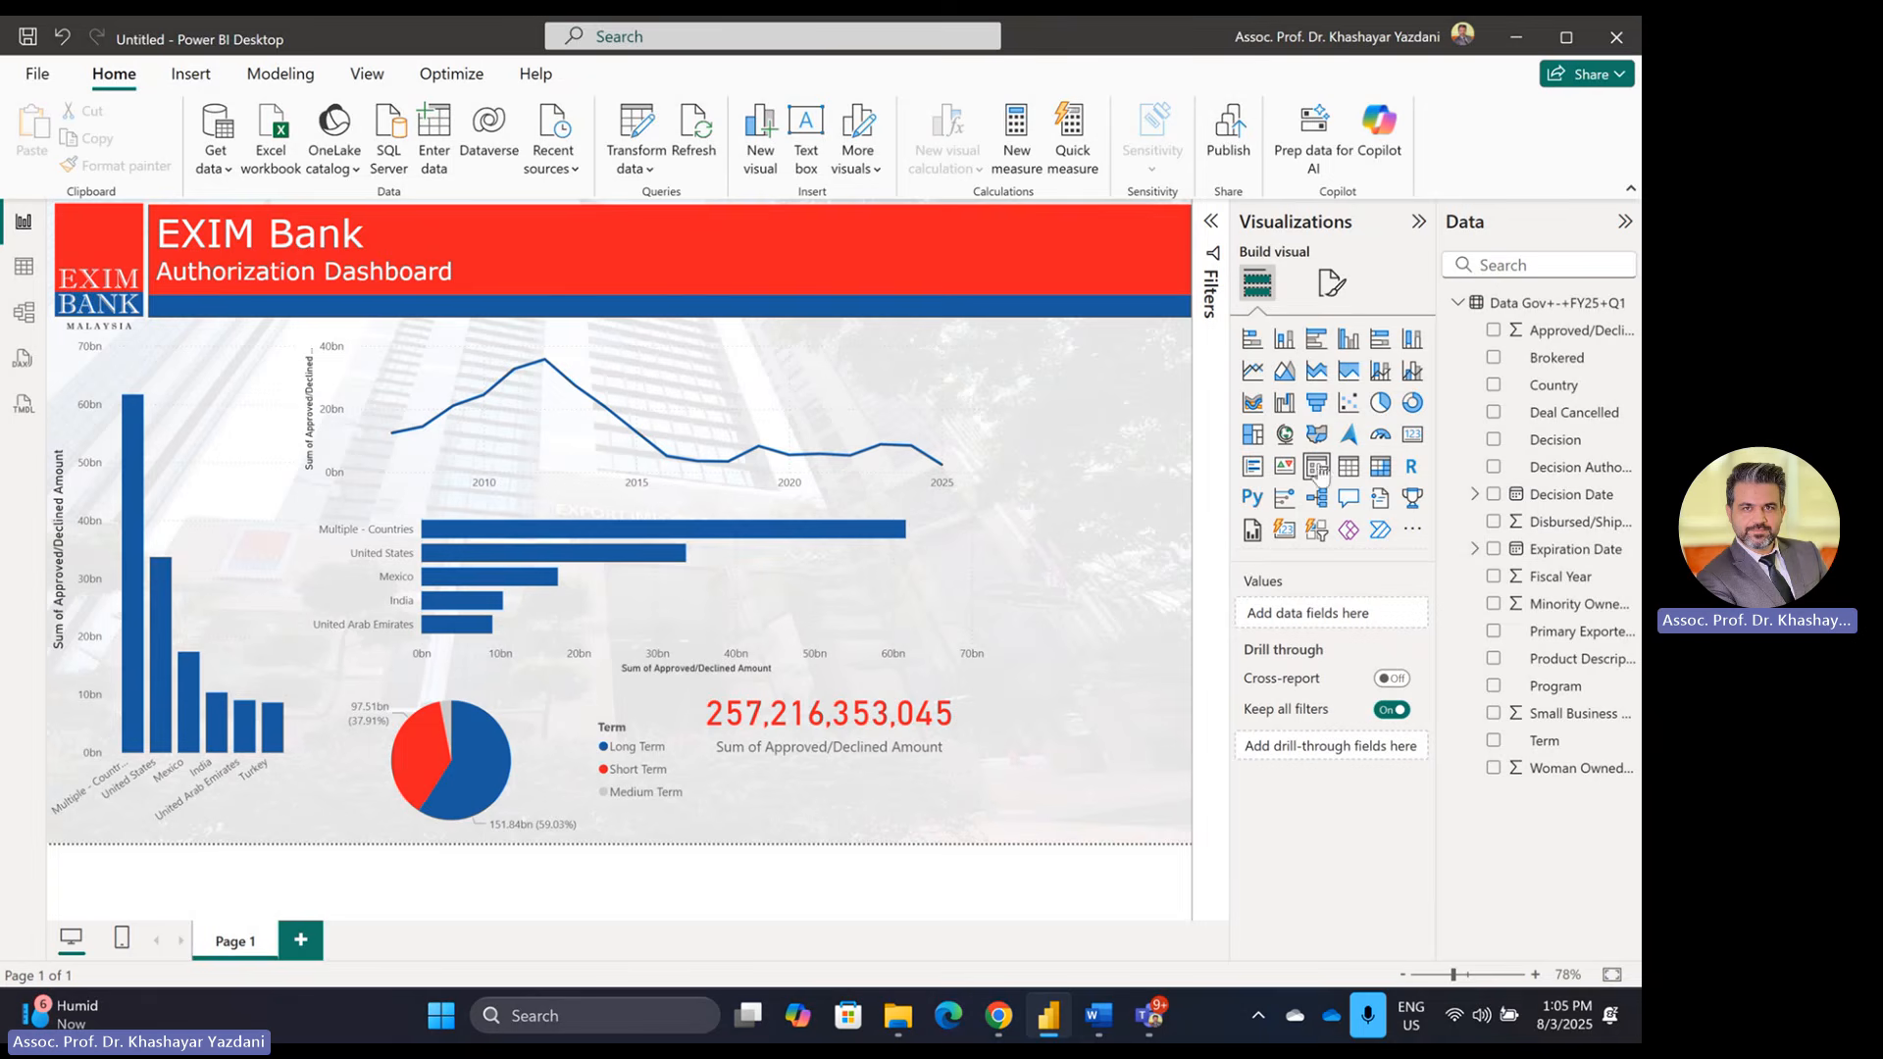
Step: Add a slicer at the top-right of the page filtering by Country
left_click(1317, 467)
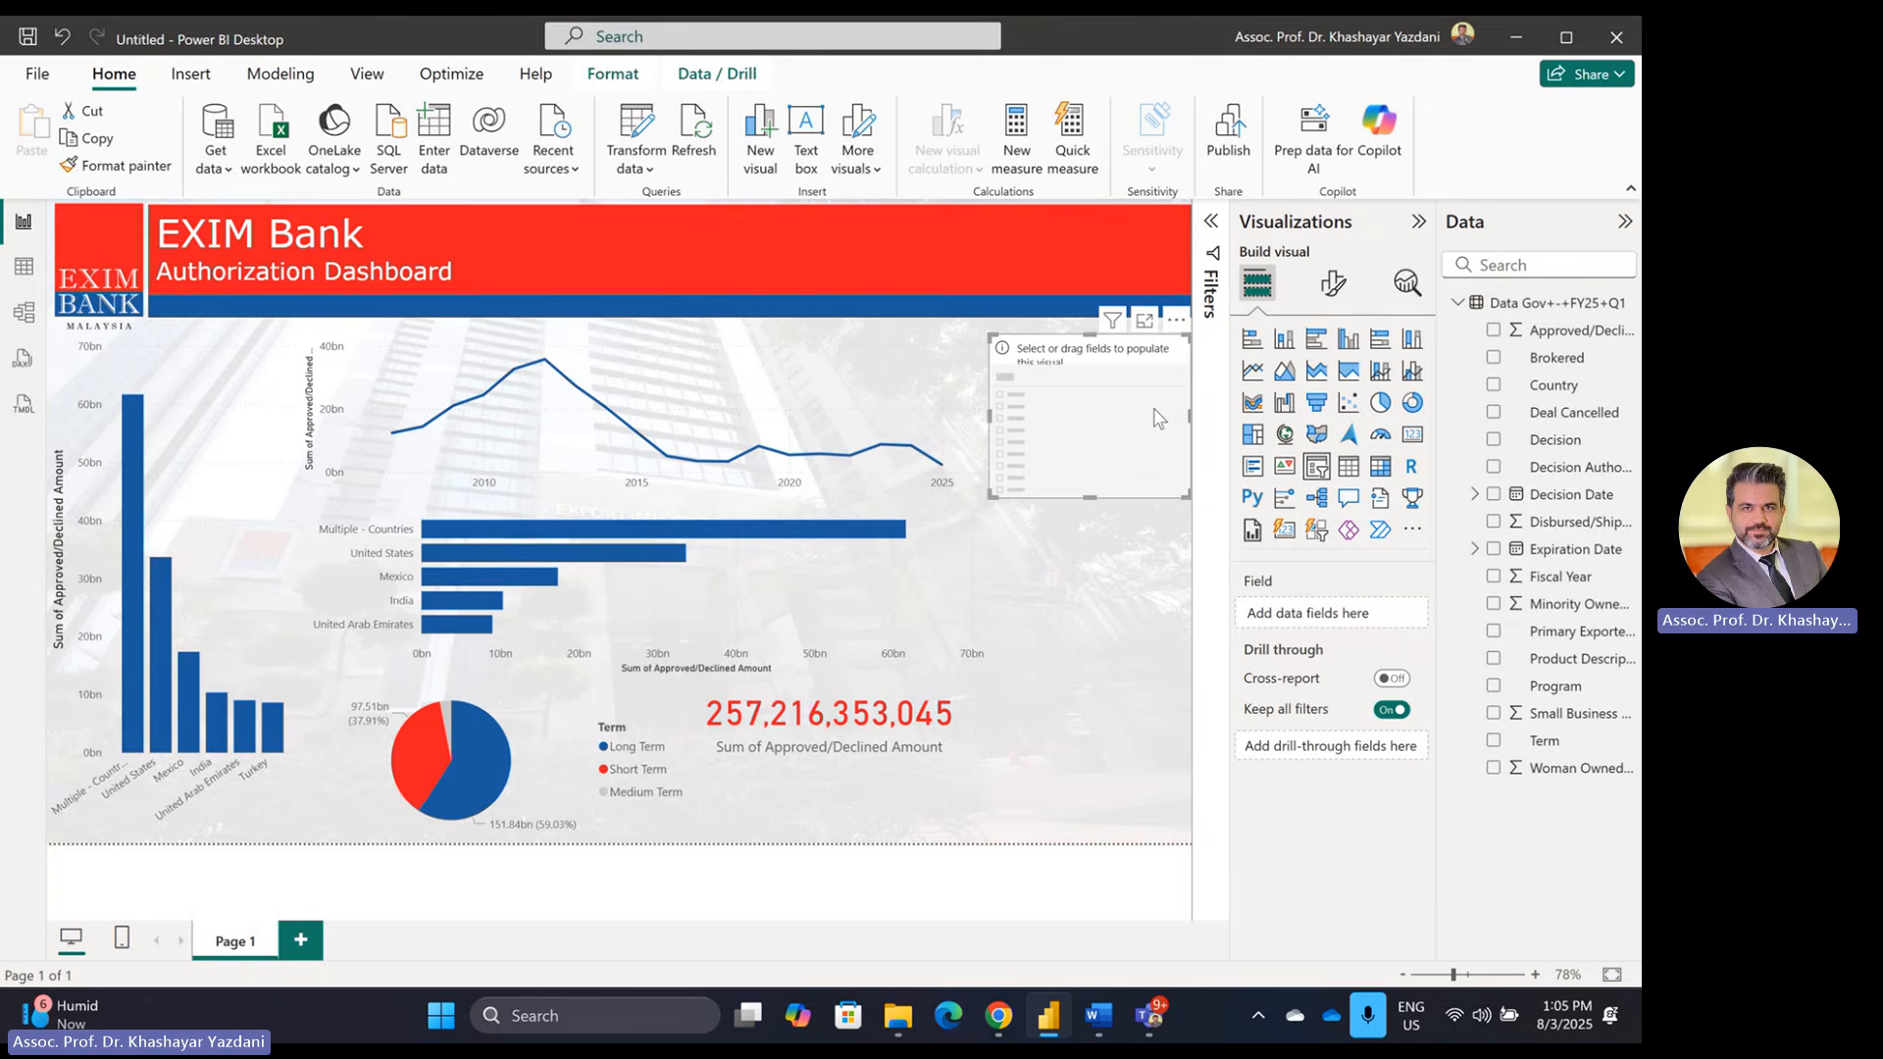
left_click_drag(1086, 420, 1138, 403)
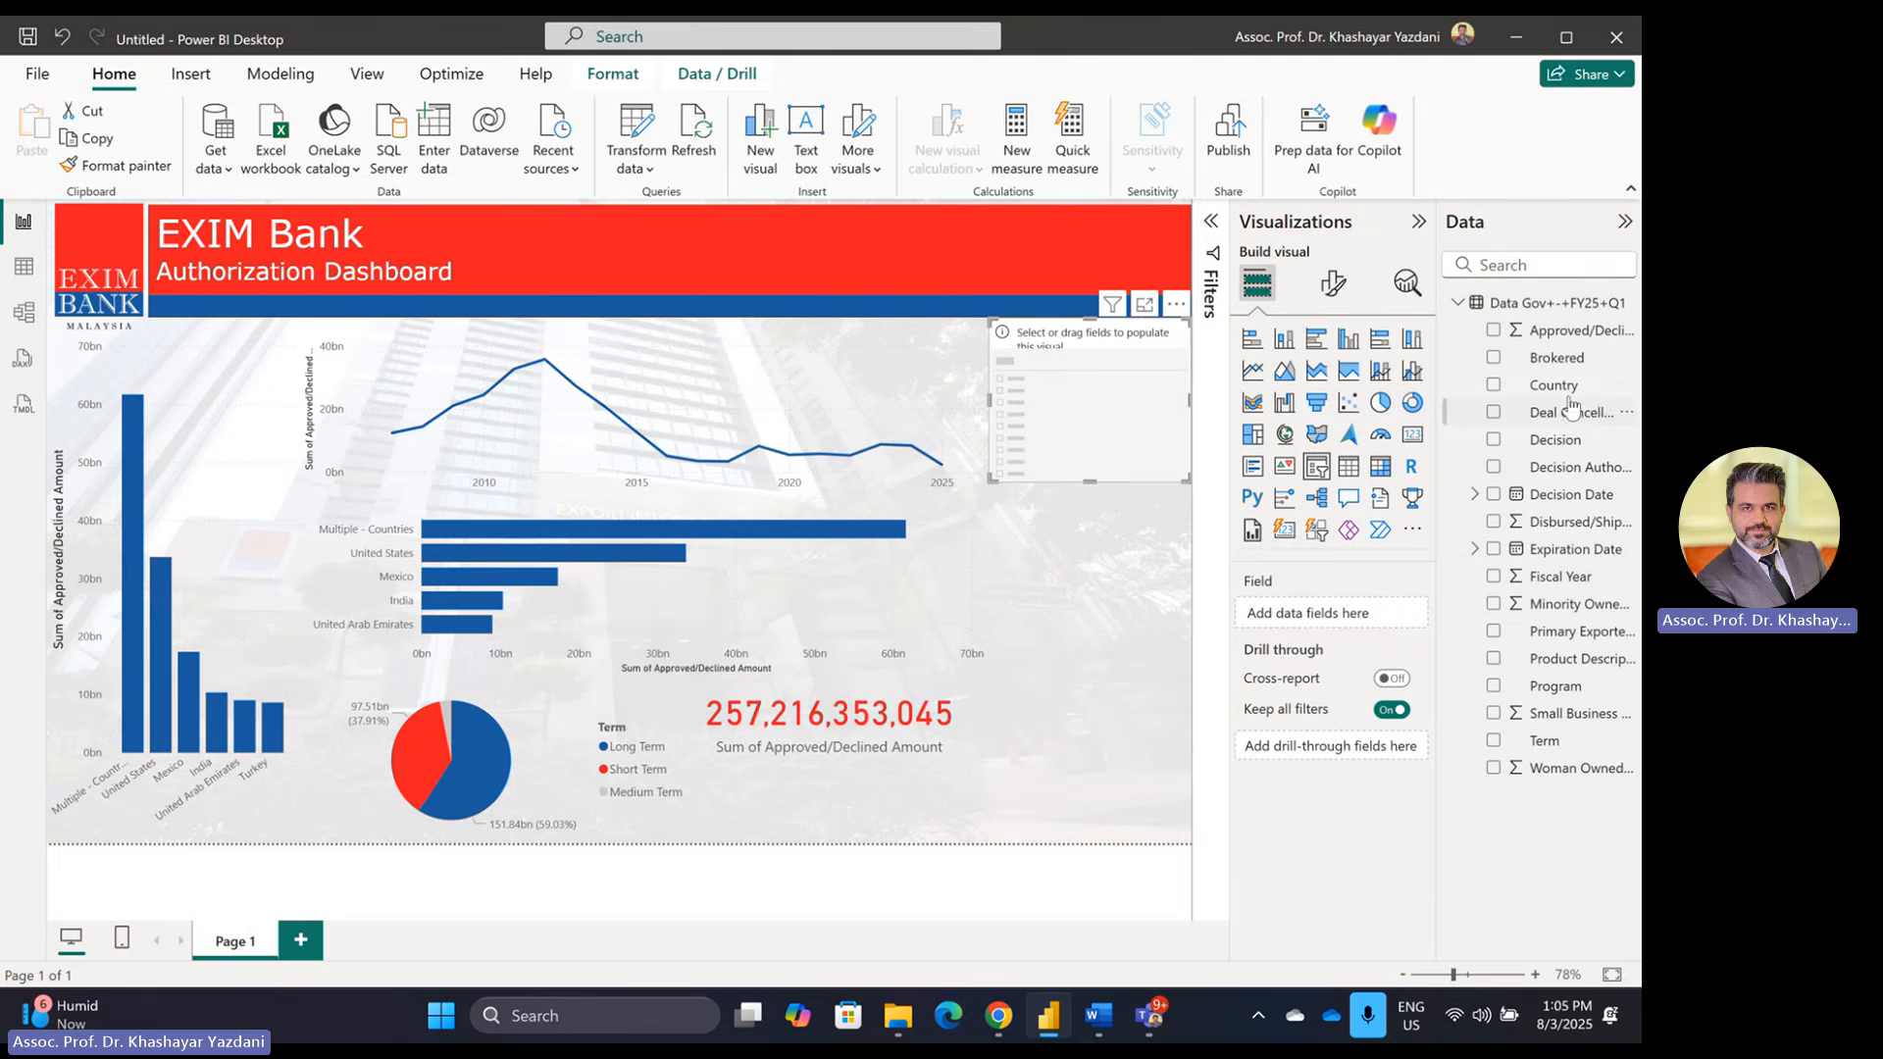
left_click_drag(1571, 387, 1337, 615)
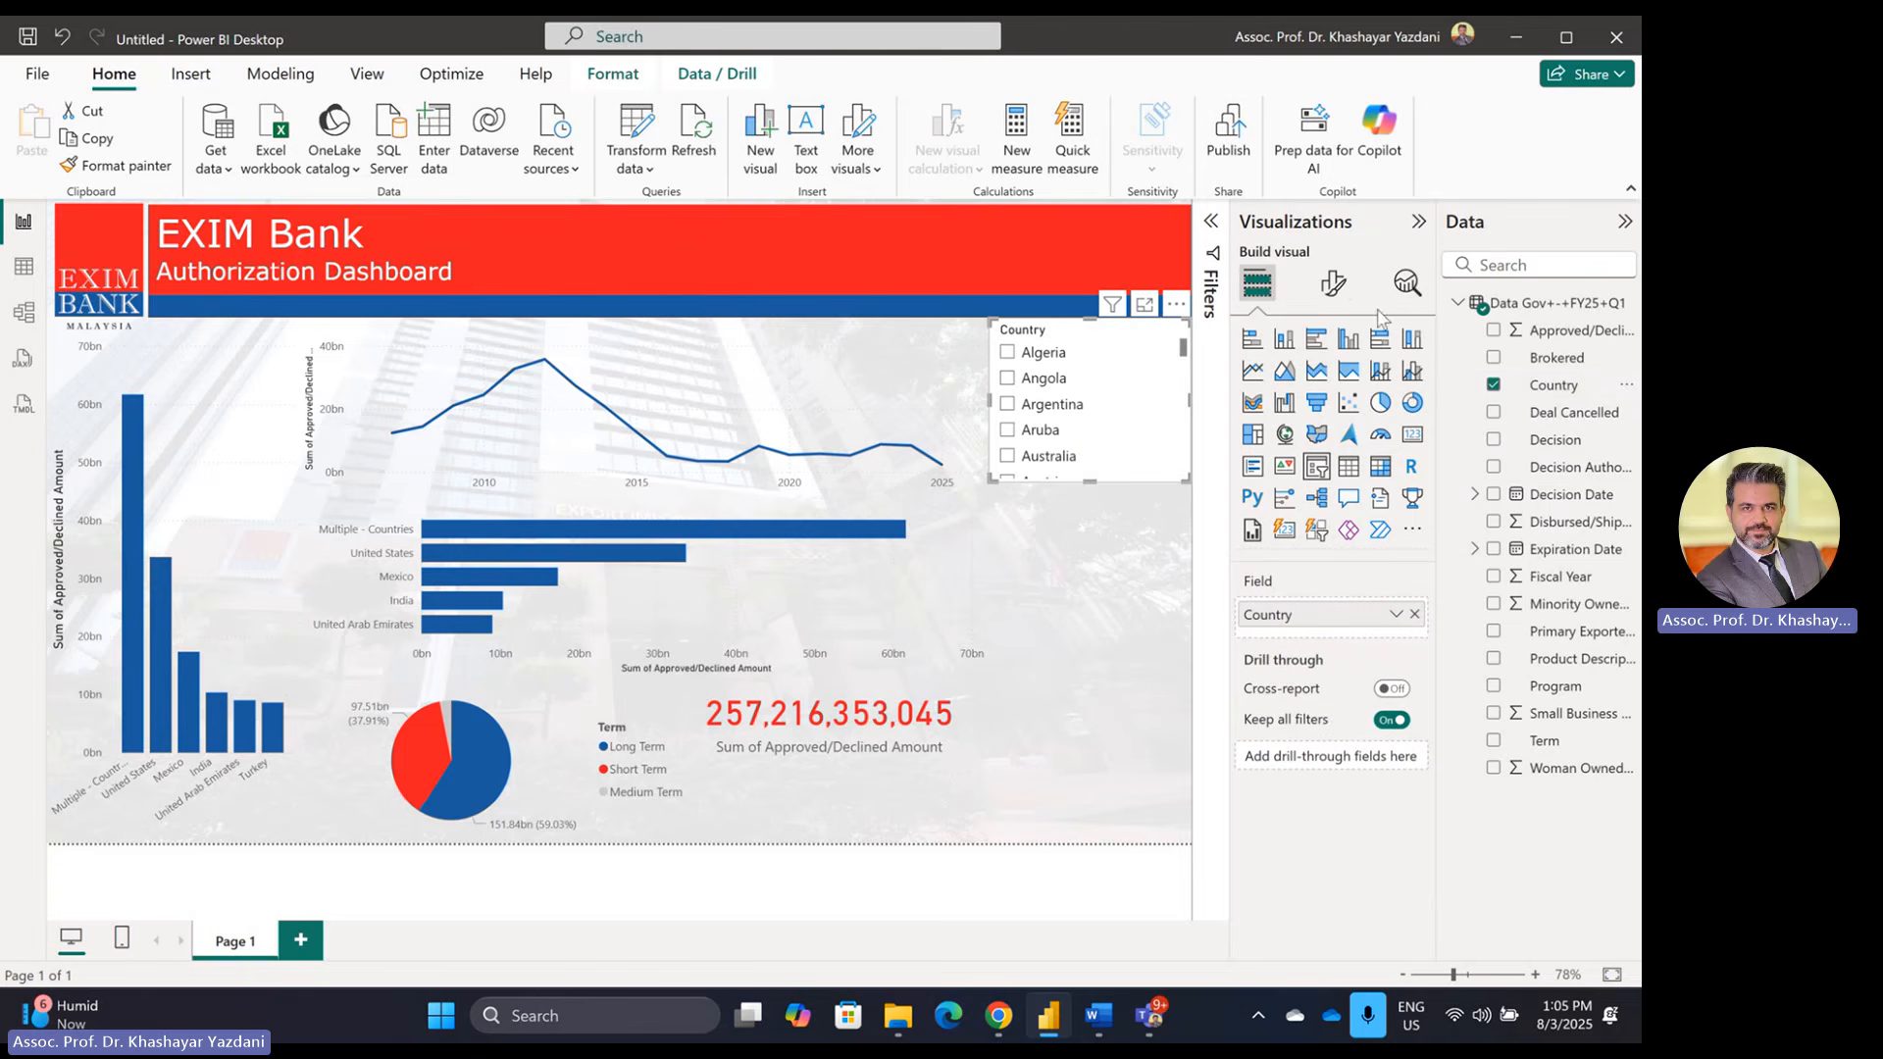
Step: Switch the Country slicer to Dropdown style and shorten its box
left_click(1333, 284)
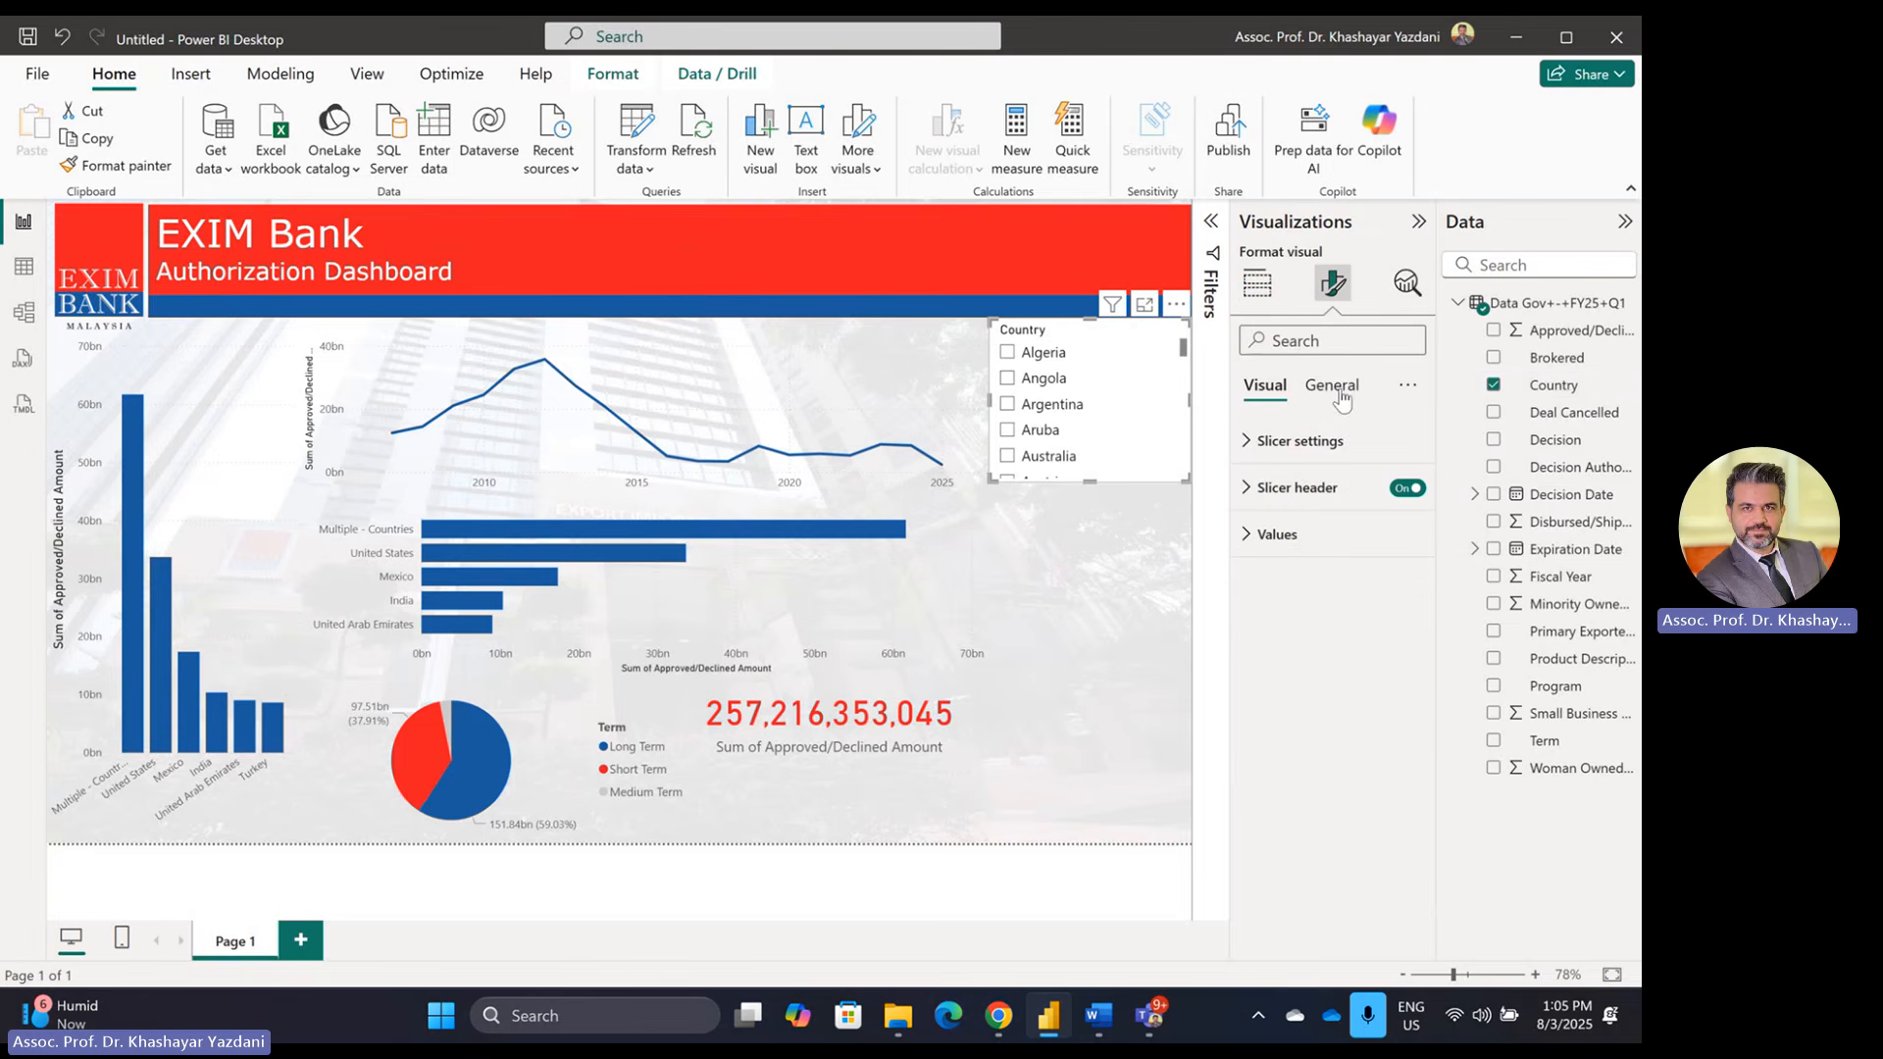
left_click(1304, 441)
left_click(1314, 566)
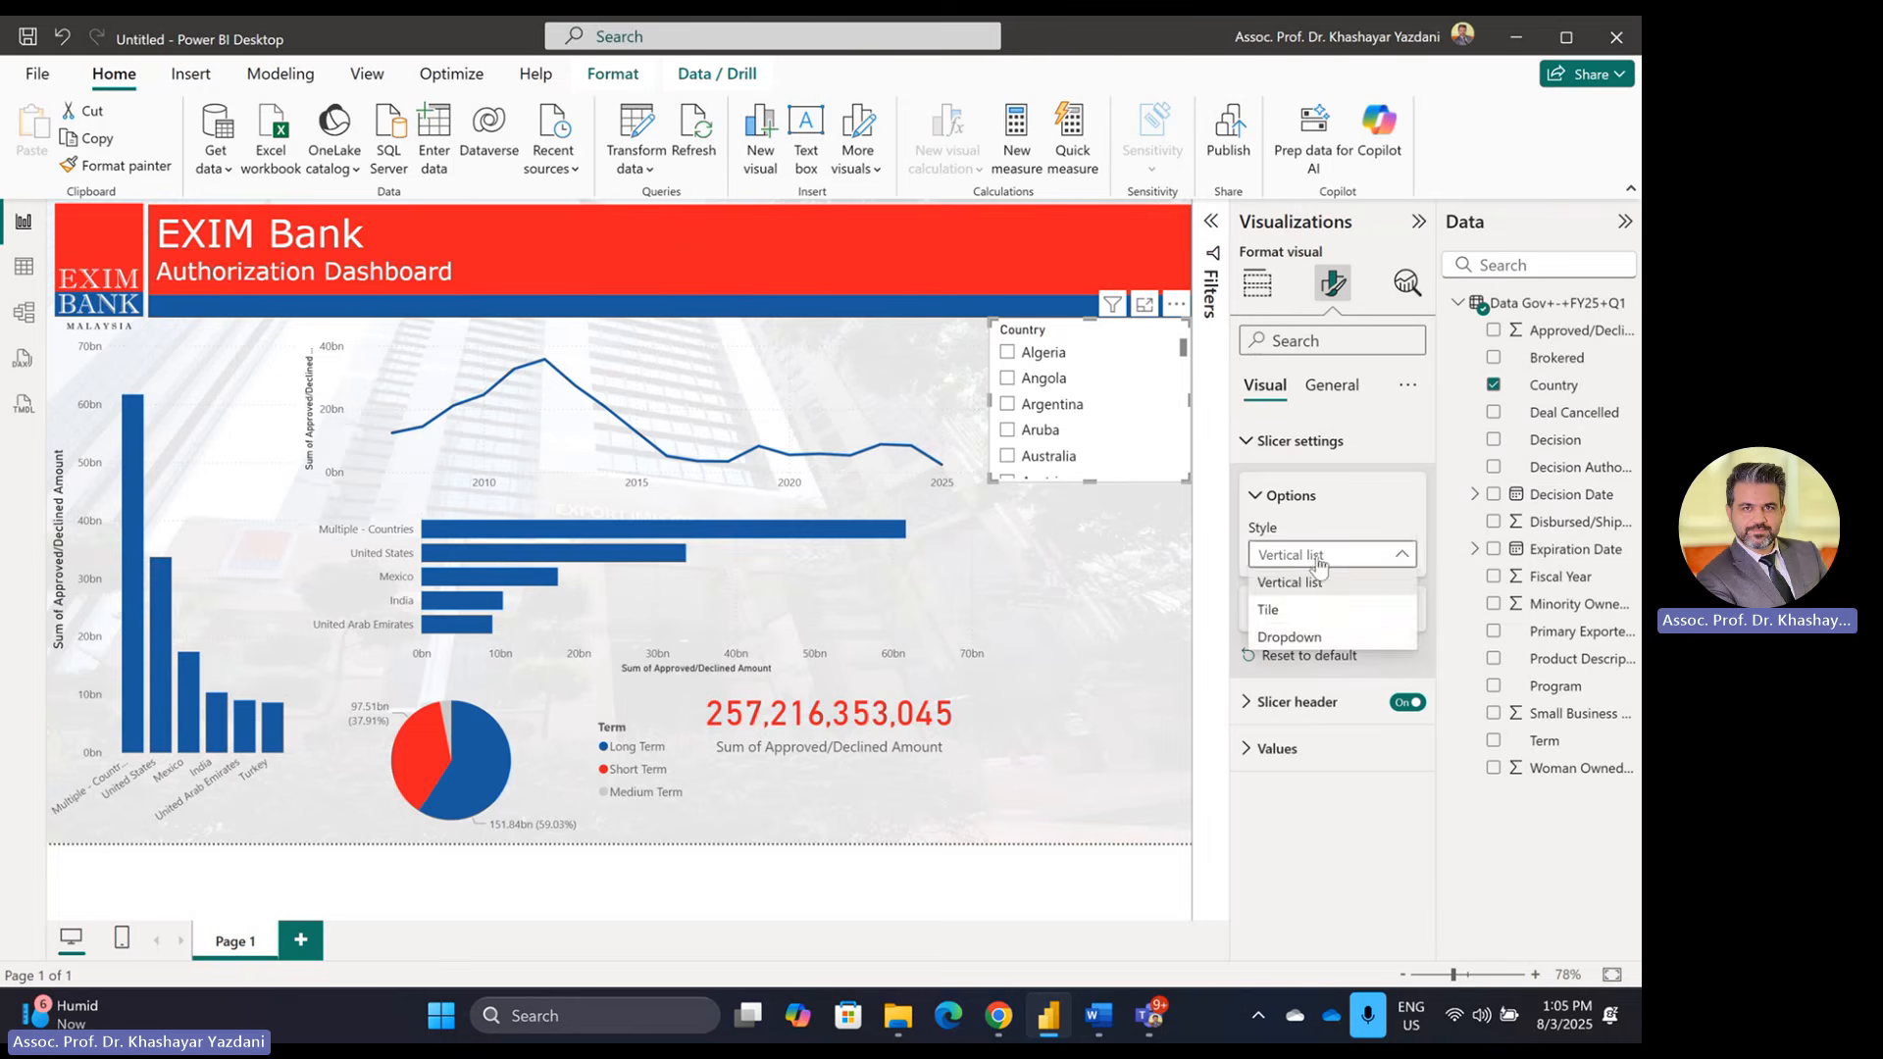
left_click(1275, 639)
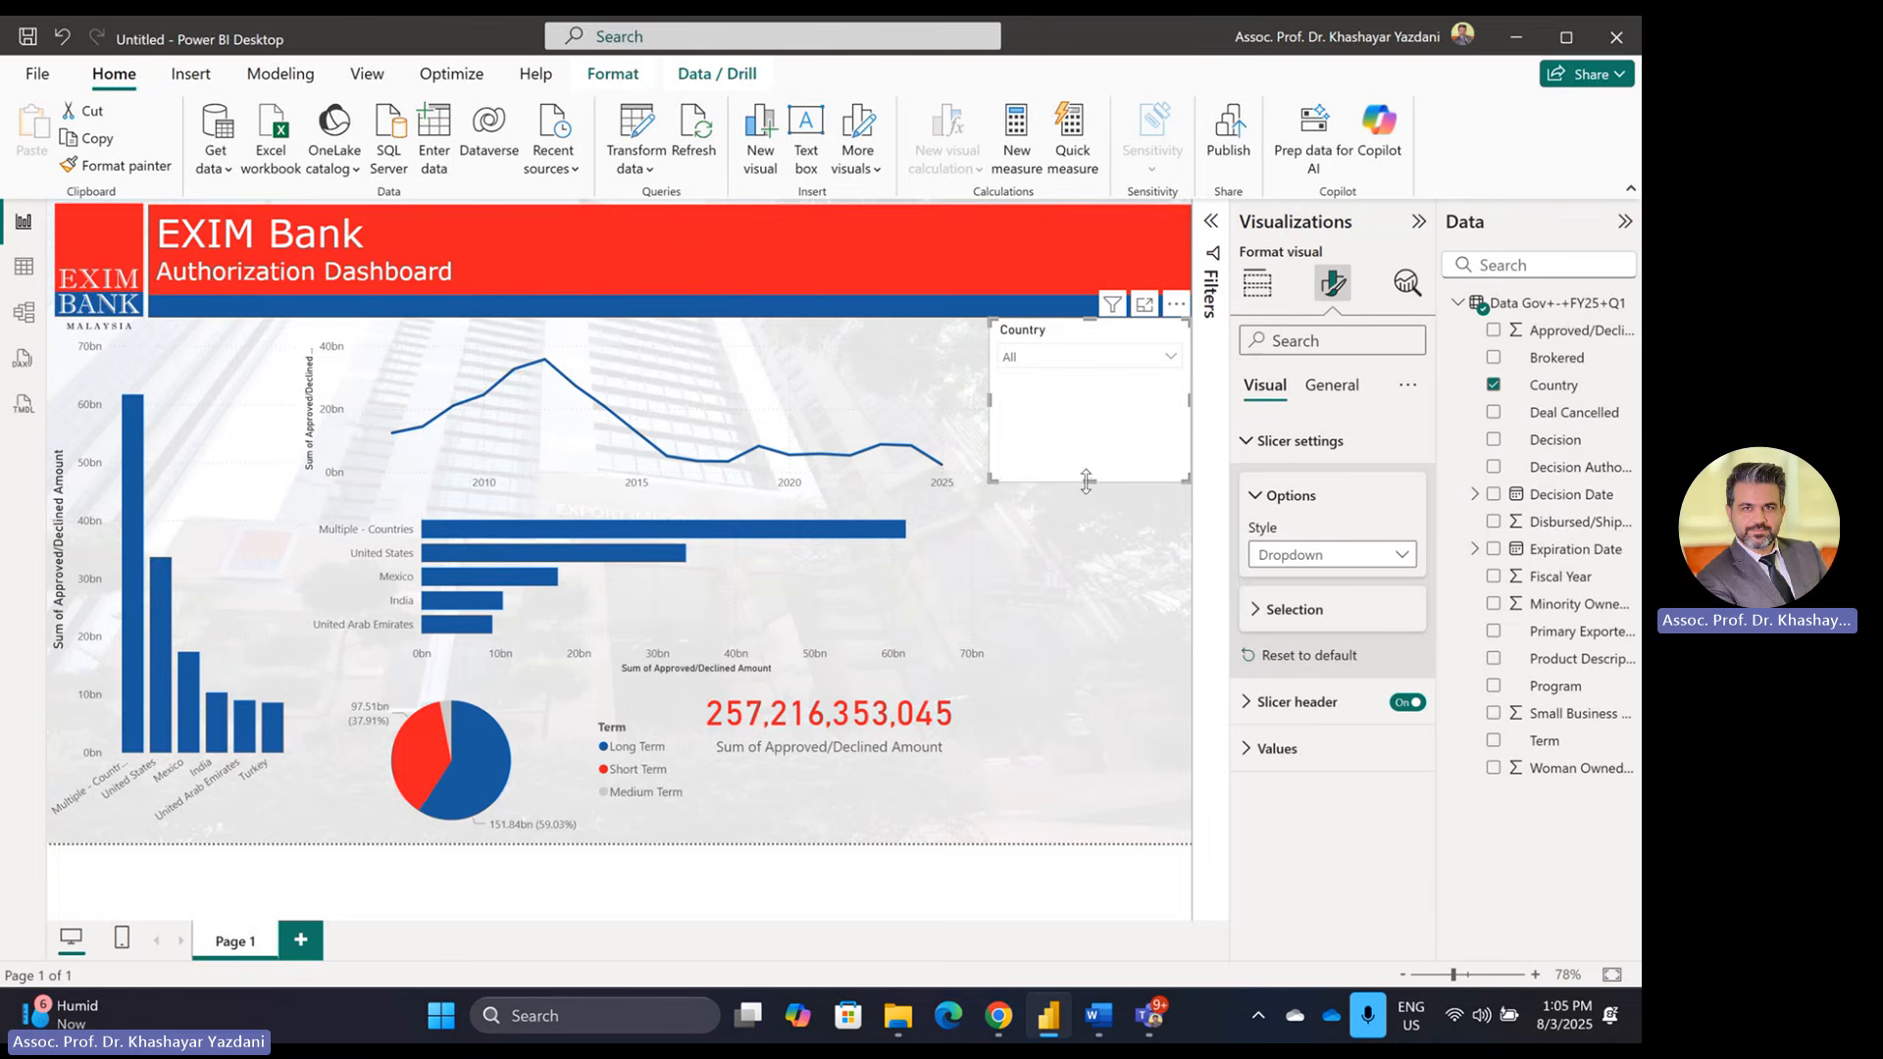
left_click_drag(1089, 480, 1105, 383)
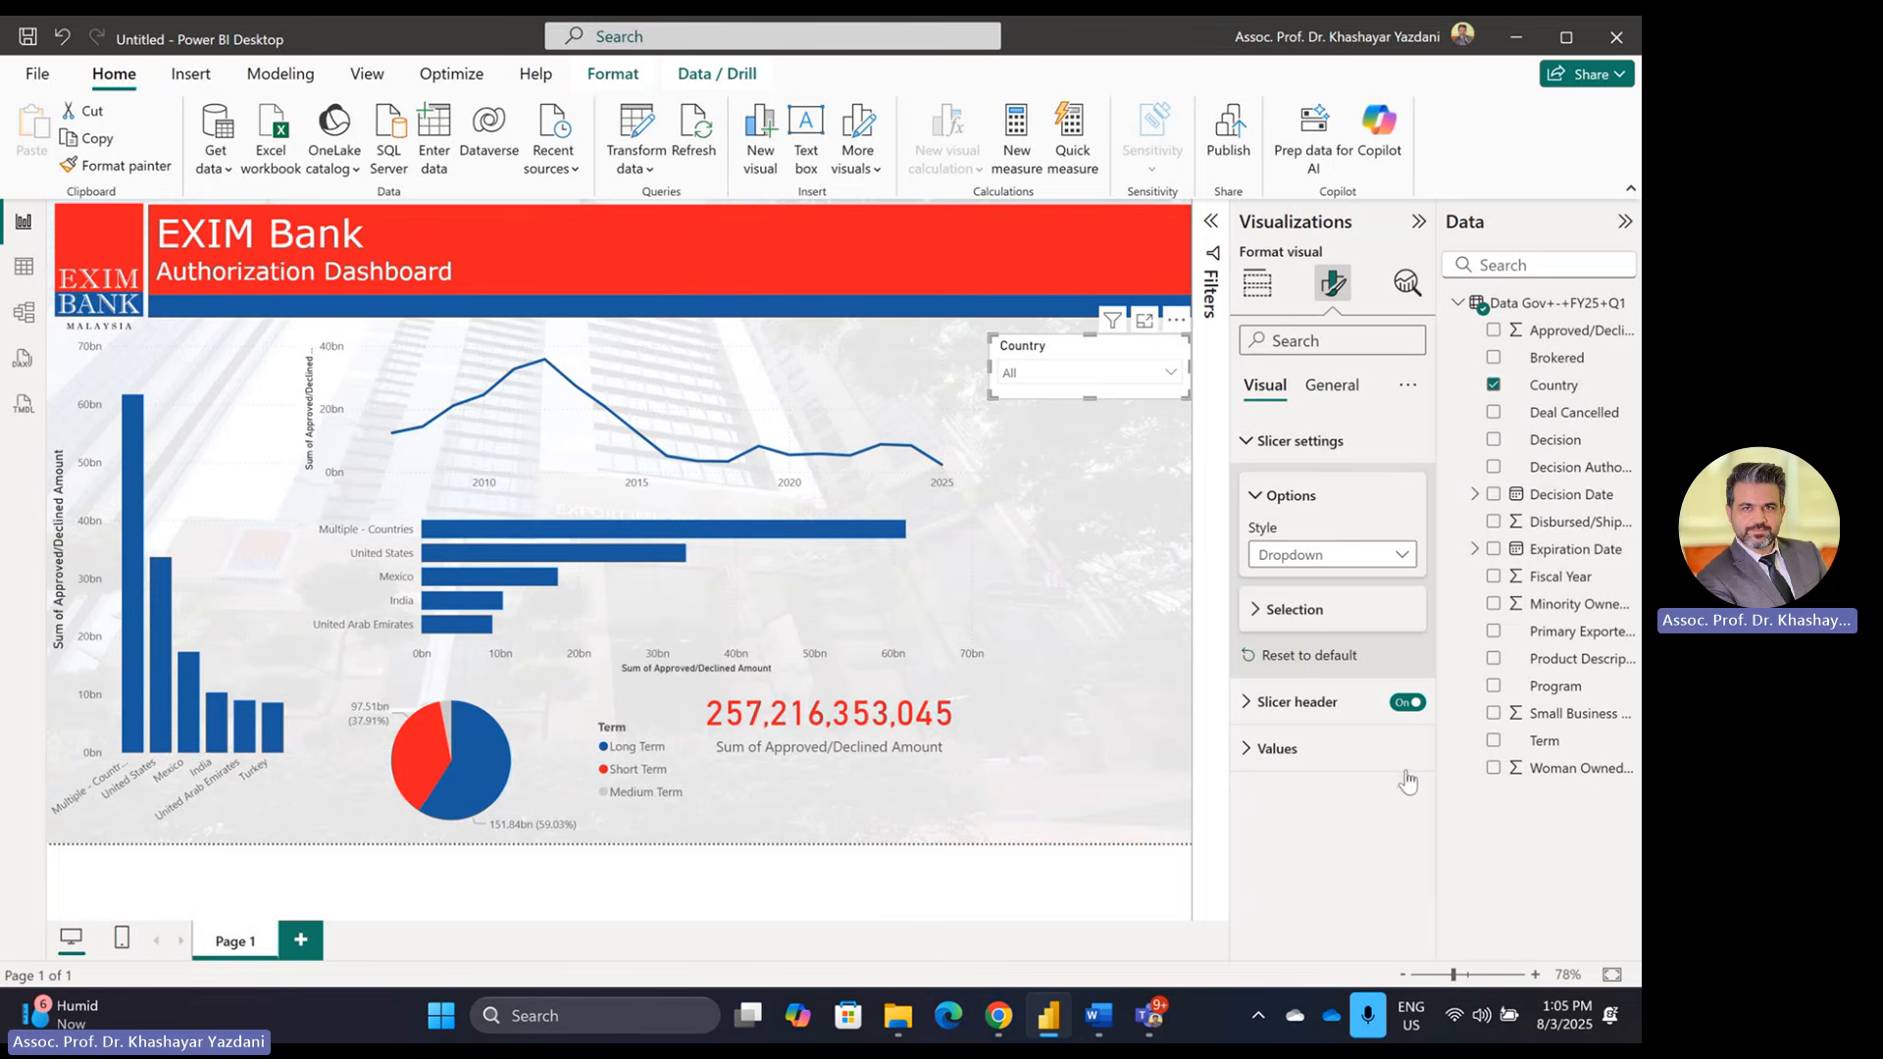
Step: Give the Country slicer a dark blue background, after briefly trying red
left_click(1336, 388)
left_click(1326, 537)
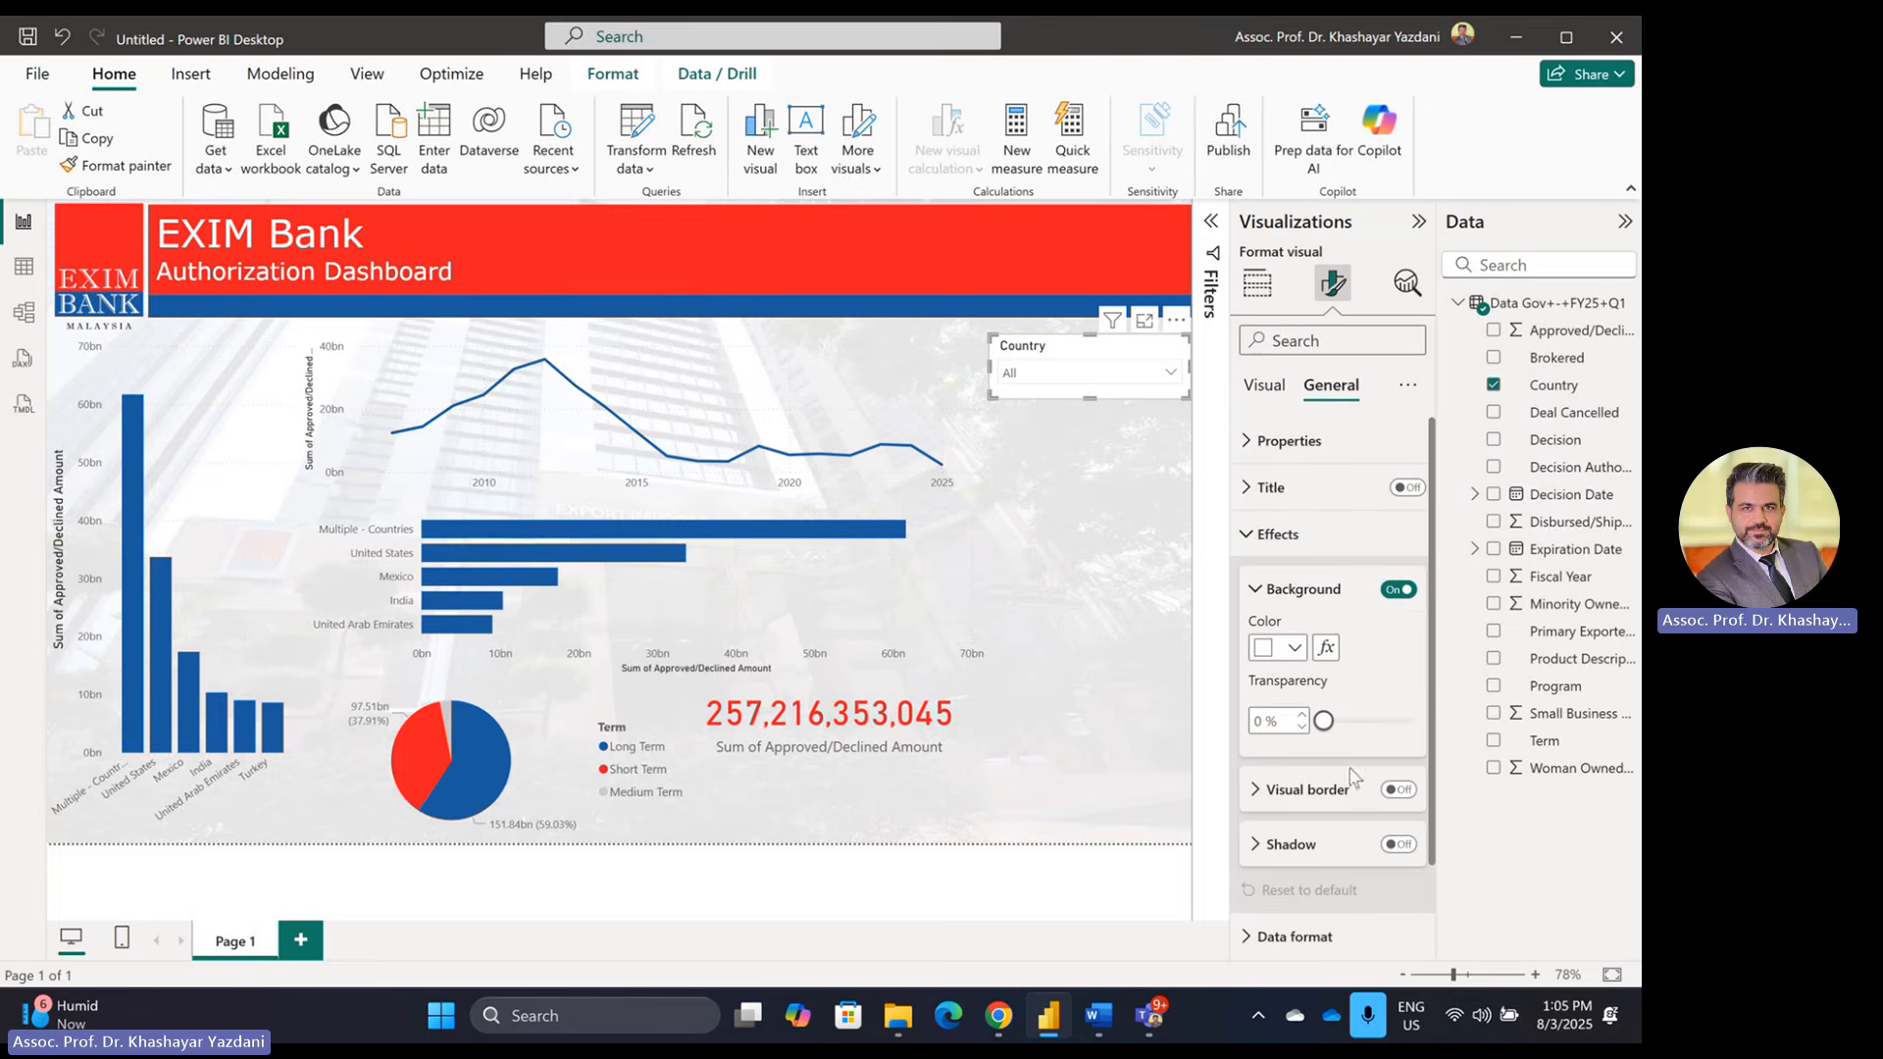
left_click(1278, 650)
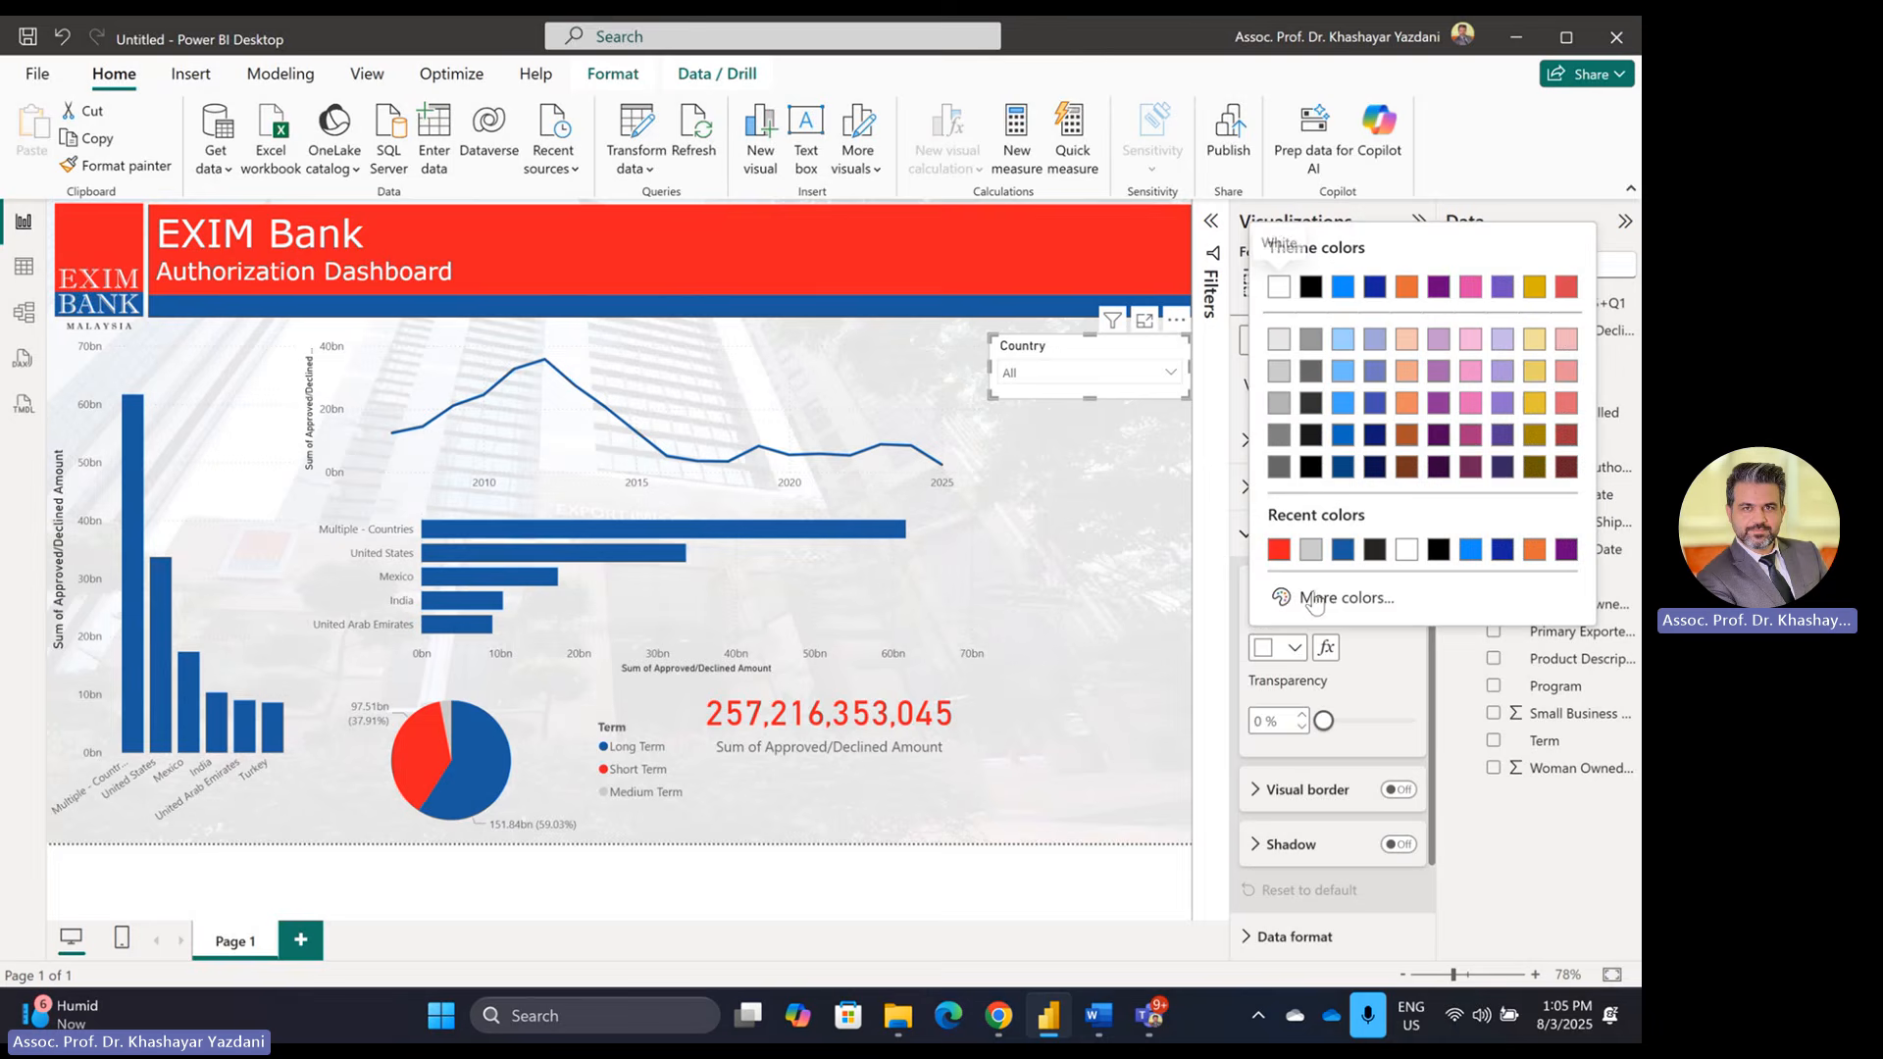
left_click(1279, 552)
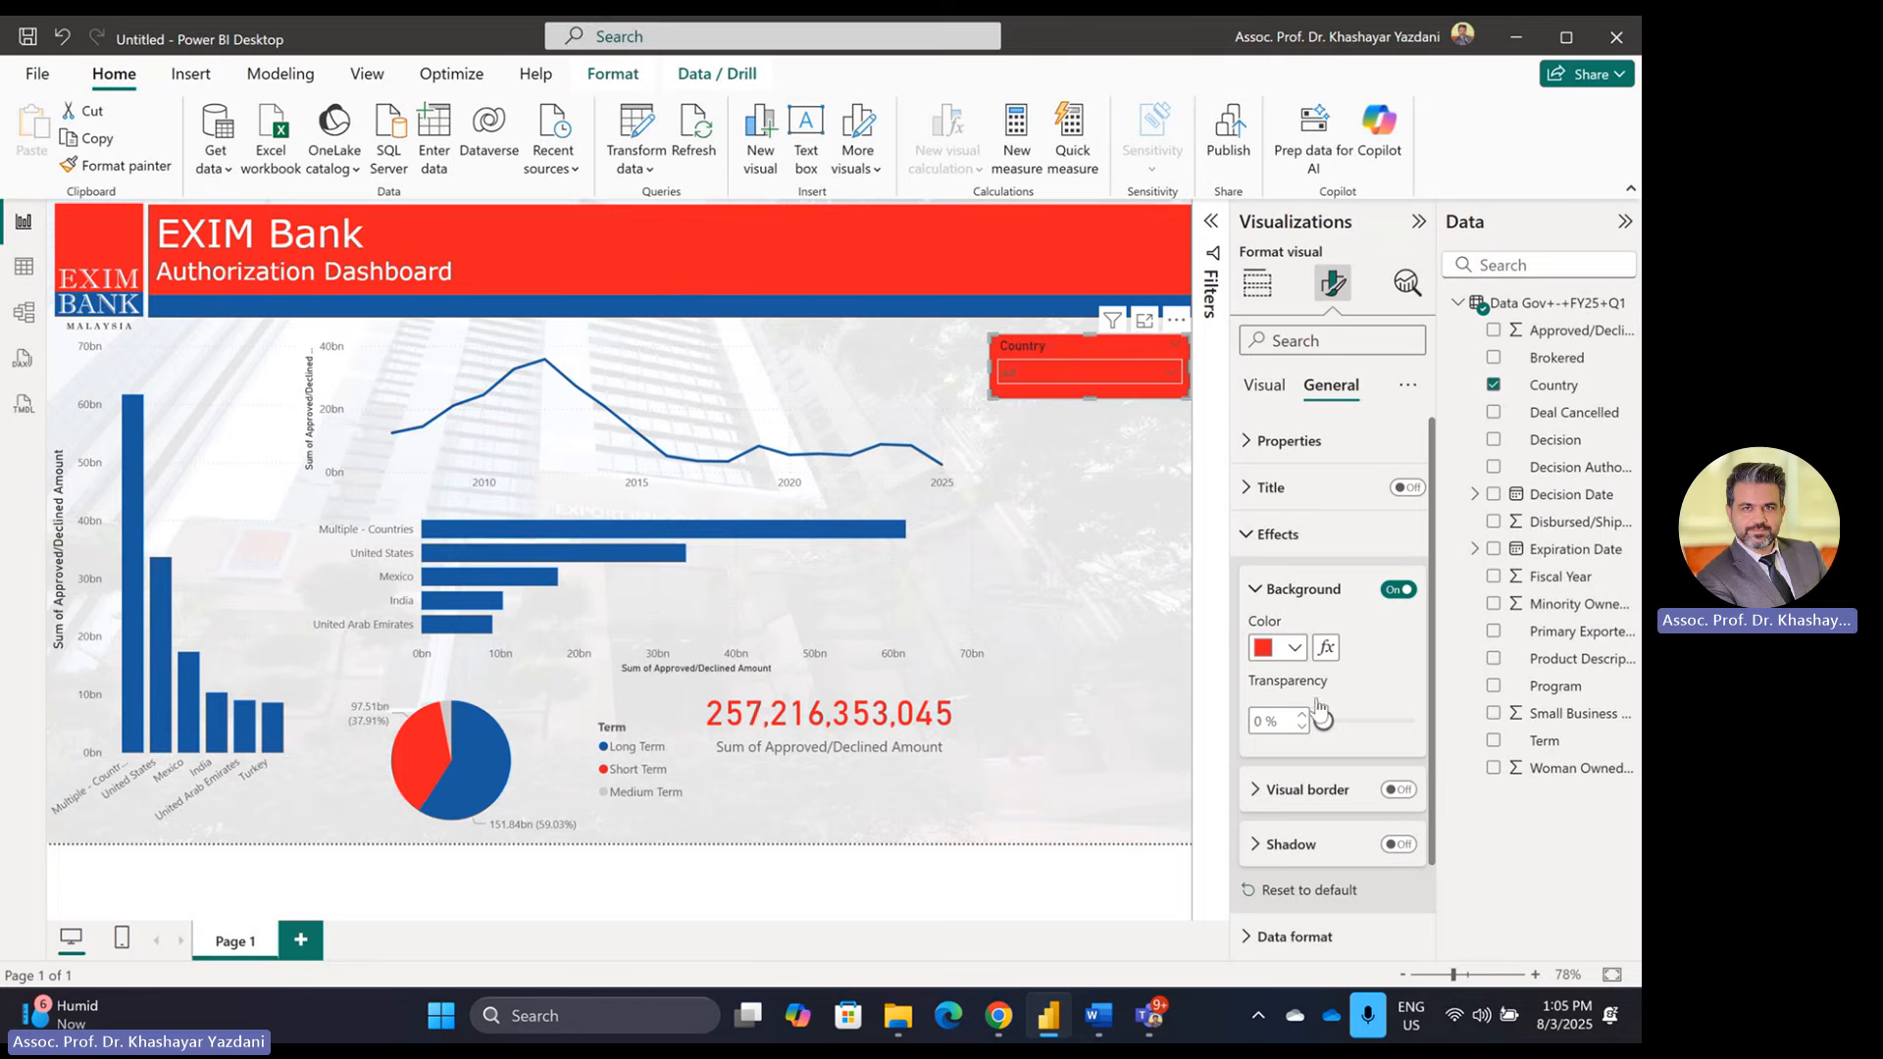
left_click(1287, 650)
left_click(1344, 552)
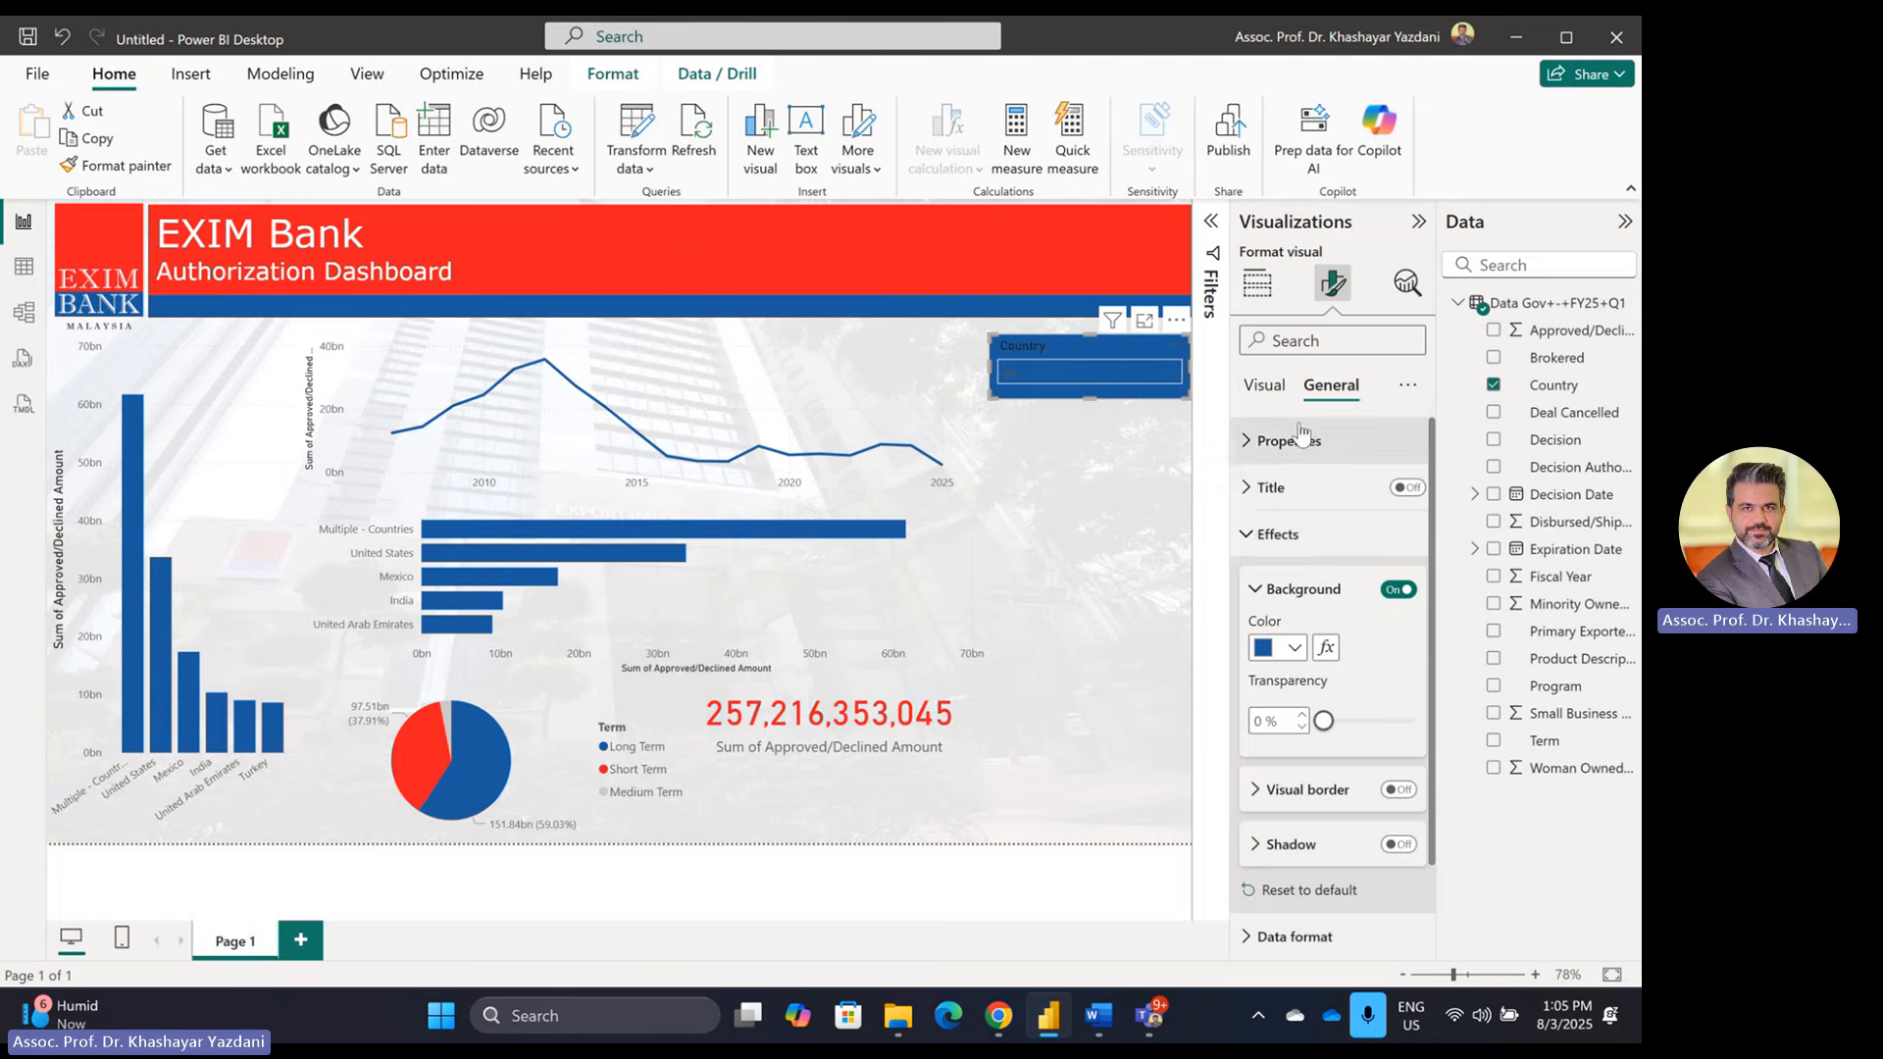
Step: Set the slicer's value font colour to light grey, after briefly trying red
left_click(1274, 386)
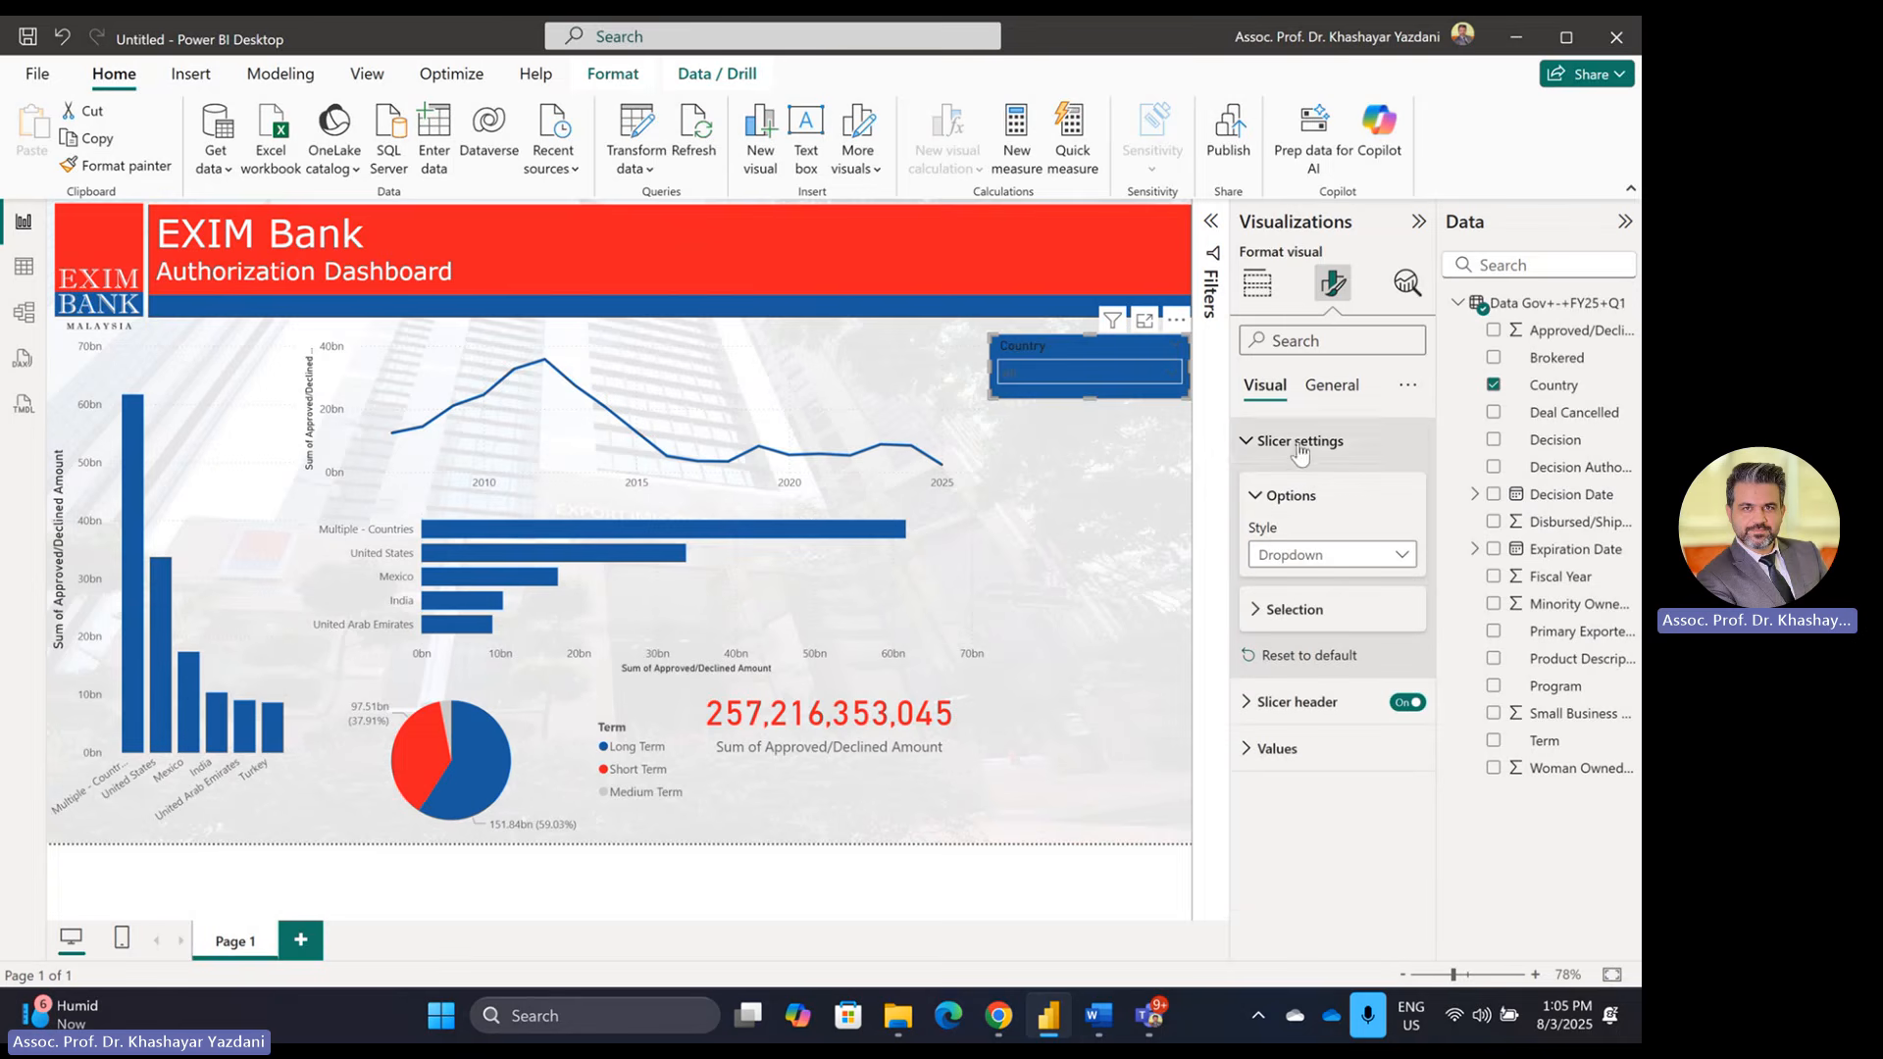
left_click(1295, 760)
scroll(1304, 745, "down", 3)
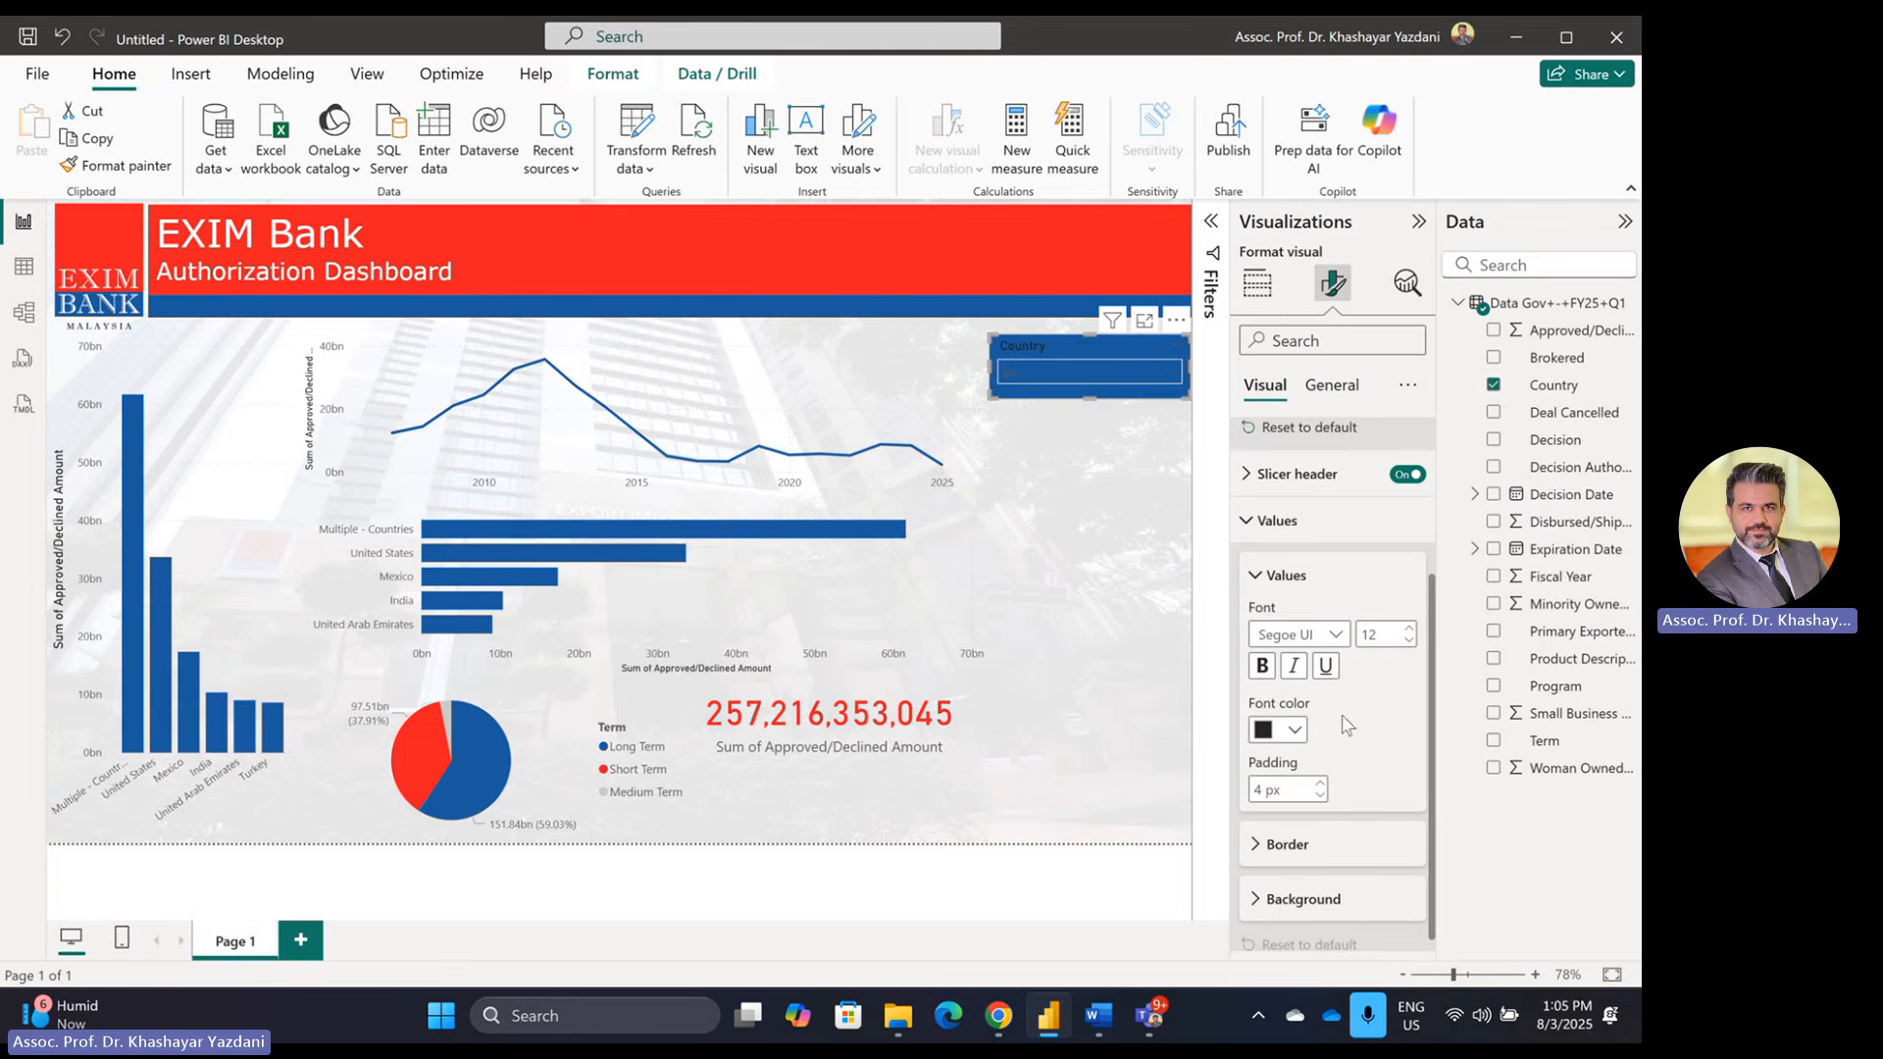
left_click(1297, 736)
left_click(1311, 632)
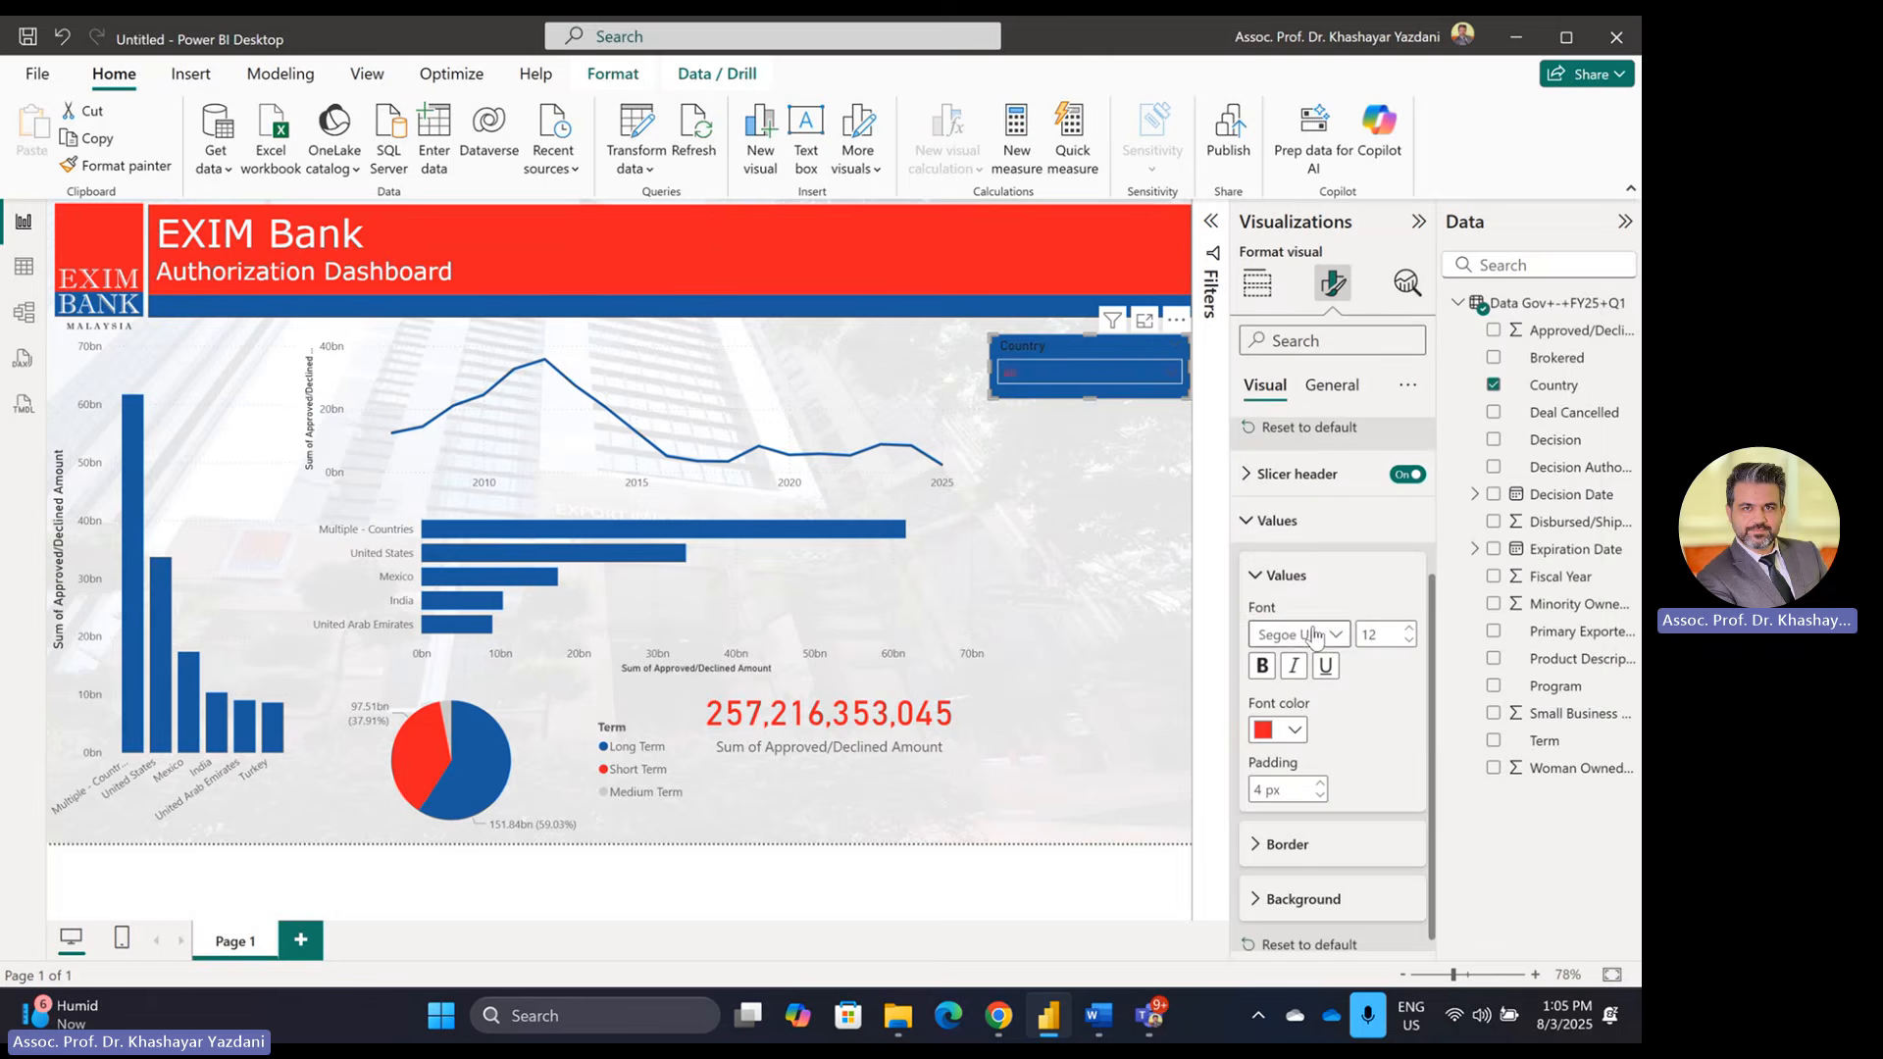
left_click(1294, 730)
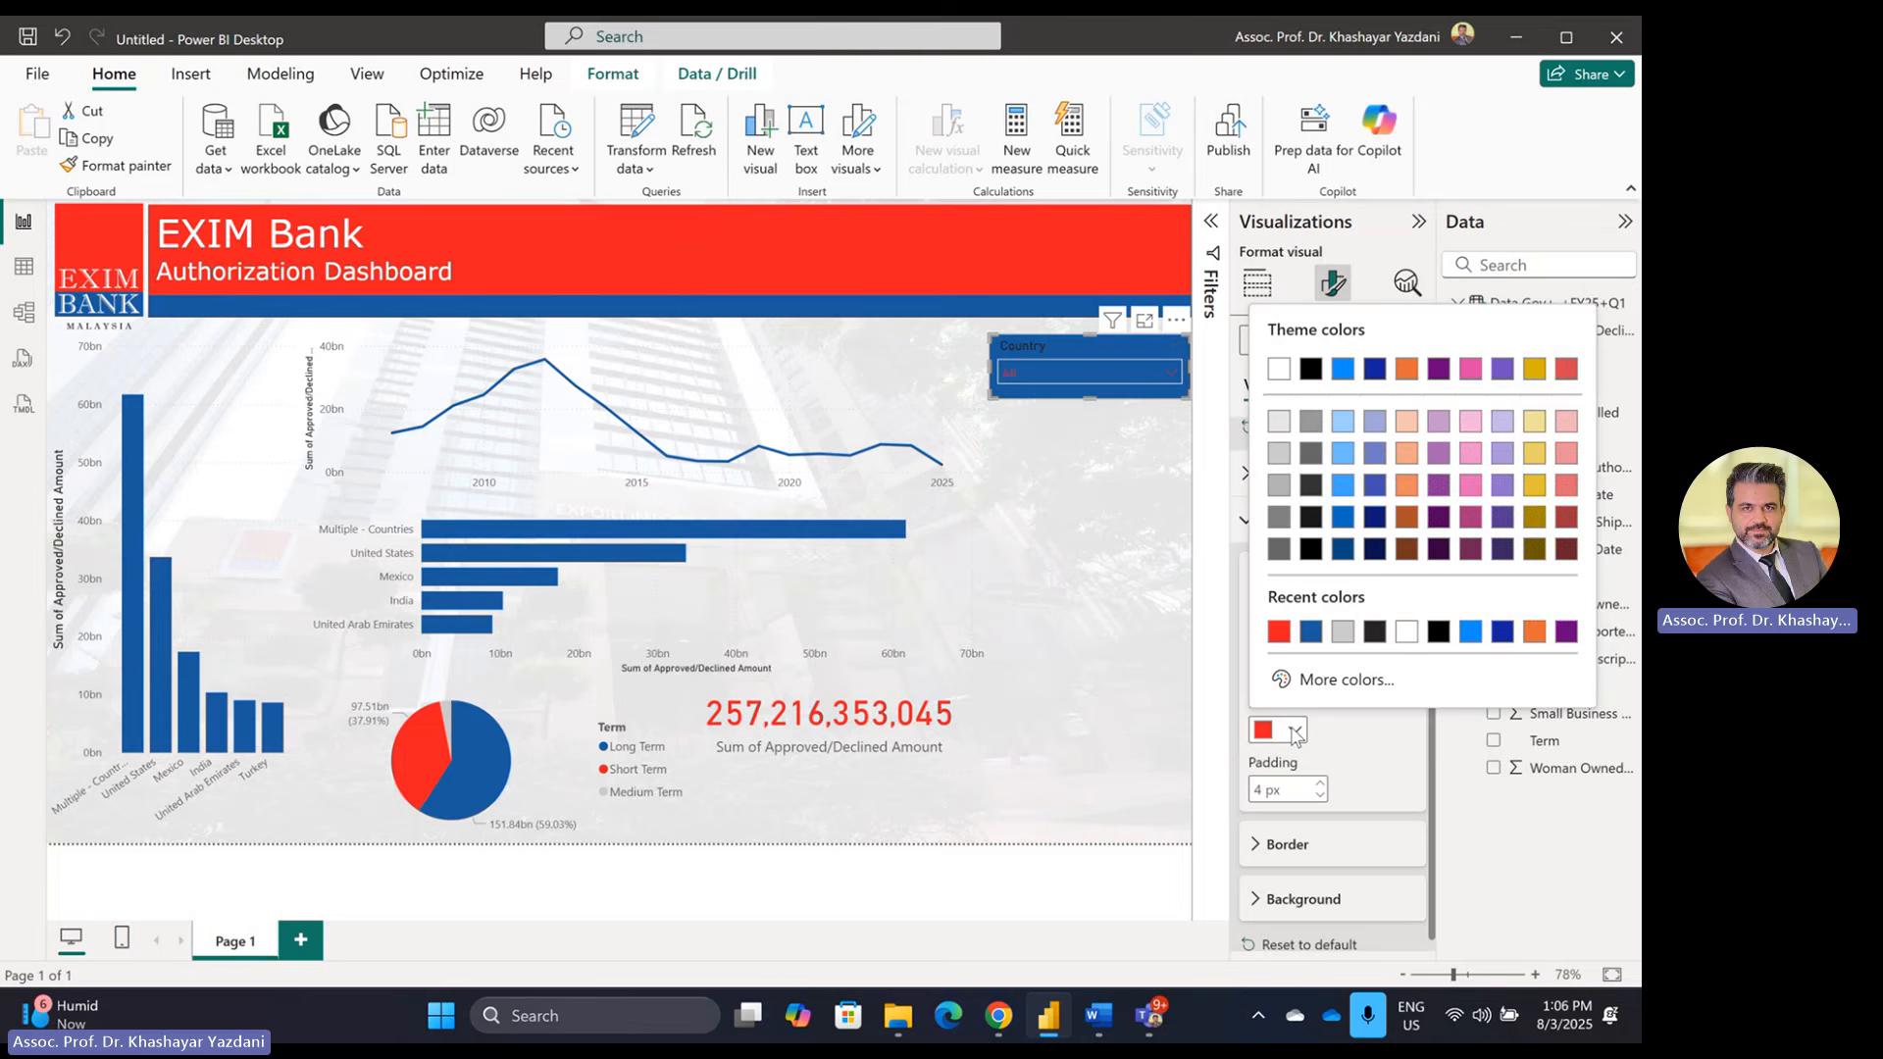
left_click(1275, 427)
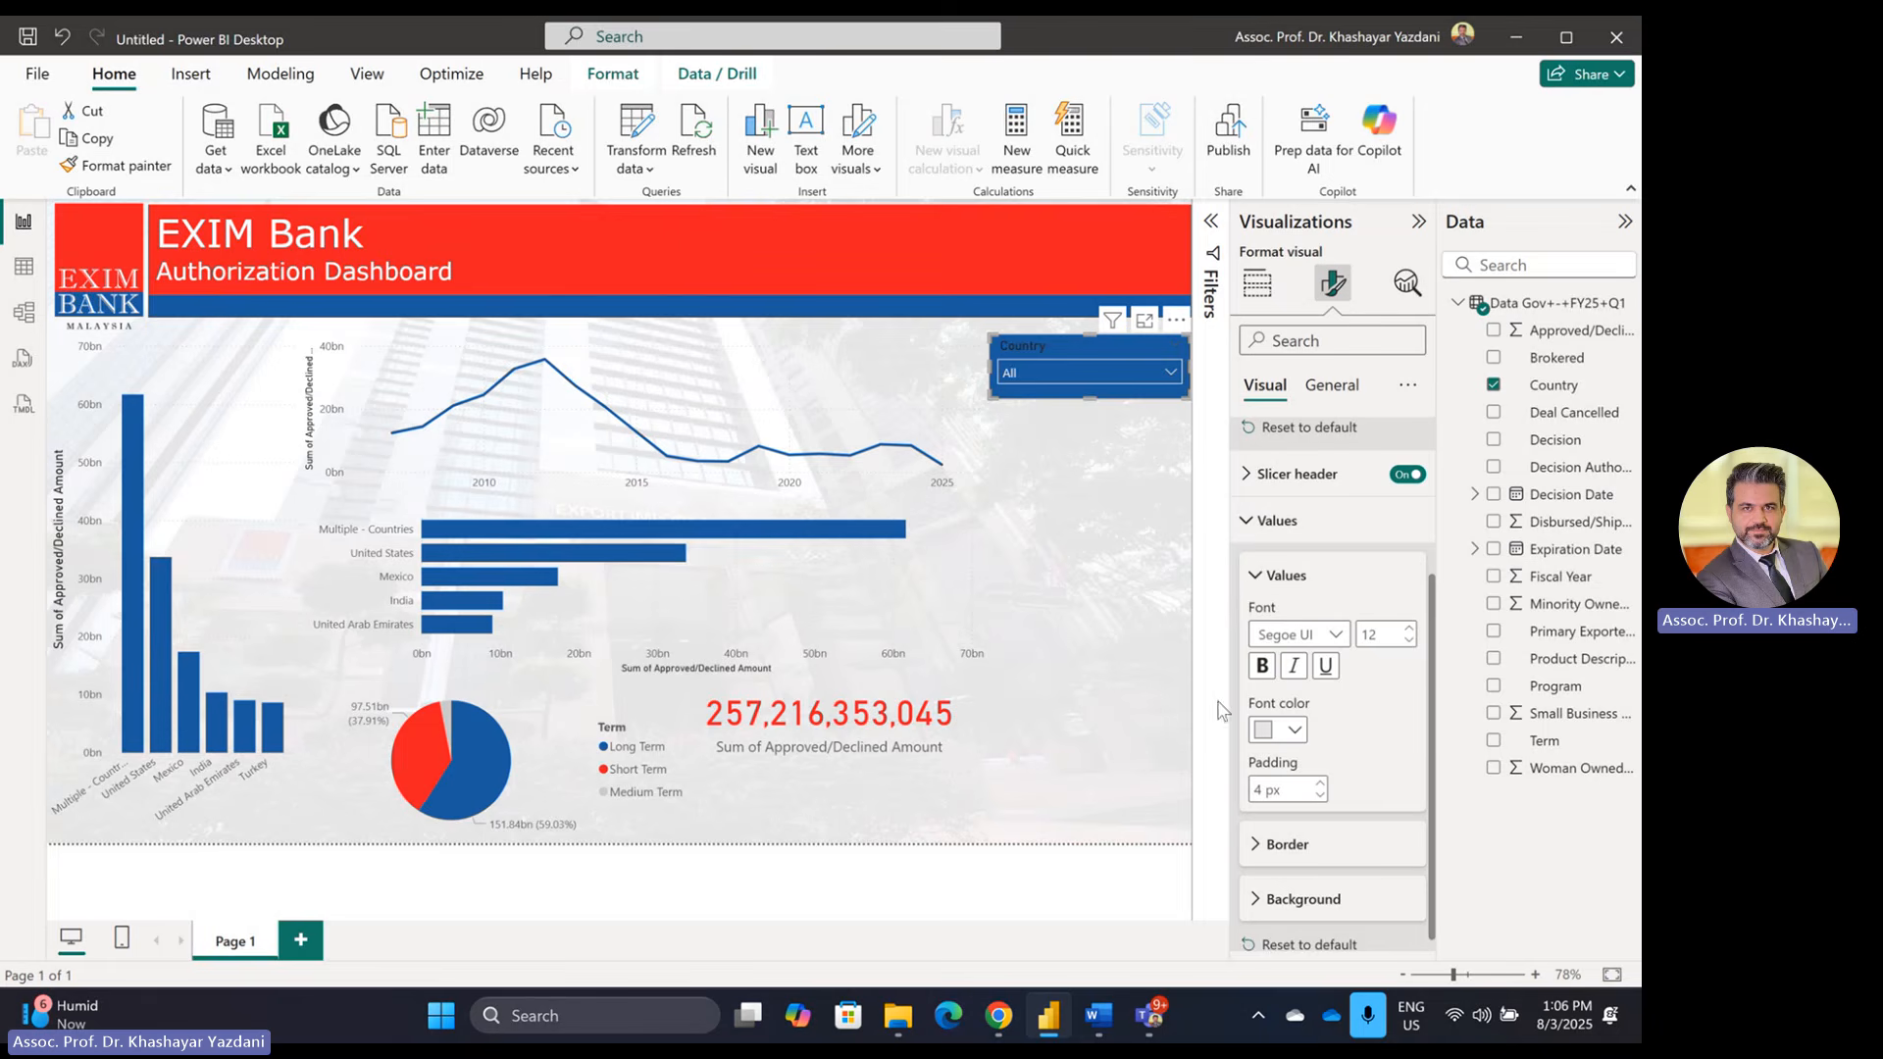
left_click(1330, 384)
Step: Browse the Country slicer's format sections, turning on its header icons
left_click(1285, 433)
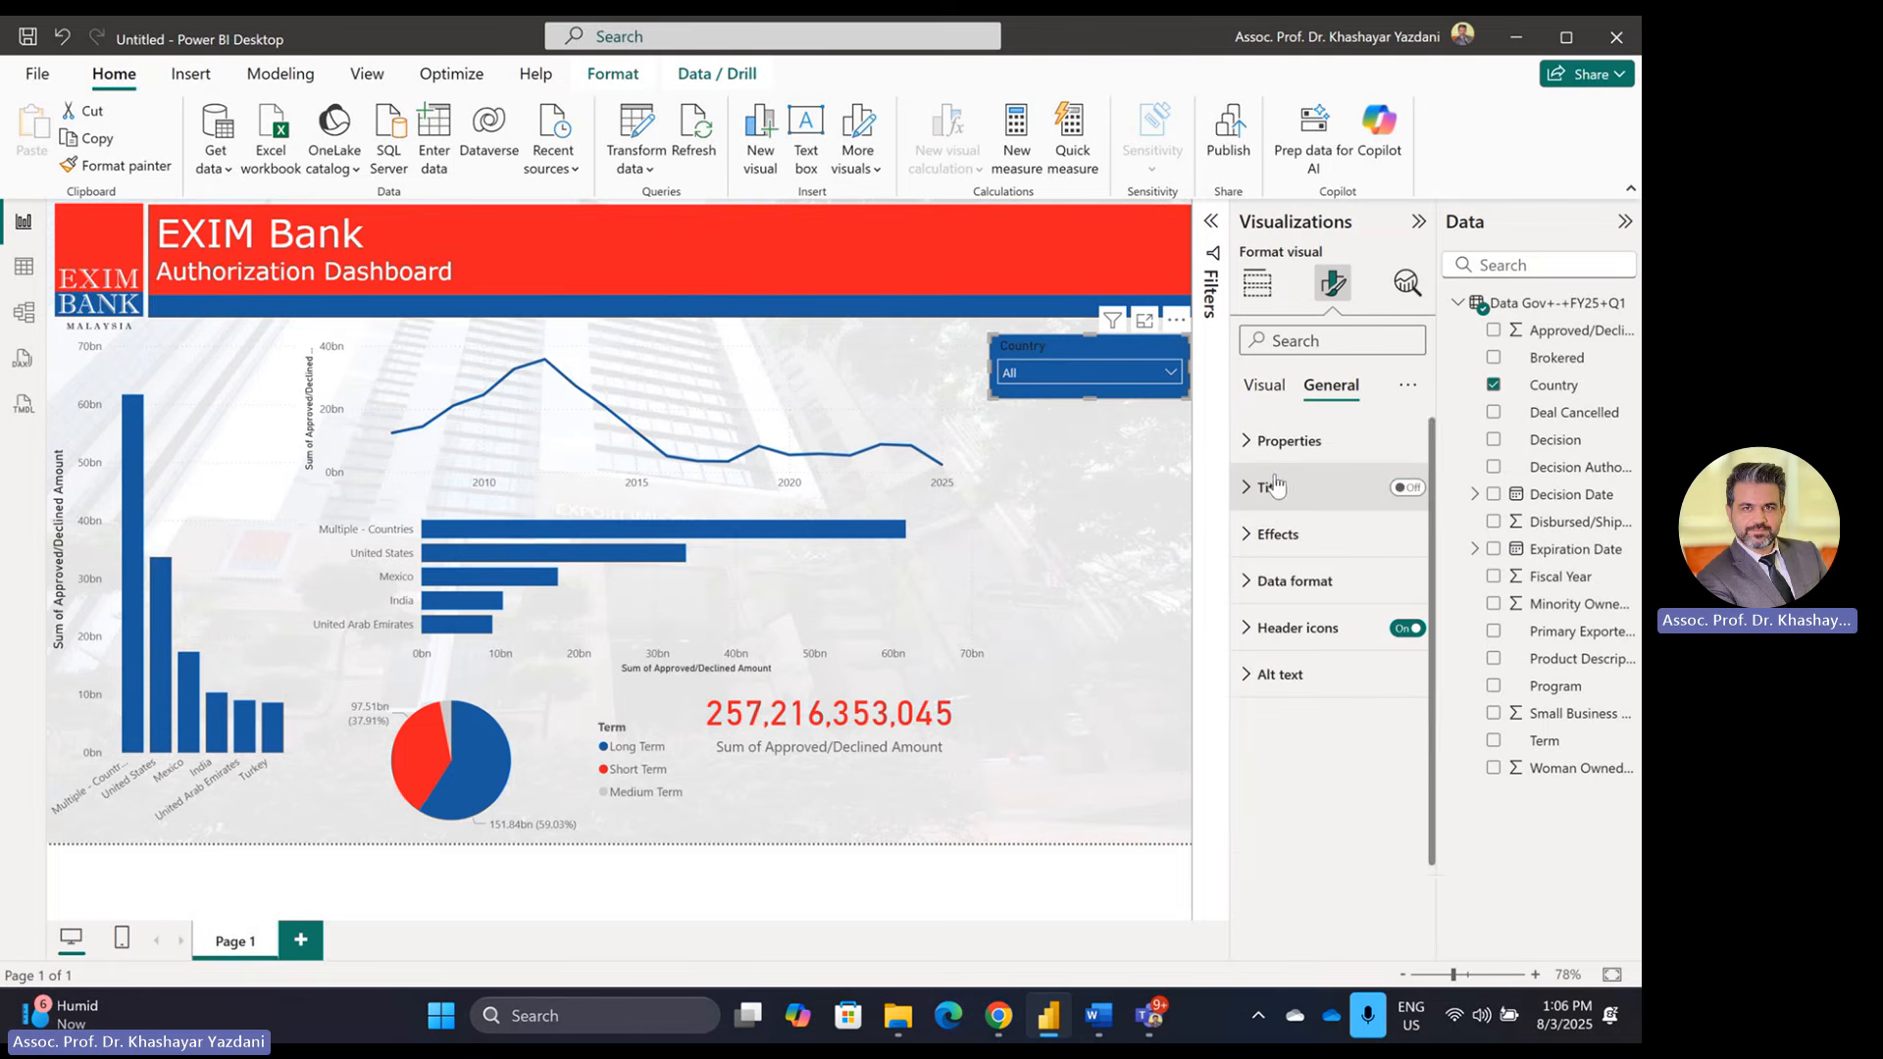
left_click(1409, 632)
left_click(1306, 586)
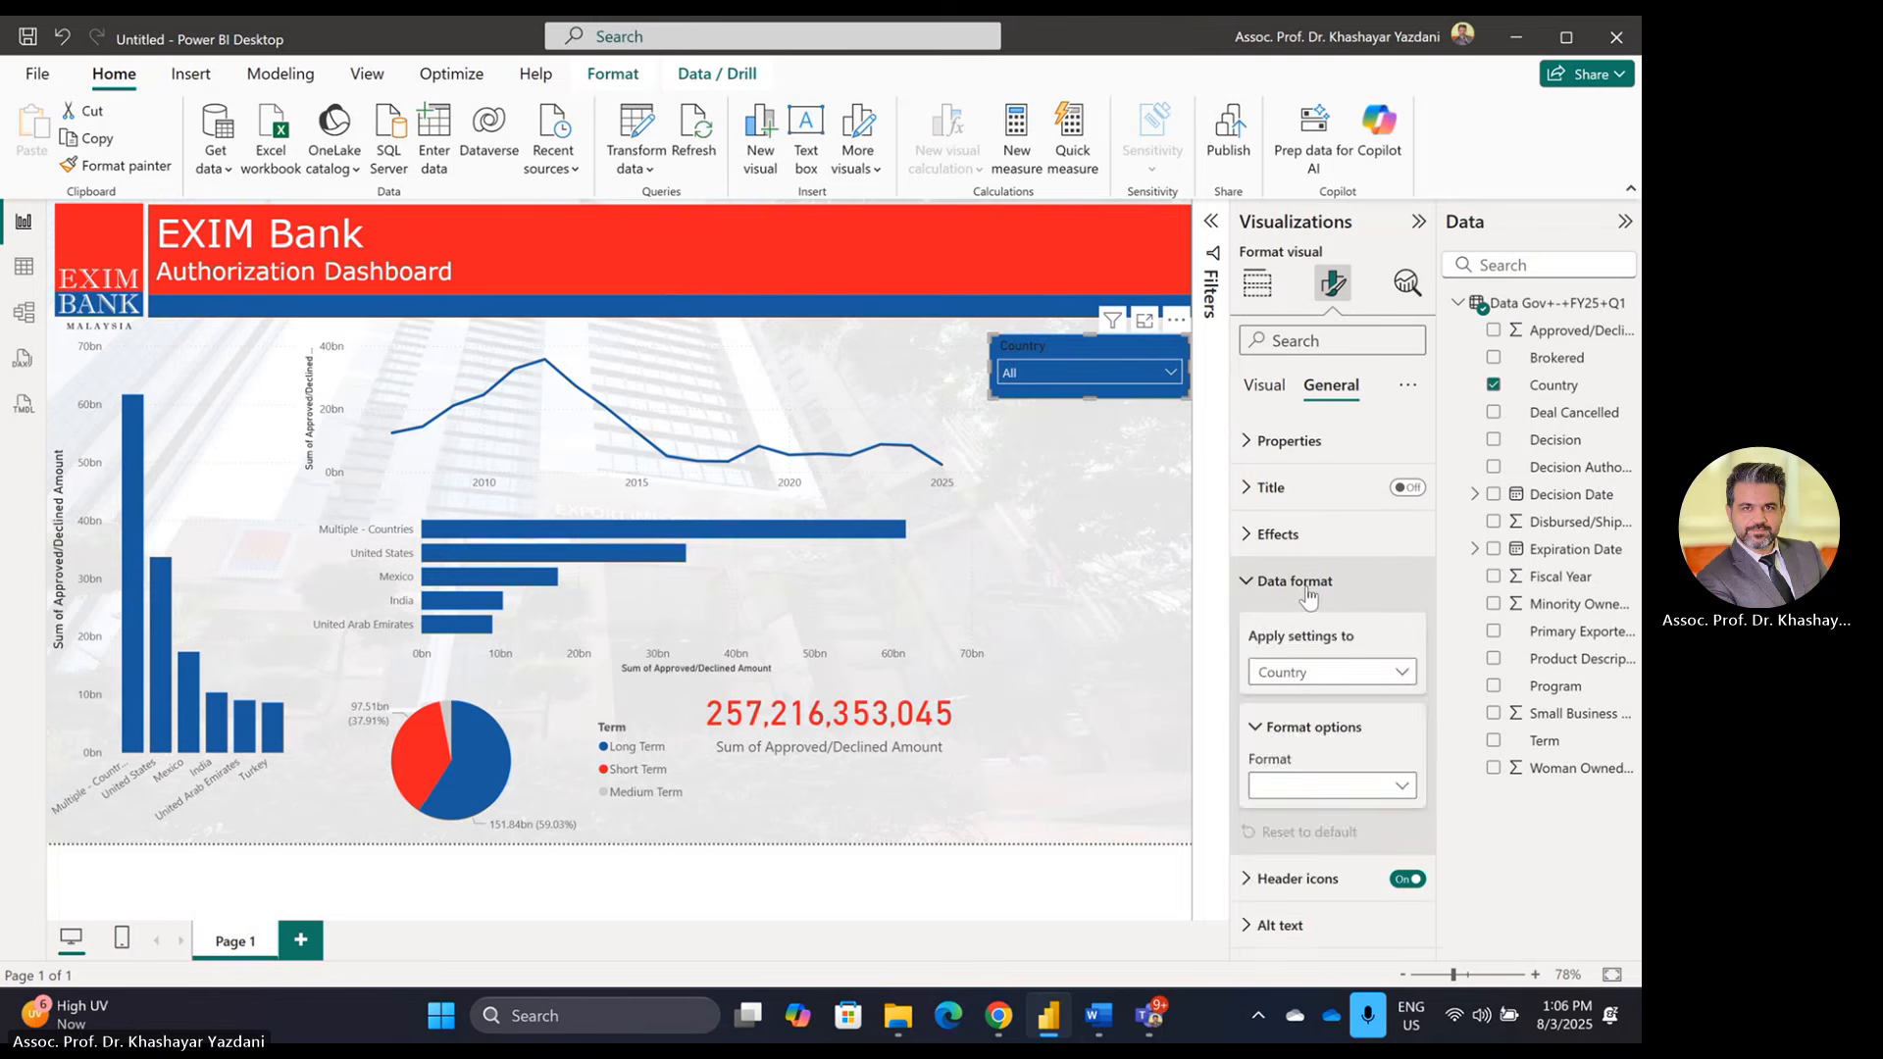
left_click(1313, 587)
left_click(1305, 536)
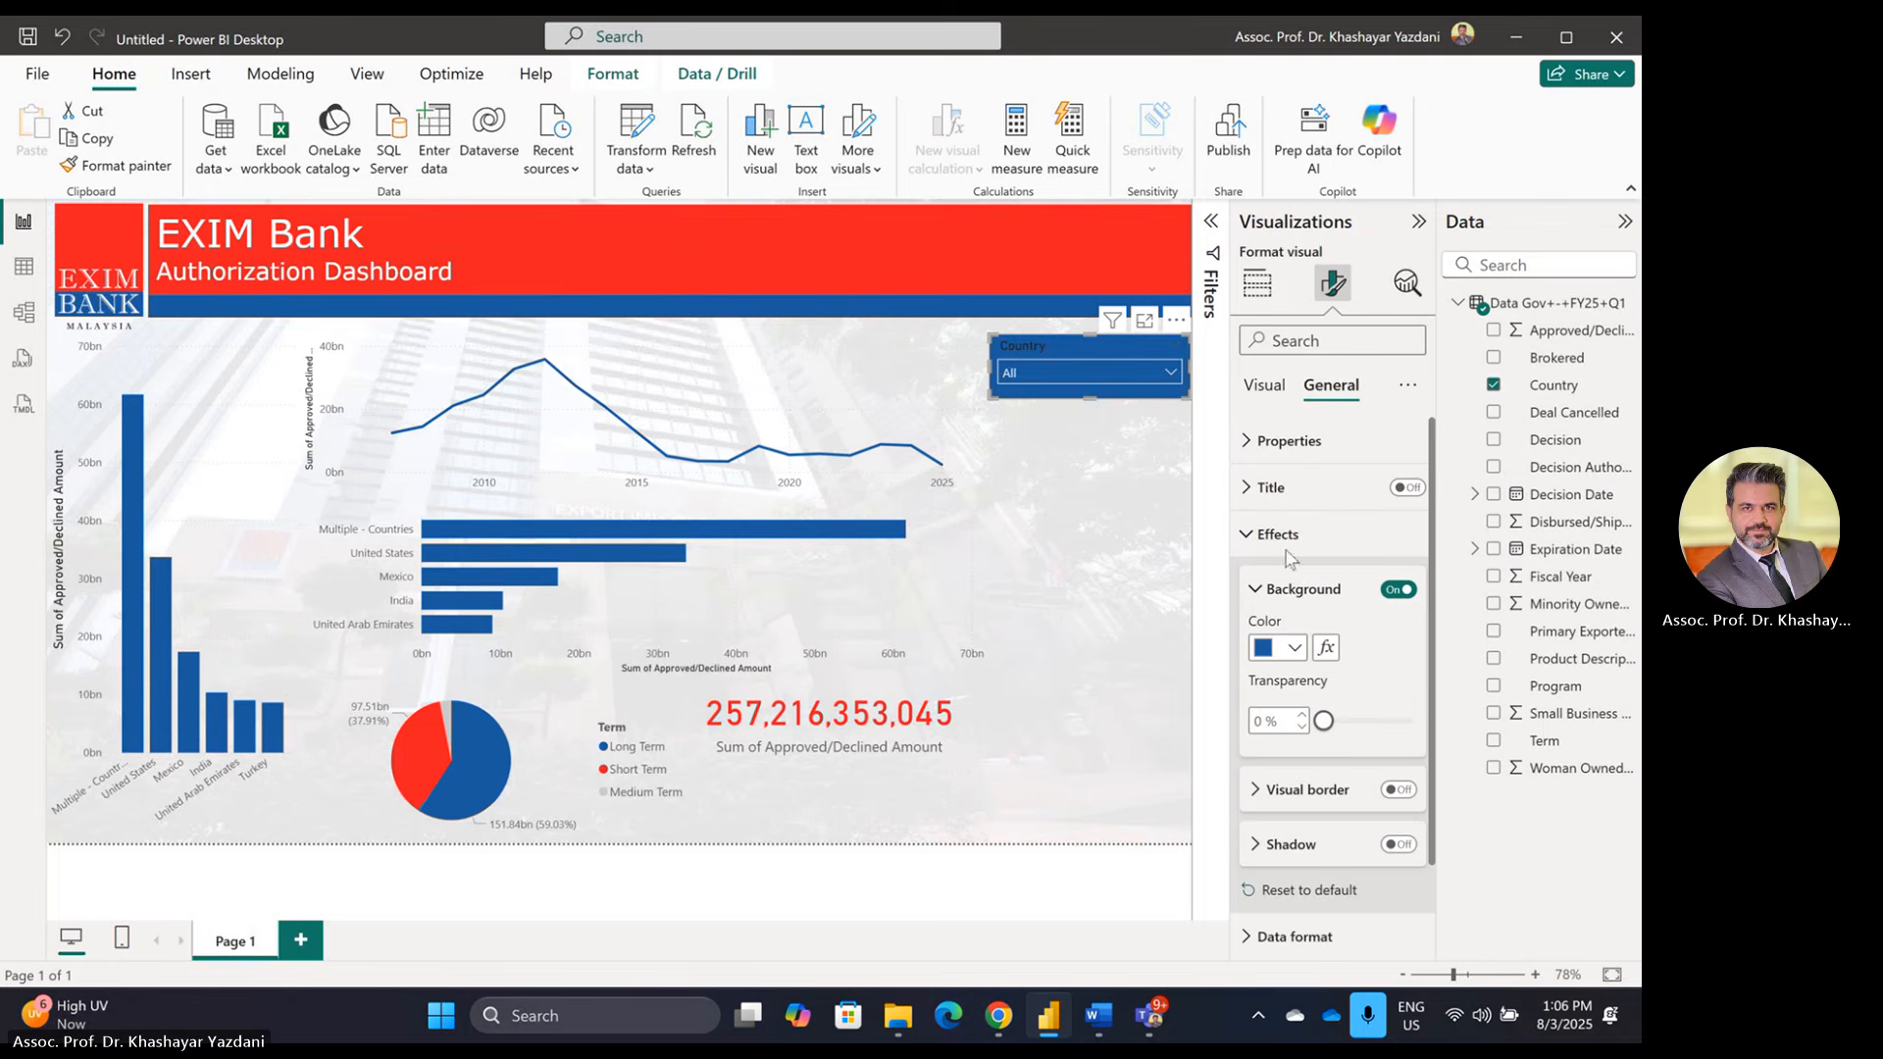
left_click(1272, 453)
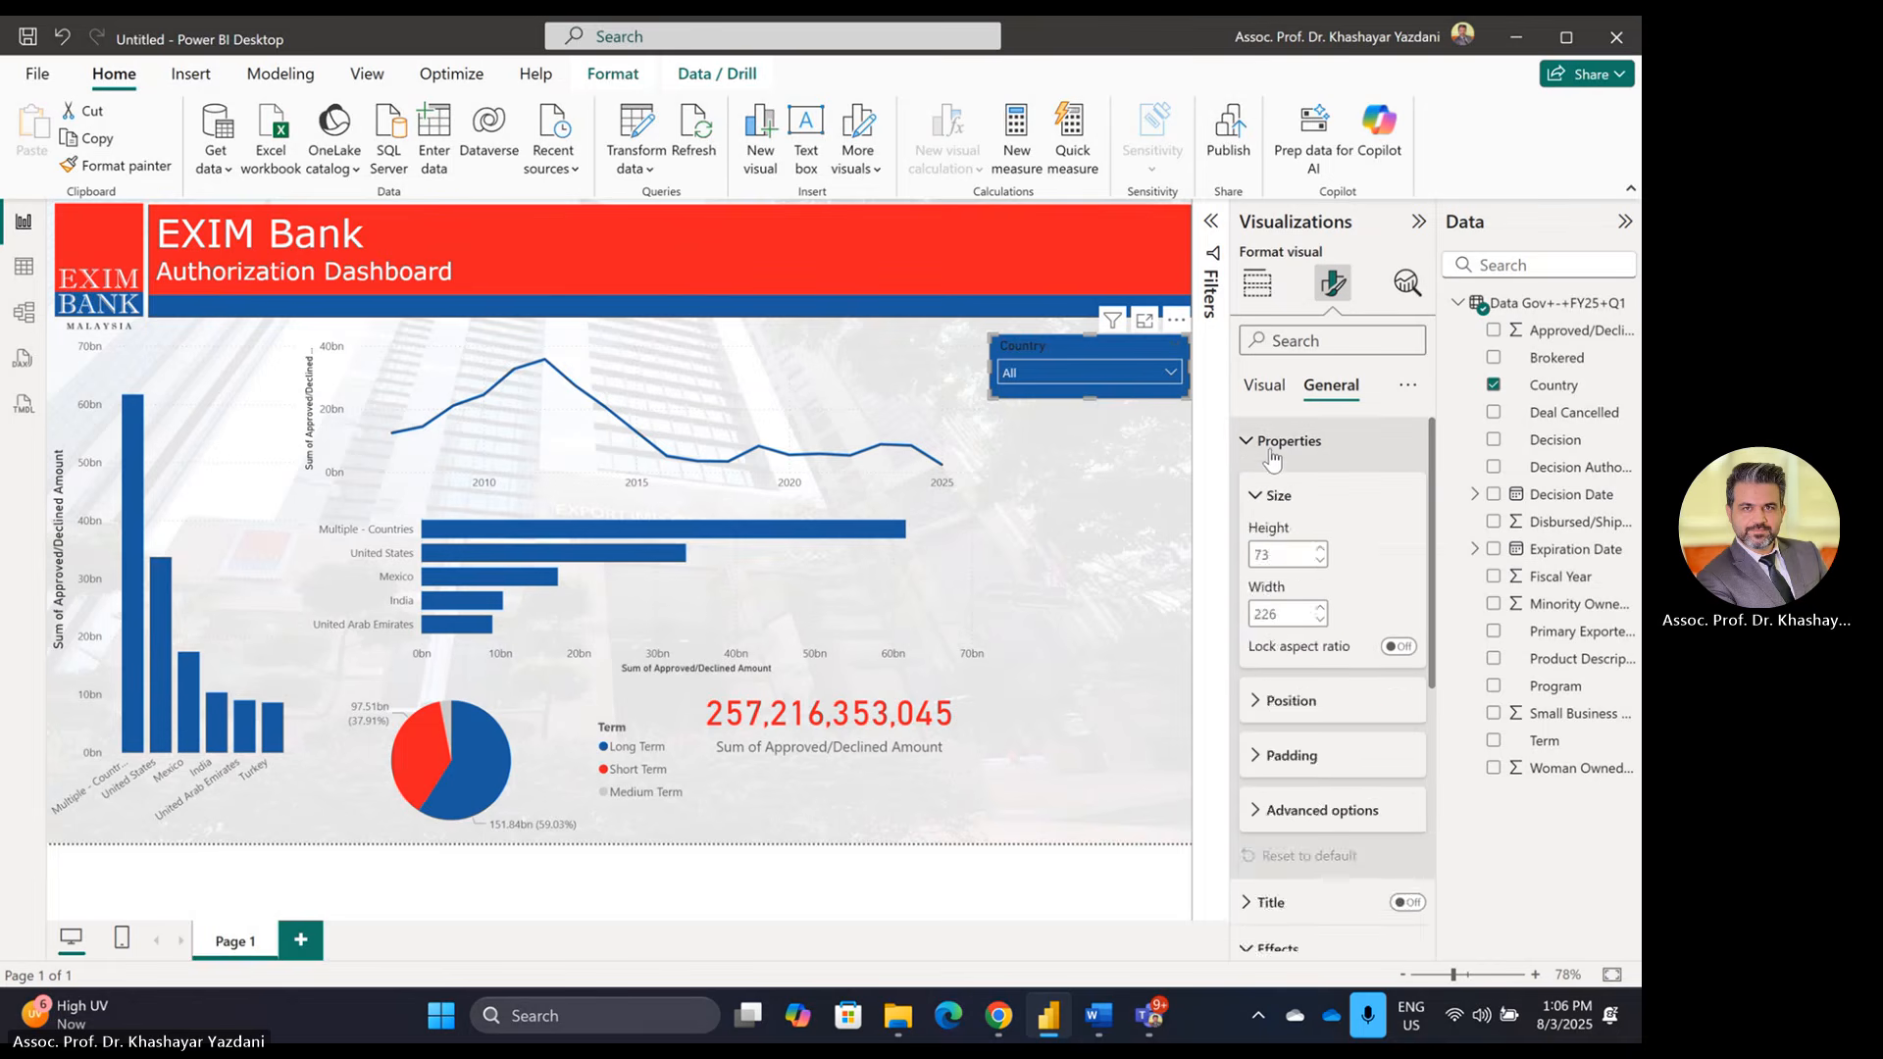
left_click(1271, 453)
left_click(1264, 384)
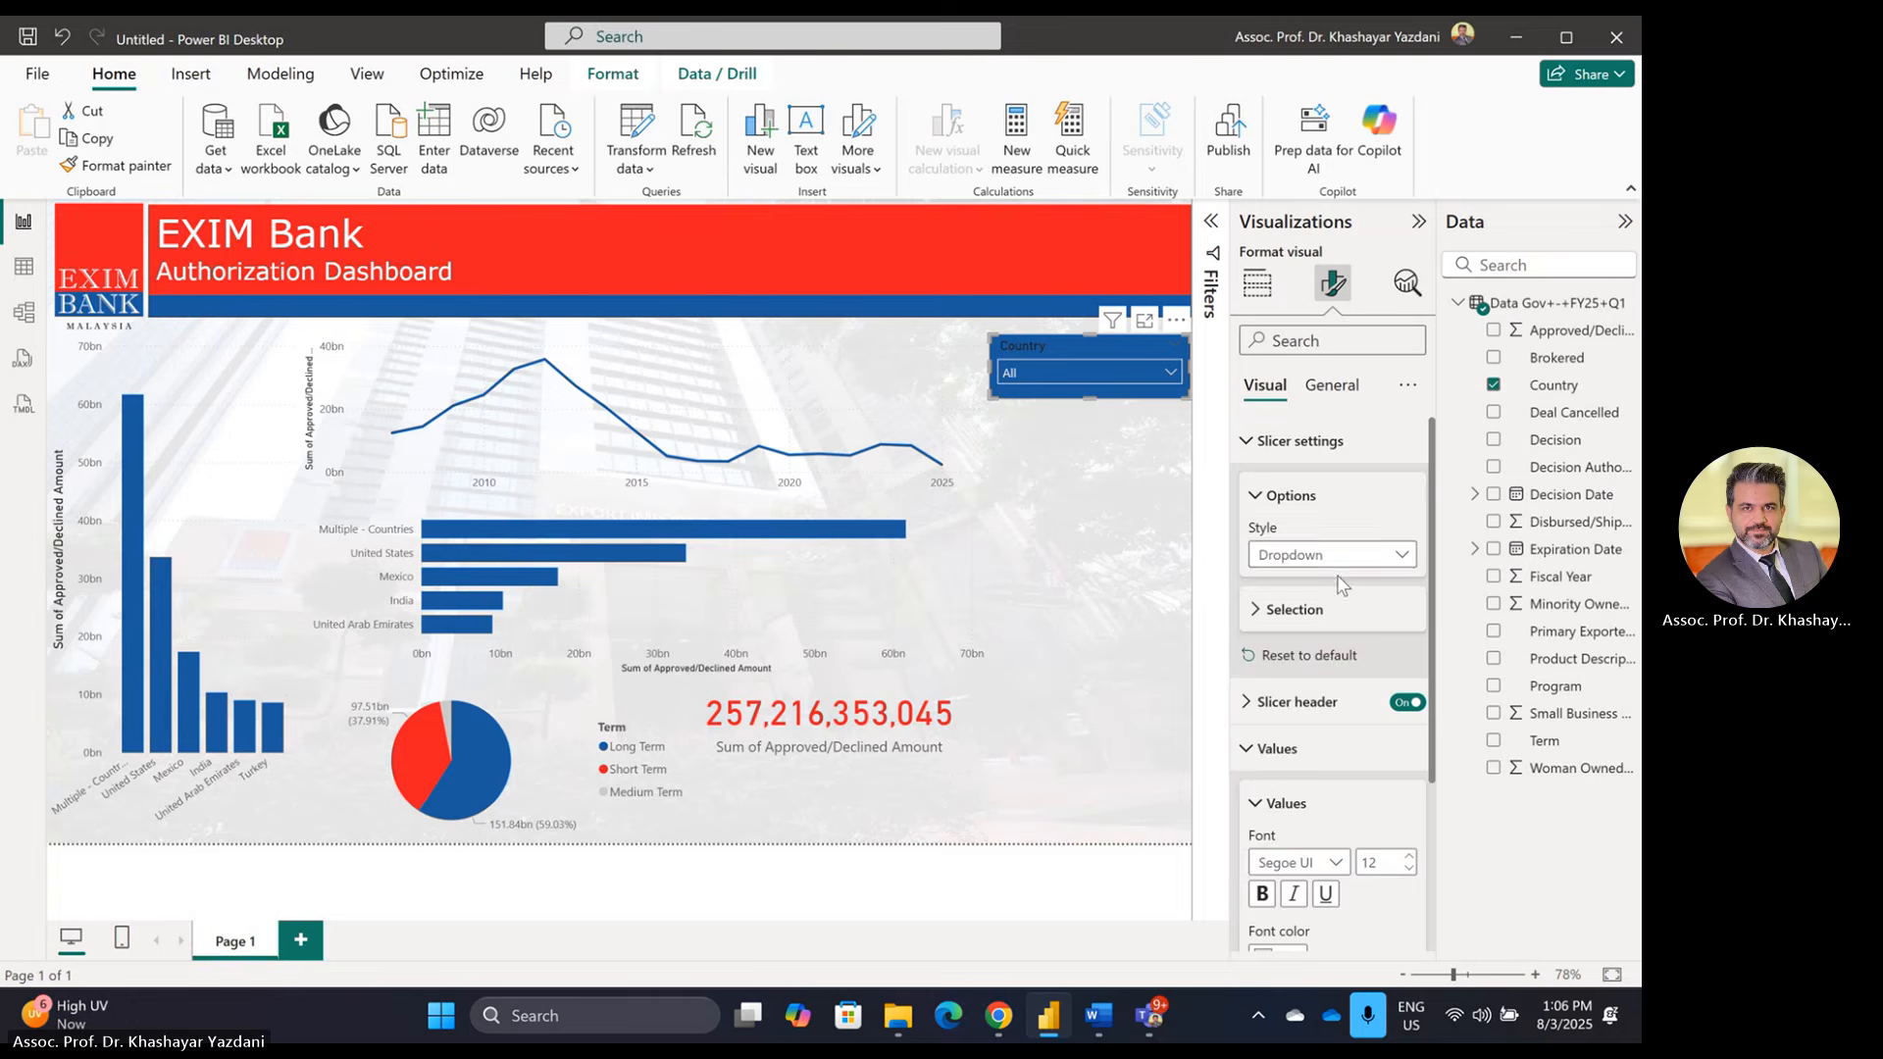
scroll(1337, 574, "down", 5)
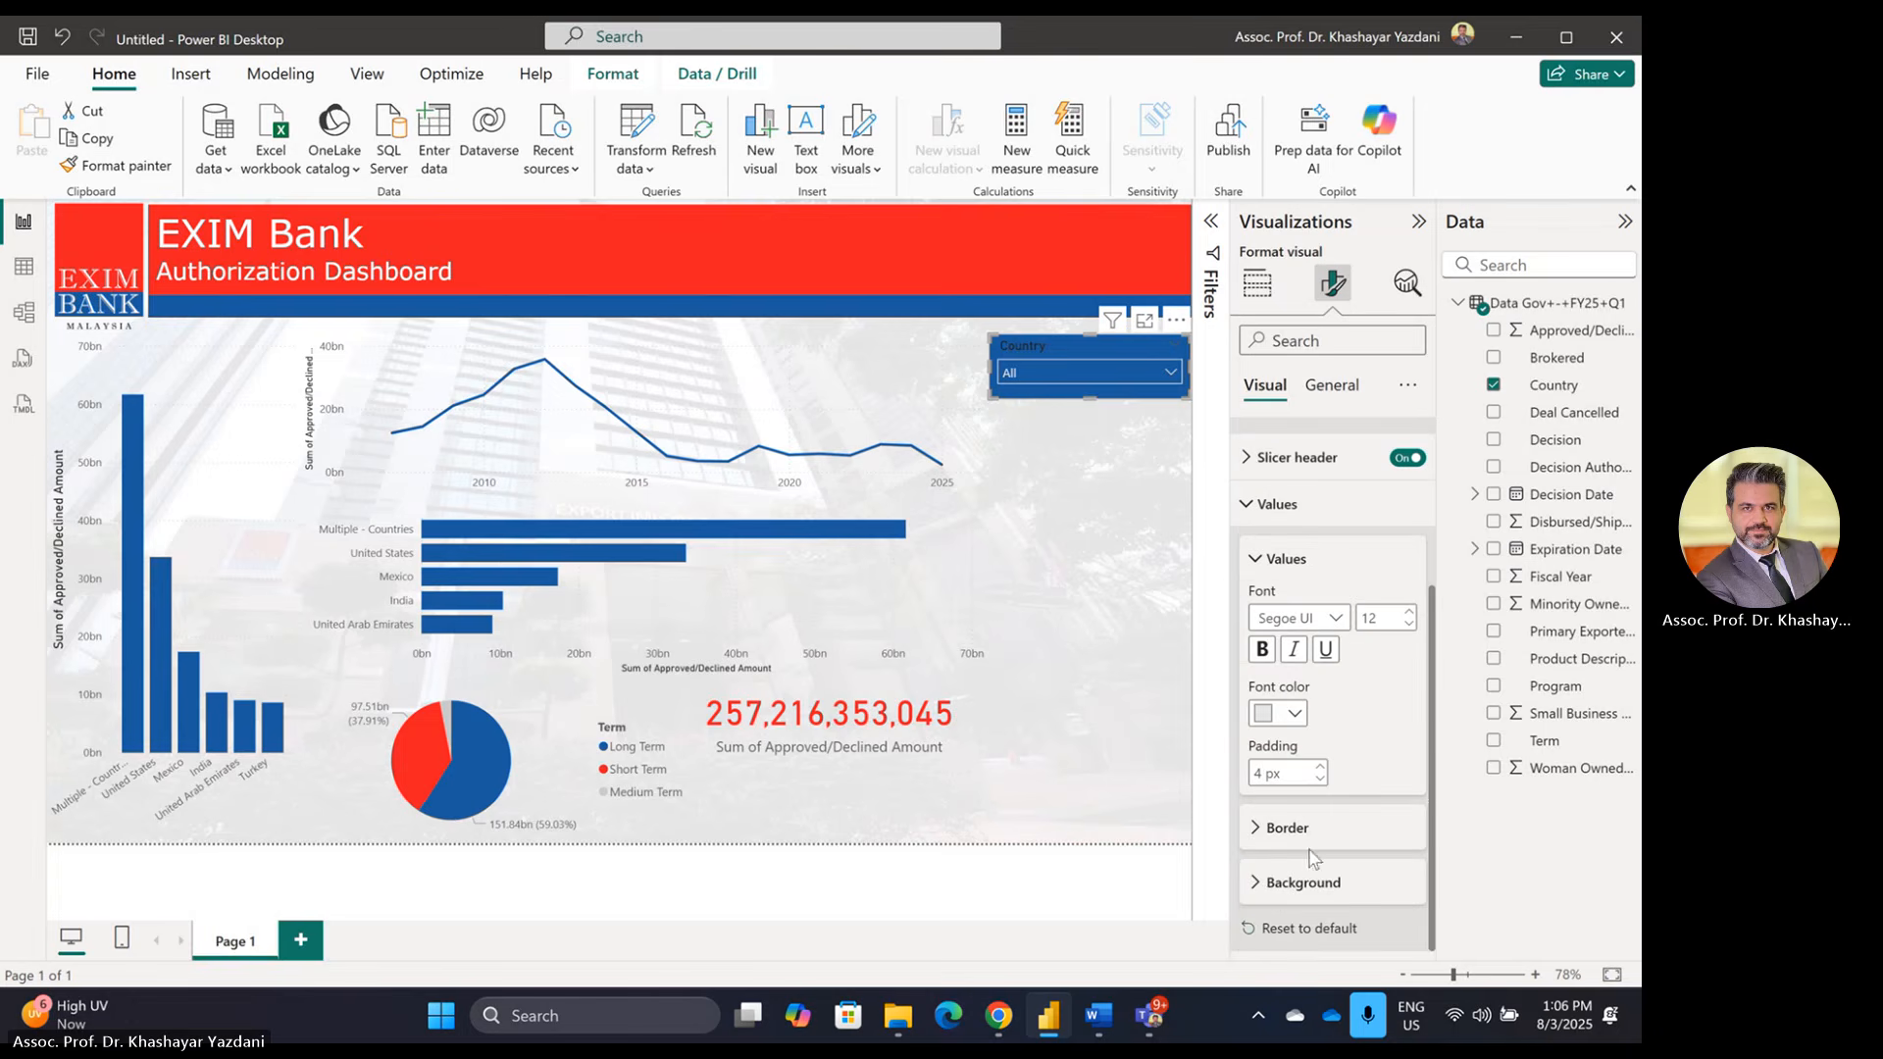
scroll(1336, 842, "up", 5)
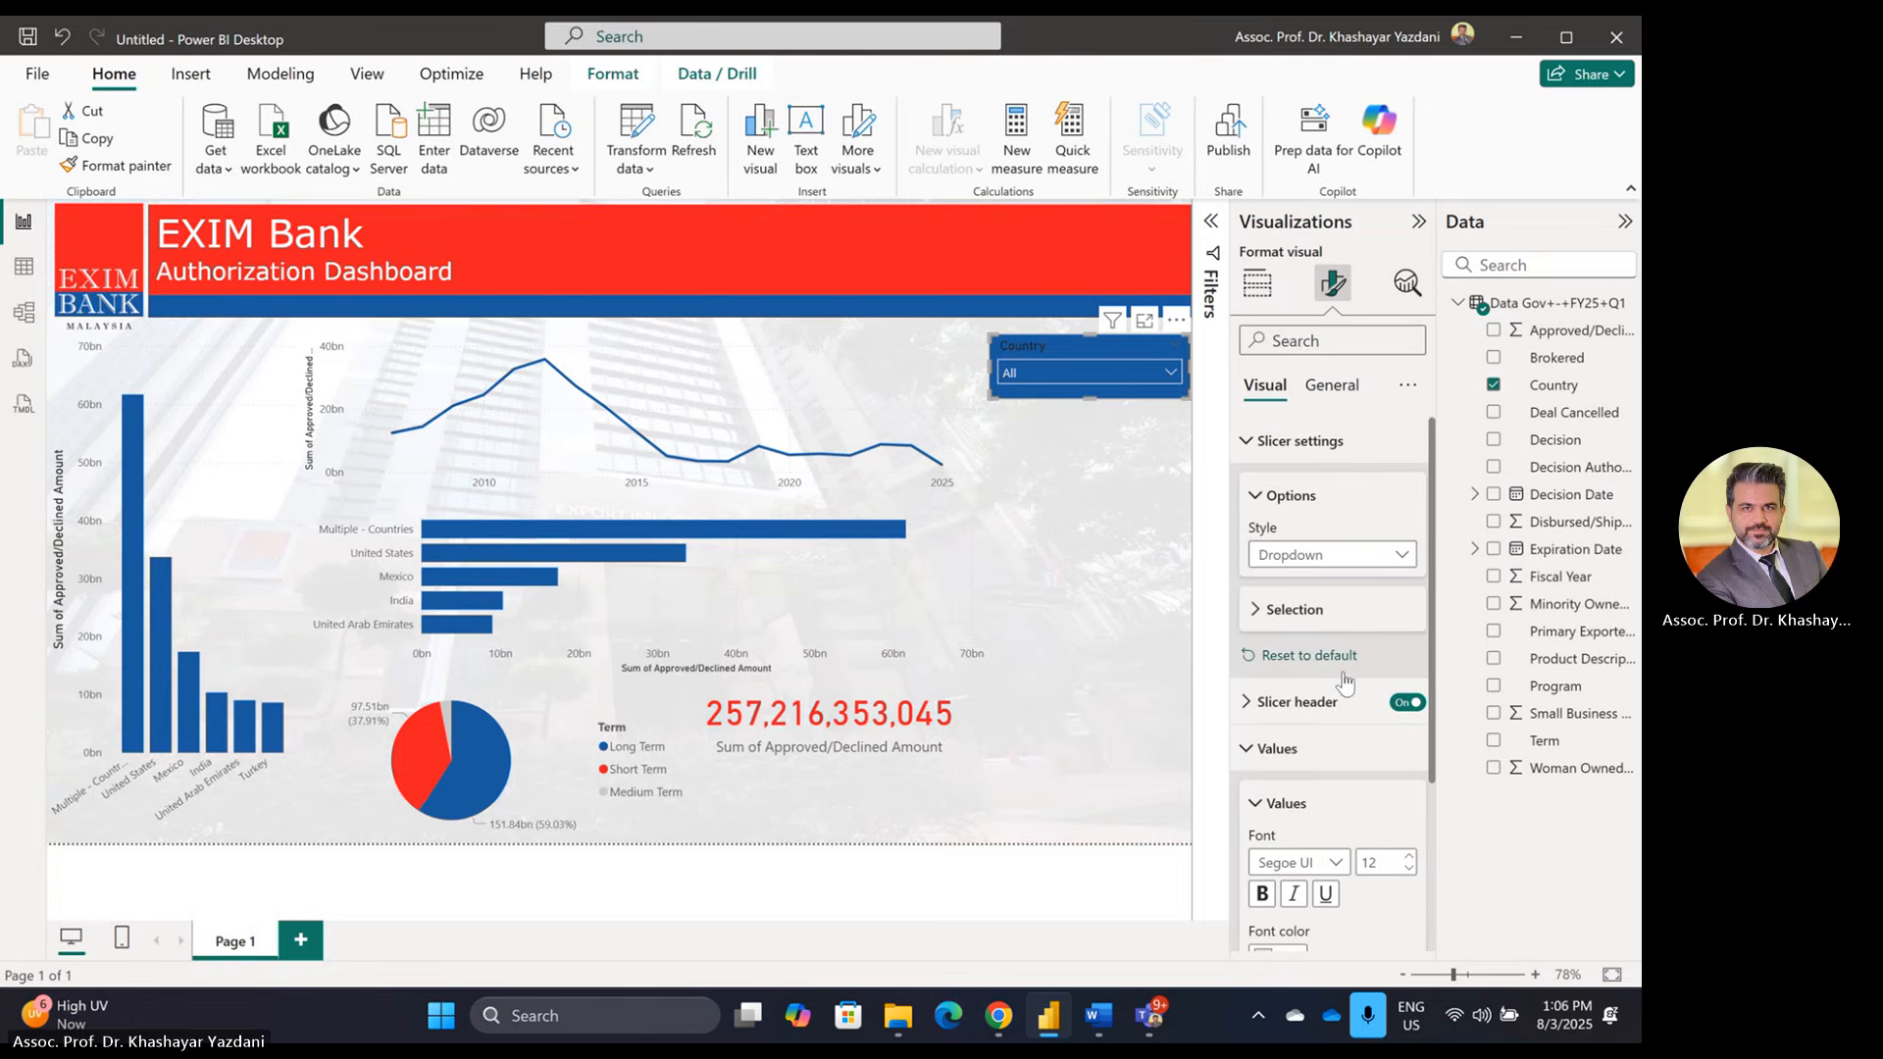
left_click(1273, 748)
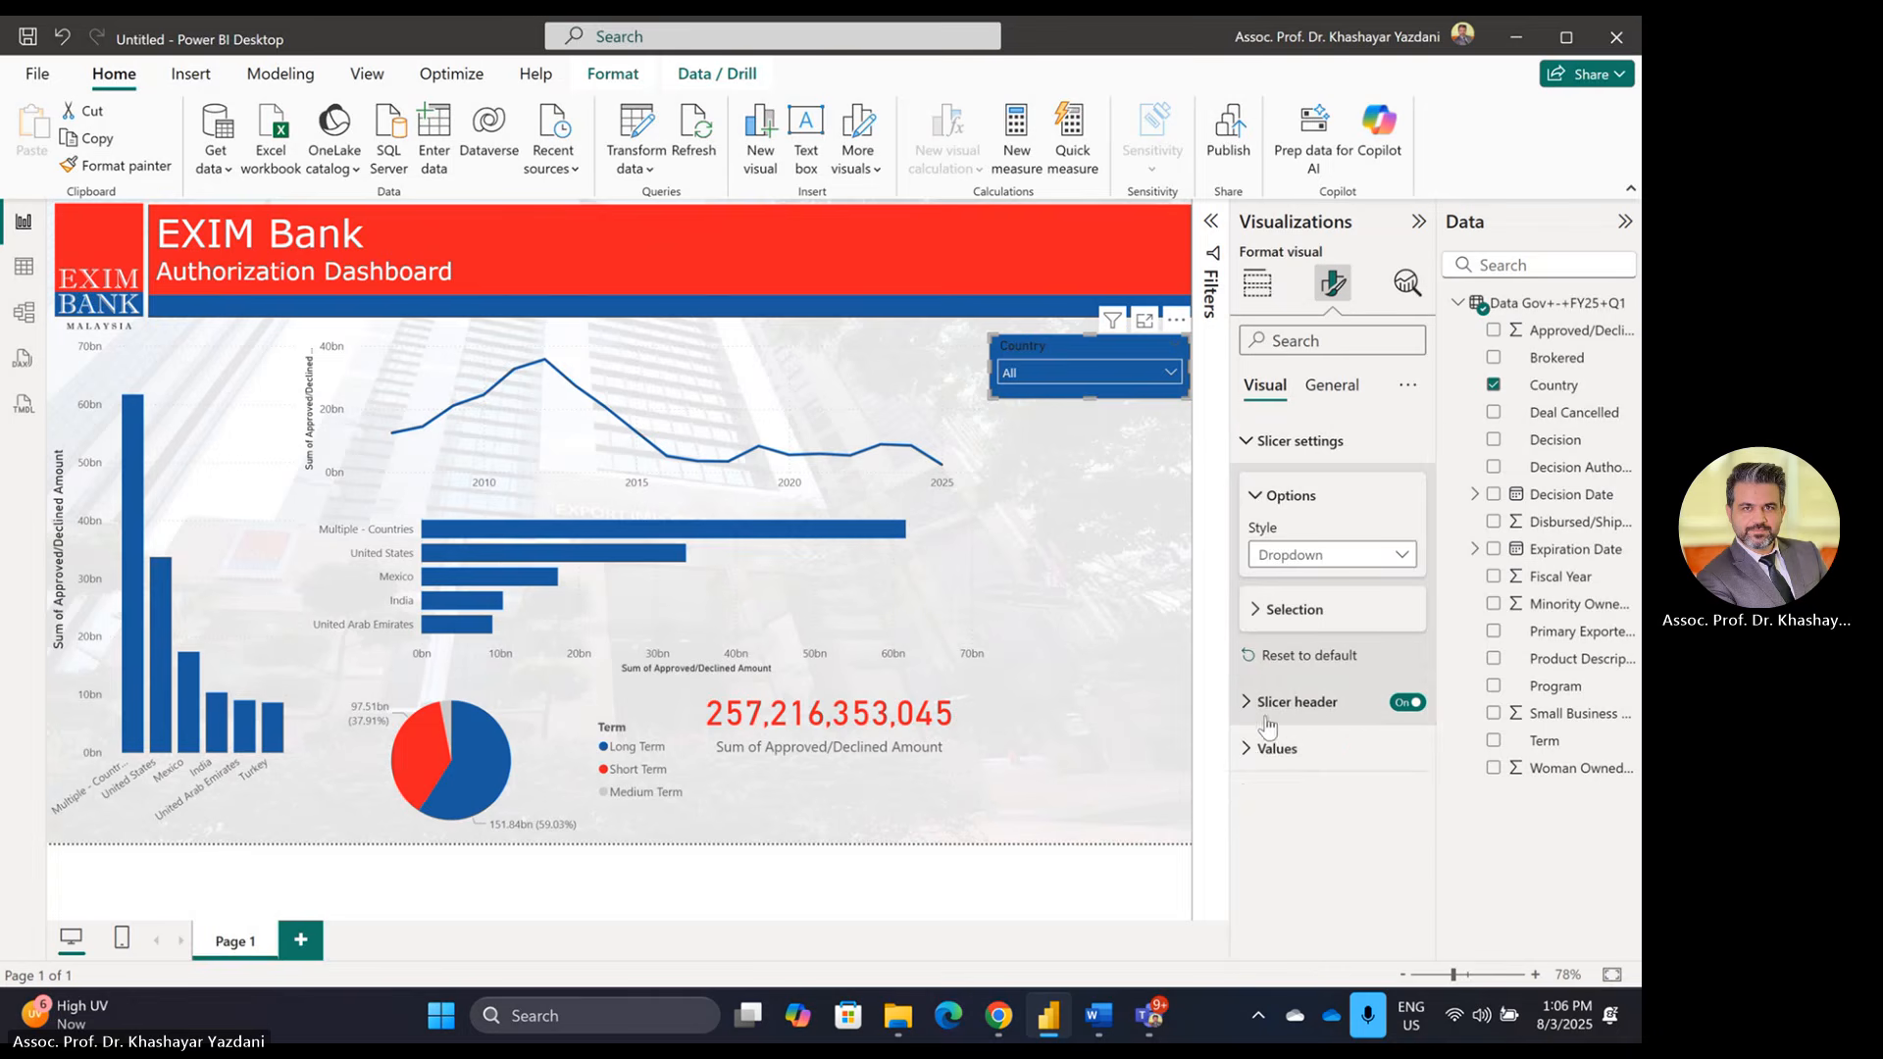
Step: Set the Country slicer header title's font colour to white
left_click(1250, 702)
scroll(1400, 702, "down", 5)
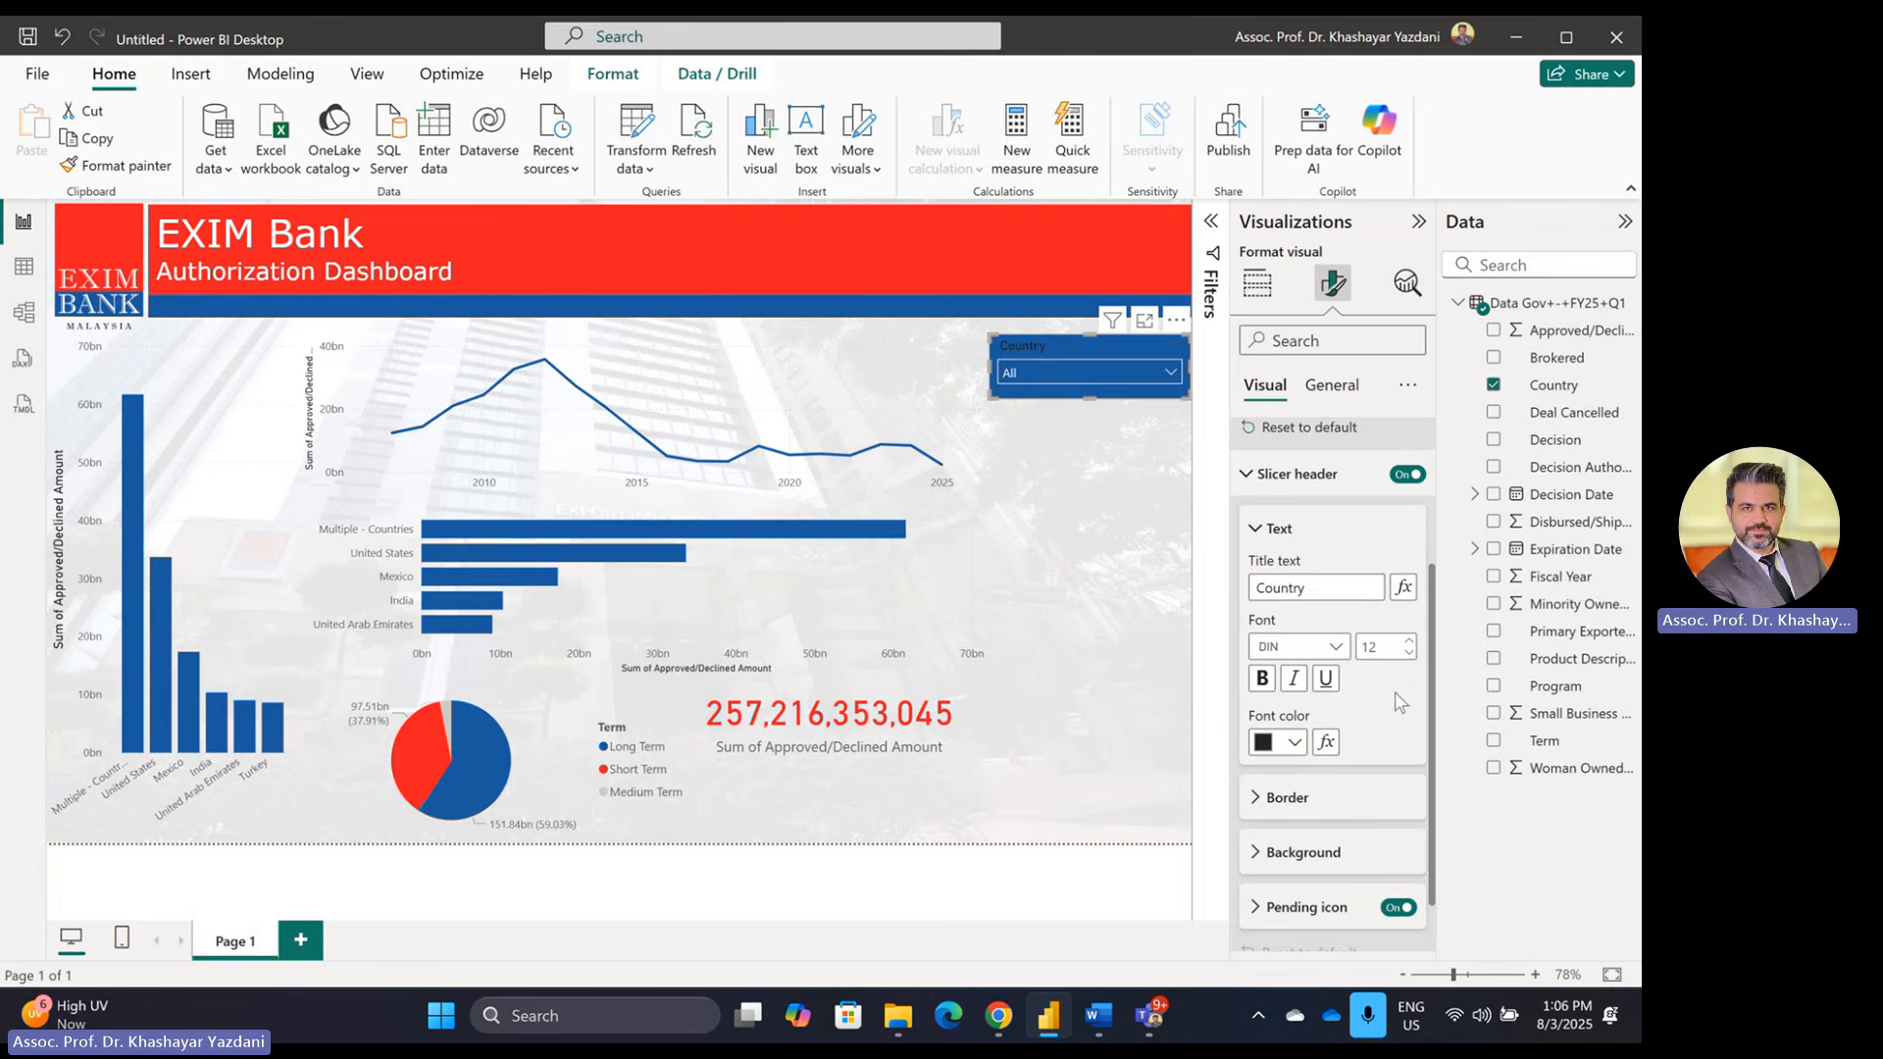
left_click(1295, 744)
left_click(1278, 434)
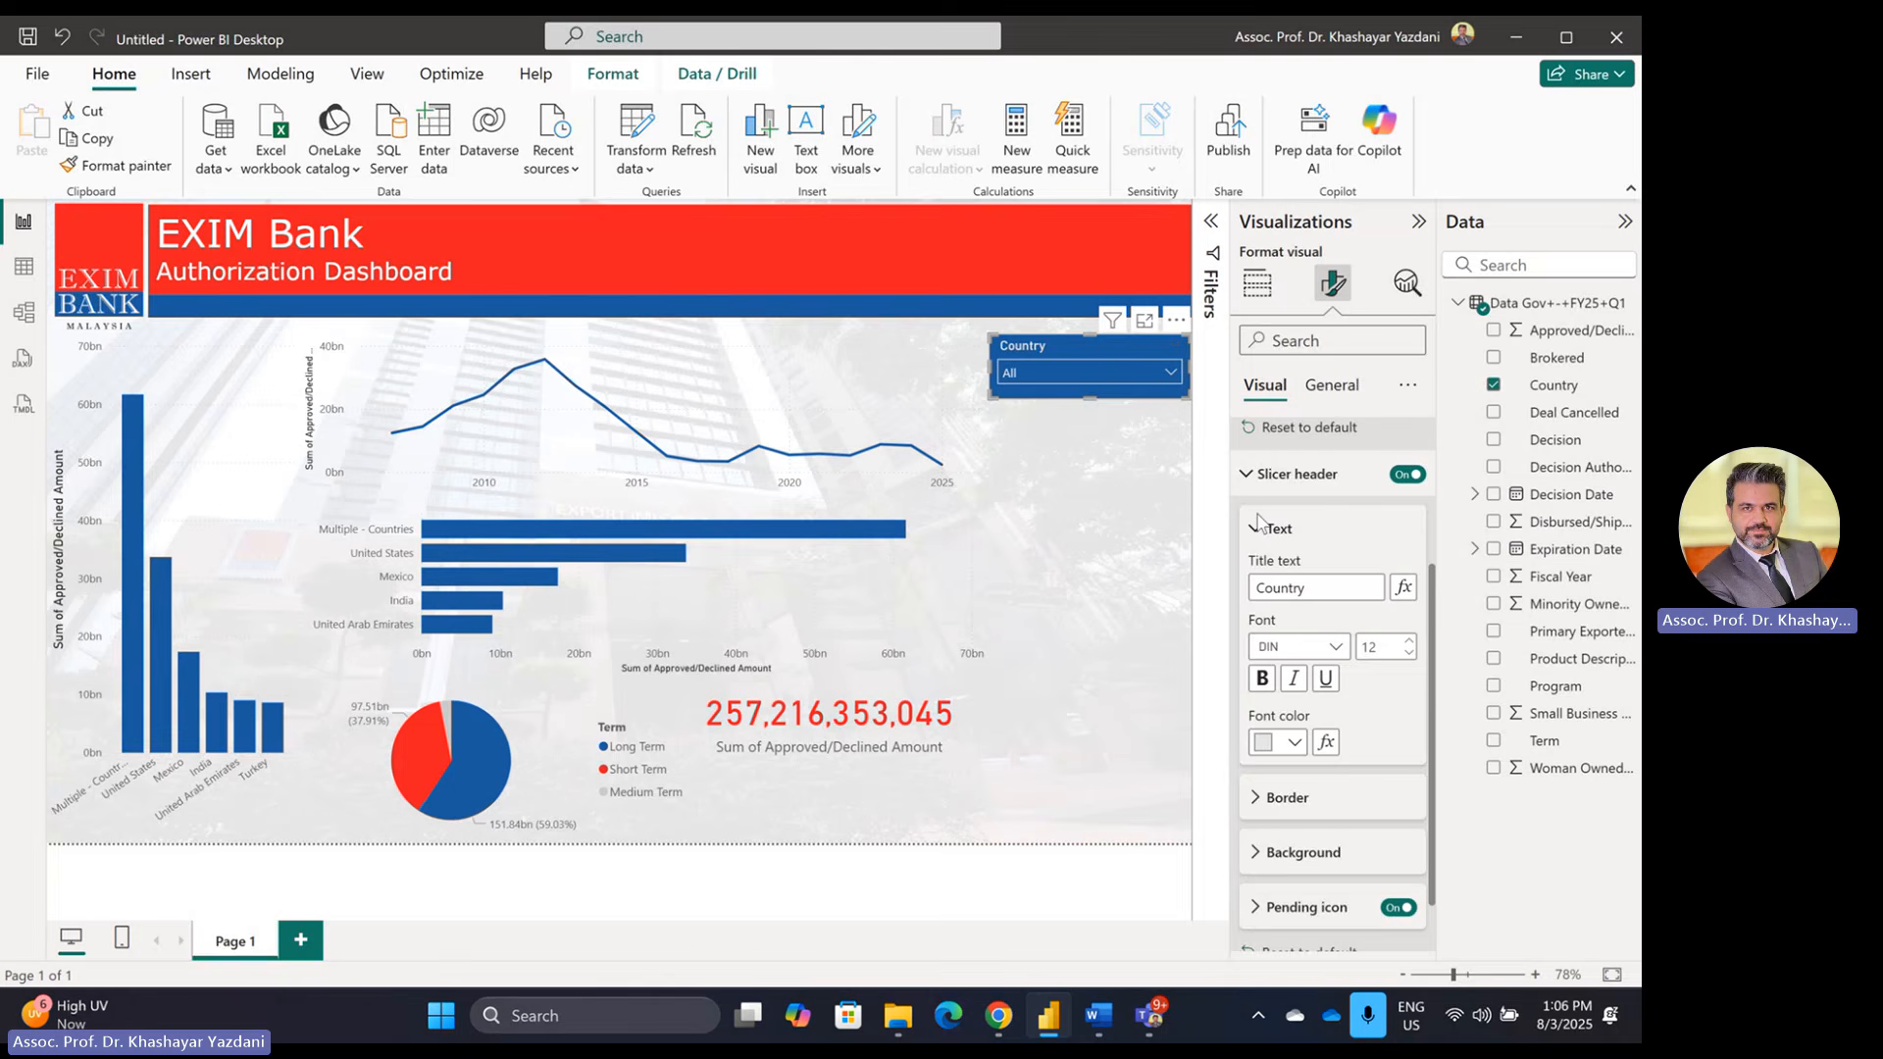
left_click(1069, 444)
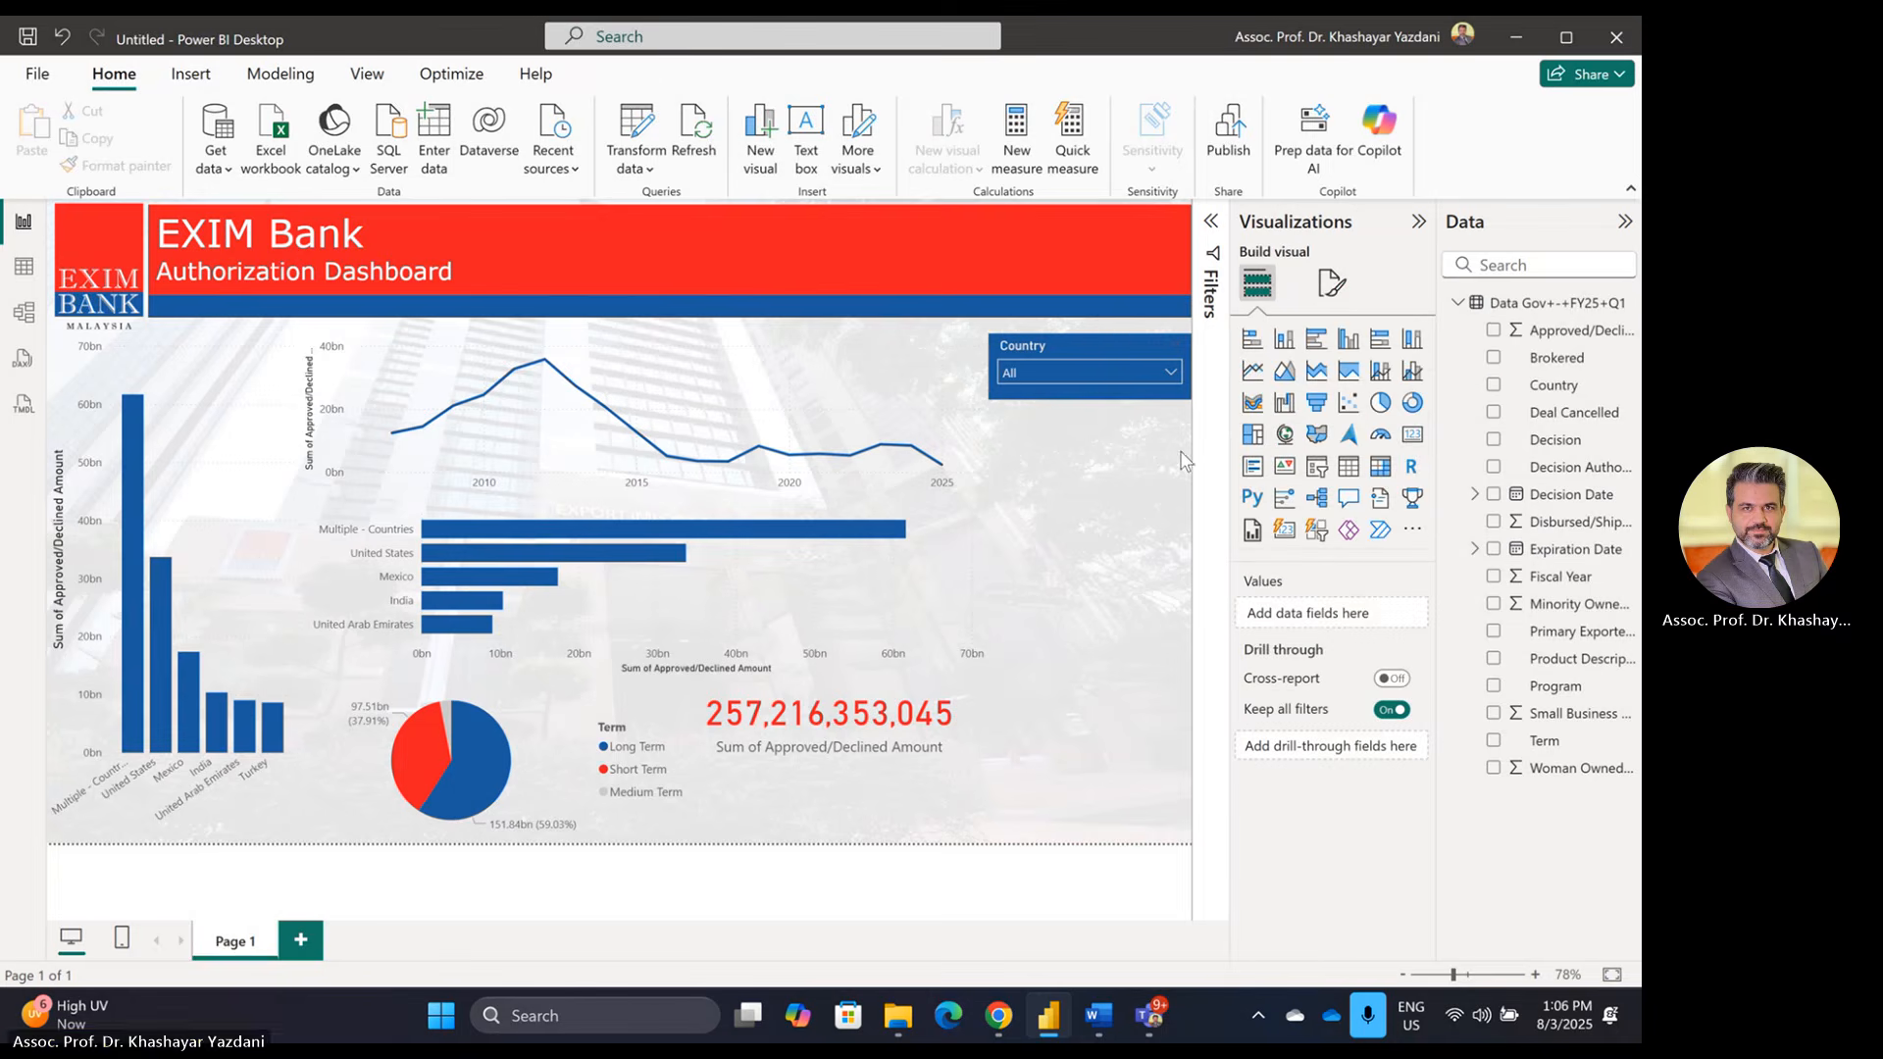
Step: Check the Country list, then try a red header title before restoring it to white
left_click(1171, 373)
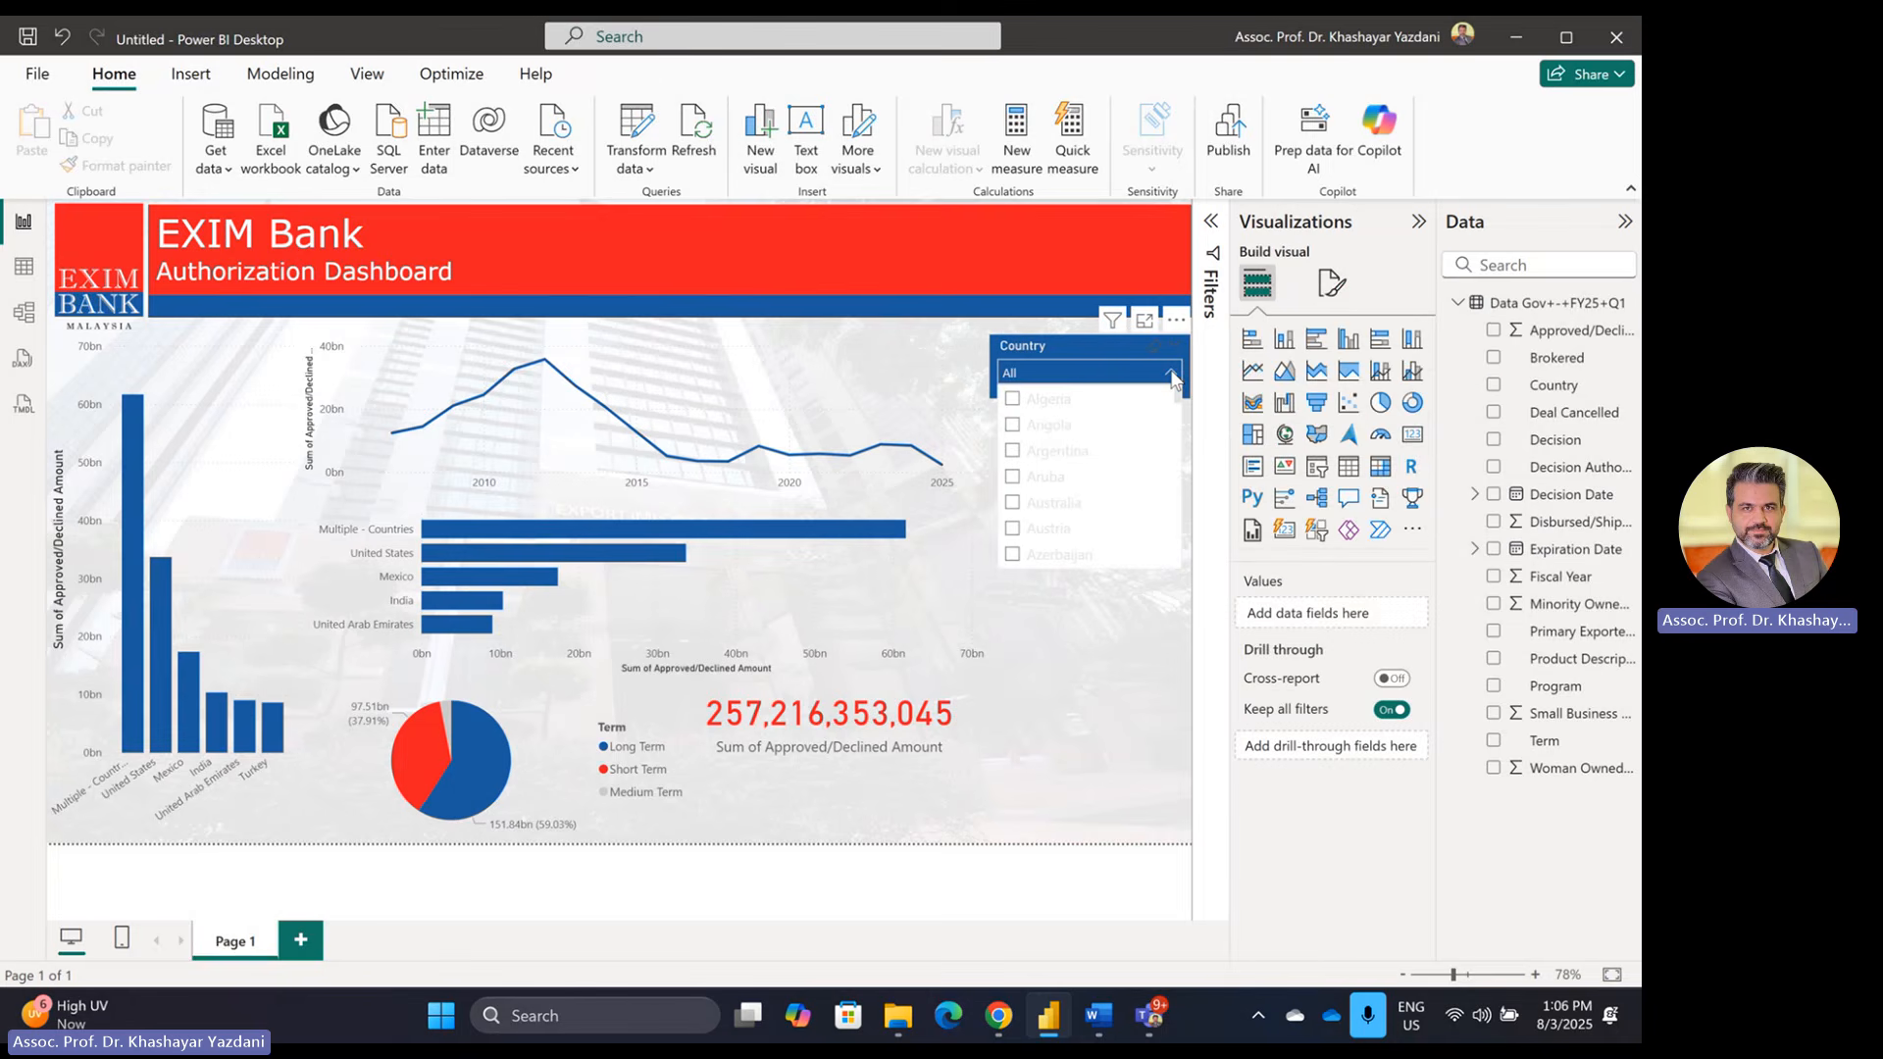
left_click(1140, 665)
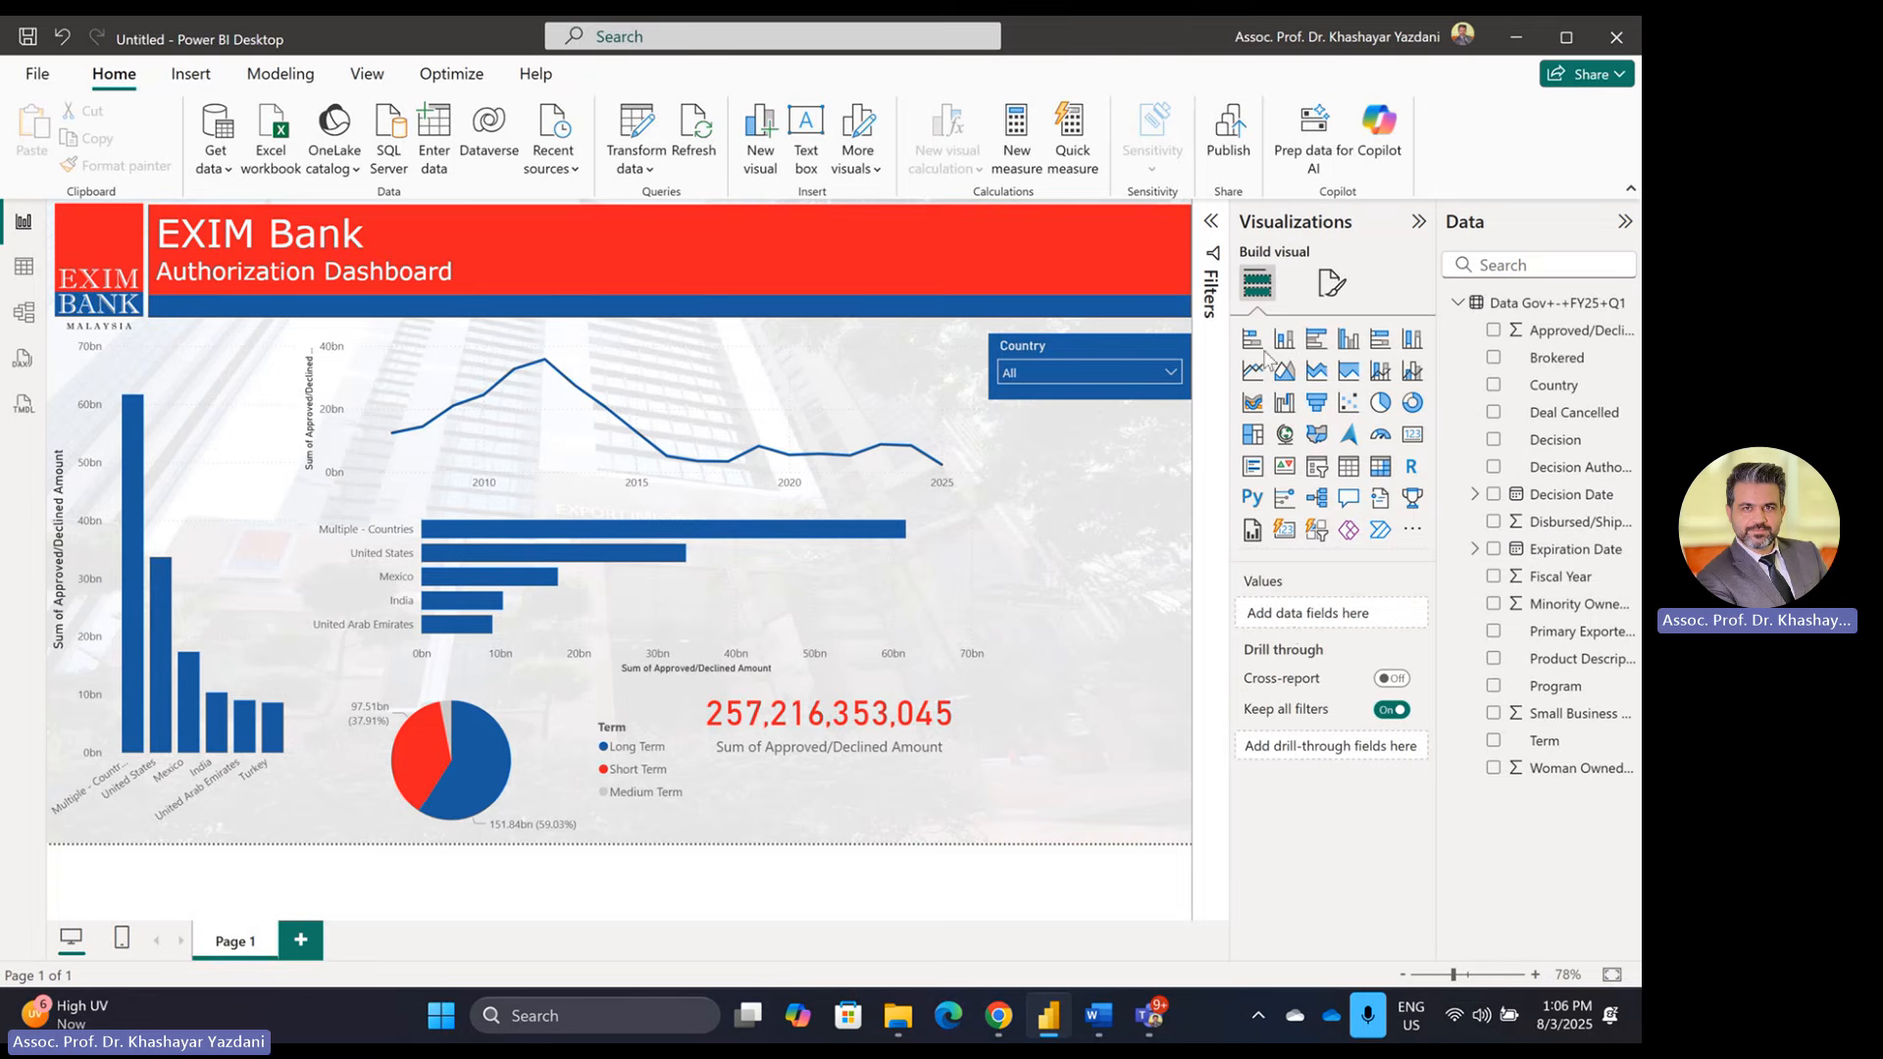
left_click(1138, 353)
left_click(1332, 283)
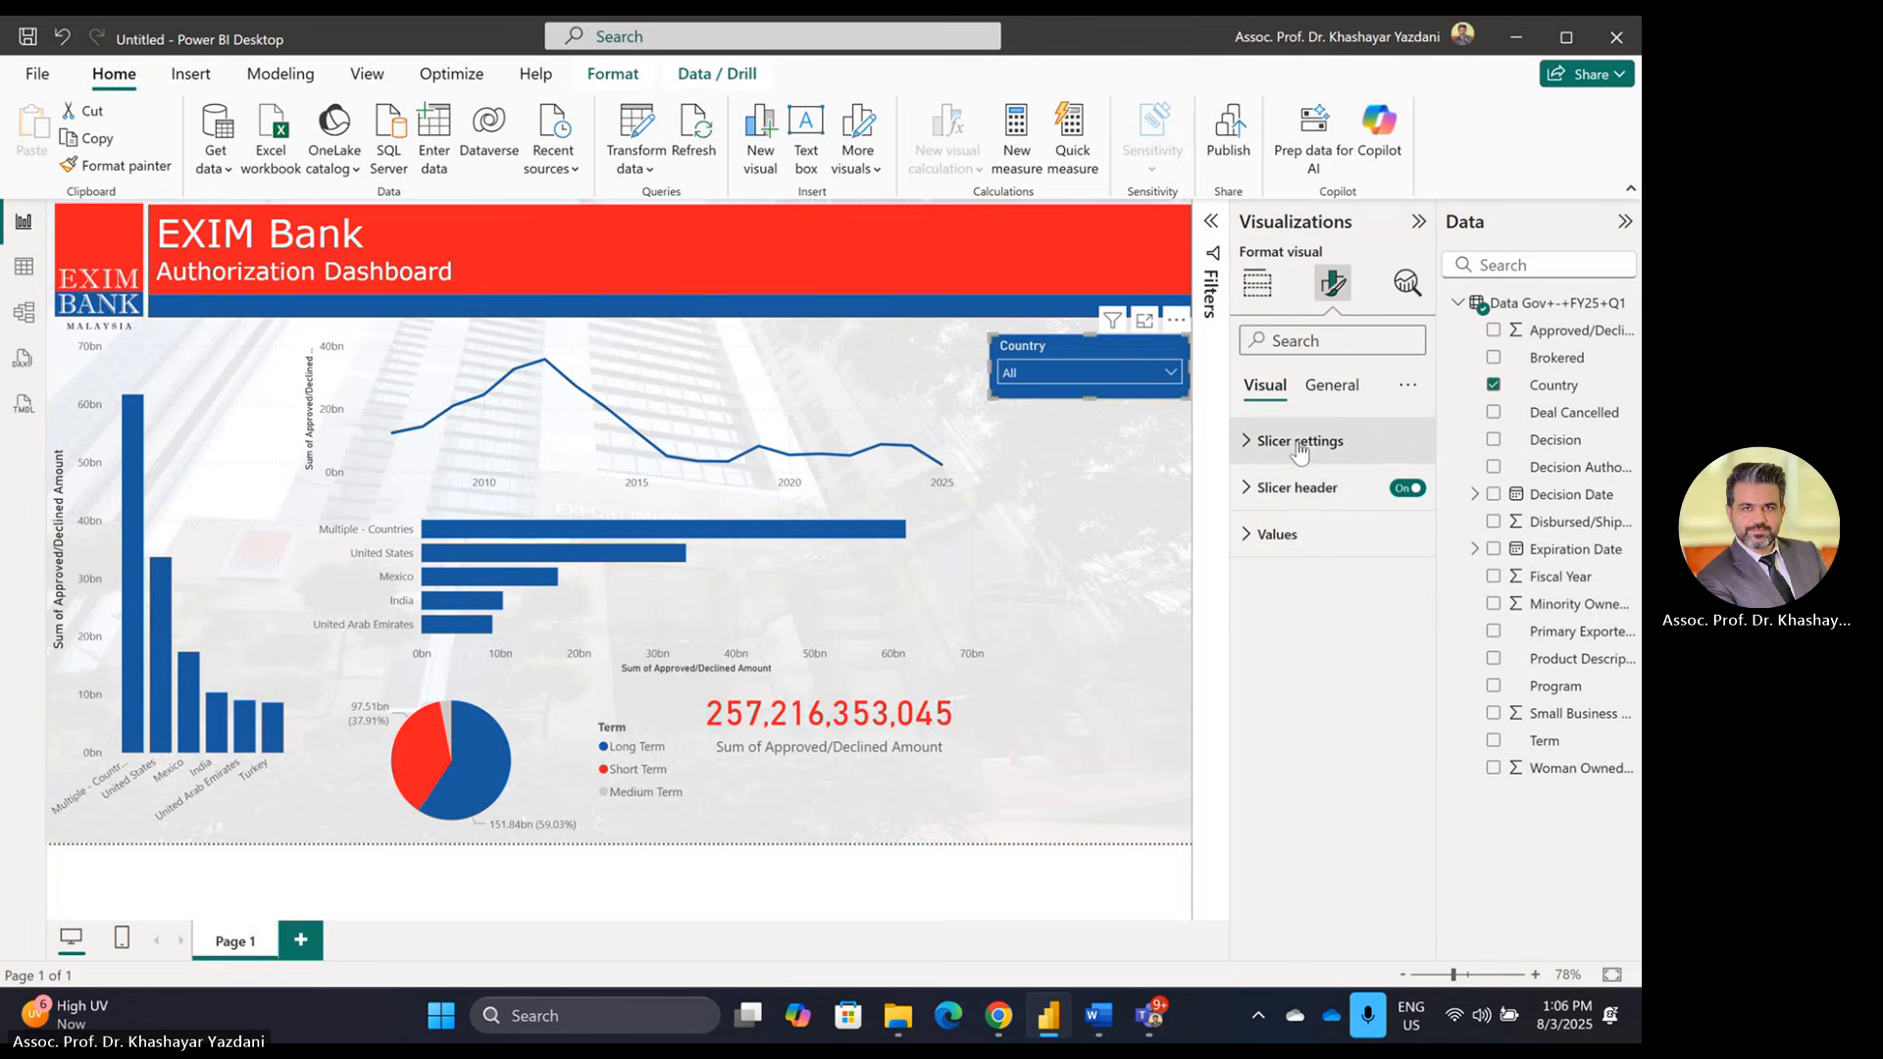
left_click(1296, 488)
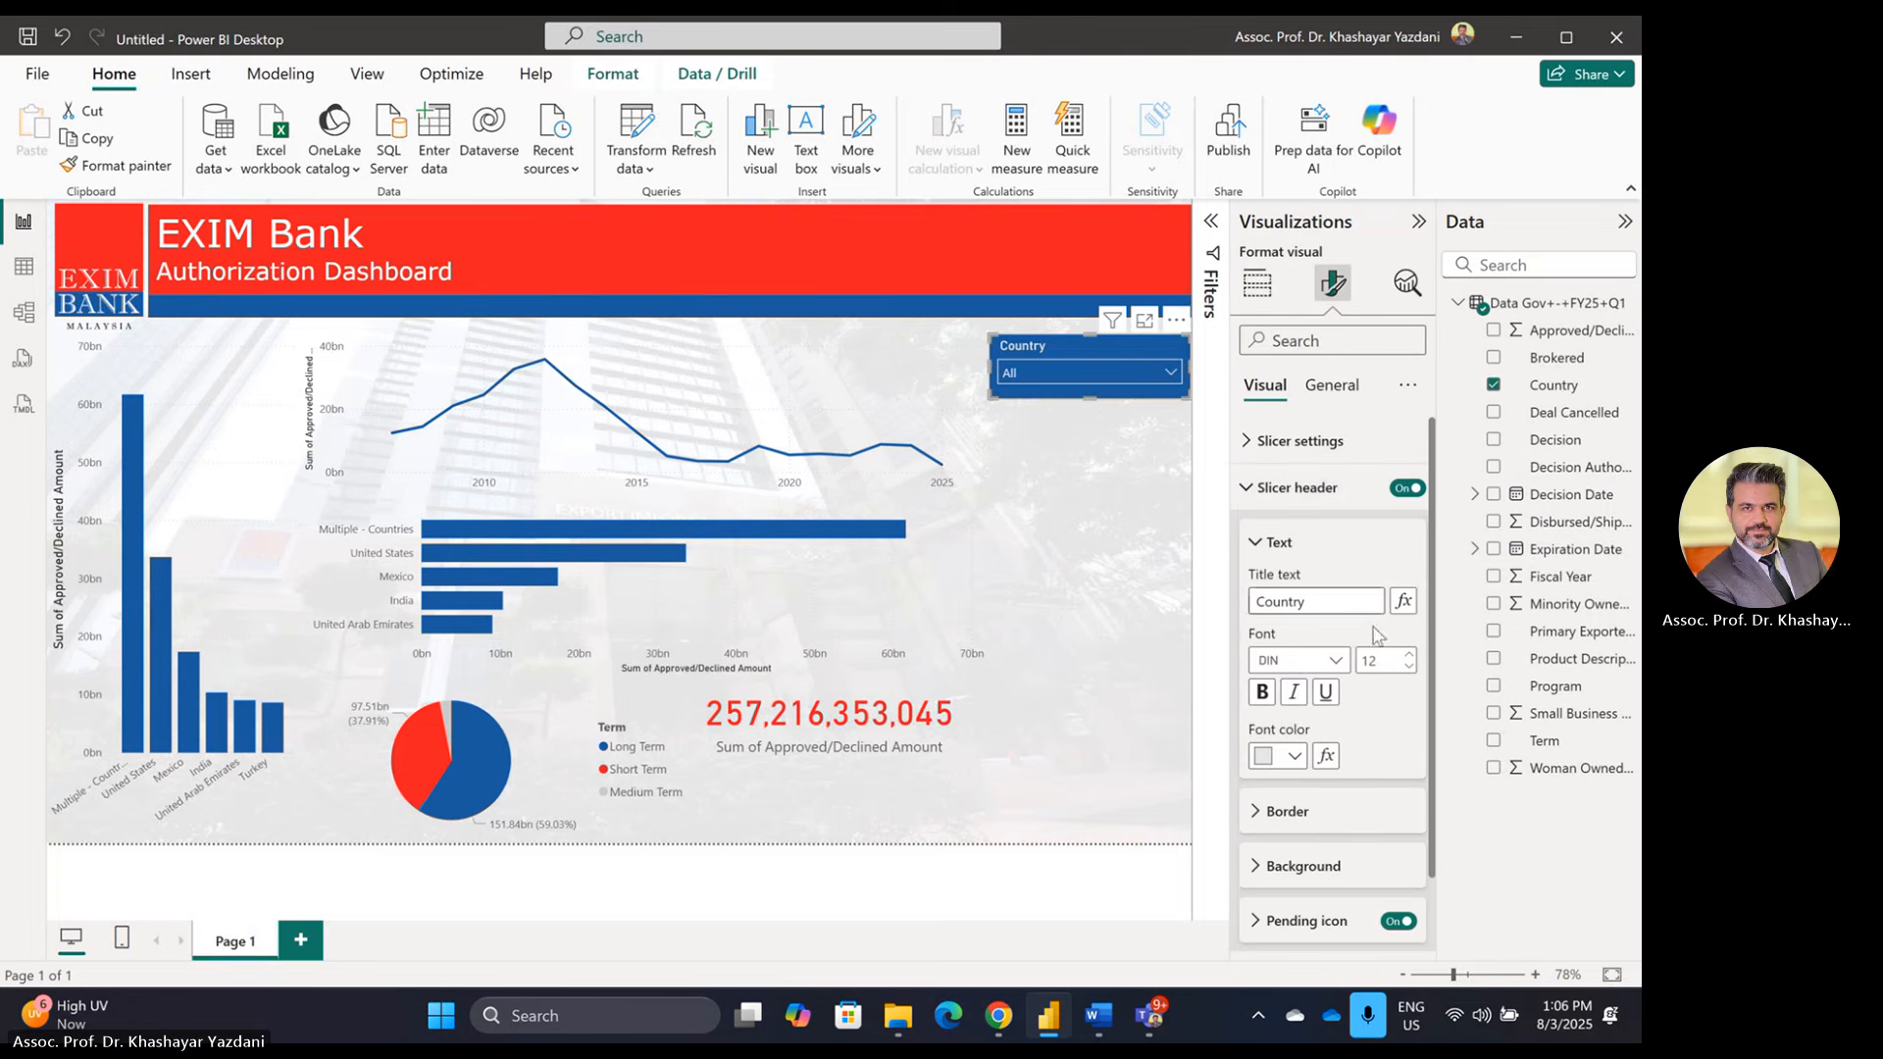
left_click(1293, 765)
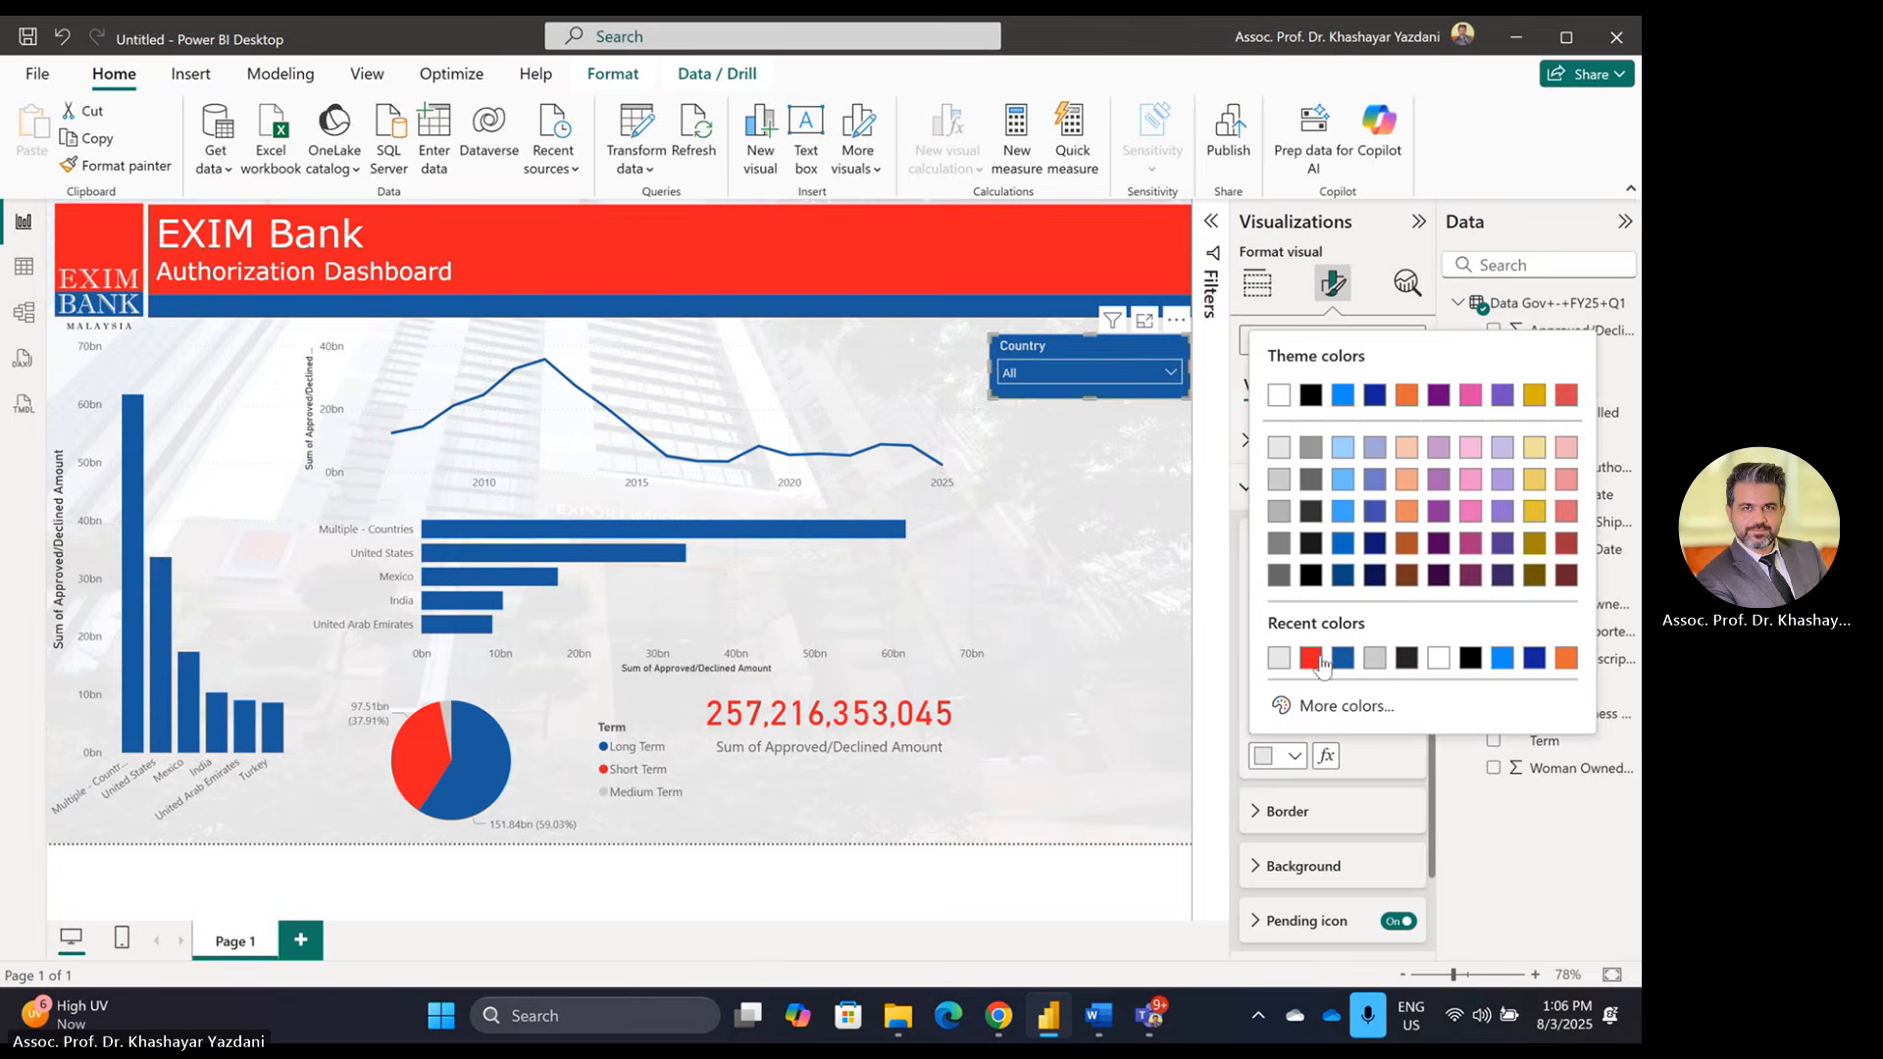
left_click(1310, 658)
left_click(1286, 757)
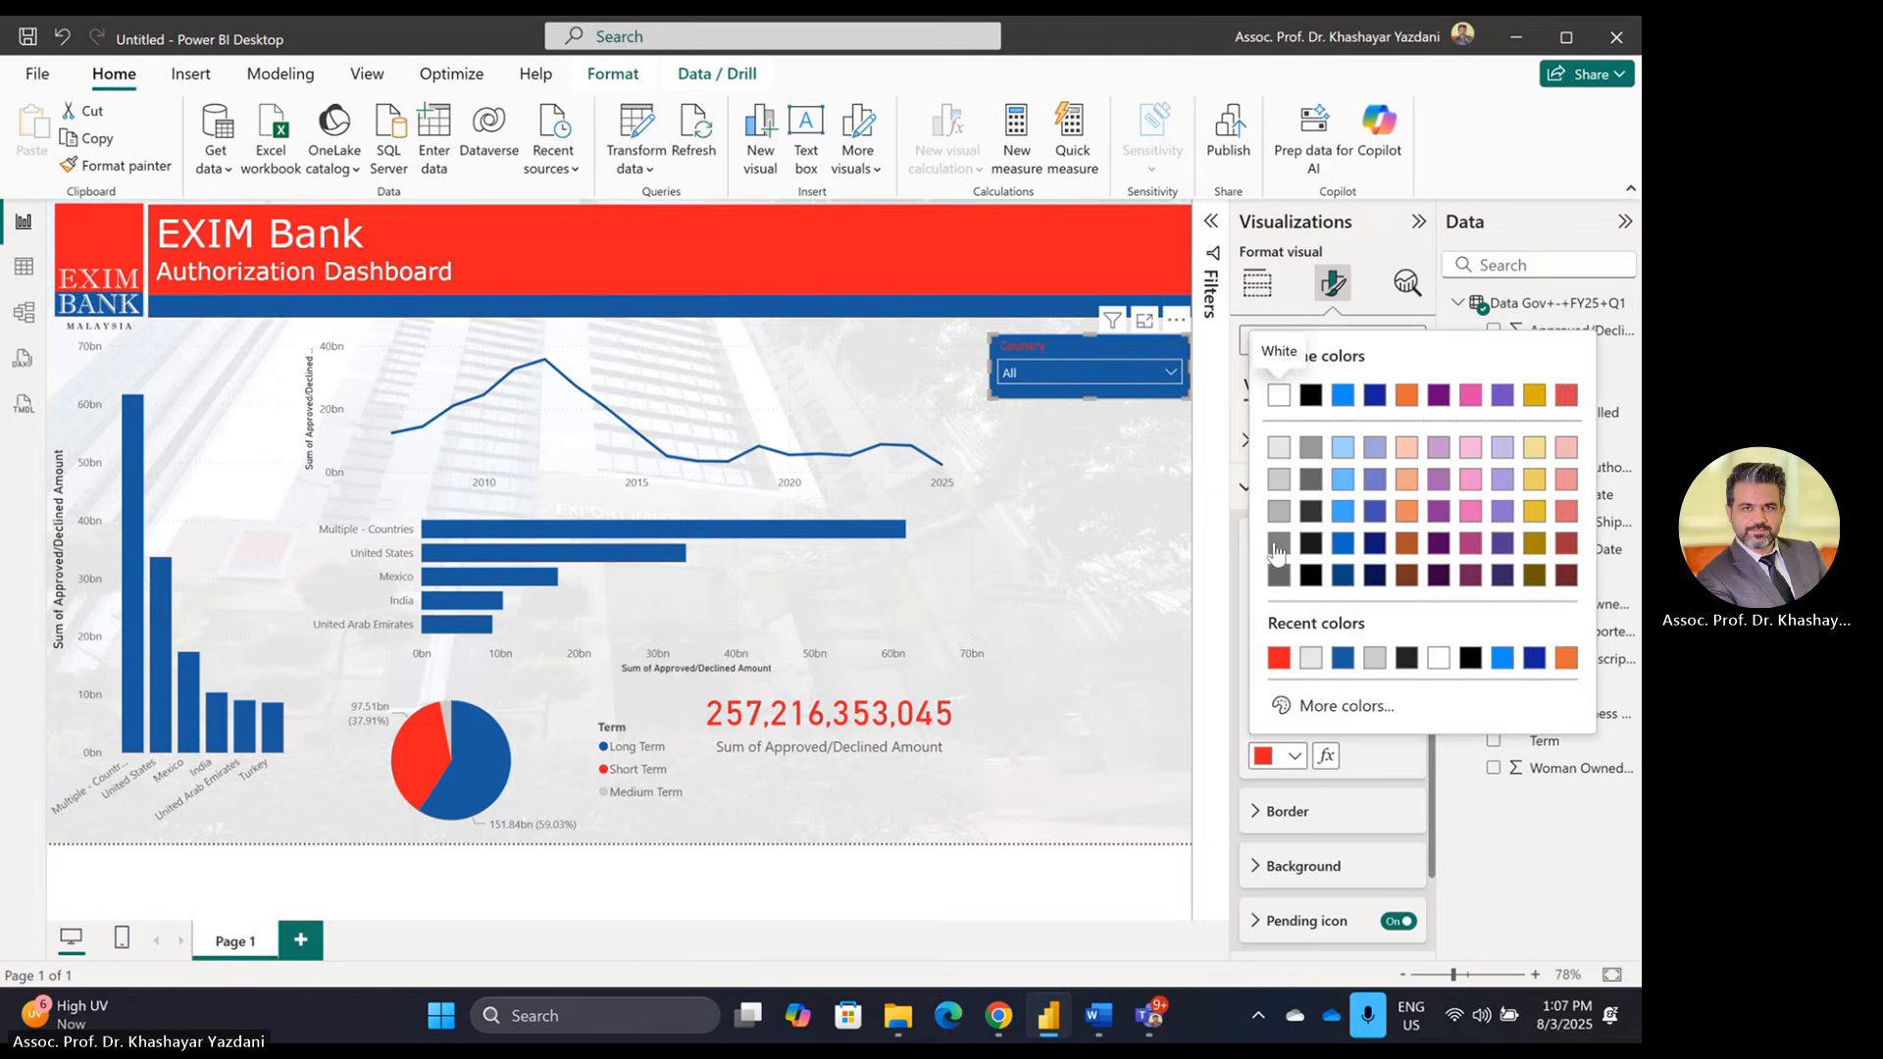
left_click(1277, 449)
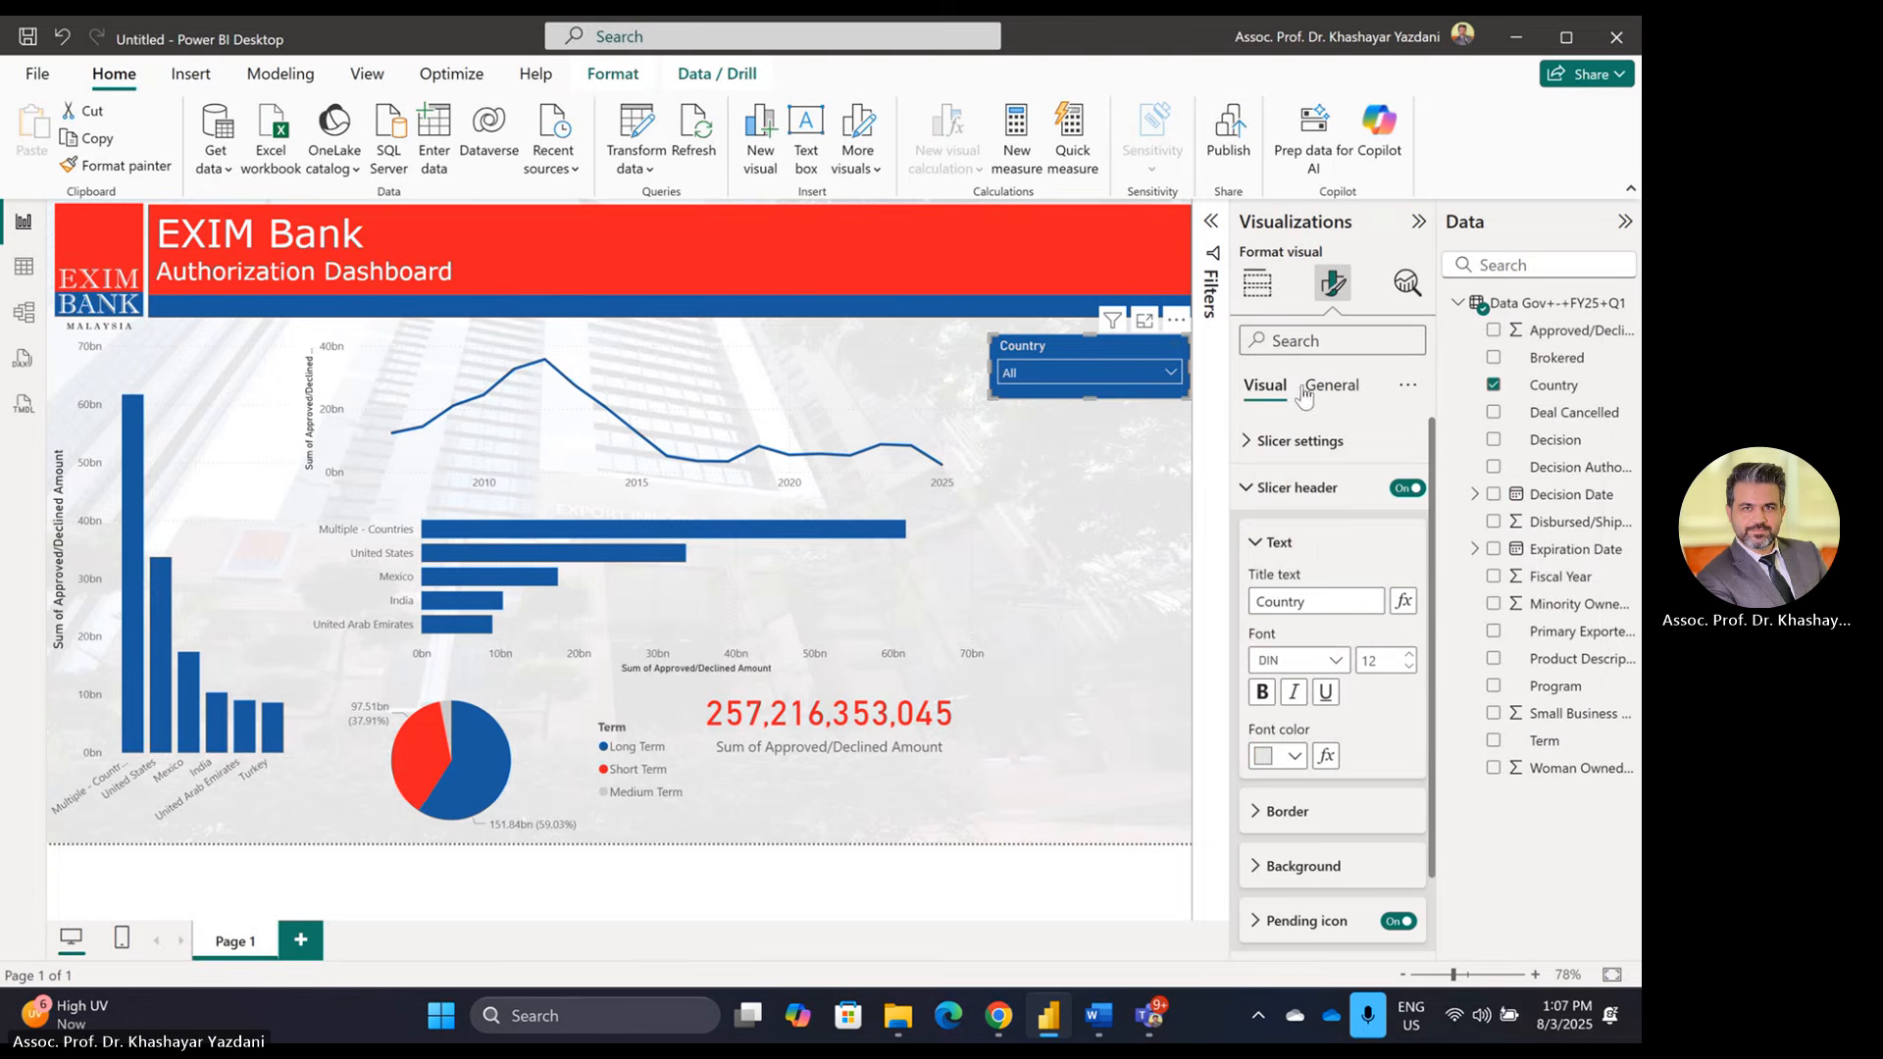
left_click(1248, 488)
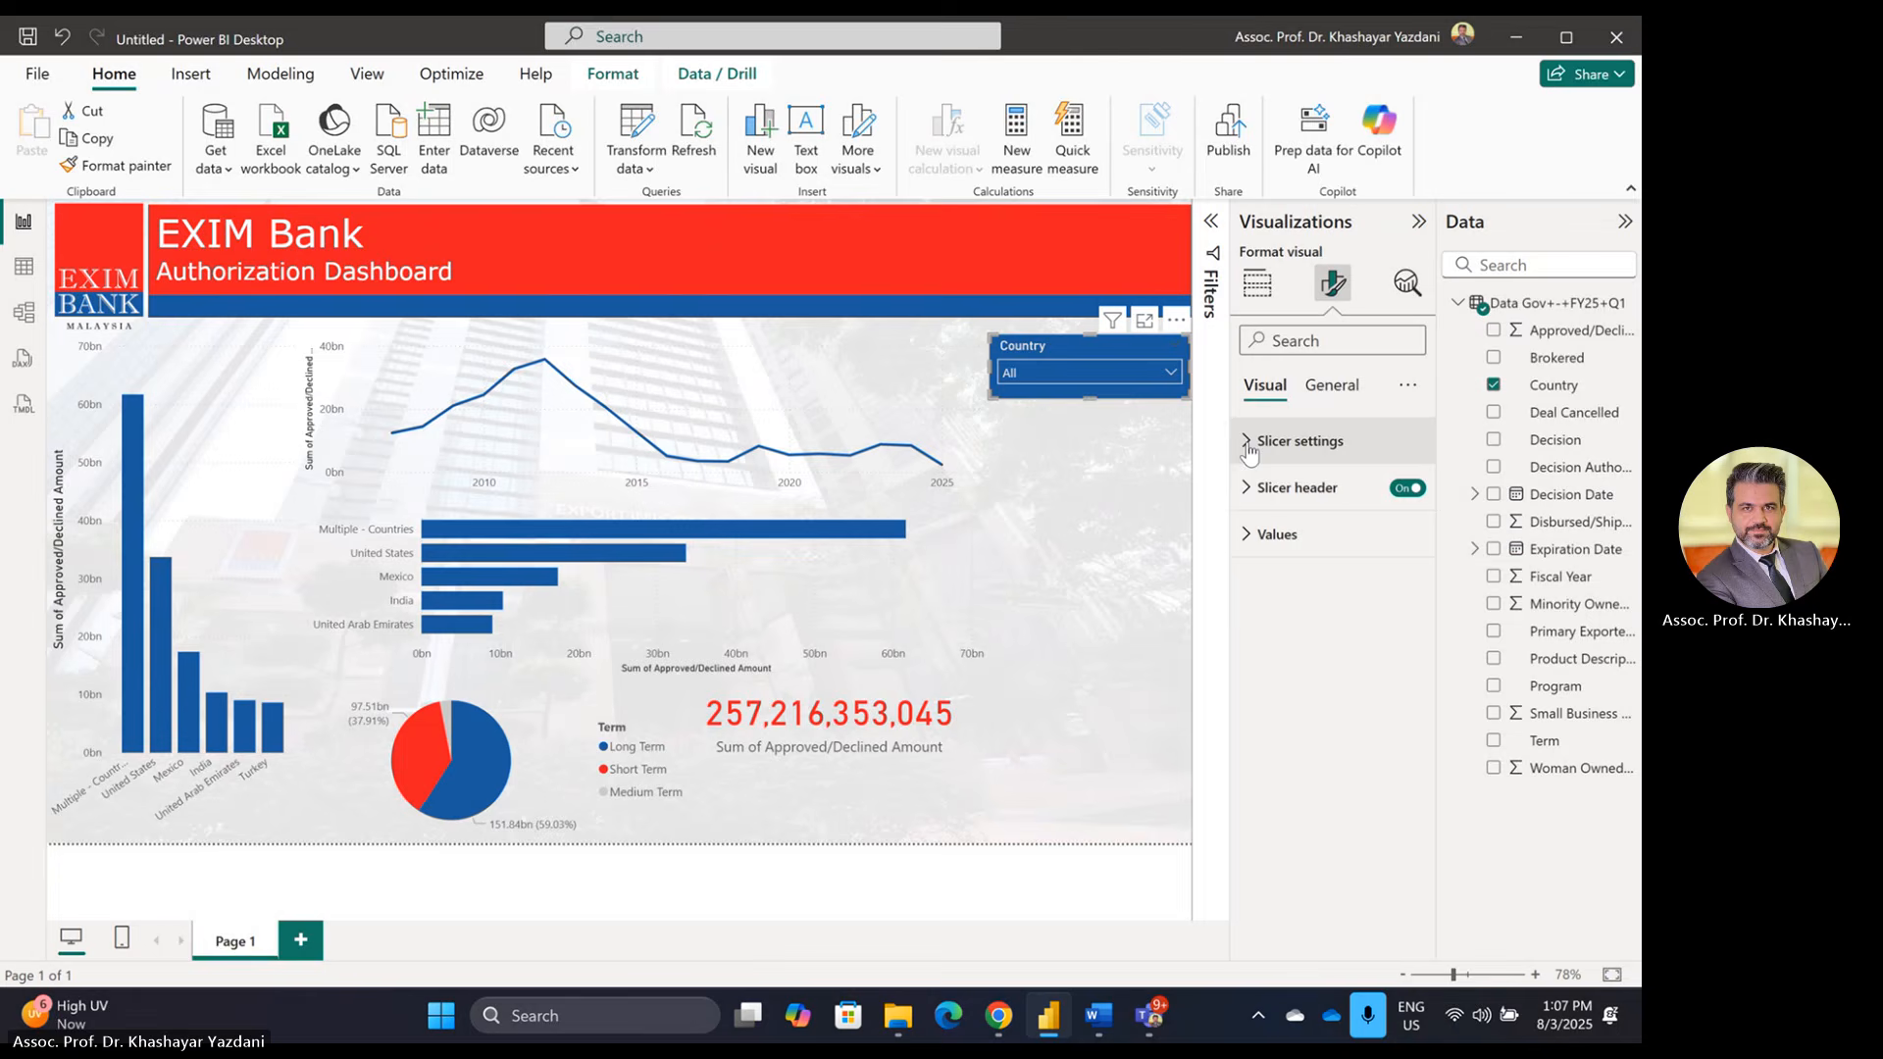
Step: Give the Country slicer's values a dark blue (#1A5B9E) background and verify the dropdown
left_click(1251, 539)
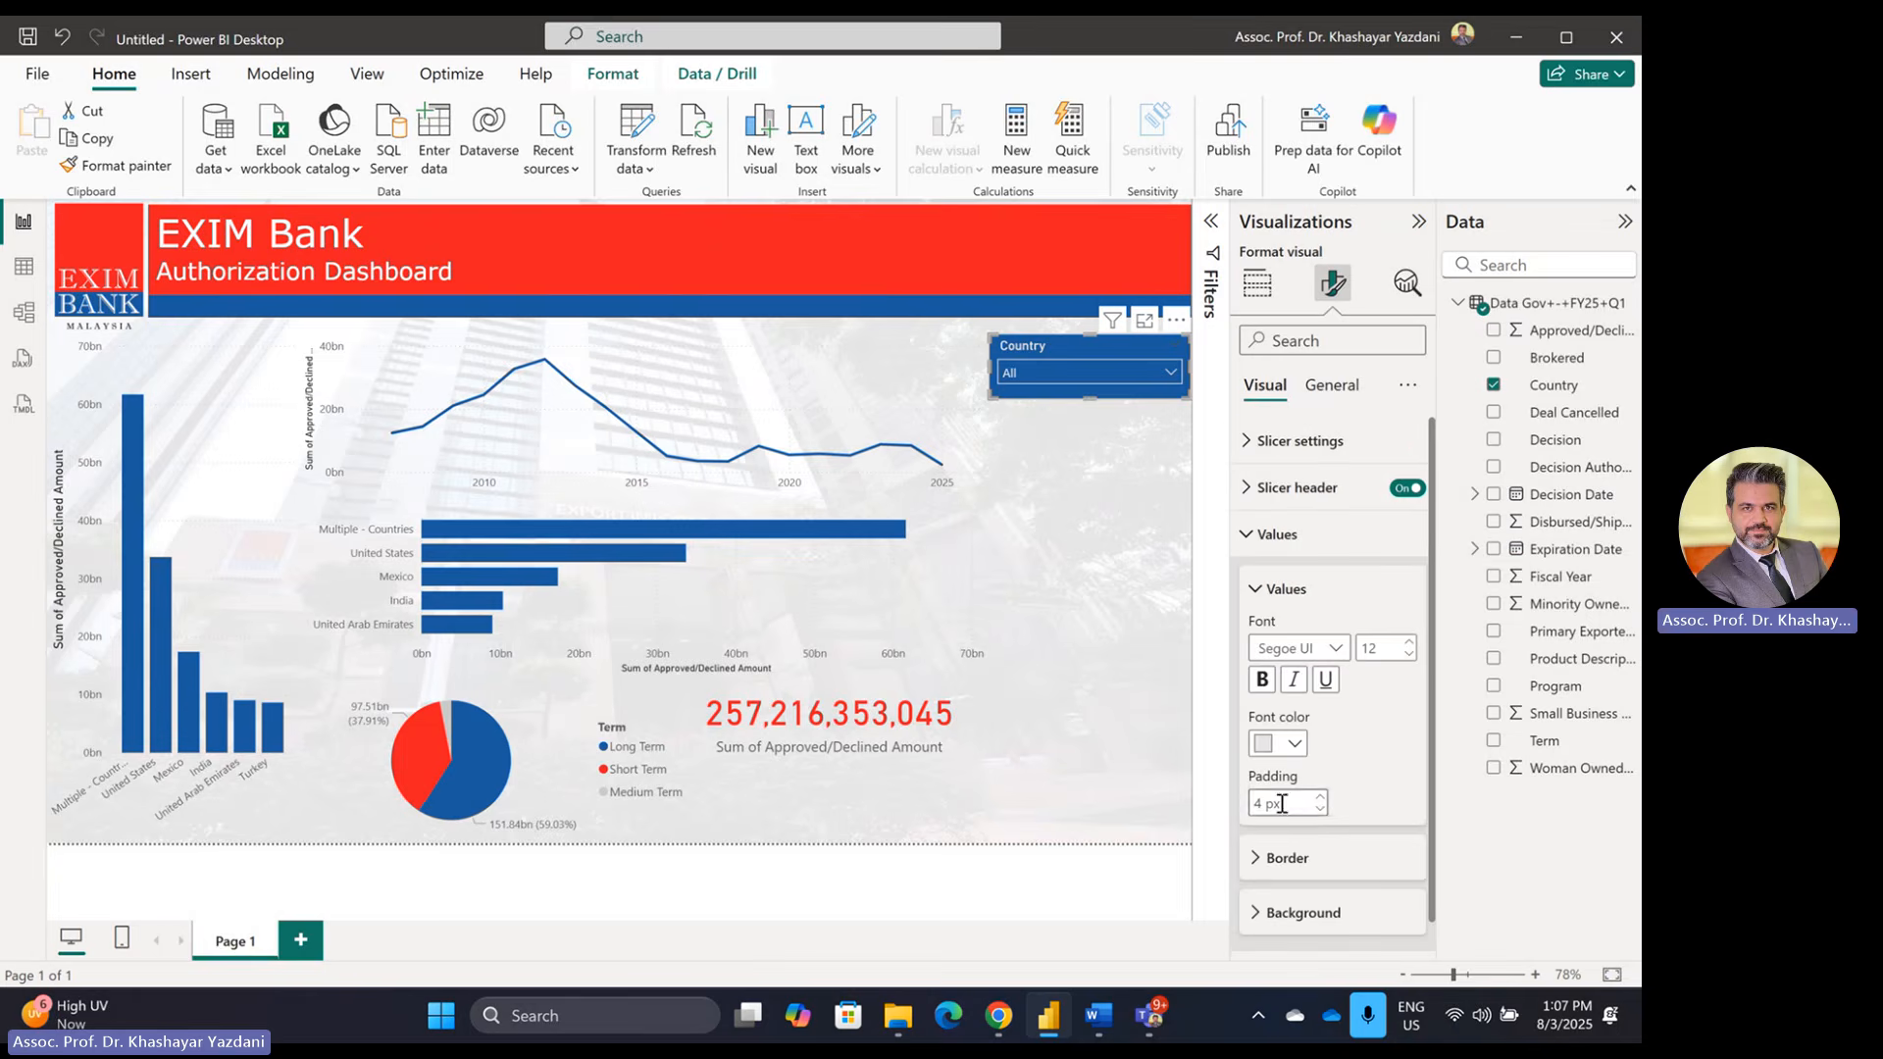
left_click(1295, 747)
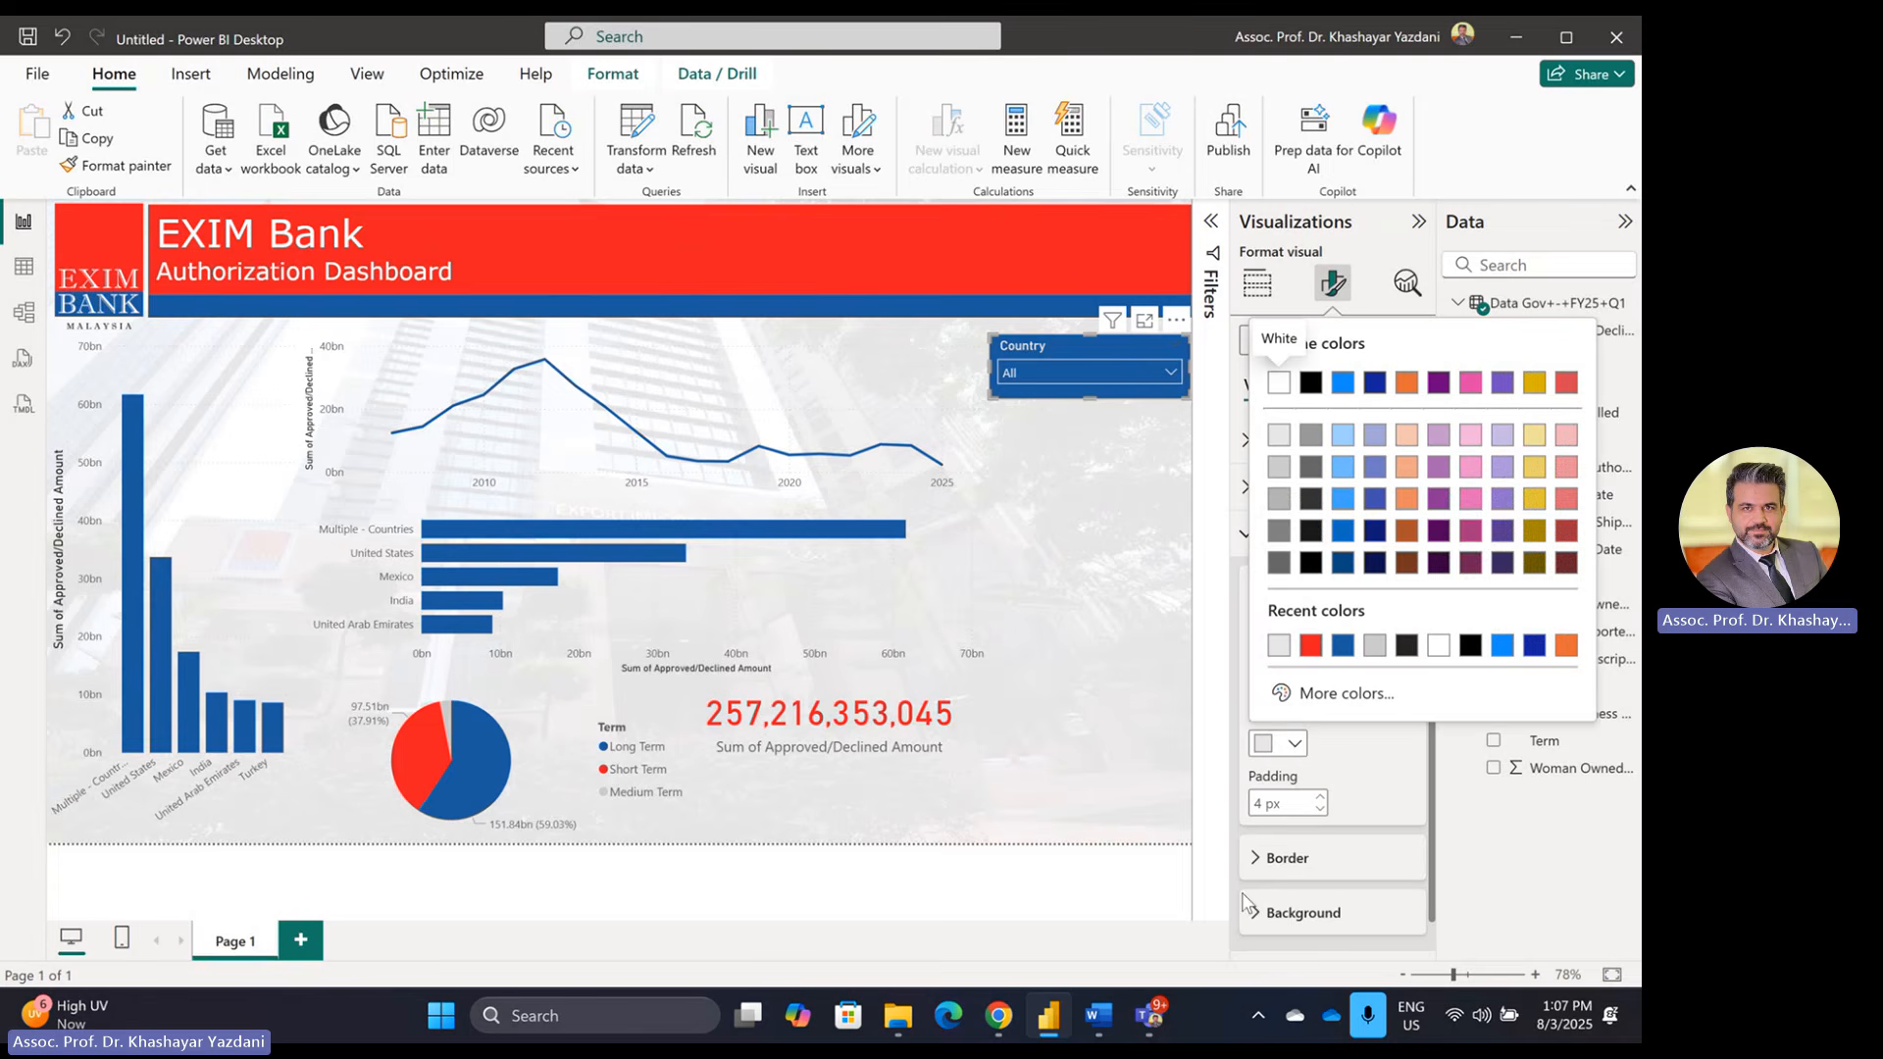
left_click(1262, 930)
left_click(1275, 911)
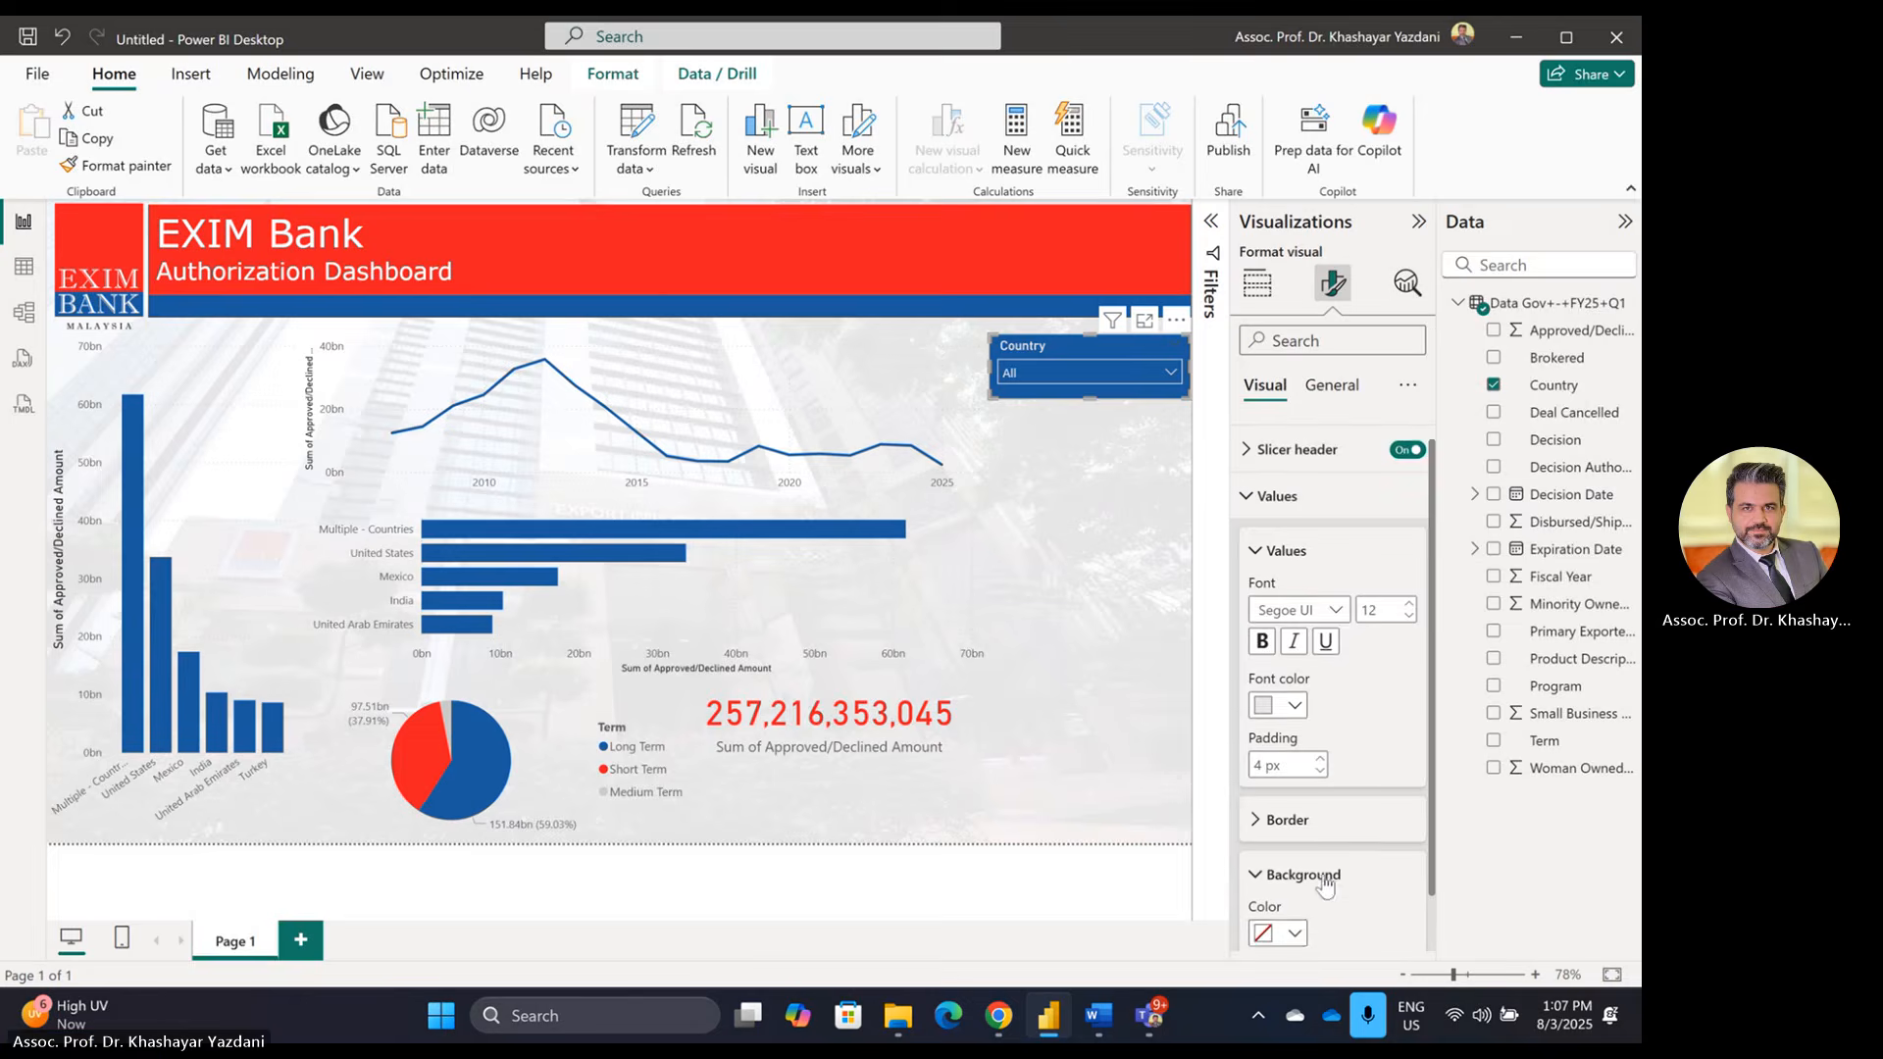
left_click(1294, 881)
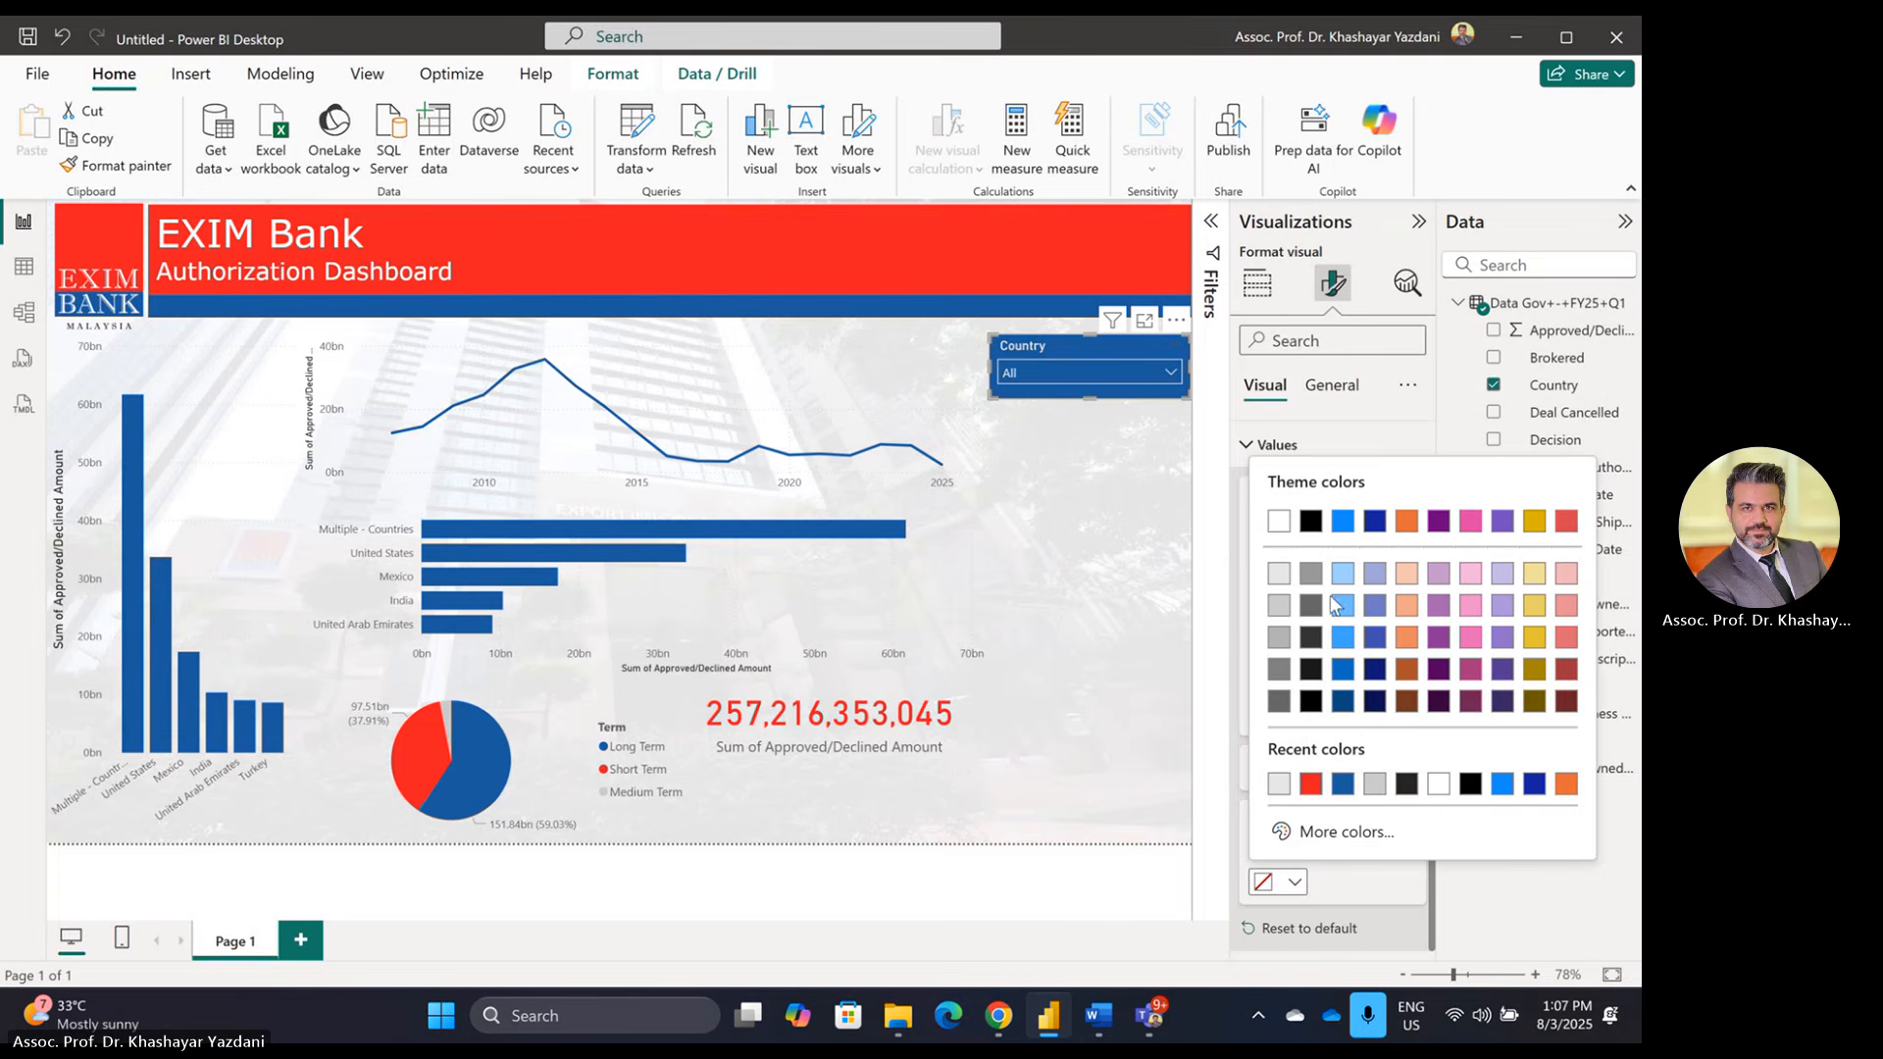
left_click(1344, 786)
left_click(1170, 372)
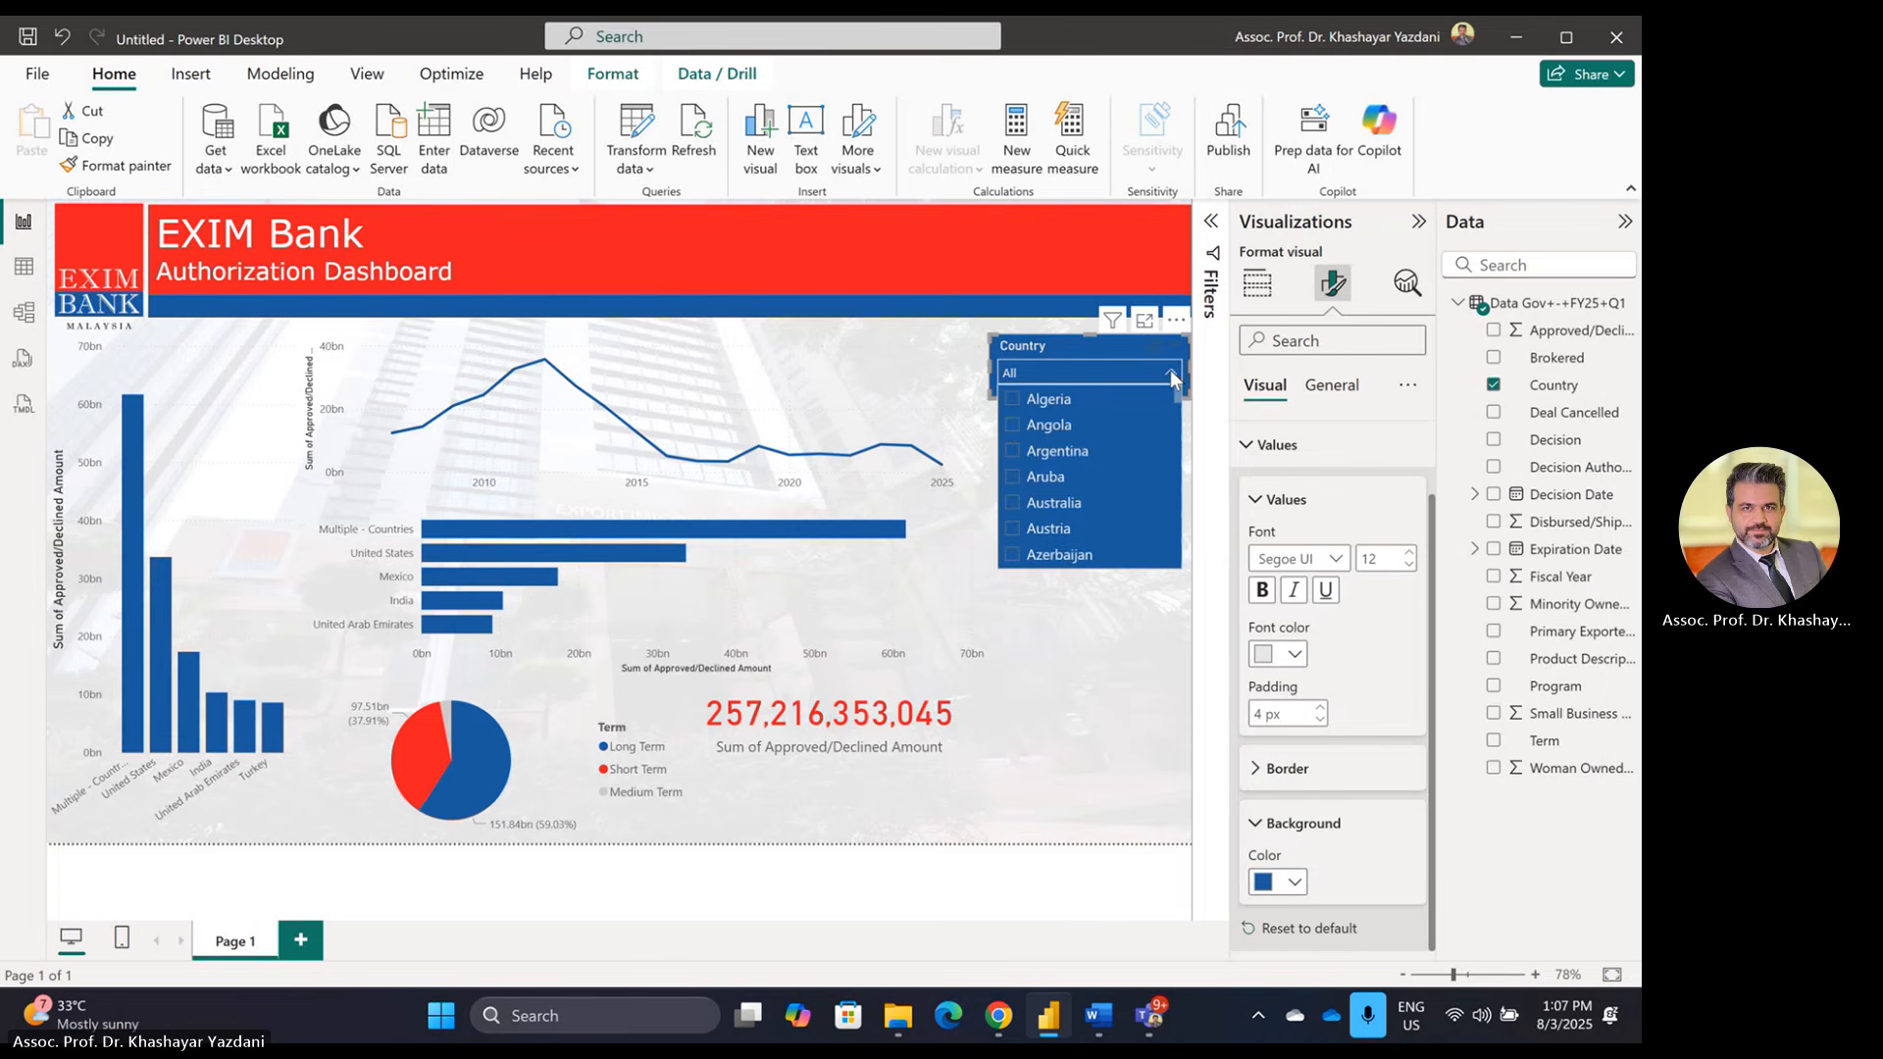
left_click(1173, 368)
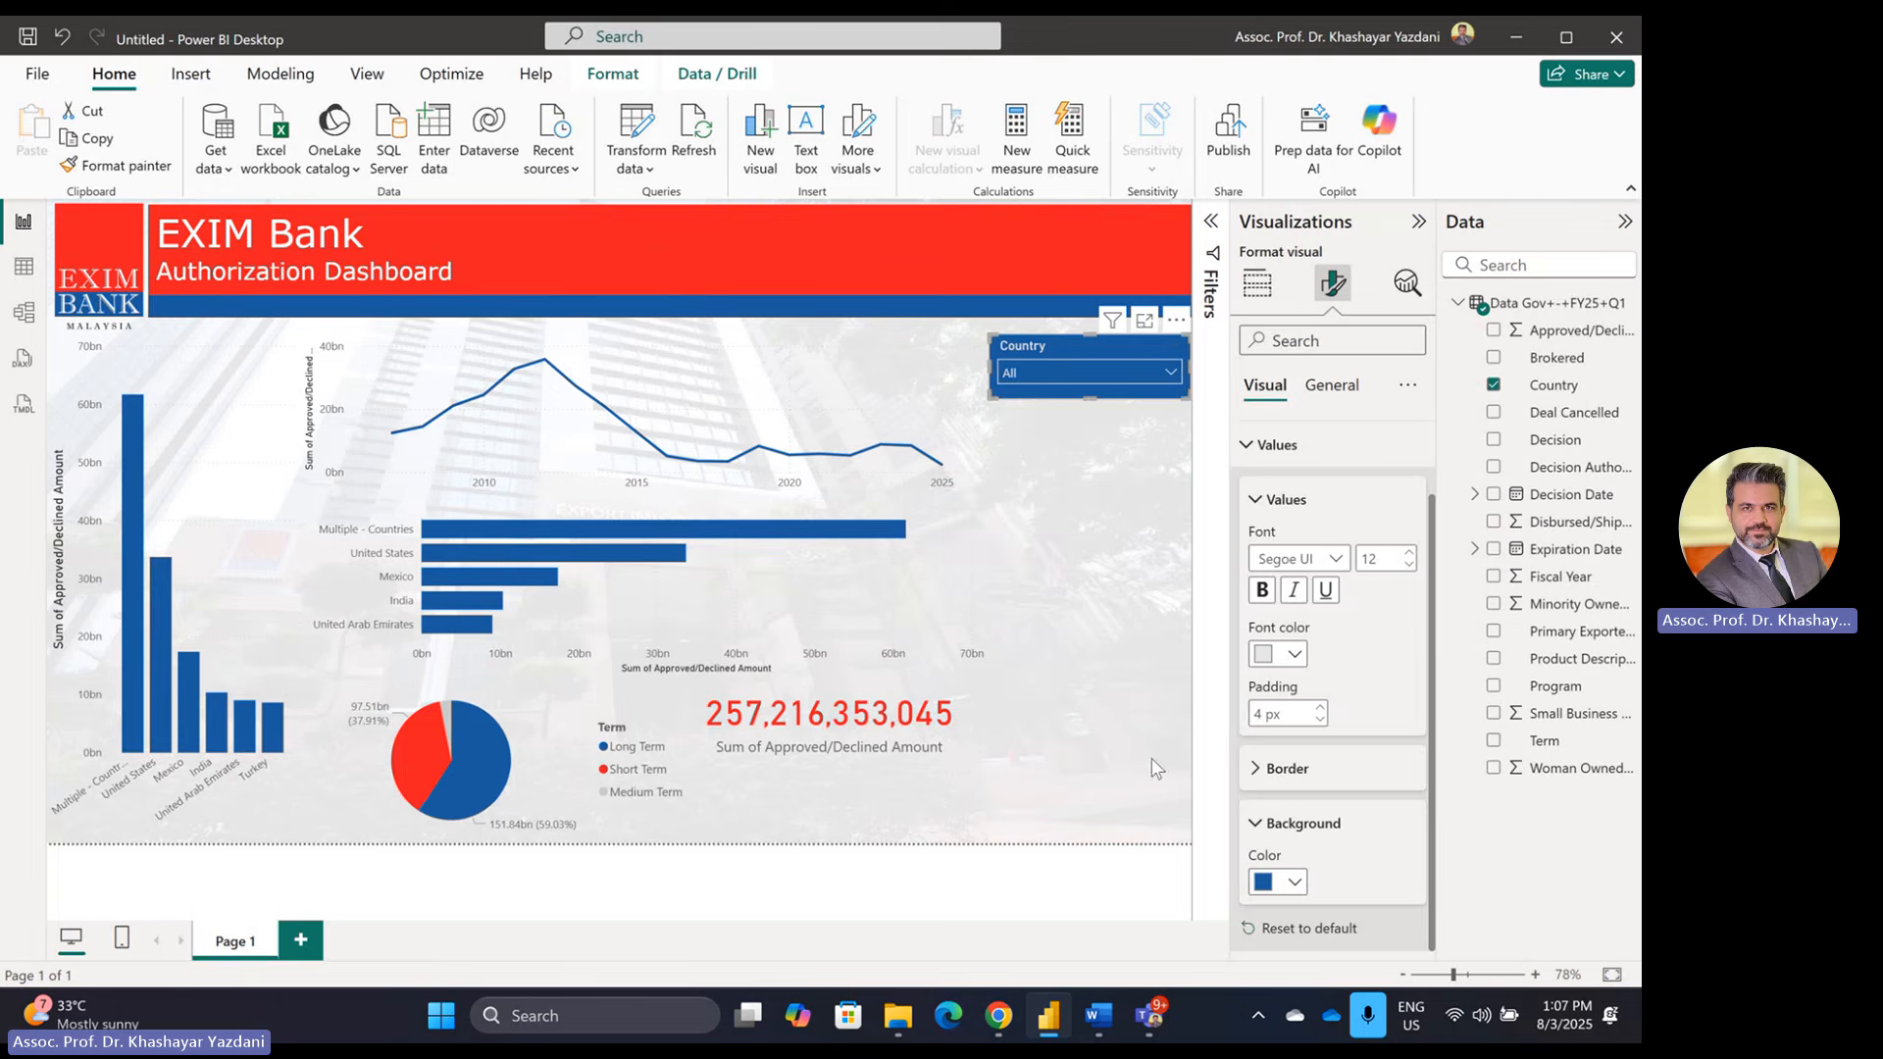
left_click(1083, 524)
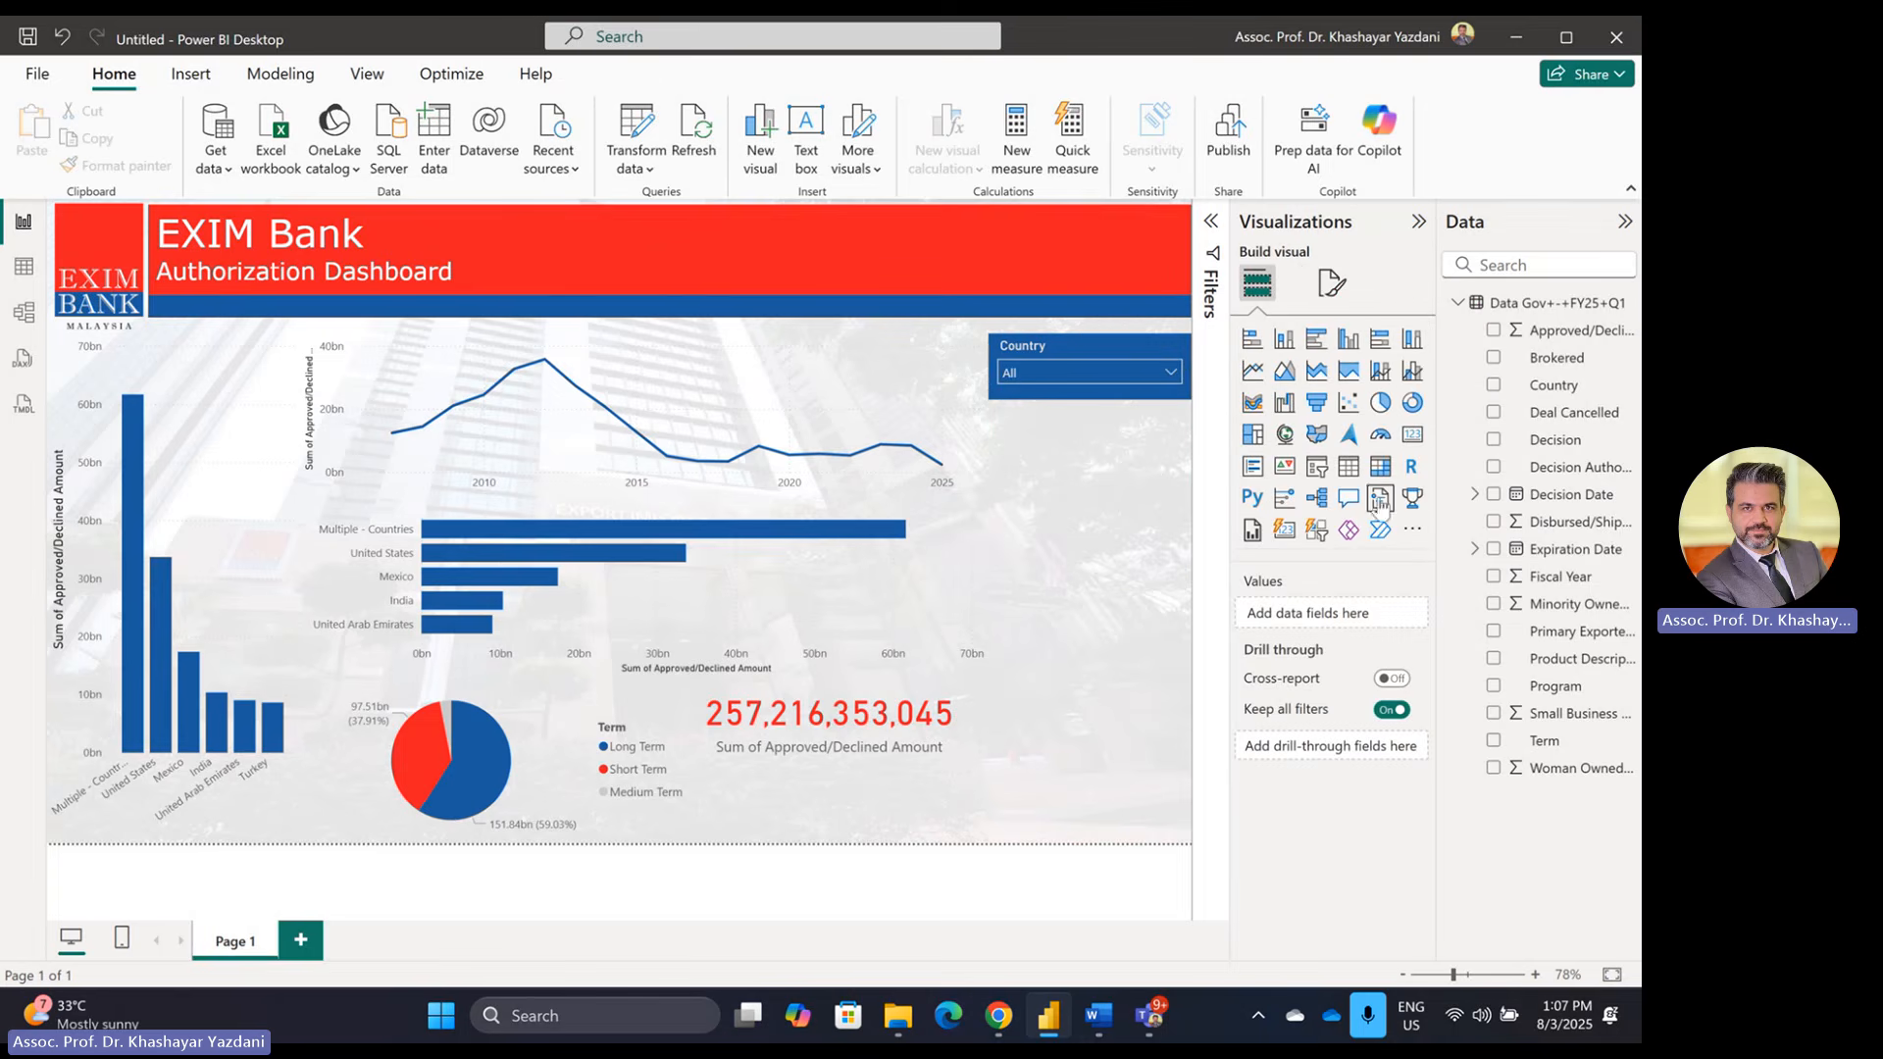
Step: Add a Term slicer, shortened and placed under the Country slicer
left_click(1317, 465)
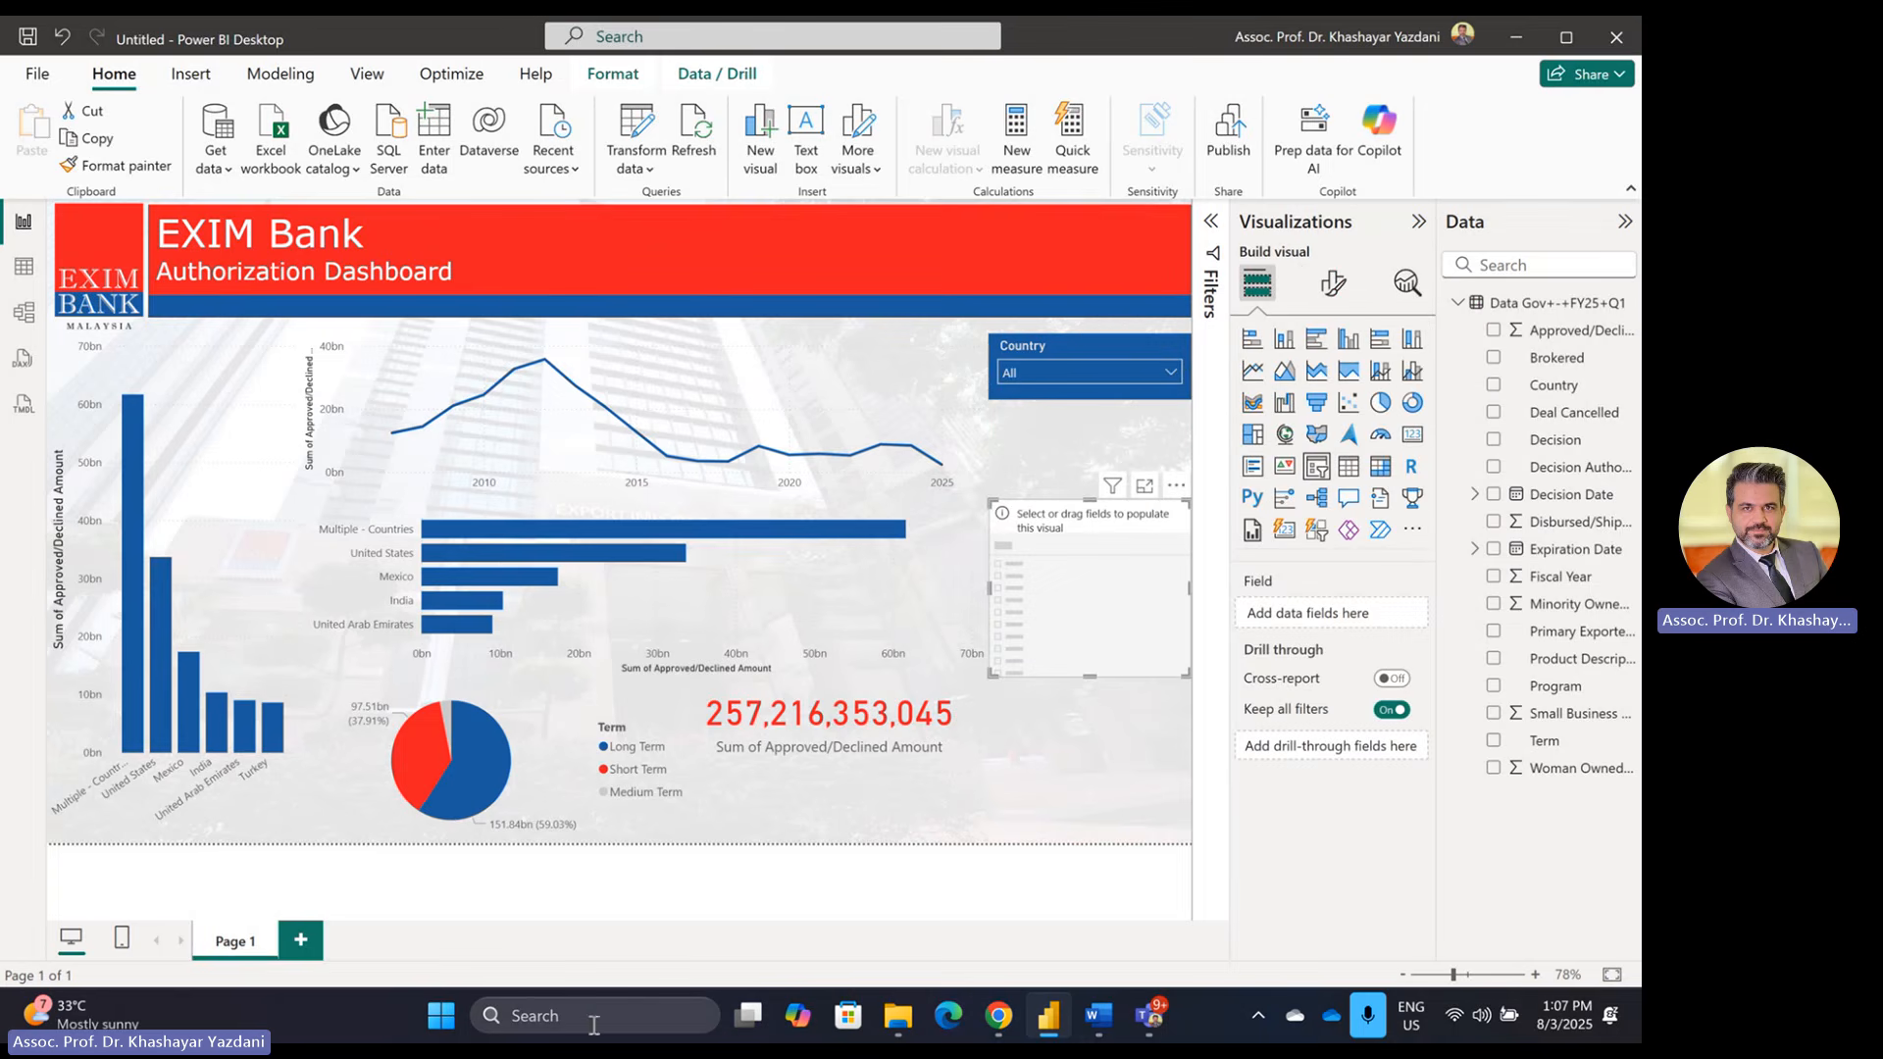
left_click(1097, 1020)
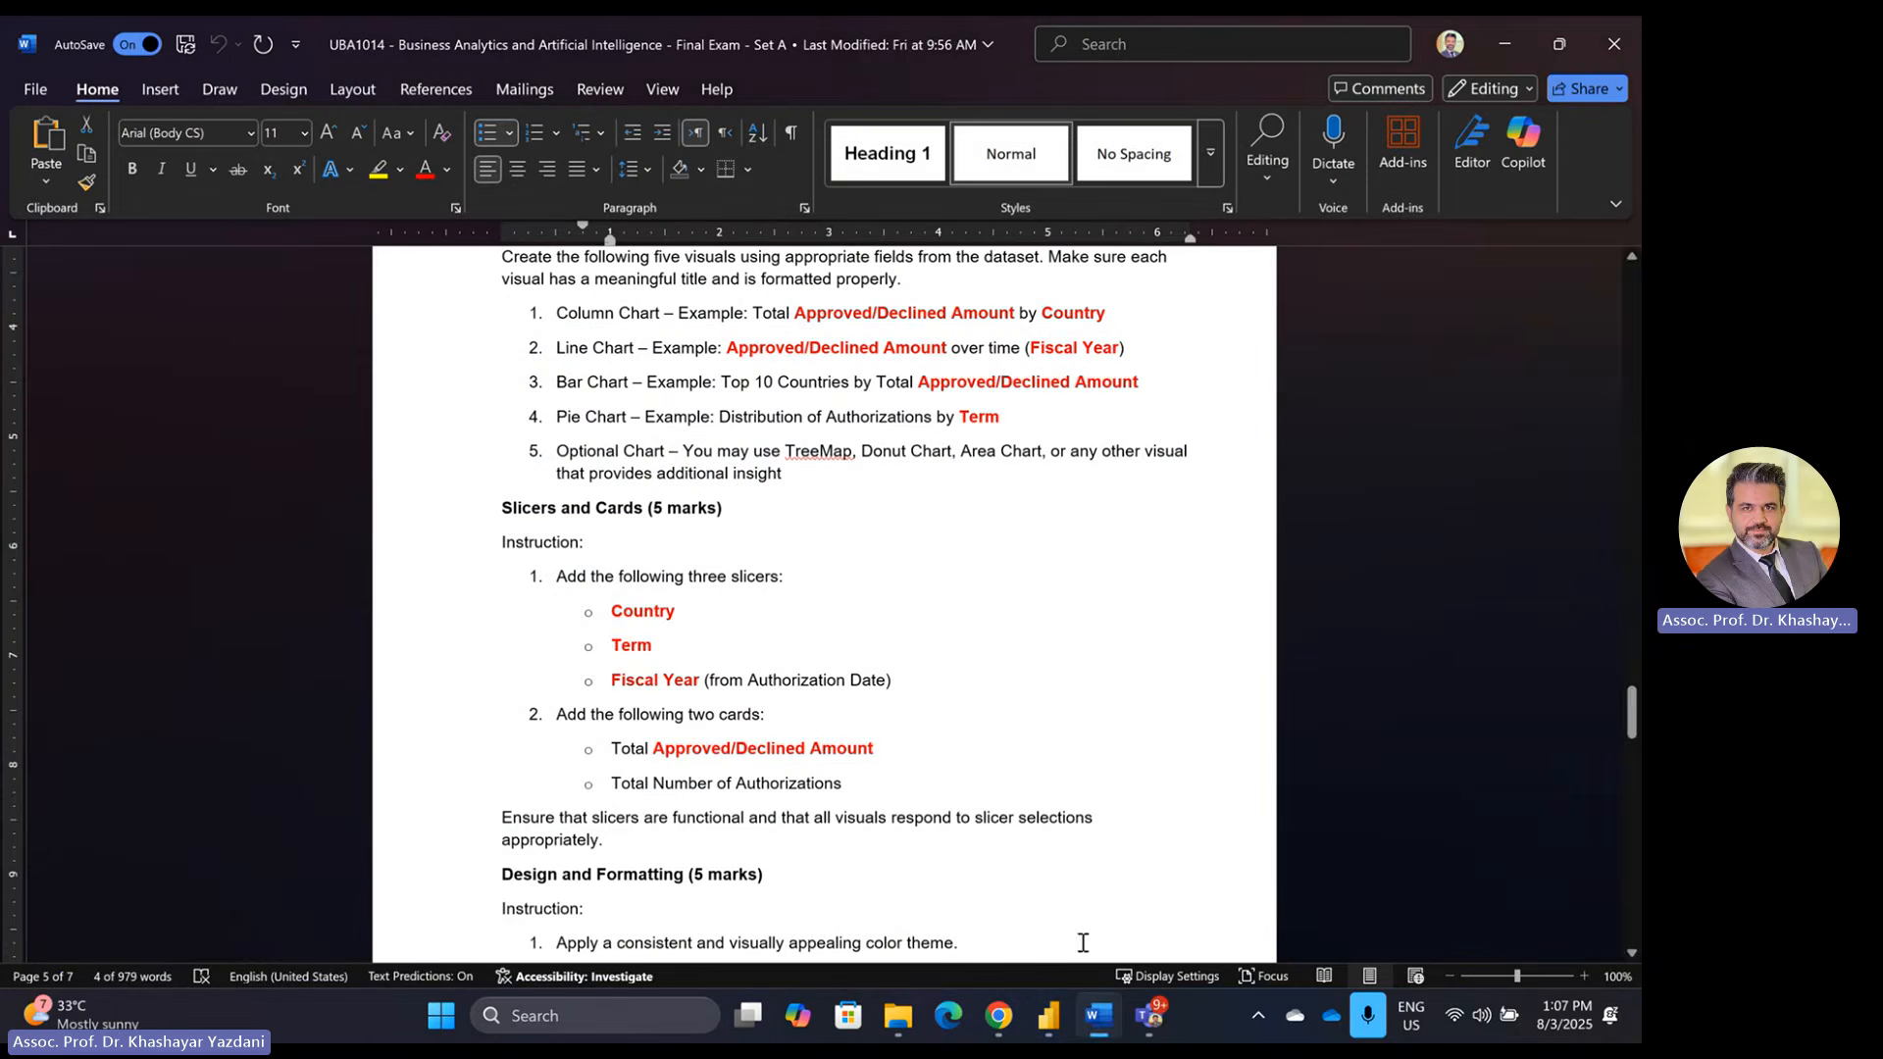
left_click(1097, 1025)
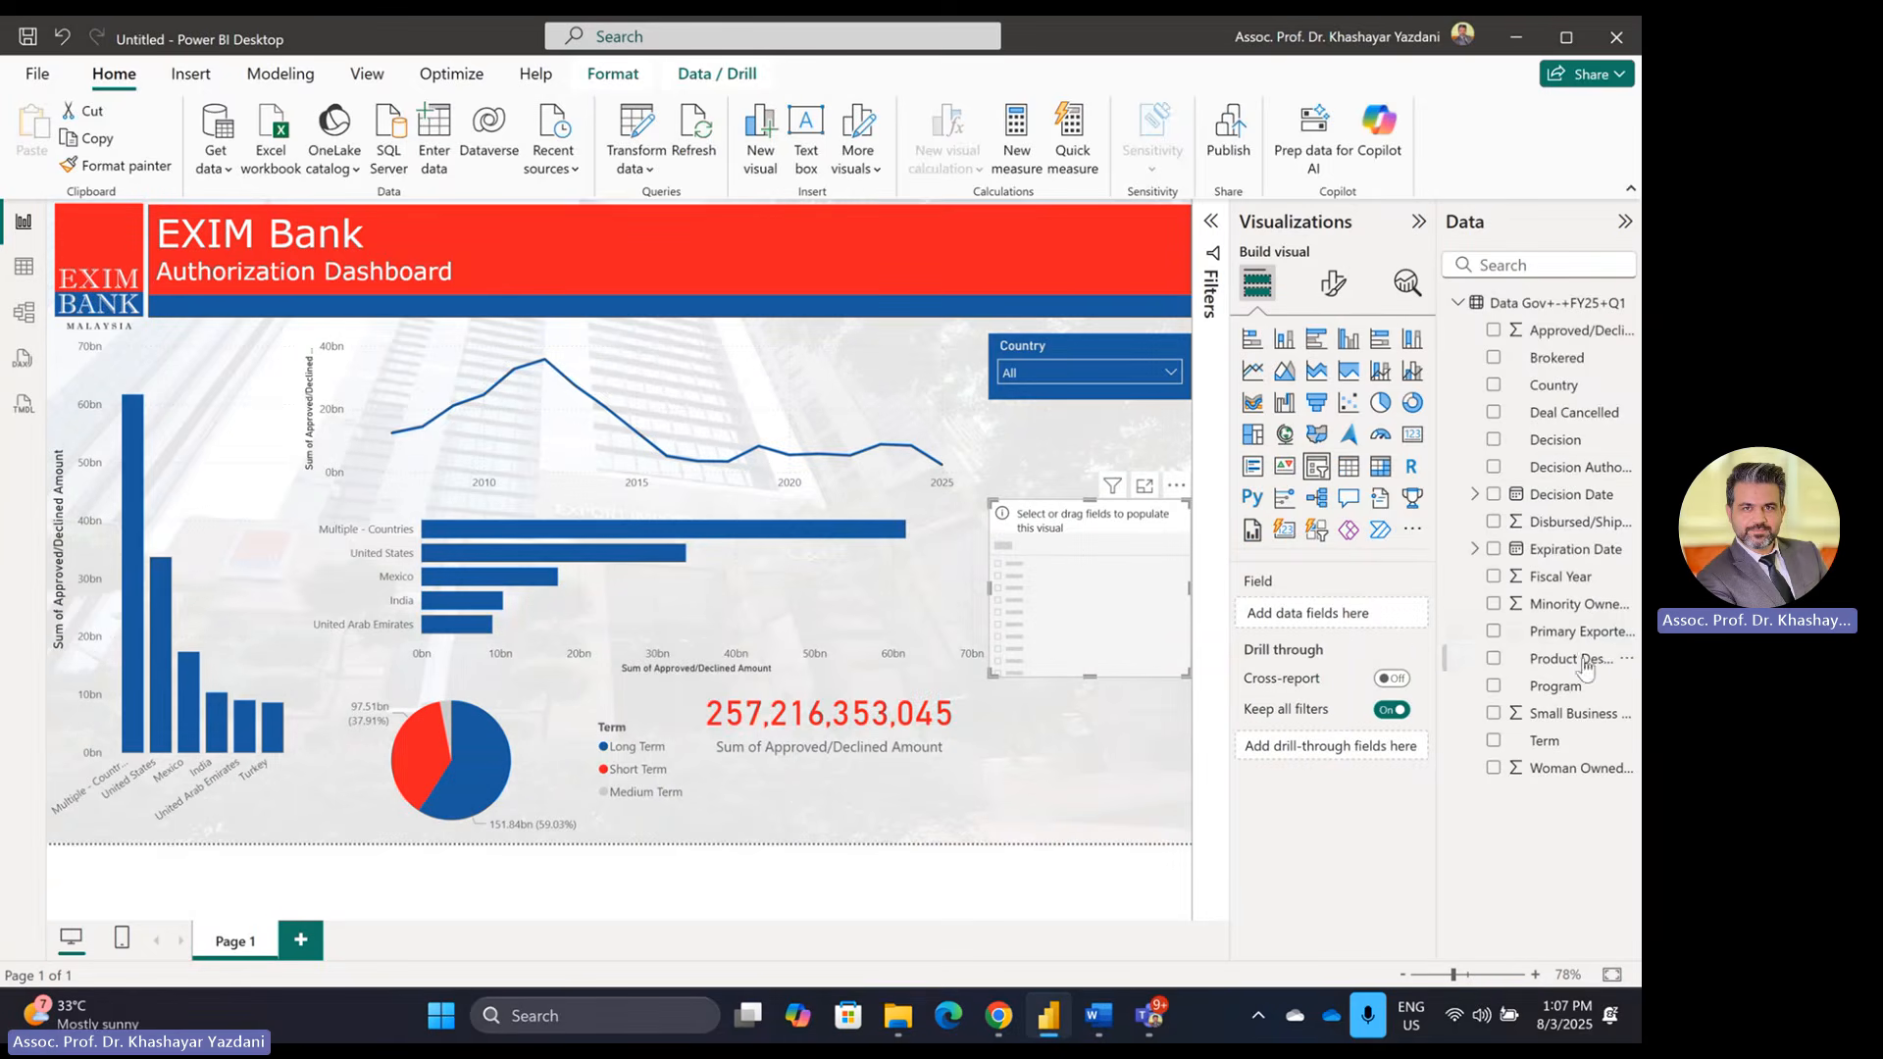
left_click_drag(1549, 745, 1079, 608)
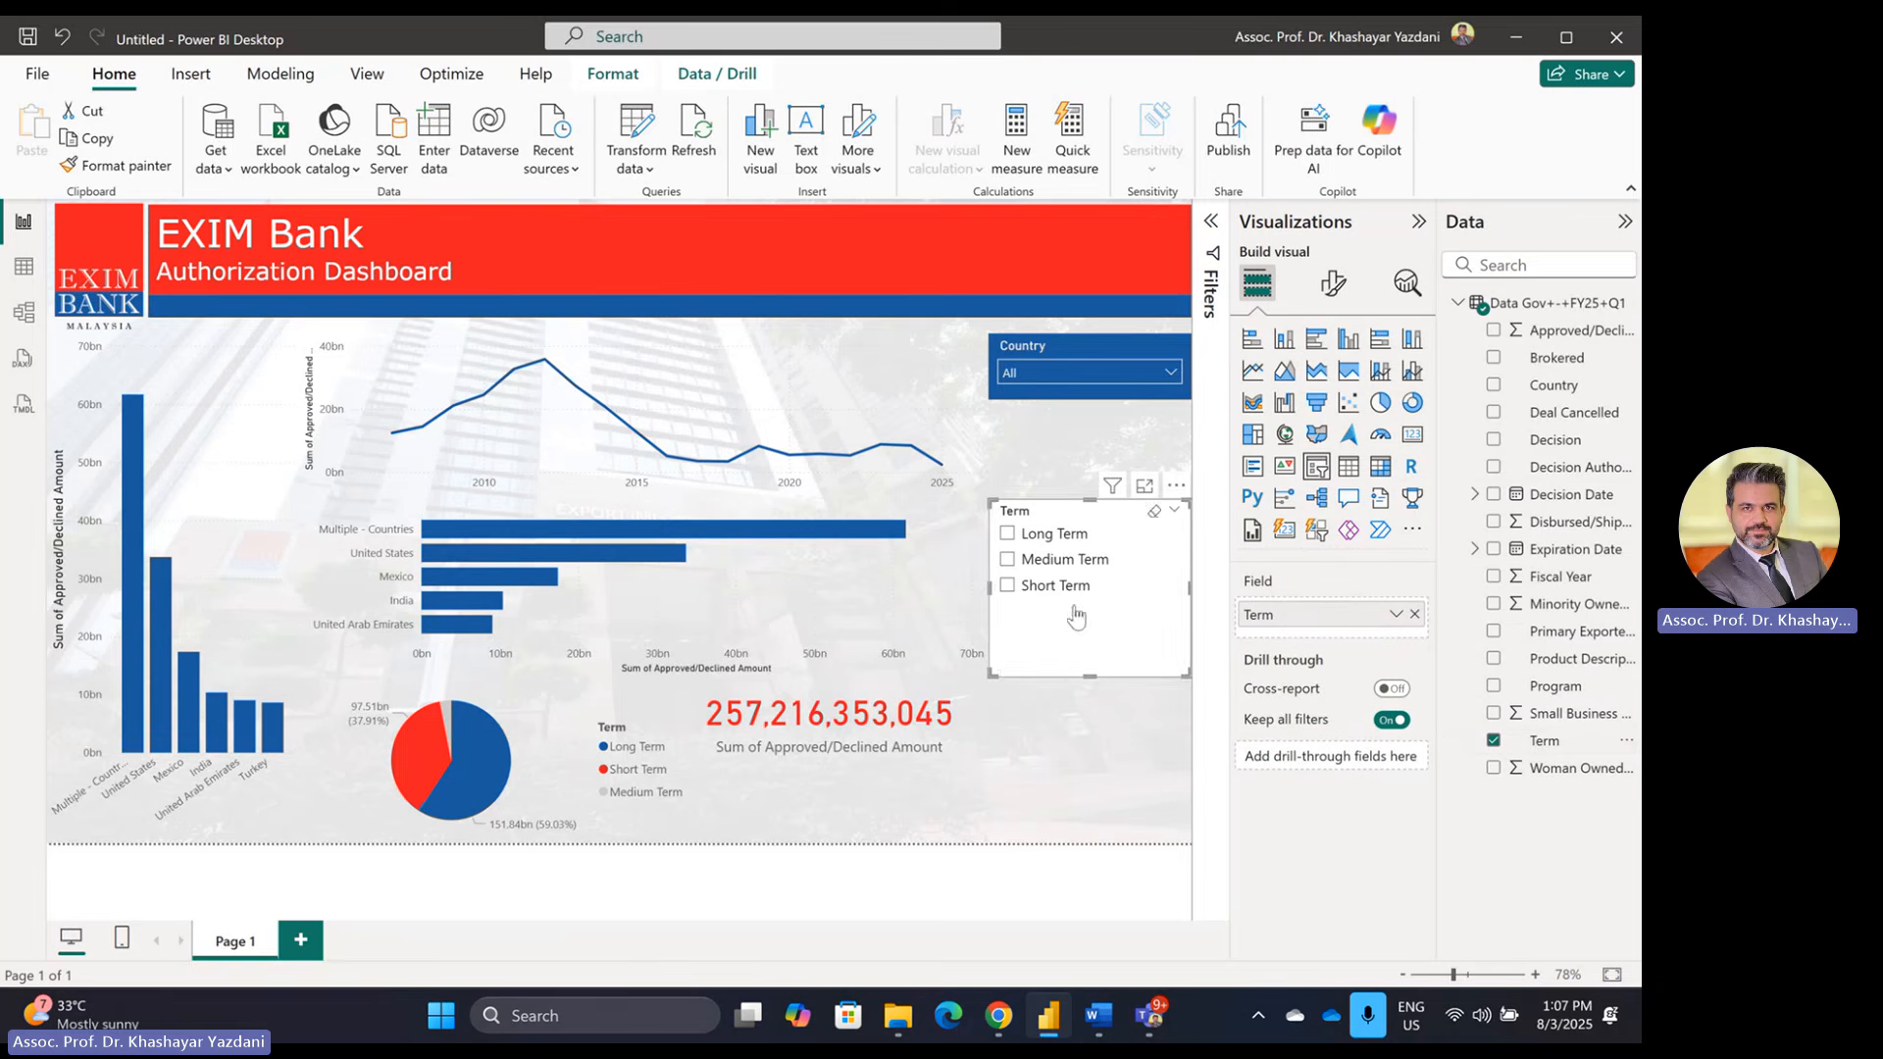
mouse_move(1088, 672)
left_mouse_down()
mouse_move(1089, 608)
mouse_move(1145, 564)
mouse_move(1147, 515)
left_mouse_up()
Step: Copy the Country slicer's blue style onto the Term slicer with Format painter
left_click(1051, 351)
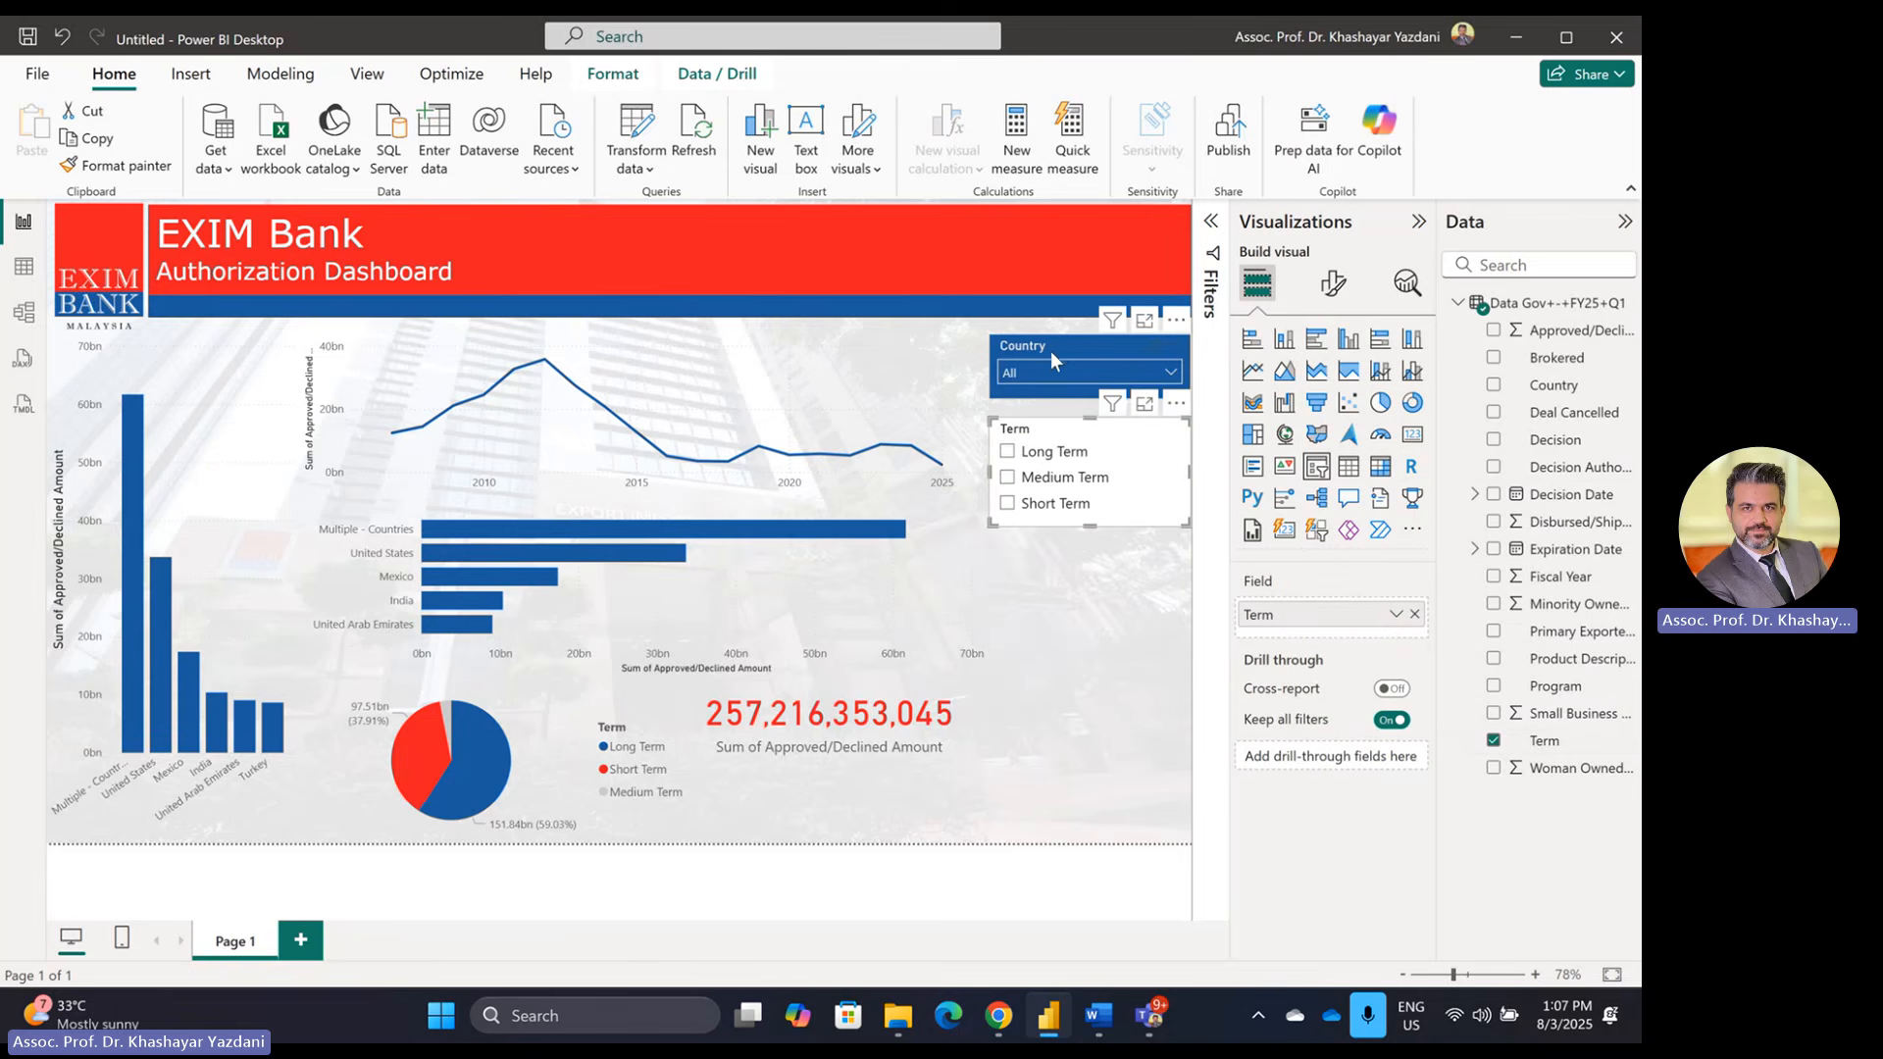
left_click(89, 171)
left_click(1141, 435)
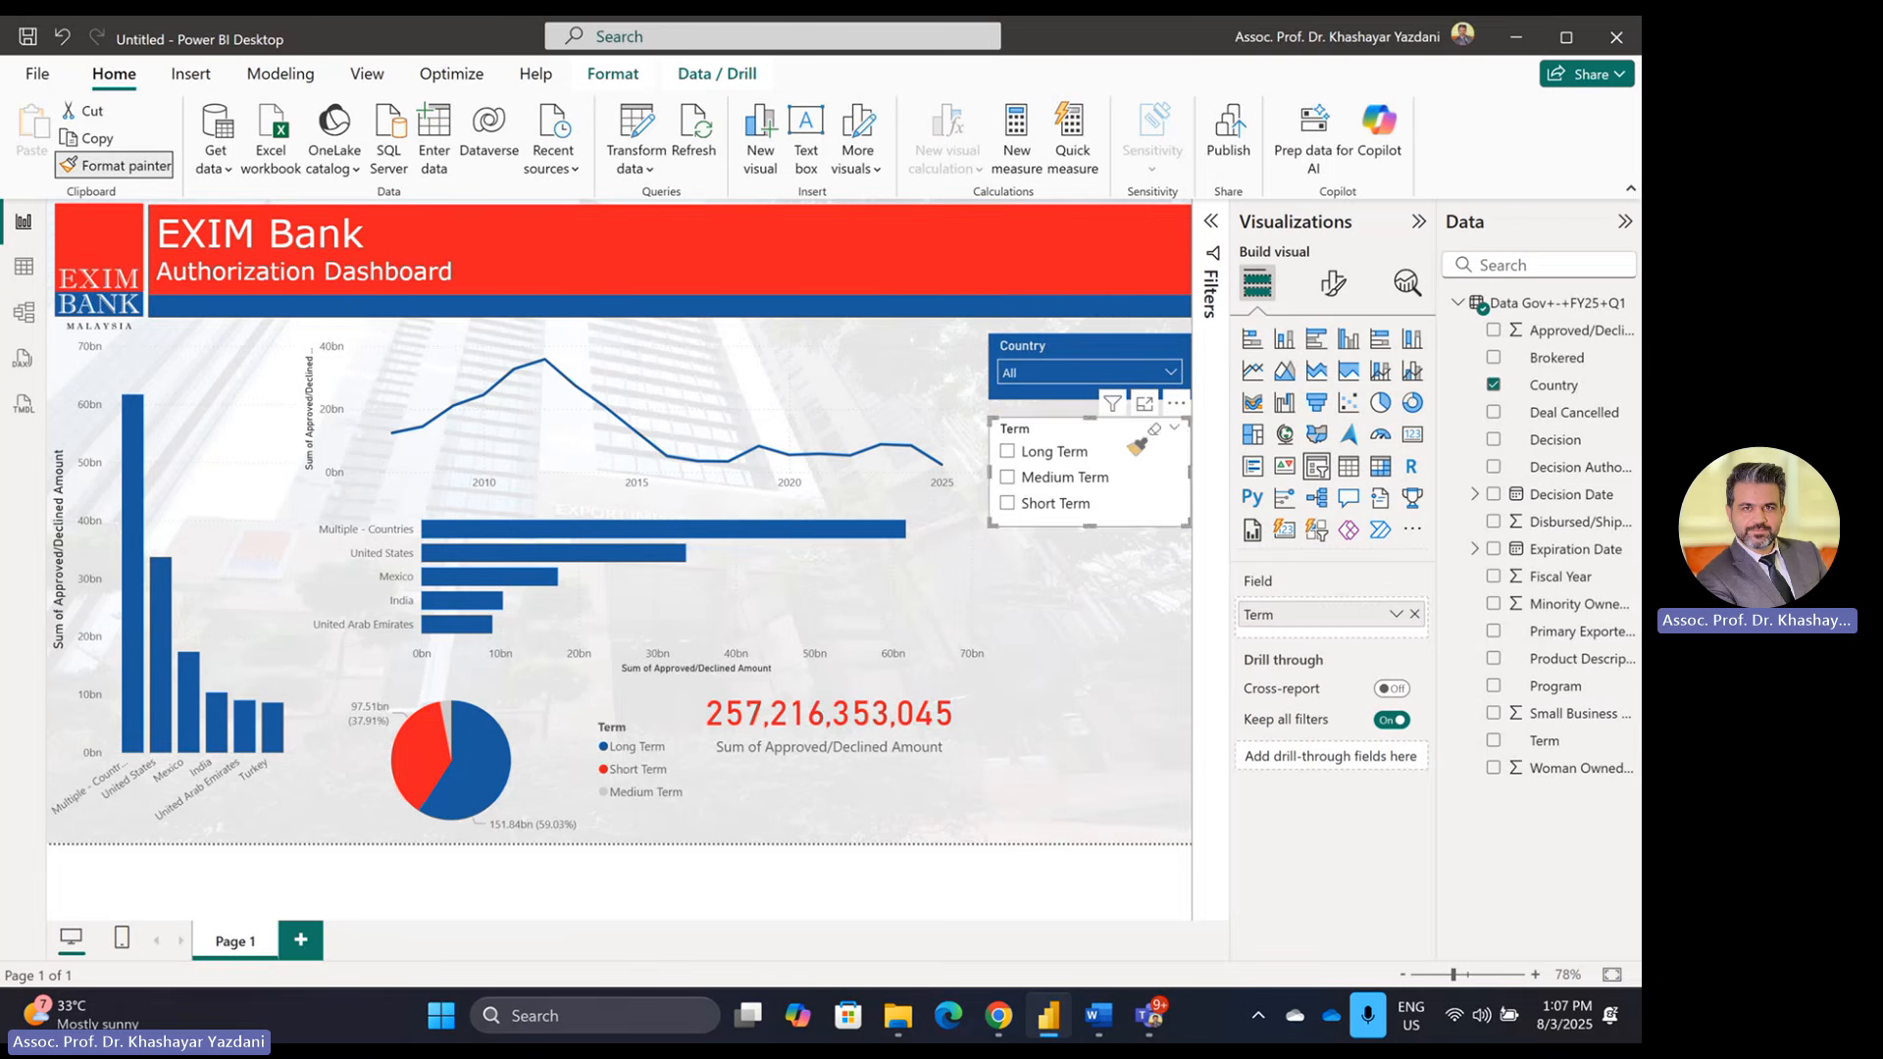
left_click(1114, 626)
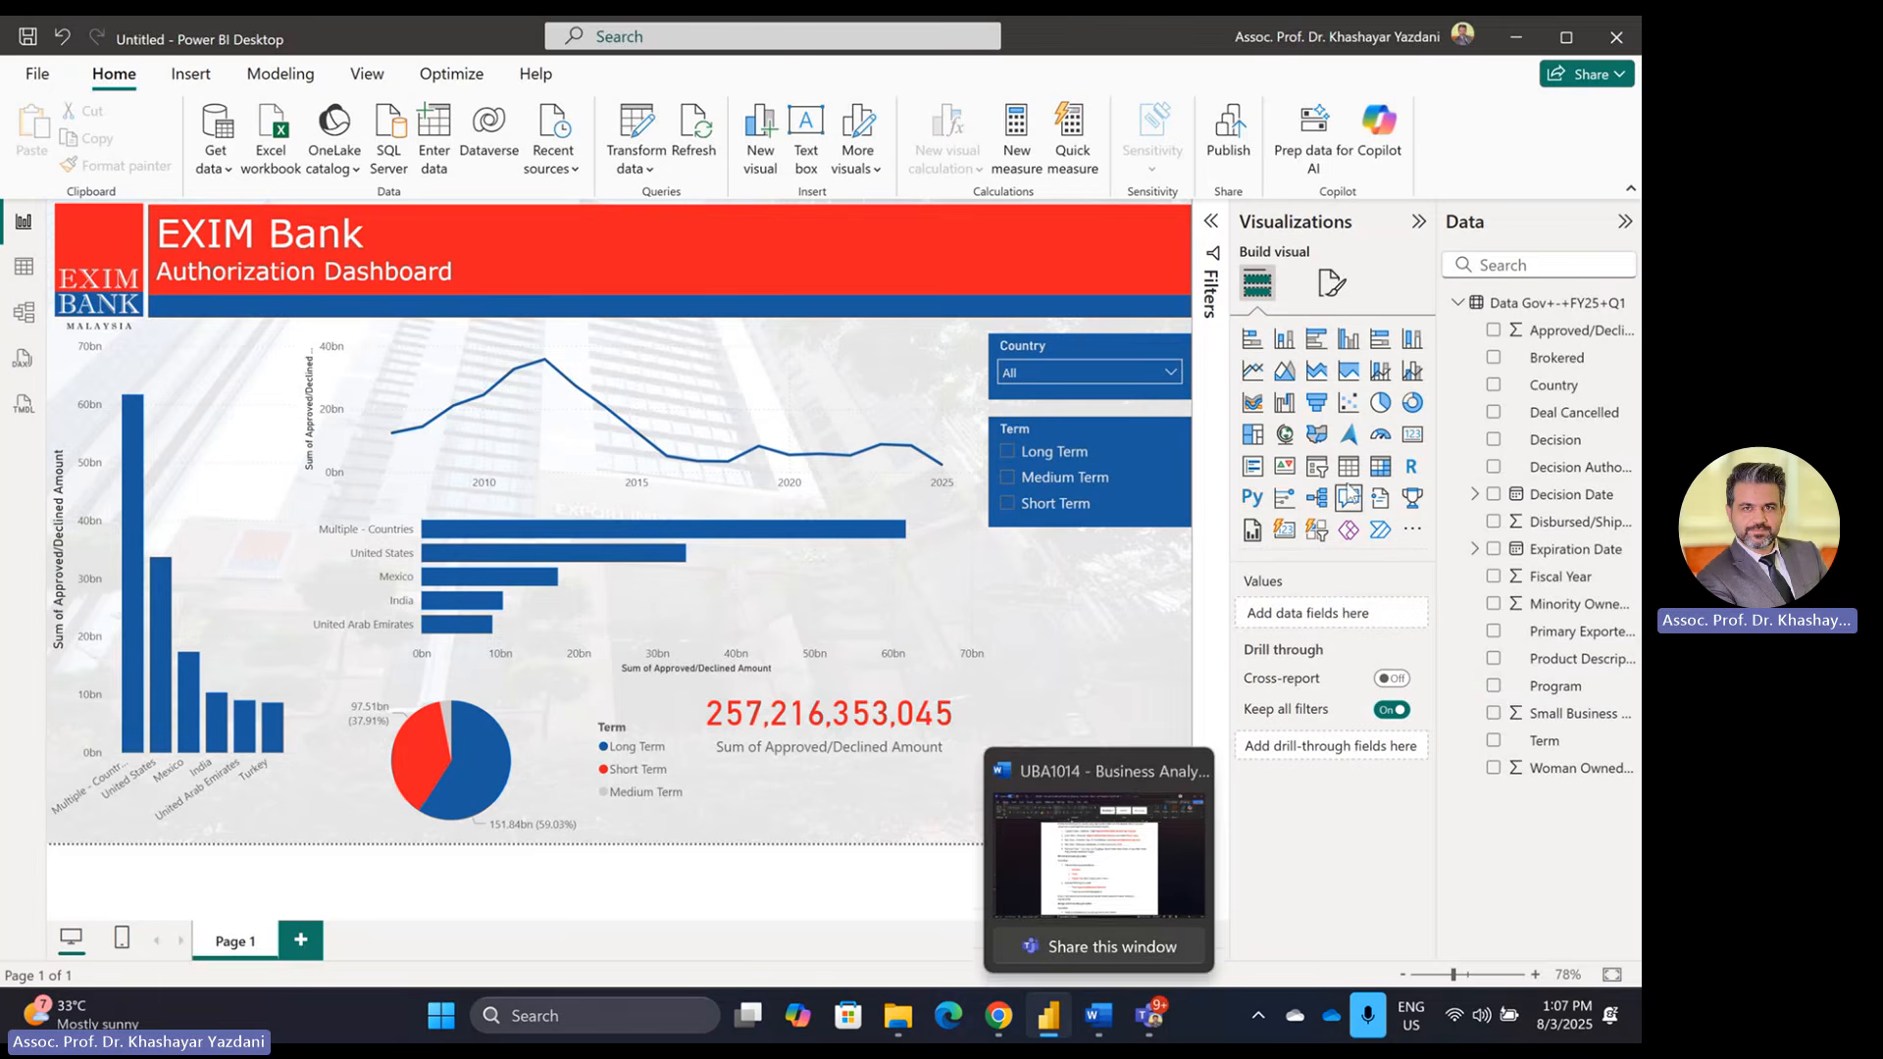
Step: Check the slicer requirements in Word, then set the new slicer's field to Fiscal Year
double_click(1052, 1027)
left_click(1094, 1025)
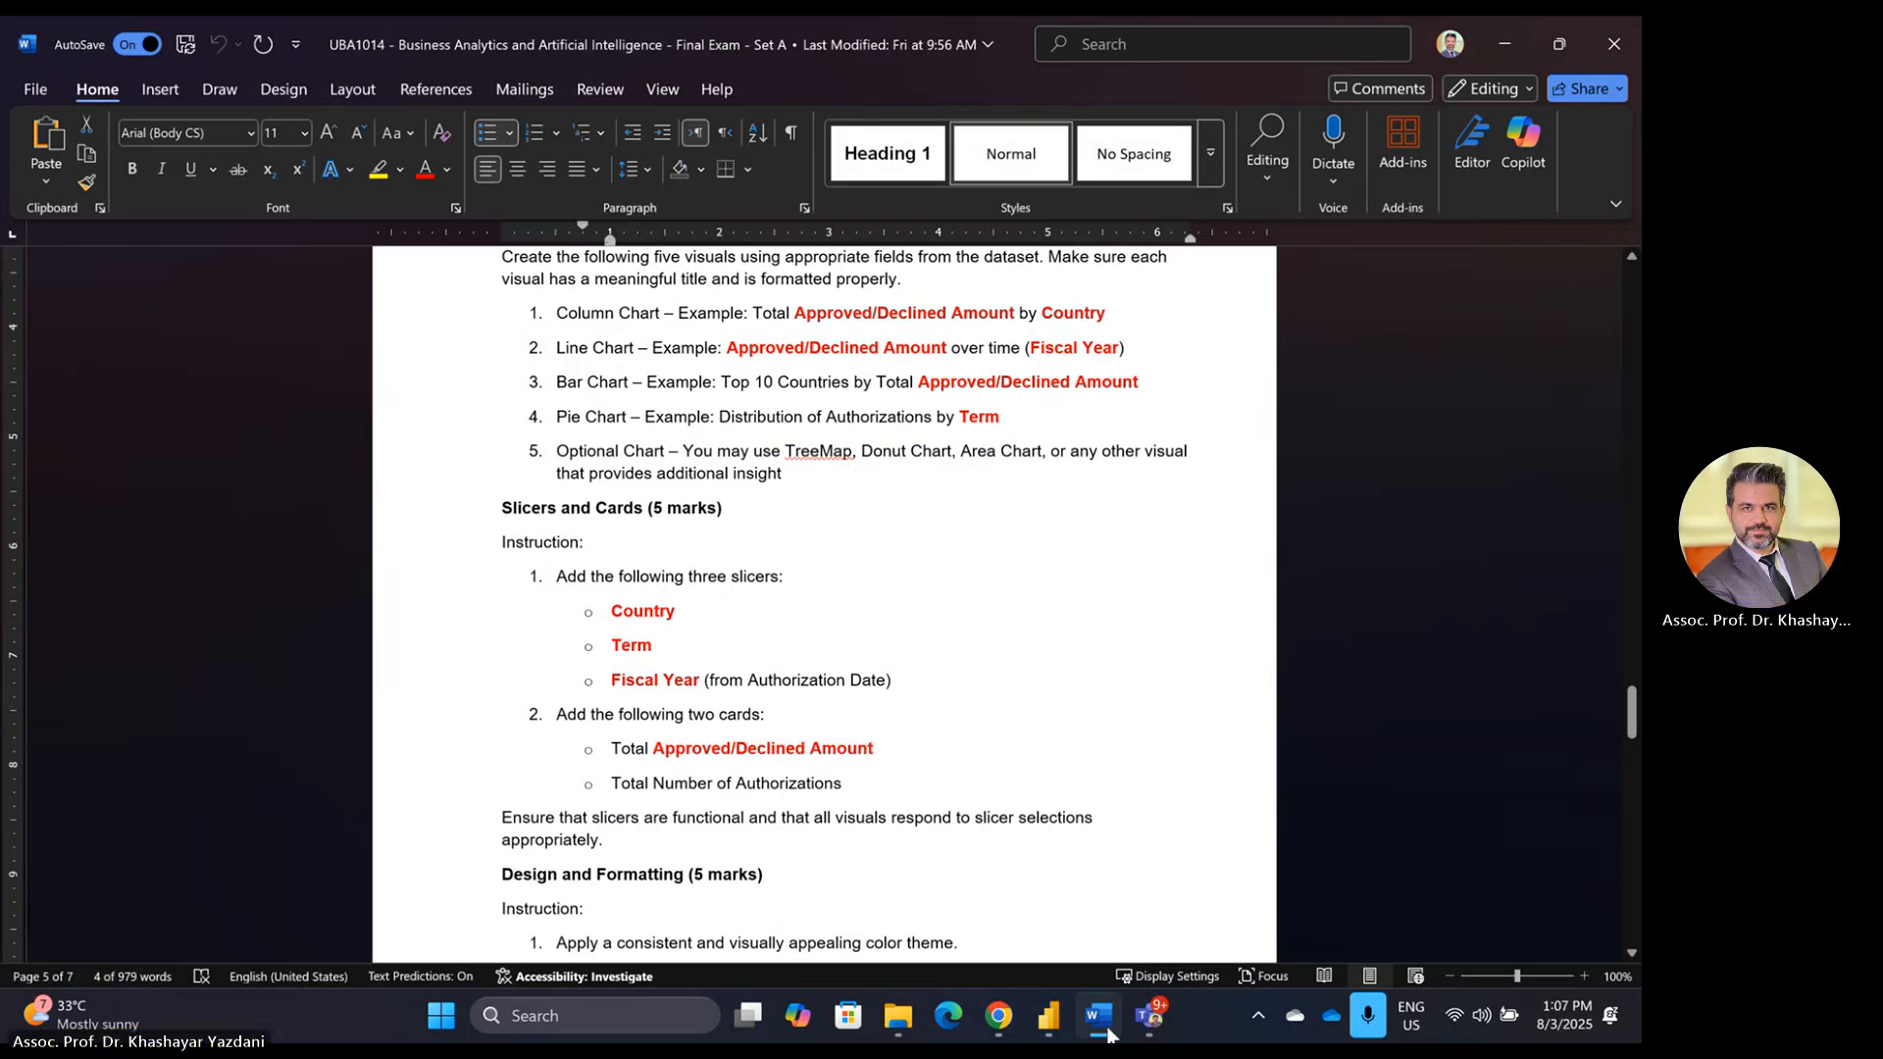
left_click(1108, 1034)
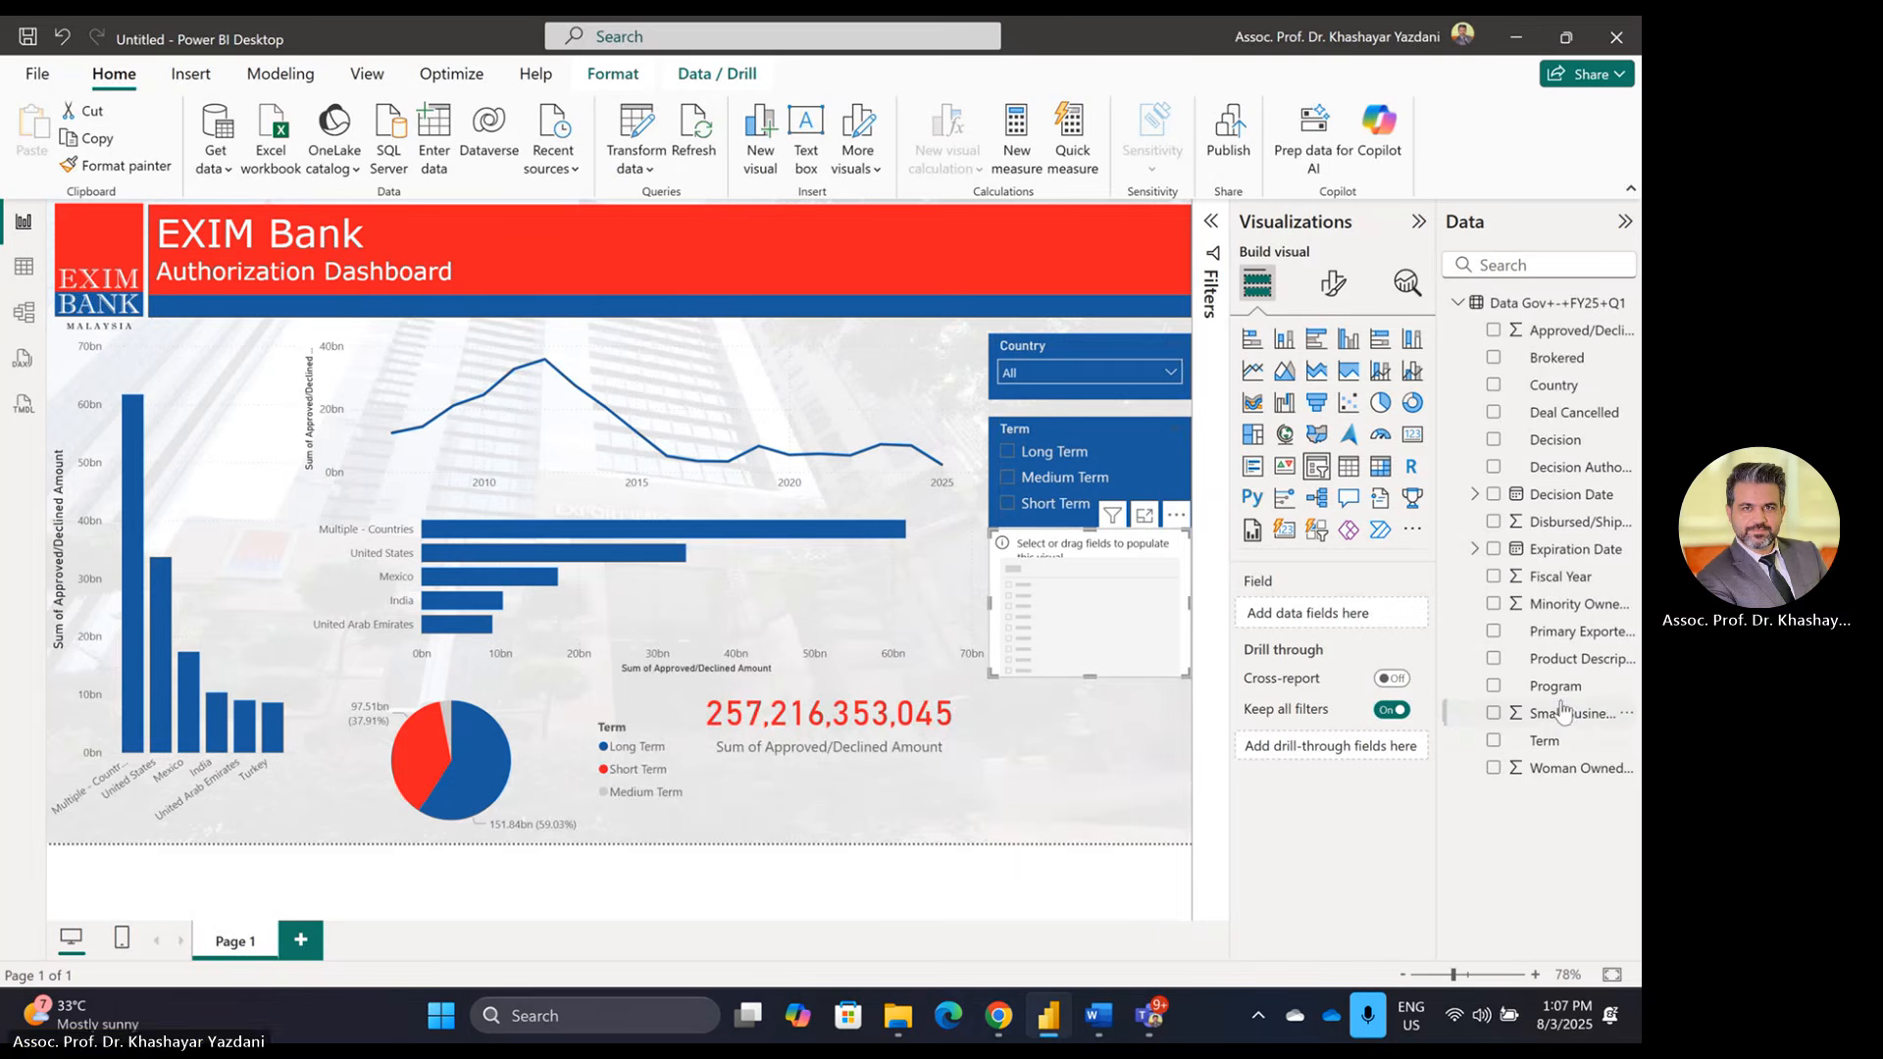
left_click_drag(1565, 579, 1392, 618)
Step: Make the Fiscal Year slicer a compact dropdown, after briefly trying a taller vertical list
left_click(1333, 287)
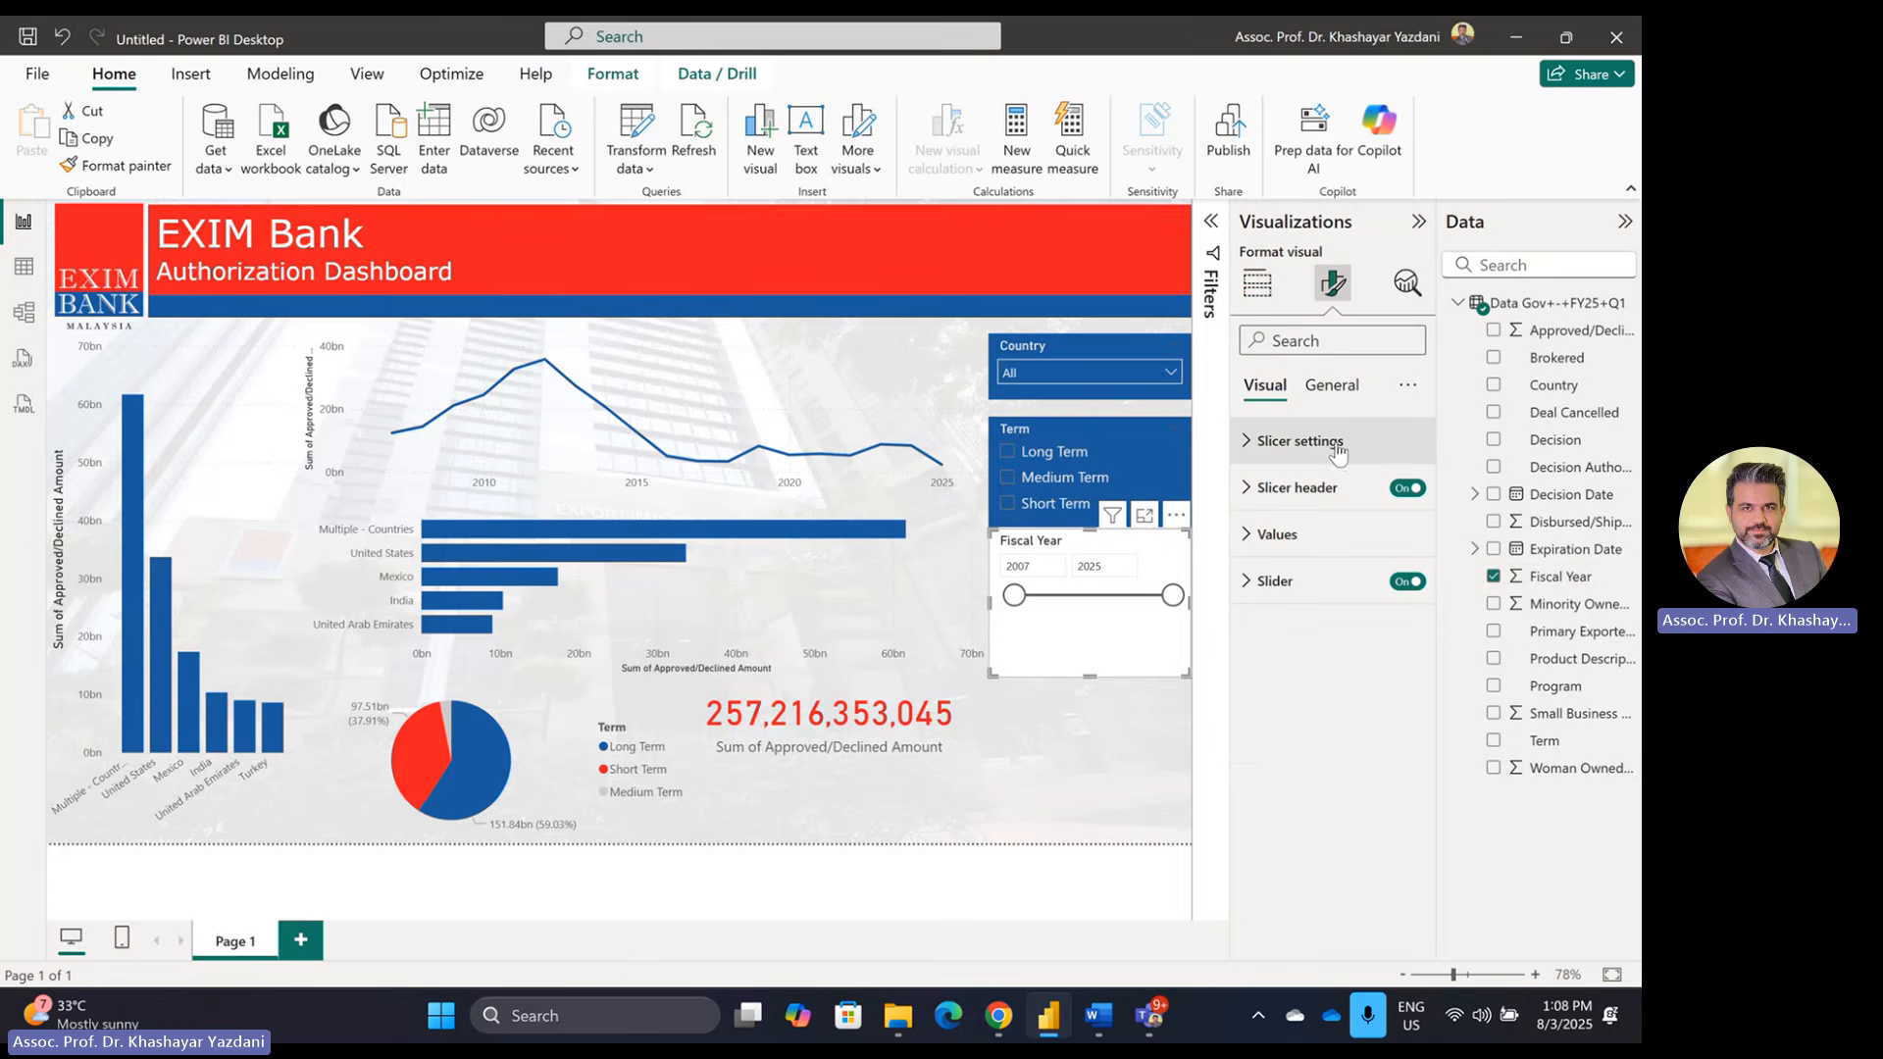
left_click(1337, 451)
left_click(1319, 555)
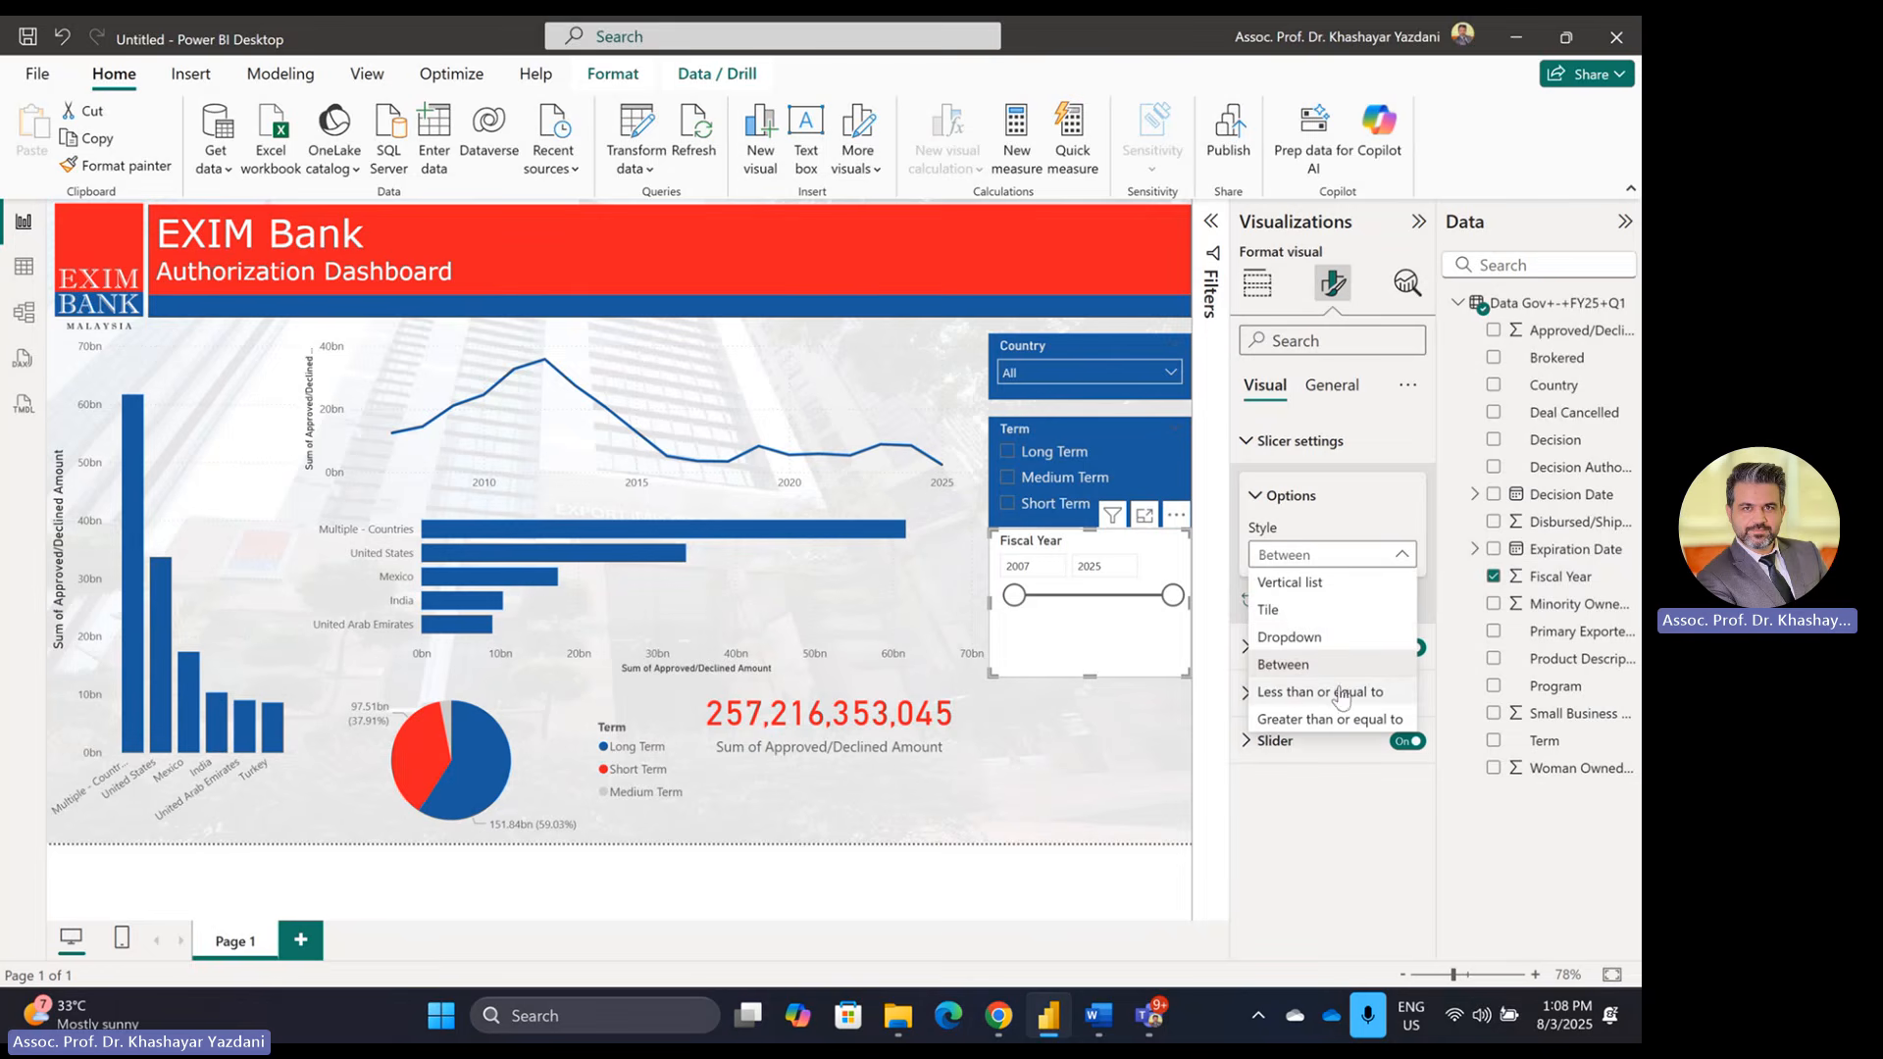
left_click(1292, 581)
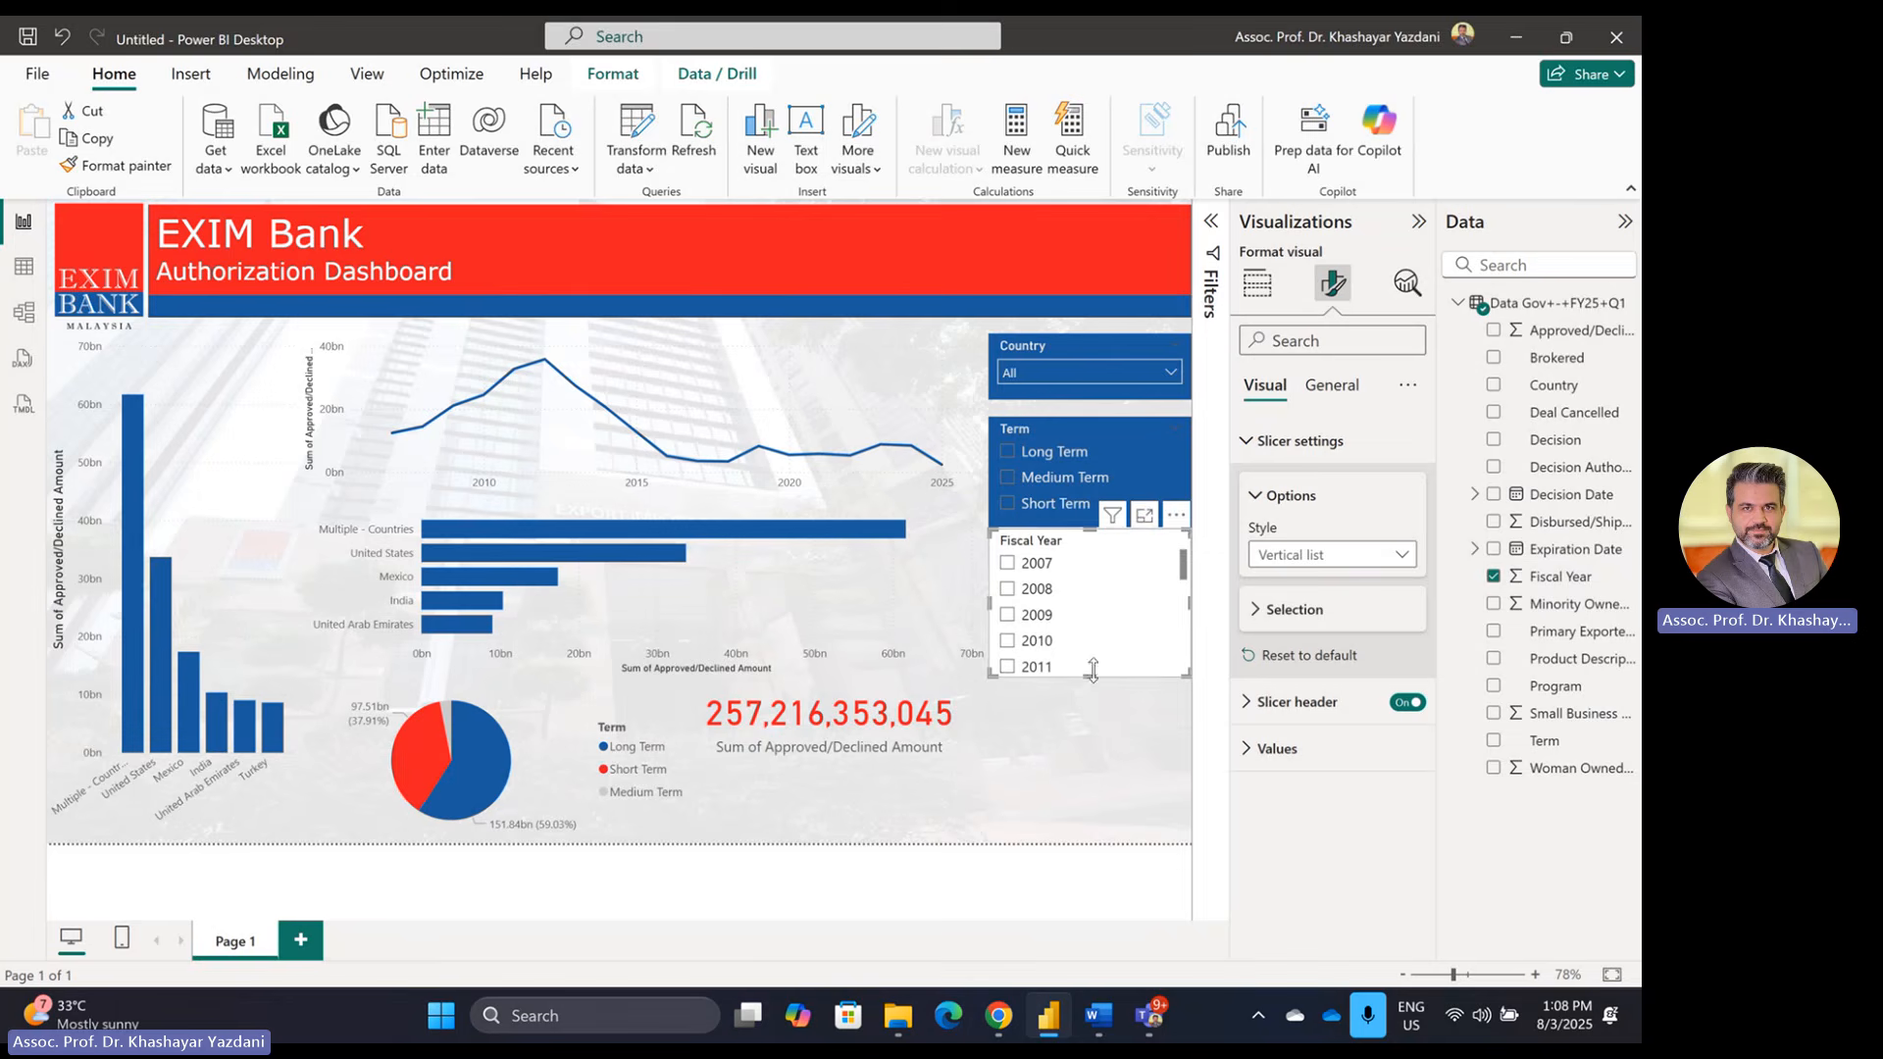
left_click_drag(1089, 676, 1099, 833)
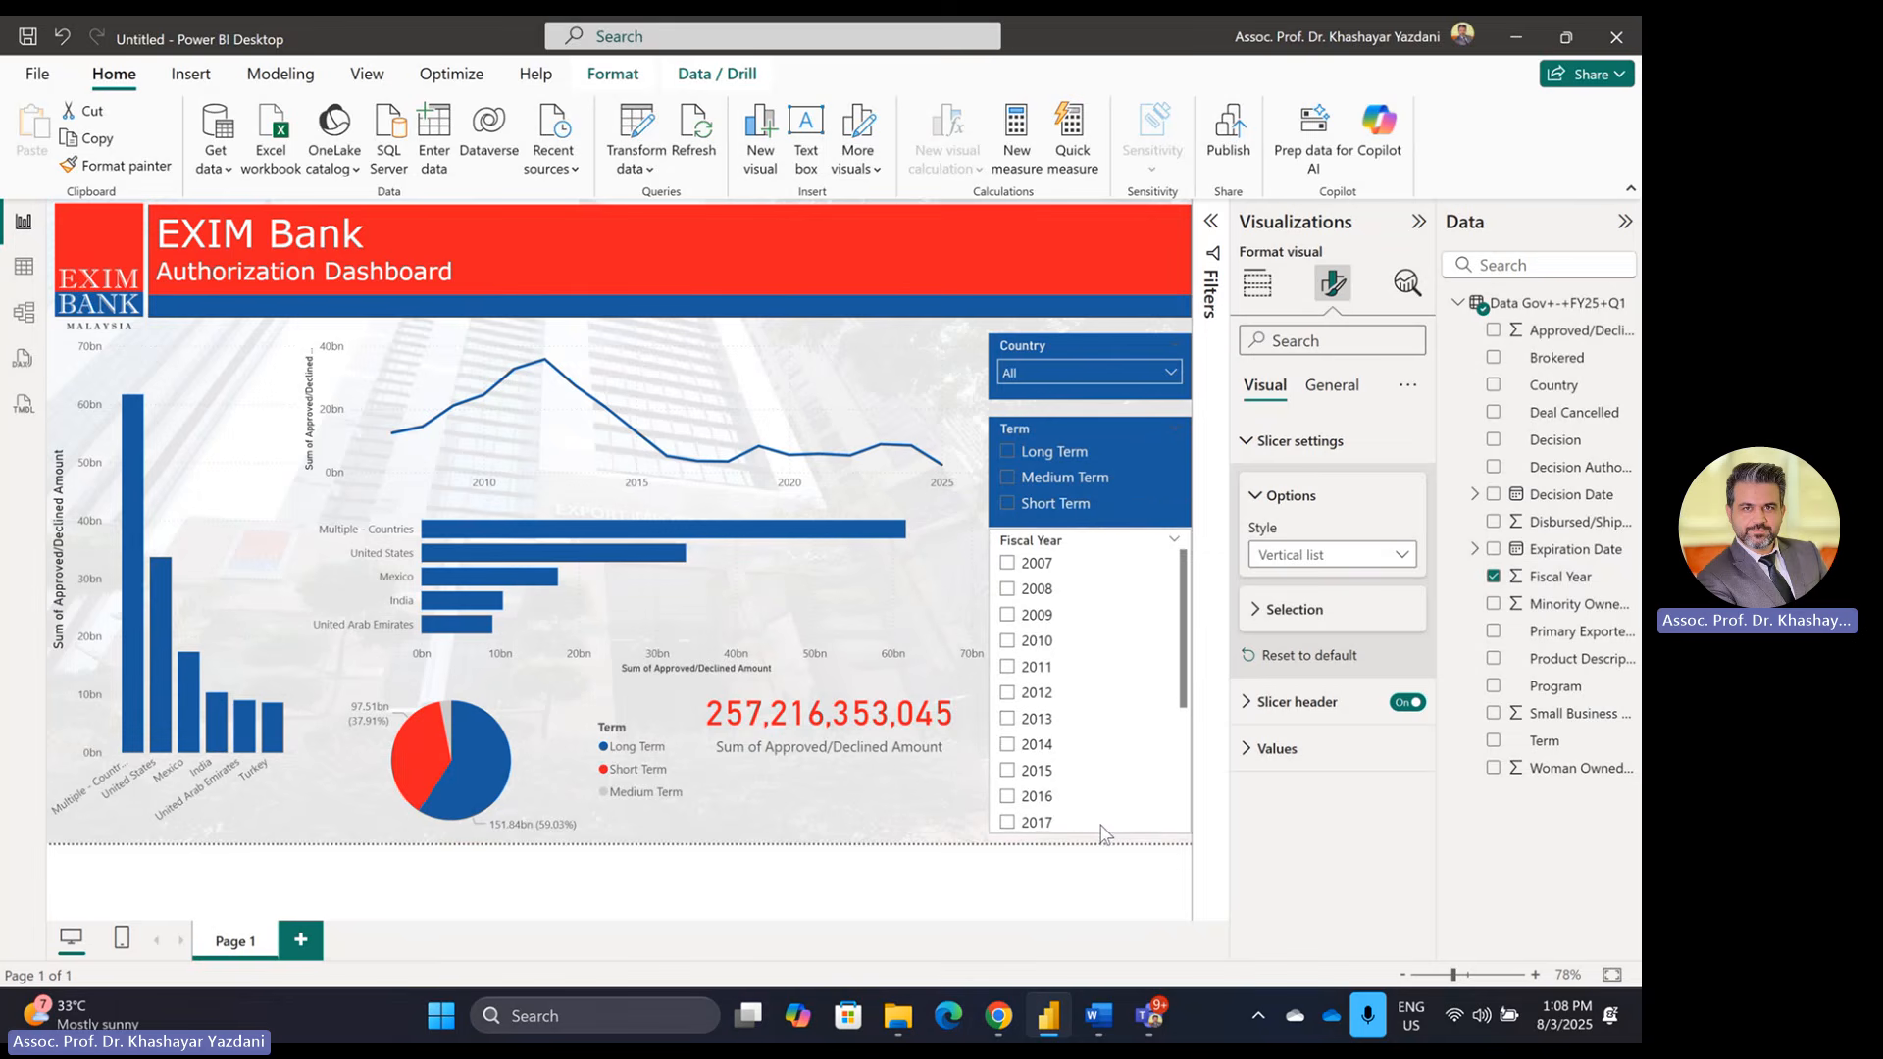
left_click(1366, 559)
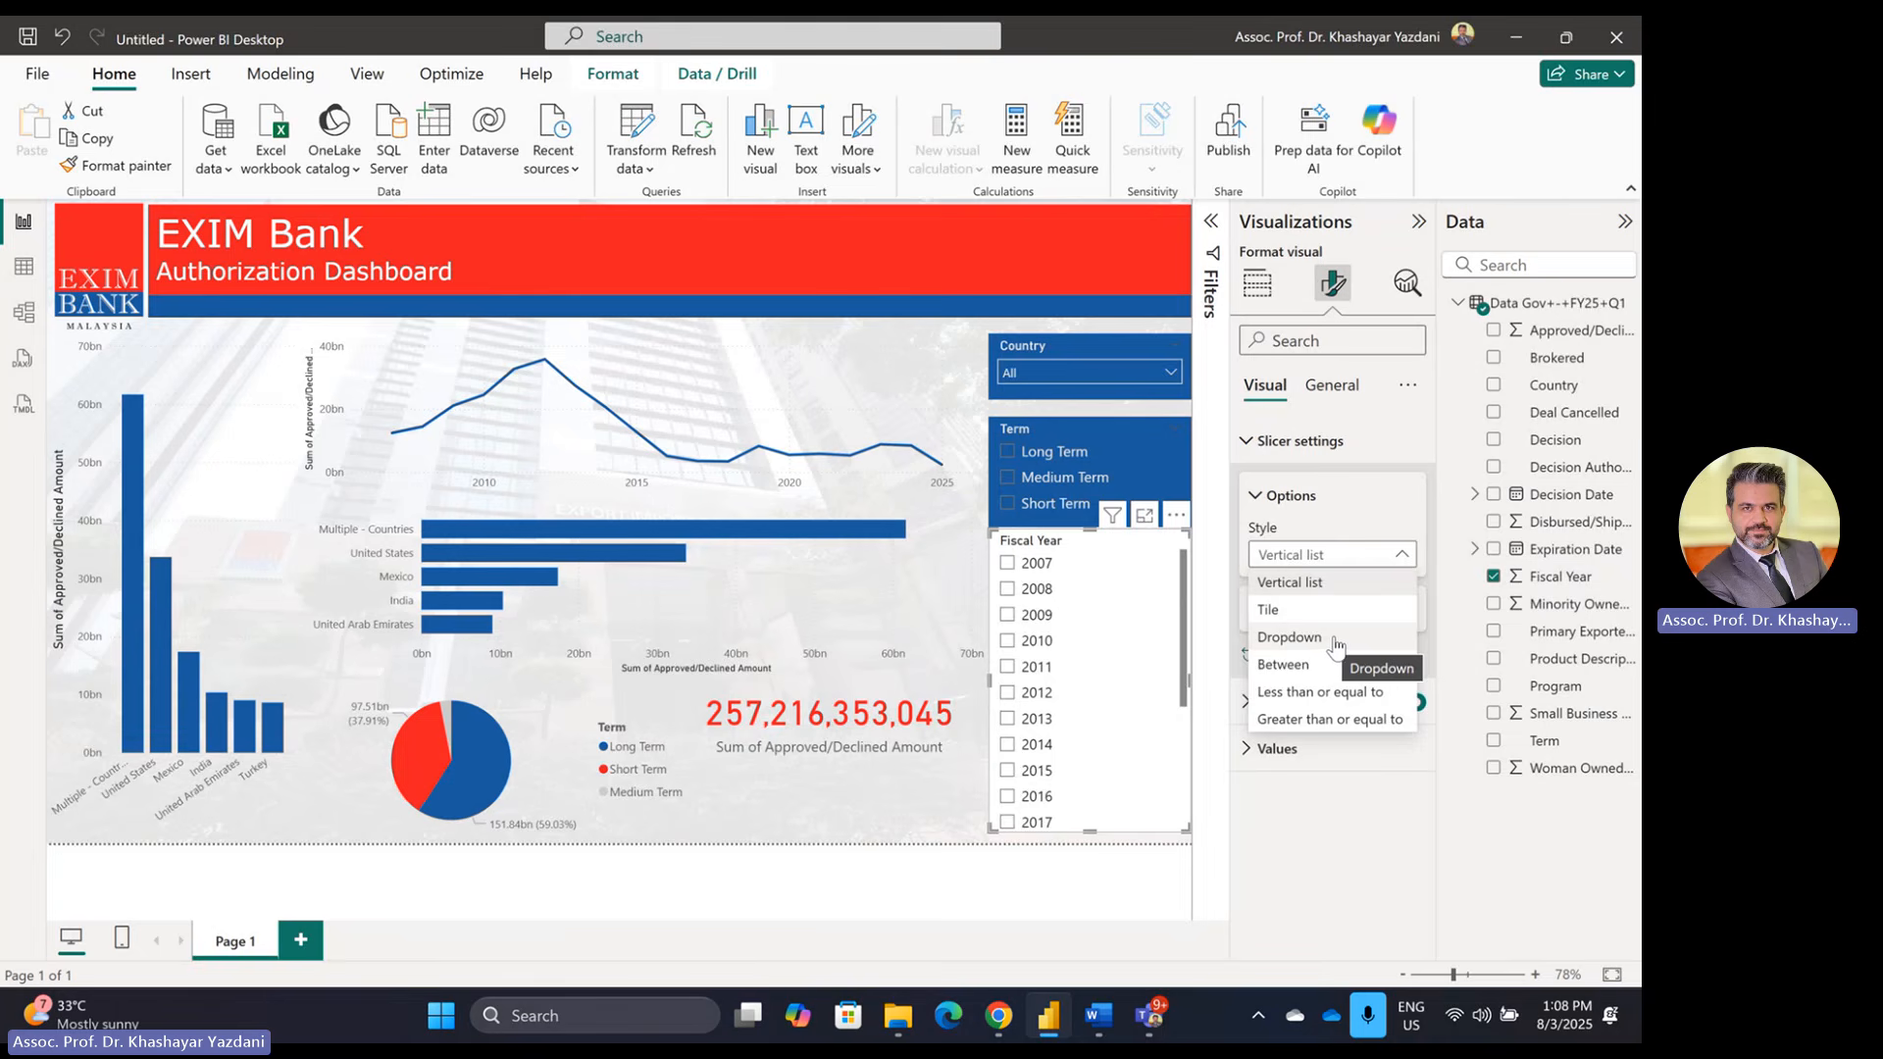
left_click(1336, 639)
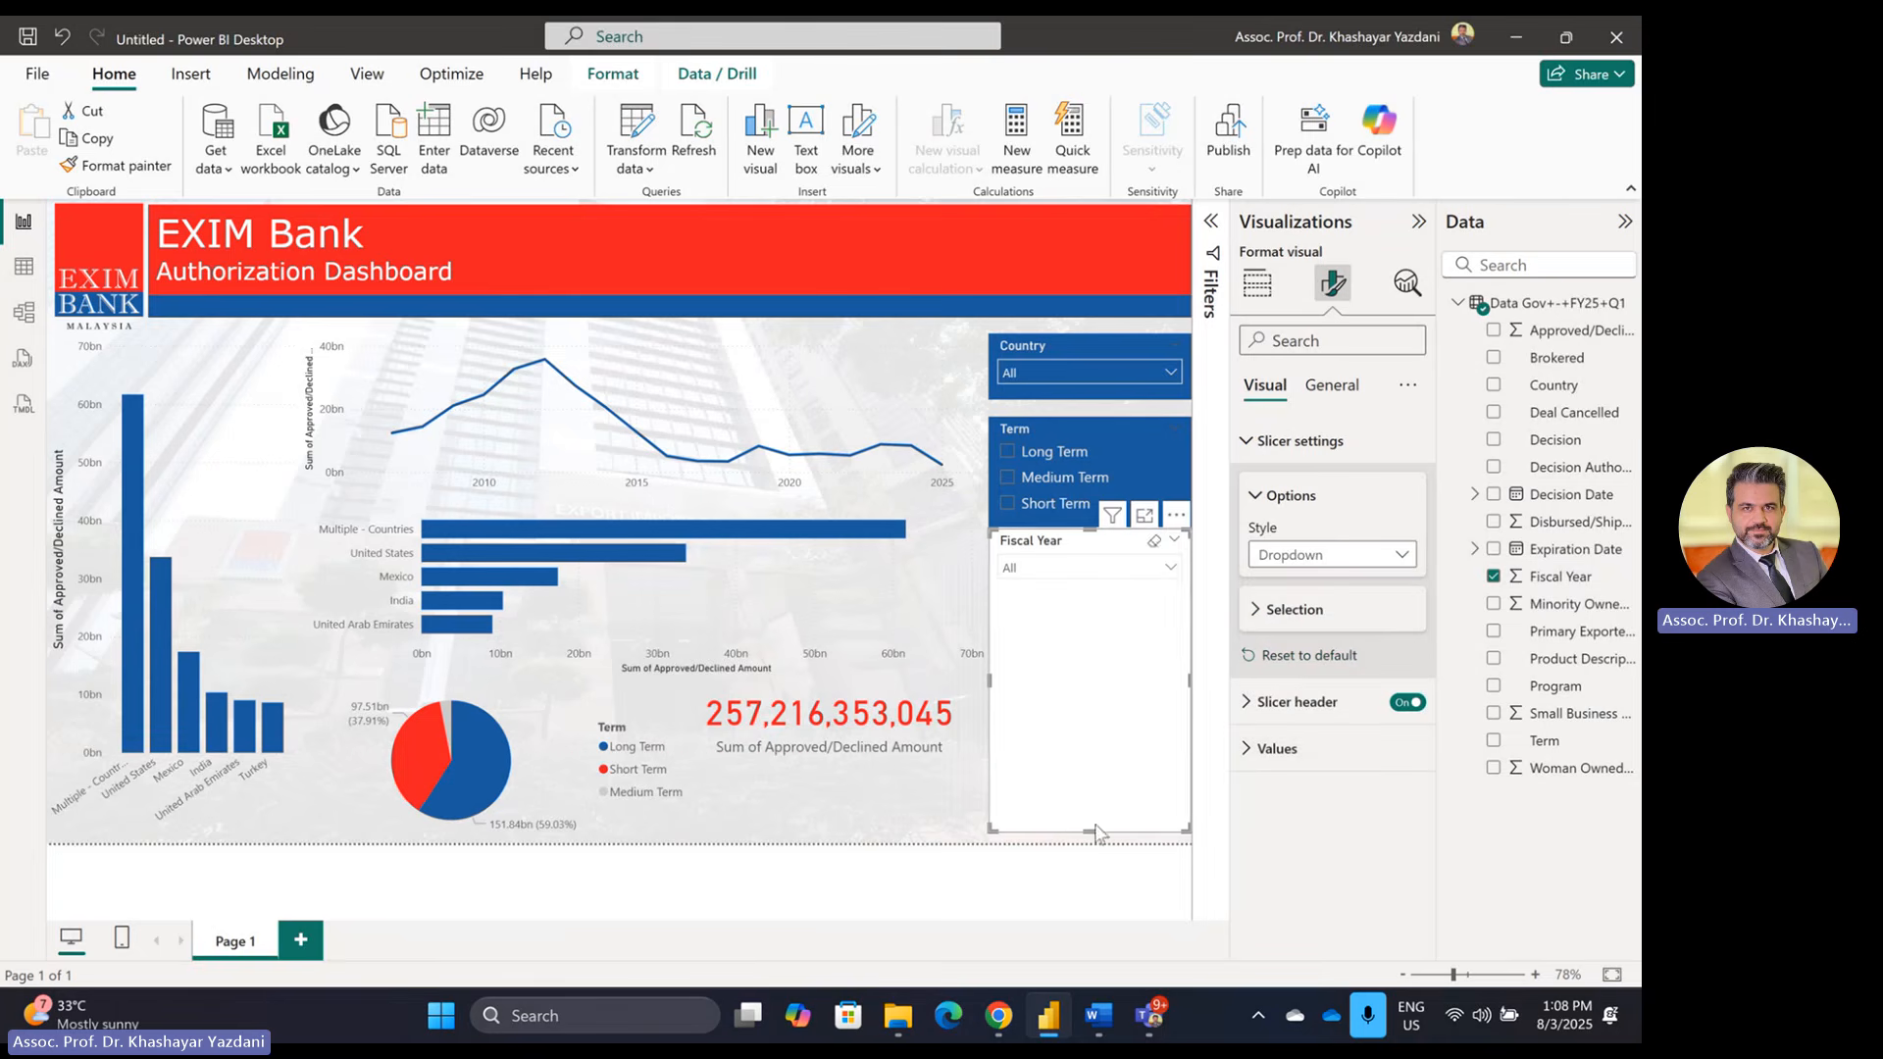
left_click_drag(1094, 826, 1098, 572)
Step: Apply the Country slicer's formatting to the Fiscal Year slicer with Format painter
left_click(1063, 339)
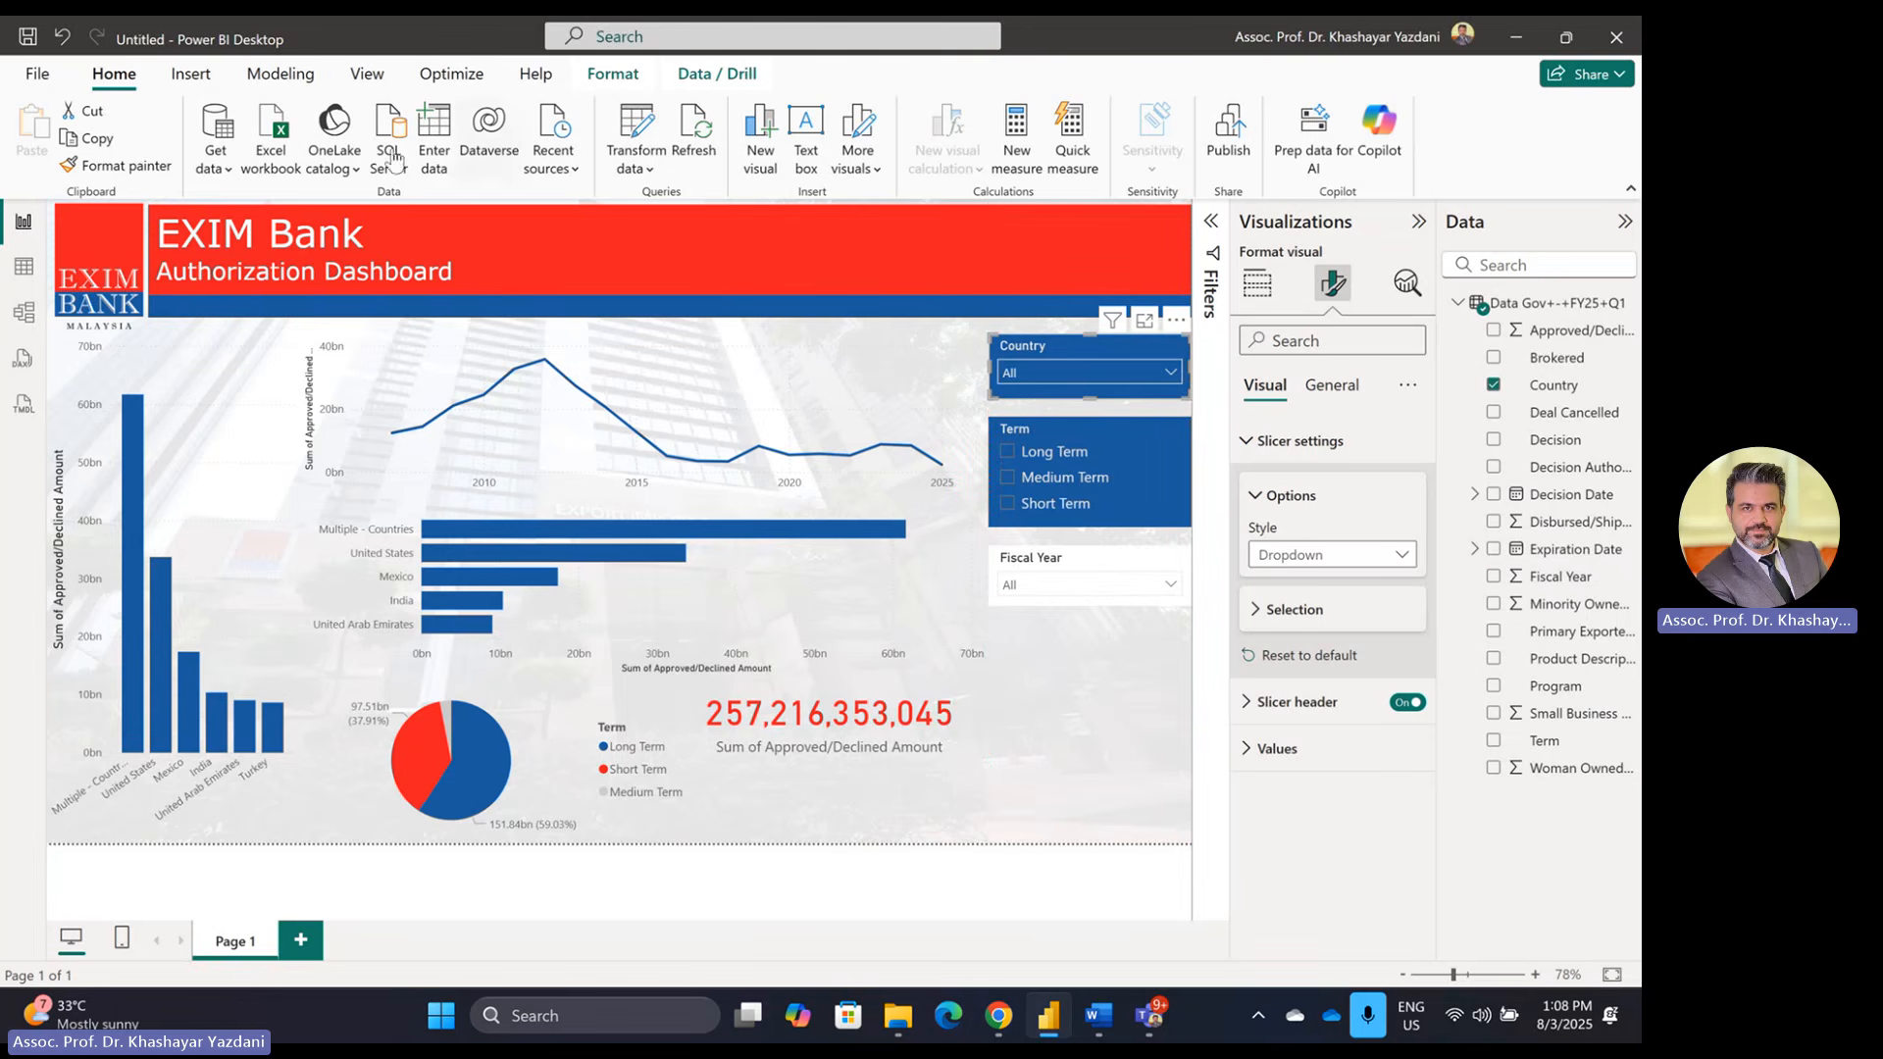
left_click(115, 165)
left_click(1113, 566)
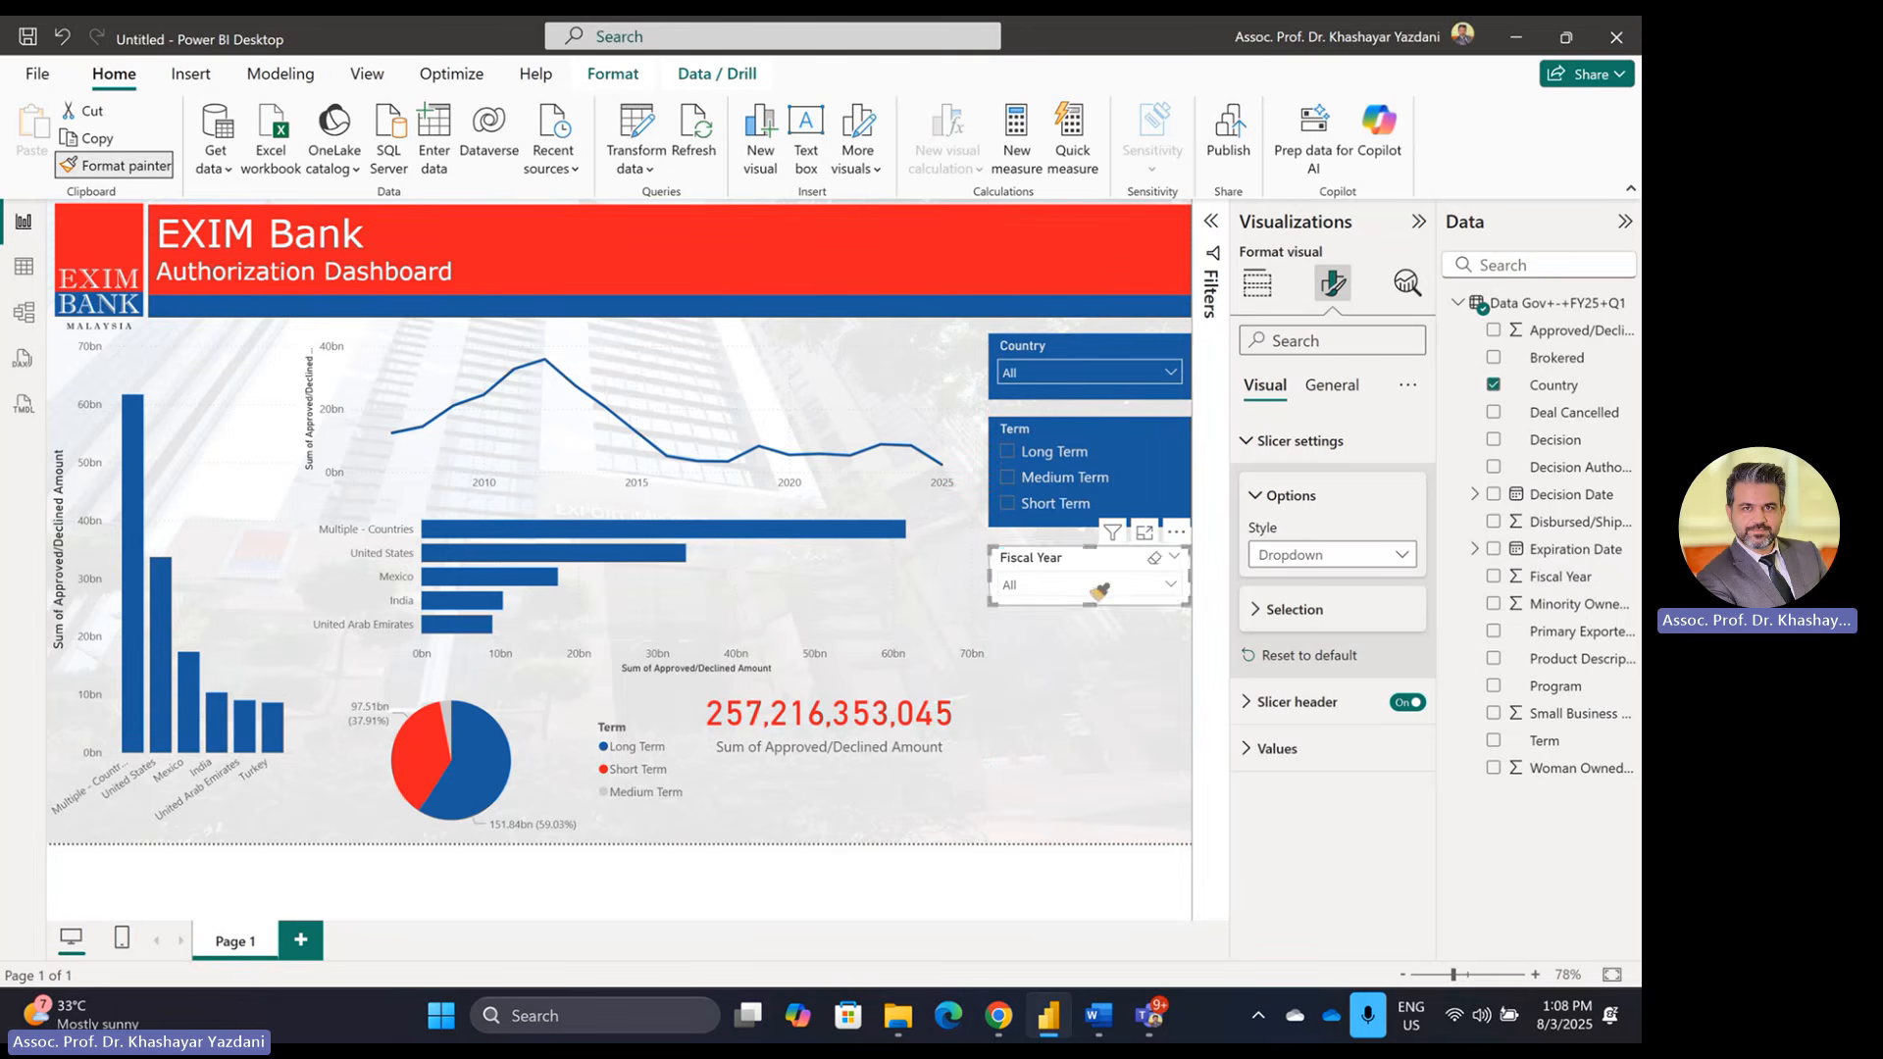
left_click(1213, 771)
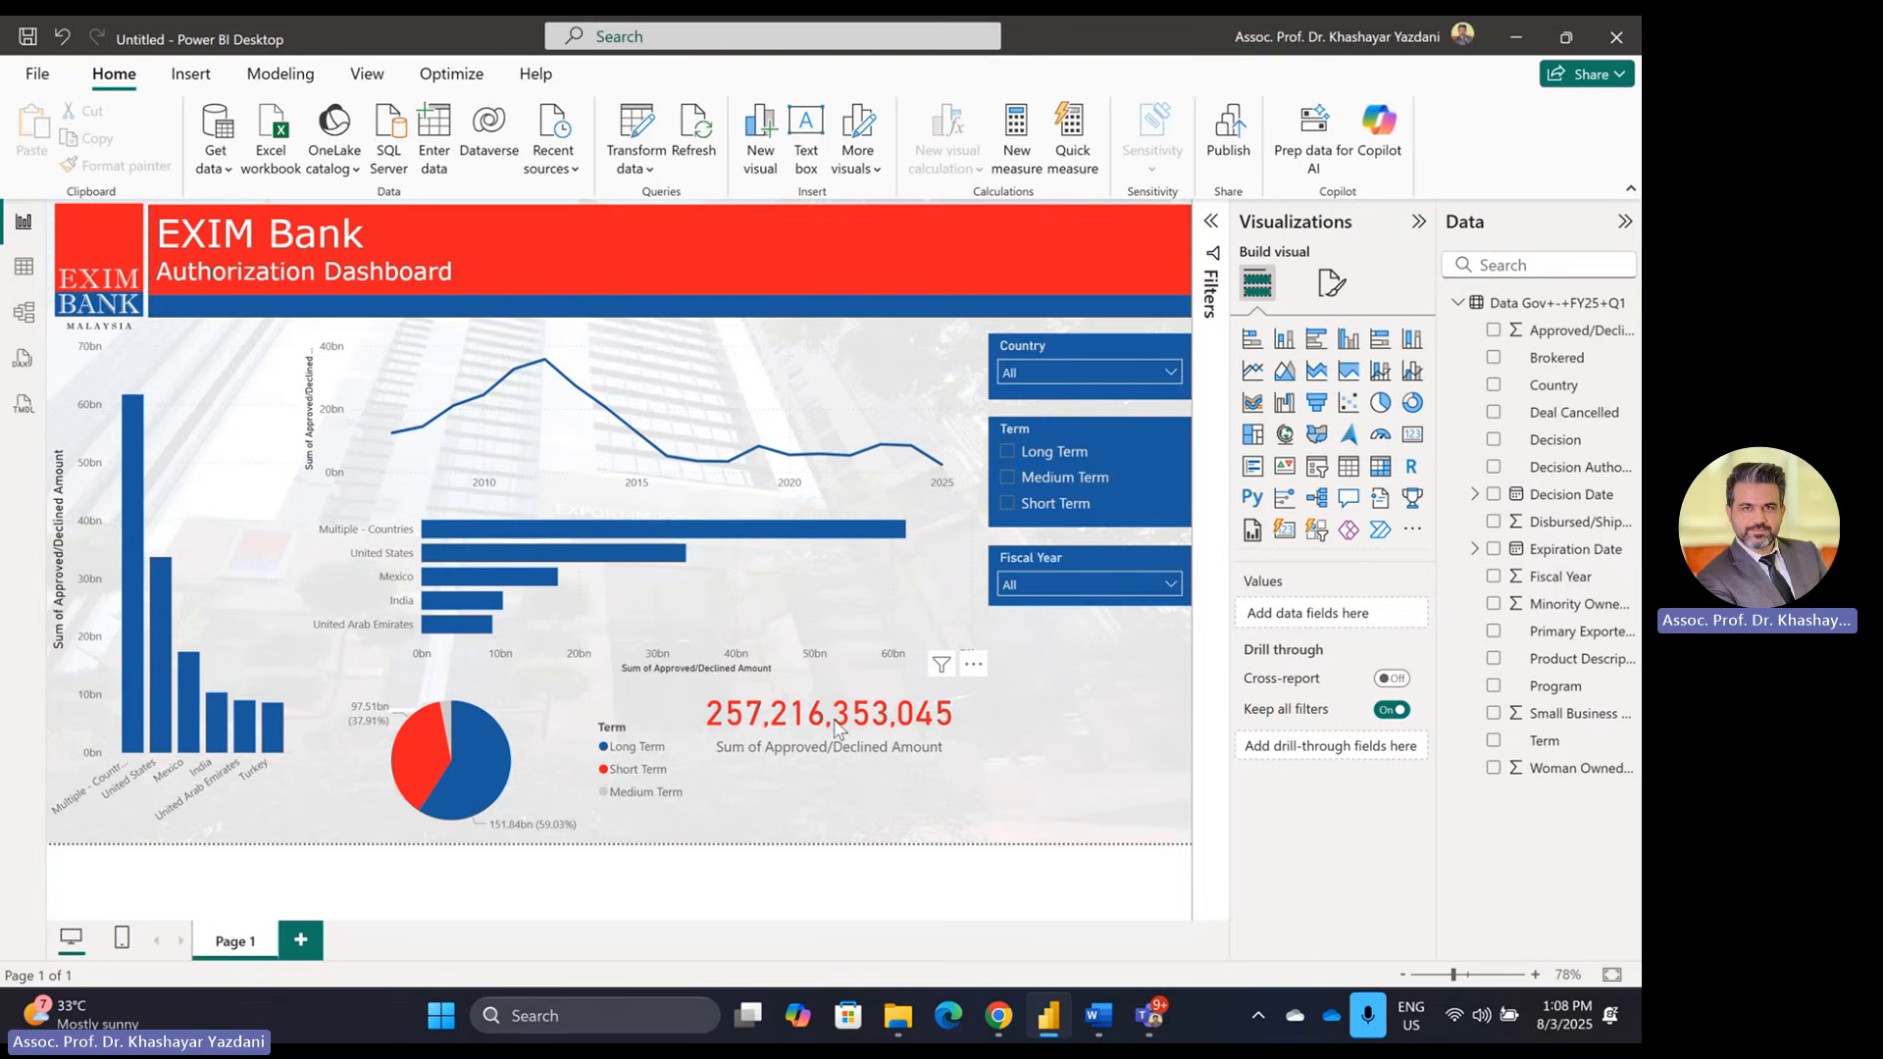
key("alt+Tab")
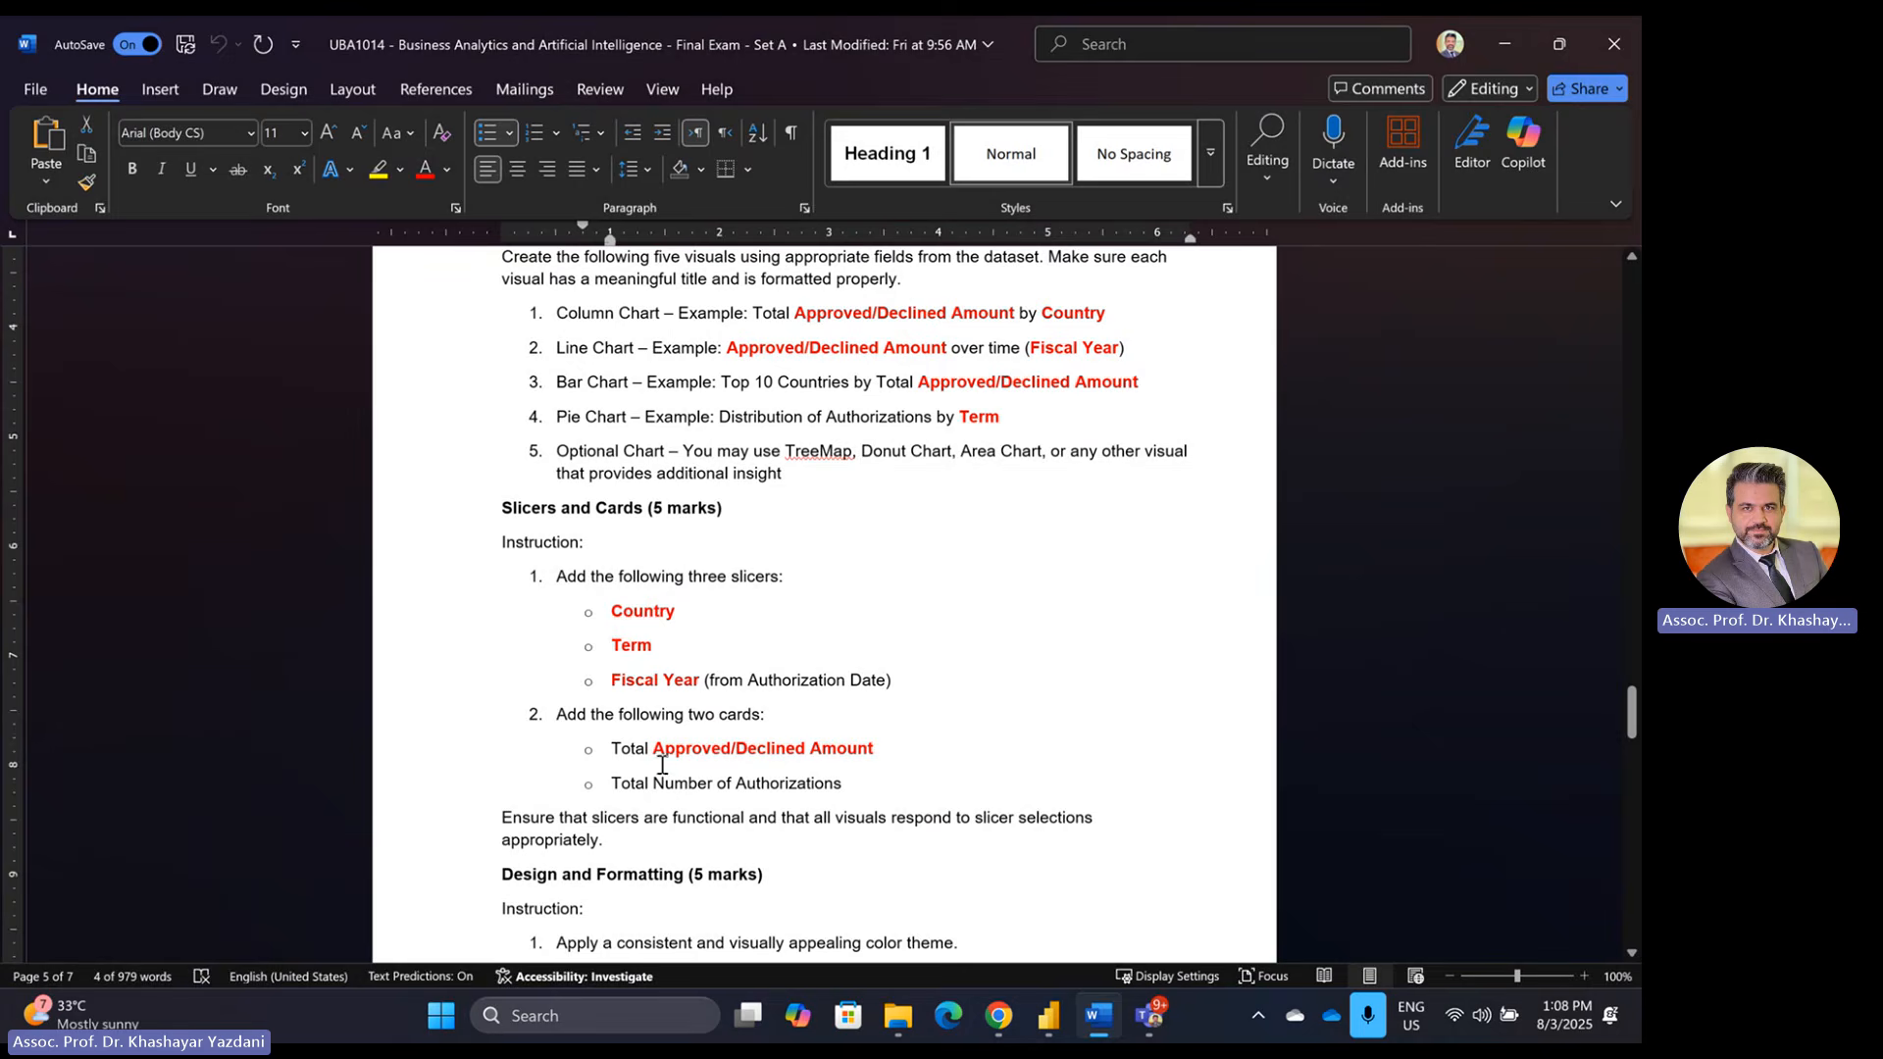
key("alt+Tab")
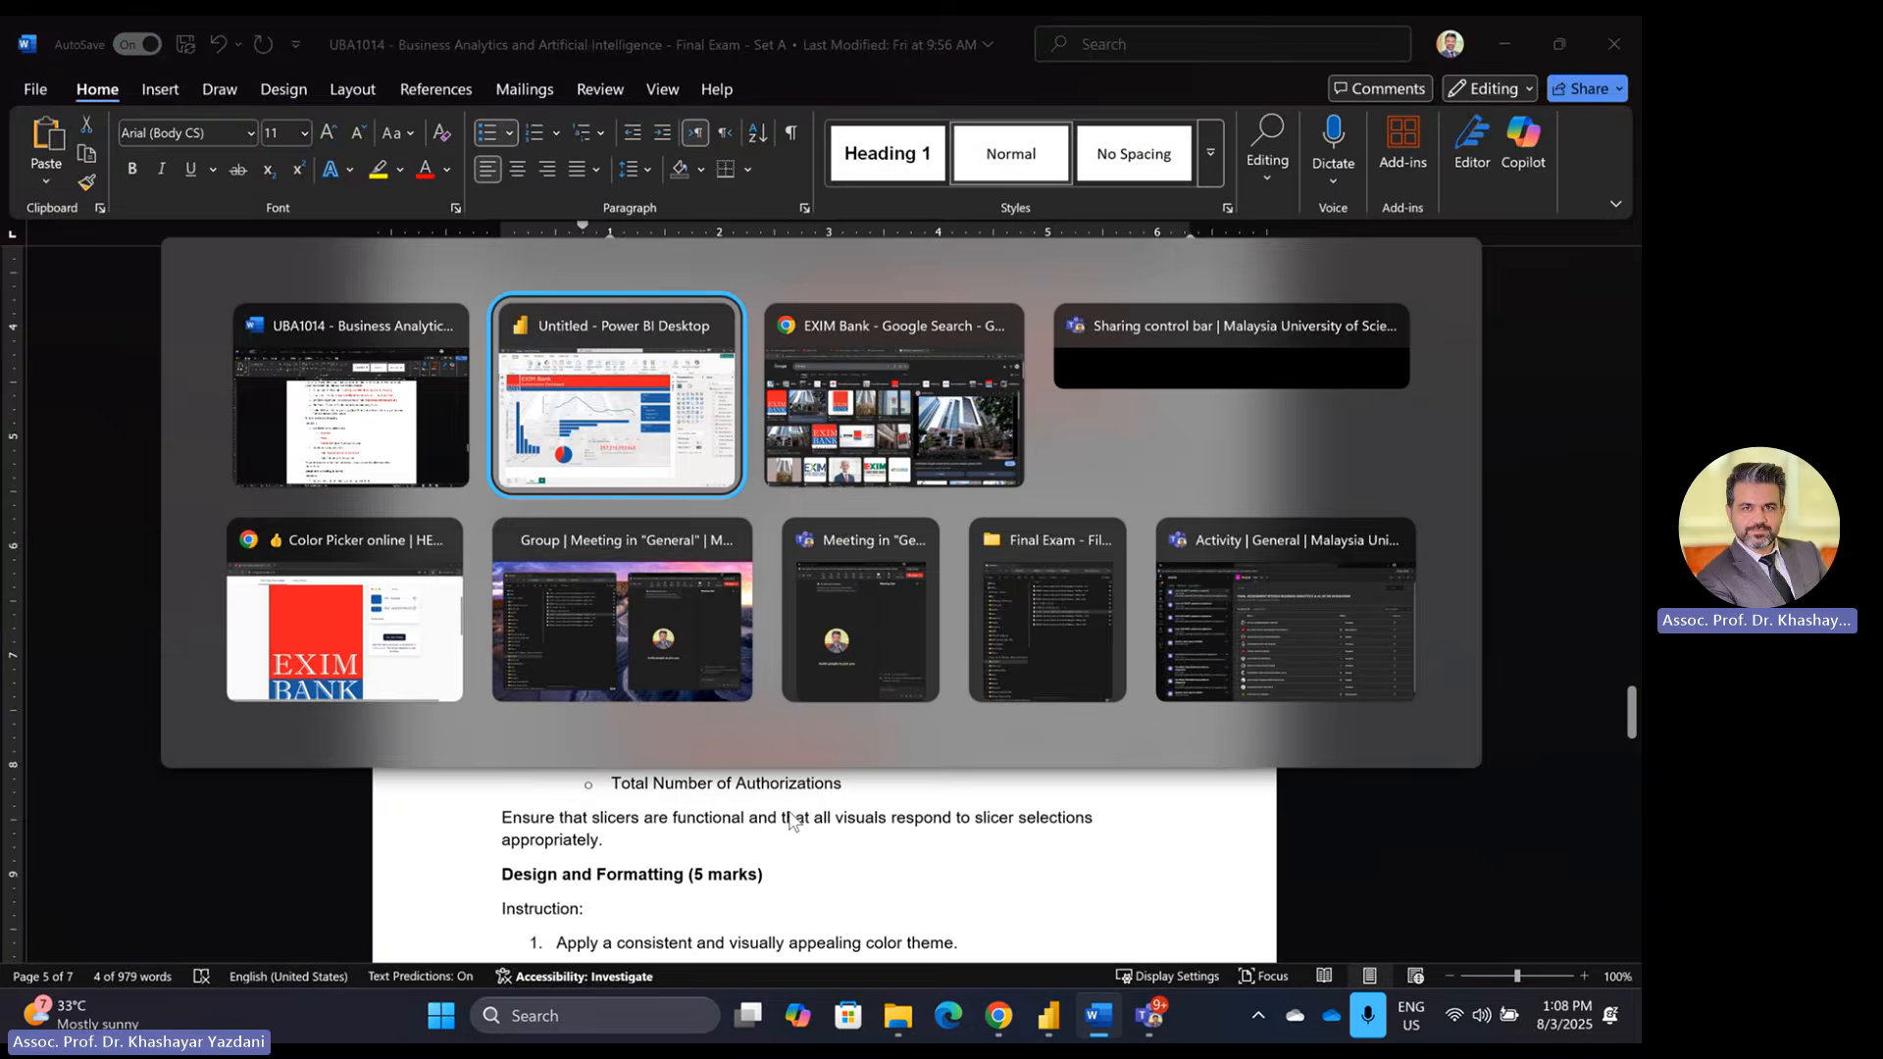
left_click(823, 719)
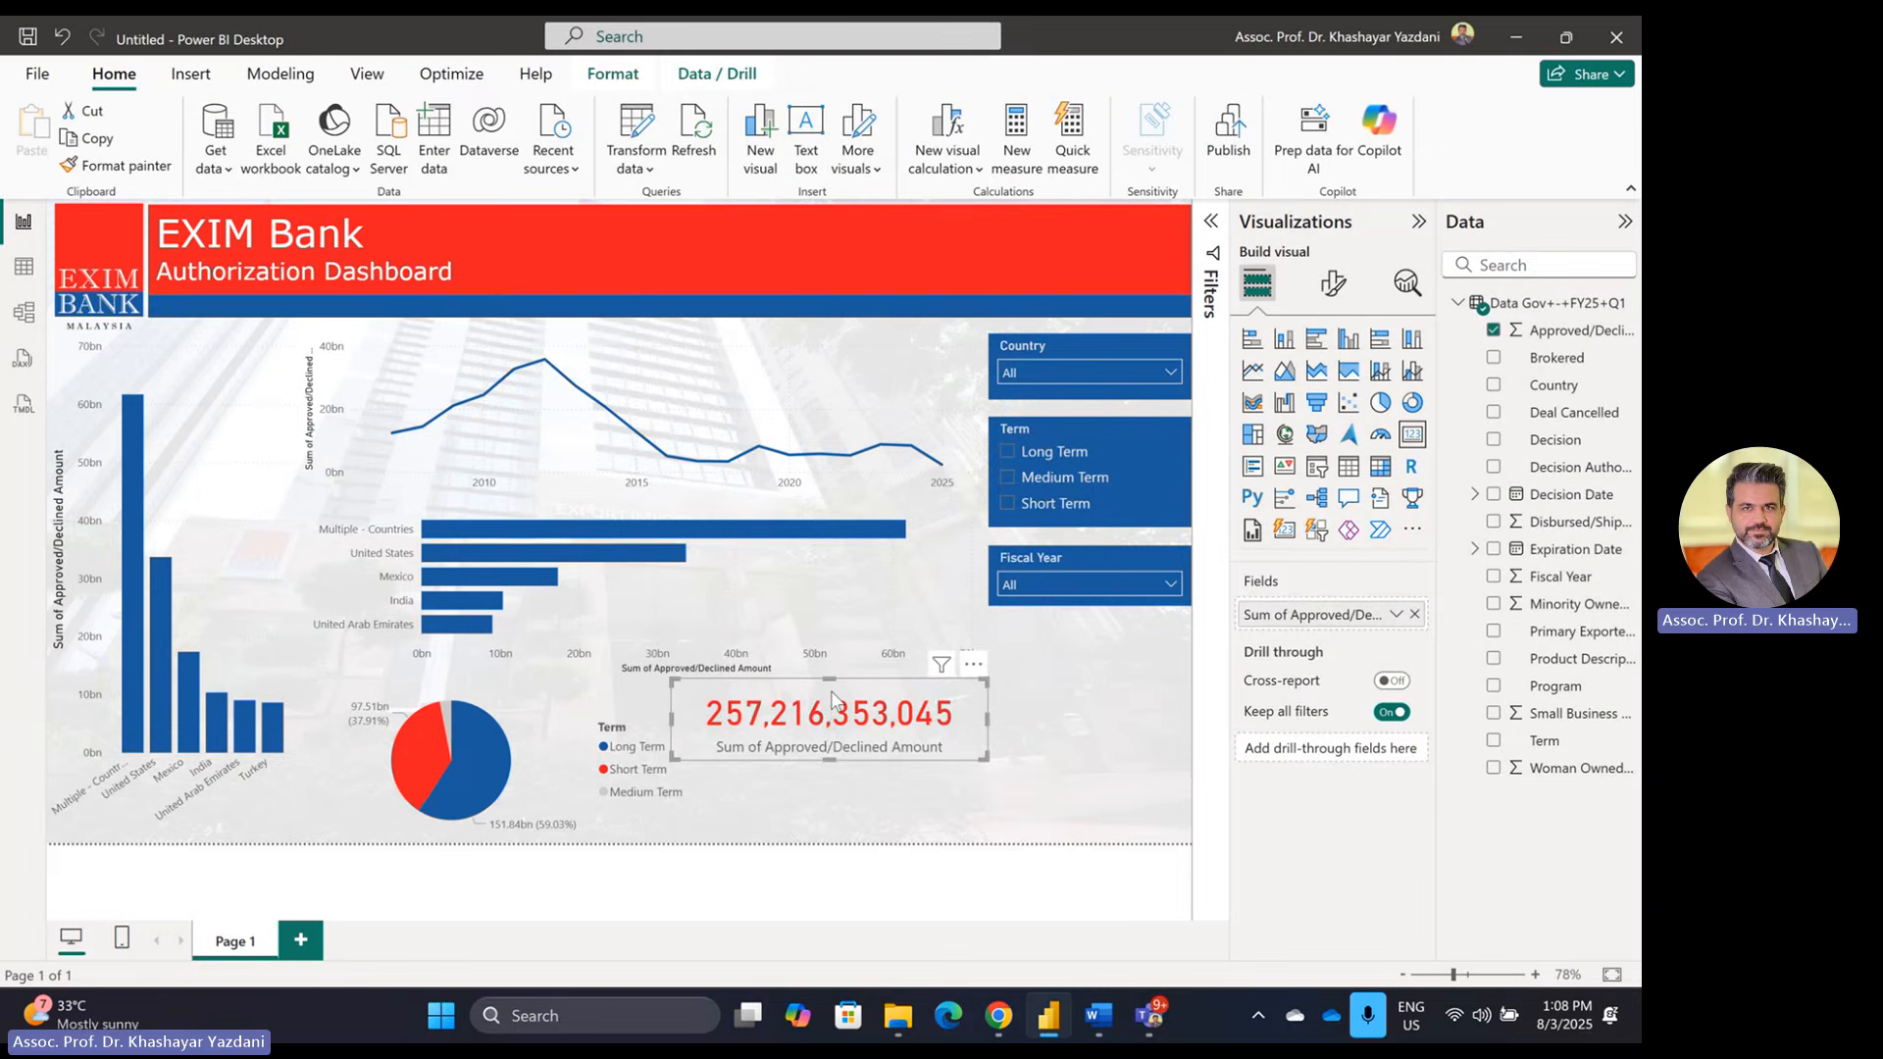
Step: Move the total card under the Fiscal Year slicer, narrow it, and set callout font size 20
left_click_drag(832, 698, 1035, 657)
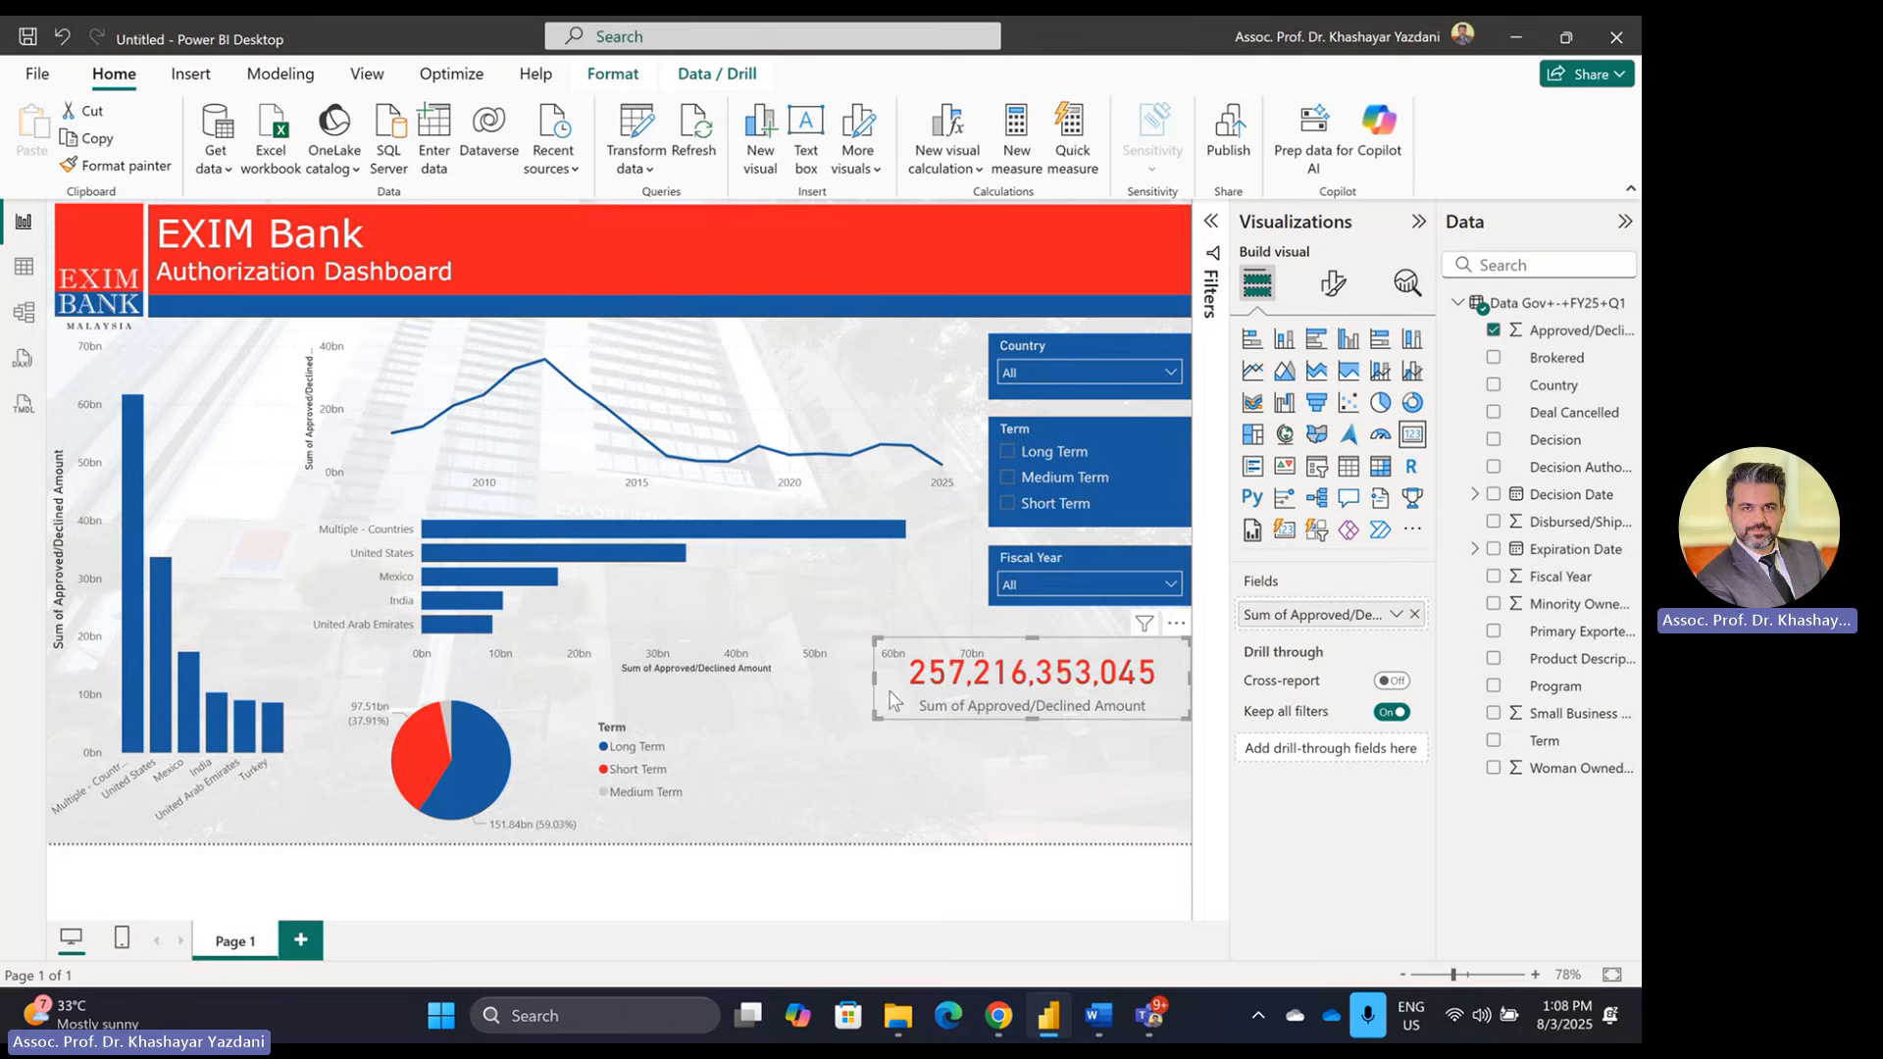
left_click_drag(874, 686, 993, 682)
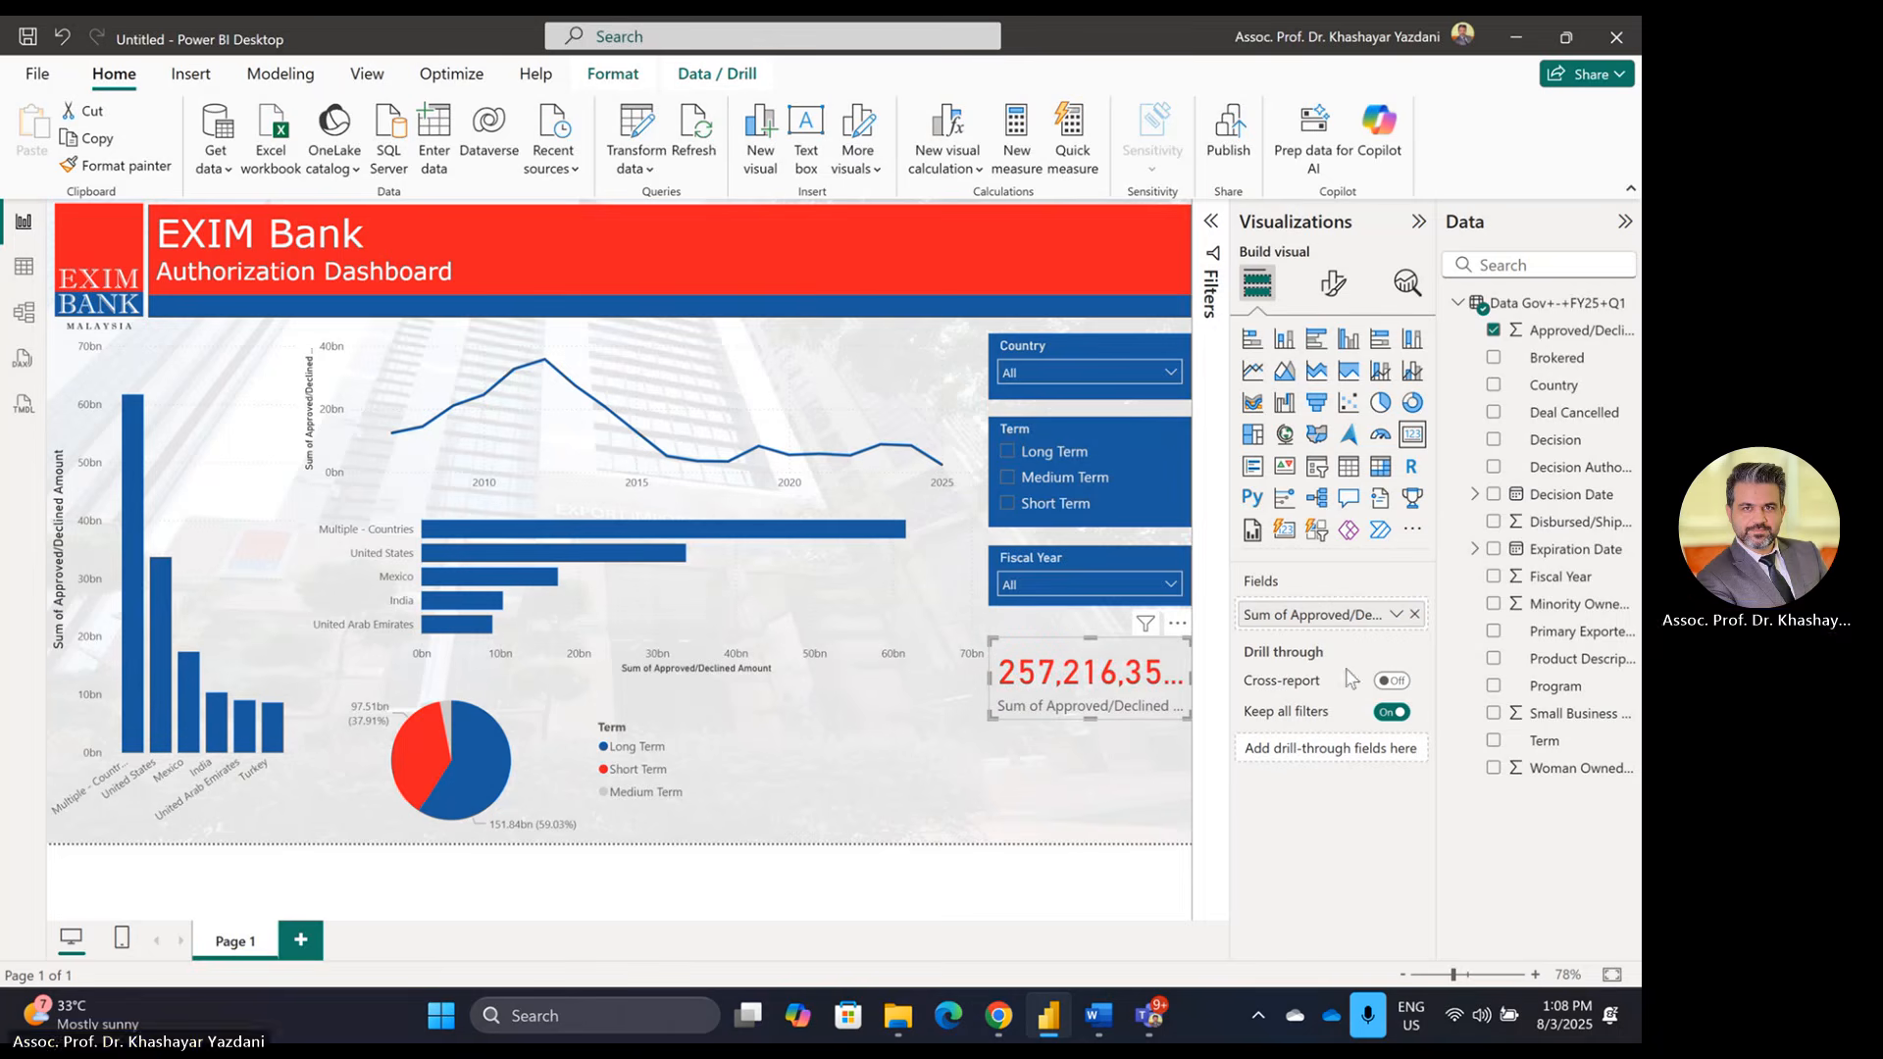
left_click(1334, 284)
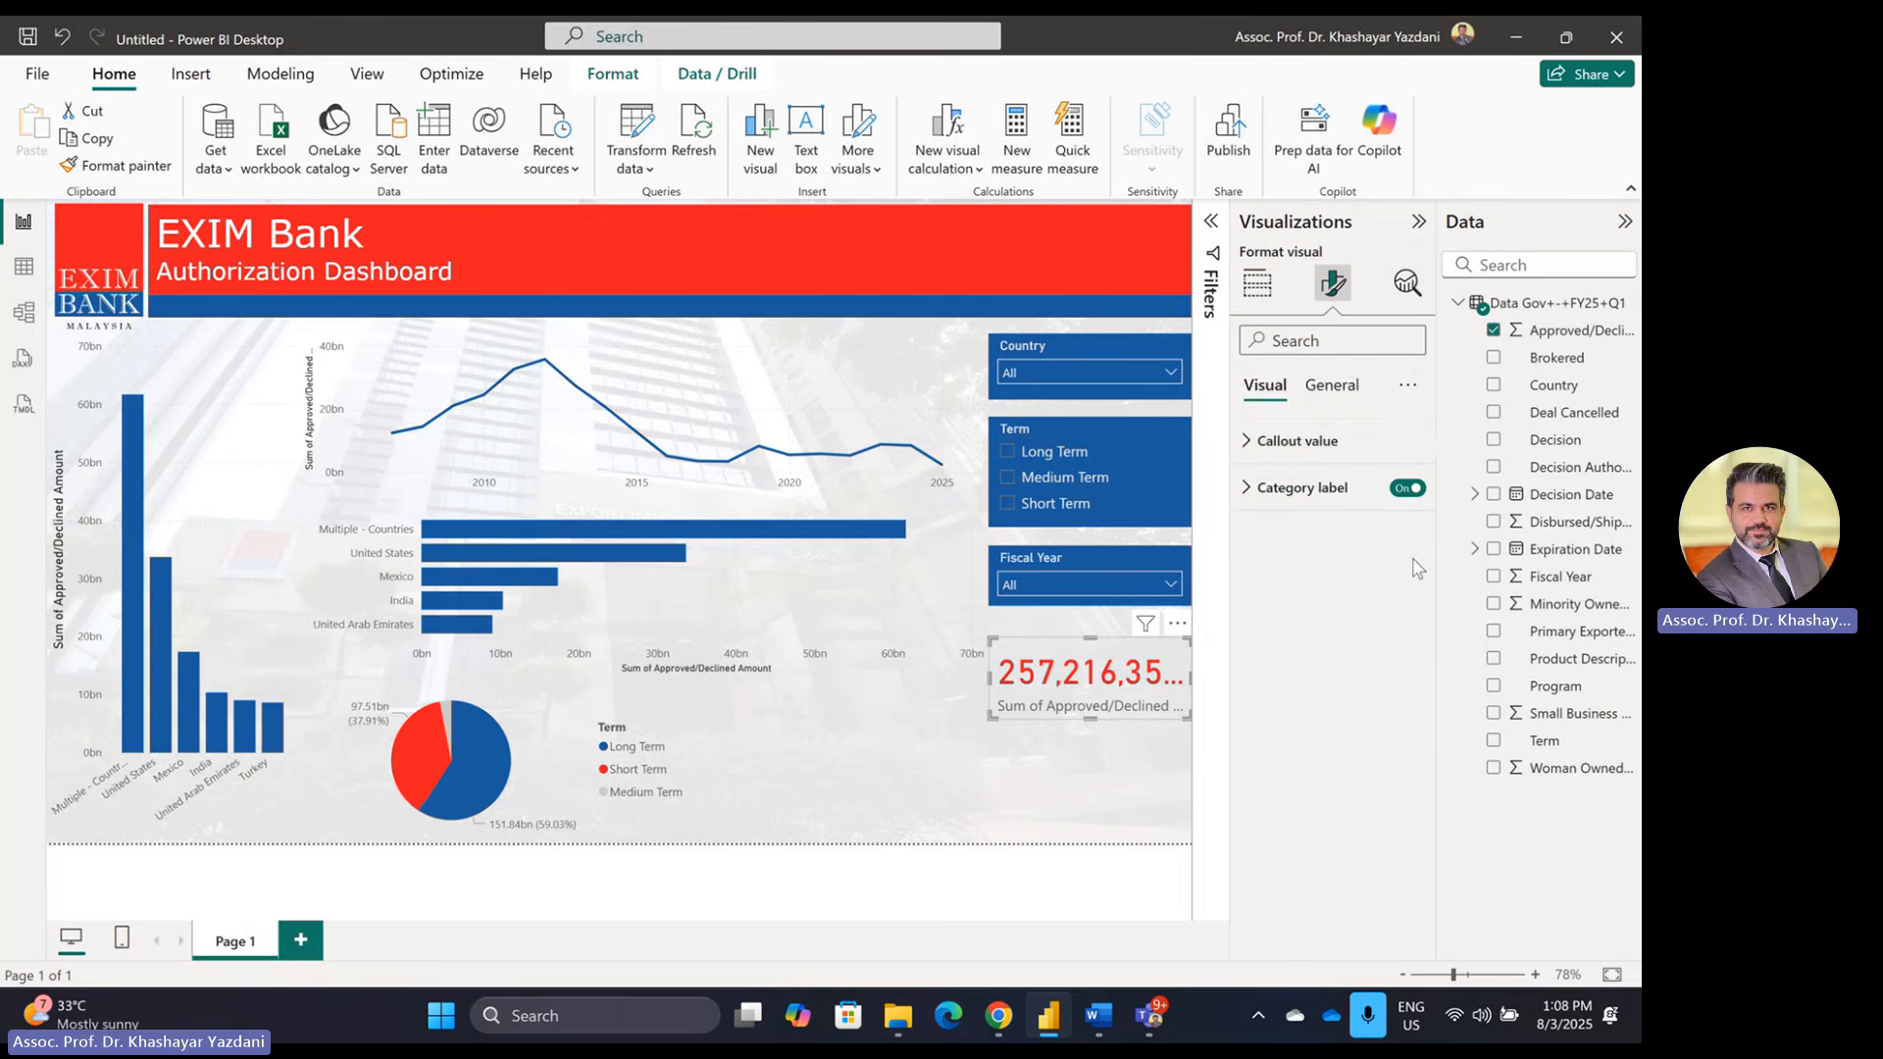
left_click(1341, 451)
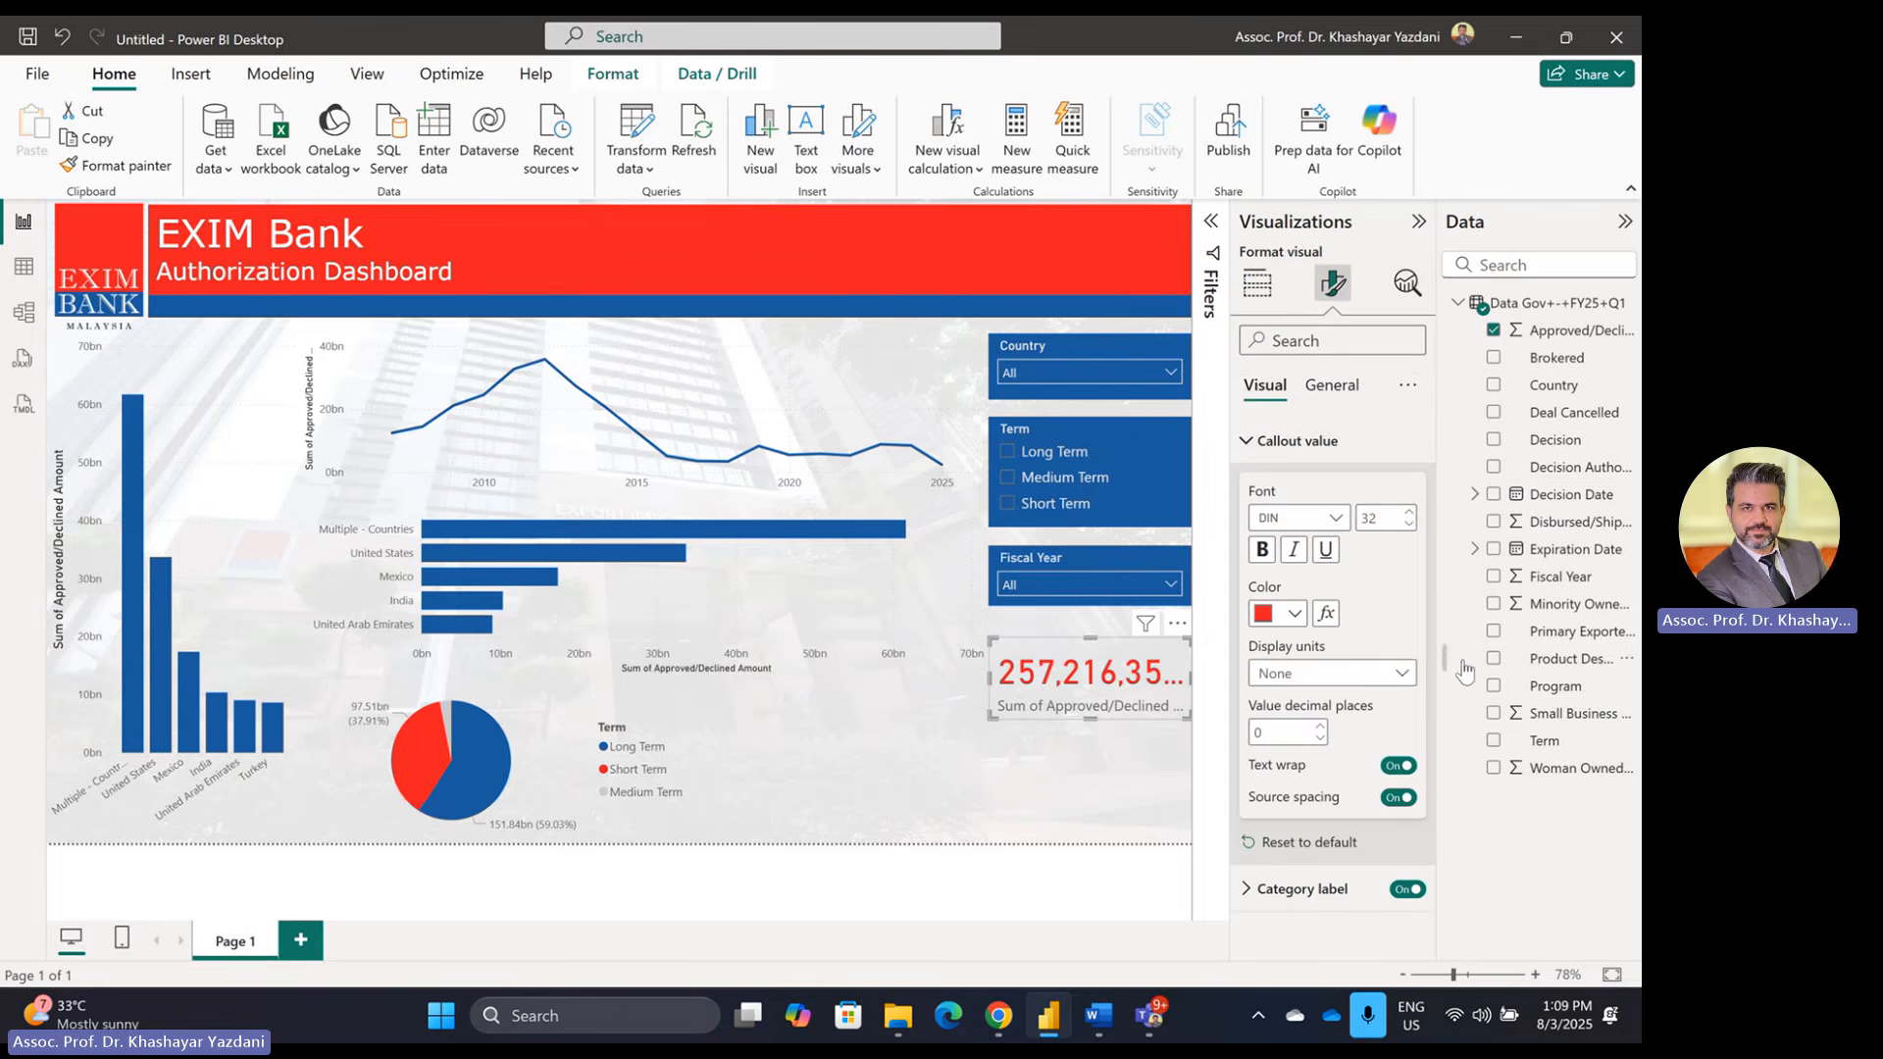
left_click(1408, 522)
left_click(1408, 523)
double_click(1384, 518)
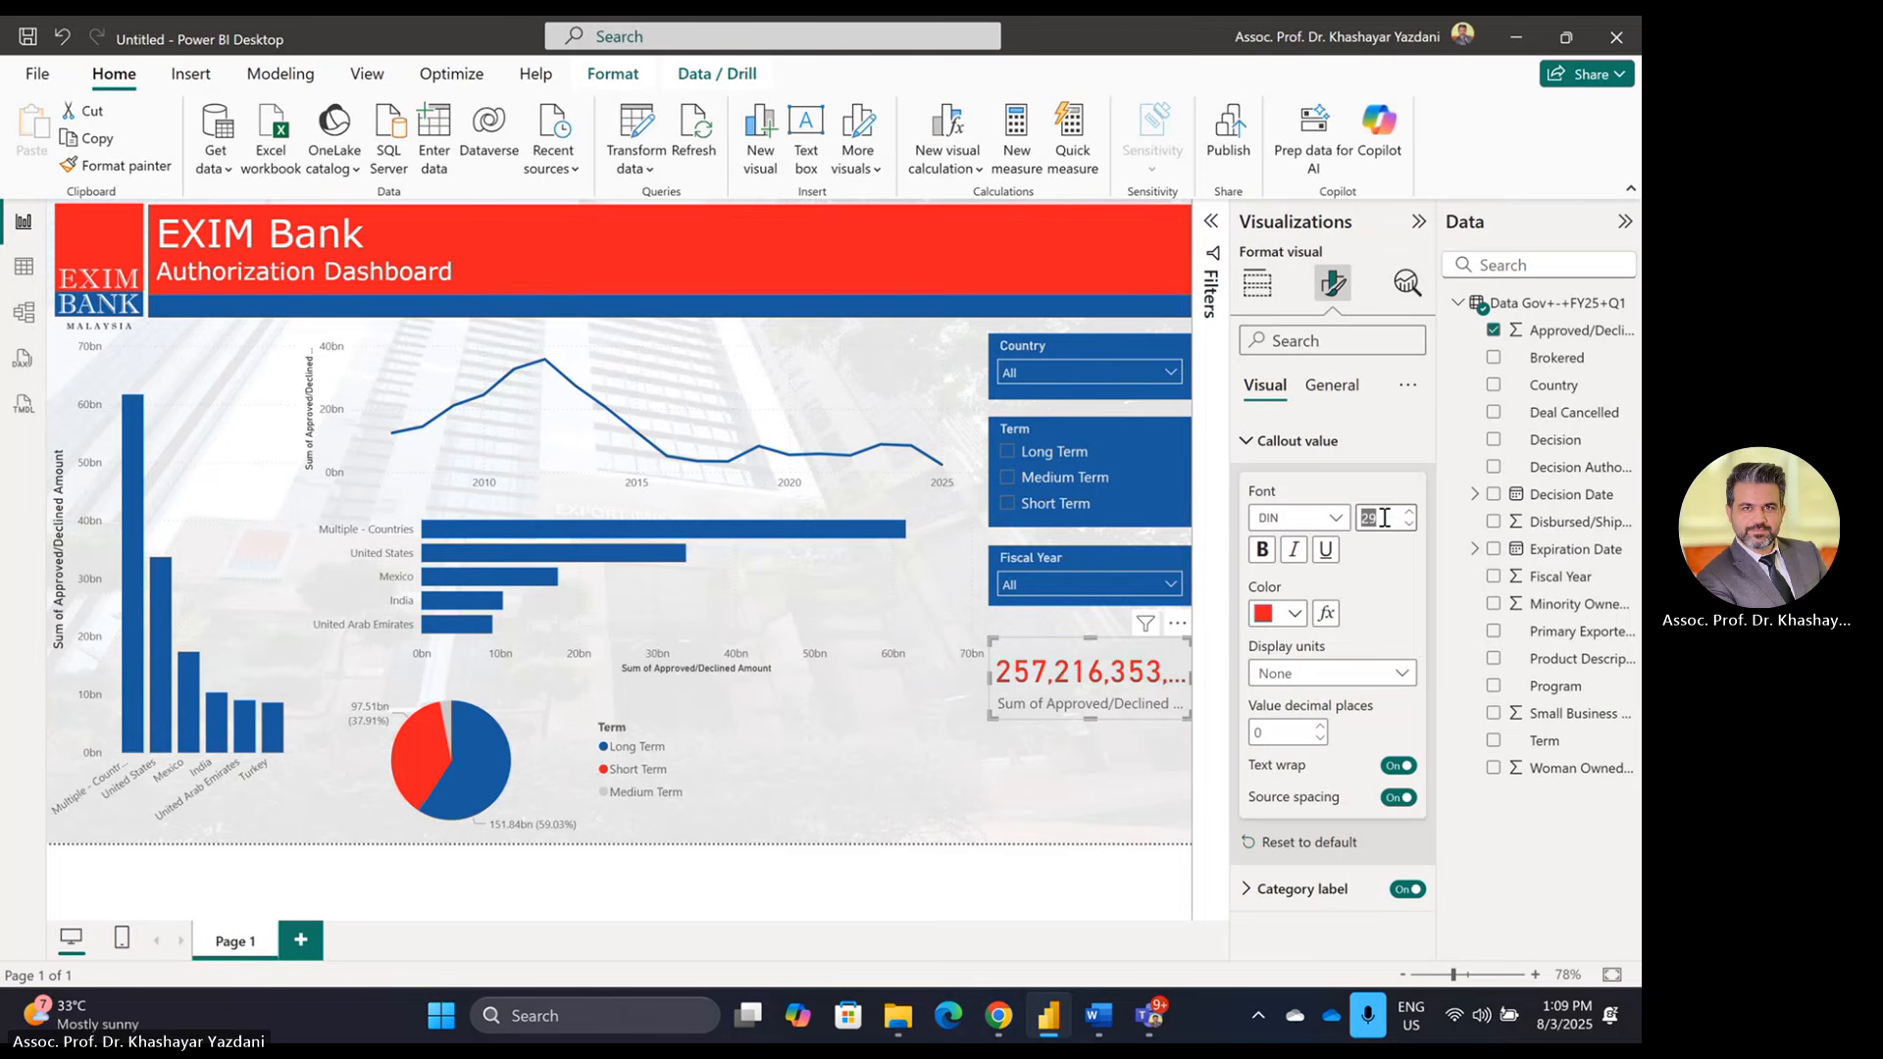
type("20")
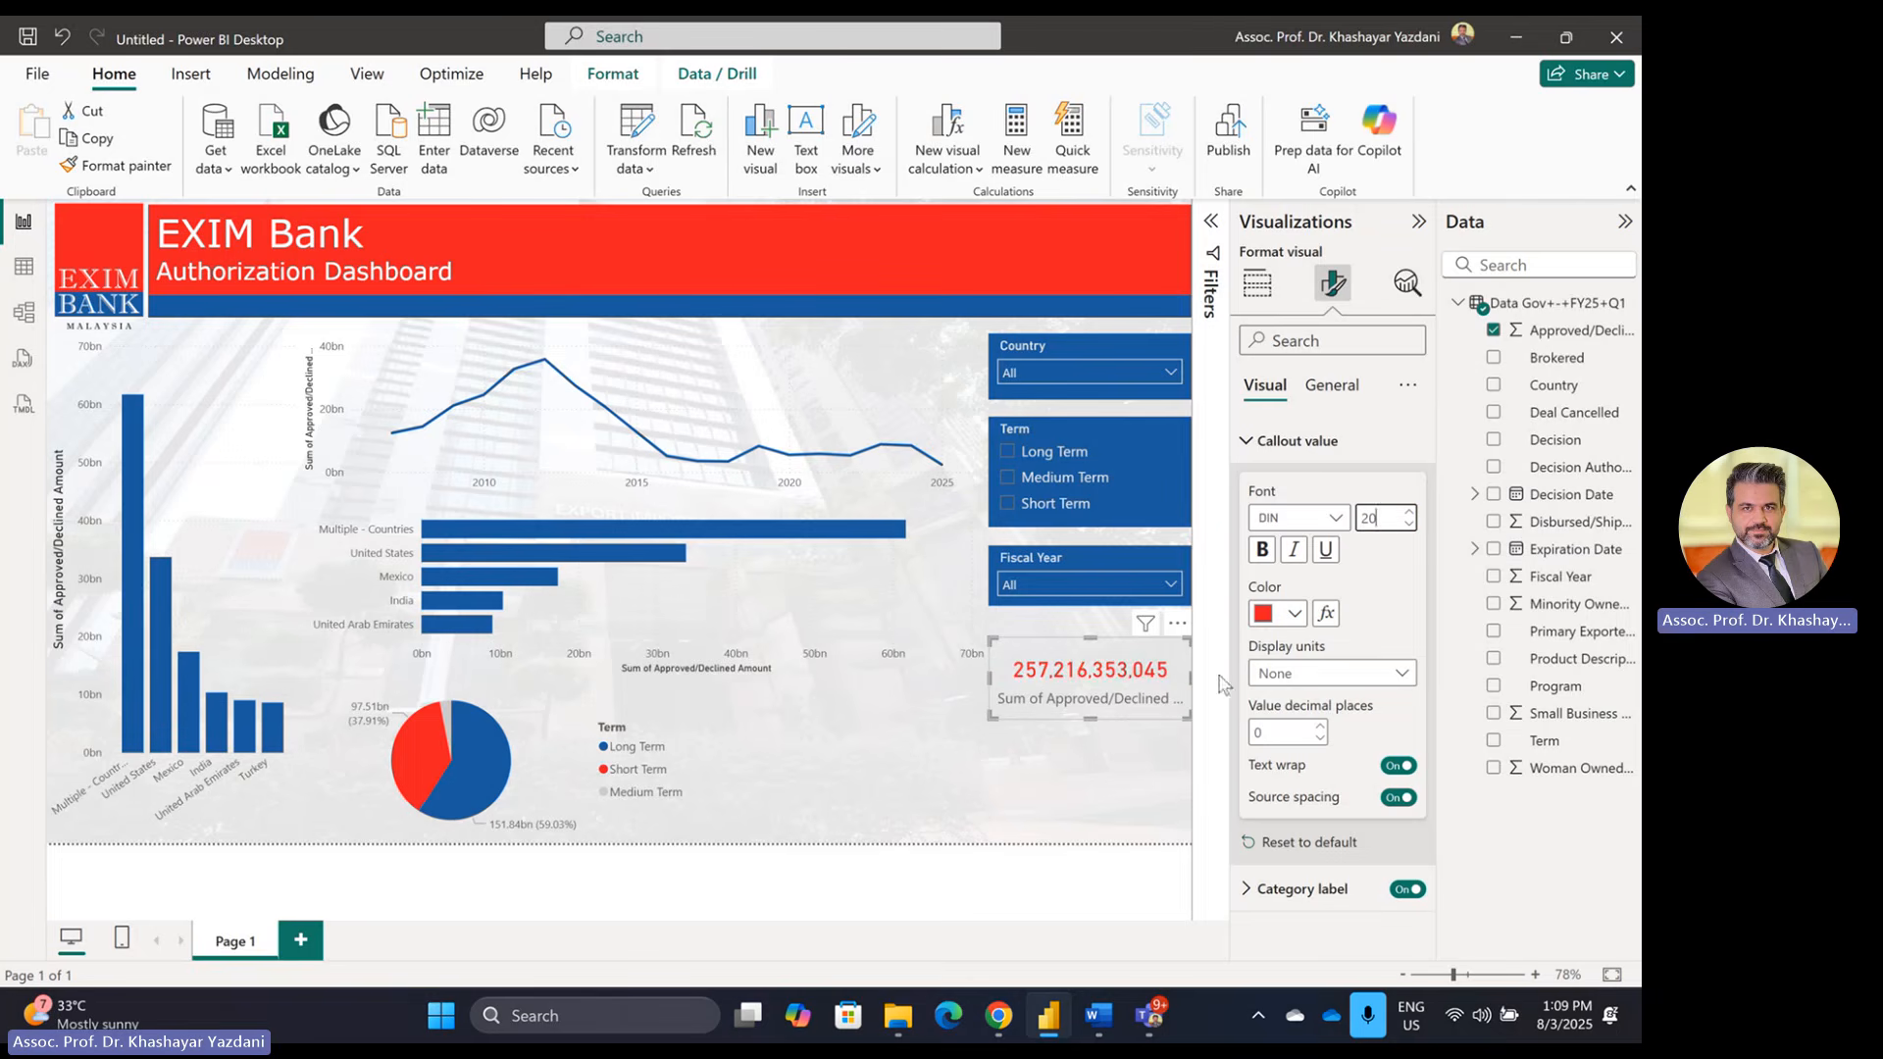
left_click(1265, 441)
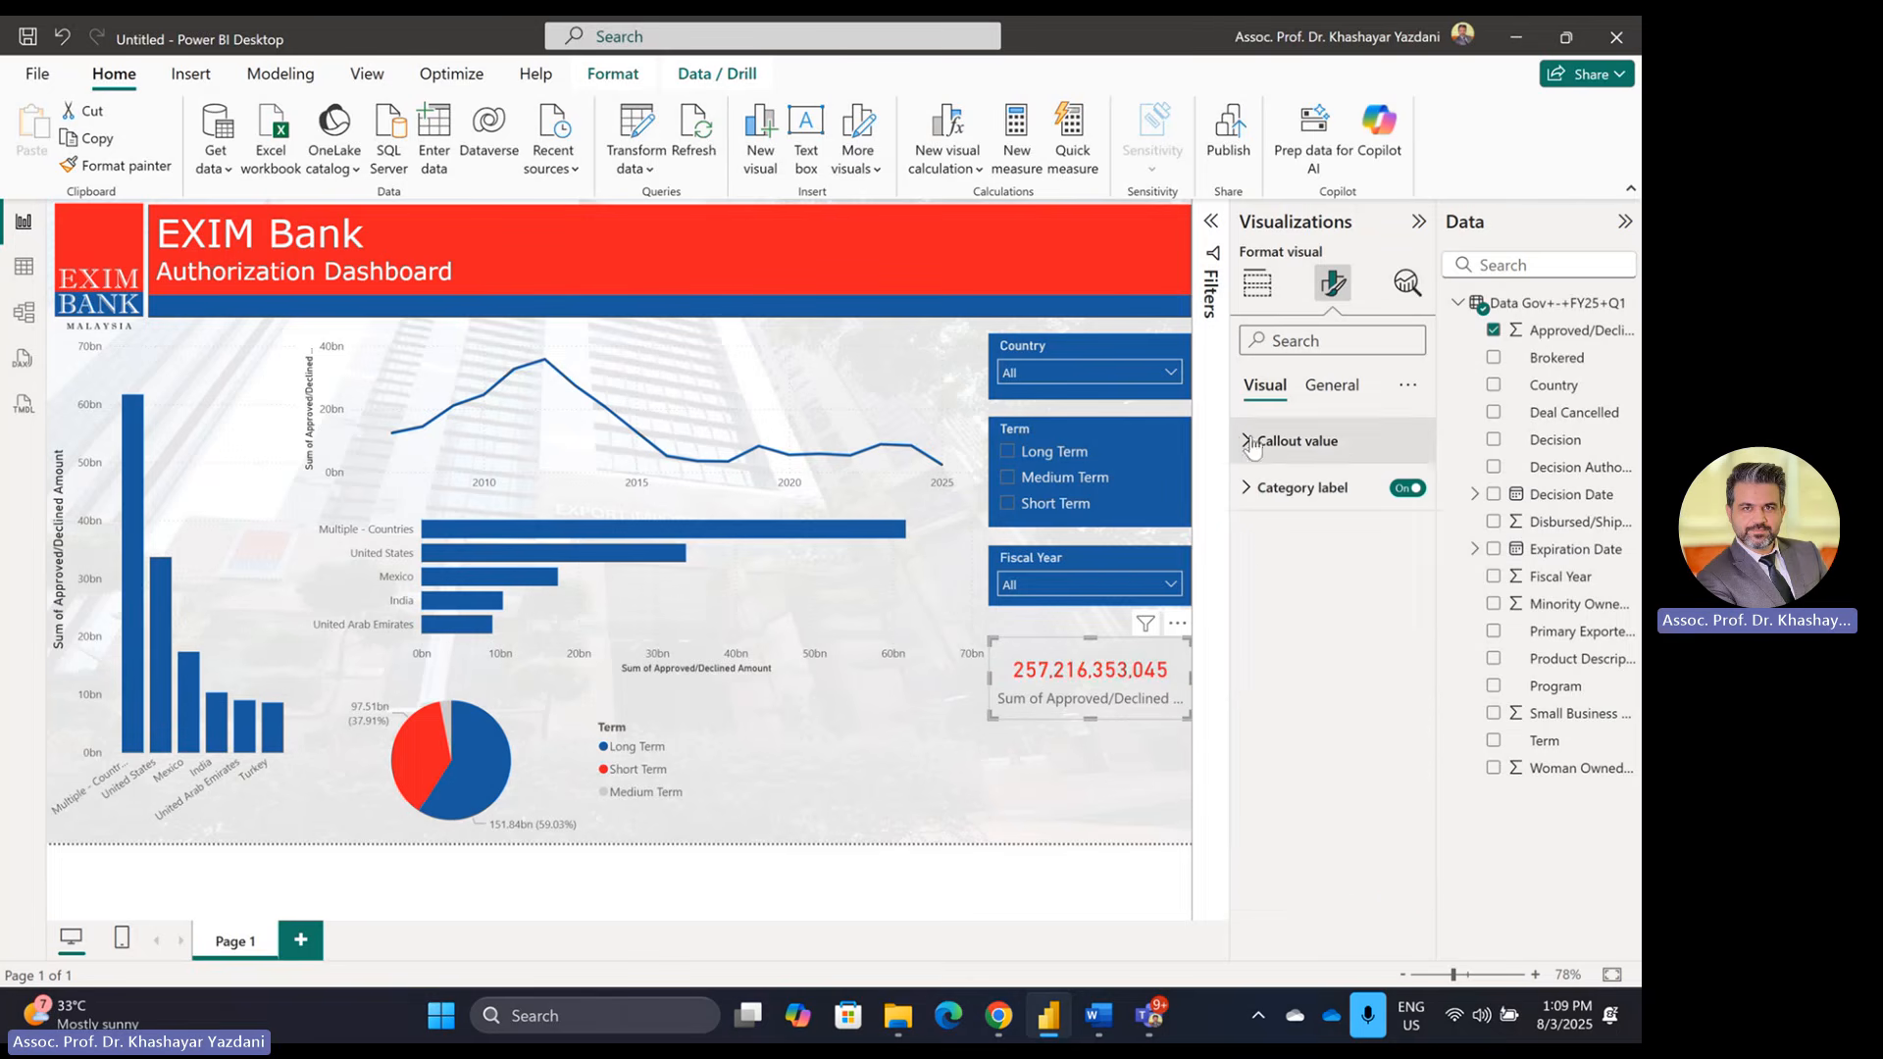
left_click(1259, 491)
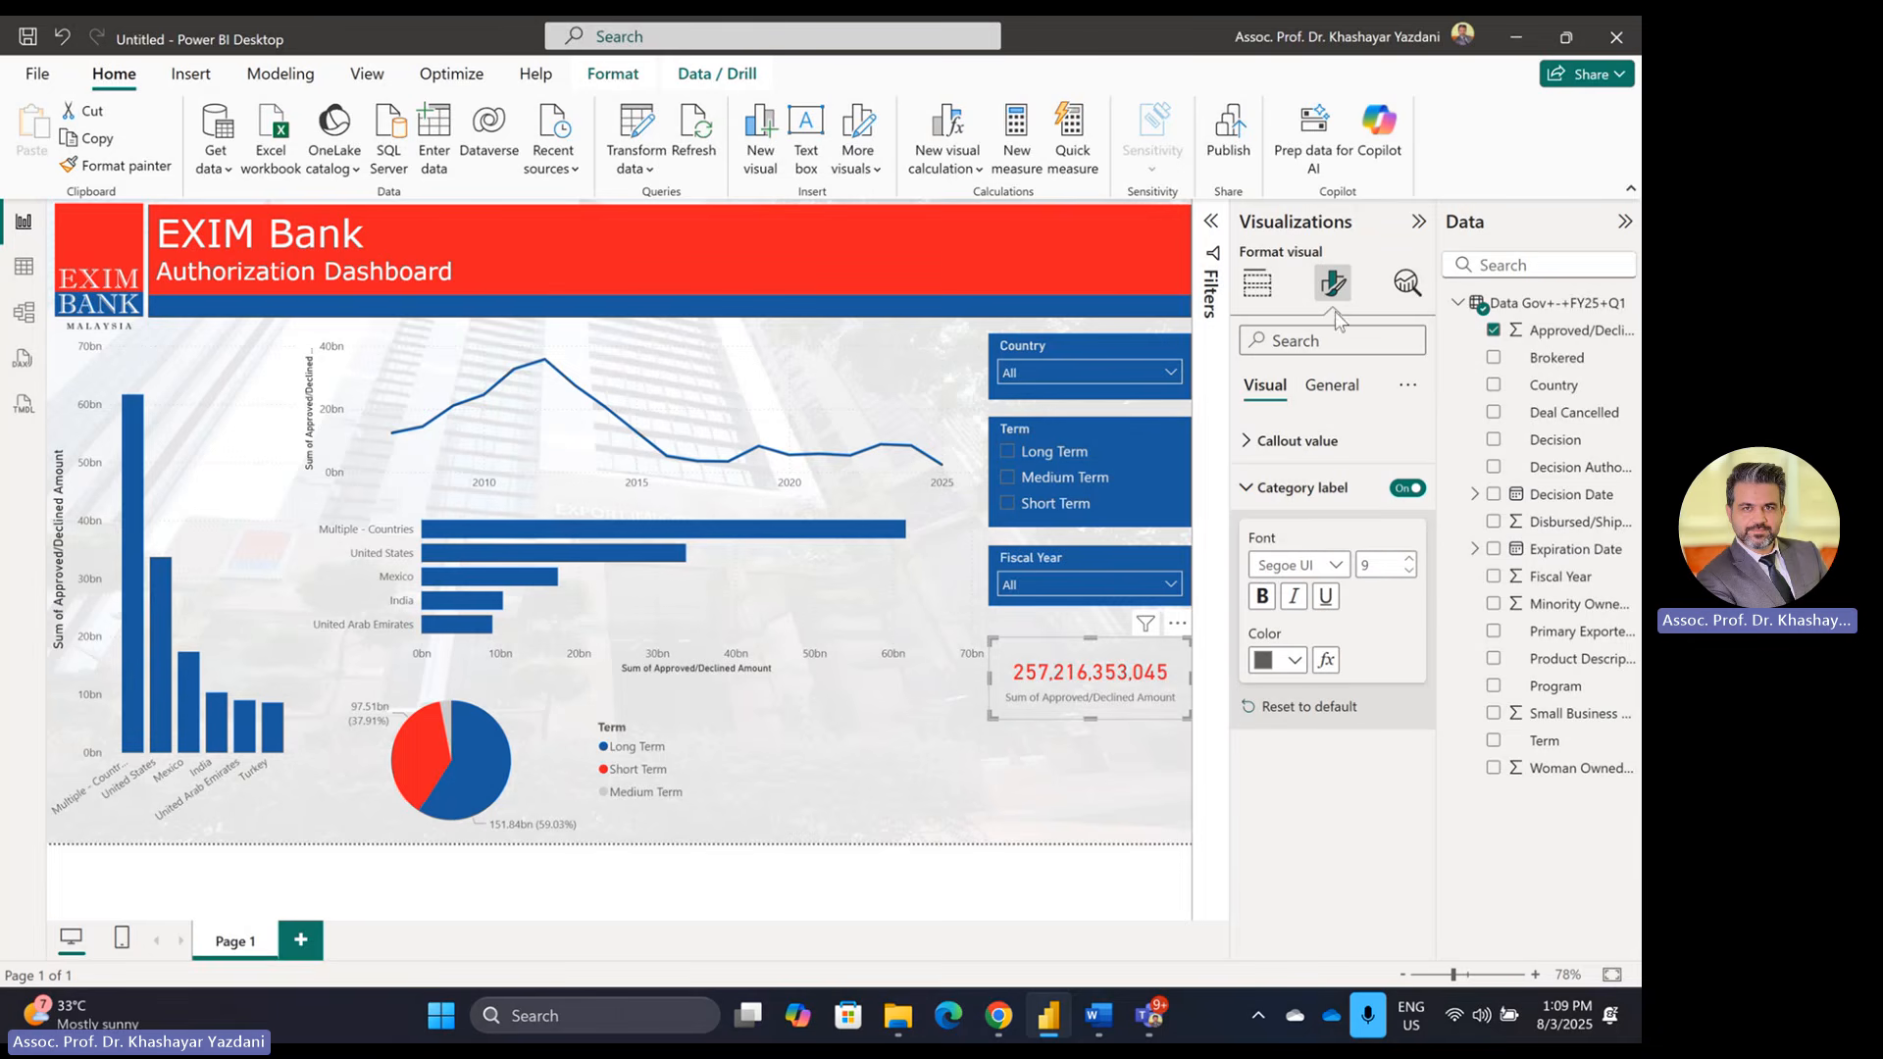
left_click(1331, 384)
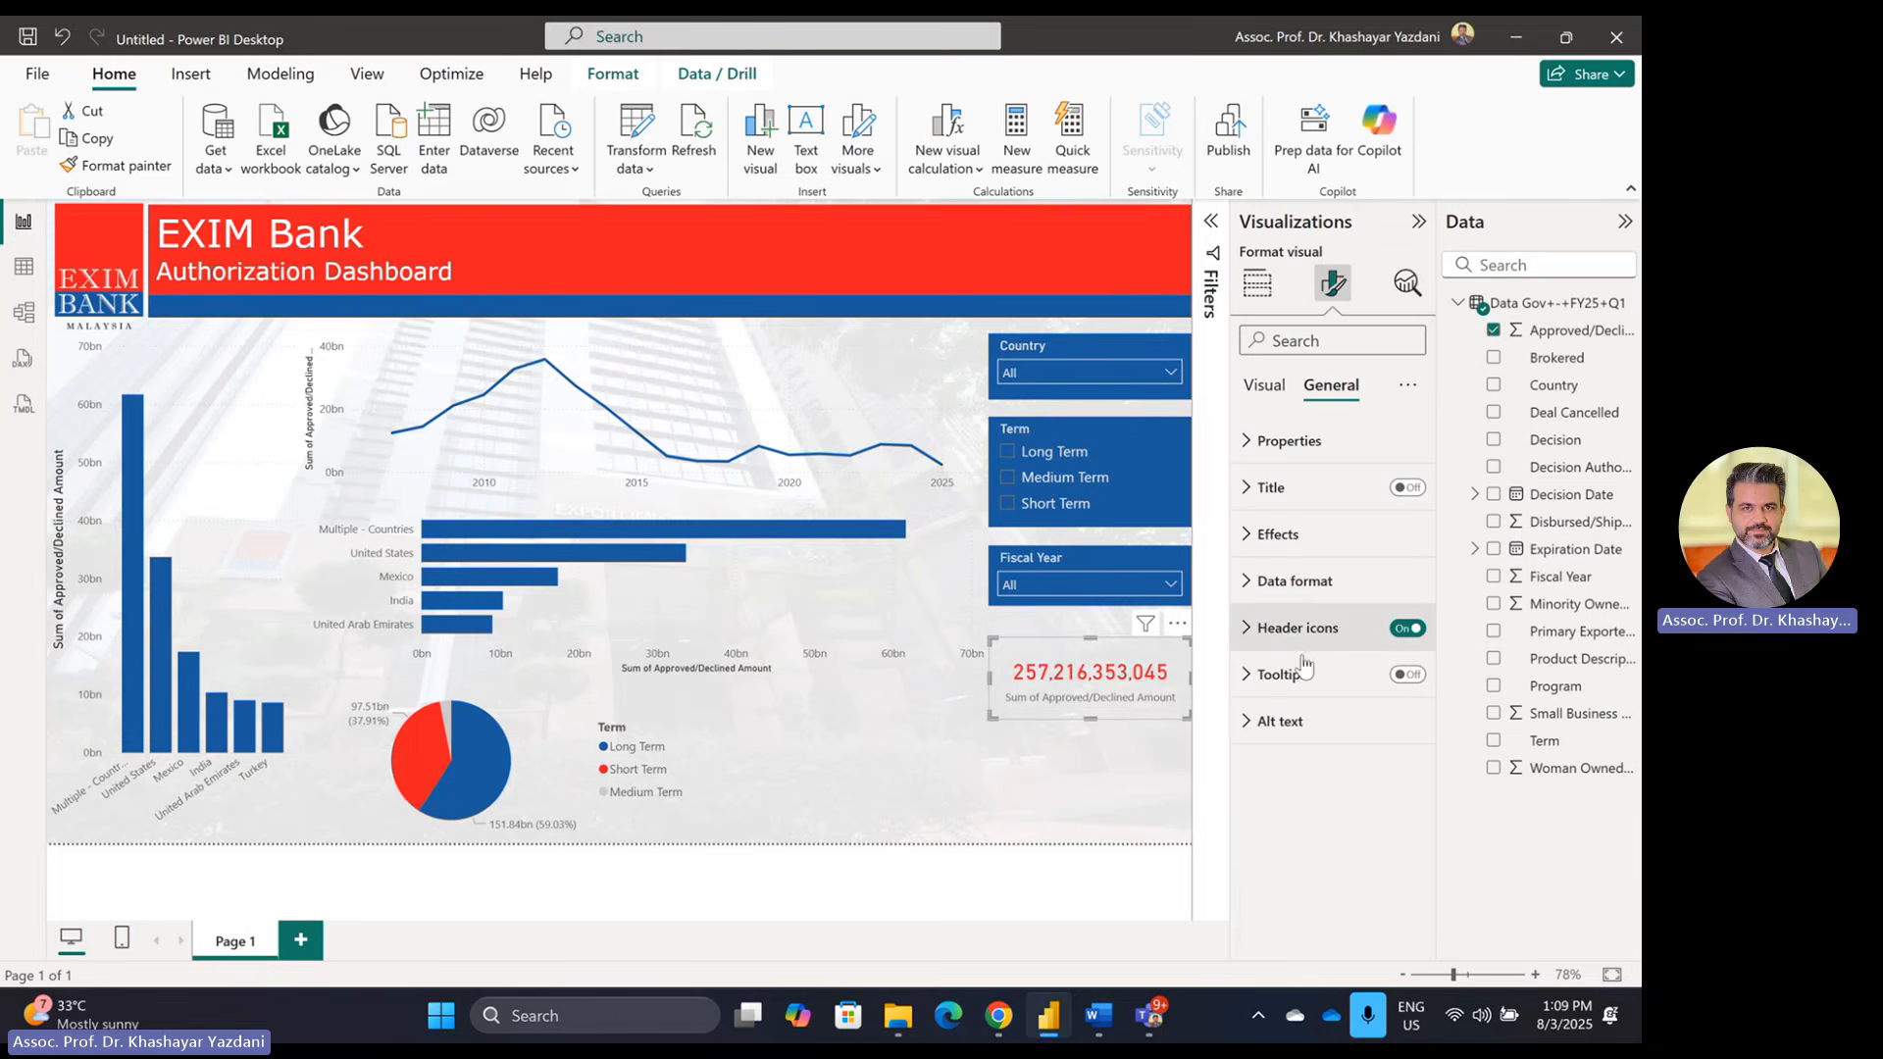
Step: Turn on a red background for the total amount card, leaving the border off
left_click(1288, 545)
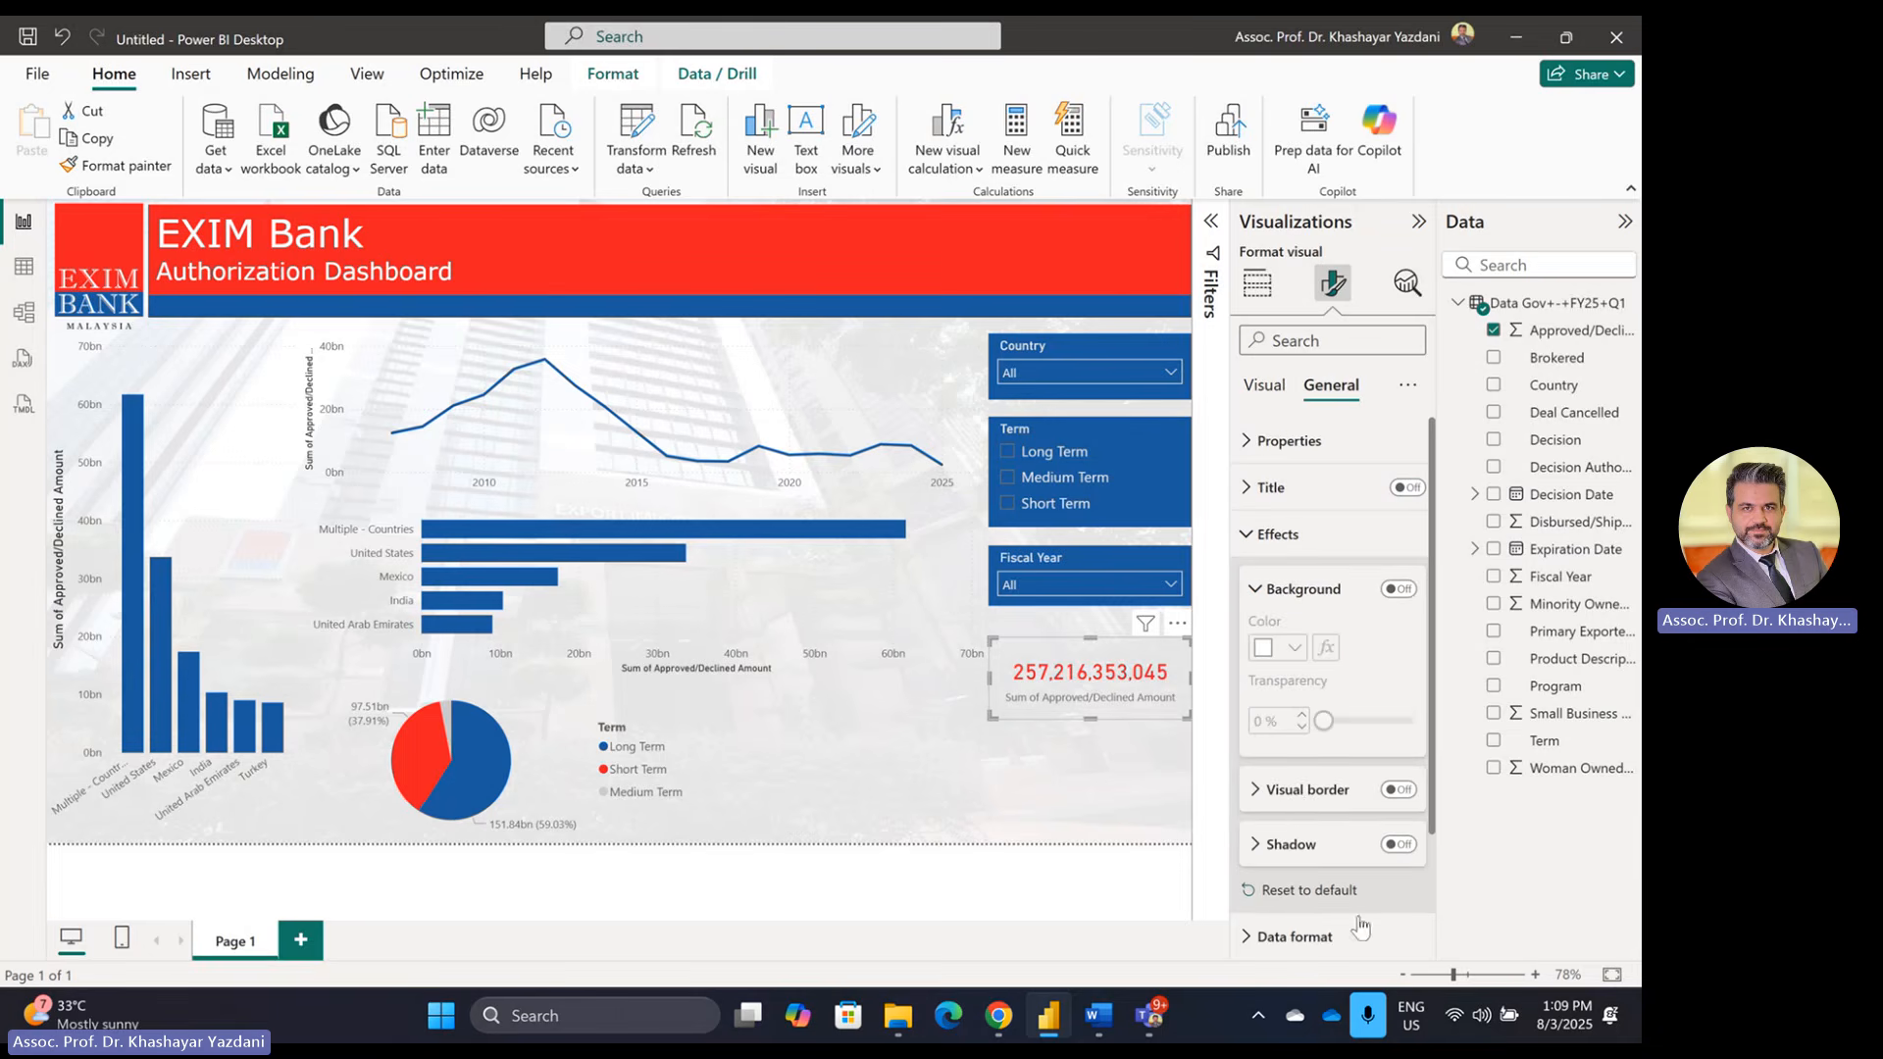
left_click(1392, 791)
left_click(1394, 792)
left_click(1398, 588)
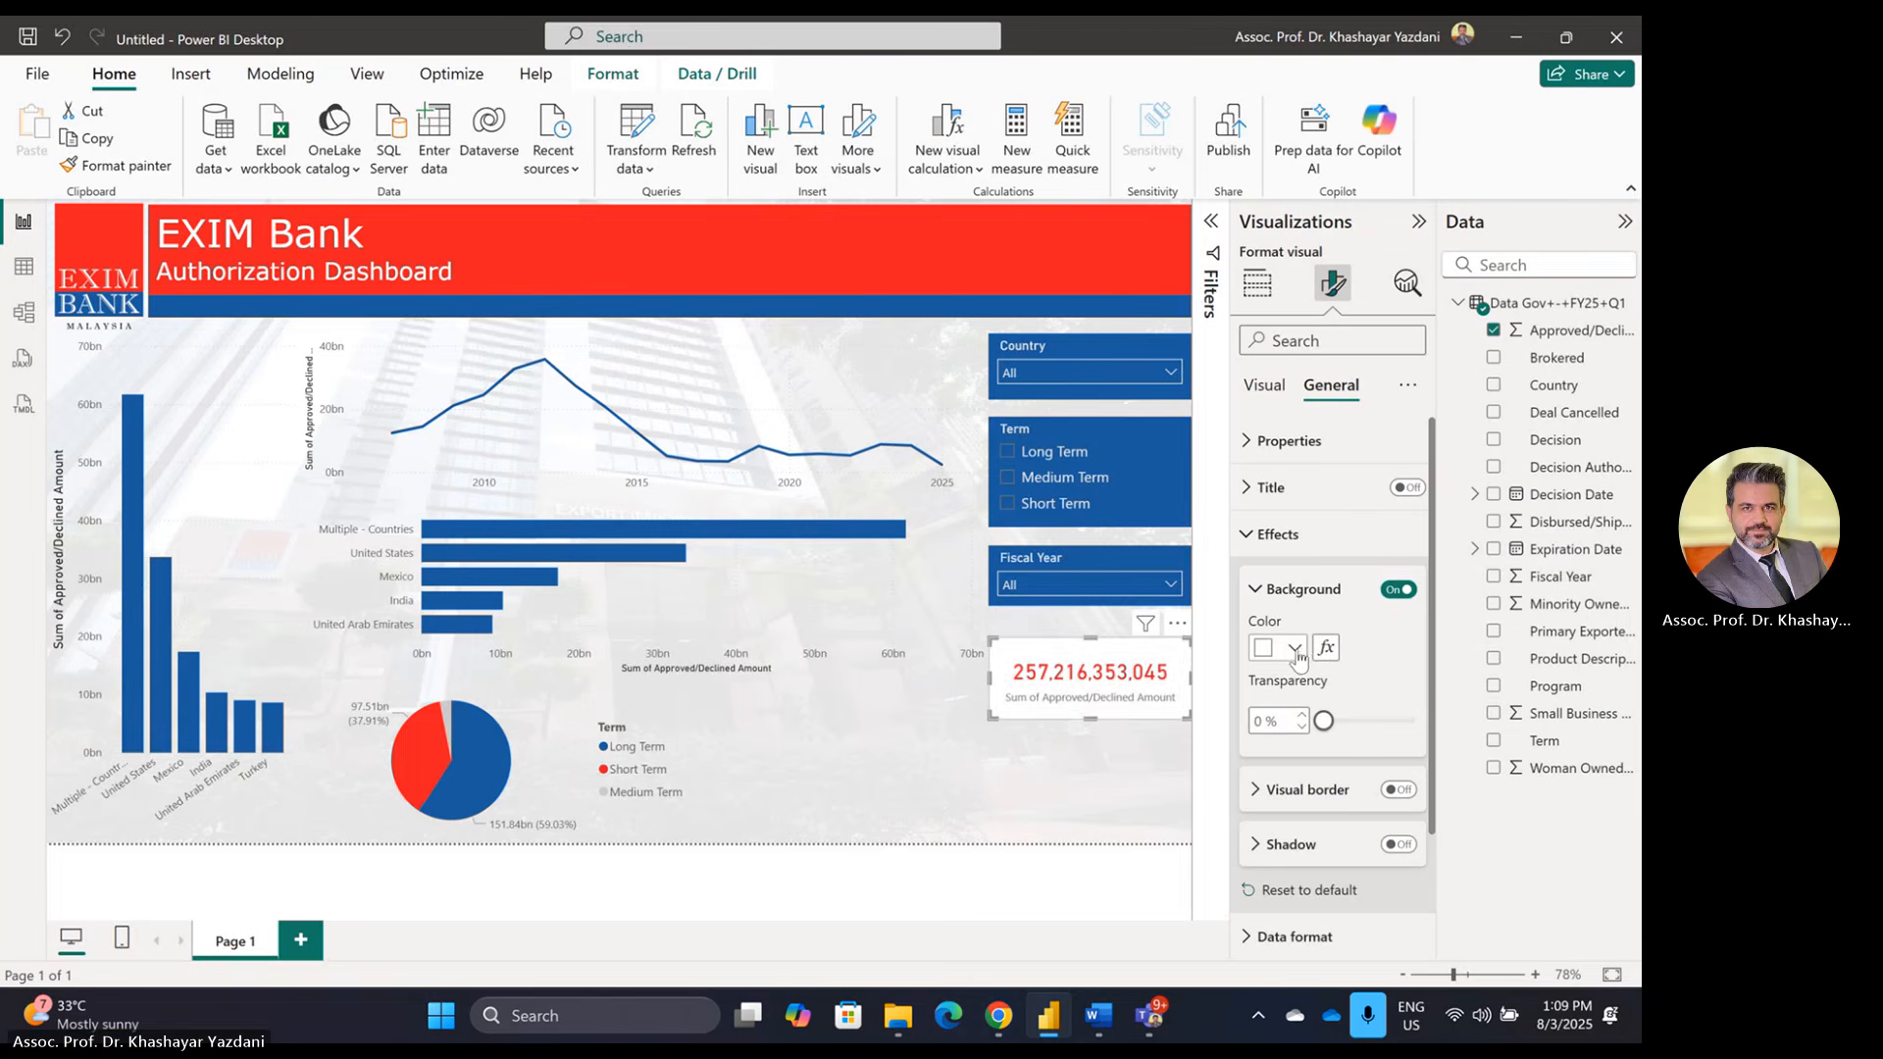
left_click(1294, 647)
left_click(1343, 549)
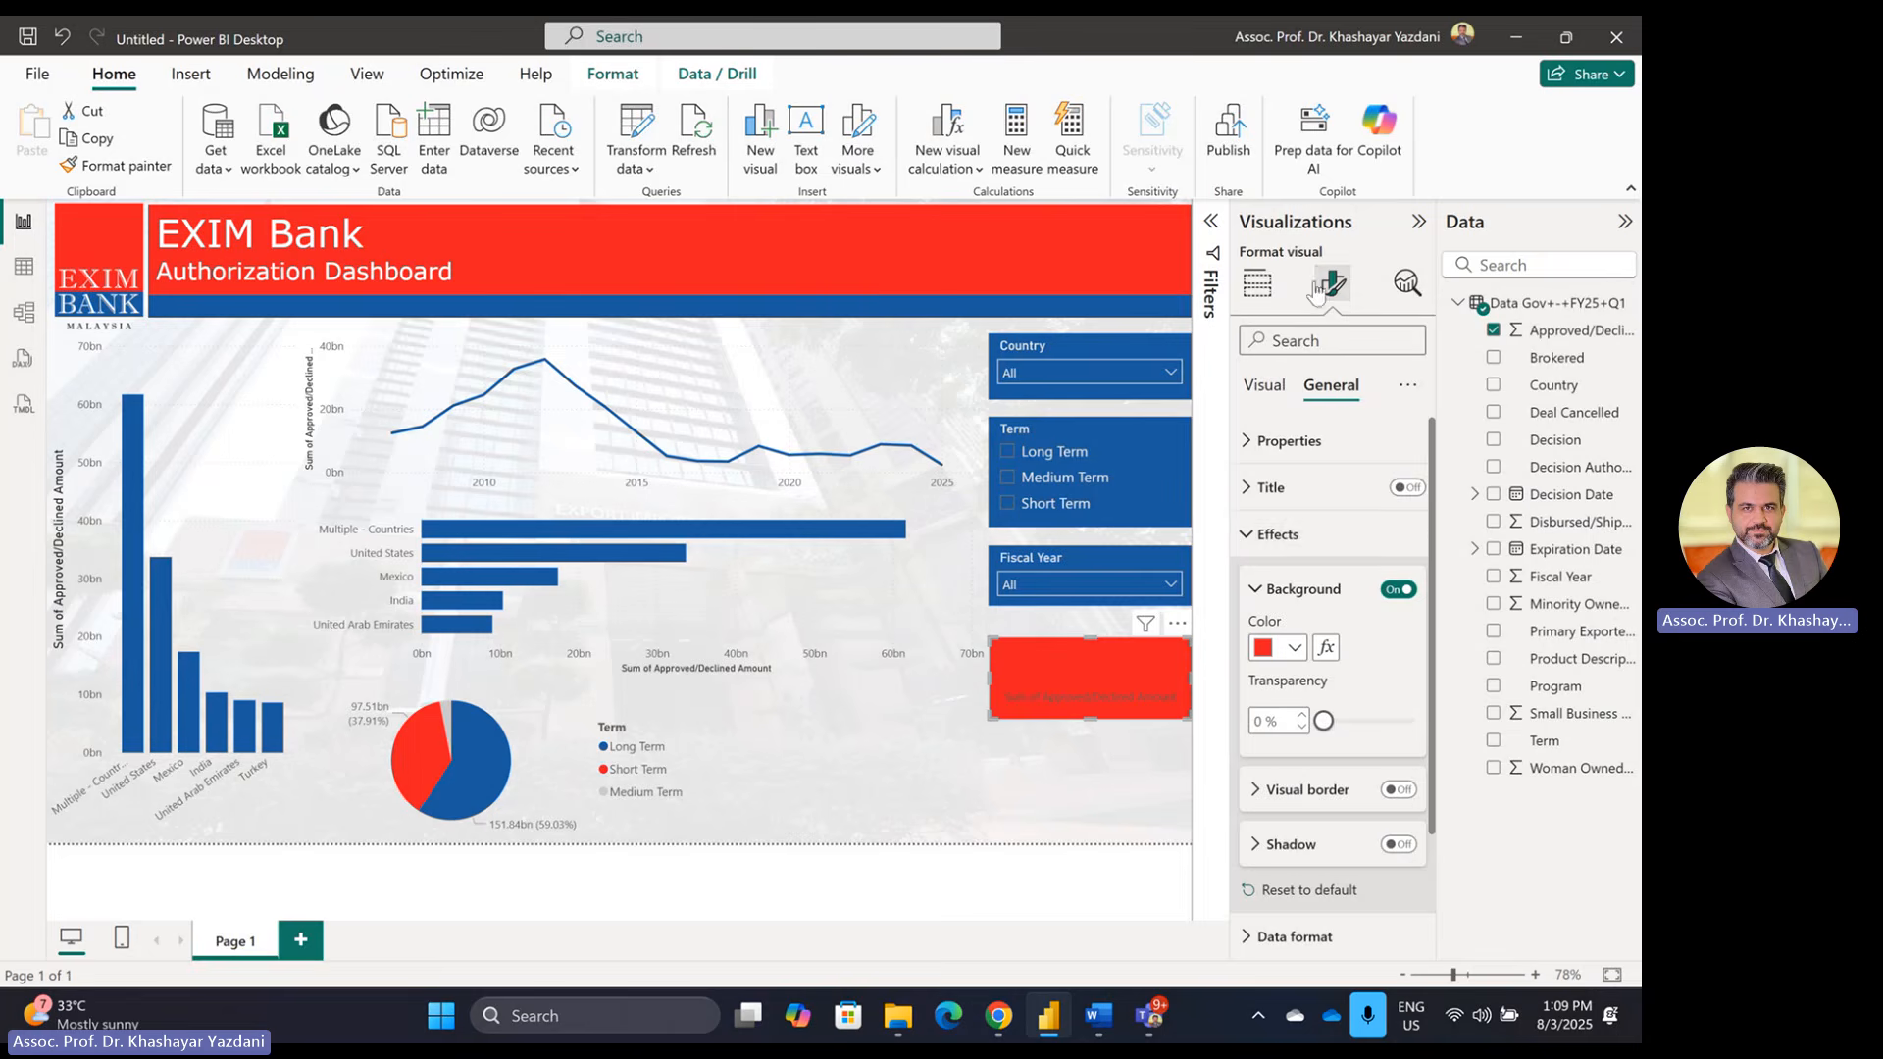
Step: Make the card's value dark blue and its label light grey, and shorten it slightly
left_click(1267, 385)
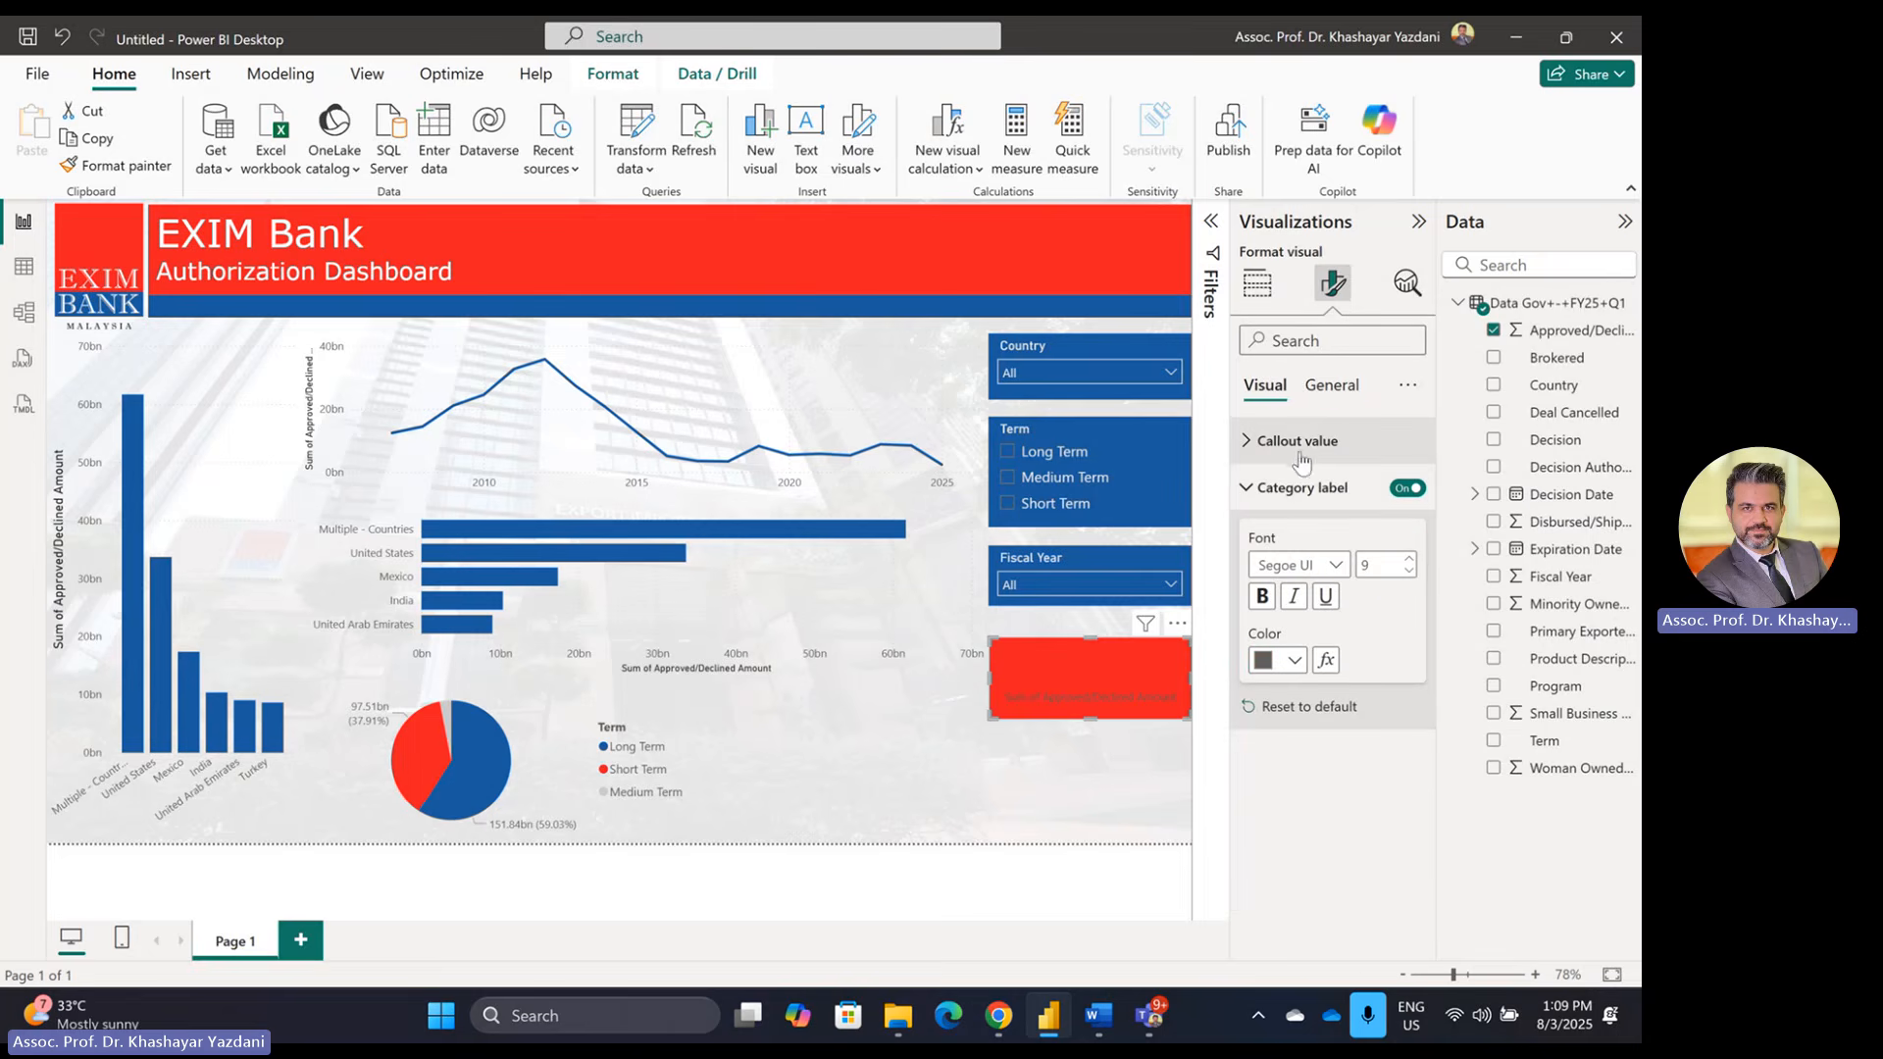
left_click(1286, 444)
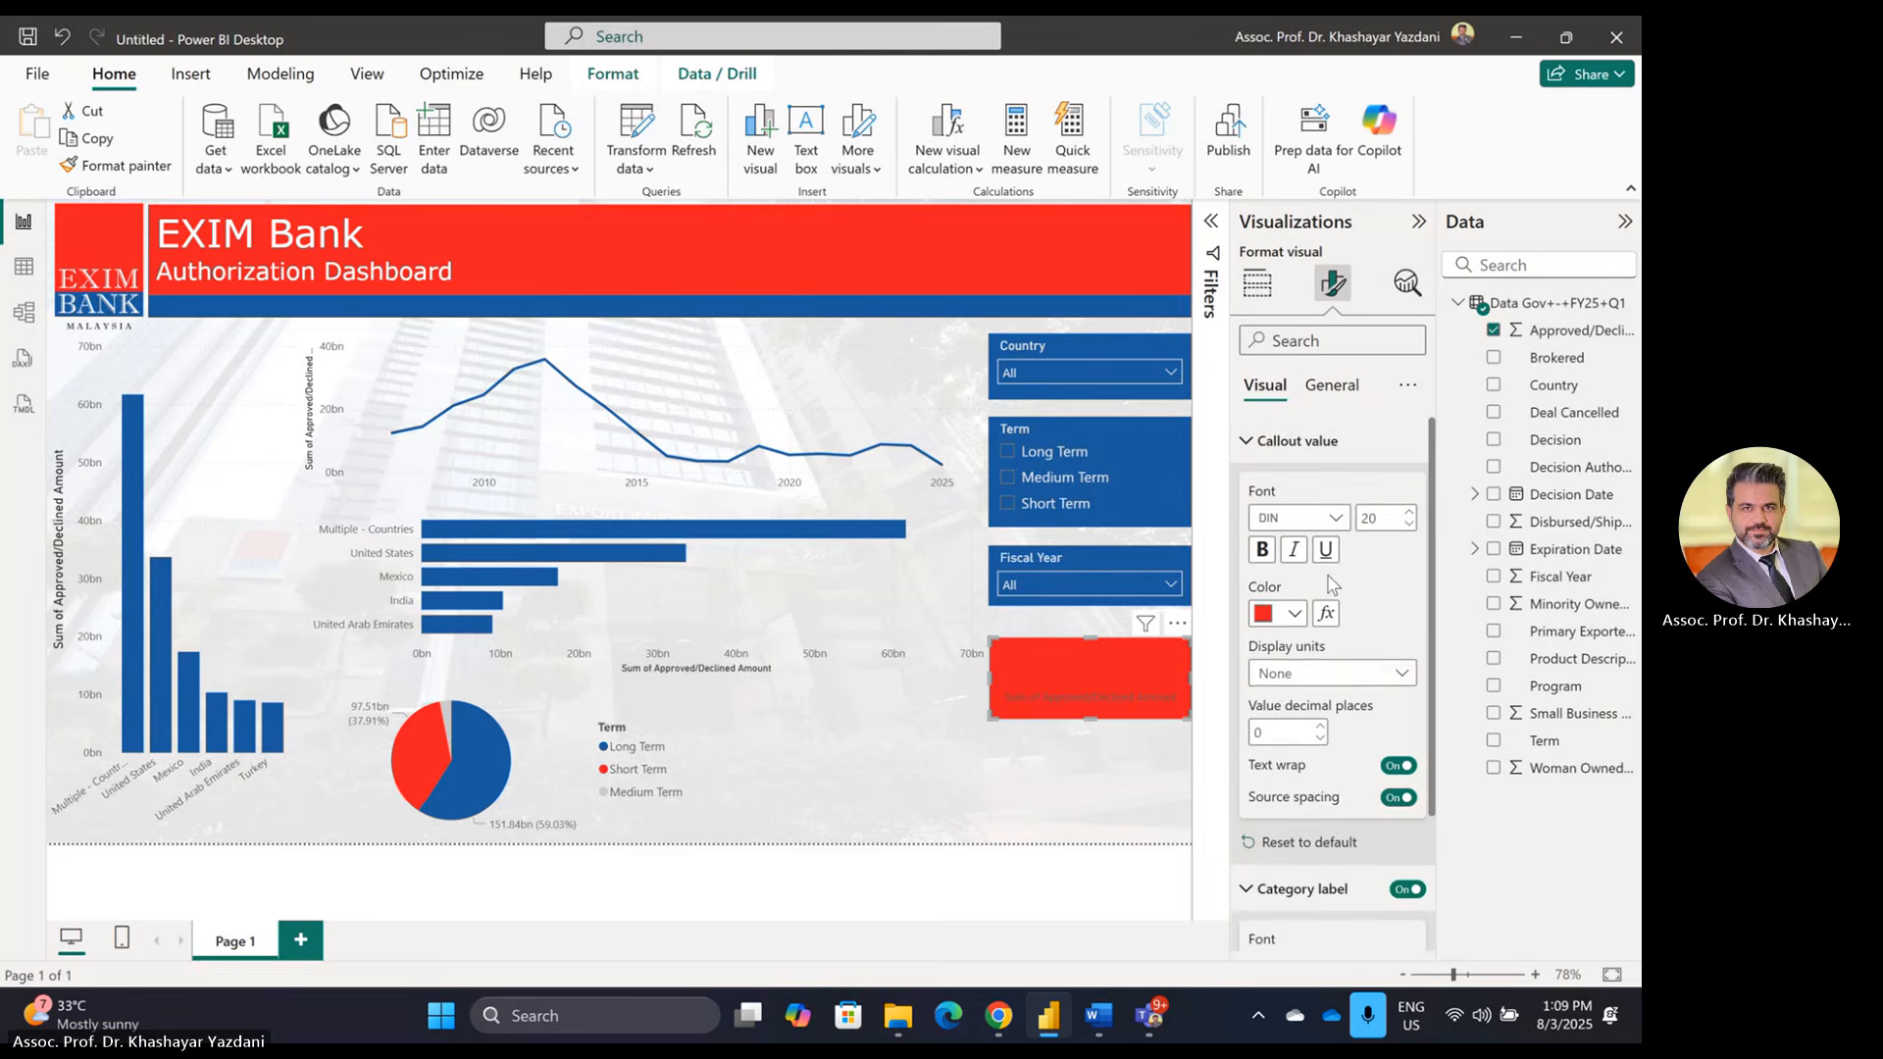
left_click(1294, 613)
left_click(1311, 522)
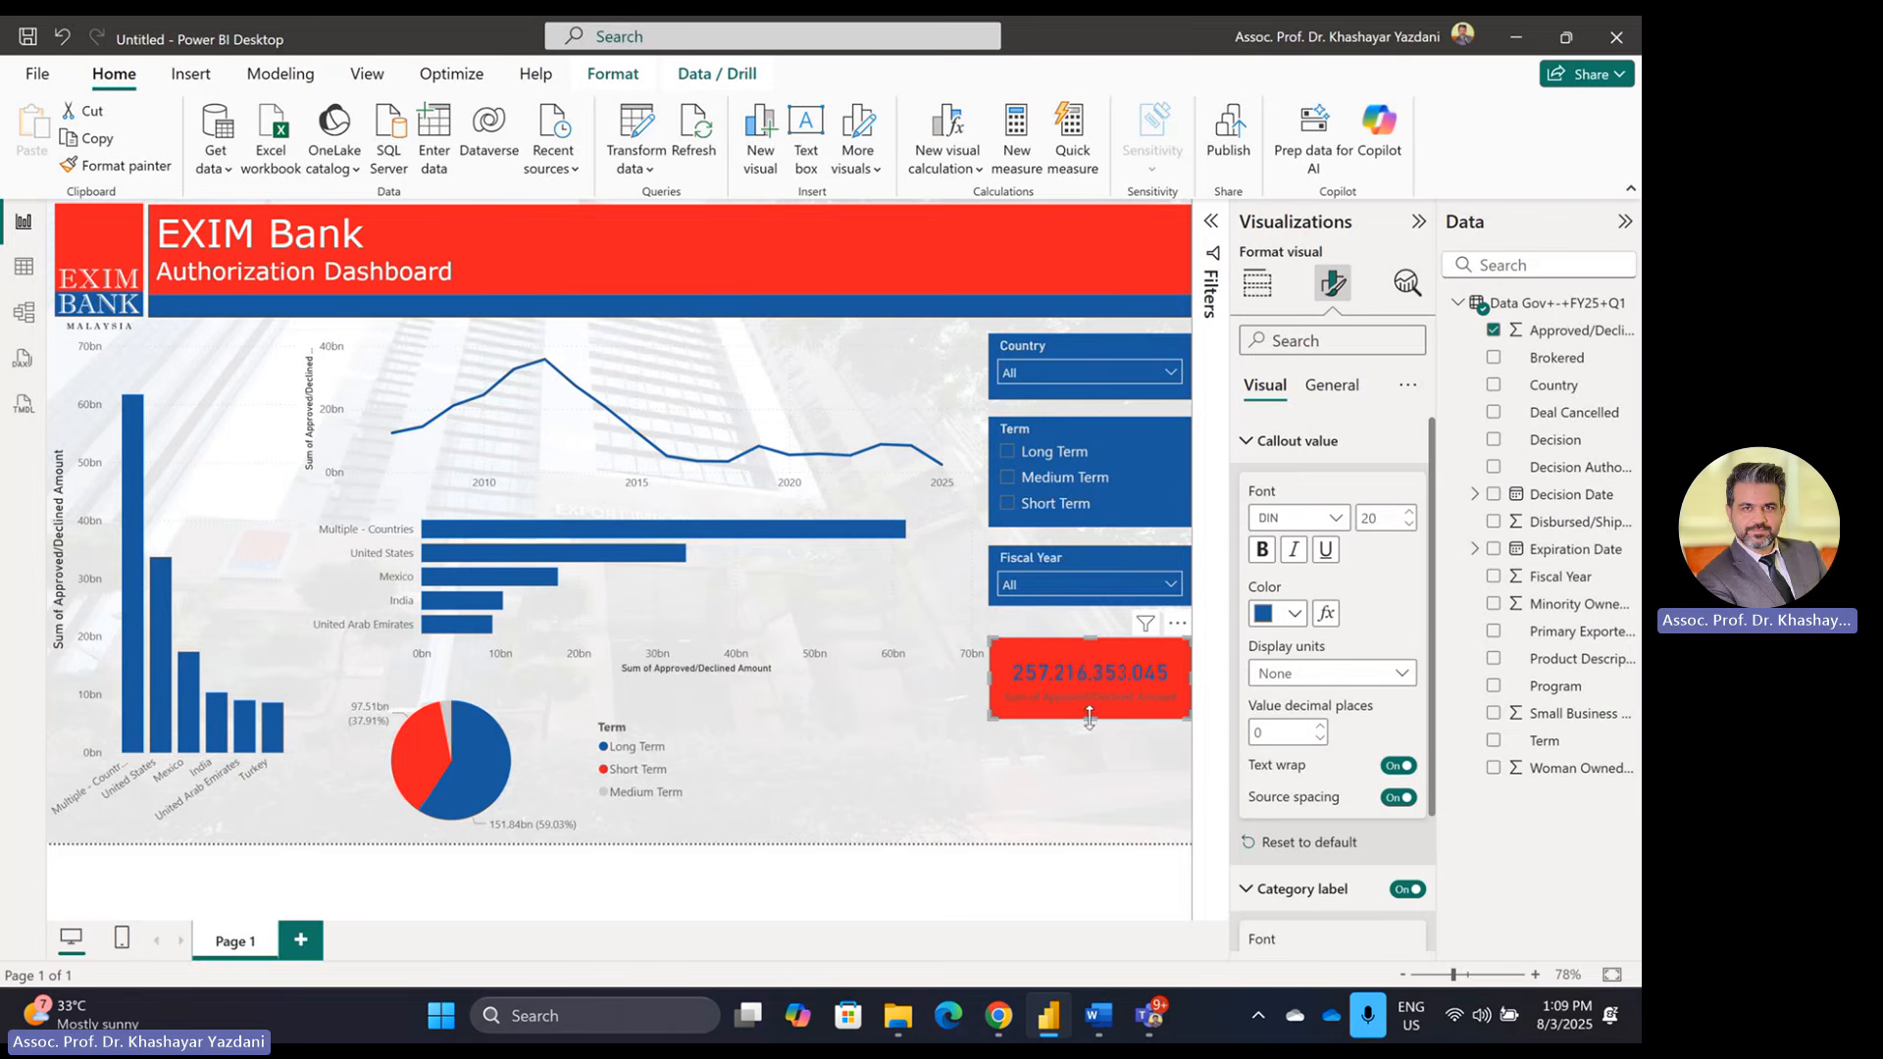
scroll(1293, 760, "down", 3)
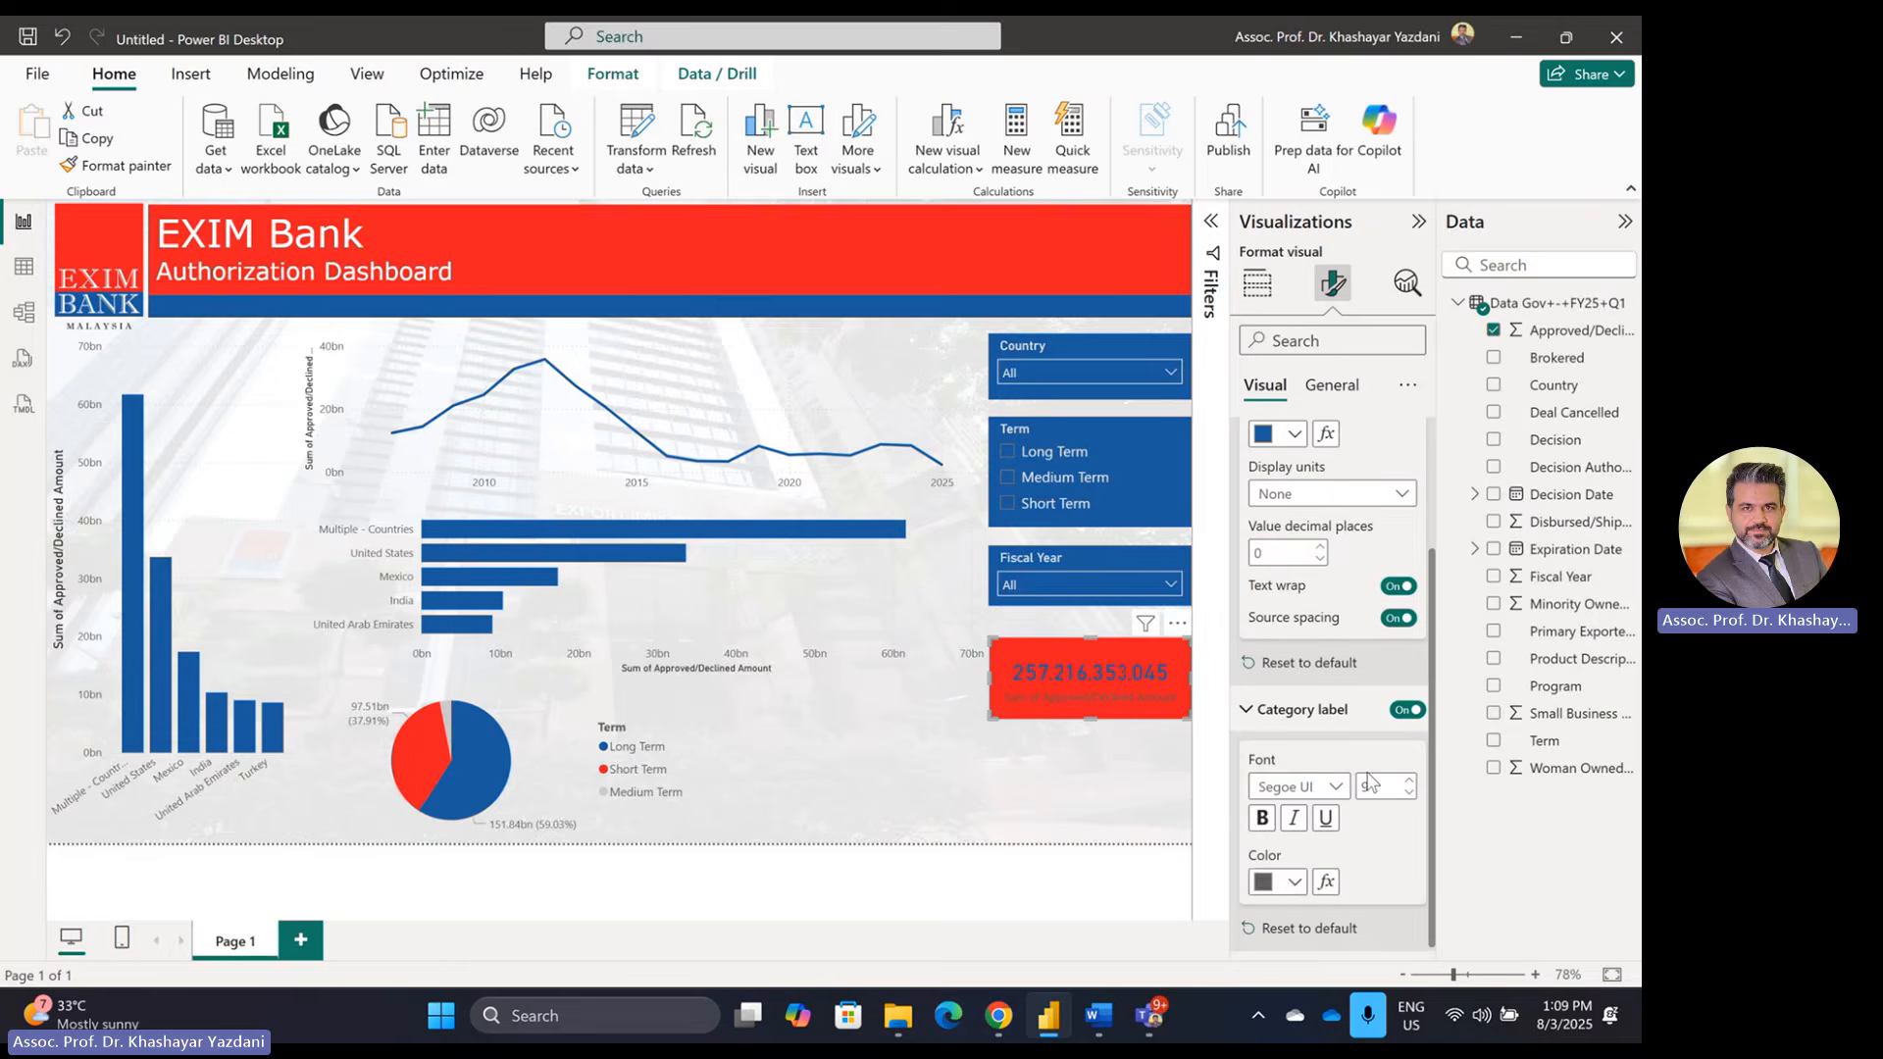
left_click(1279, 881)
left_click(1279, 603)
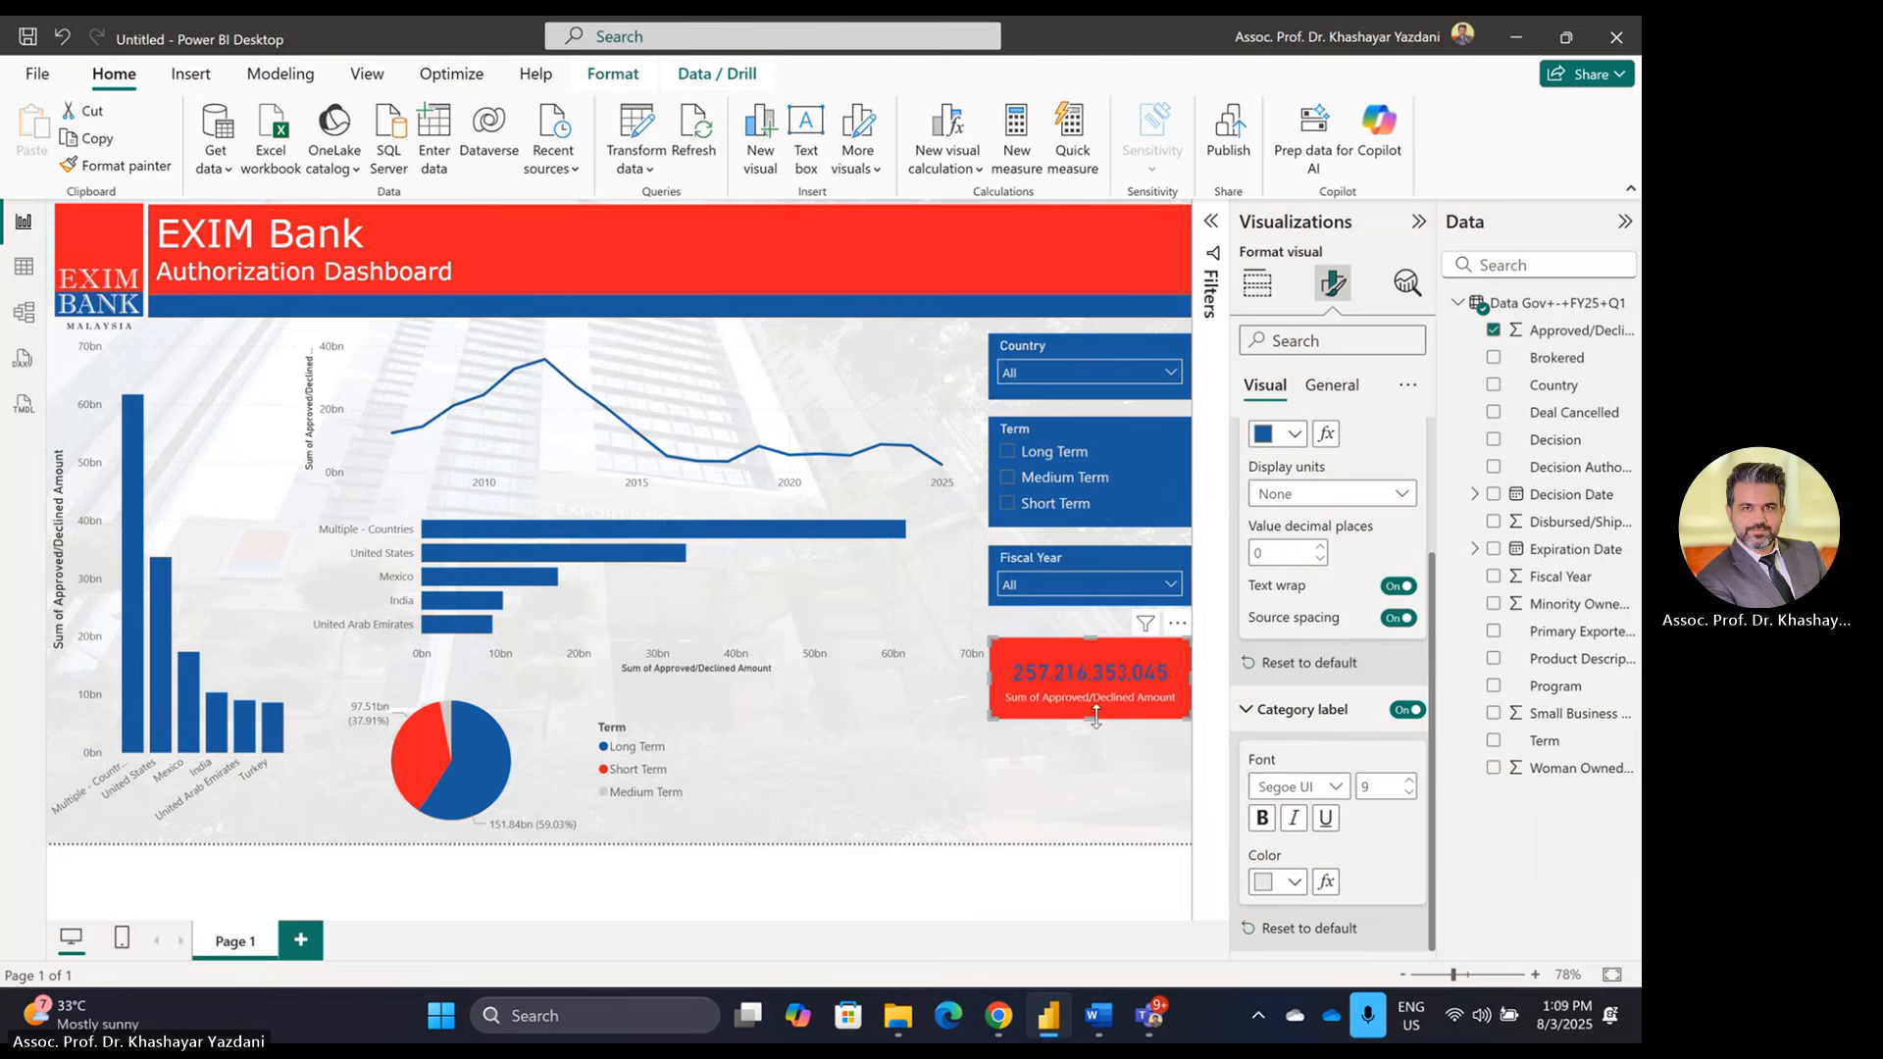
left_click_drag(1091, 723, 1092, 712)
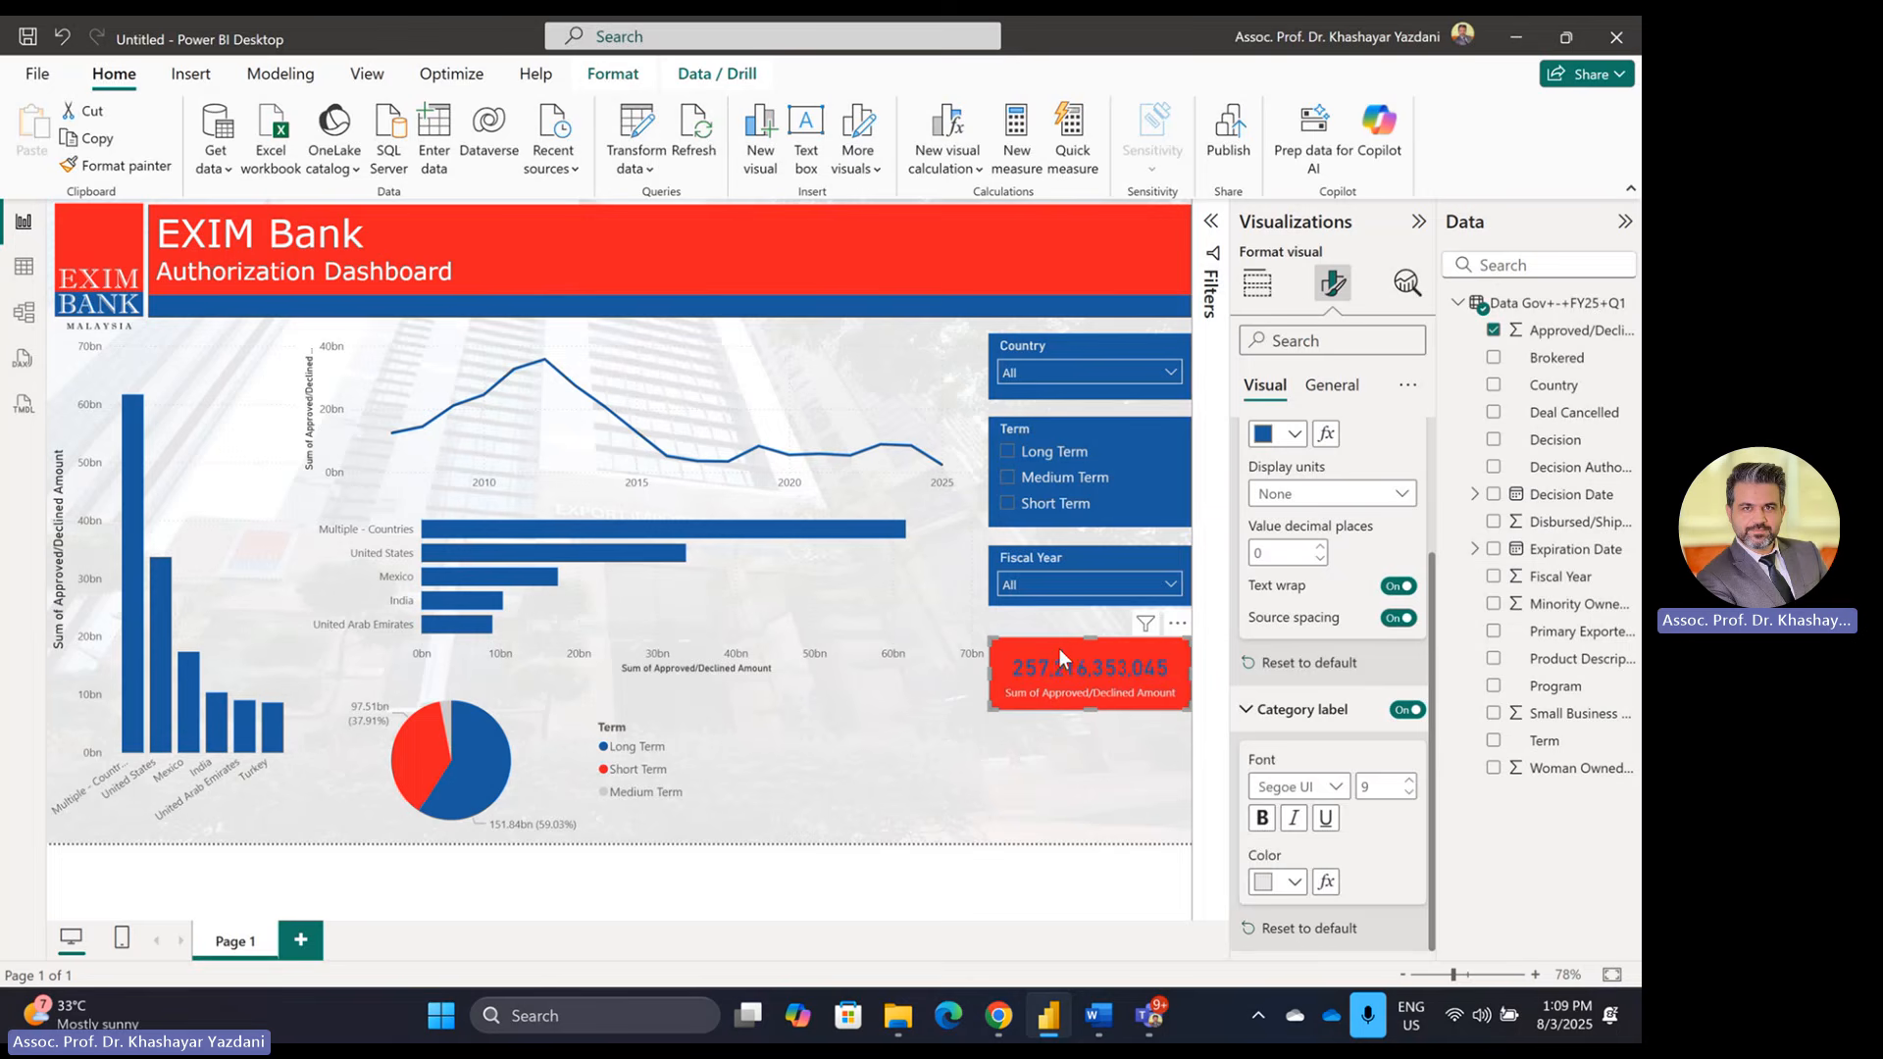
left_click(1087, 792)
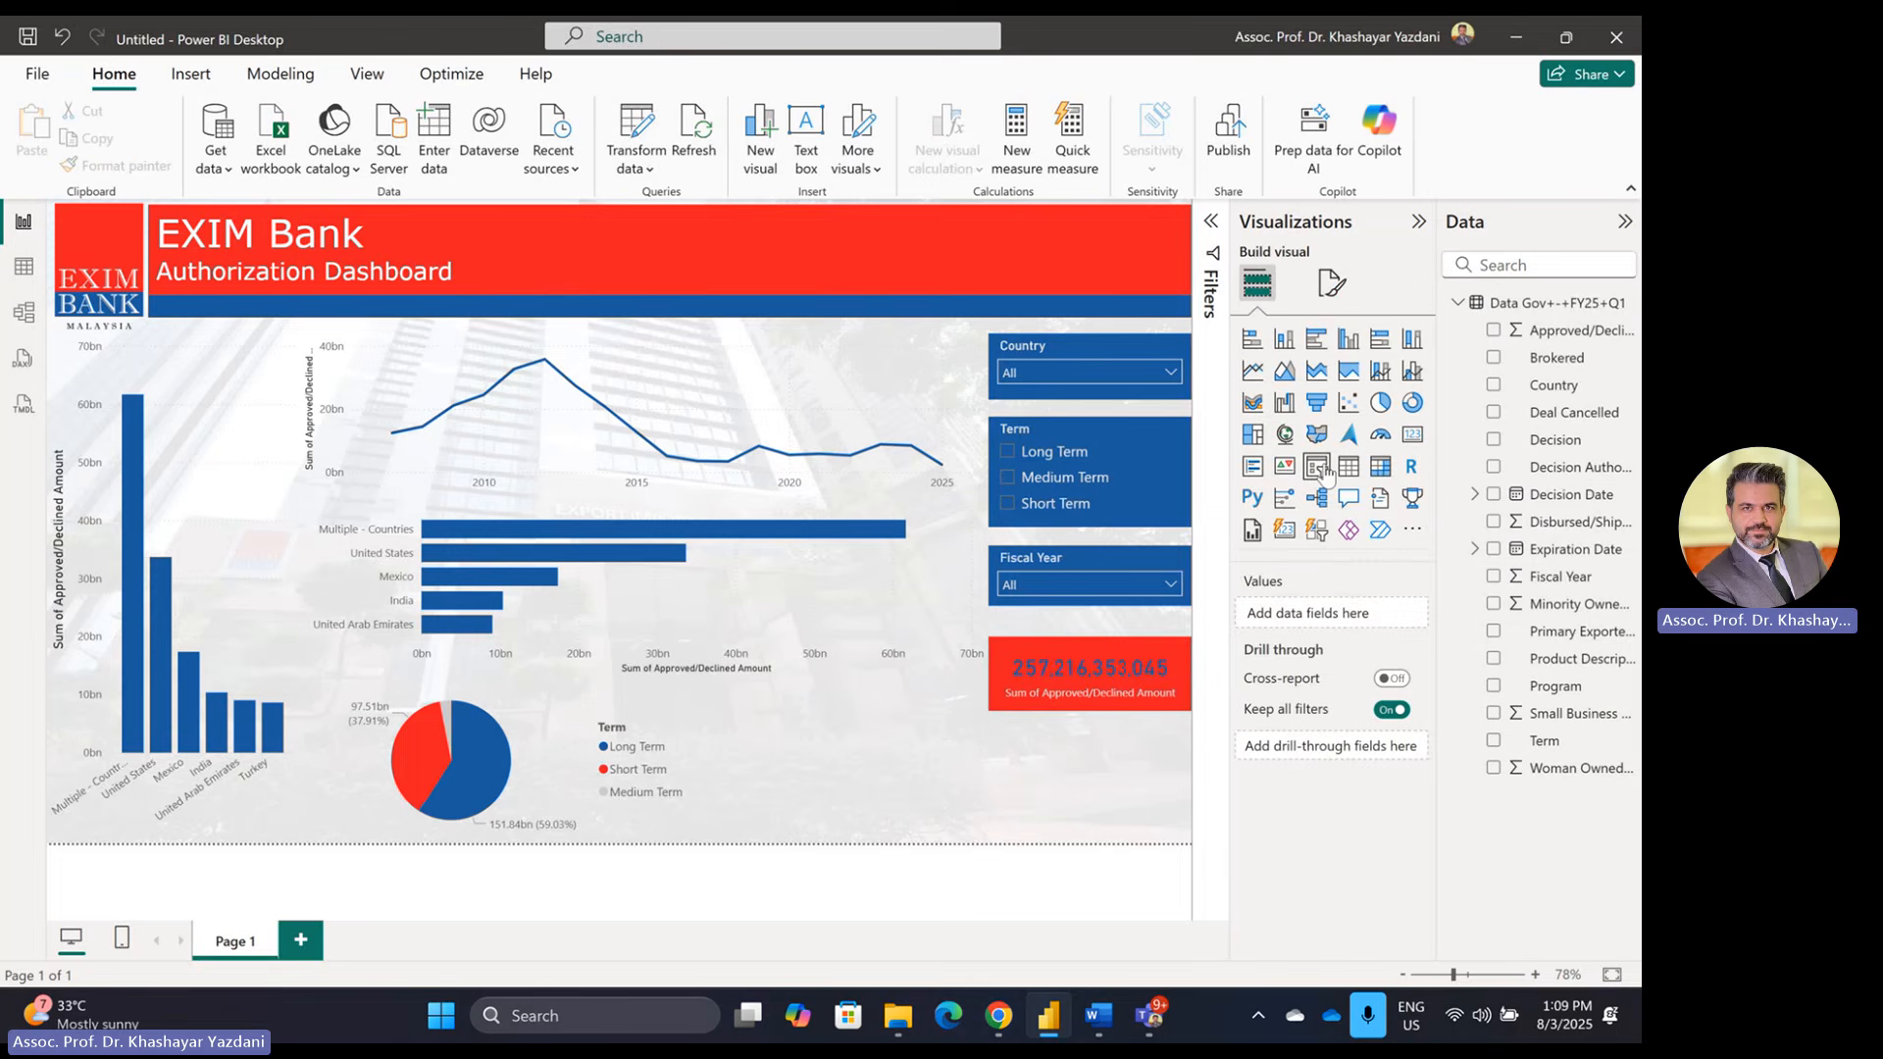
Step: Add an empty visual beneath the red total card and shrink it to the card's width
left_click(1412, 434)
left_click_drag(907, 770, 1050, 729)
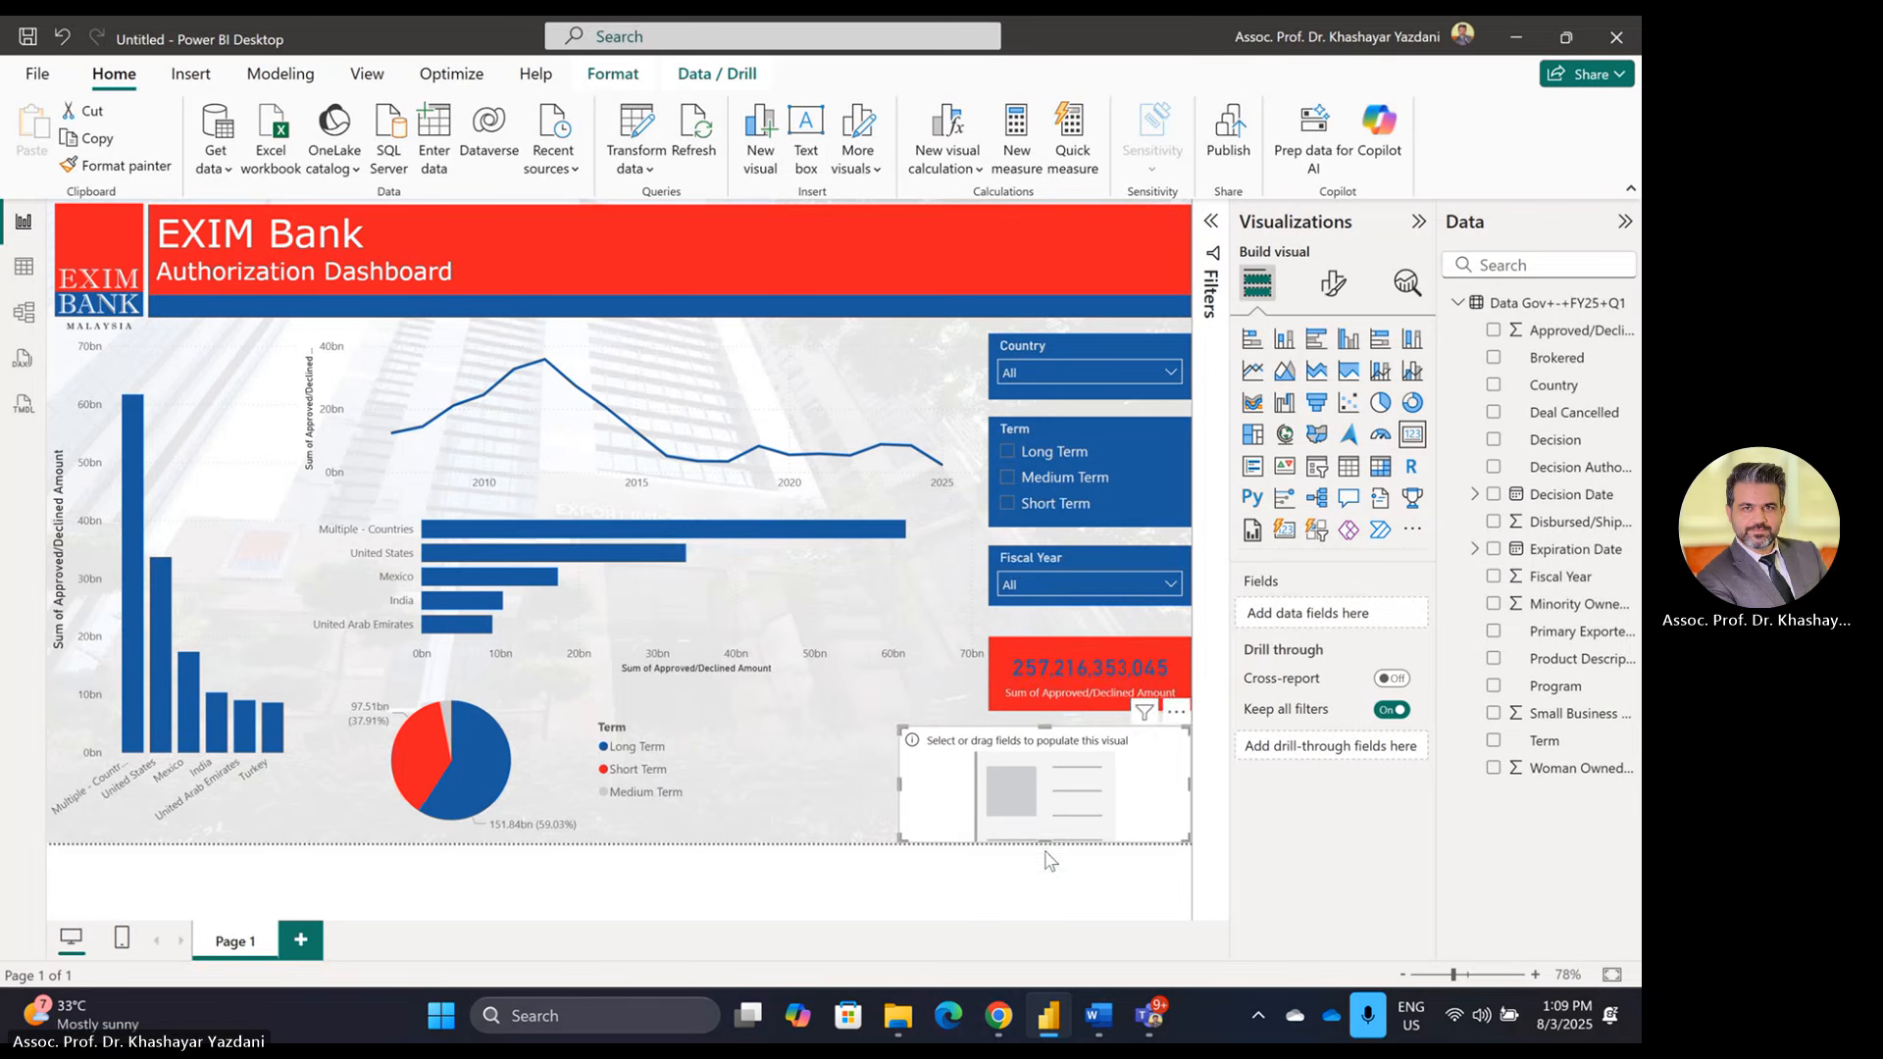
left_click_drag(1043, 840, 1042, 805)
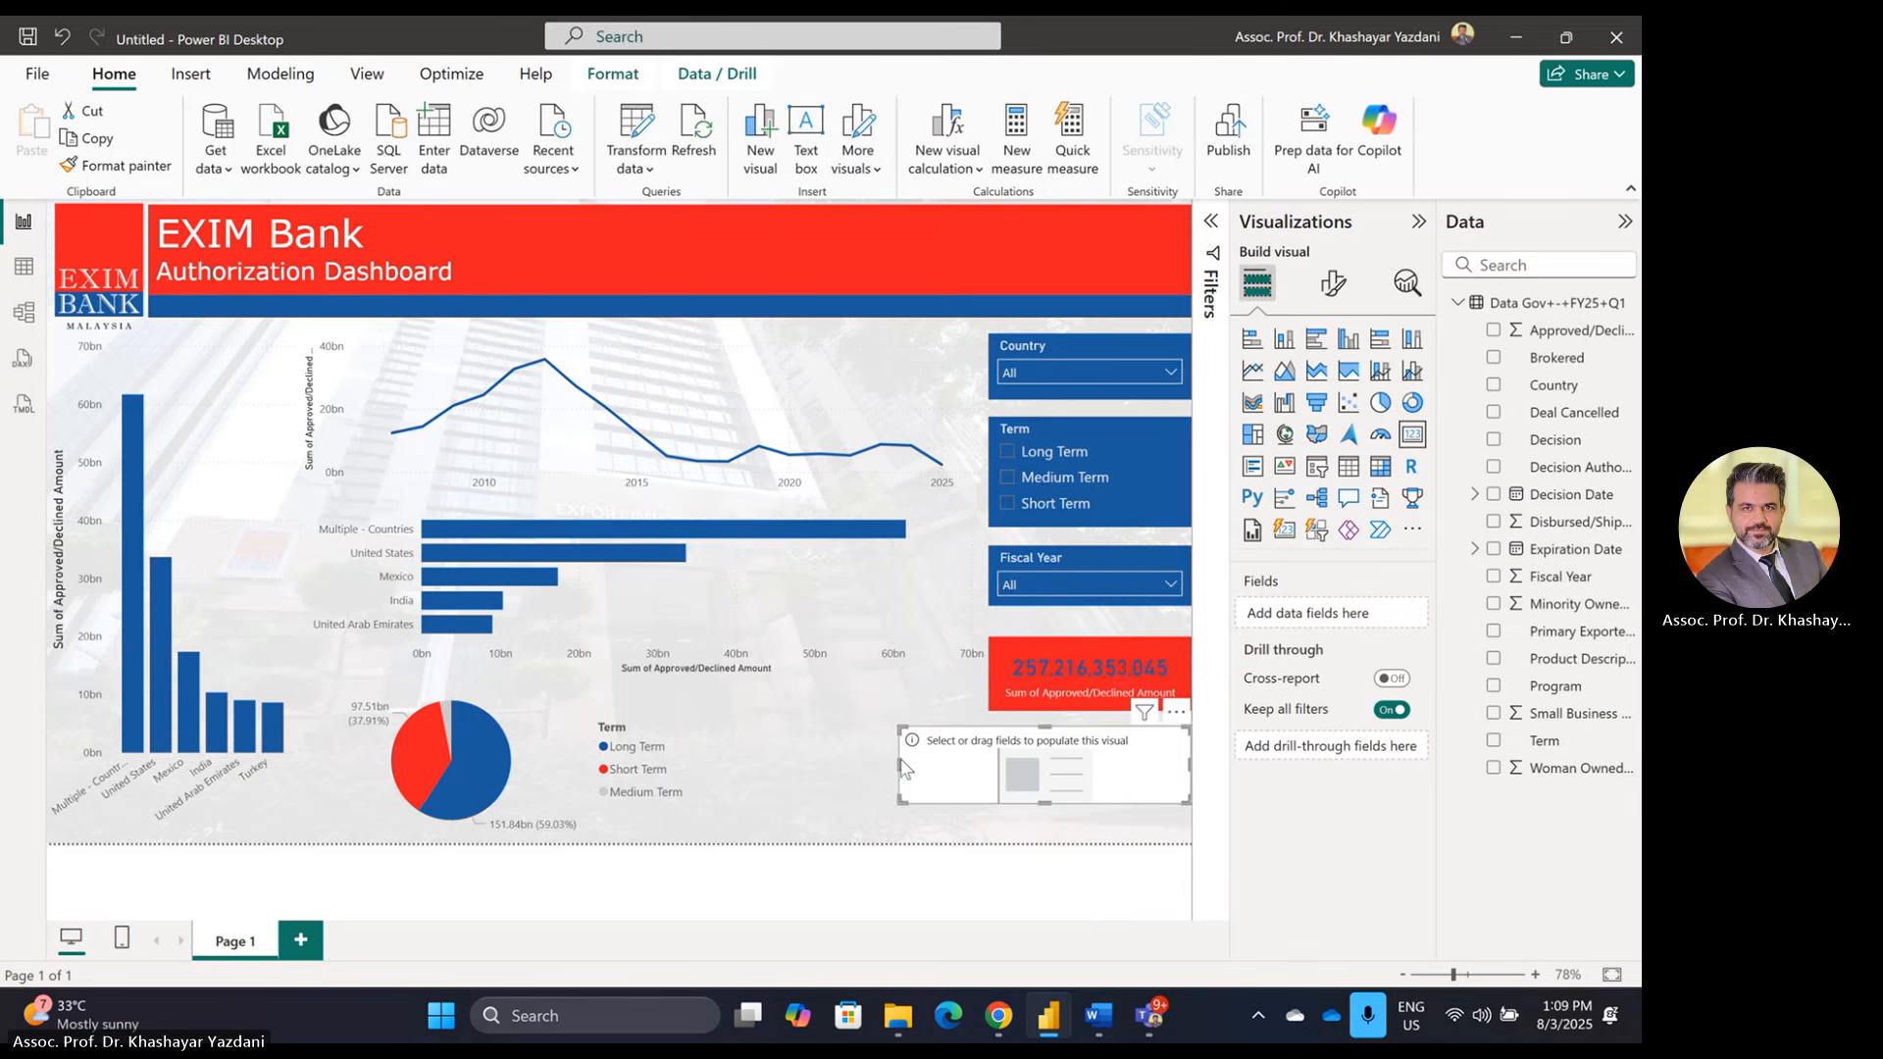
left_click_drag(910, 775, 990, 774)
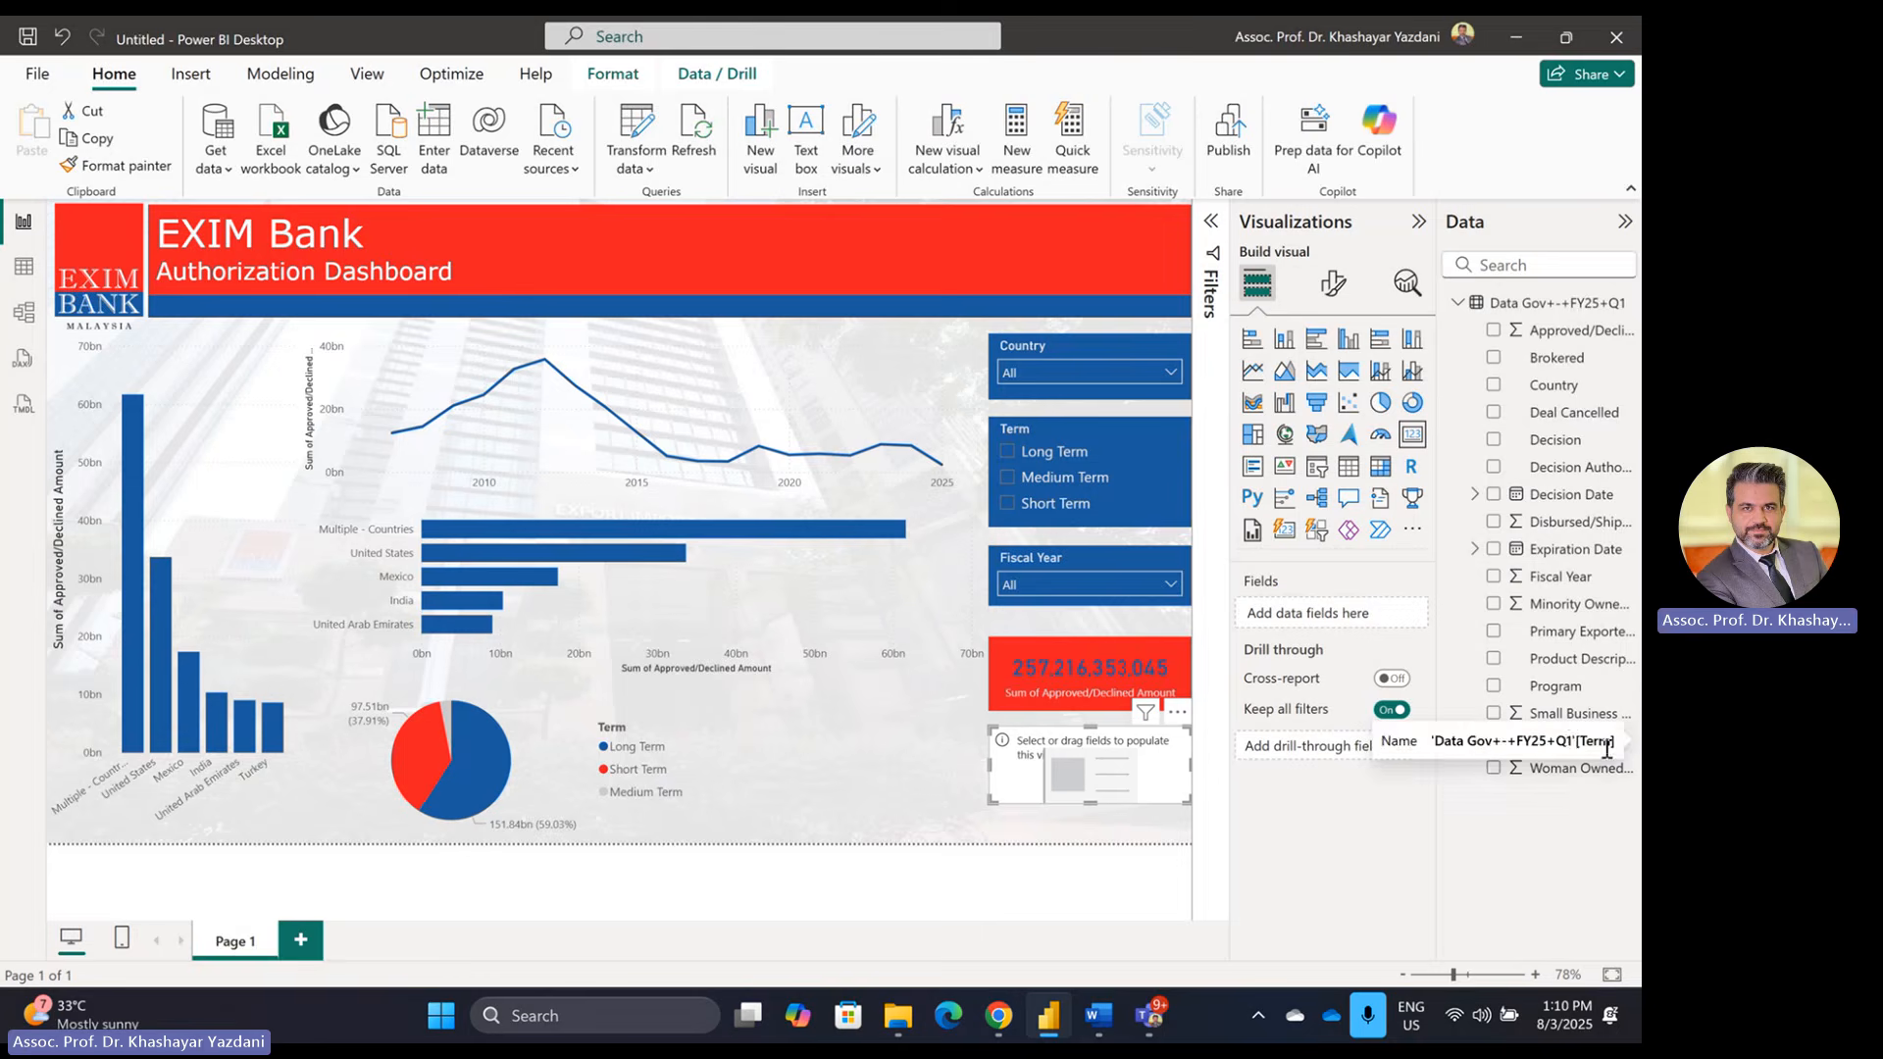
left_click(1103, 1020)
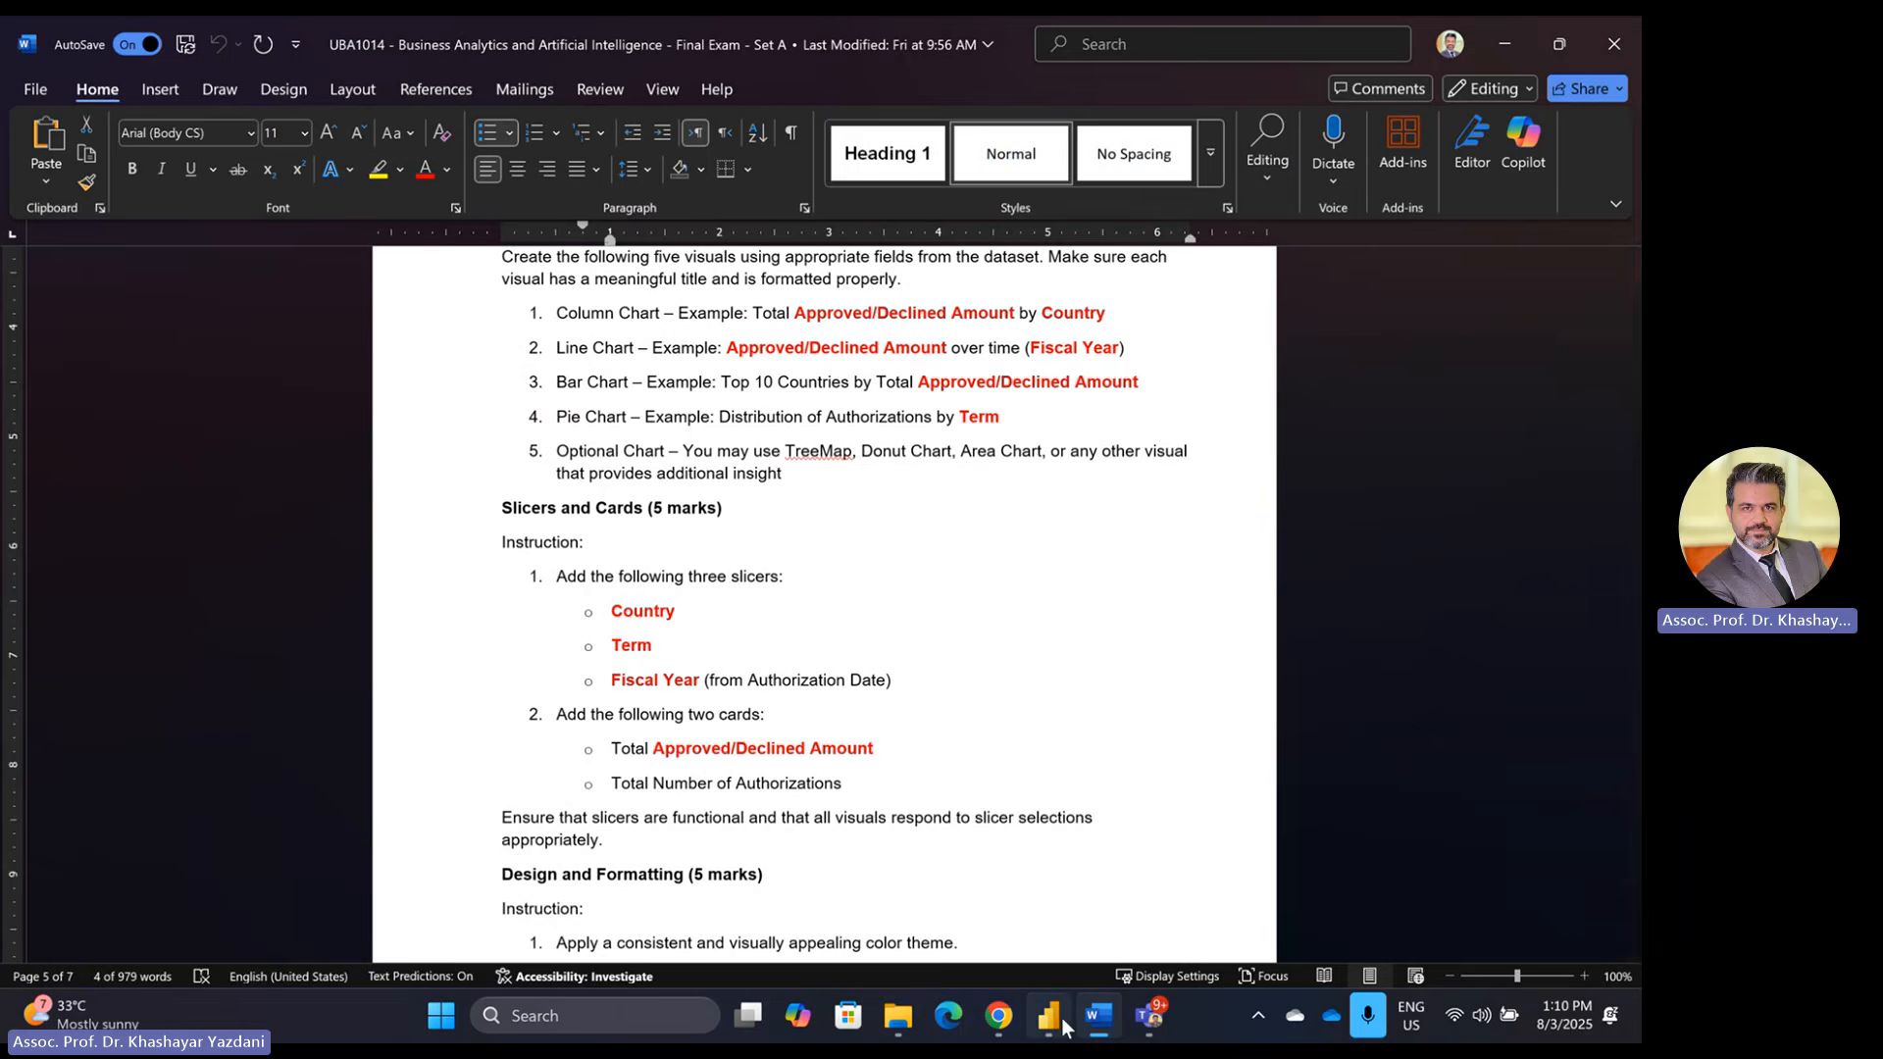
mouse_move(1064, 1028)
left_click(1059, 922)
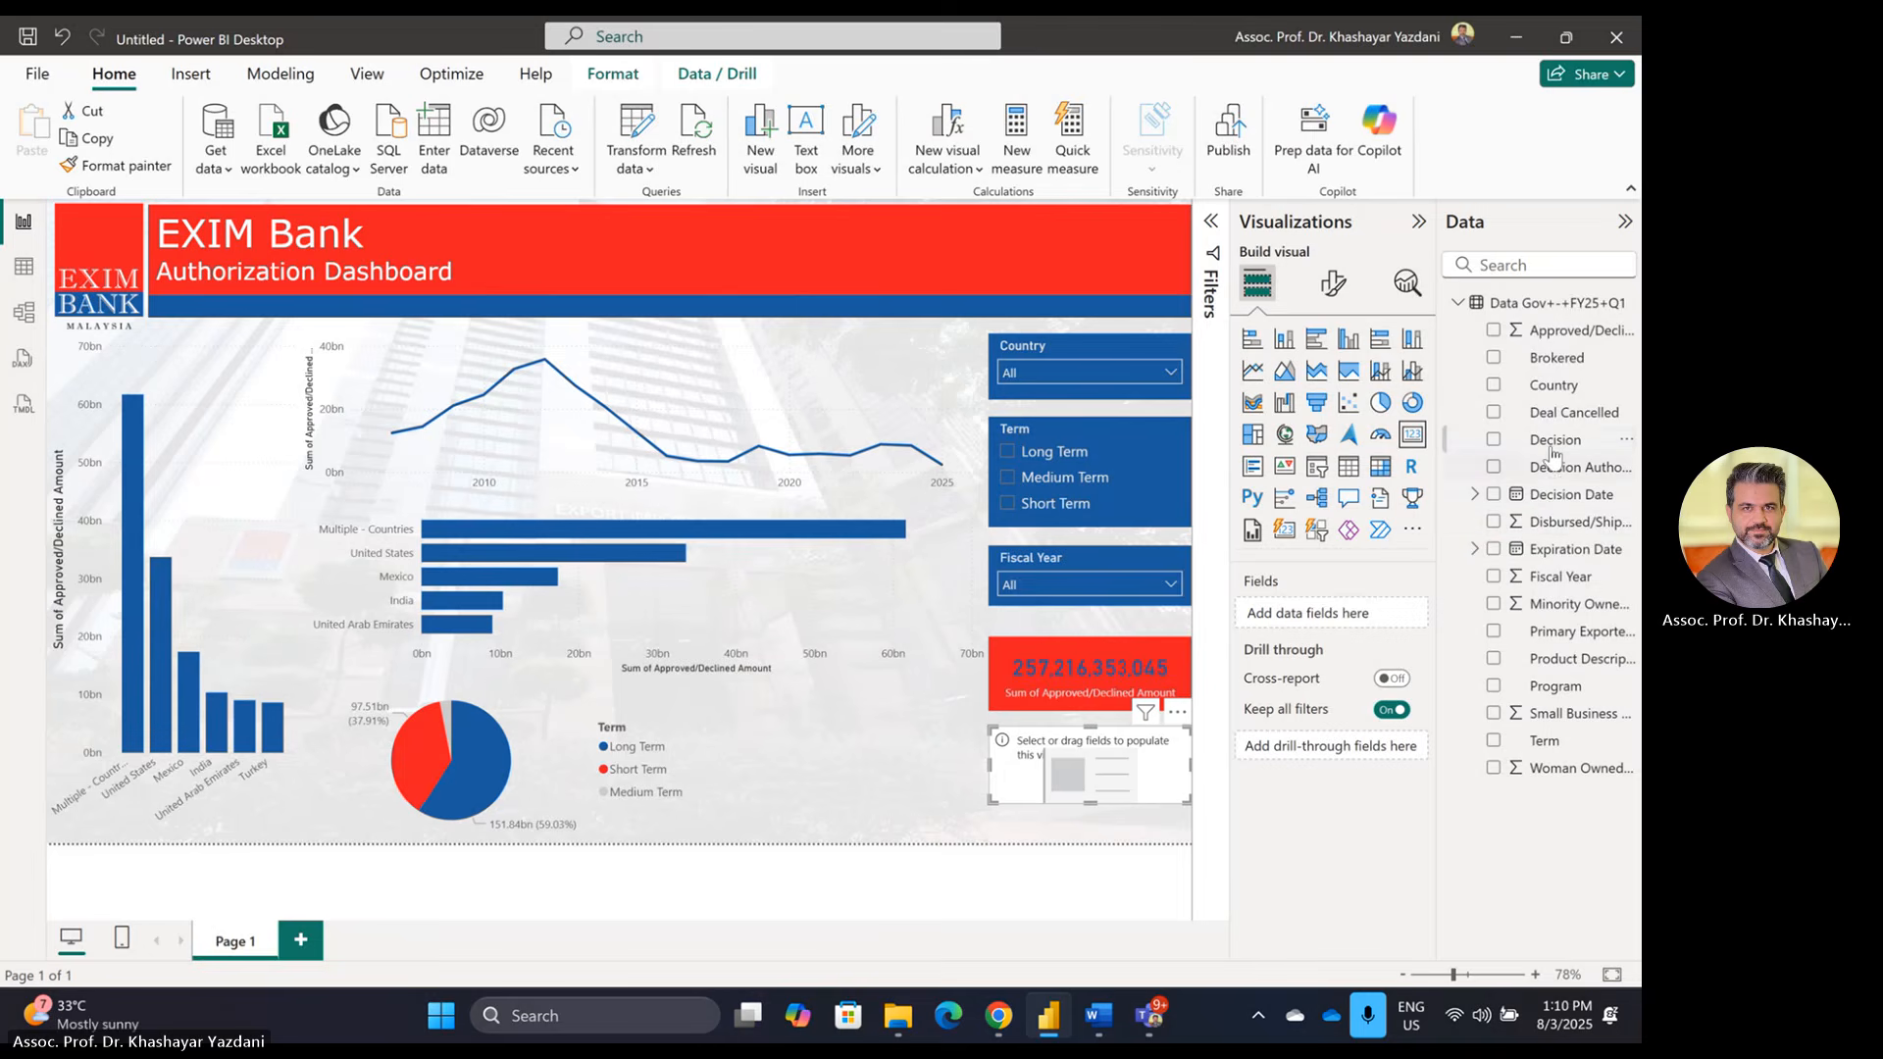
Step: Put the Decision field into the empty card as Count of Decision, showing 51,033
left_click_drag(1552, 447, 1339, 614)
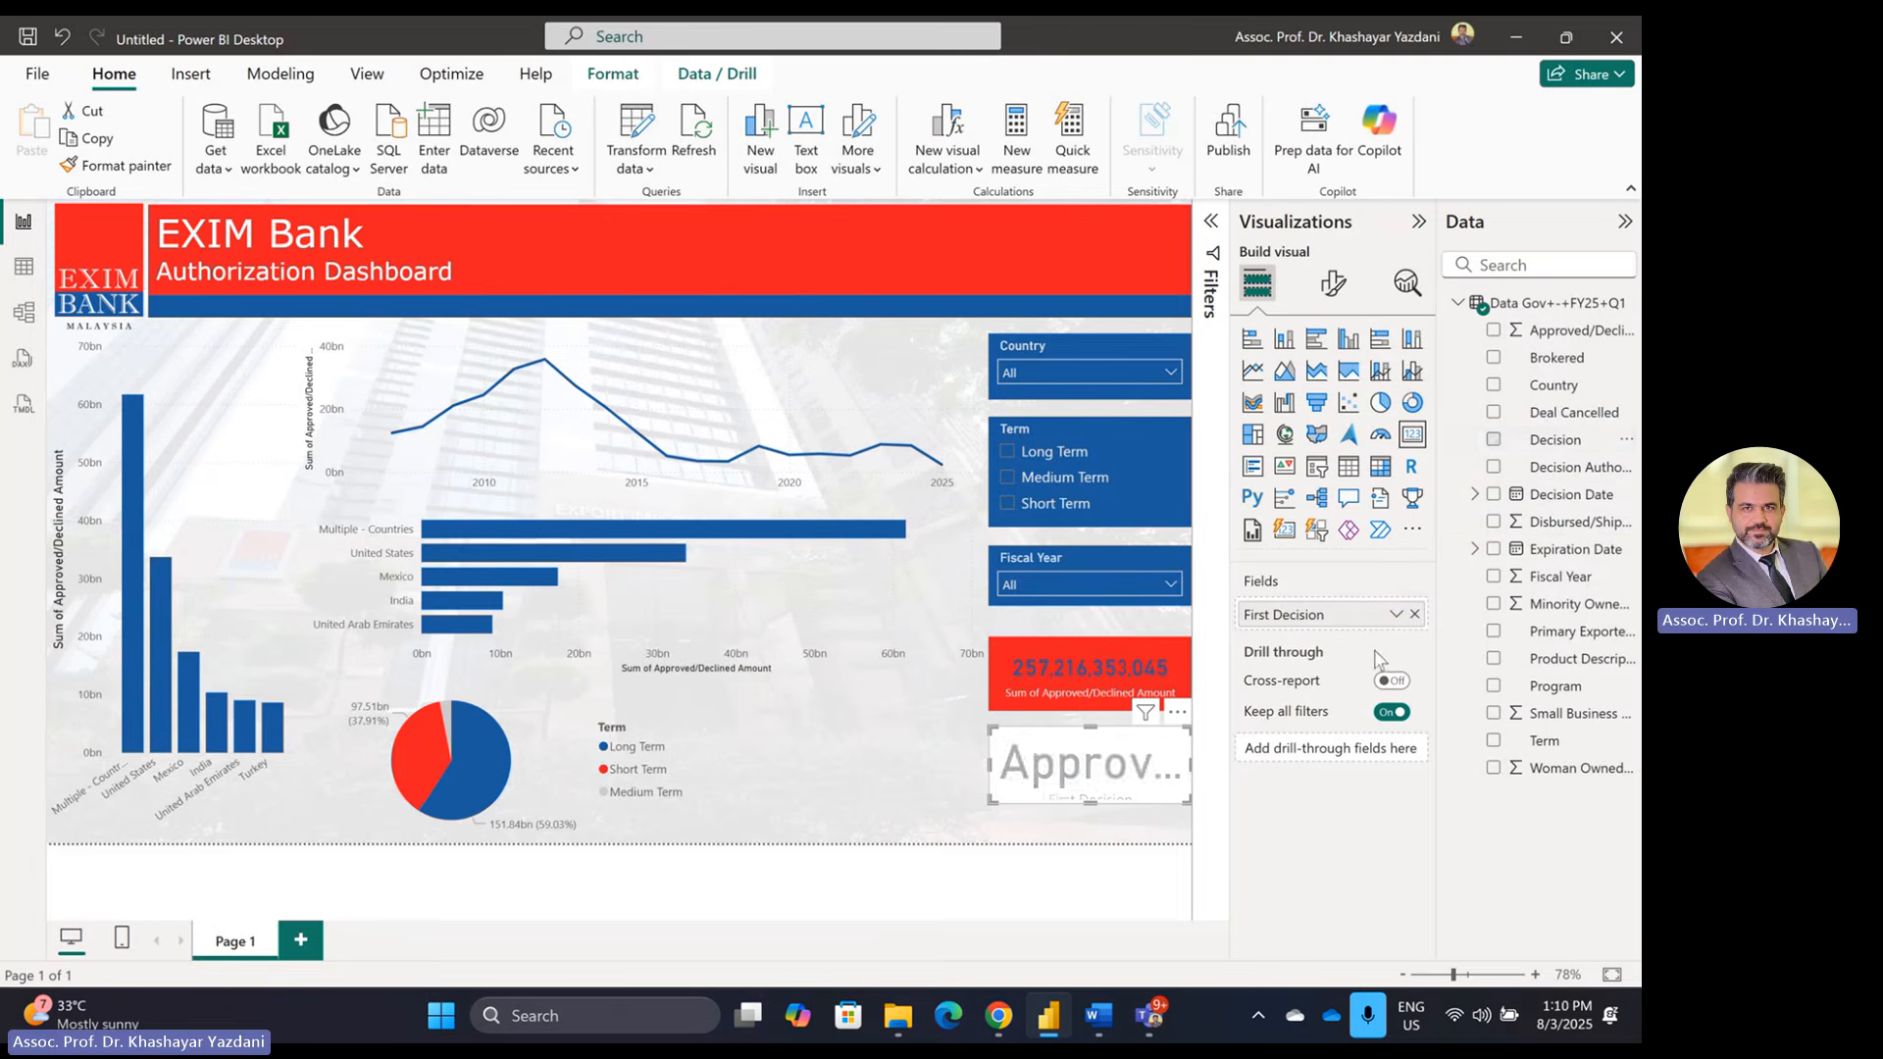
left_click(1395, 615)
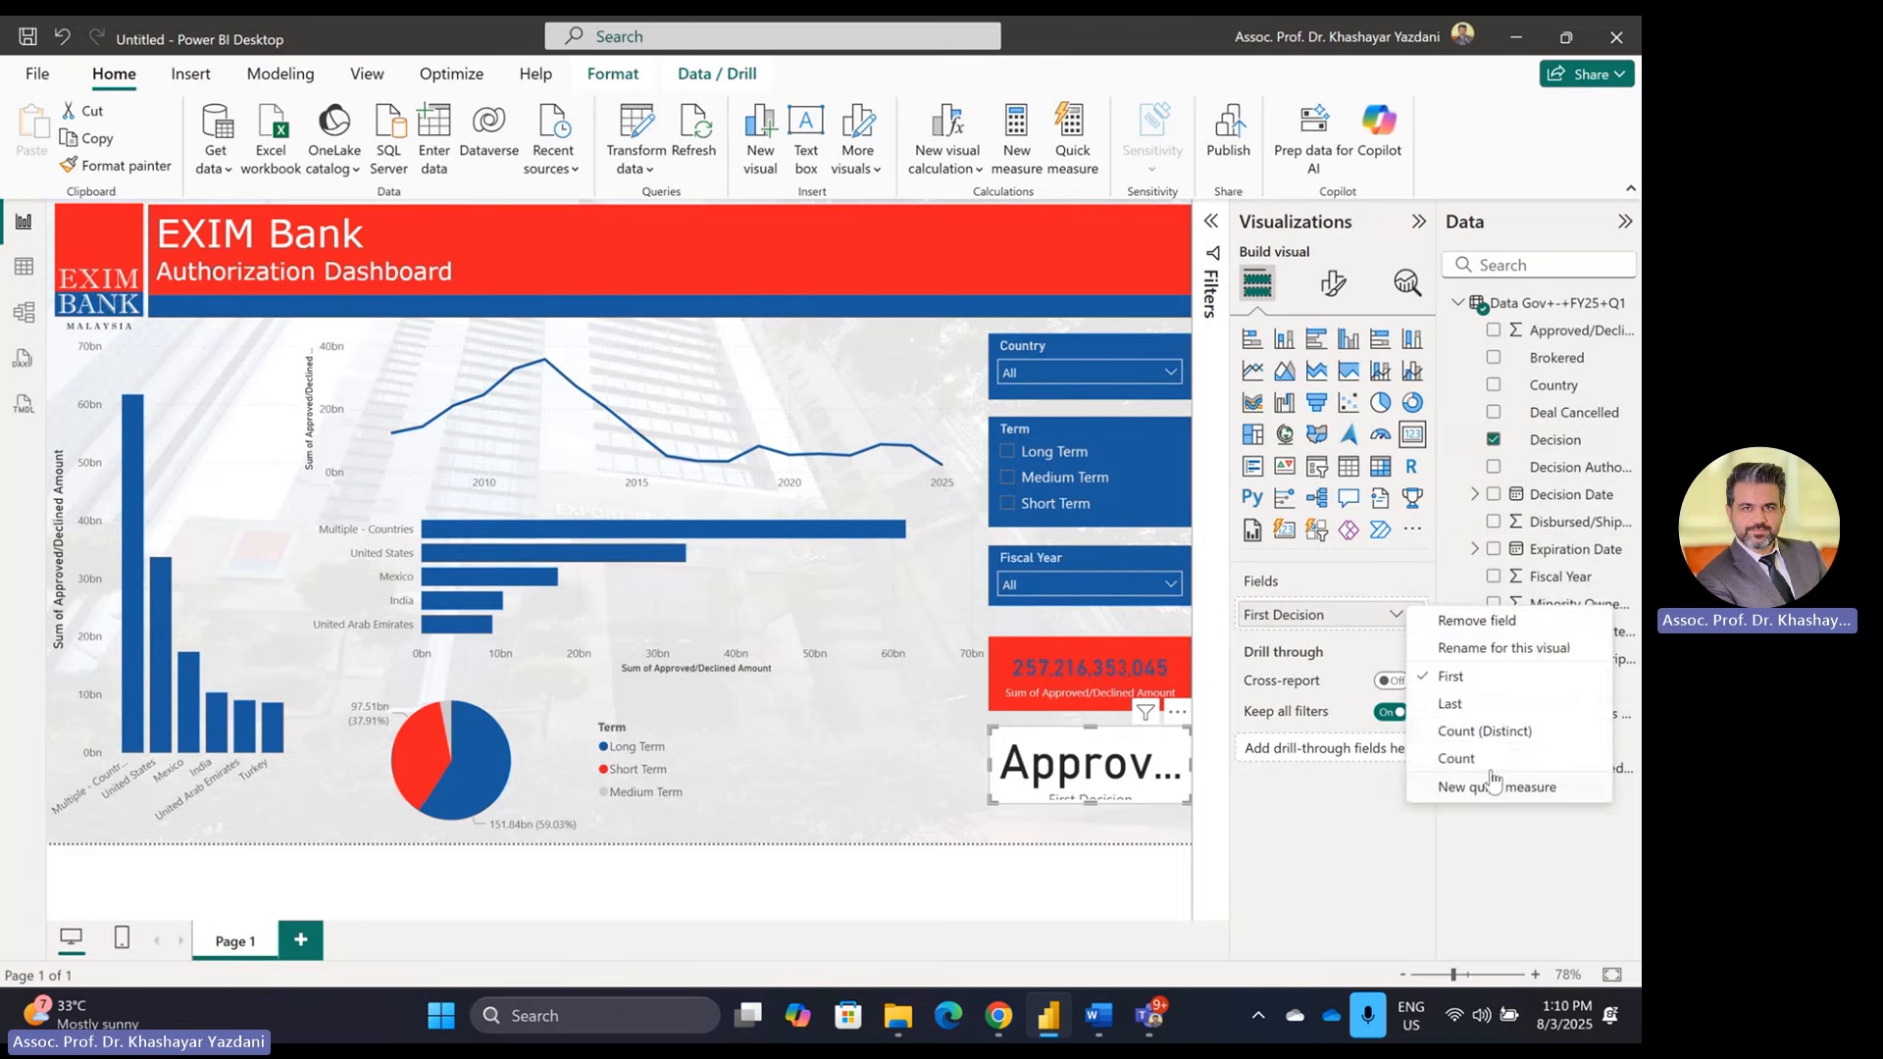
left_click(1458, 759)
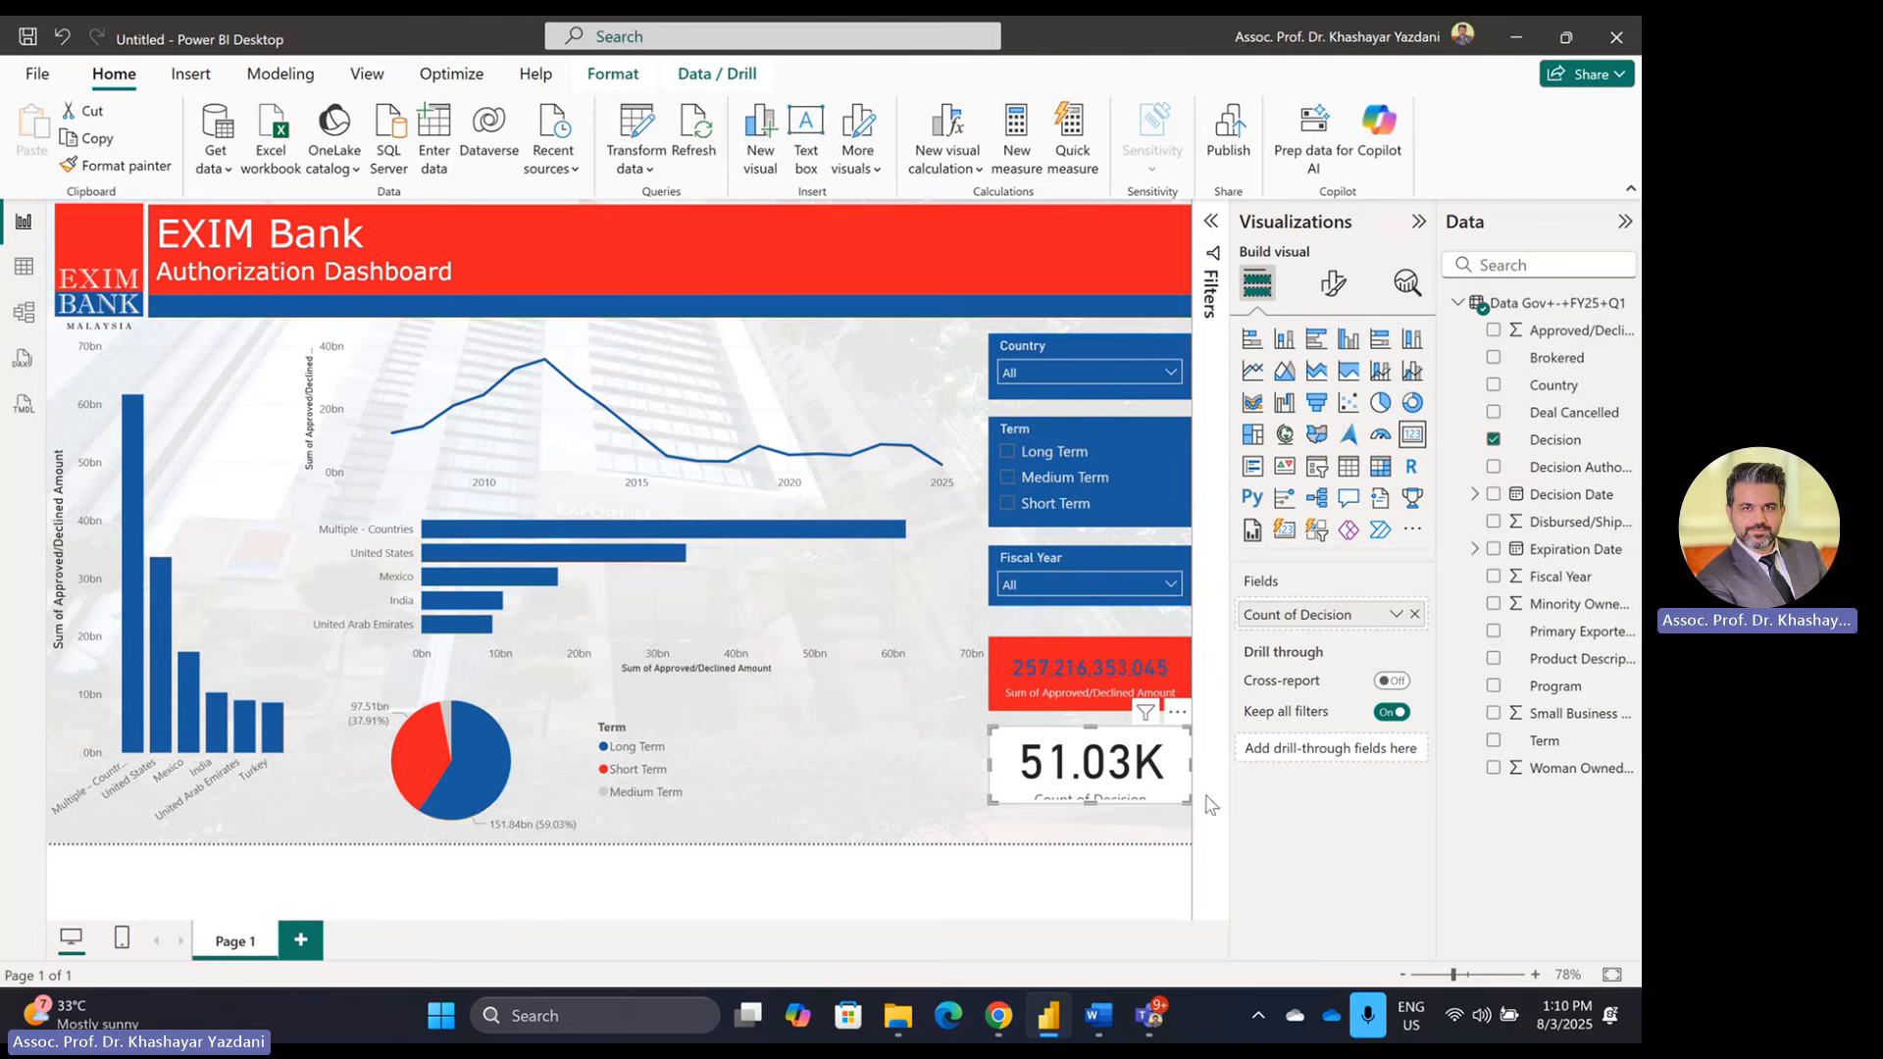
Step: Copy the red total card's styling onto the Decision count card with Format painter
left_click(1116, 646)
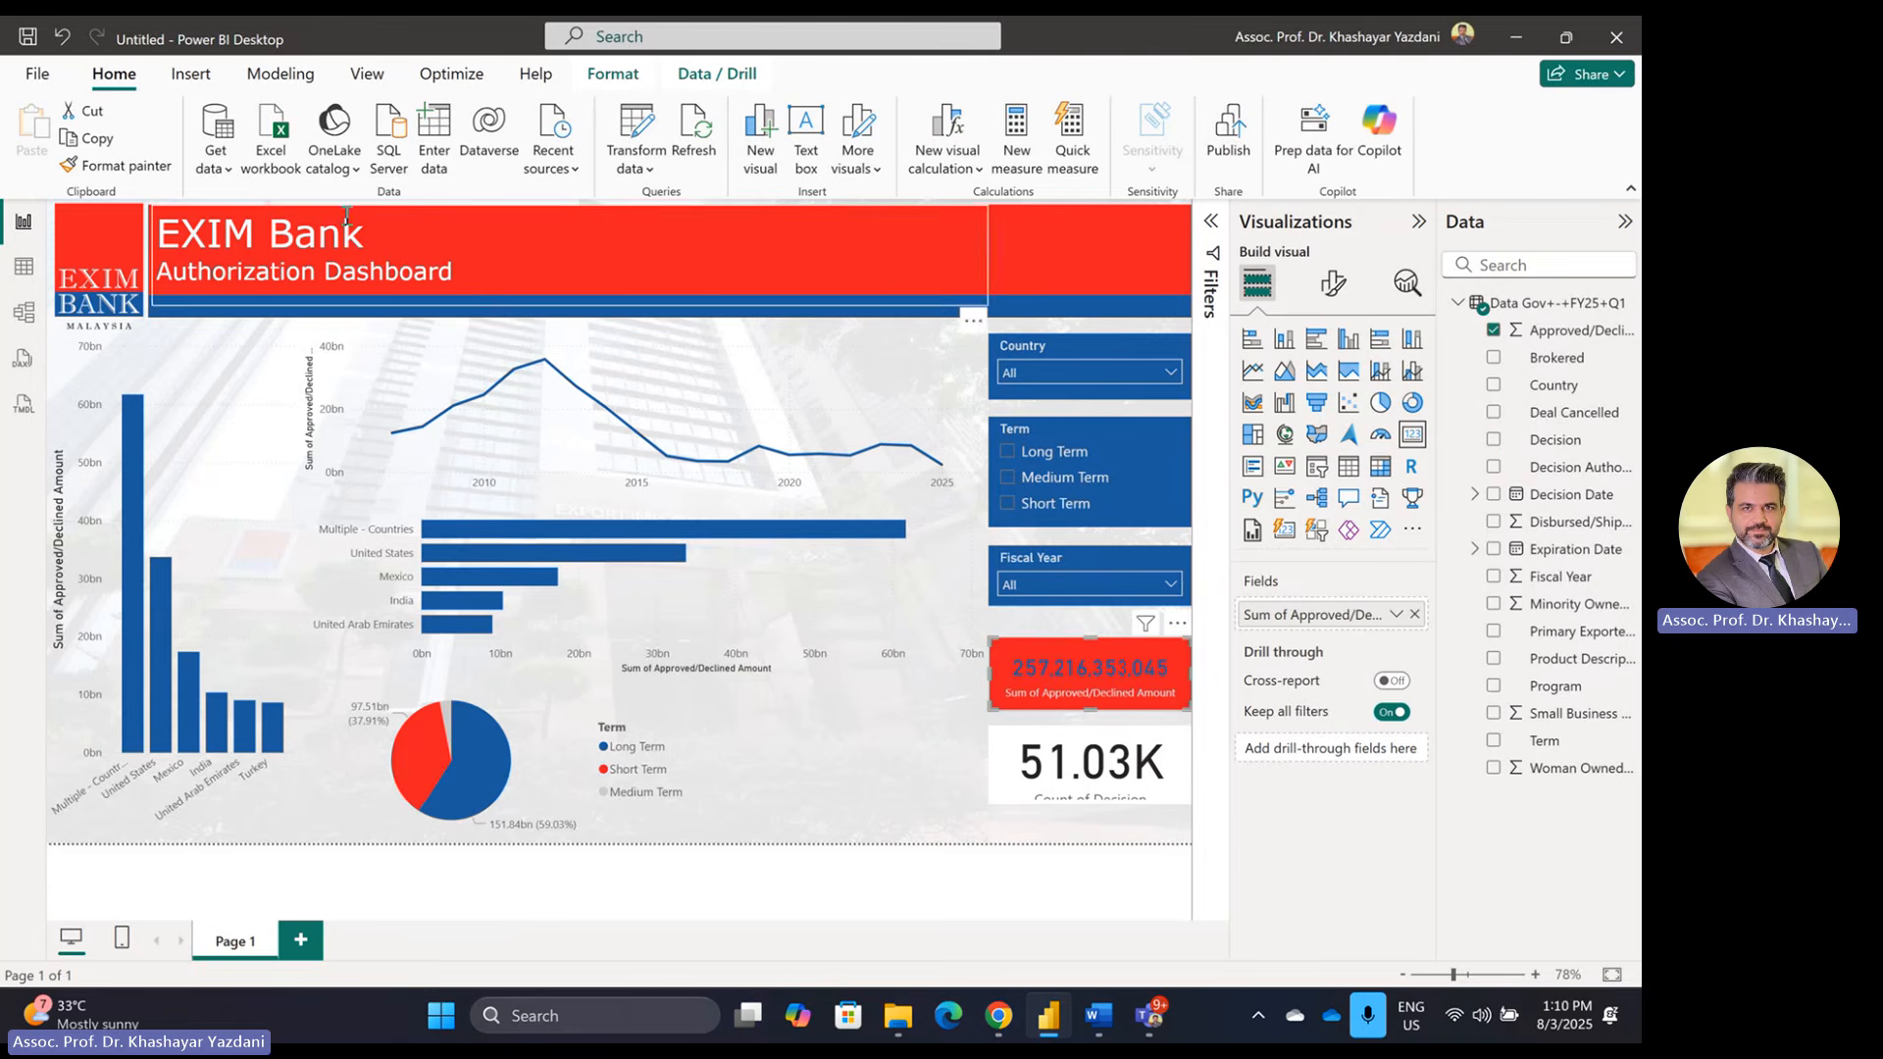
left_click(116, 165)
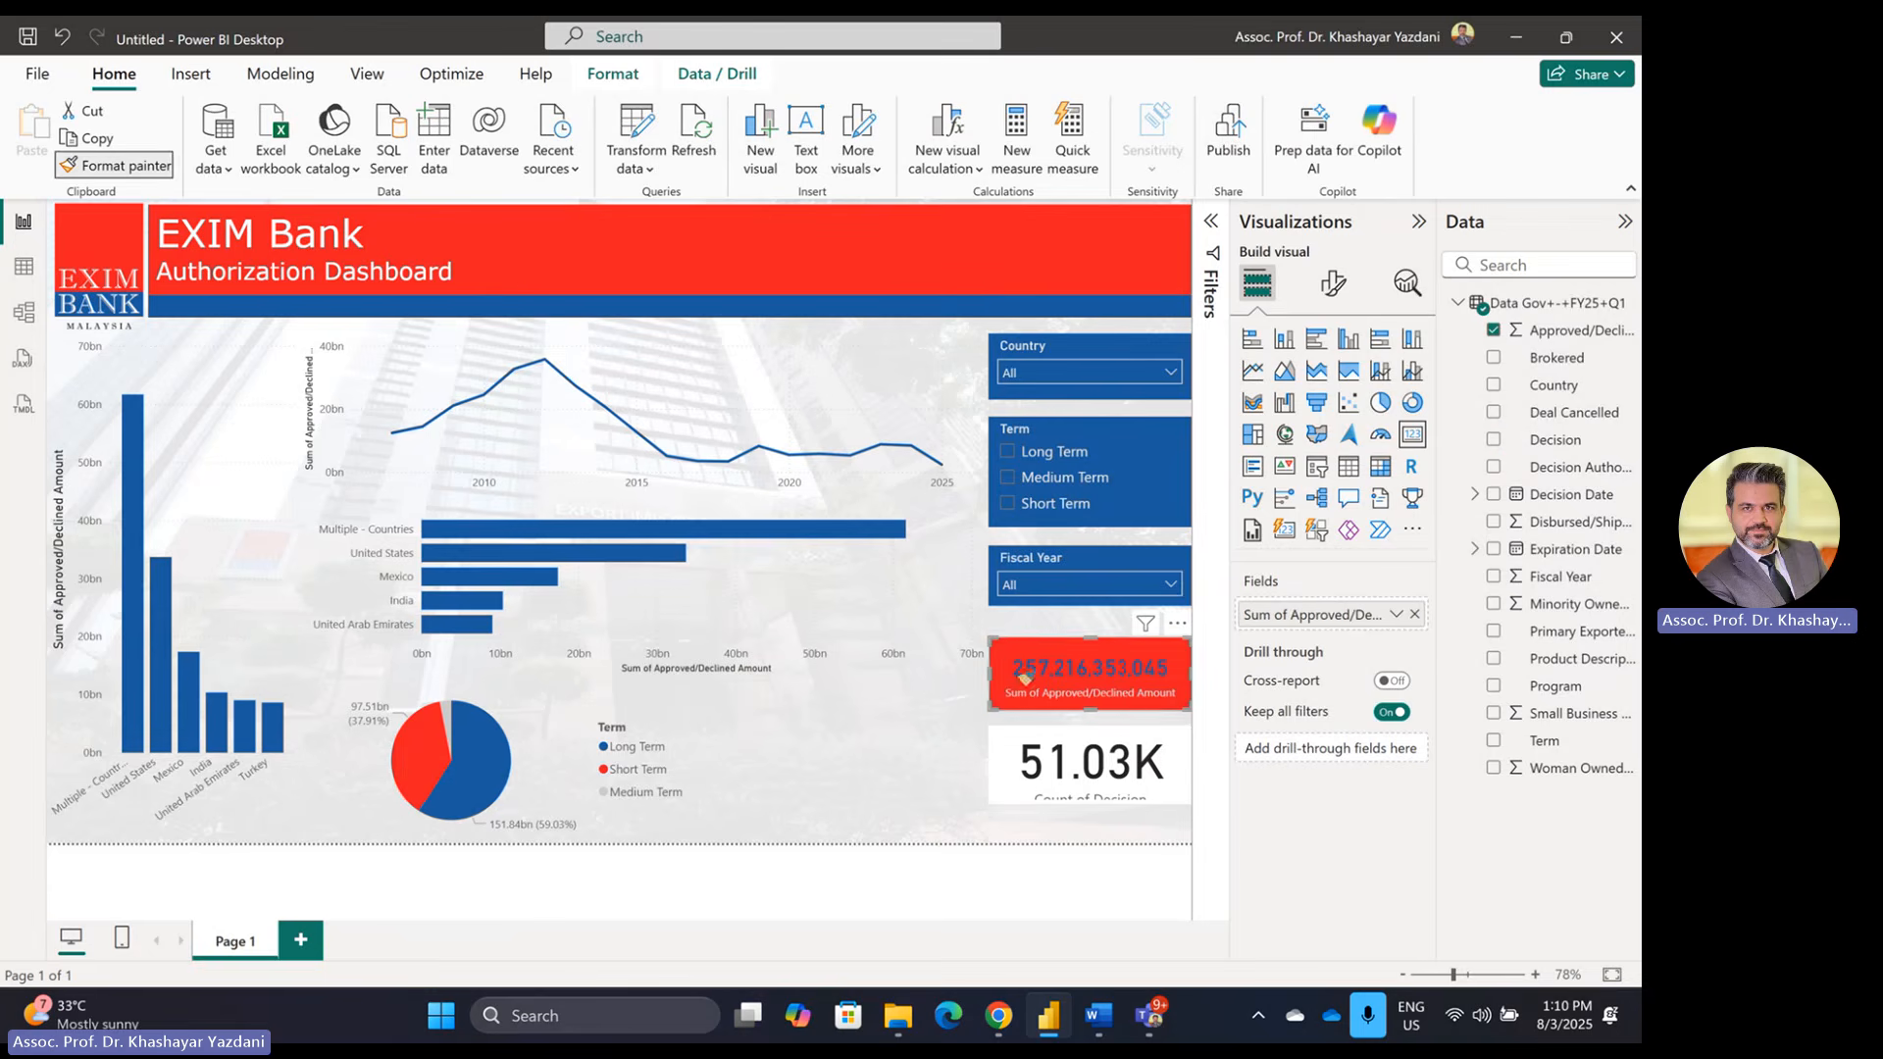
left_click(1075, 742)
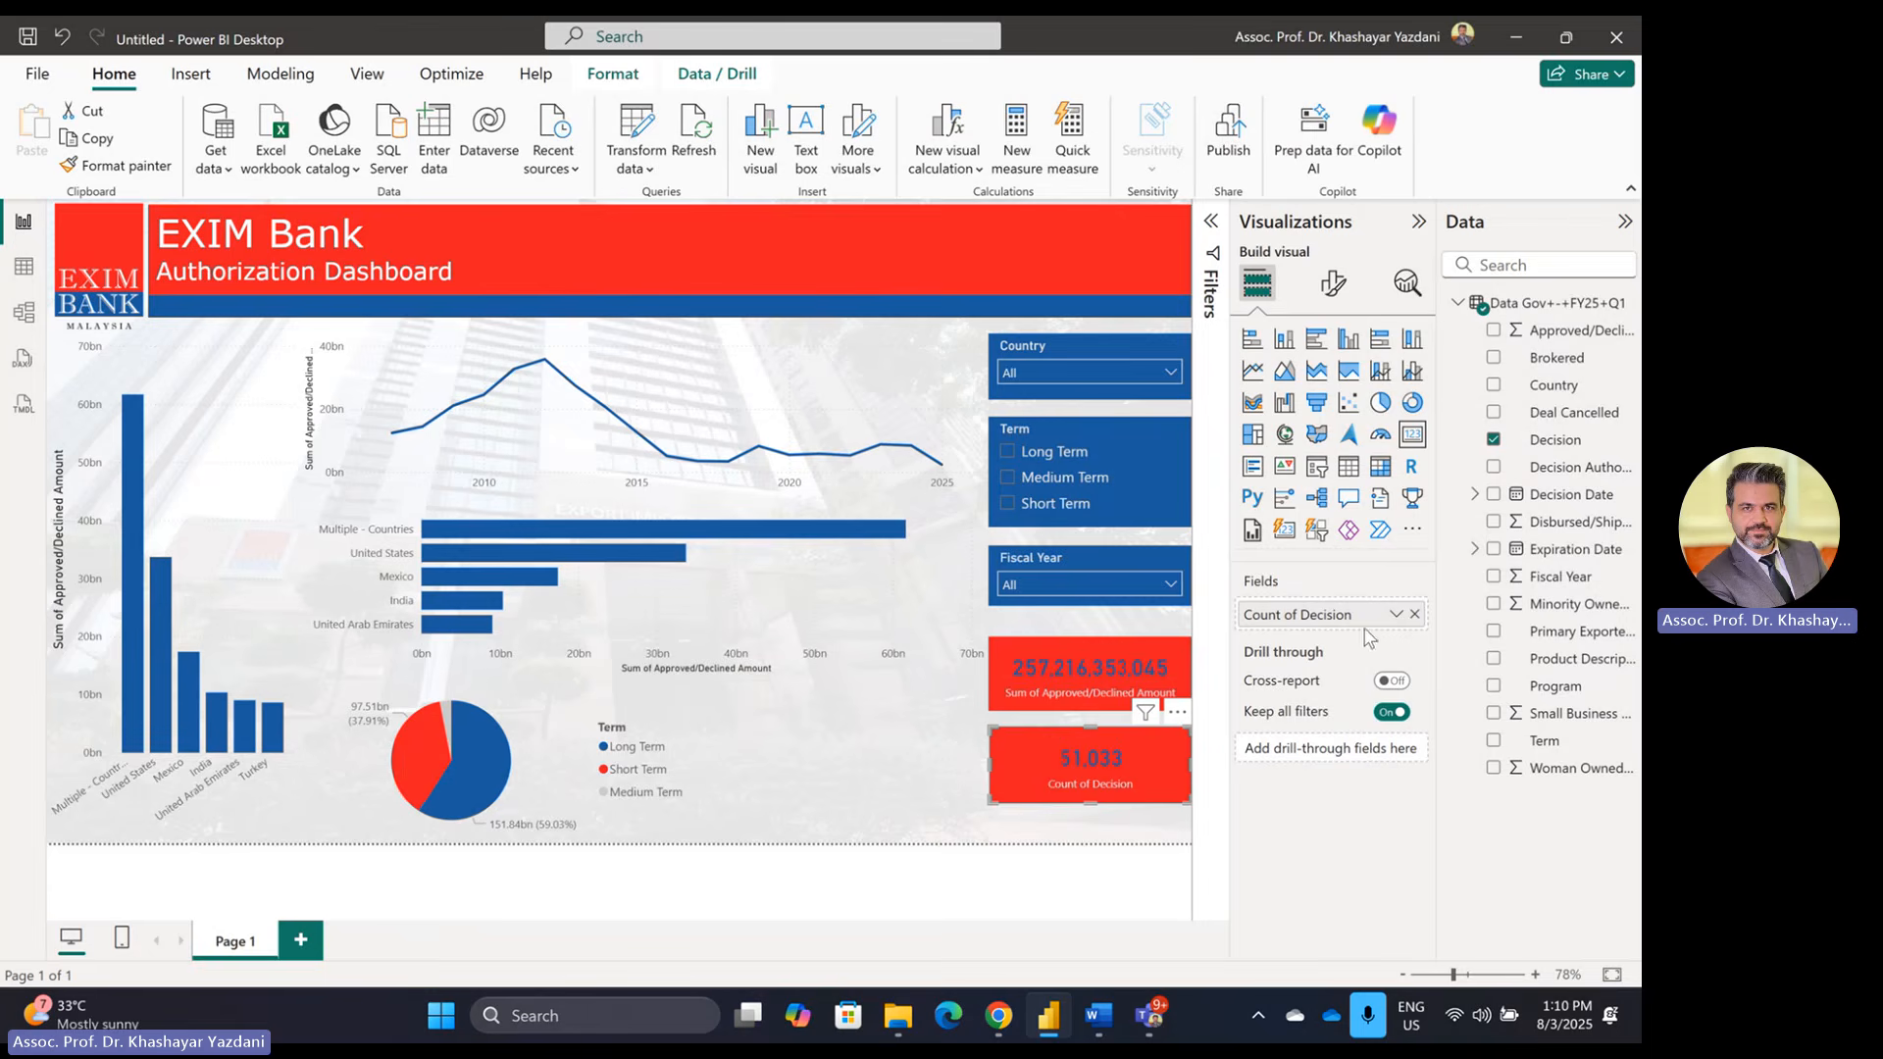
left_click(1336, 294)
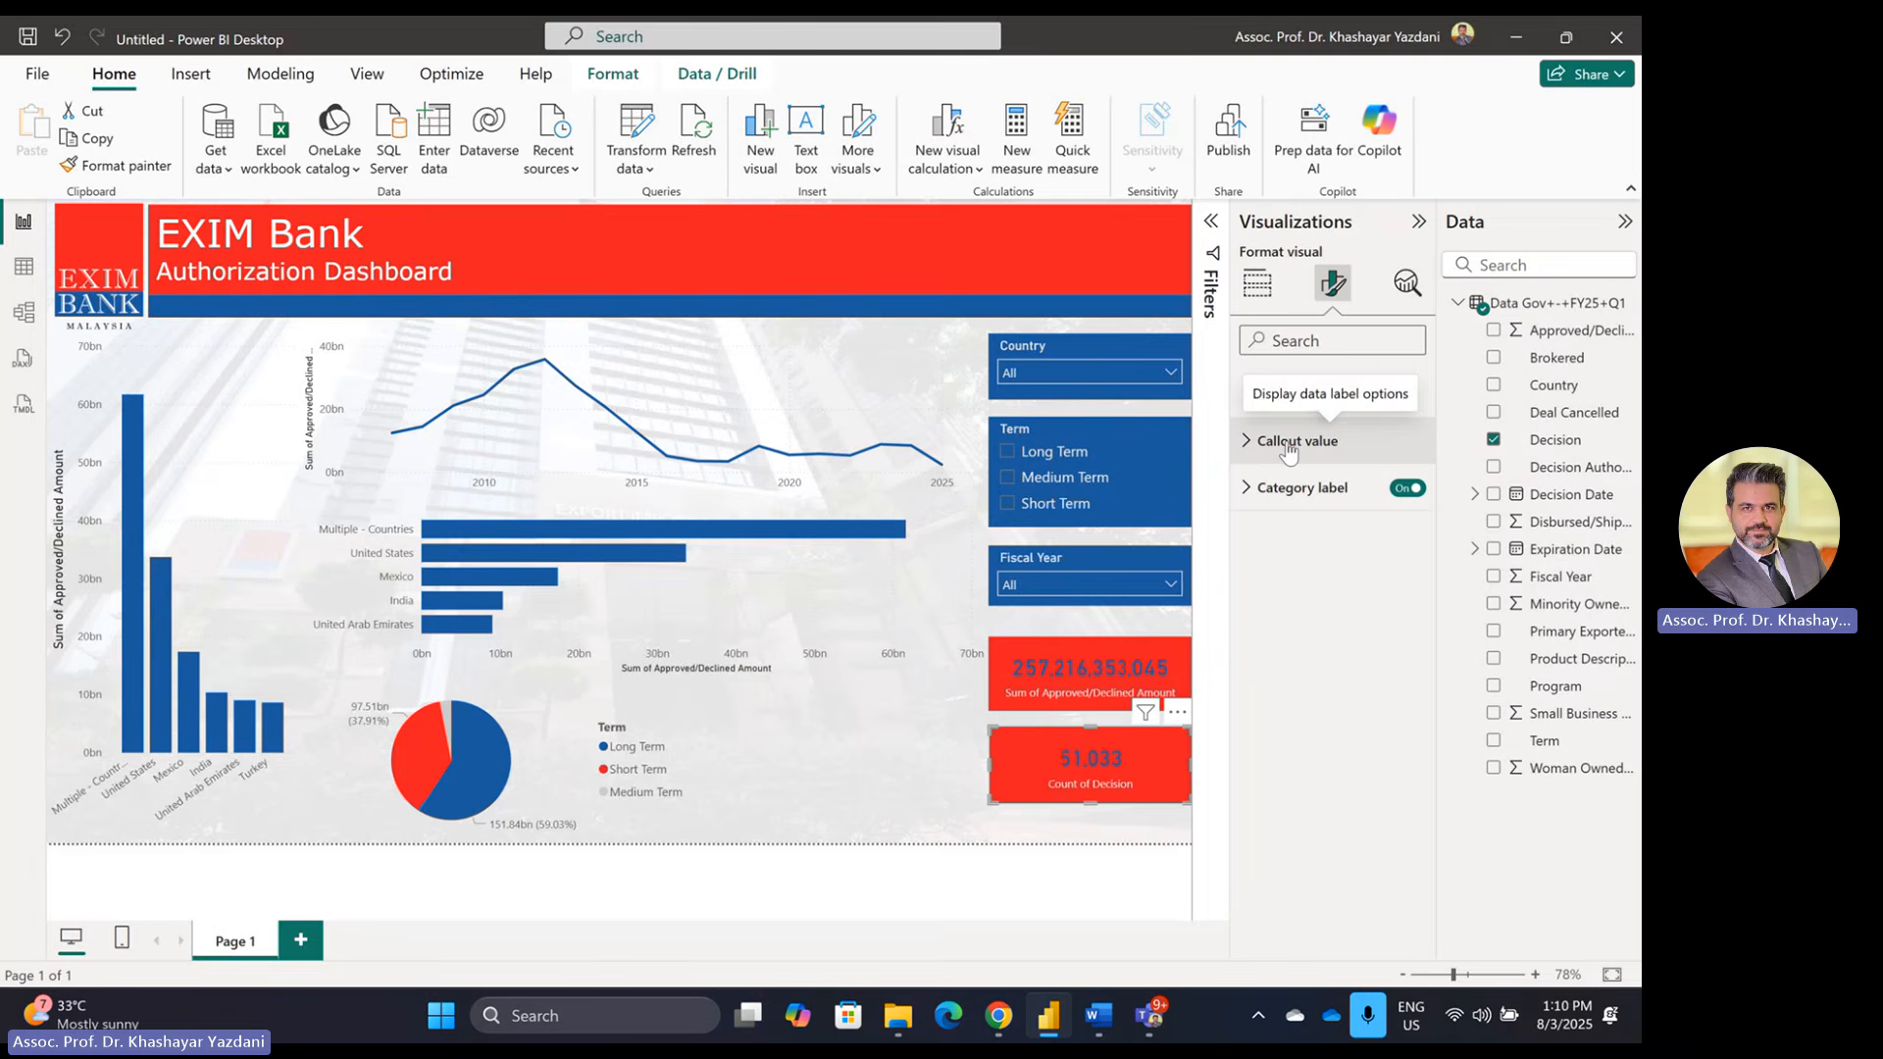
Step: Give the count card the Country slicer's blue style and a larger, red callout value
left_click(1050, 345)
left_click(115, 164)
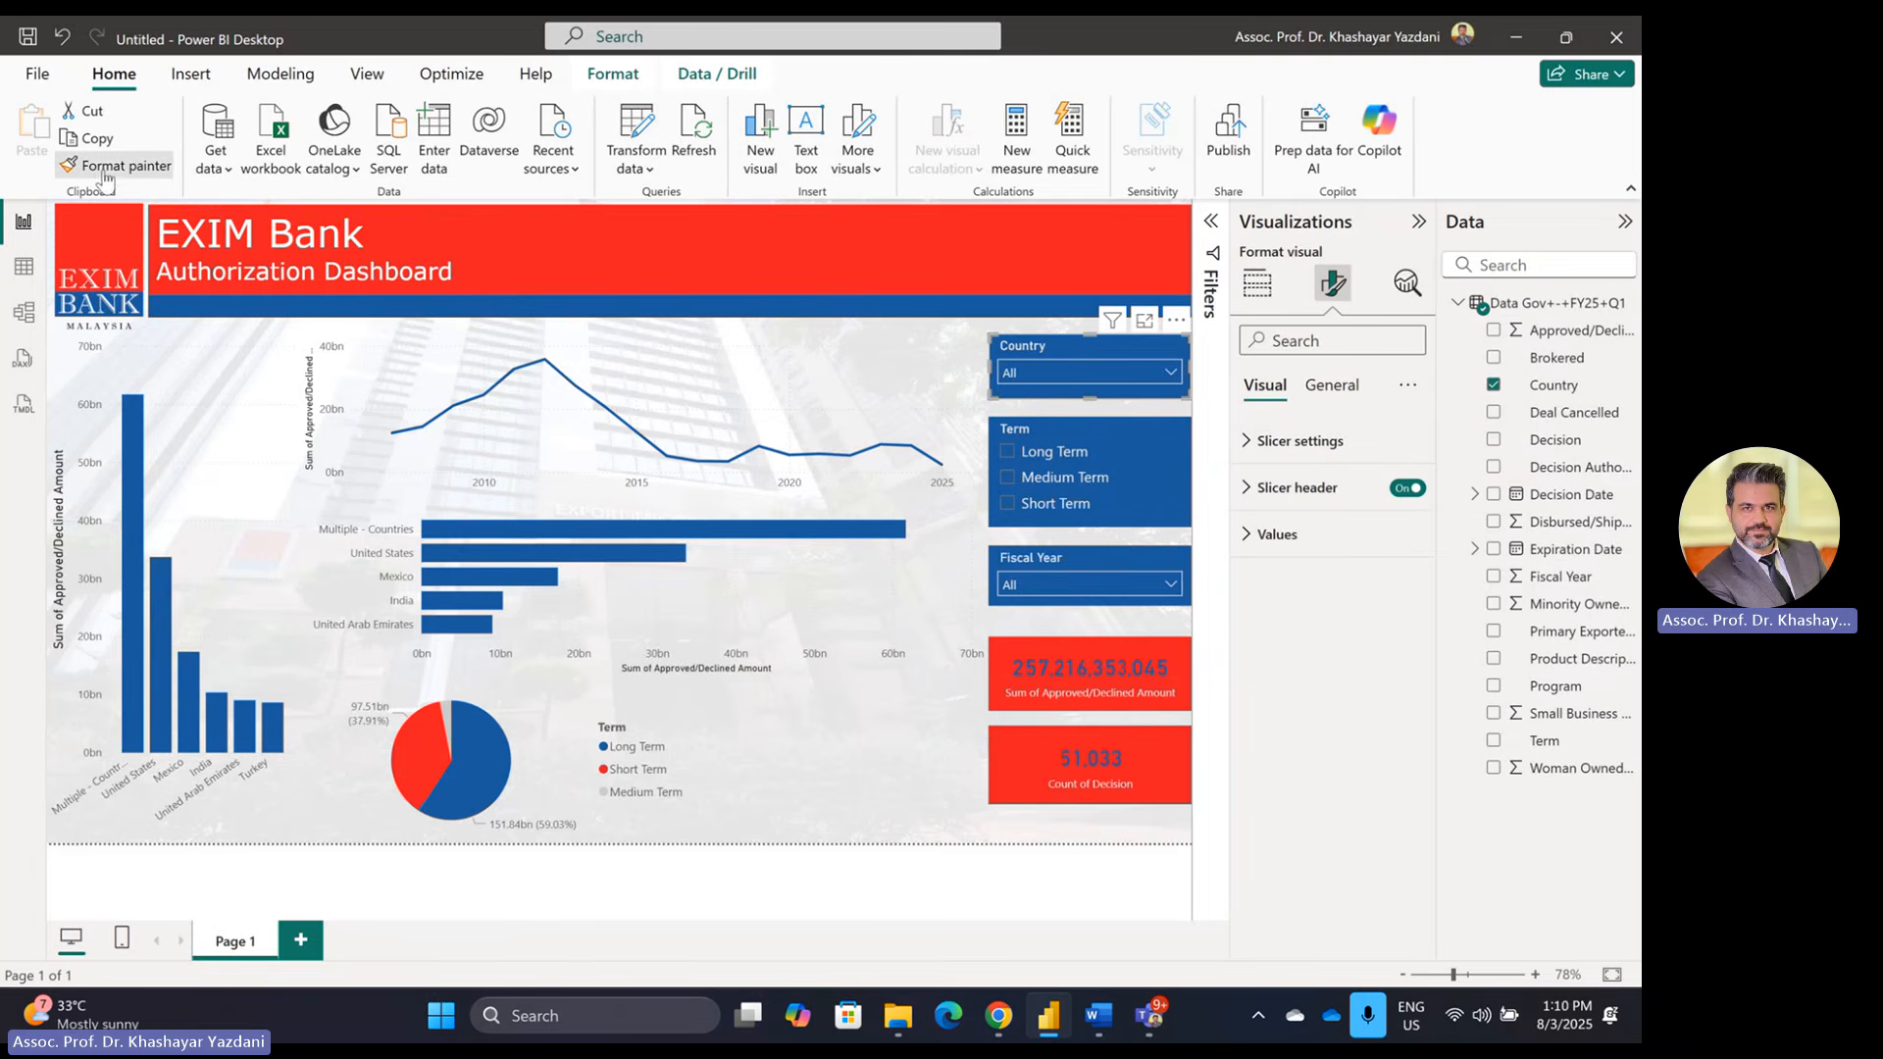
left_click(1033, 760)
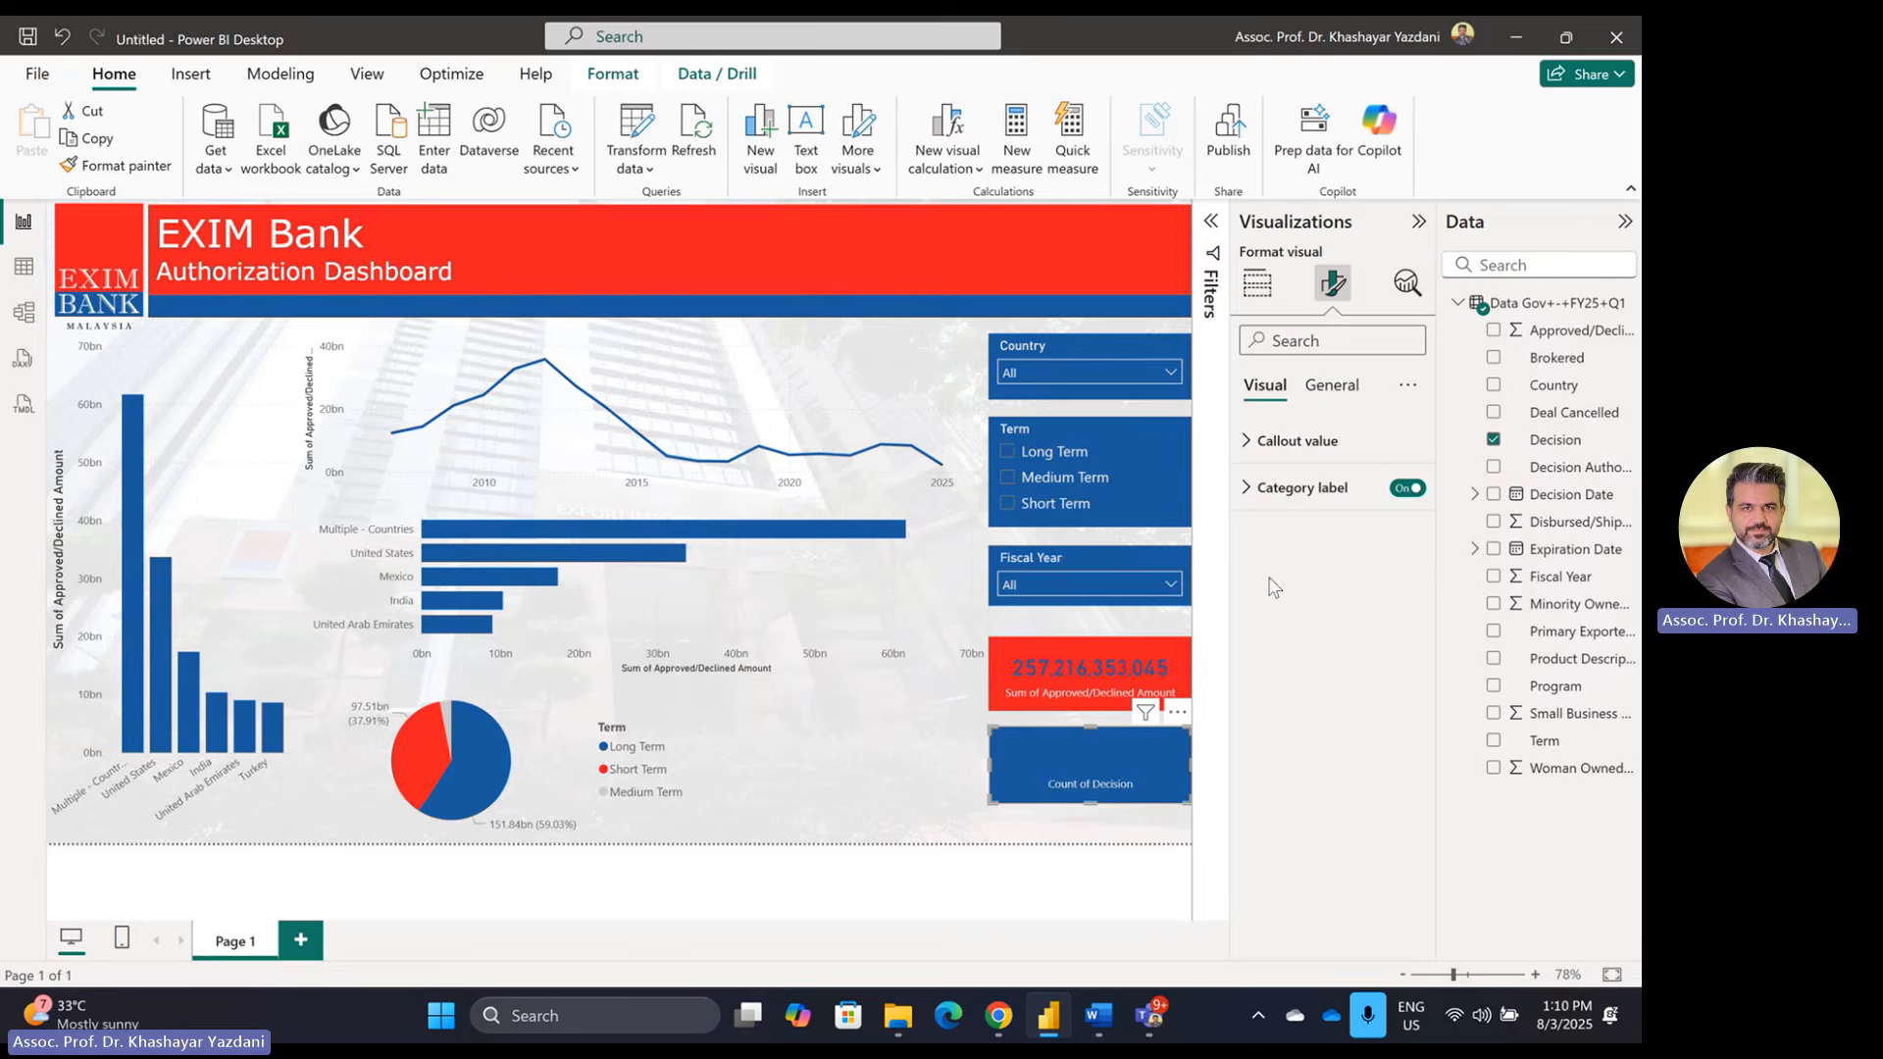
left_click(1303, 441)
left_click(1294, 614)
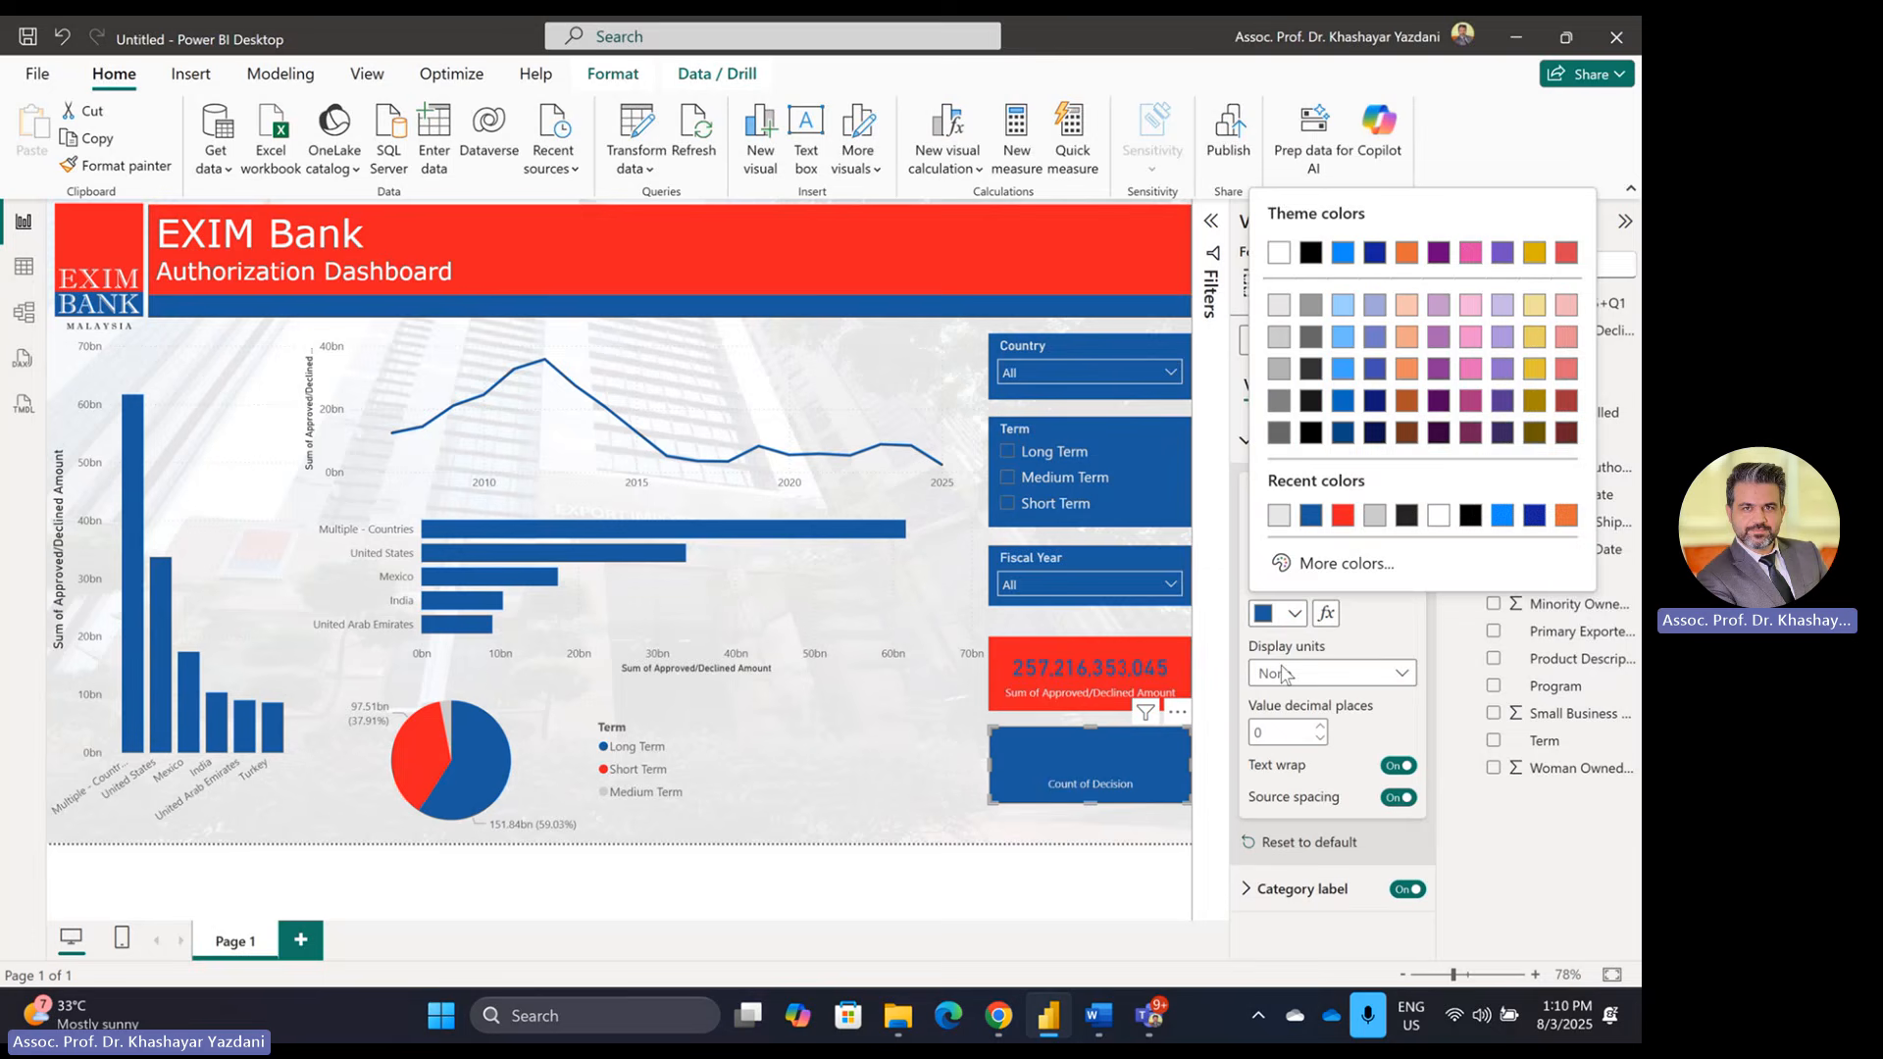
left_click(1343, 515)
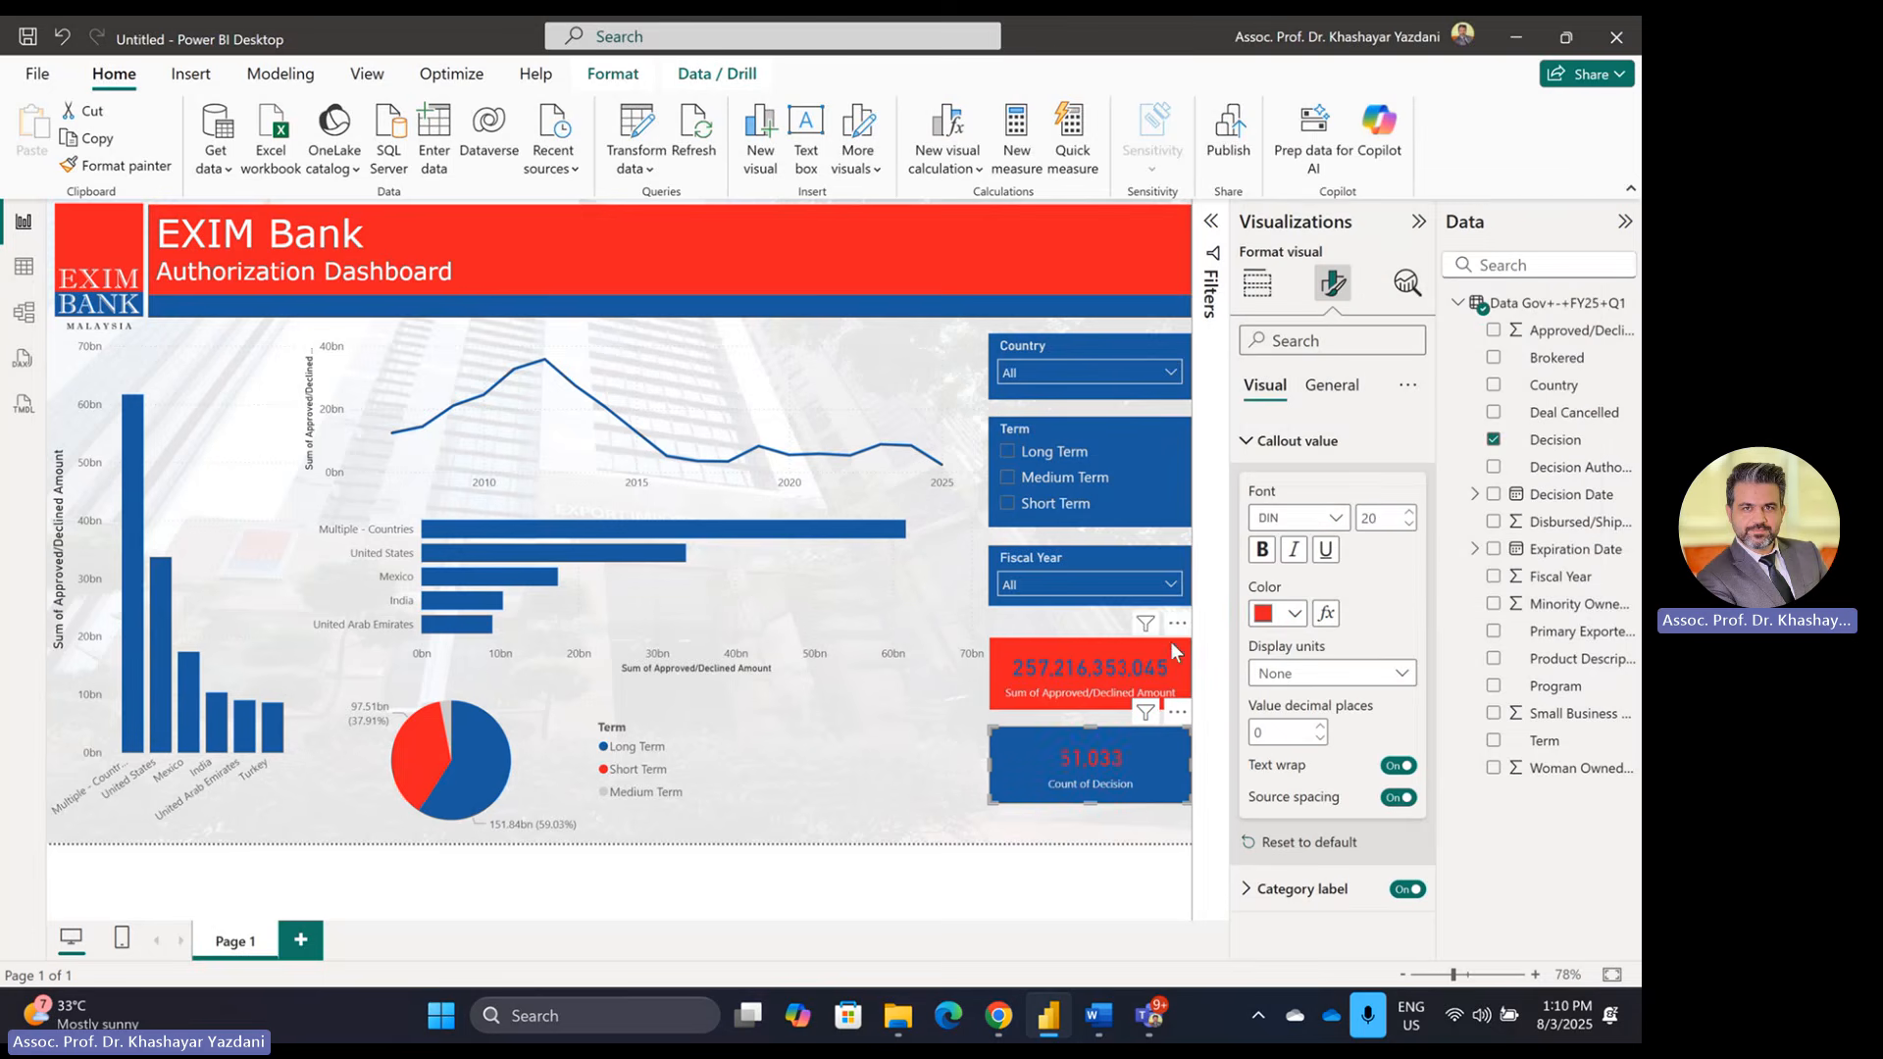
left_click(1409, 514)
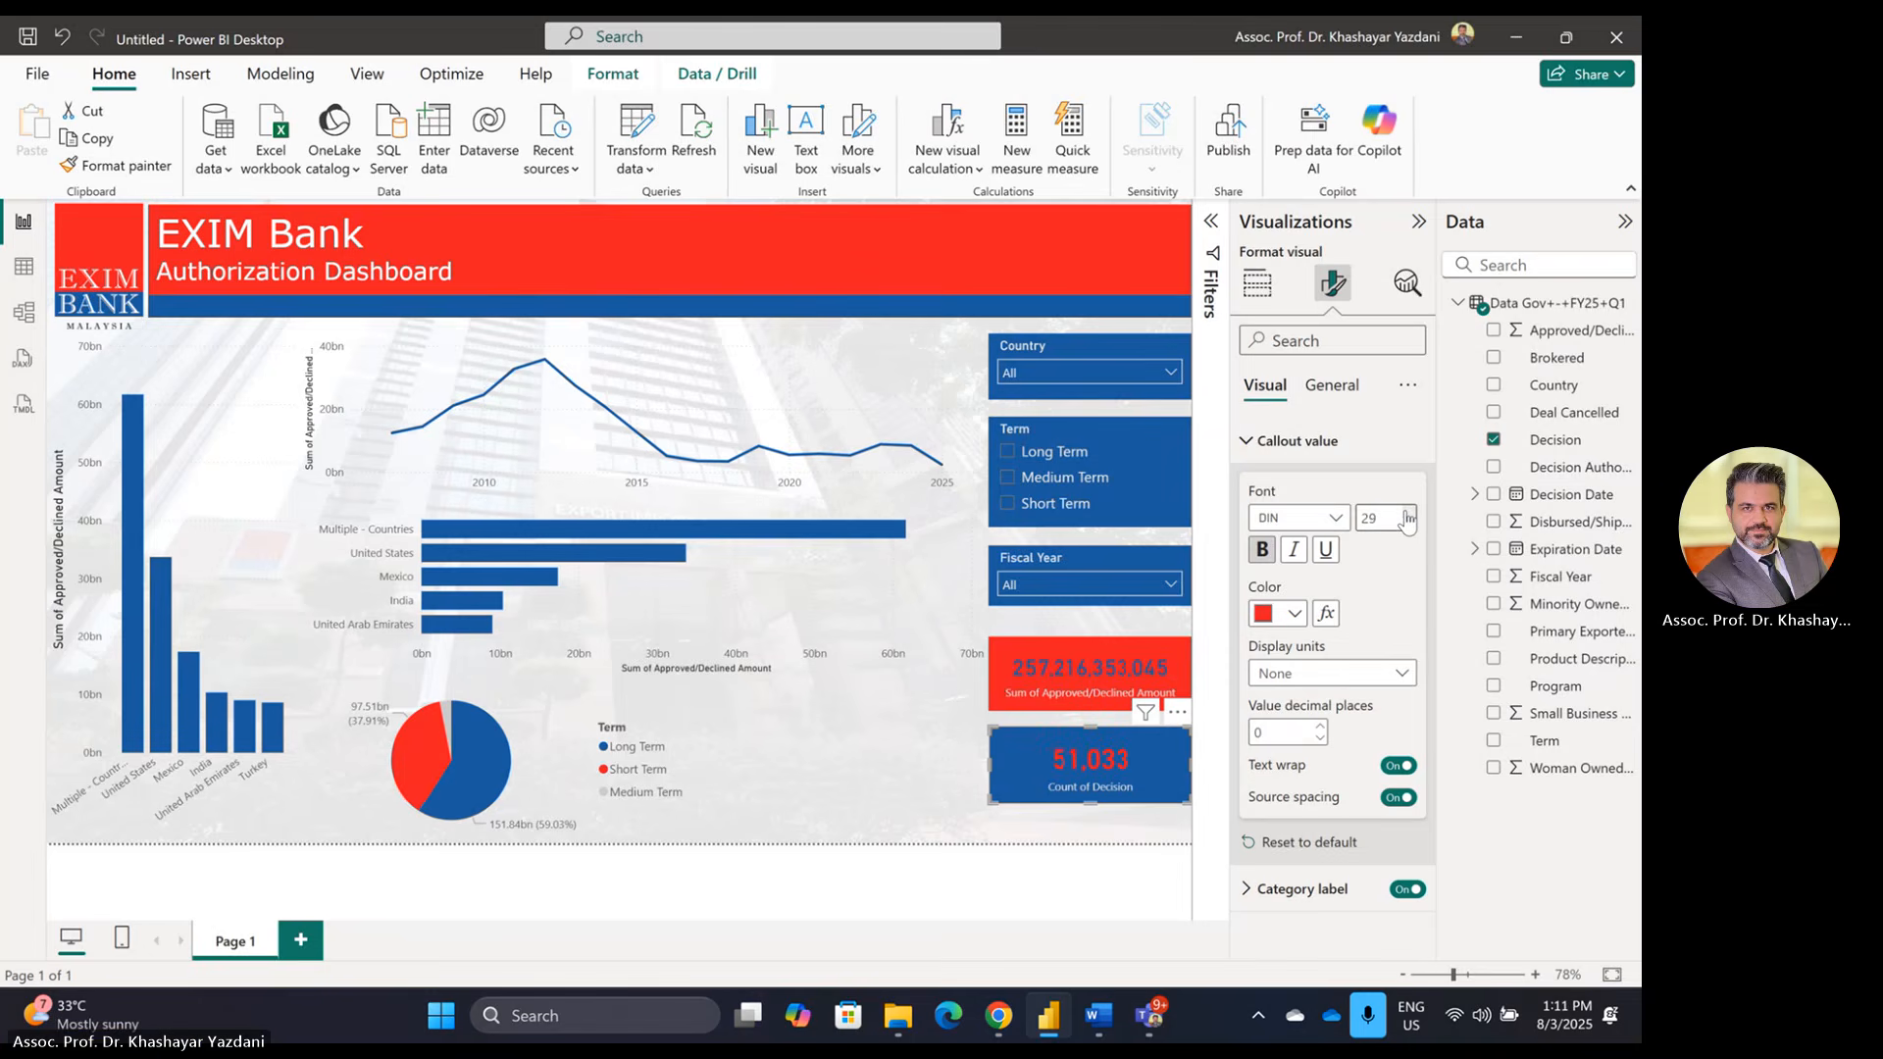
Step: Move the Count of Decision card and the total amount card lower on the page
left_click(932, 823)
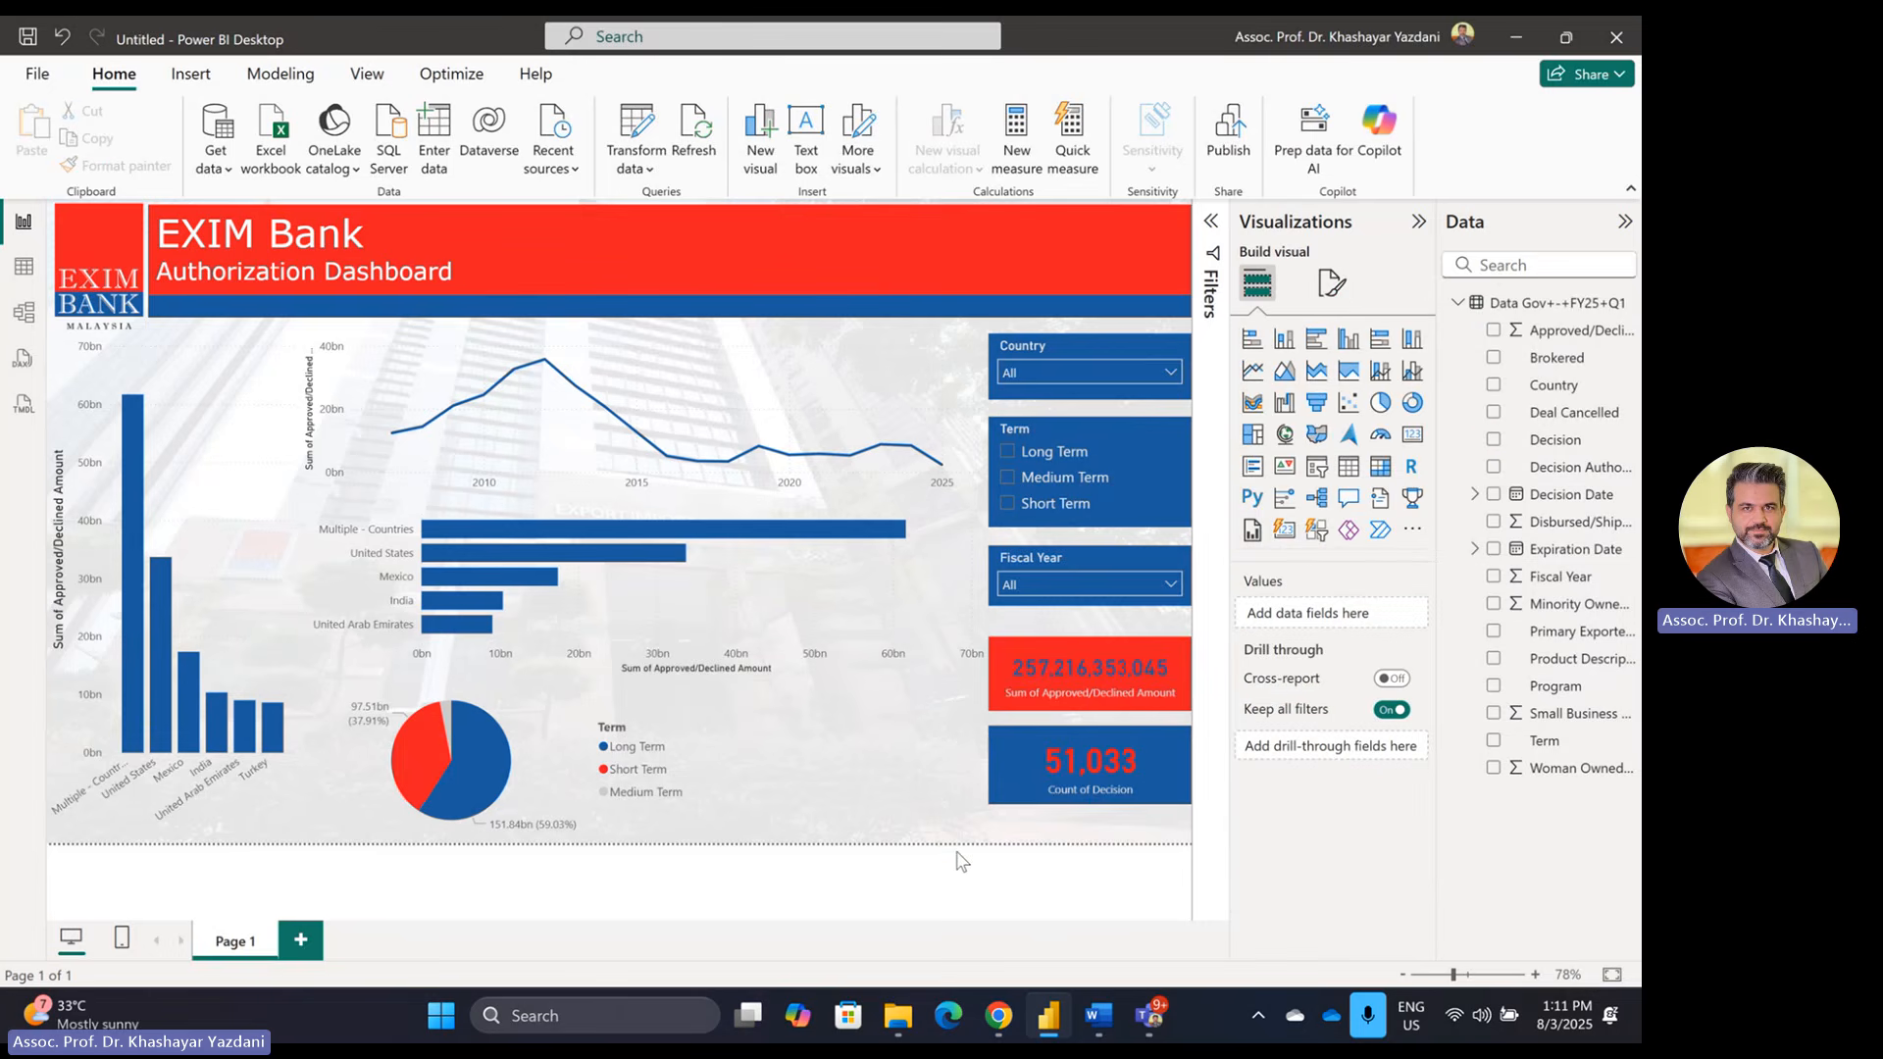
left_click_drag(1020, 773, 1021, 770)
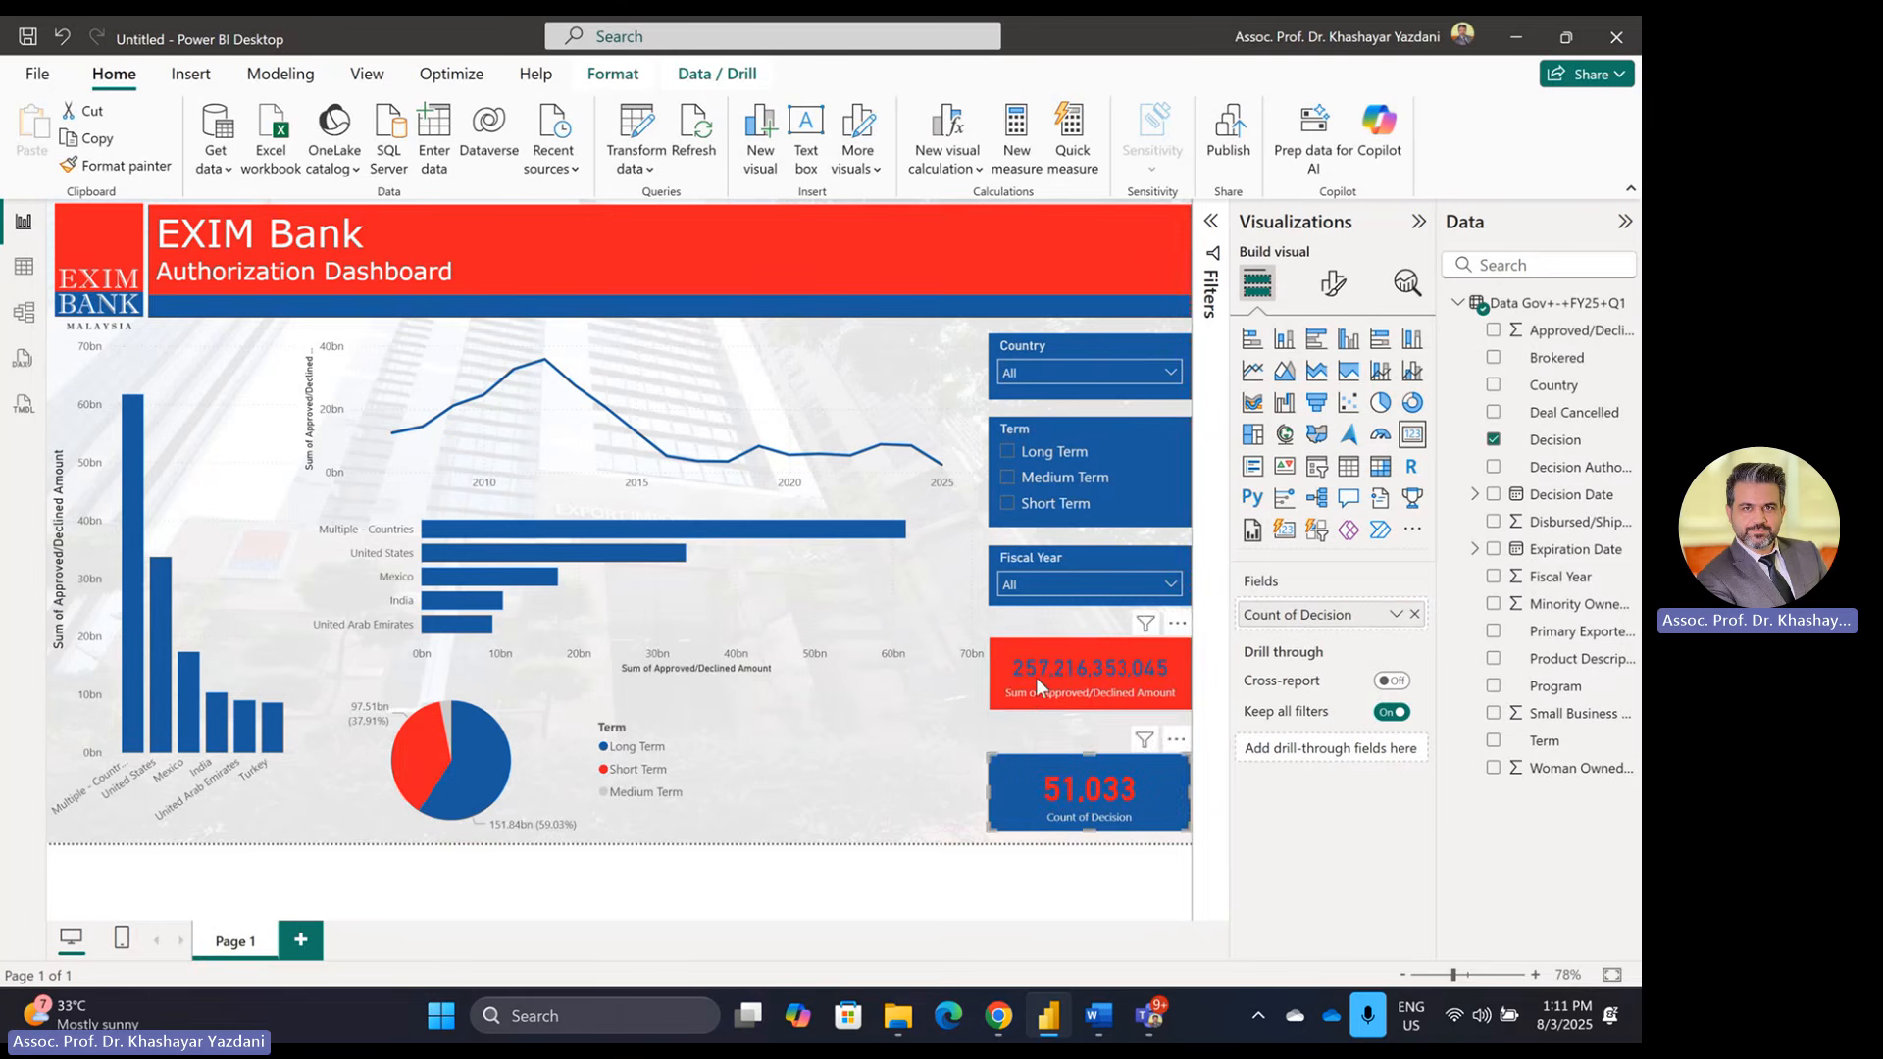
left_click_drag(1035, 699, 1032, 732)
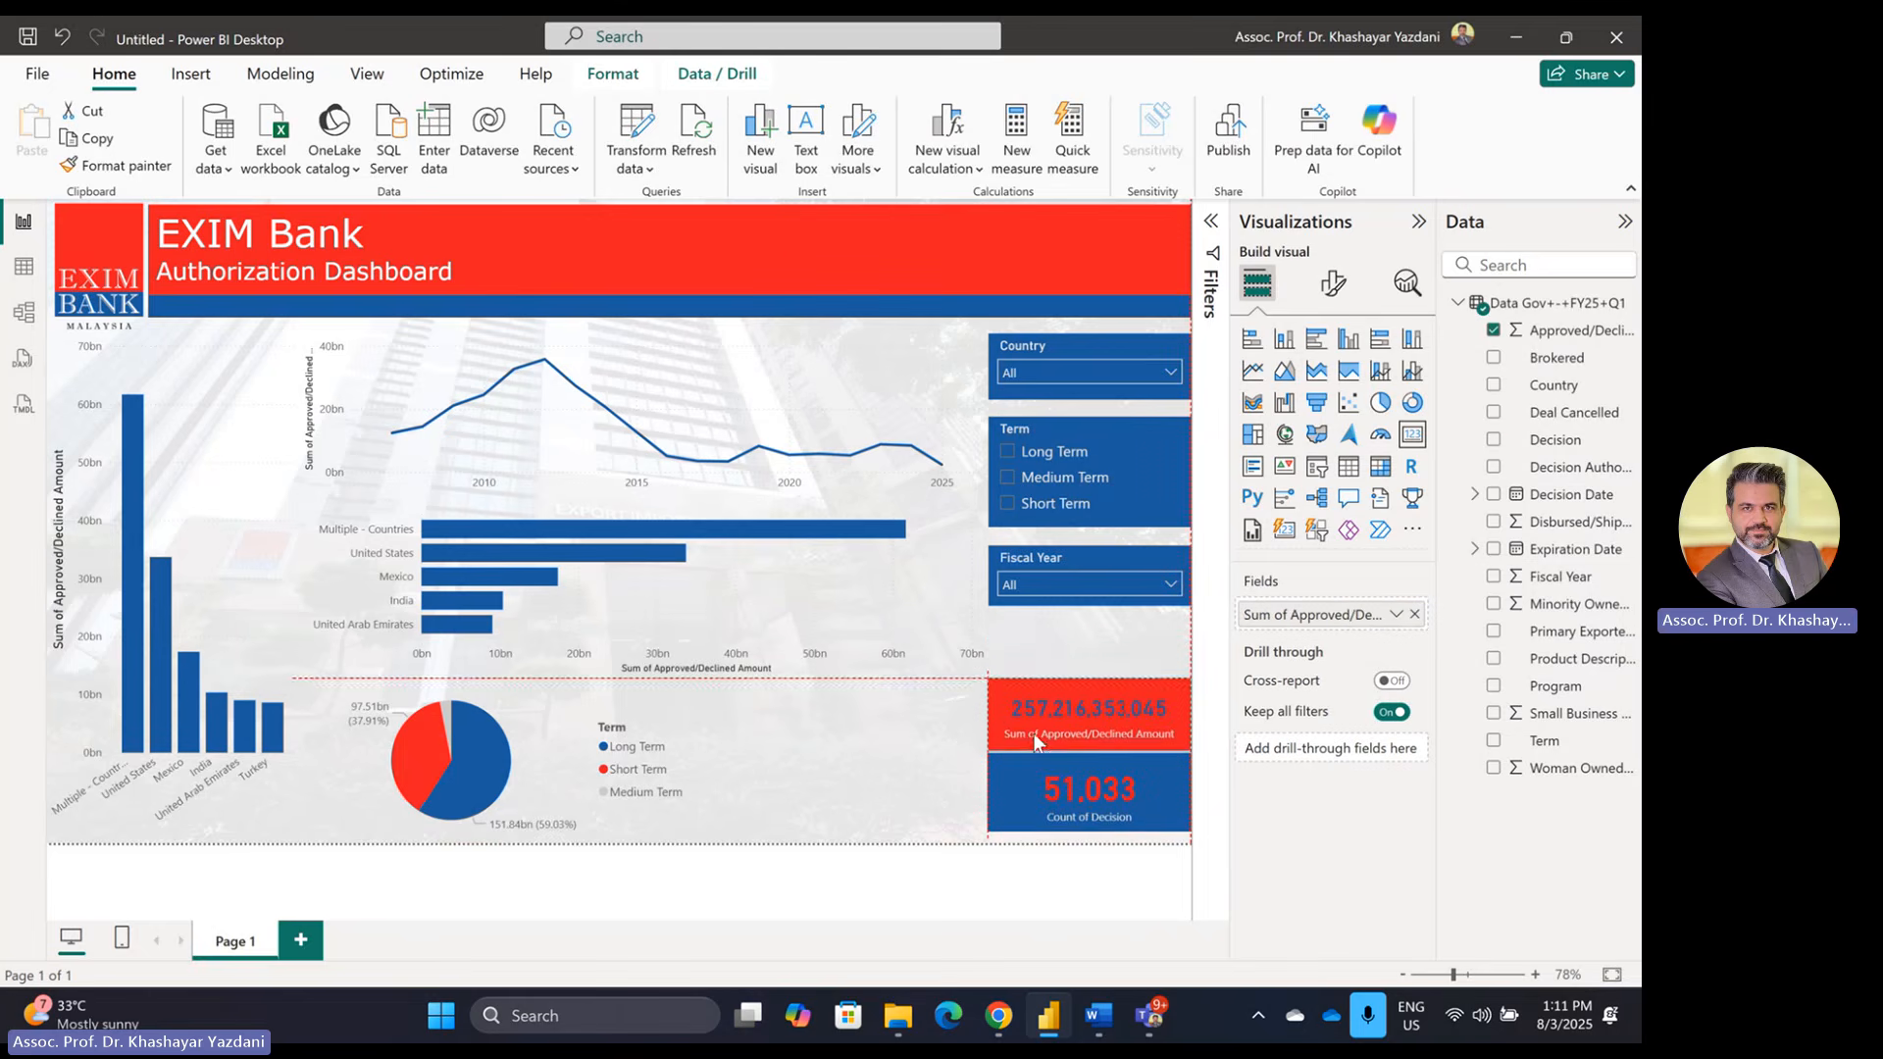
left_click(770, 759)
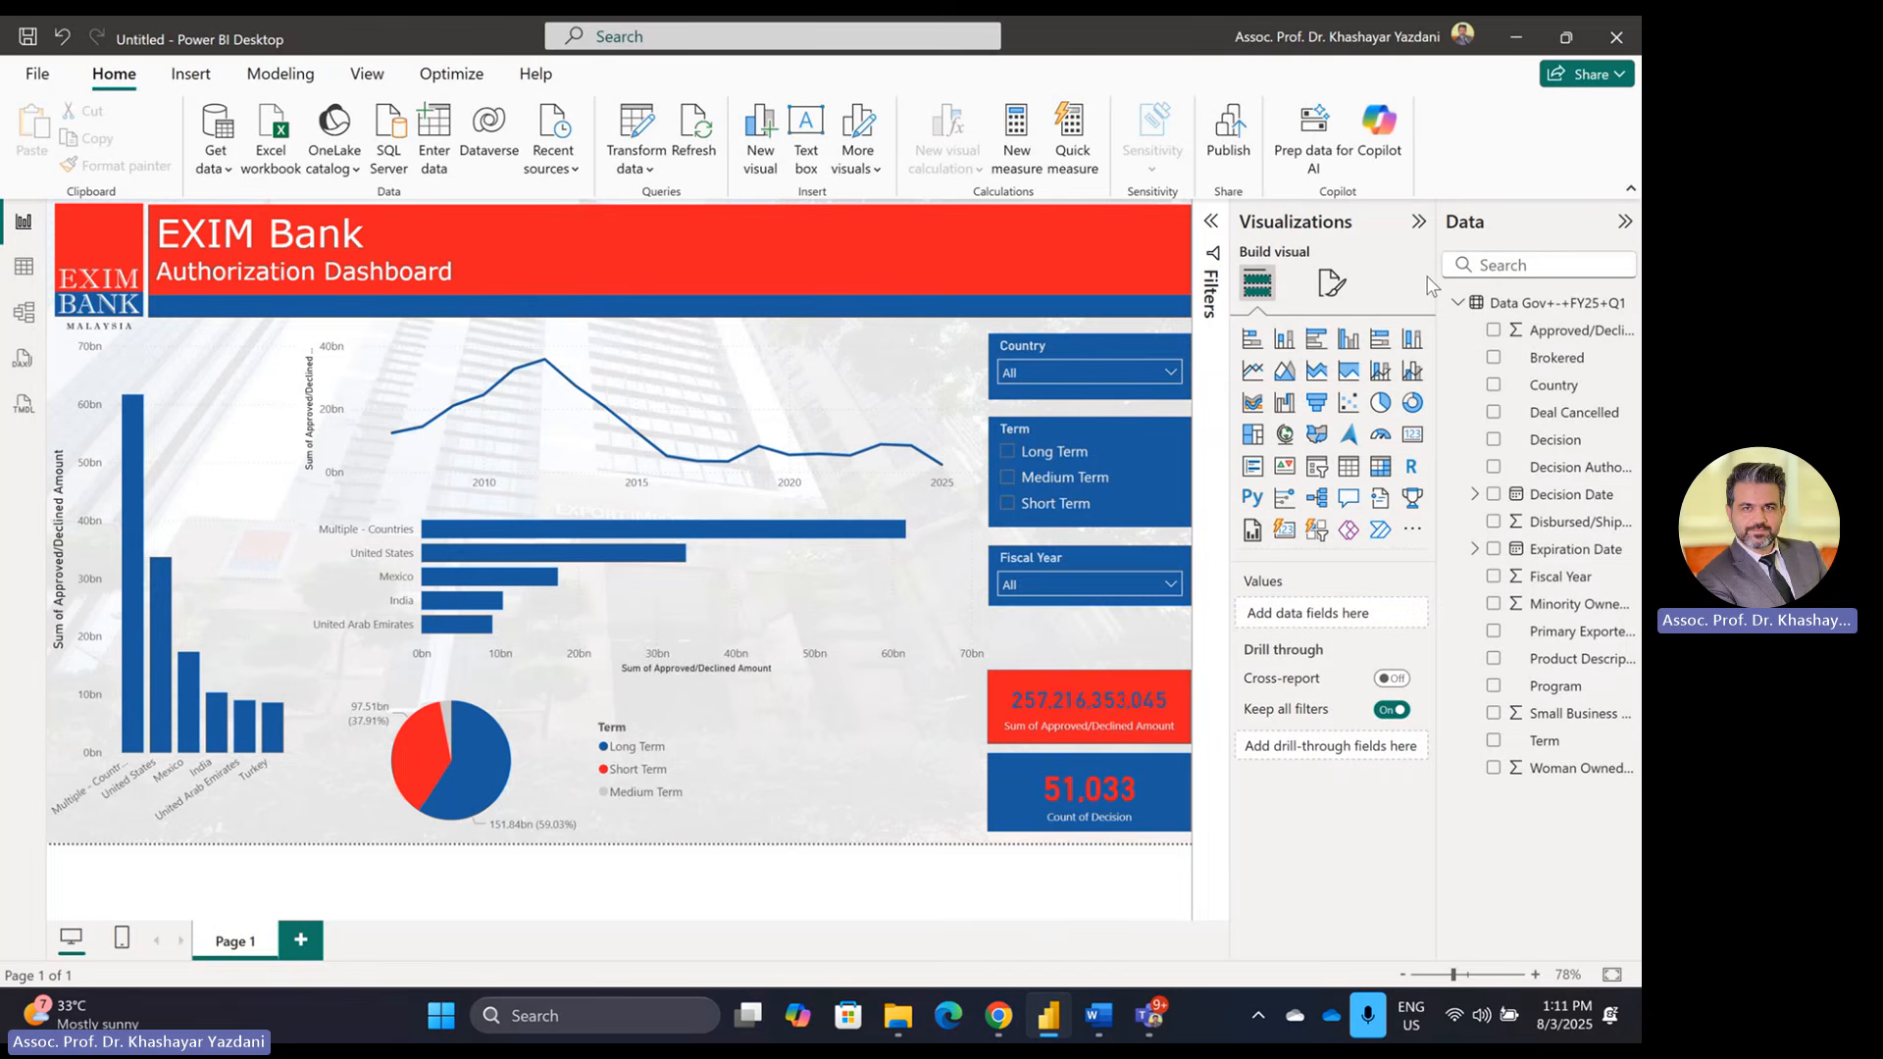
Step: Add a treemap with Program as Category and Count of Country as Values, slightly shortened
left_click(1252, 435)
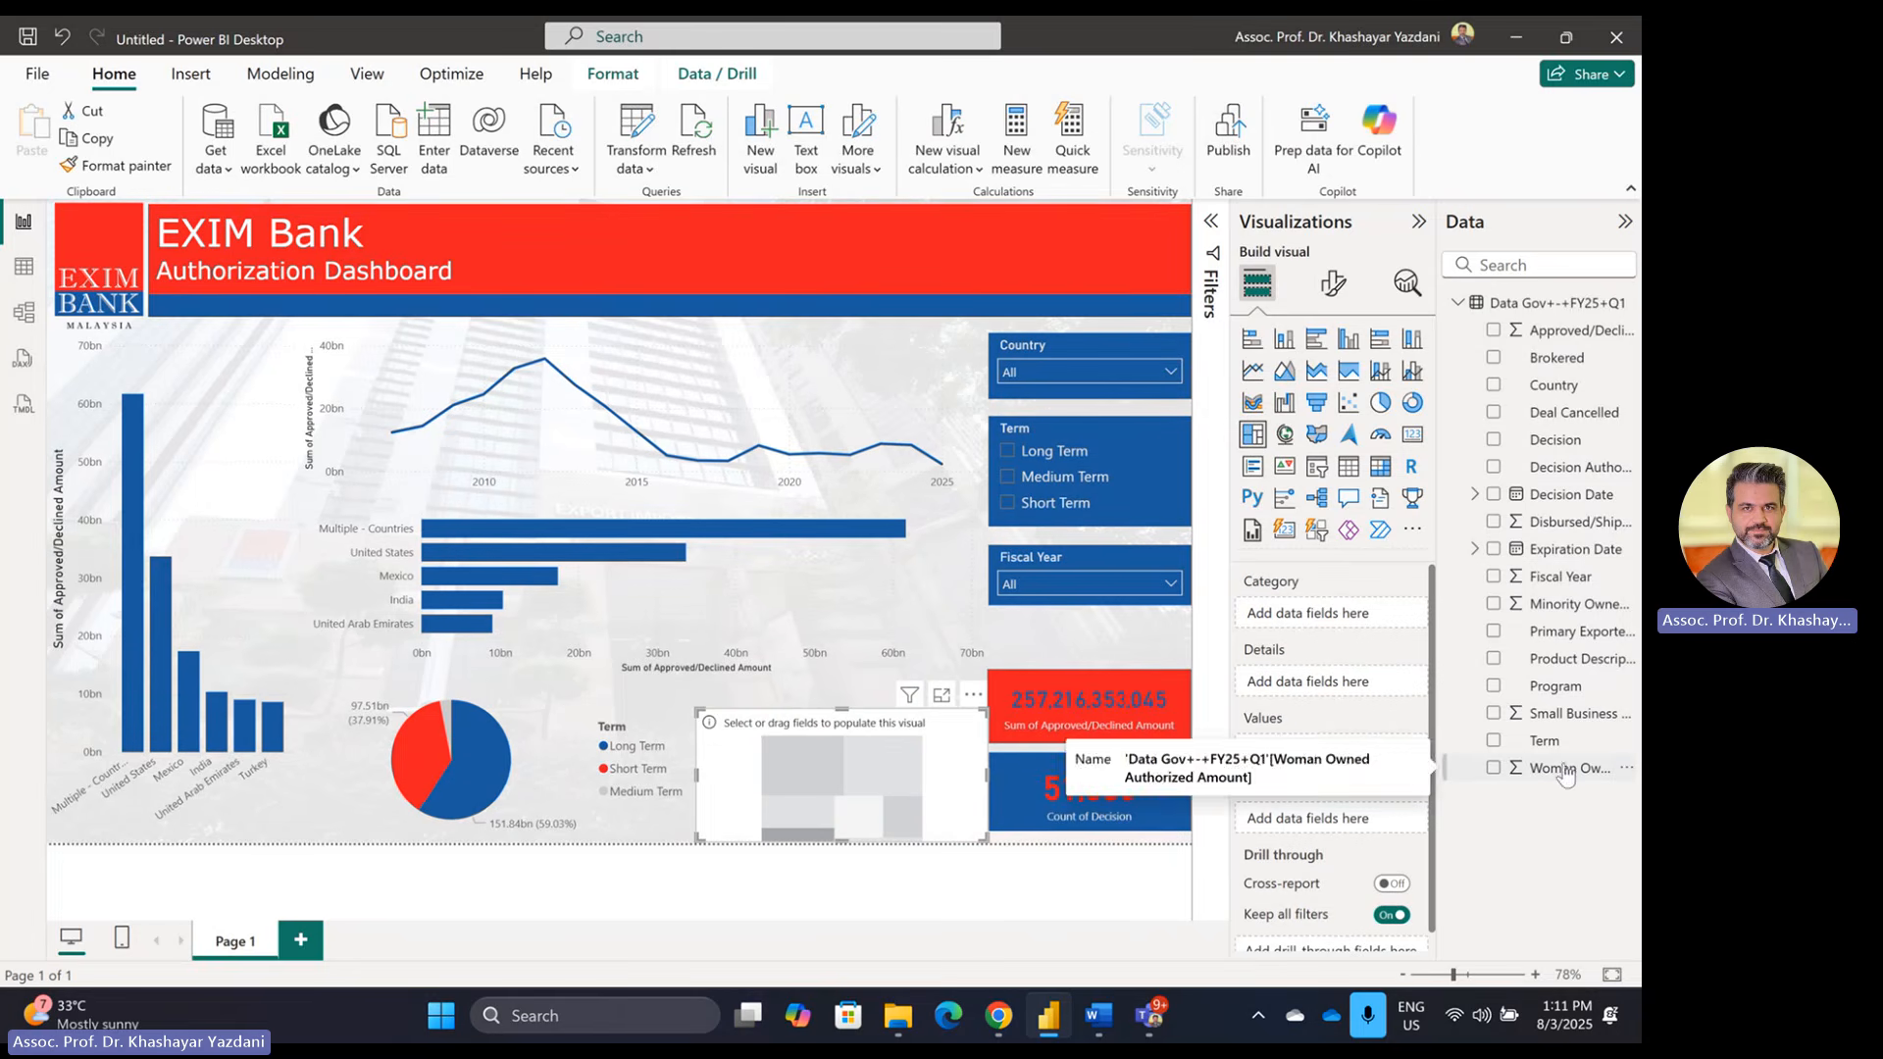
left_click_drag(1576, 695, 1314, 618)
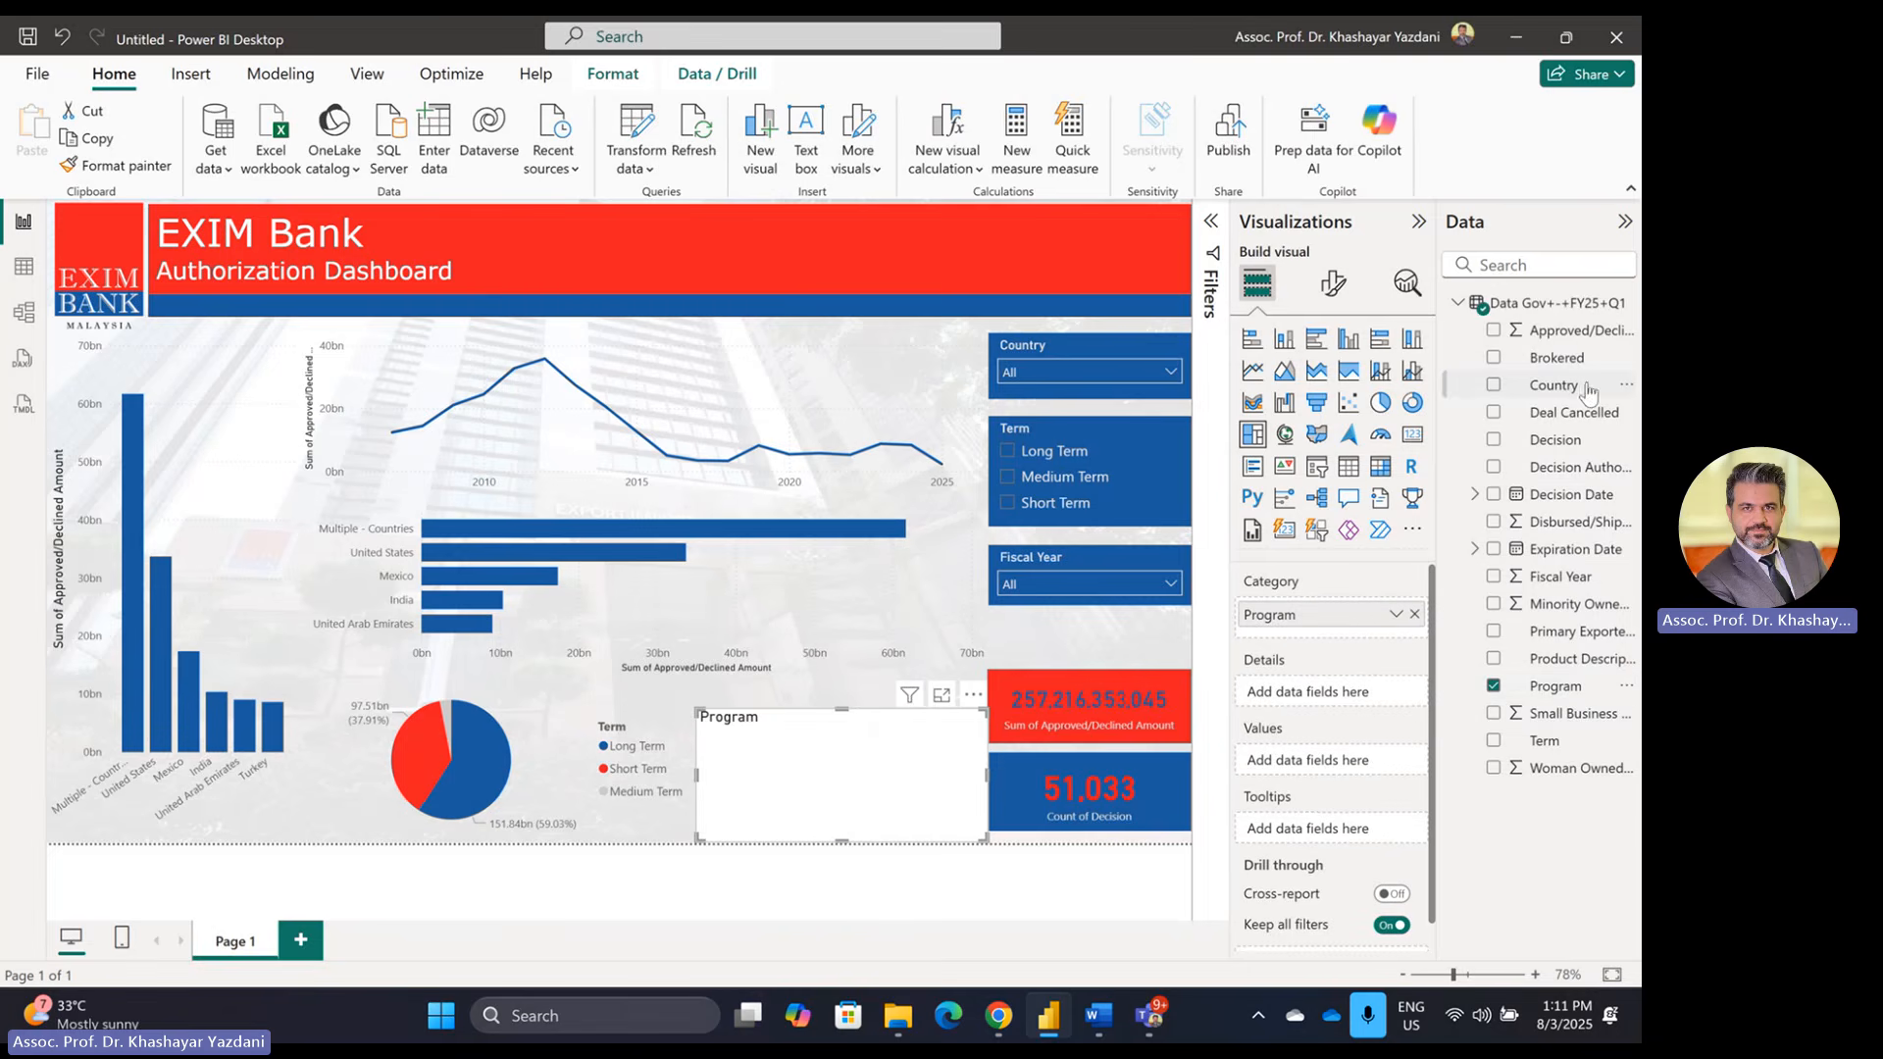
left_click_drag(1572, 392, 1345, 761)
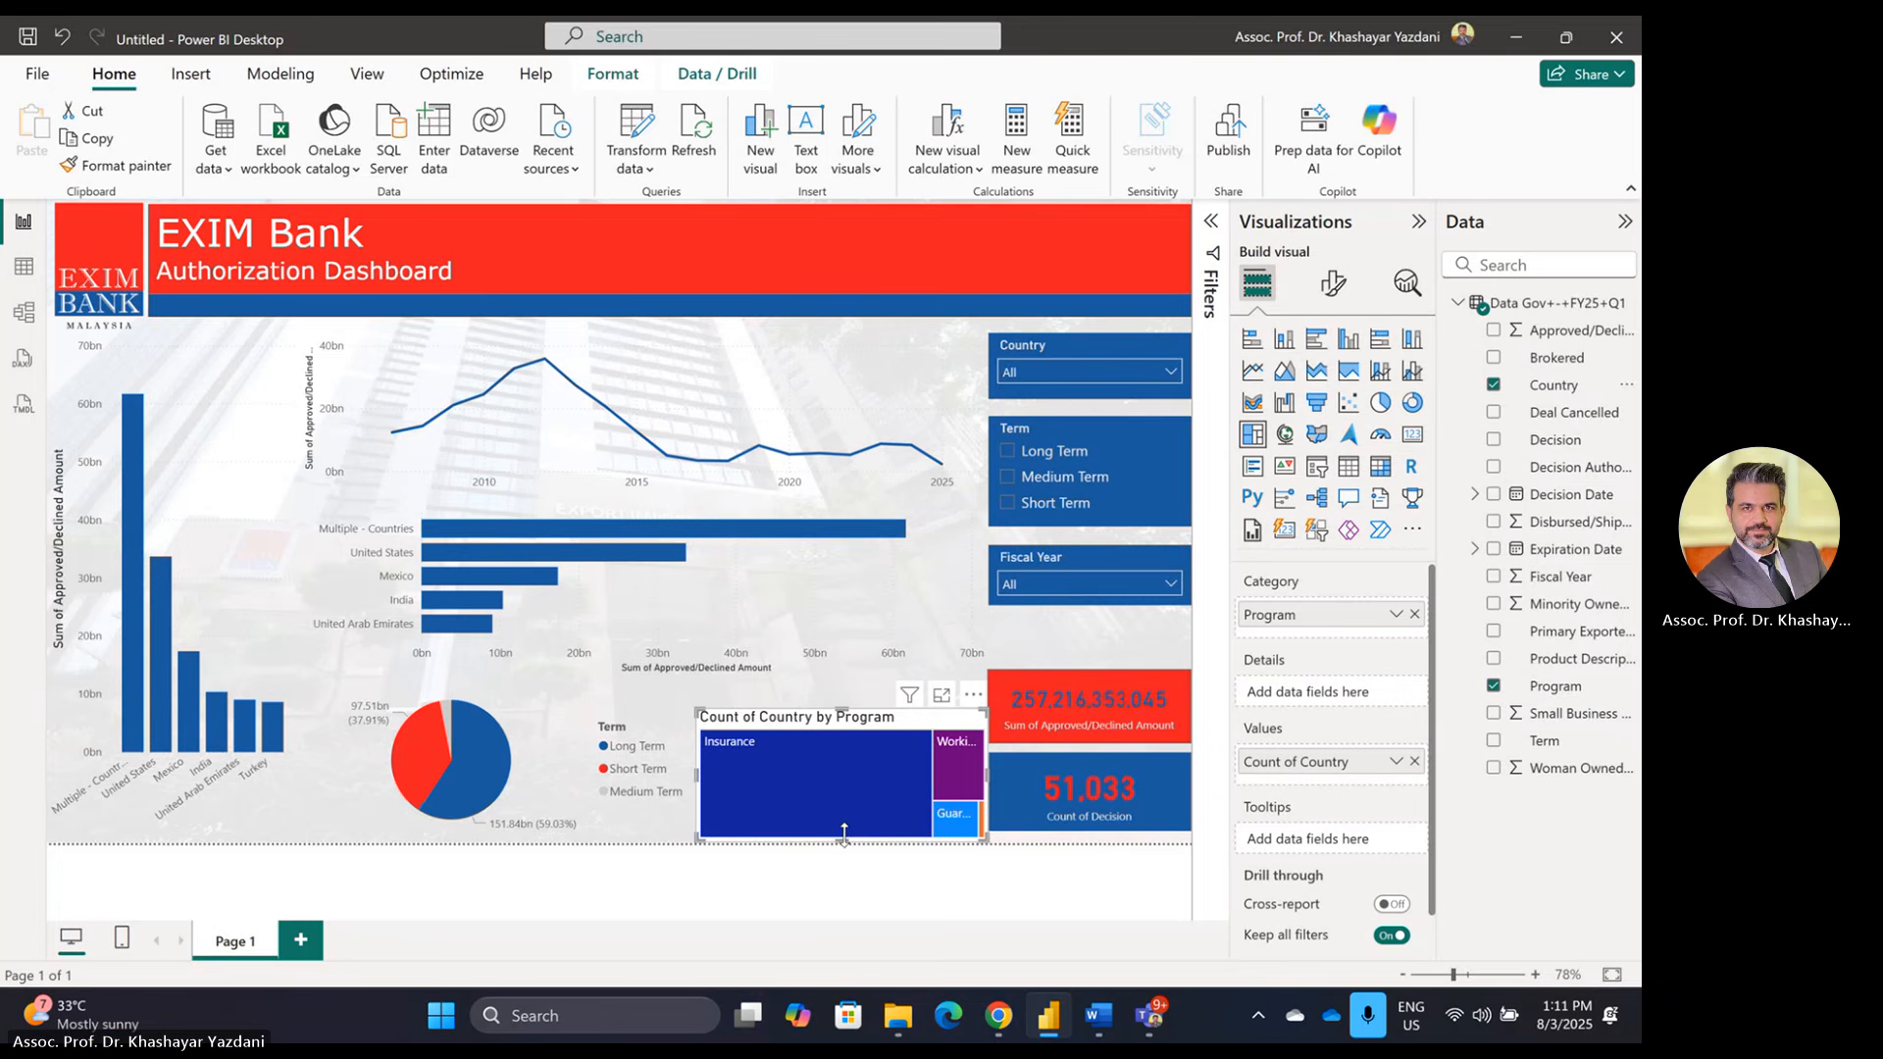
left_click_drag(844, 831, 842, 826)
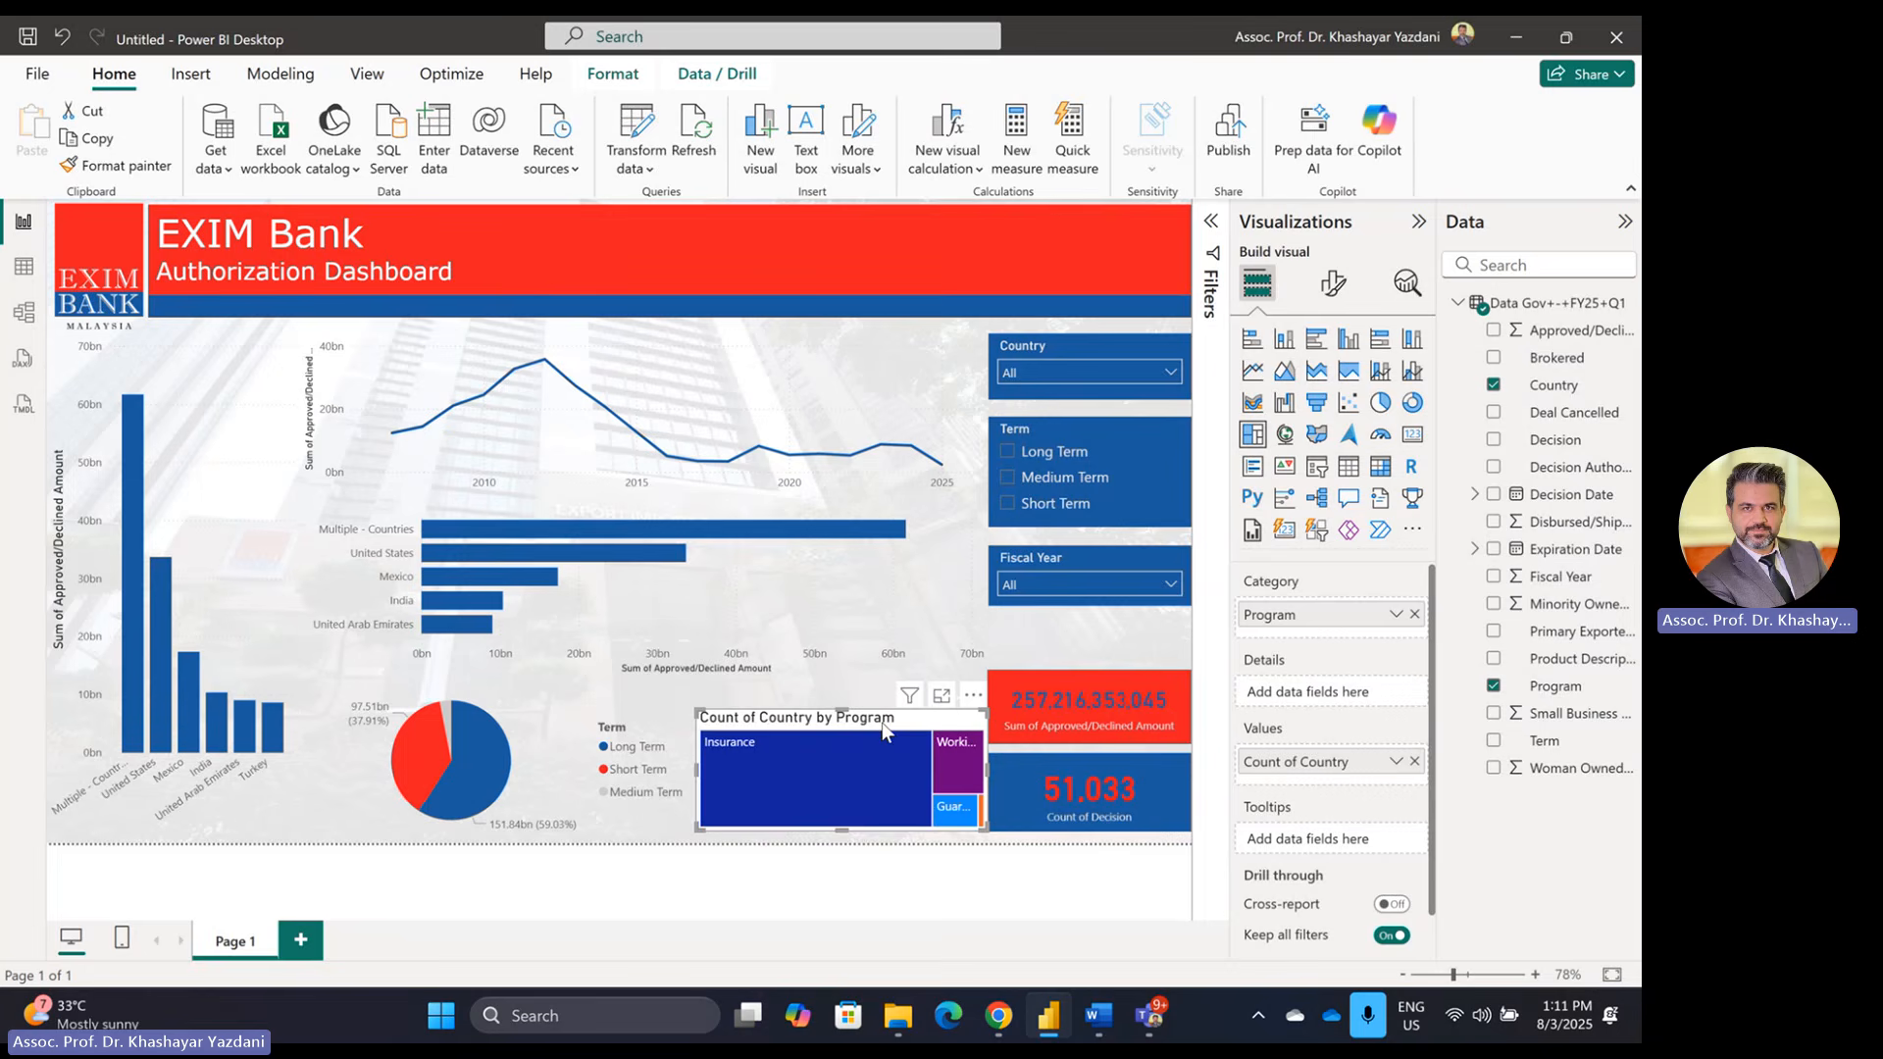
Step: Change the treemap to a map located by Country, sized by Approved/Declined Amount
left_click(1286, 441)
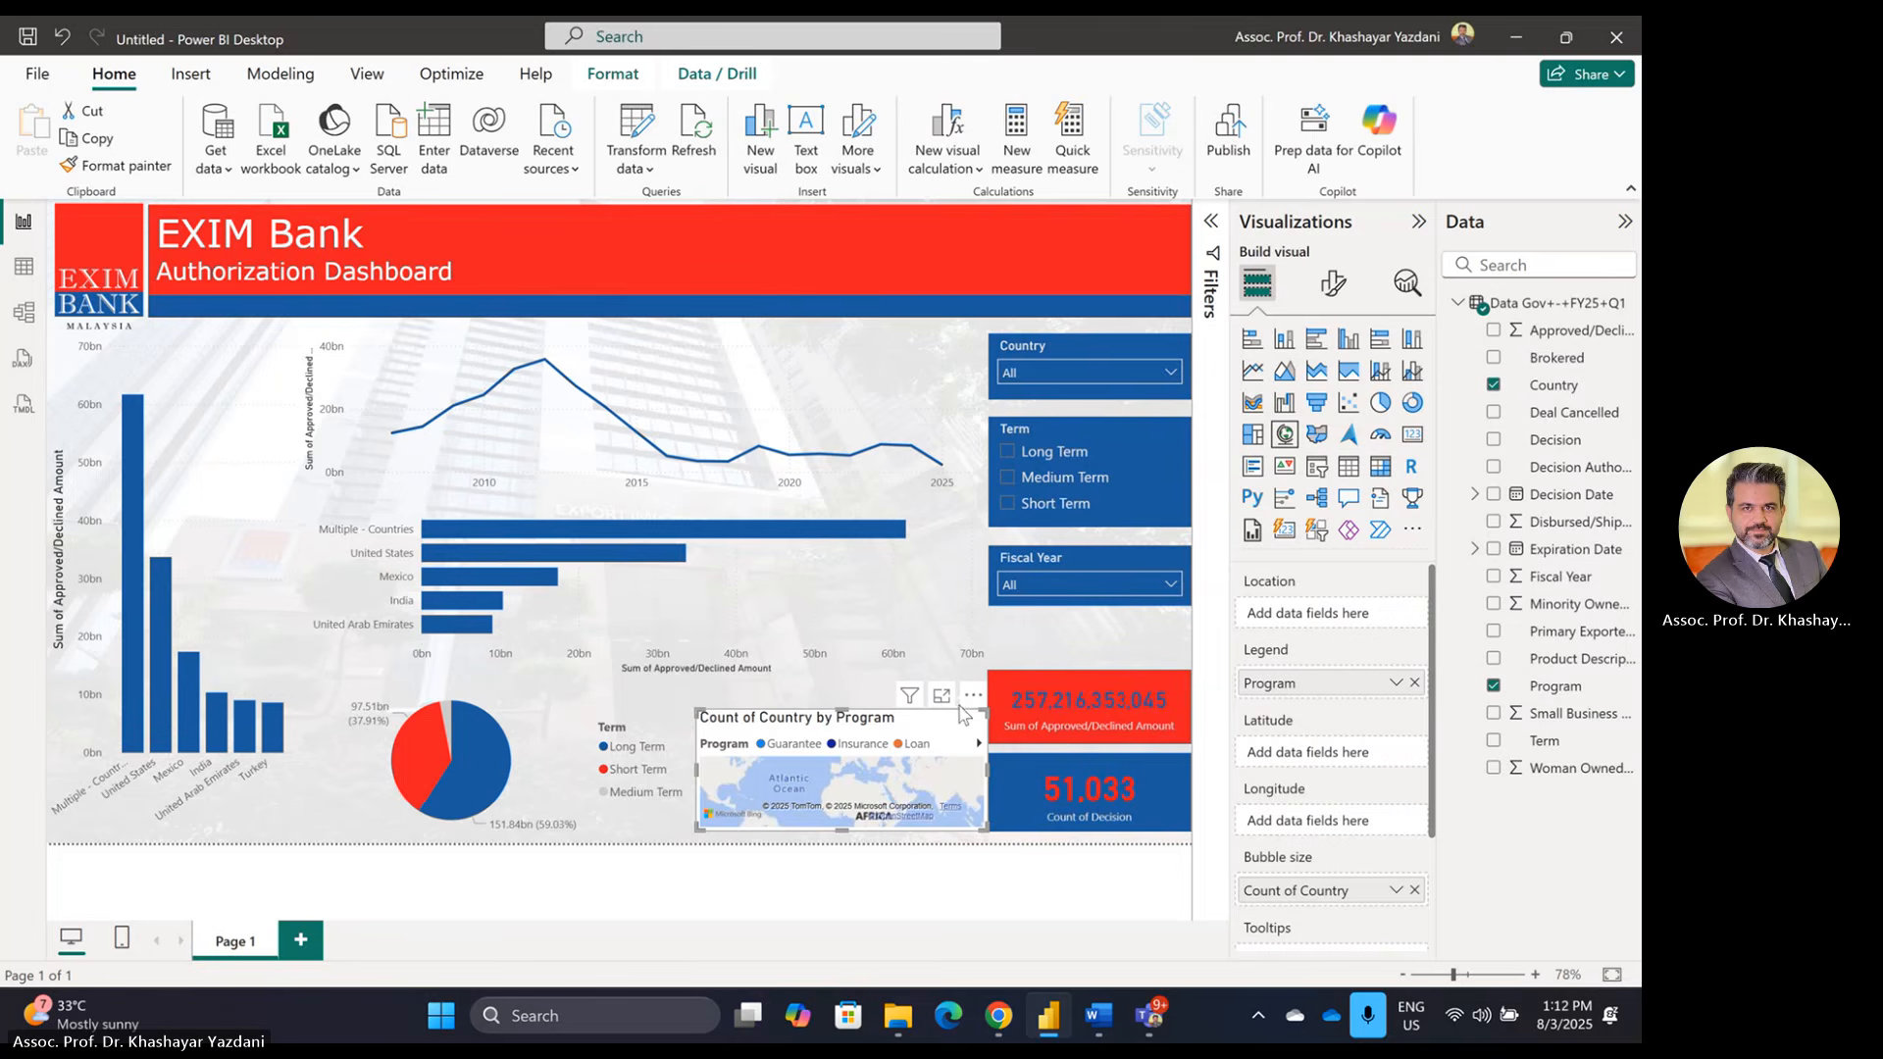
left_click(1414, 682)
left_click_drag(1553, 385, 1335, 618)
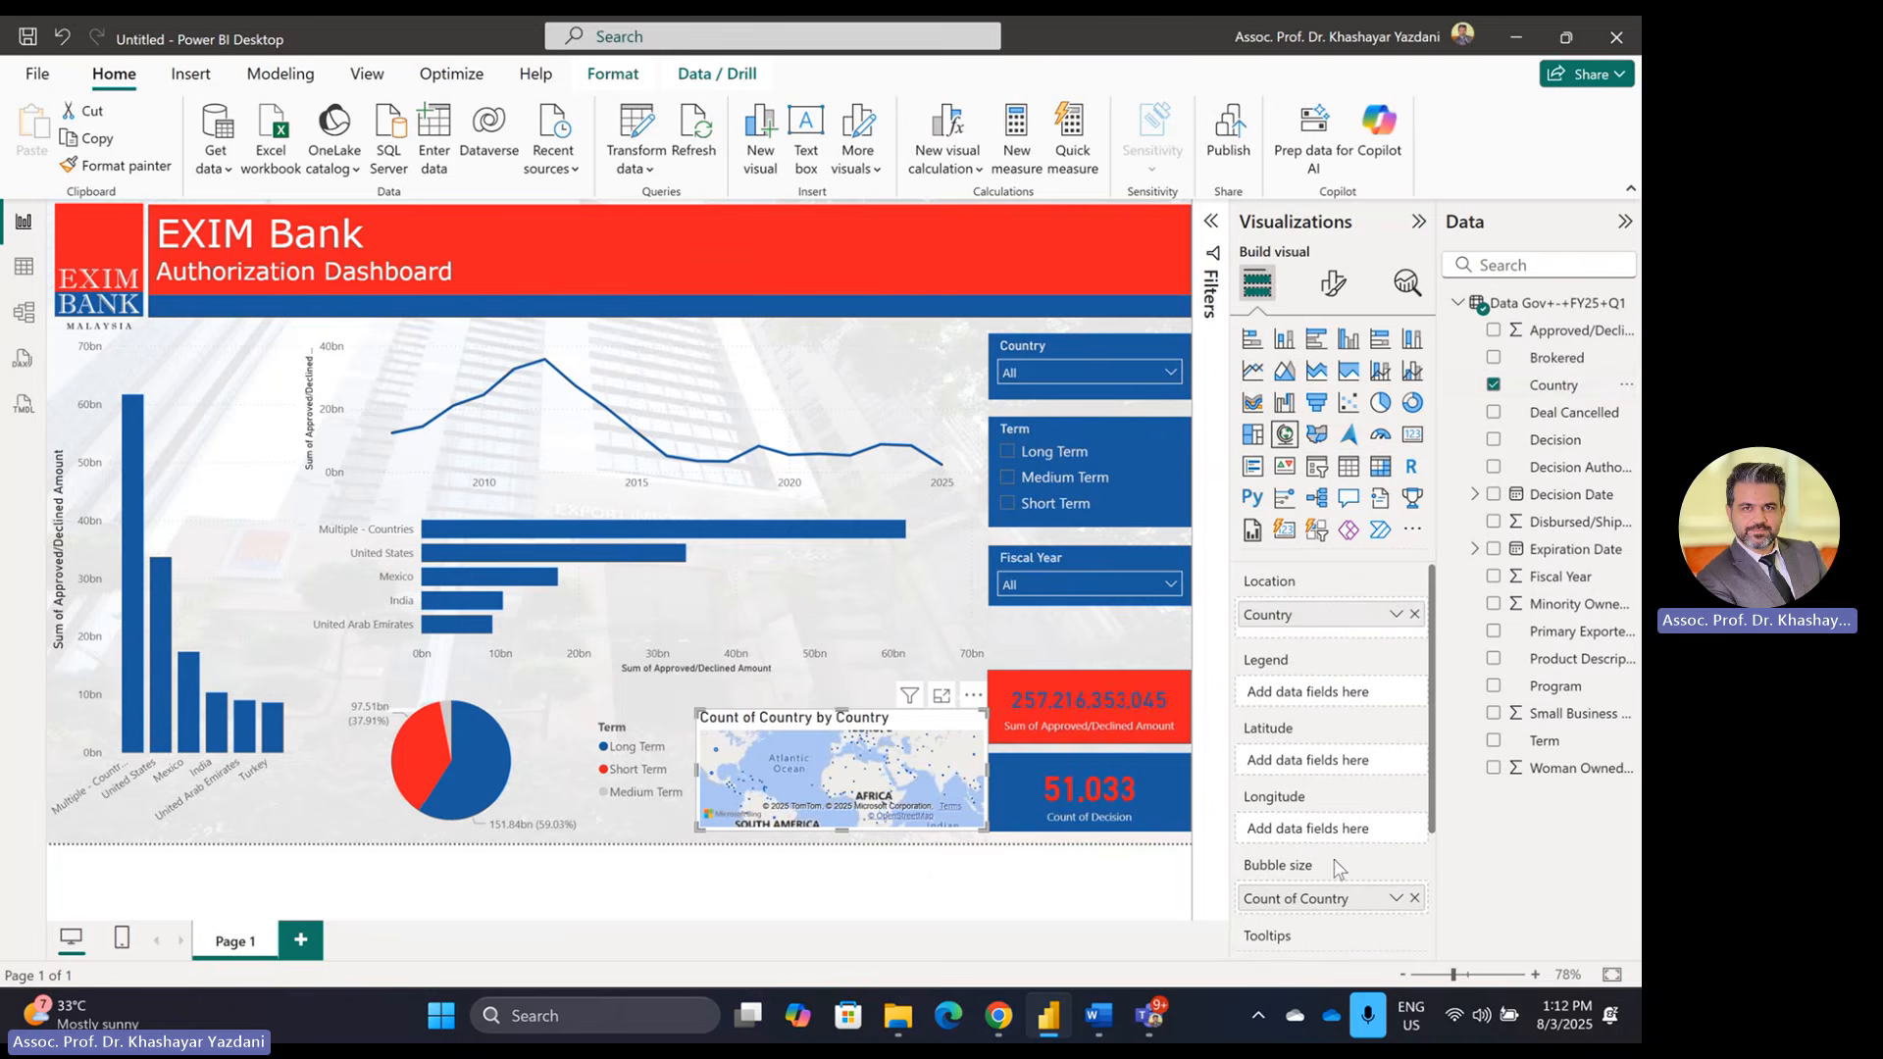
left_click(1415, 898)
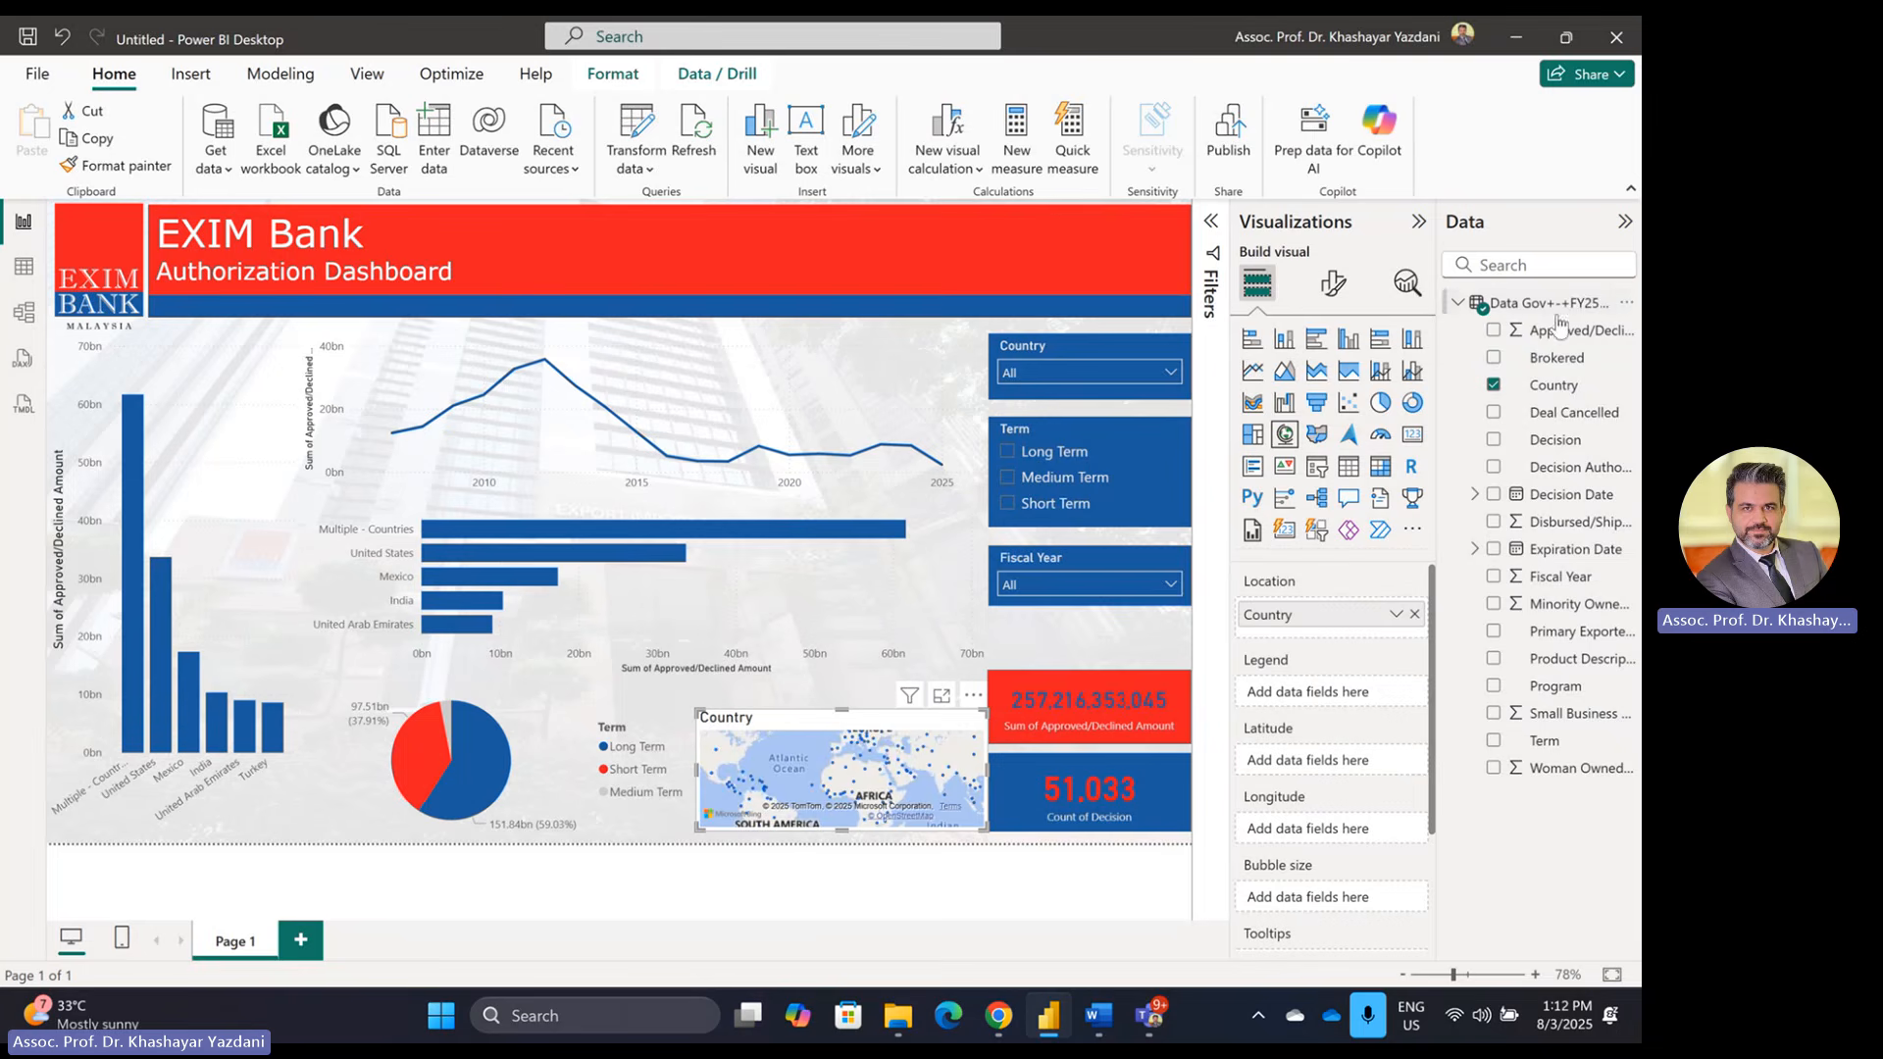
left_click_drag(1559, 324, 1323, 902)
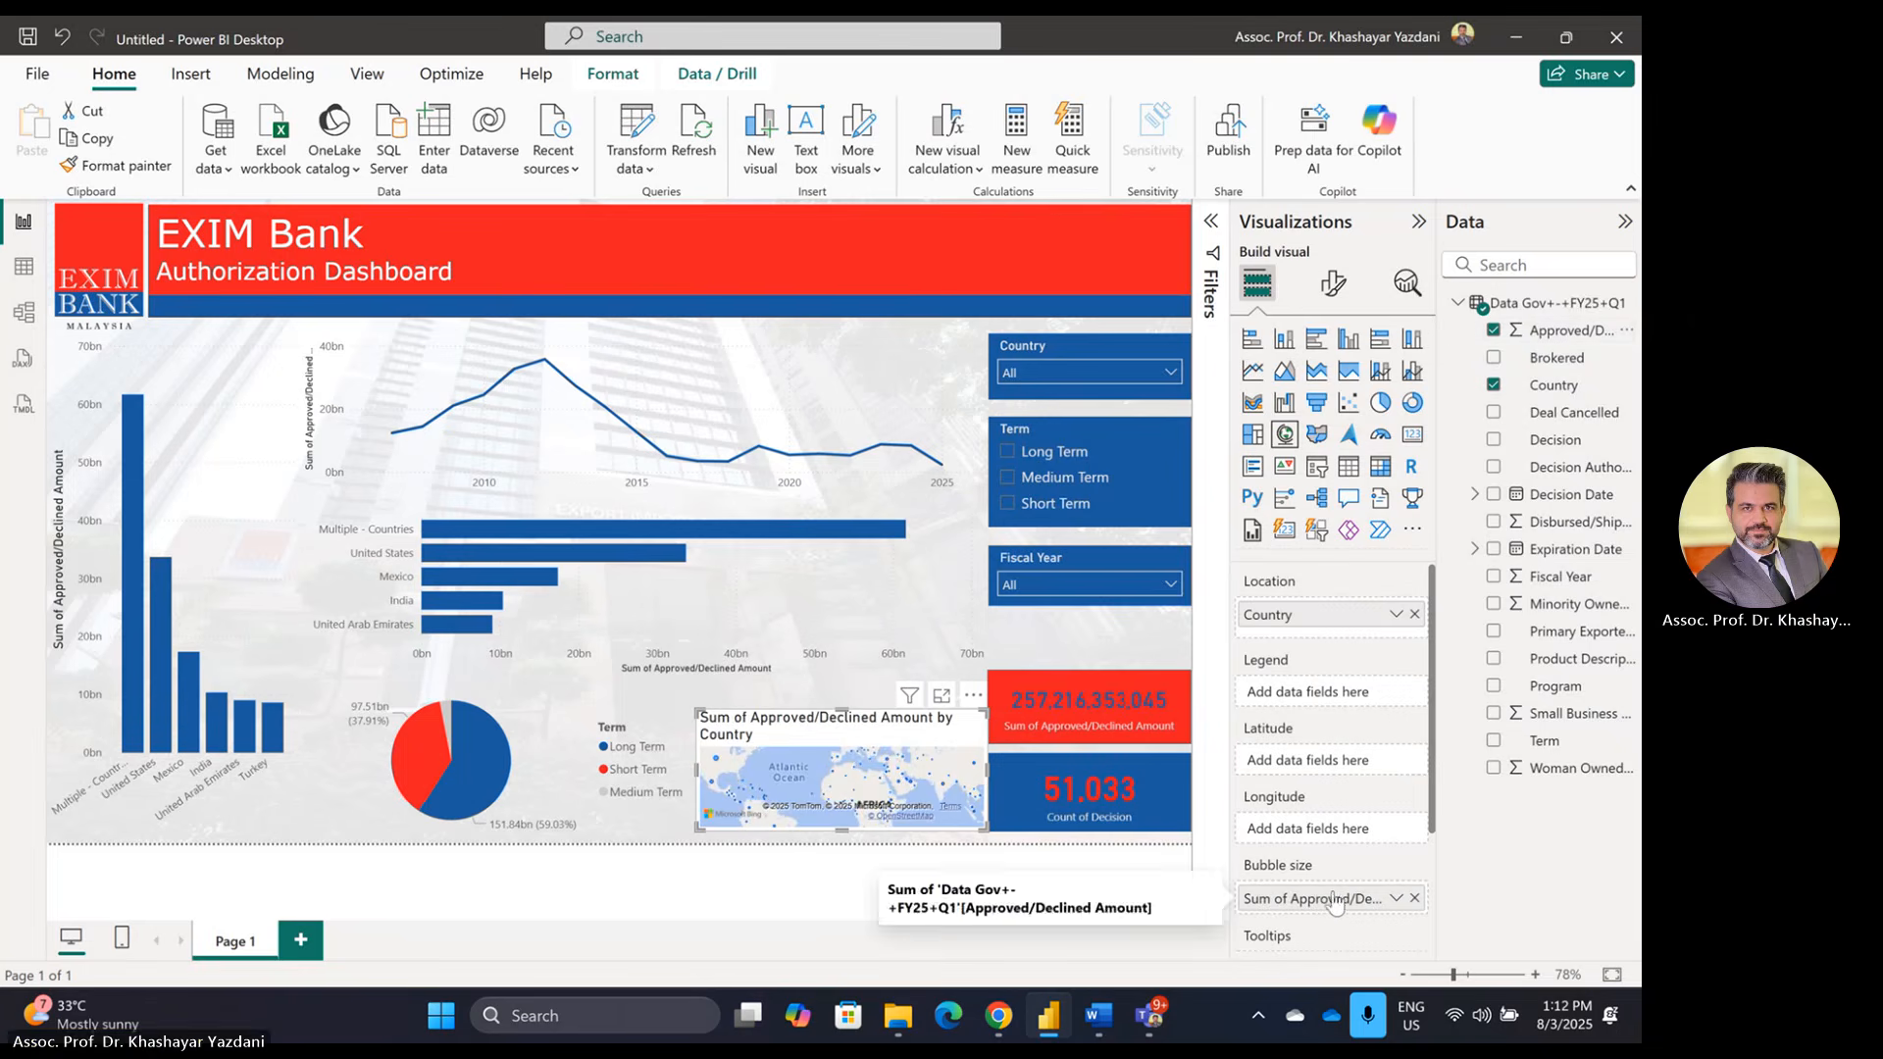
Step: Turn off the map's title, header icons and tooltips in General formatting
left_click(1332, 284)
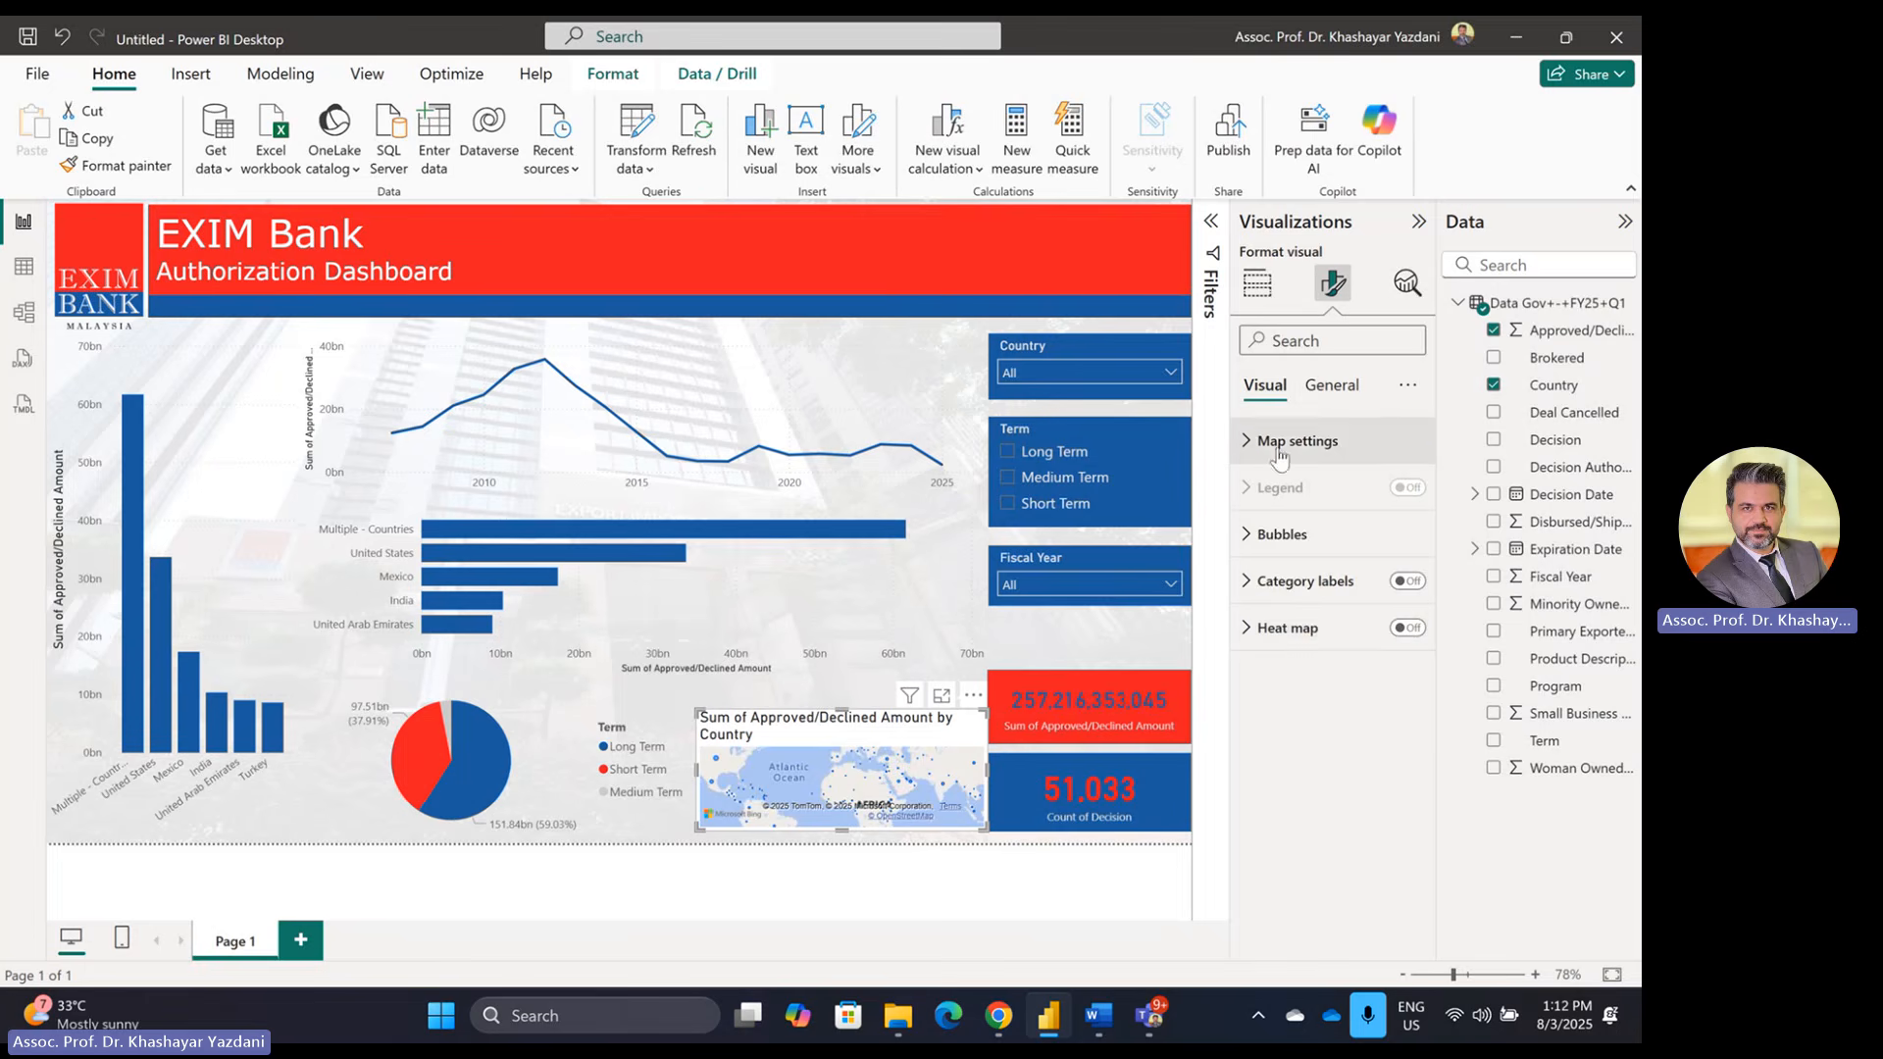
left_click(1331, 384)
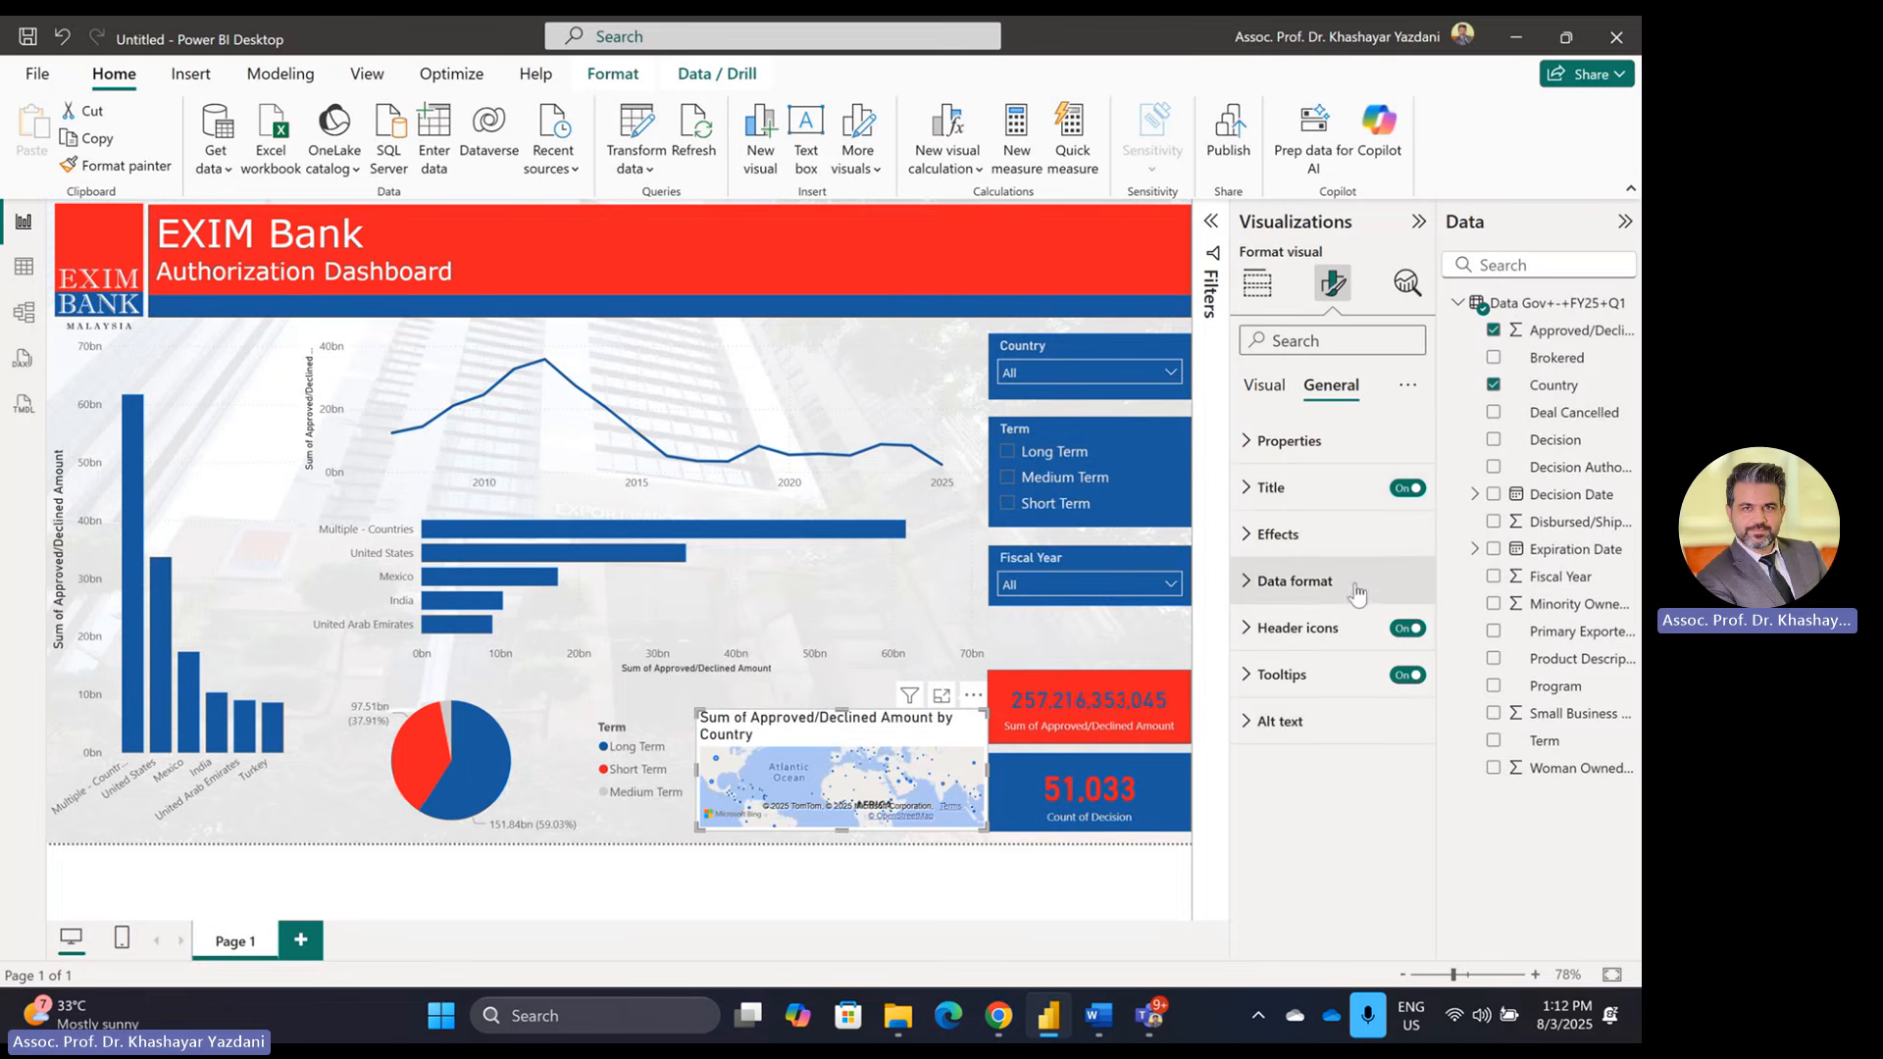
left_click(1417, 491)
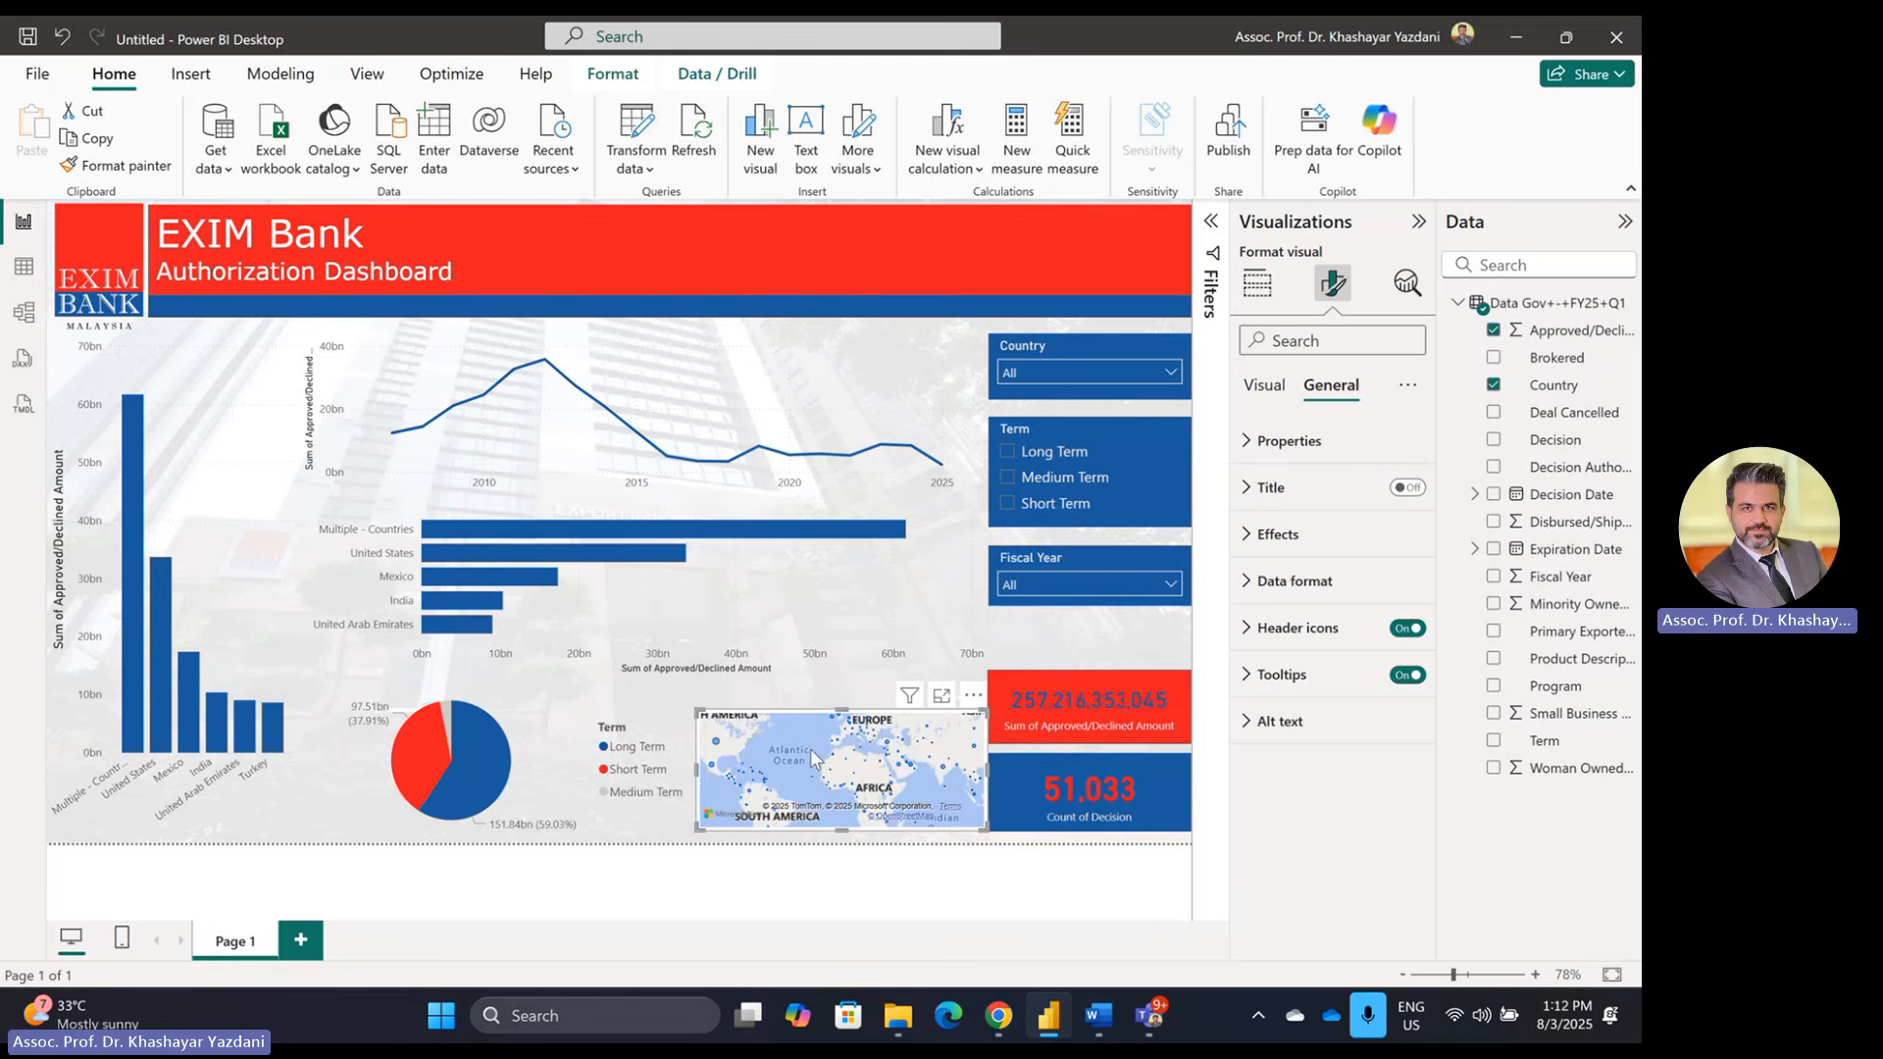
left_click(1408, 628)
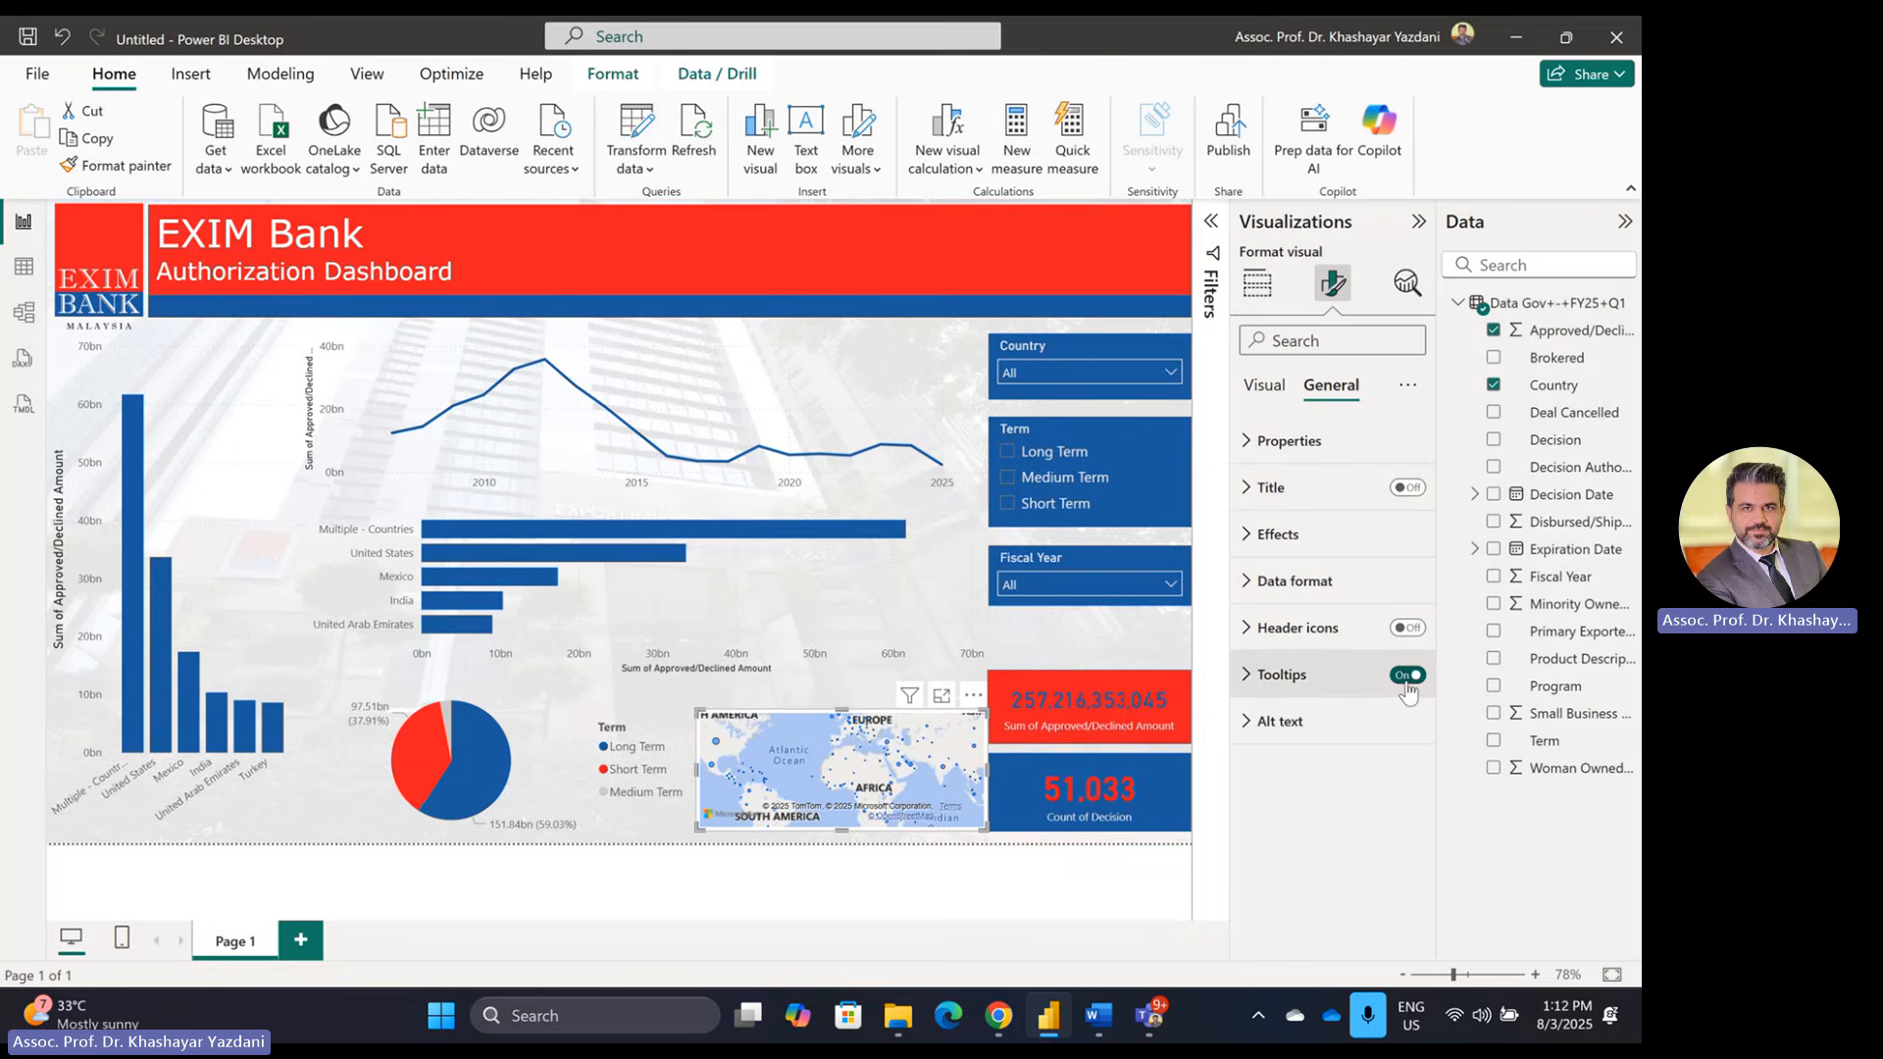
left_click(1408, 674)
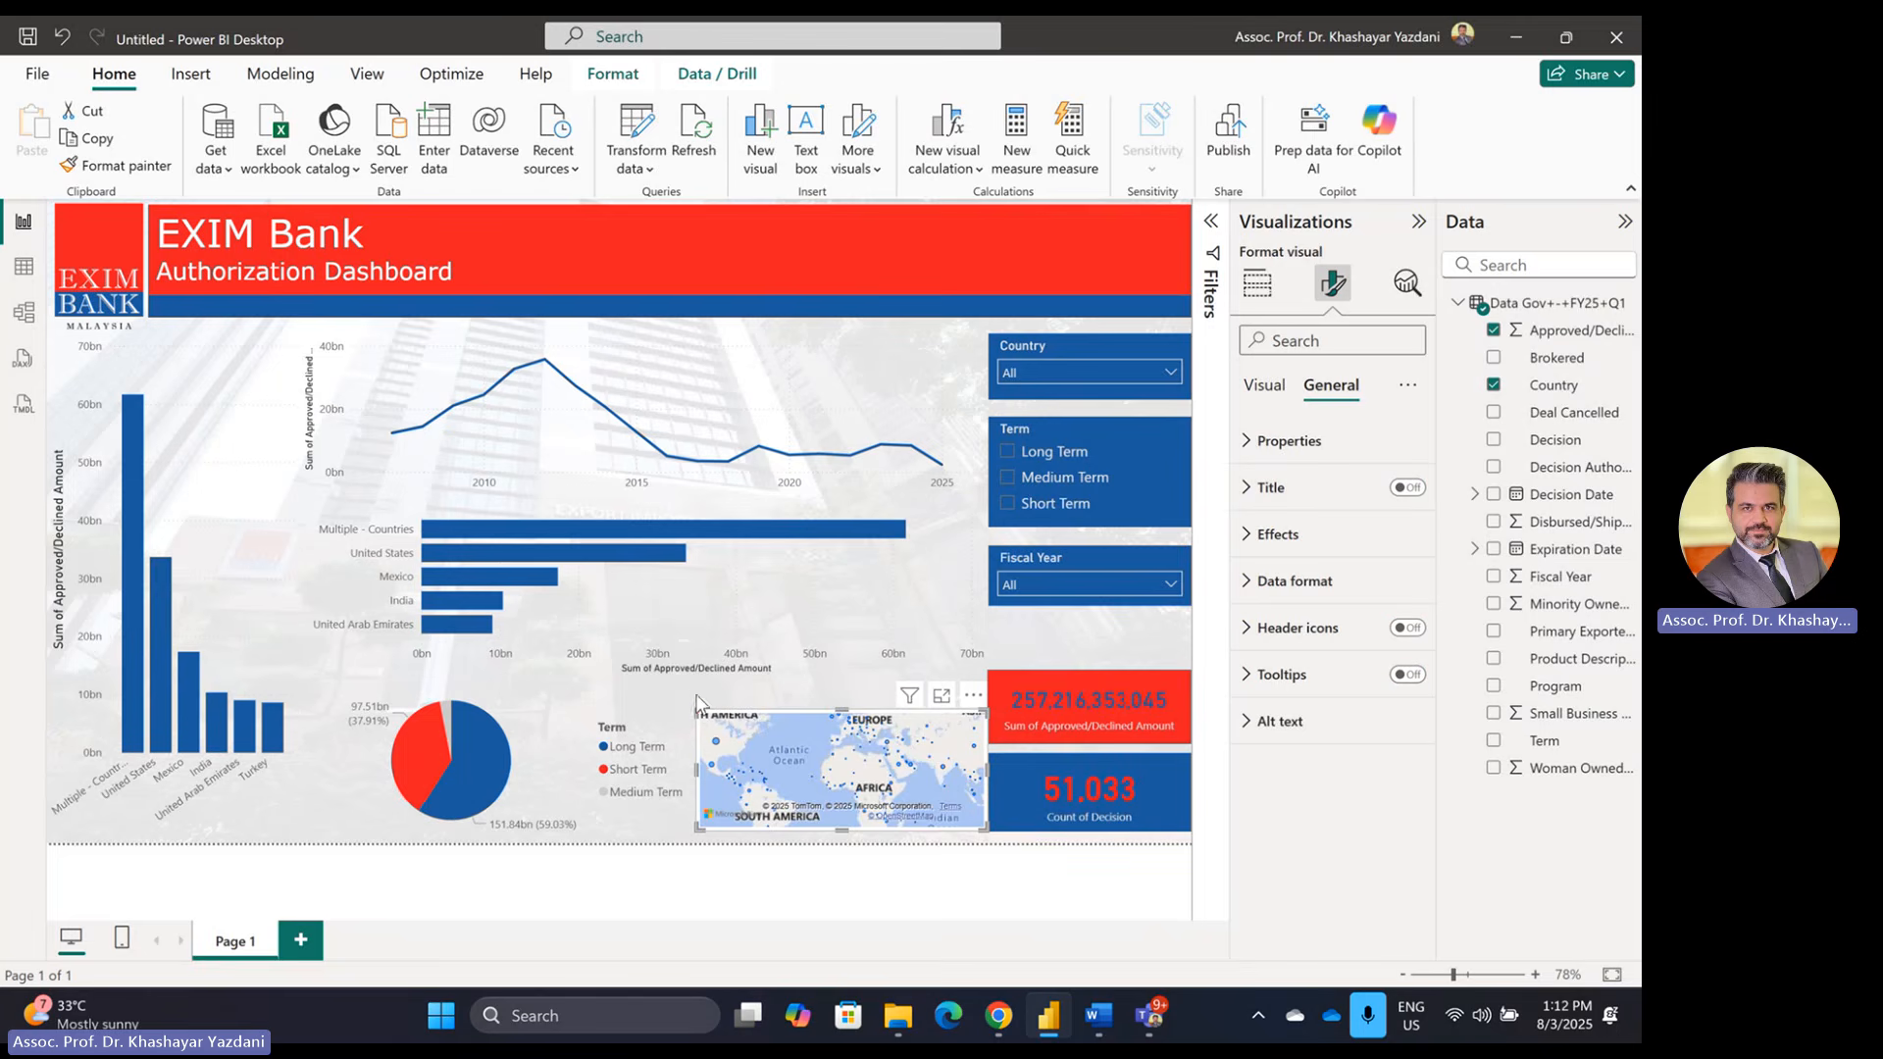
Step: Resize the map taller and slightly narrower to fill the space beside the pie chart
left_click_drag(698, 708, 696, 681)
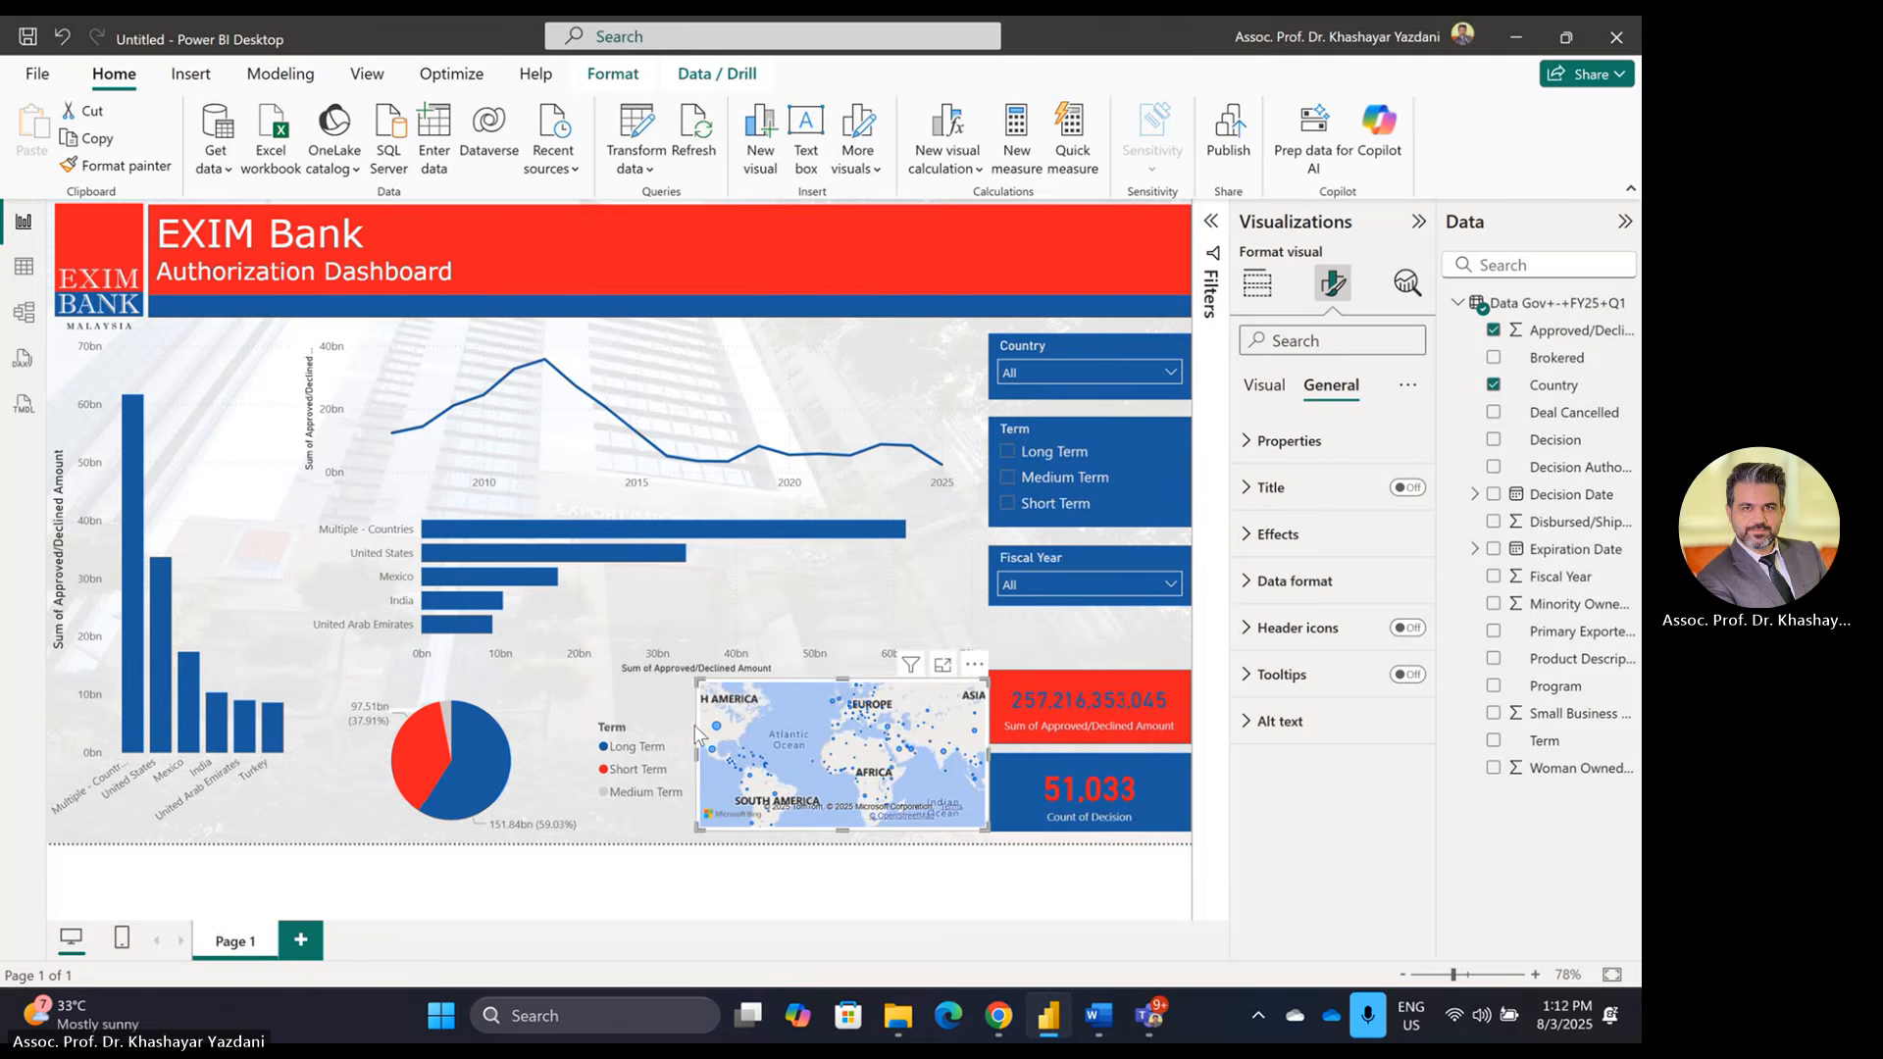
left_click_drag(843, 832, 848, 845)
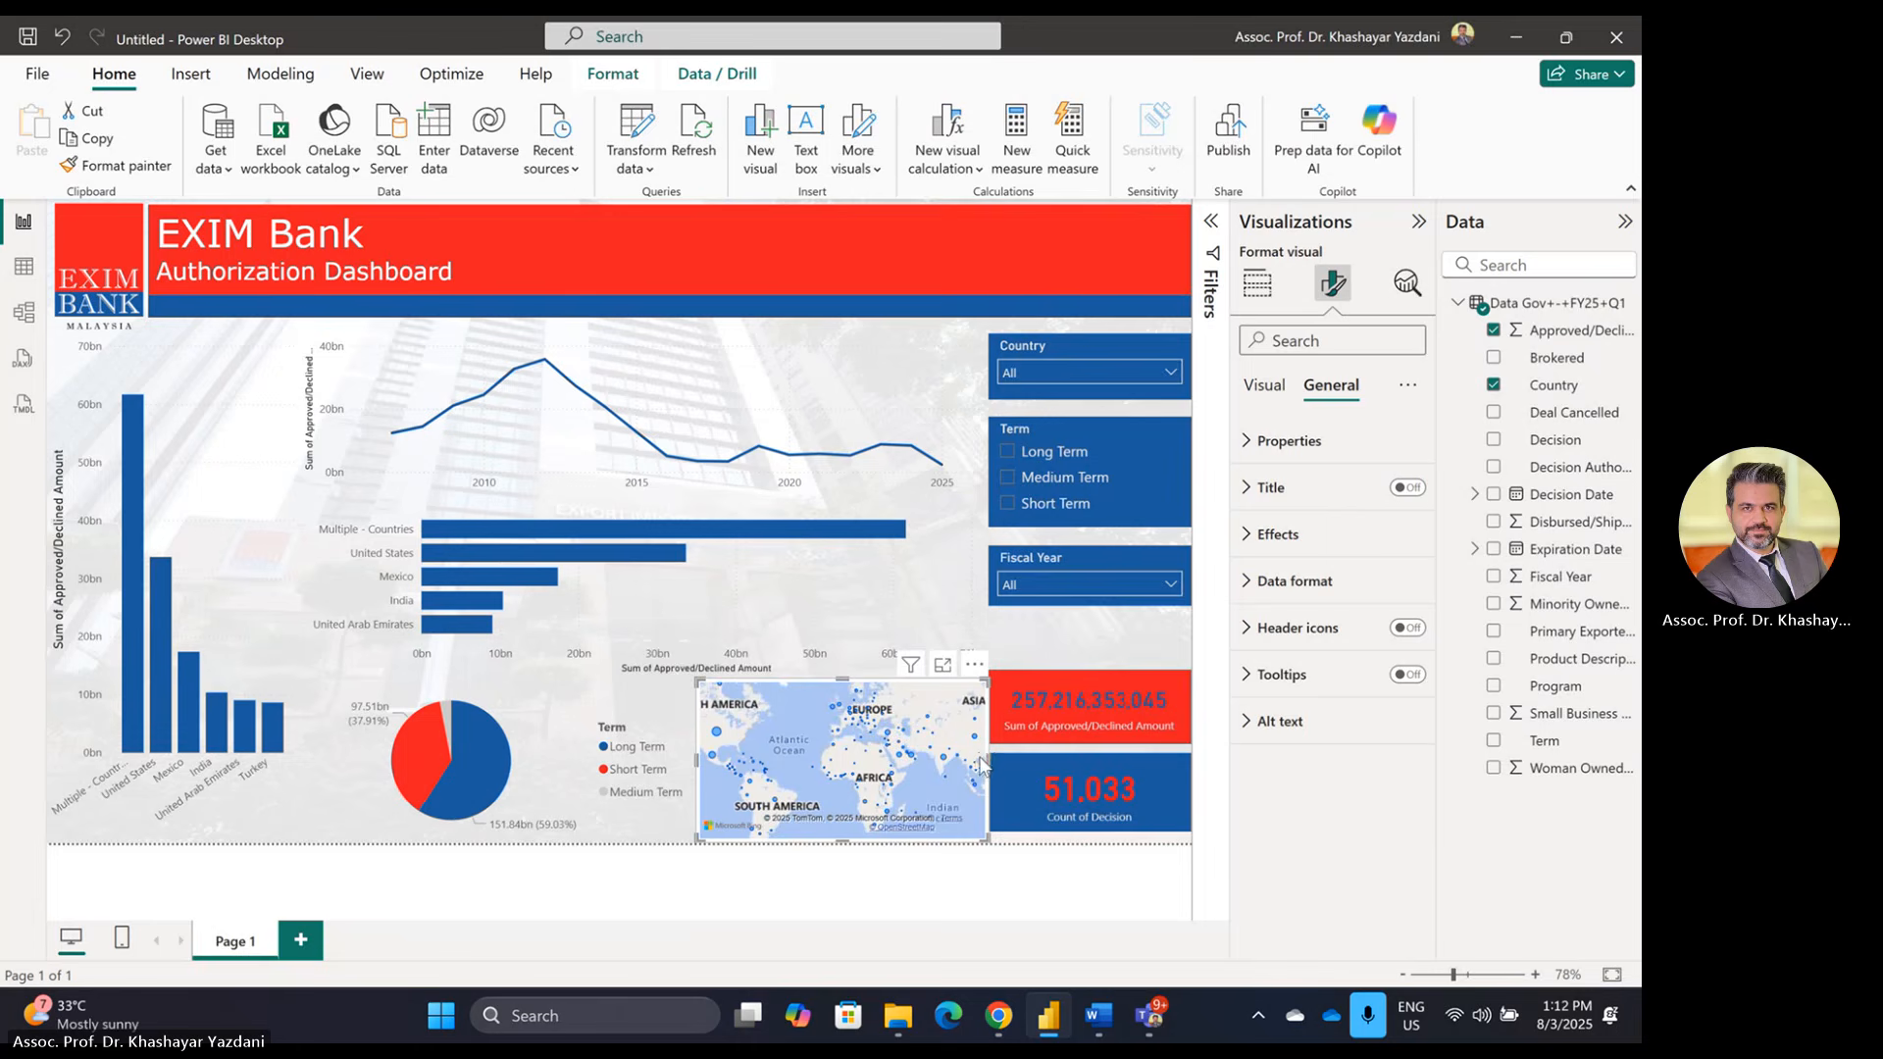
left_click_drag(981, 763, 974, 758)
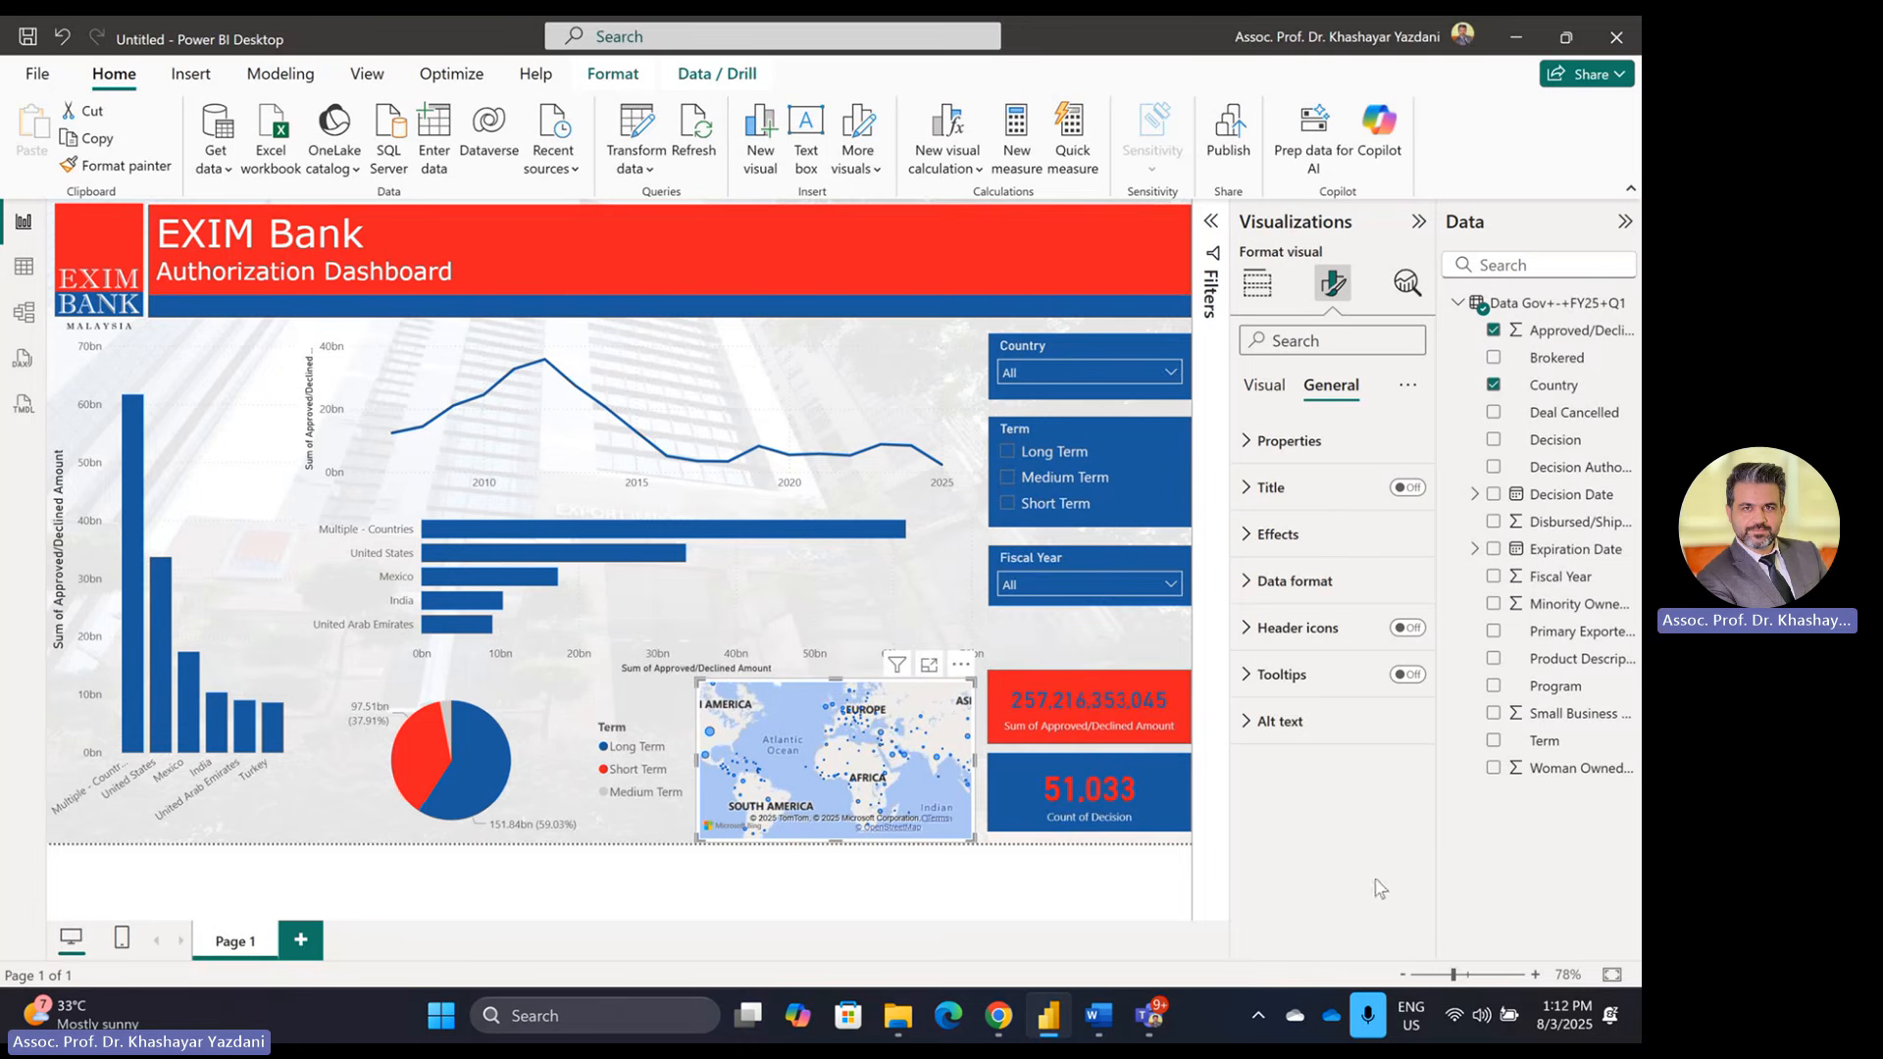
left_click(1100, 893)
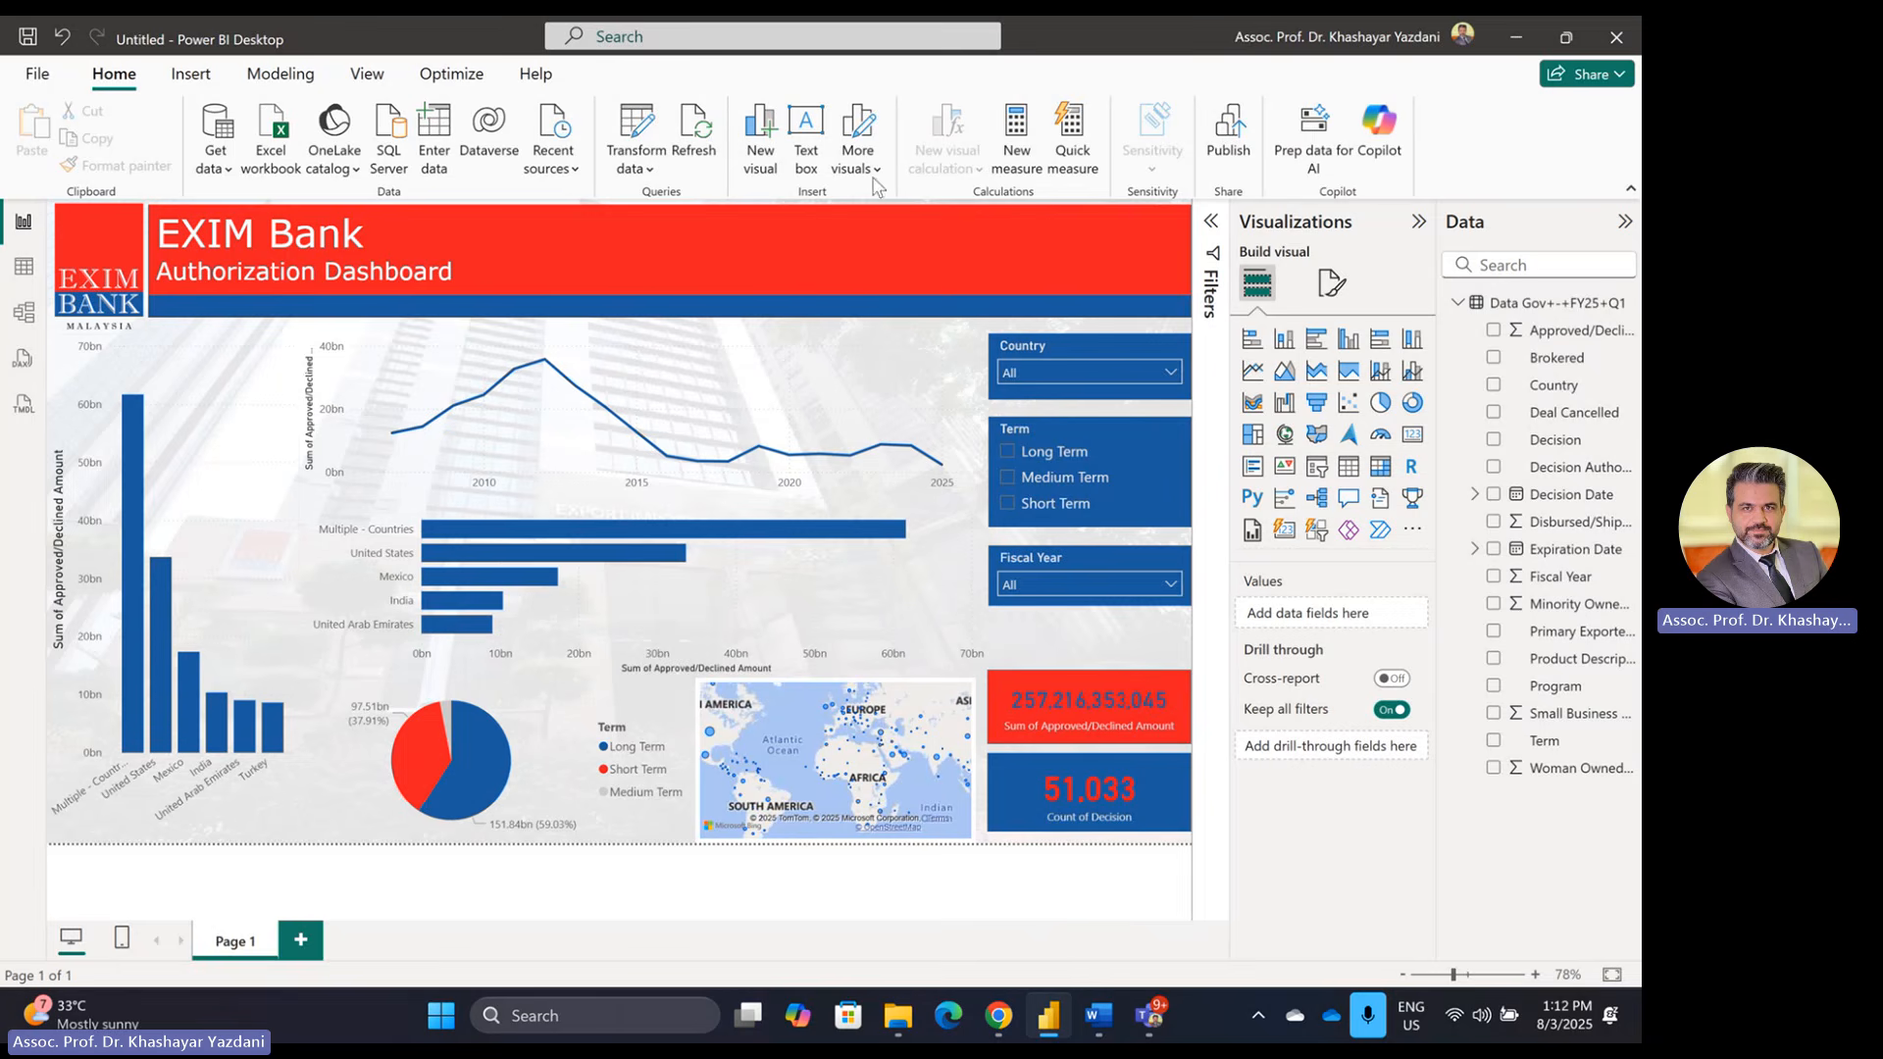
key("alt+Tab")
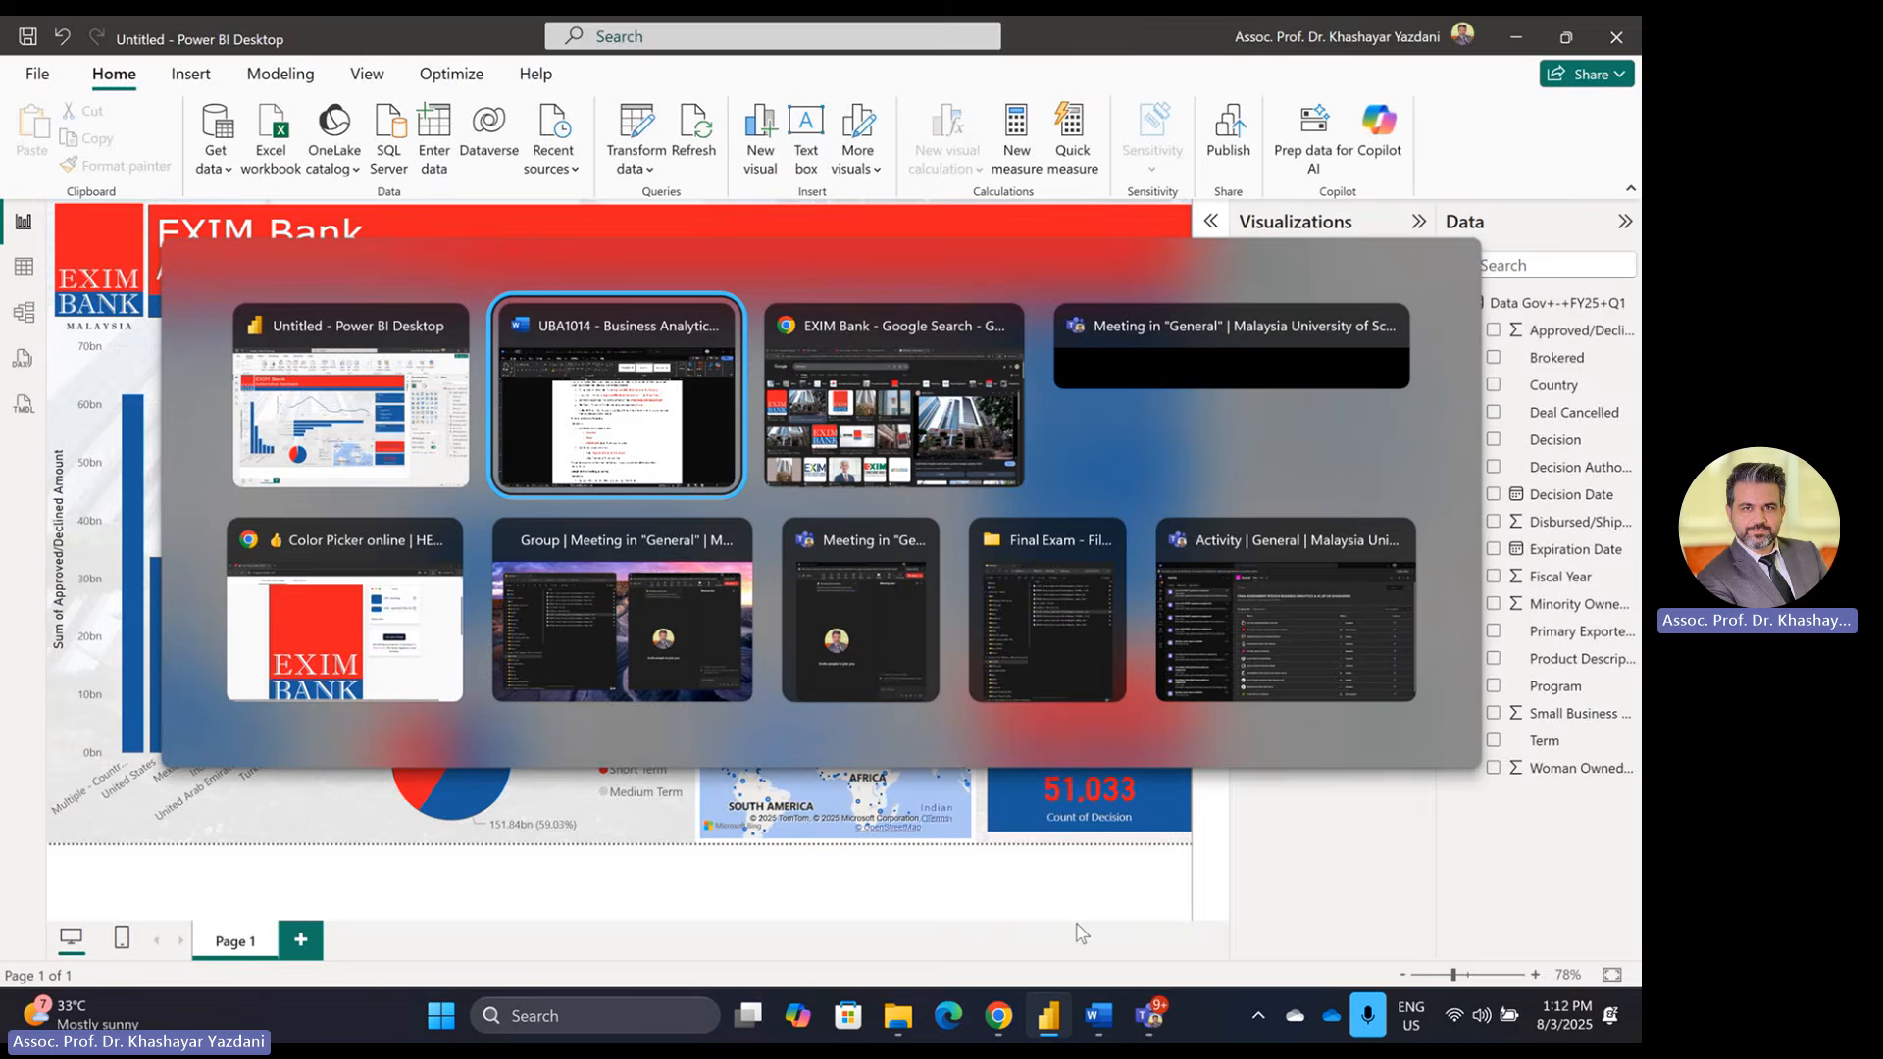
scroll(829, 677, "down", 5)
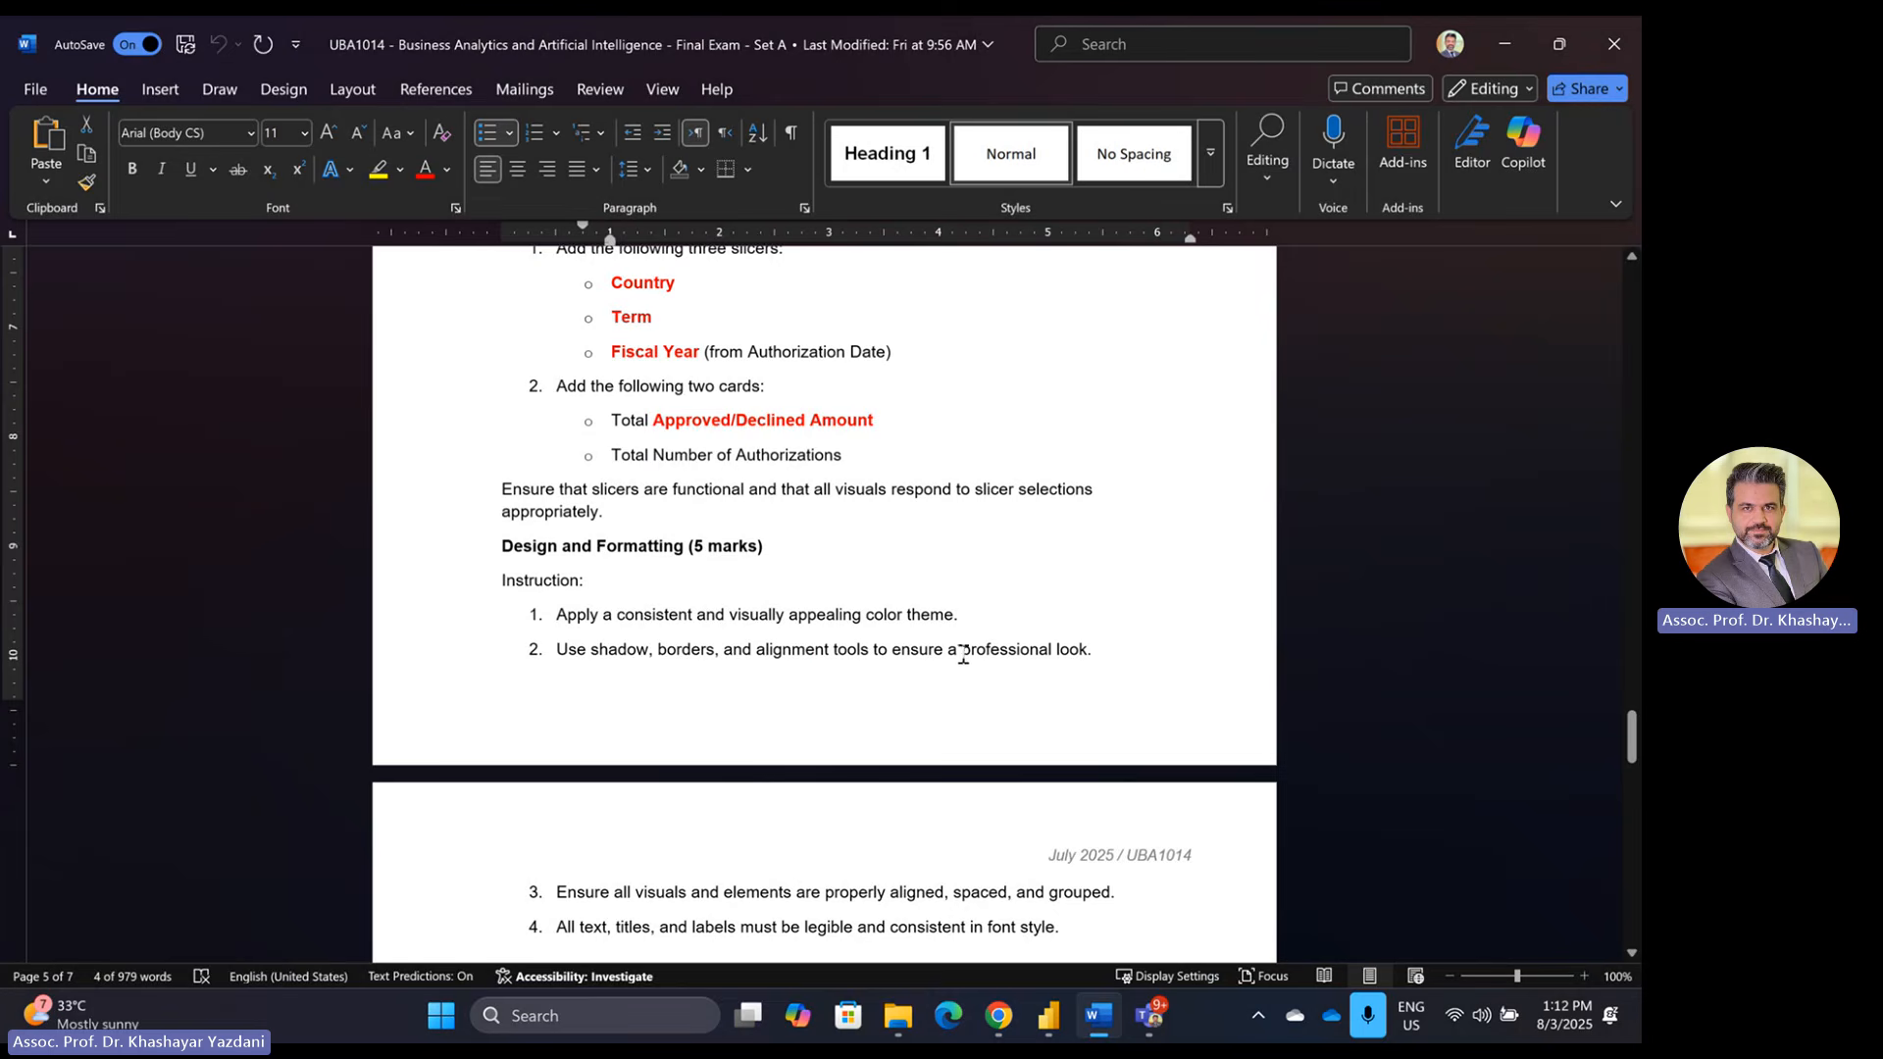
key("alt+Tab")
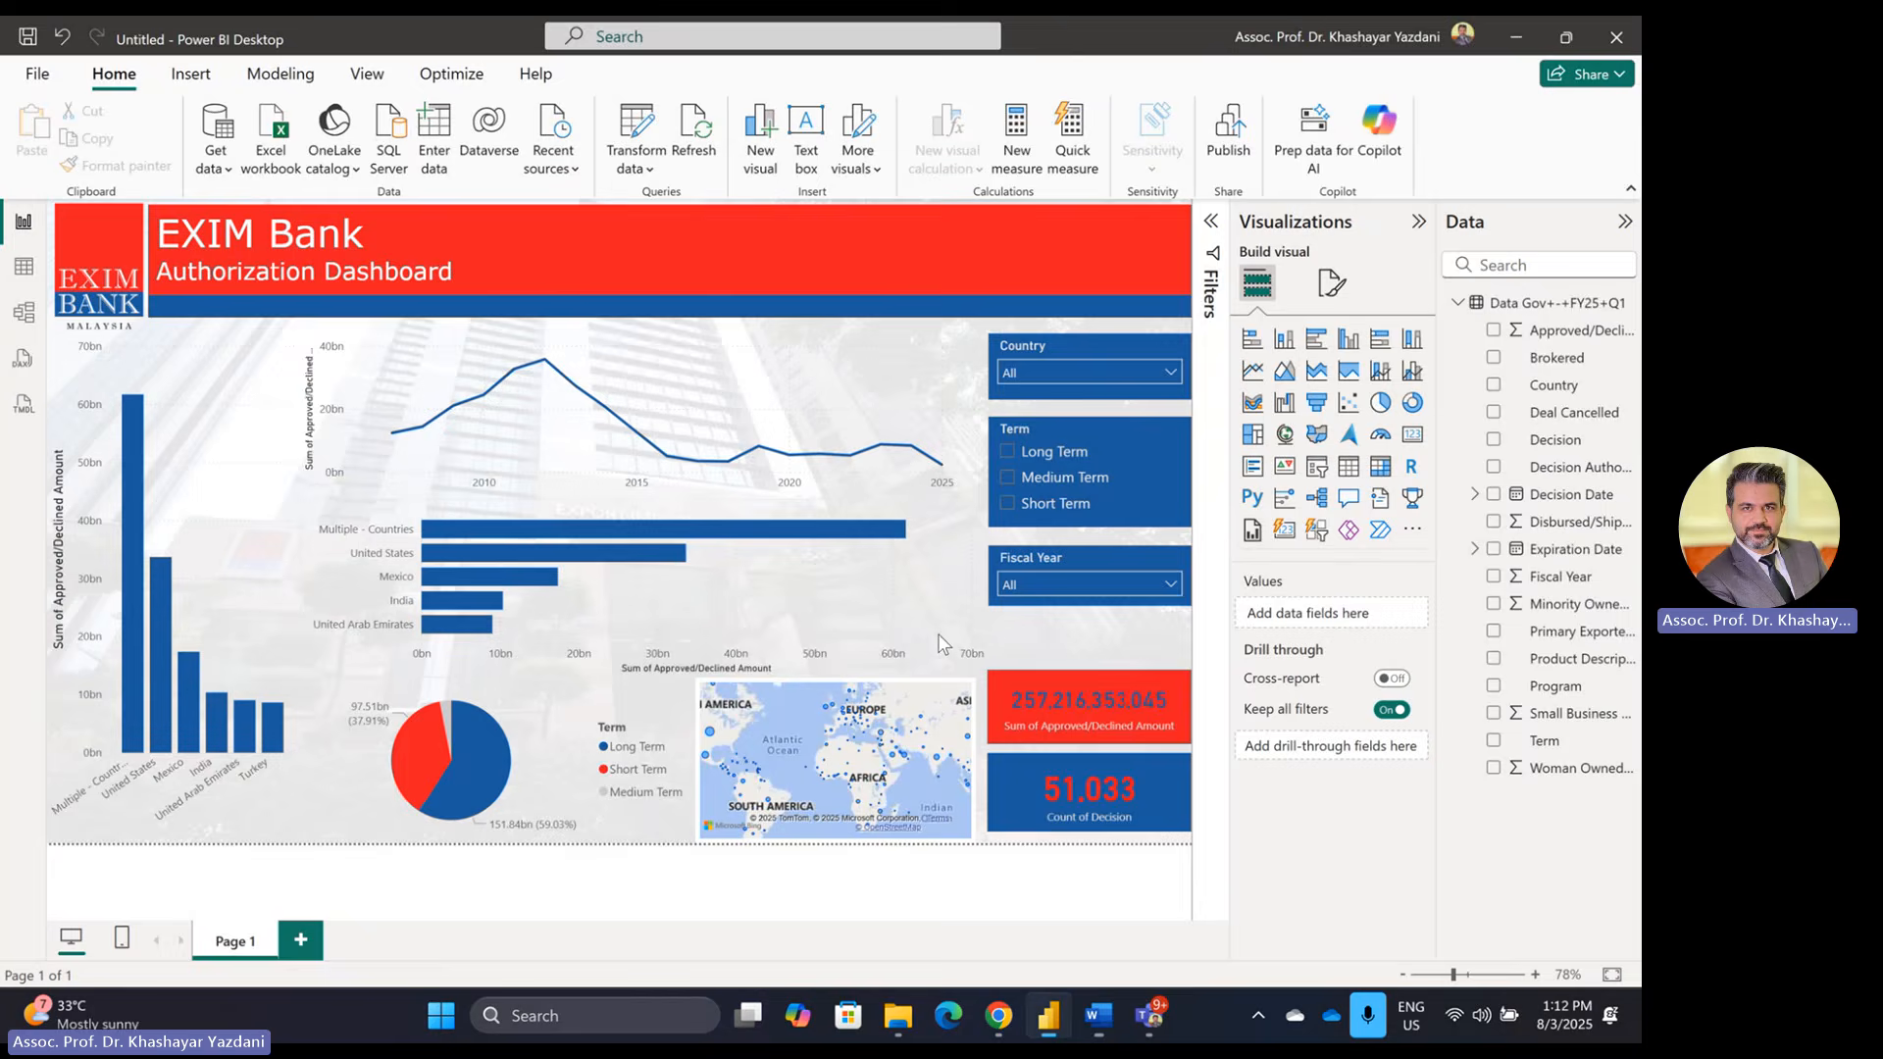
Step: Switch on Visual border under General > Effects for the country column chart
left_click(225, 505)
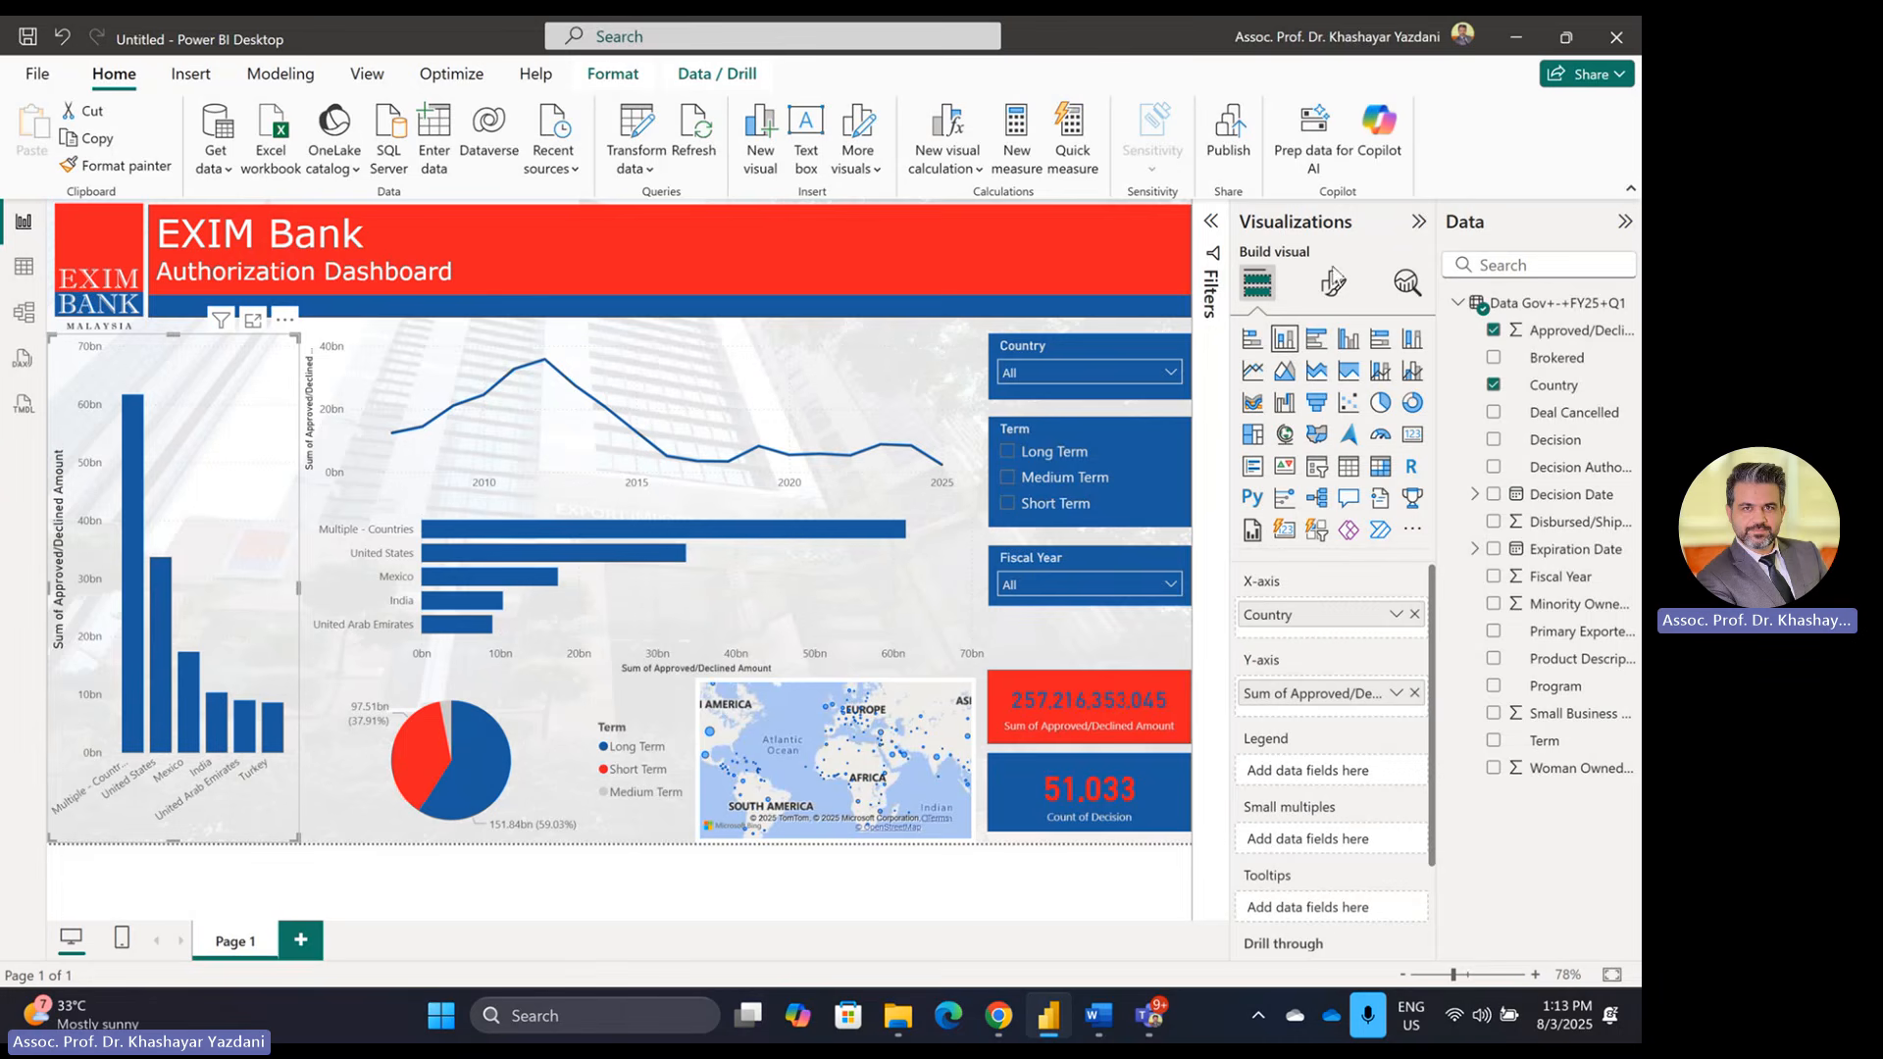
left_click(1332, 284)
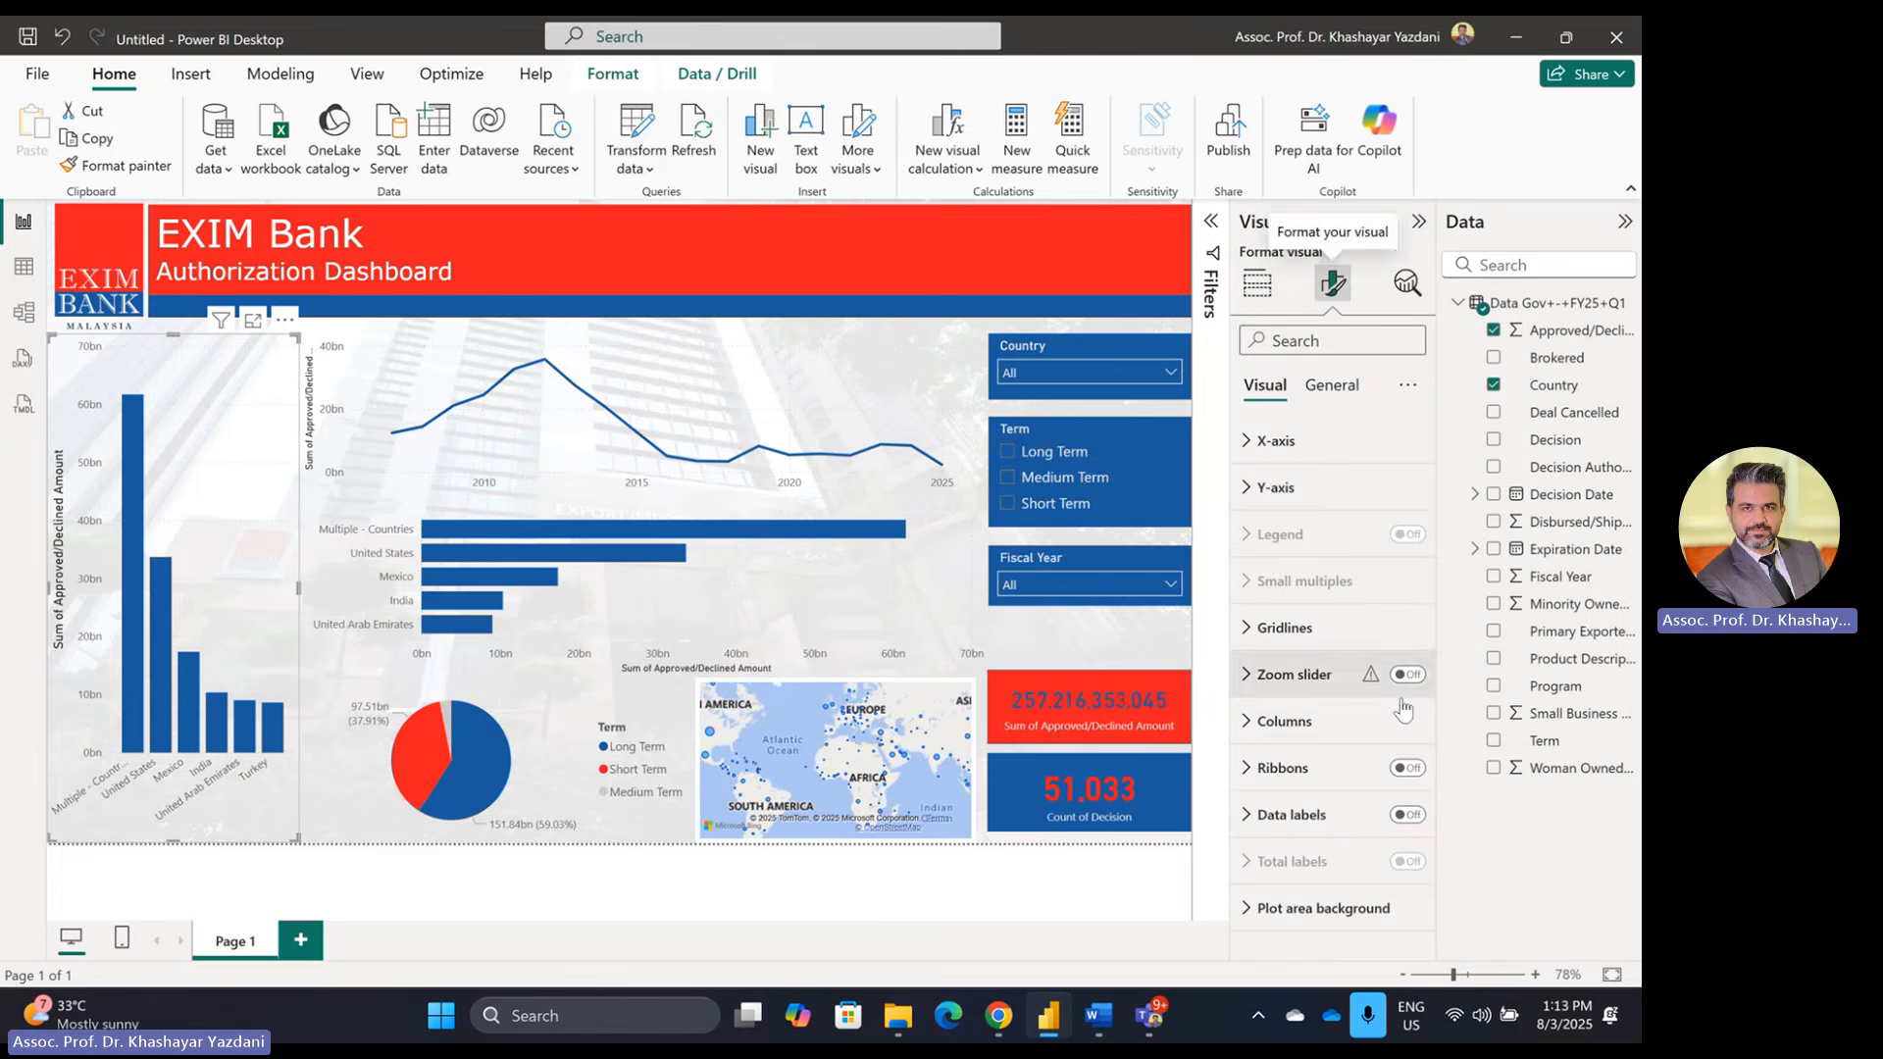
left_click(1284, 721)
left_click(1285, 721)
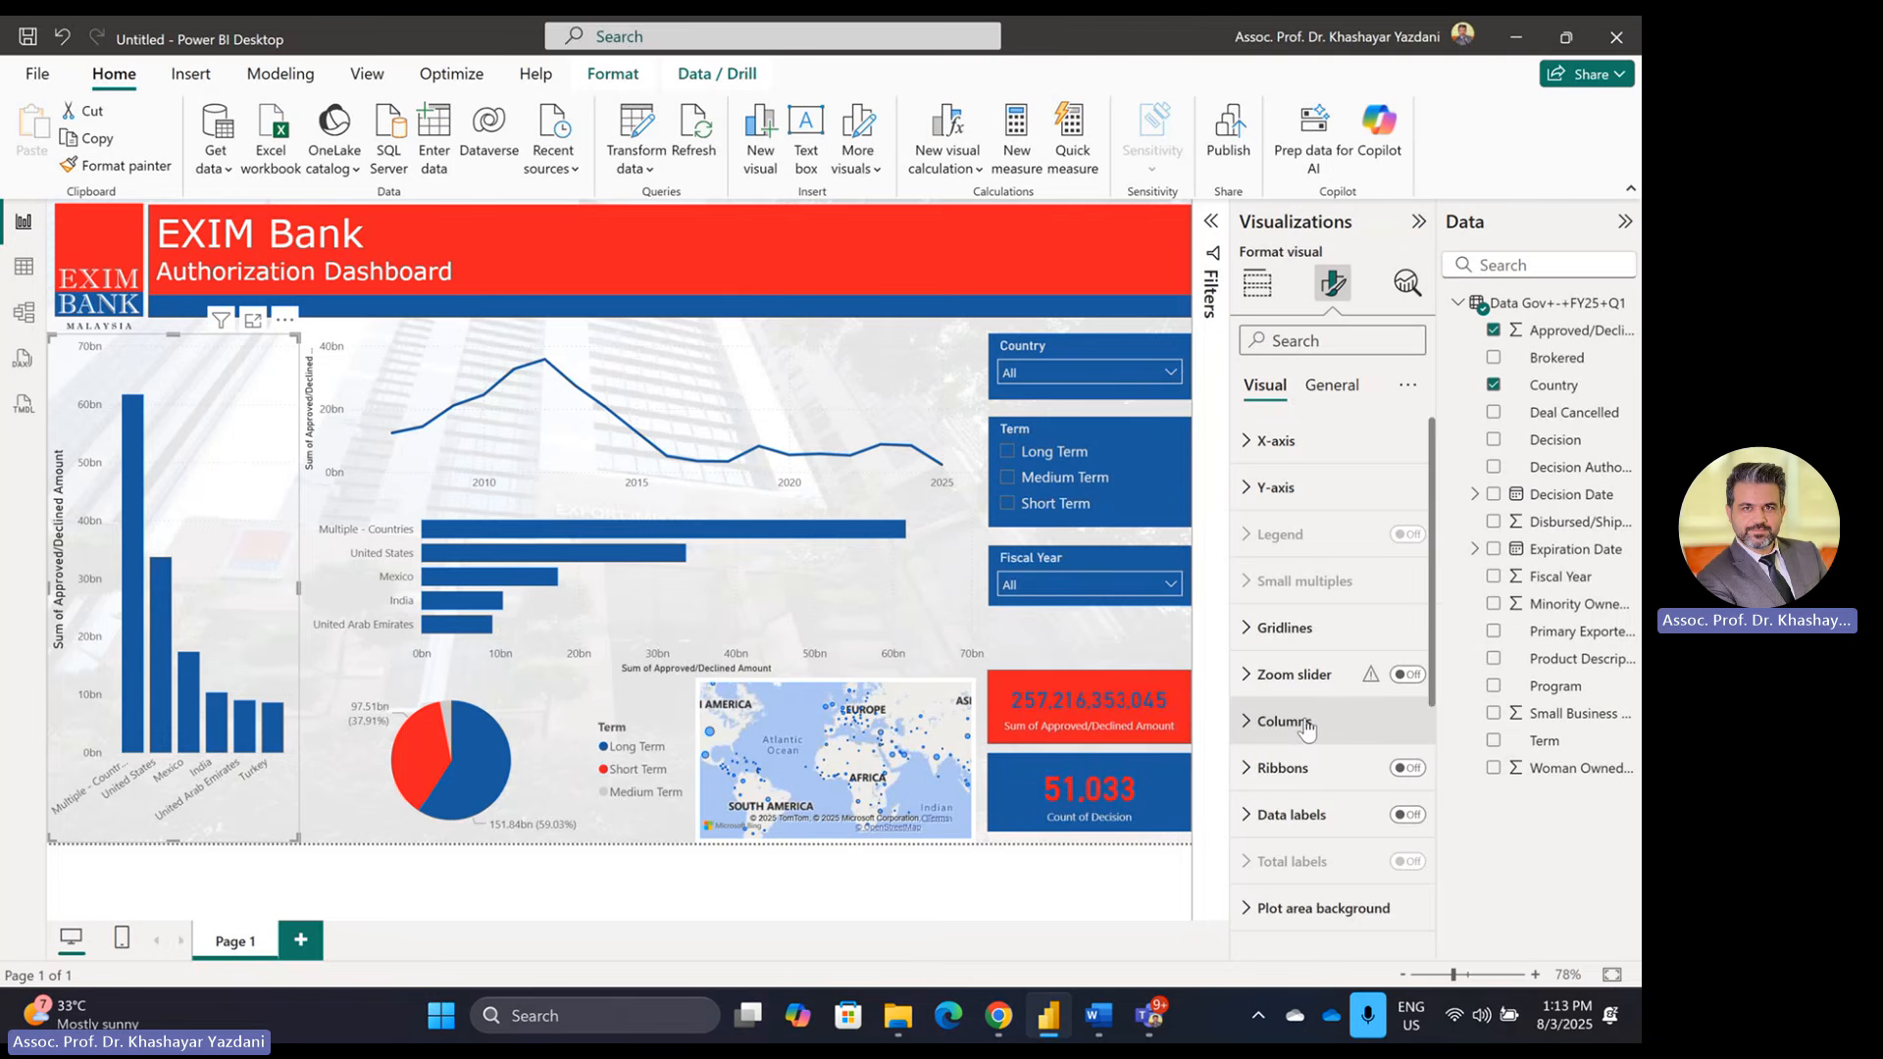
left_click(1336, 387)
left_click(1284, 534)
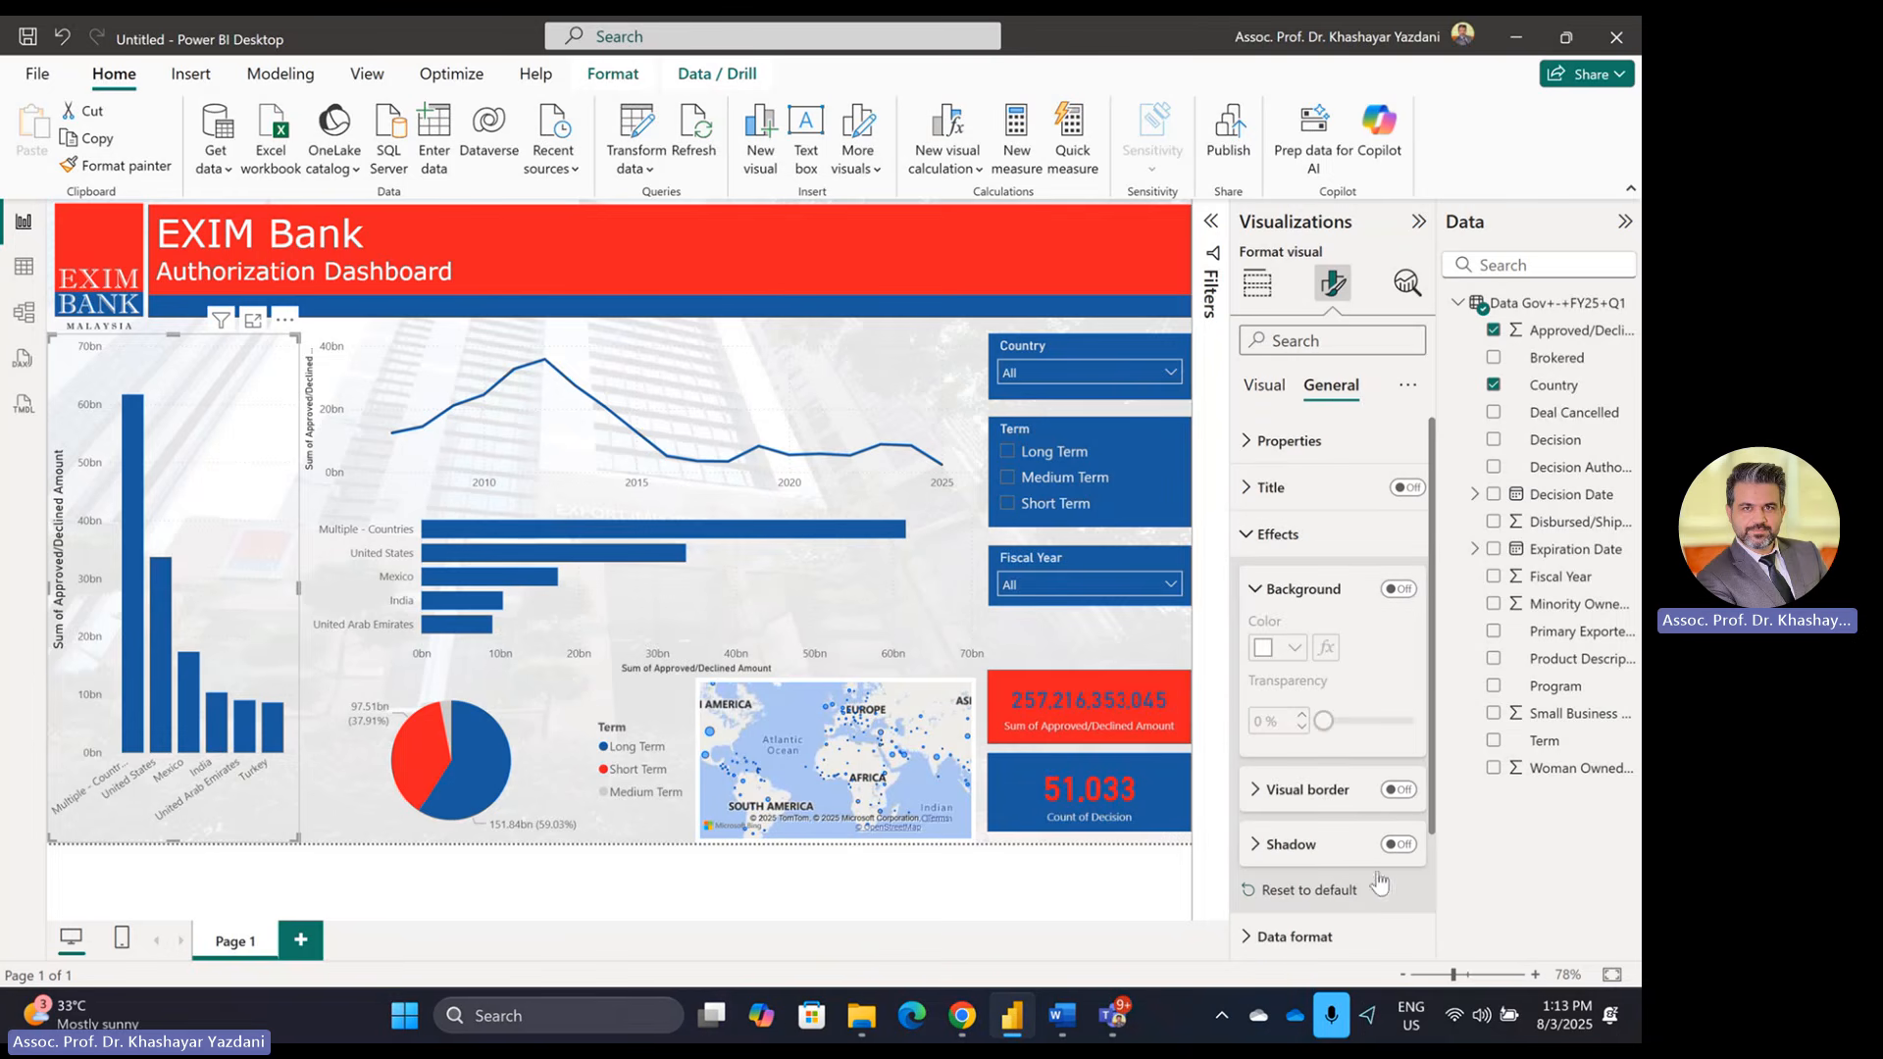
left_click(1396, 790)
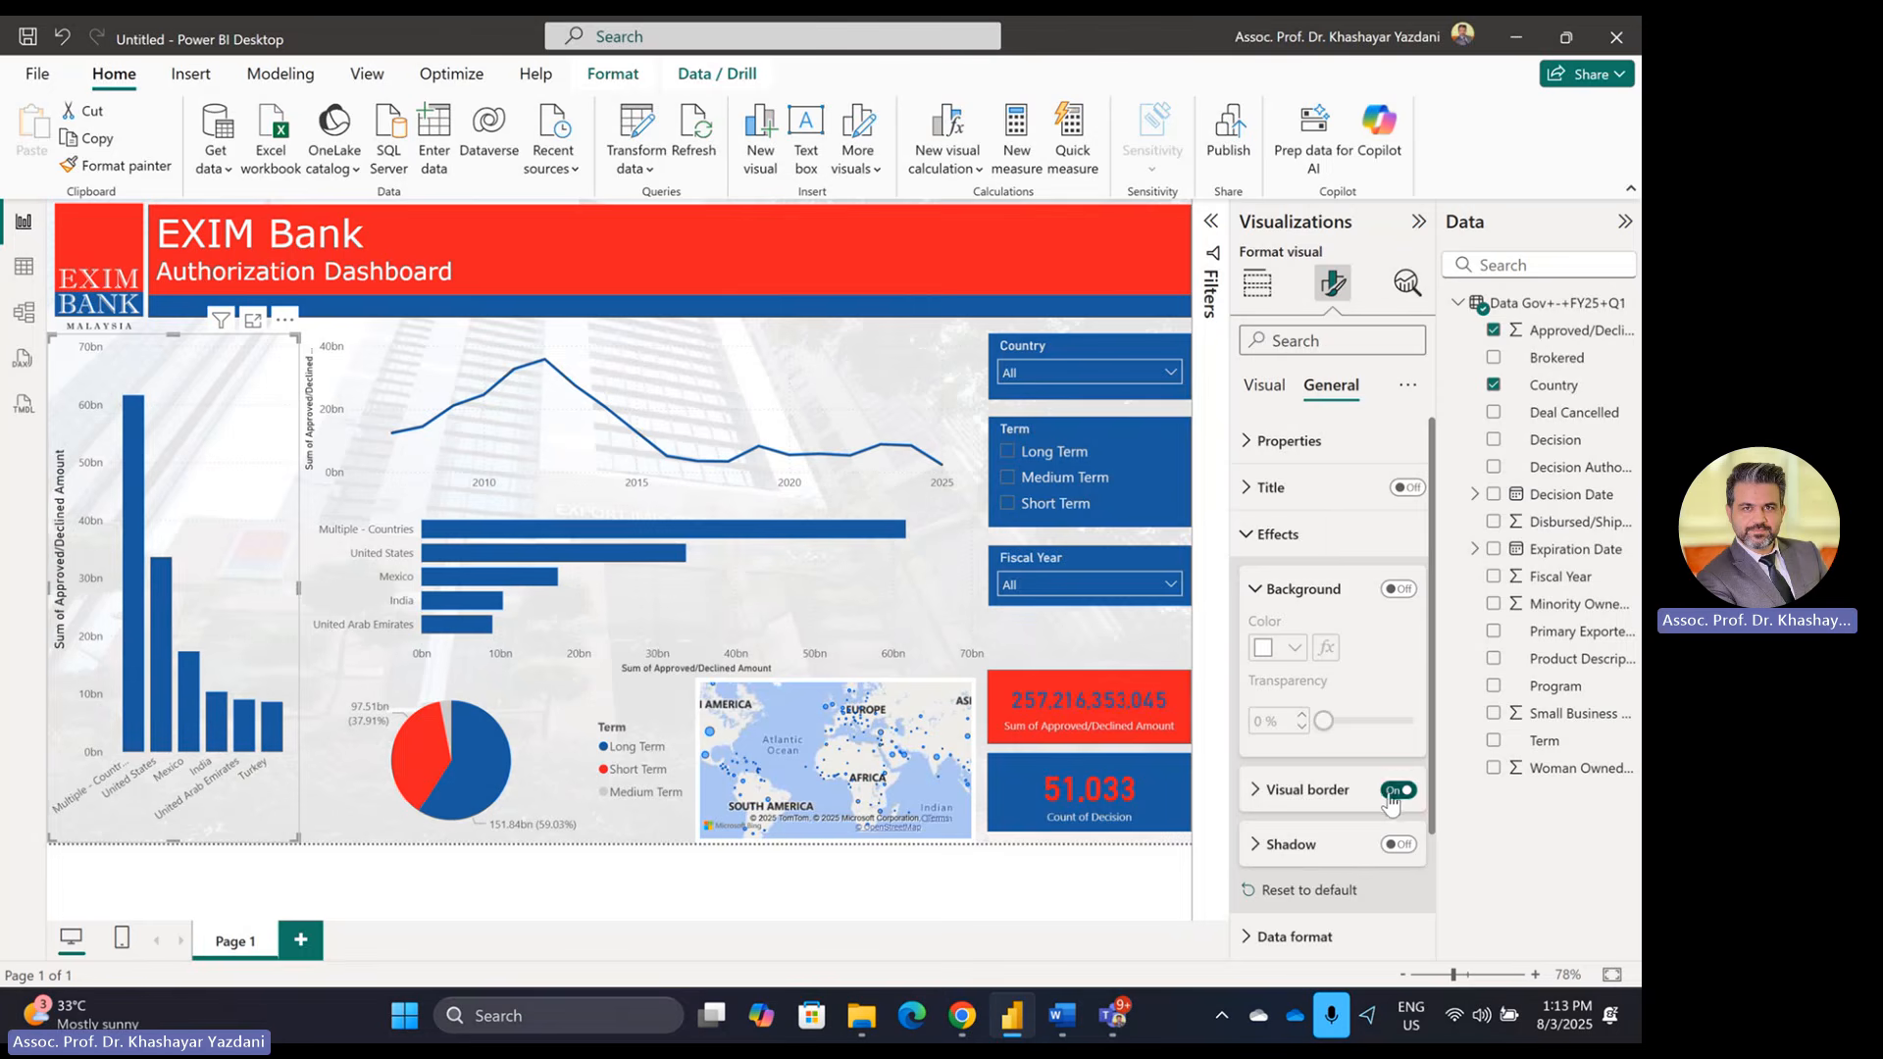
left_click(493, 892)
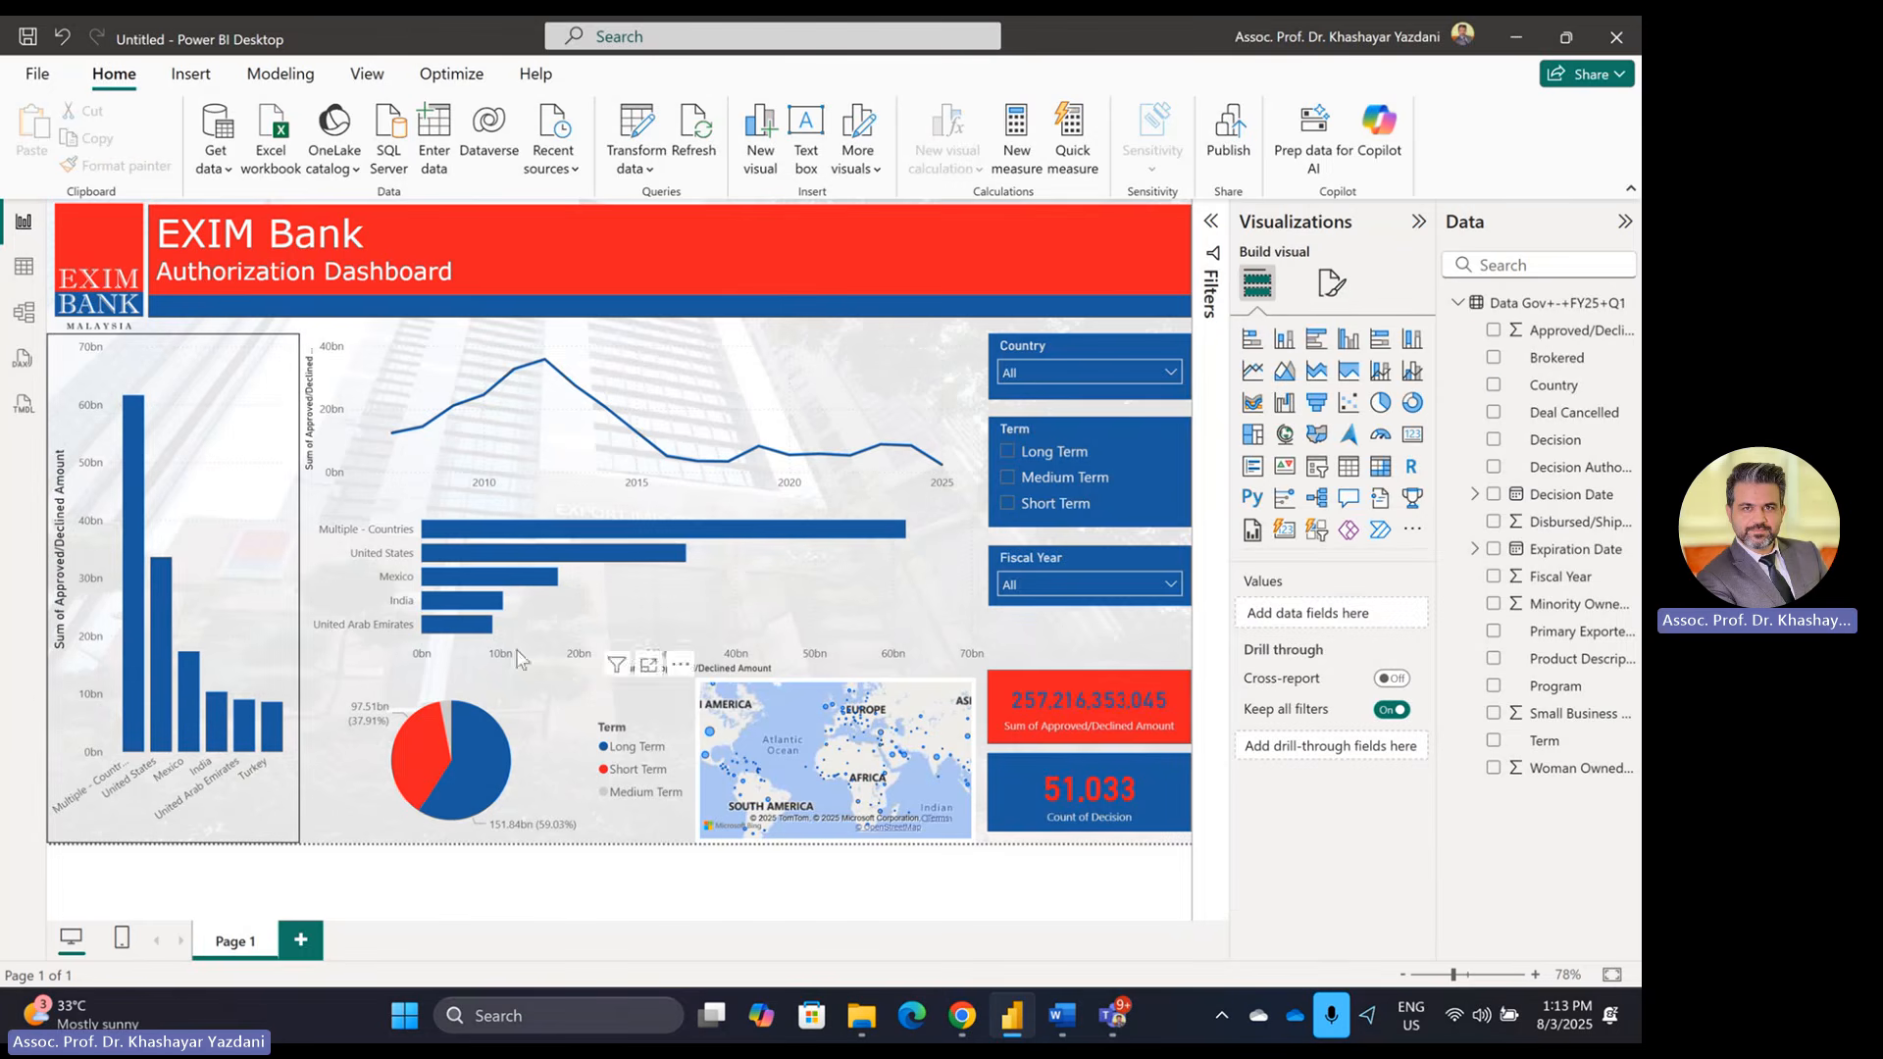
Step: Select the Fiscal Year line chart and bring up its Format visual pane
left_click(461, 381)
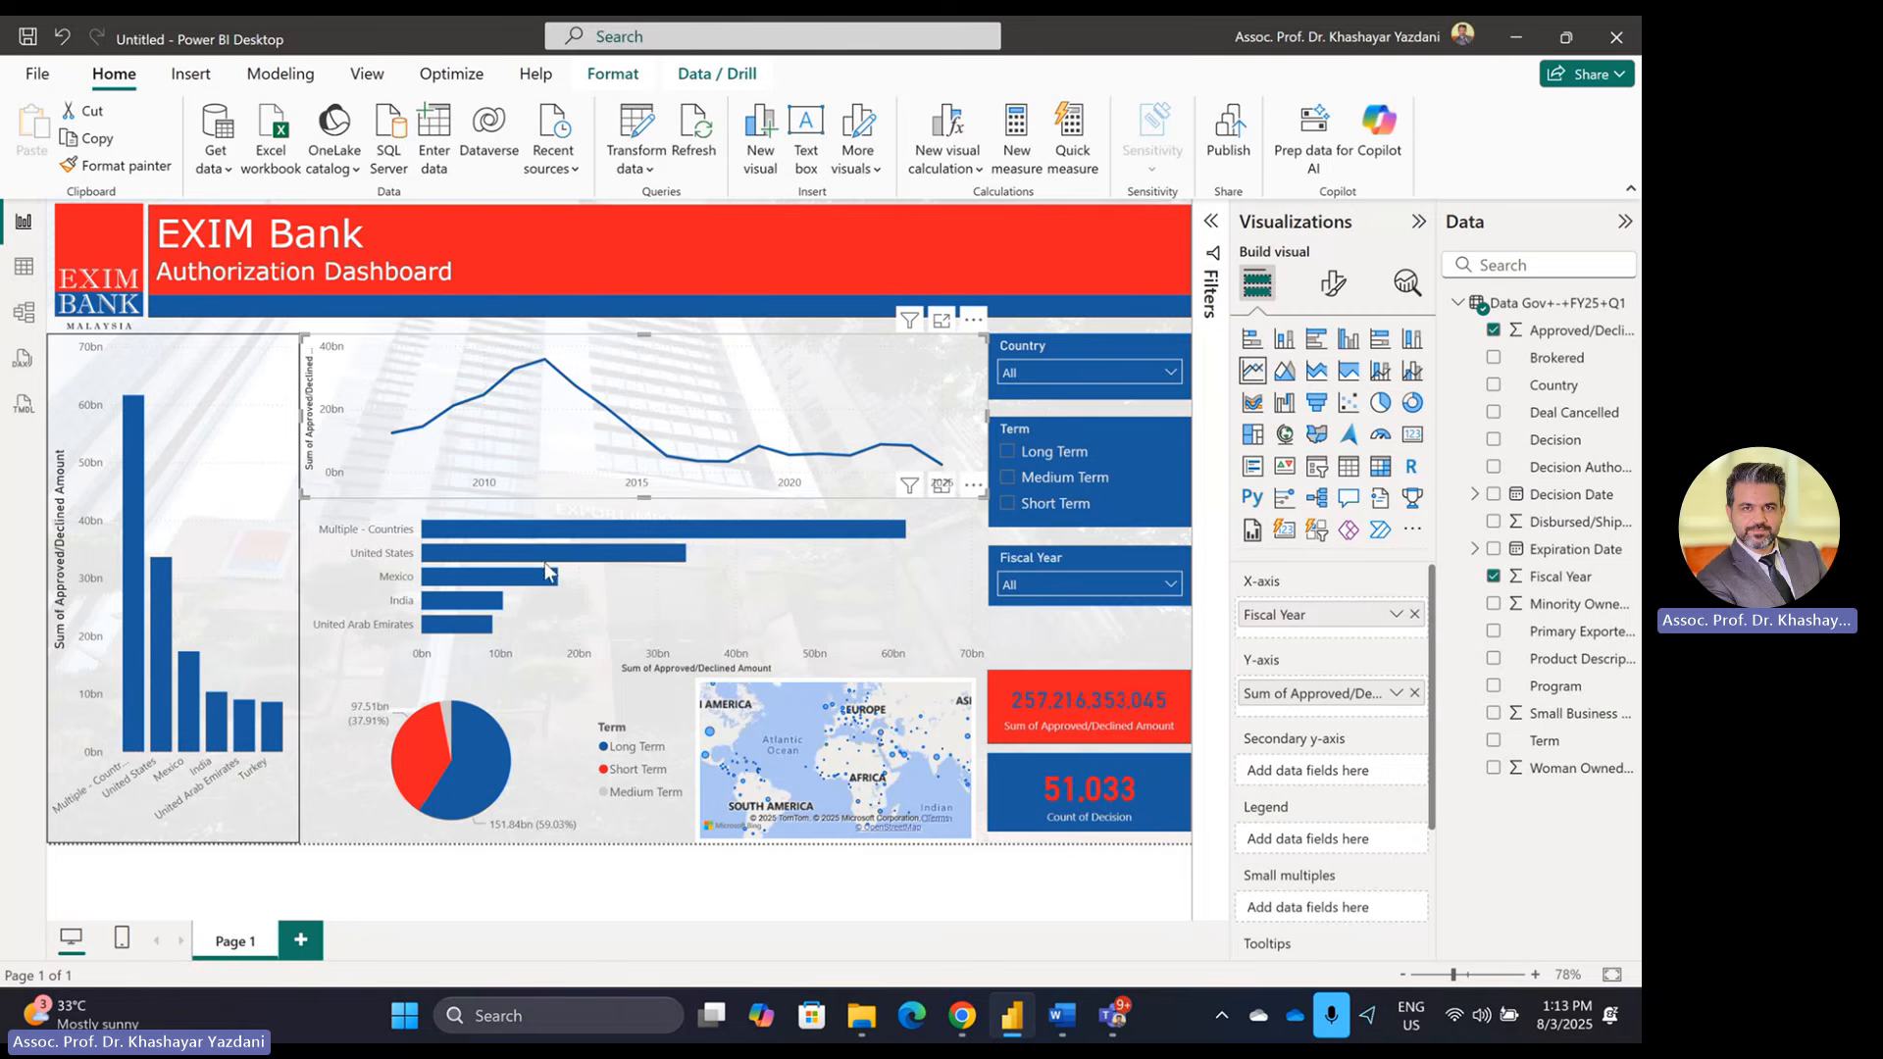
left_click(698, 608)
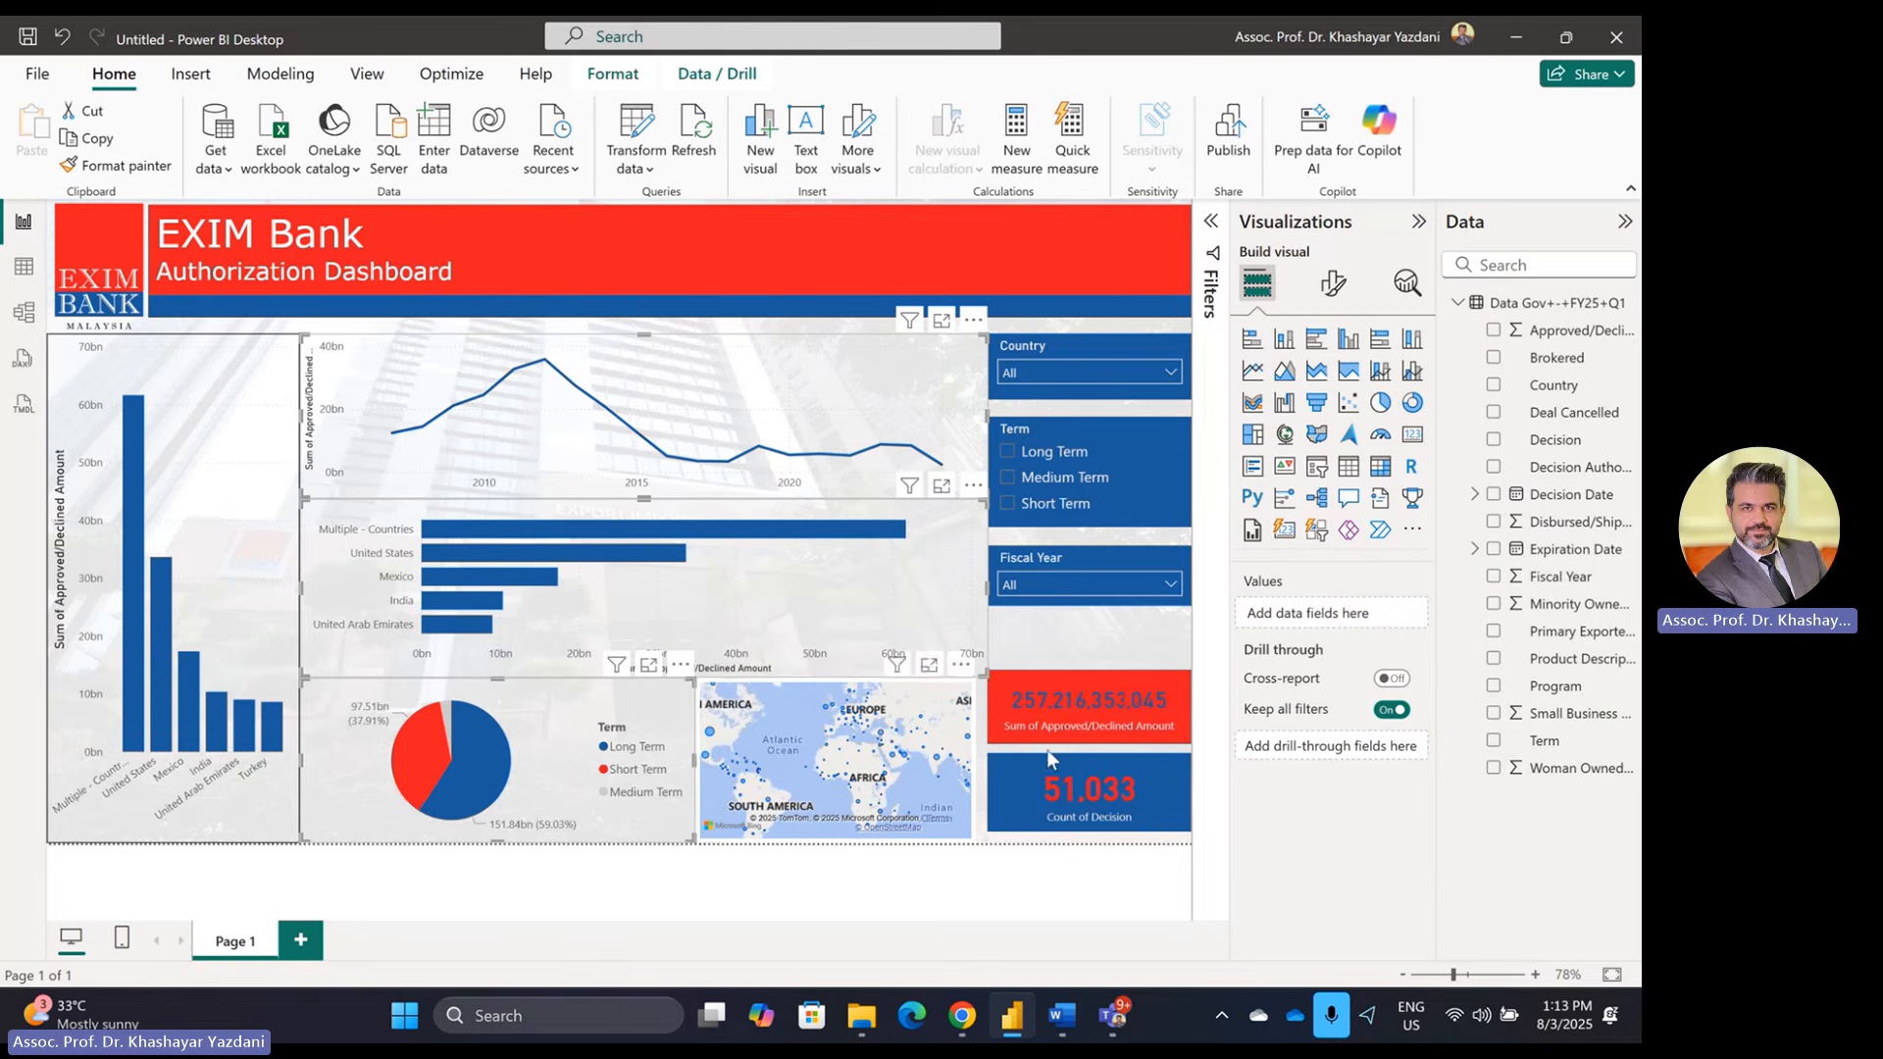
left_click(1334, 286)
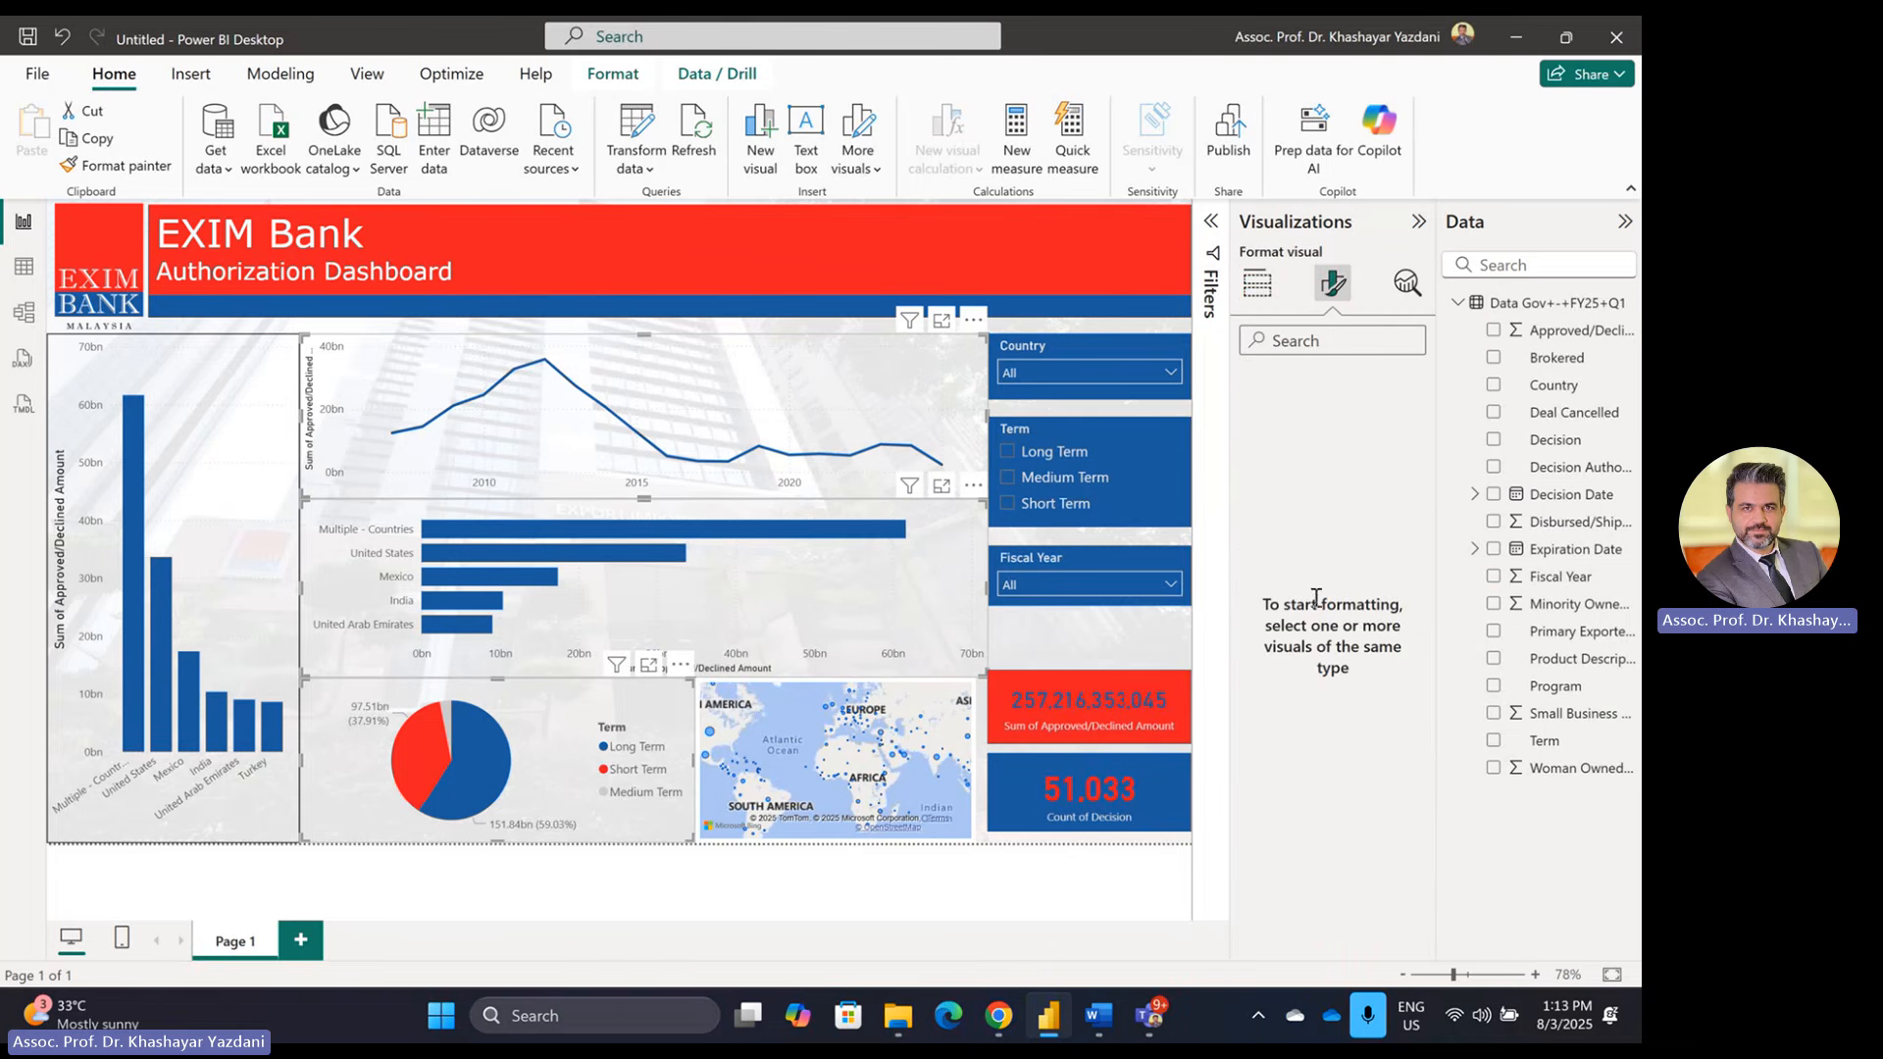
left_click(547, 892)
left_click(676, 446)
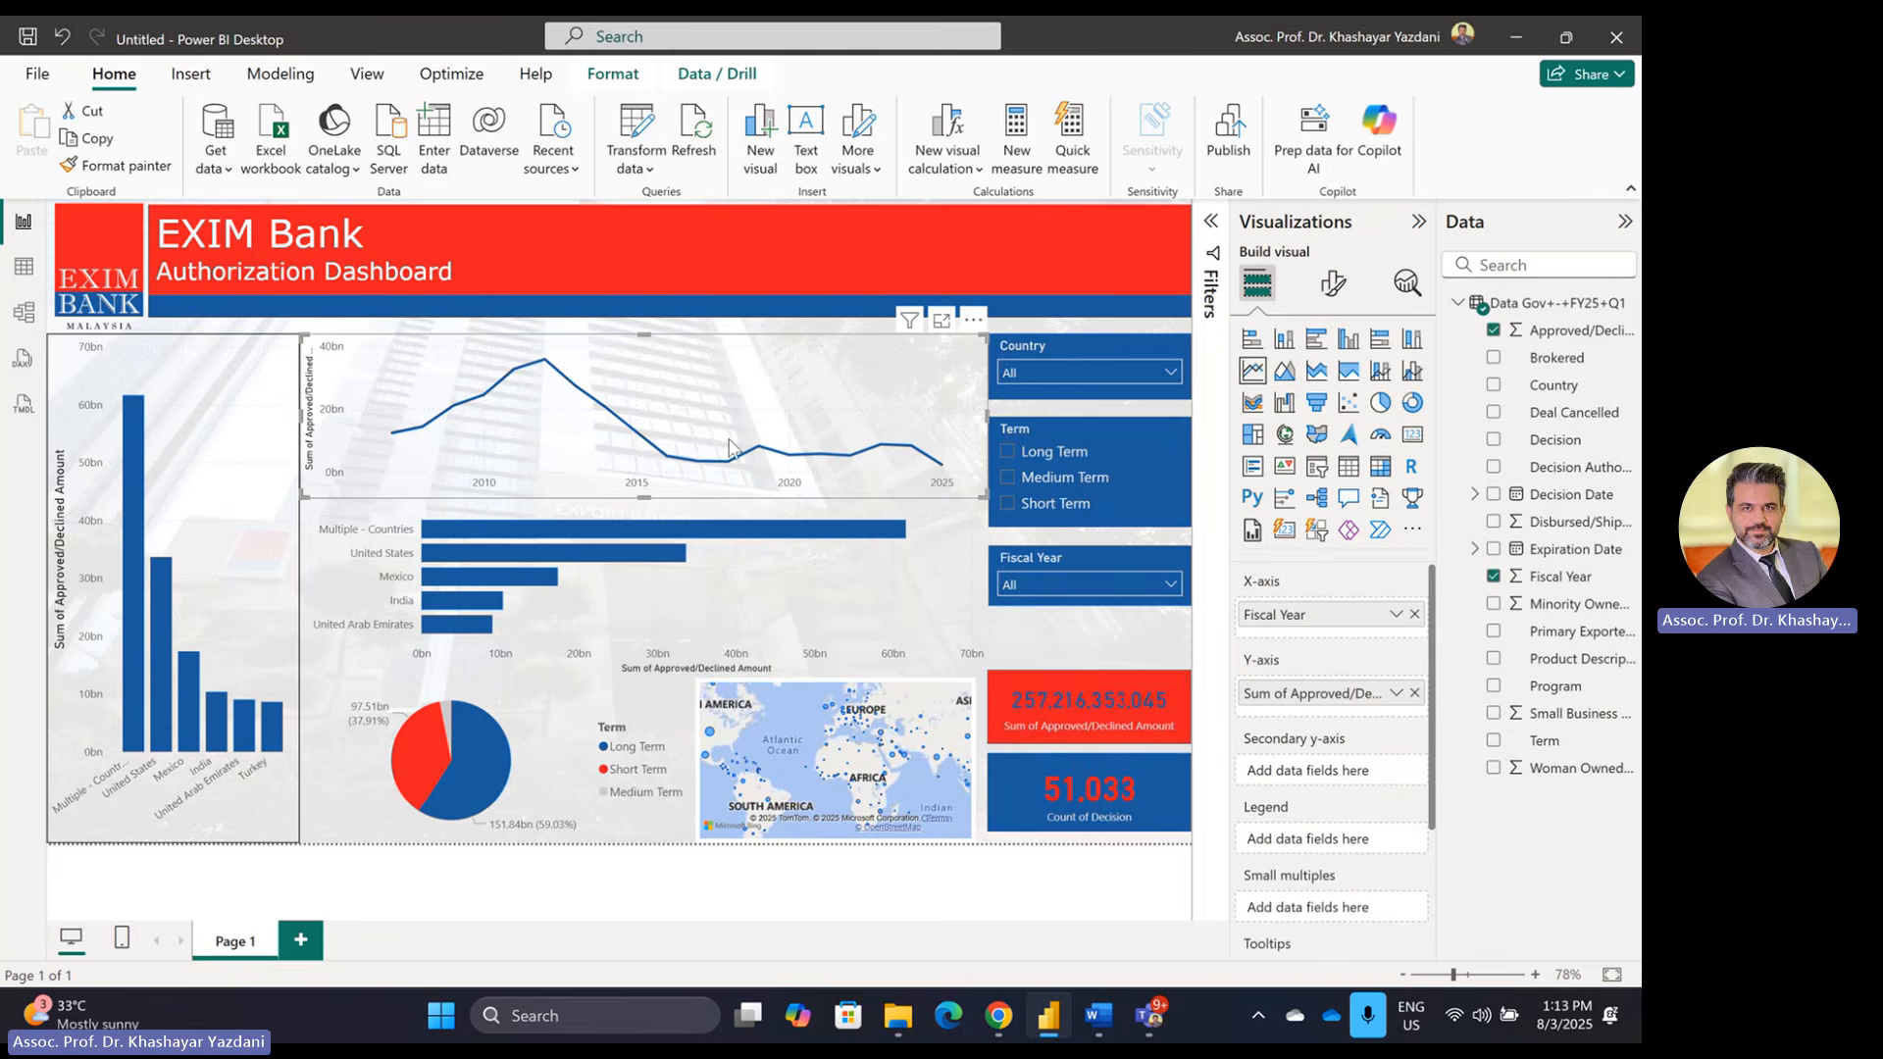
left_click(1334, 285)
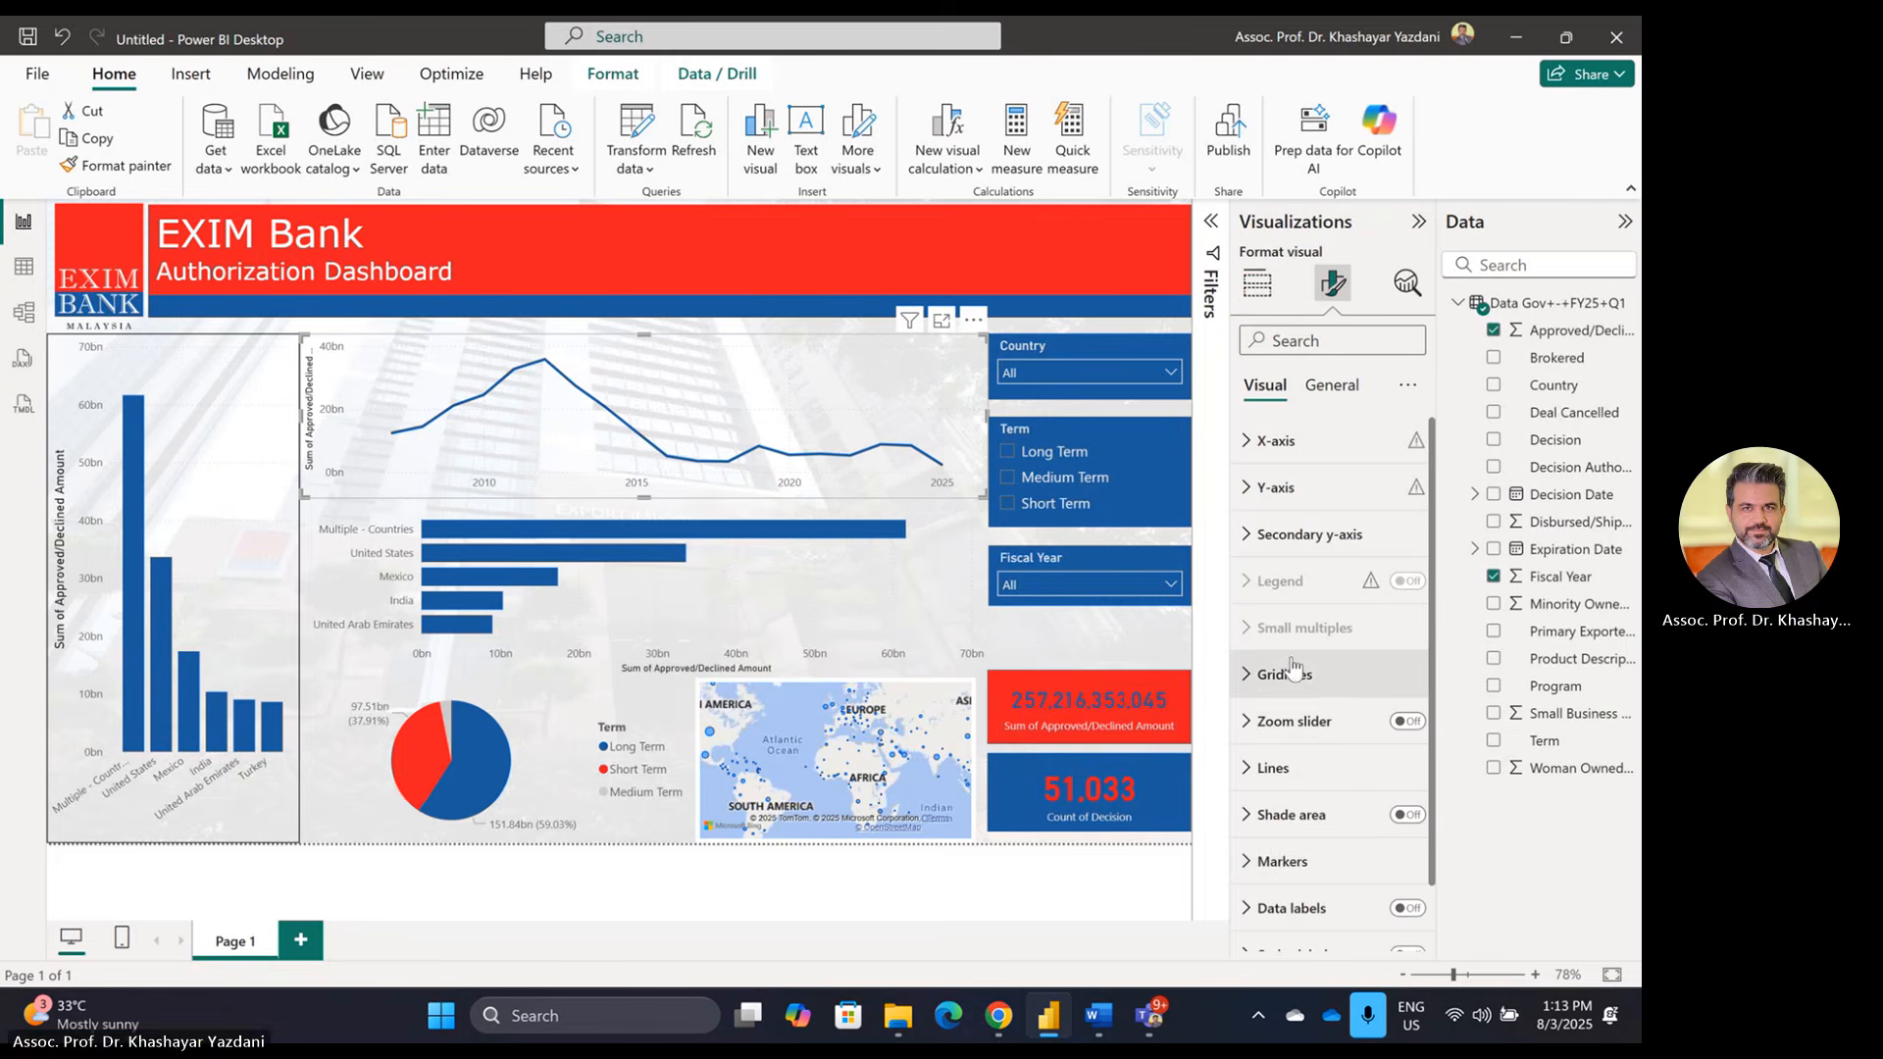
scroll(1302, 900, "down", 1)
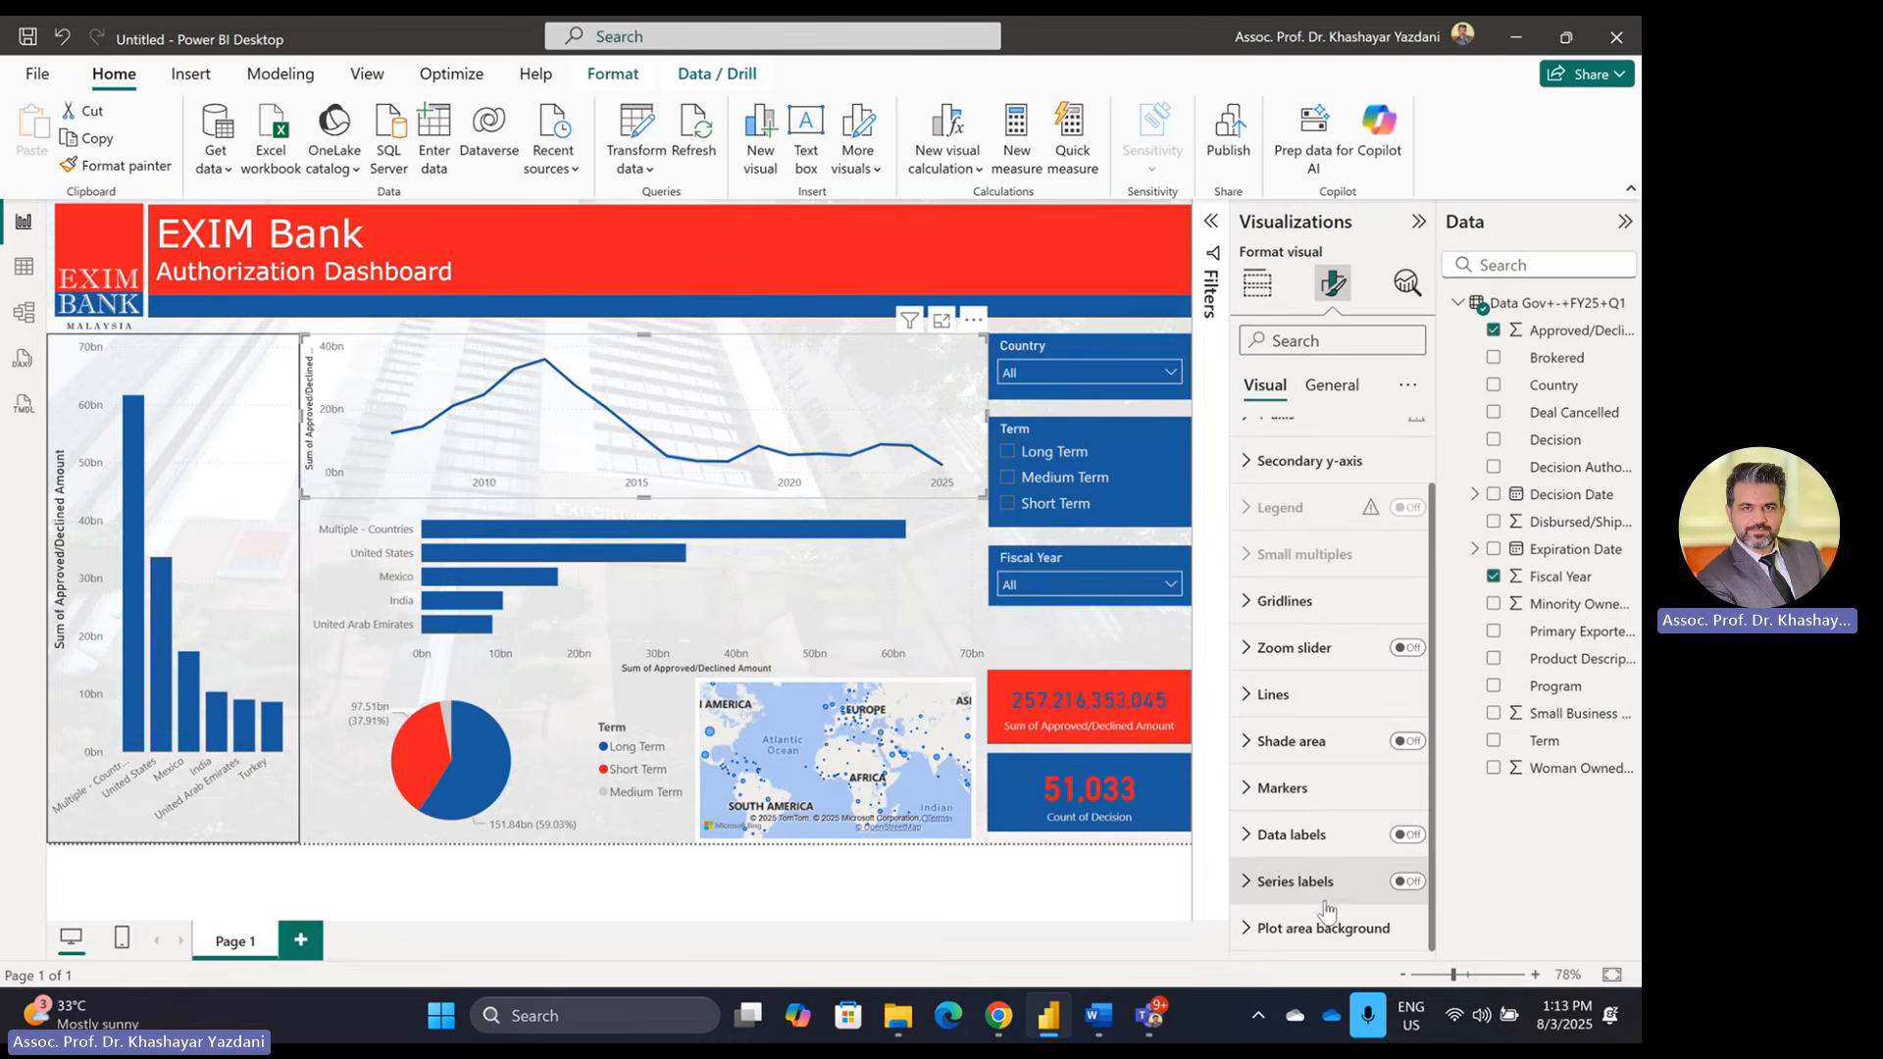
Step: Turn on the line chart's visual border and nudge its left edge slightly right
left_click(1334, 388)
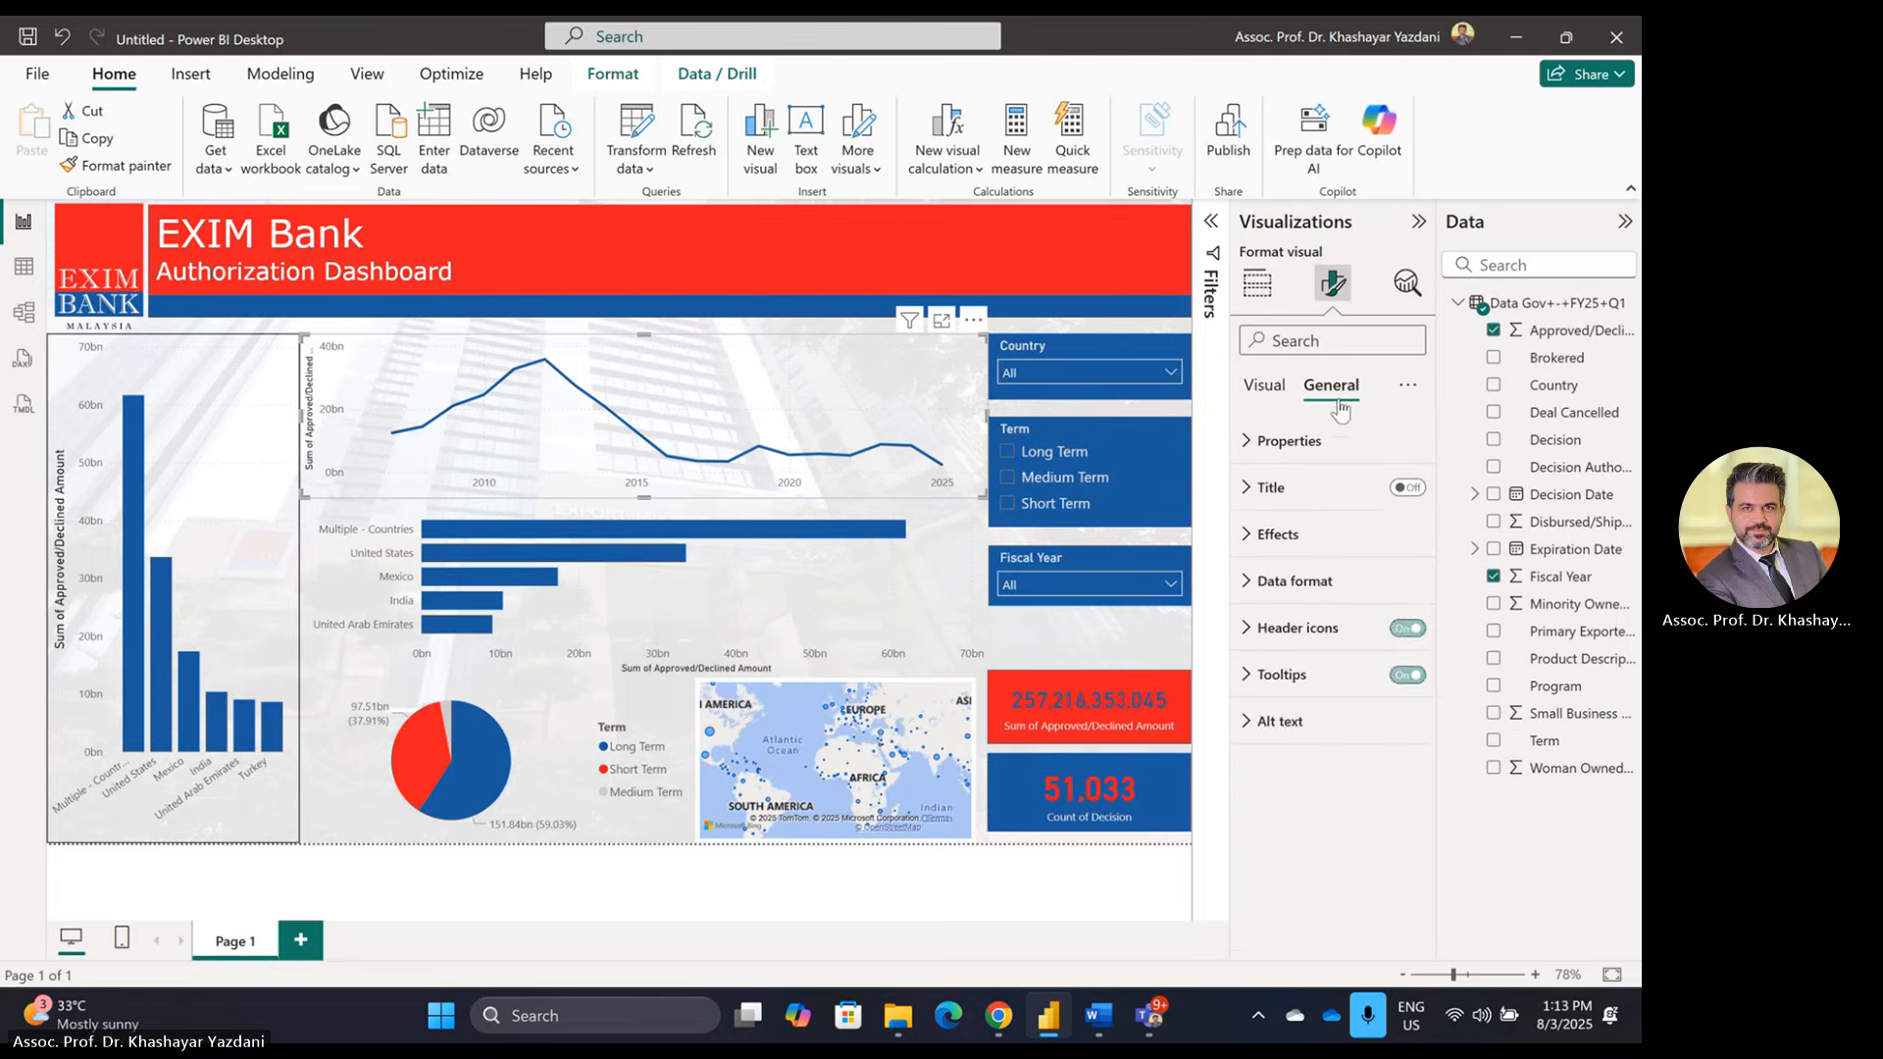
left_click(1277, 534)
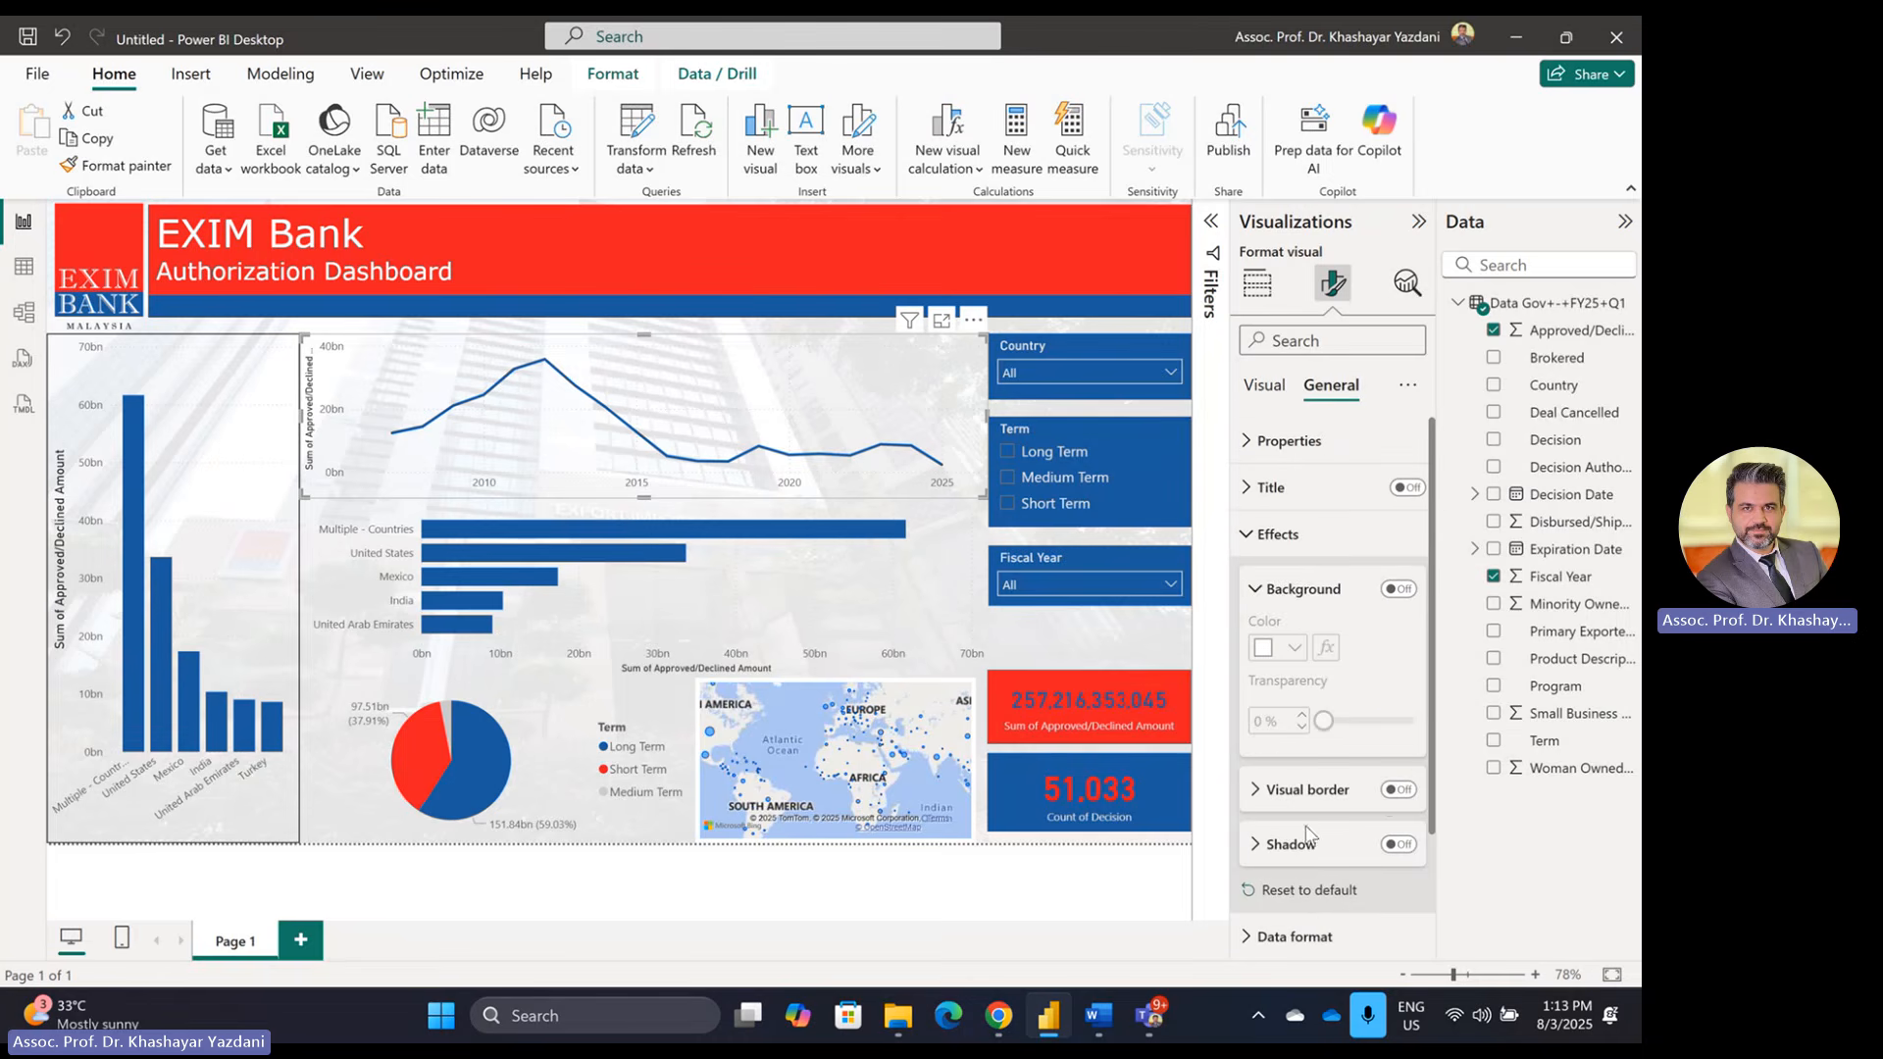
left_click(1398, 789)
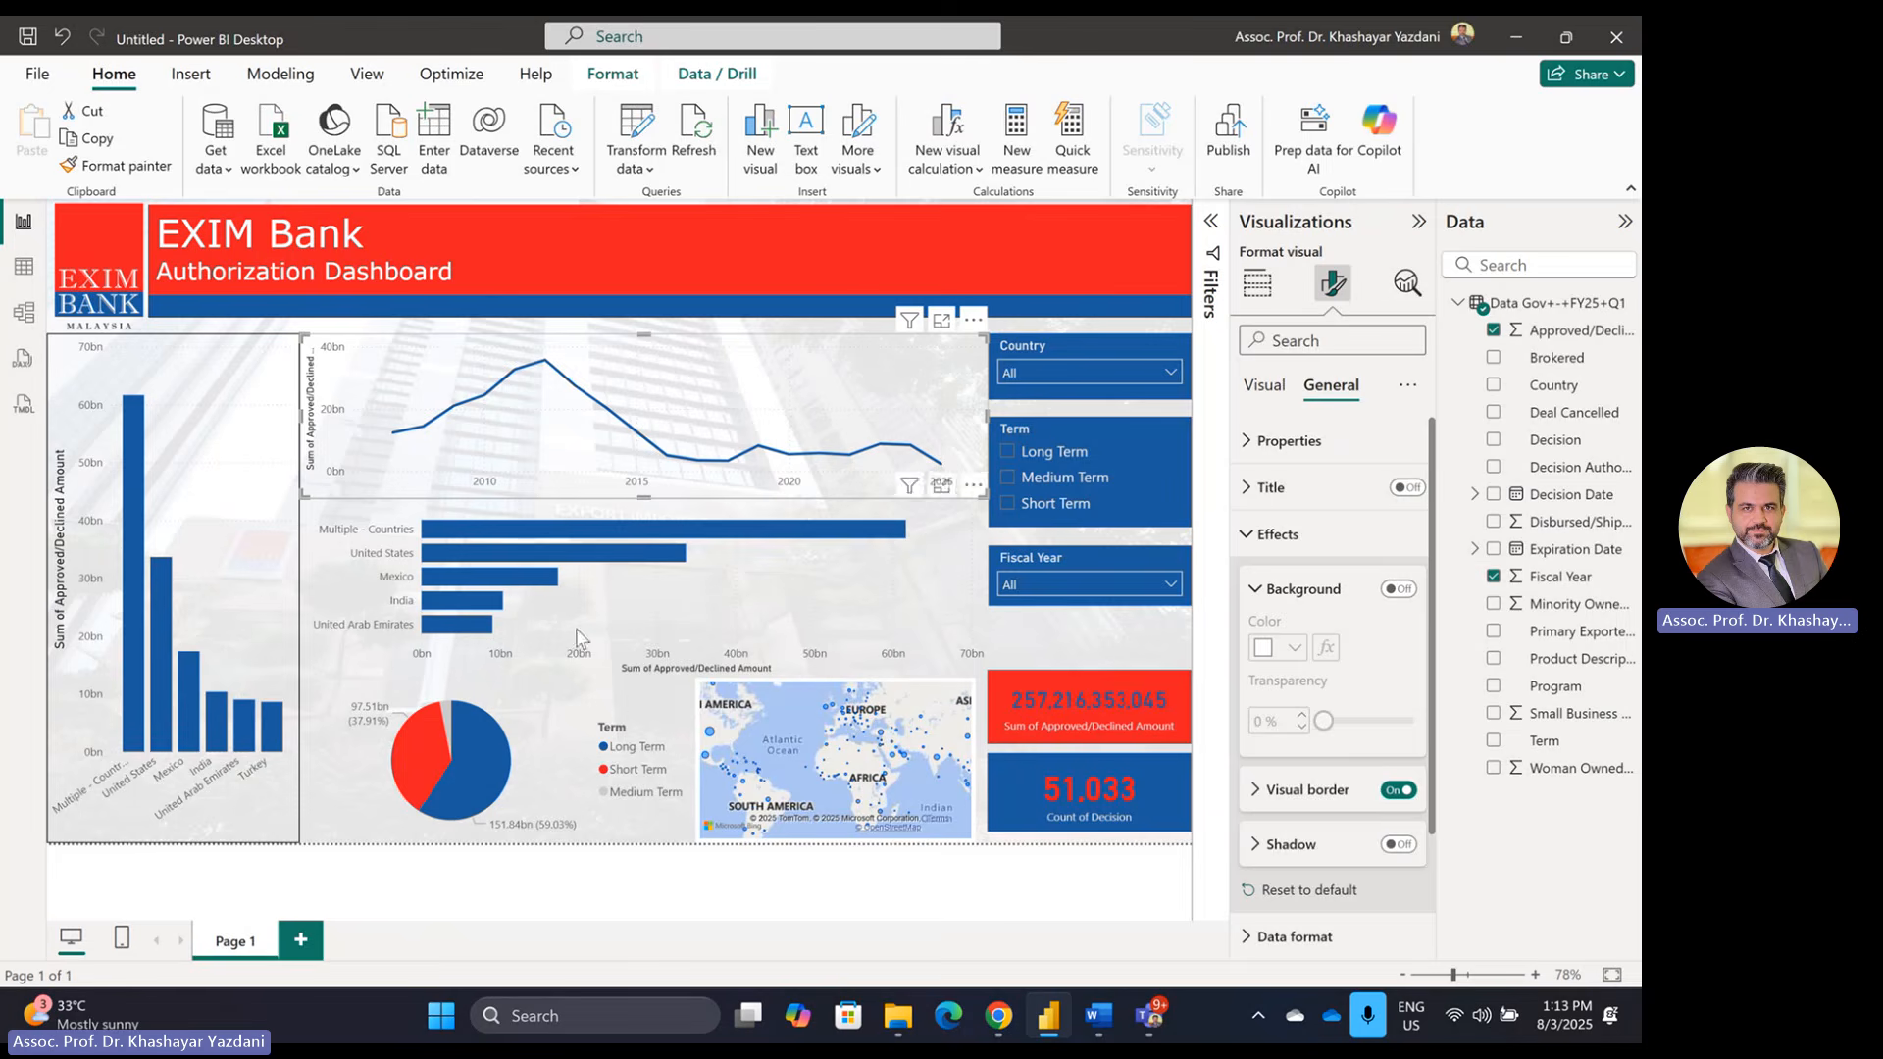
left_click(421, 874)
left_click(340, 457)
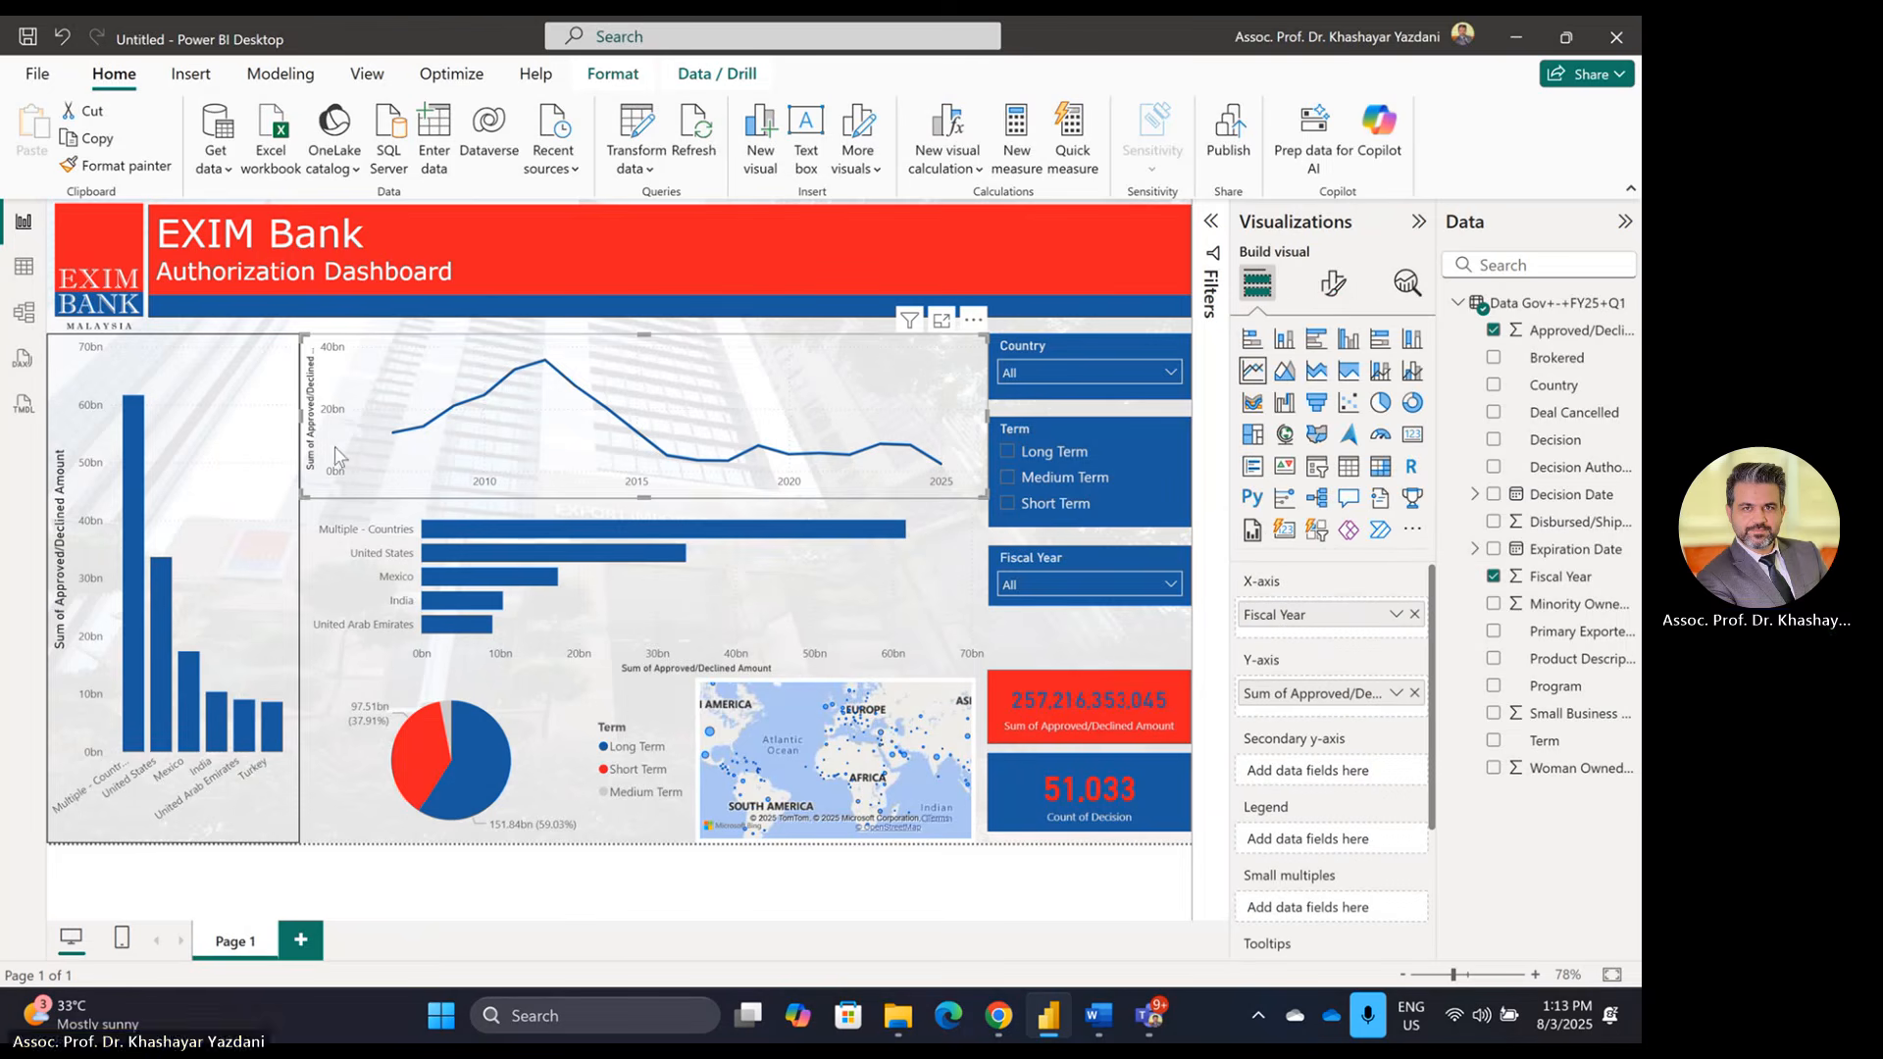
left_click_drag(296, 415, 312, 418)
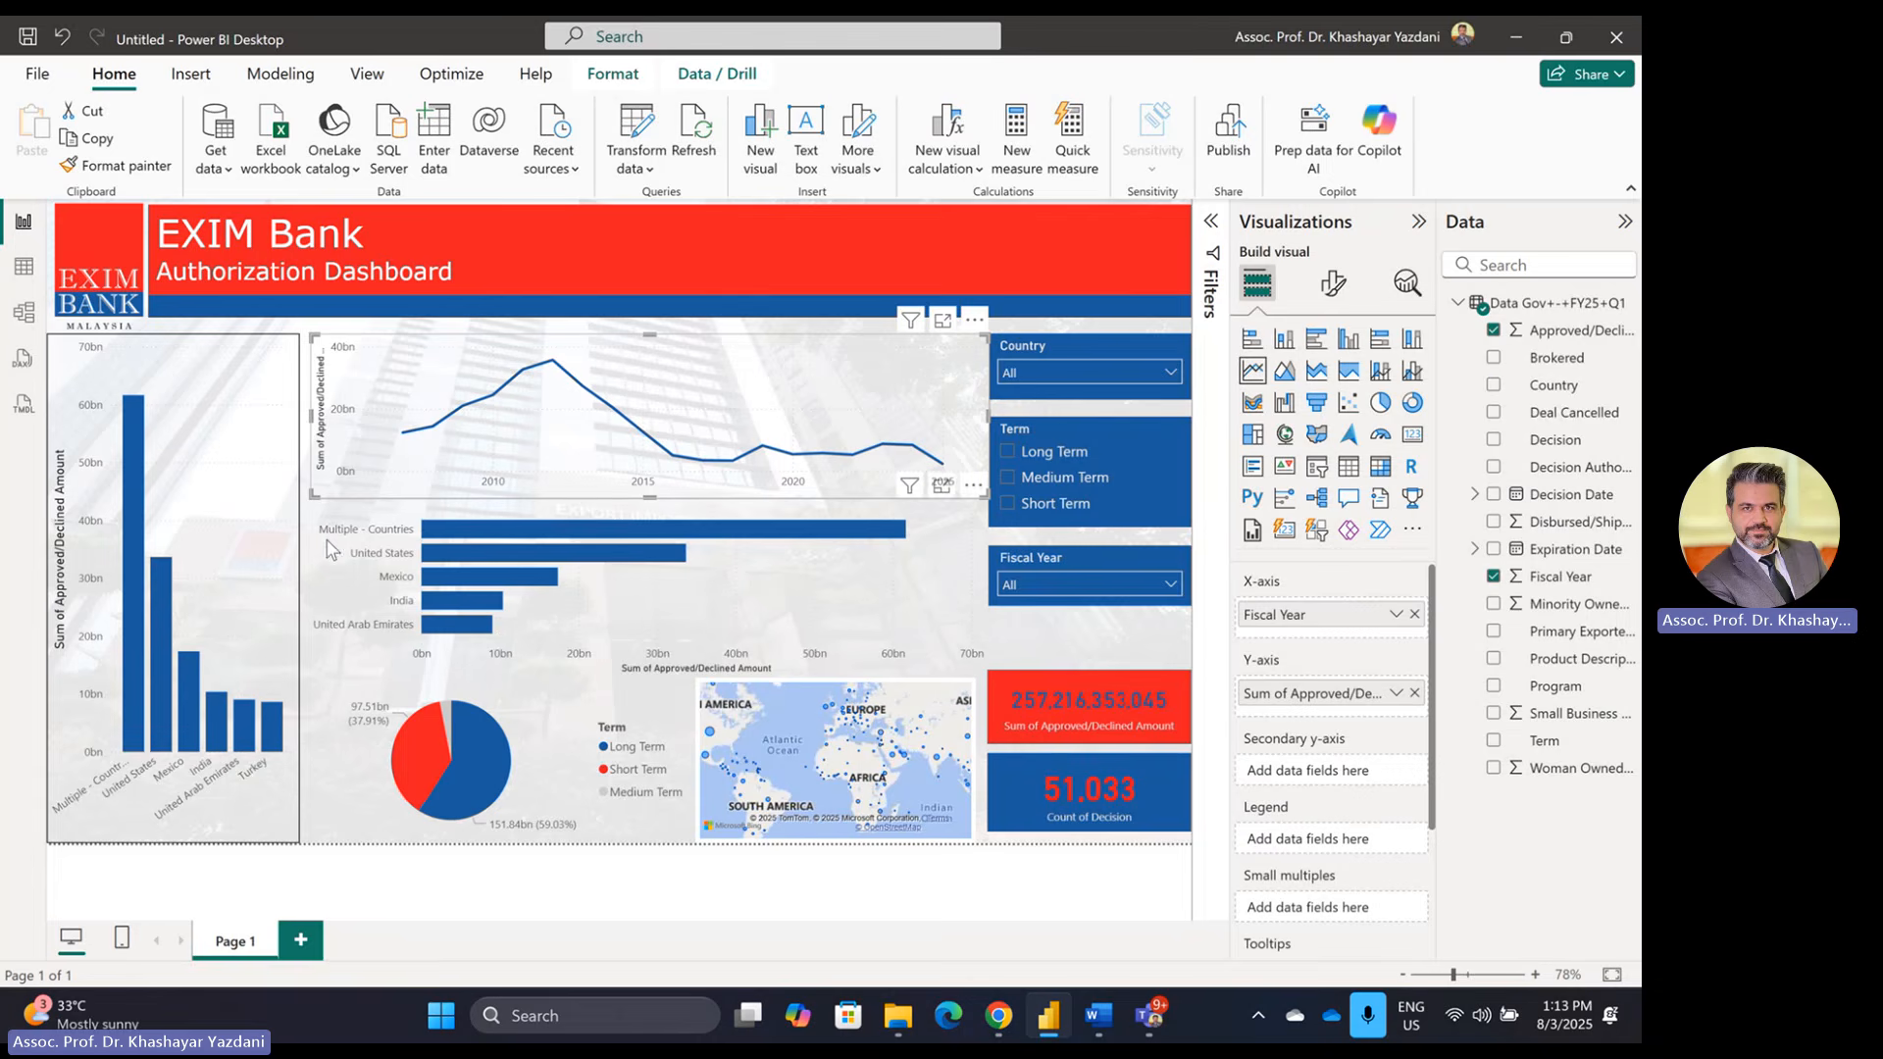
Step: Give the country bar chart a visual border and narrow it from the left
left_click(359, 642)
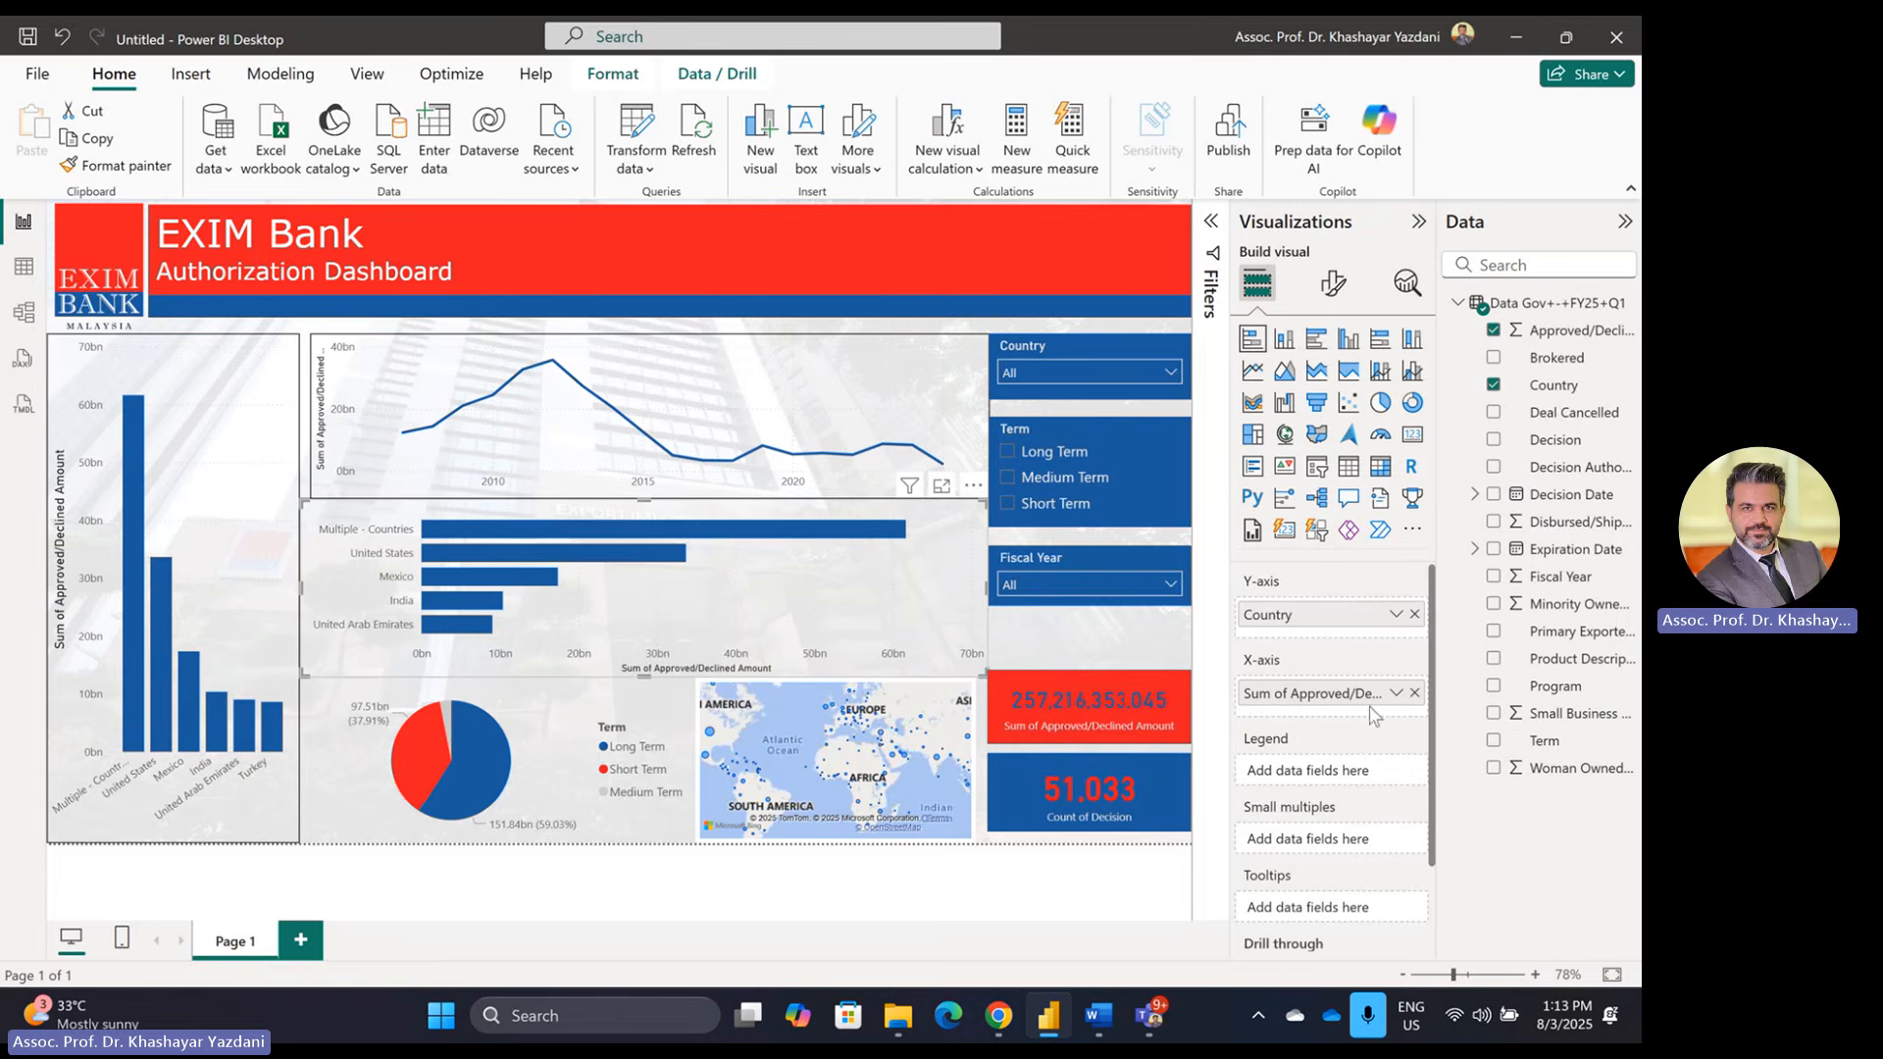
left_click(1333, 283)
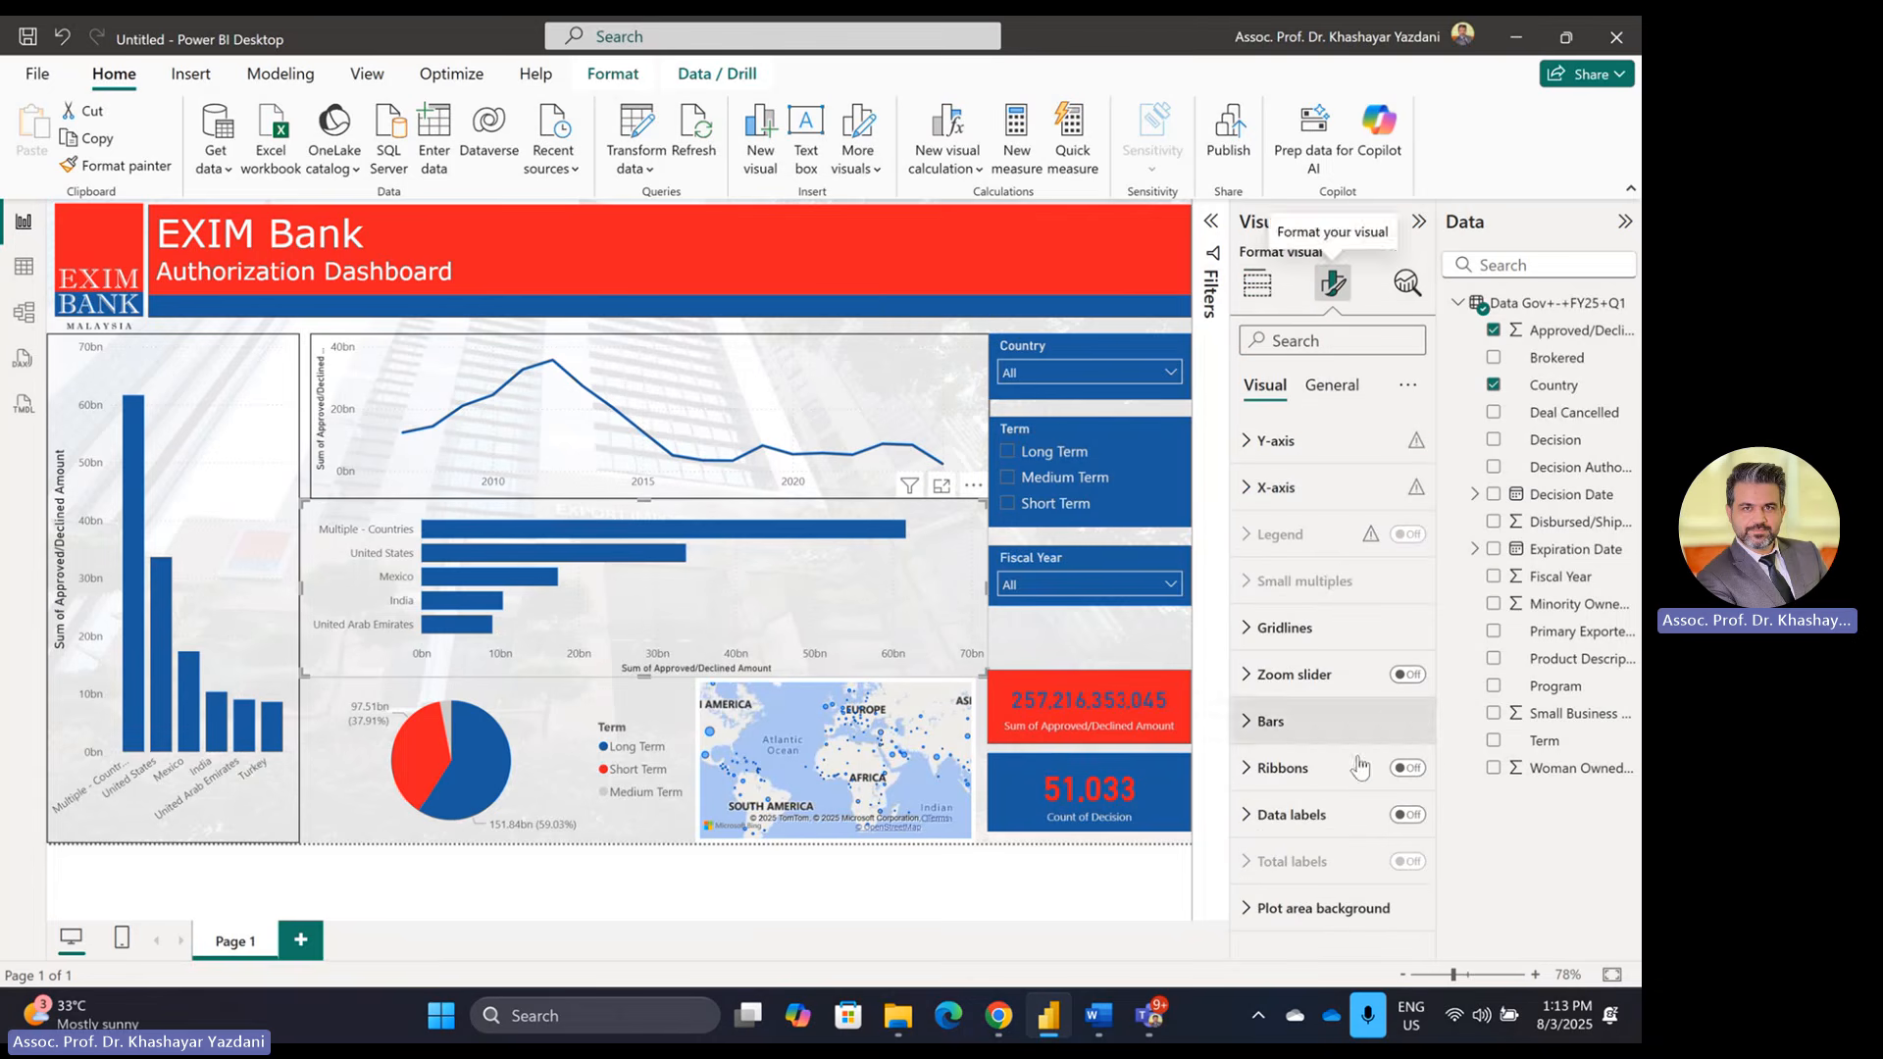
left_click(1331, 387)
left_click(1277, 534)
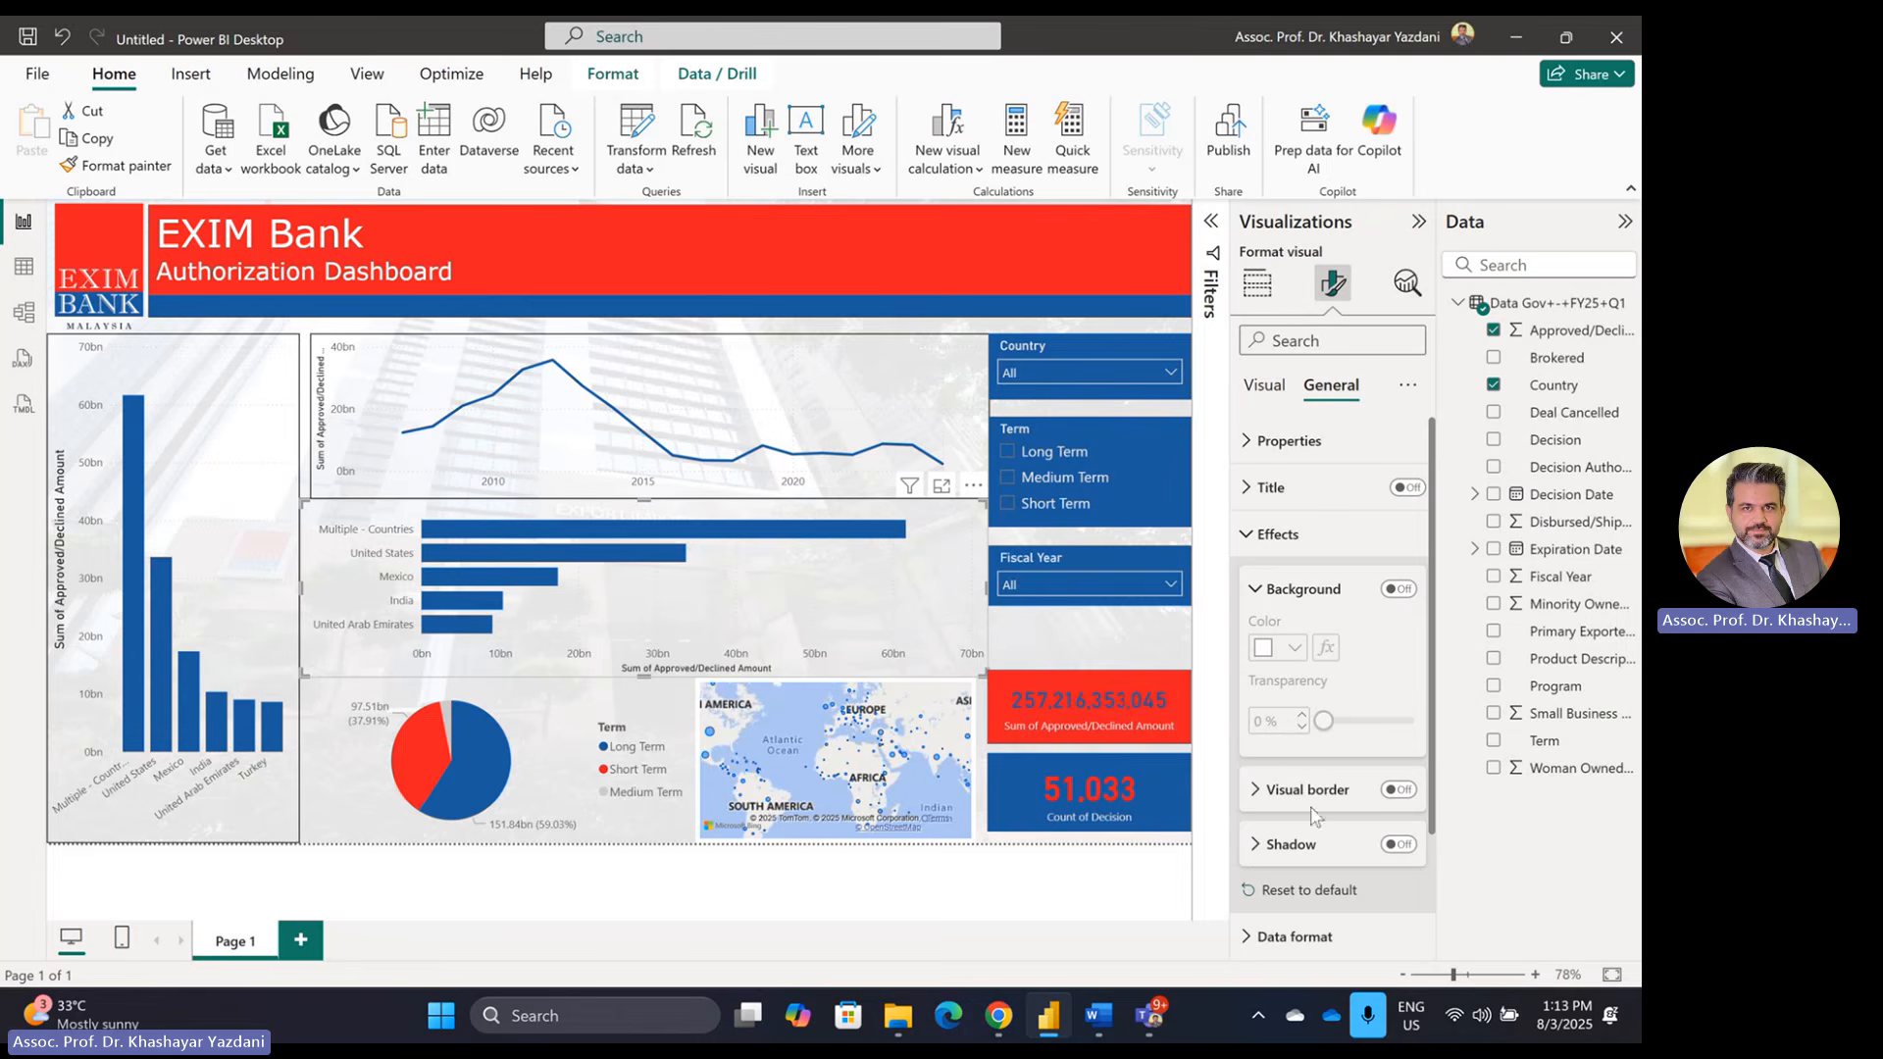
left_click(1398, 790)
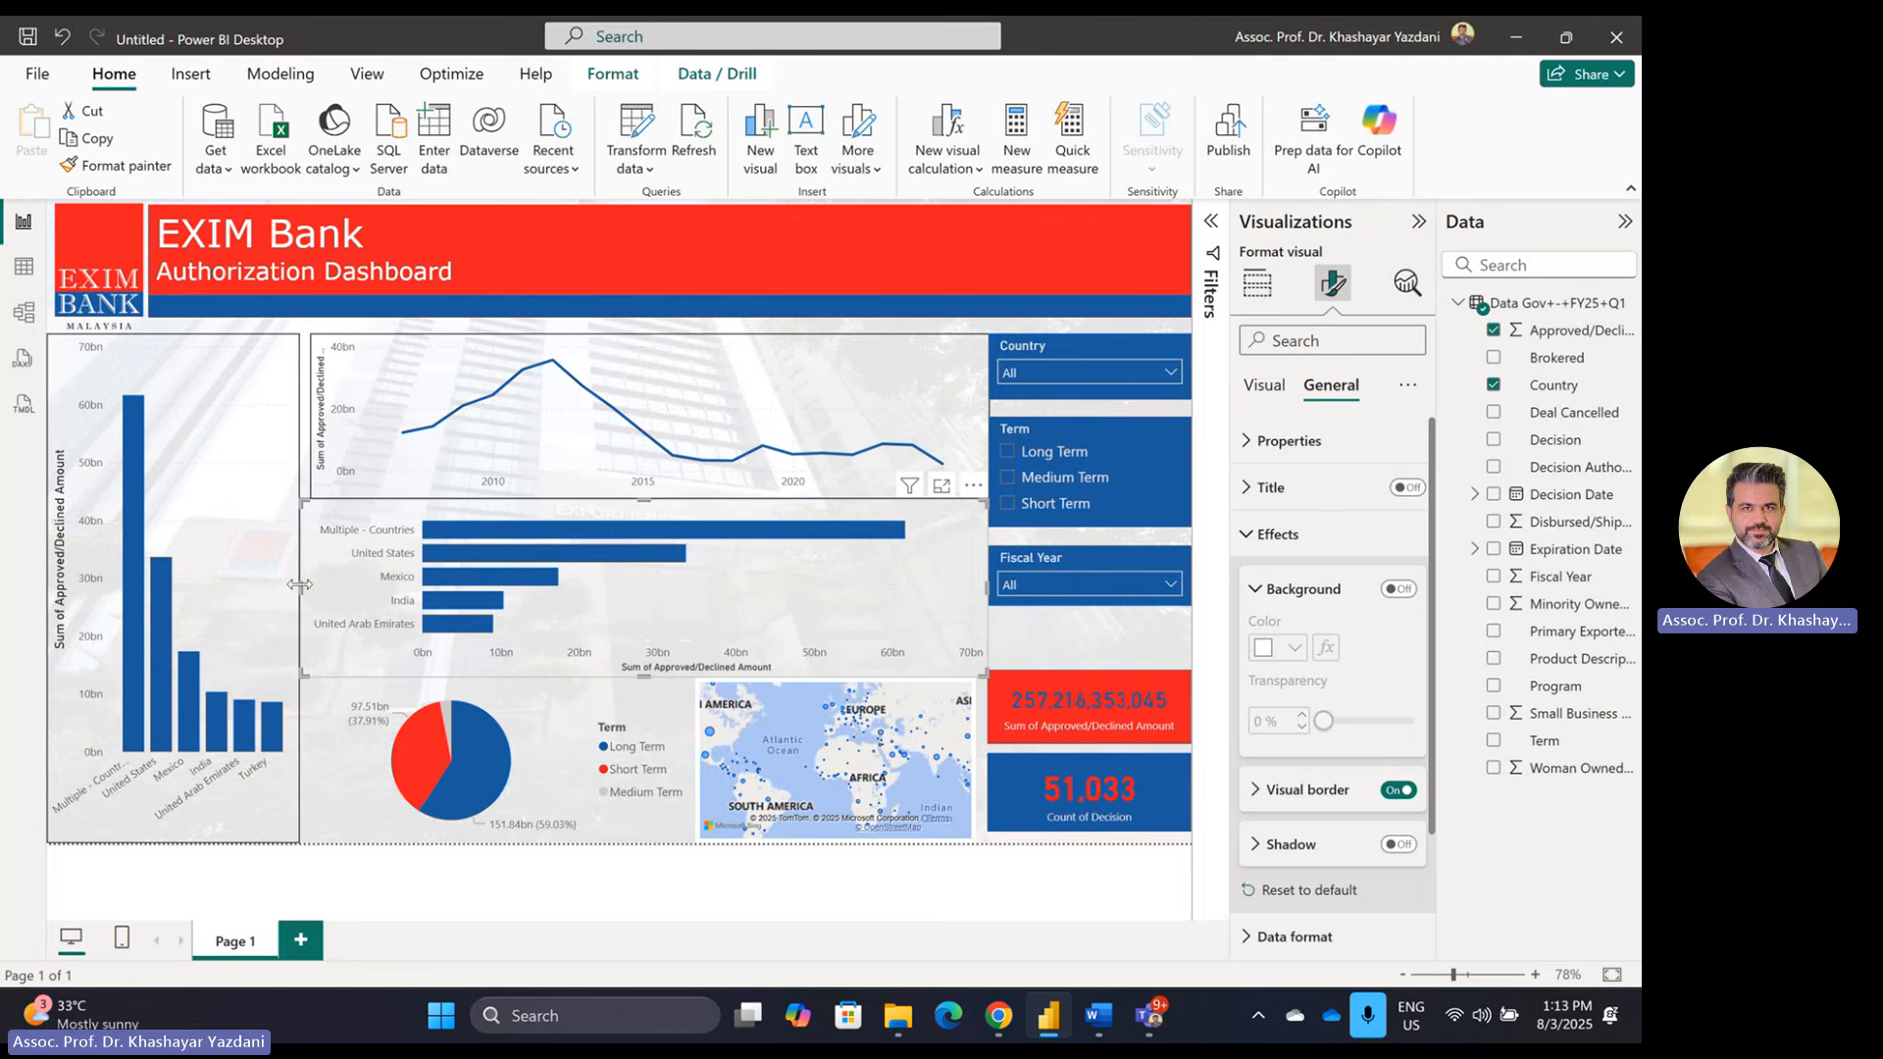
left_click_drag(299, 584, 313, 586)
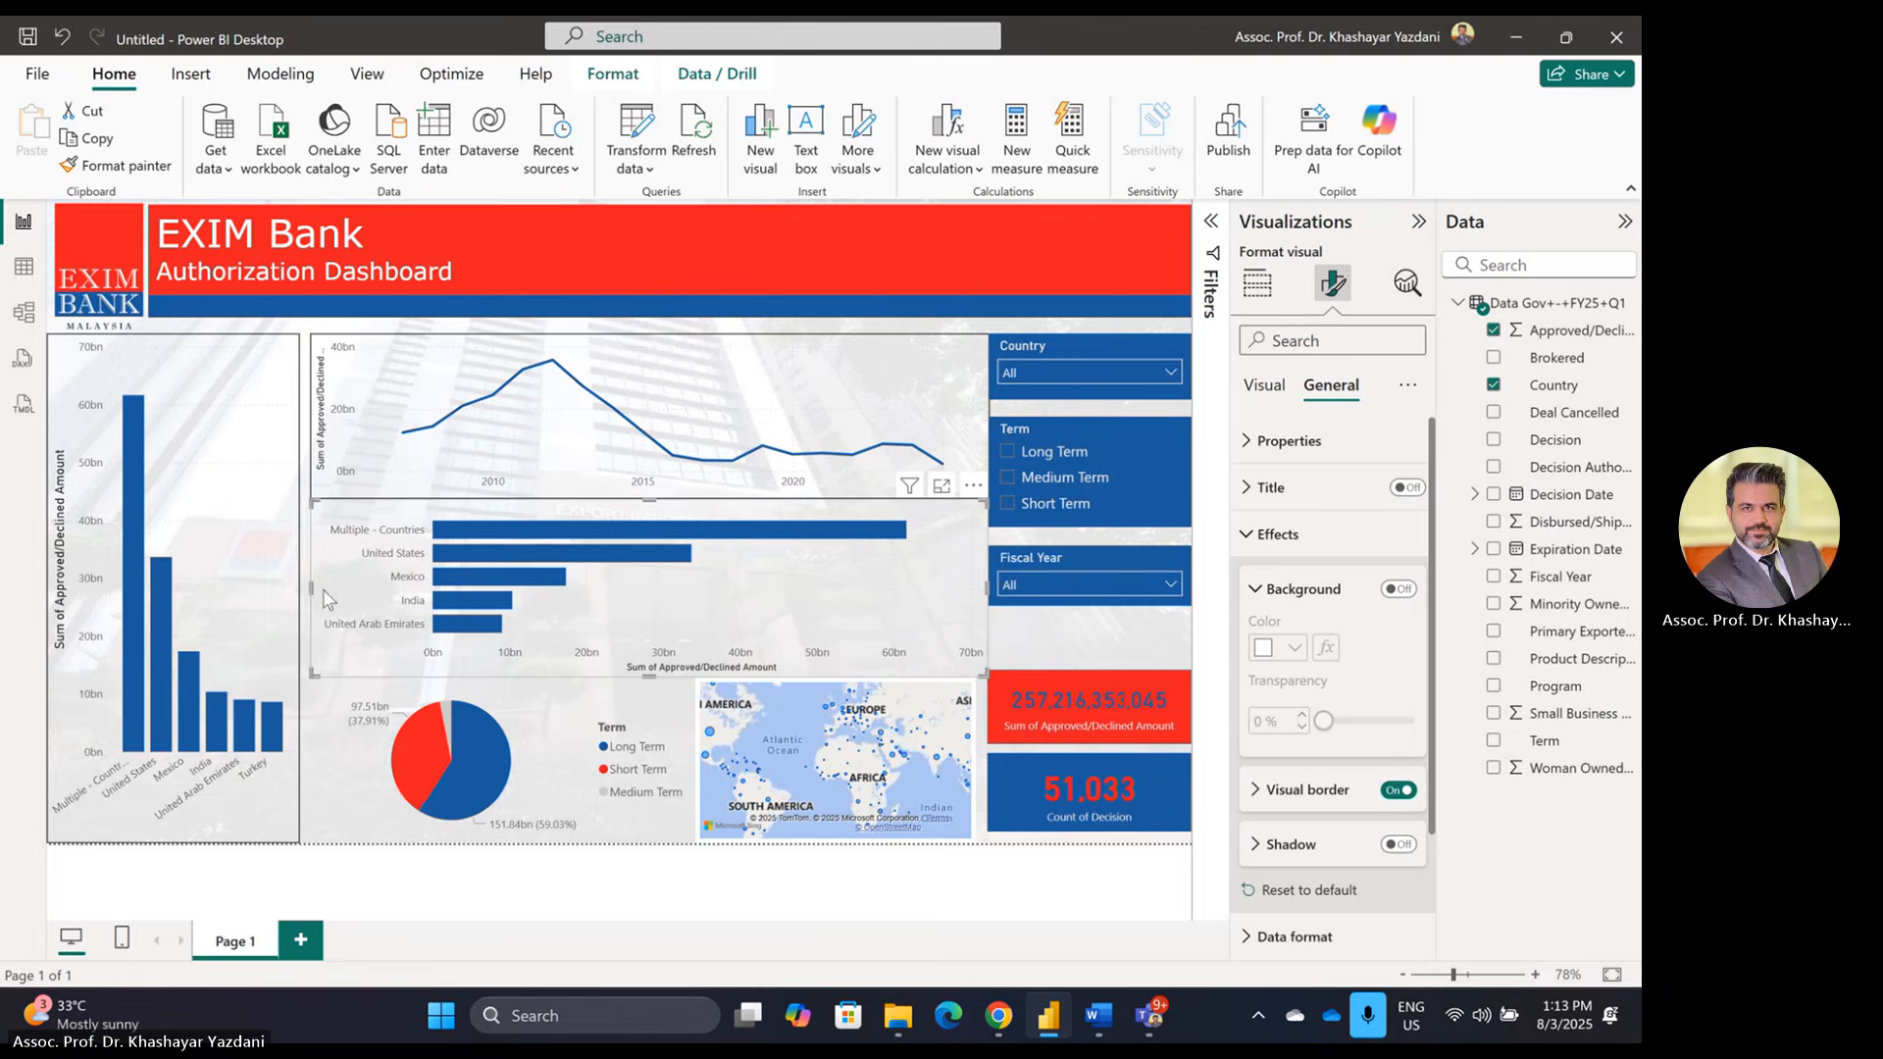
Step: Narrow the line and bar charts to align their right edges and shorten the bar chart
left_click(652, 484)
left_click_drag(654, 495, 666, 493)
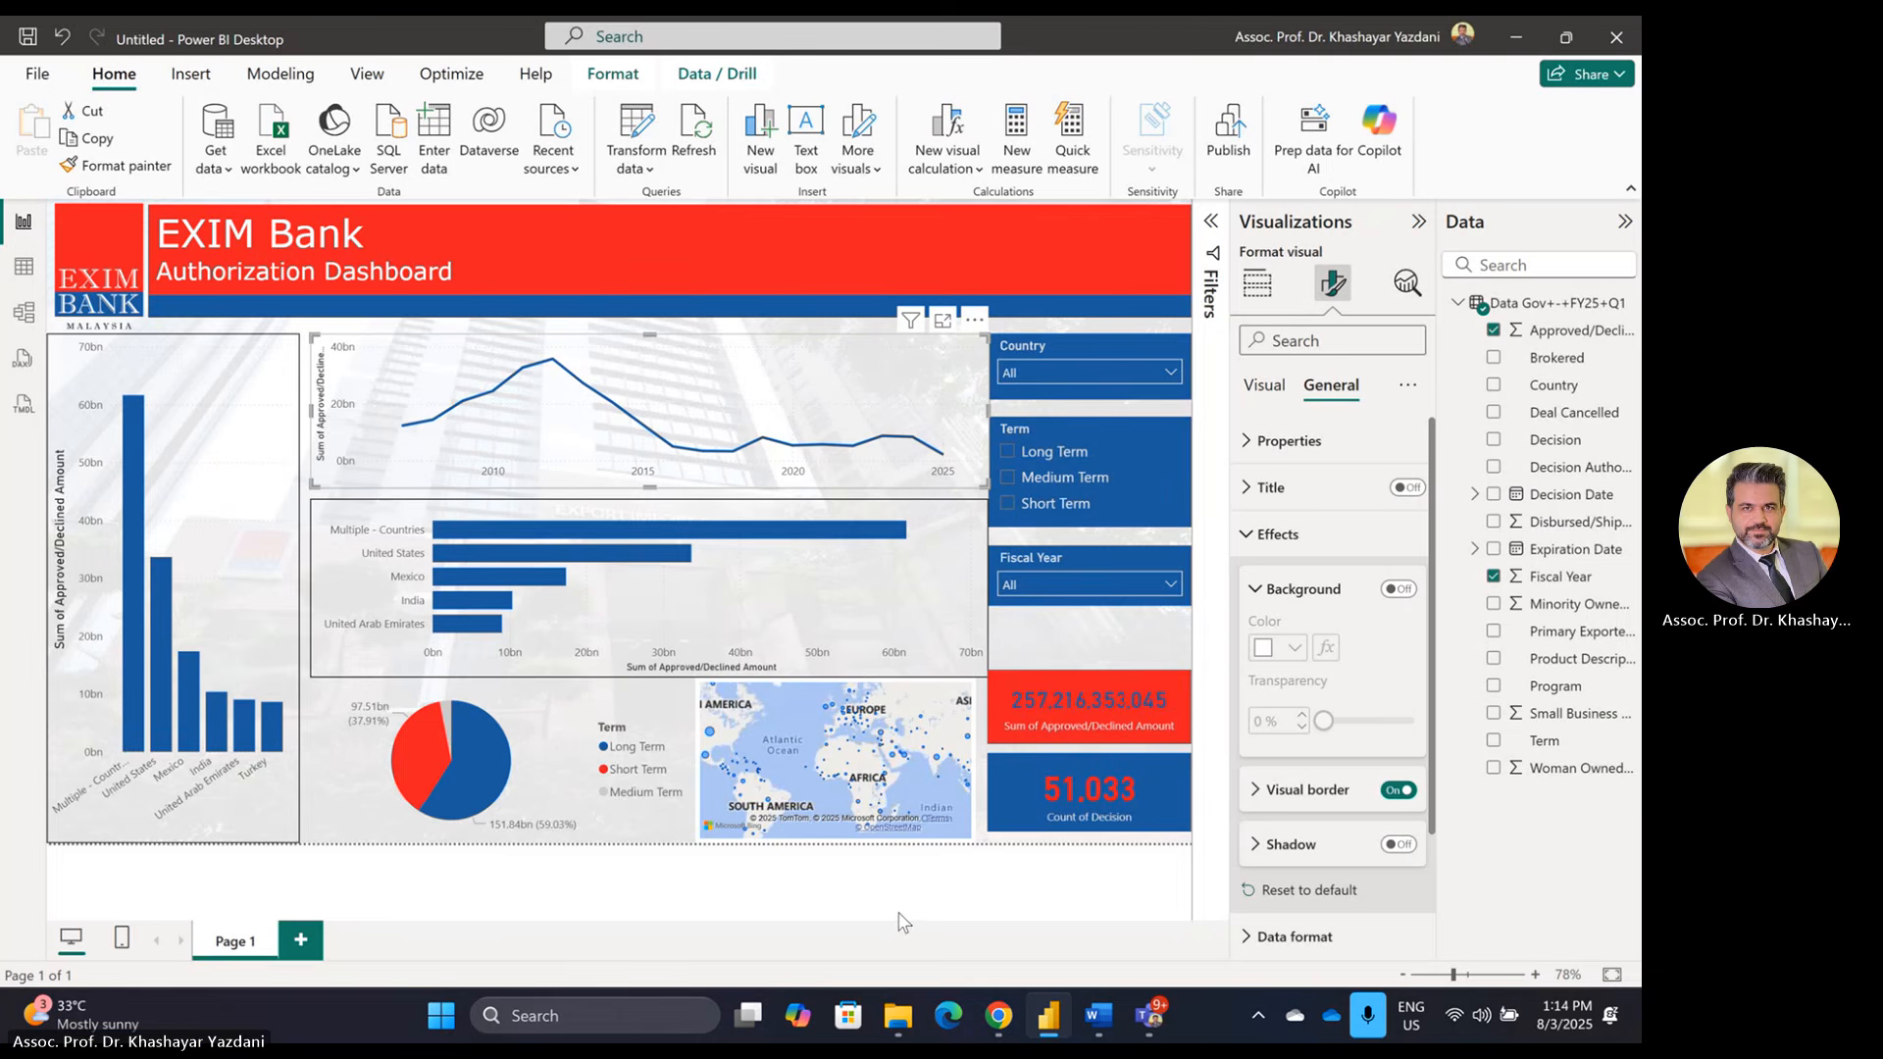
left_click(984, 591)
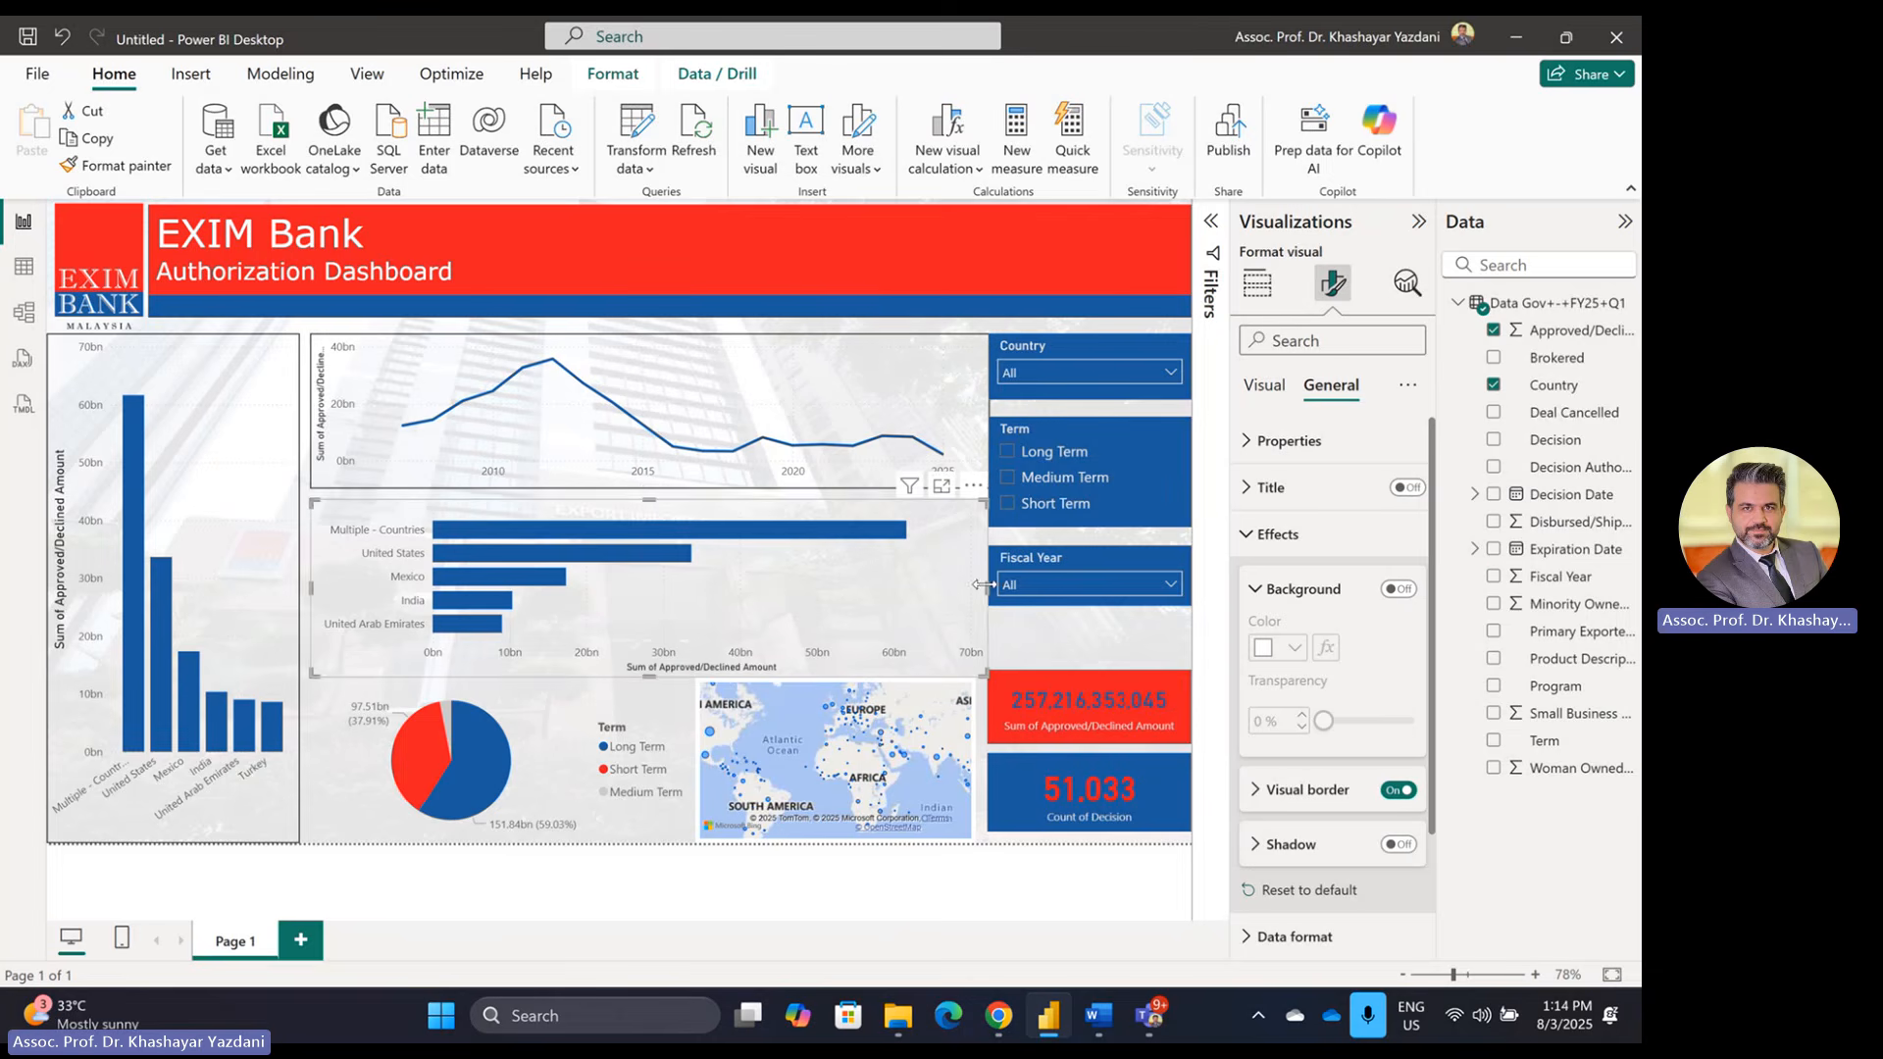
left_click_drag(984, 585, 974, 586)
left_click(986, 406)
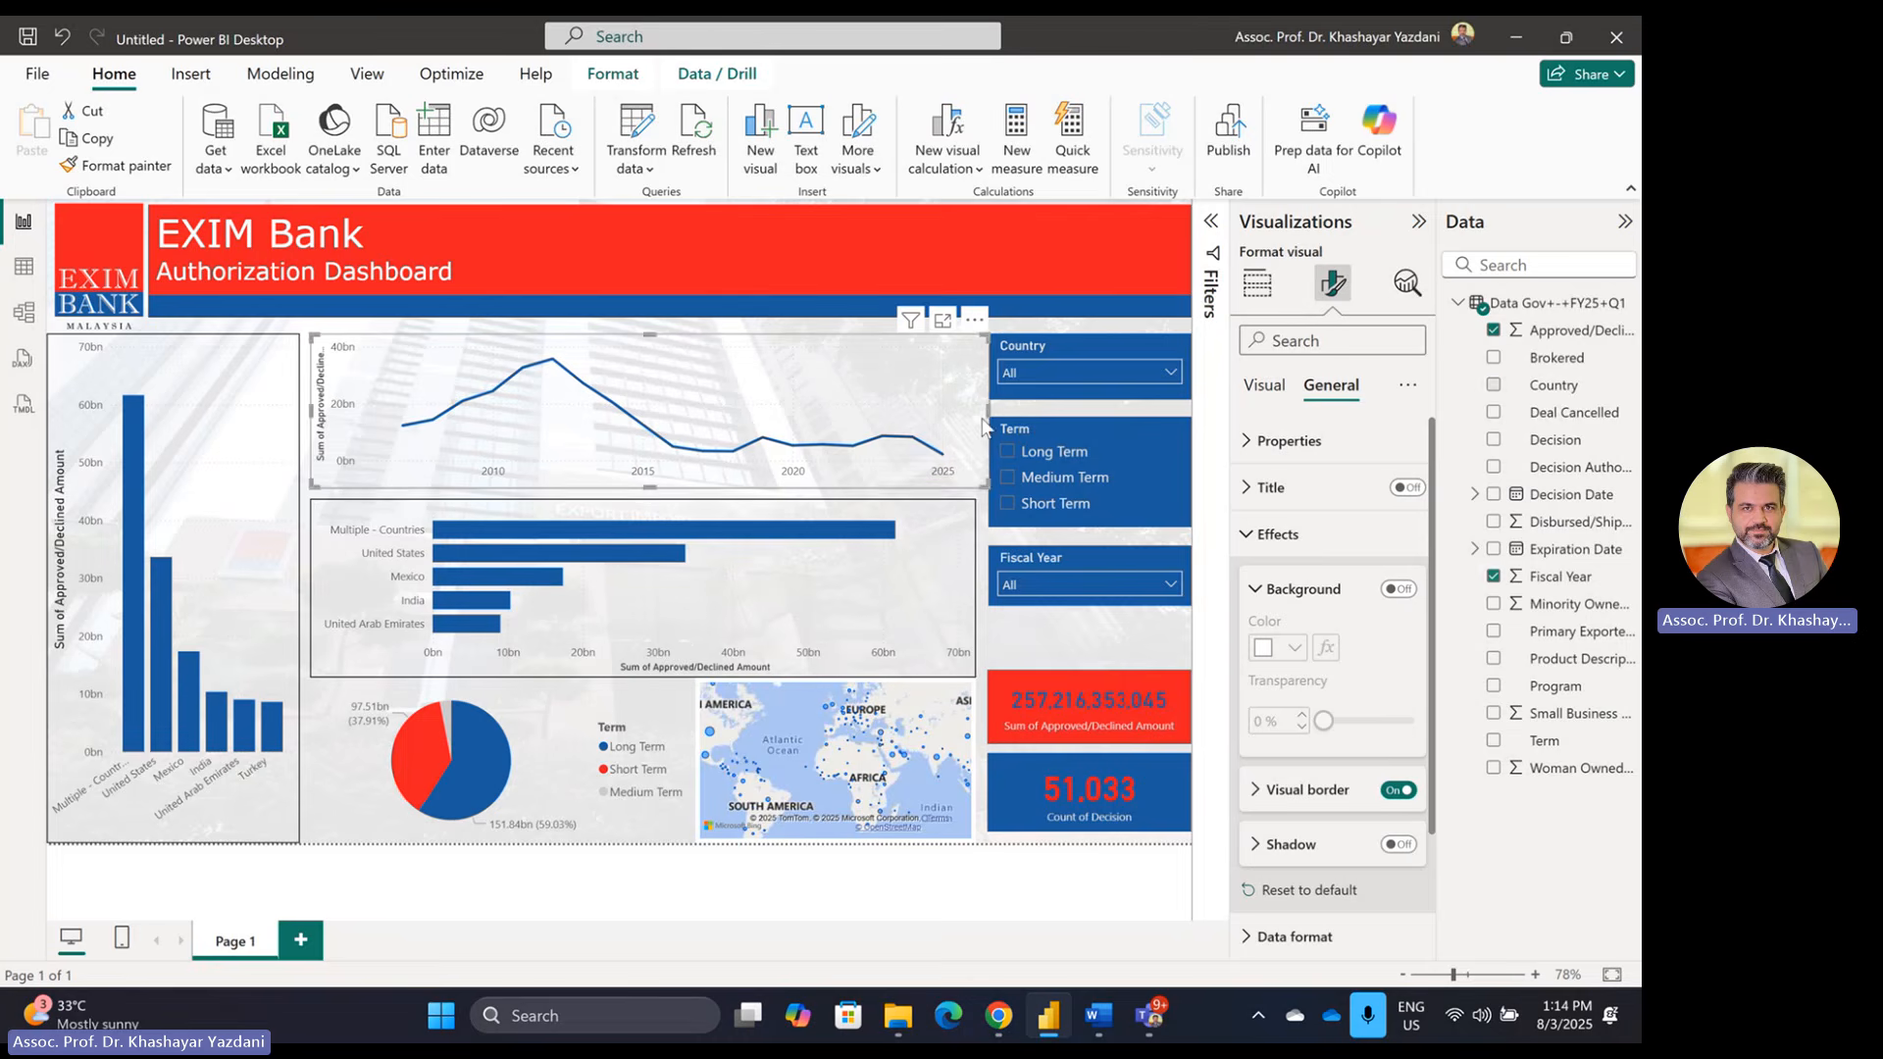
left_click_drag(985, 407, 974, 407)
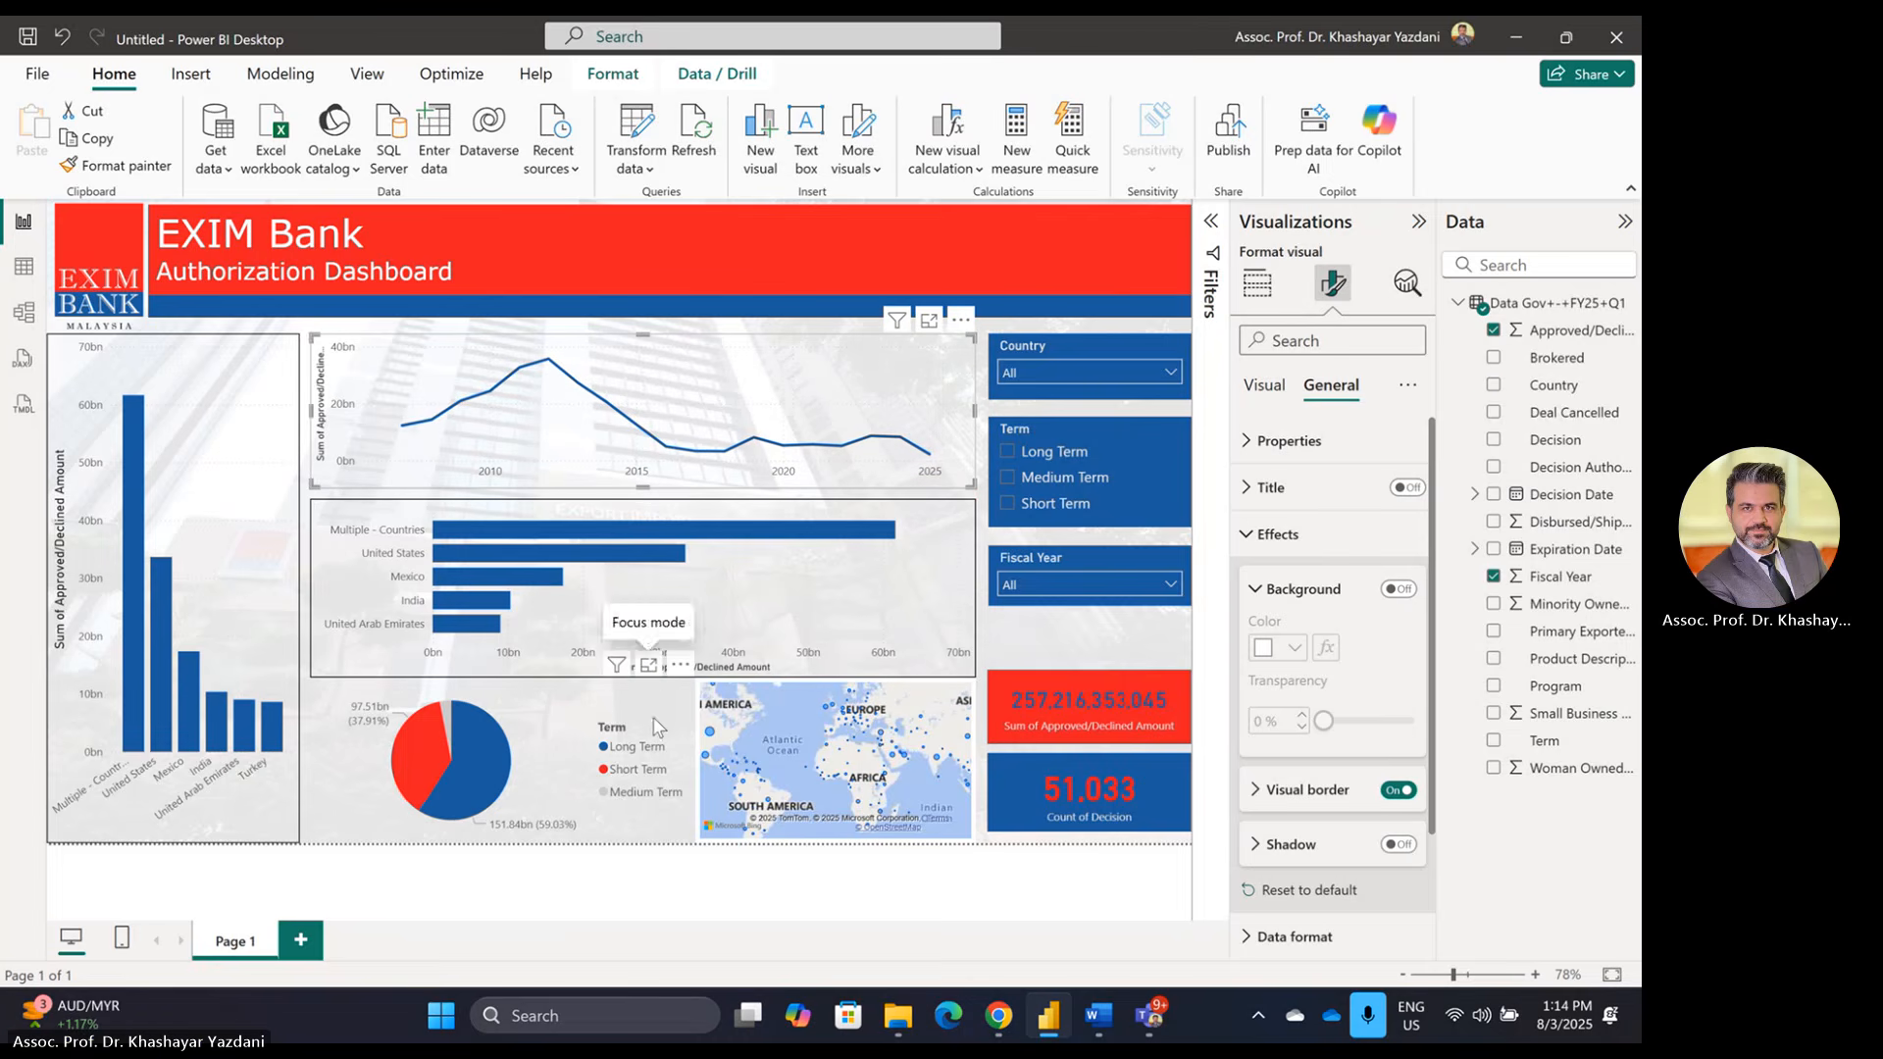
left_click(628, 670)
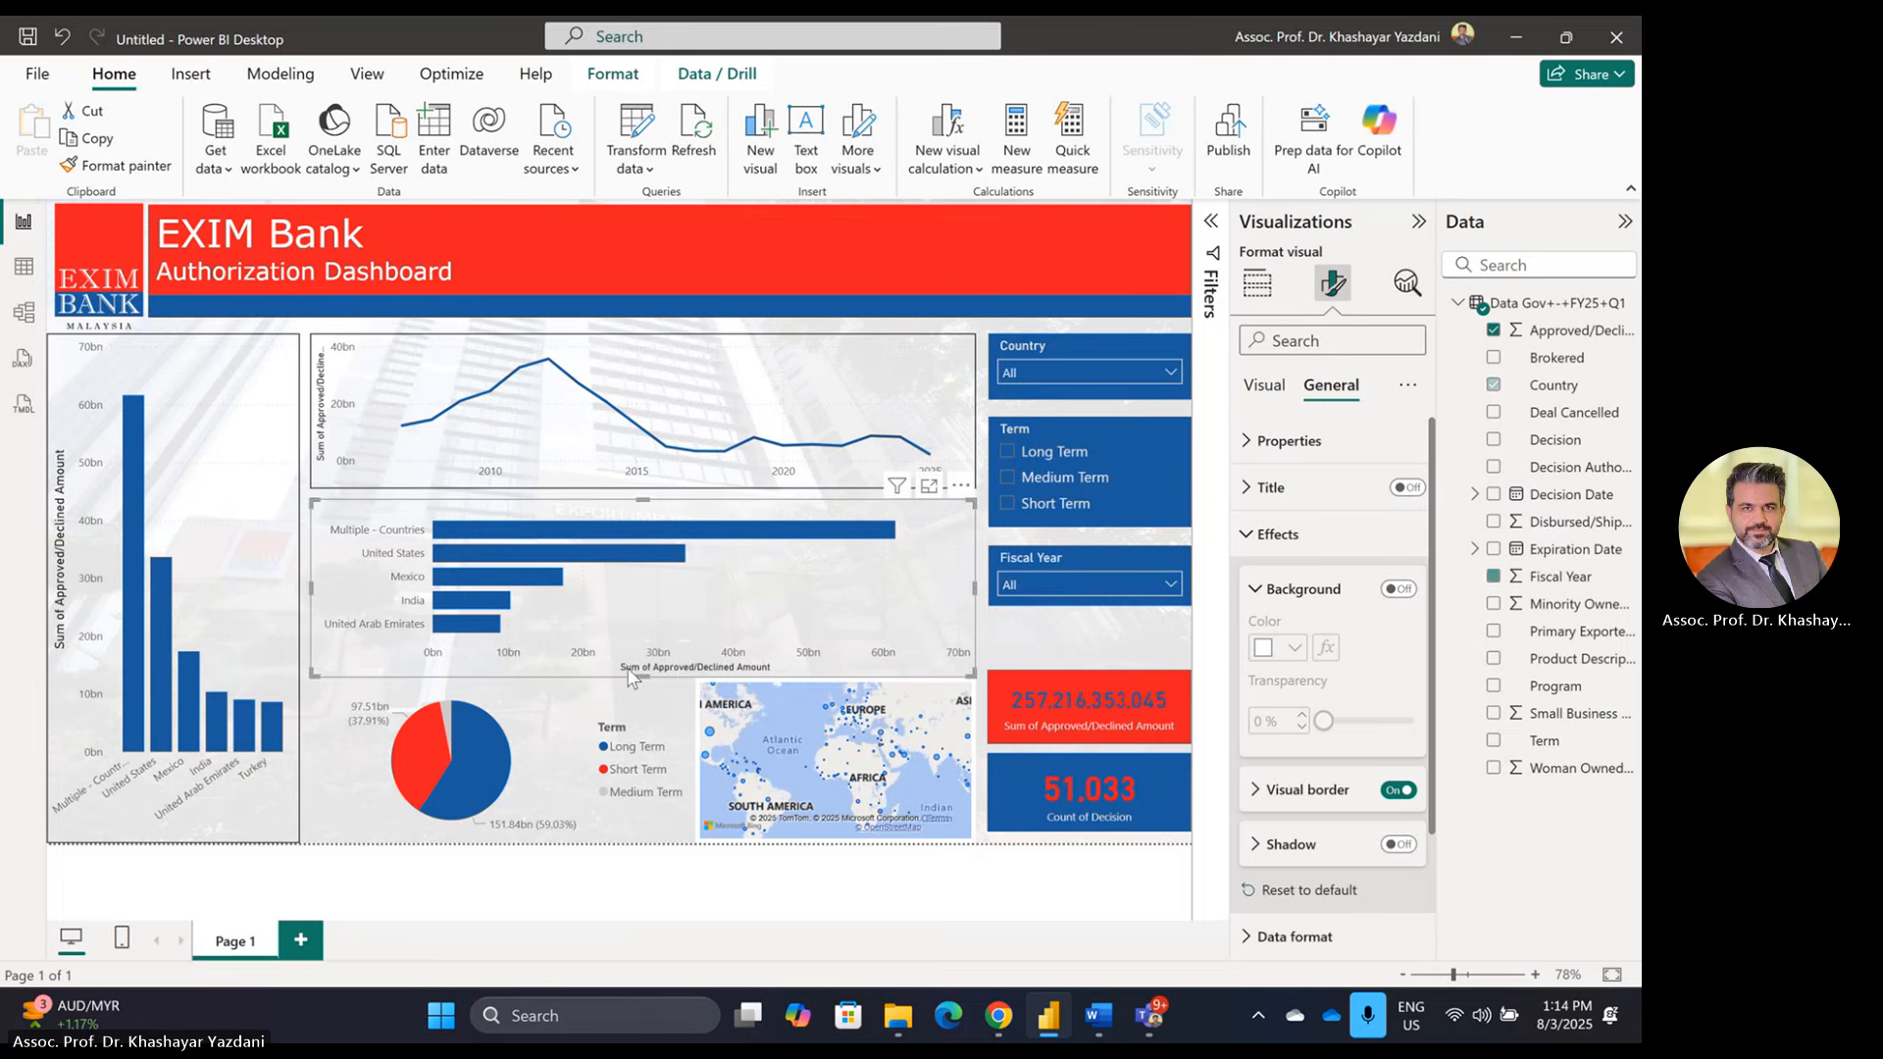
left_click_drag(633, 677, 641, 665)
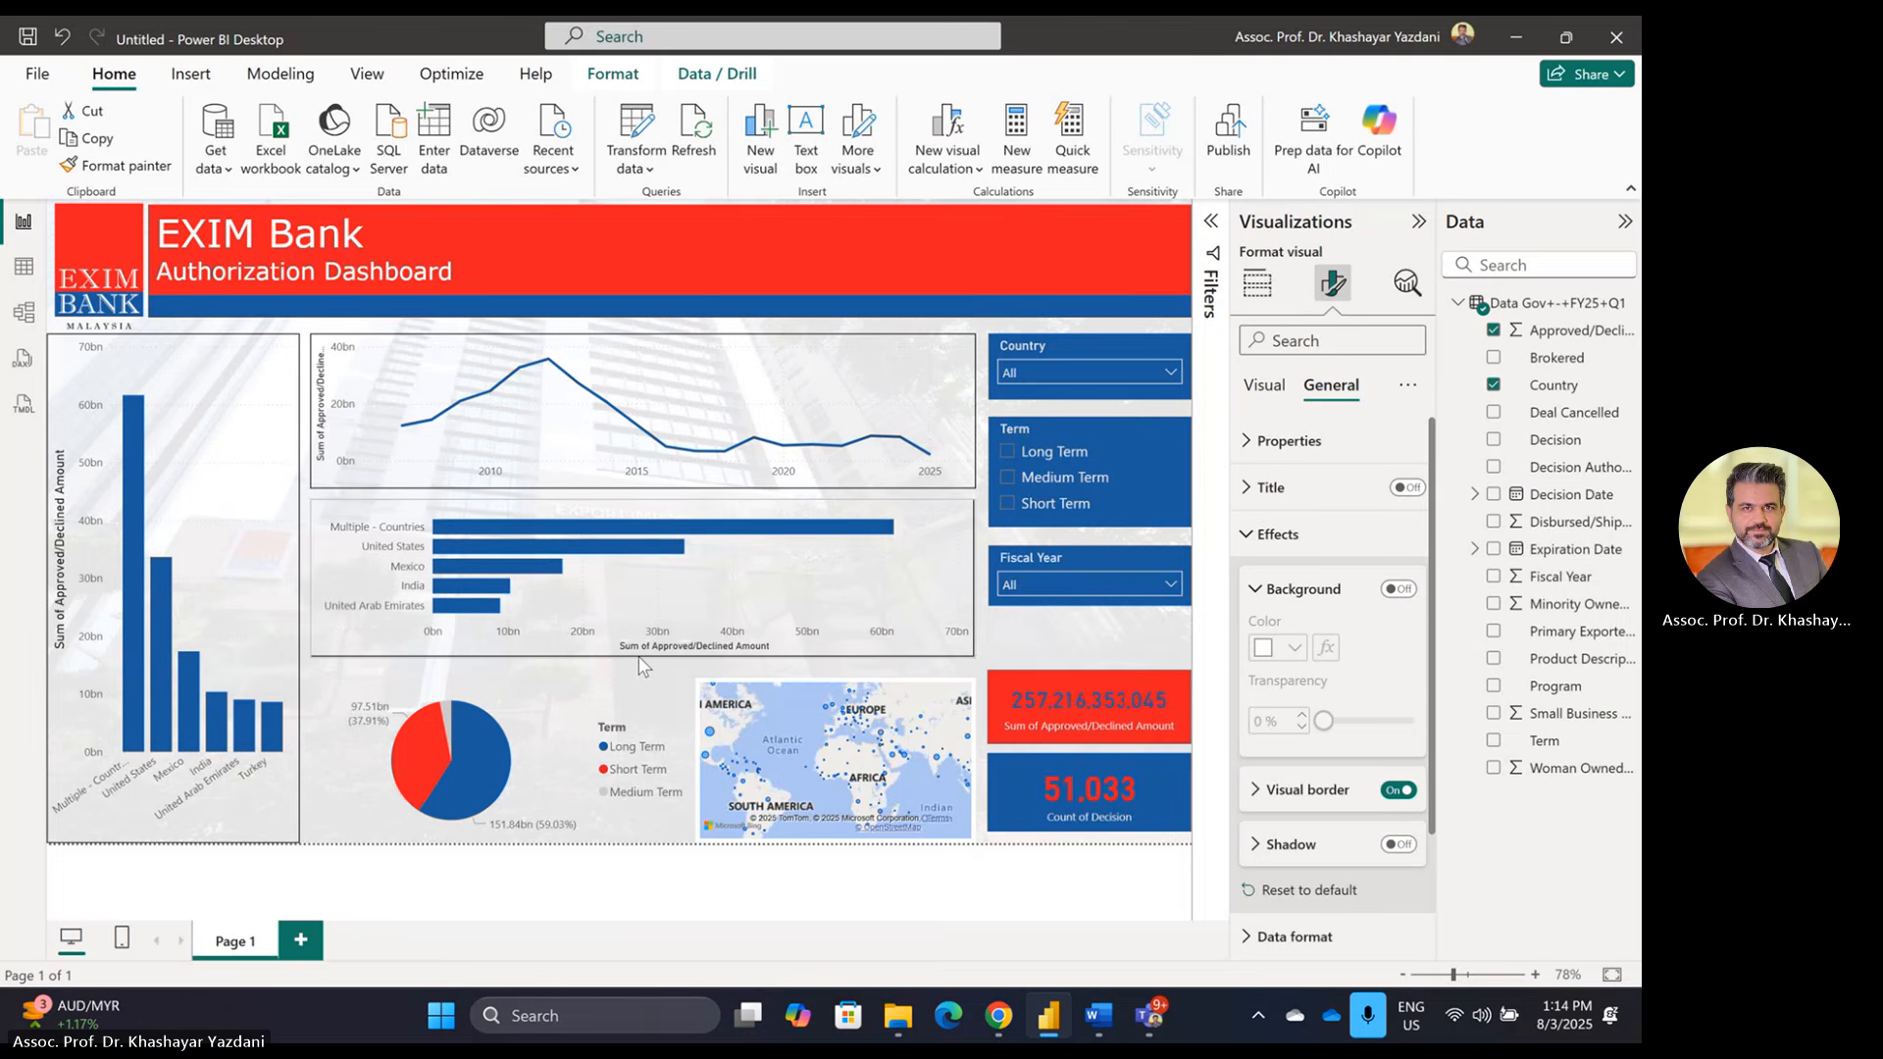
Step: Turn off the bar chart's X-axis title, then switch to the Word brief
left_click(1265, 385)
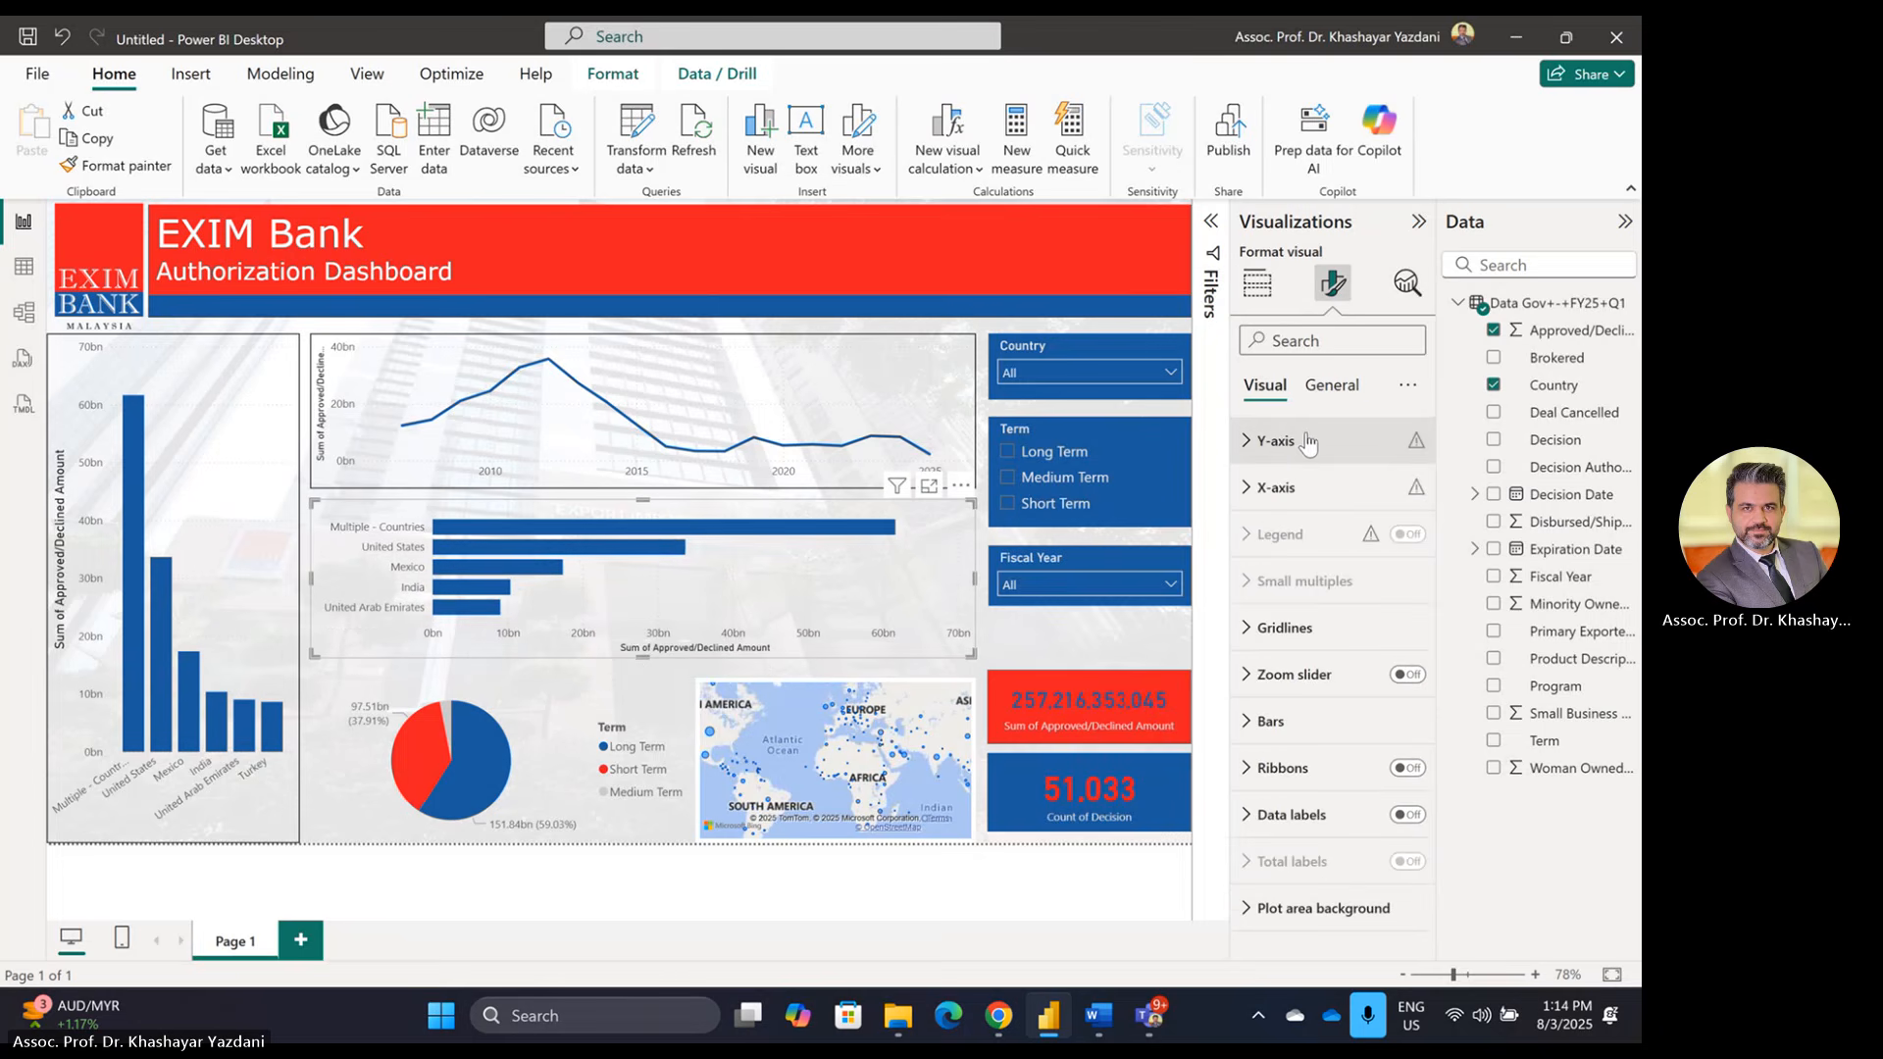
left_click(1295, 488)
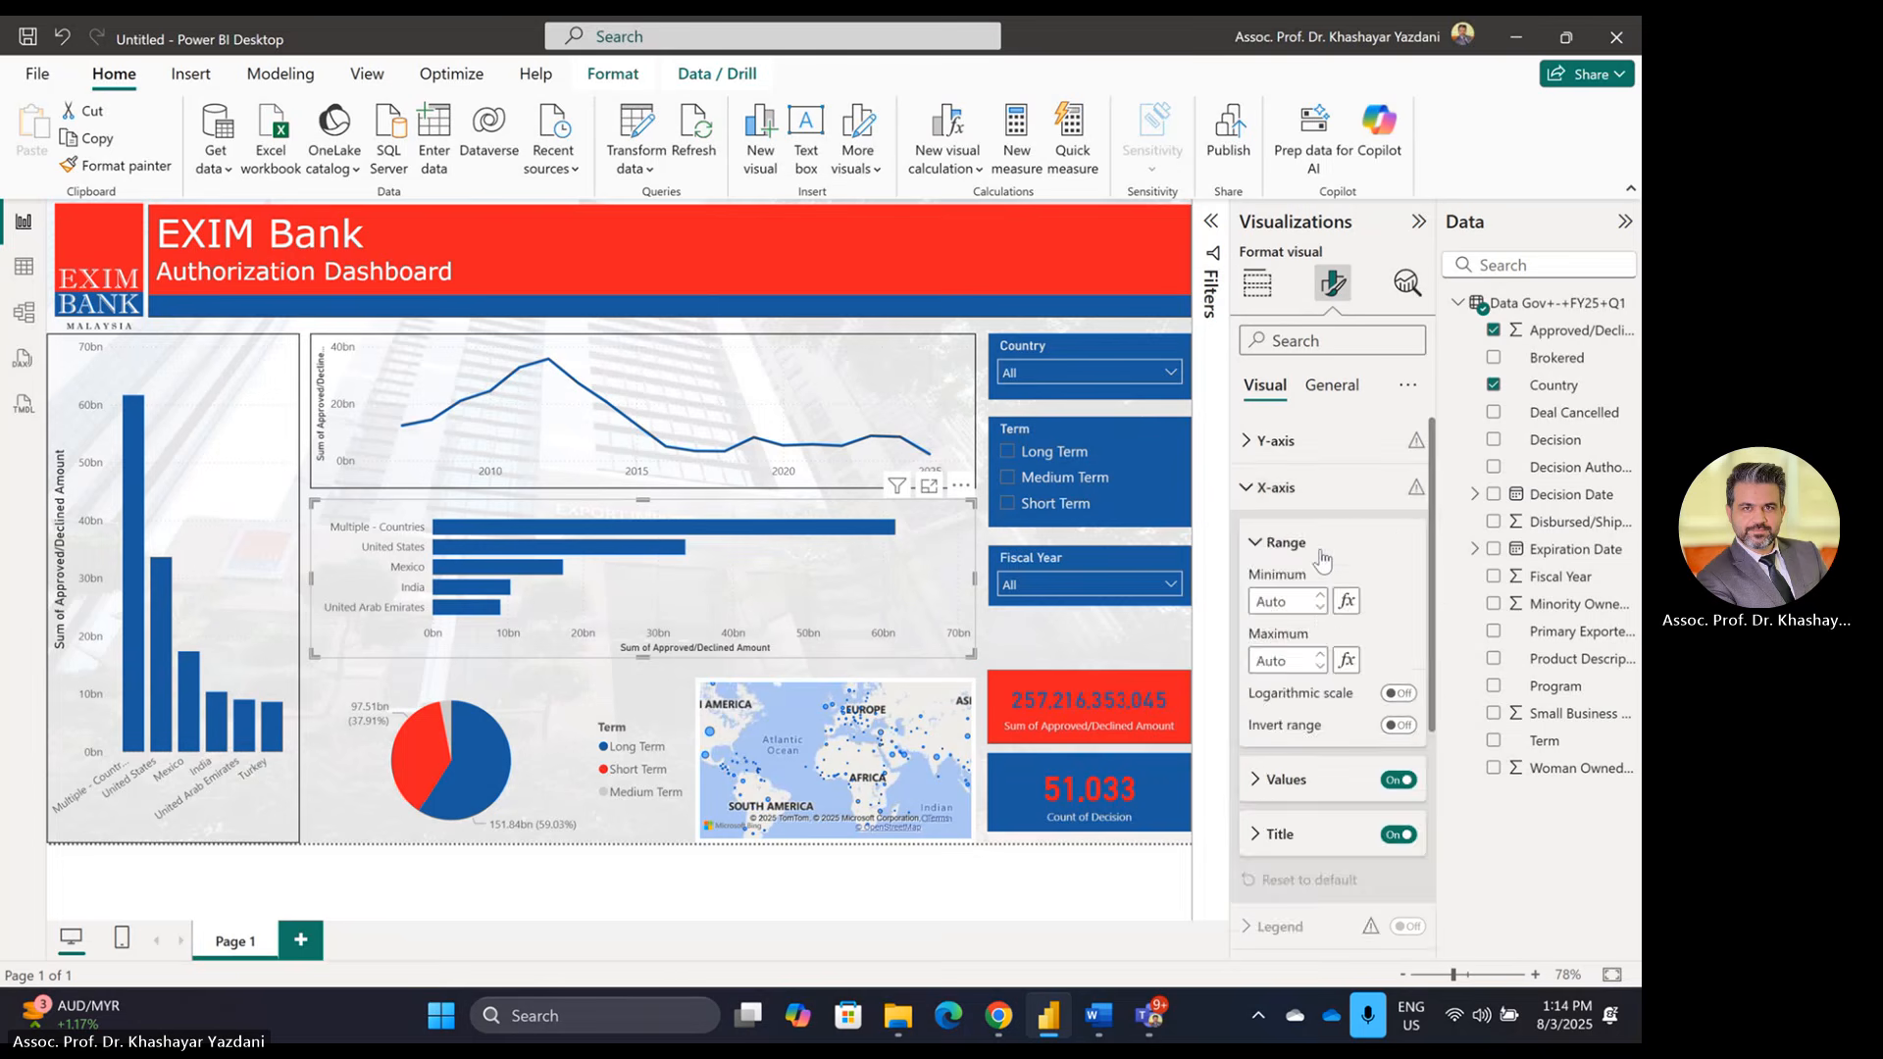
left_click(1310, 495)
left_click(1314, 505)
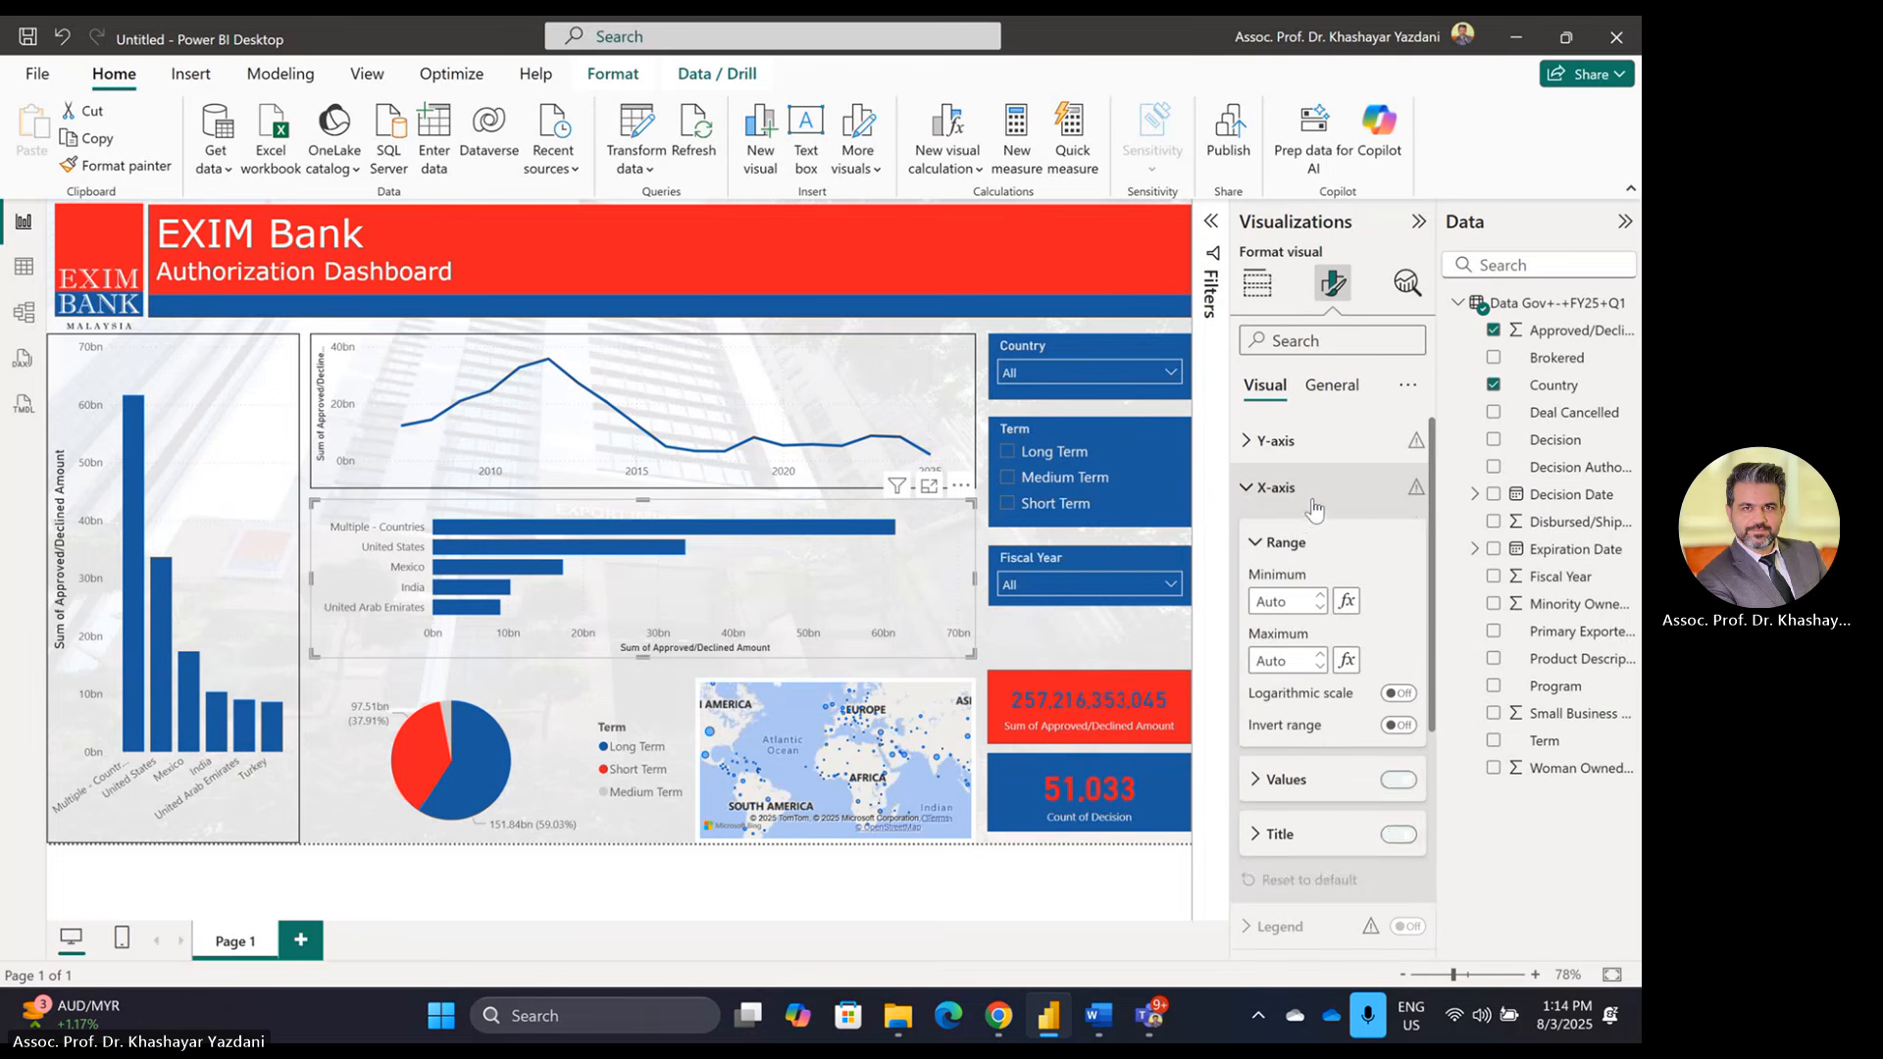
left_click(1398, 780)
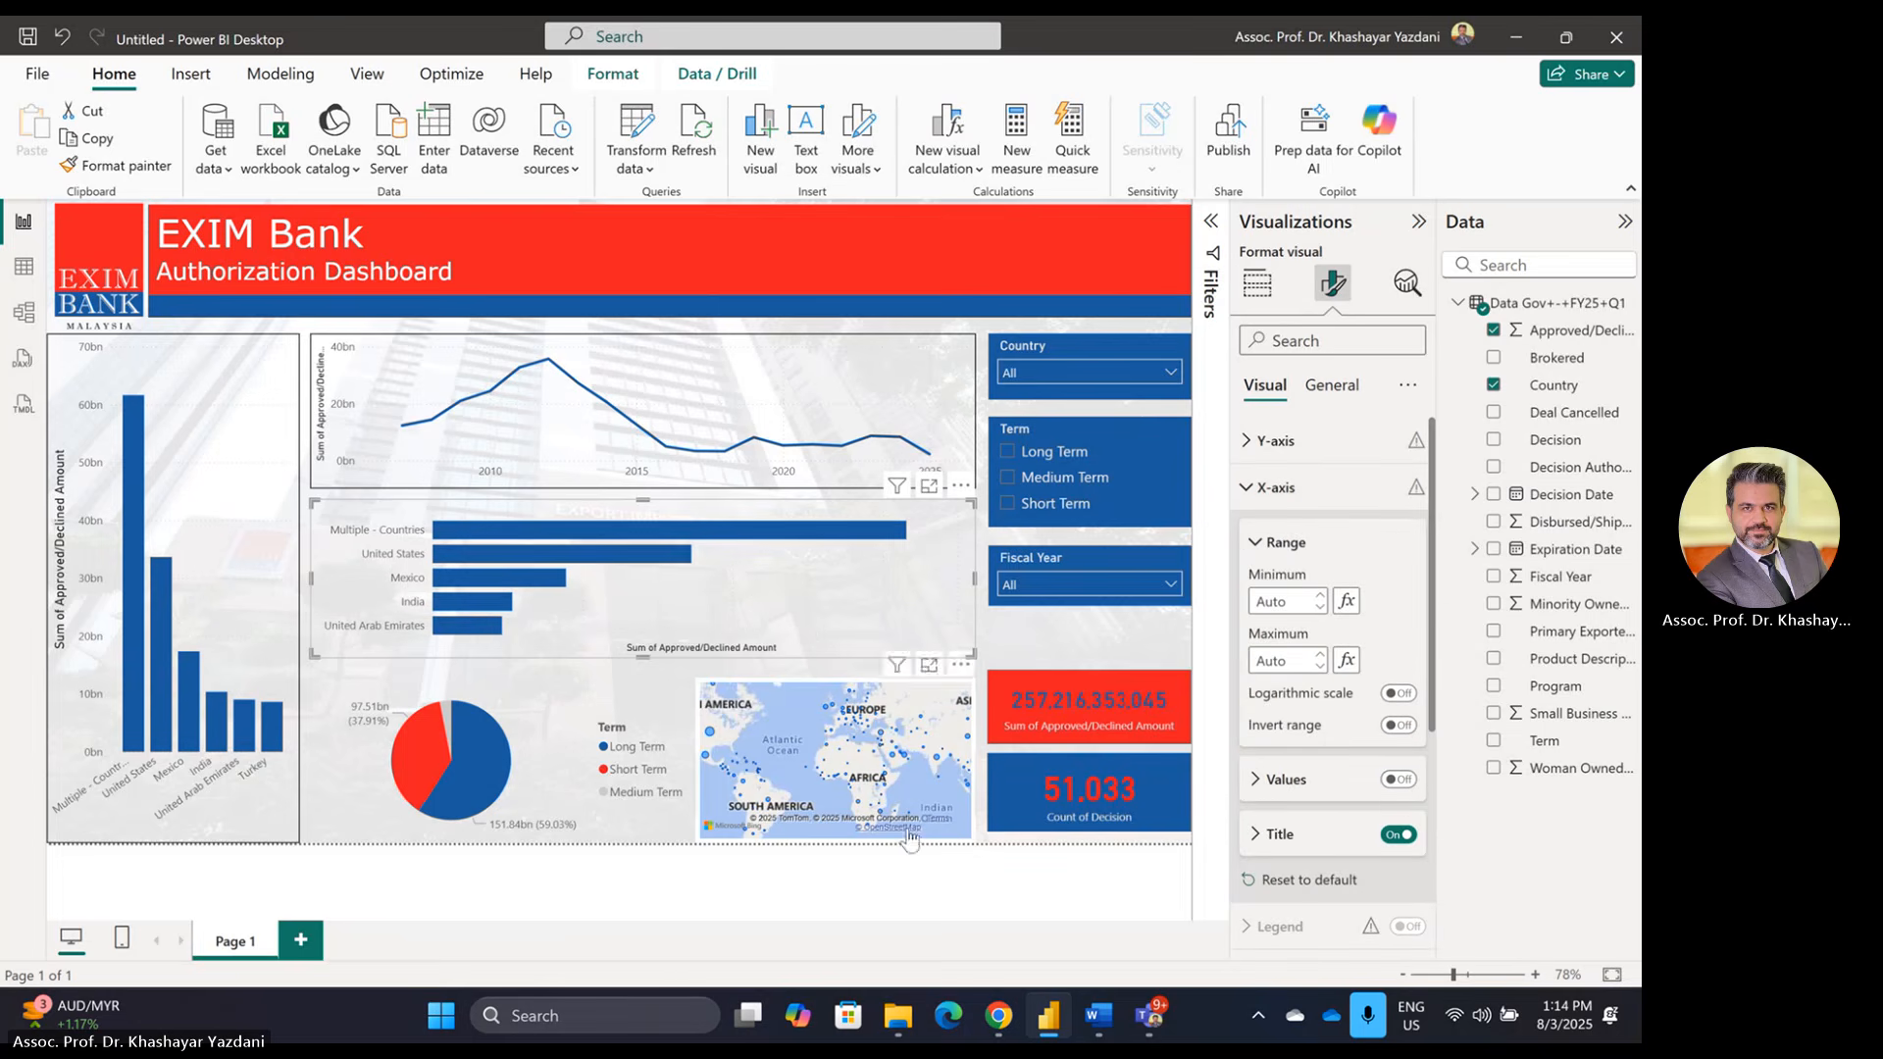
left_click(1399, 781)
left_click(1399, 835)
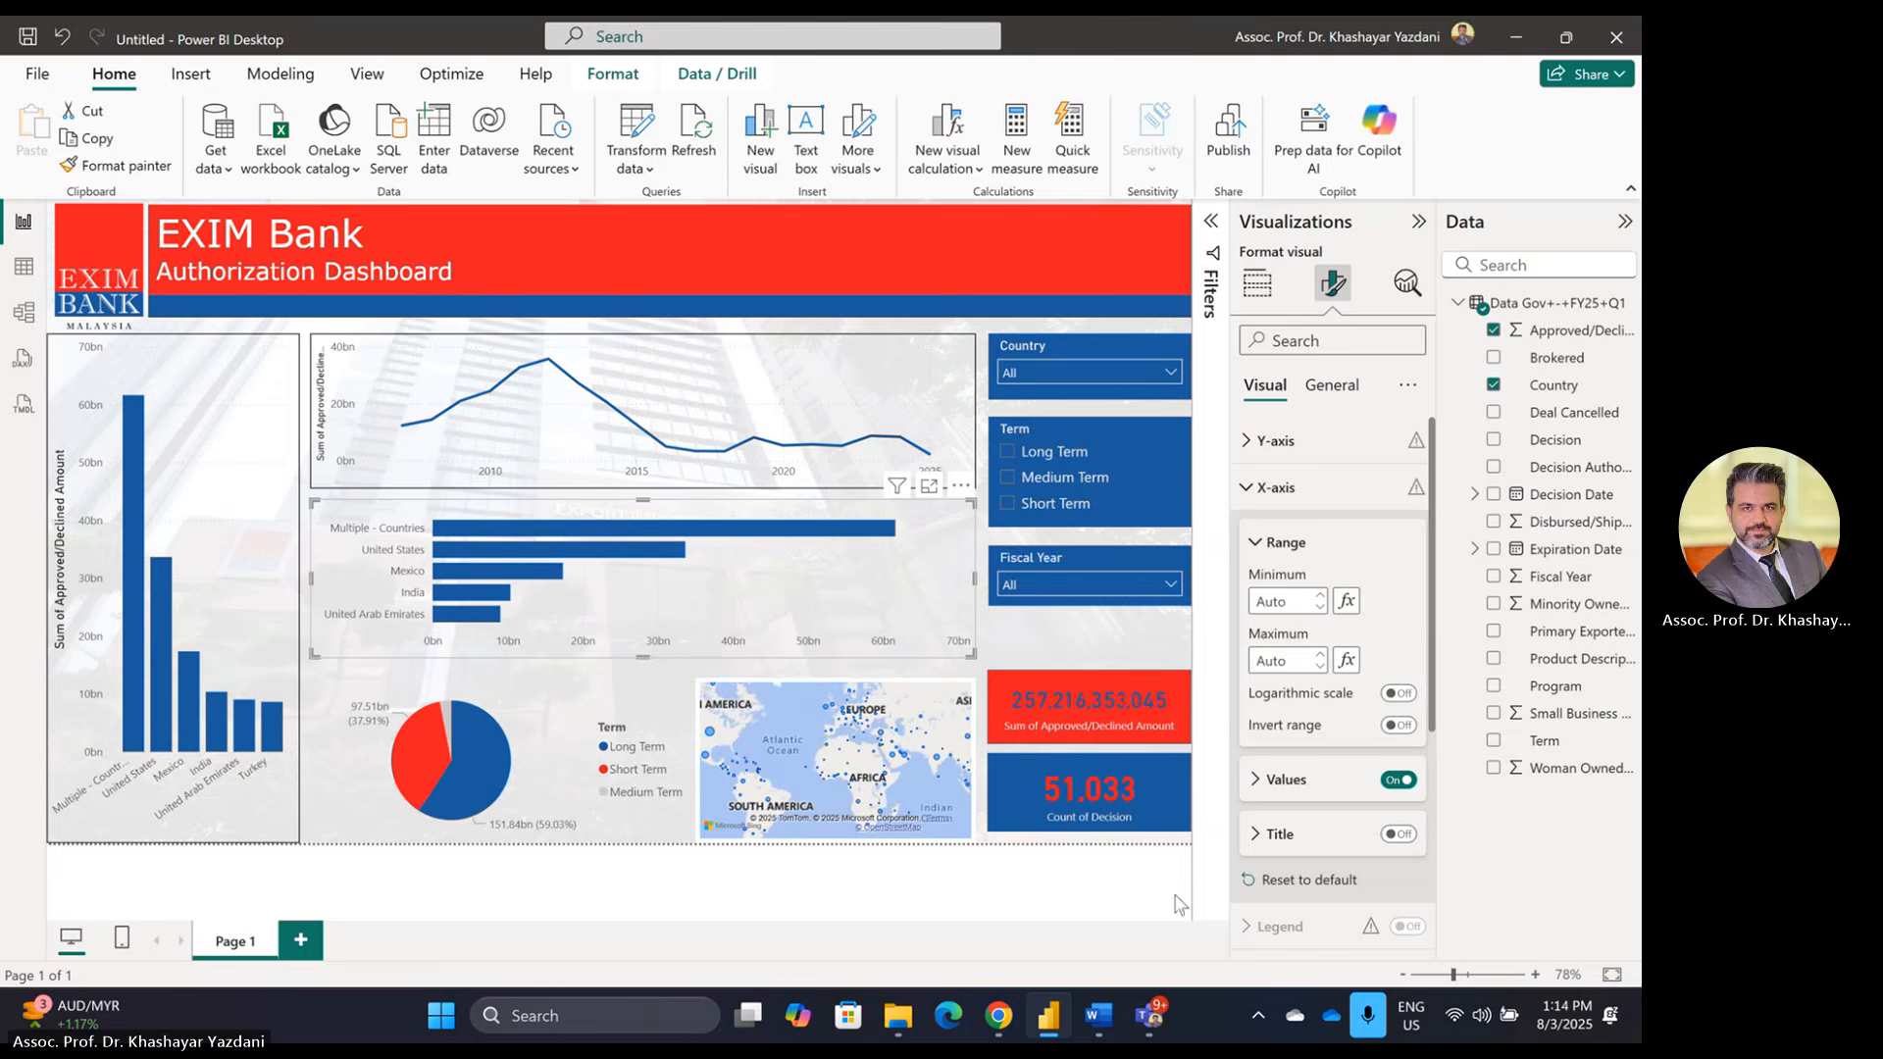
left_click(746, 897)
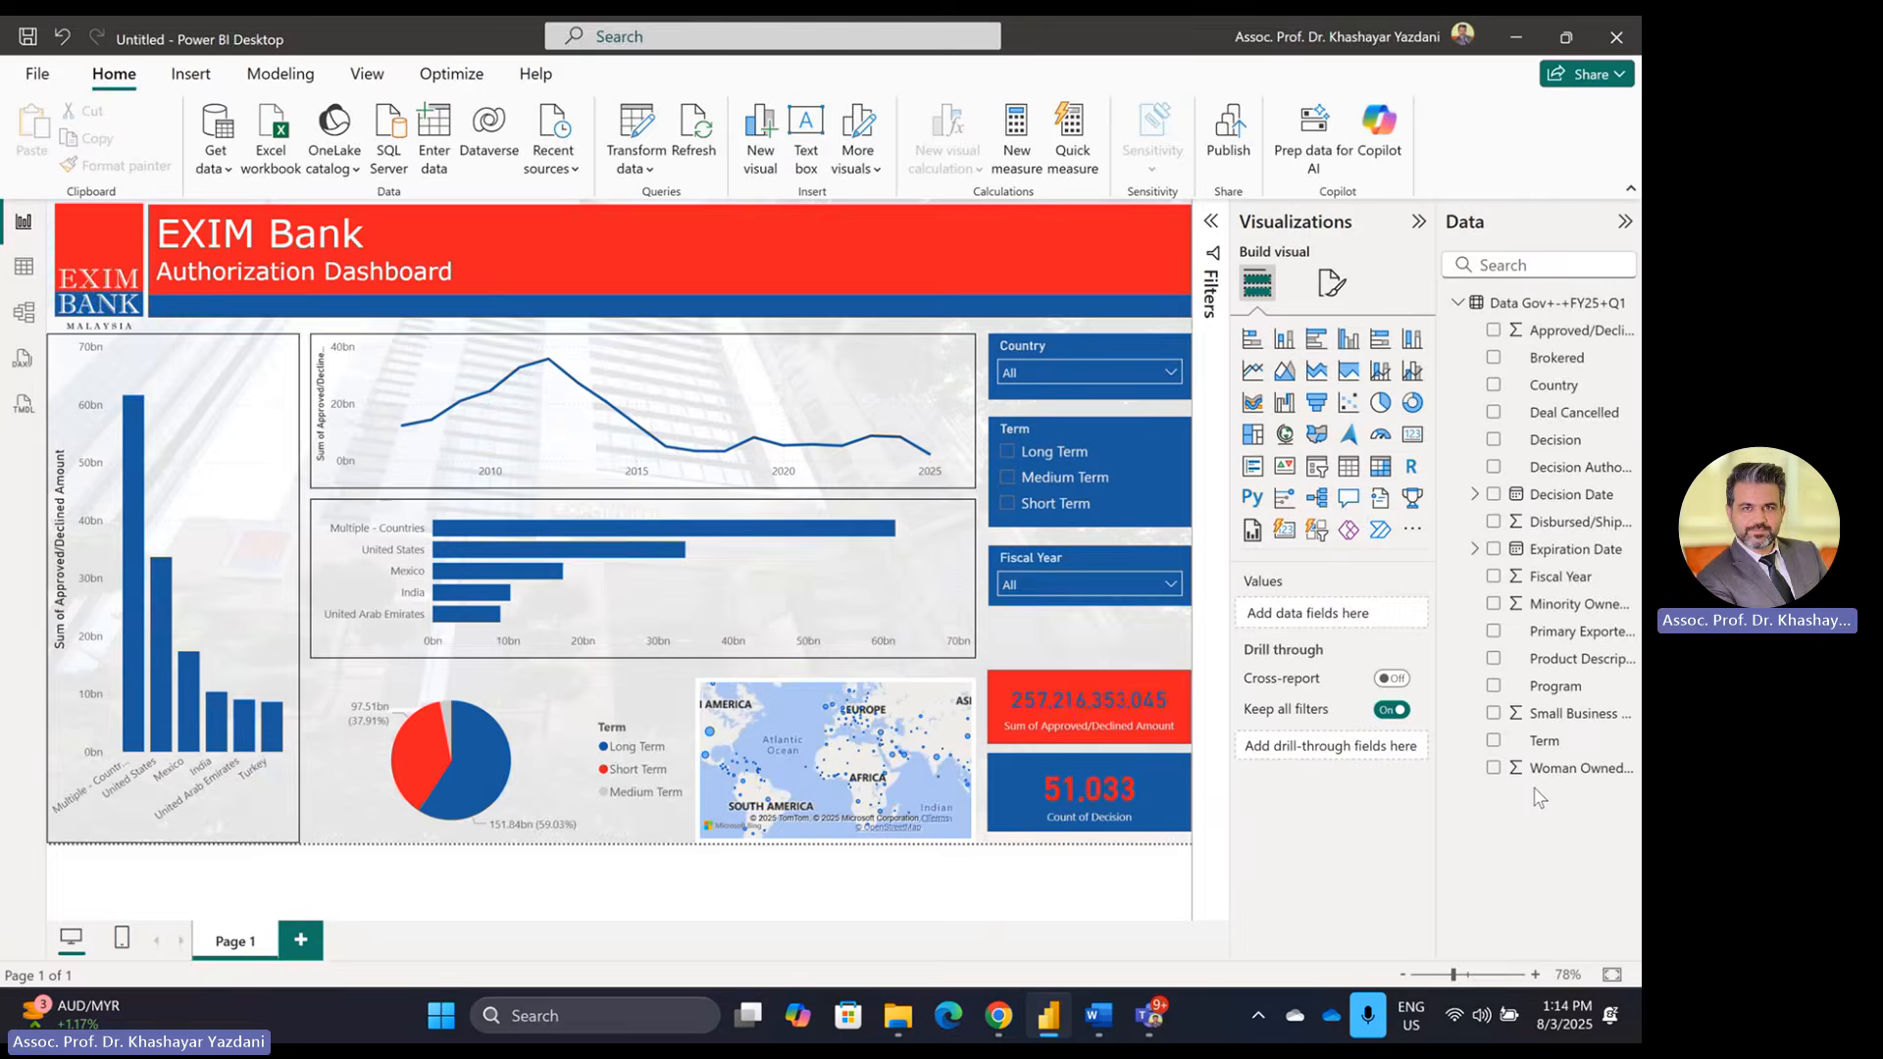
key("alt+Tab")
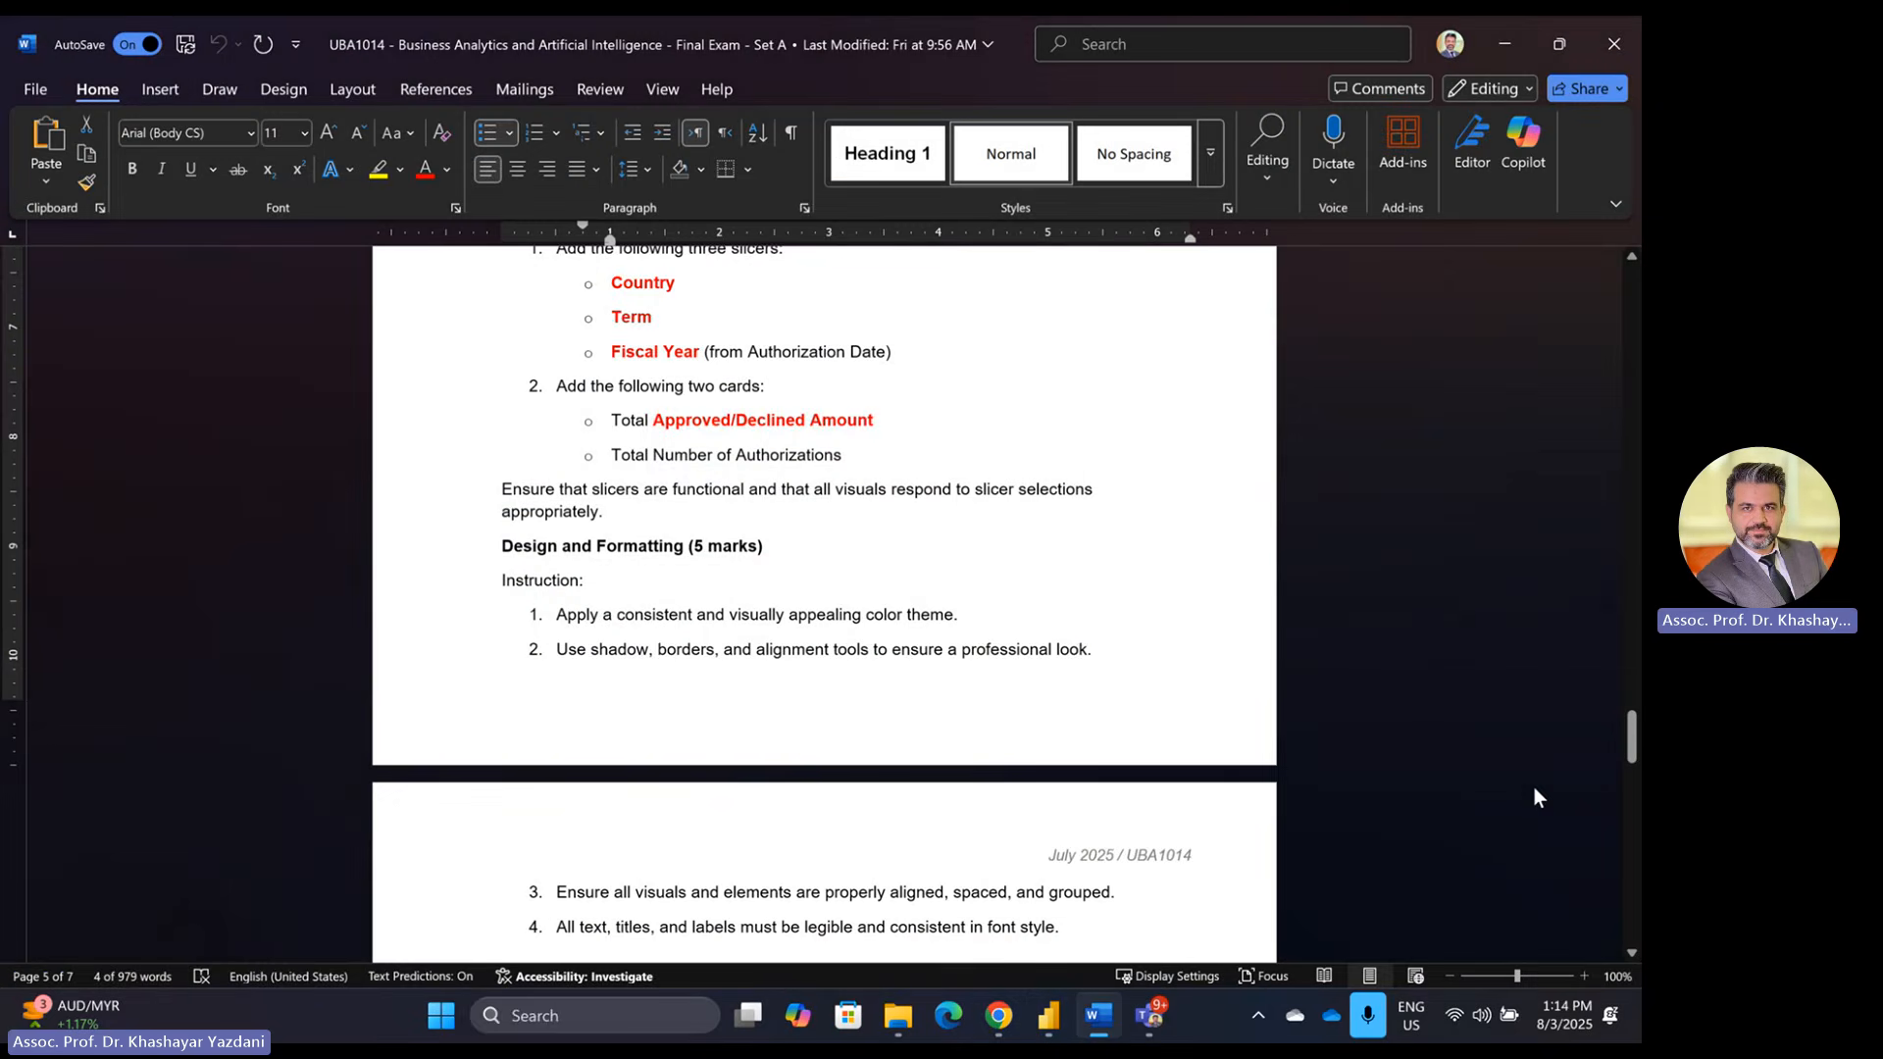
Step: Scroll to Part 3: DAX Calculations, select the example Total Authorization formula, and return to Power BI
scroll(912, 628, "down", 3)
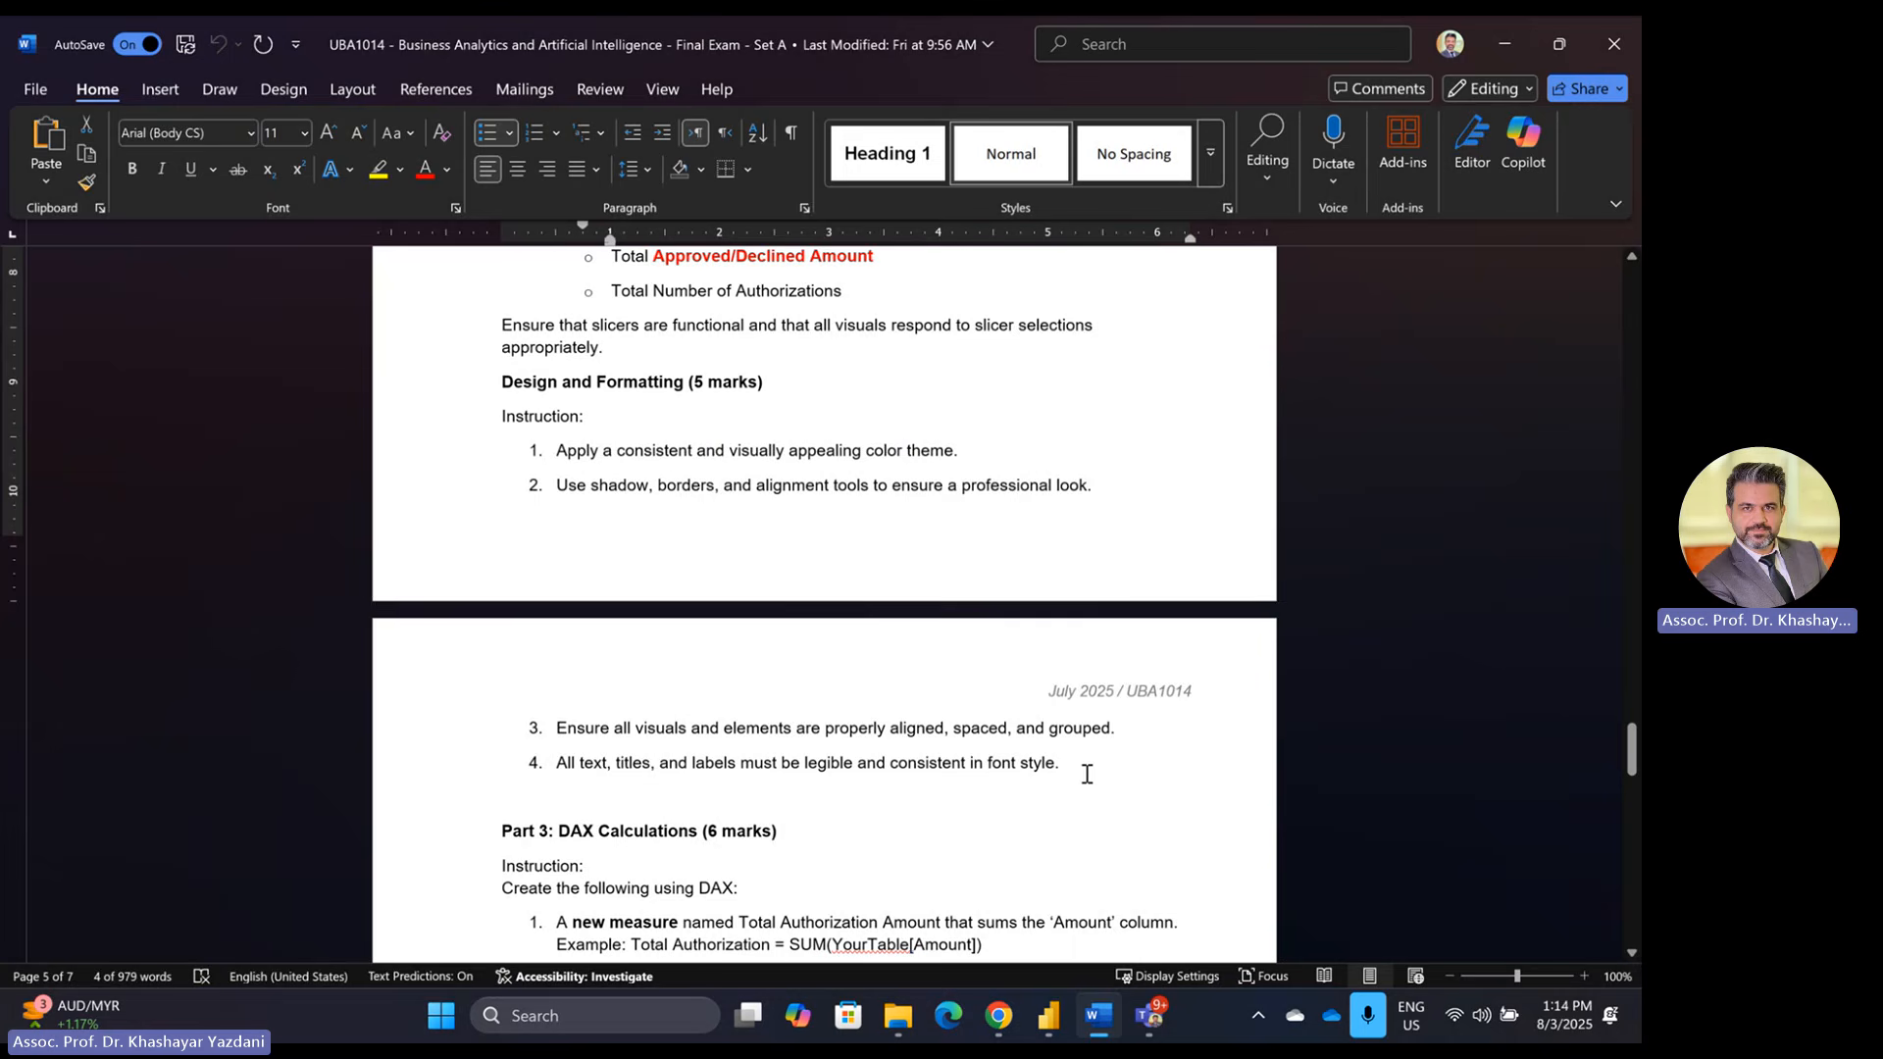
scroll(1096, 776, "down", 2)
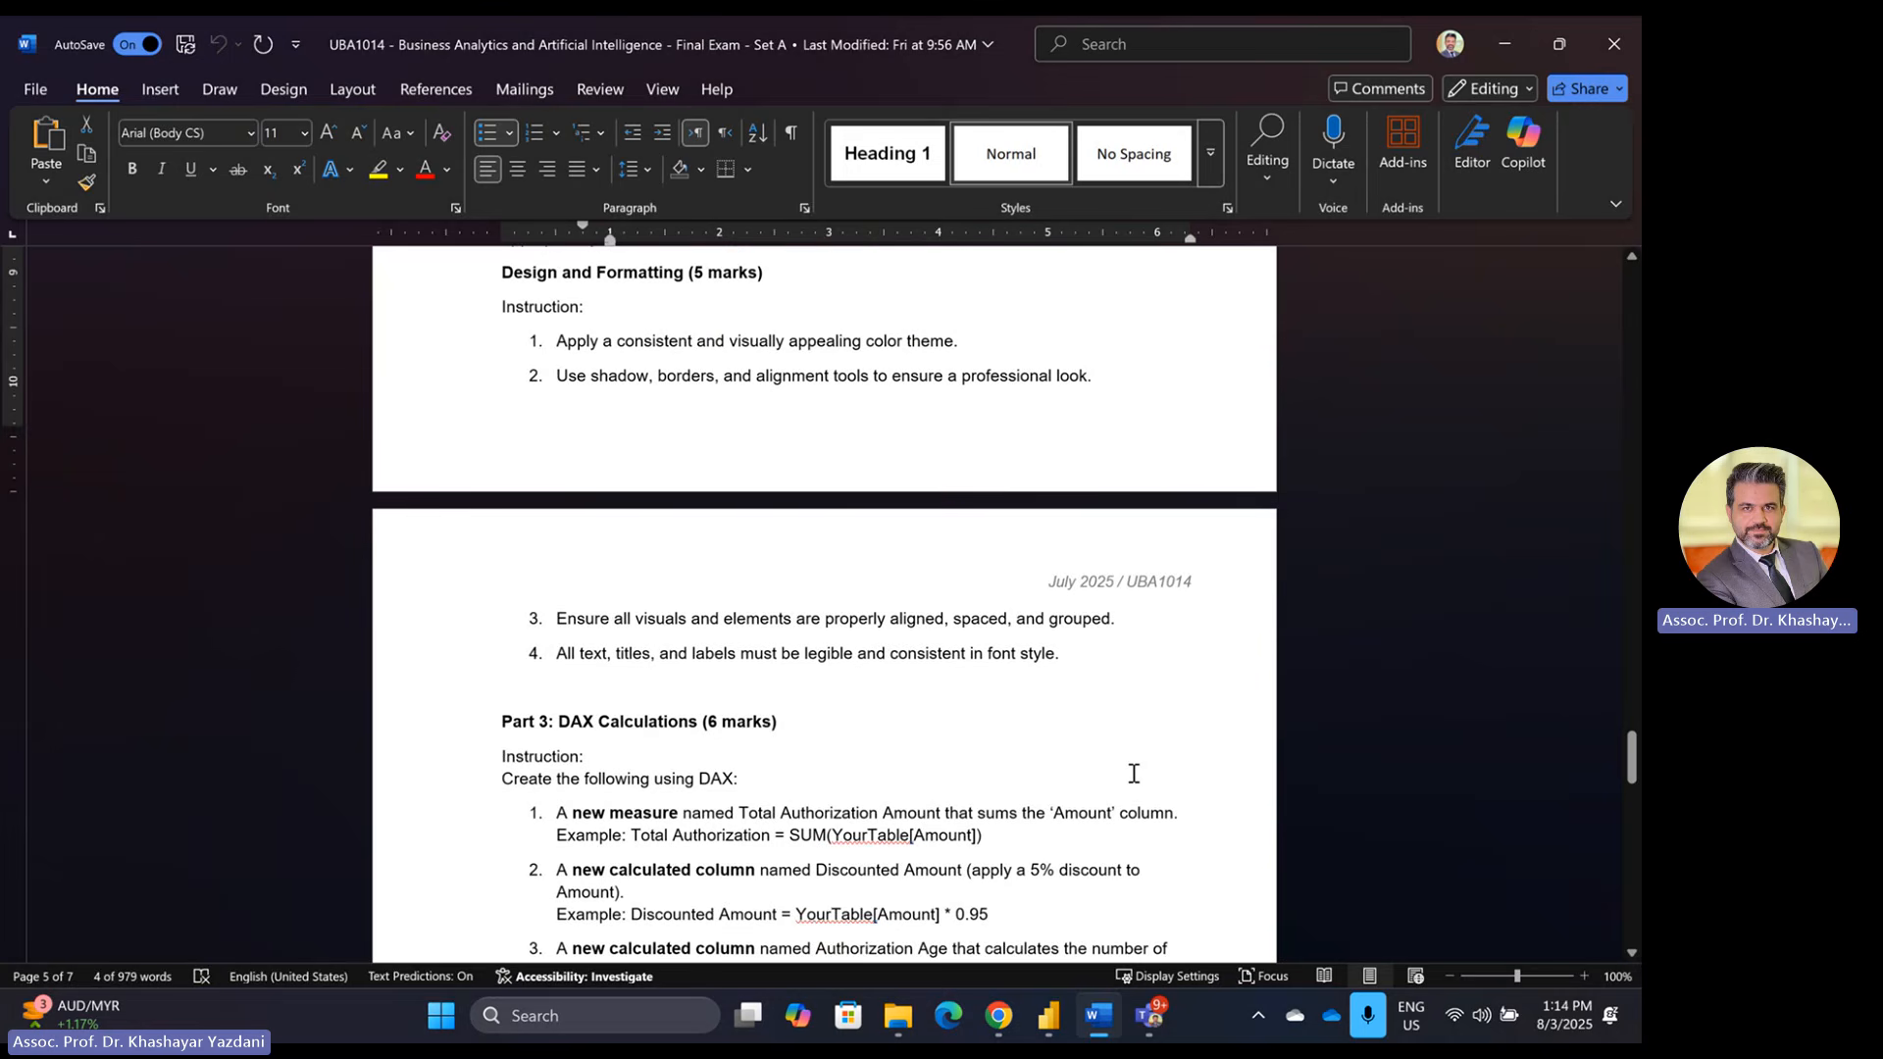
scroll(1134, 774, "down", 4)
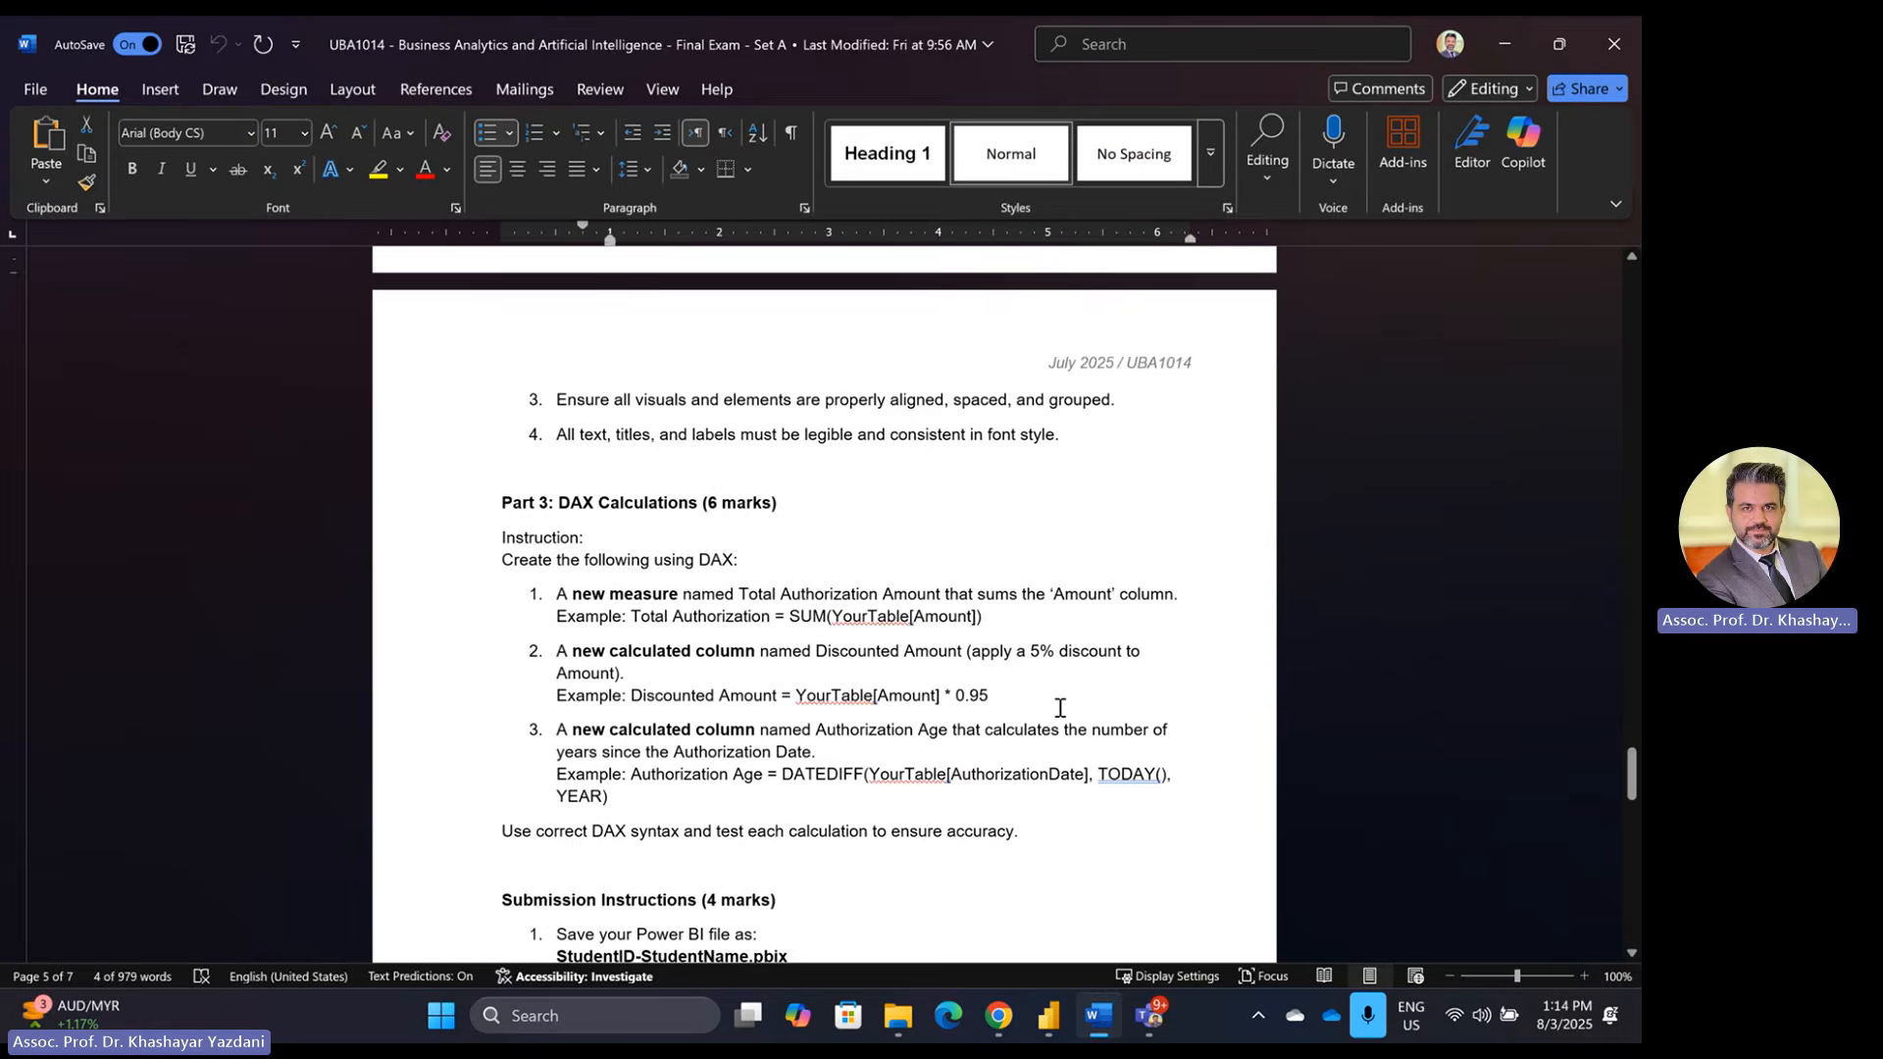
scroll(1060, 707, "down", 3)
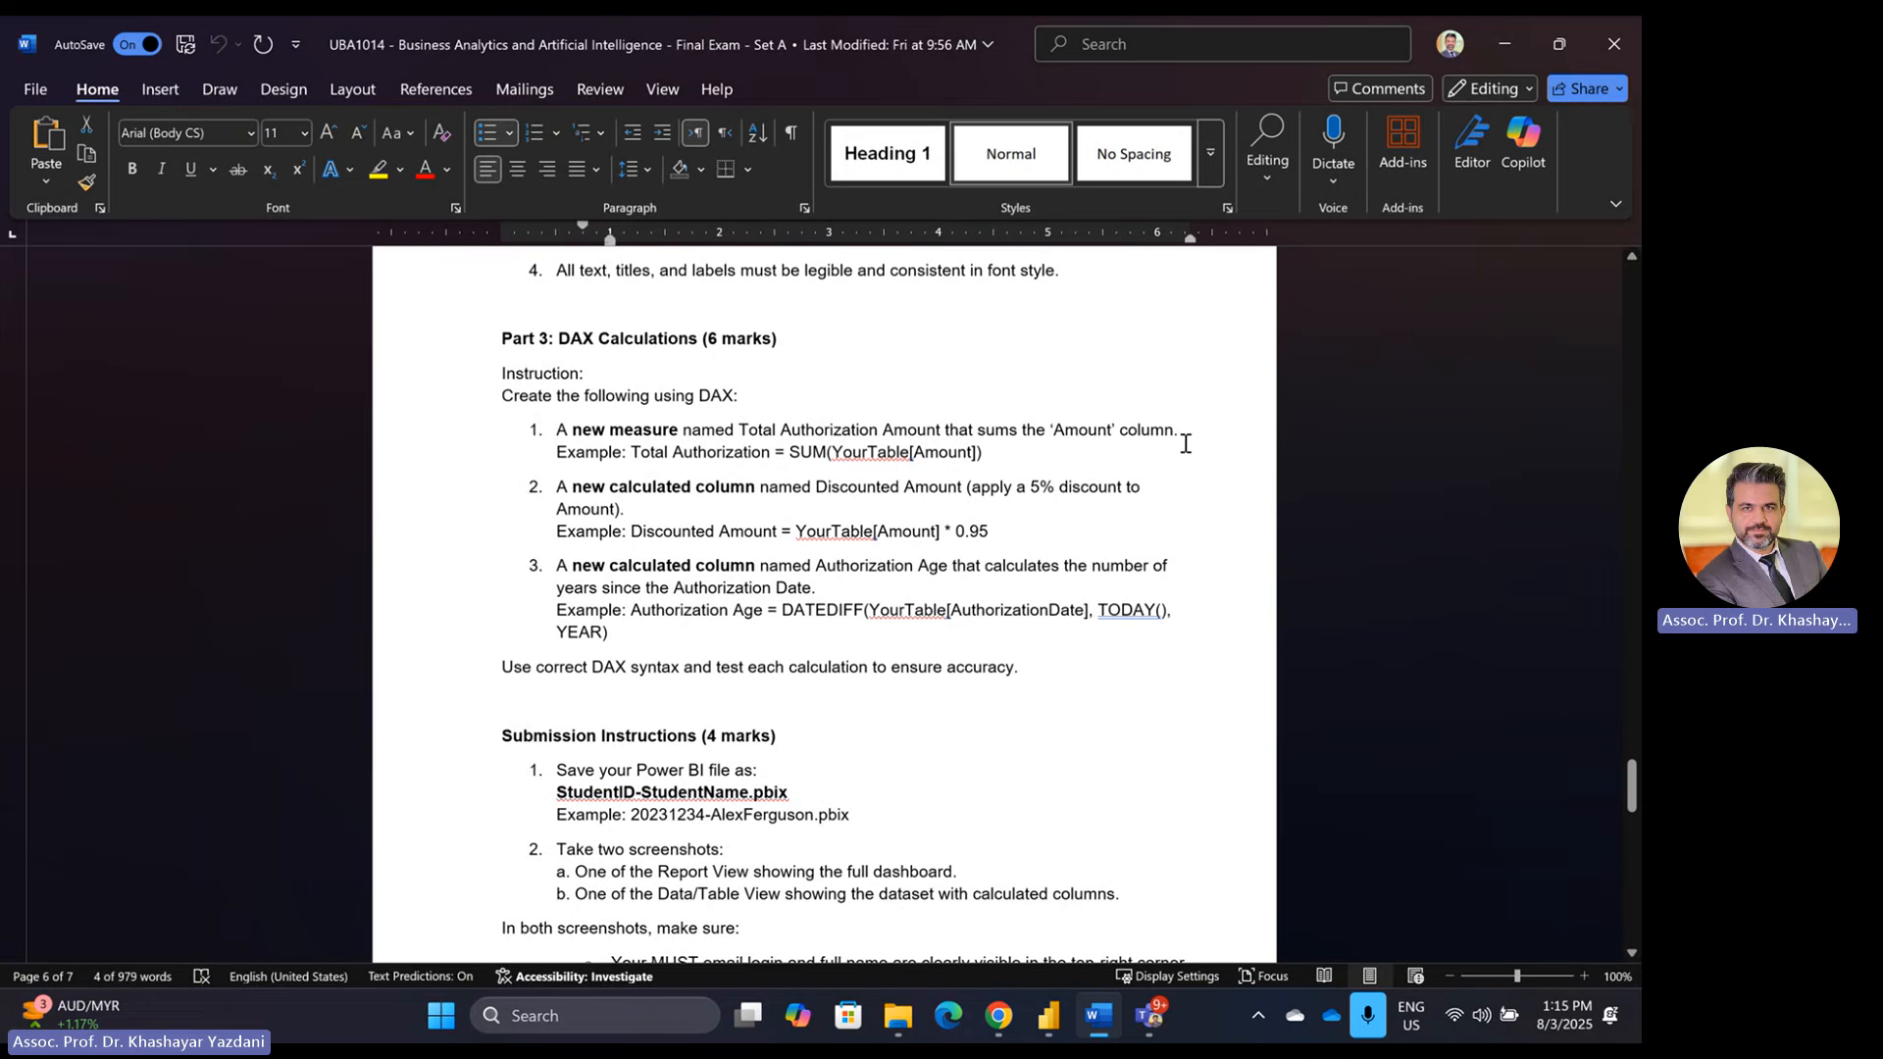
left_click_drag(635, 457, 987, 459)
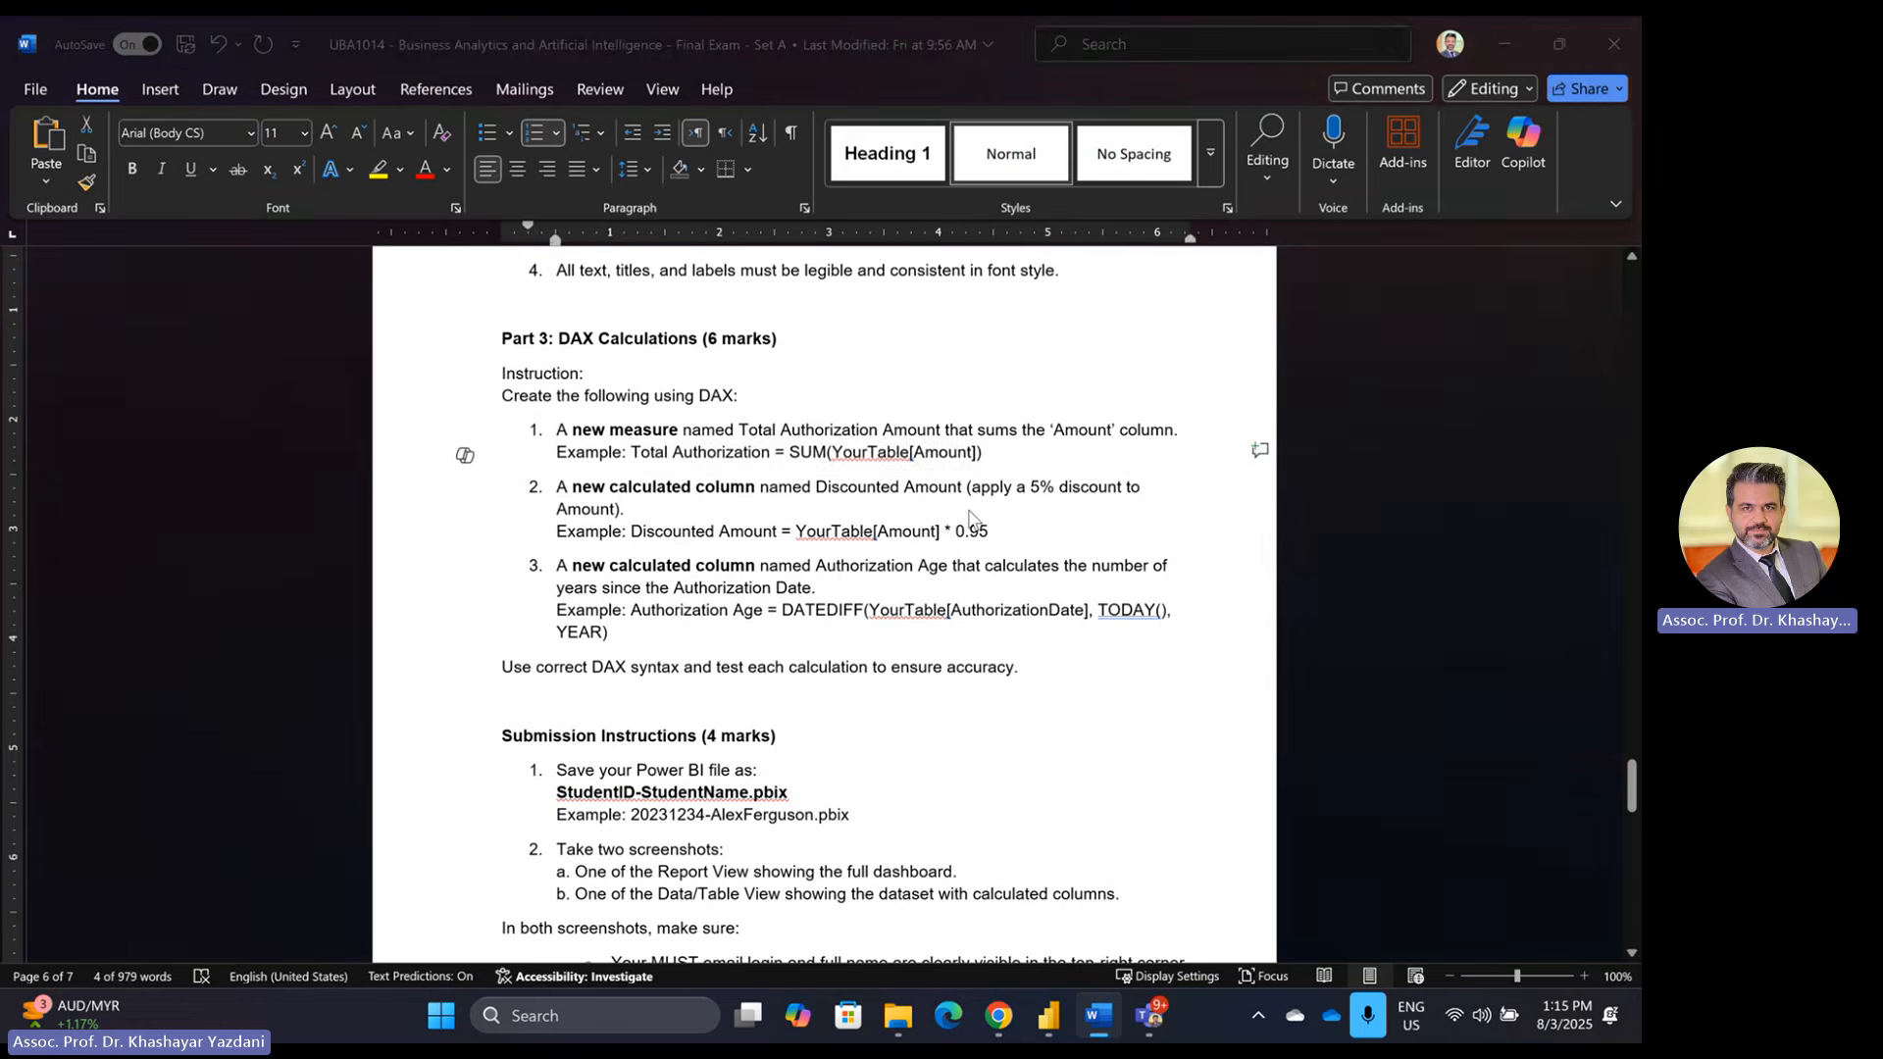
key("alt+Tab")
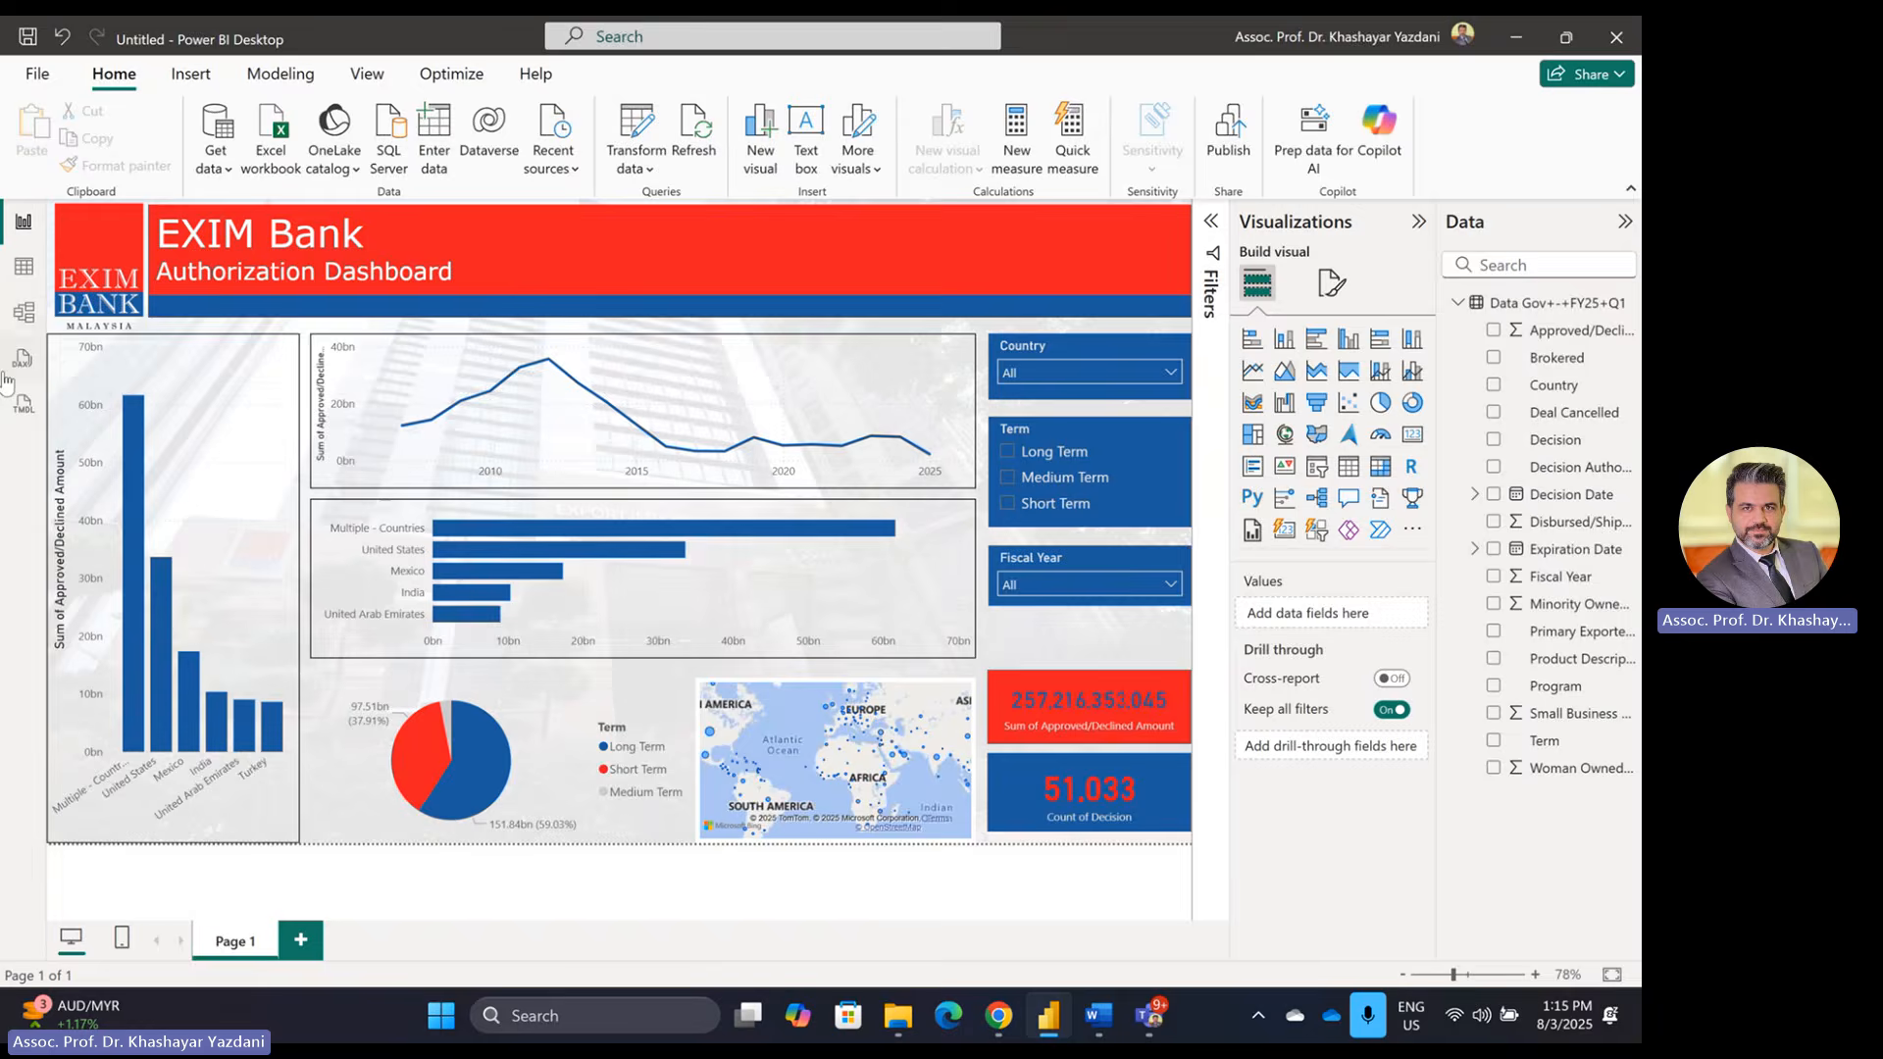
Step: In Table view, create the measure Total Authorized Amount = SUM of the Approved/Declined Amount column
left_click(23, 266)
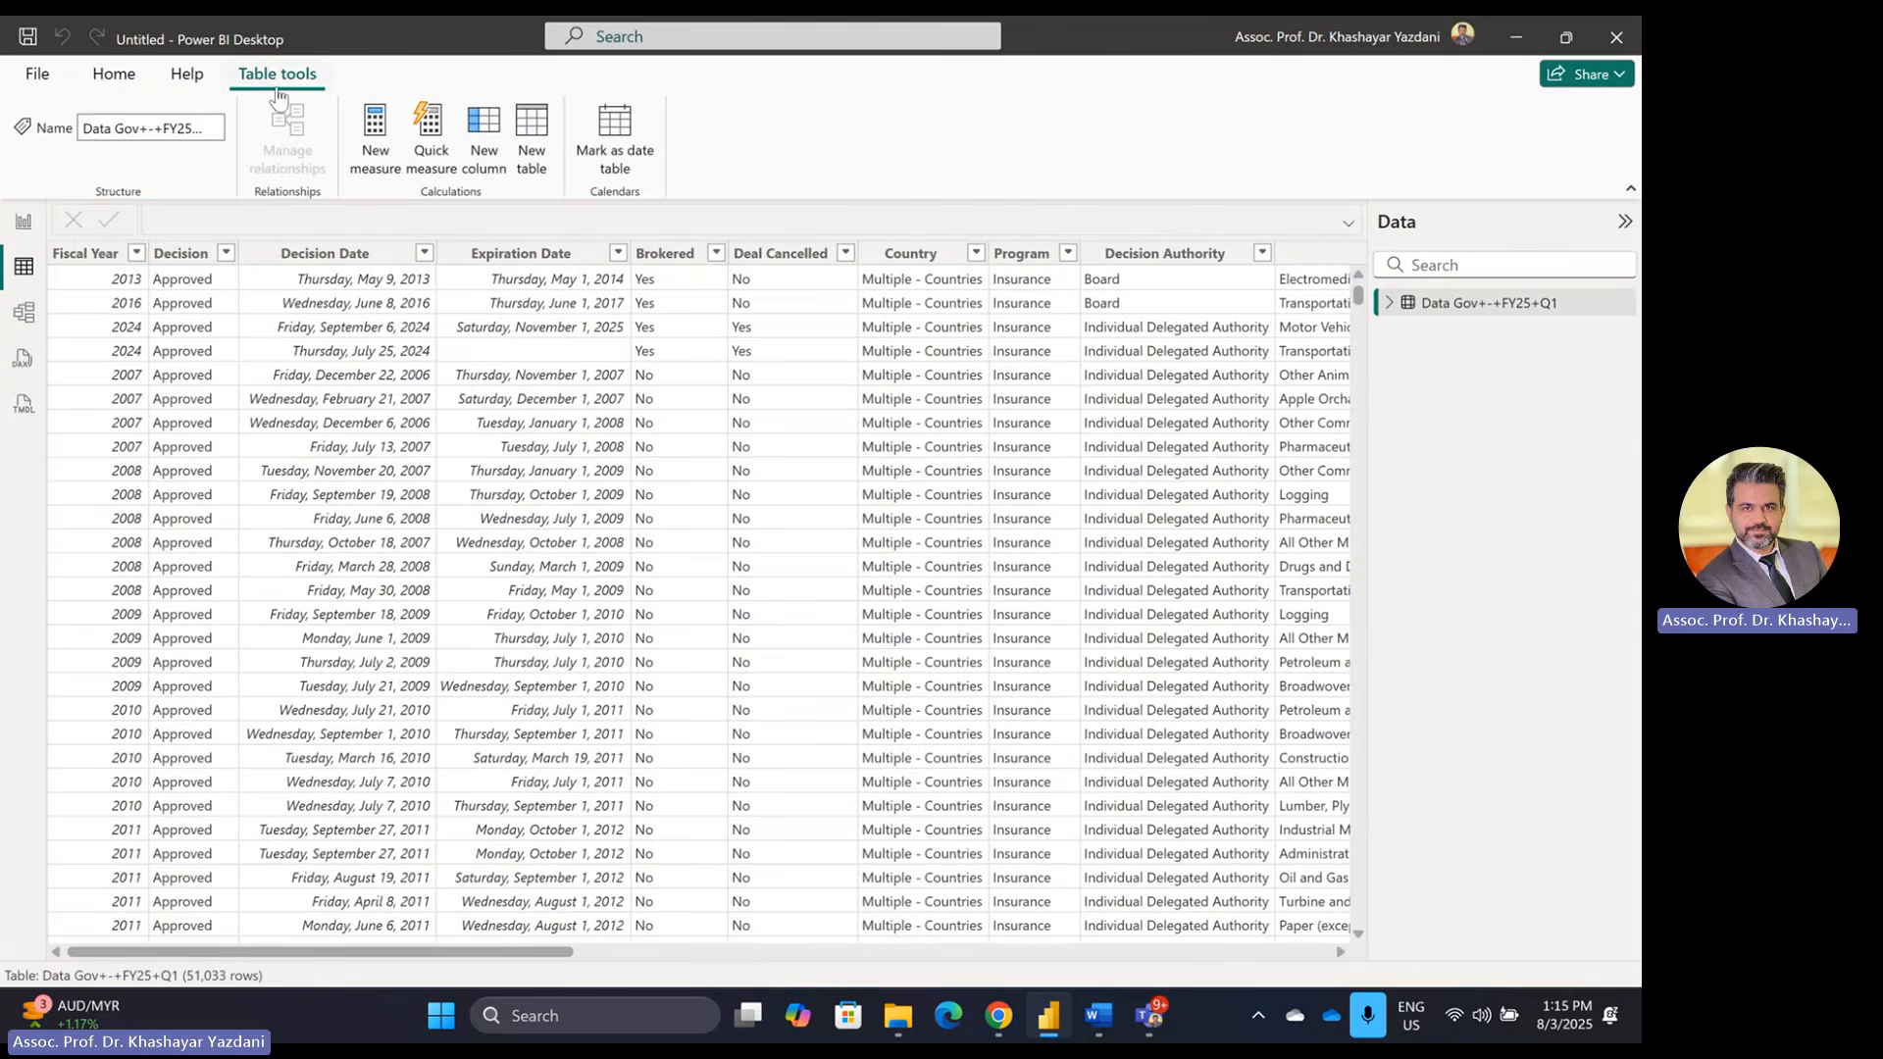
left_click(182, 83)
left_click(113, 80)
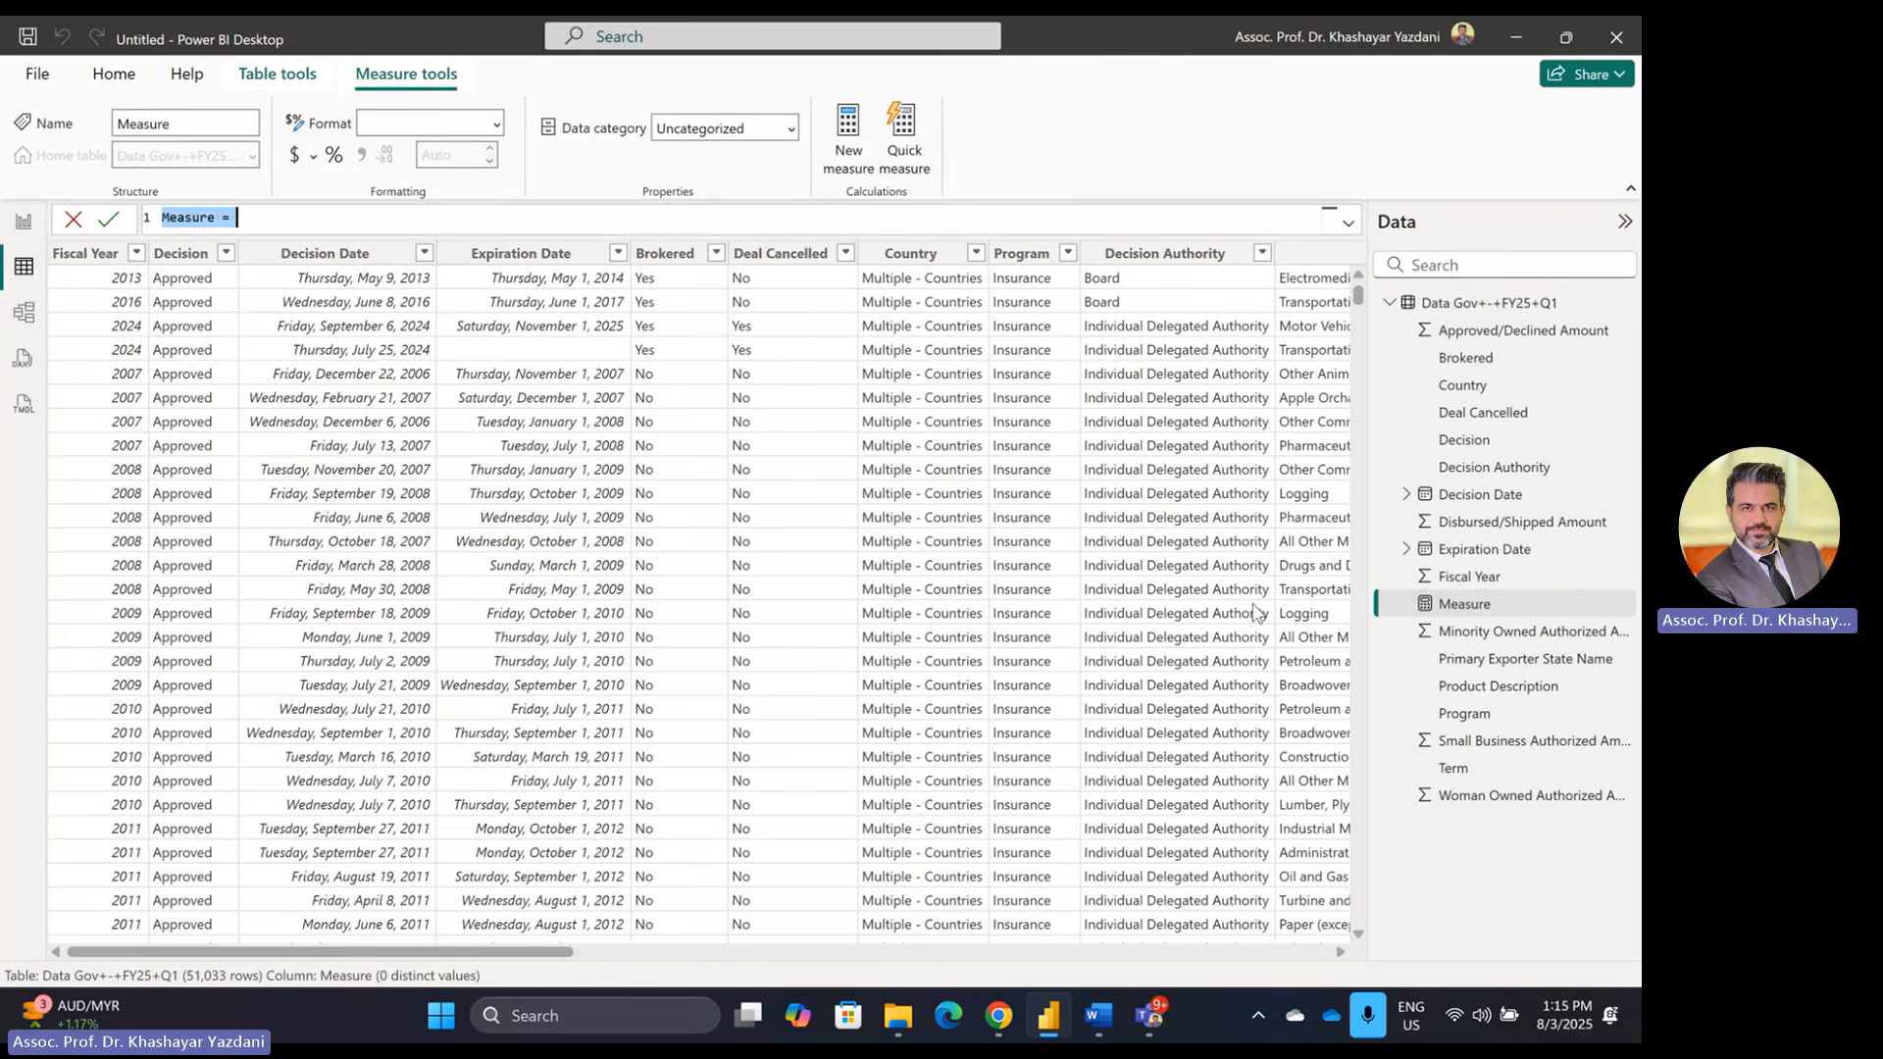
type("Total Auh")
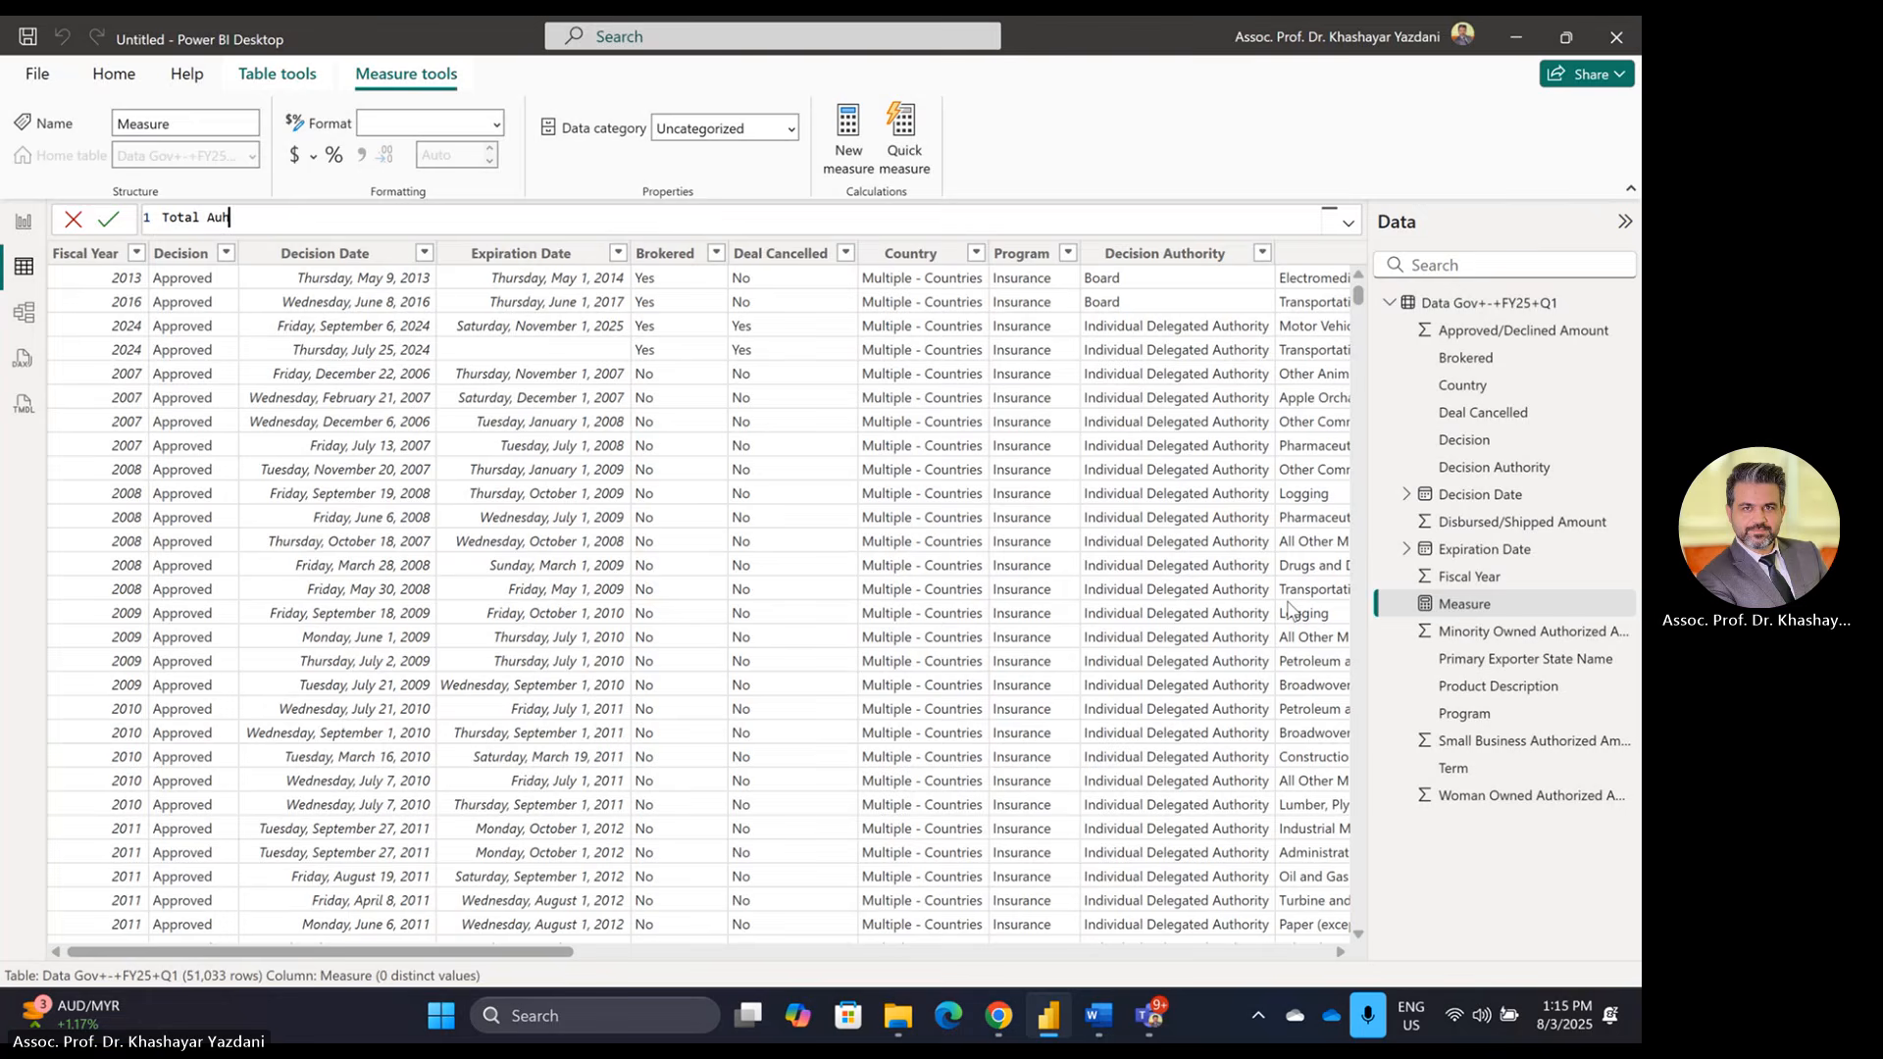
type("thori")
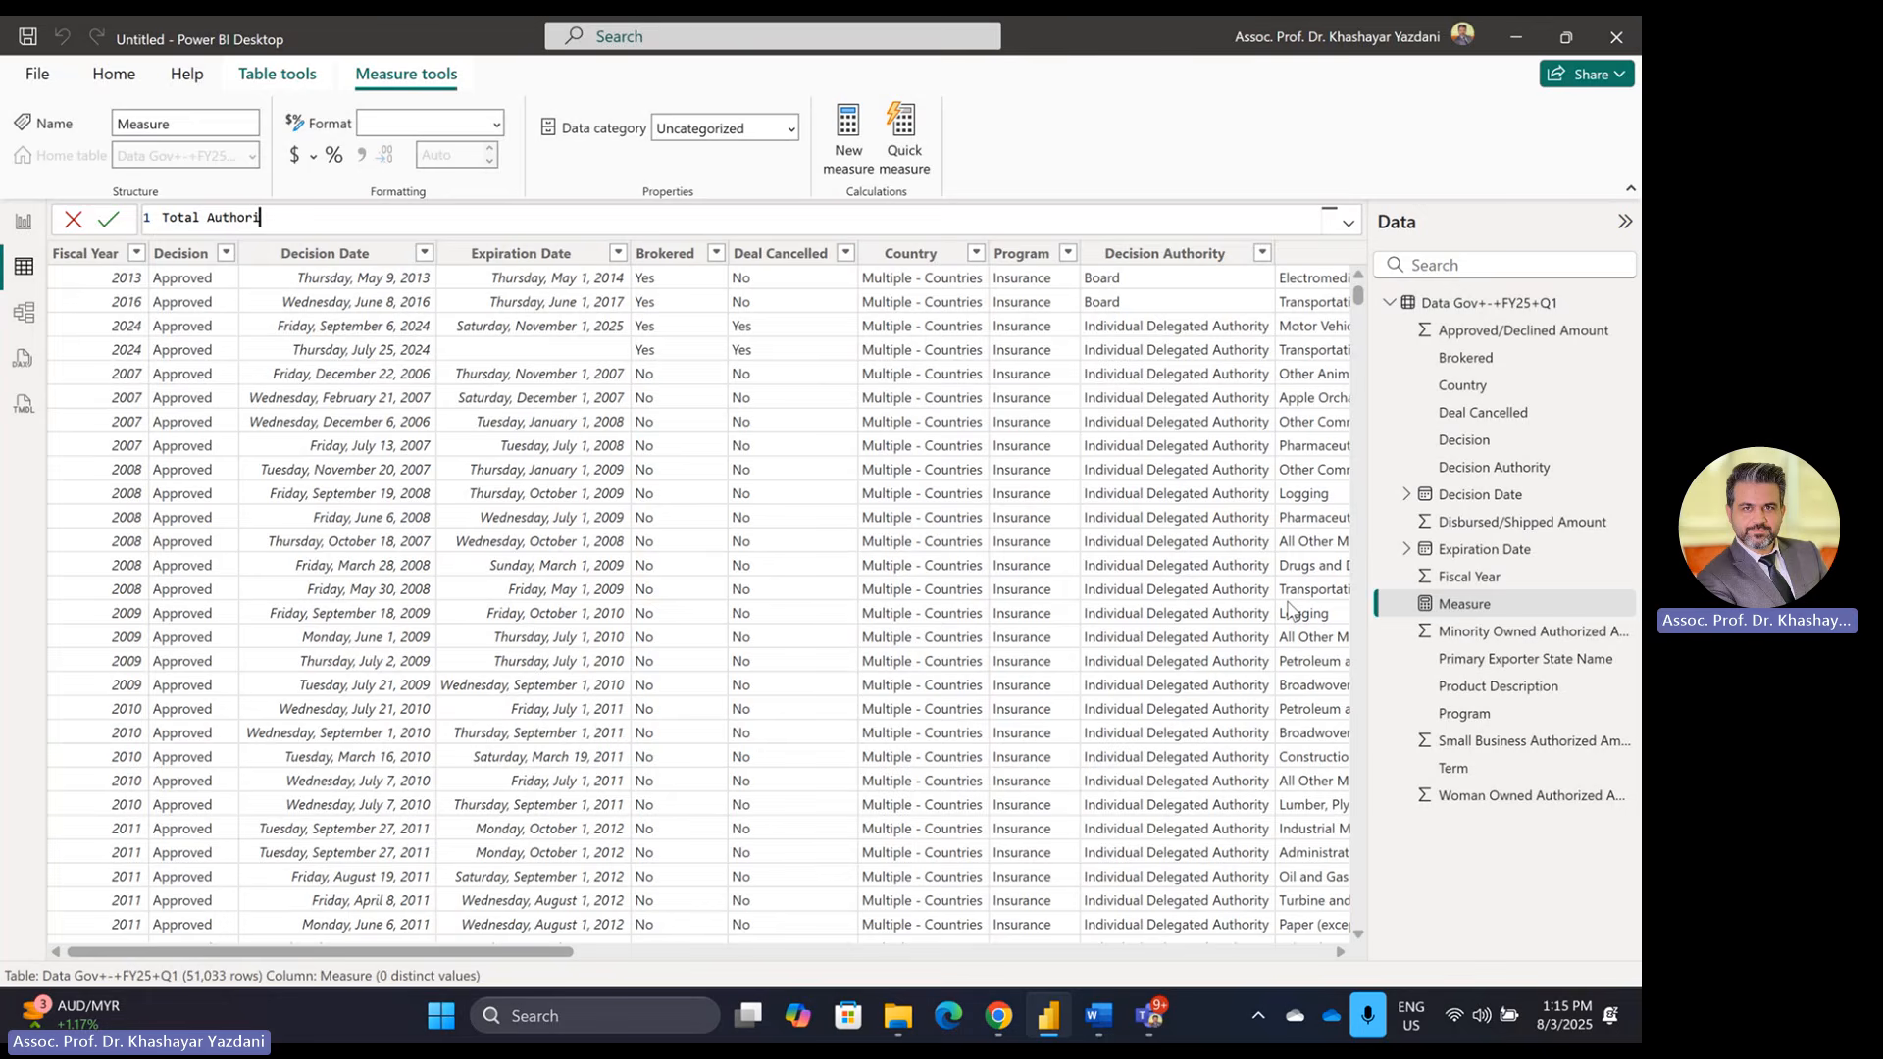
type("zed")
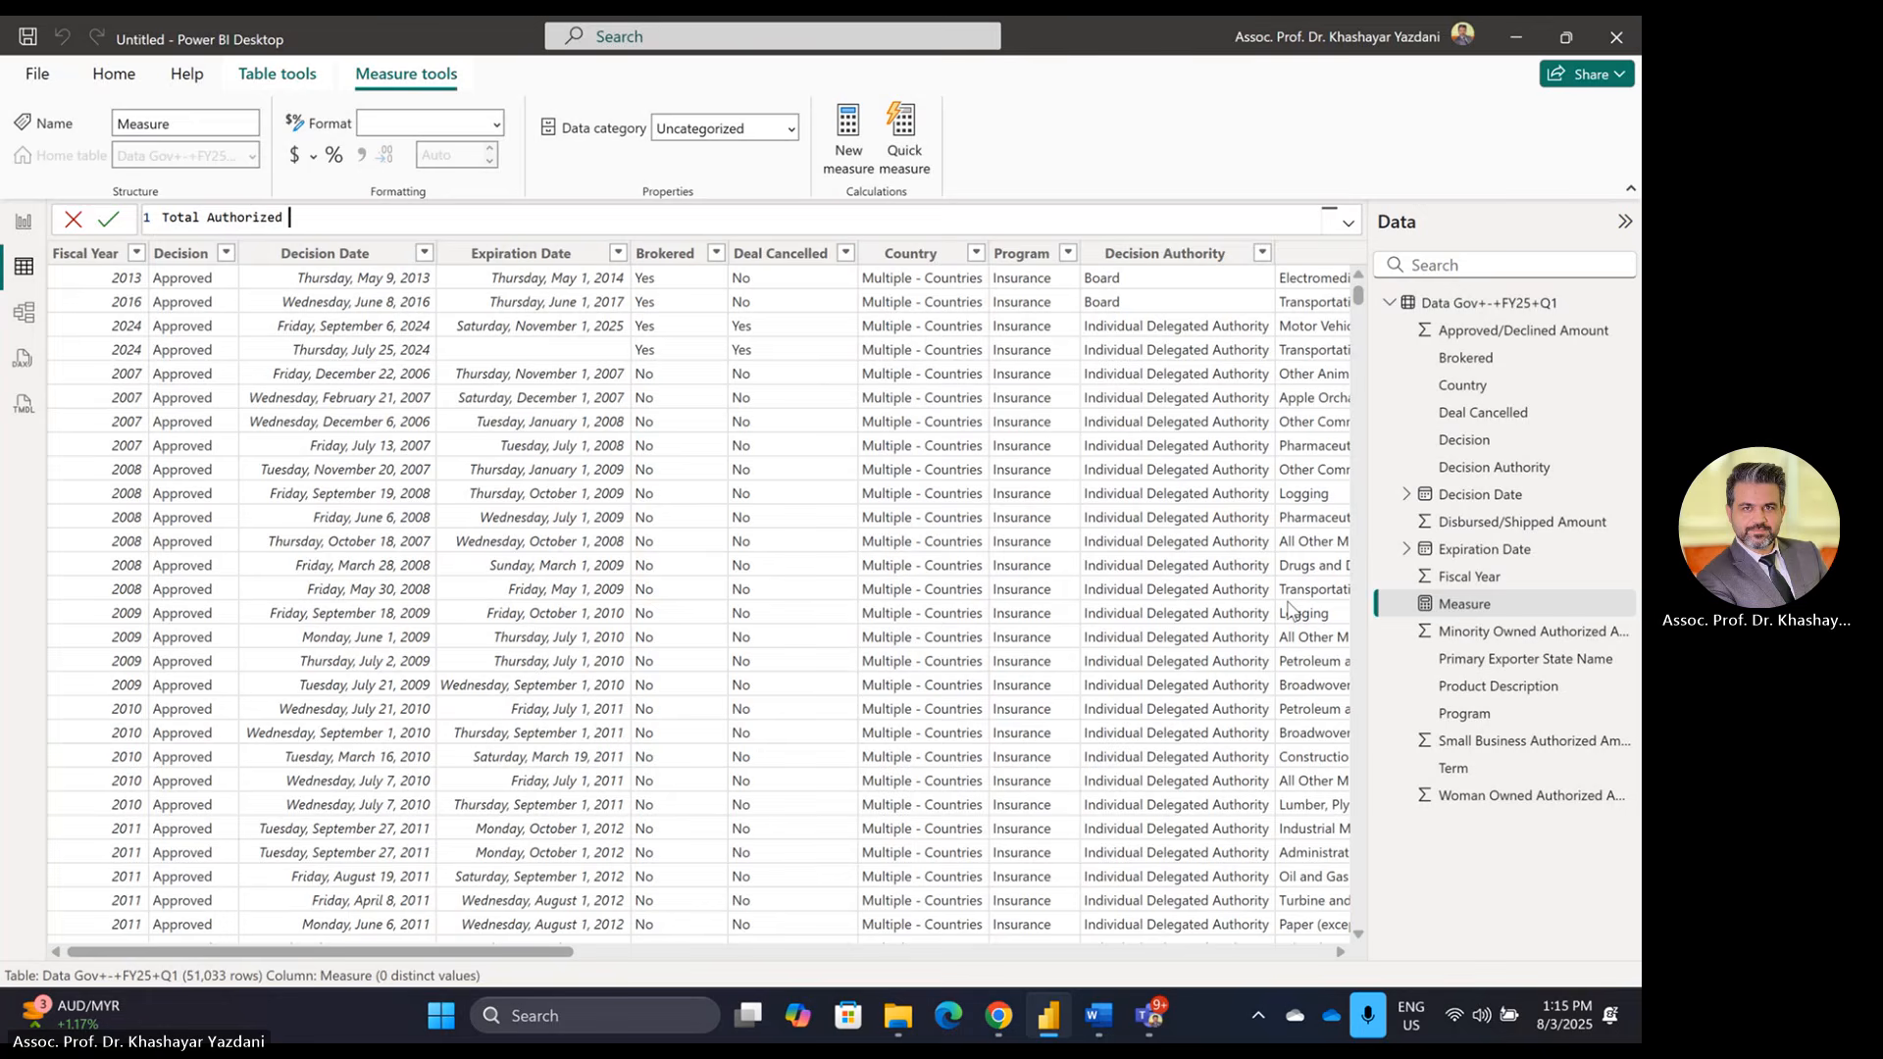
type(" Amount")
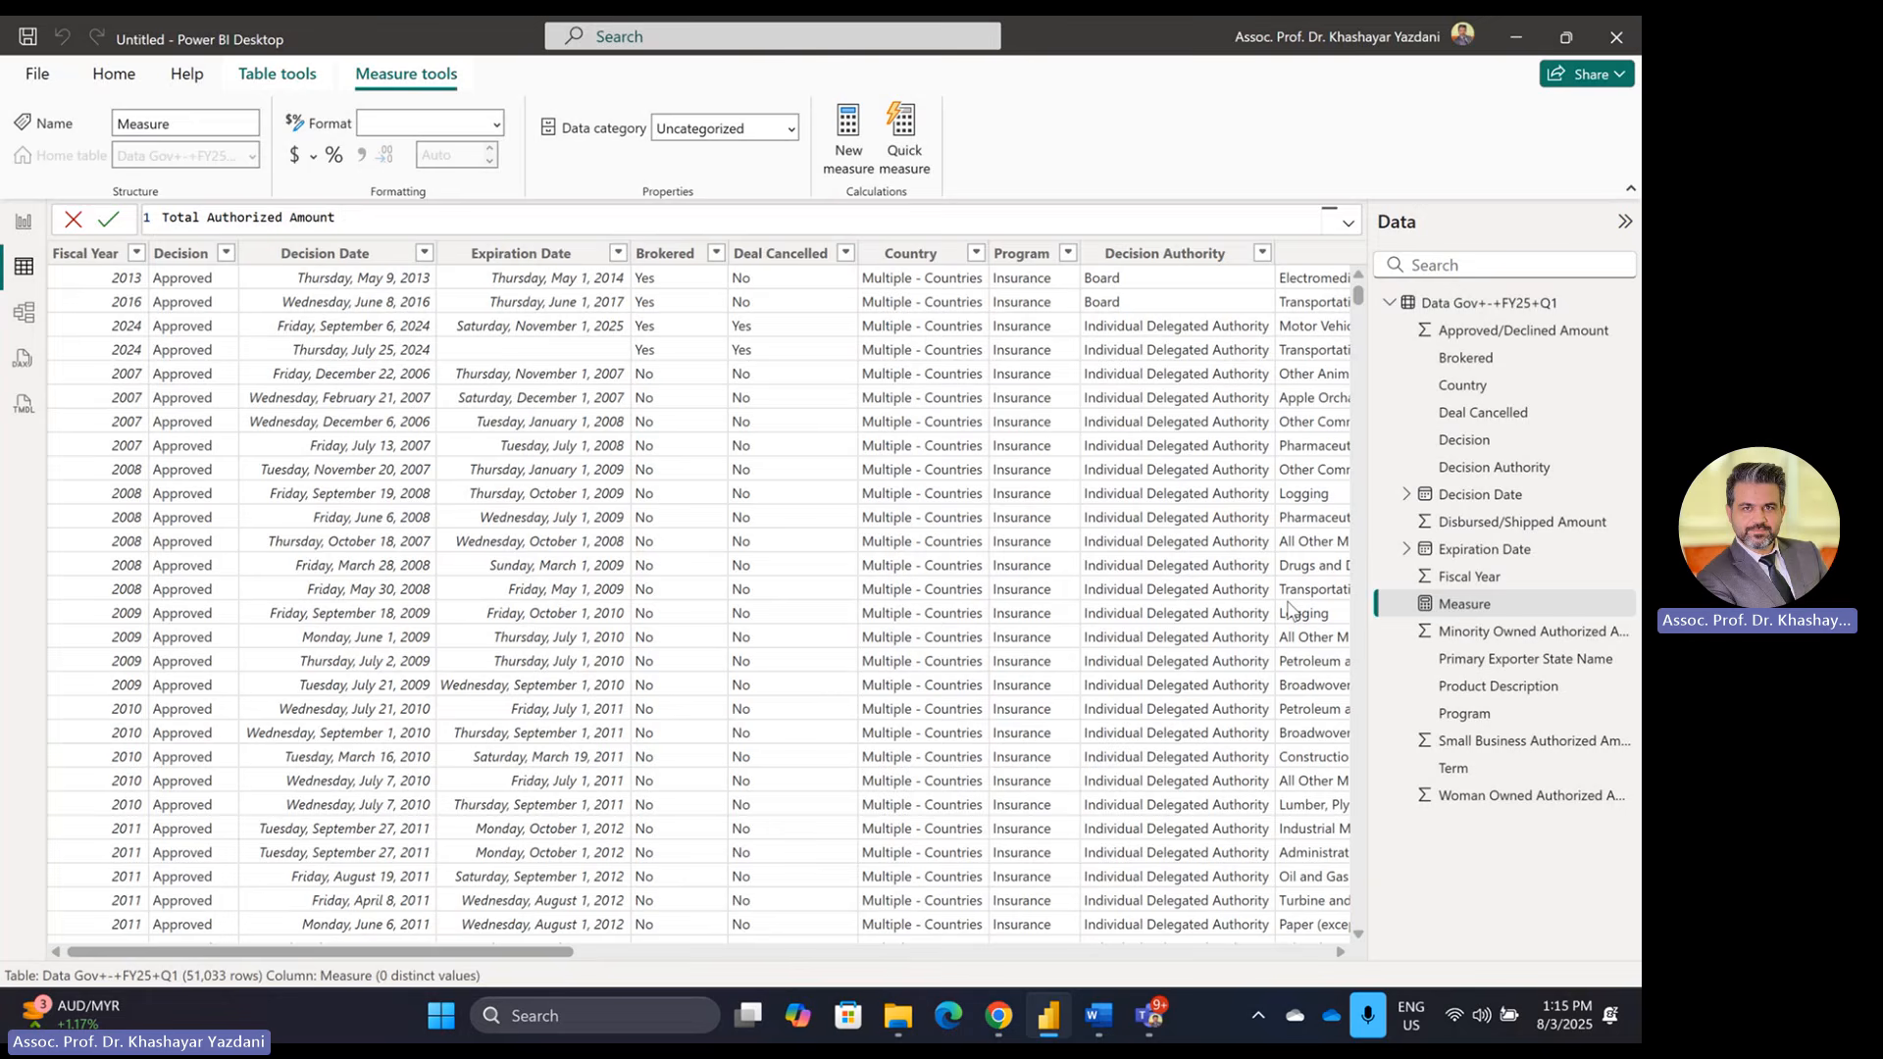
type(" =")
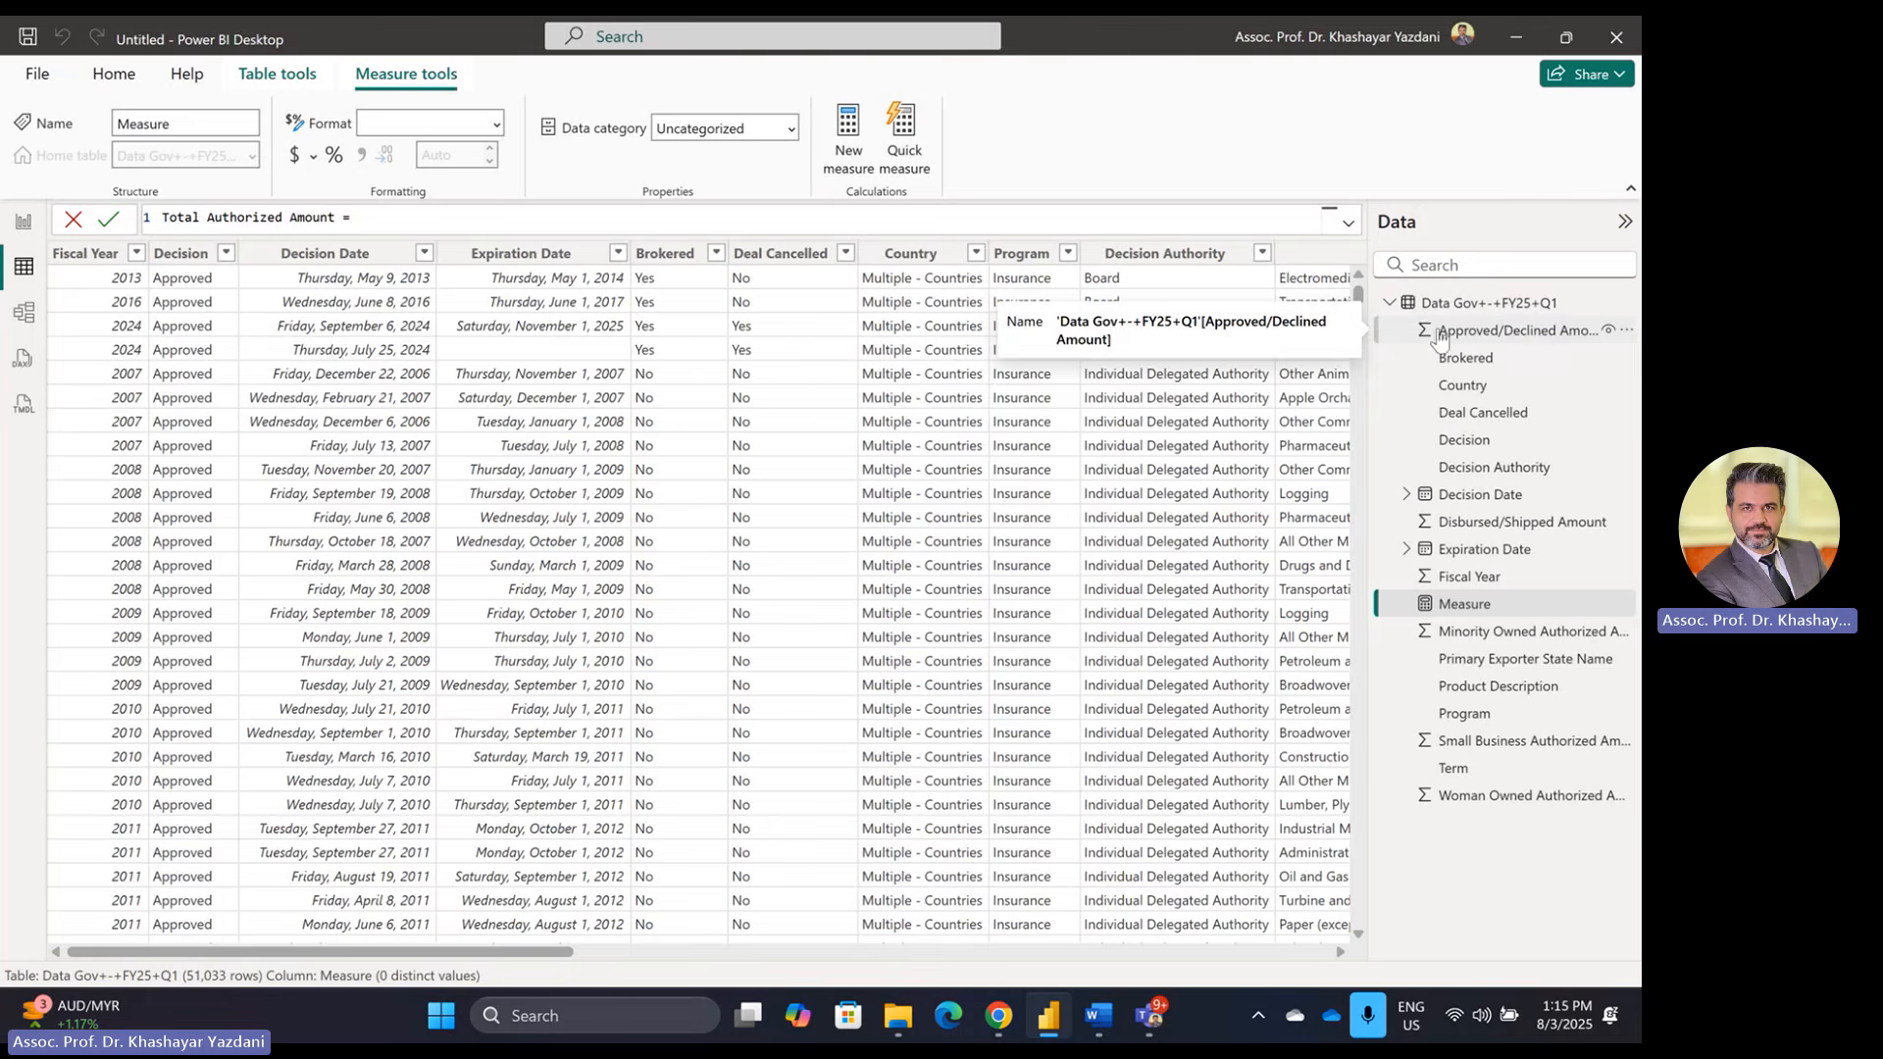
type("sum")
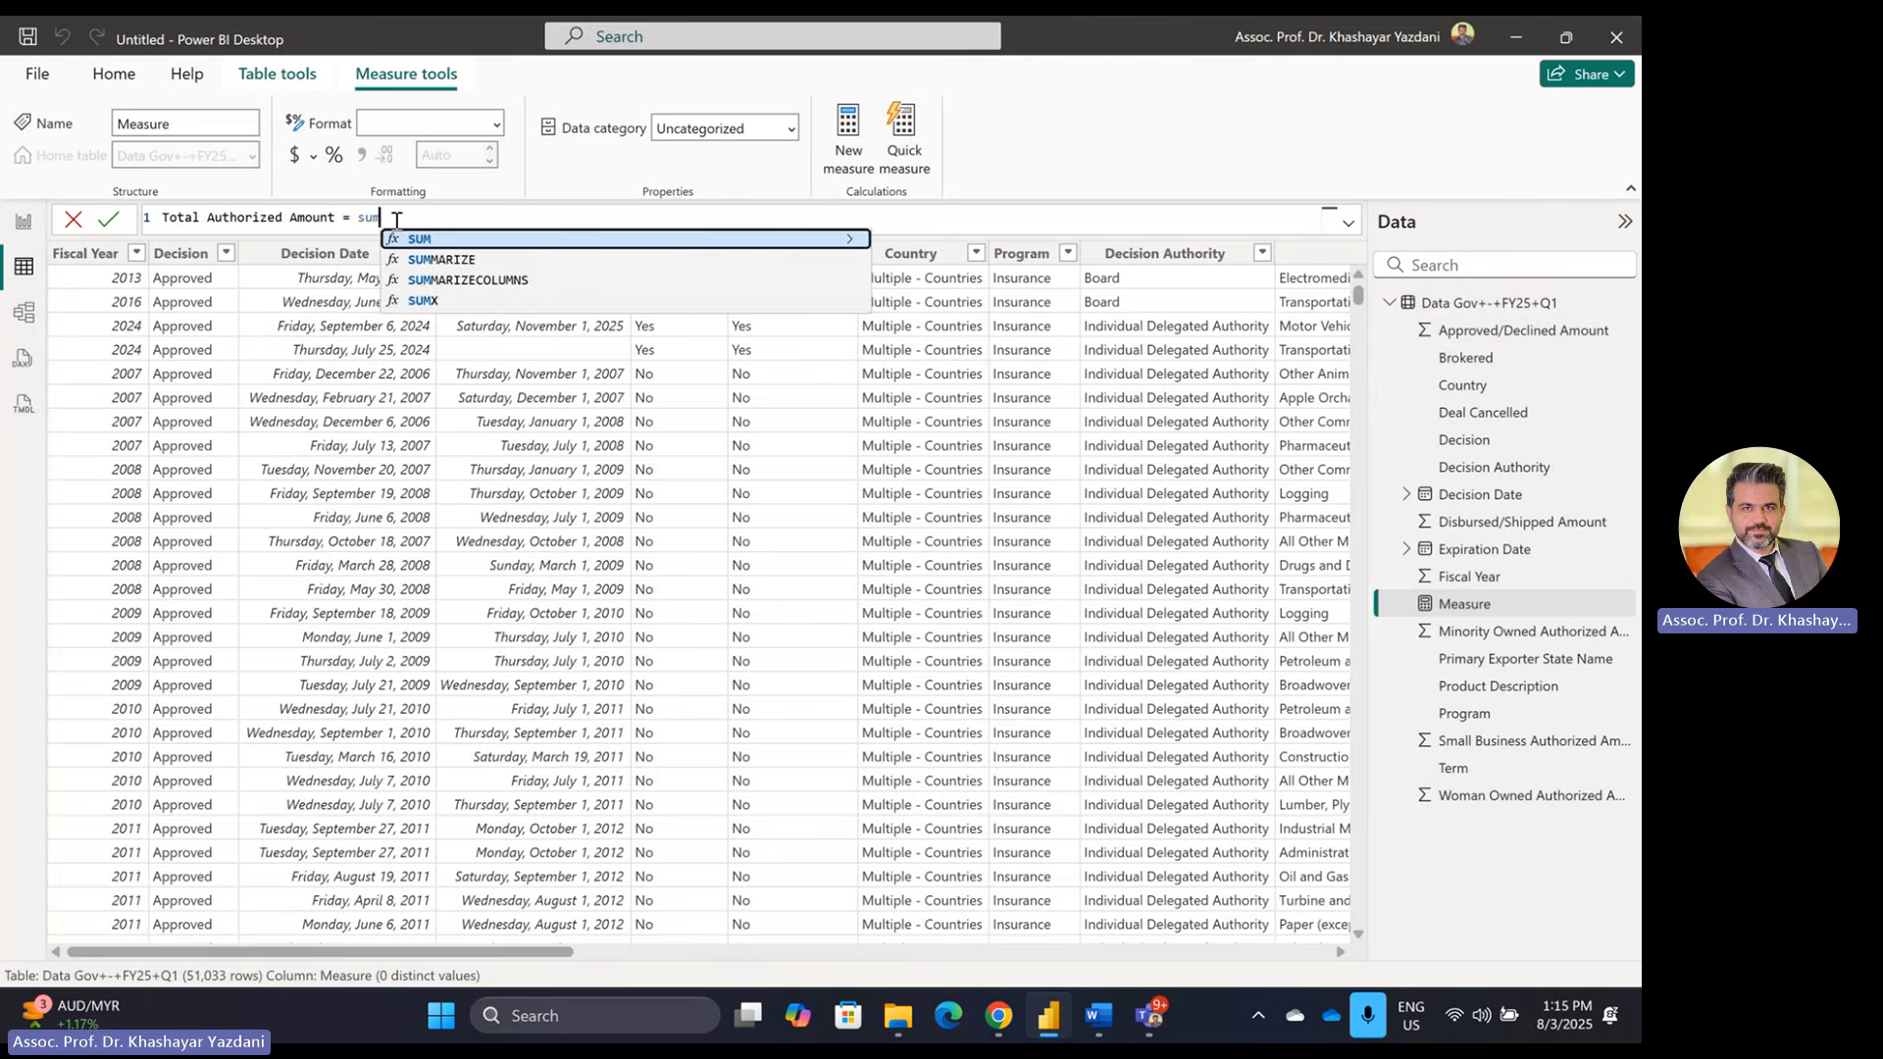
type("(")
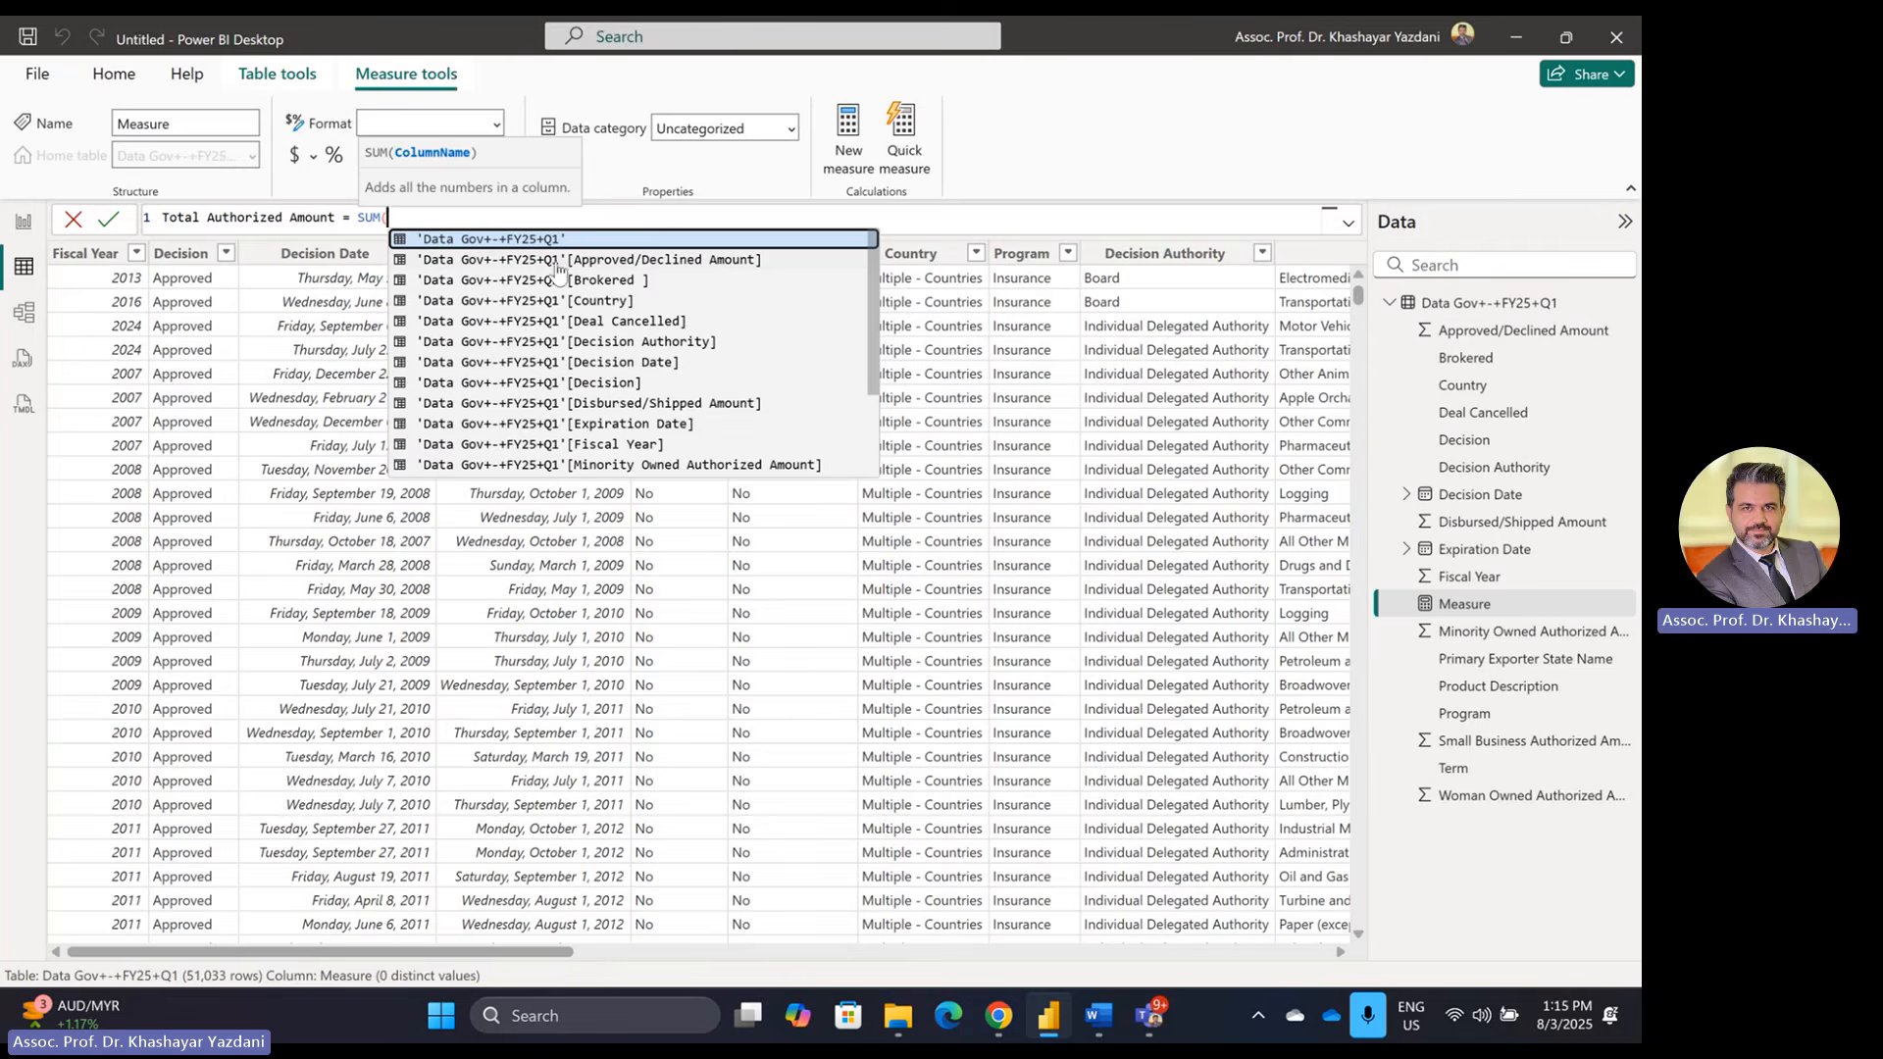
left_click(624, 261)
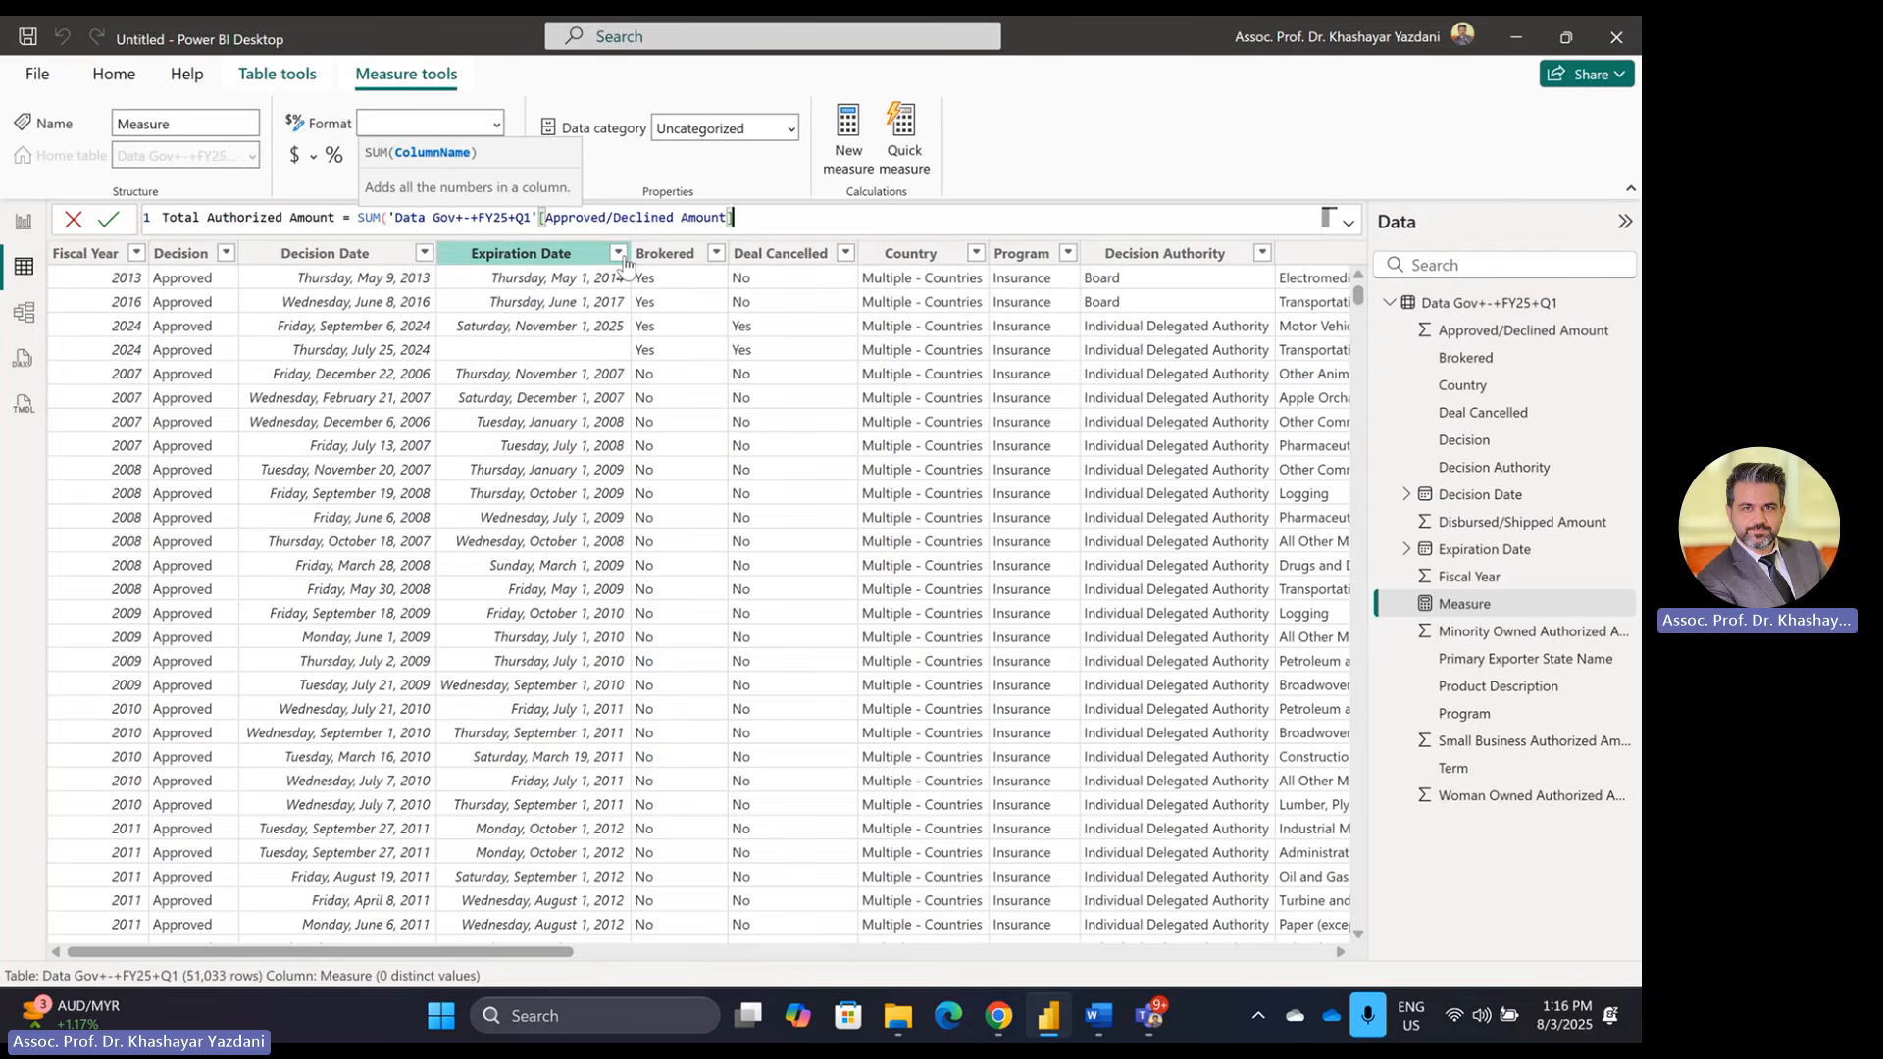
type(")")
key("Return")
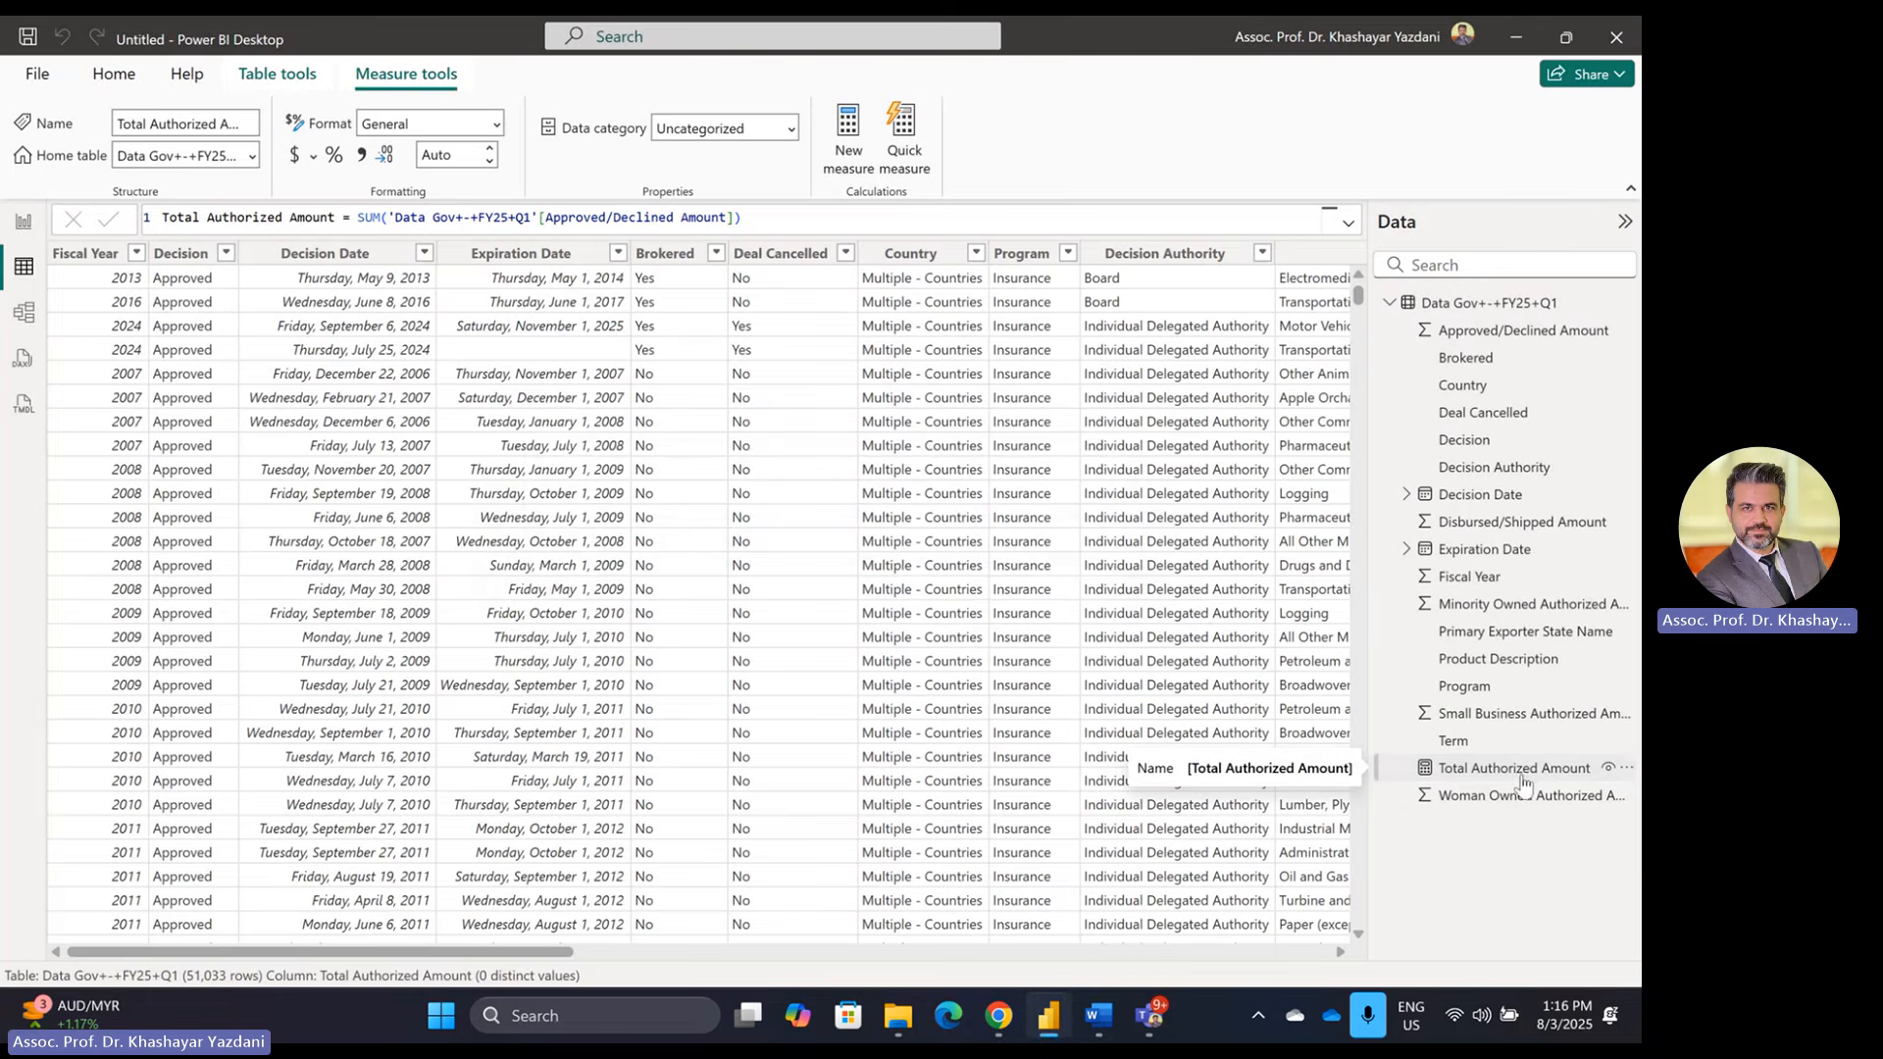
left_click(1471, 775)
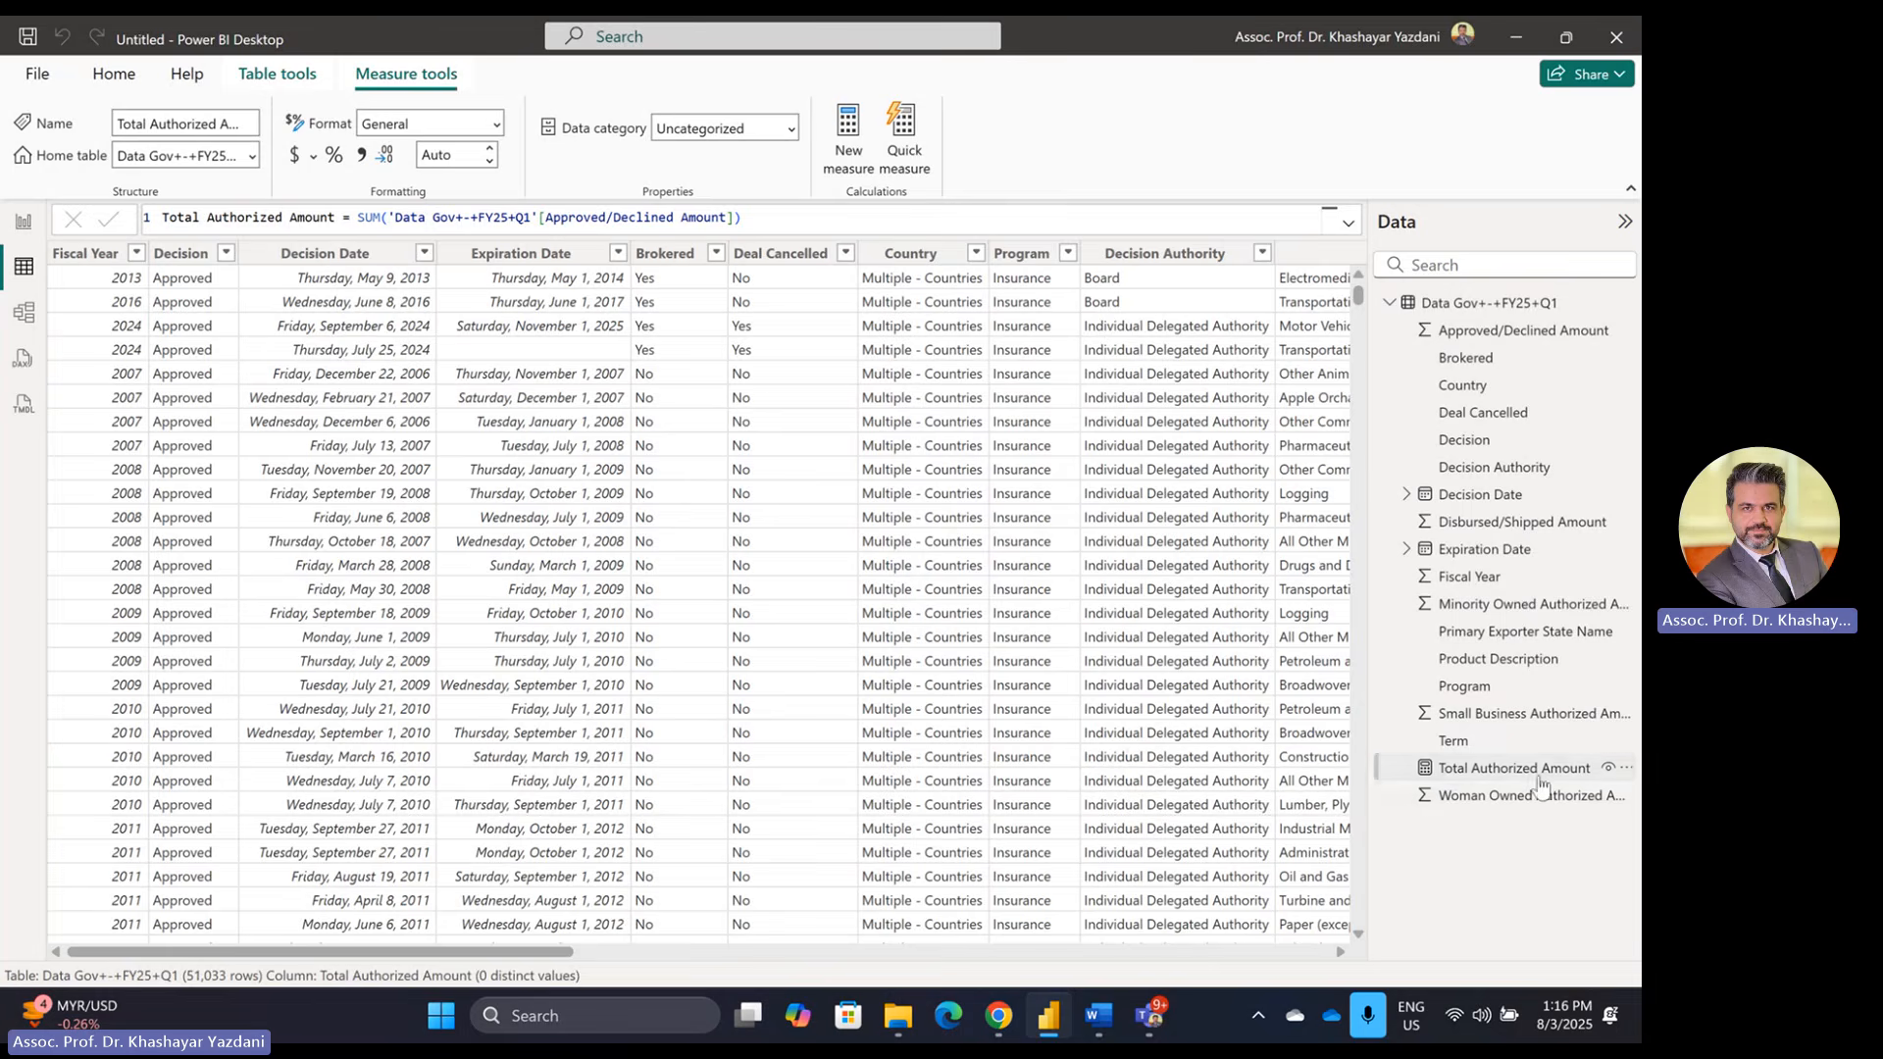
mouse_move(1105, 1020)
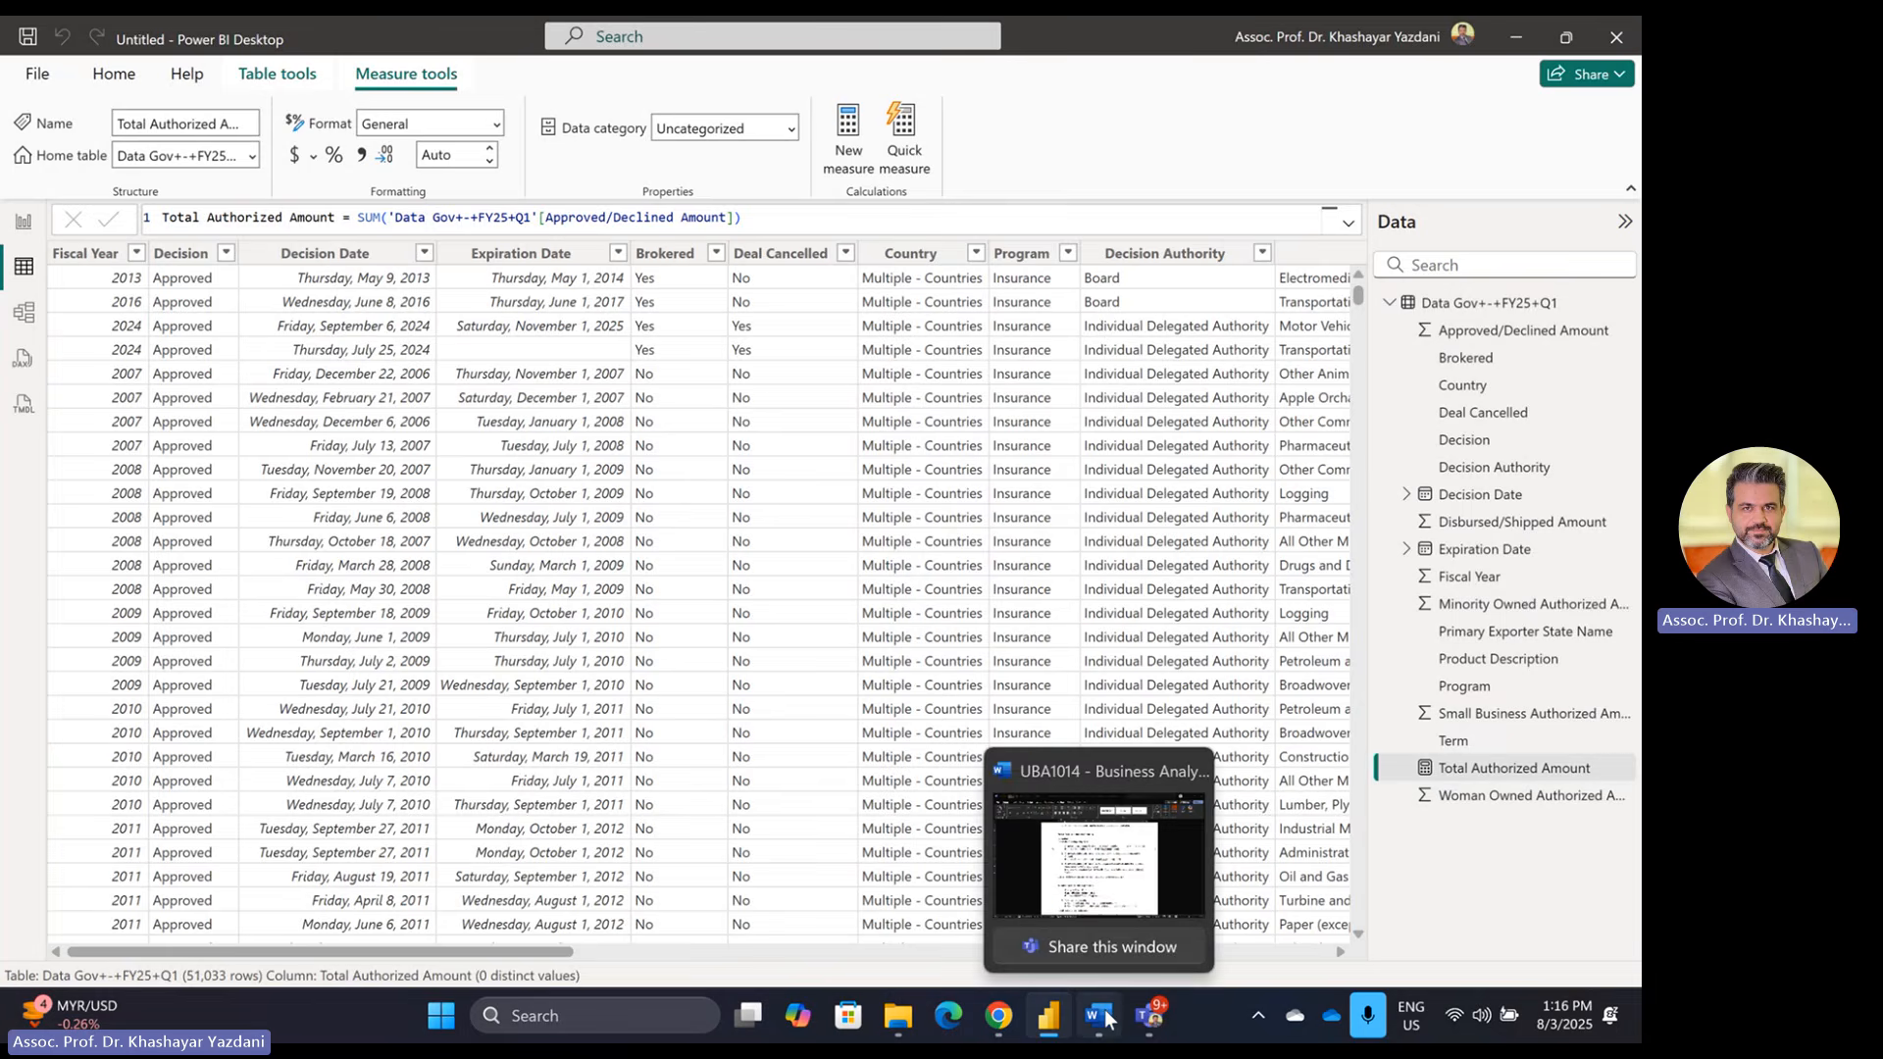
key("alt+Tab")
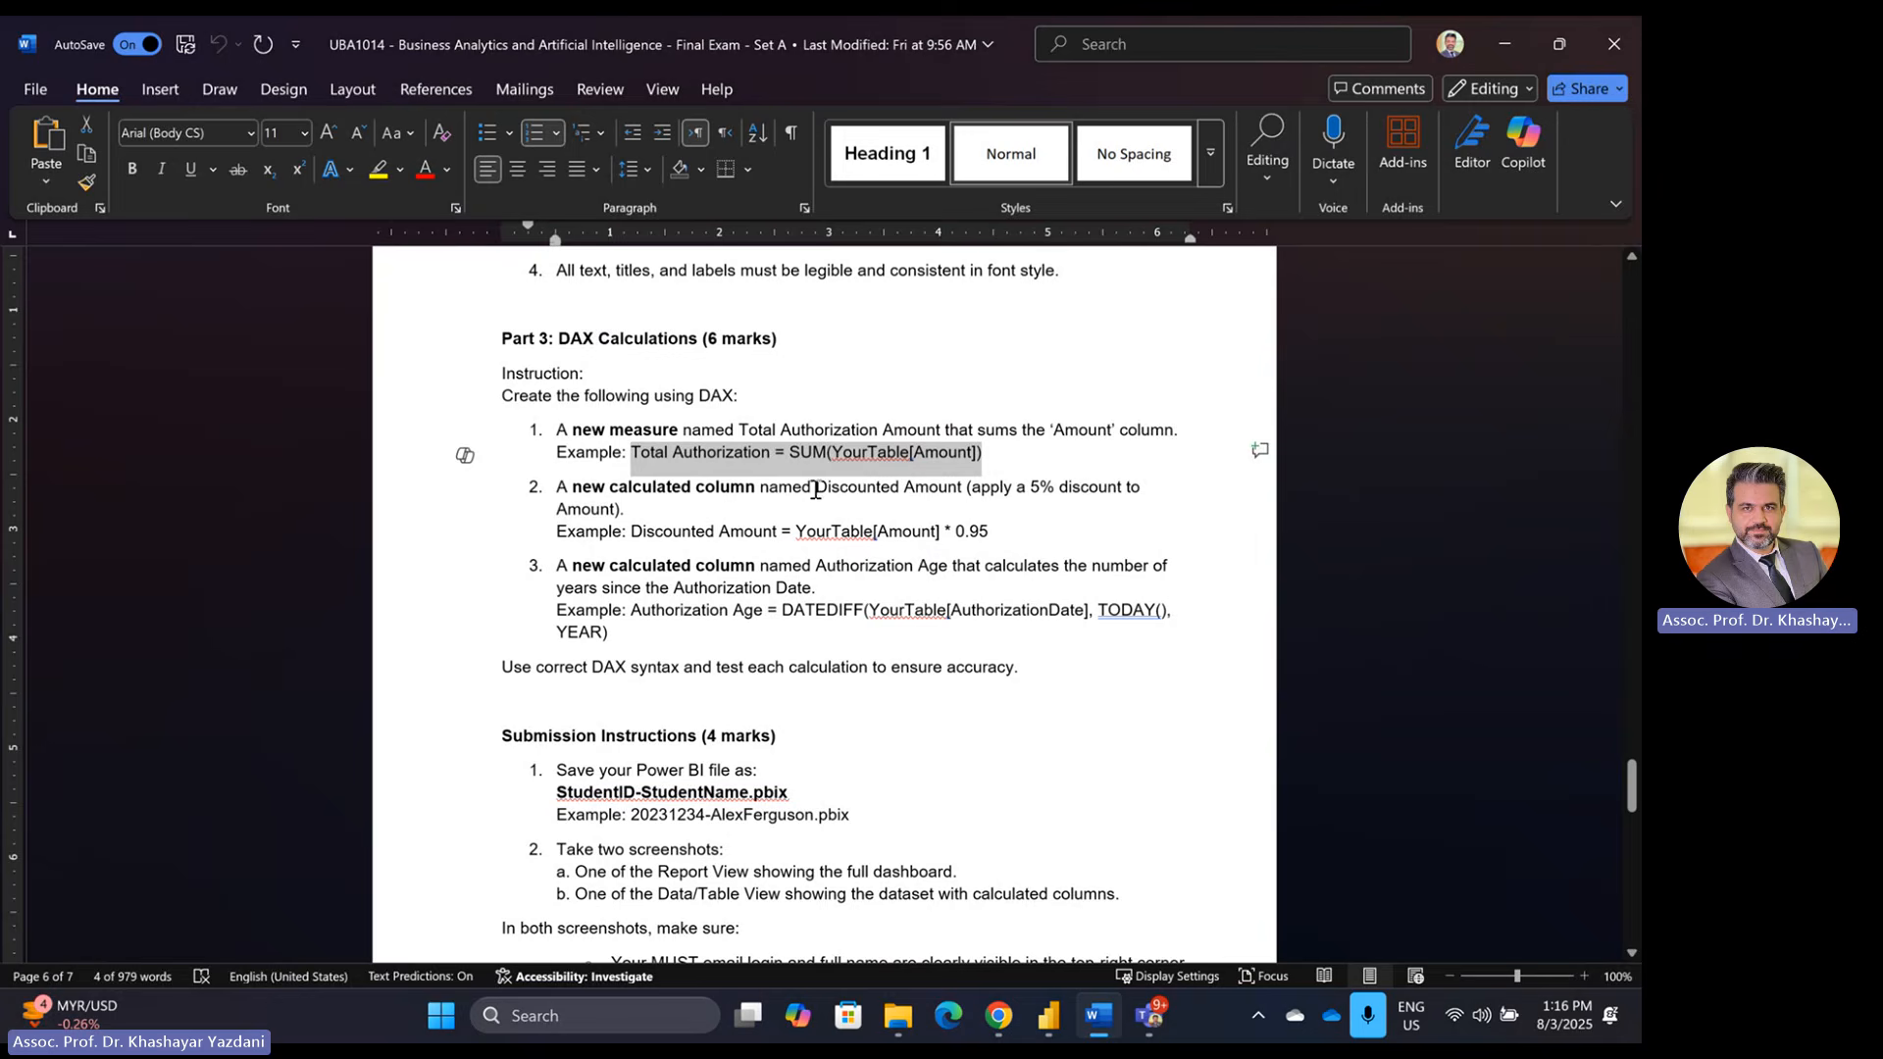
left_click_drag(817, 487, 964, 488)
key("ctrl+c")
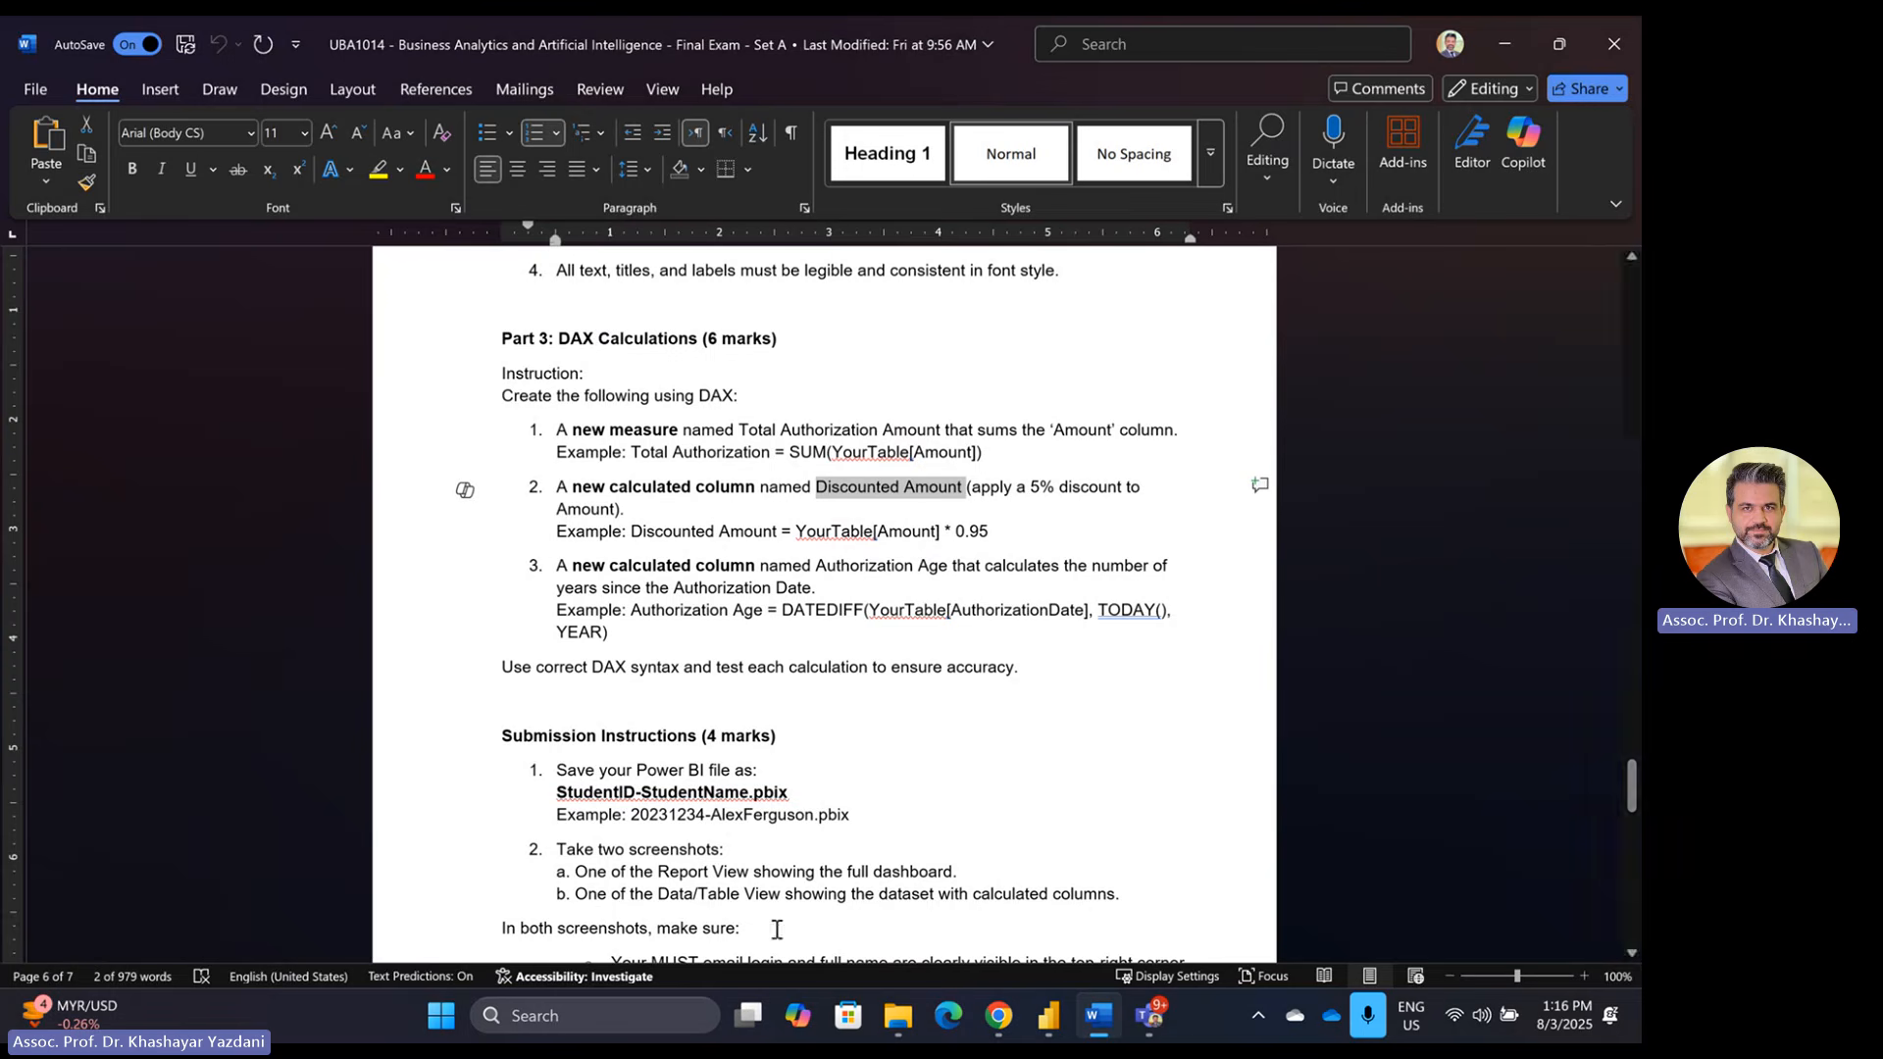
key("alt+Tab")
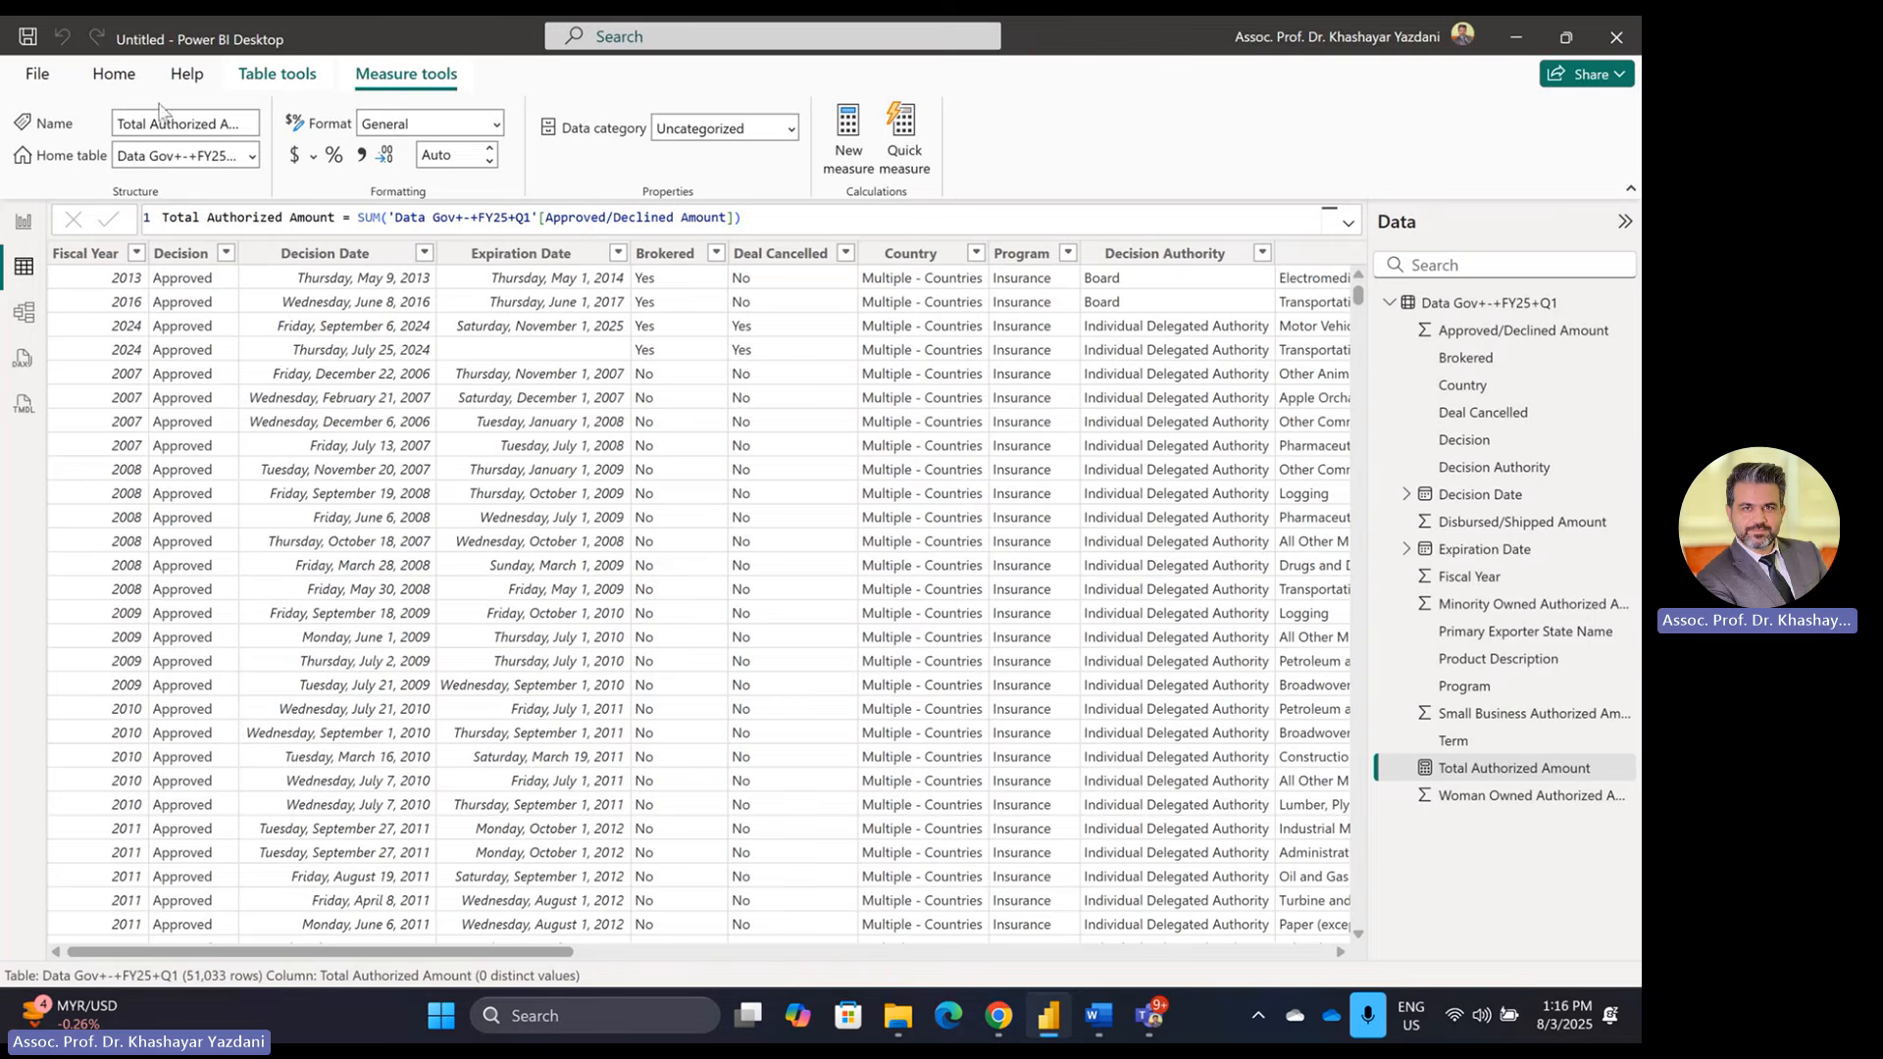
Step: Add a Discounted Amount column equal to Approved/Declined Amount * 0.95, then return to the Word brief
left_click(290, 92)
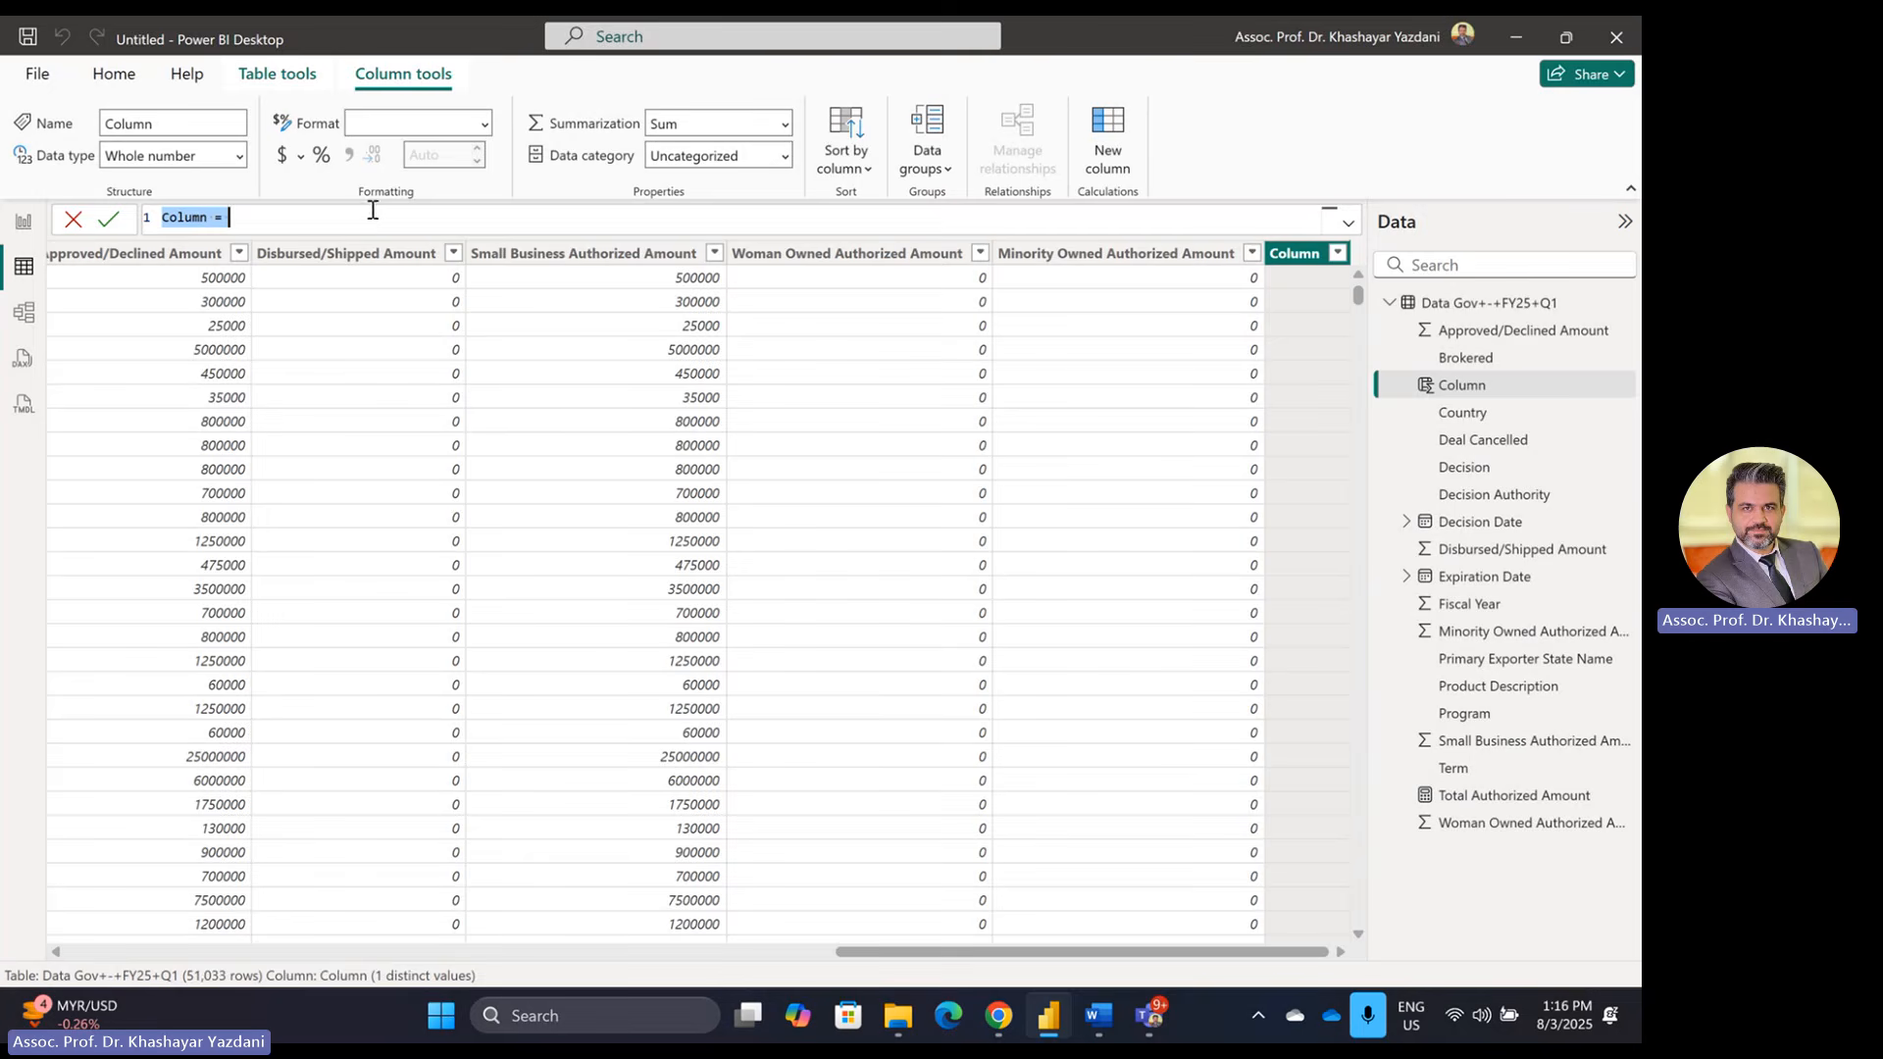
key("ctrl+v")
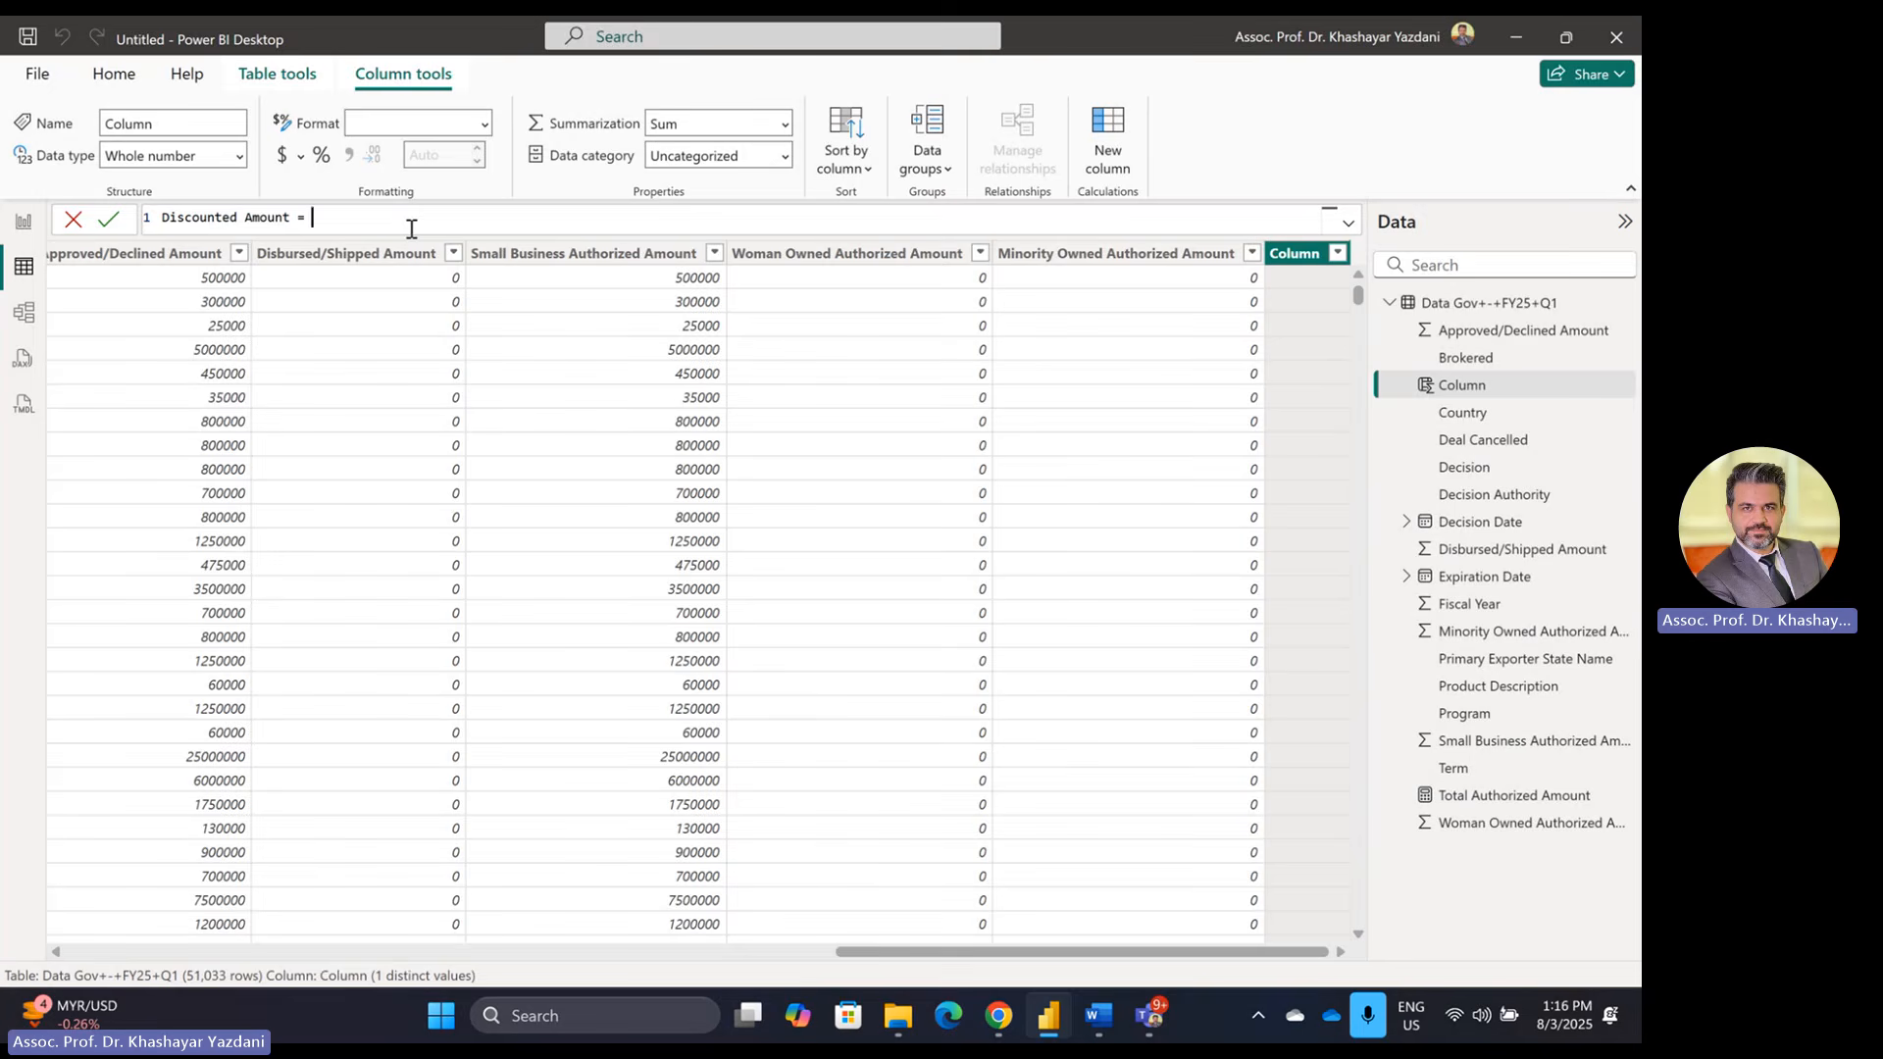
type("ap")
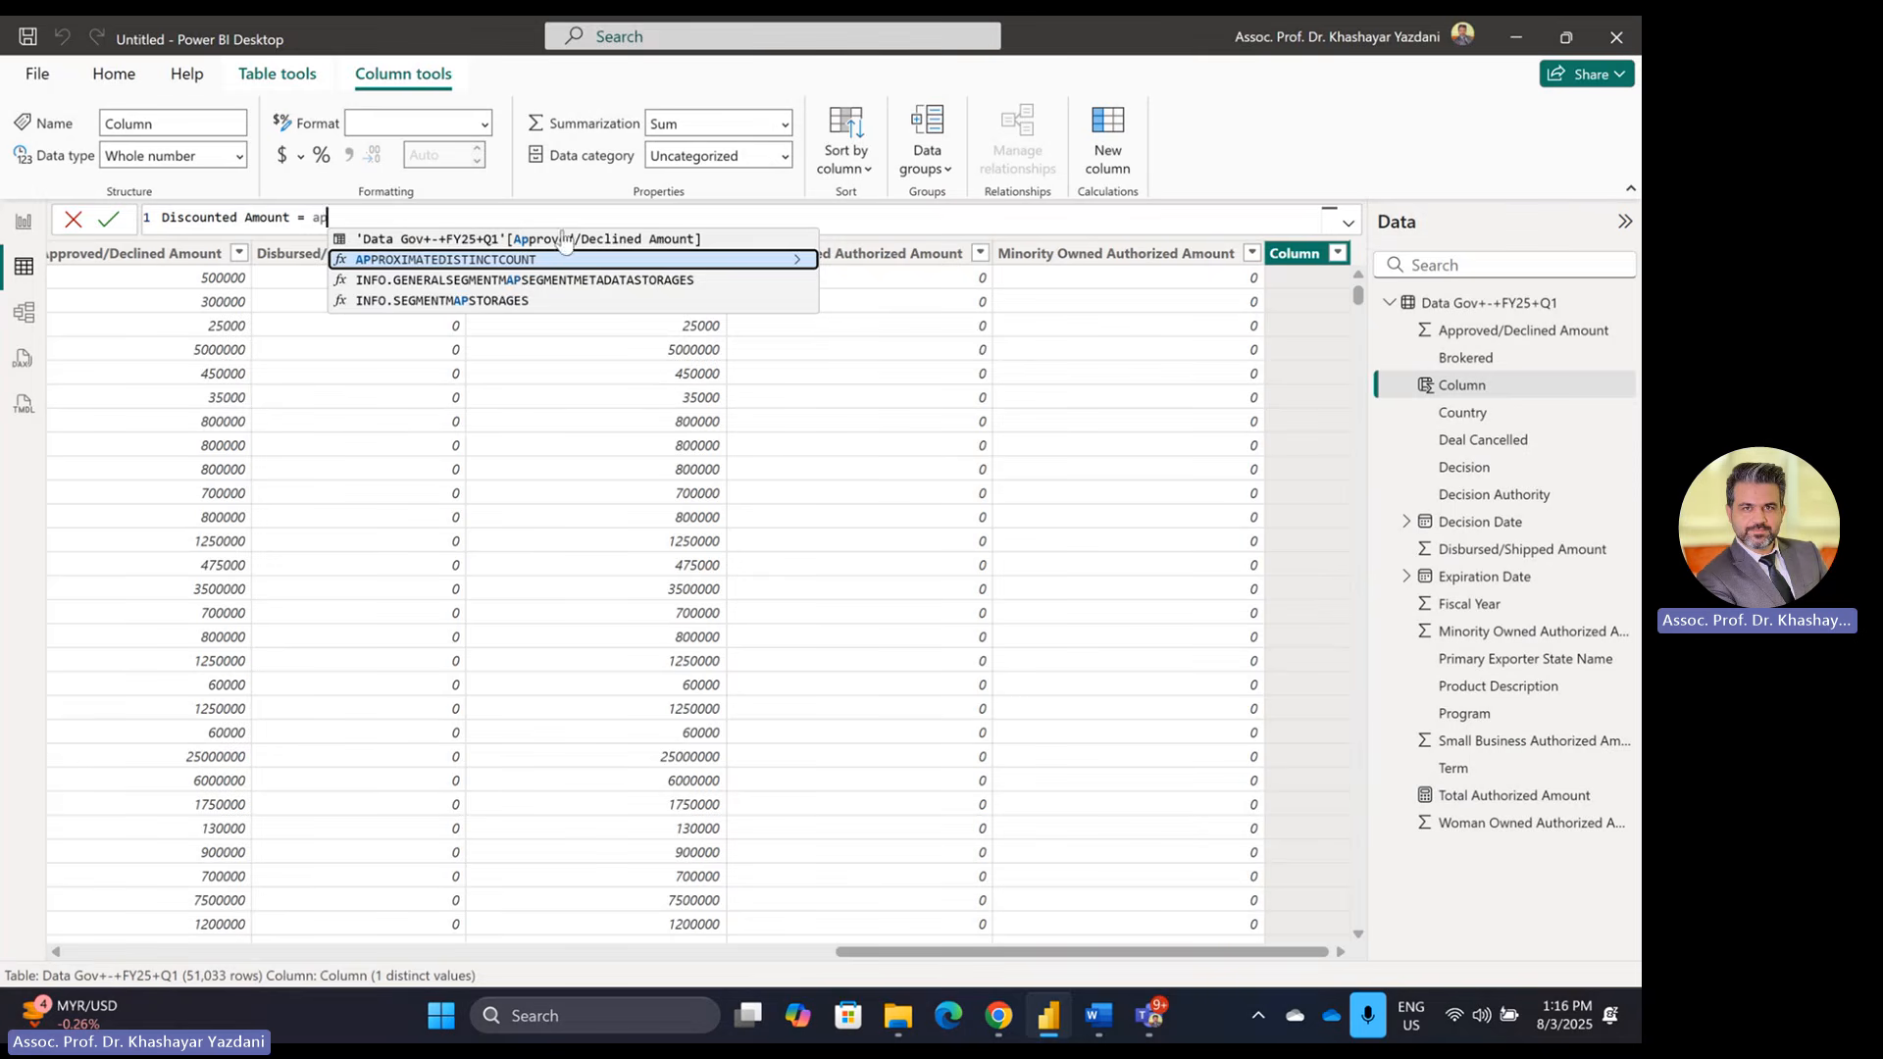
left_click(635, 240)
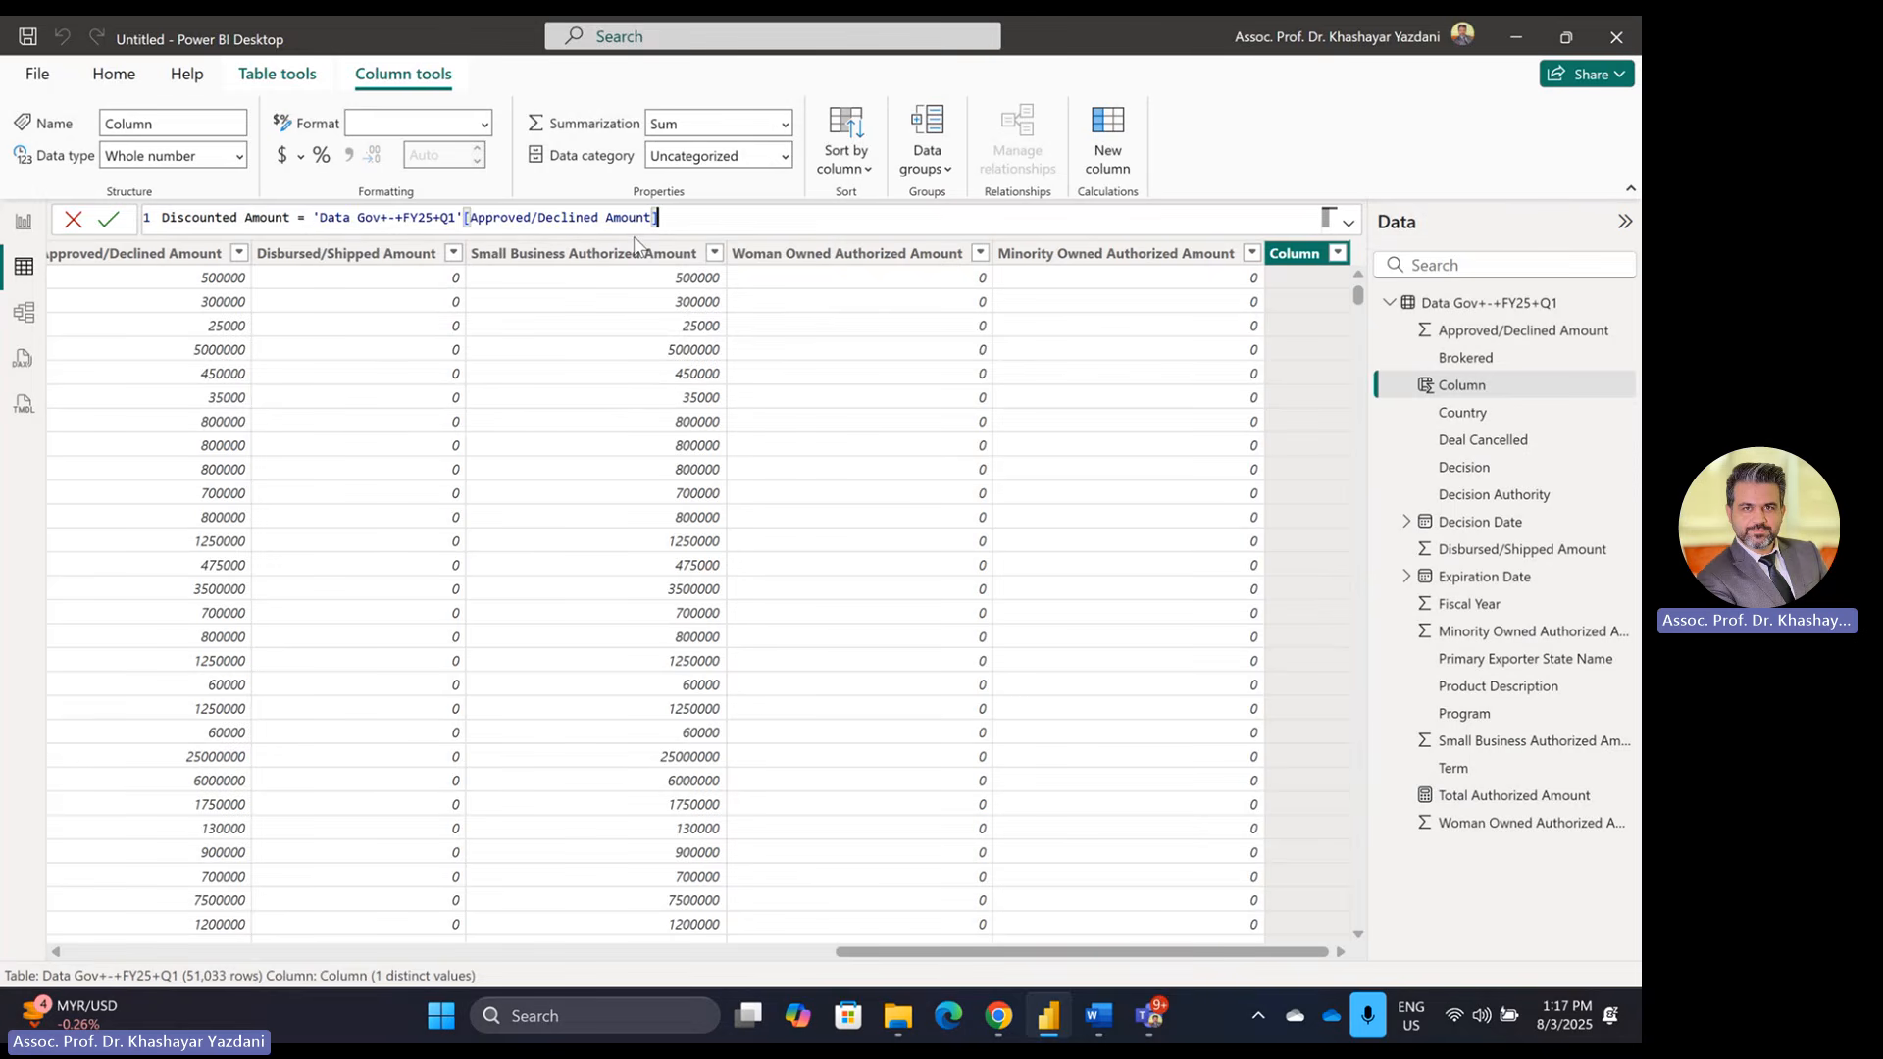
type("&")
key("BackSpace")
type("*0.95")
key("Return")
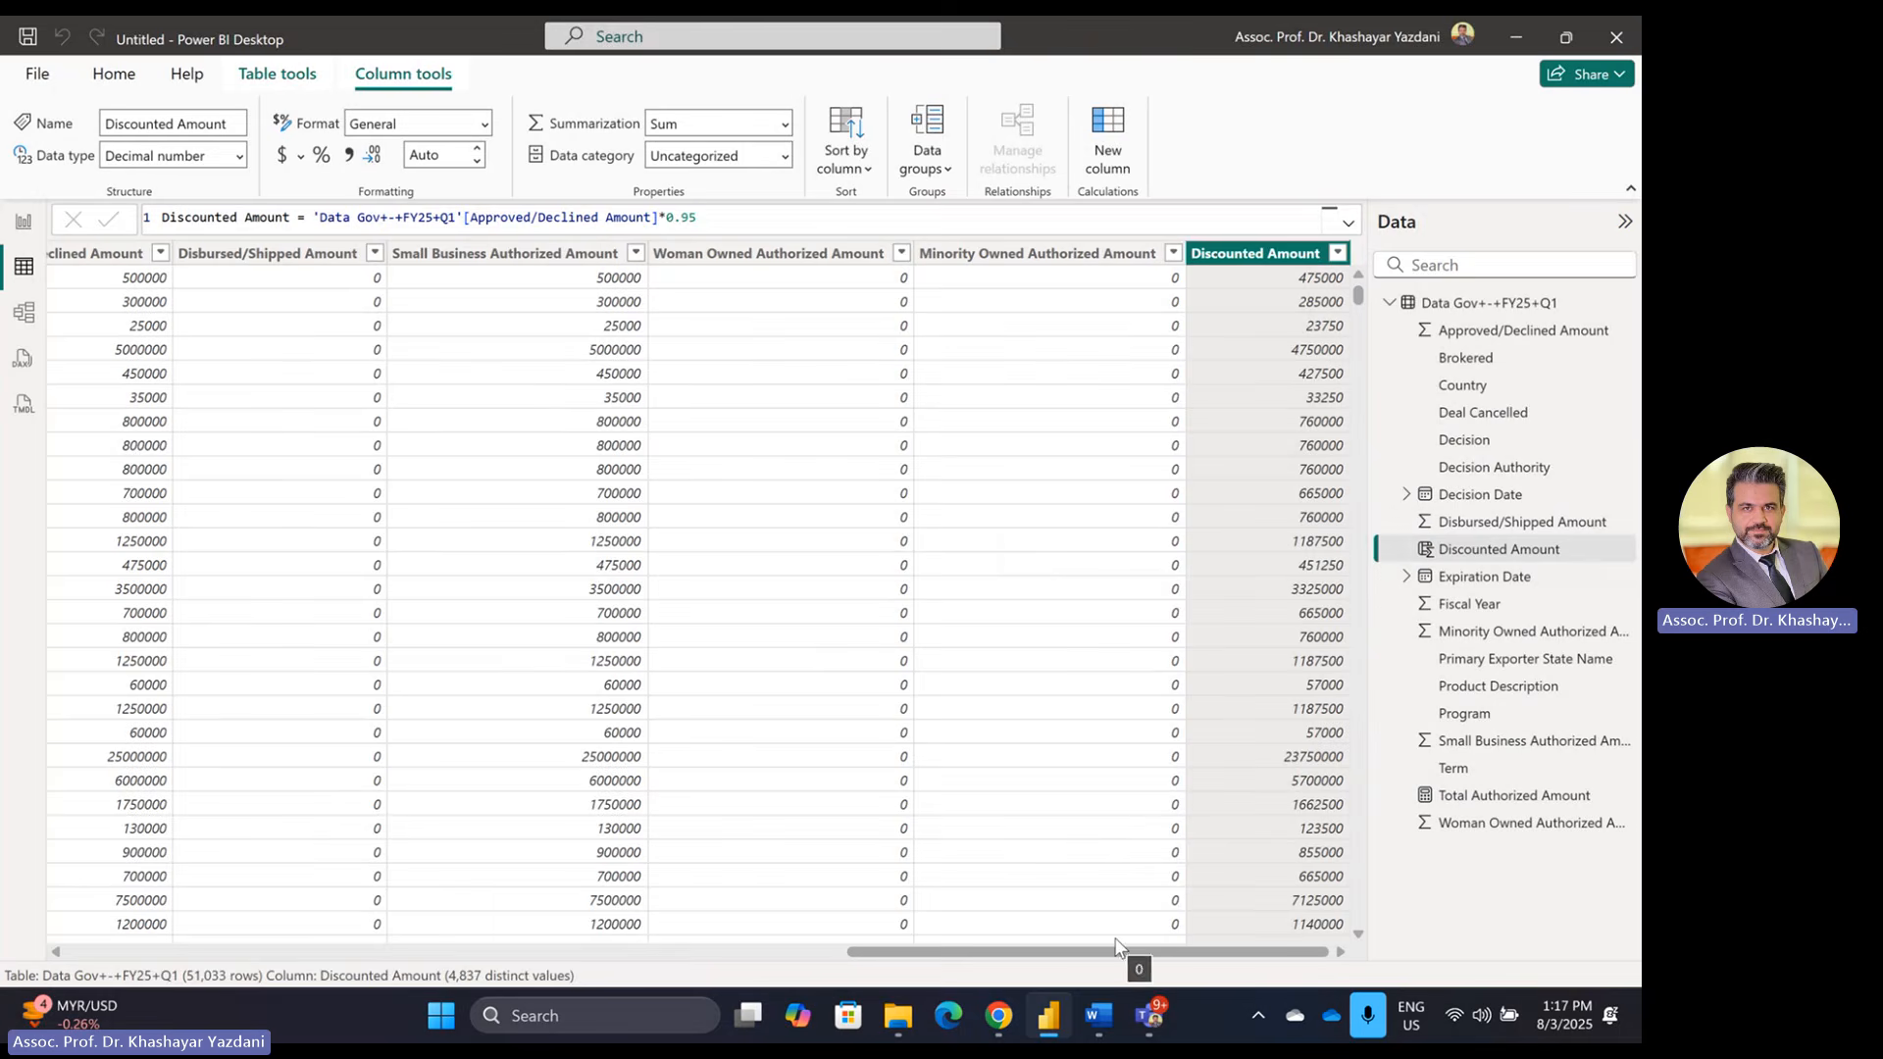
key("alt+Tab")
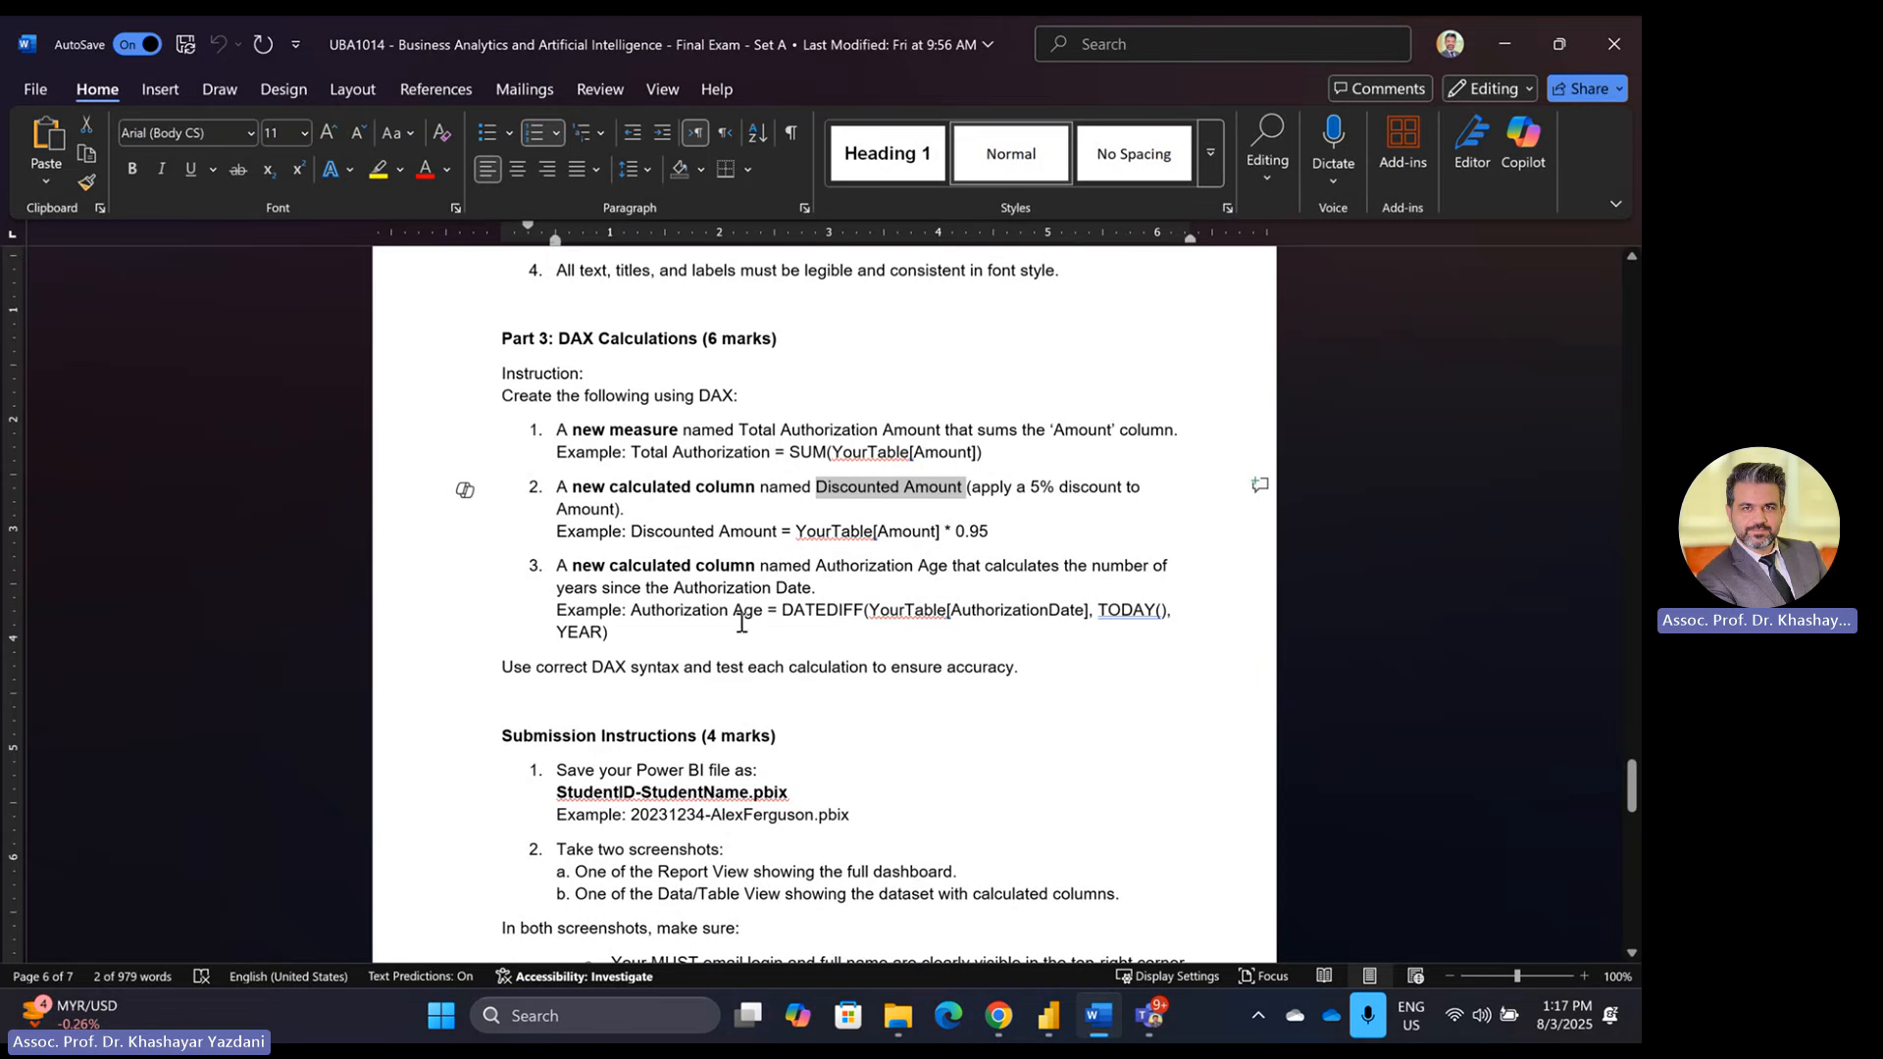
Step: Copy the Authorization Age example formula from the Word brief and go back to Power BI
left_click_drag(633, 612, 832, 615)
key("ctrl+c")
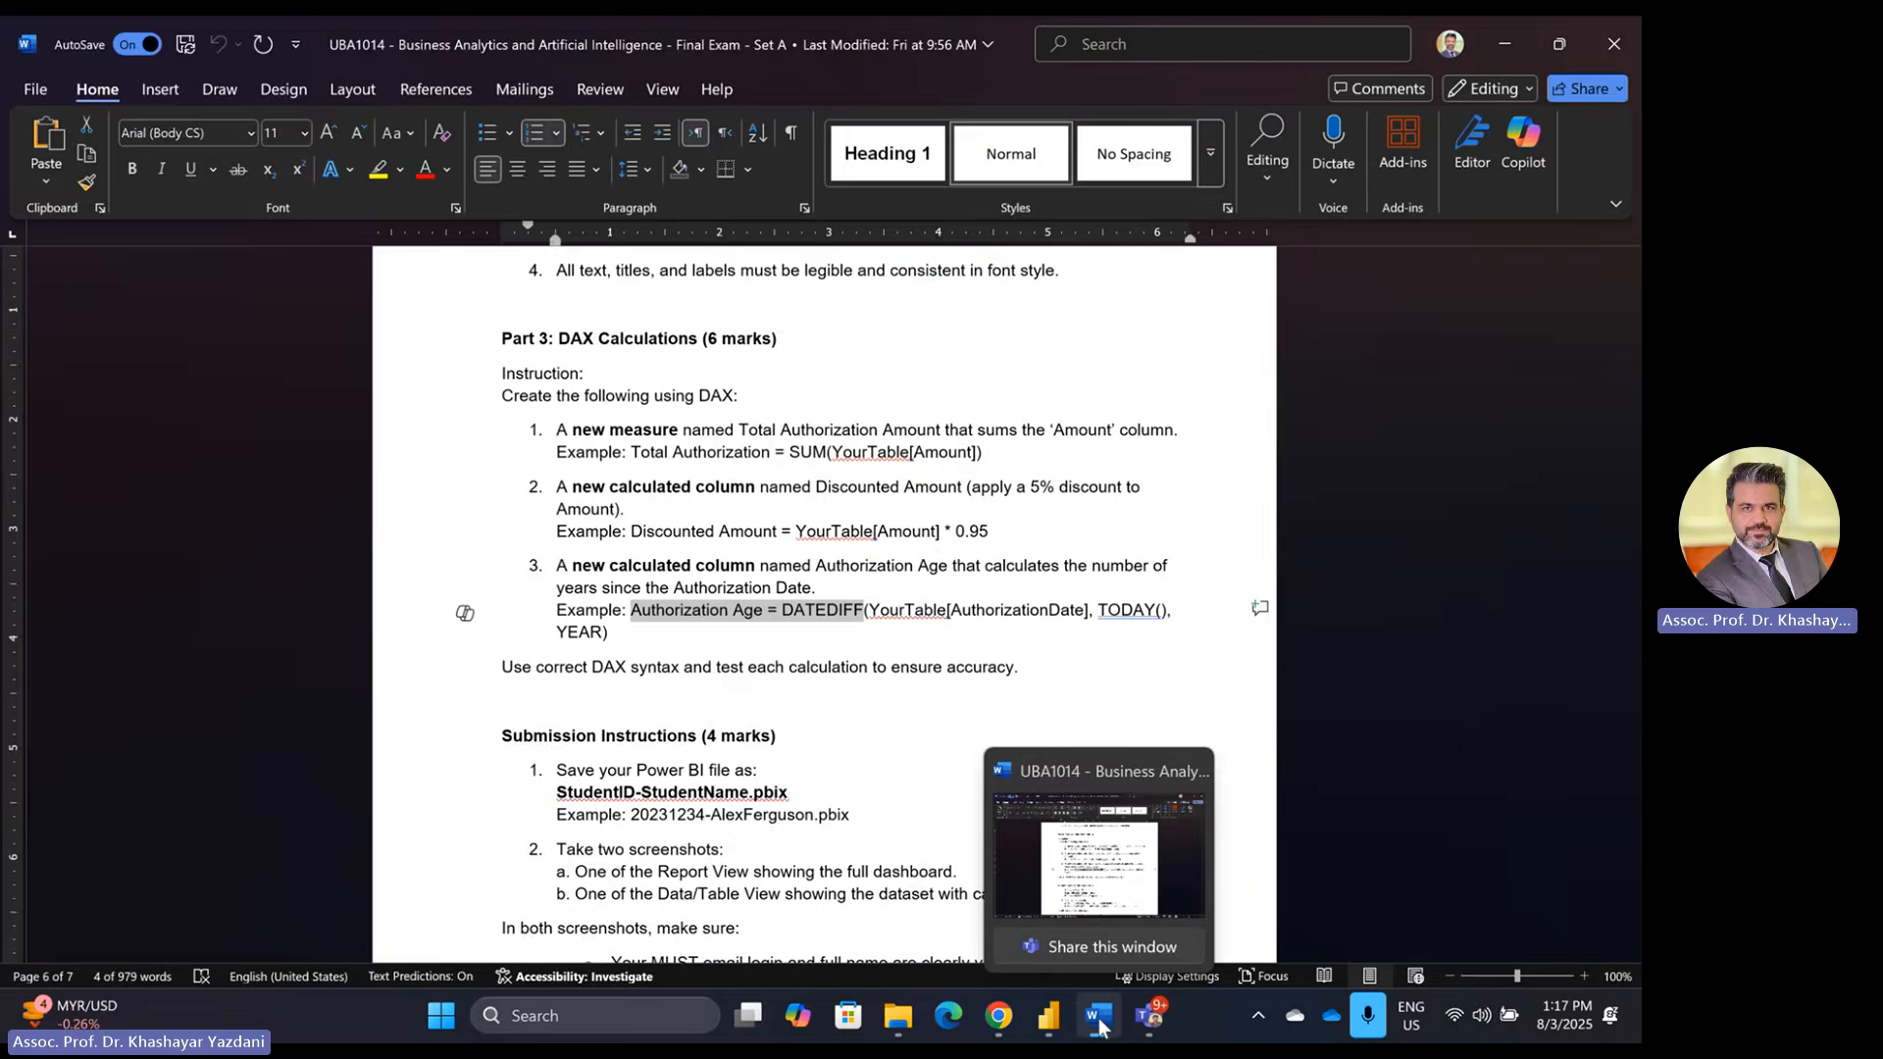
left_click(1048, 1018)
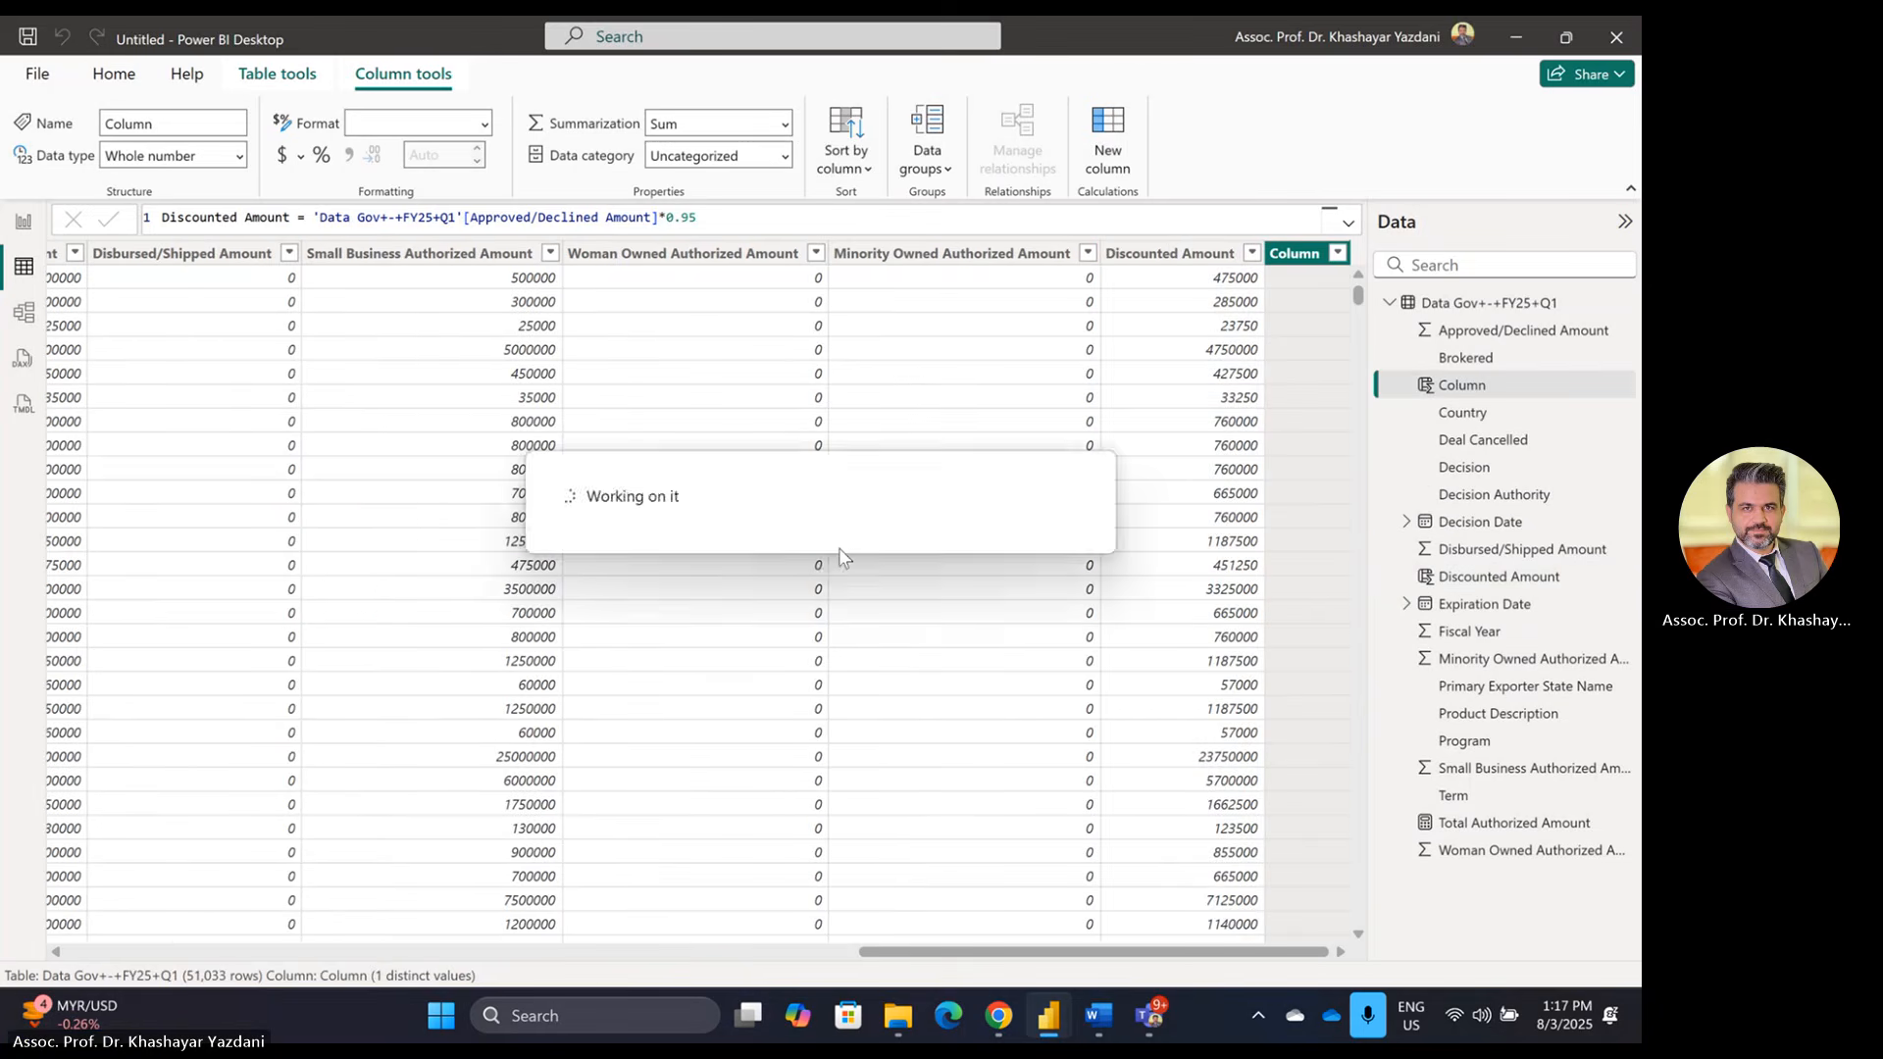
Step: Start the Authorization Age formula as DATEDIFF from Decision Date to TODAY()
key("ctrl+v")
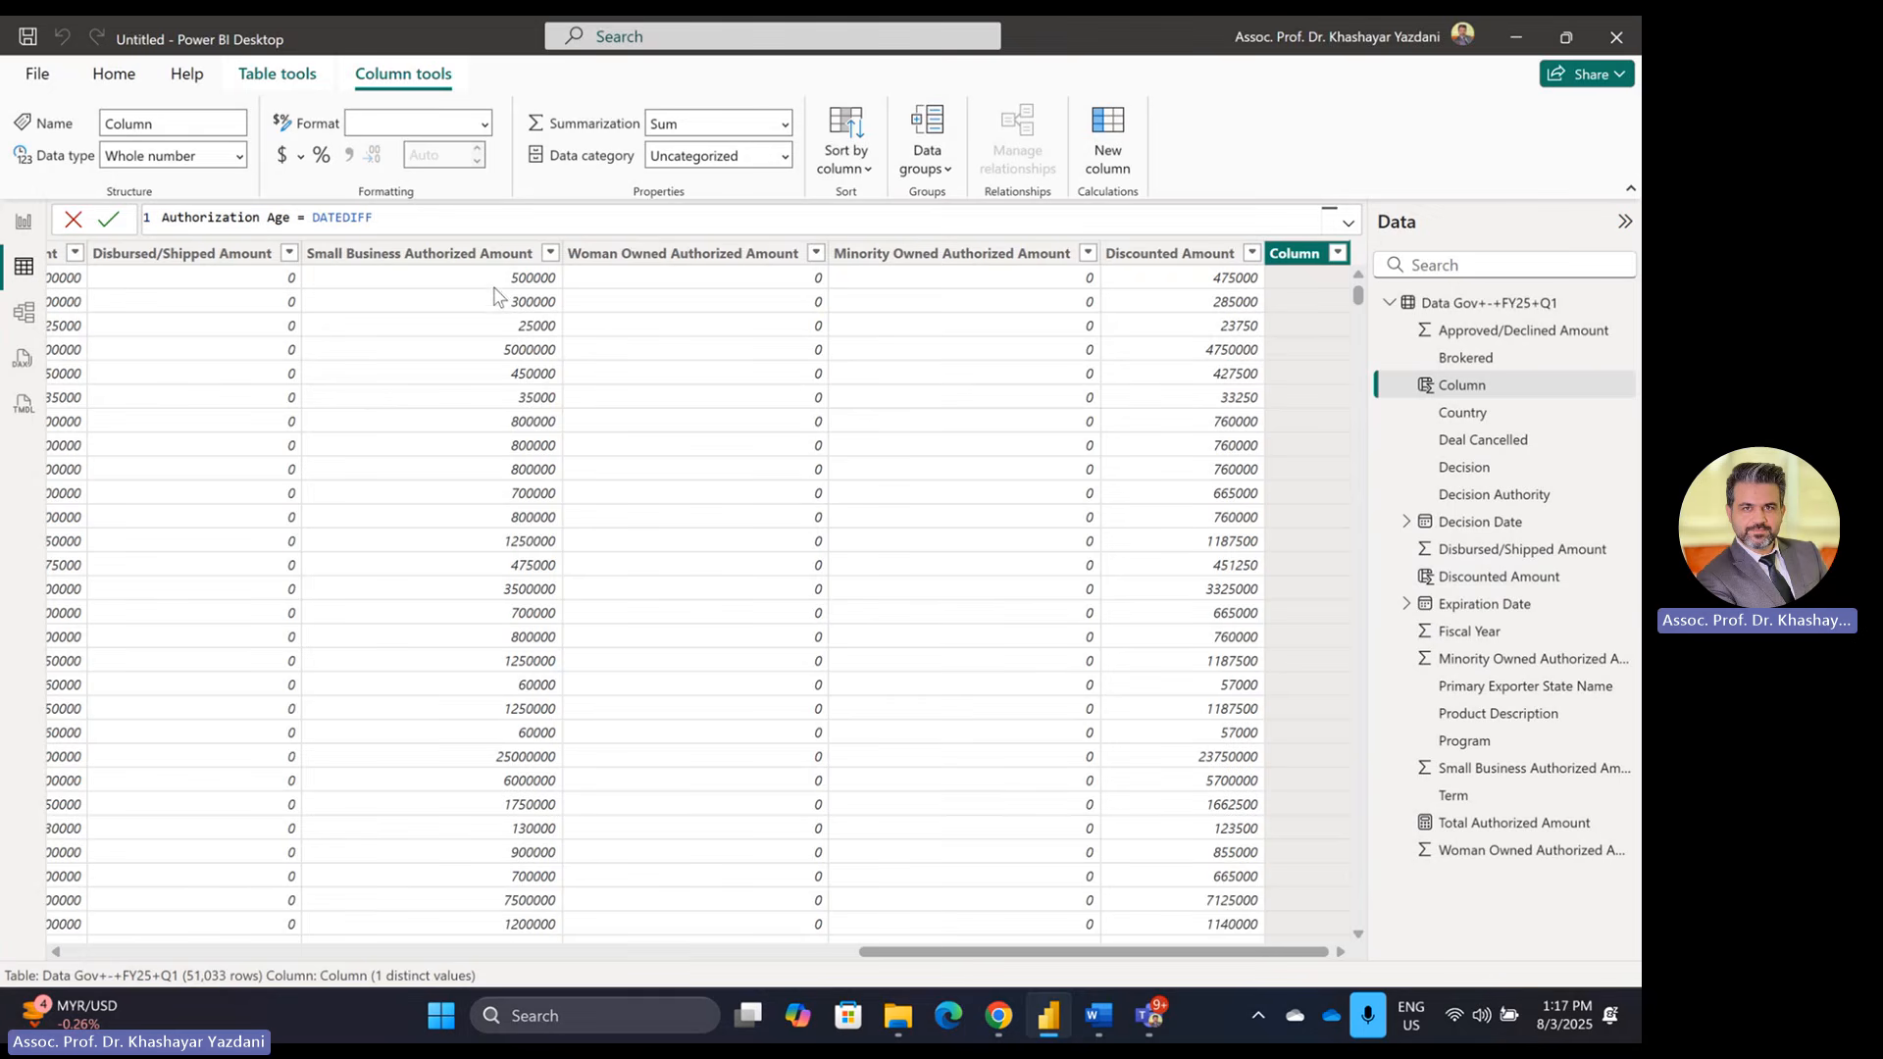
left_click(407, 224)
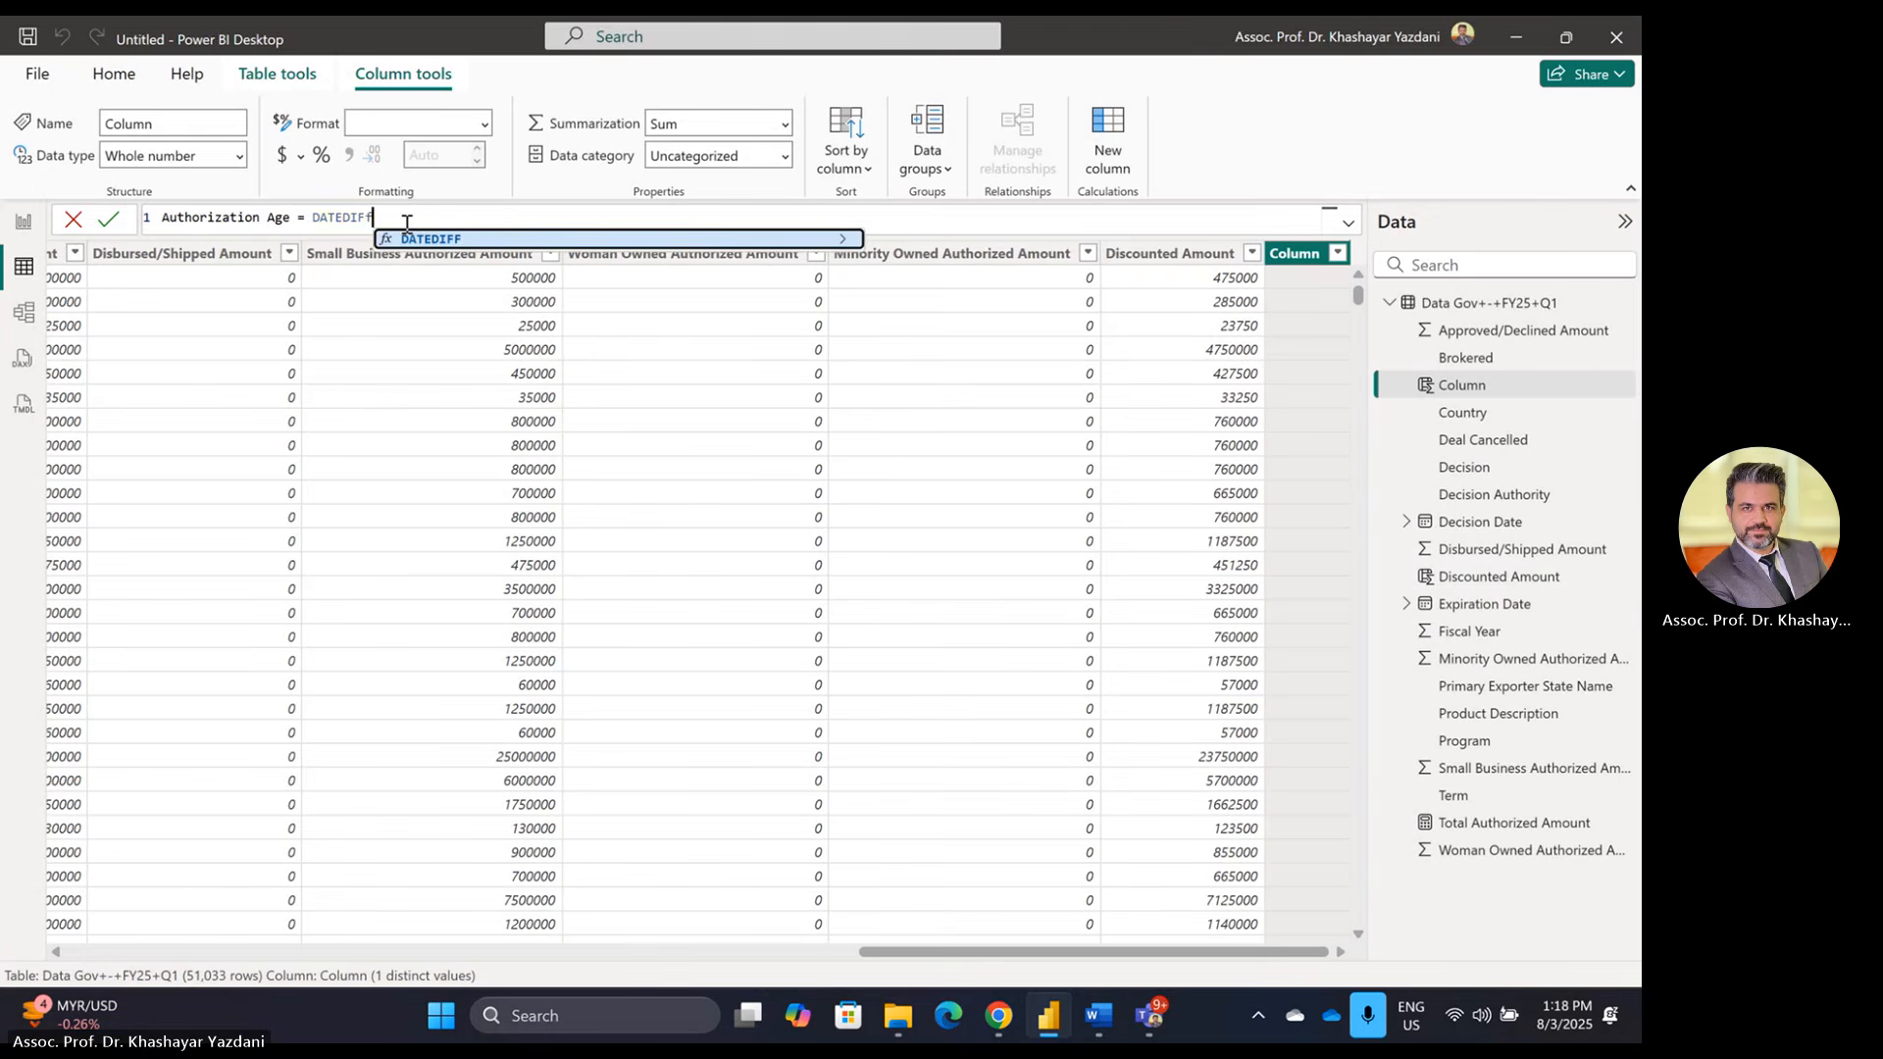
type("(")
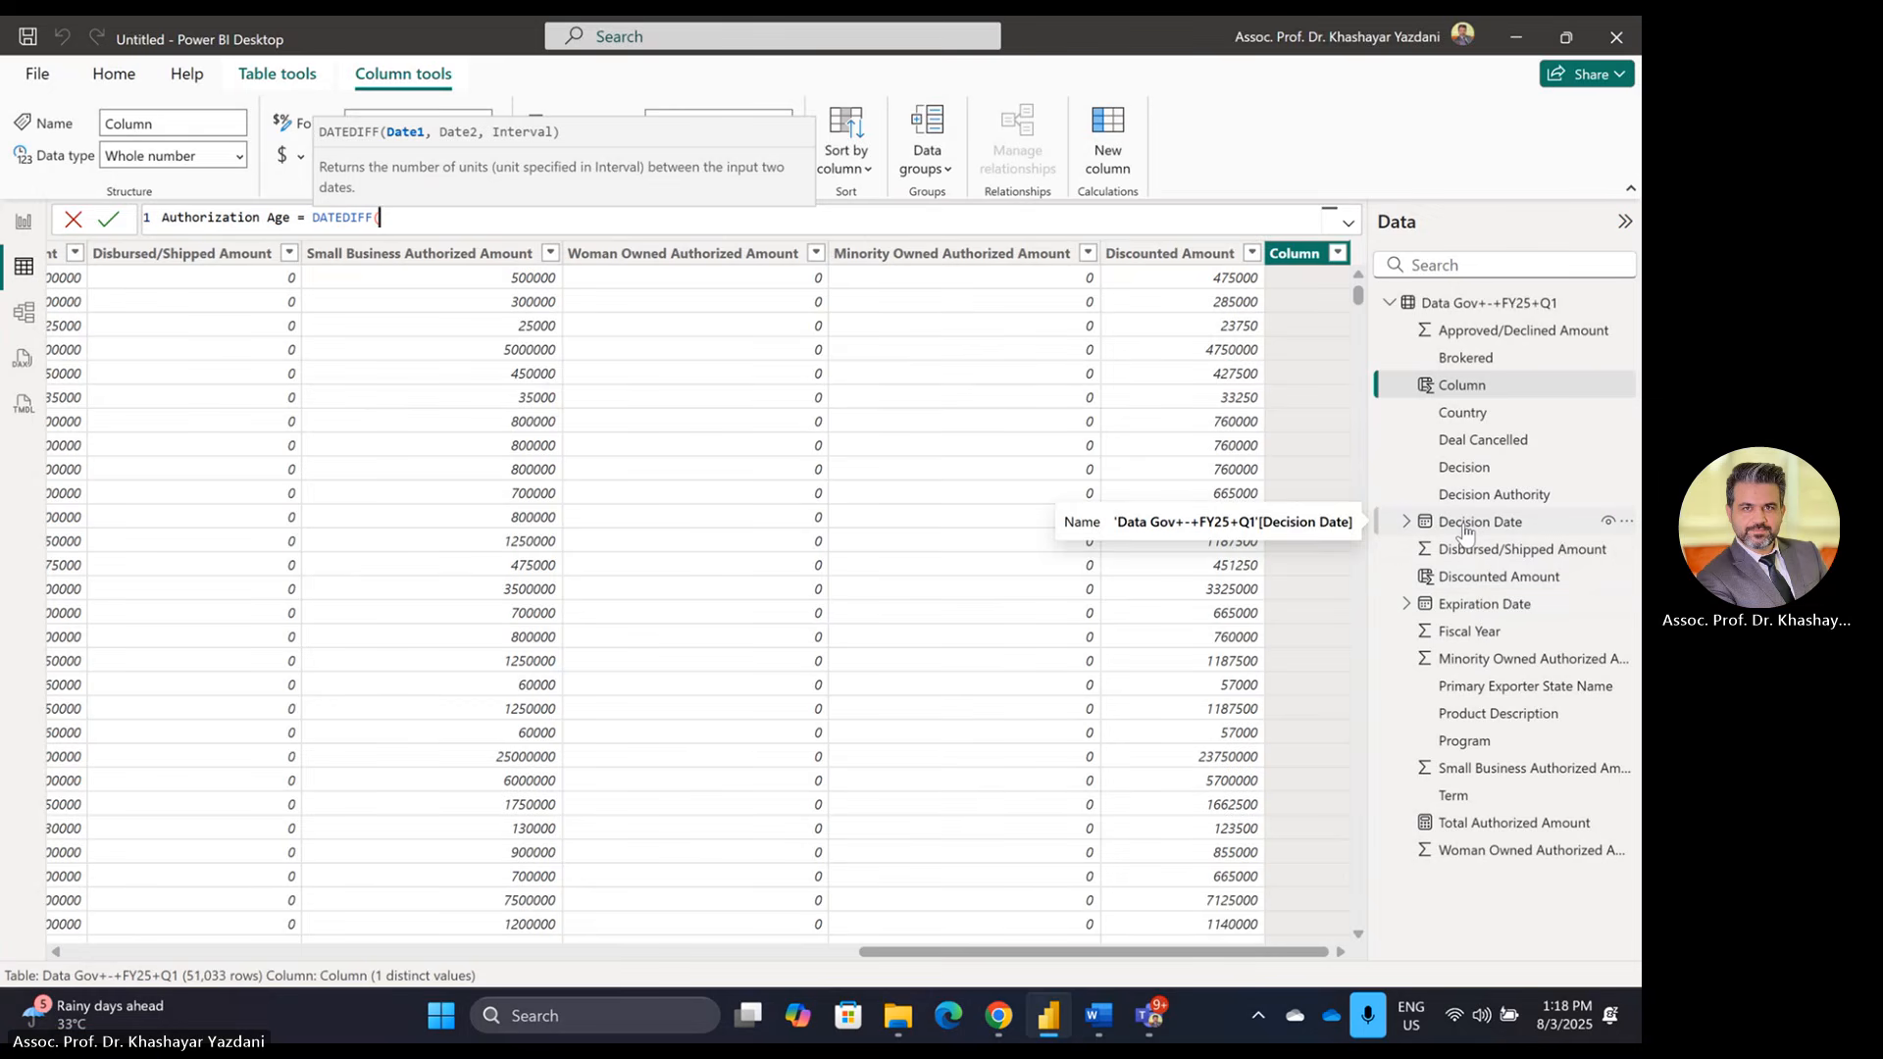
type("de")
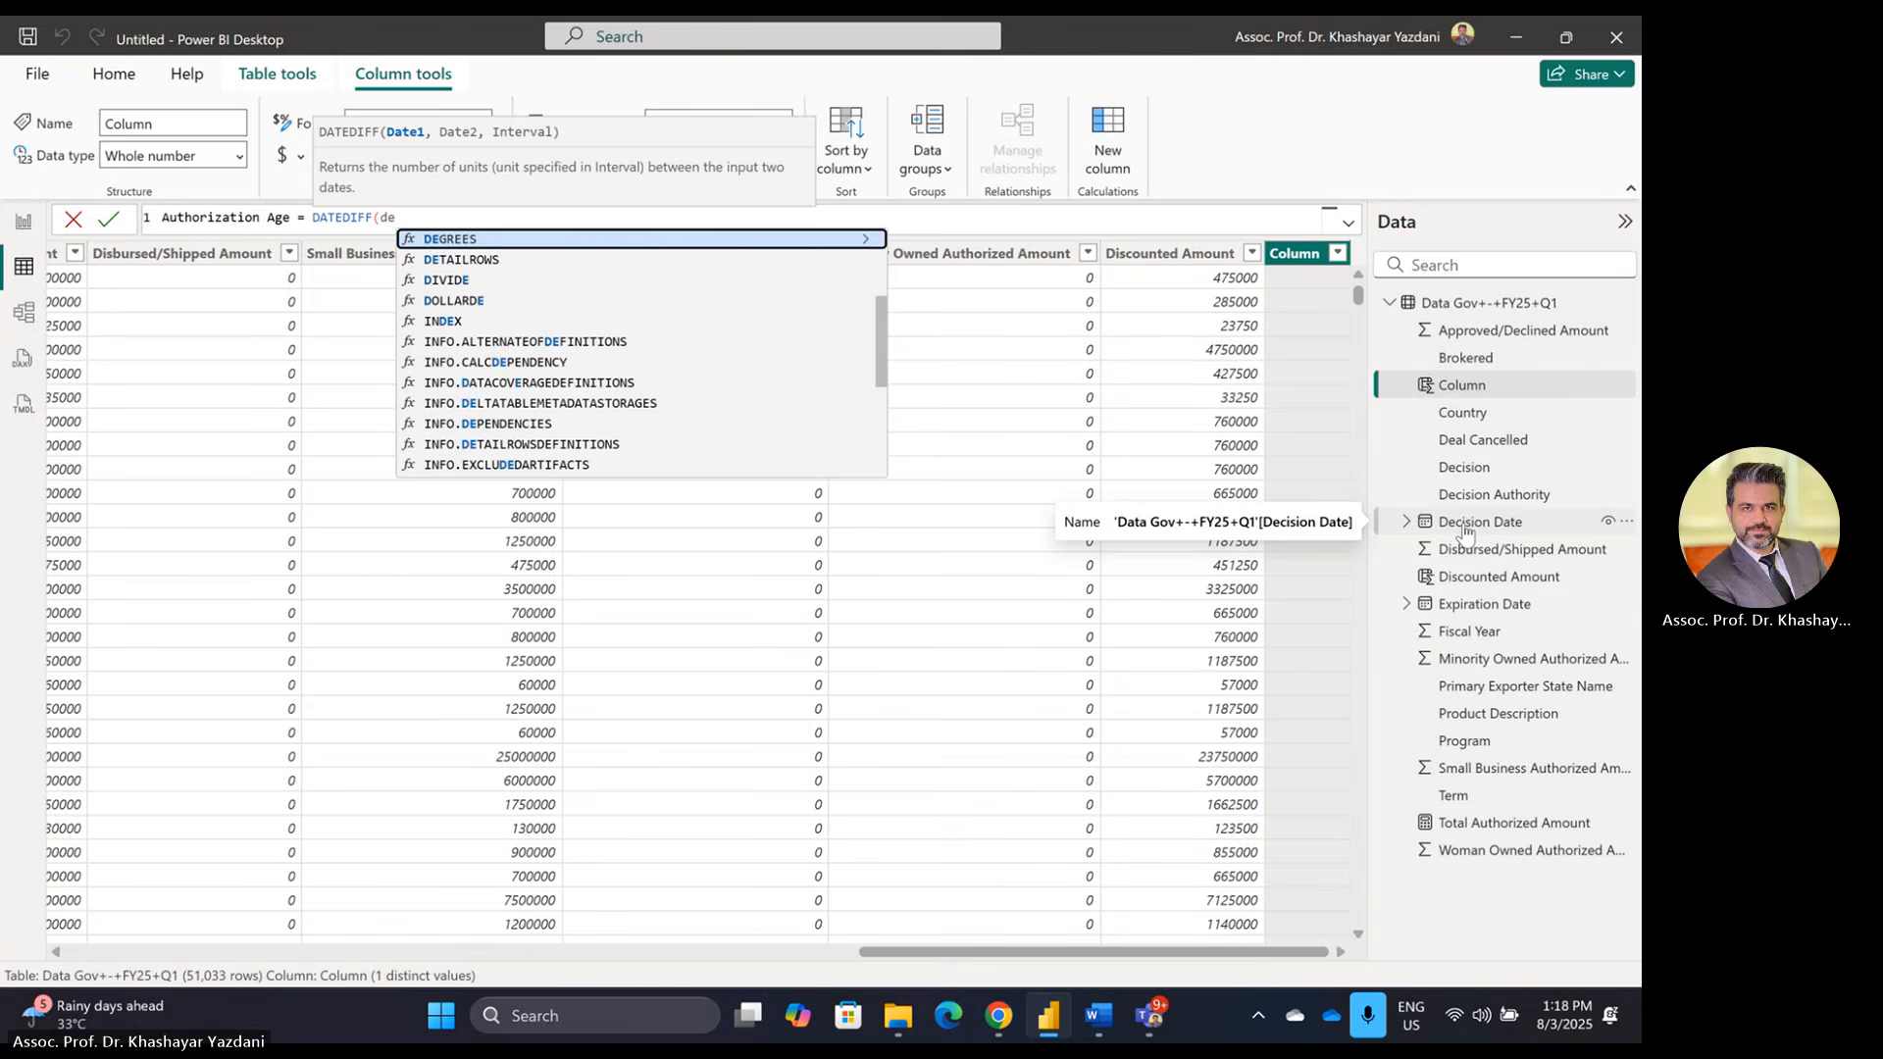
type("c")
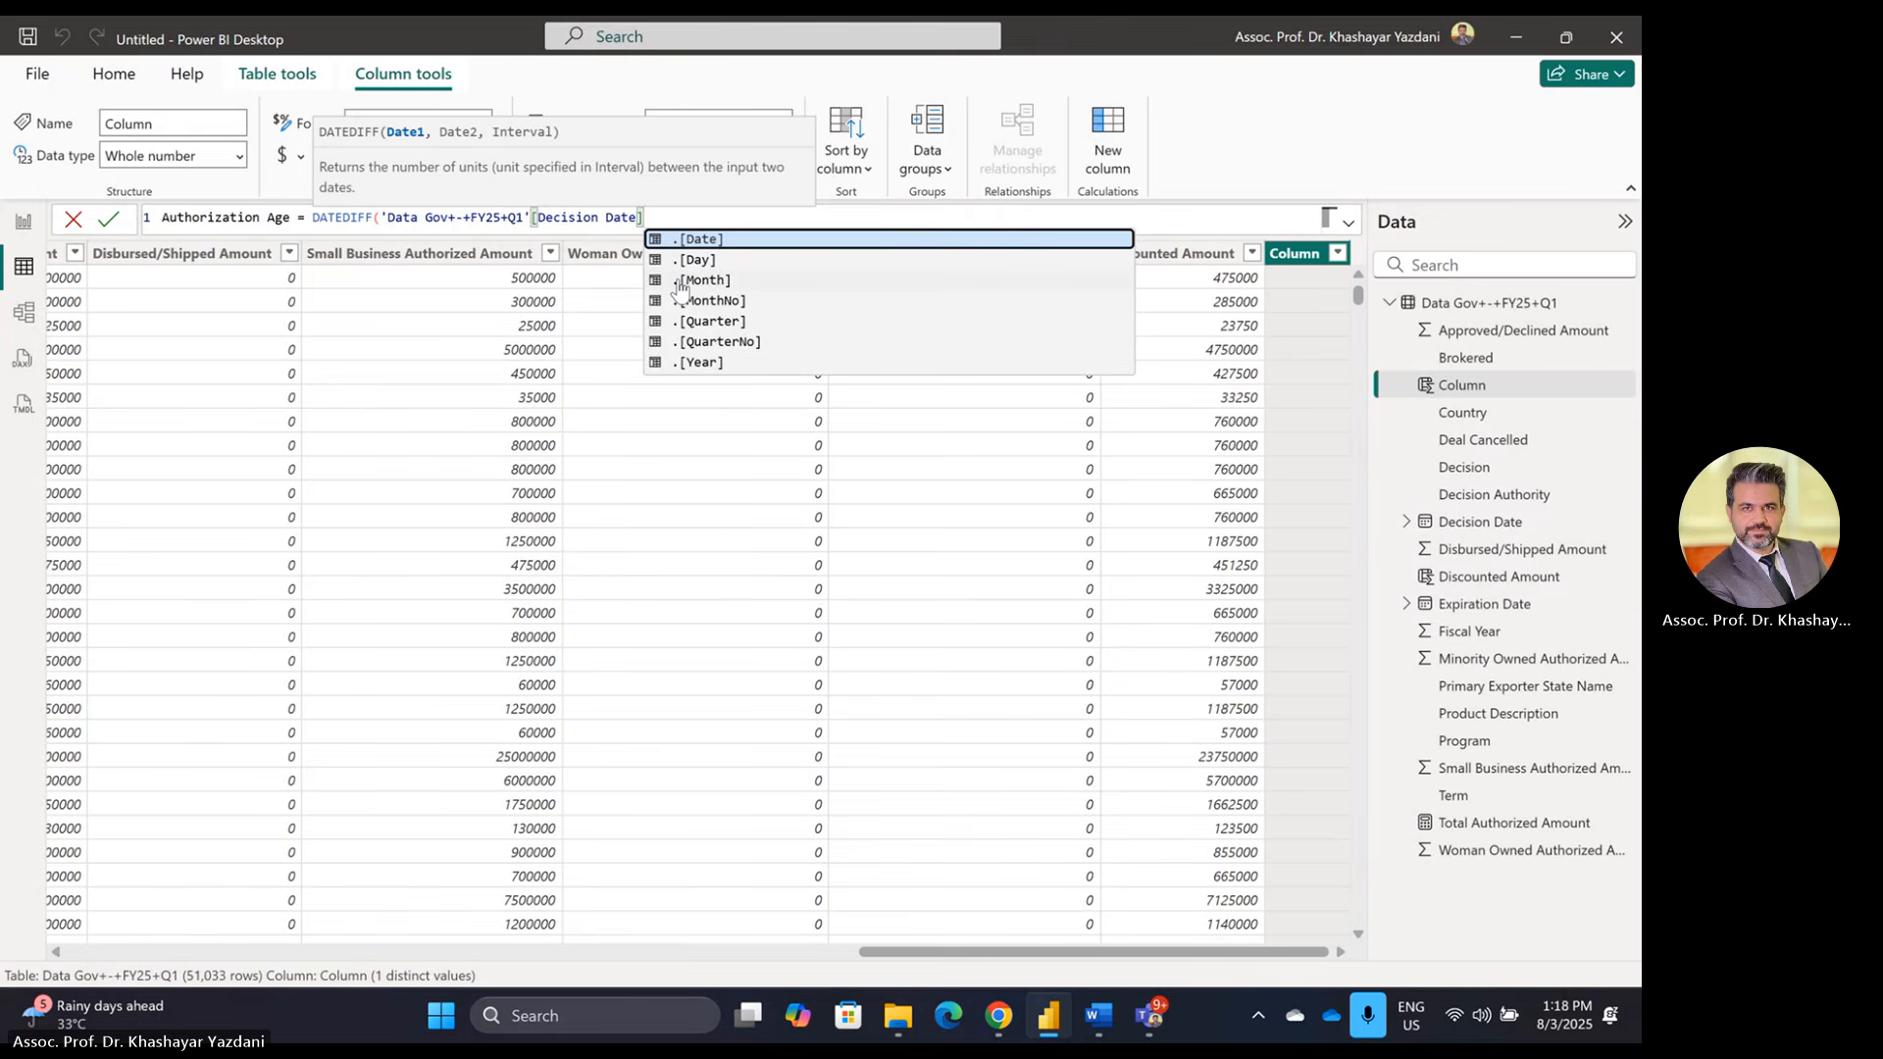
key("Escape")
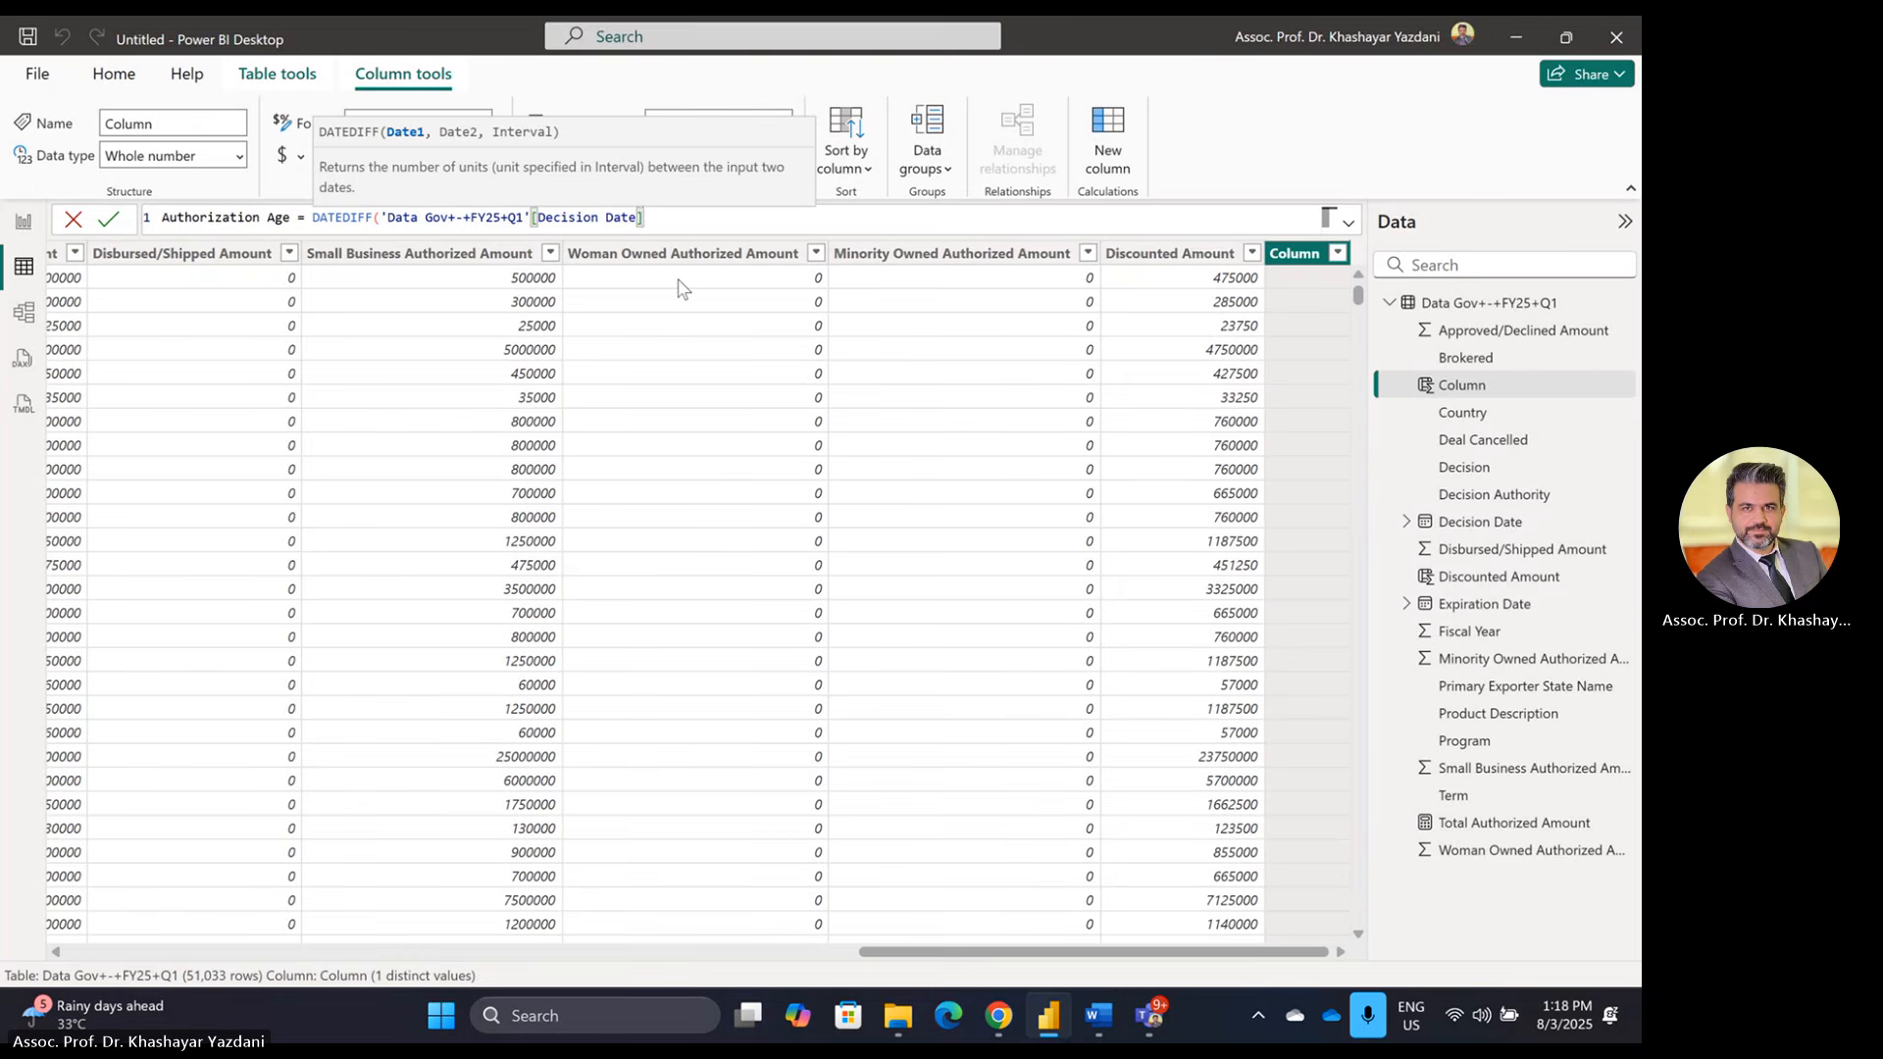
key("ctrl+plus")
key("ctrl+plus")
key("ctrl+plus")
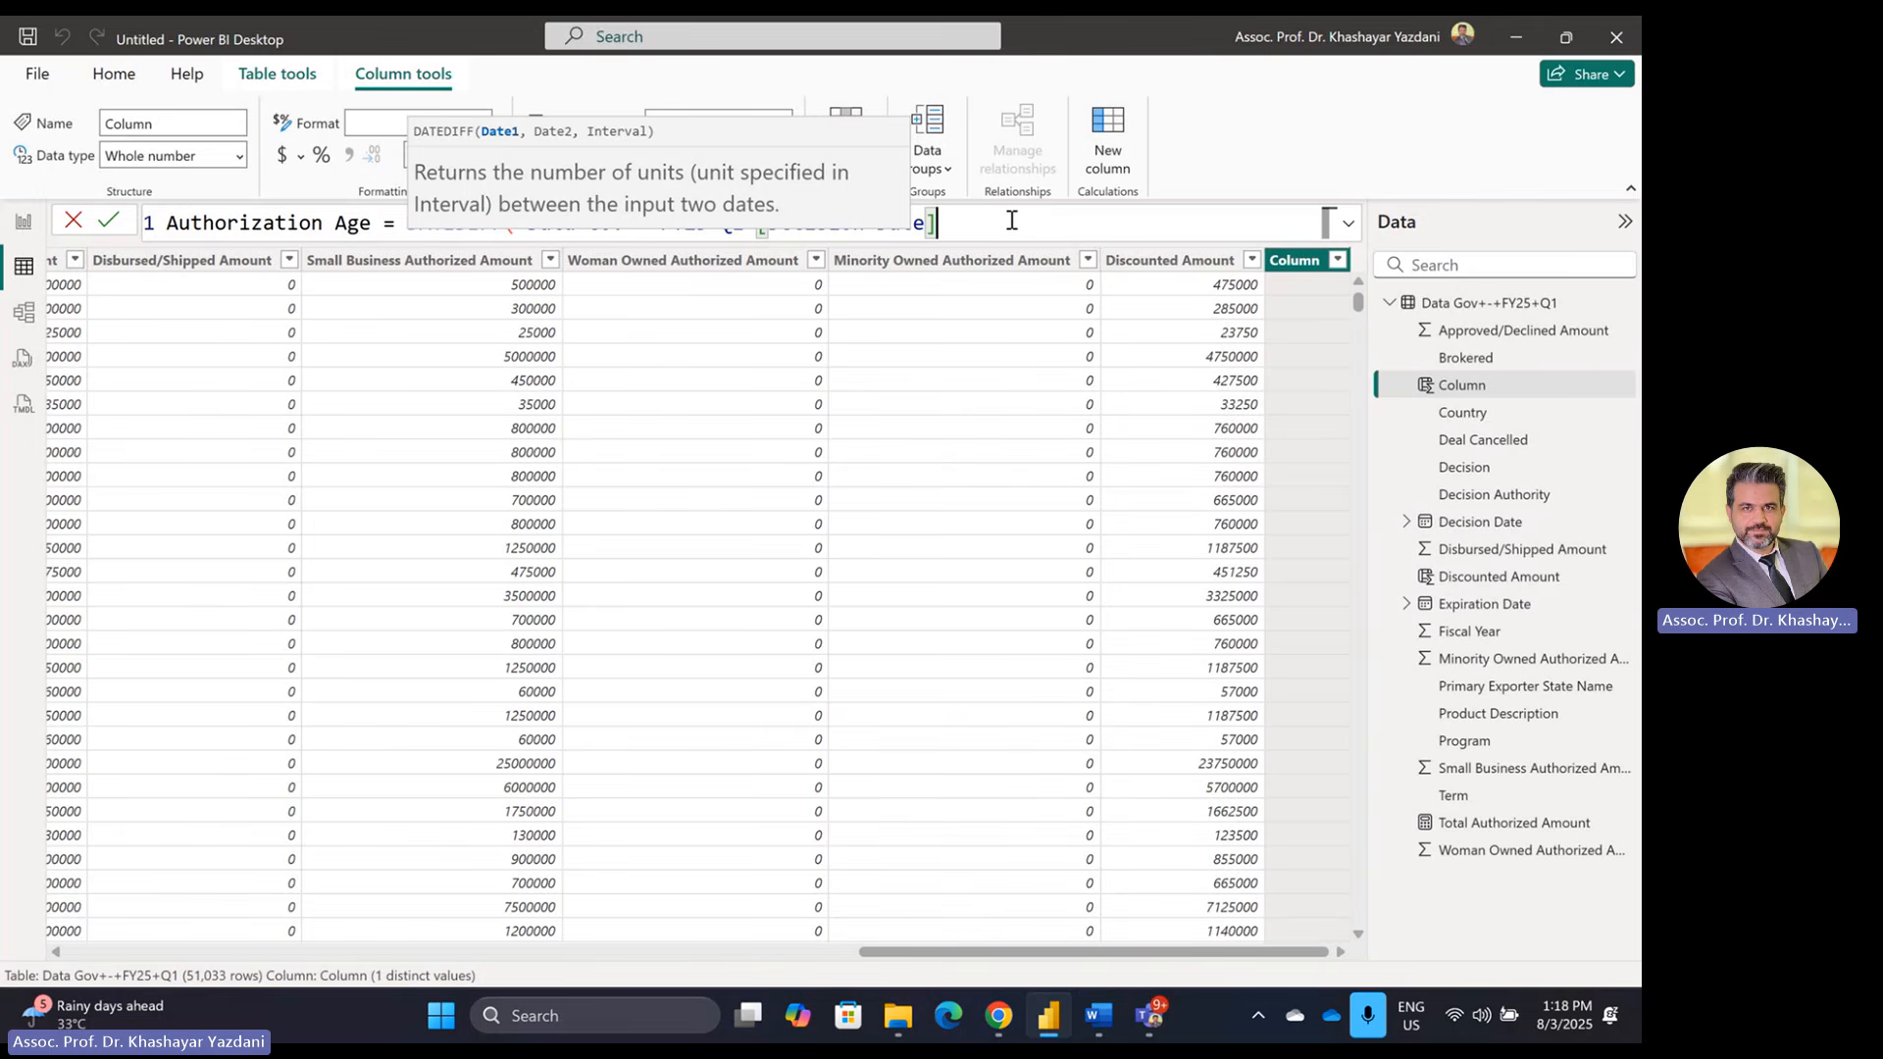
type(",")
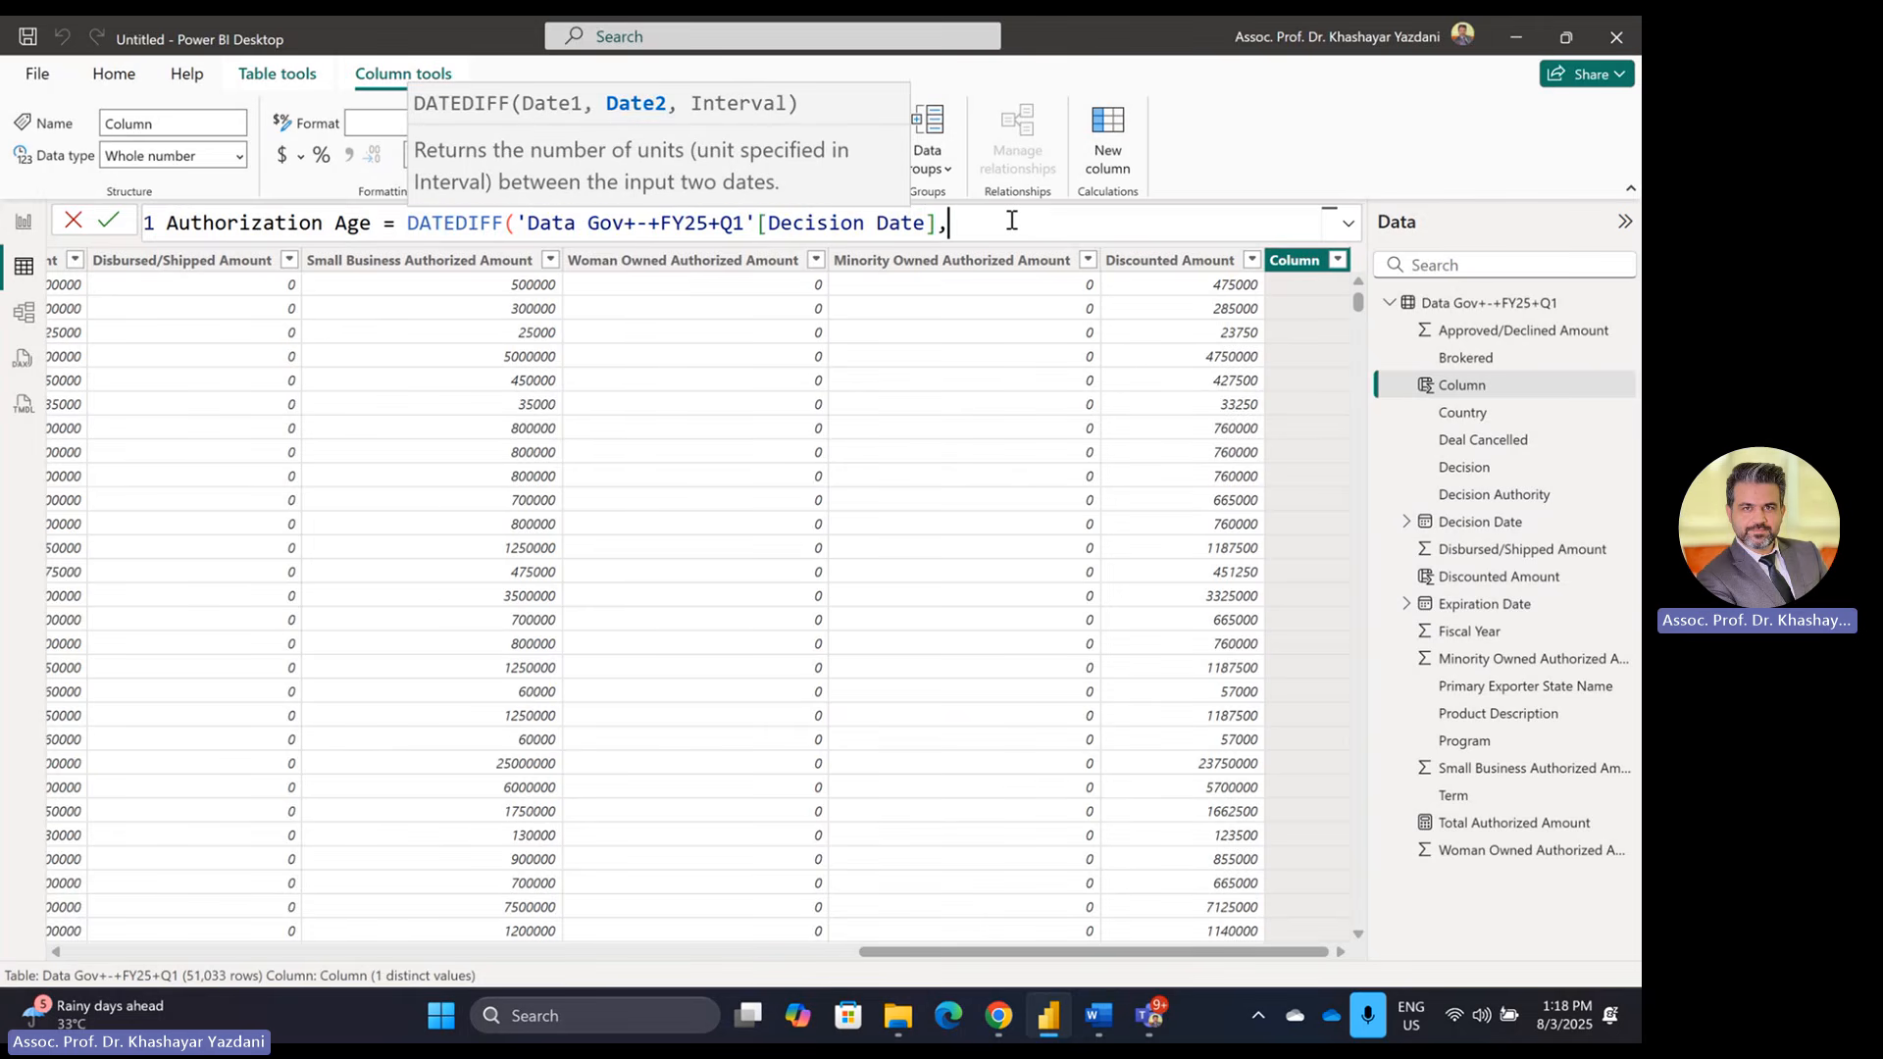
type("today")
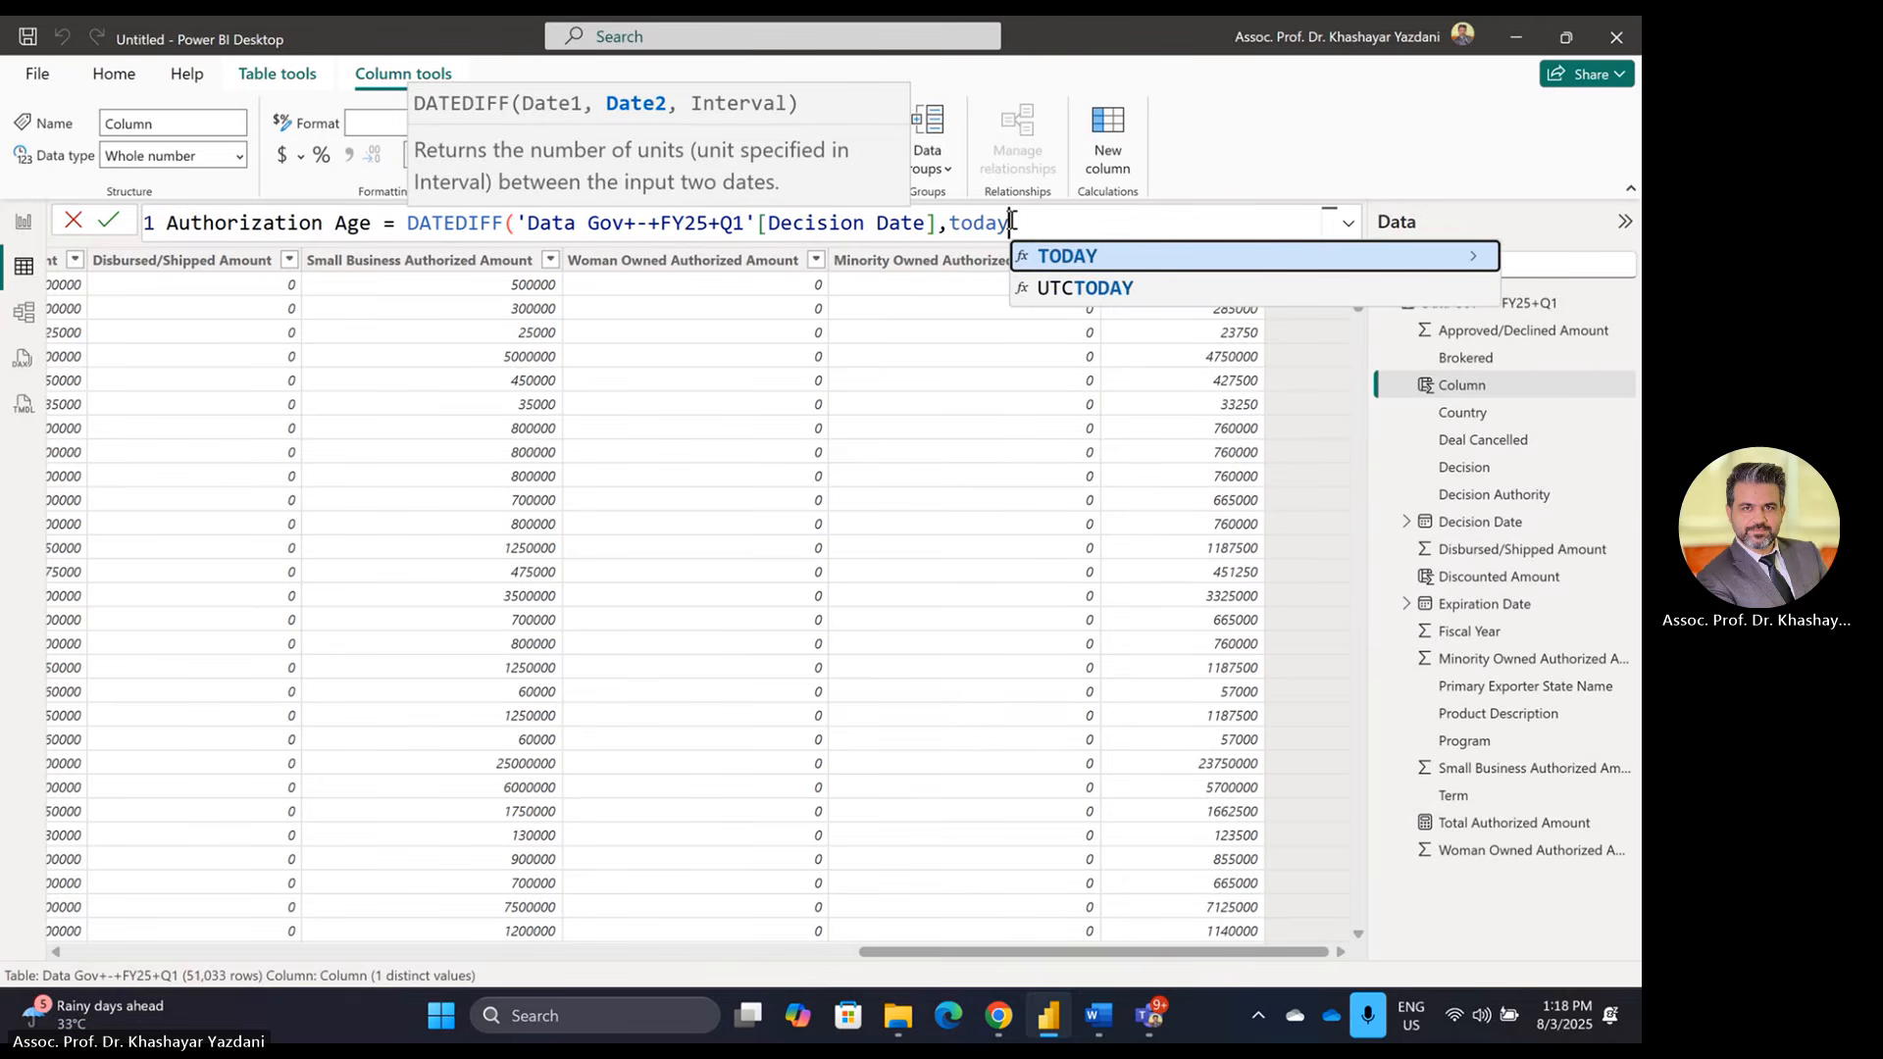
key("Tab")
type(")")
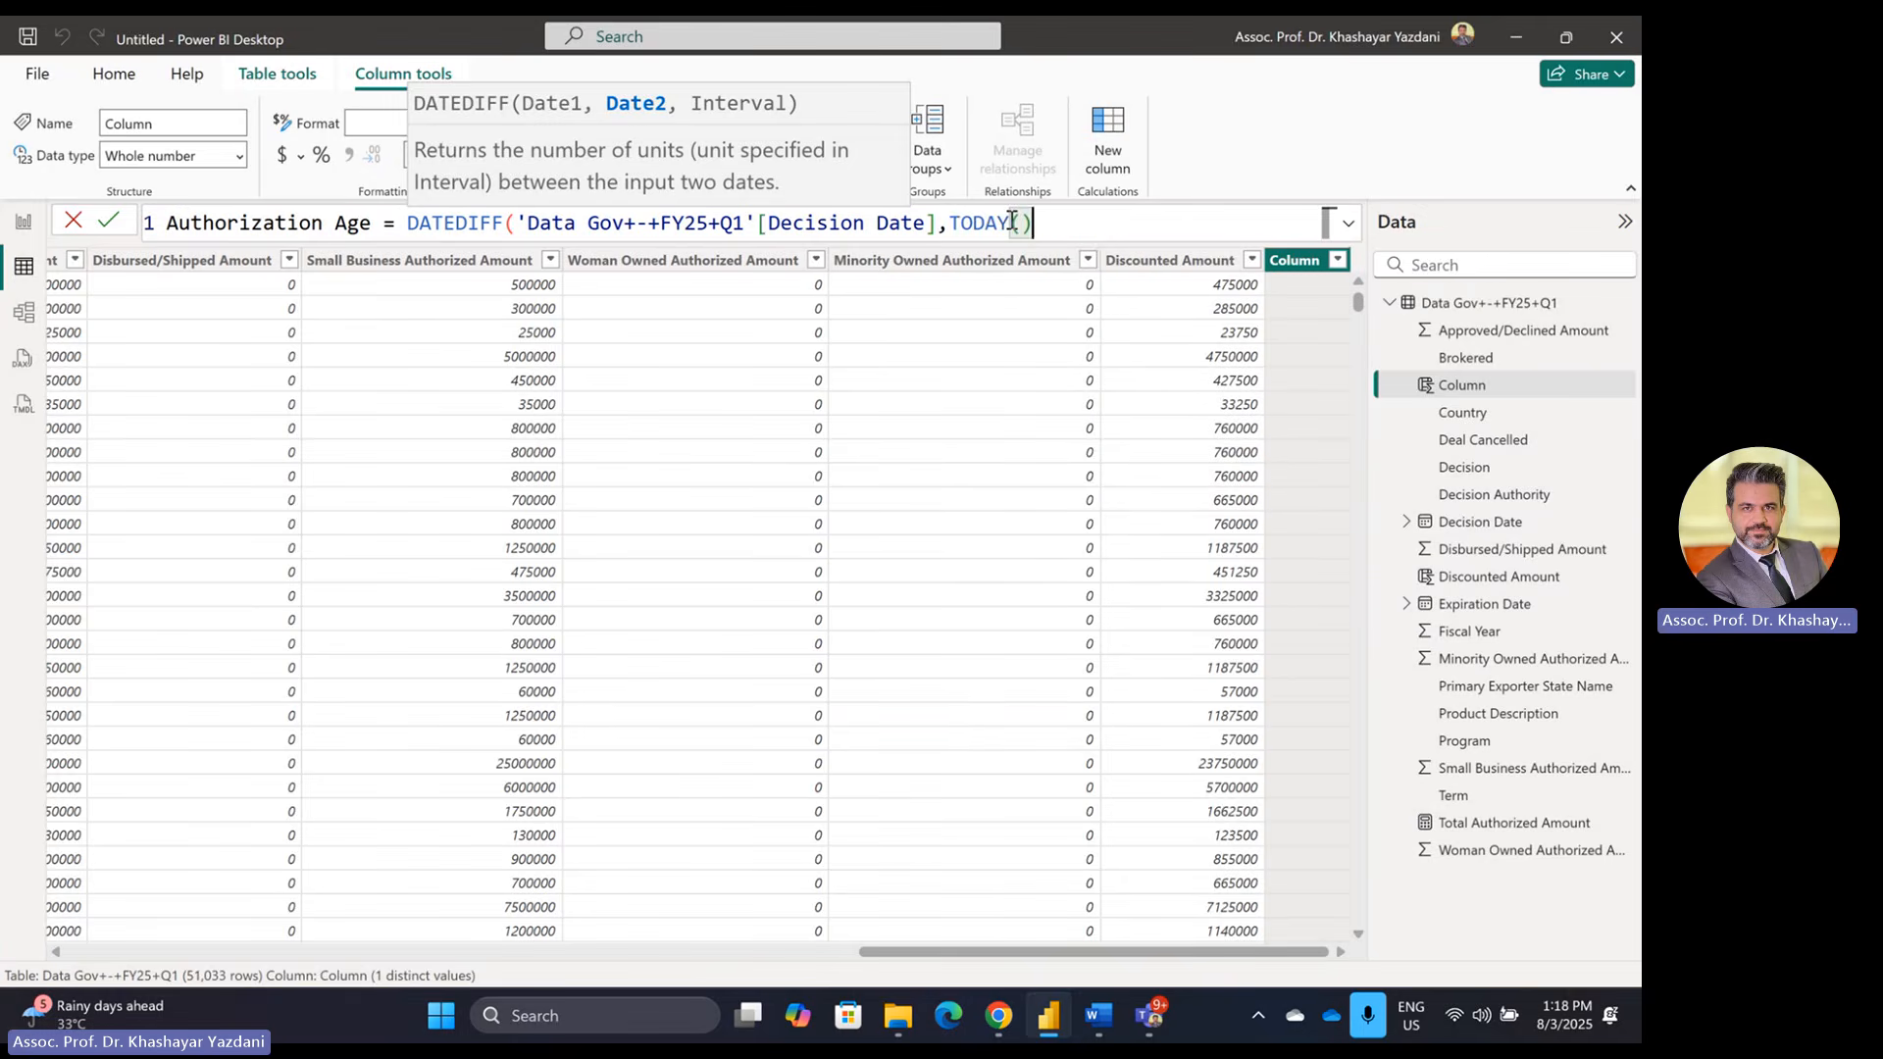
type(",")
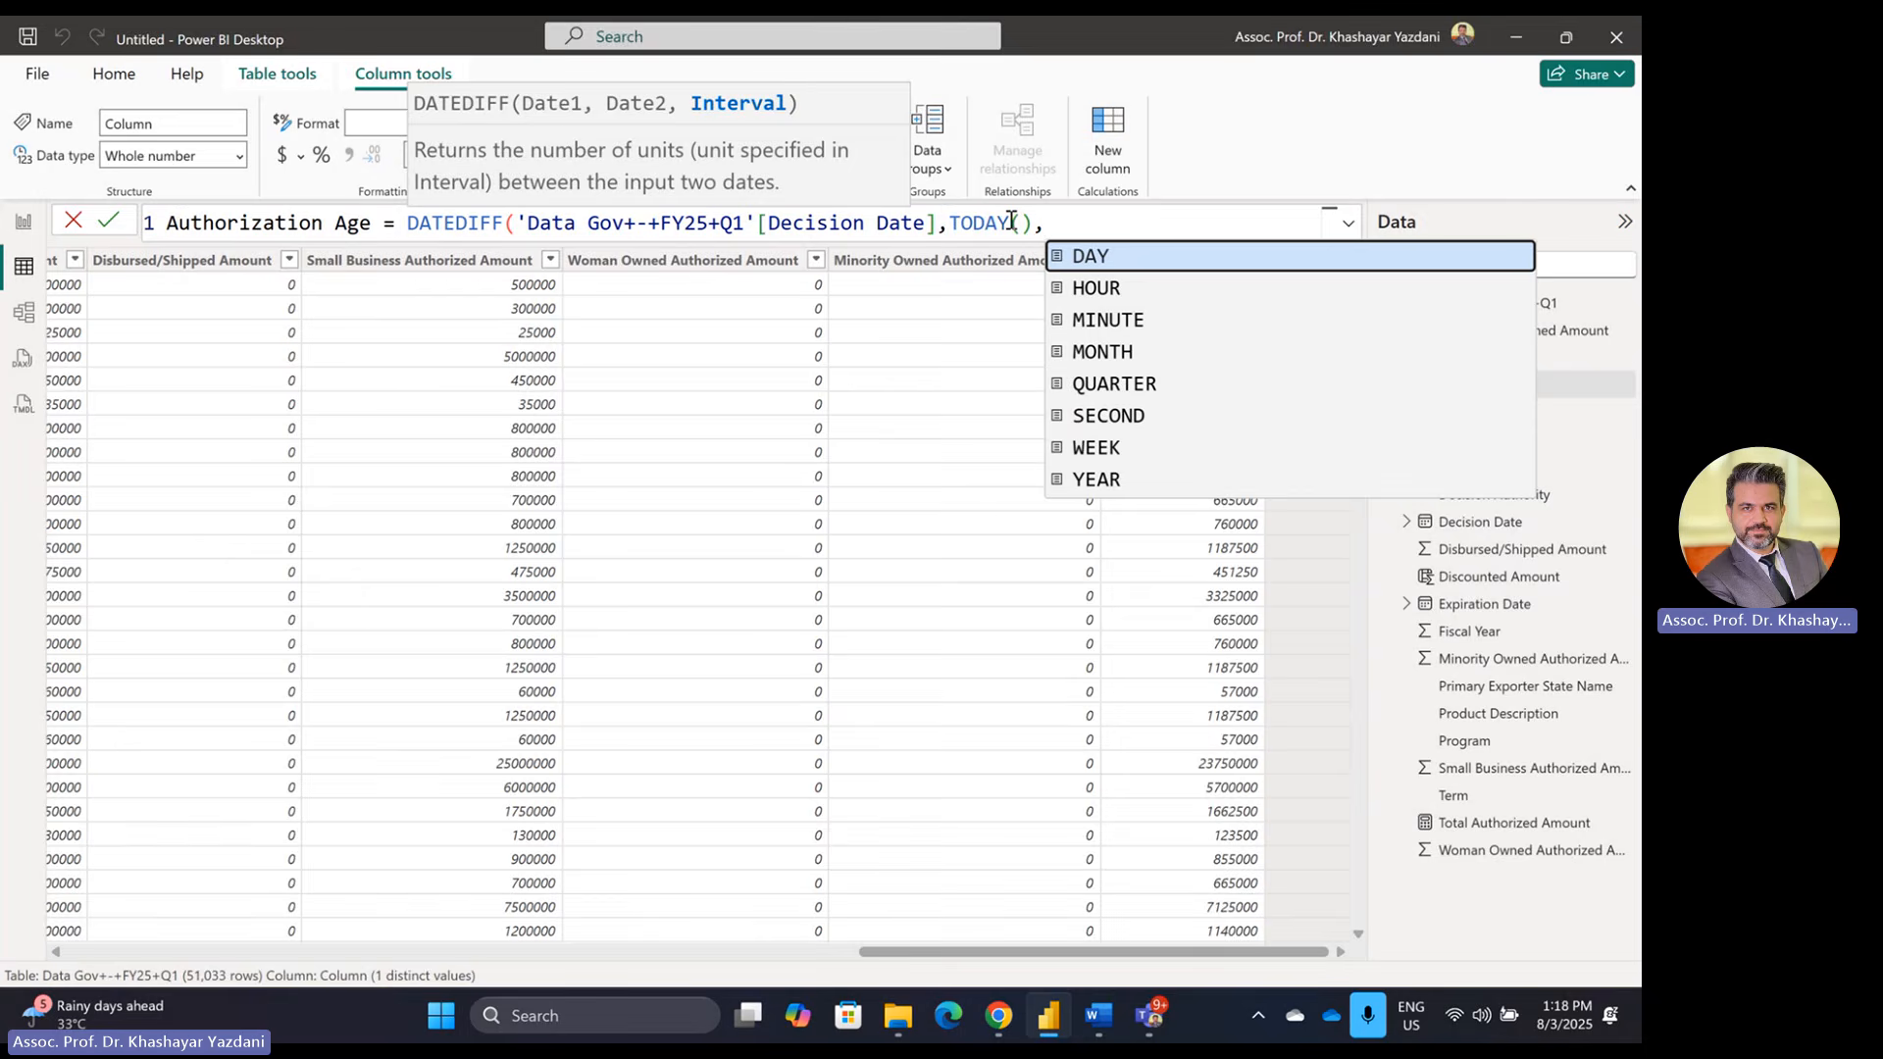
Step: Finish the DATEDIFF with the YEAR interval and commit the Authorization Age column
key("alt+Tab")
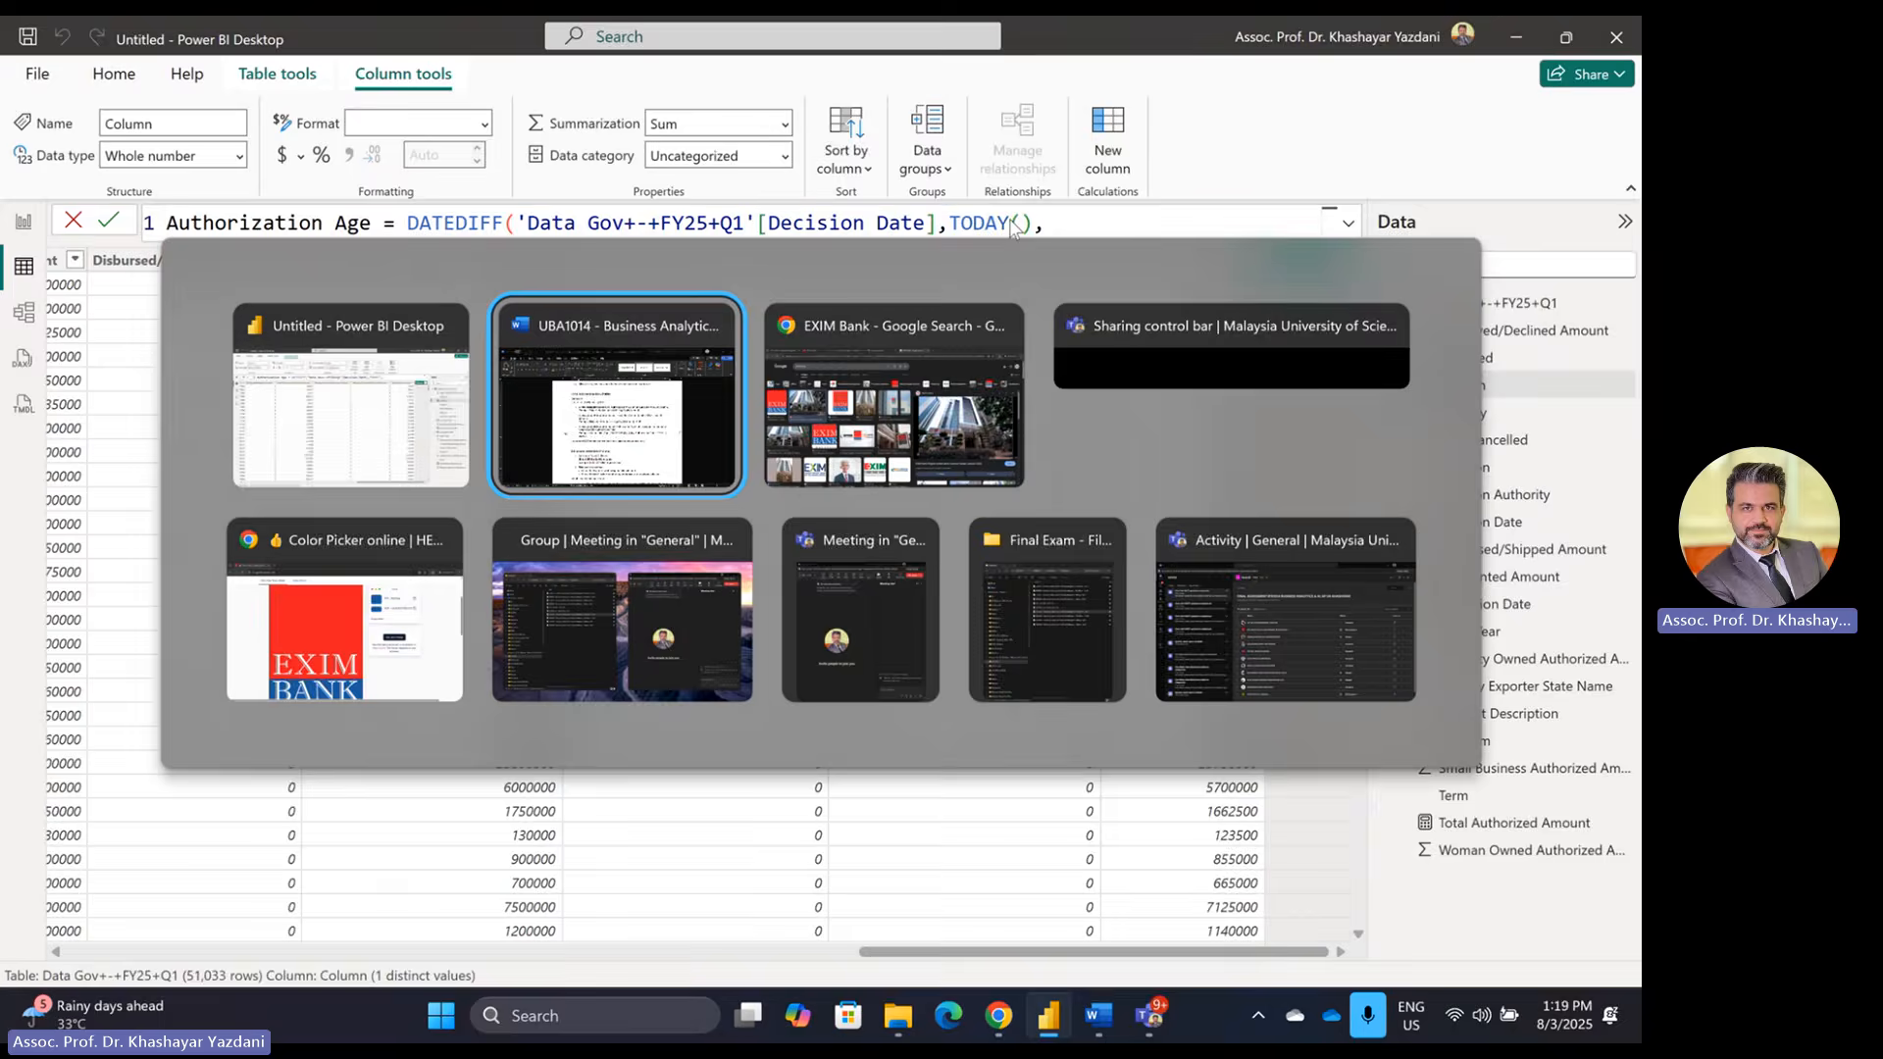
key("alt+Tab")
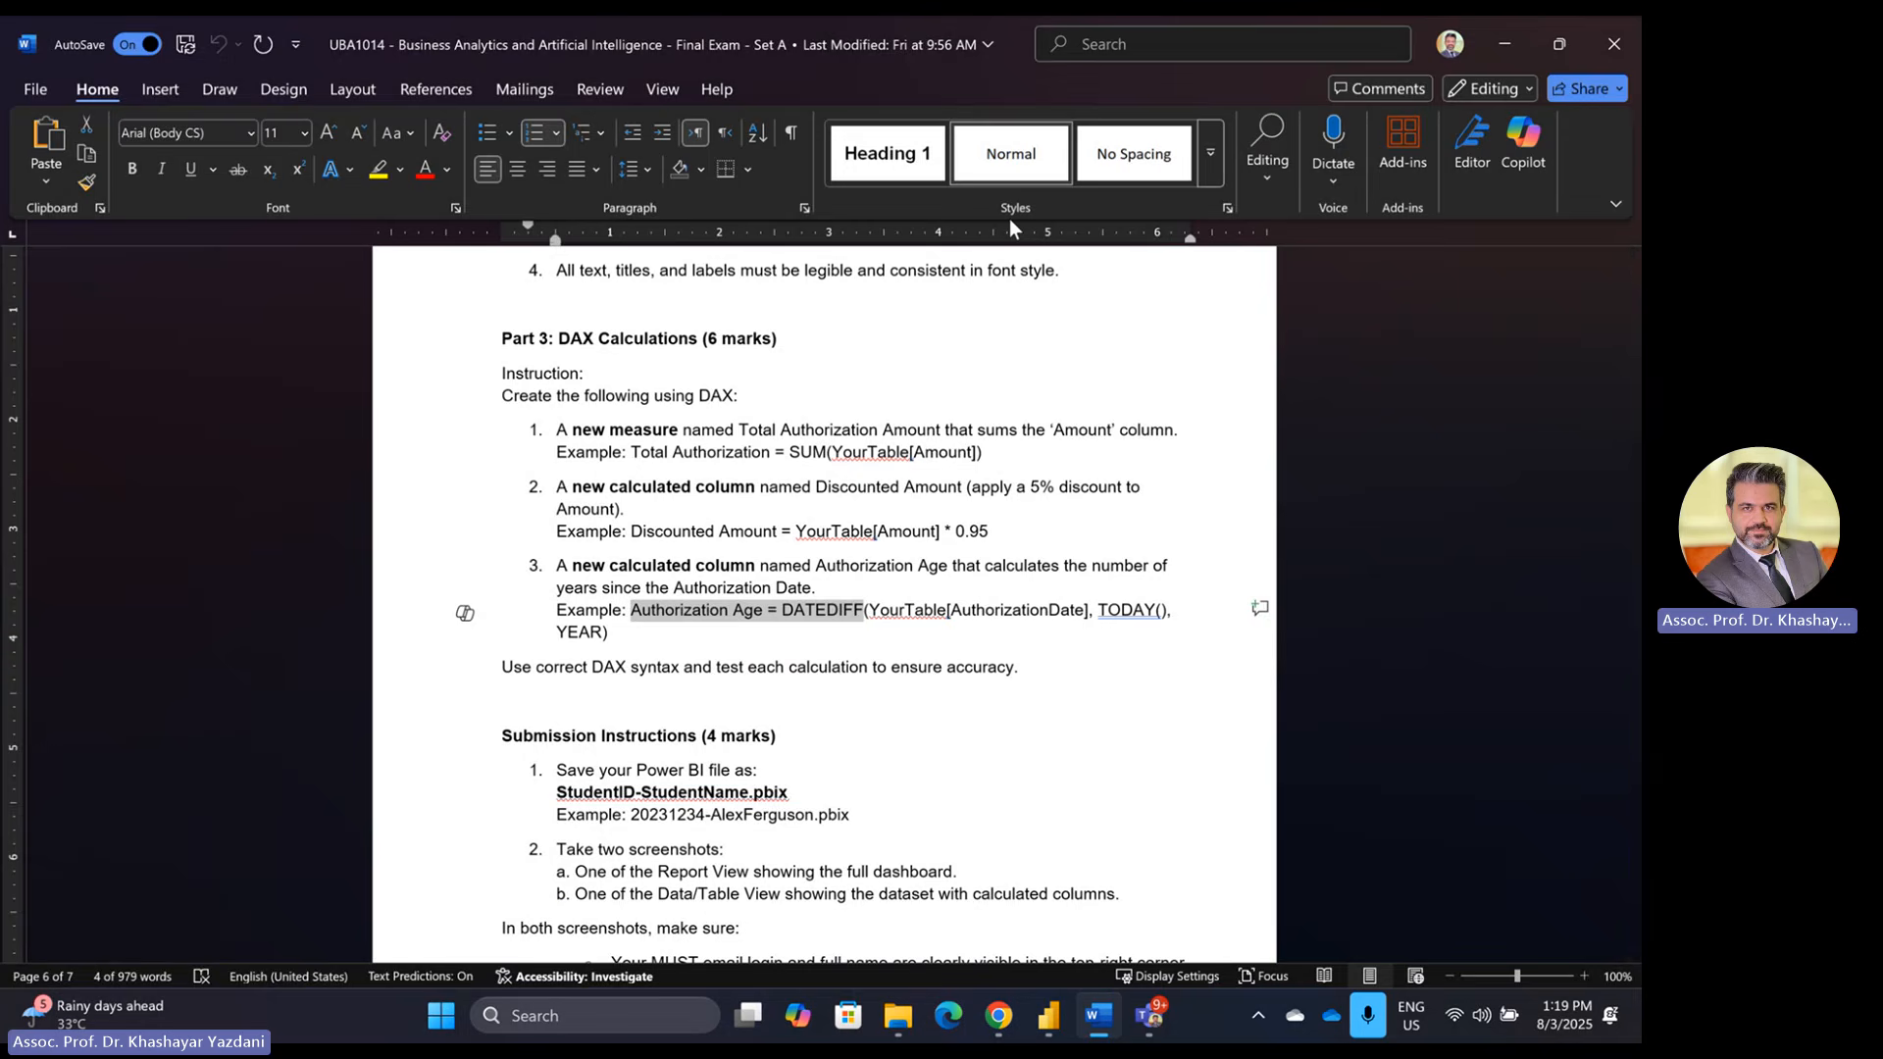
key("alt+Tab")
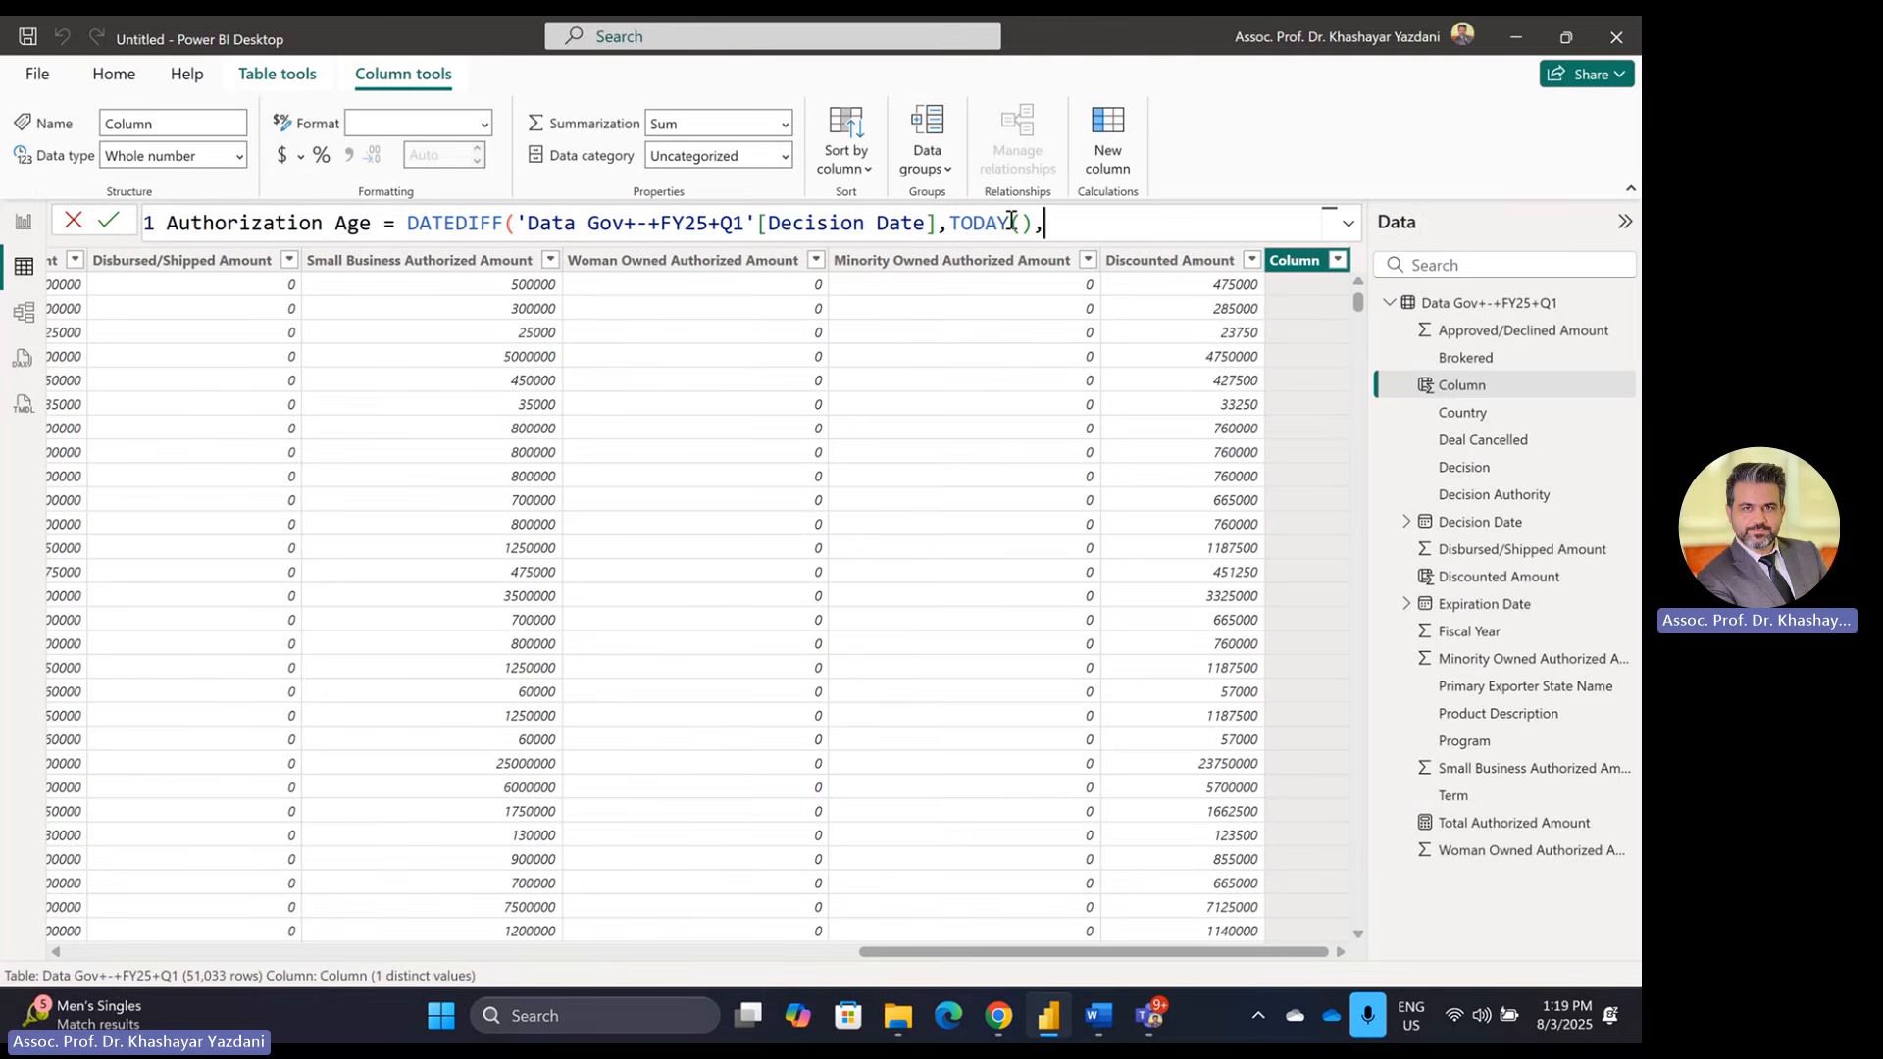
type("y")
key("Tab")
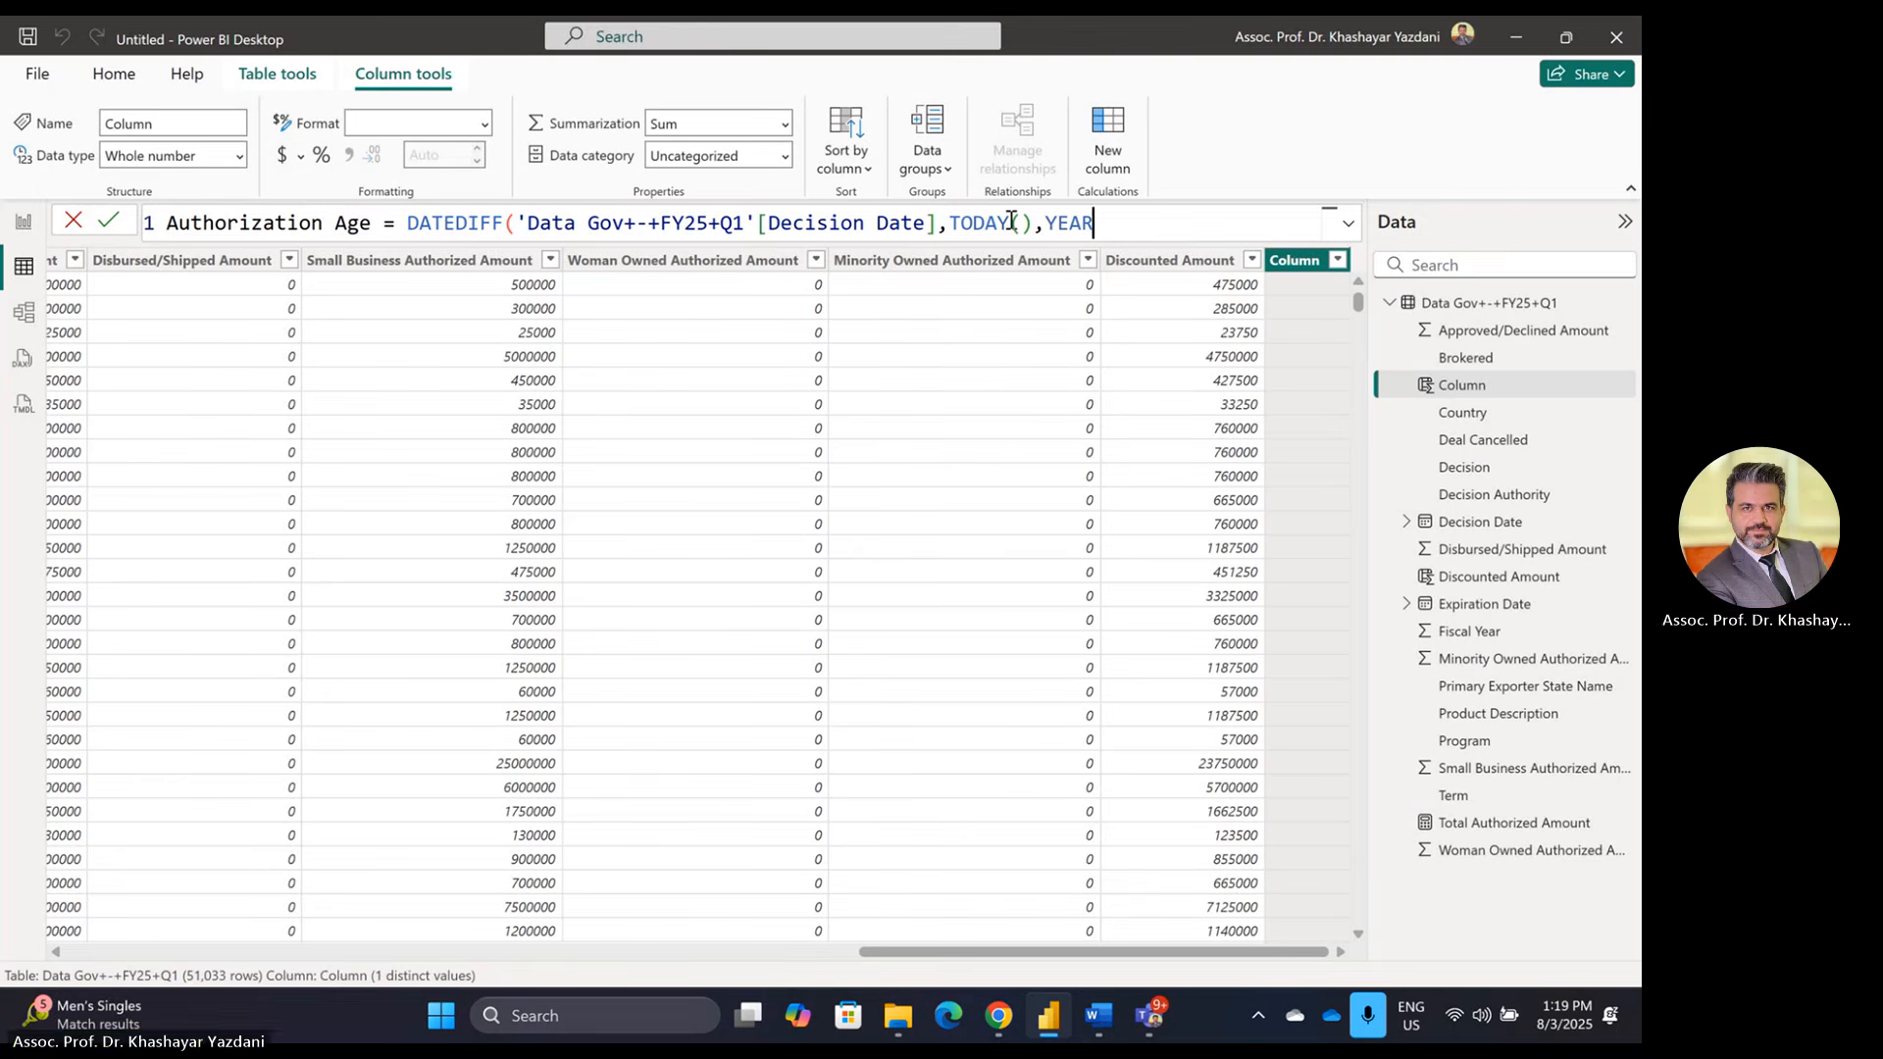
type(")")
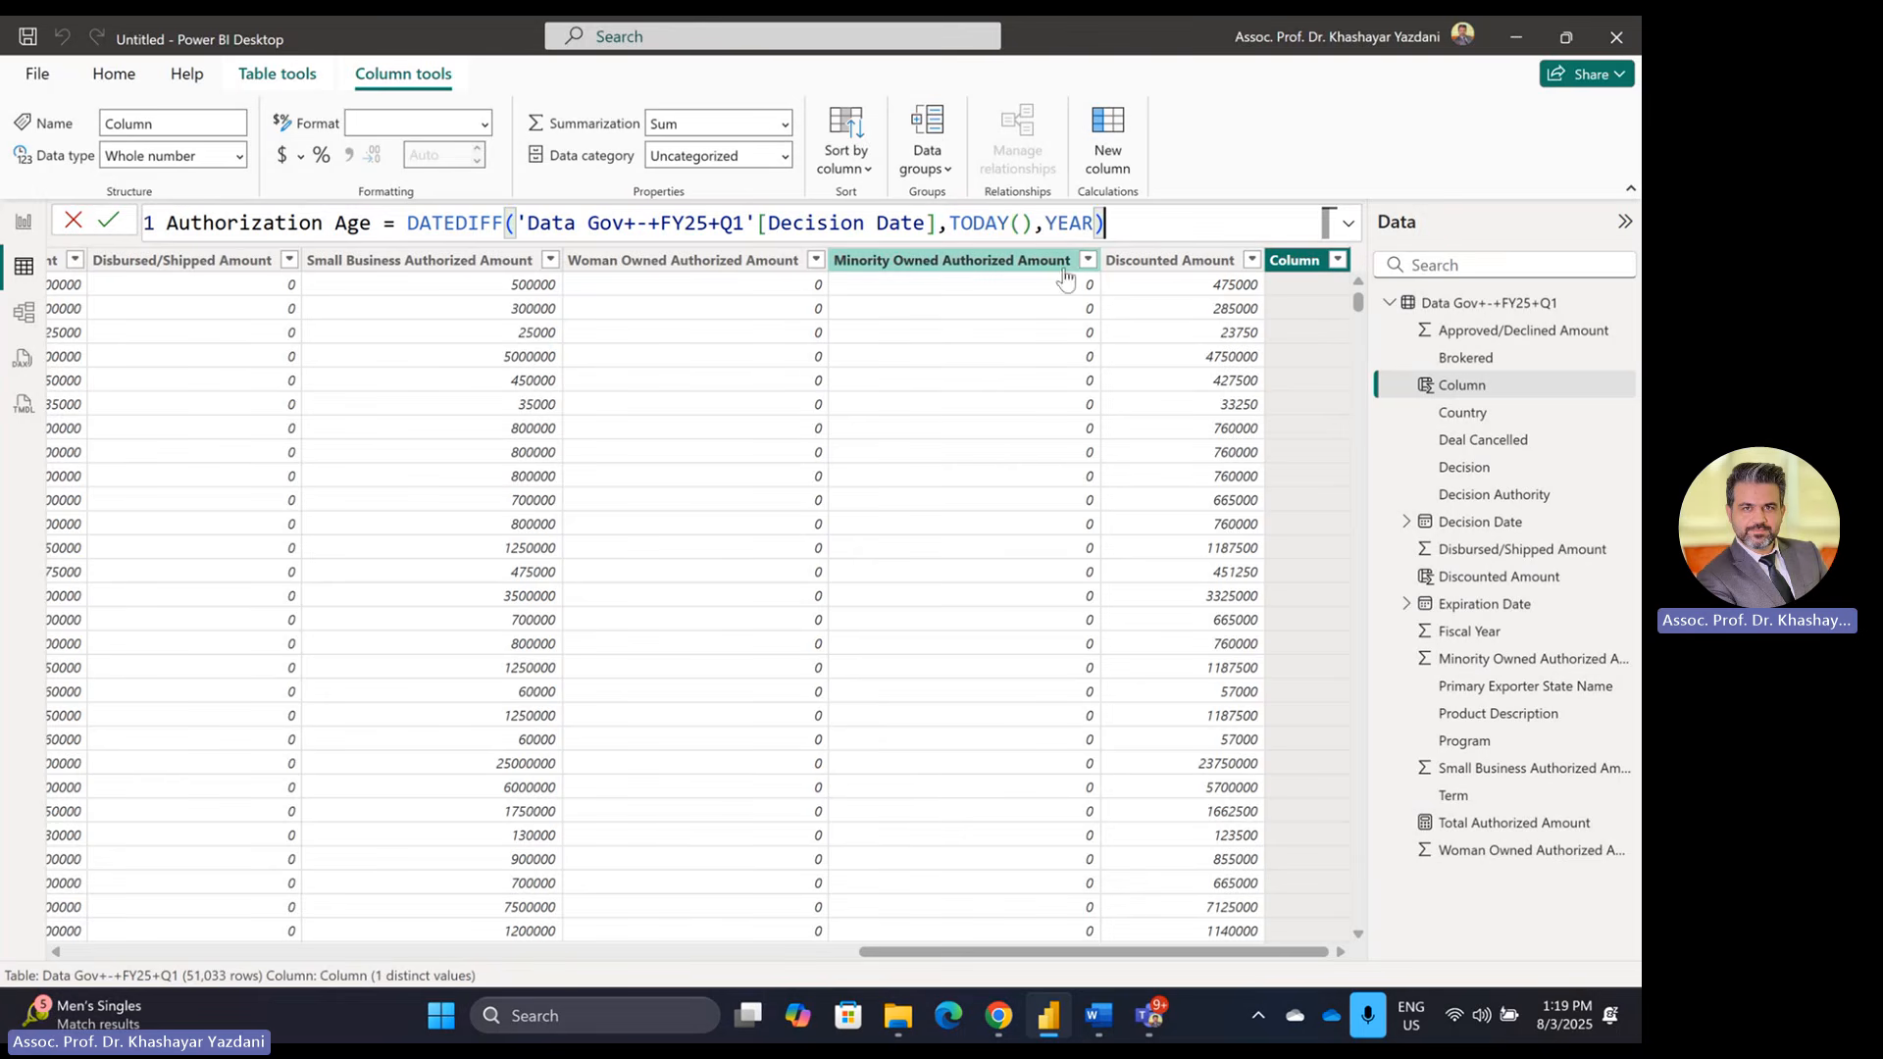
key("alt+Tab")
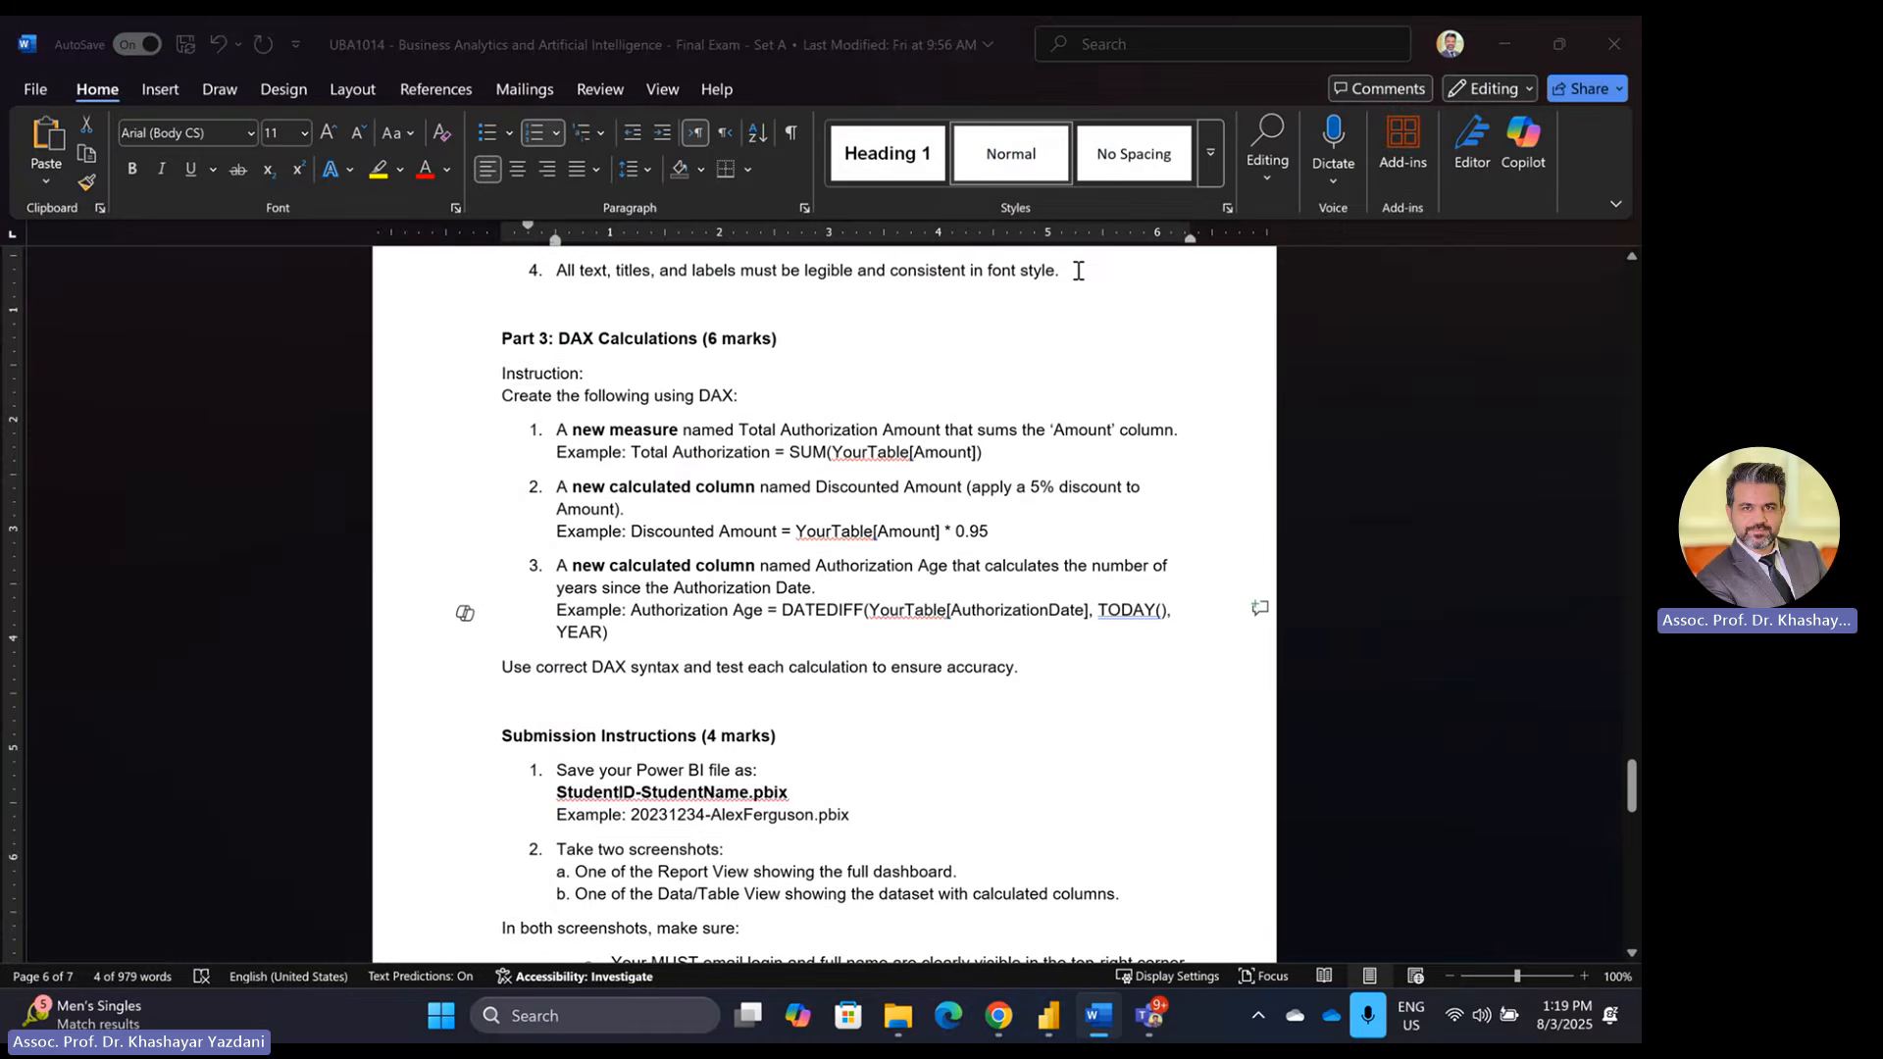
key("alt+Tab")
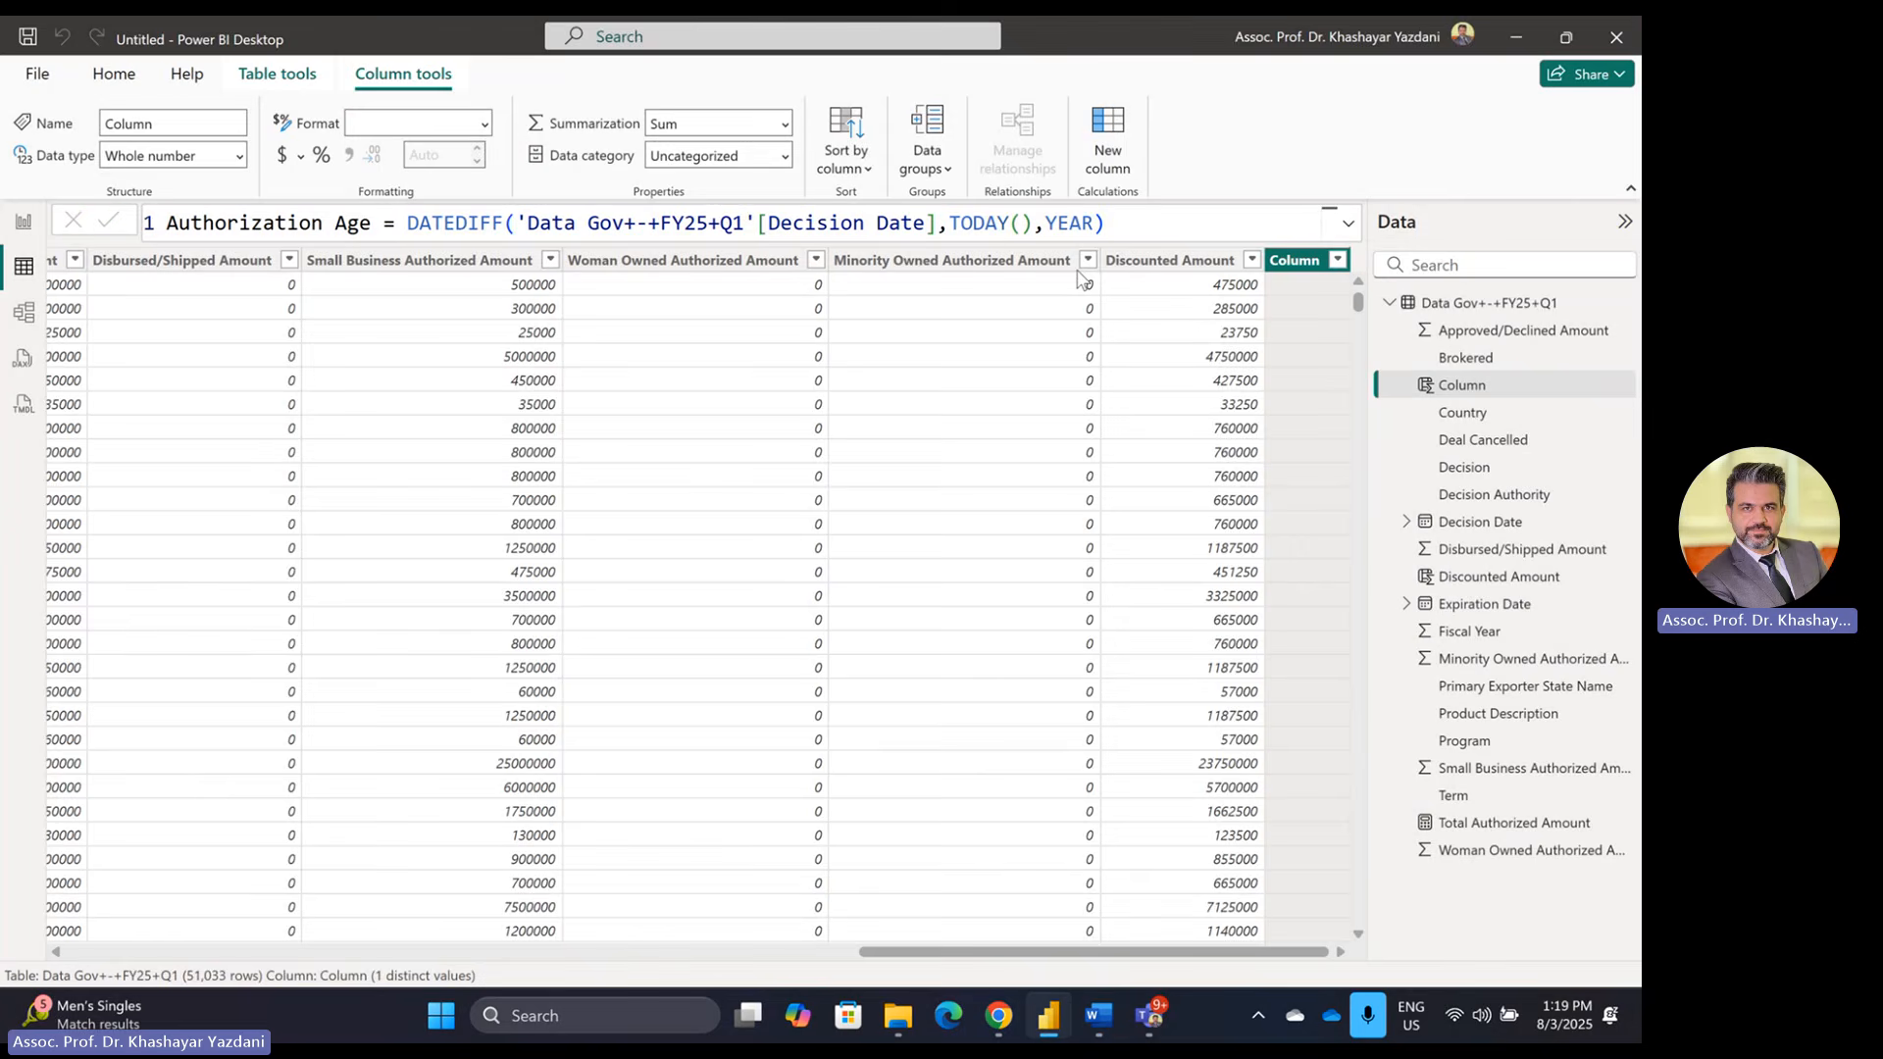
key("Return")
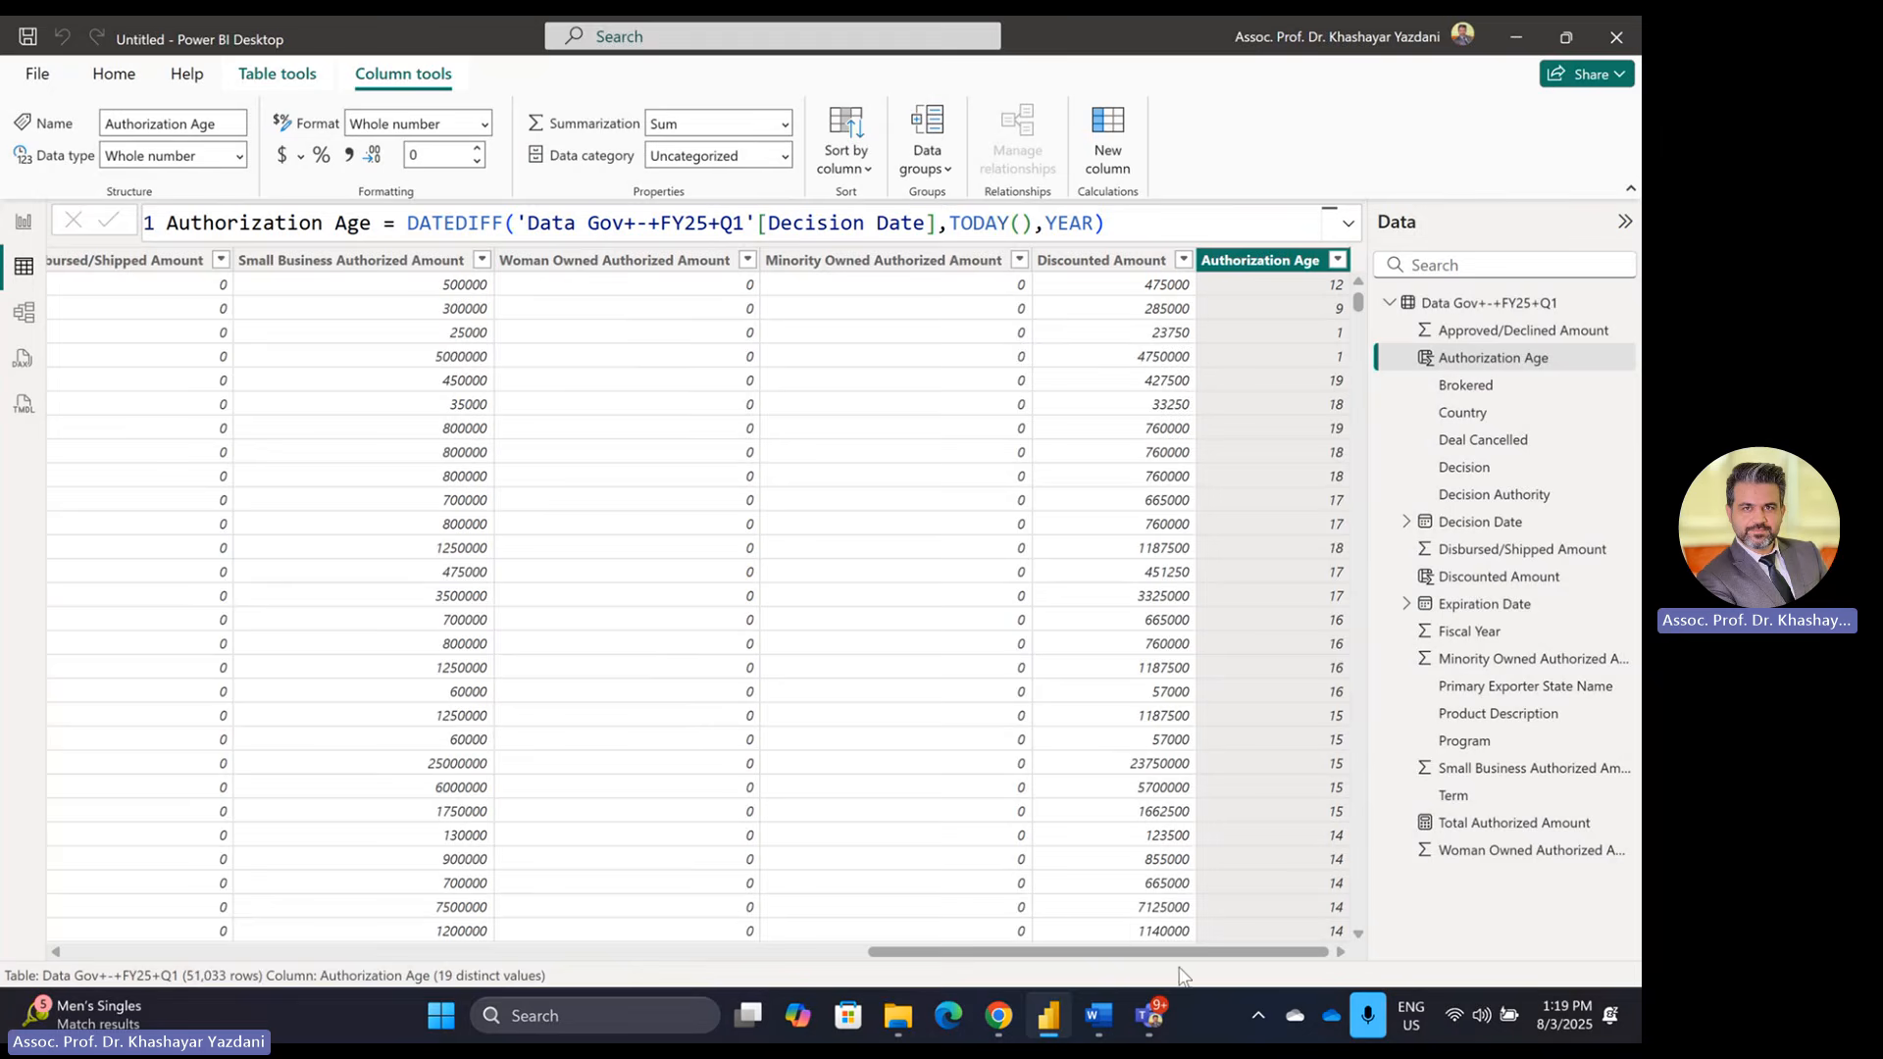
Step: Read the Word brief's submission instructions for the .pbix file name and screenshots
key("alt+Tab")
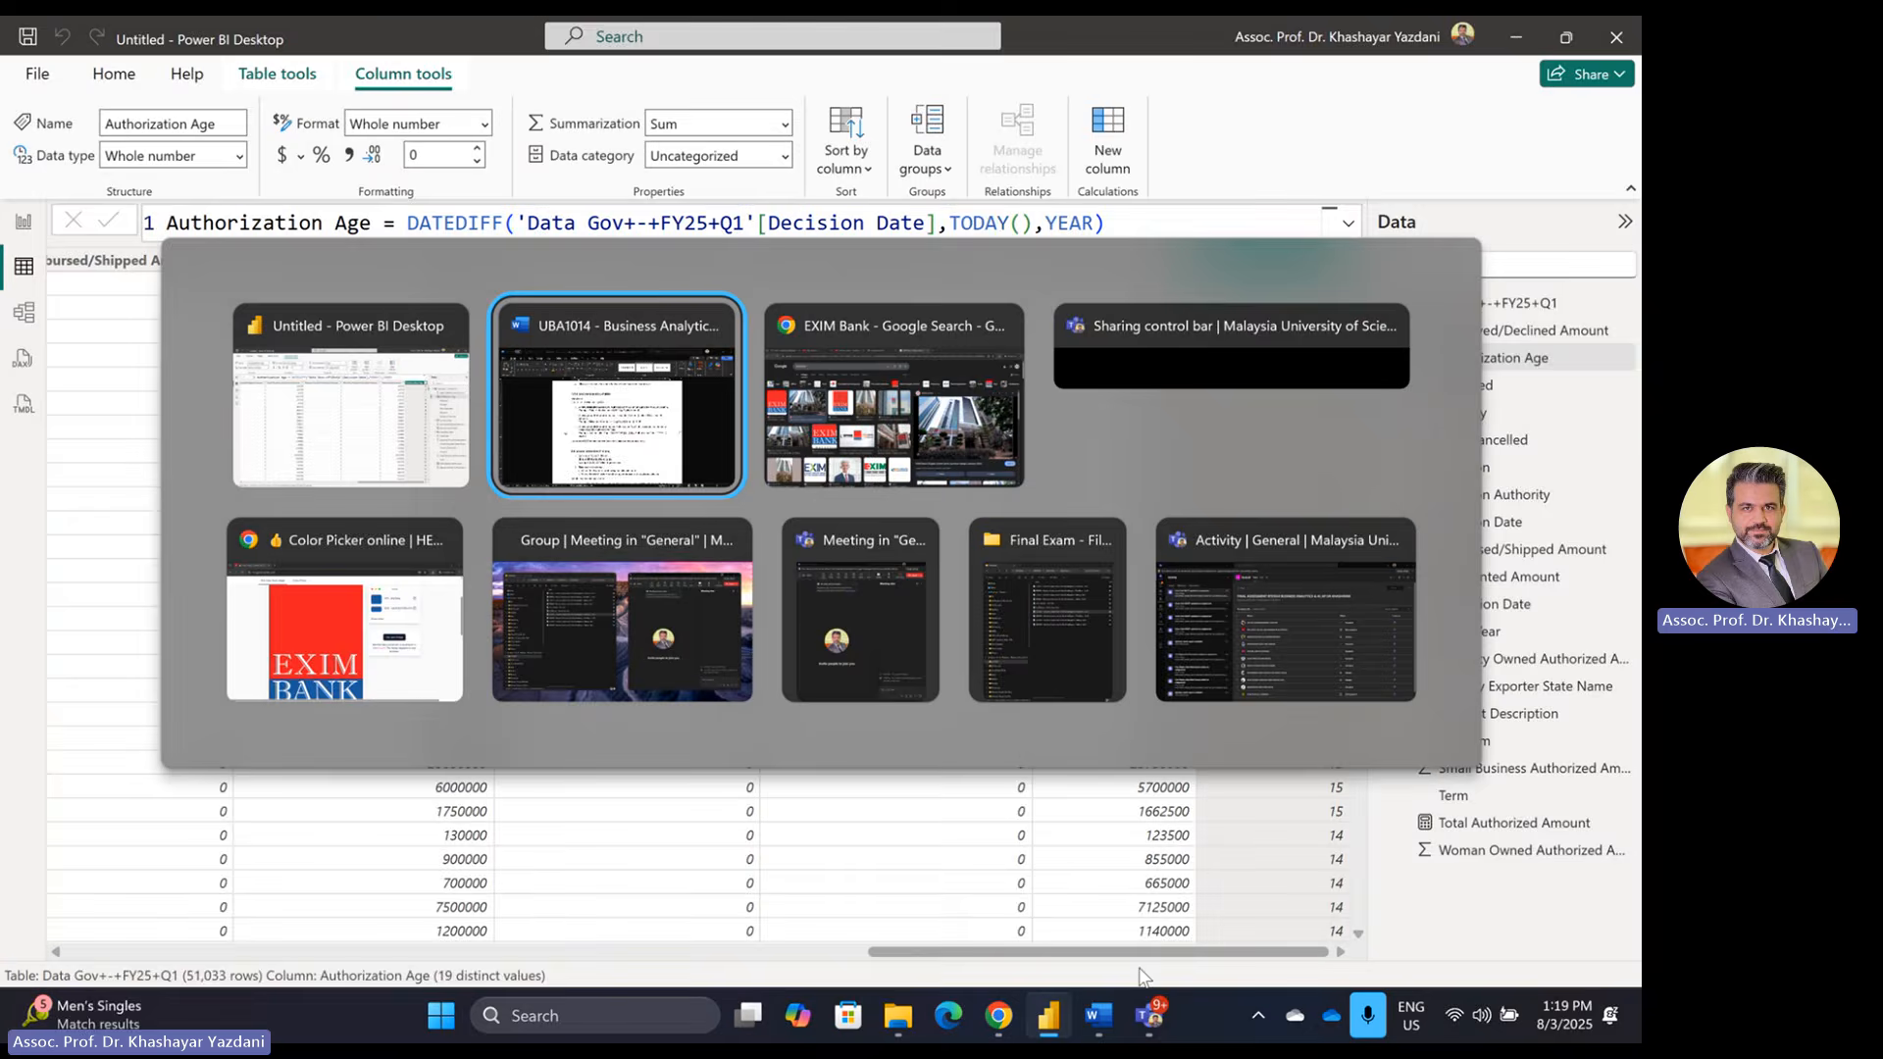
scroll(782, 698, "down", 3)
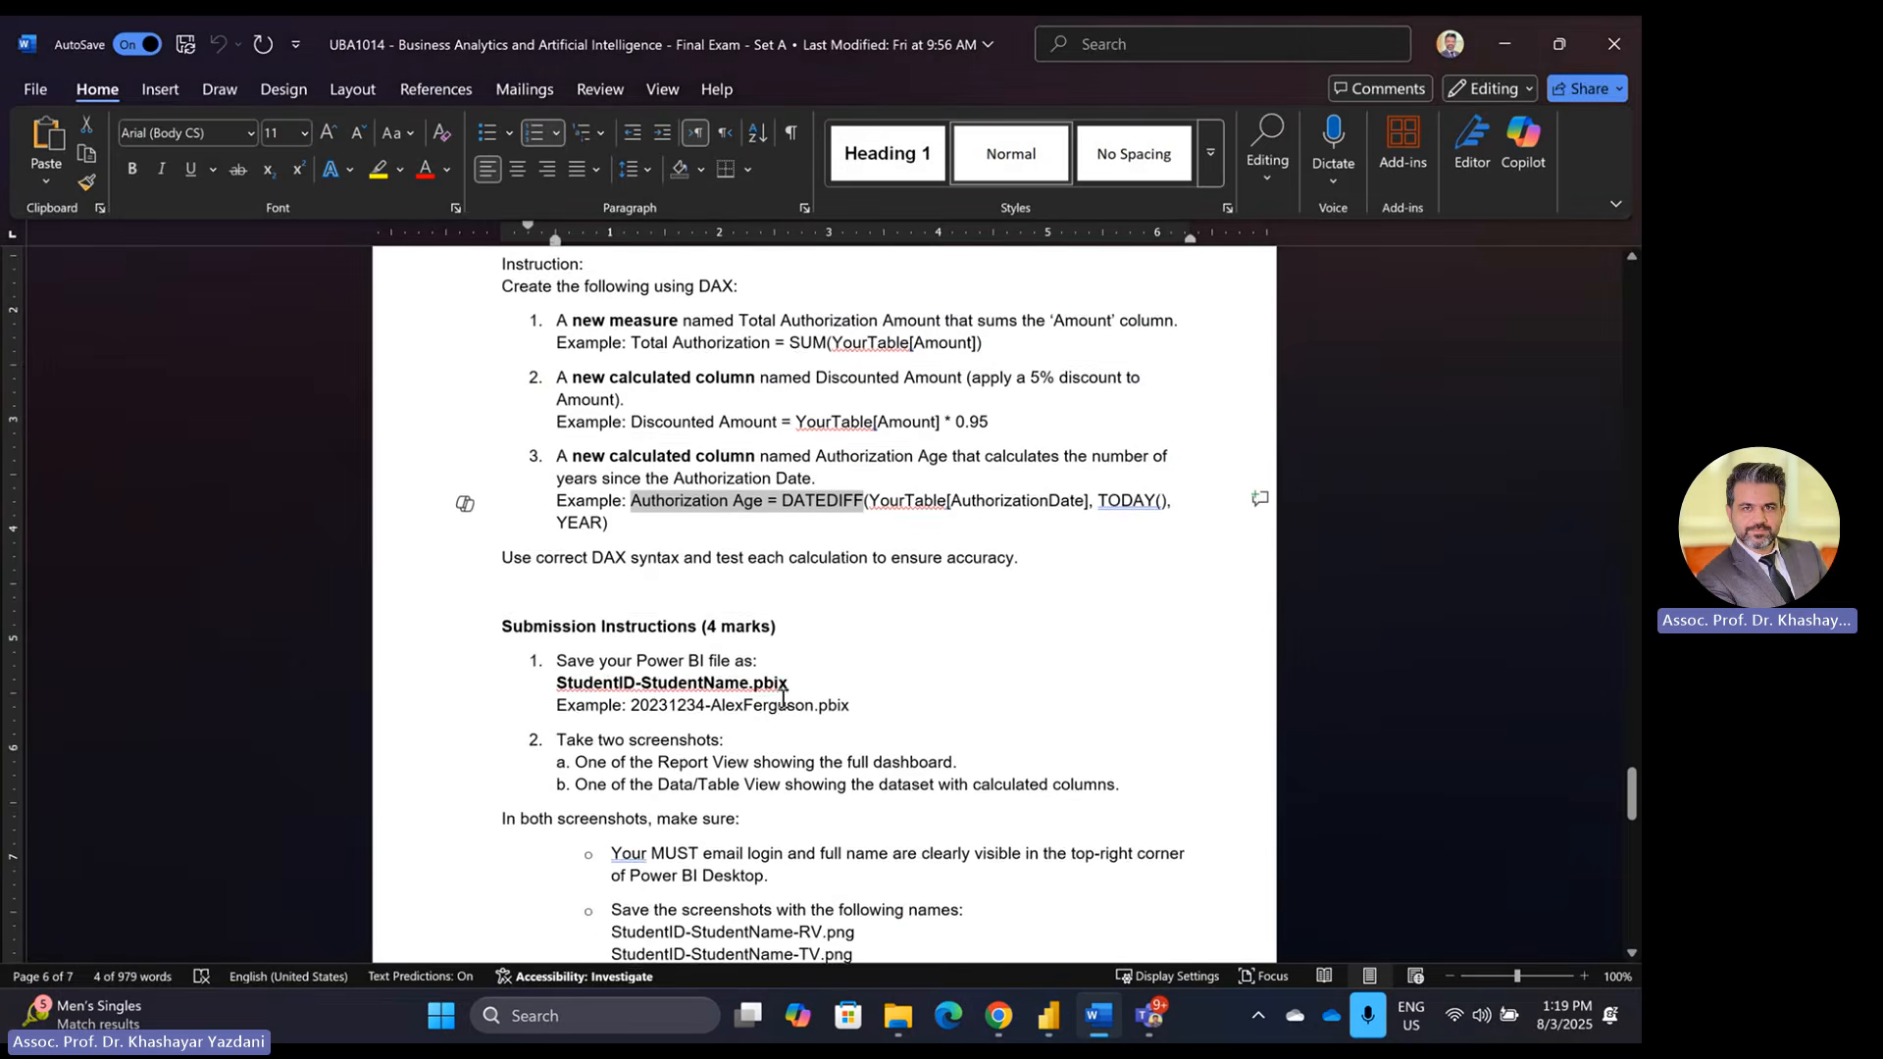
scroll(781, 698, "down", 3)
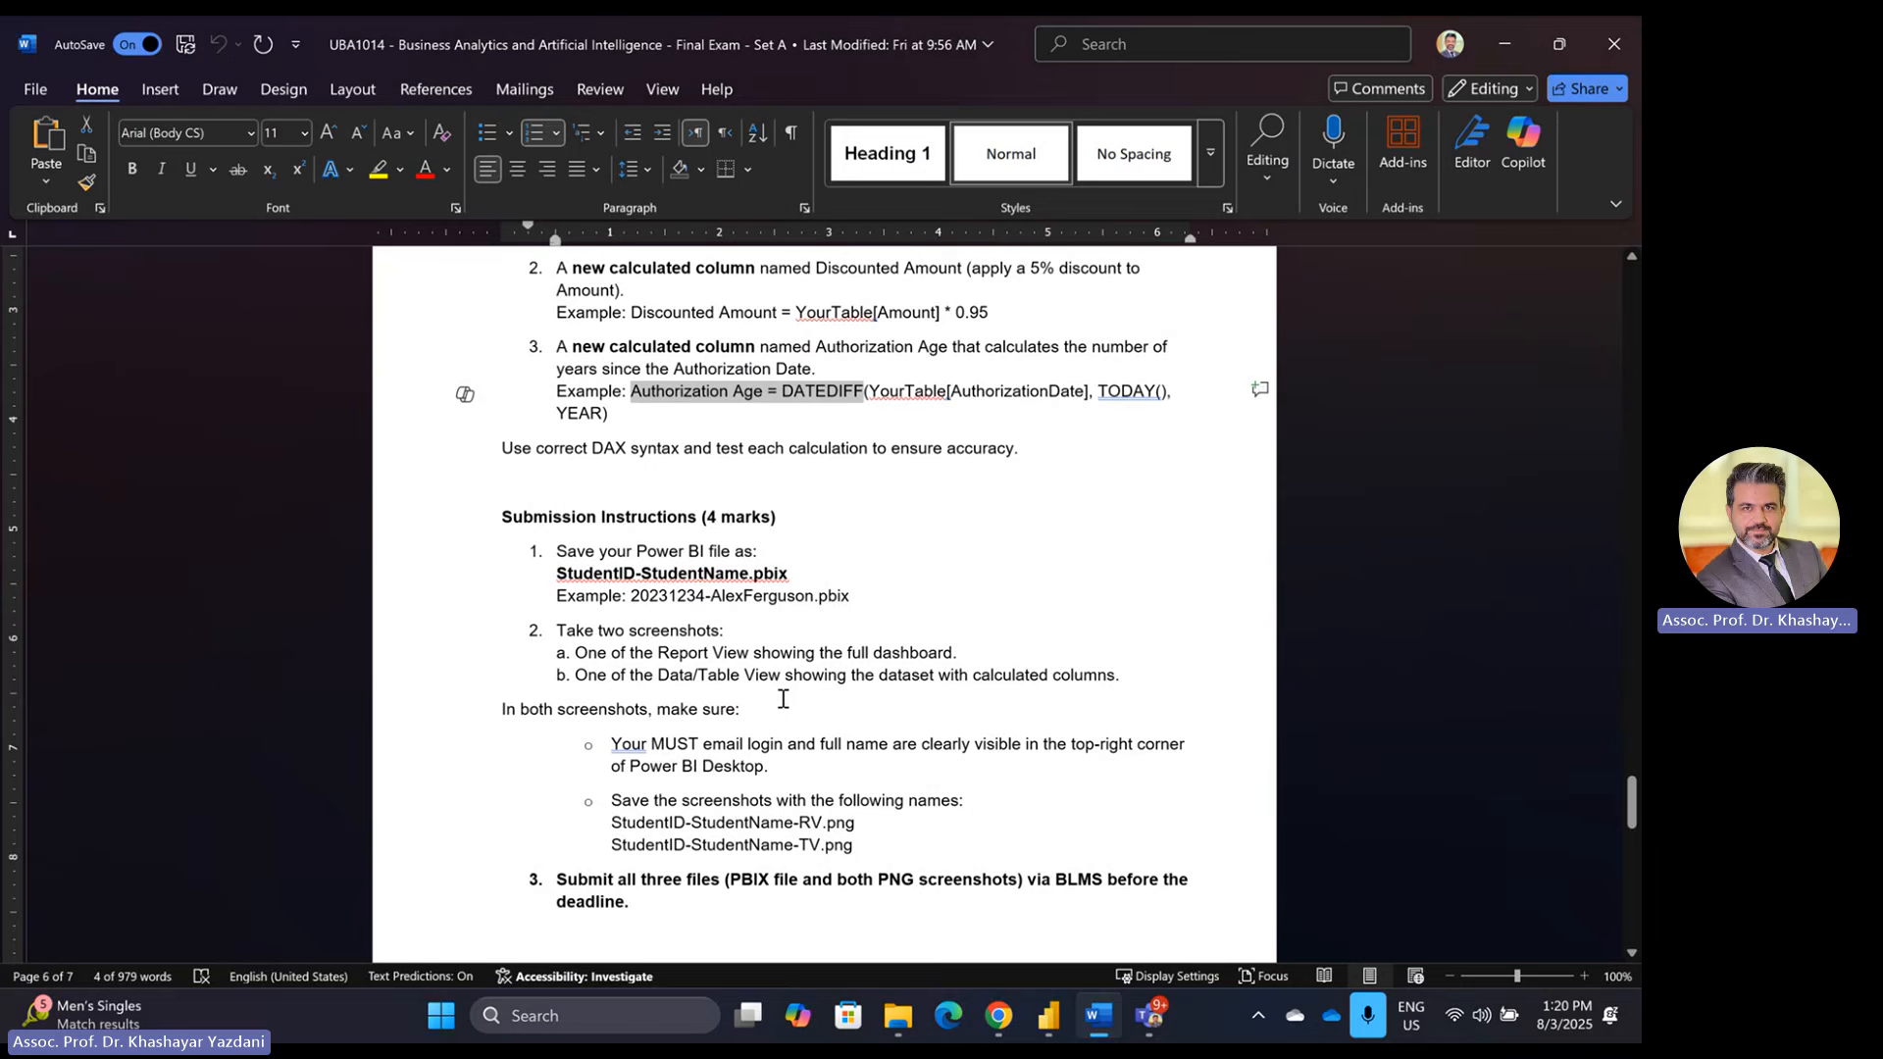
scroll(783, 699, "down", 1)
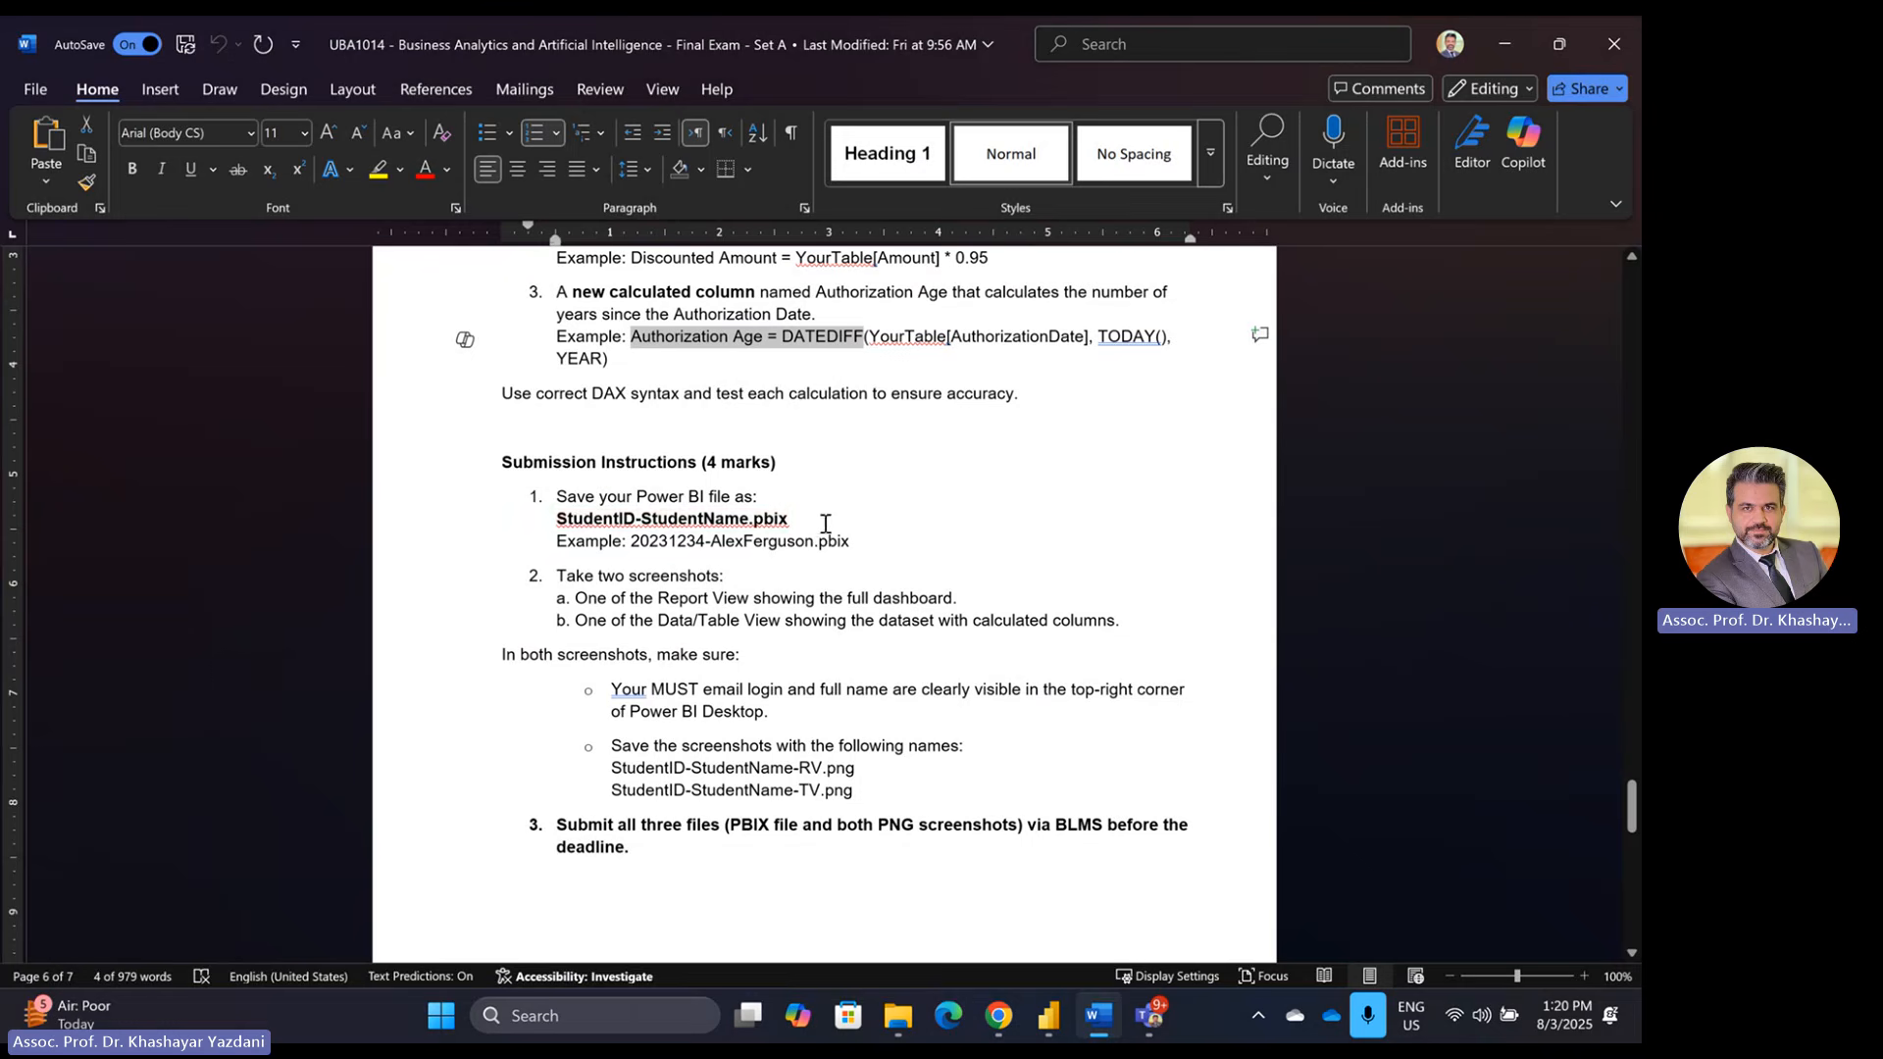
left_click(1049, 1016)
Step: Save the report to the Desktop as a .pbix named with the student ID and student name
left_click(35, 75)
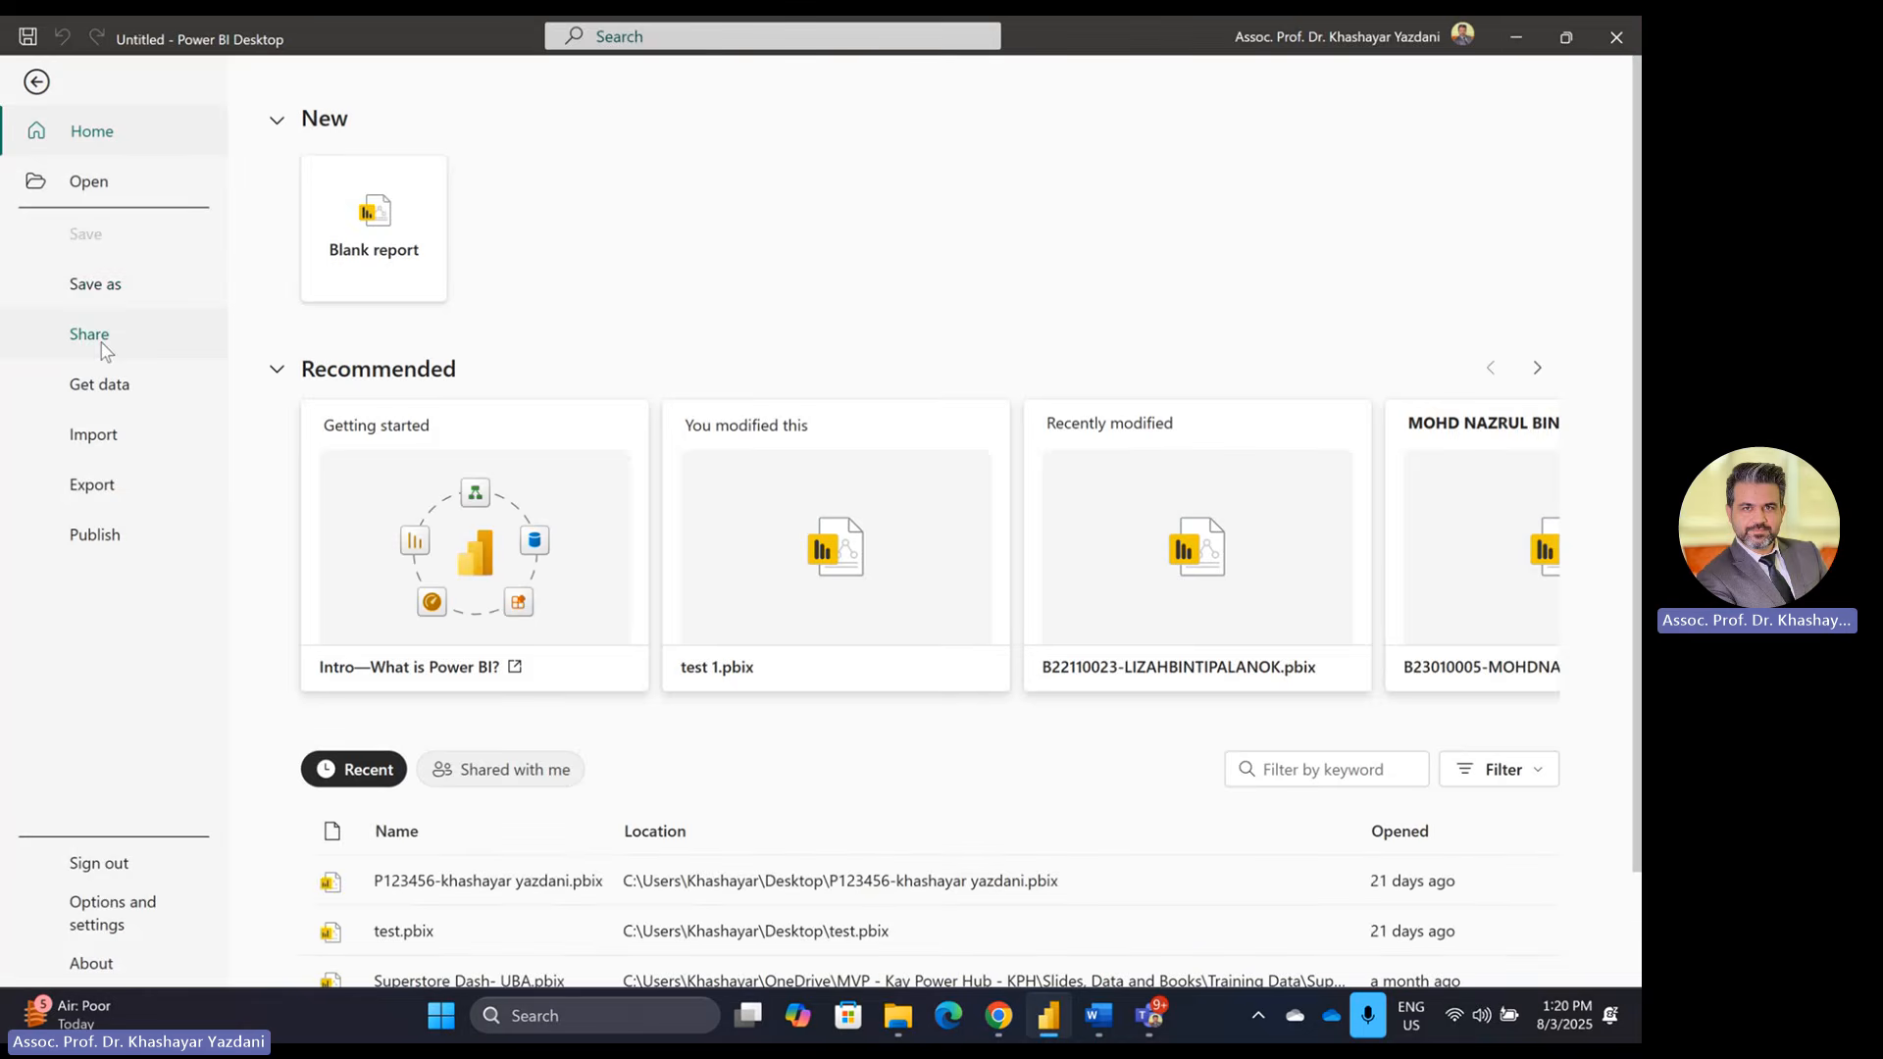
left_click(99, 287)
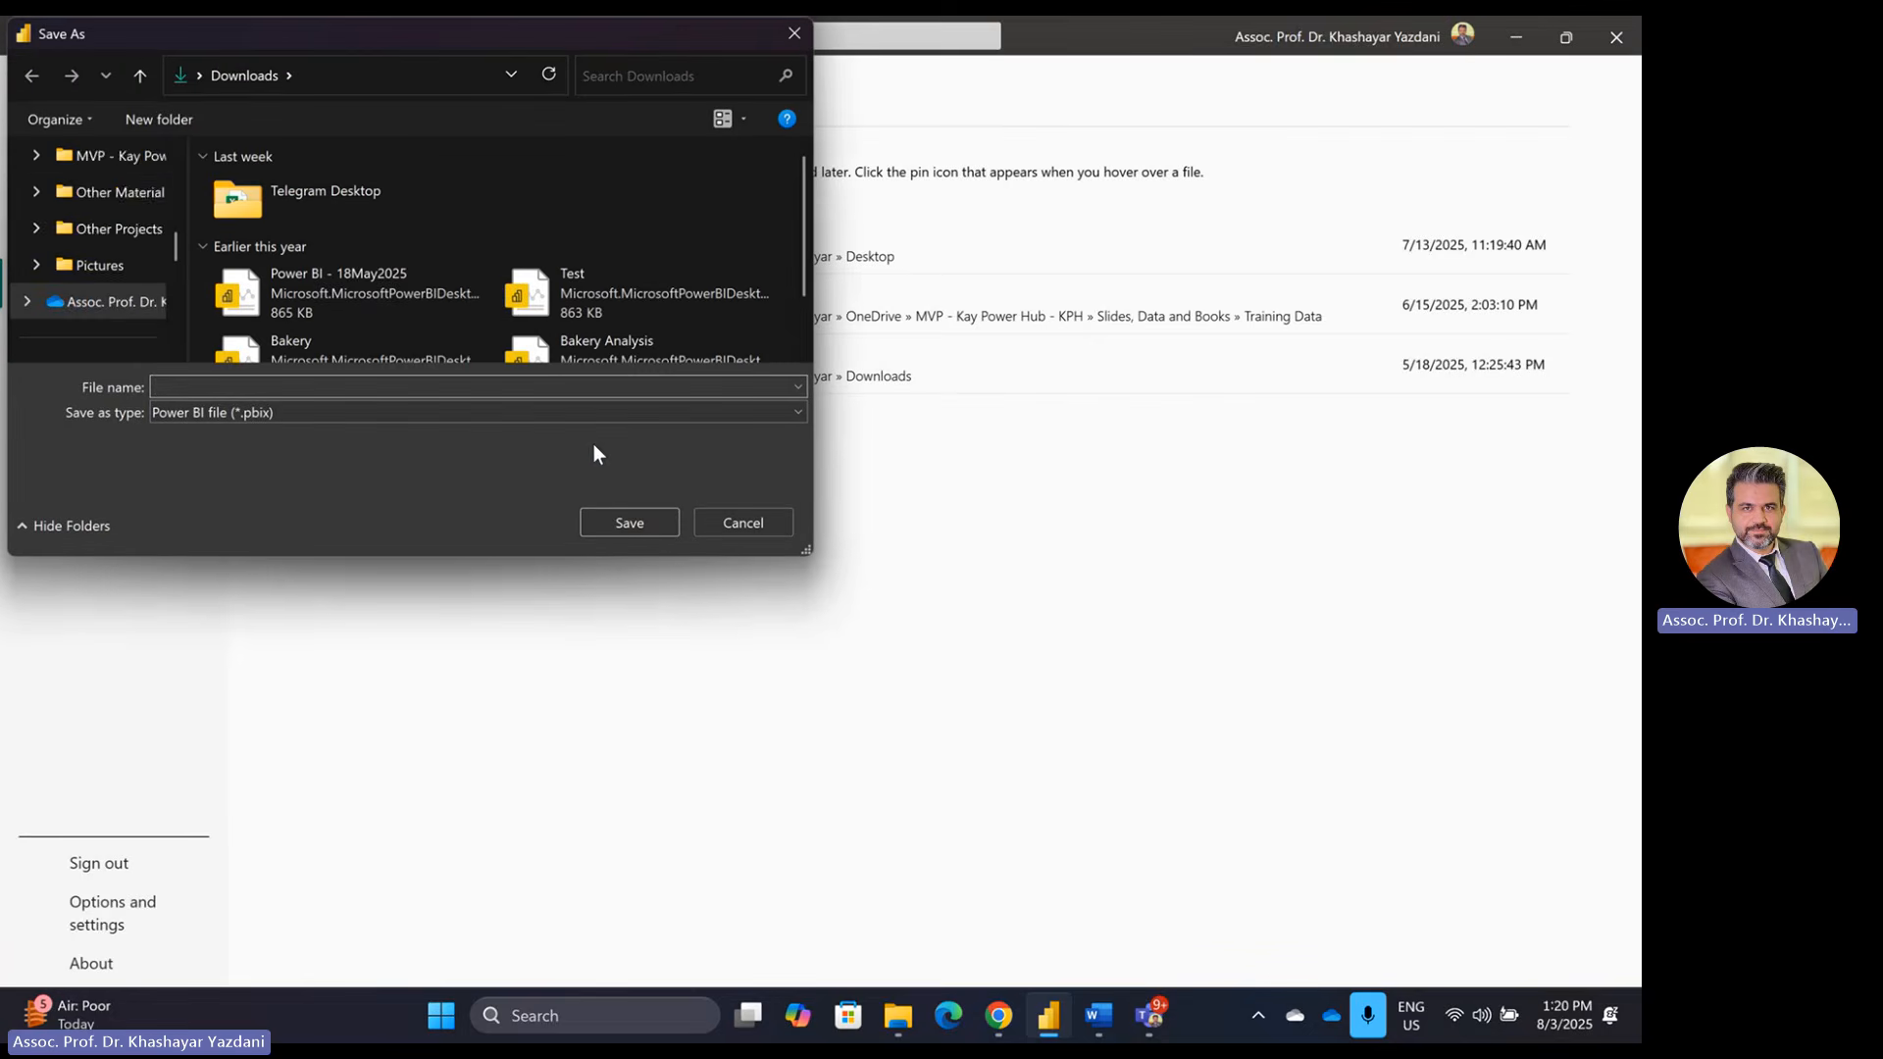
scroll(147, 281, "down", 1)
scroll(142, 280, "up", 1)
scroll(139, 281, "down", 1)
left_click(93, 285)
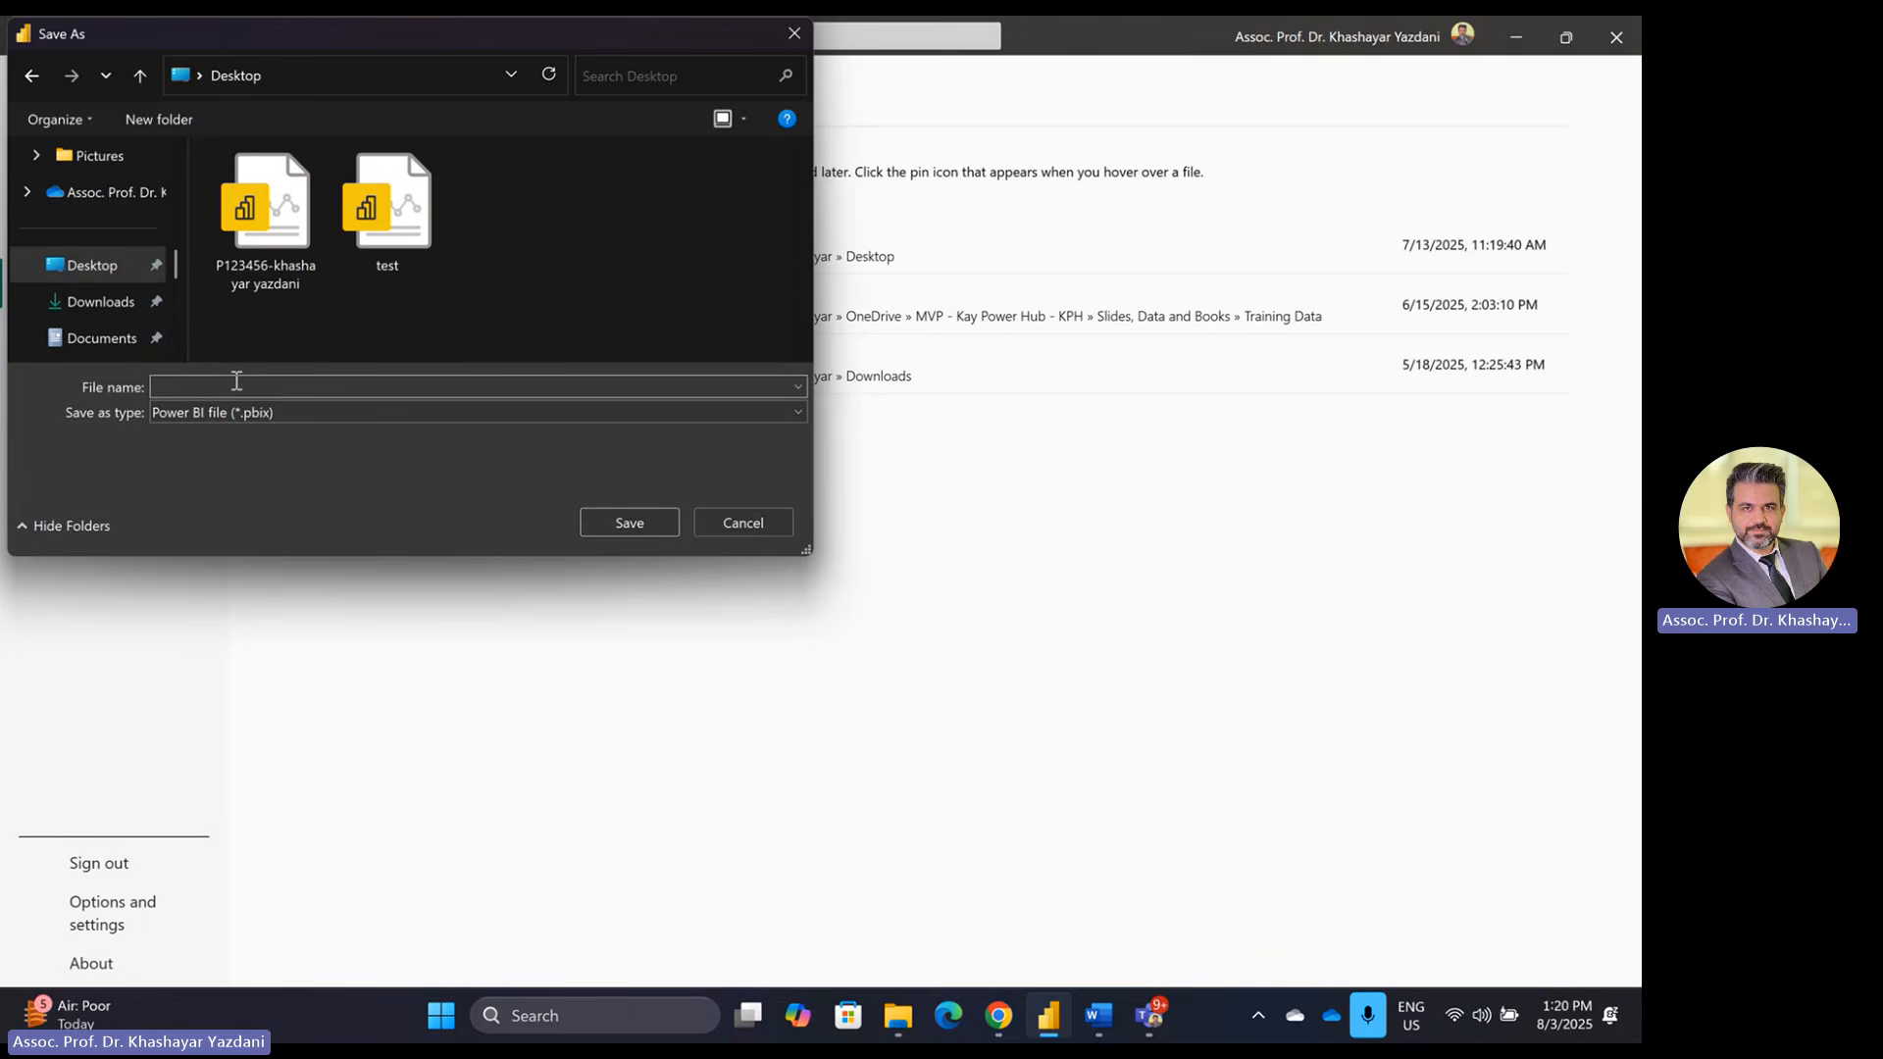
key("alt+Tab")
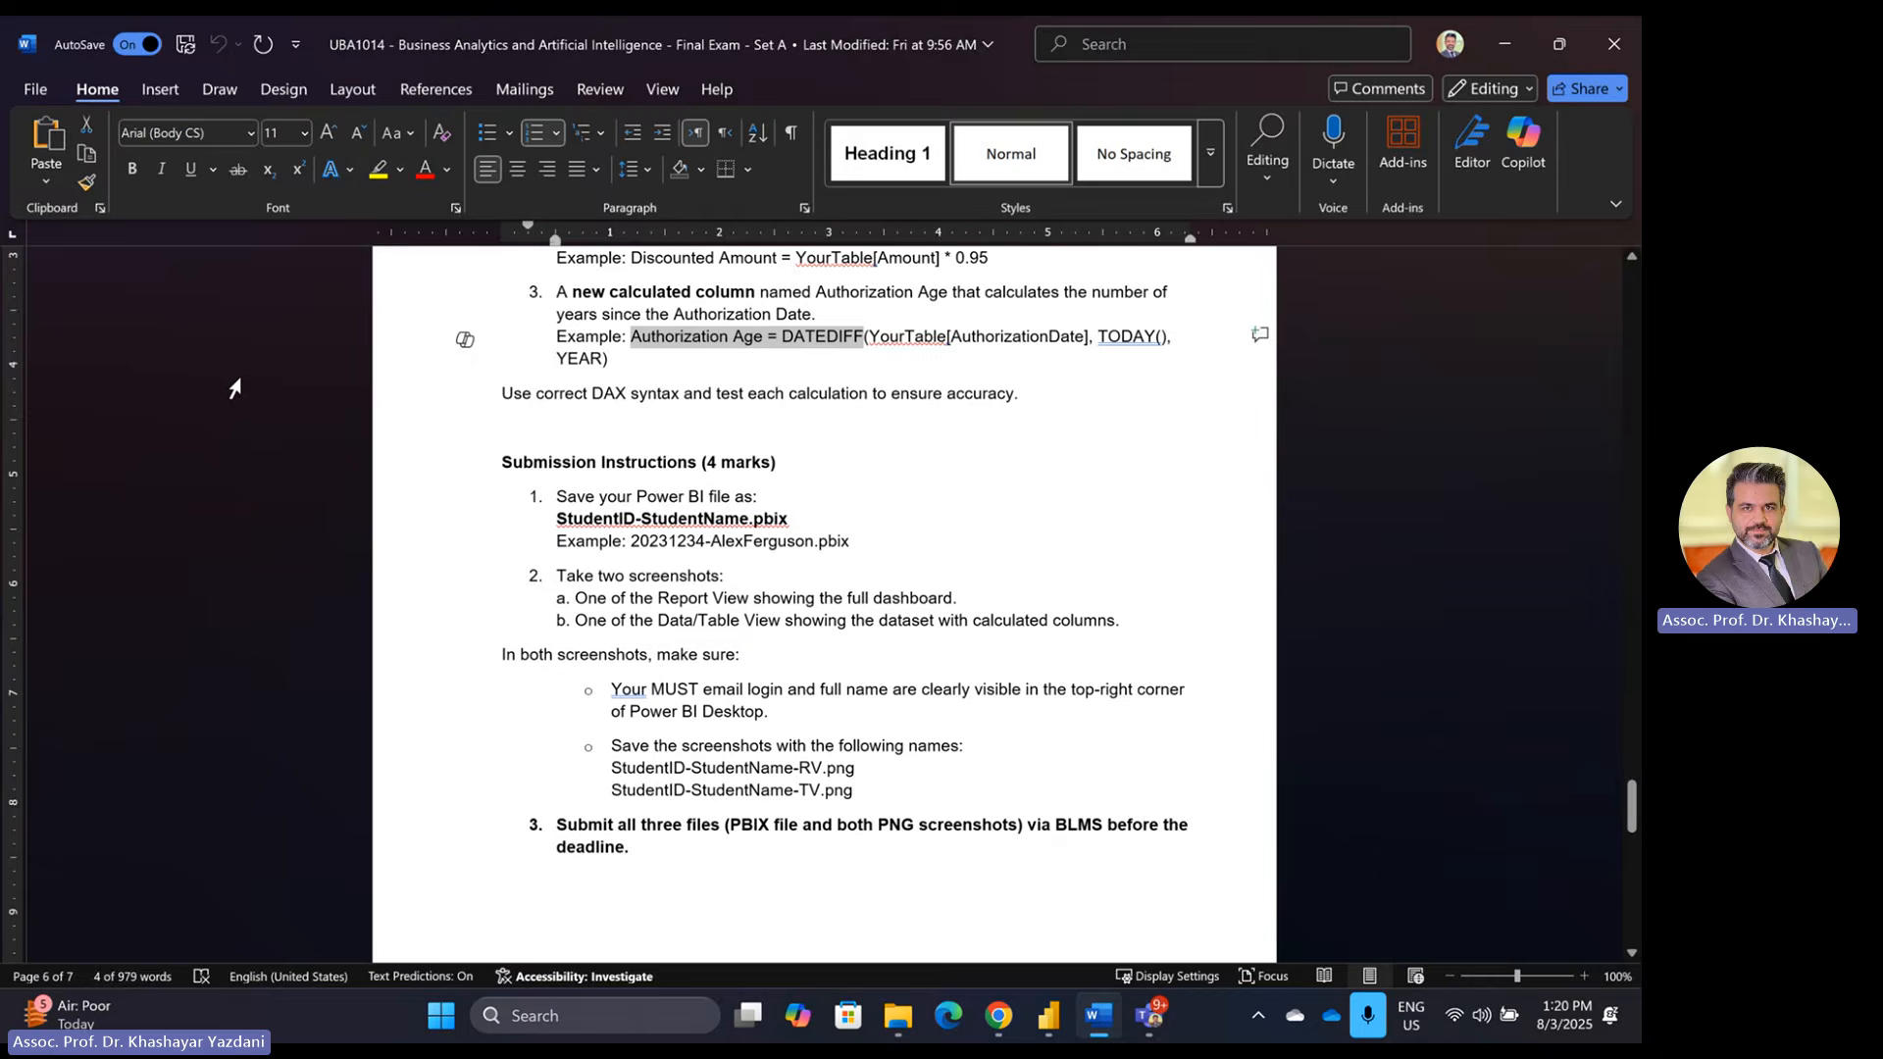
key("alt+Tab")
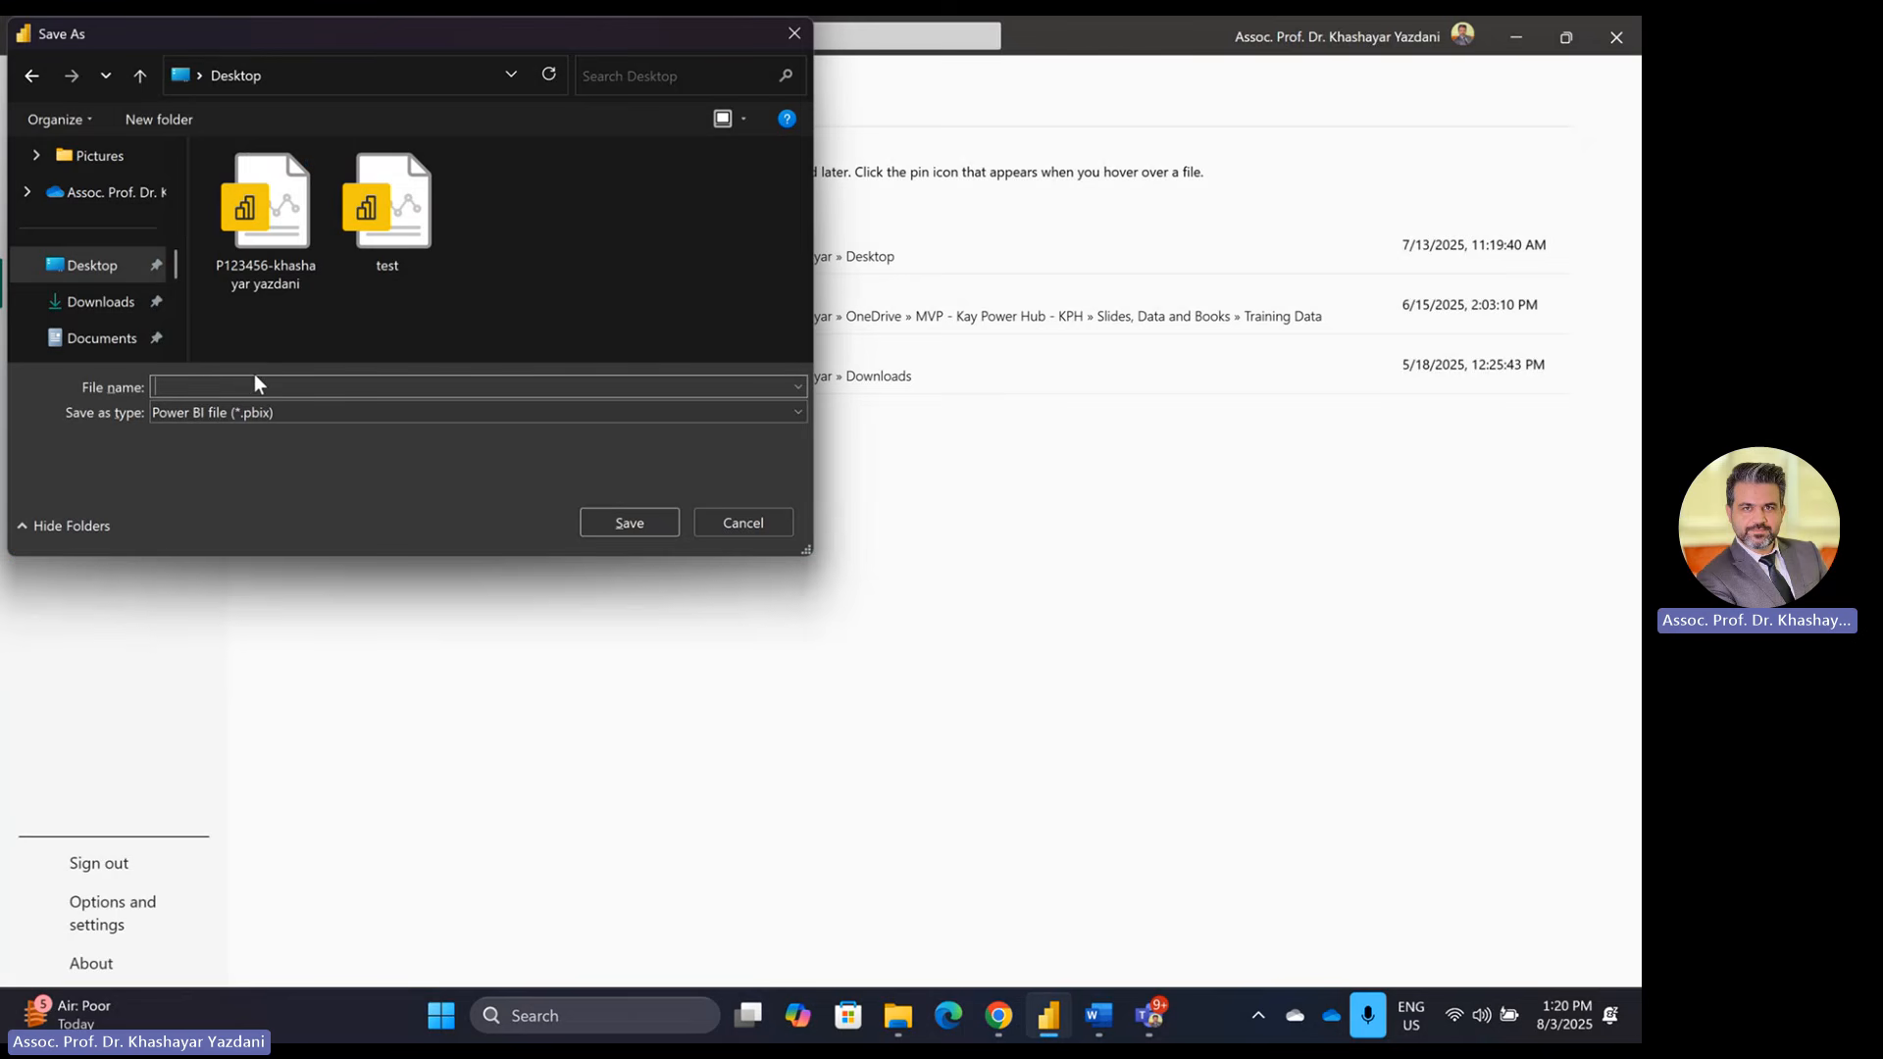
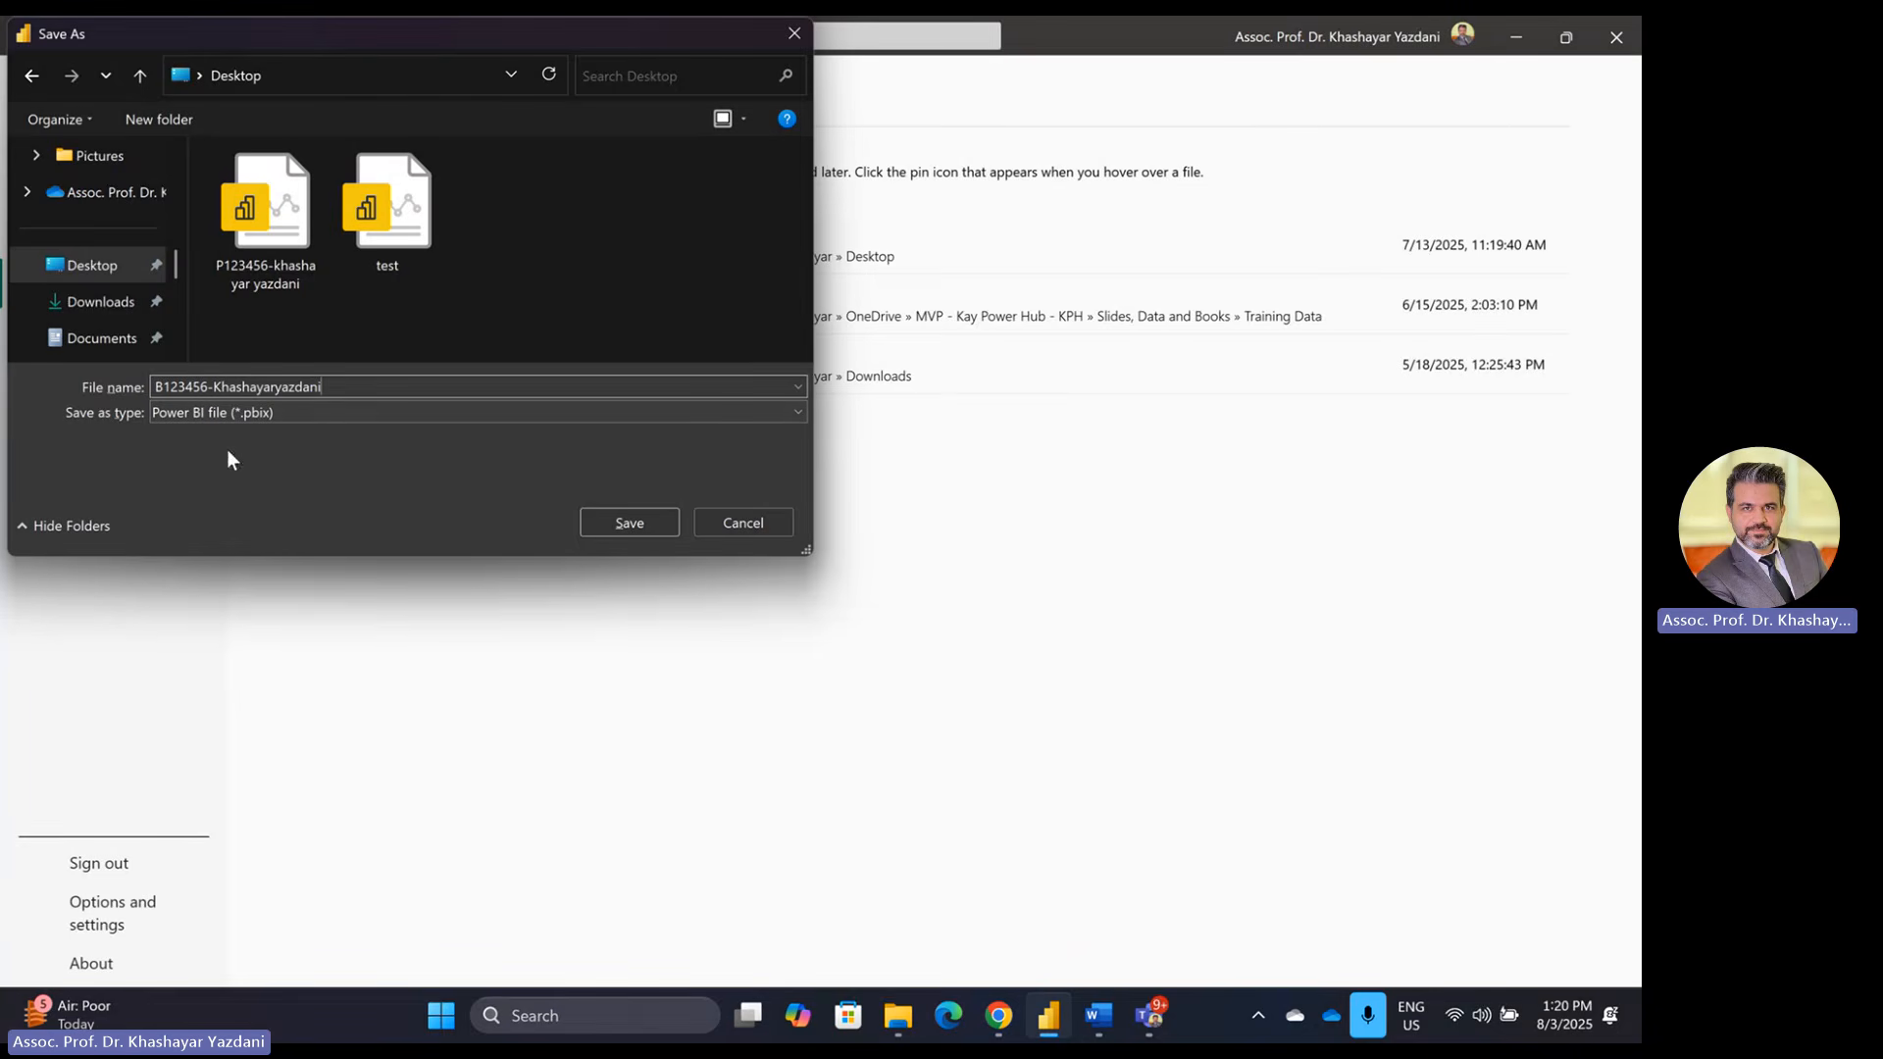
left_click(618, 528)
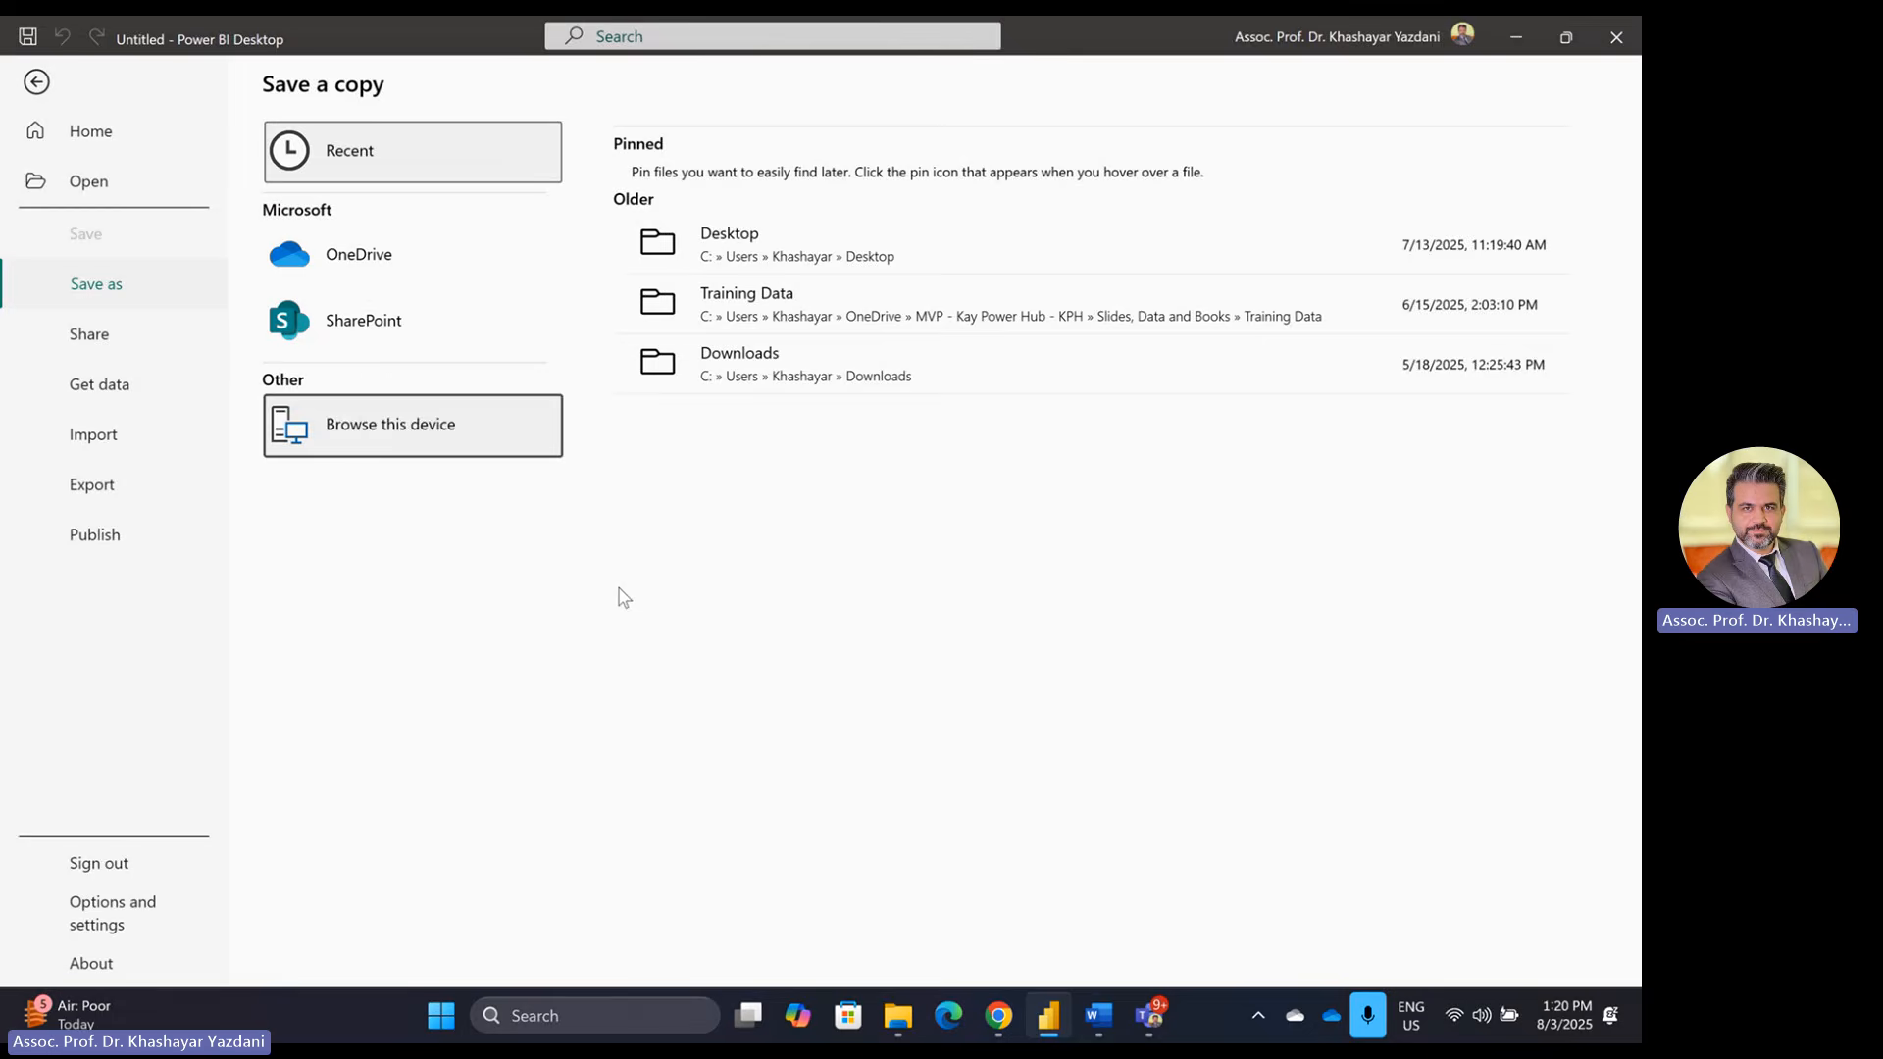
key("alt+Tab")
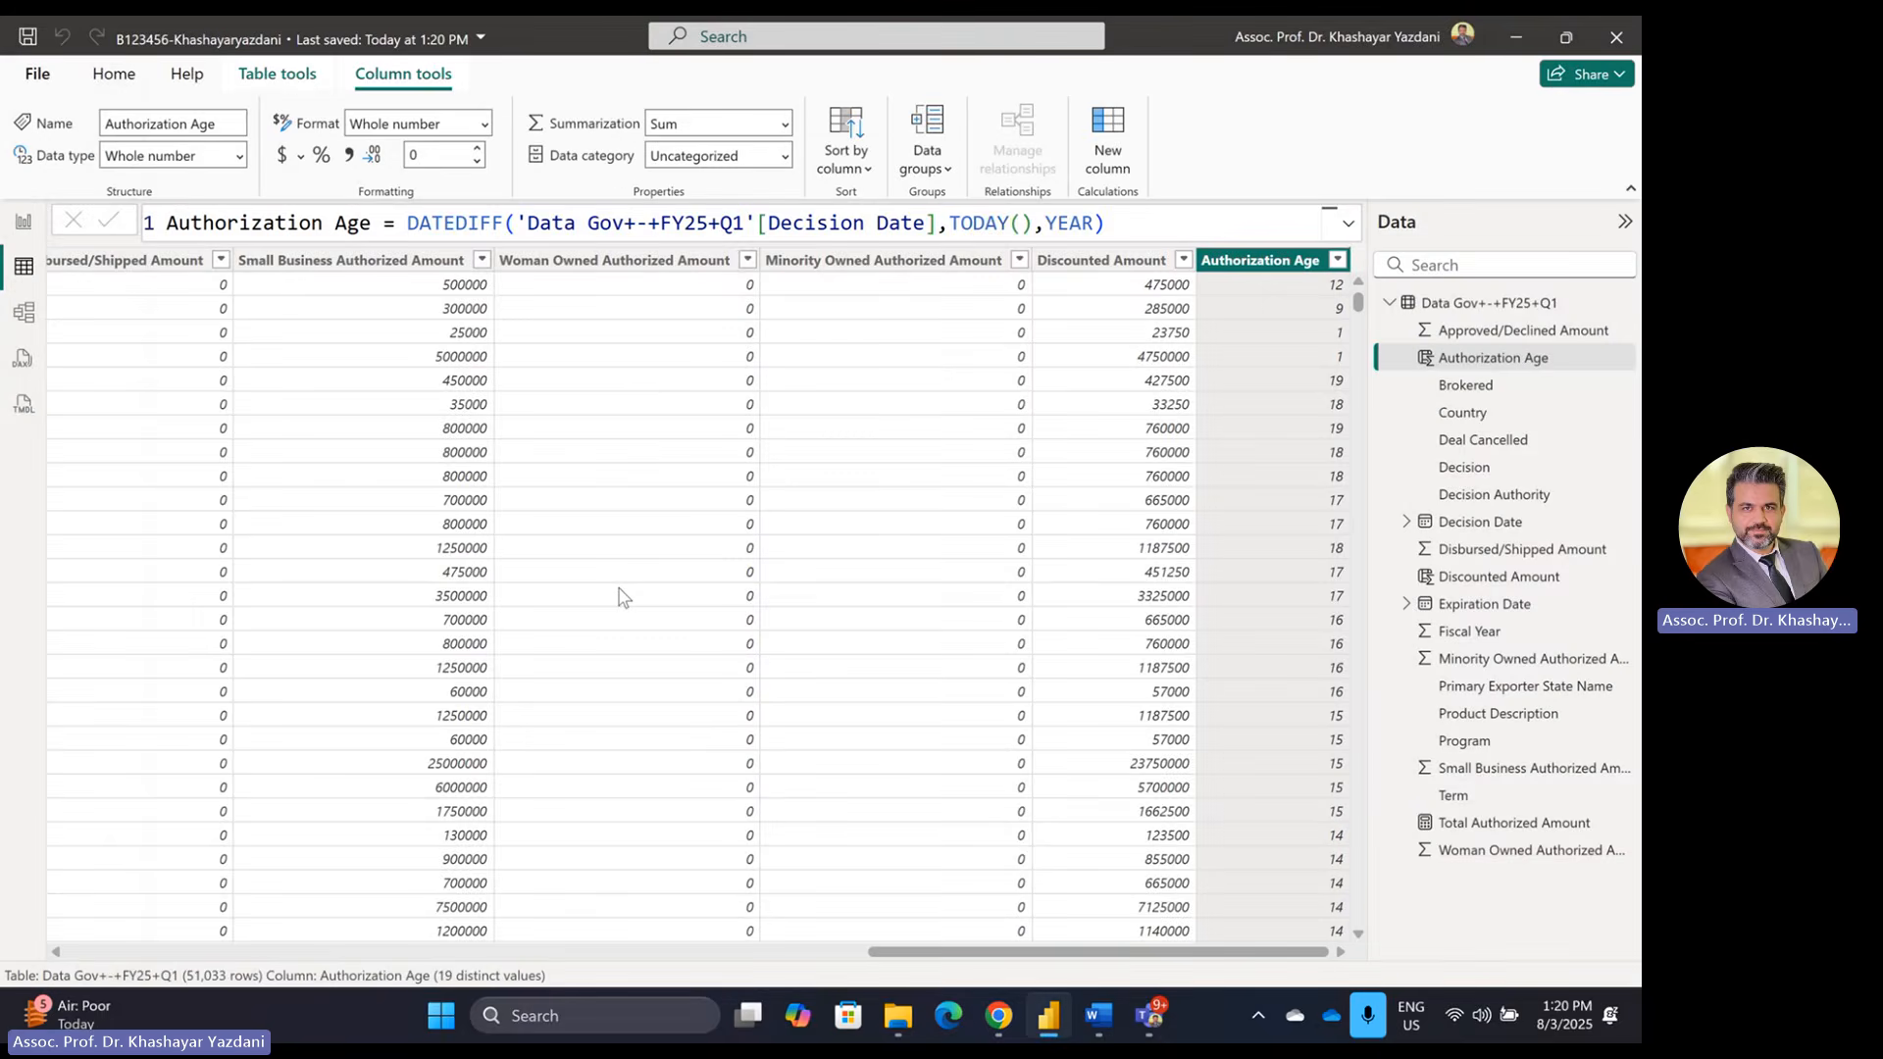
Step: With the Power BI table view showing, start a Win+Shift+S screen capture
key("alt+Tab")
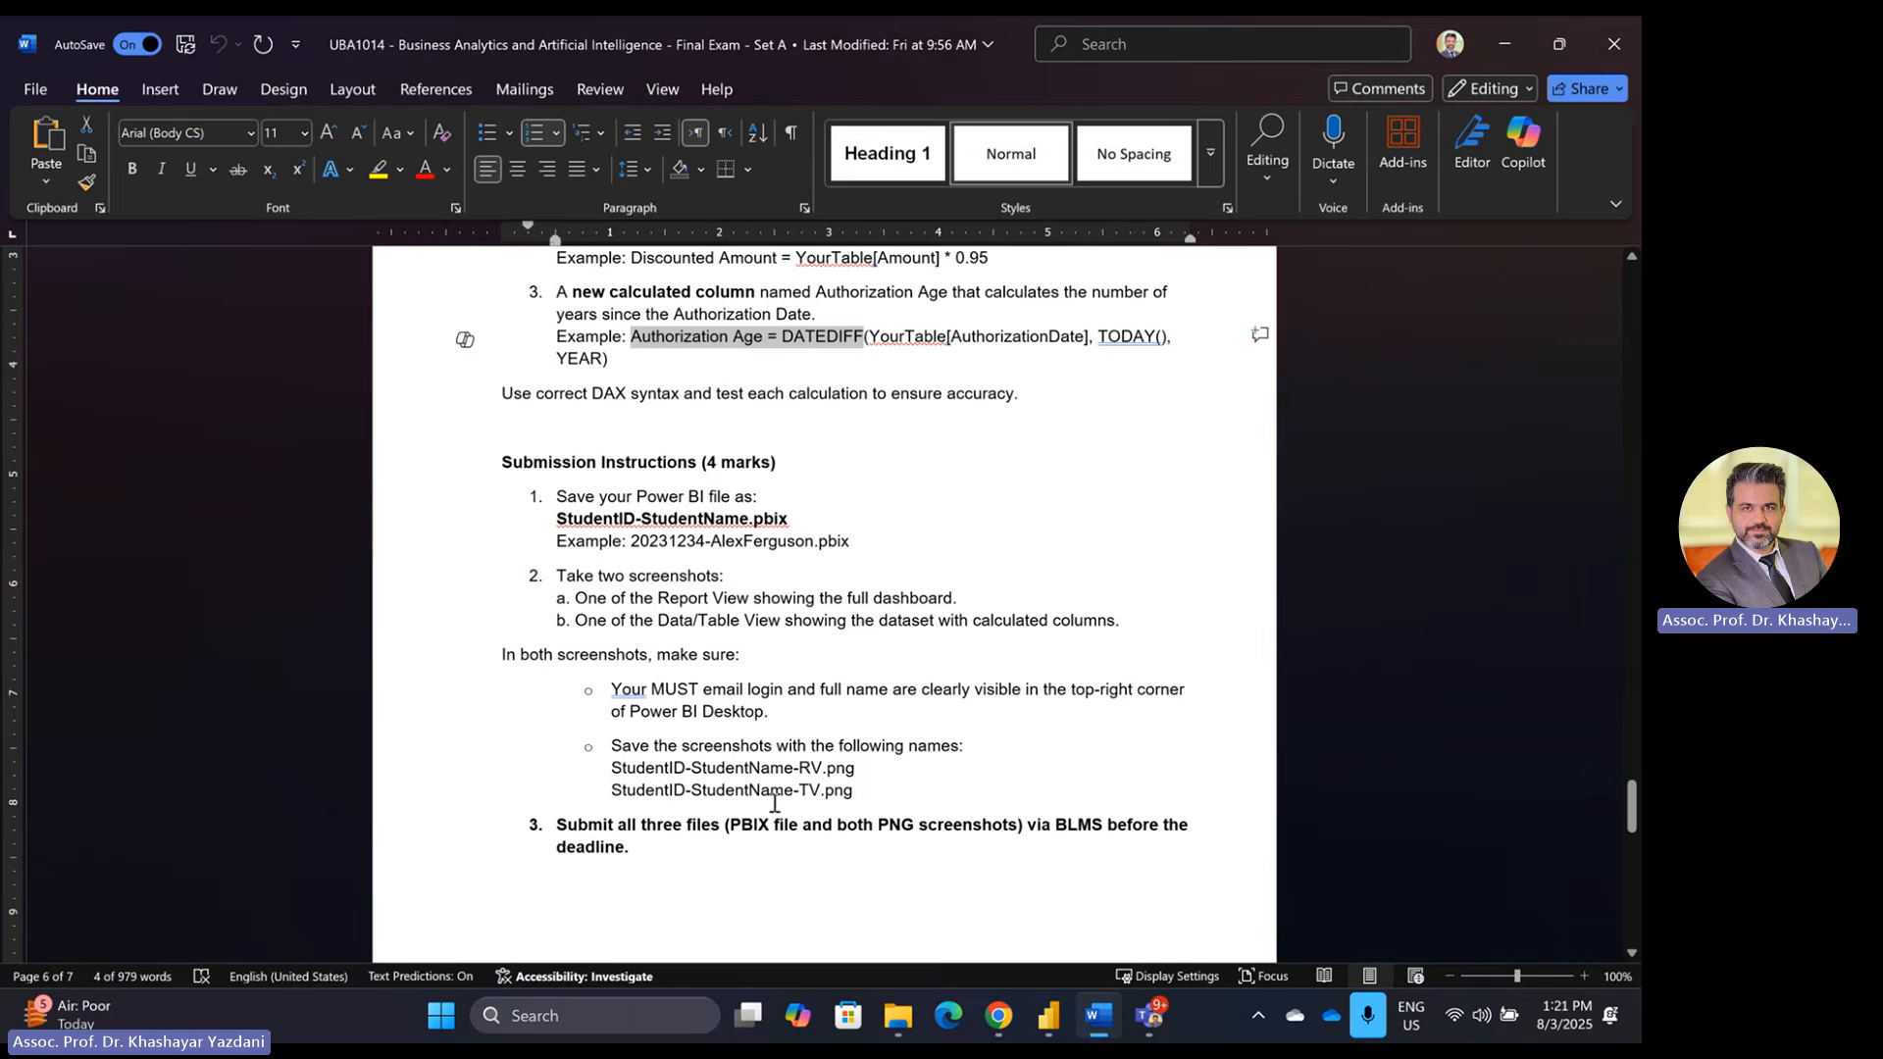
key("alt+Tab")
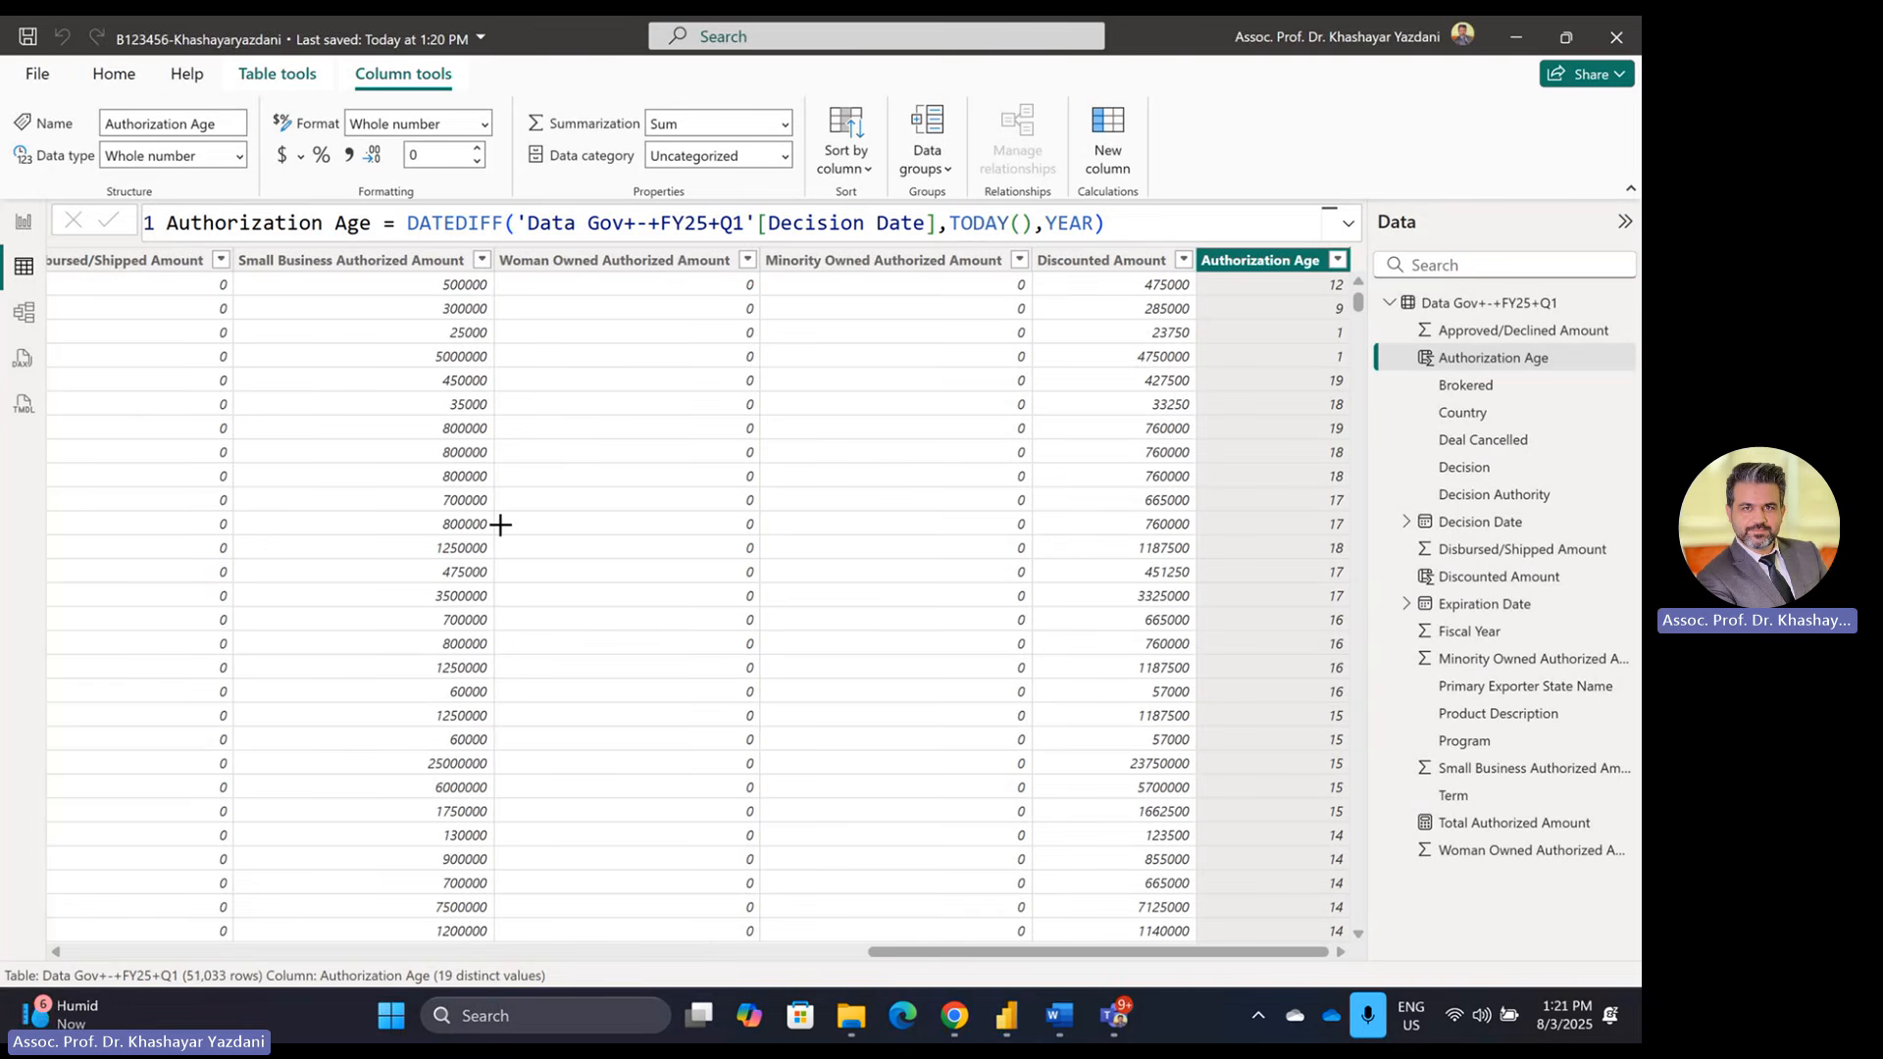
key("super+shift+s")
key("Escape")
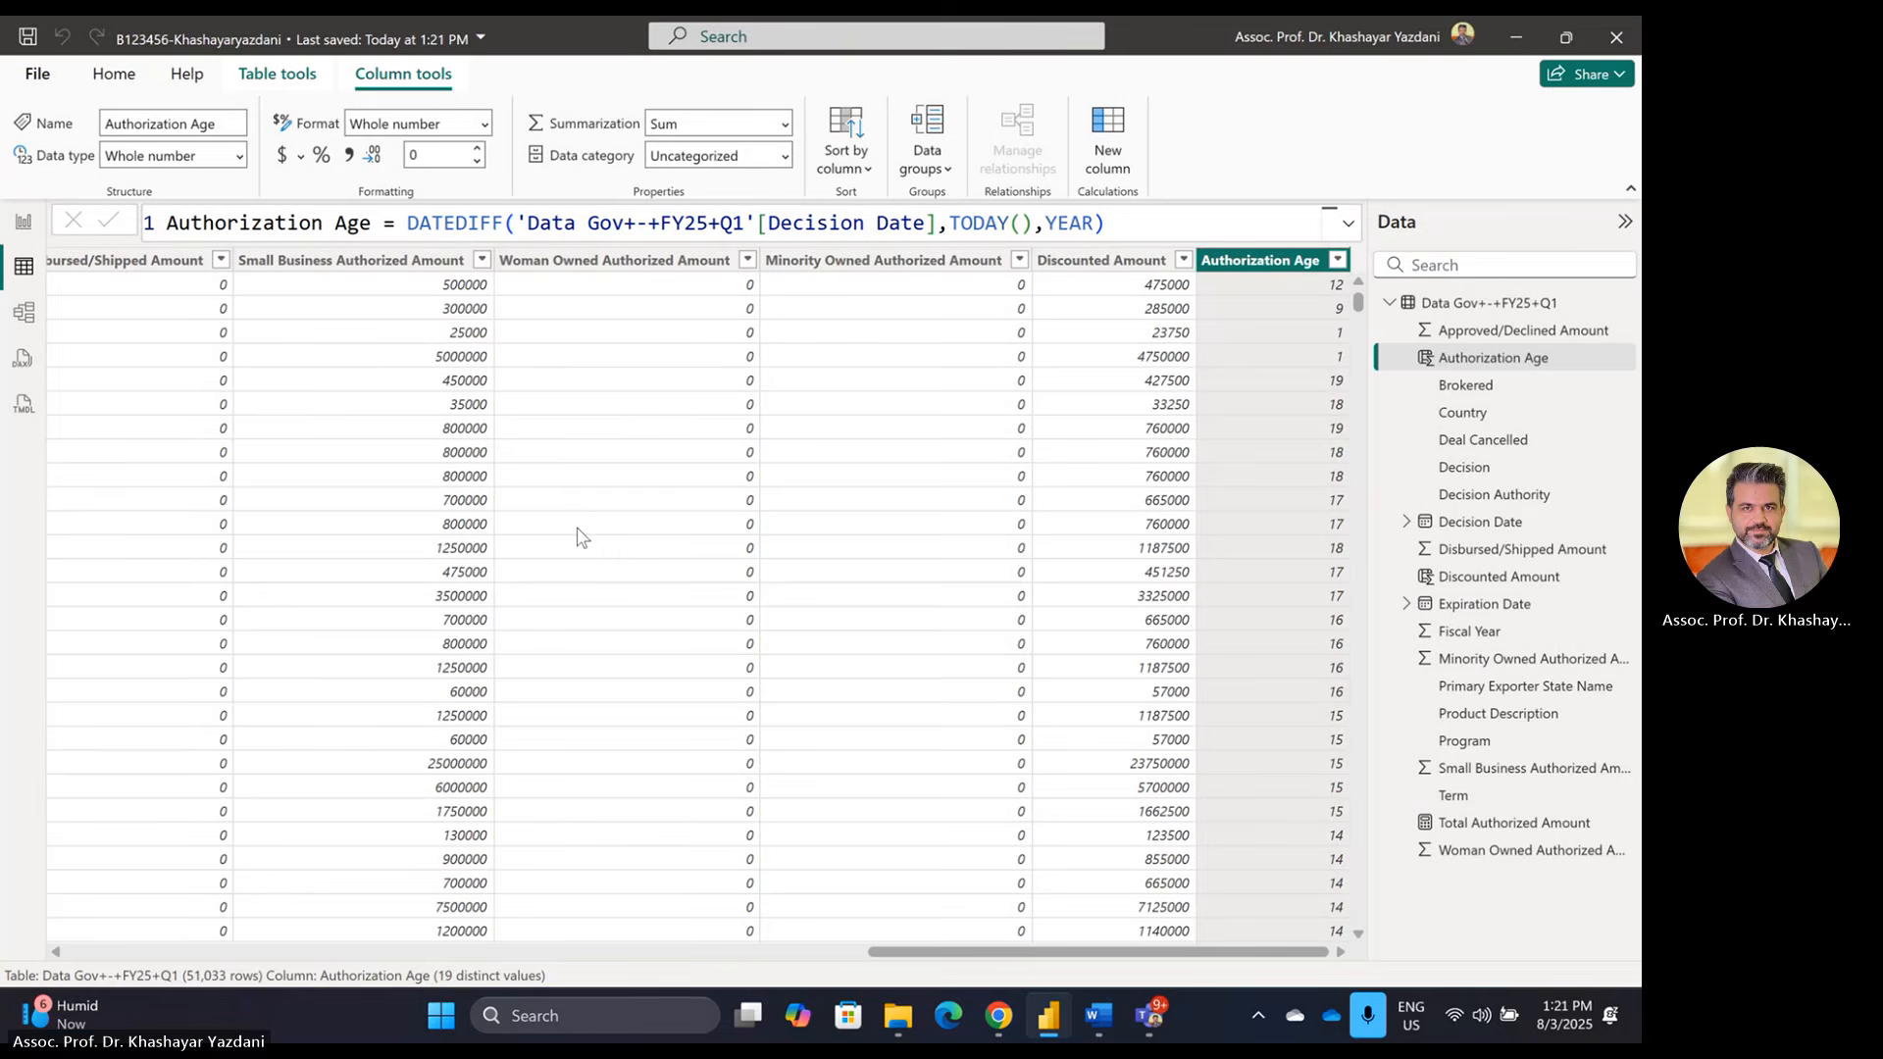
key("super+shift+s")
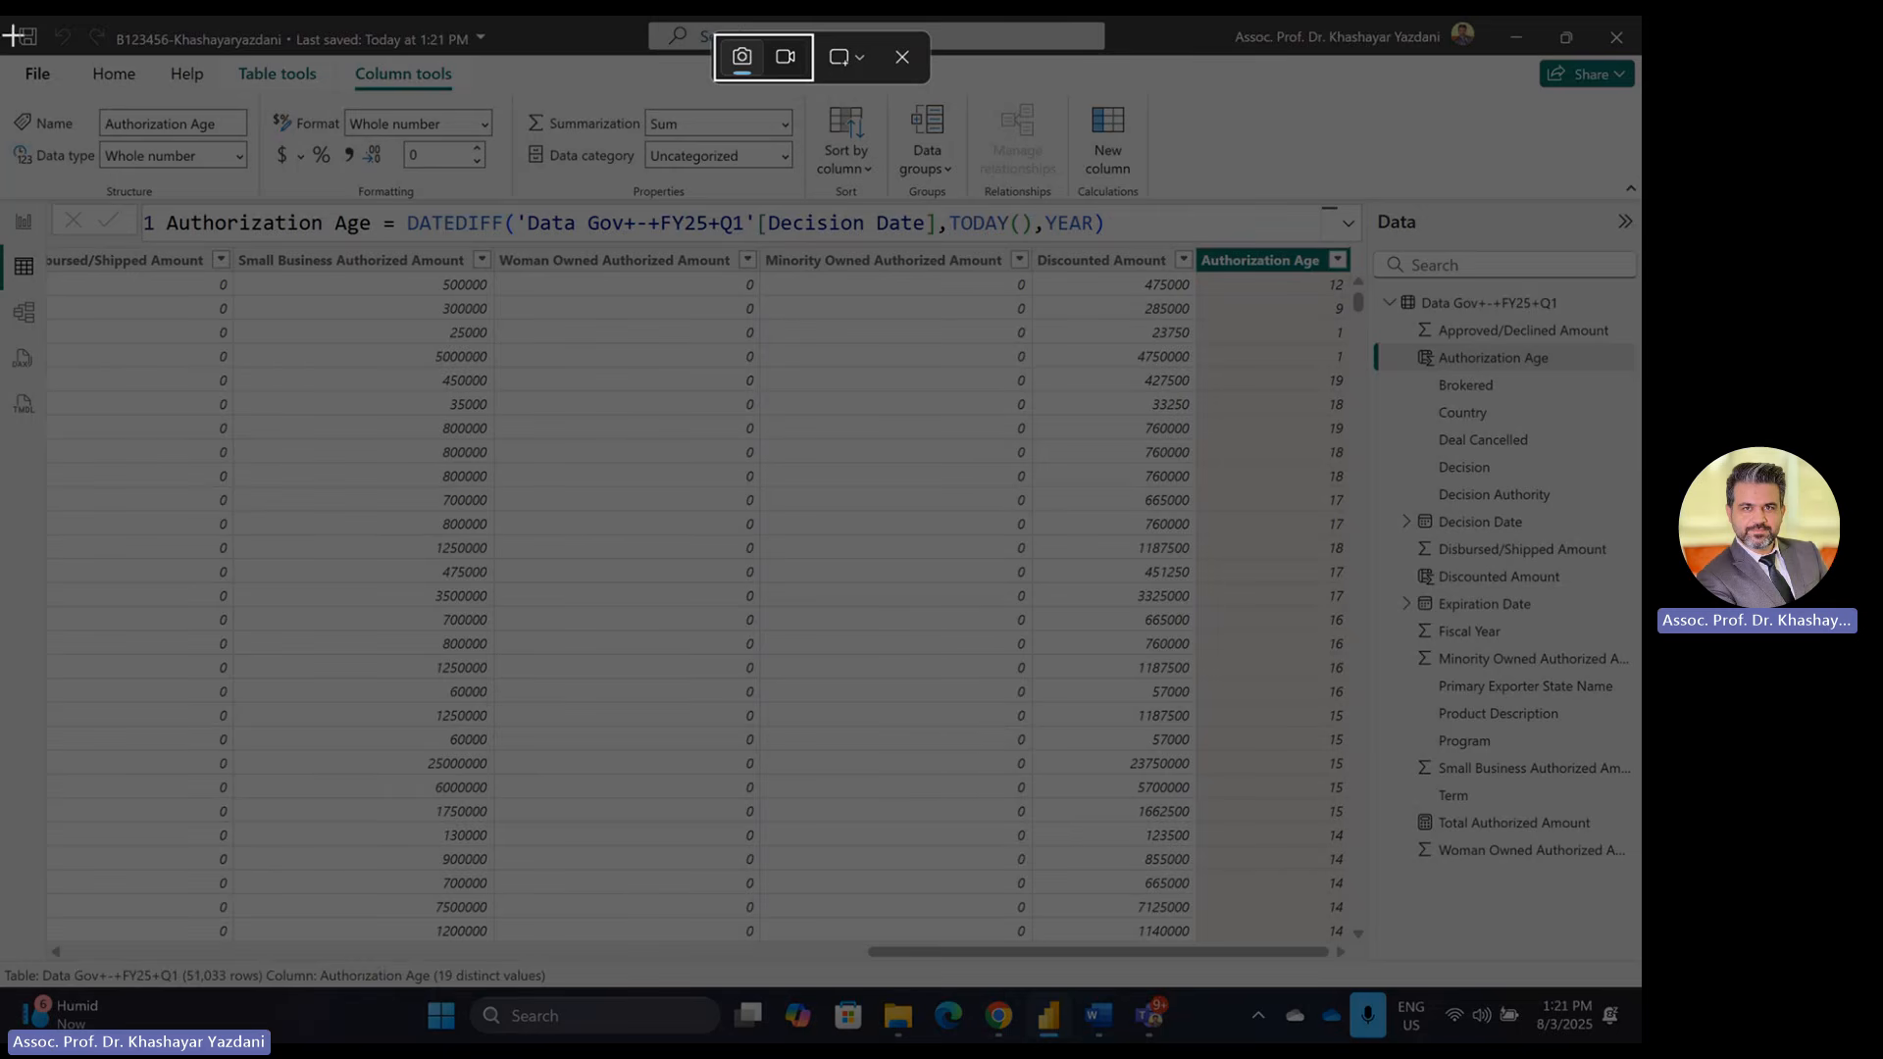
Step: Snip the whole Power BI window and open the snip's save dialog
left_click_drag(7, 22, 1638, 1044)
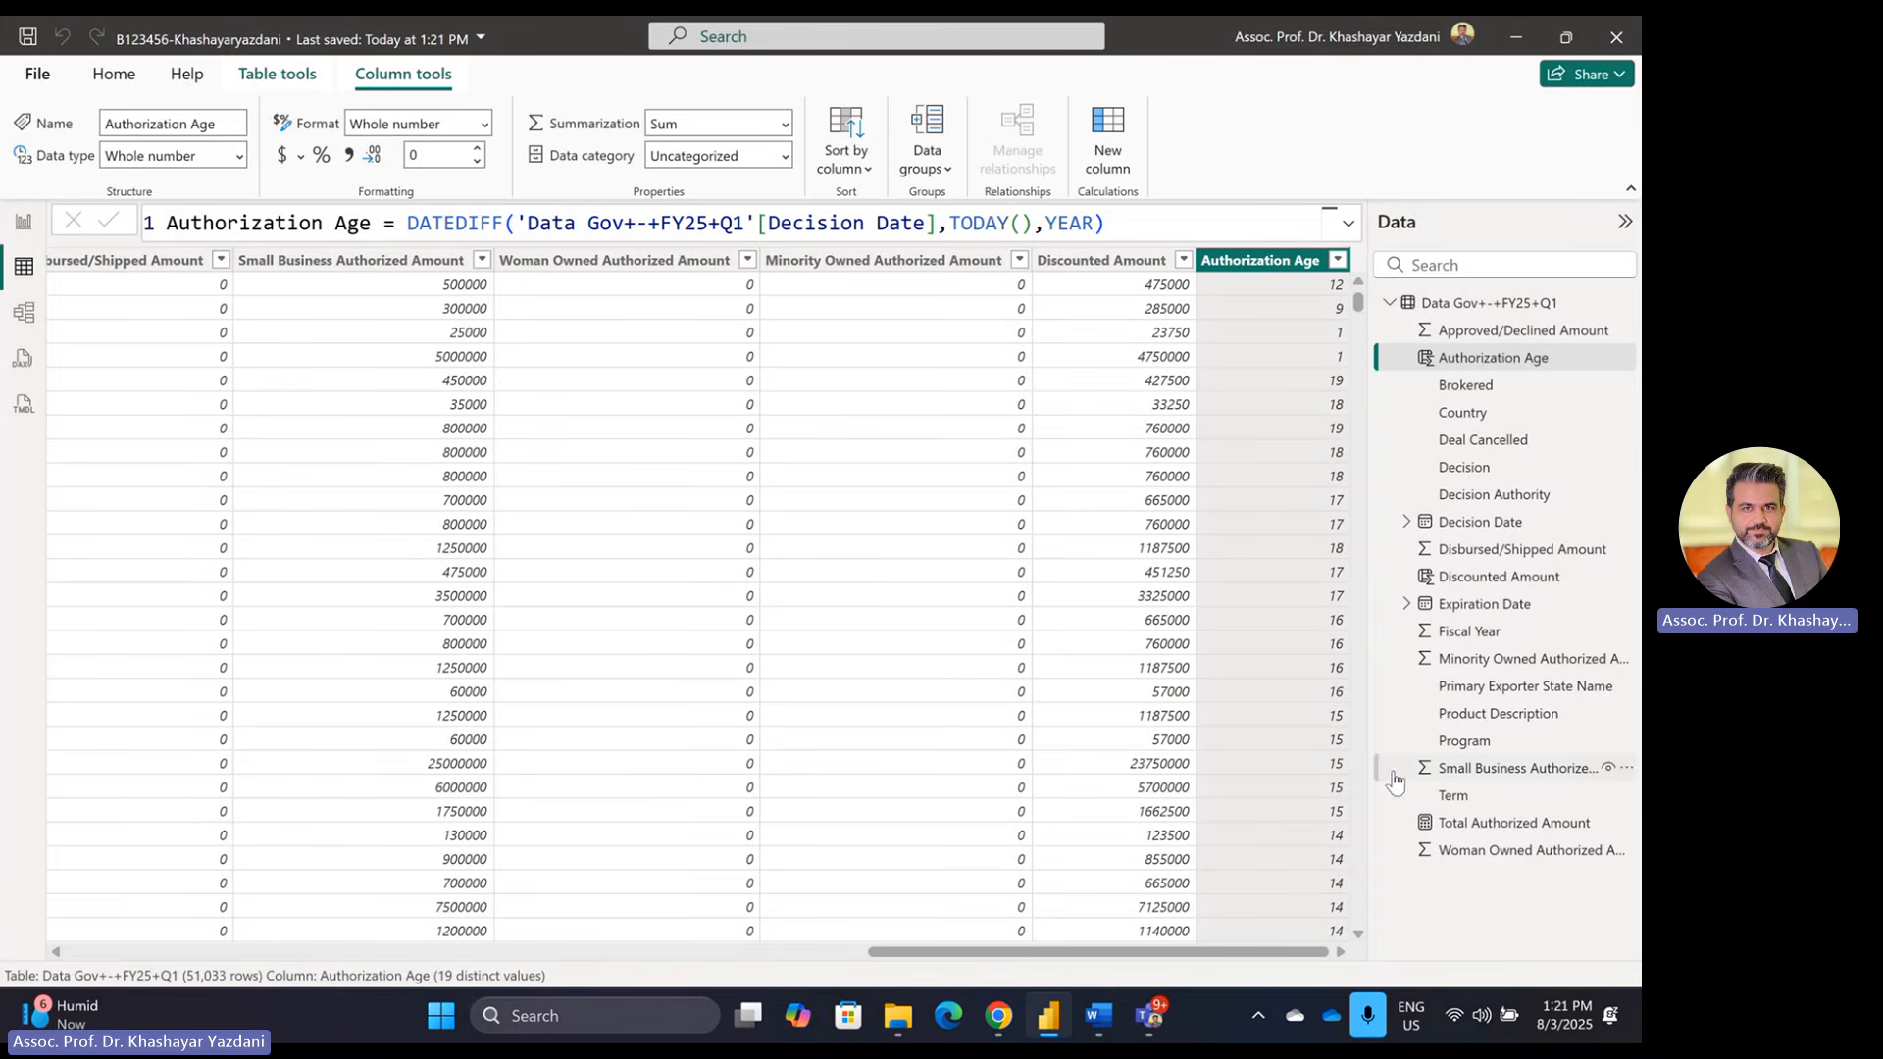
left_click(1569, 1020)
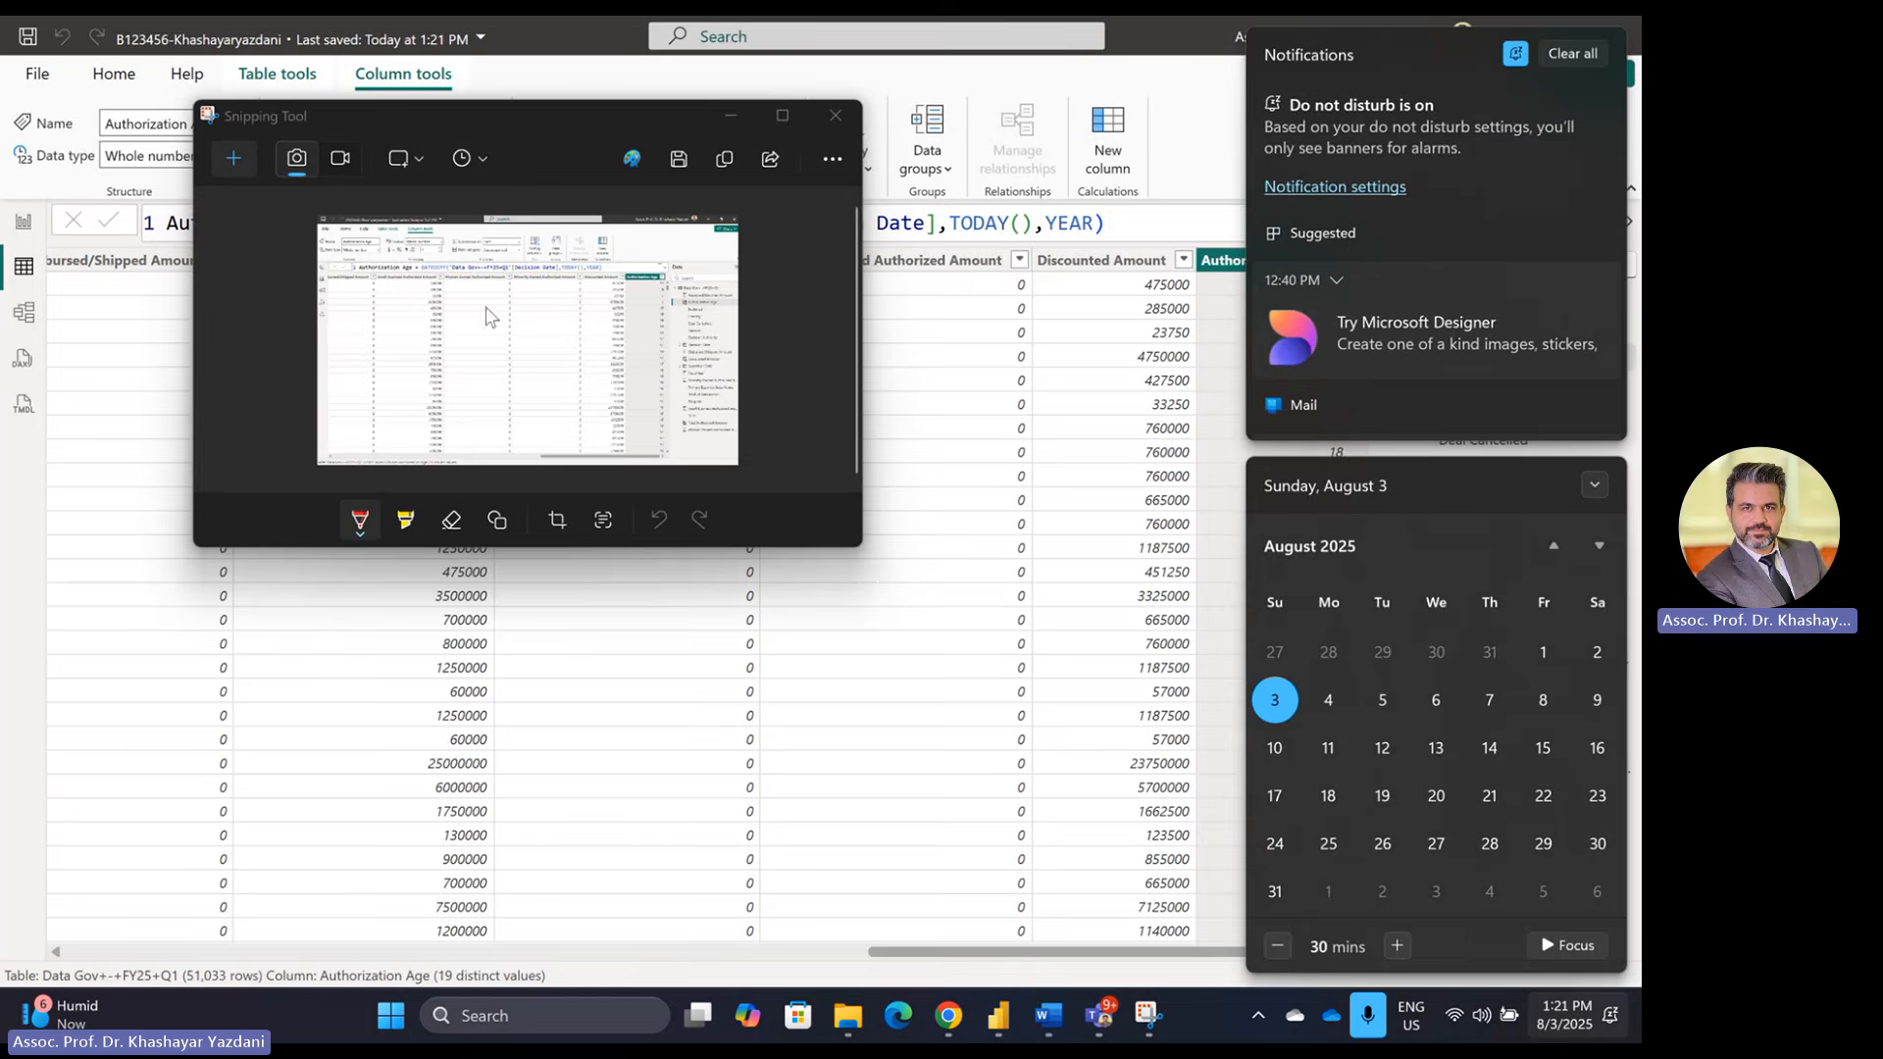
left_click(684, 160)
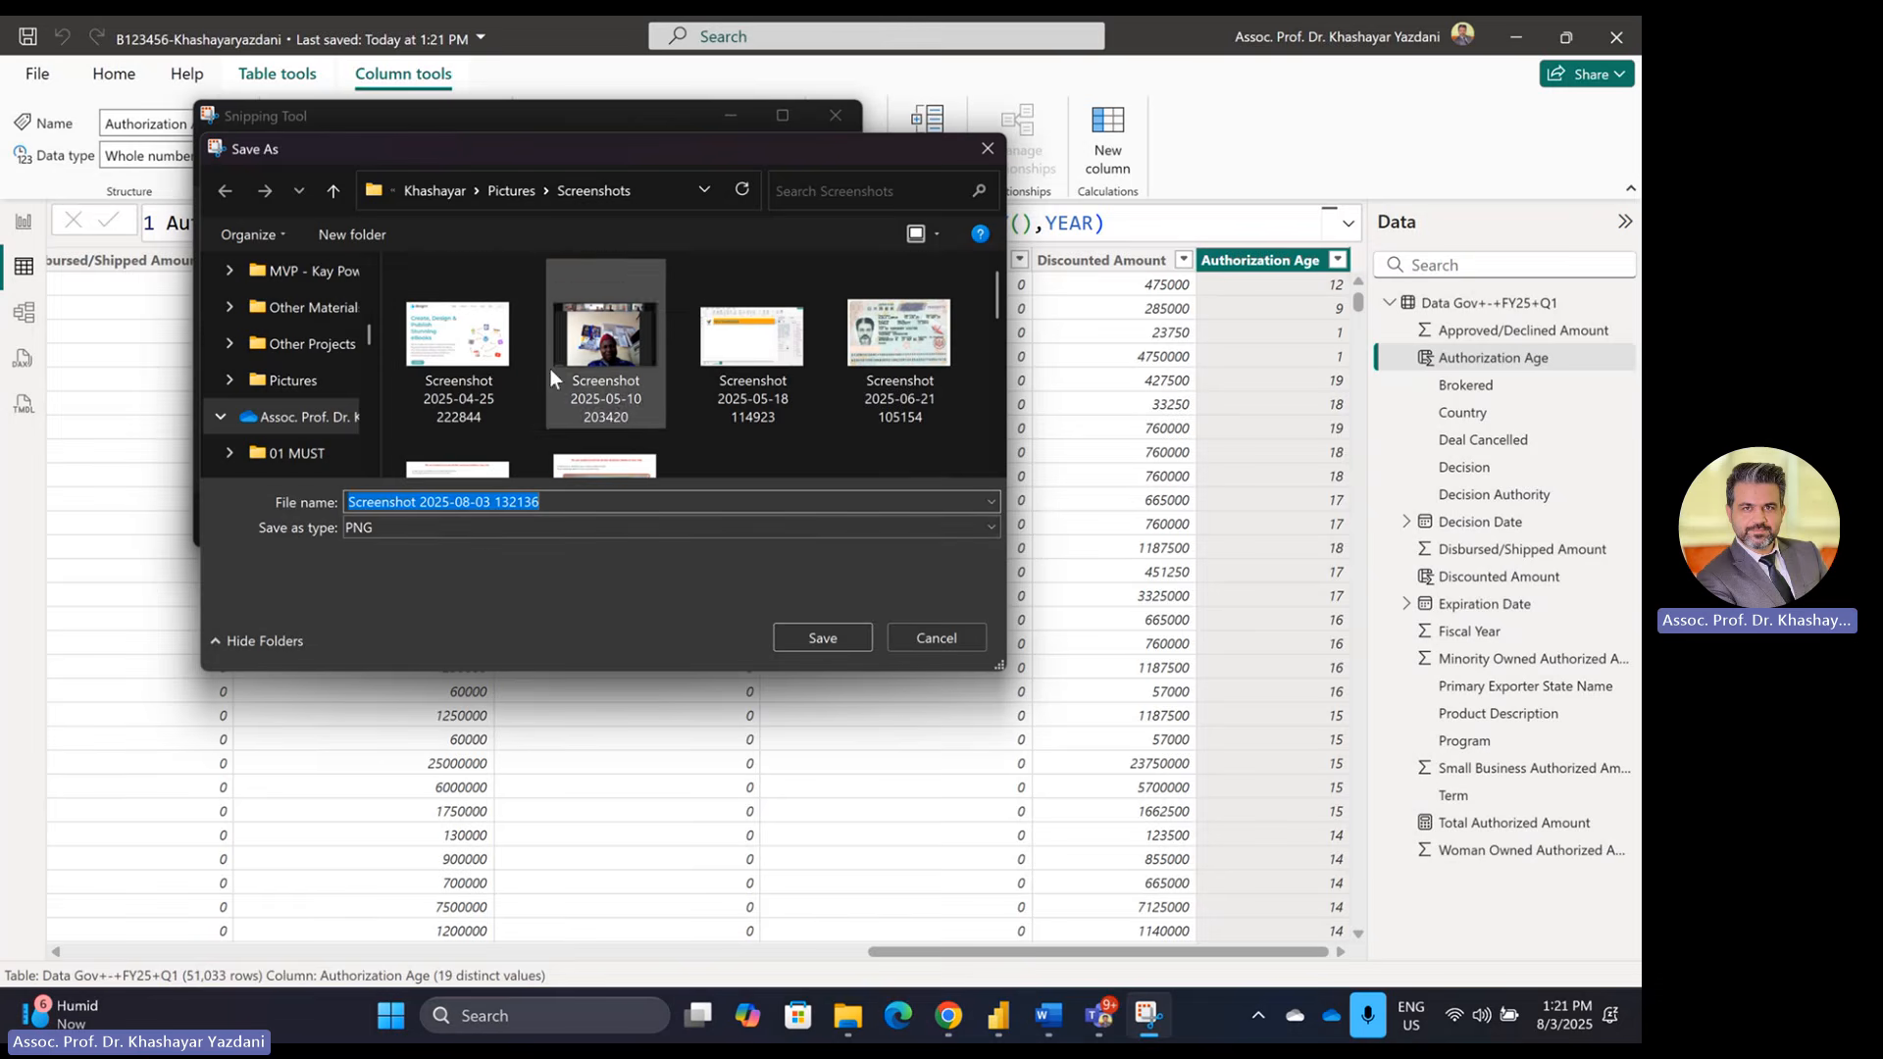
scroll(544, 380, "down", 1)
scroll(549, 381, "down", 2)
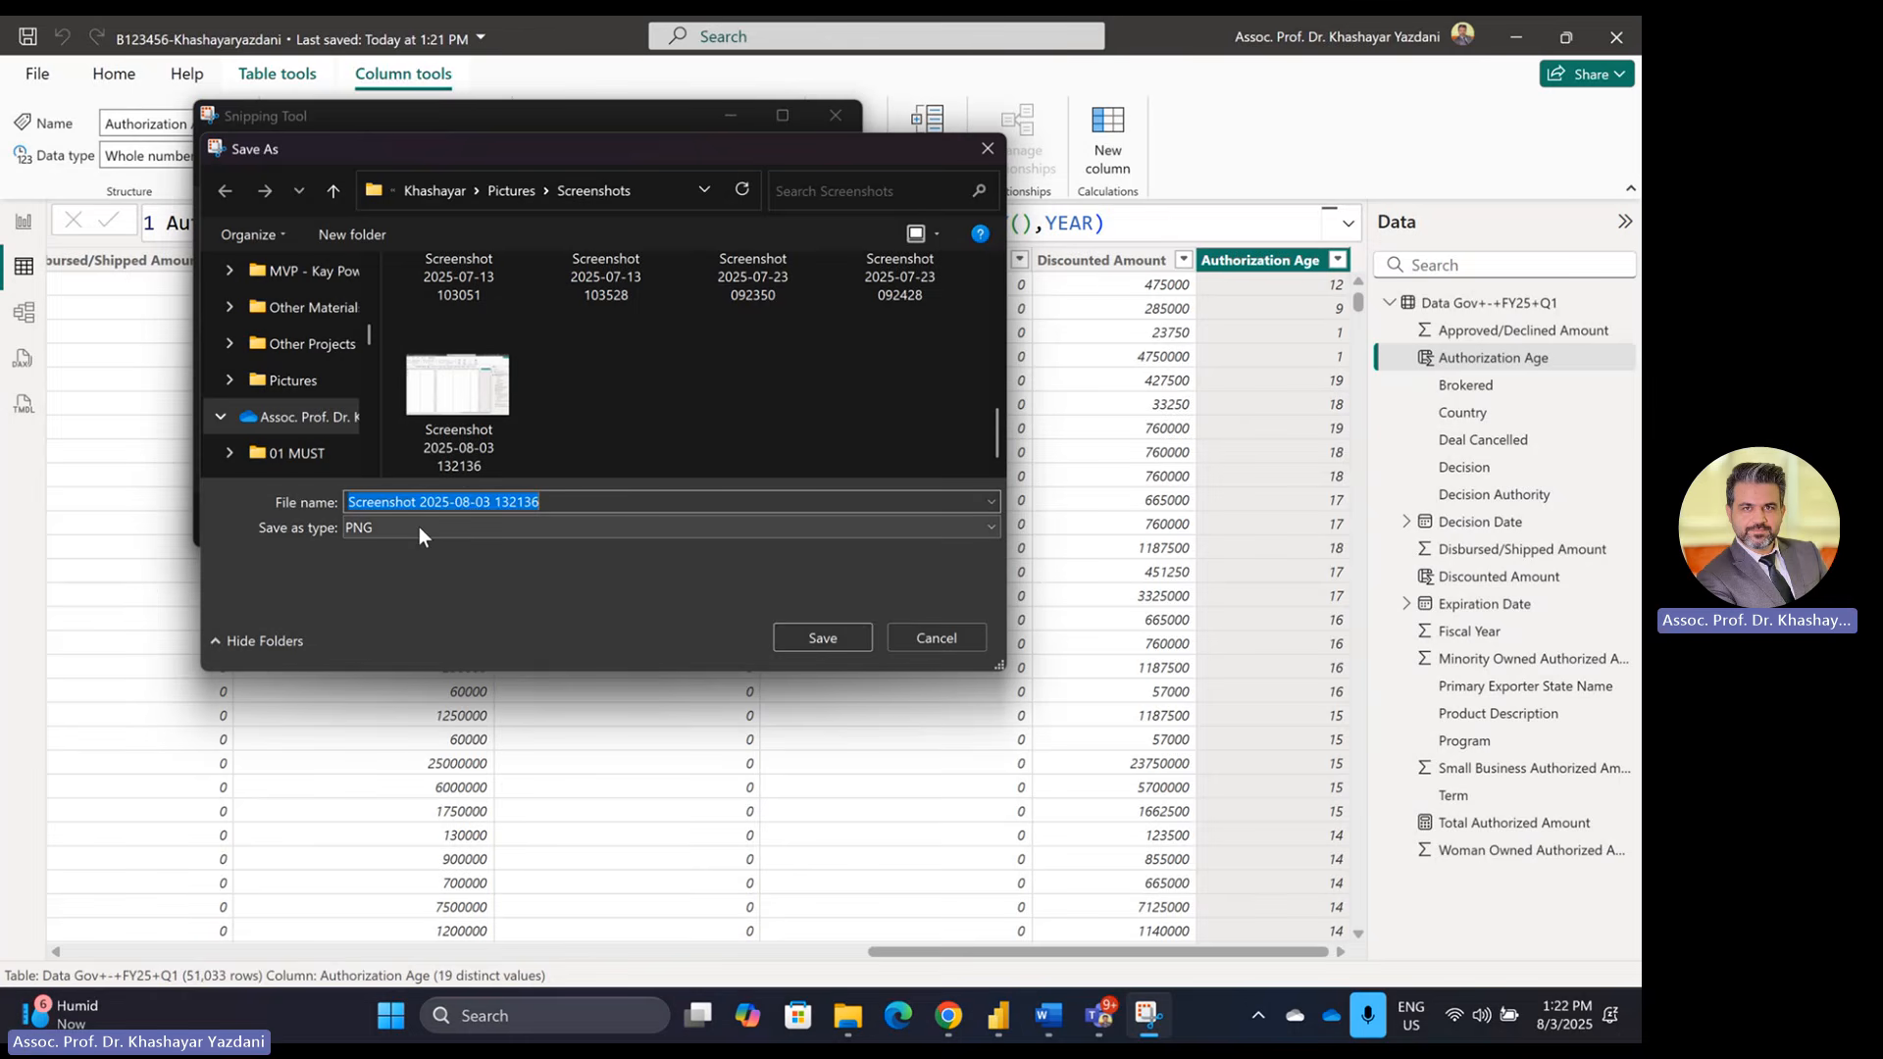
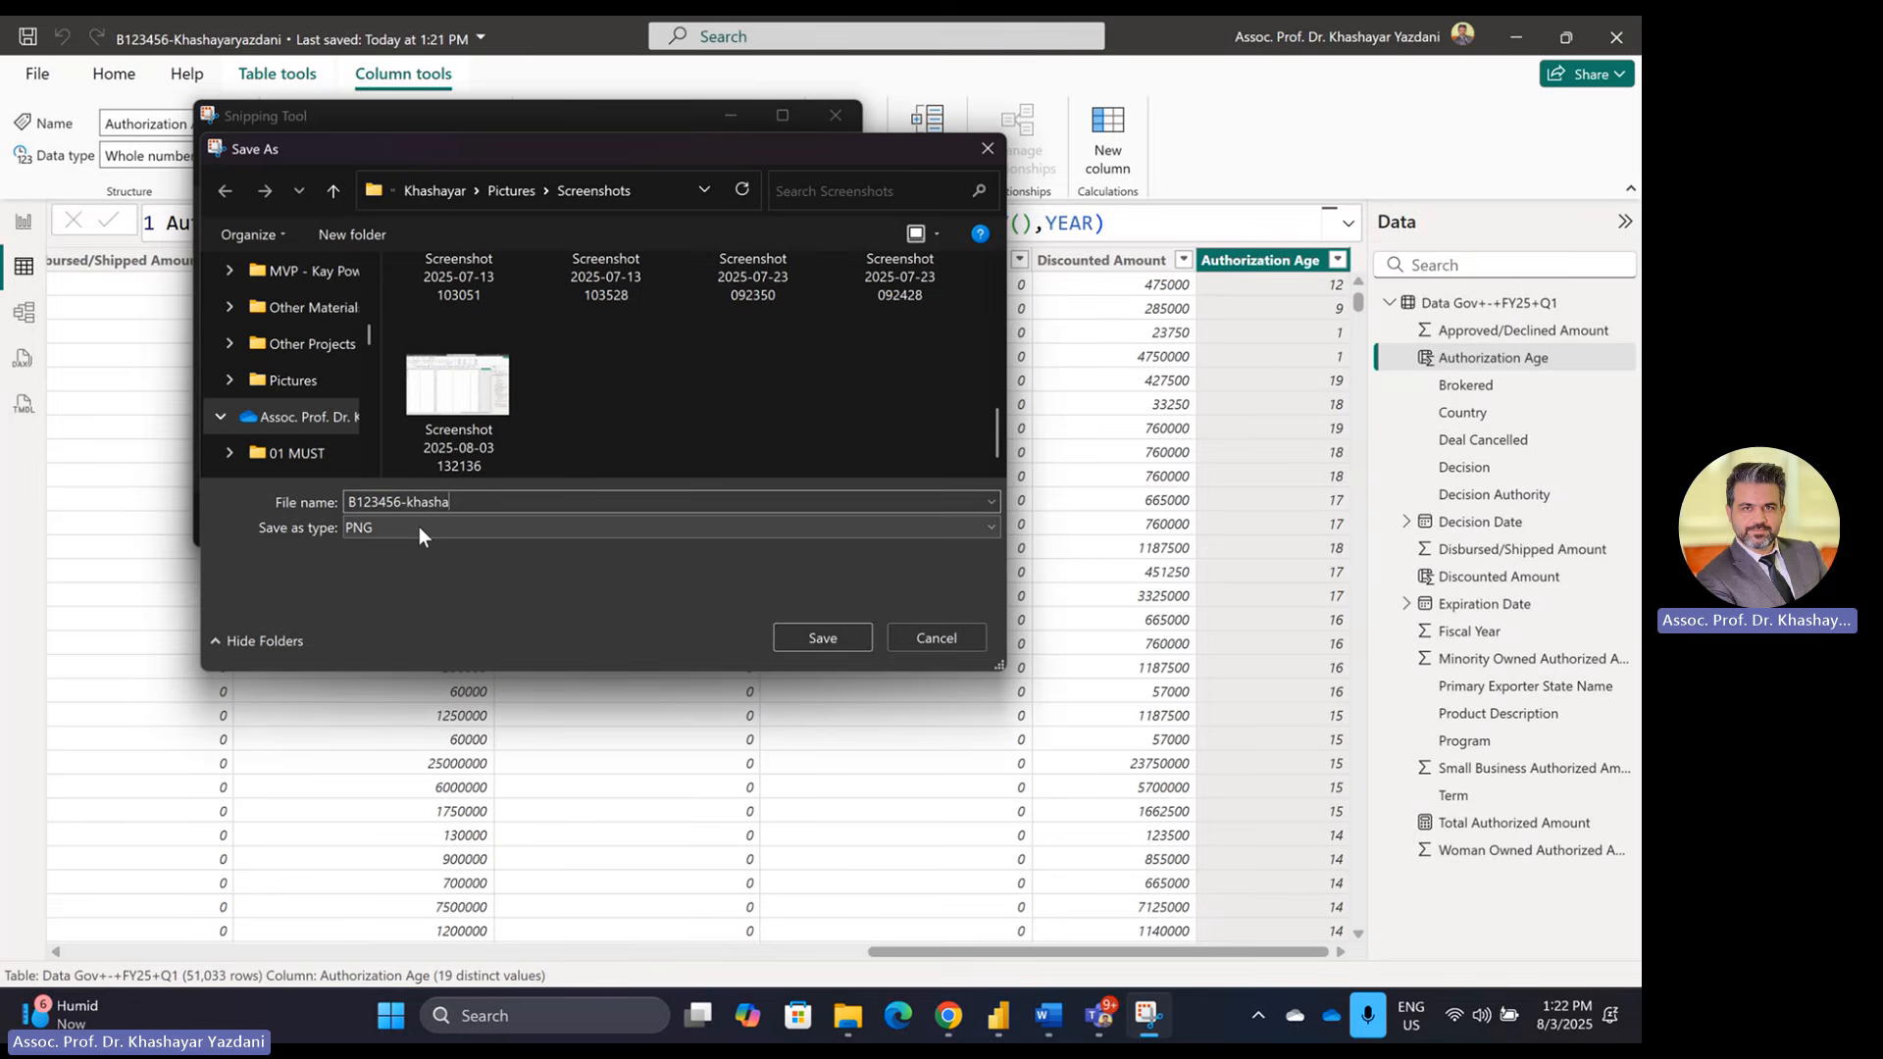
Step: Save the snip as a JPG named with student ID, name and -TV, then close Snipping Tool
left_click(420, 526)
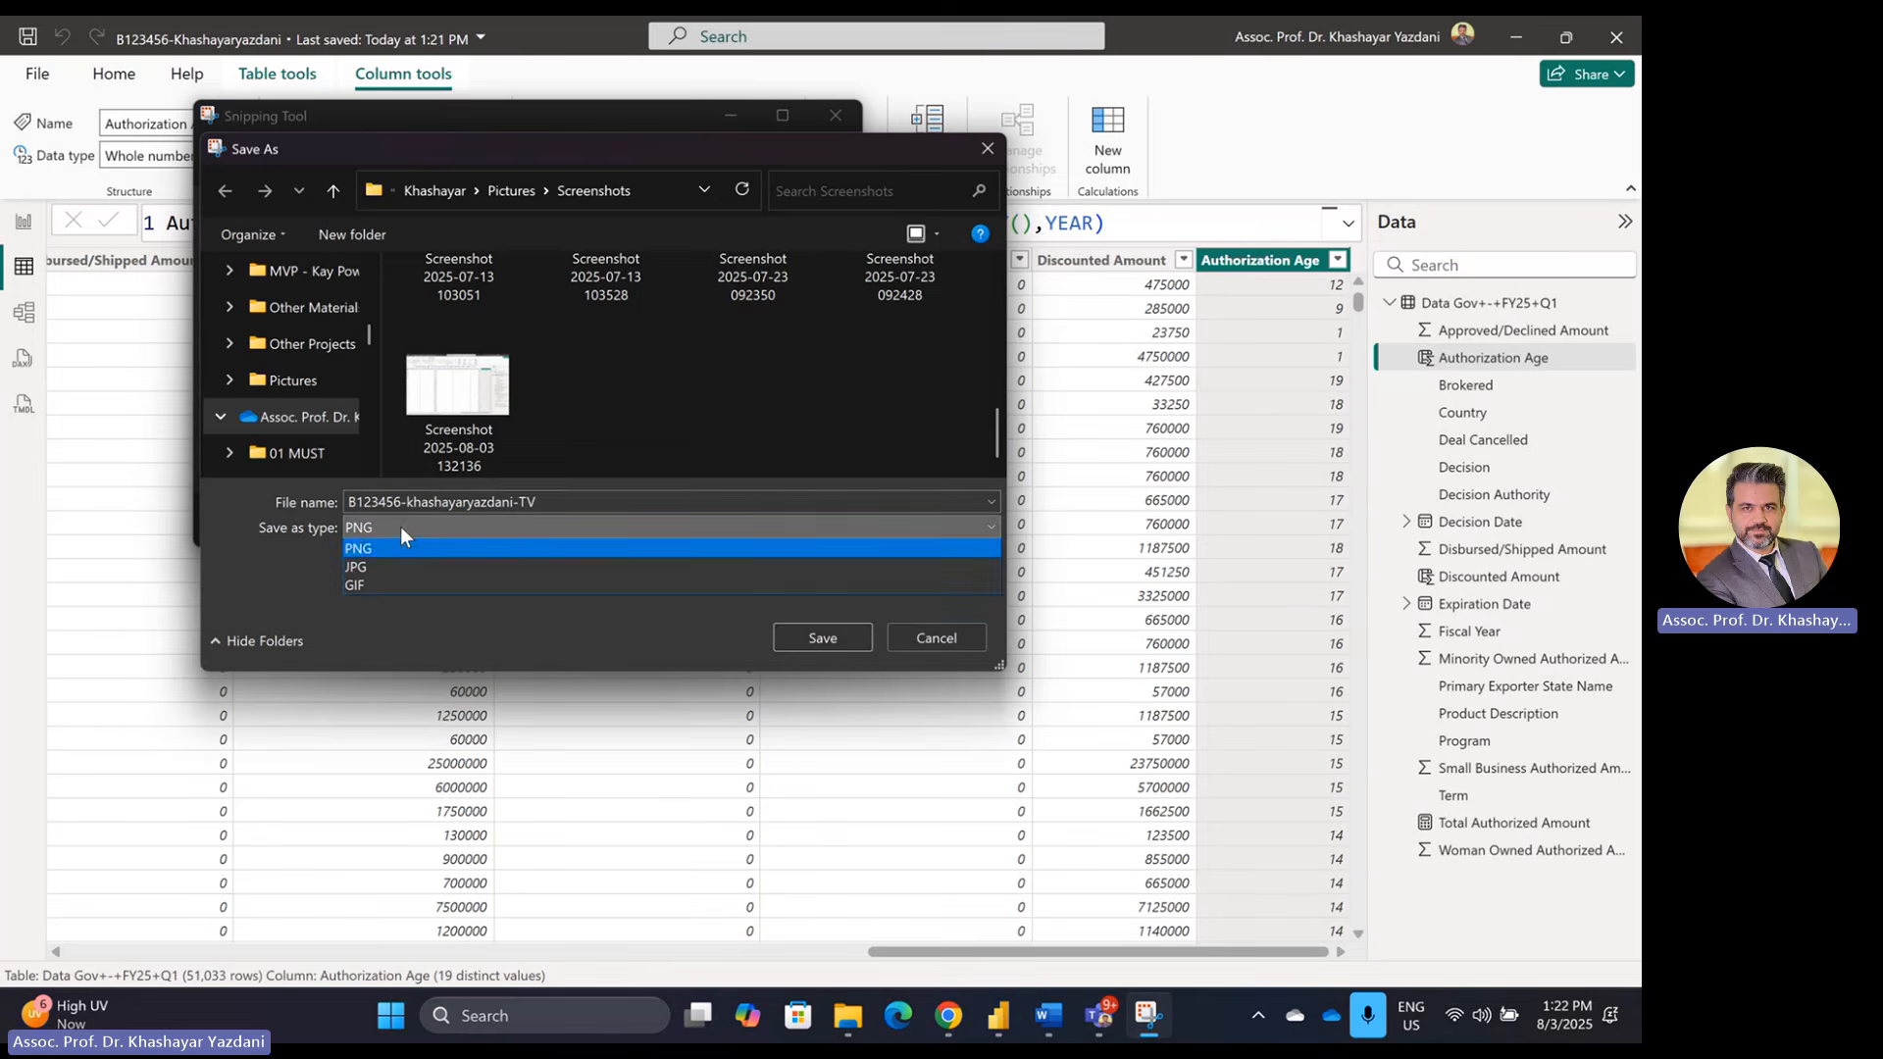
left_click(368, 570)
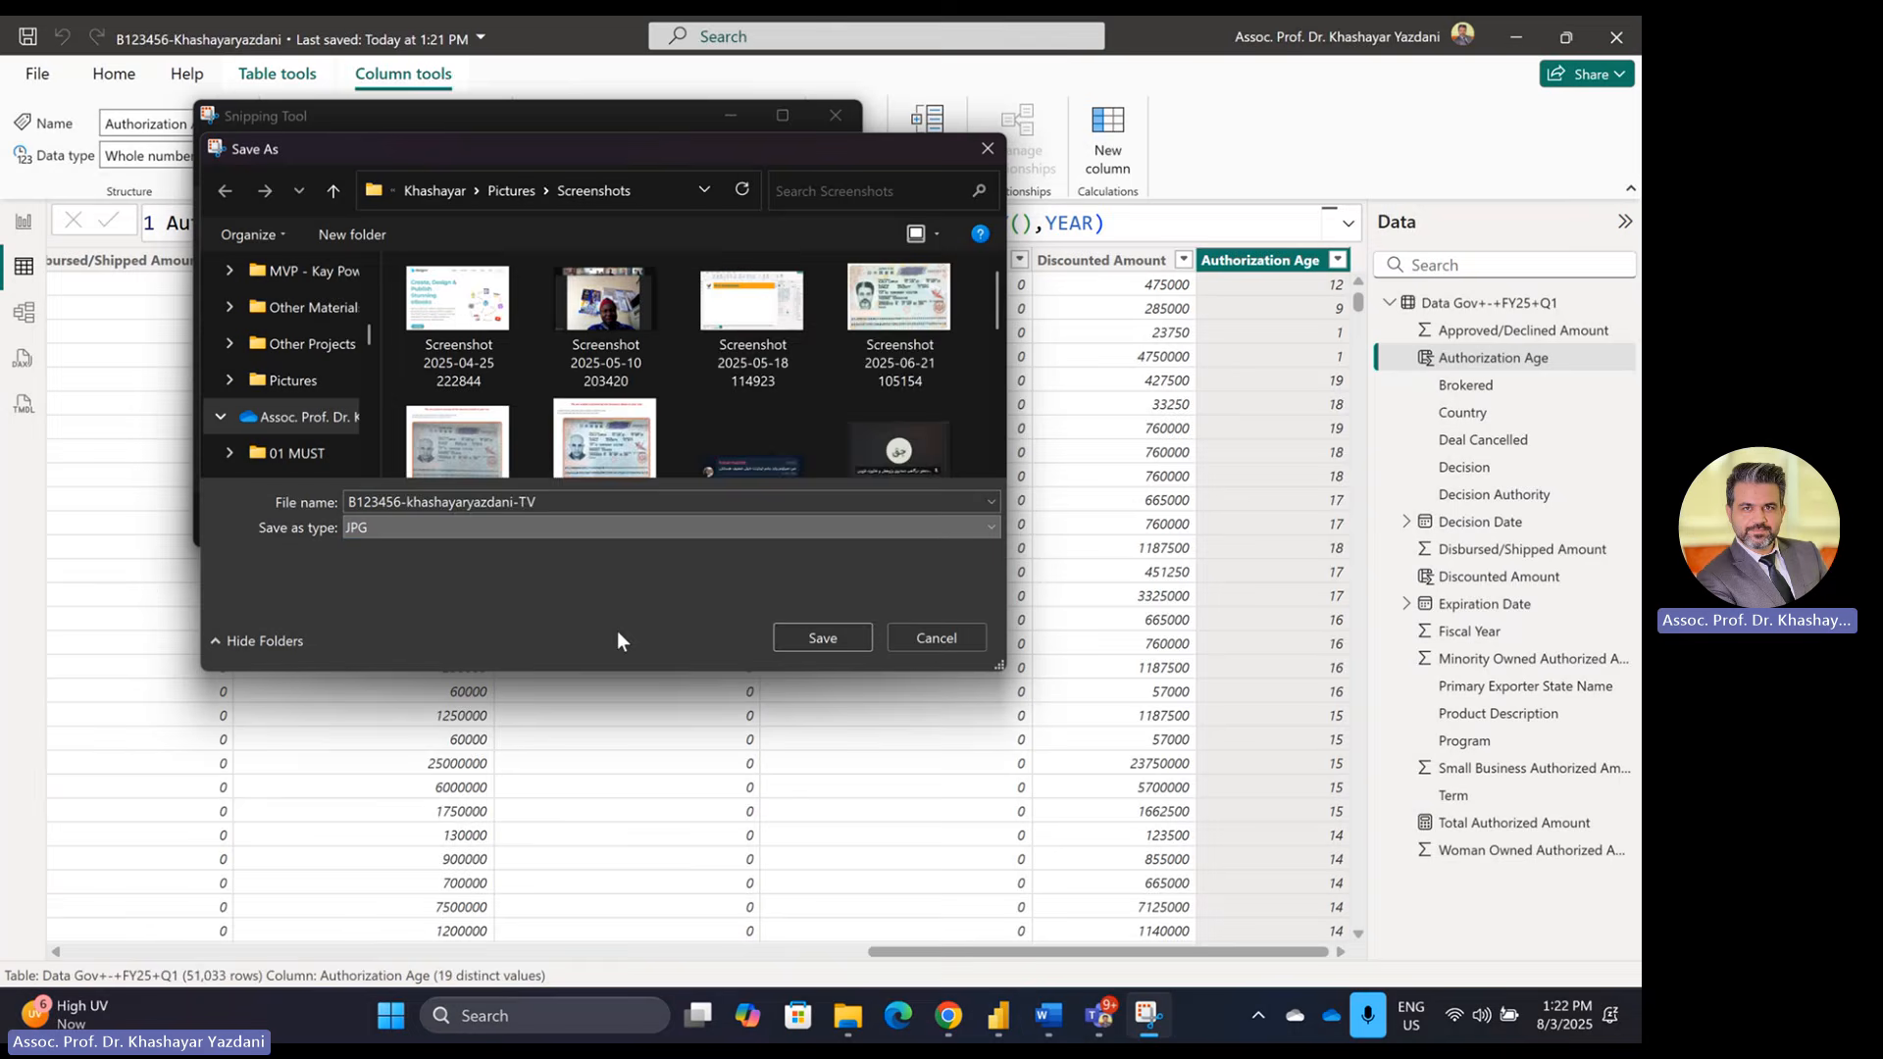
left_click(820, 639)
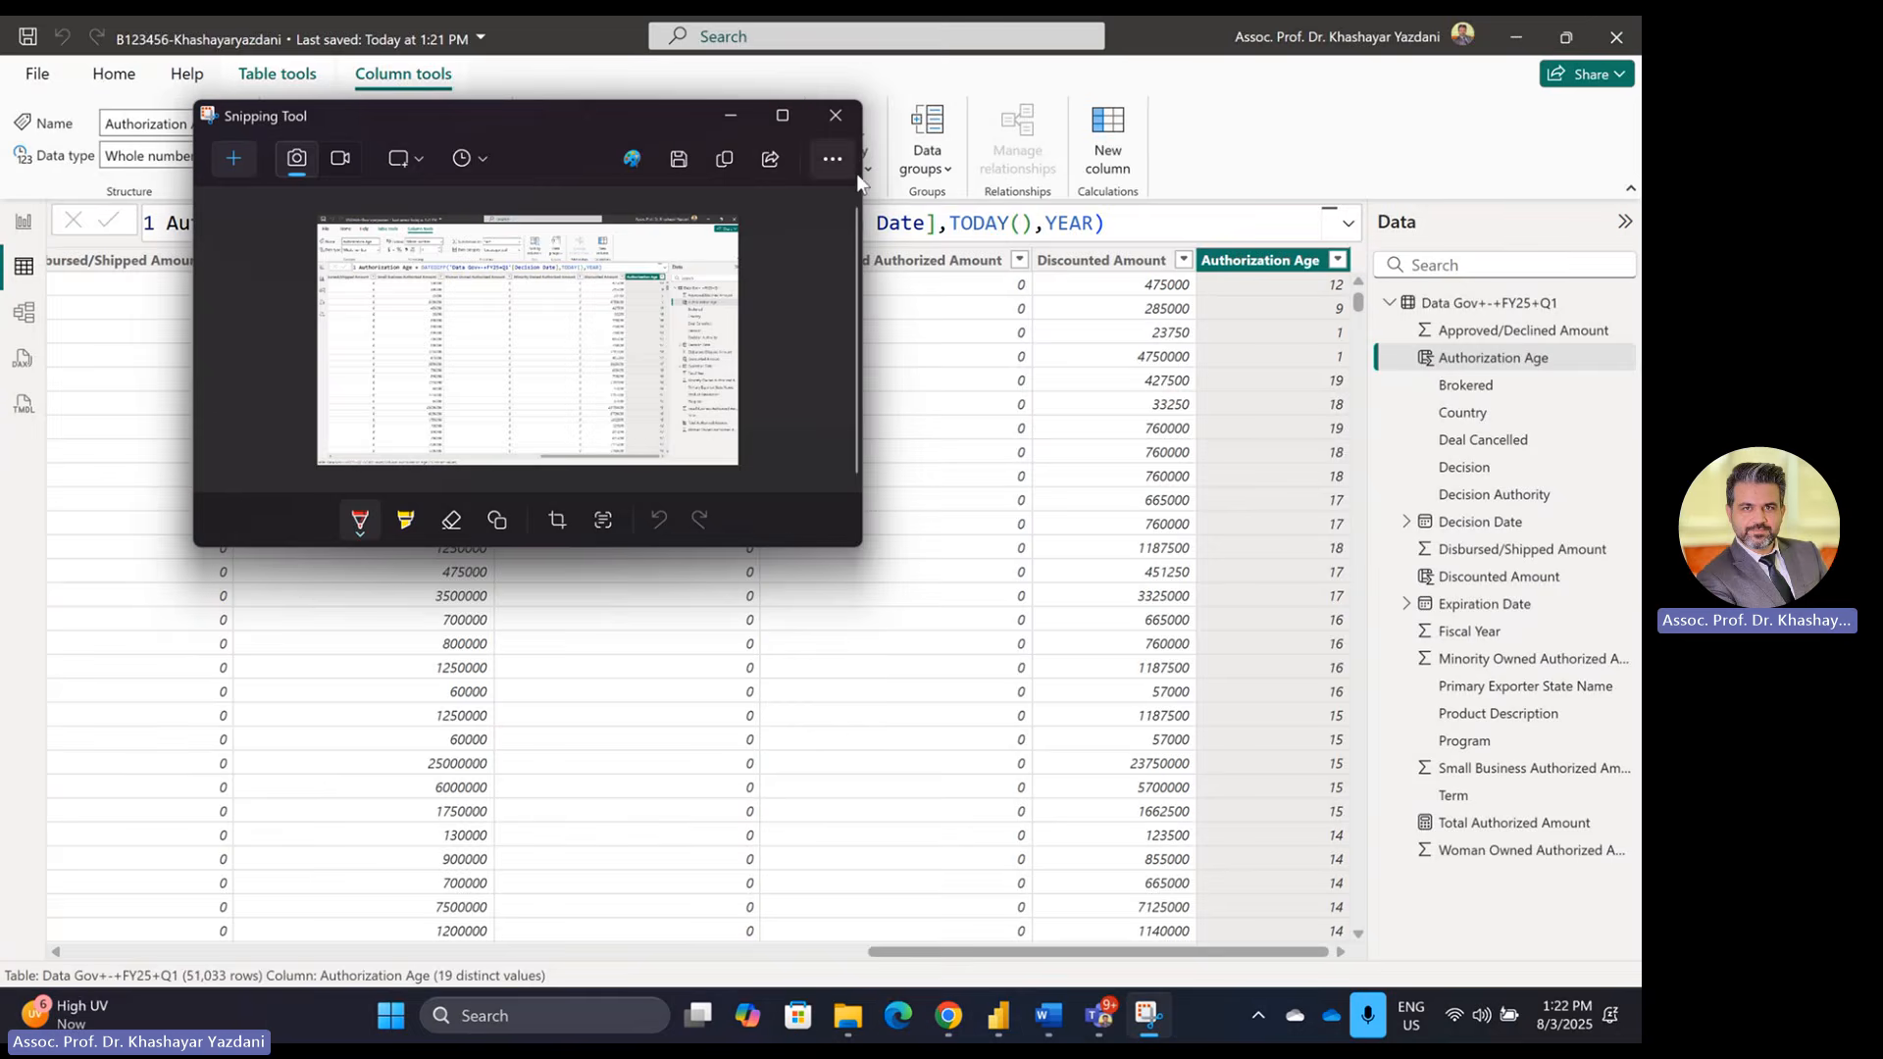
left_click(834, 114)
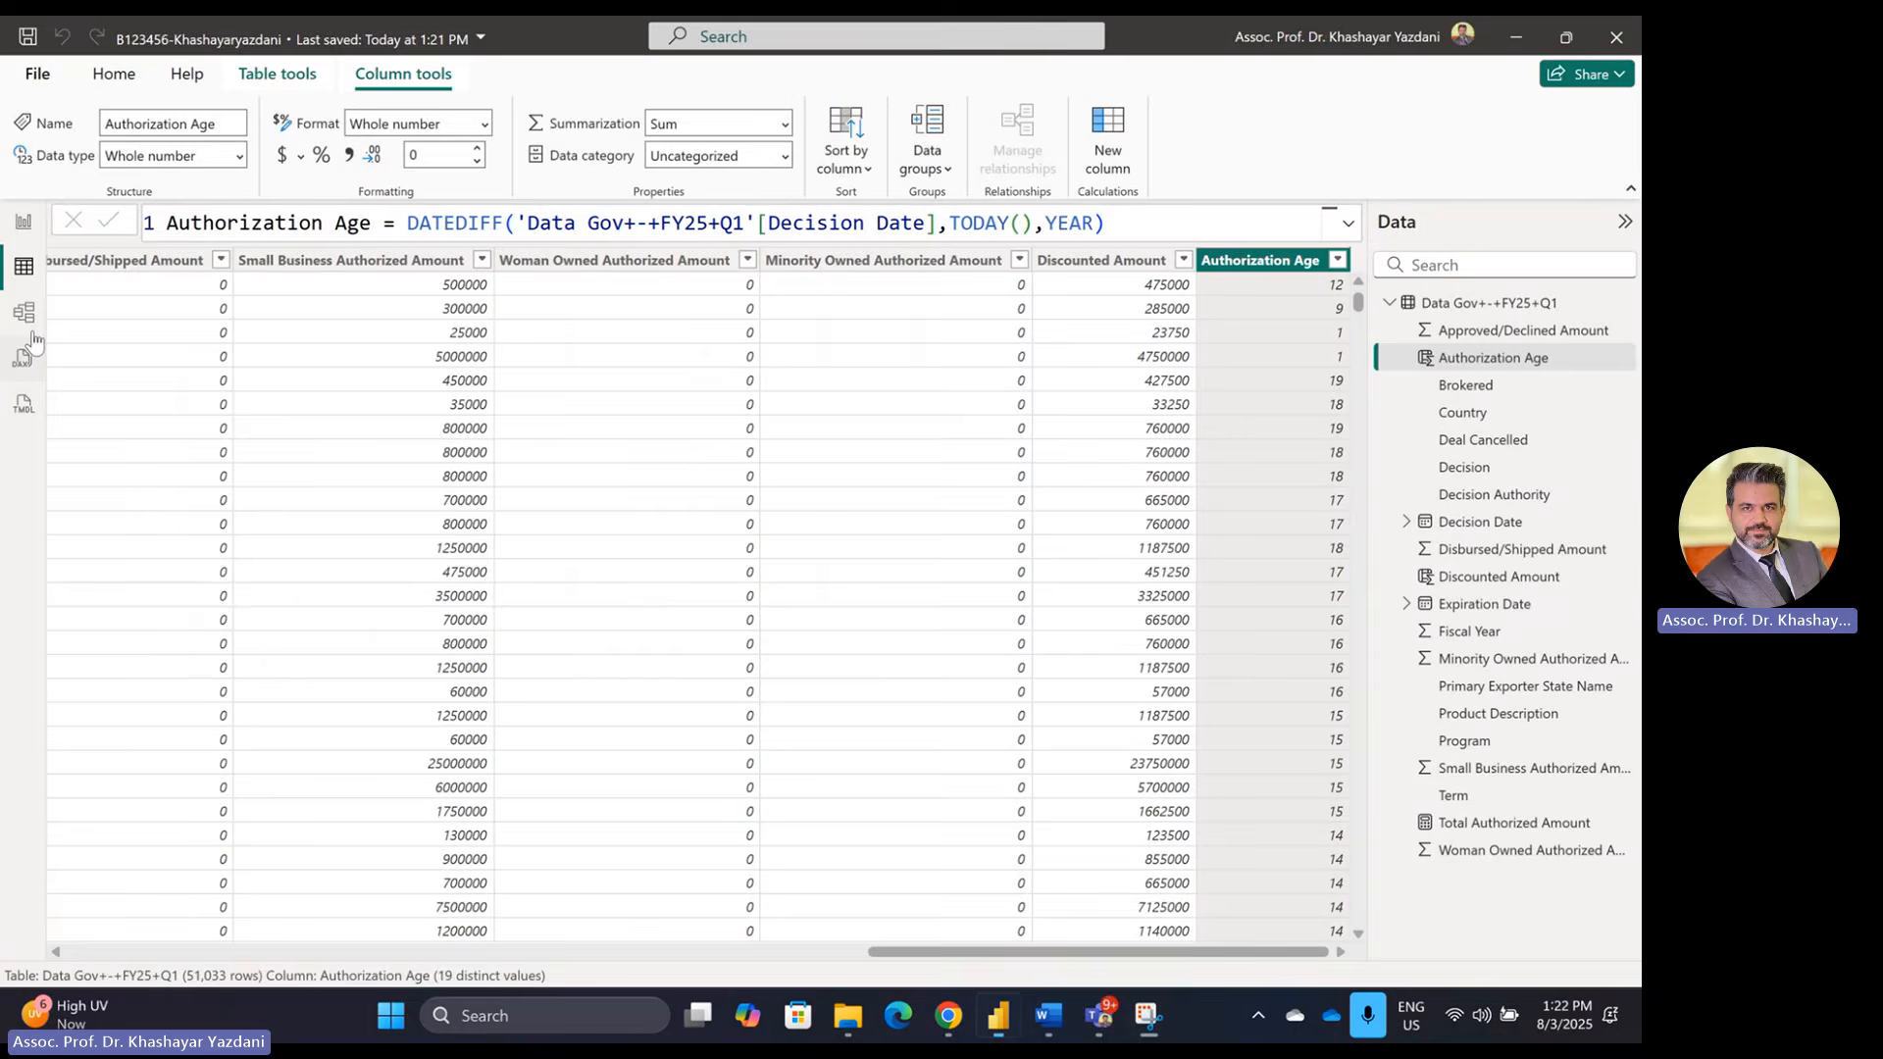
left_click(24, 221)
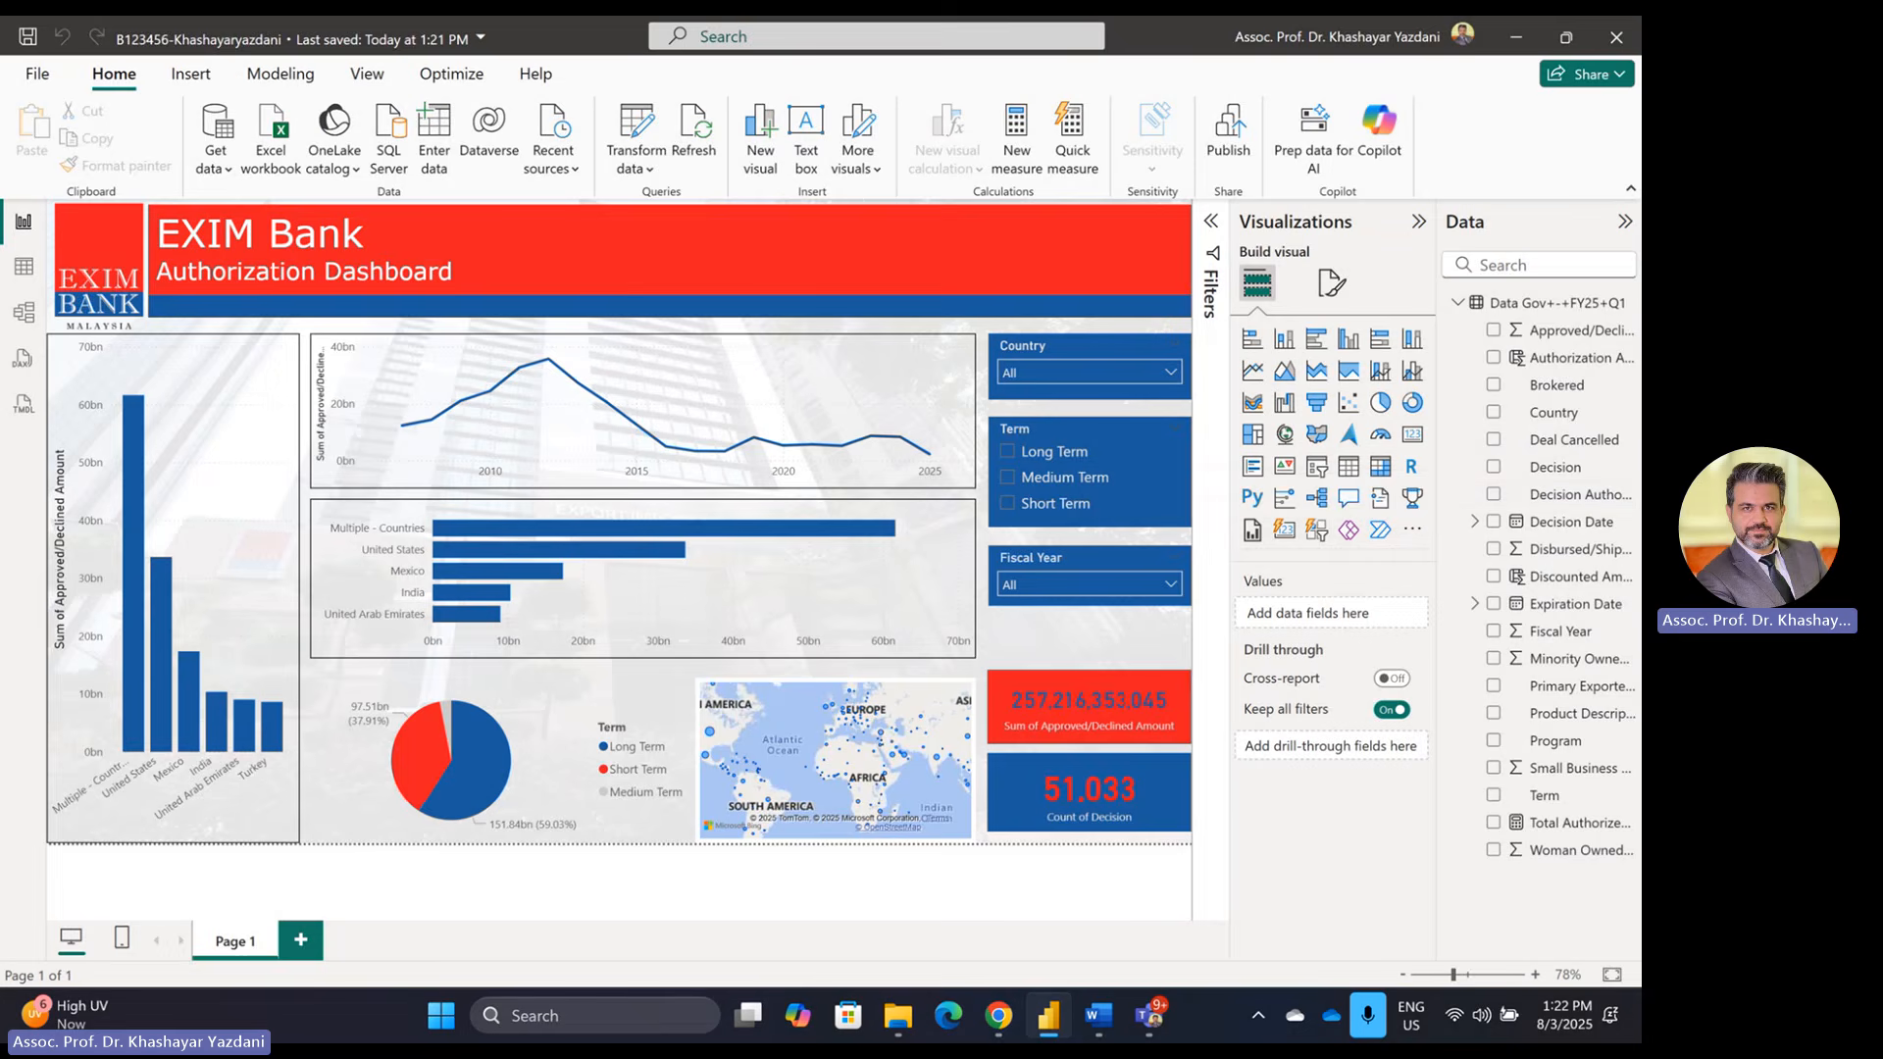
Step: Leave the finished EXIM Bank Authorization Dashboard on screen and mute the microphone
mouse_move(1102, 1026)
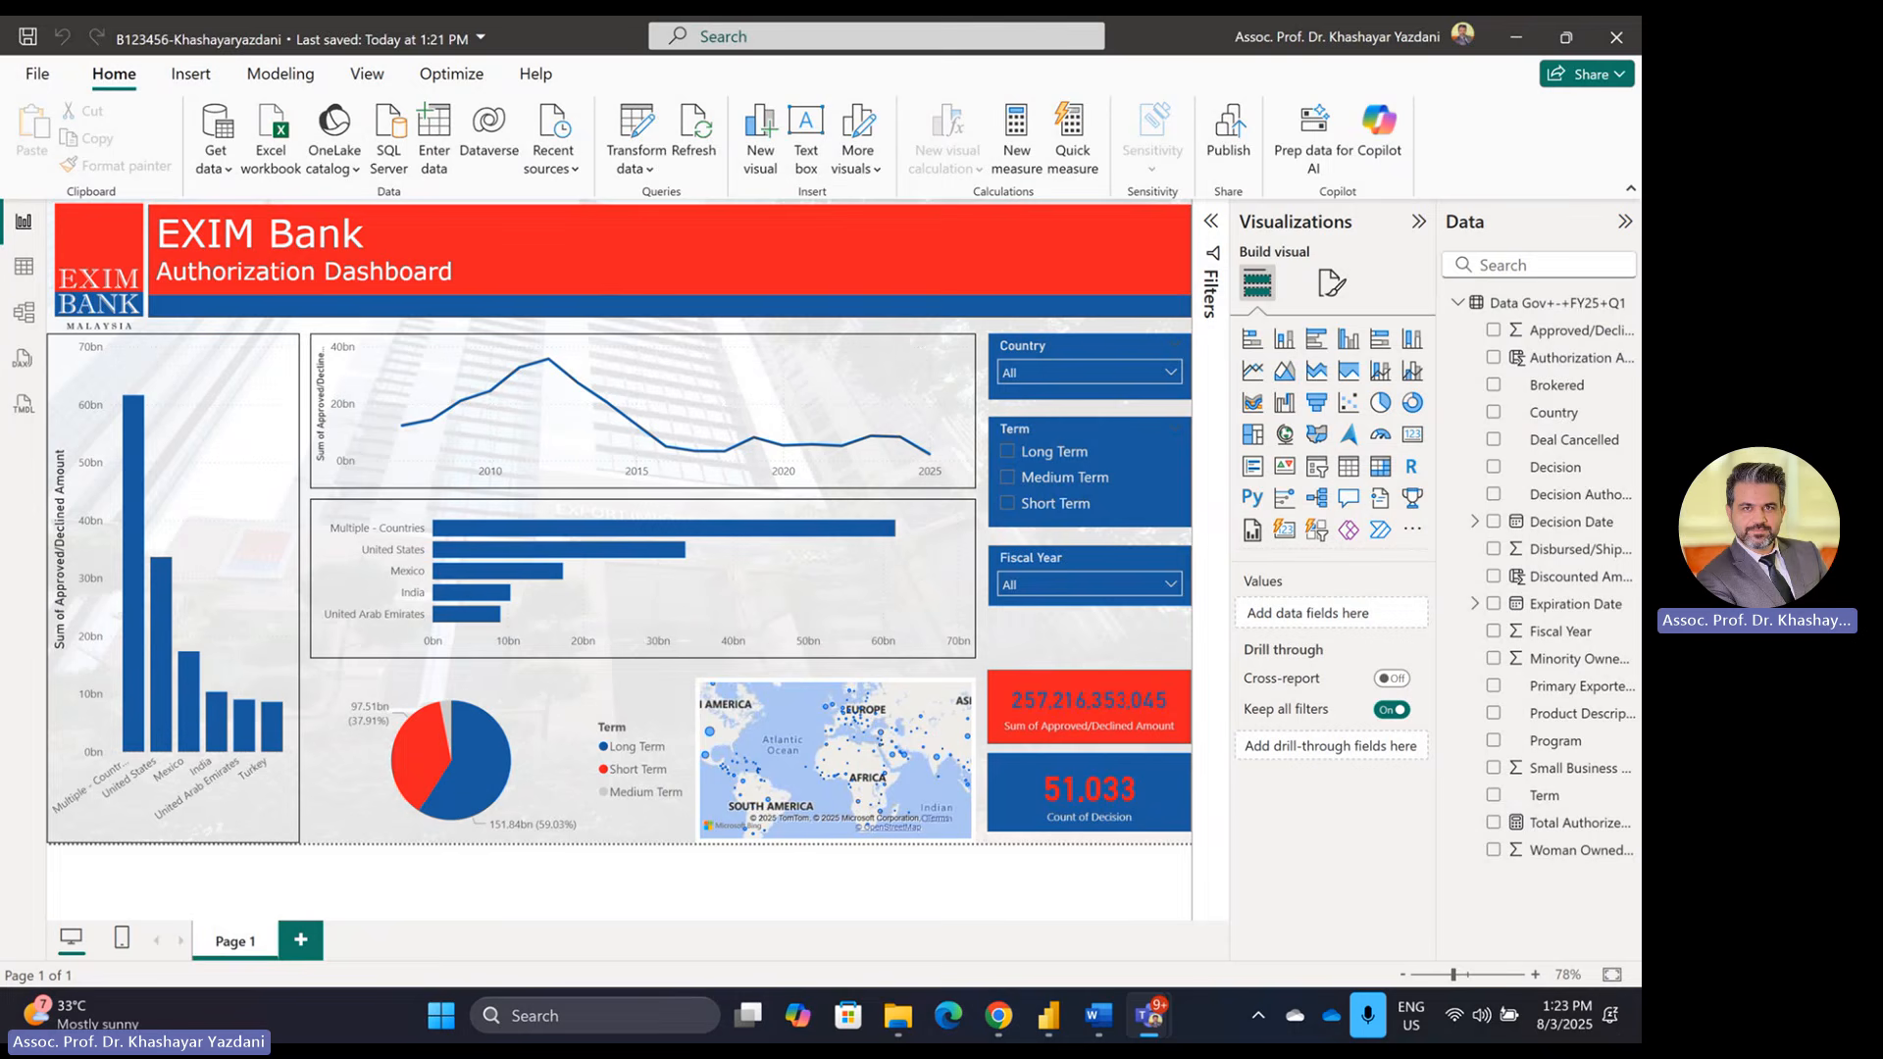
key("ctrl+shift+m")
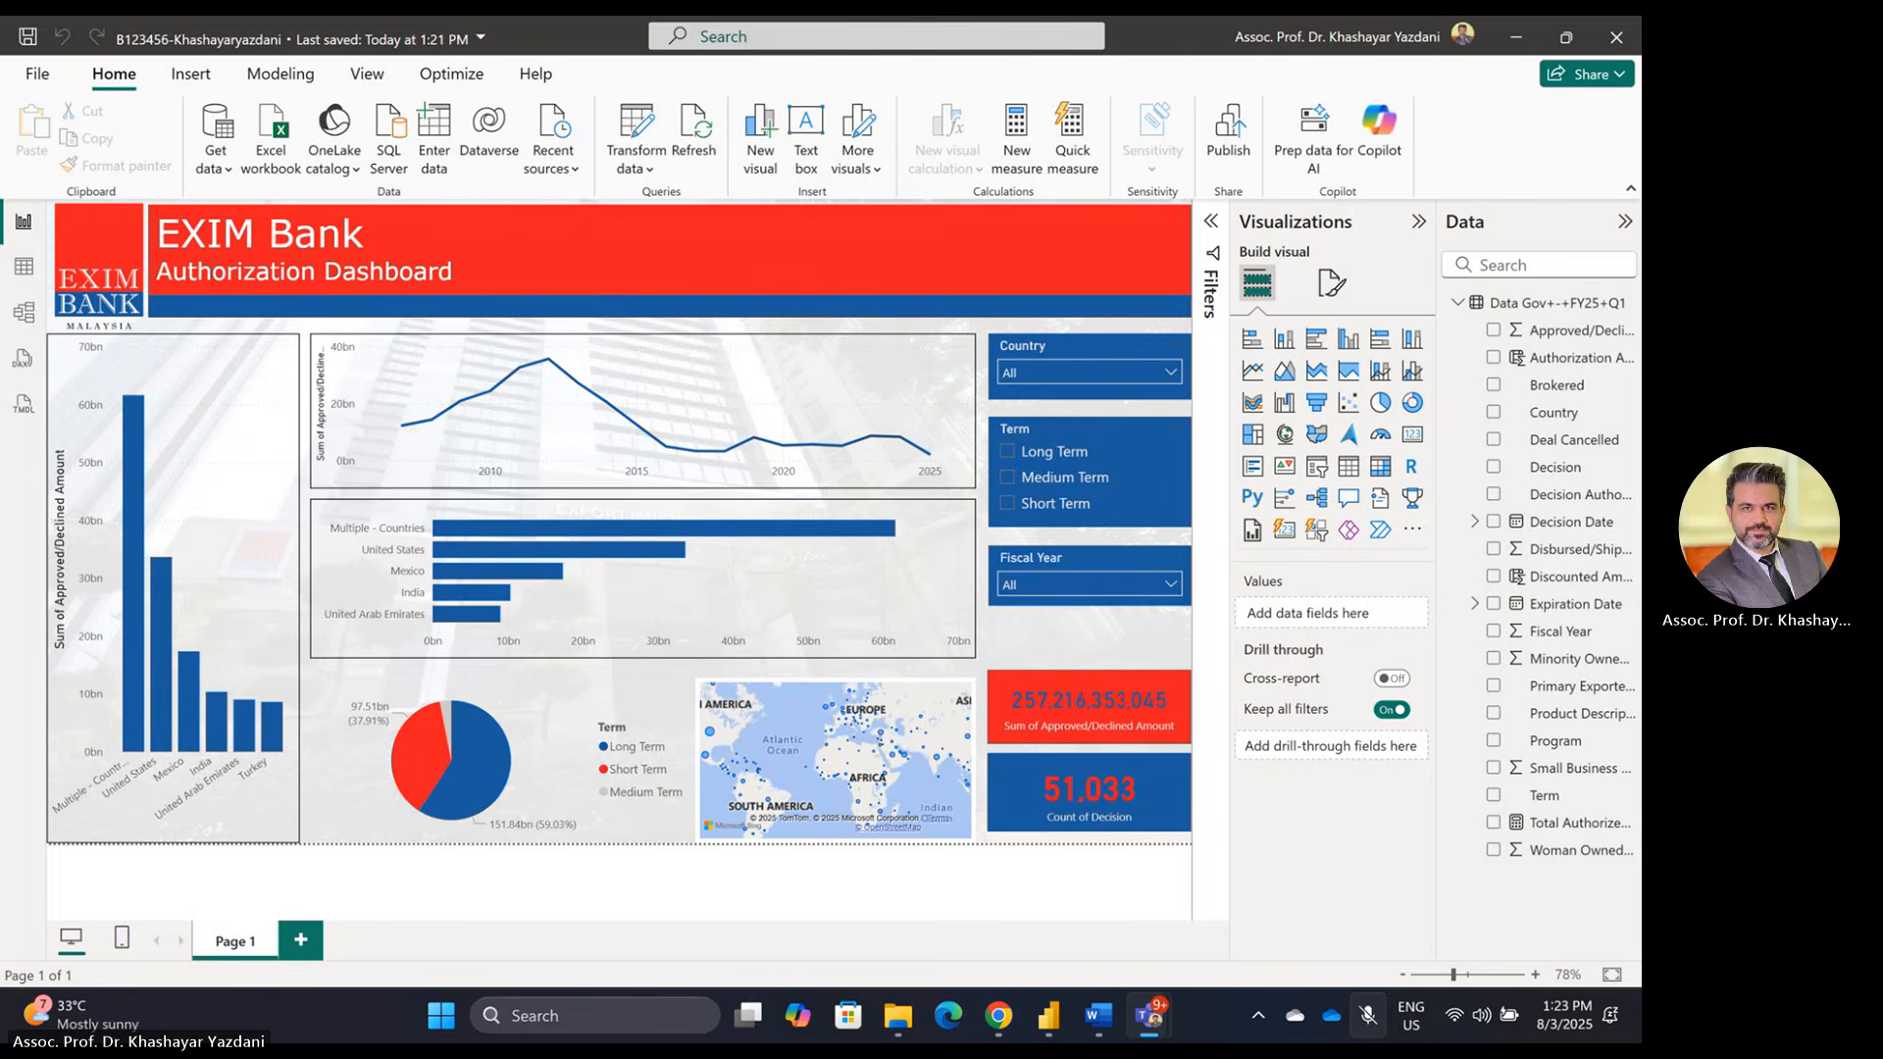